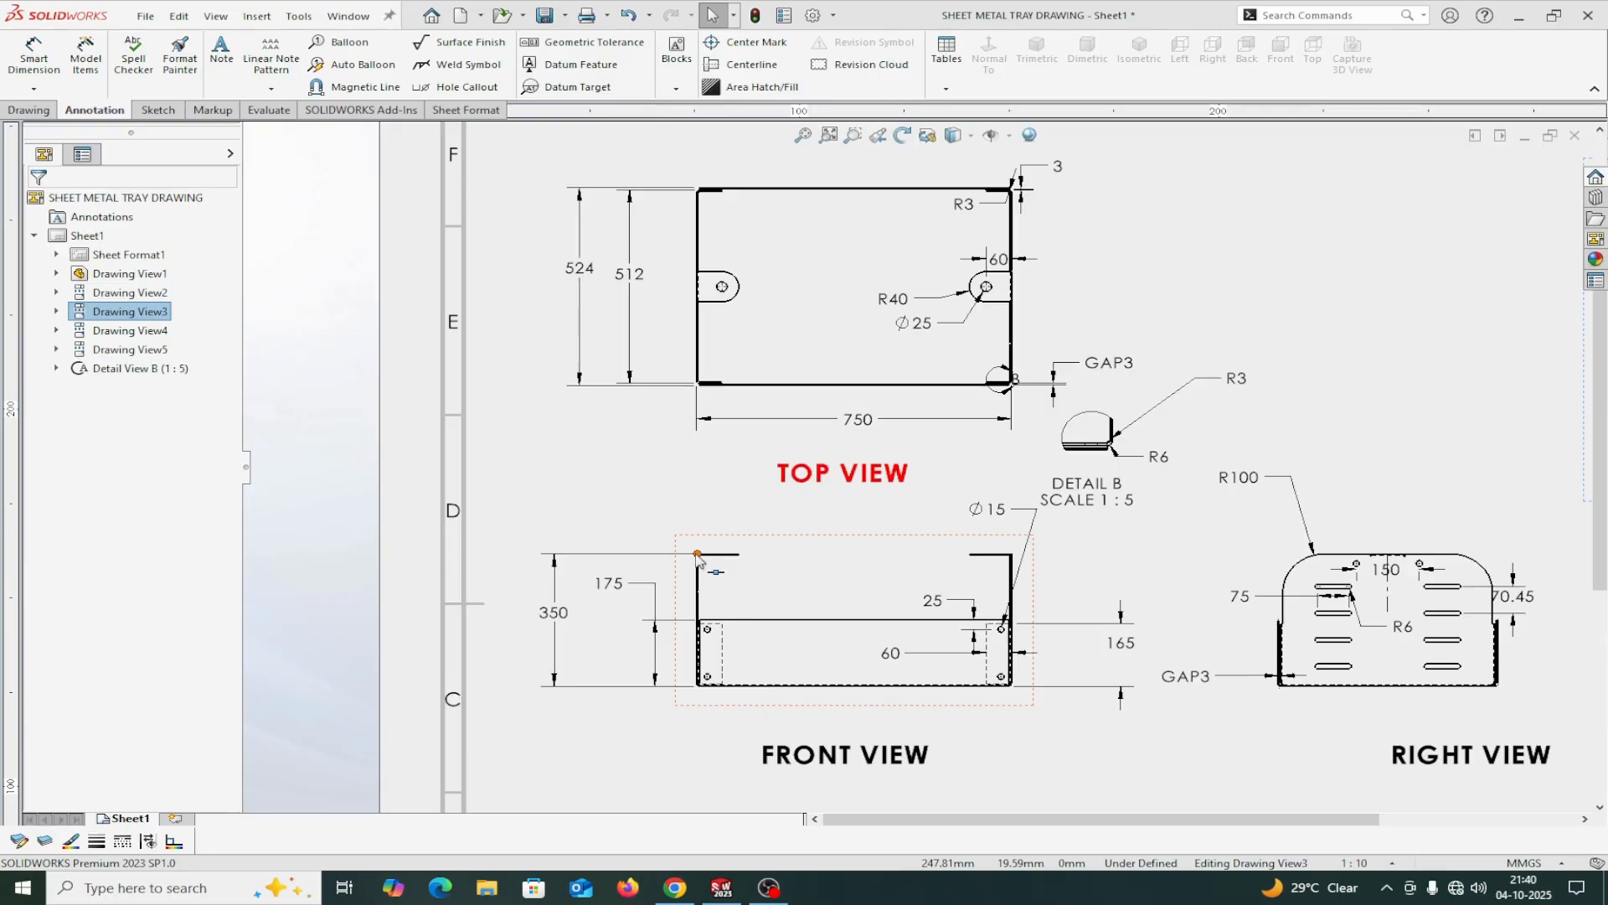
Examine the tray drawing's dimensioned views, especially the corner gap and bend radii around Detail B in the top view.
{"action": "scroll", "coordinate": [1361, 647], "scroll_direction": "down", "scroll_amount": 1}
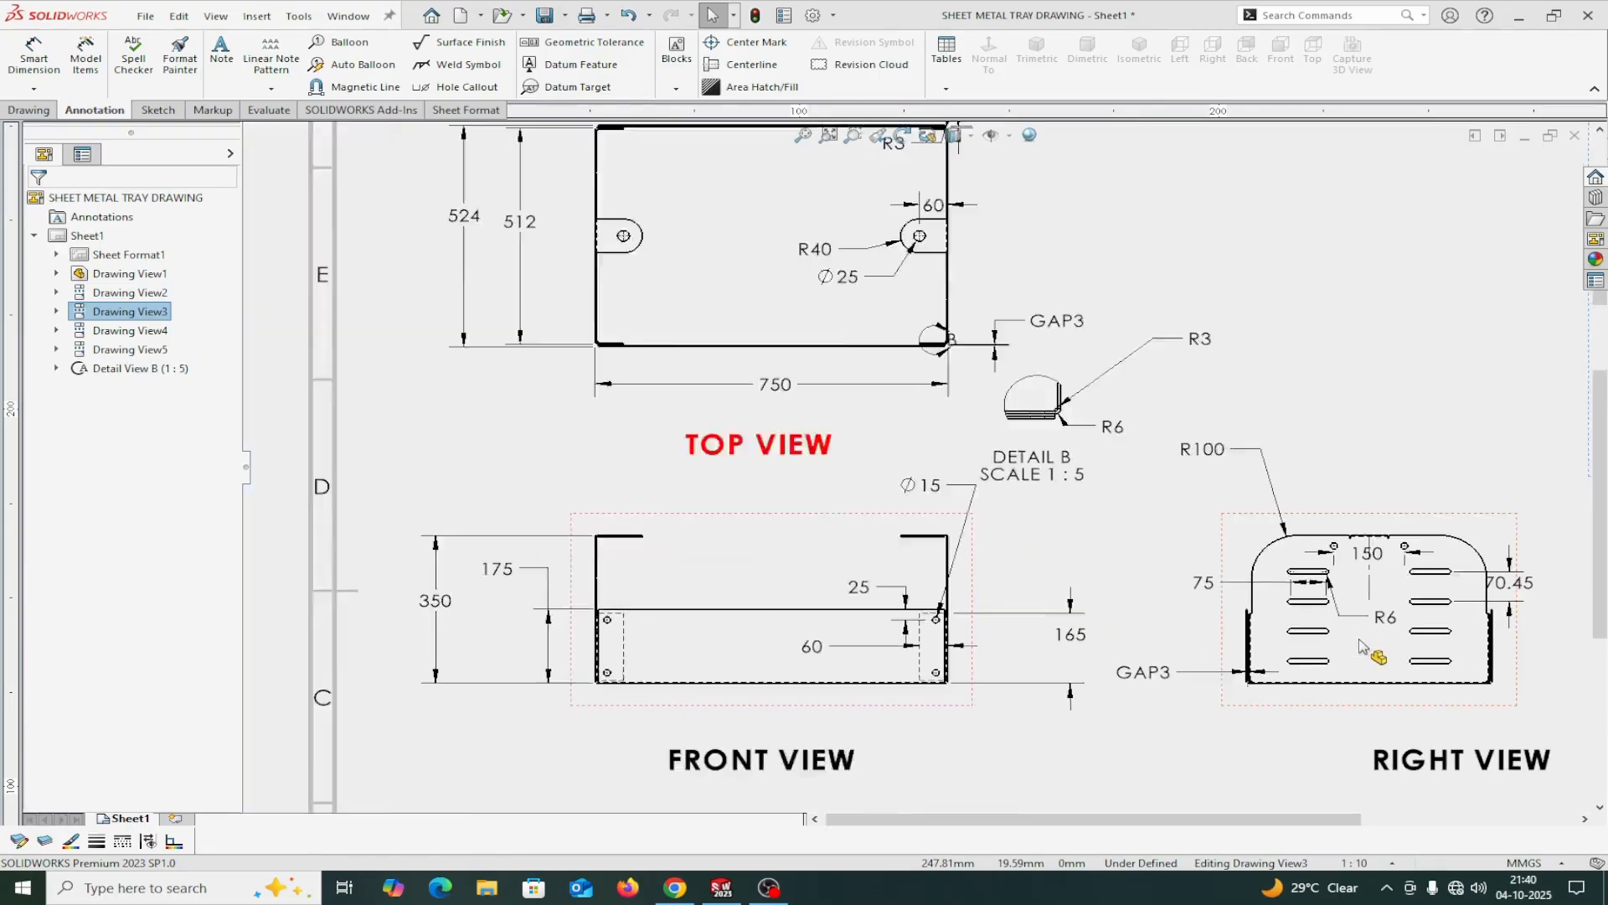
{"action": "scroll", "coordinate": [1360, 647], "scroll_direction": "down", "scroll_amount": 1}
{"action": "scroll", "coordinate": [1263, 592], "scroll_direction": "up", "scroll_amount": 1}
{"action": "scroll", "coordinate": [961, 398], "scroll_direction": "down", "scroll_amount": 2}
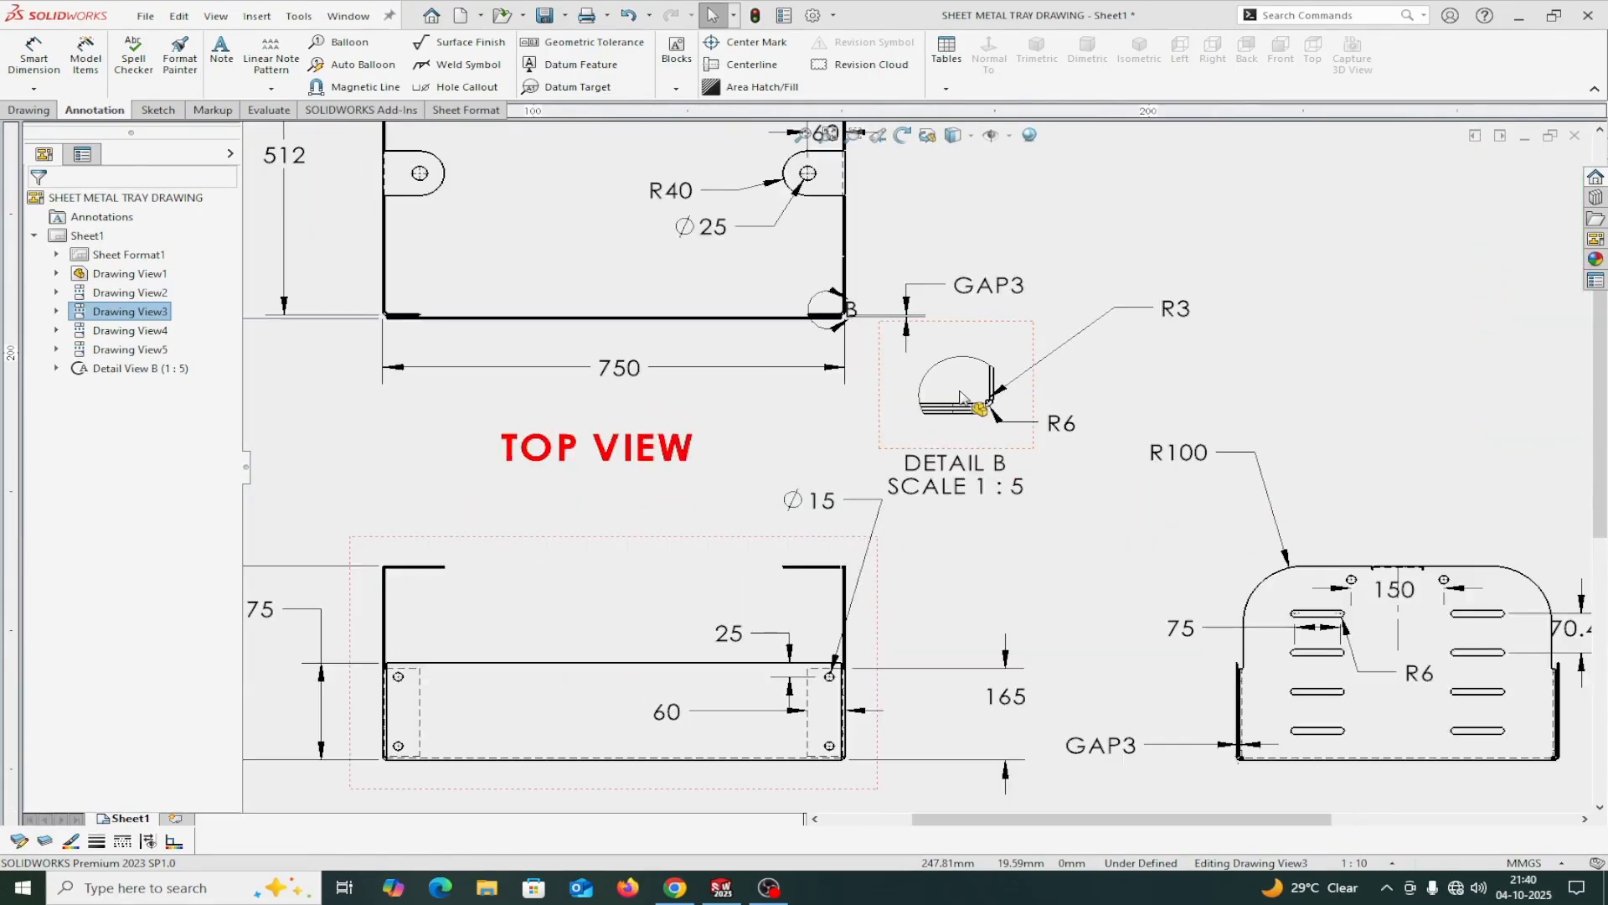
{"action": "scroll", "coordinate": [846, 323], "scroll_direction": "down", "scroll_amount": 1}
{"action": "scroll", "coordinate": [849, 378], "scroll_direction": "down", "scroll_amount": 1}
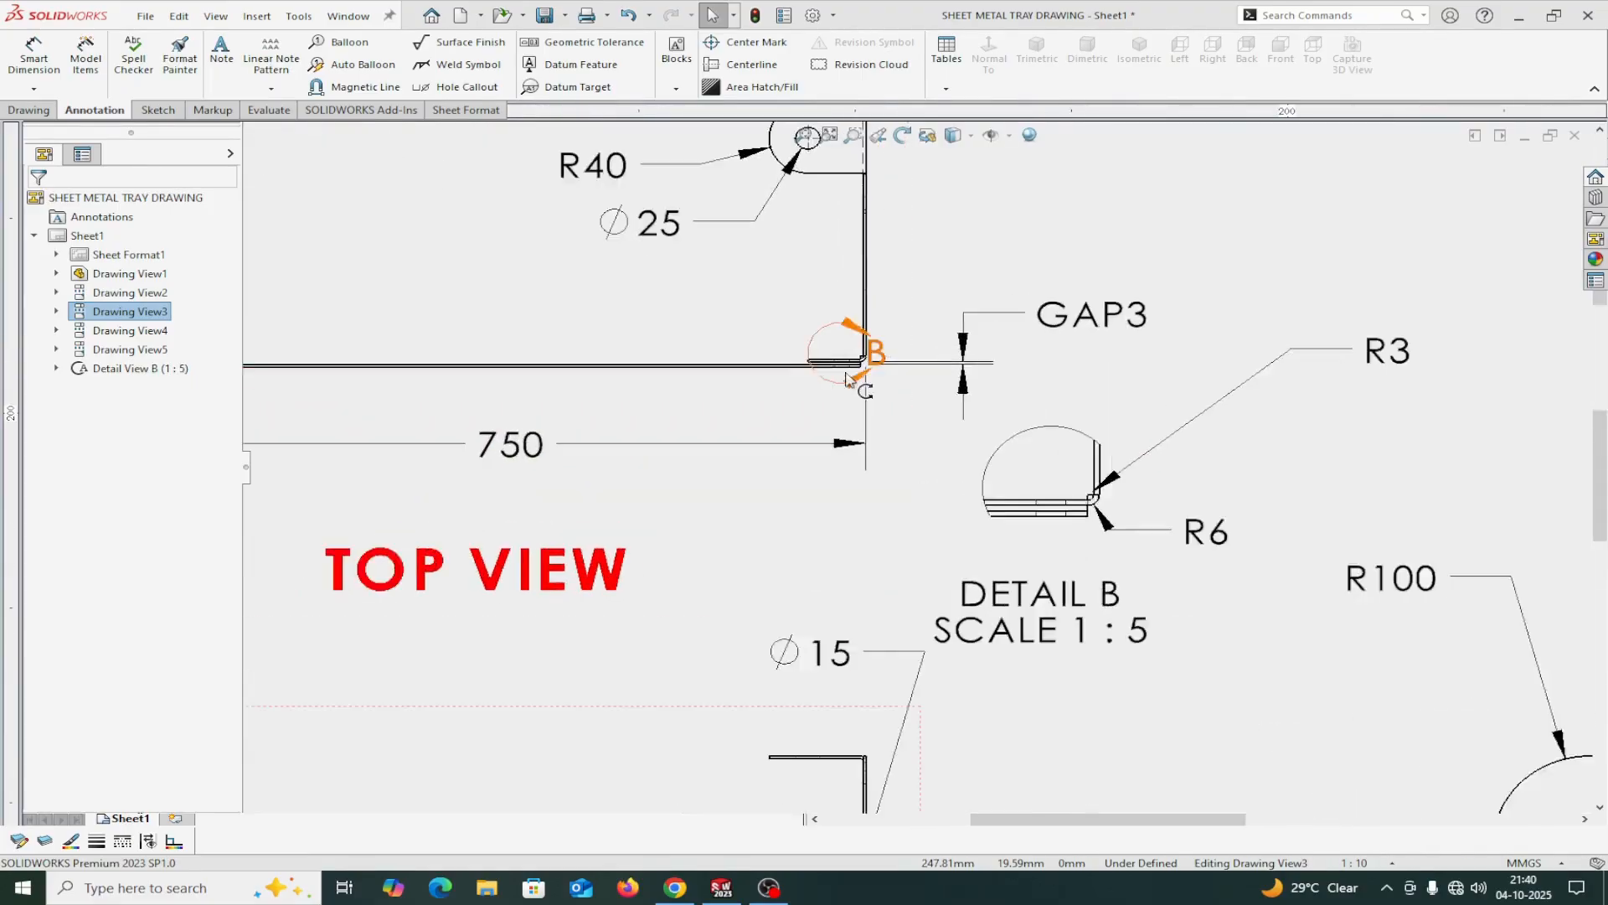
{"action": "scroll", "coordinate": [849, 379], "scroll_direction": "down", "scroll_amount": 3}
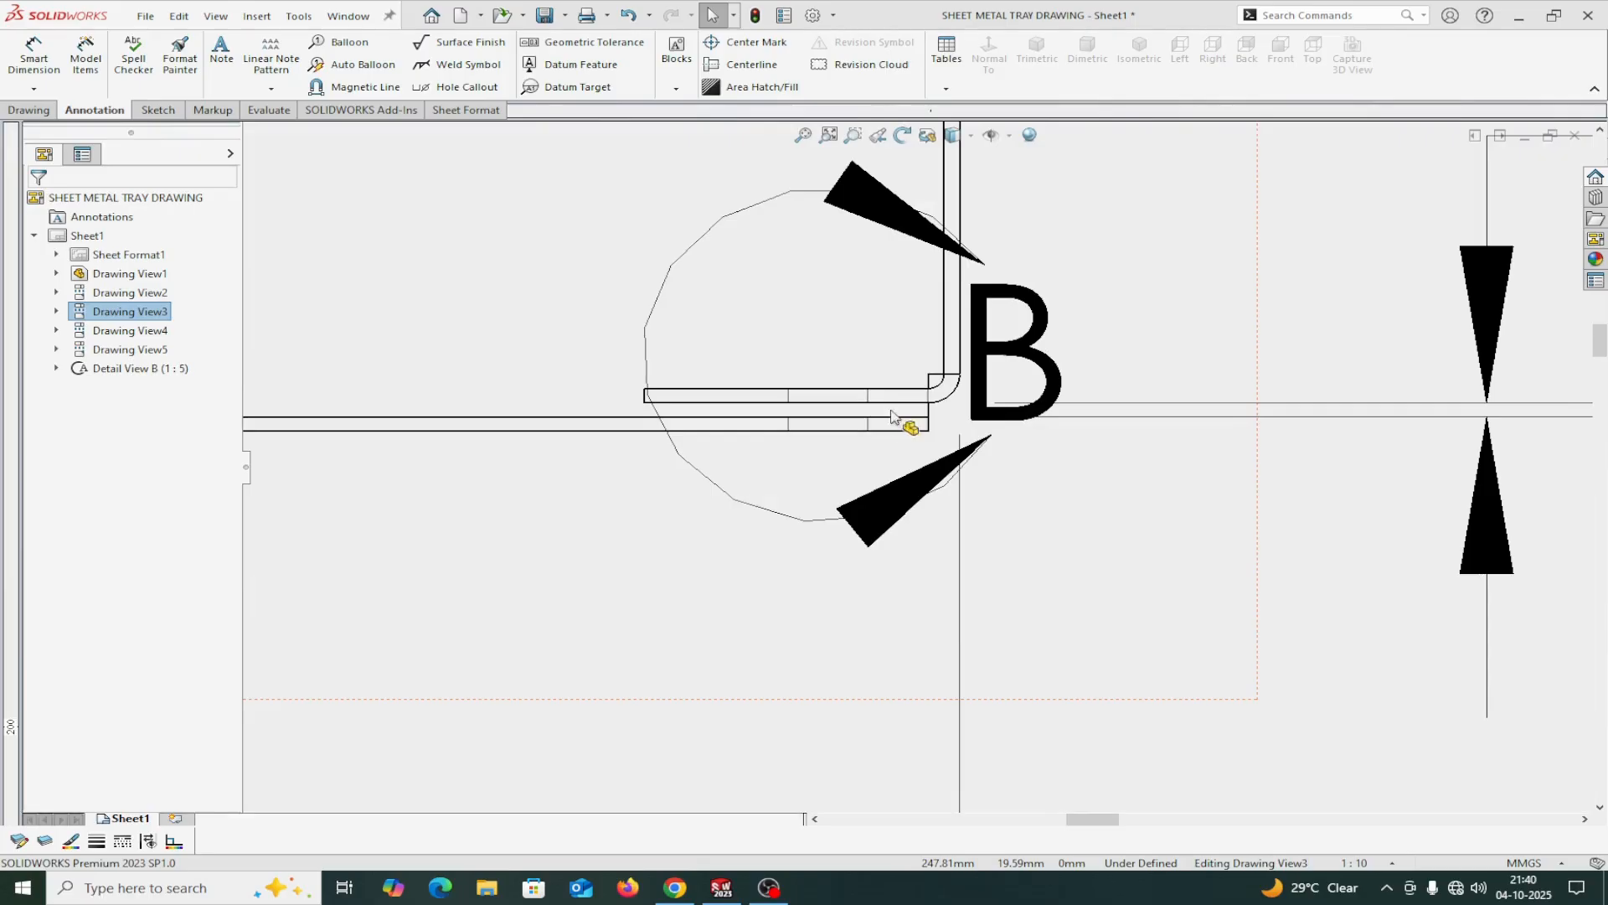
{"action": "scroll", "coordinate": [893, 427], "scroll_direction": "up", "scroll_amount": 5}
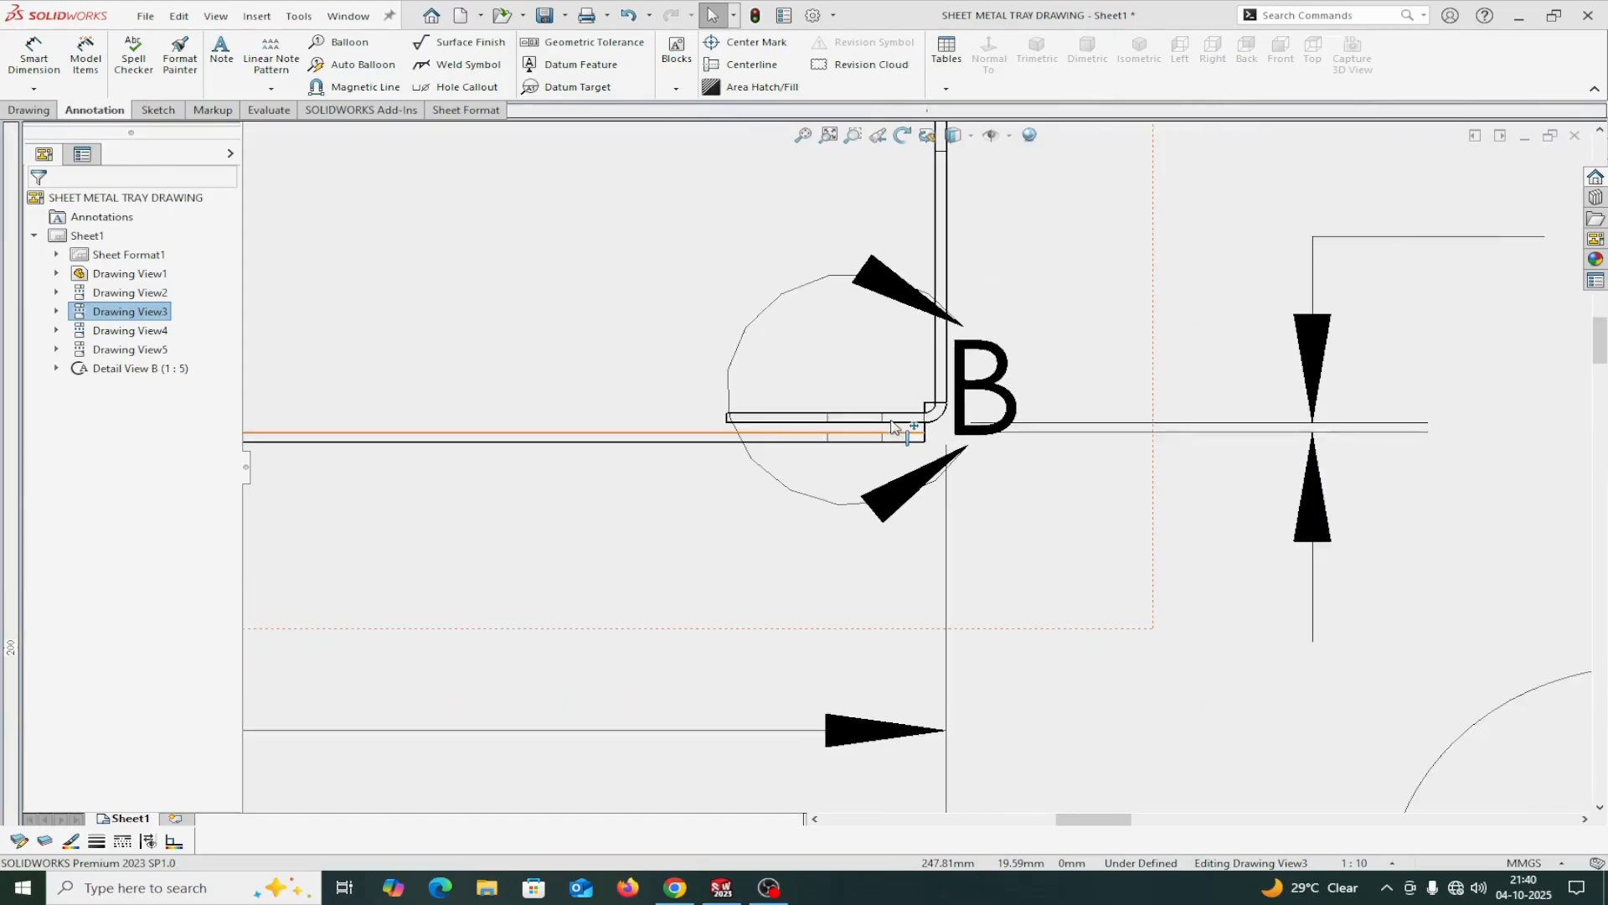
{"action": "scroll", "coordinate": [893, 427], "scroll_direction": "up", "scroll_amount": 3}
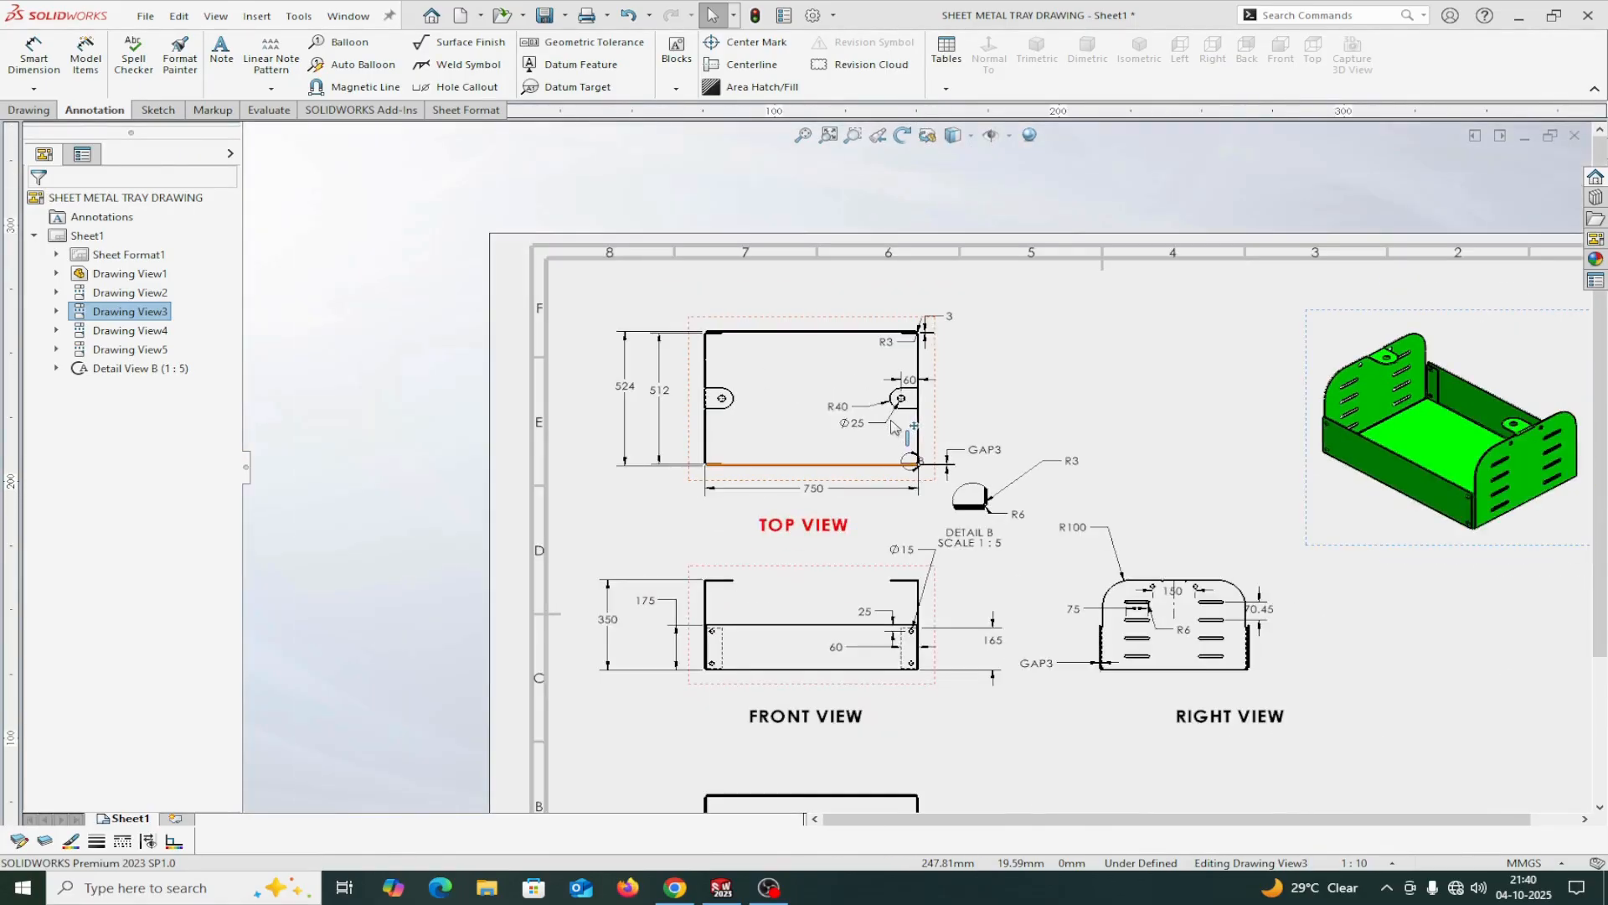
Create a new part document and switch its scene to a plain white background.
{"action": "left_click", "coordinate": [146, 17]}
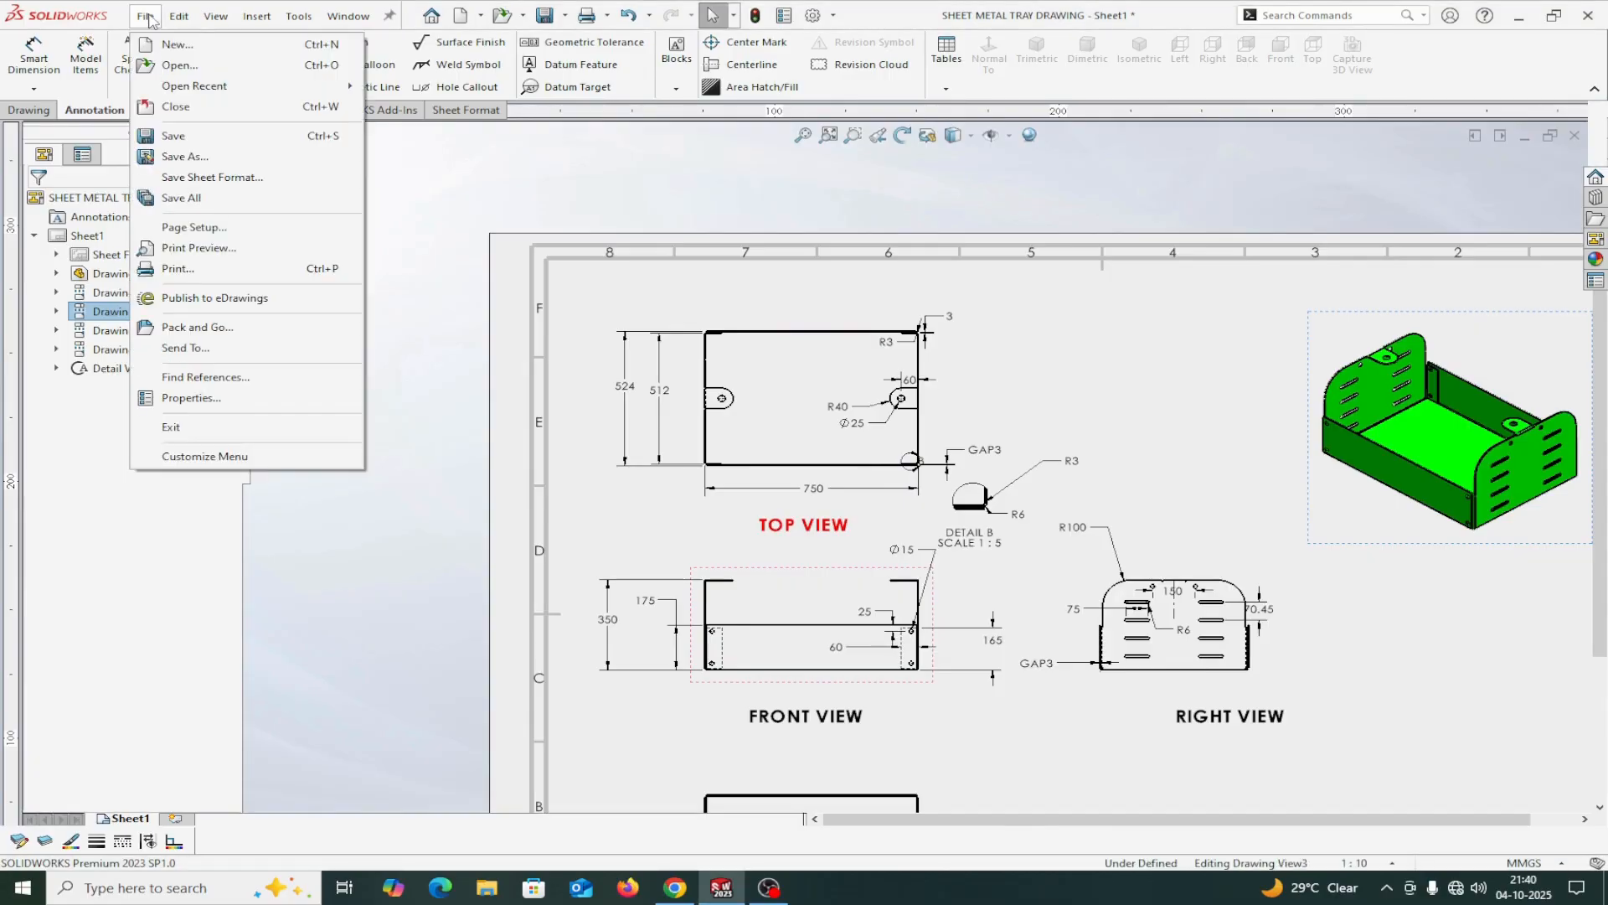
{"action": "left_click", "coordinate": [171, 45]}
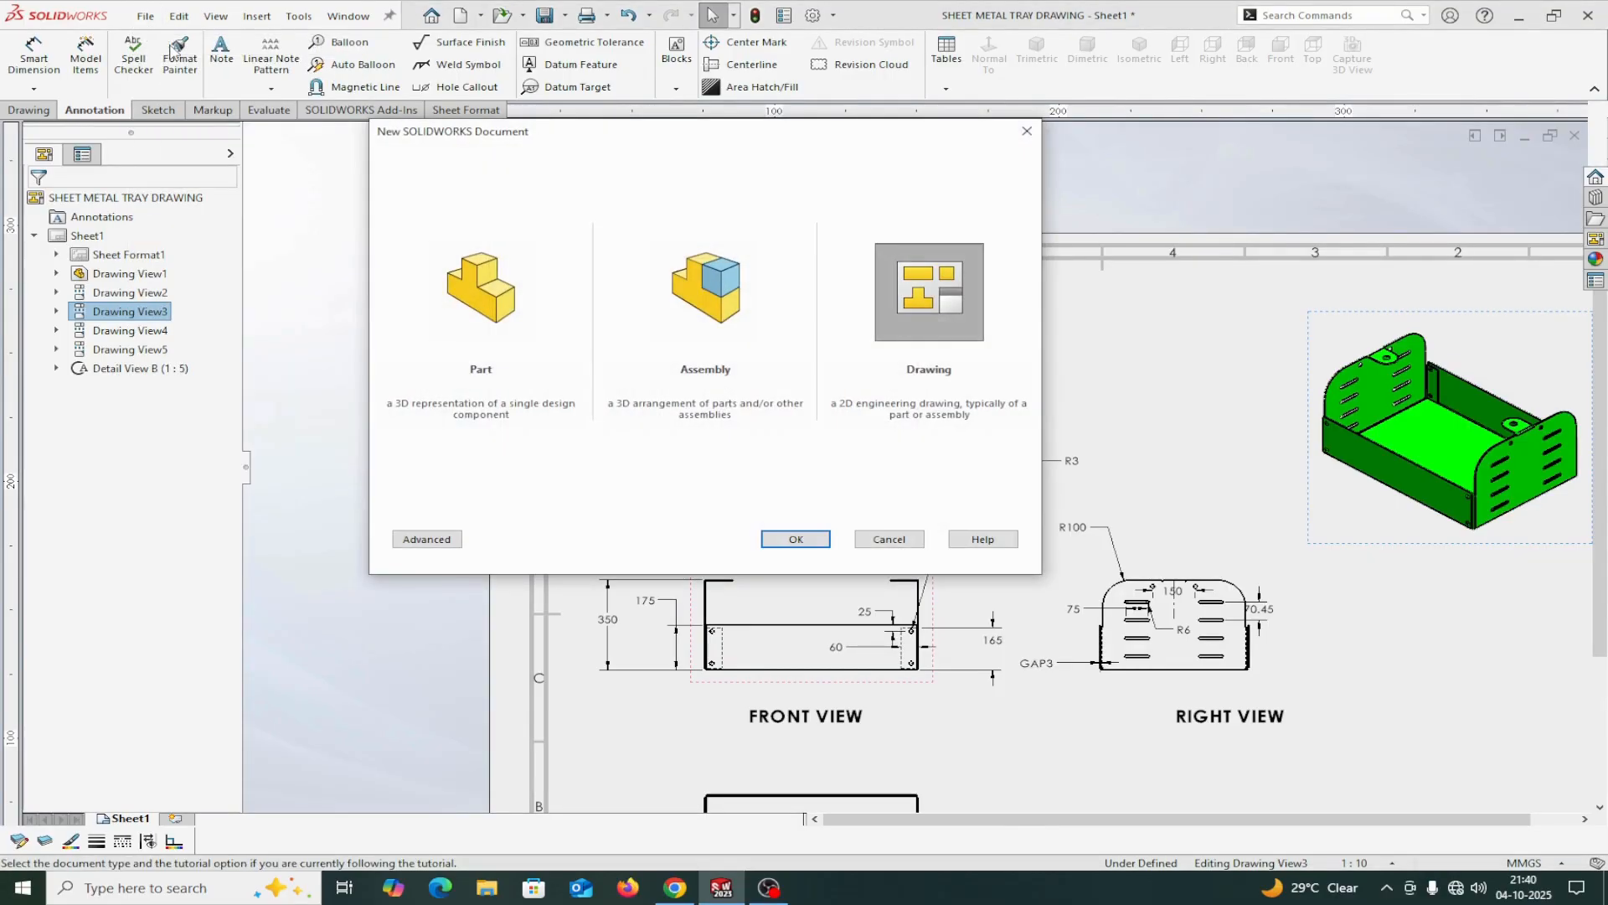
{"action": "left_click", "coordinate": [494, 320]}
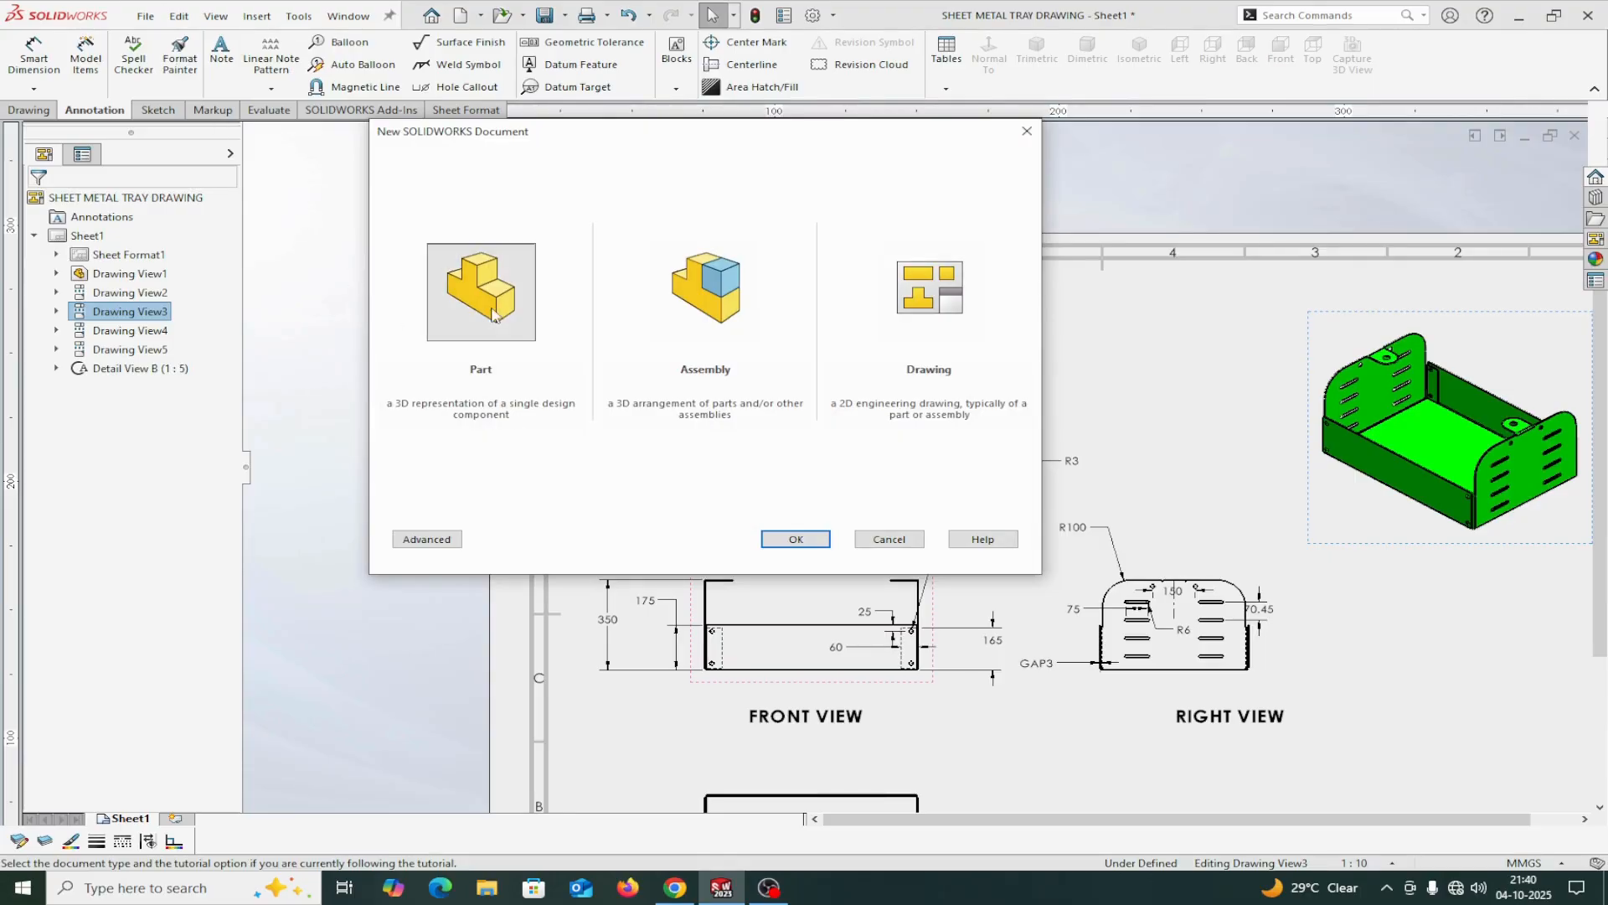
{"action": "left_click", "coordinate": [818, 543]}
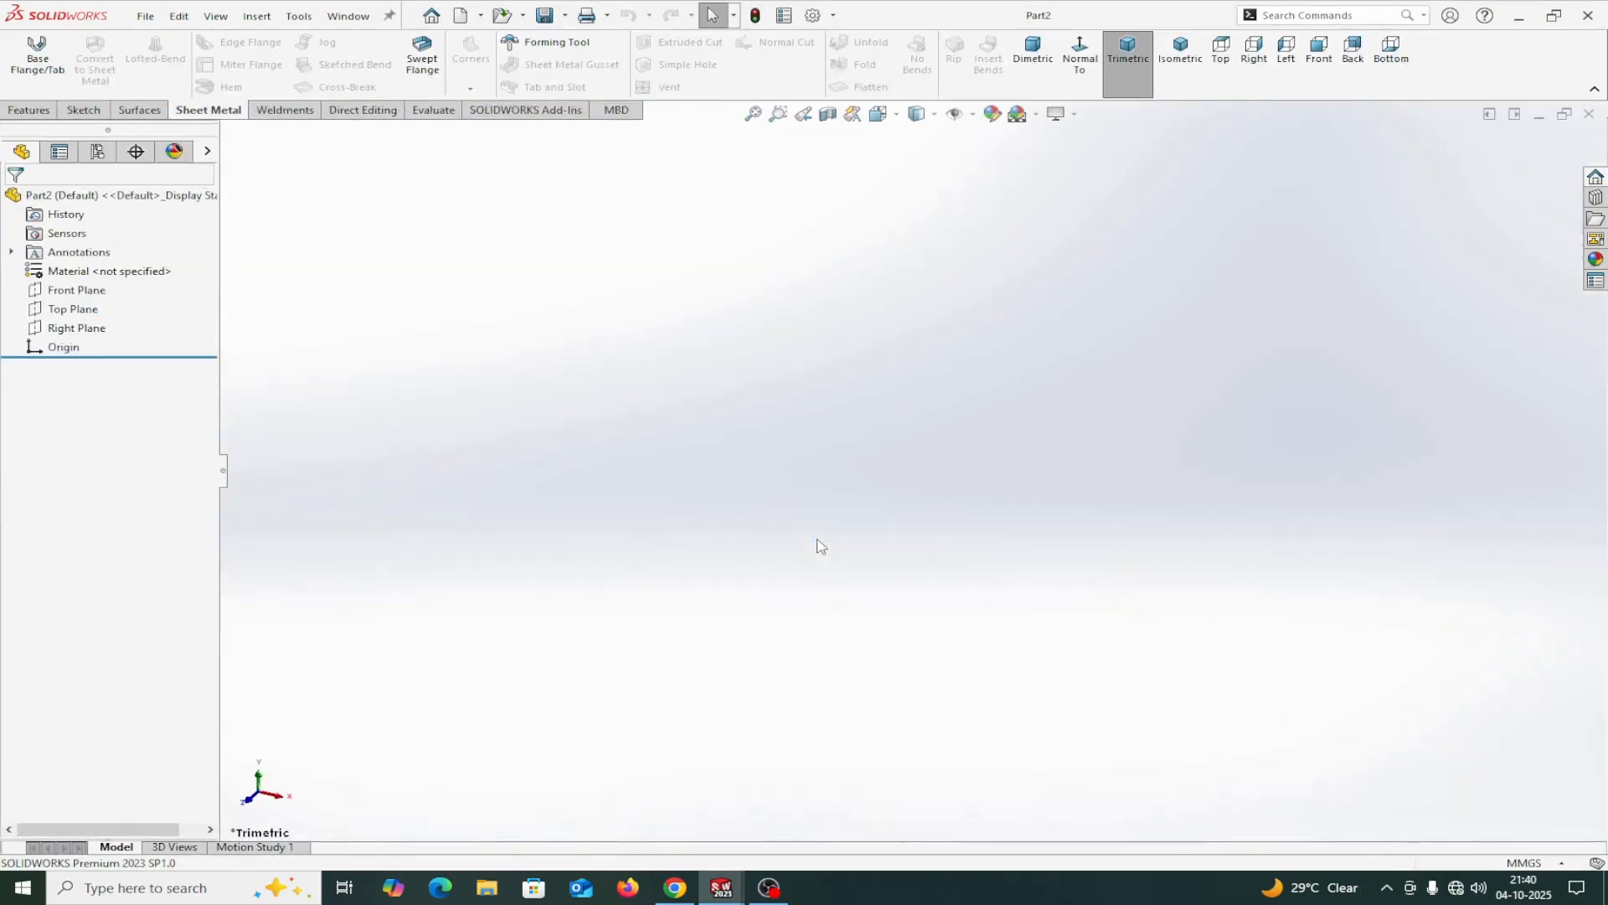
{"action": "left_click", "coordinate": [1037, 115]}
{"action": "left_click", "coordinate": [1049, 158]}
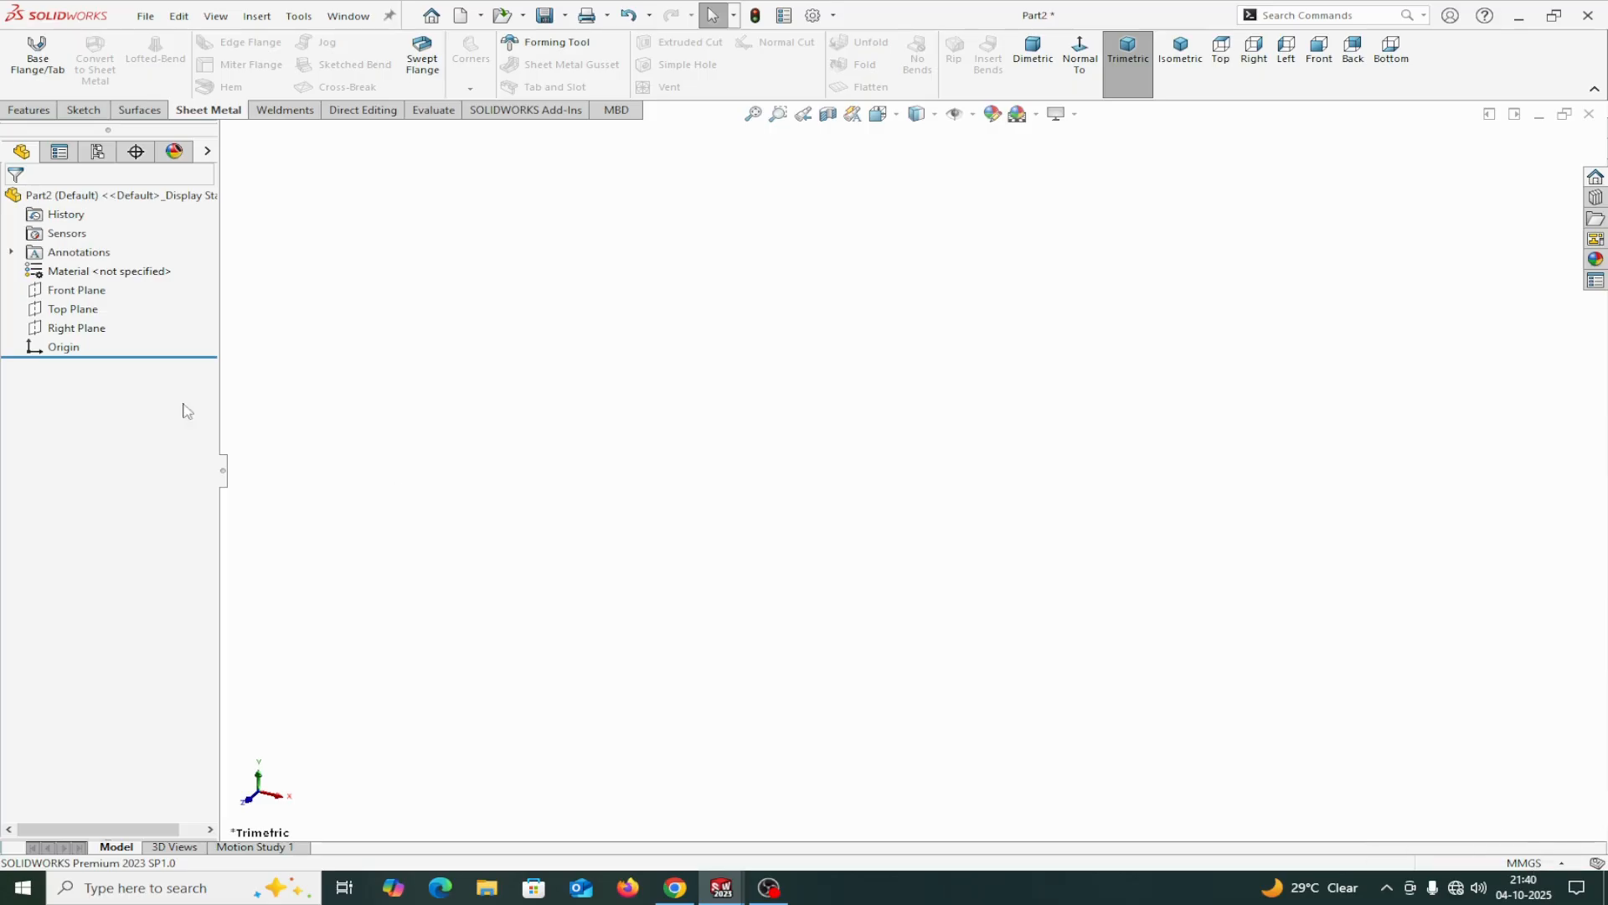
Sketch a center rectangle of about 175 by 106 mm on the Top Plane, centered on the origin.
{"action": "left_click", "coordinate": [40, 311]}
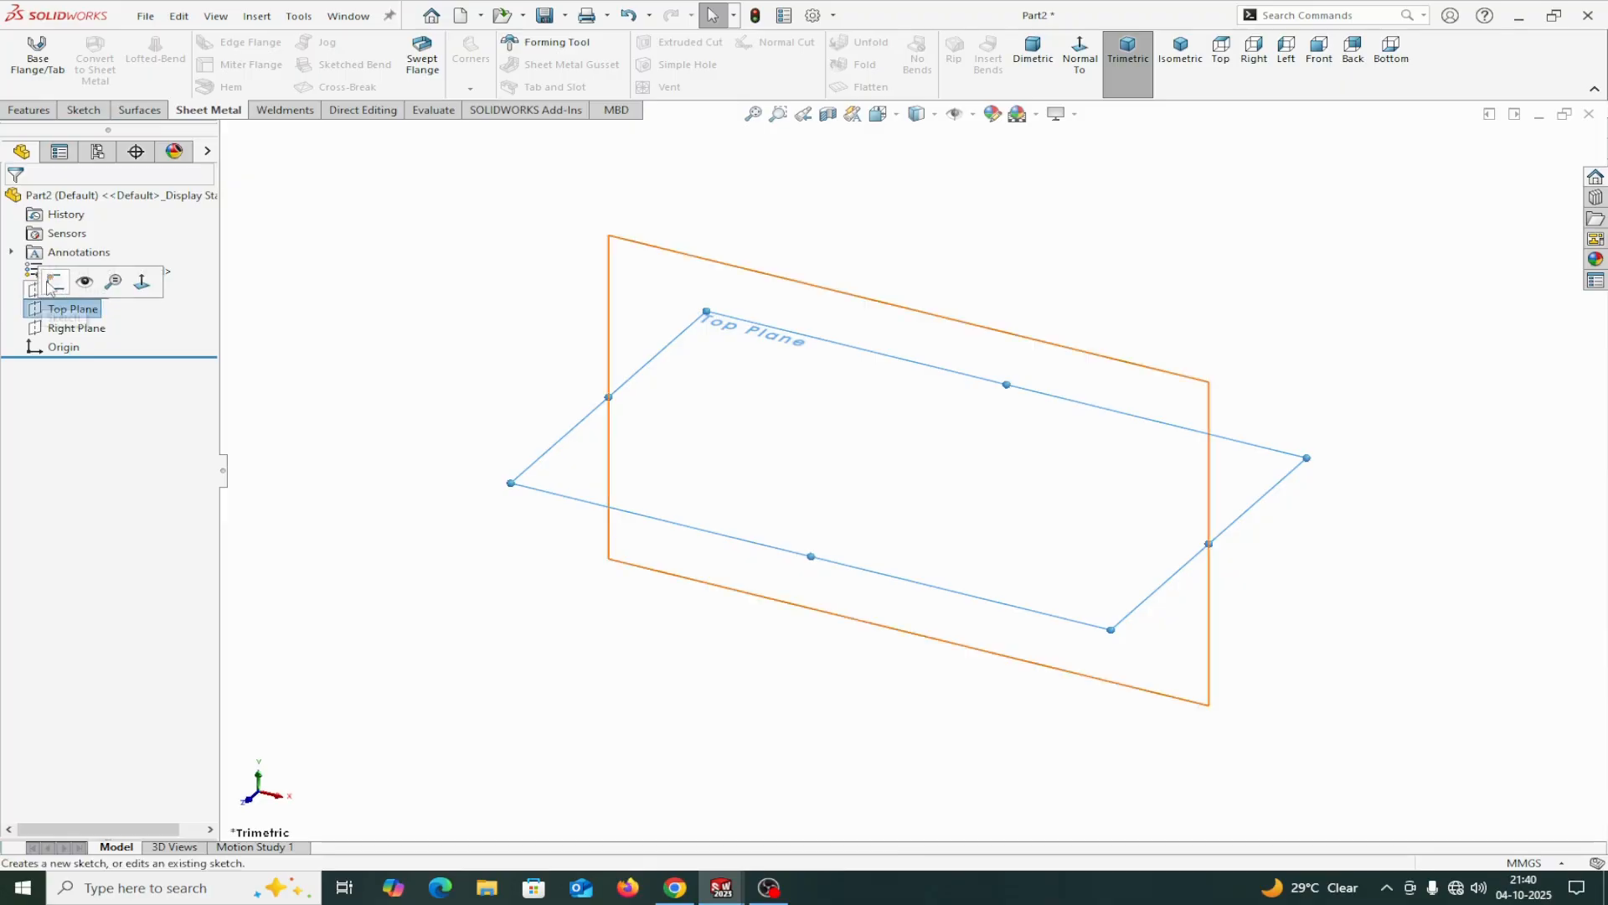
{"action": "left_click", "coordinate": [46, 280]}
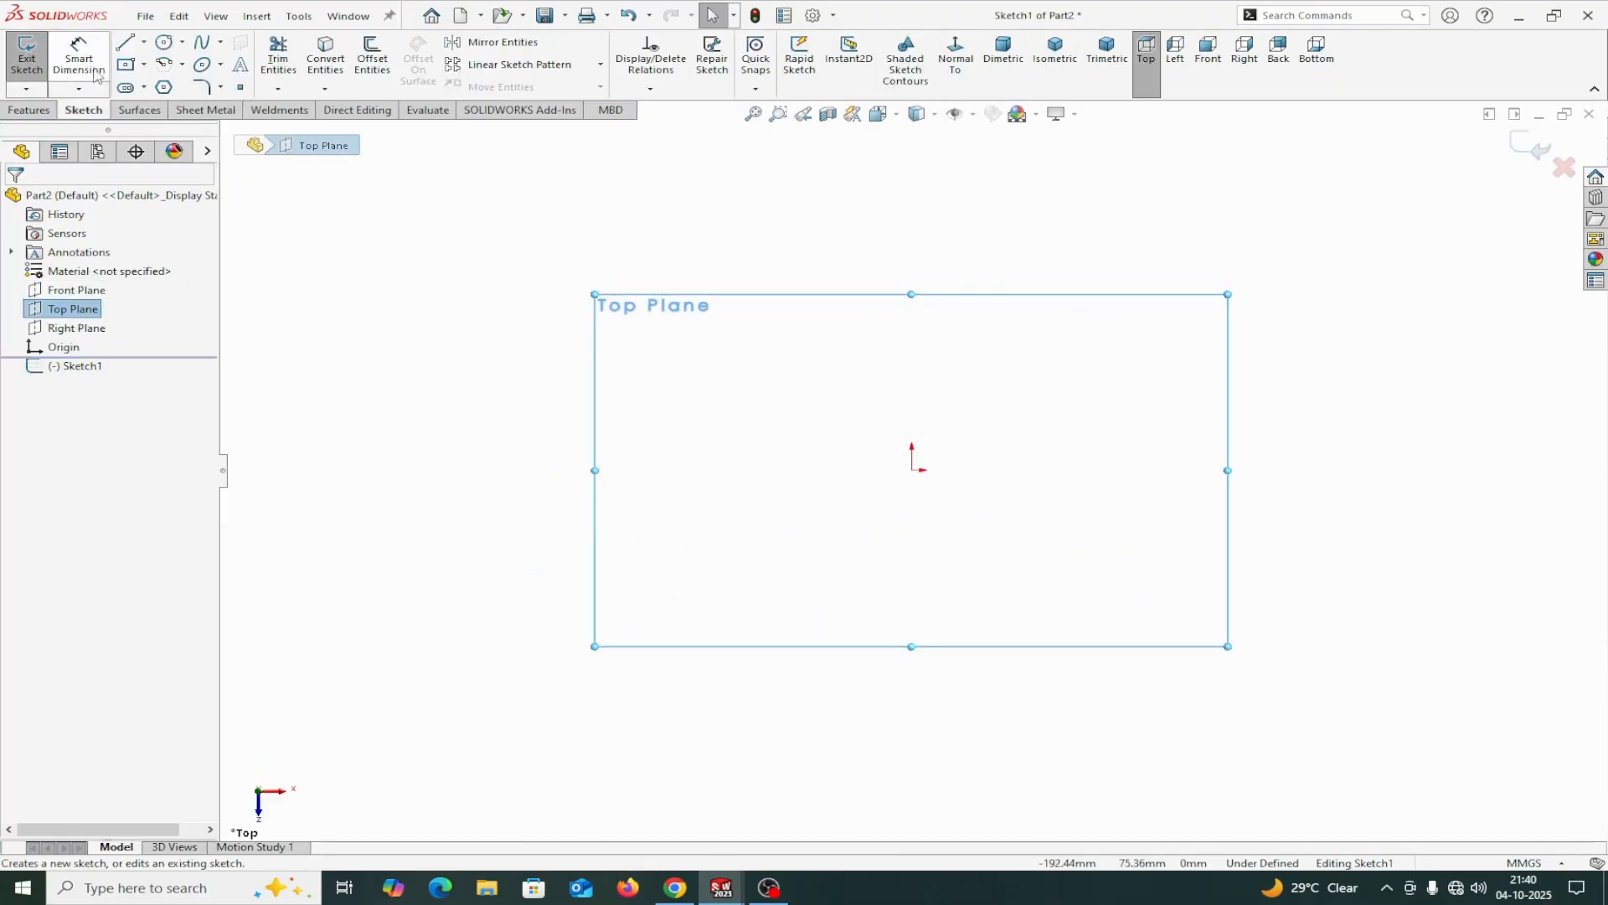
{"action": "left_click", "coordinate": [132, 66]}
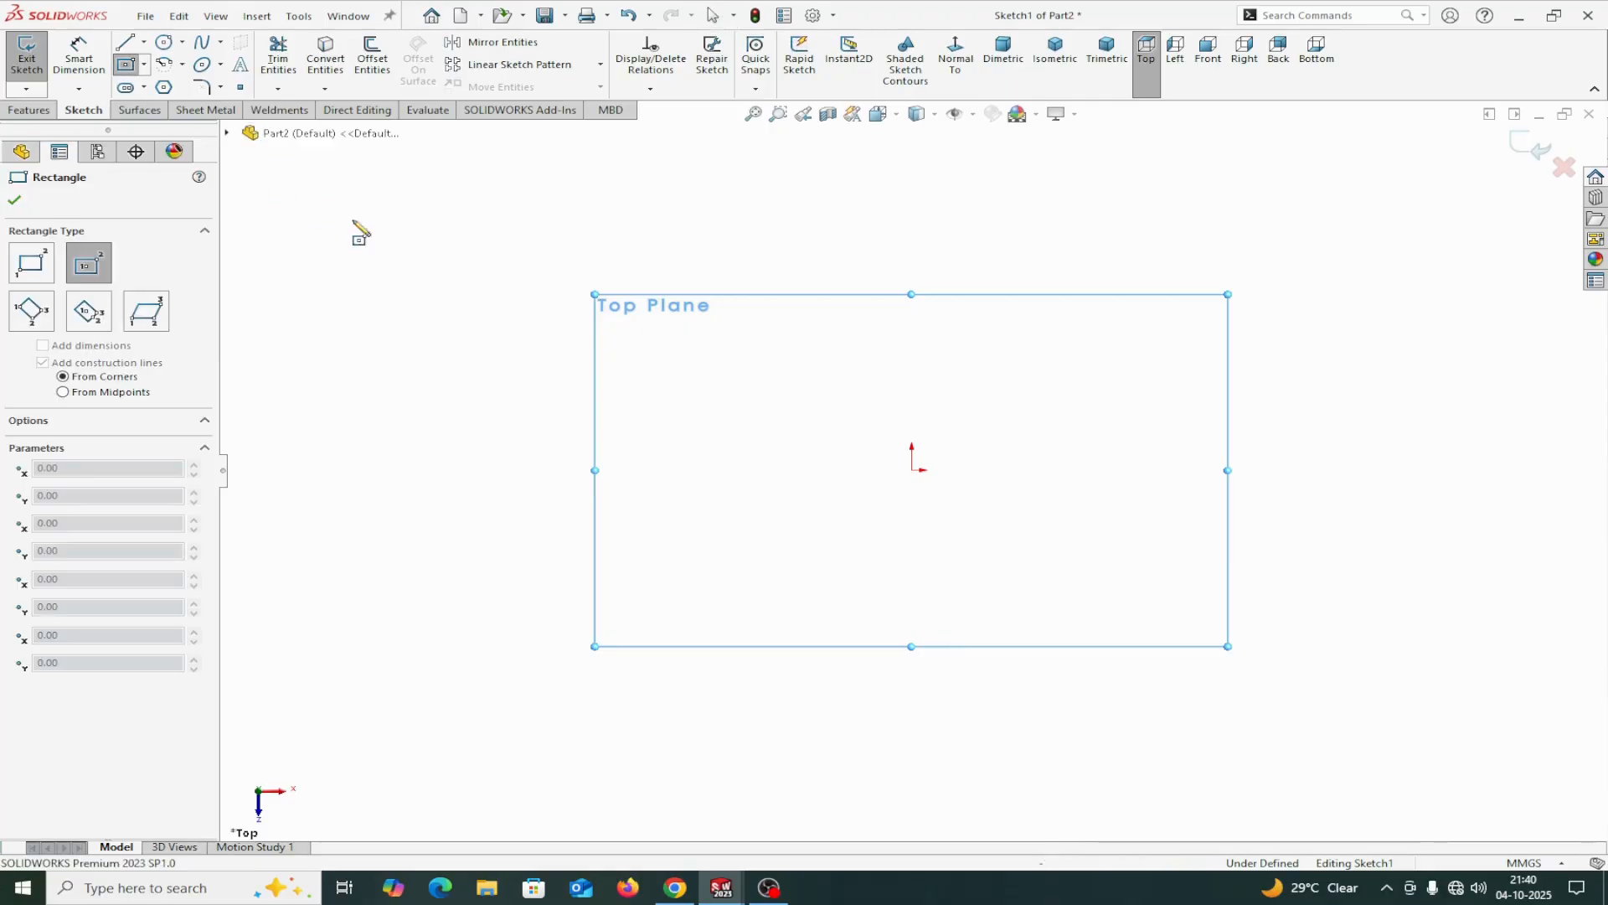
{"action": "left_click", "coordinate": [911, 470]}
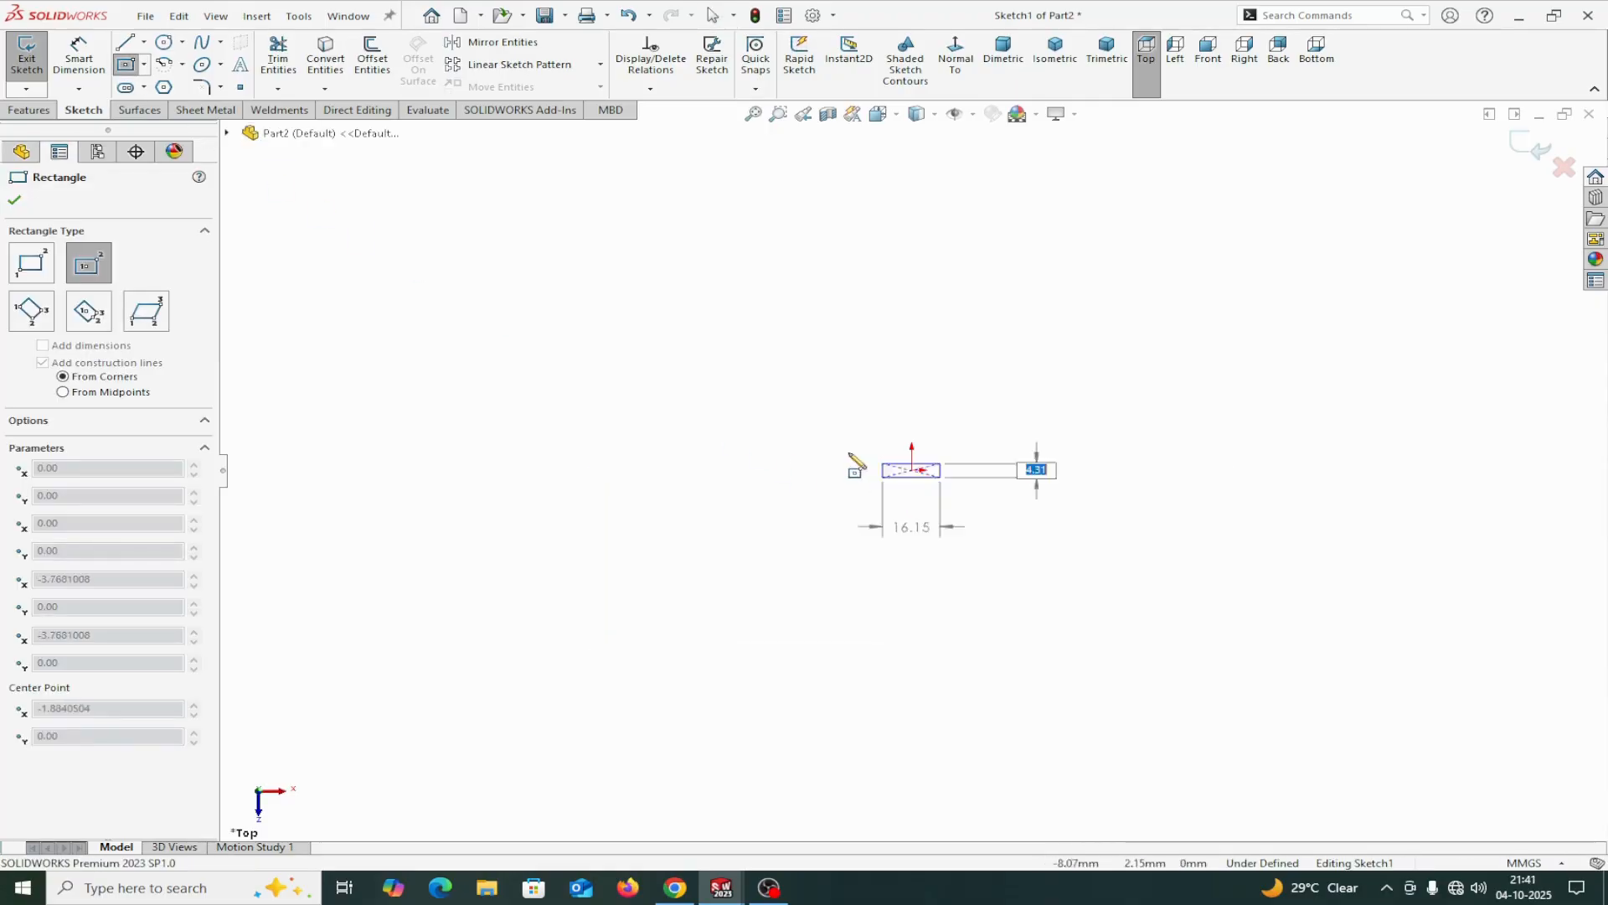
{"action": "left_click", "coordinate": [602, 302]}
{"action": "right_click", "coordinate": [614, 313]}
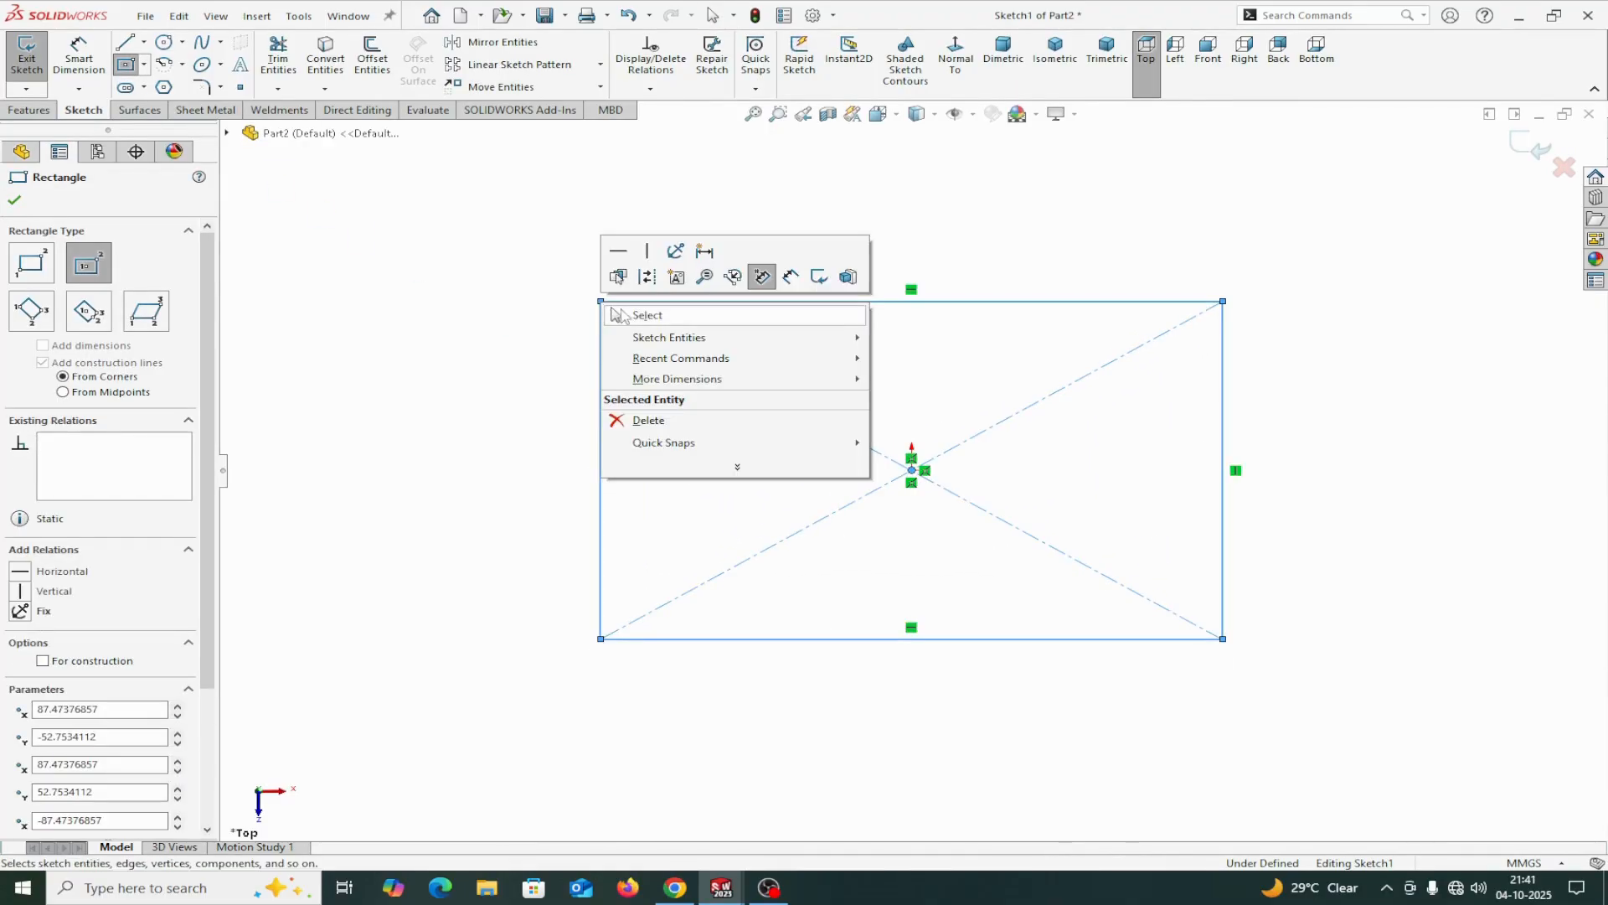
{"action": "left_click", "coordinate": [646, 317]}
Dimension the rectangle's horizontal side to 750 mm and its vertical side to 500 mm.
{"action": "left_click", "coordinate": [79, 54]}
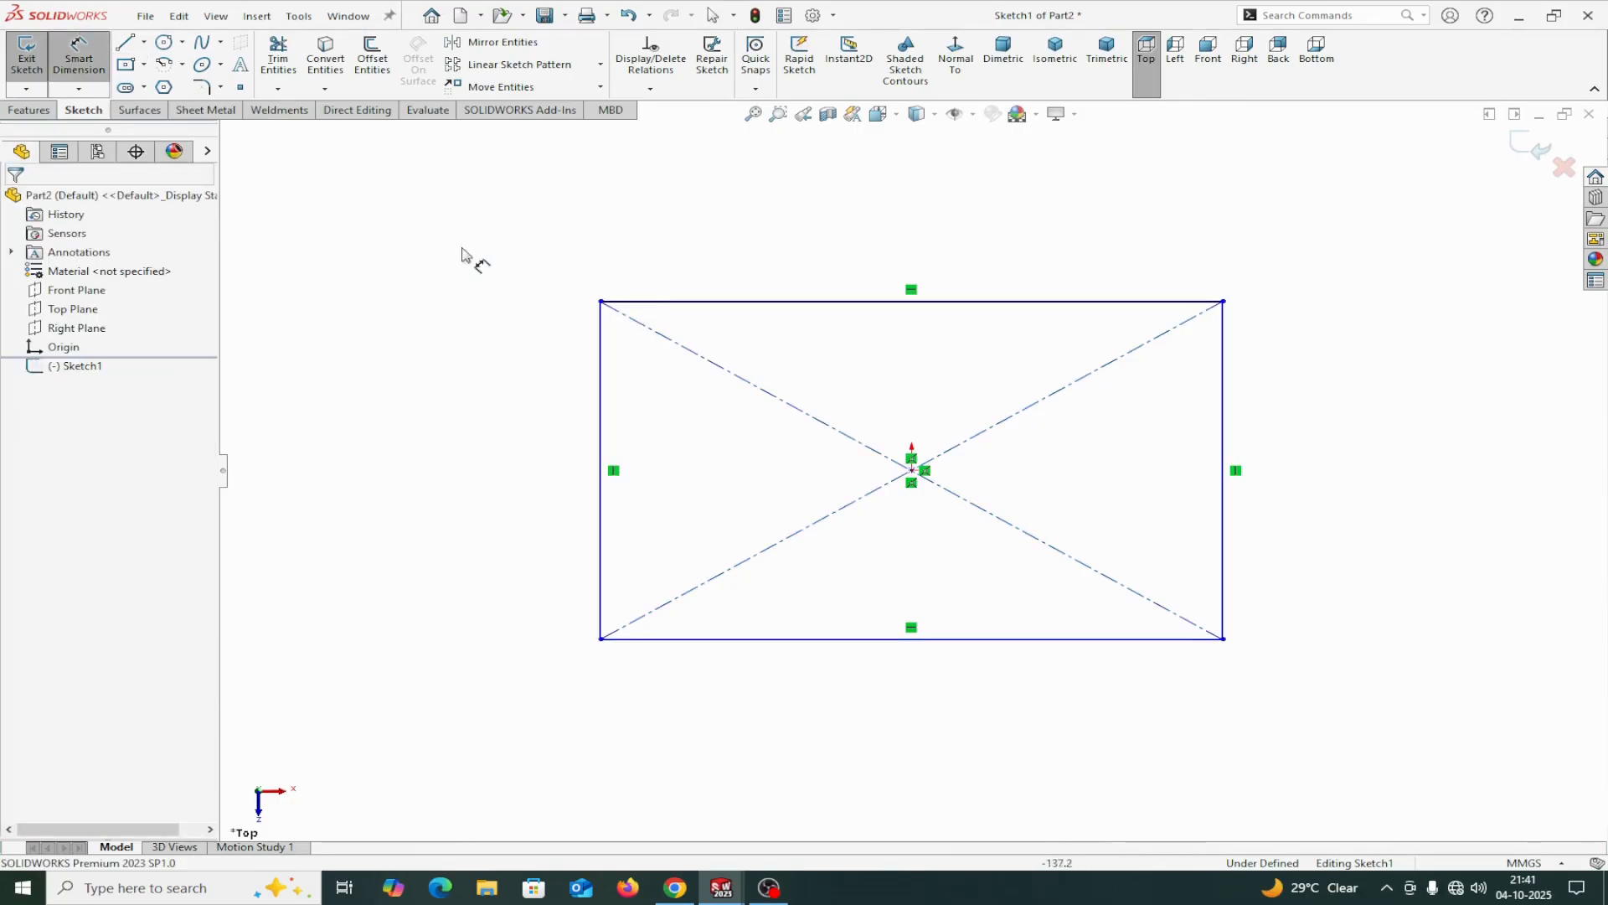
{"action": "left_click", "coordinate": [658, 303]}
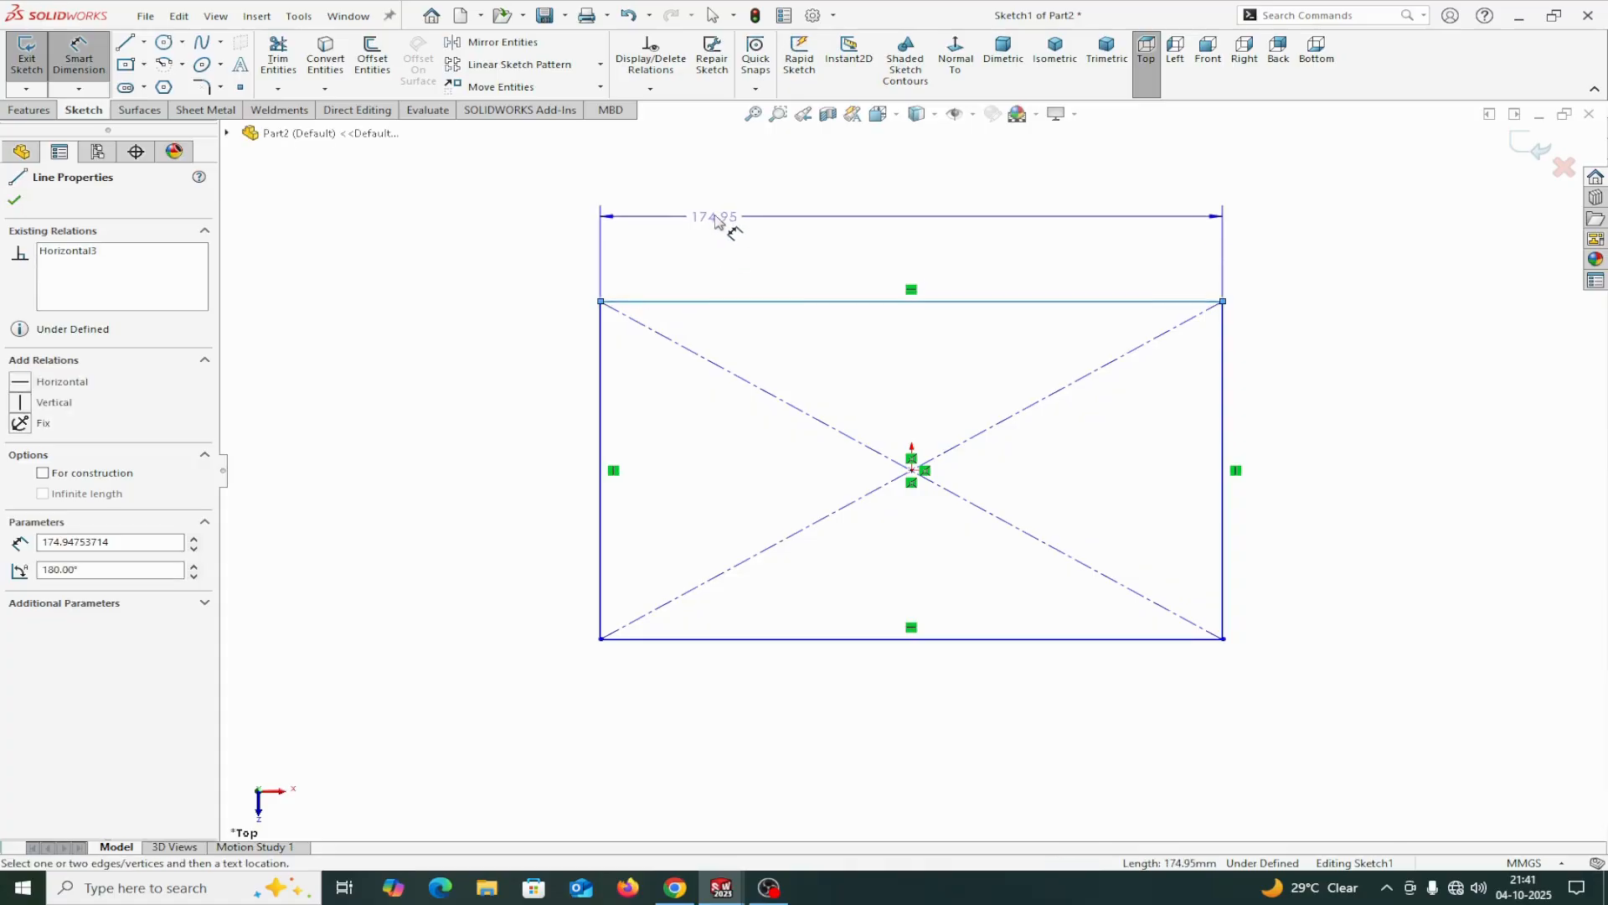
{"action": "left_click", "coordinate": [722, 219]}
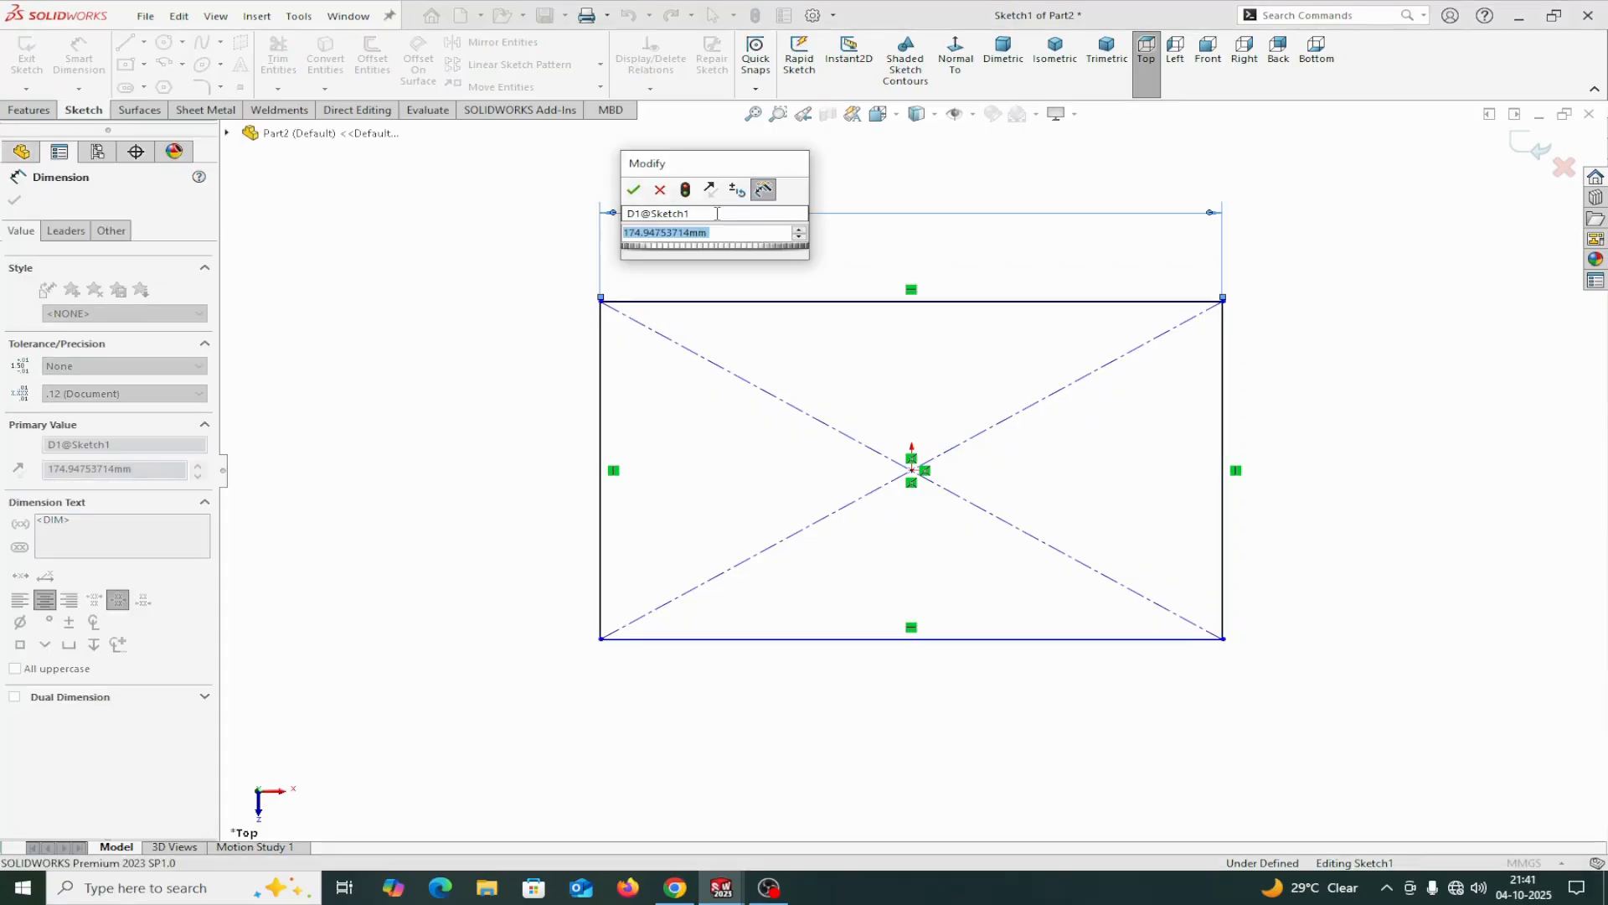
{"action": "type", "text": "750"}
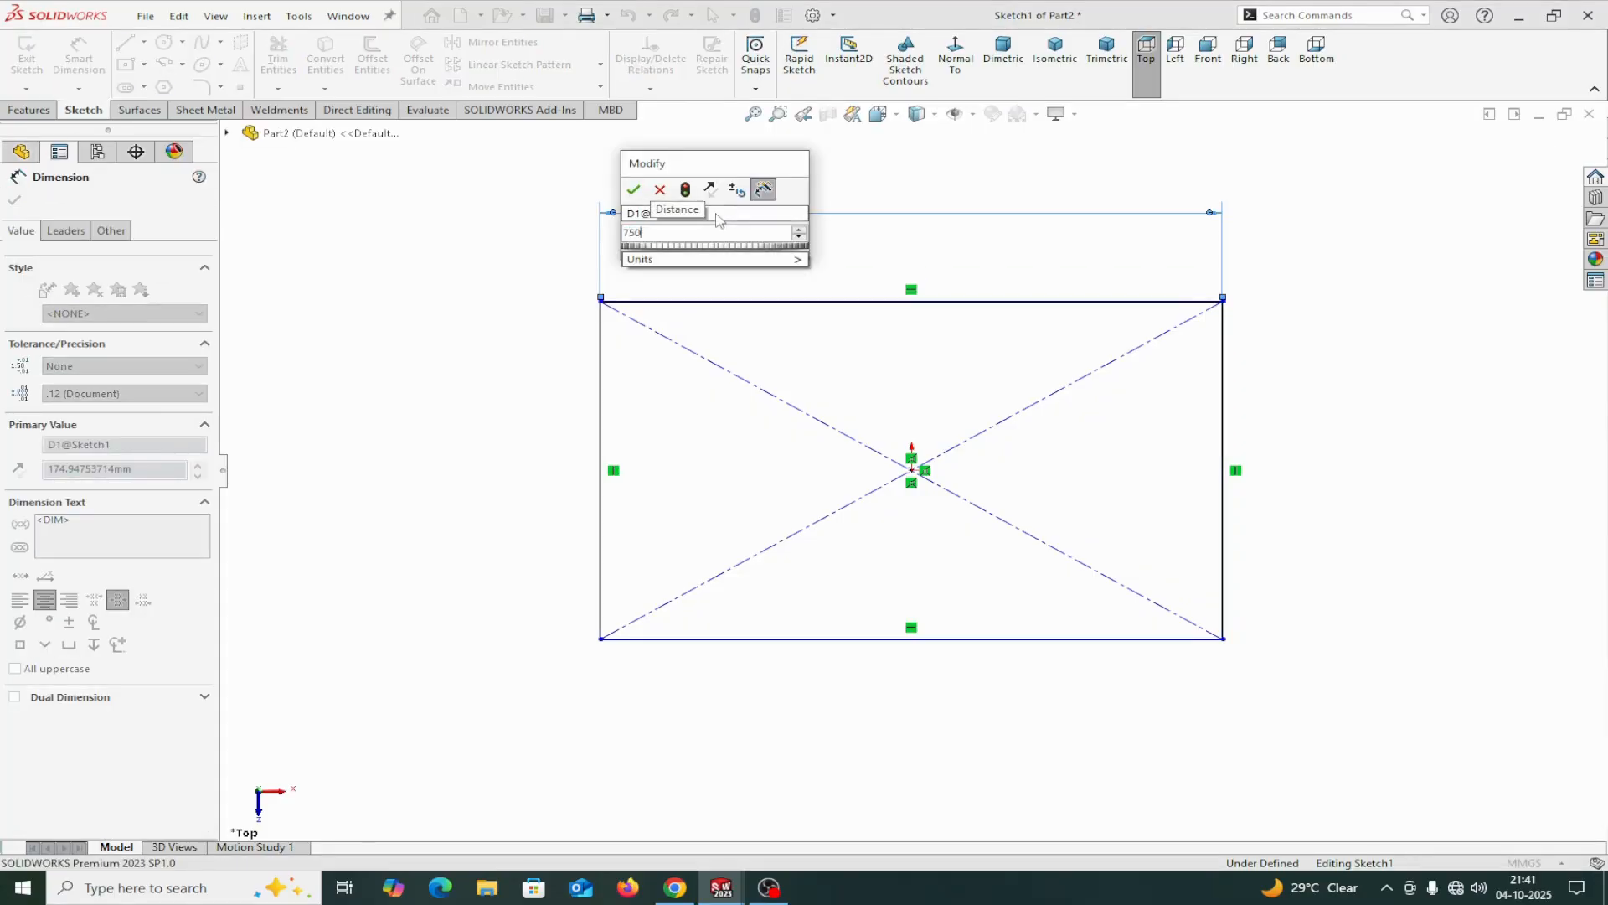
{"action": "left_click", "coordinate": [635, 194]}
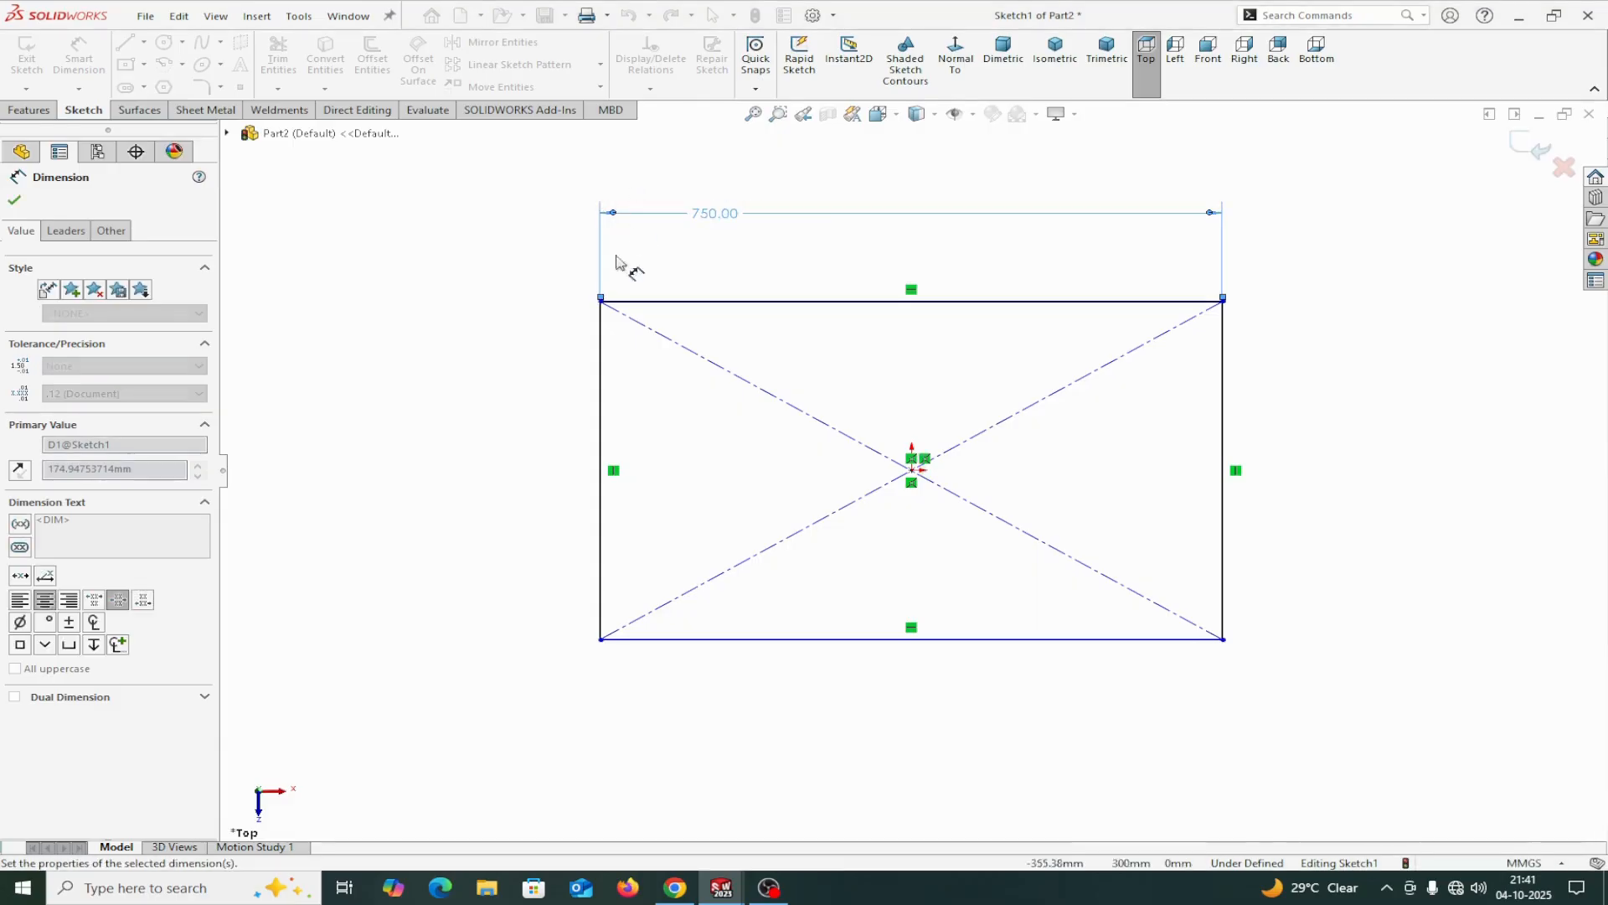
{"action": "left_click", "coordinate": [600, 350]}
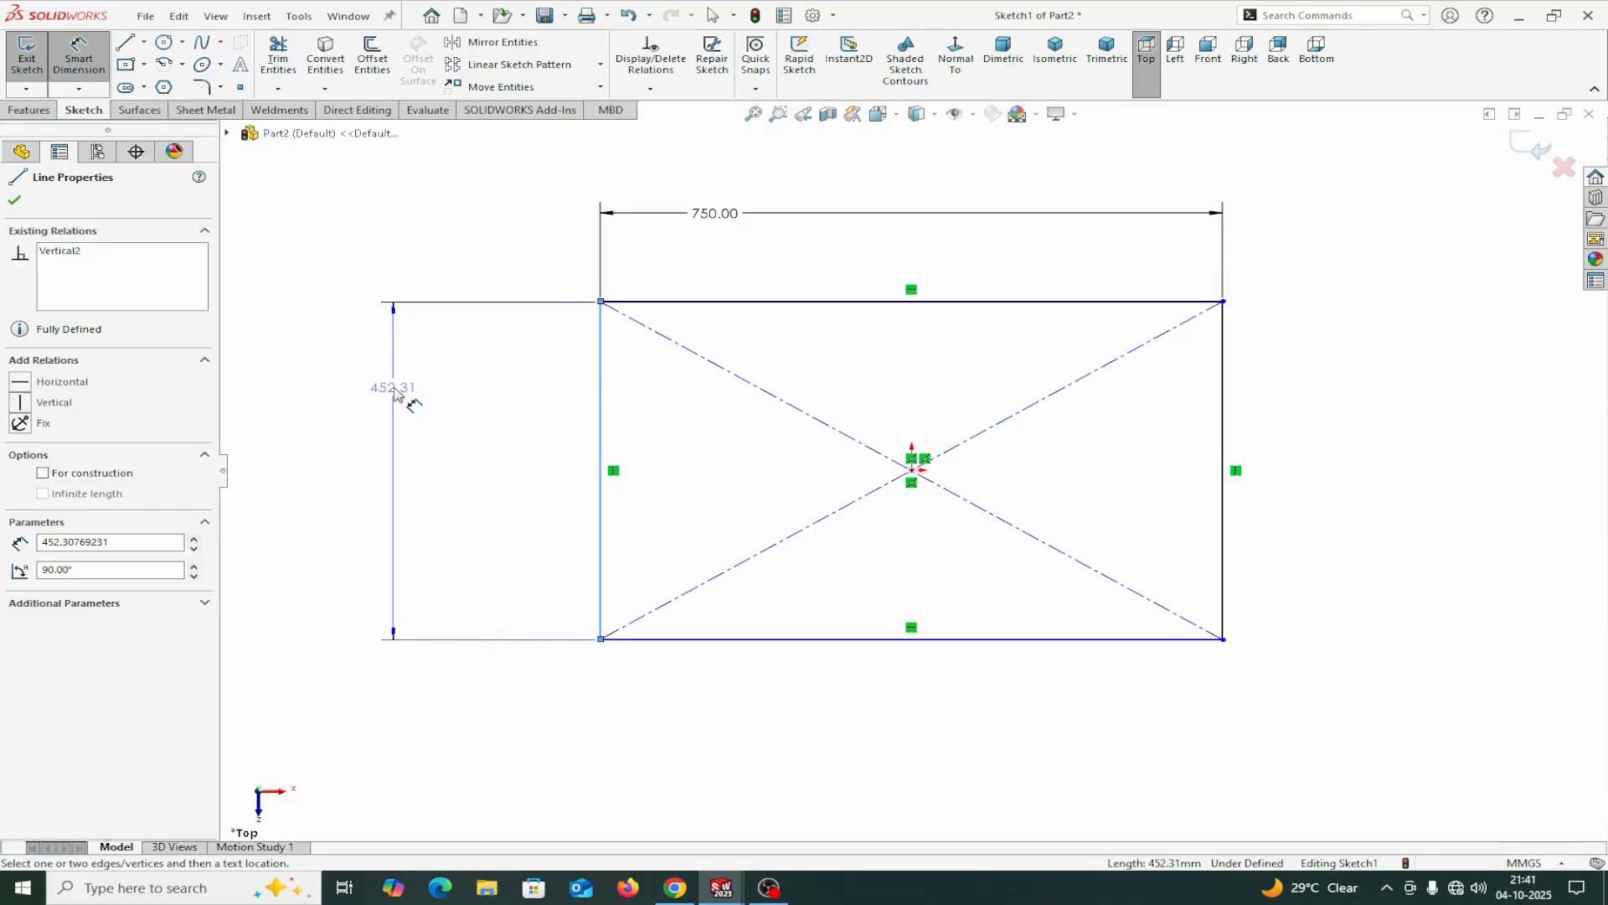
{"action": "left_click", "coordinate": [402, 403]}
{"action": "type", "text": "500"}
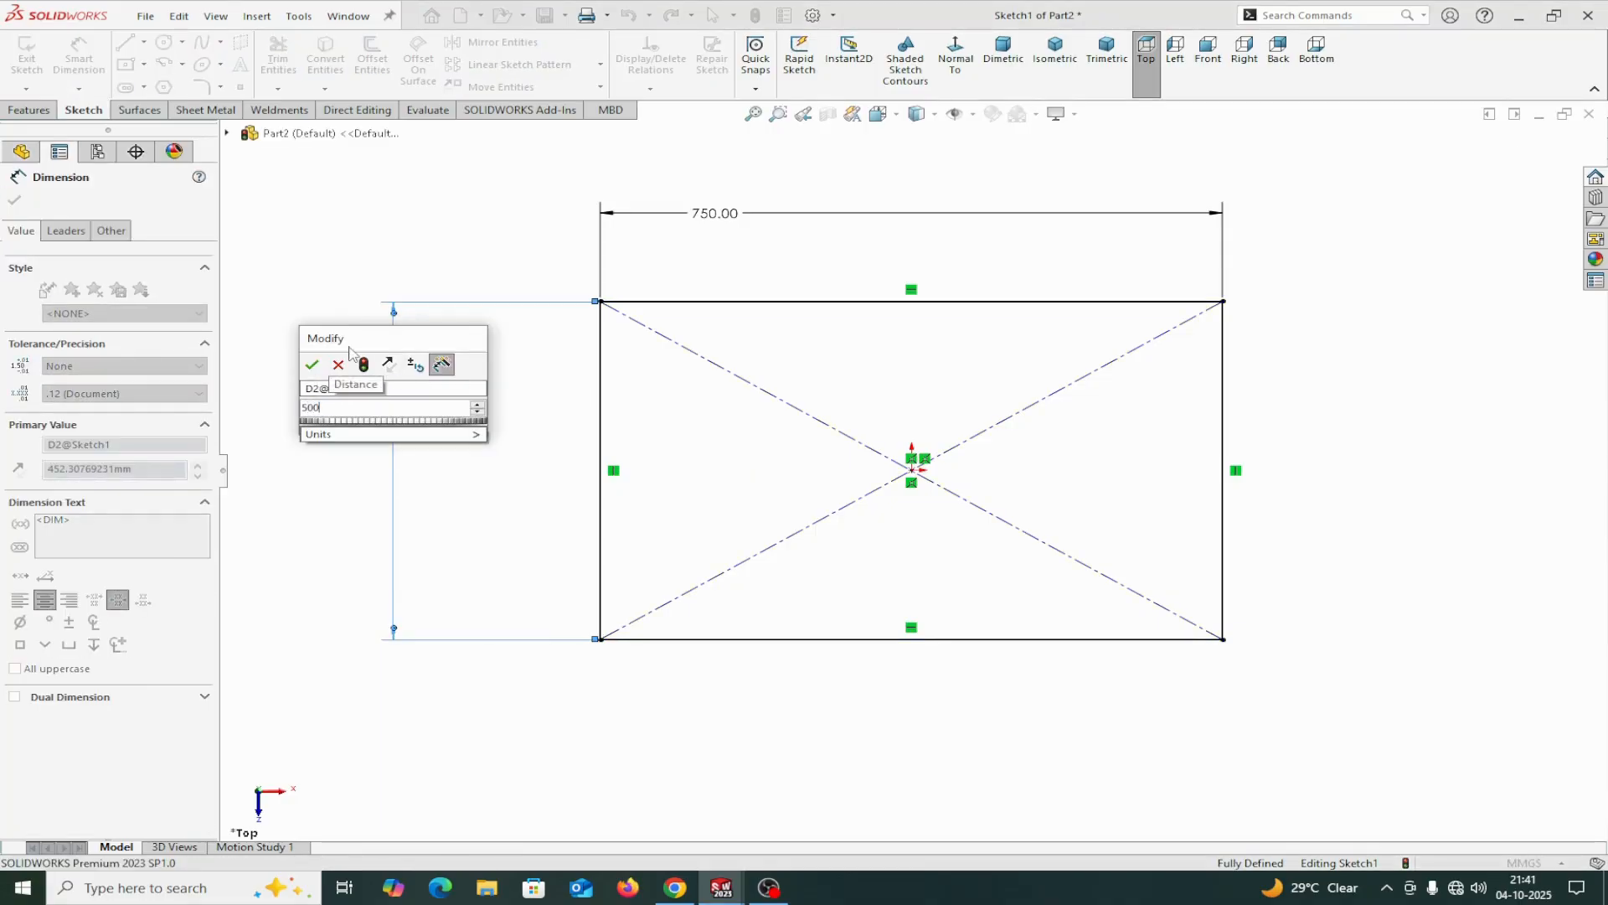
{"action": "left_click", "coordinate": [315, 367]}
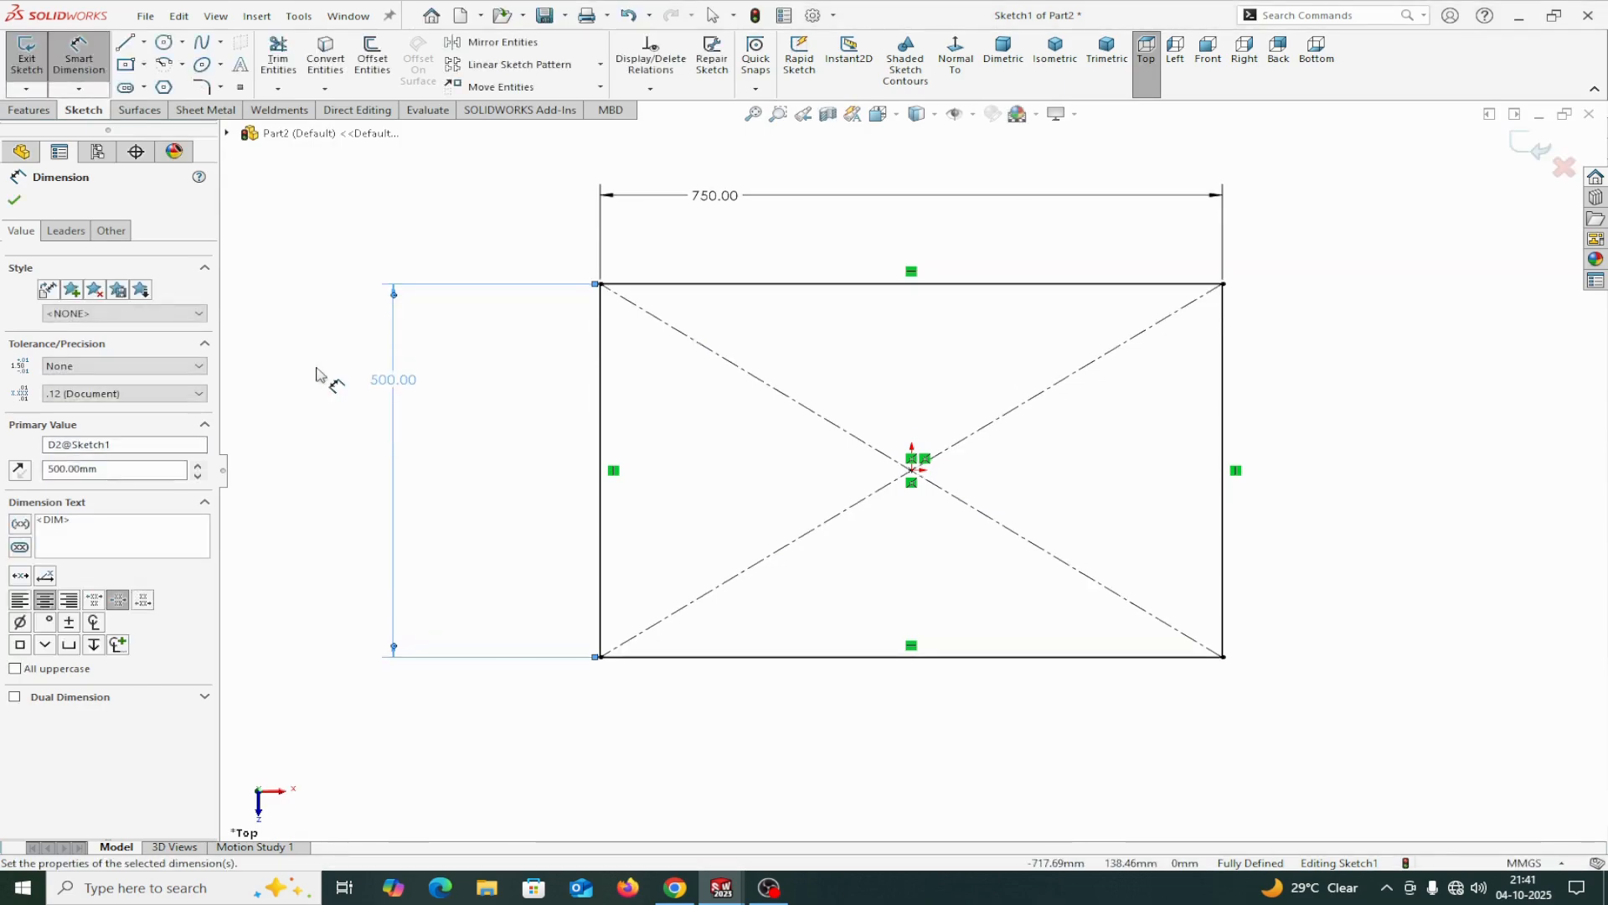
{"action": "left_click", "coordinate": [14, 202]}
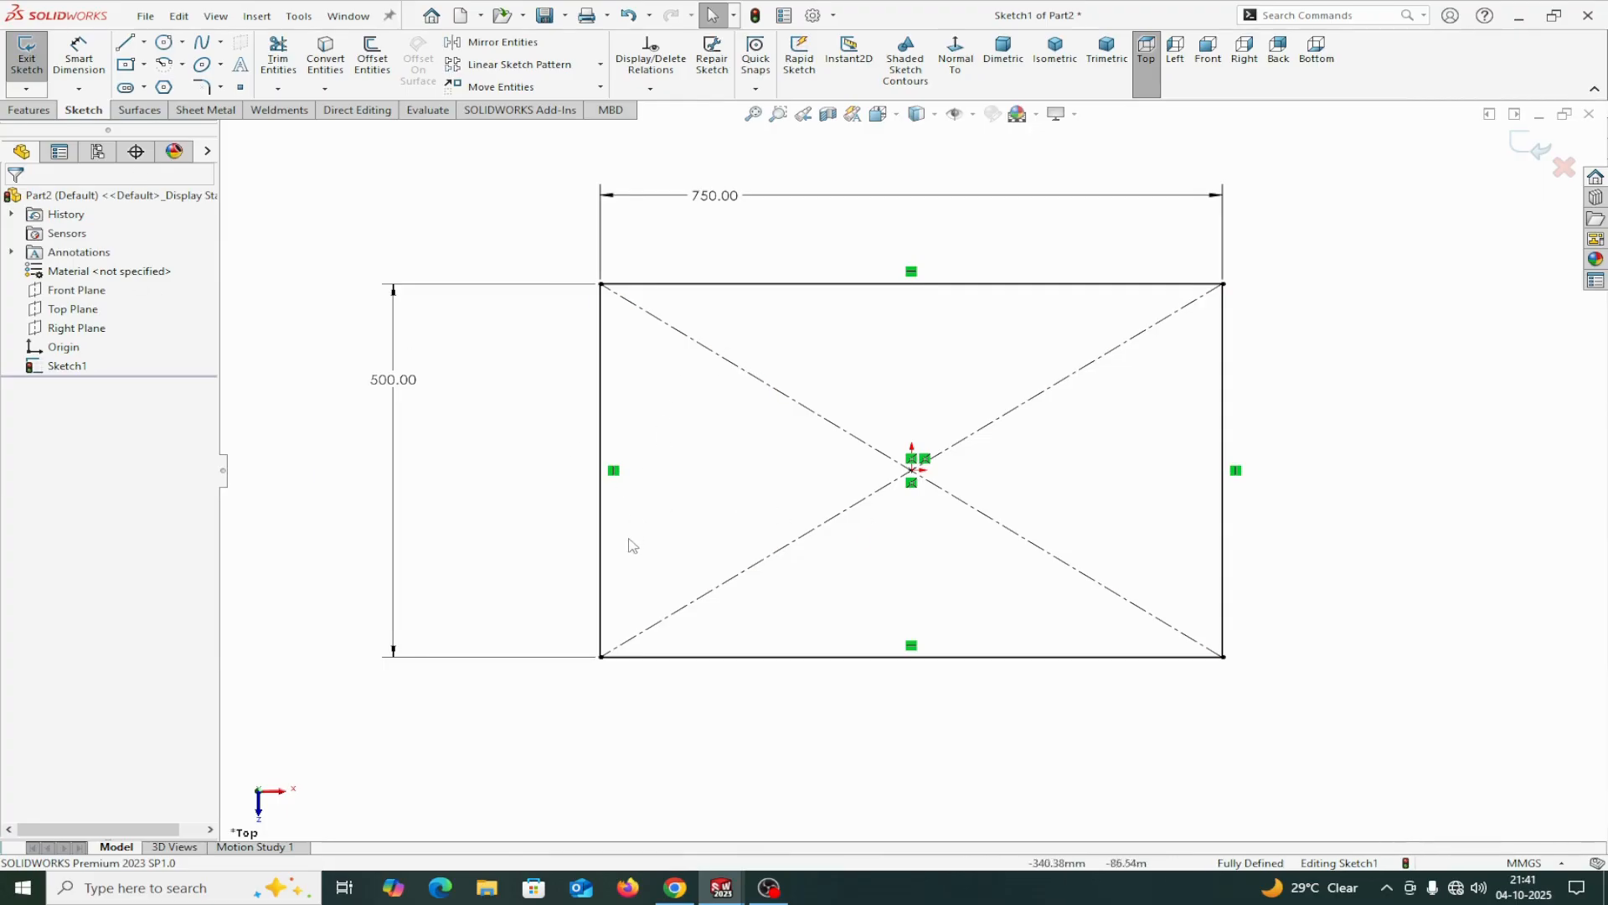
Create a 3 mm thick base flange from the rectangle sketch, with the thickness direction reversed.
{"action": "left_click", "coordinate": [208, 112]}
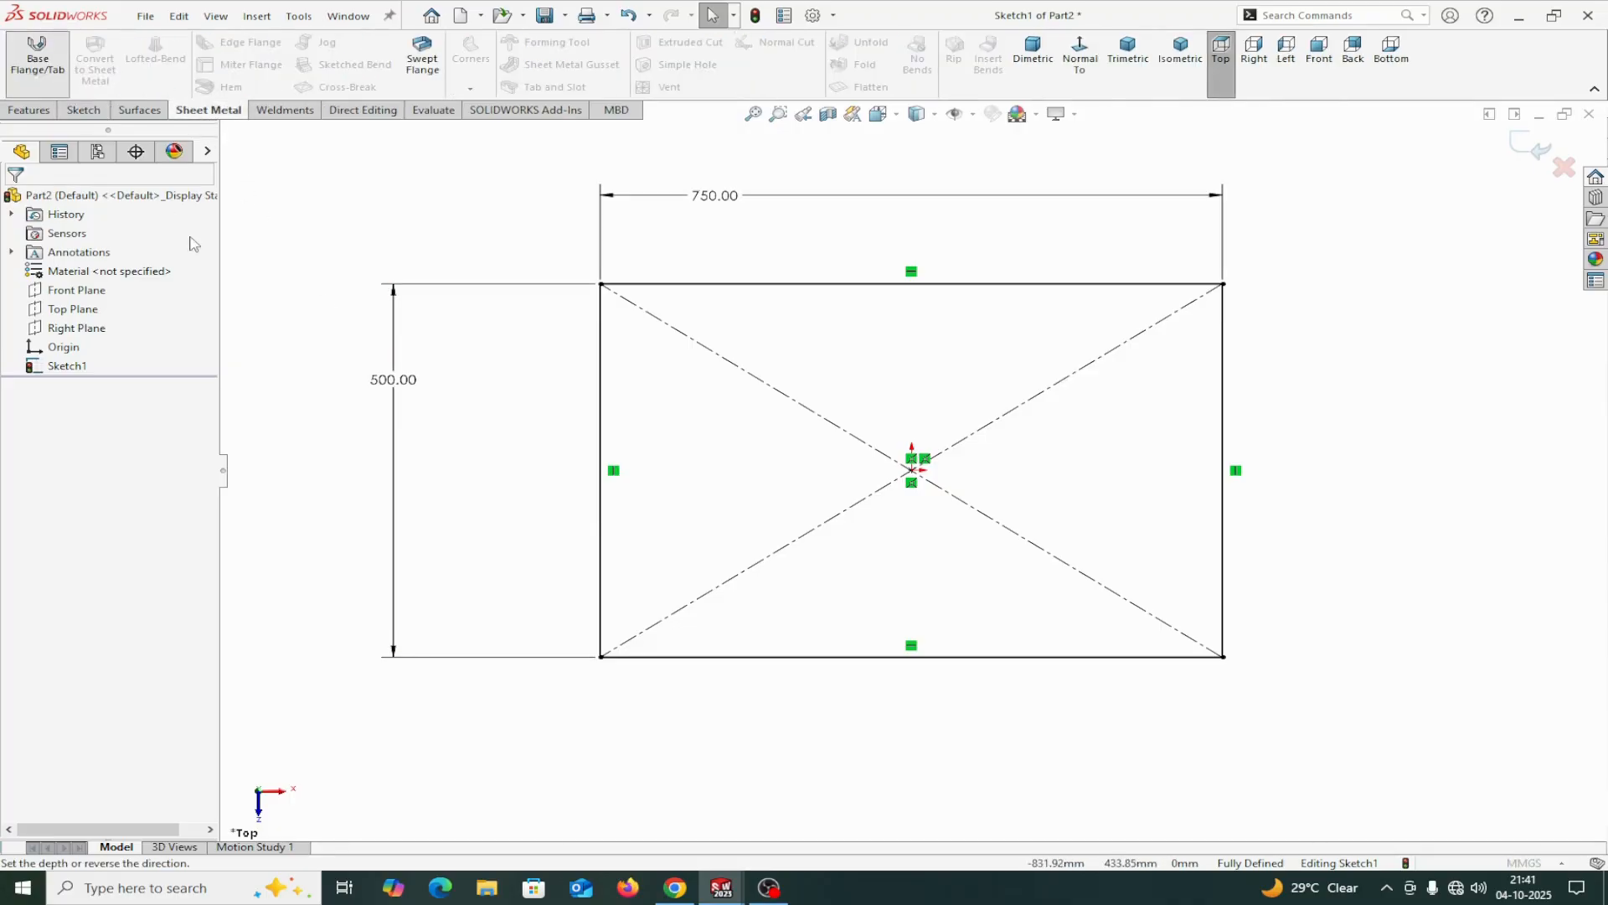
{"action": "left_click", "coordinate": [37, 52]}
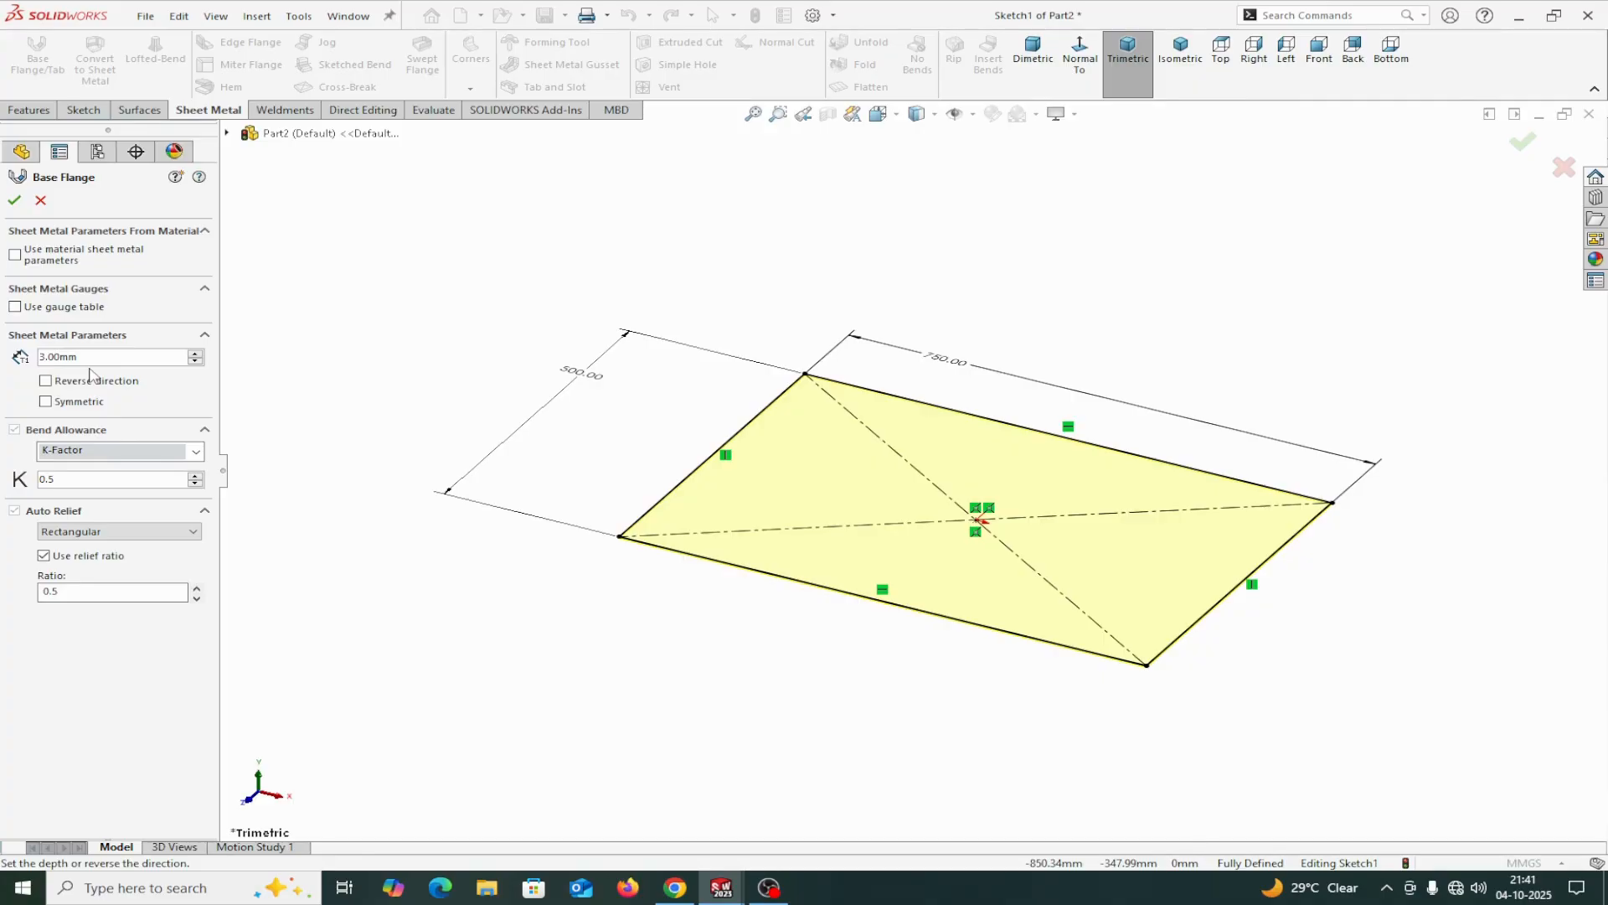
{"action": "scroll", "coordinate": [653, 536], "scroll_direction": "down", "scroll_amount": 6}
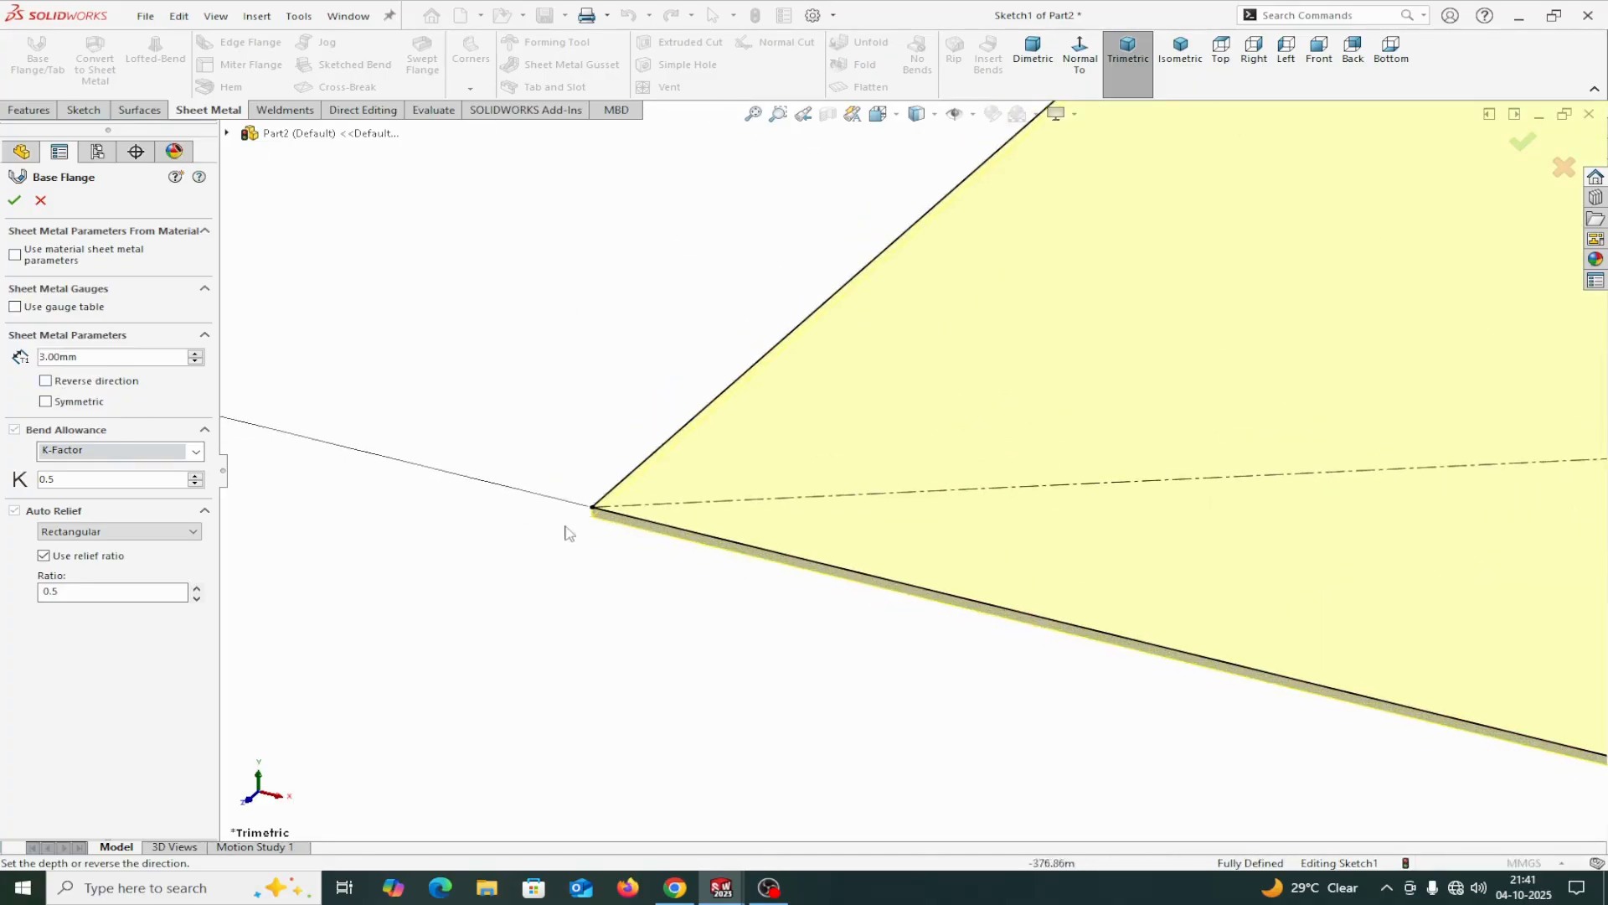
{"action": "left_click", "coordinate": [46, 381]}
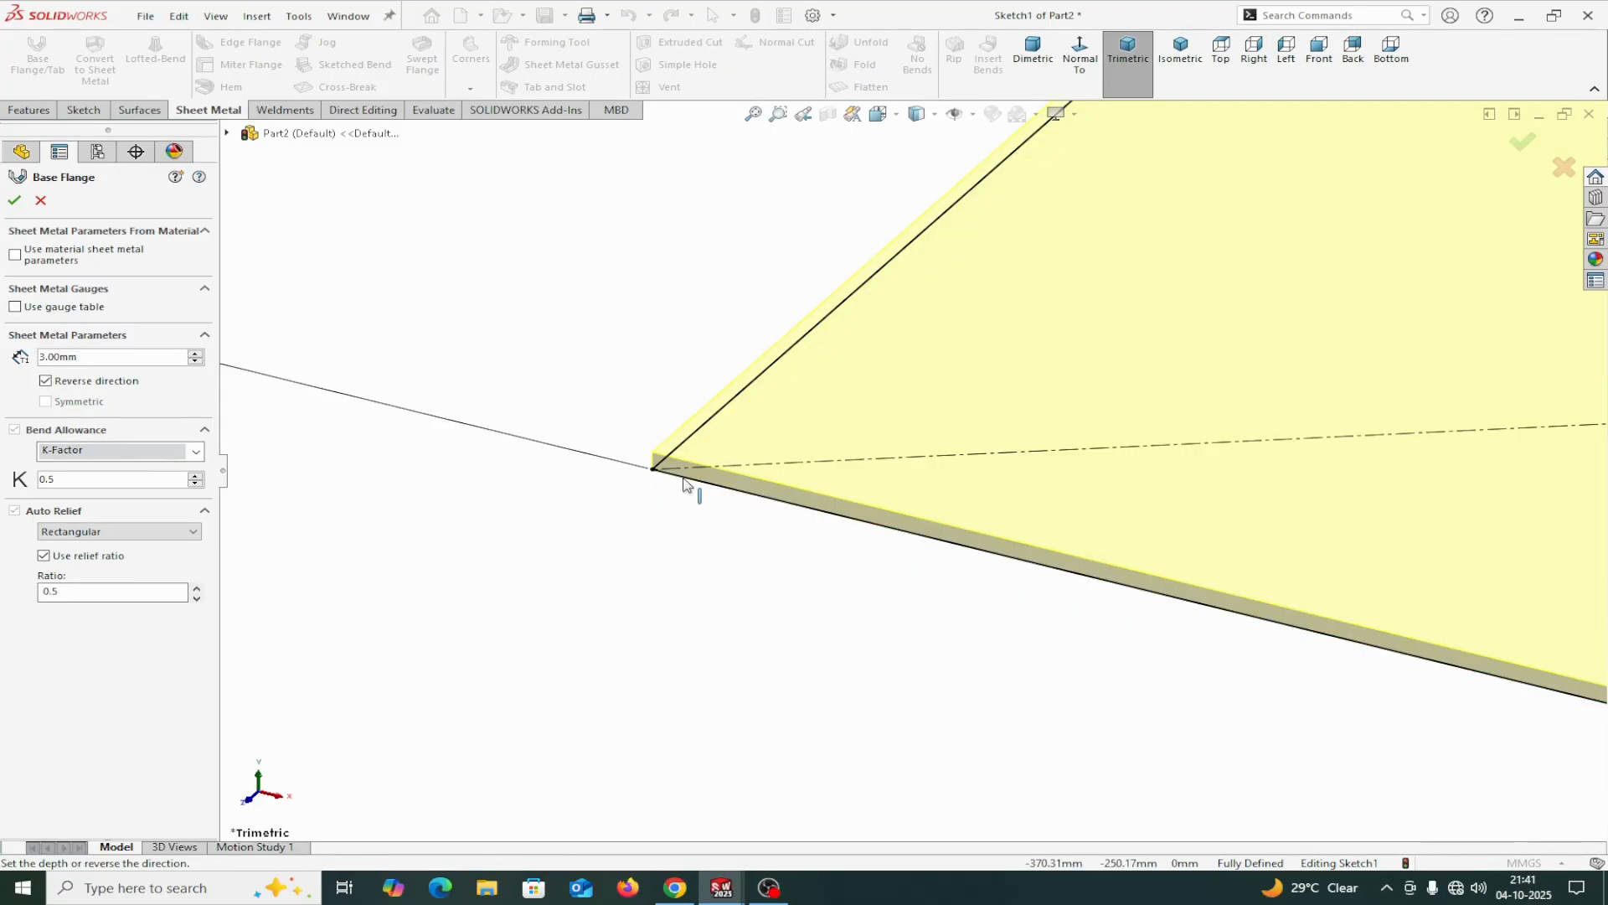
{"action": "left_click", "coordinate": [15, 201]}
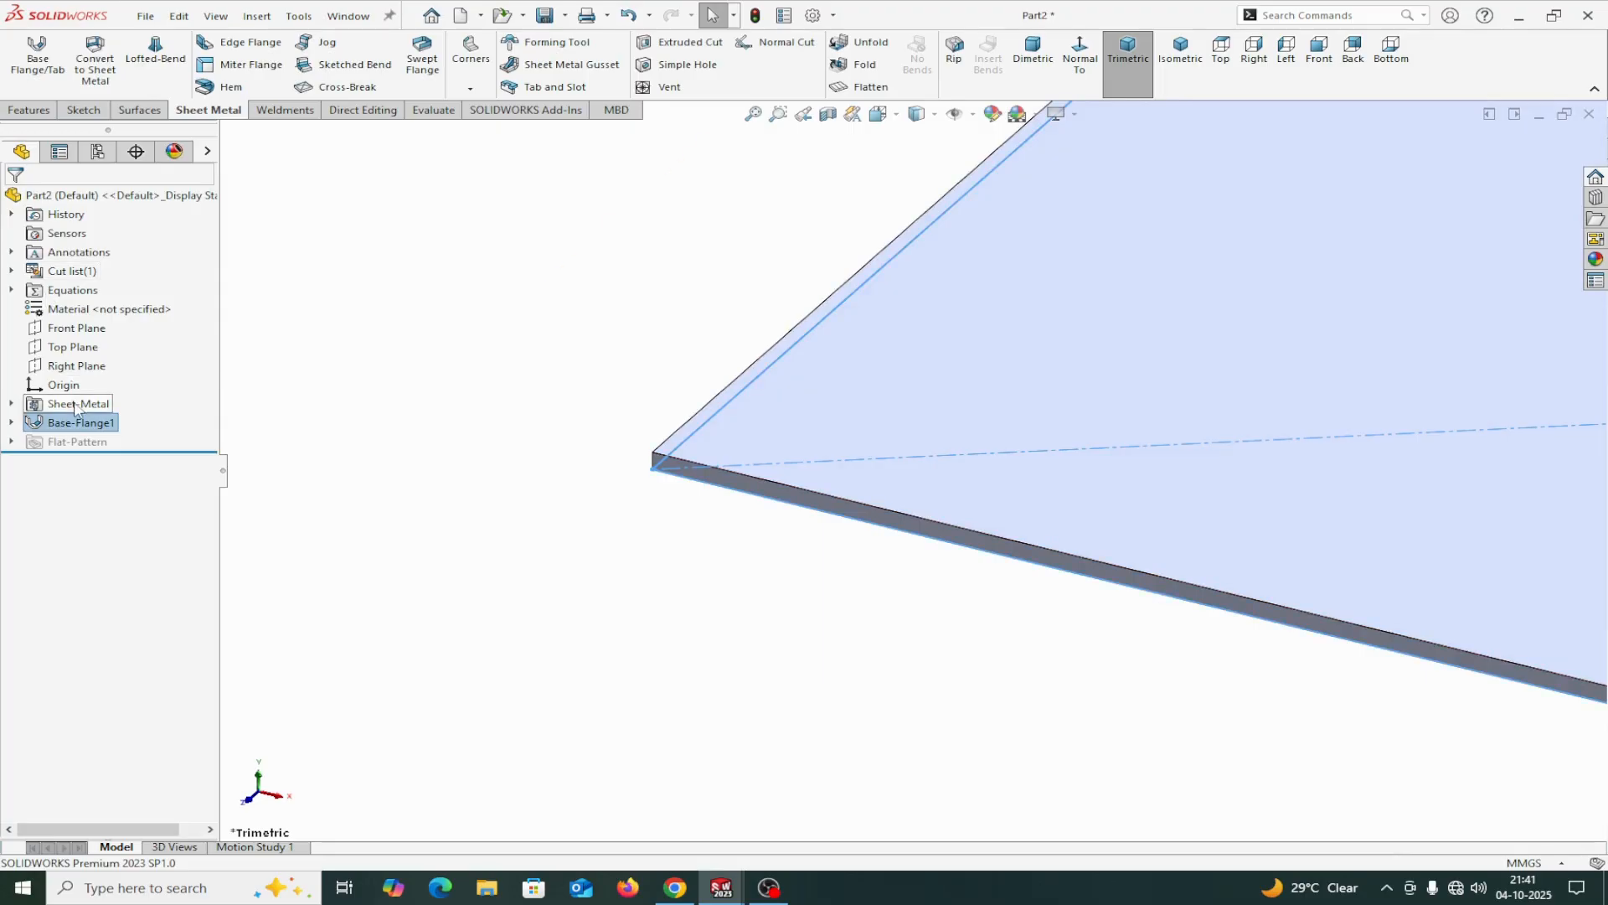
Review the part's sheet-metal feature settings for bend radius, thickness, bend allowance and auto relief.
{"action": "right_click", "coordinate": [79, 401]}
{"action": "left_click", "coordinate": [91, 352]}
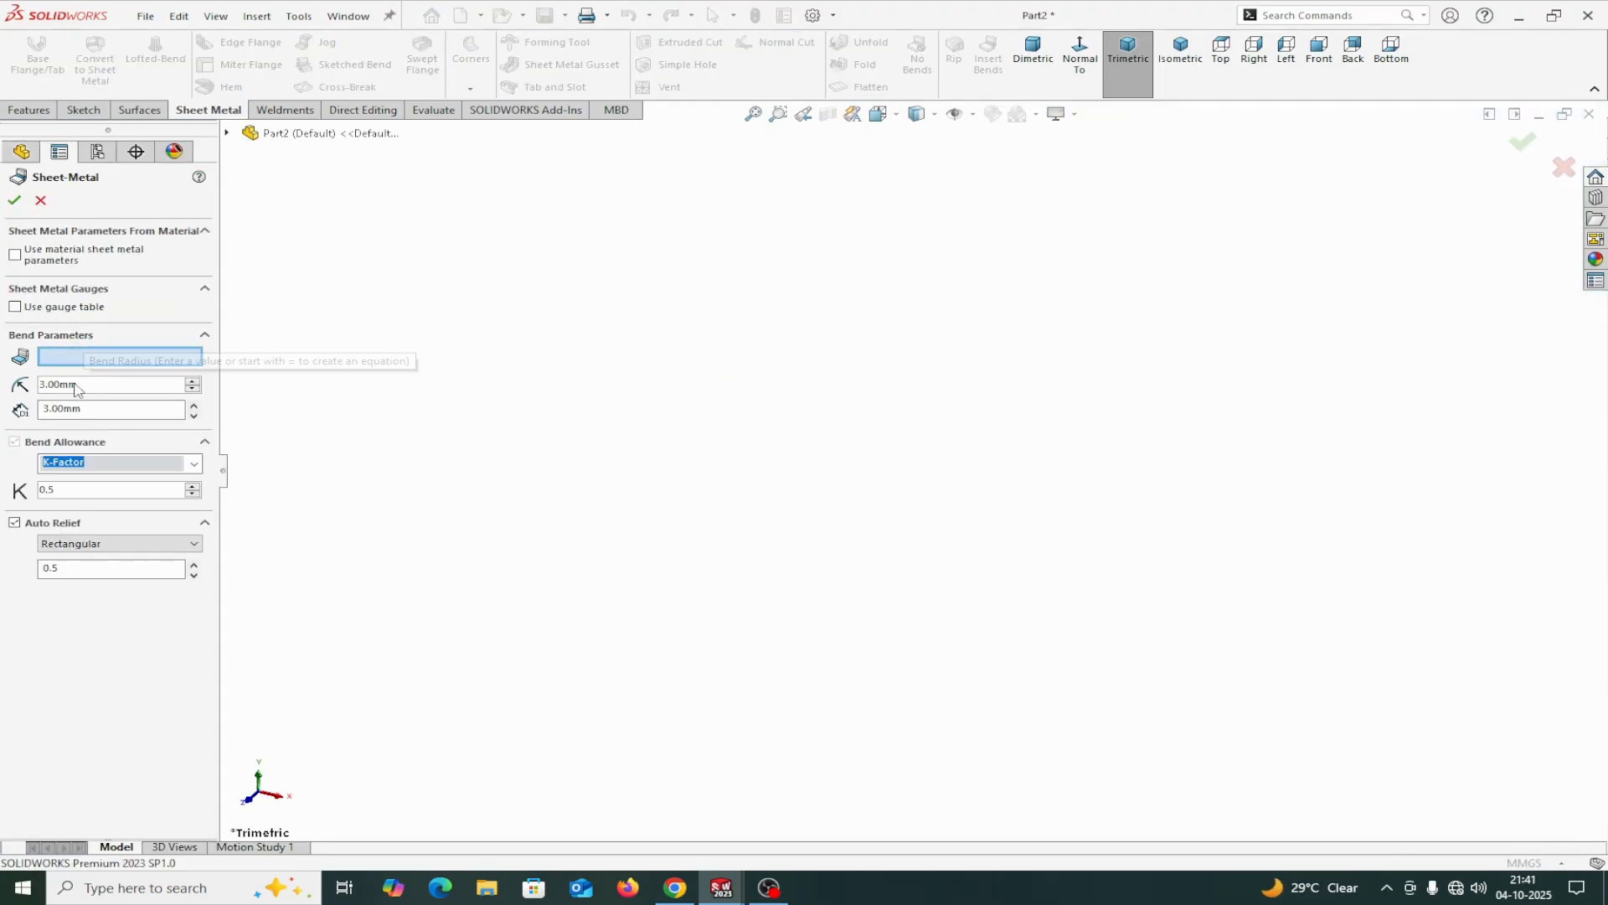
{"action": "left_click", "coordinate": [15, 202]}
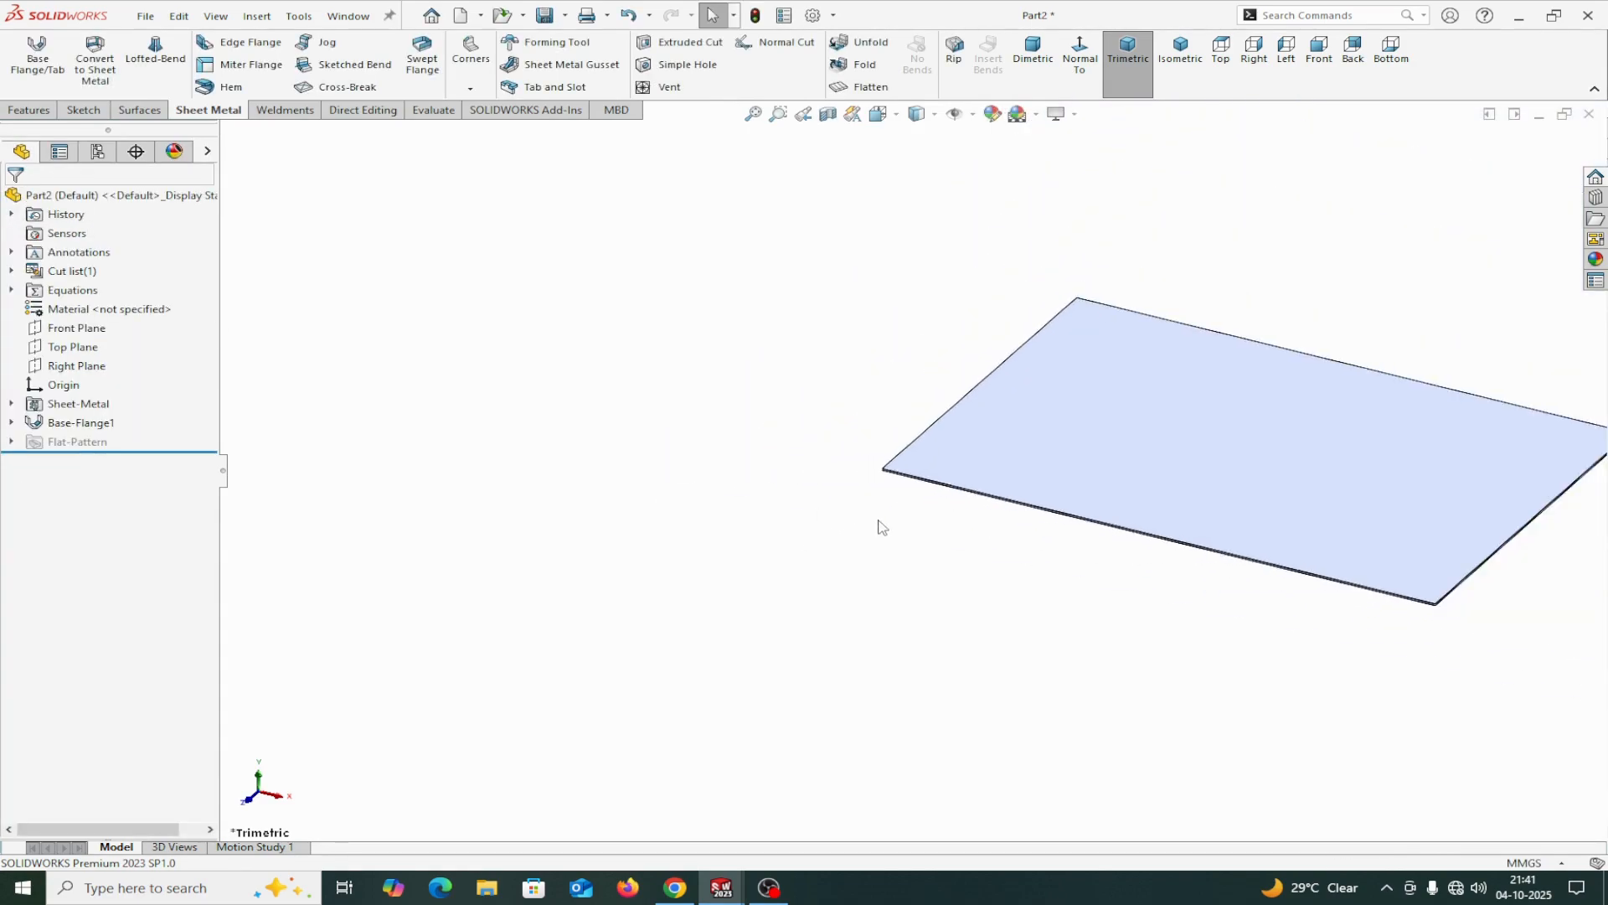
Start an edge flange on the two opposite short edges of the base flange.
{"action": "scroll", "coordinate": [880, 528], "scroll_direction": "up", "scroll_amount": 3}
{"action": "middle_click_drag", "start_coordinate": [880, 527], "coordinate": [951, 686]}
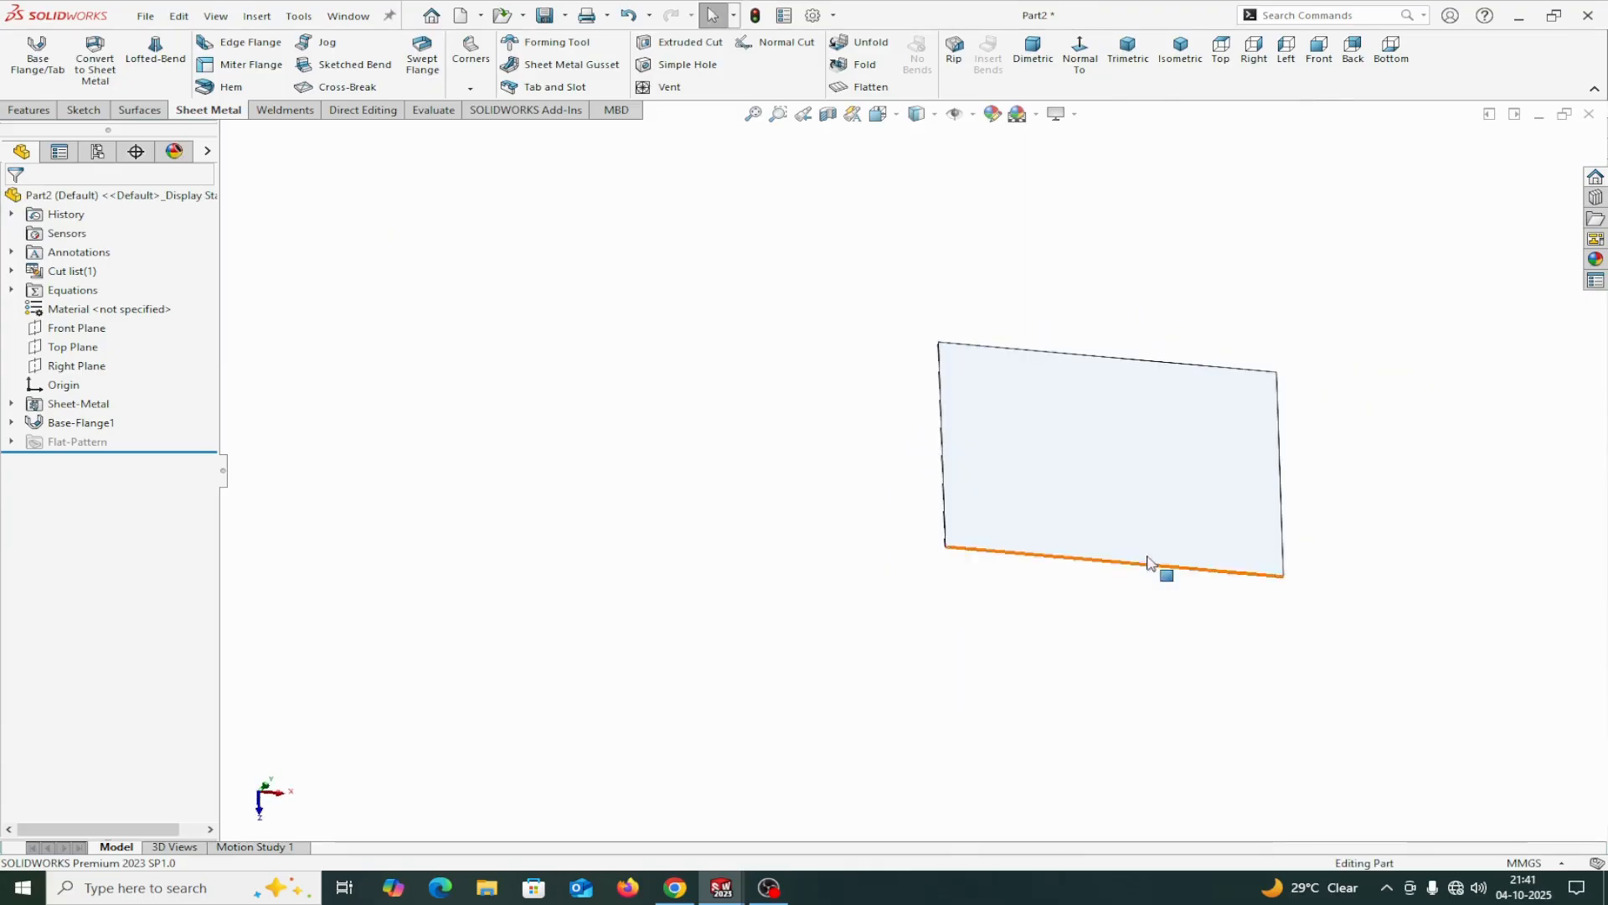
{"action": "scroll", "coordinate": [1147, 563], "scroll_direction": "down", "scroll_amount": 5}
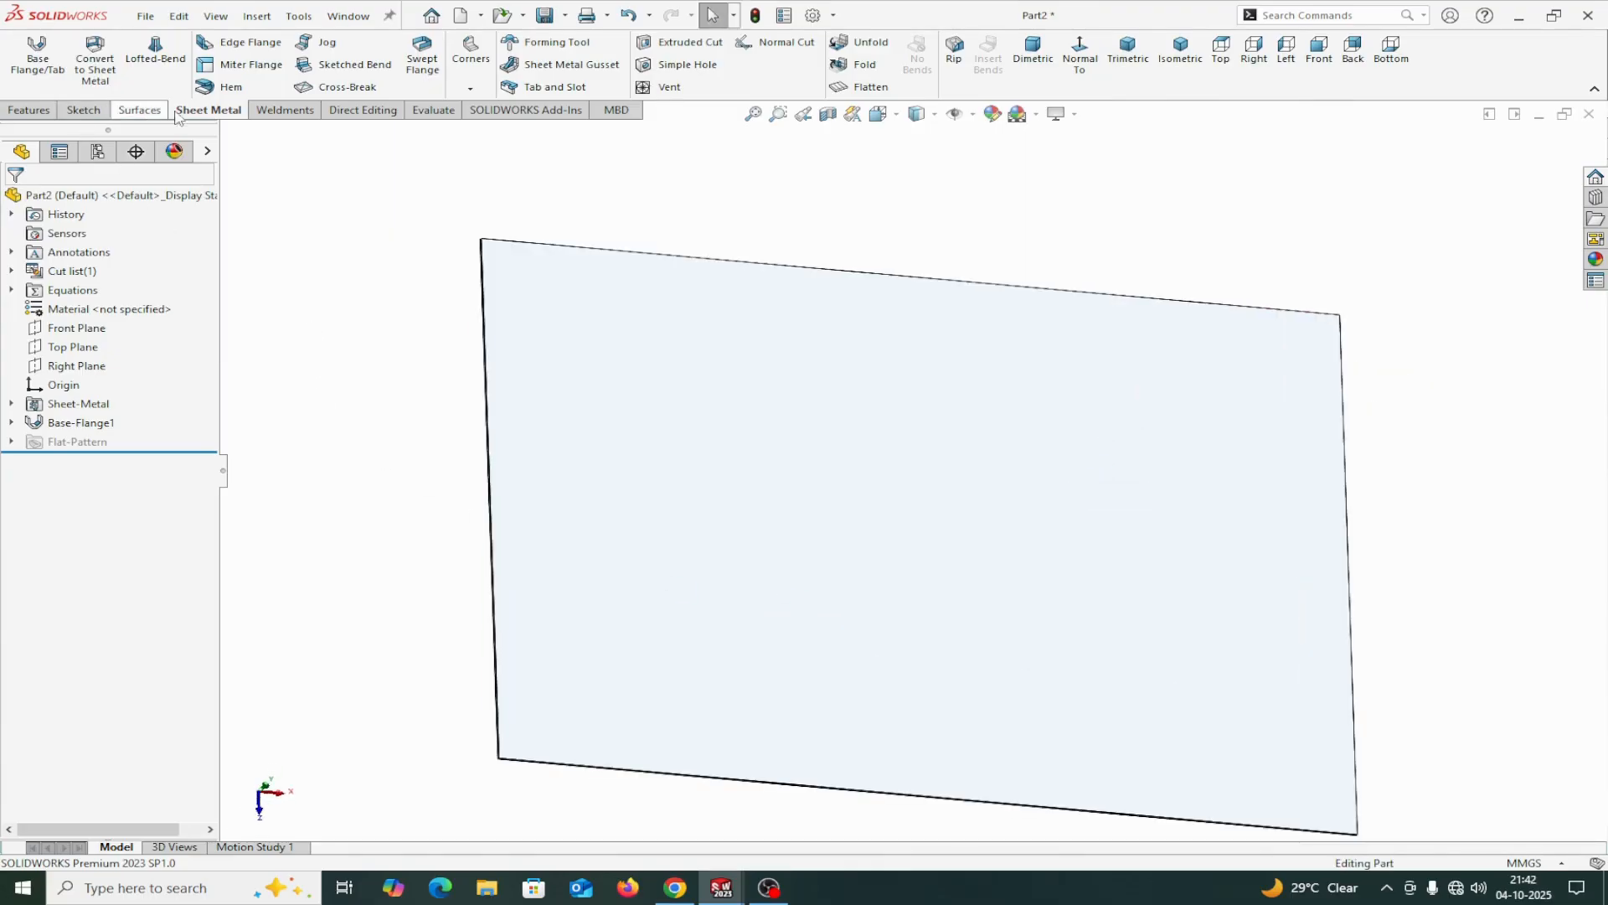
{"action": "left_click", "coordinate": [243, 42]}
{"action": "scroll", "coordinate": [494, 327], "scroll_direction": "down", "scroll_amount": 6}
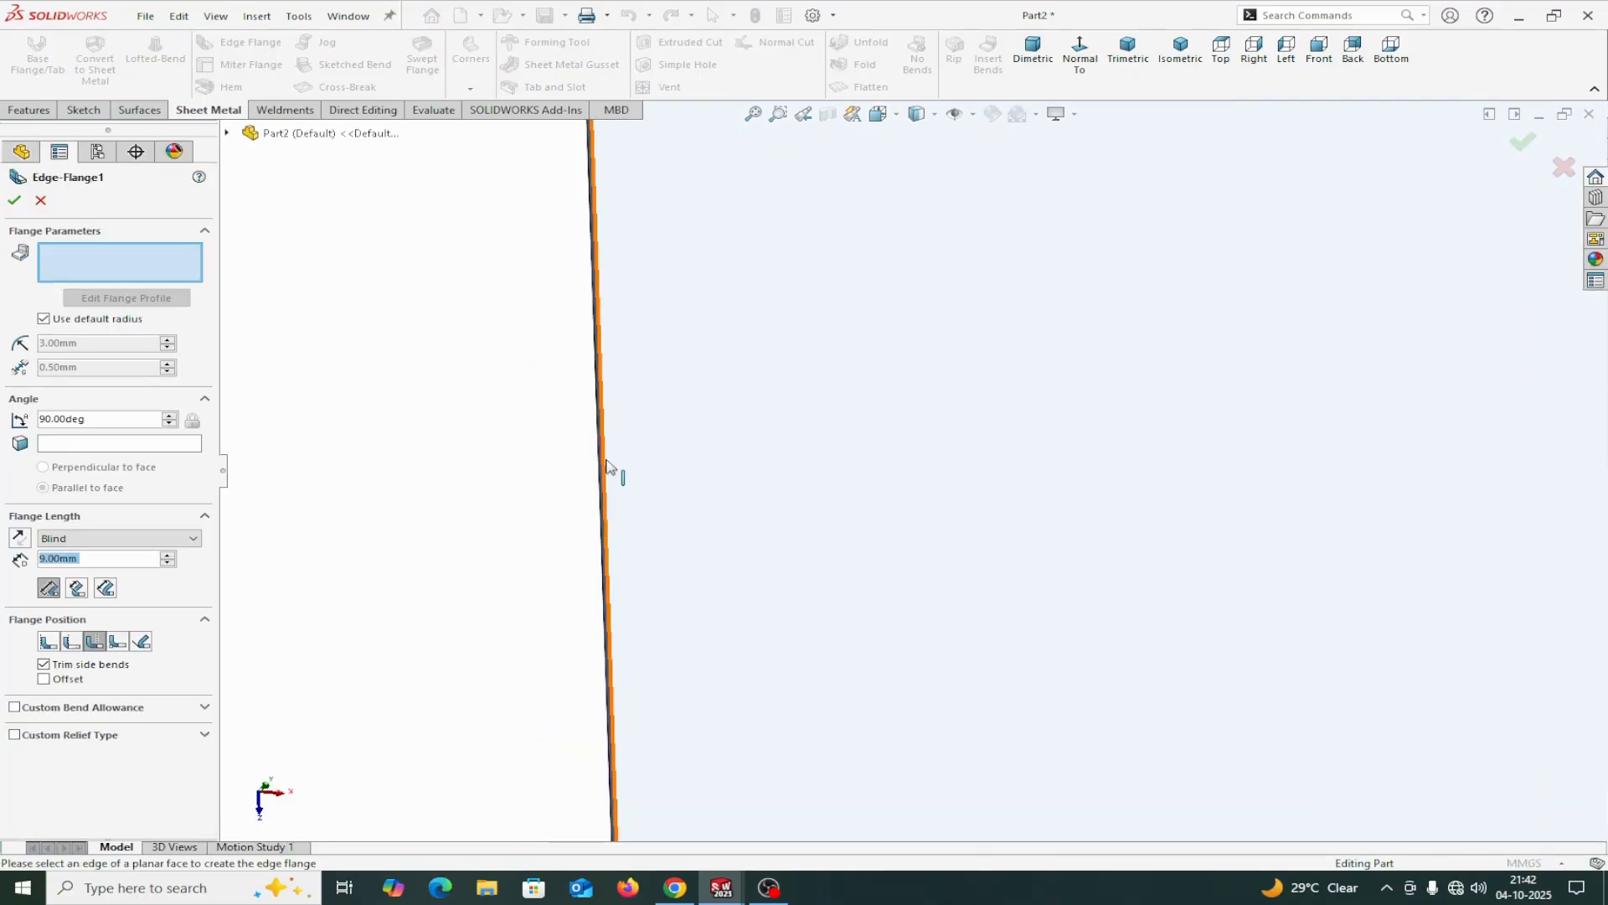
{"action": "left_click", "coordinate": [609, 466]}
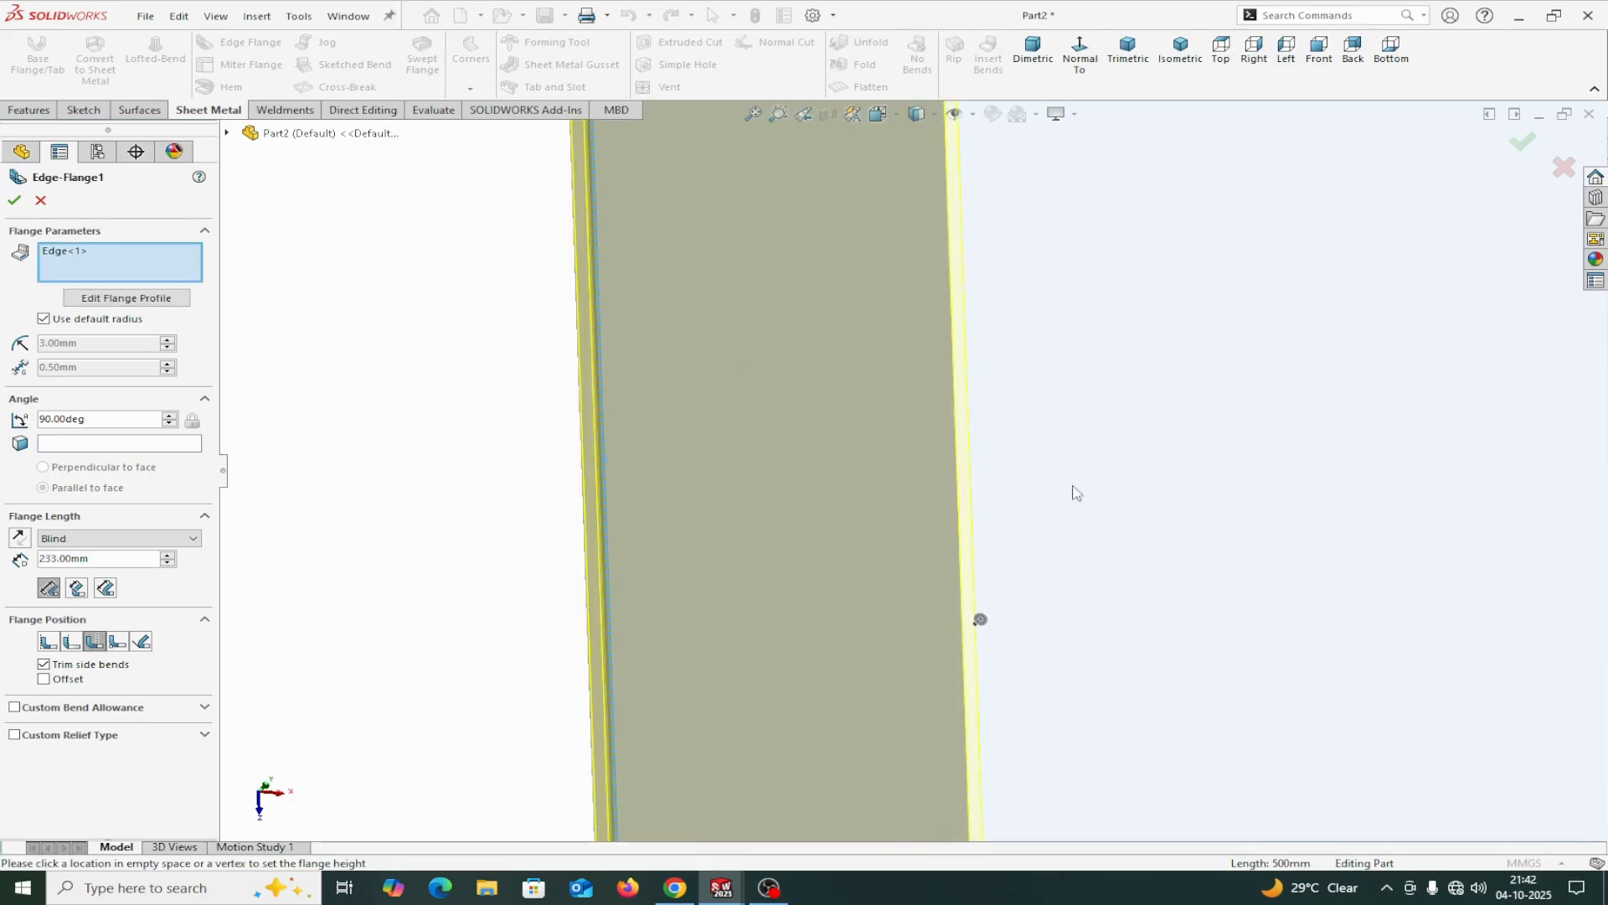
{"action": "scroll", "coordinate": [1113, 472], "scroll_direction": "up", "scroll_amount": 6}
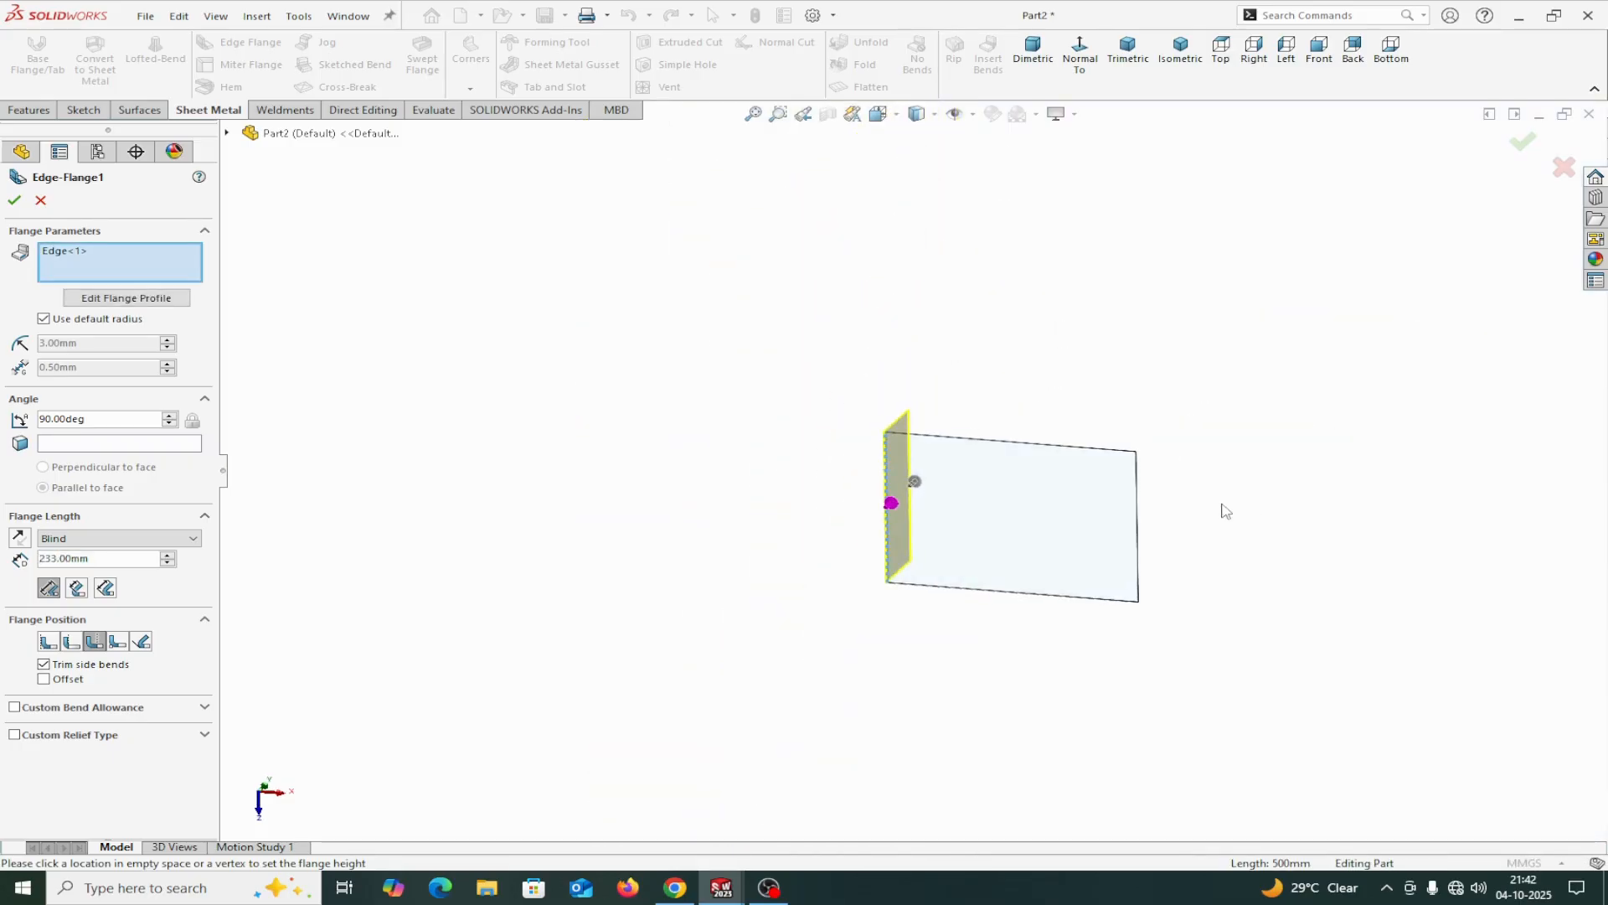
{"action": "scroll", "coordinate": [1224, 510], "scroll_direction": "down", "scroll_amount": 5}
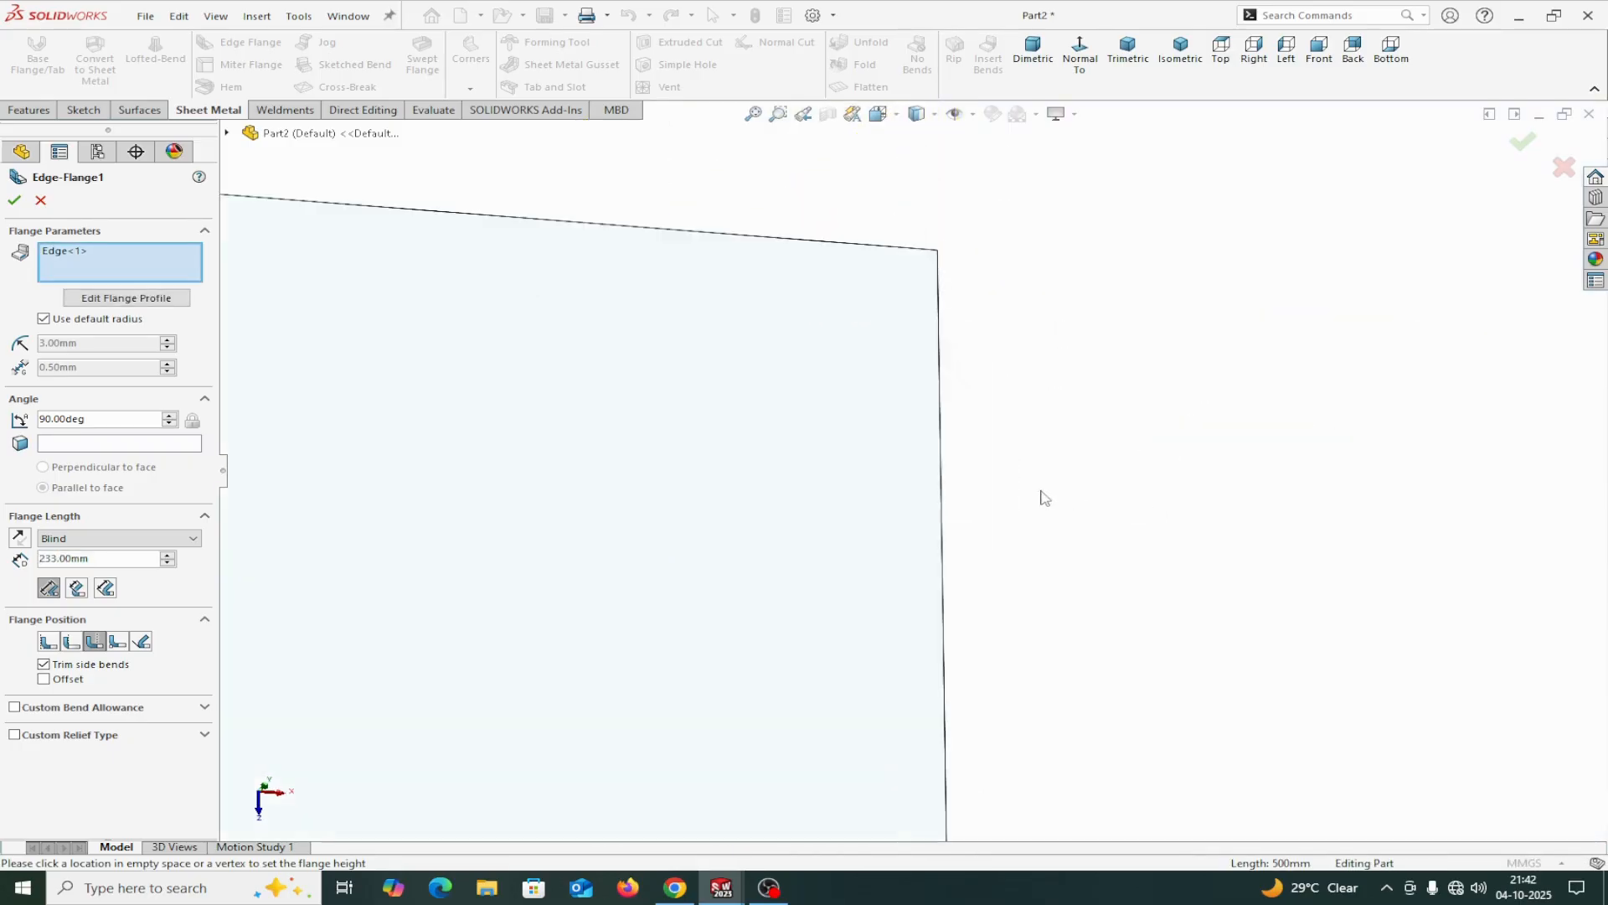
{"action": "left_click", "coordinate": [947, 553]}
{"action": "scroll", "coordinate": [1049, 496], "scroll_direction": "up", "scroll_amount": 3}
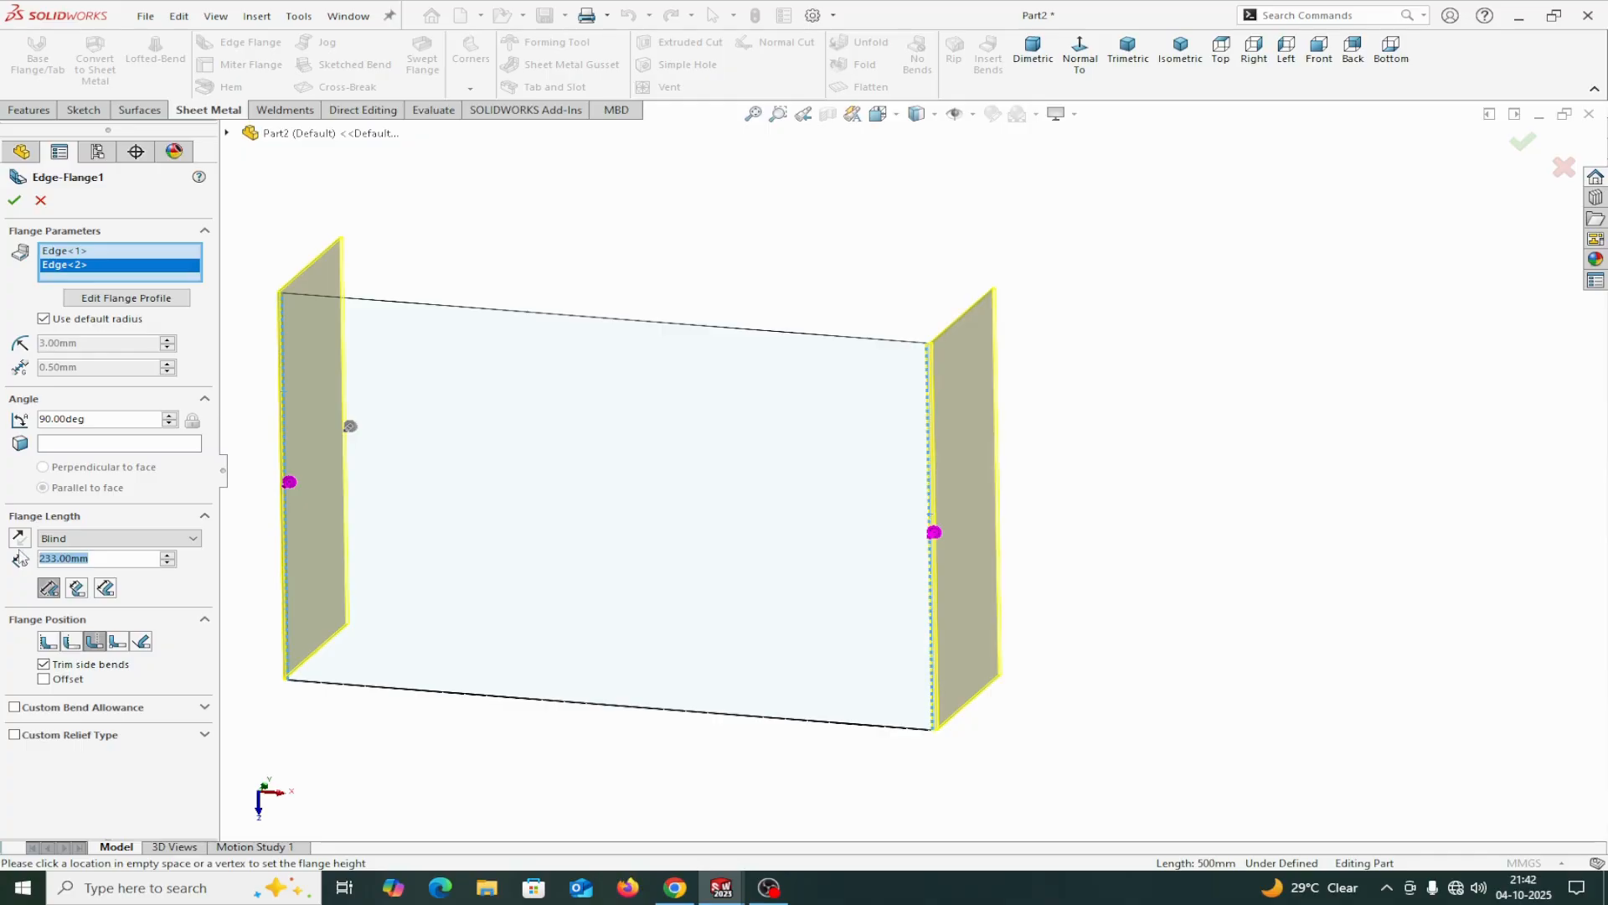
Set the edge flange length to 350 mm and the flange position to Material Inside.
{"action": "type", "text": "35"}
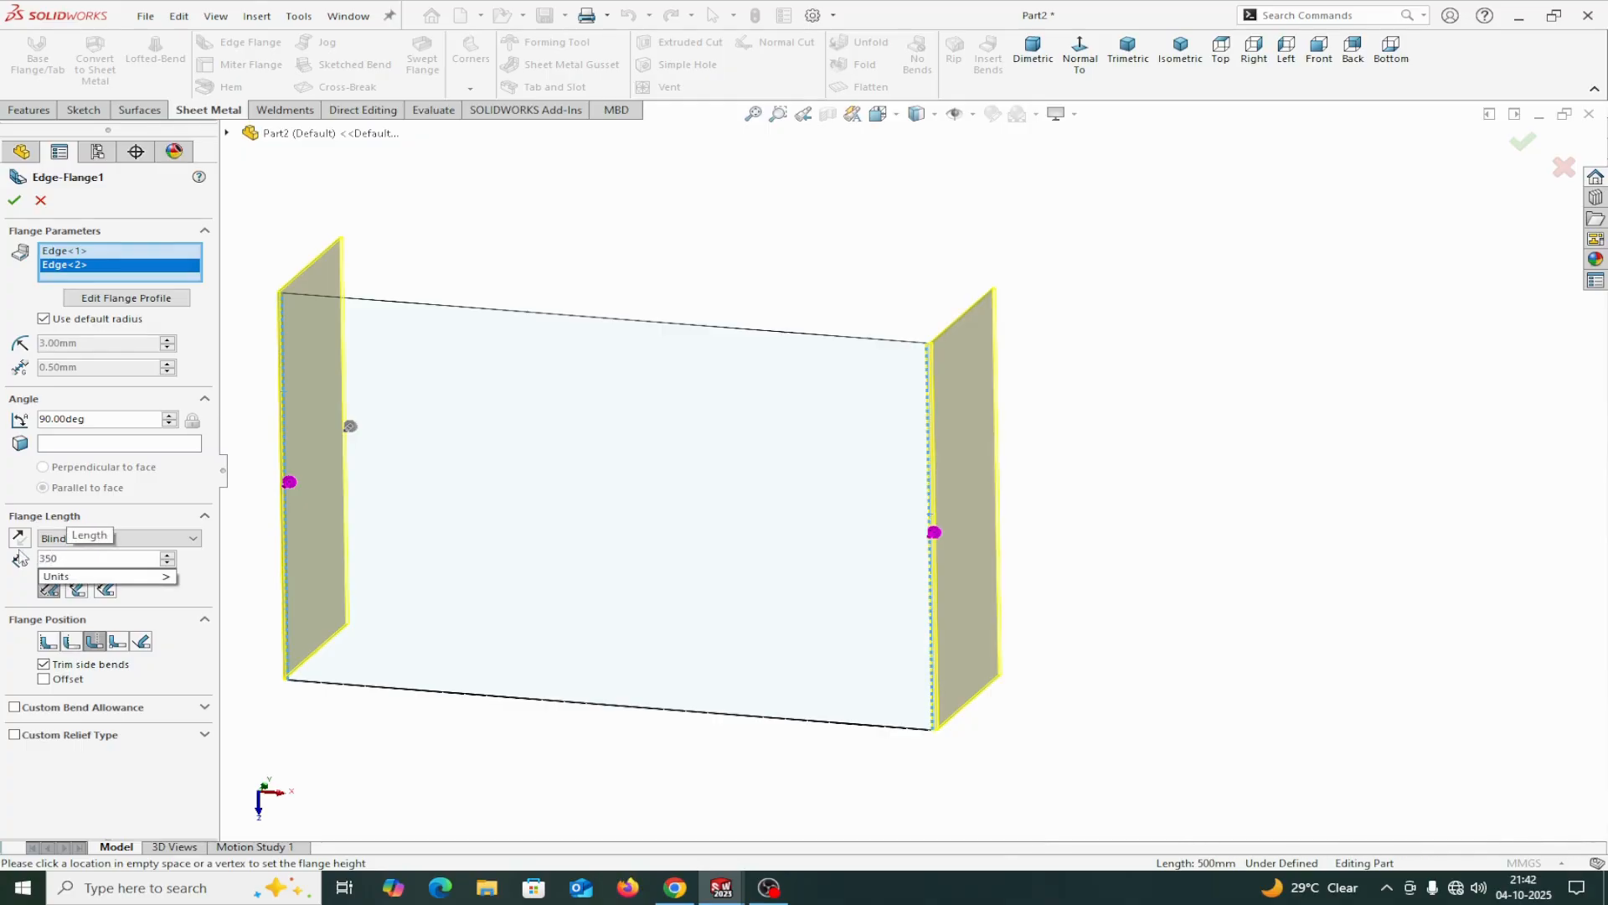
{"action": "type", "text": "0"}
{"action": "key", "text": "Return"}
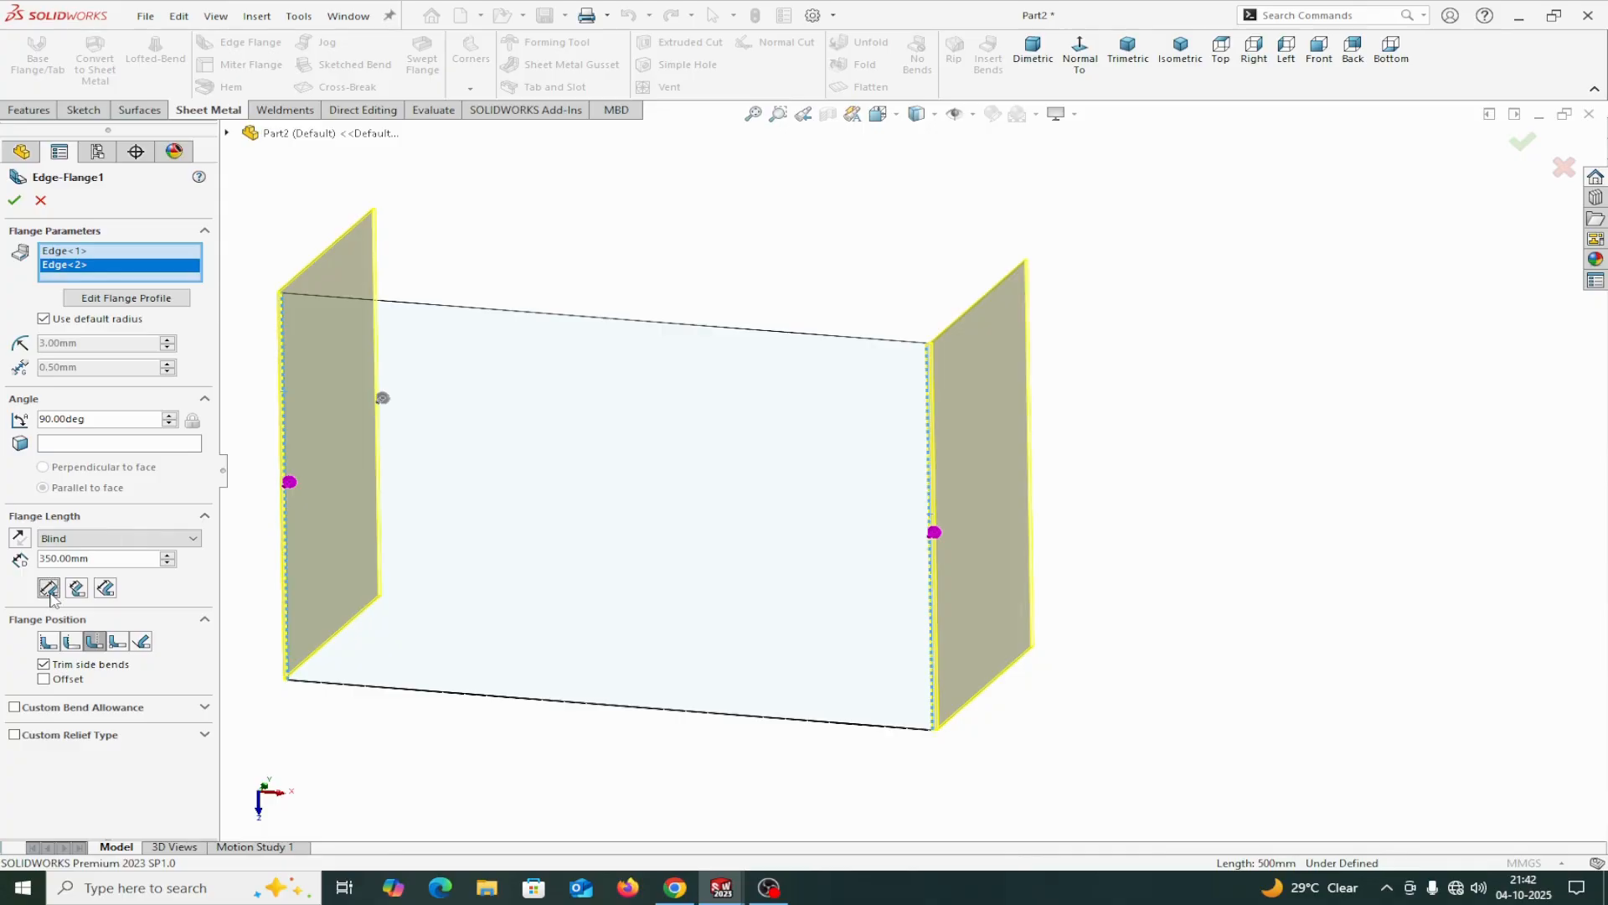
{"action": "left_click", "coordinate": [49, 642]}
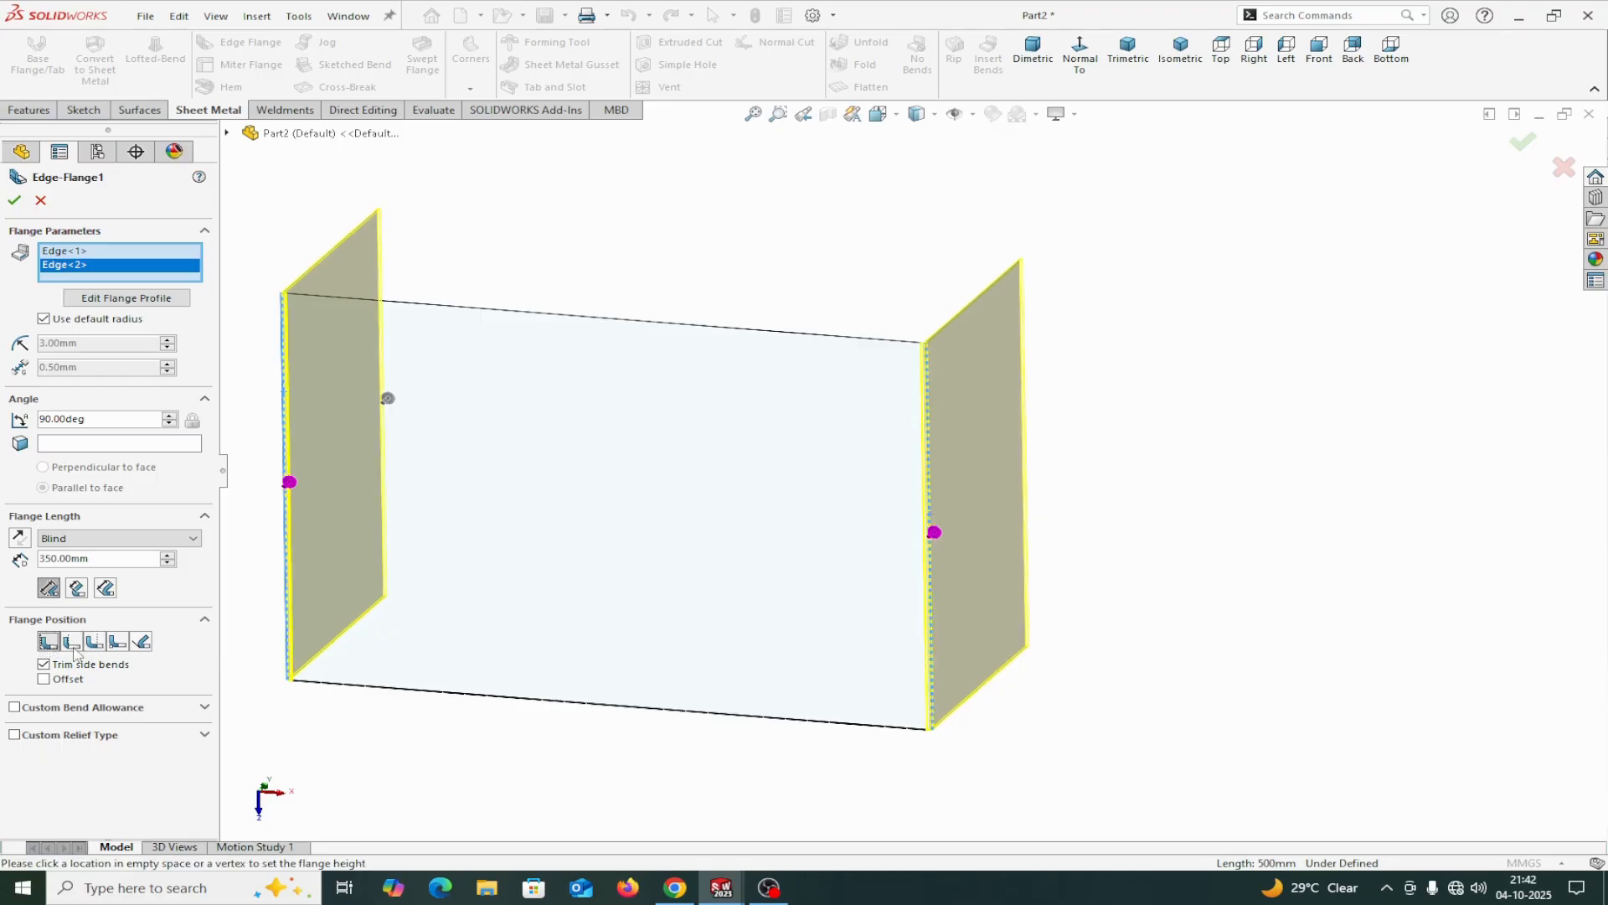
Examine the flange preview from the front, checking its bend corner and height relative to the base.
{"action": "middle_click_drag", "start_coordinate": [796, 729], "coordinate": [971, 548]}
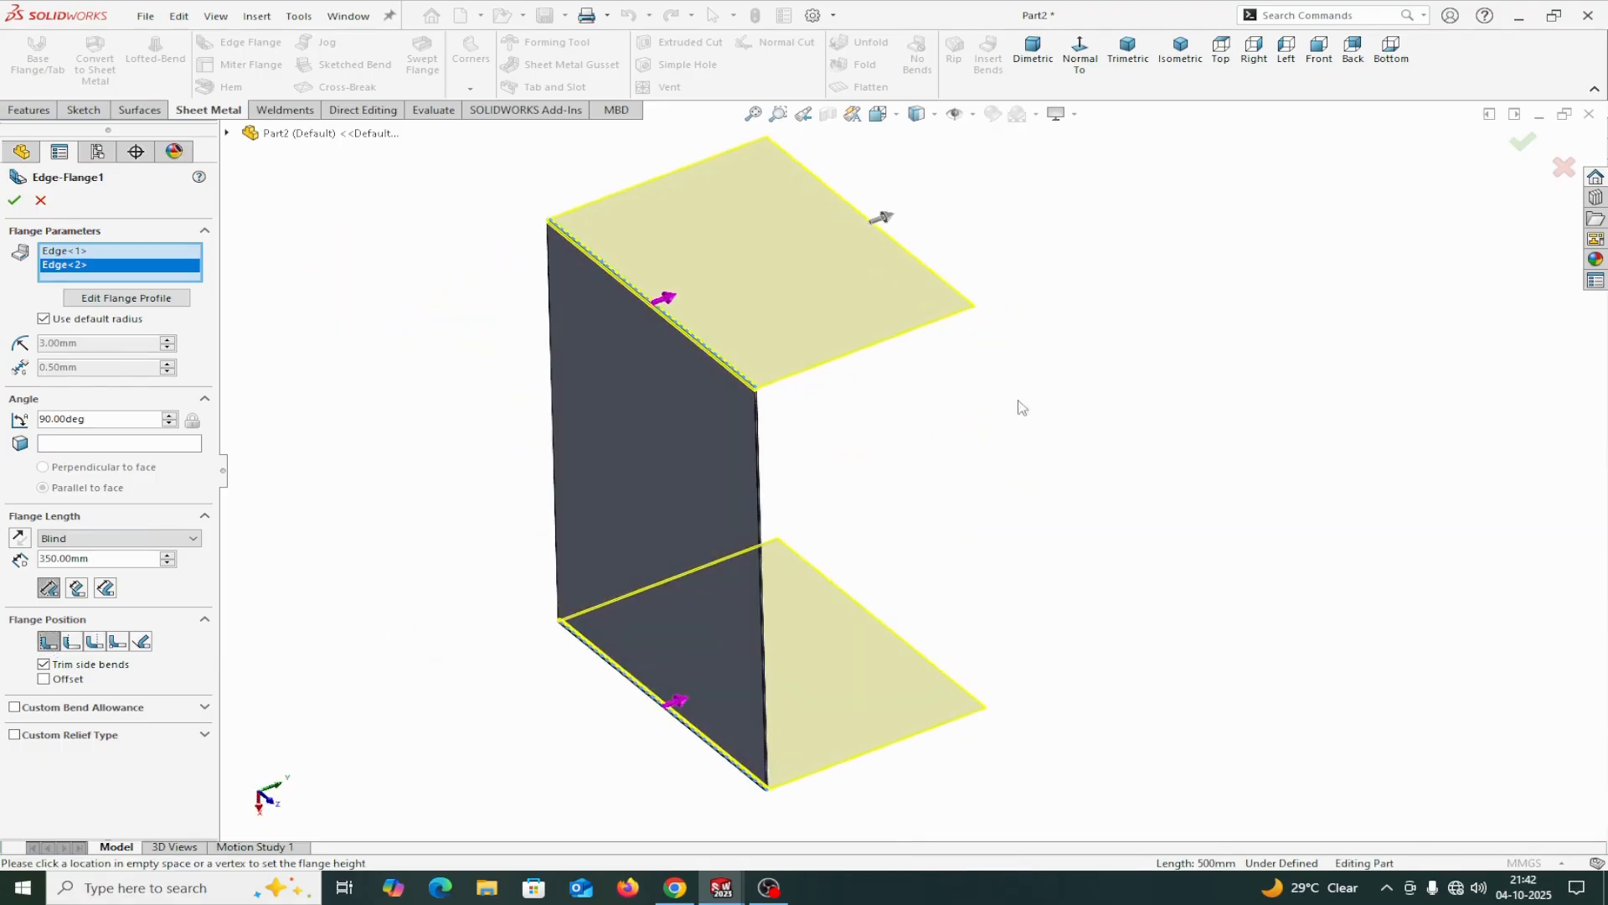
{"action": "middle_click_drag", "start_coordinate": [1017, 400], "coordinate": [1012, 399]}
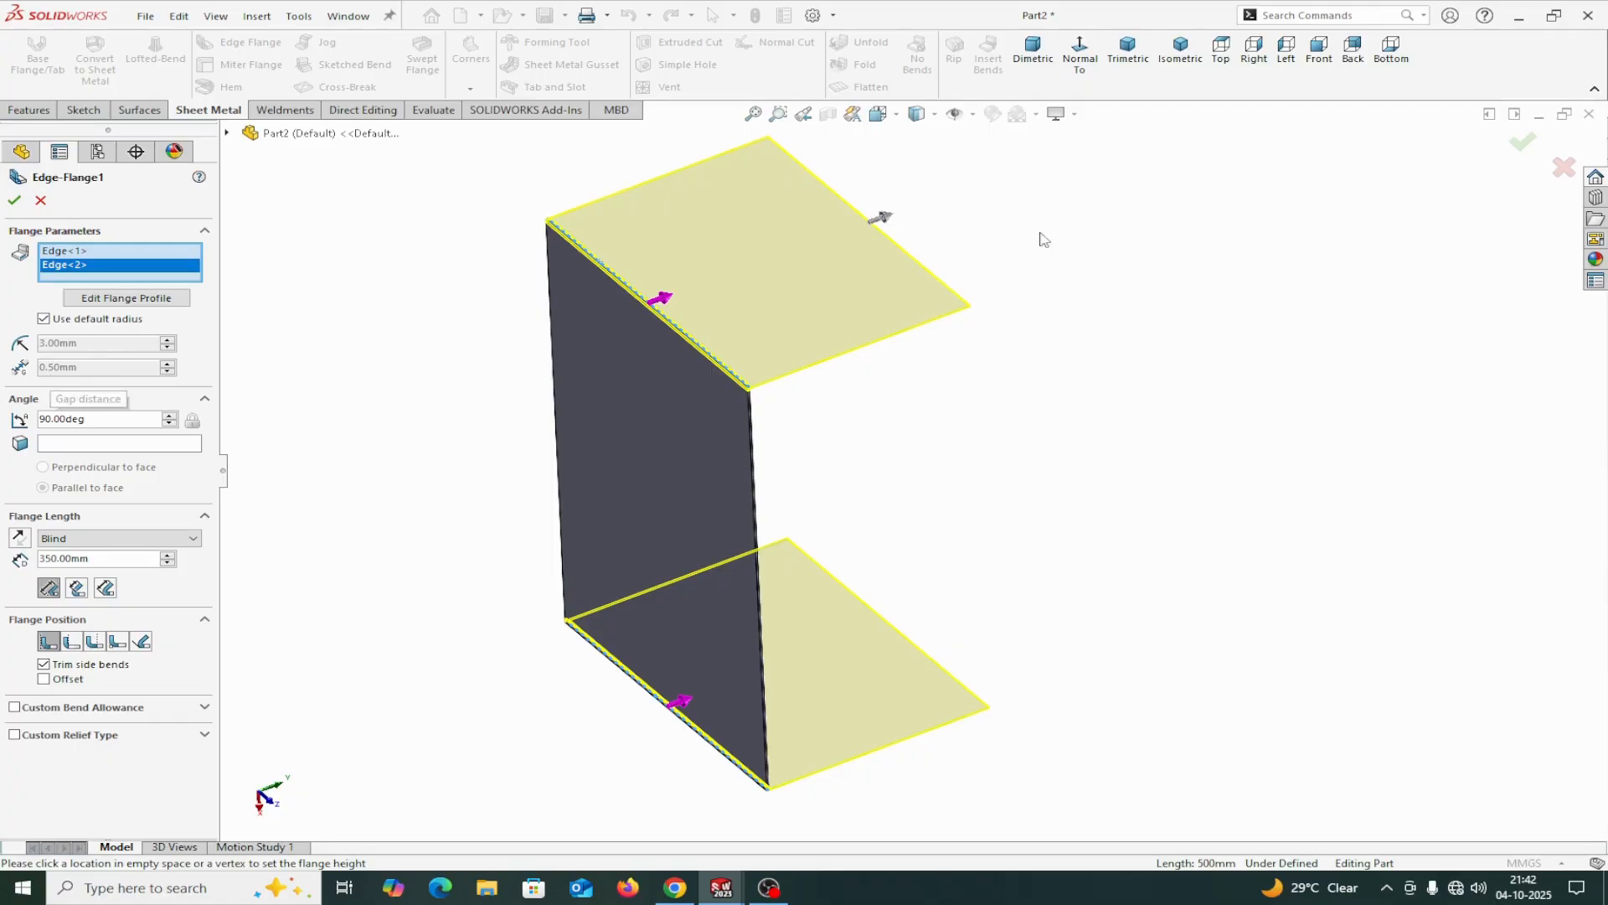
{"action": "left_click", "coordinate": [1286, 57]}
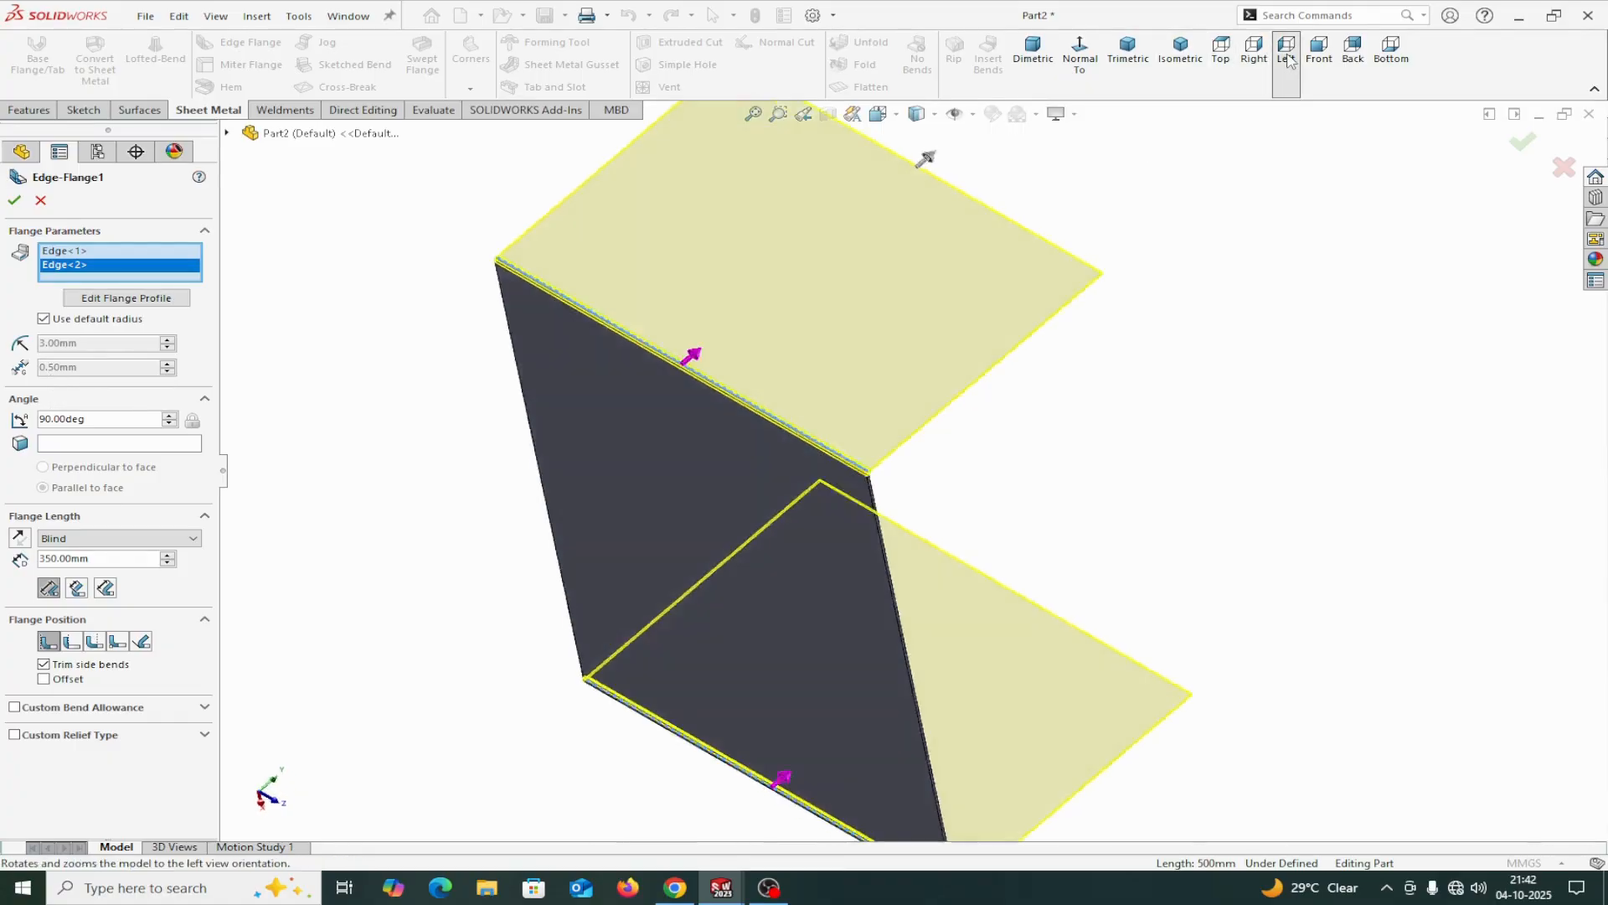
{"action": "left_click", "coordinate": [1320, 50]}
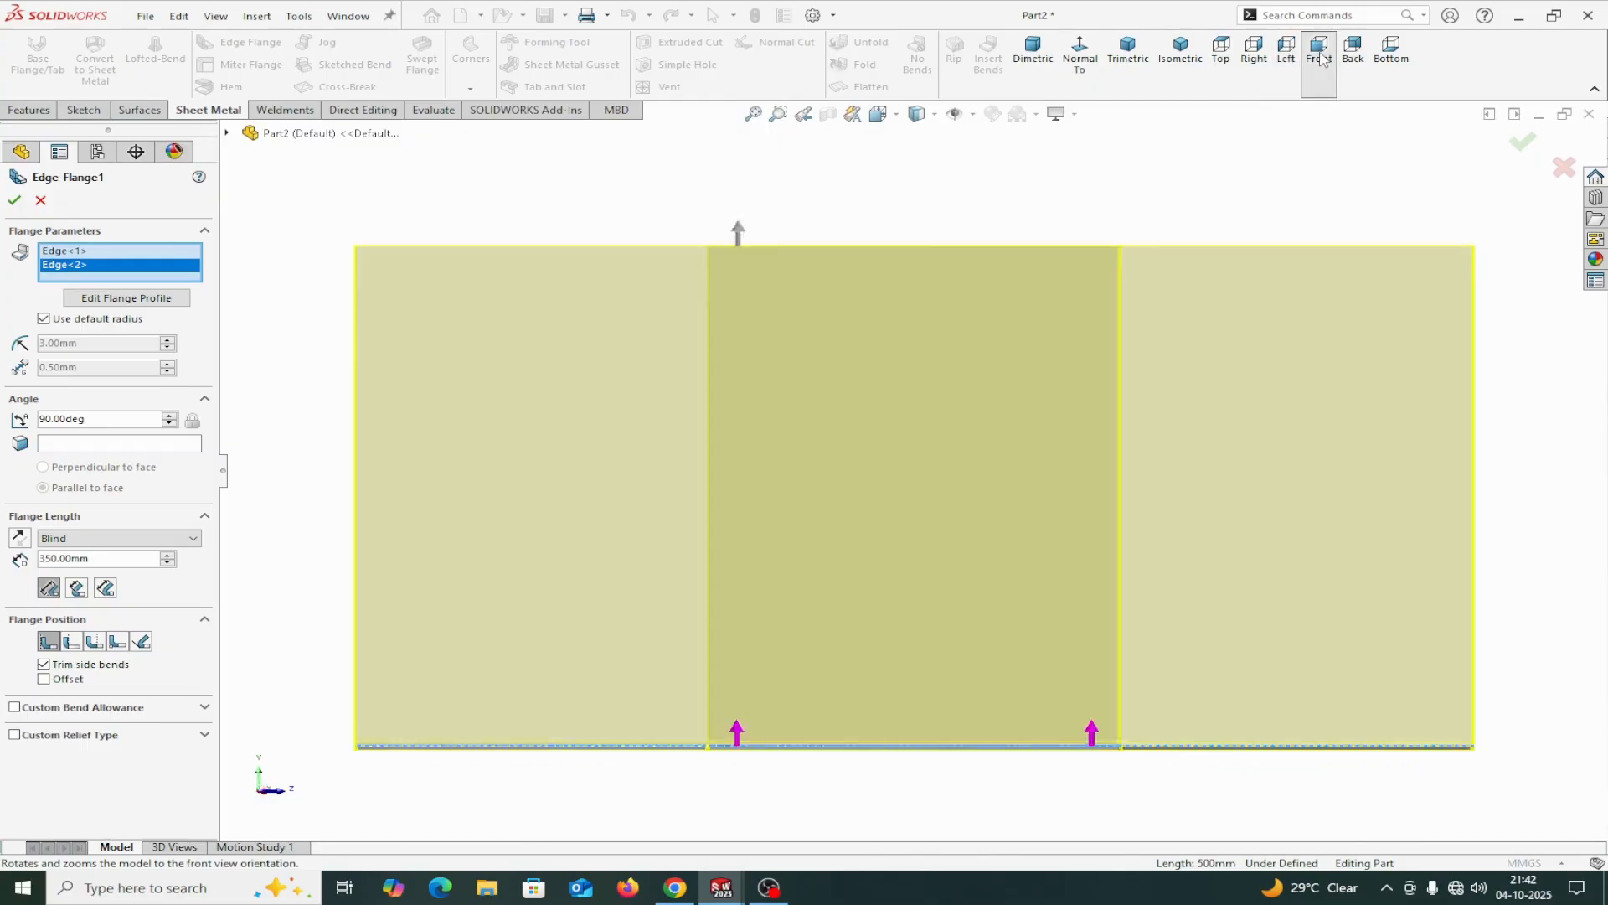
{"action": "scroll", "coordinate": [492, 674], "scroll_direction": "down", "scroll_amount": 5}
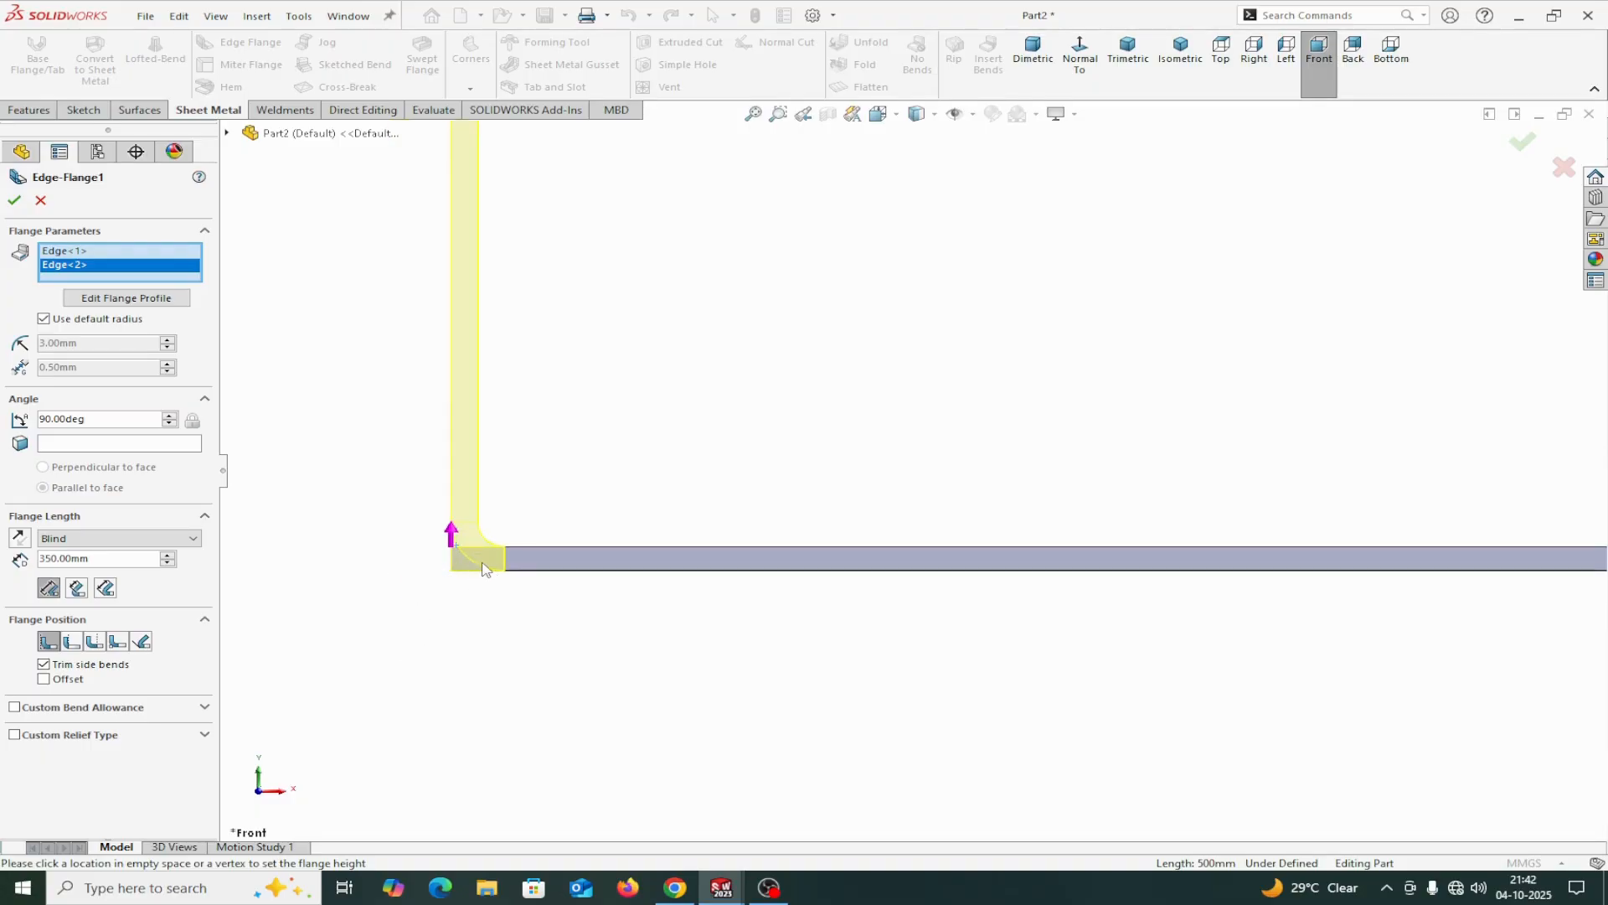
{"action": "scroll", "coordinate": [508, 478], "scroll_direction": "up", "scroll_amount": 4}
{"action": "scroll", "coordinate": [887, 238], "scroll_direction": "down", "scroll_amount": 3}
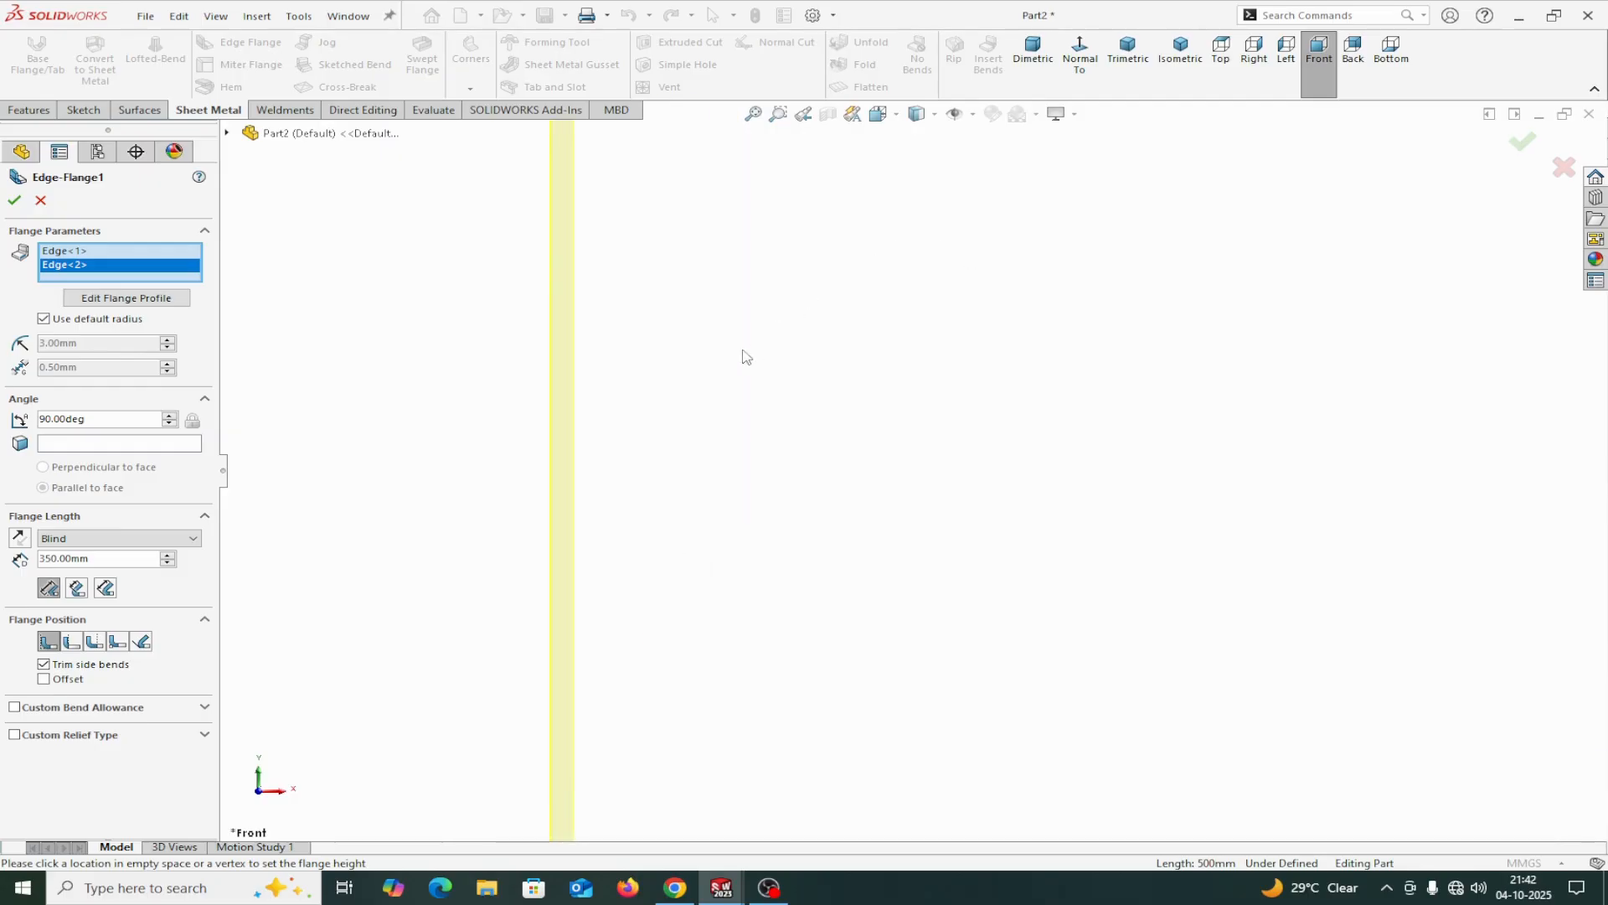
{"action": "scroll", "coordinate": [743, 351], "scroll_direction": "up", "scroll_amount": 3}
{"action": "scroll", "coordinate": [862, 284], "scroll_direction": "up", "scroll_amount": 2}
{"action": "scroll", "coordinate": [867, 327], "scroll_direction": "down", "scroll_amount": 2}
{"action": "scroll", "coordinate": [854, 643], "scroll_direction": "up", "scroll_amount": 2}
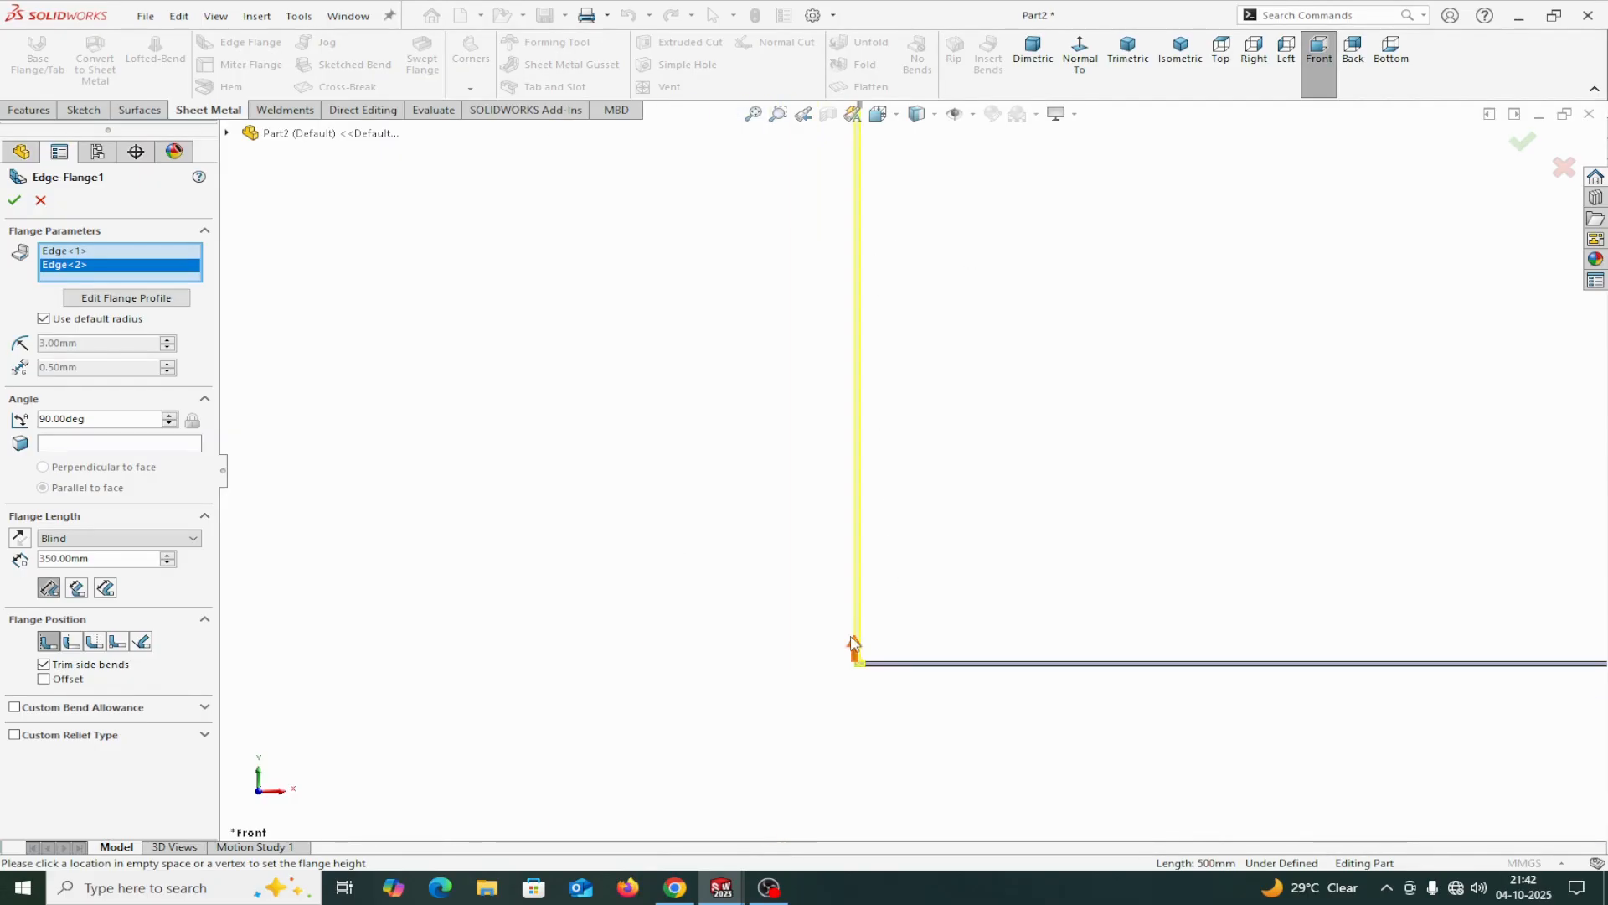
{"action": "scroll", "coordinate": [926, 601], "scroll_direction": "down", "scroll_amount": 2}
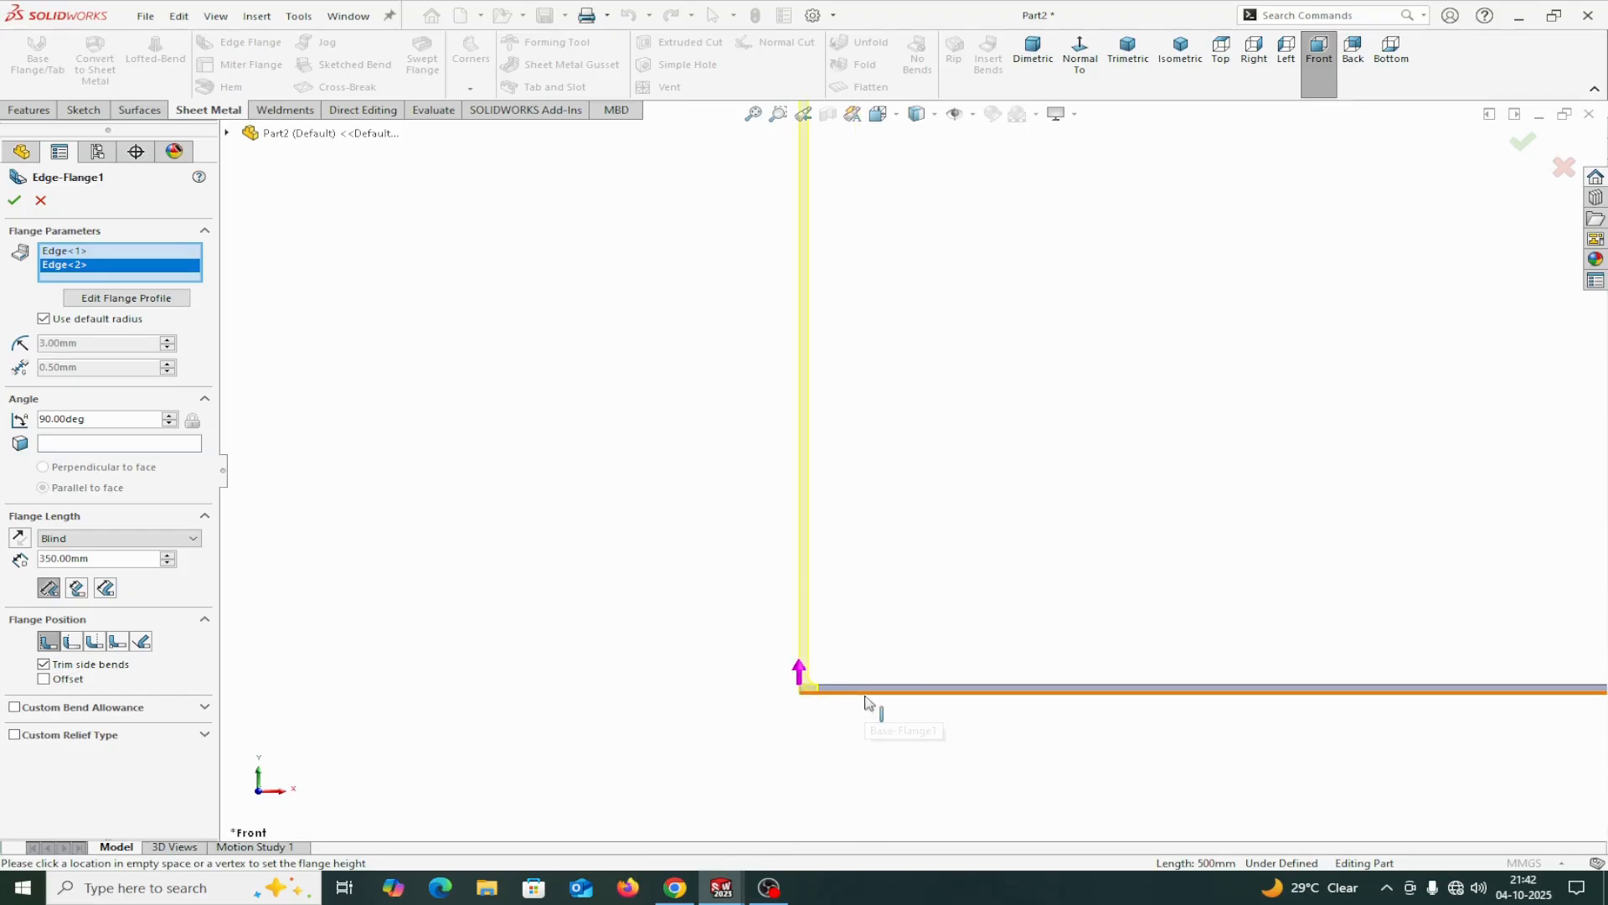
{"action": "scroll", "coordinate": [794, 453], "scroll_direction": "up", "scroll_amount": 2}
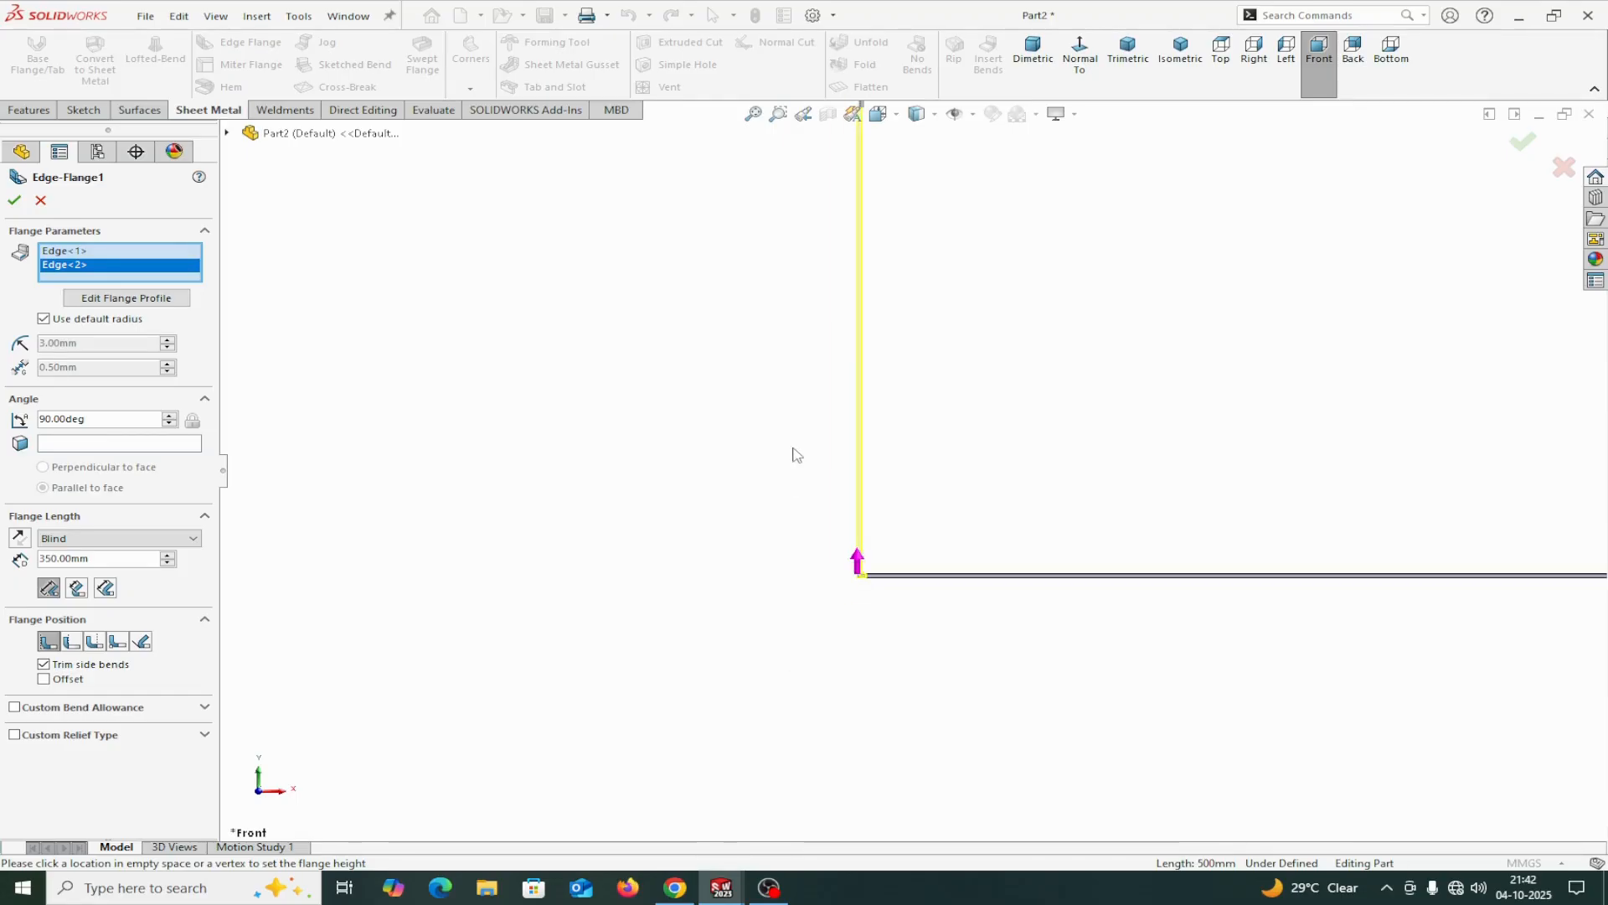
{"action": "scroll", "coordinate": [981, 136], "scroll_direction": "up", "scroll_amount": 2}
{"action": "scroll", "coordinate": [895, 247], "scroll_direction": "down", "scroll_amount": 4}
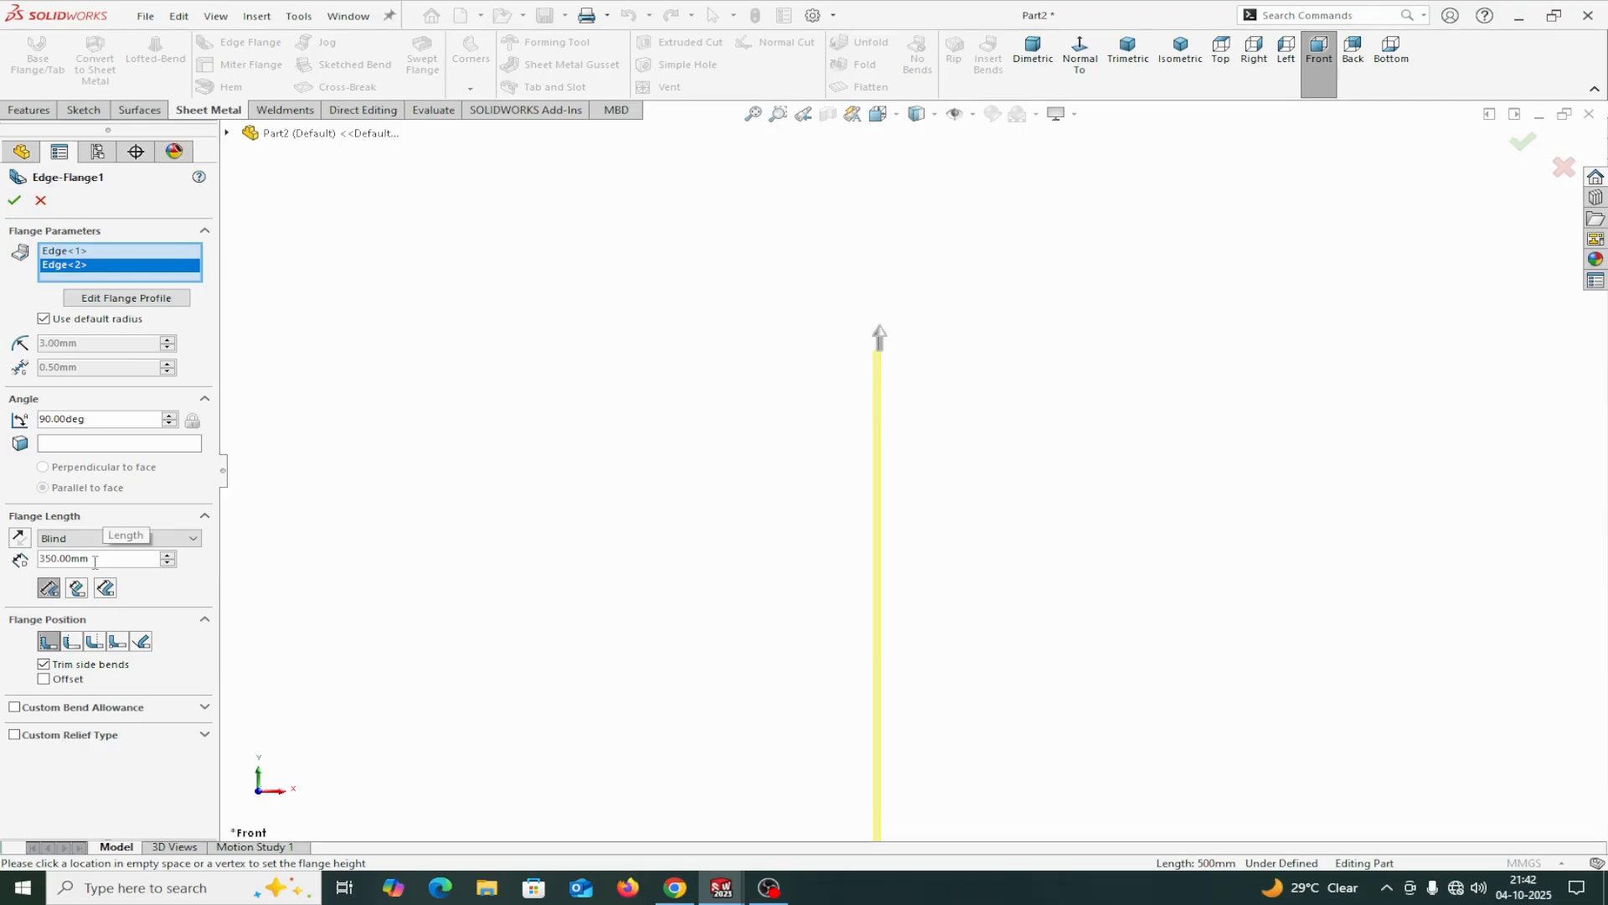
Create the two edge flanges with the current settings and check the resulting U-shaped part.
{"action": "left_click", "coordinate": [14, 202]}
{"action": "scroll", "coordinate": [839, 420], "scroll_direction": "up", "scroll_amount": 3}
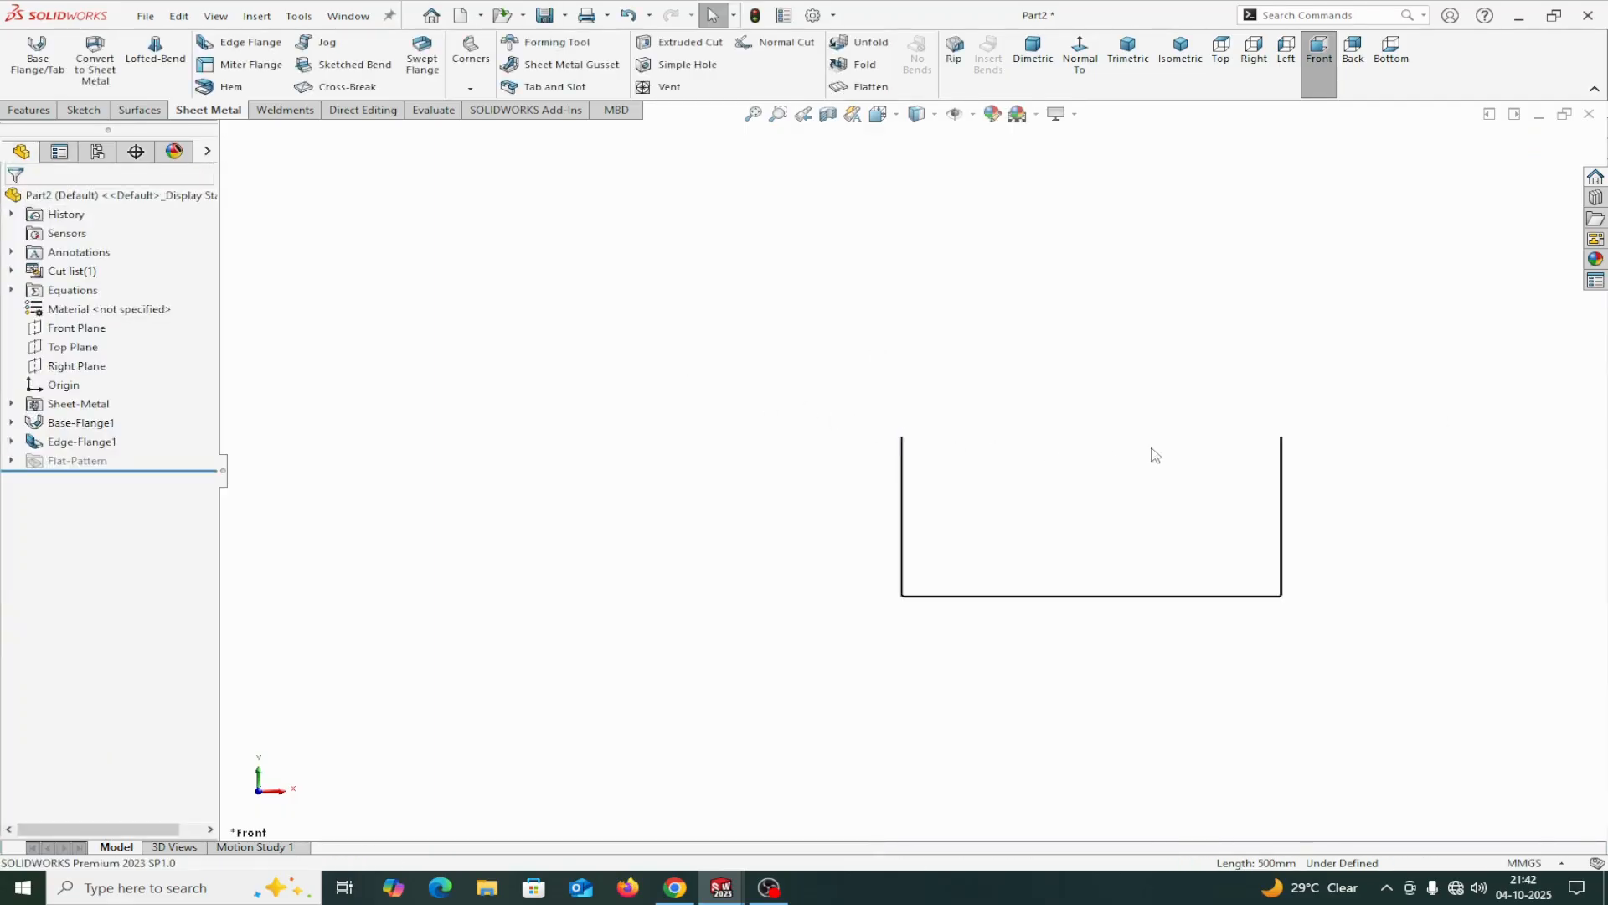
{"action": "scroll", "coordinate": [1160, 453], "scroll_direction": "down", "scroll_amount": 2}
{"action": "scroll", "coordinate": [1167, 449], "scroll_direction": "up", "scroll_amount": 3}
{"action": "scroll", "coordinate": [1166, 449], "scroll_direction": "down", "scroll_amount": 2}
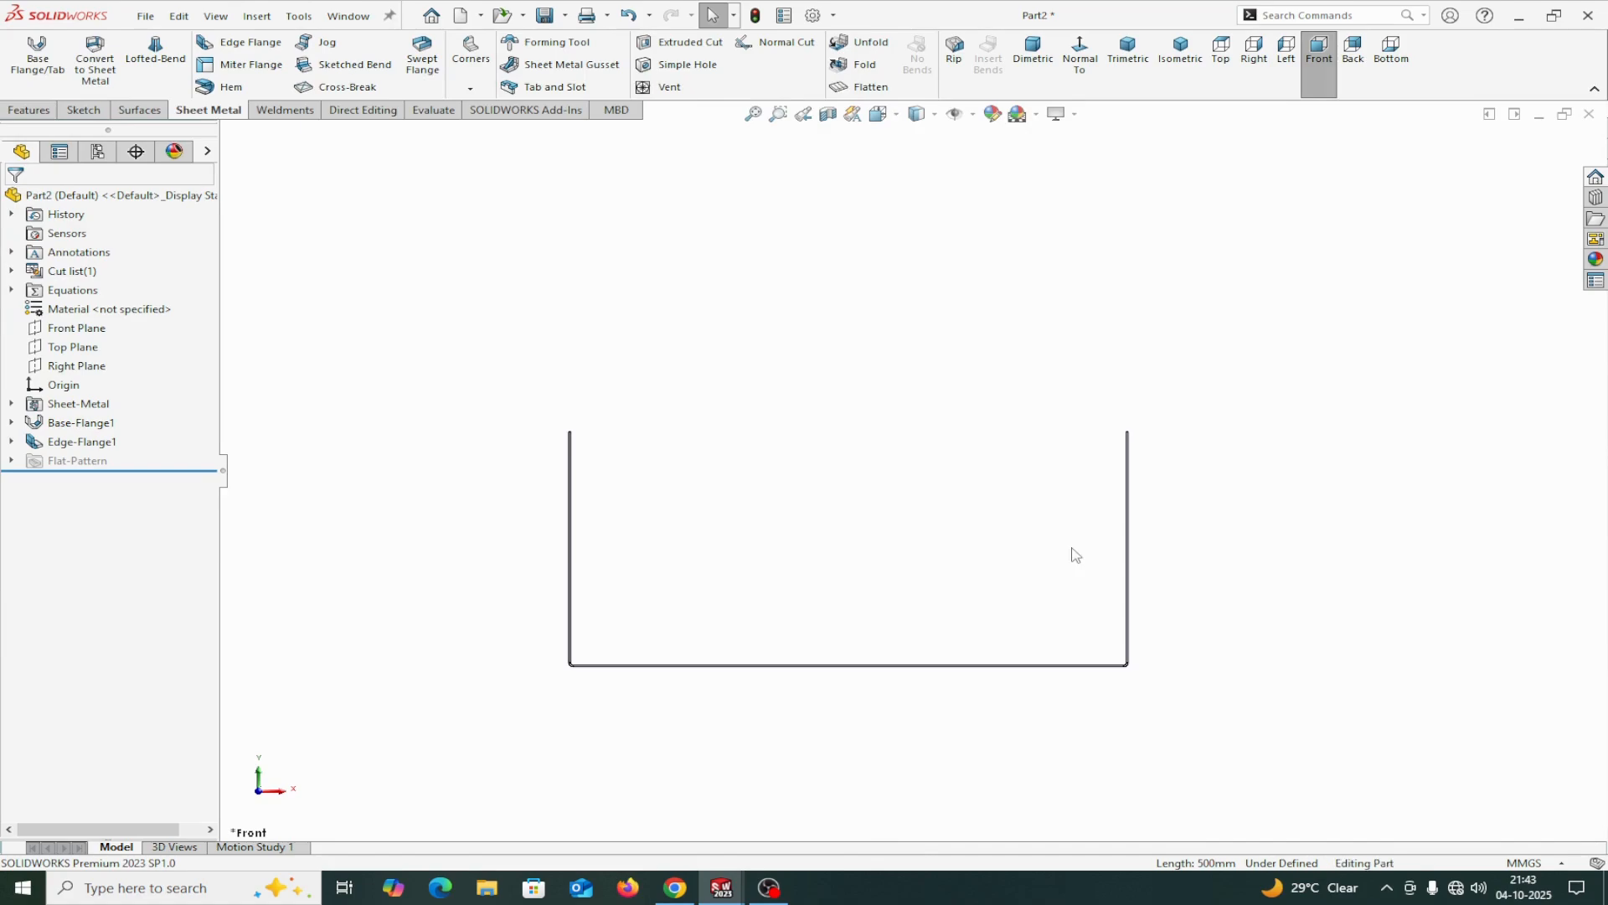
{"action": "mouse_move", "coordinate": [1076, 555]}
{"action": "middle_mouse_down"}
{"action": "mouse_move", "coordinate": [987, 514]}
{"action": "mouse_move", "coordinate": [973, 528]}
{"action": "mouse_move", "coordinate": [992, 548]}
{"action": "middle_mouse_up"}
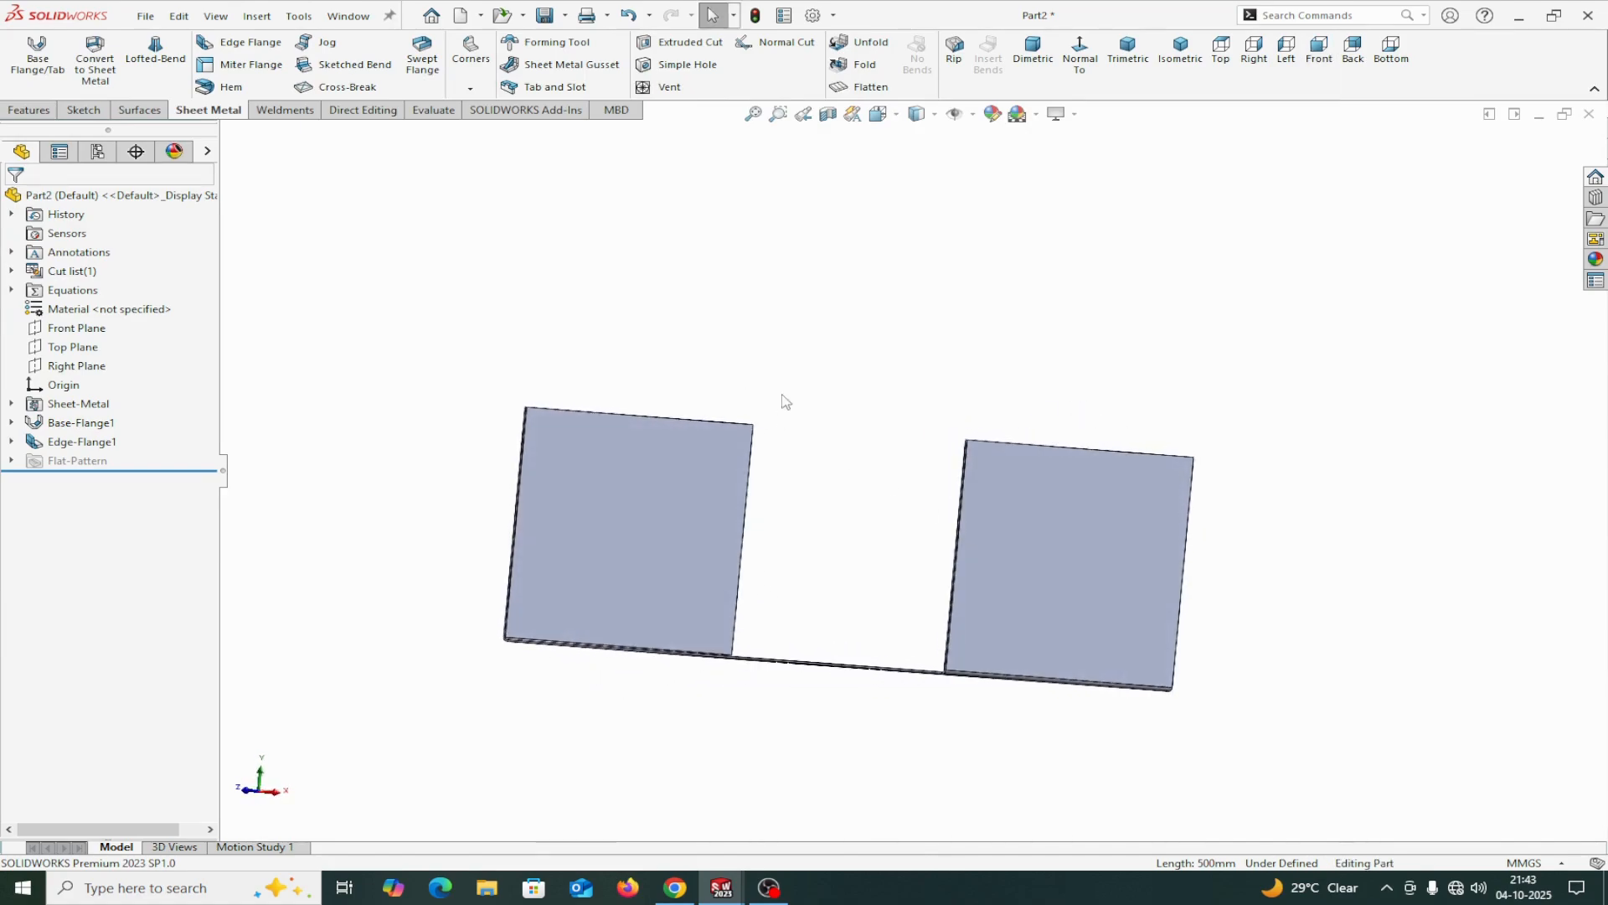
Measure the inner bend face between the base and one side flange to check its radius.
{"action": "left_click", "coordinate": [433, 110]}
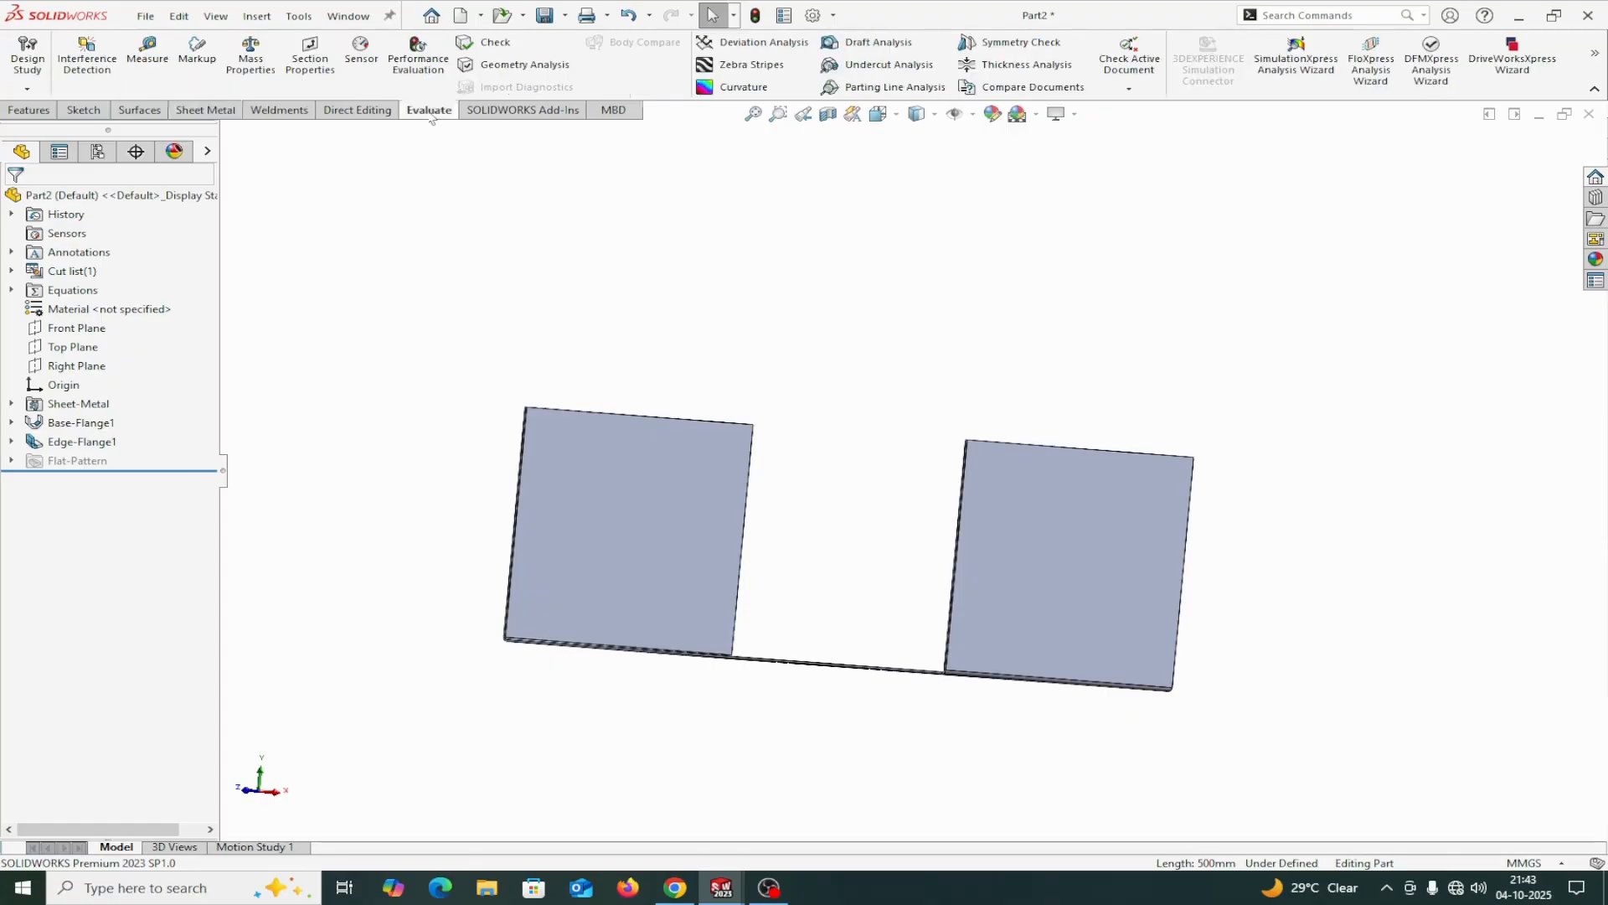
{"action": "left_click", "coordinate": [146, 55]}
{"action": "scroll", "coordinate": [633, 606], "scroll_direction": "down", "scroll_amount": 4}
{"action": "middle_click_drag", "start_coordinate": [629, 721], "coordinate": [653, 790]}
{"action": "scroll", "coordinate": [603, 725], "scroll_direction": "down", "scroll_amount": 8}
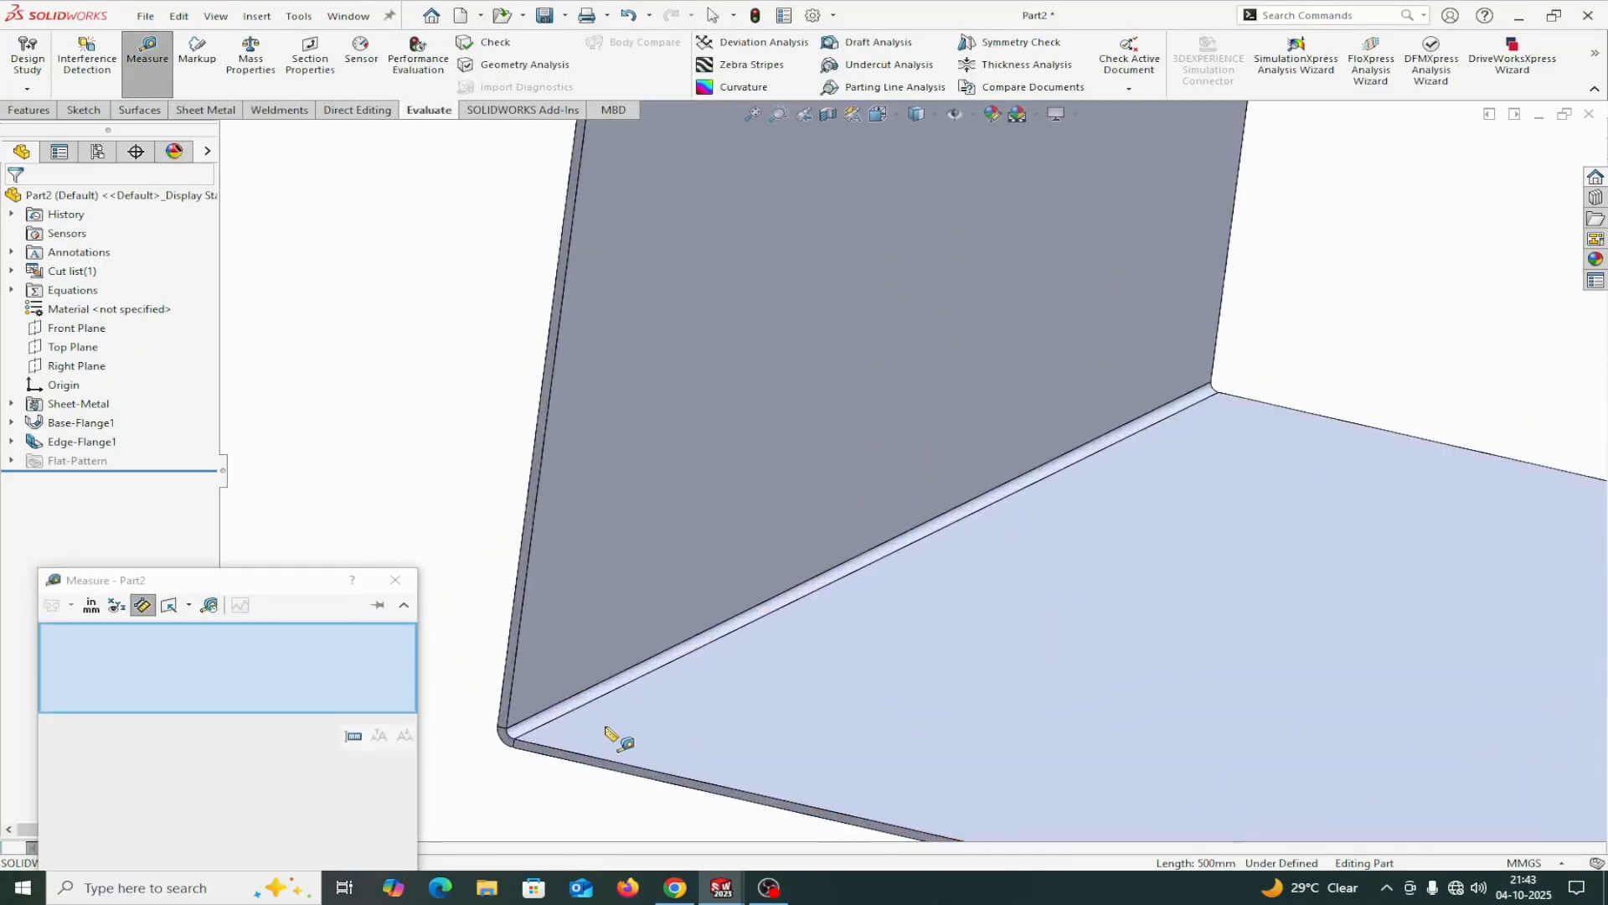
{"action": "left_click", "coordinate": [524, 640]}
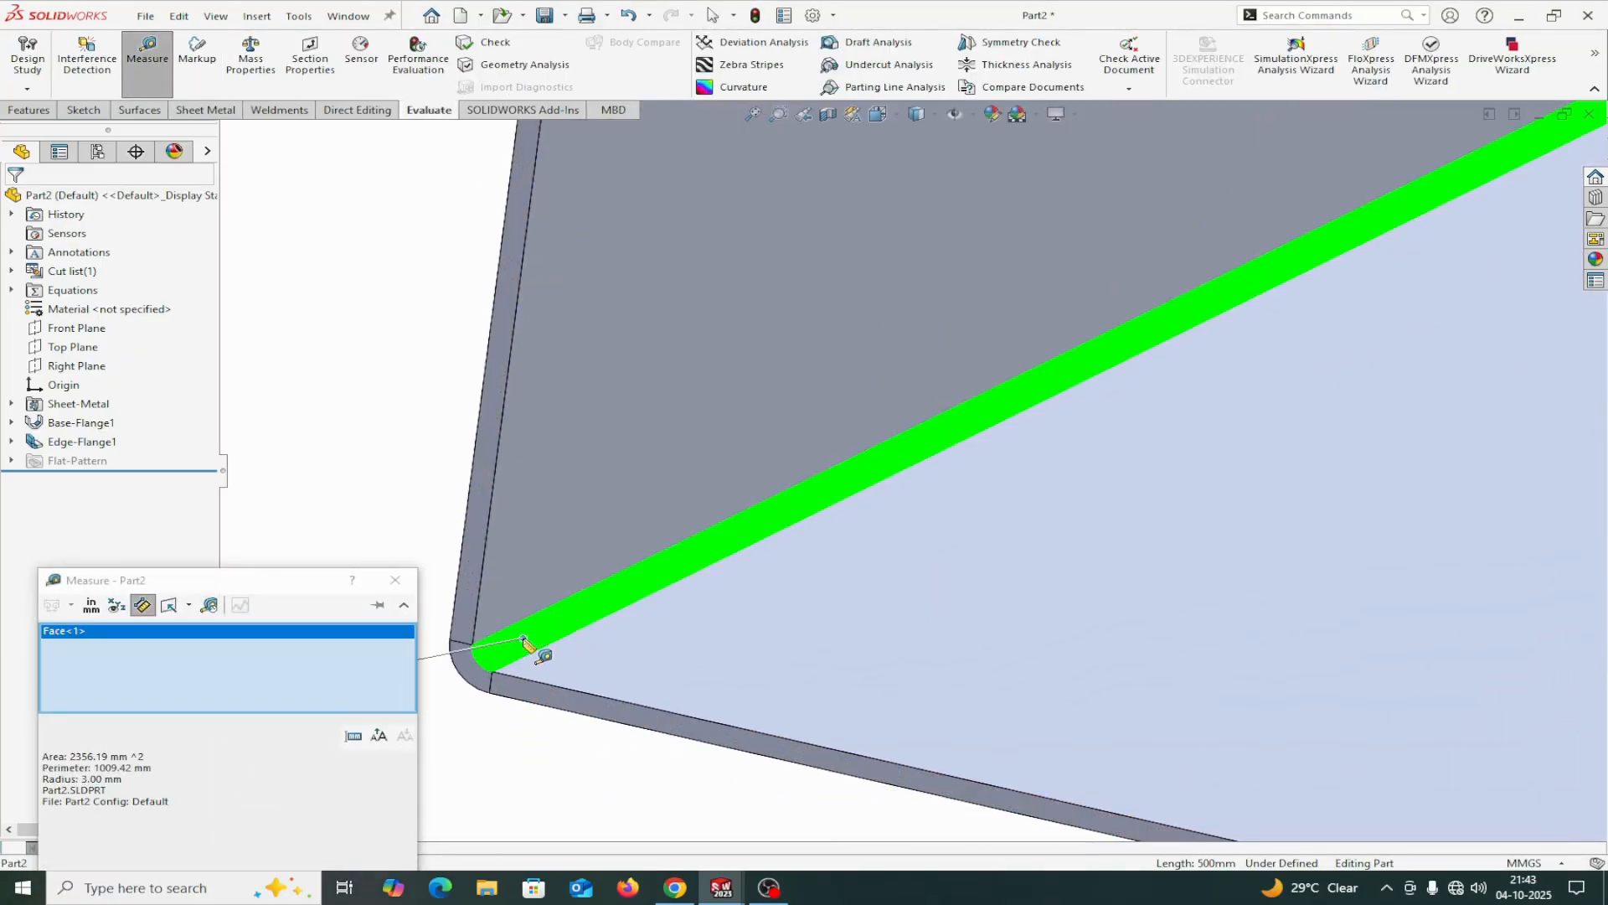
{"action": "left_click", "coordinate": [395, 579]}
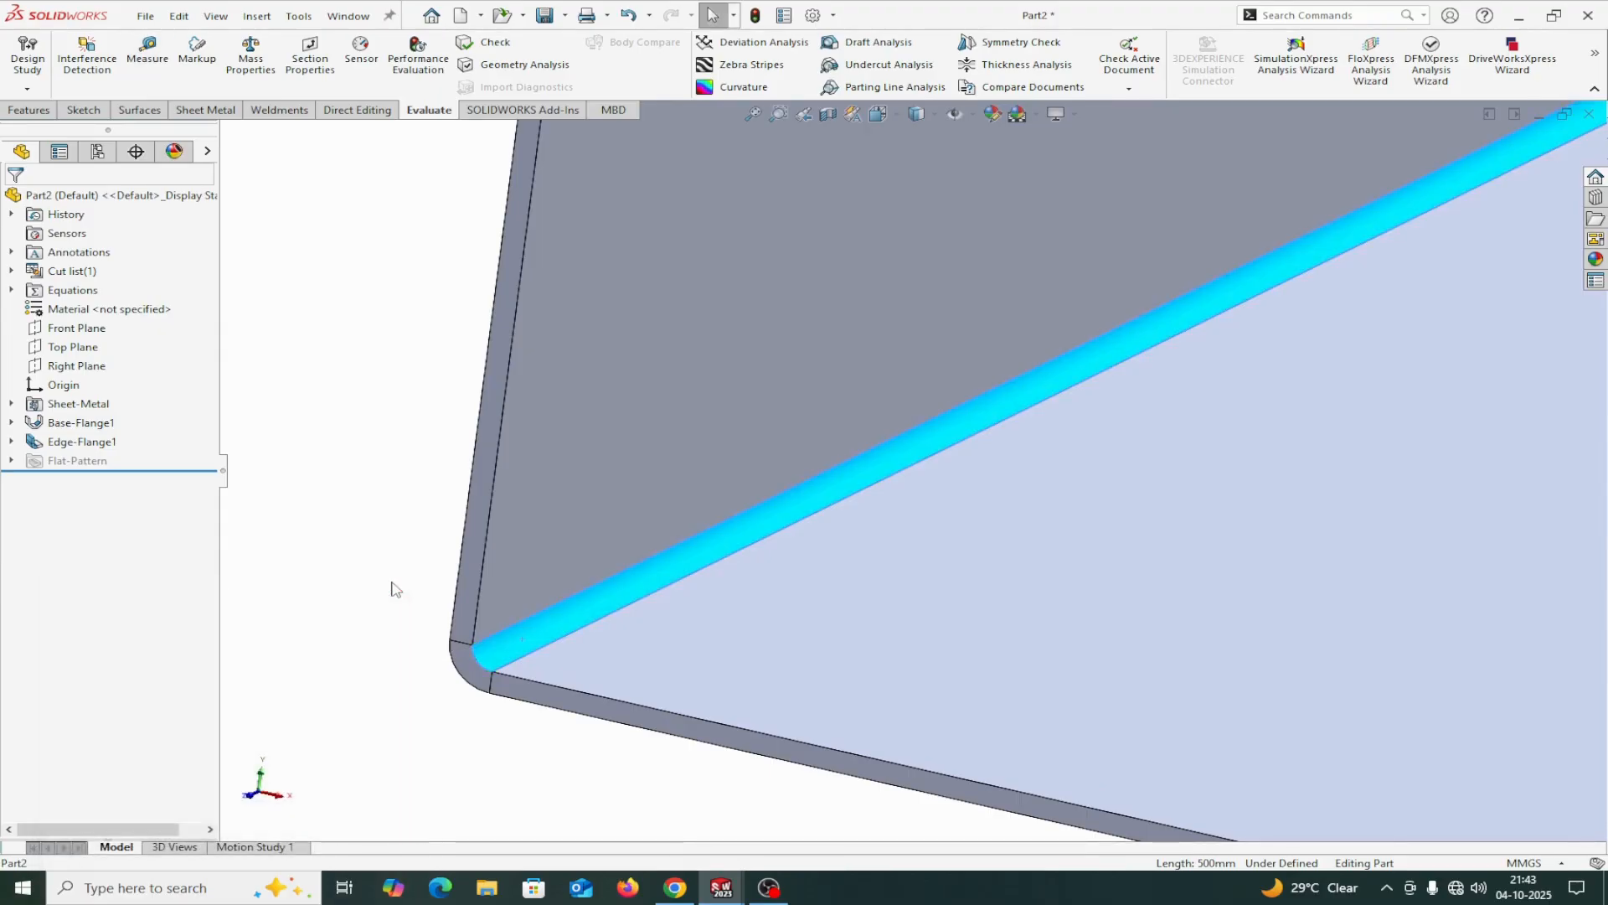
Try to measure the side flange's height from the base to its upper edge face, and clear the measurement selections.
{"action": "middle_click_drag", "start_coordinate": [541, 757], "coordinate": [559, 762]}
{"action": "scroll", "coordinate": [682, 539], "scroll_direction": "up", "scroll_amount": 10}
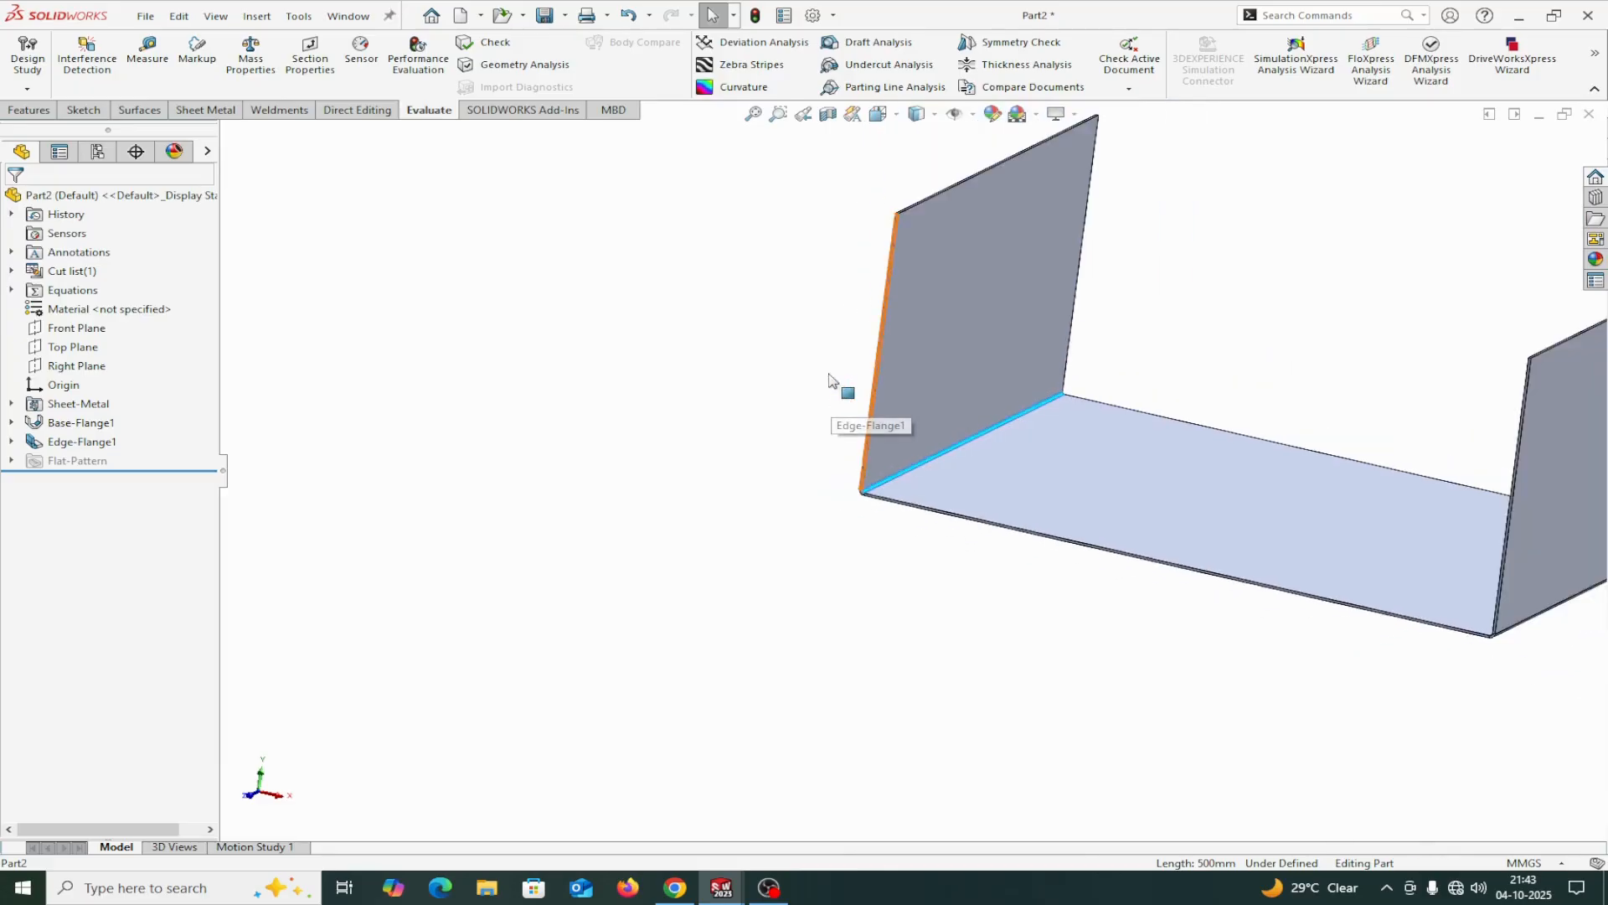
{"action": "left_click", "coordinate": [163, 77]}
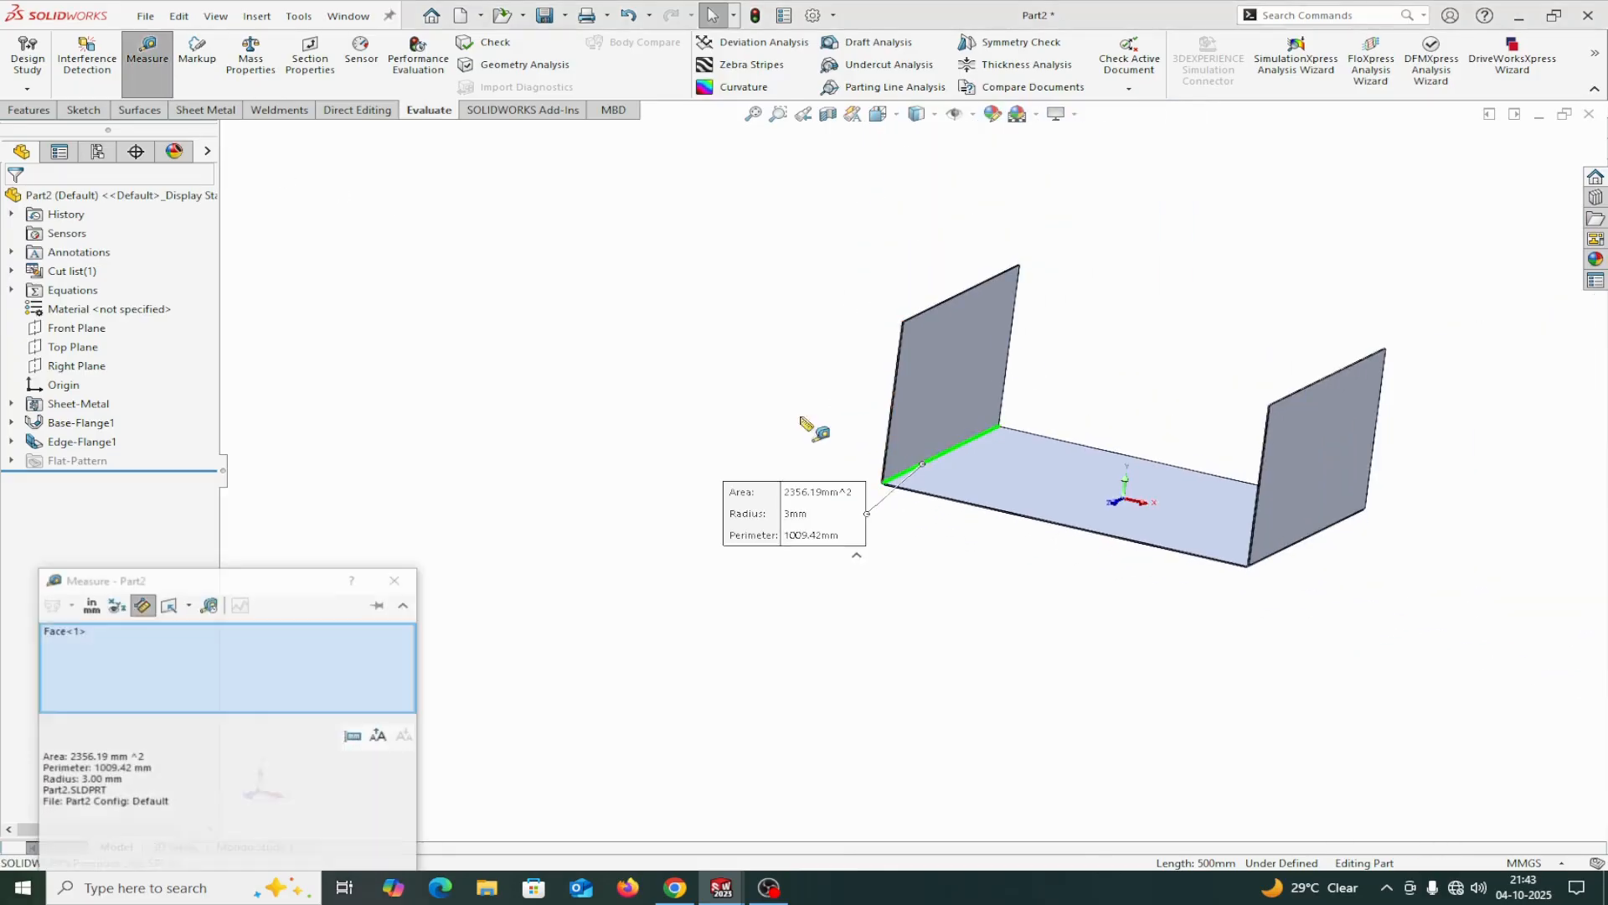
{"action": "scroll", "coordinate": [837, 431], "scroll_direction": "down", "scroll_amount": 5}
{"action": "left_click", "coordinate": [854, 440]}
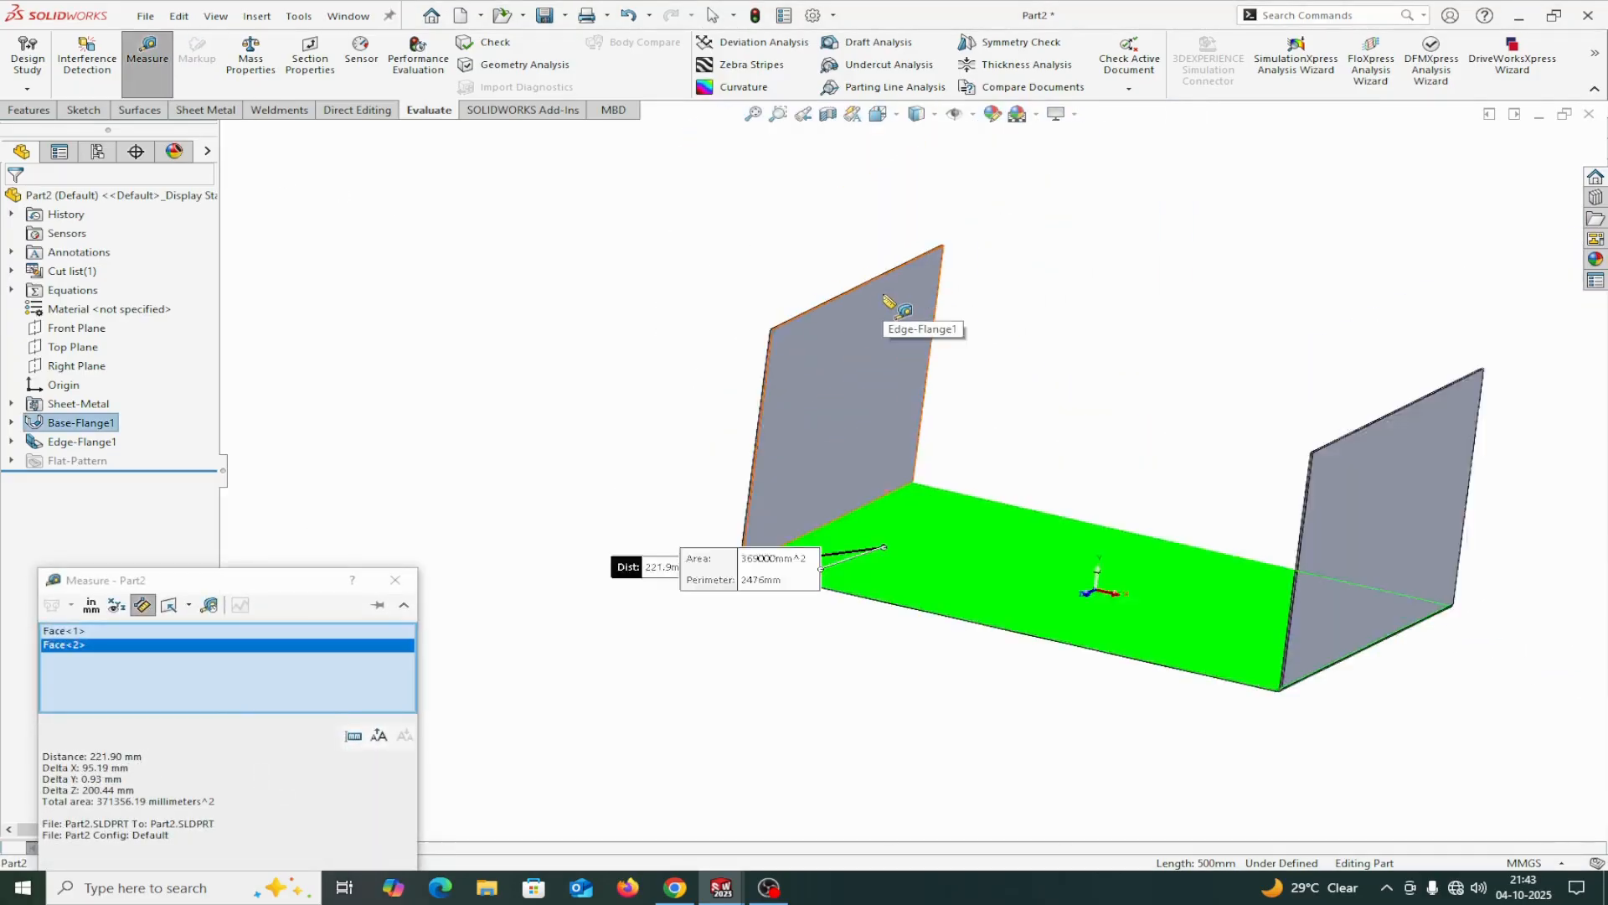
{"action": "scroll", "coordinate": [880, 318], "scroll_direction": "down", "scroll_amount": 8}
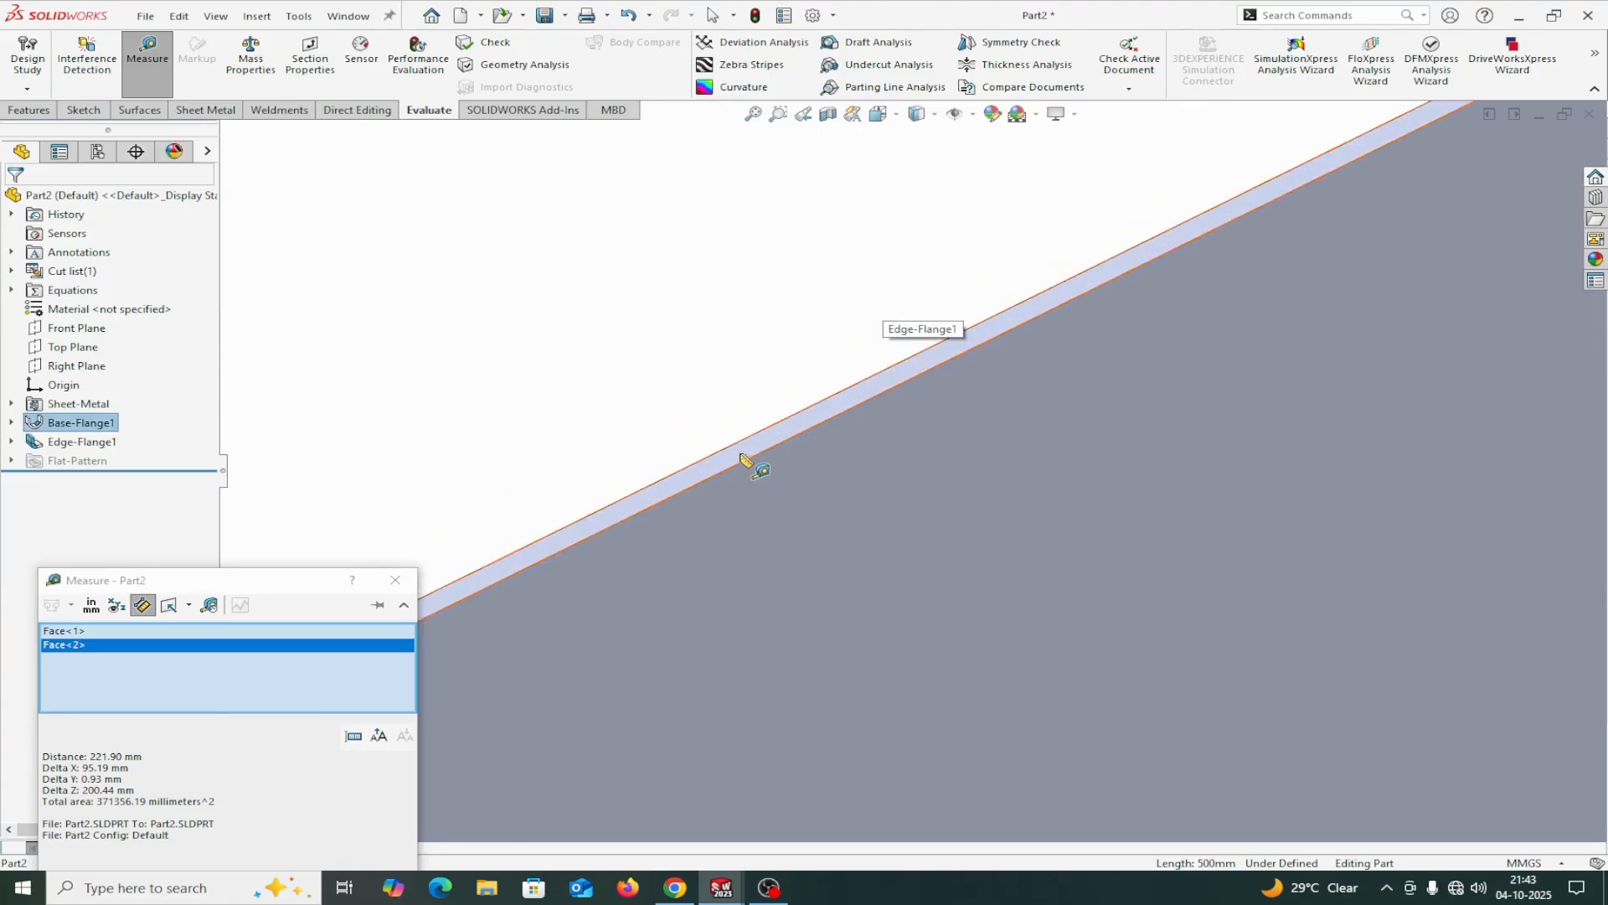
{"action": "left_click", "coordinate": [743, 453]}
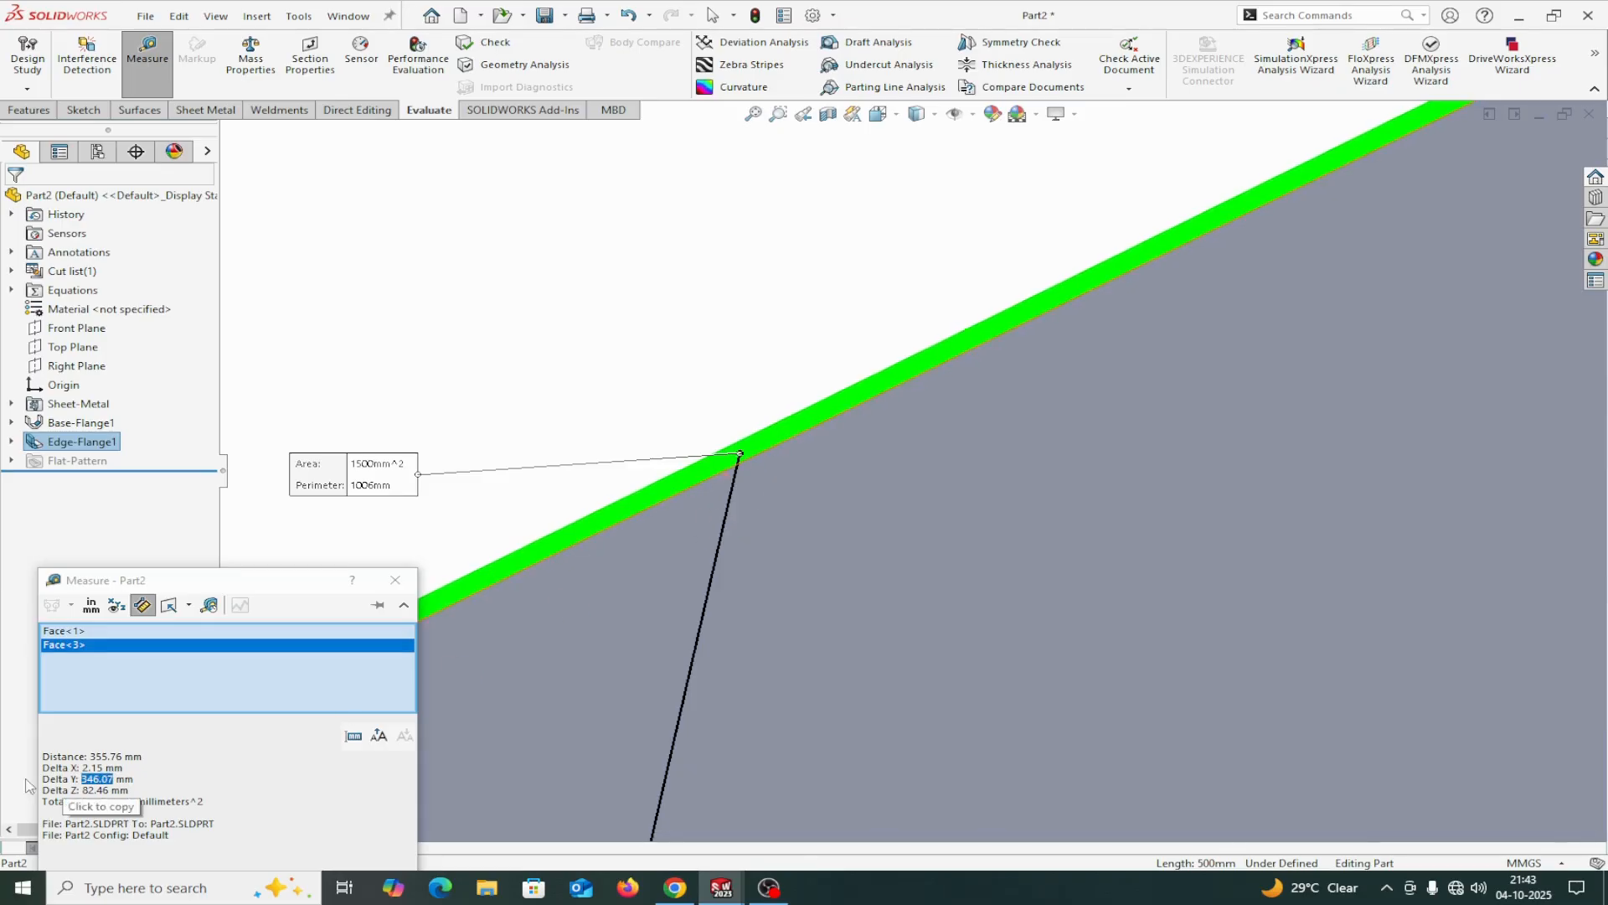
{"action": "right_click", "coordinate": [161, 678]}
{"action": "left_click", "coordinate": [202, 688]}
{"action": "scroll", "coordinate": [815, 710], "scroll_direction": "up", "scroll_amount": 8}
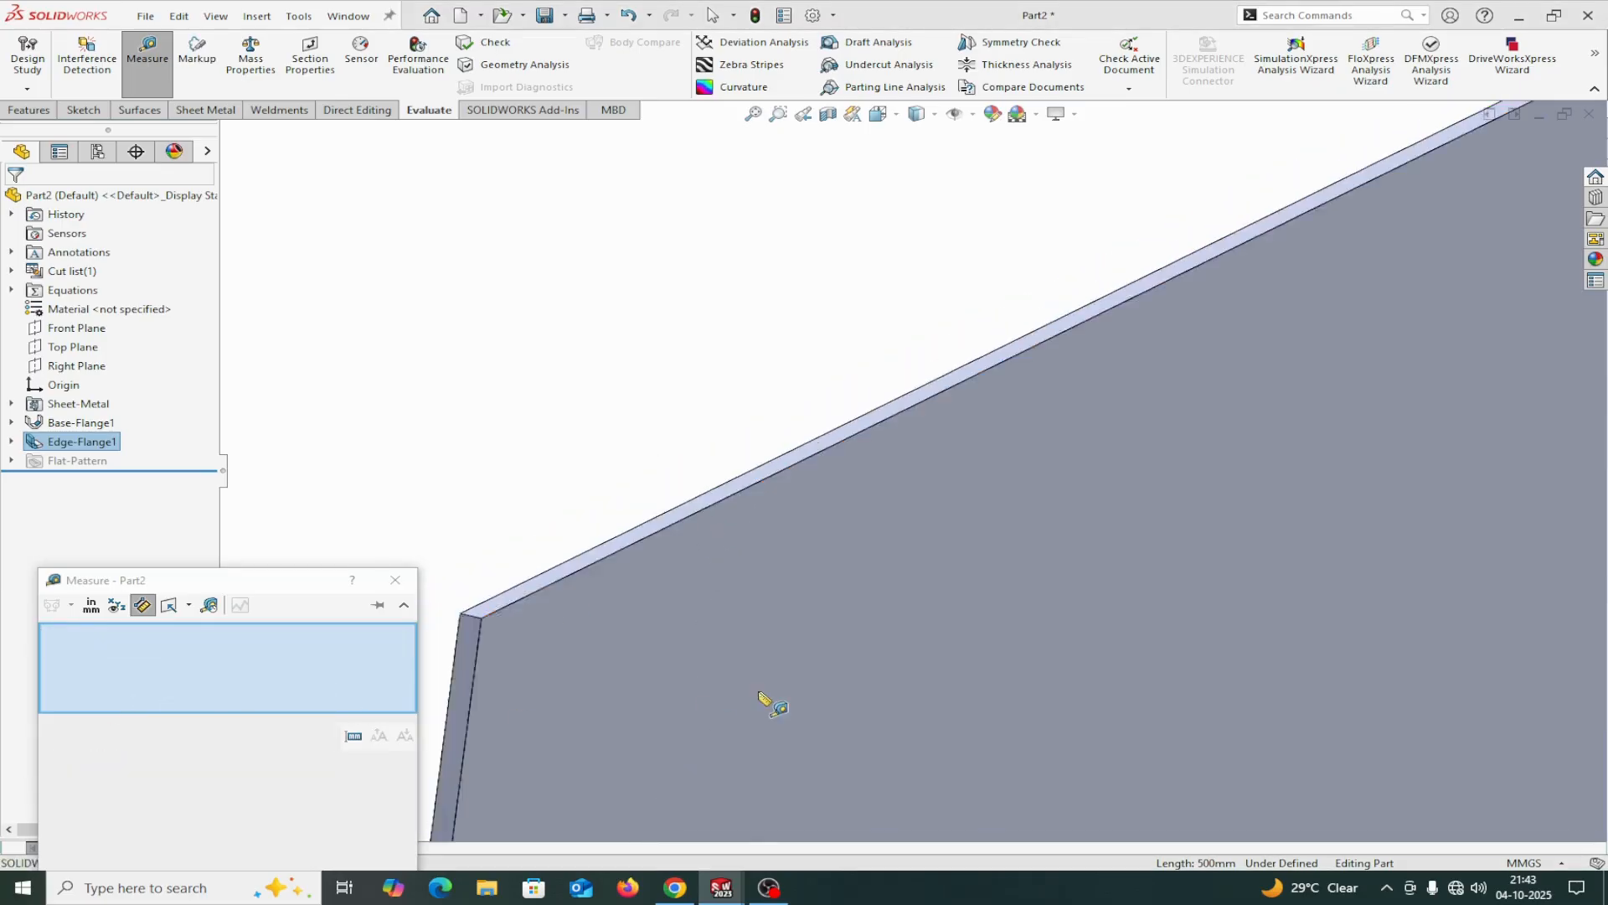
Measure the distance between the base flange's face and the side flange's upper edge face.
{"action": "middle_click_drag", "start_coordinate": [921, 711], "coordinate": [959, 624]}
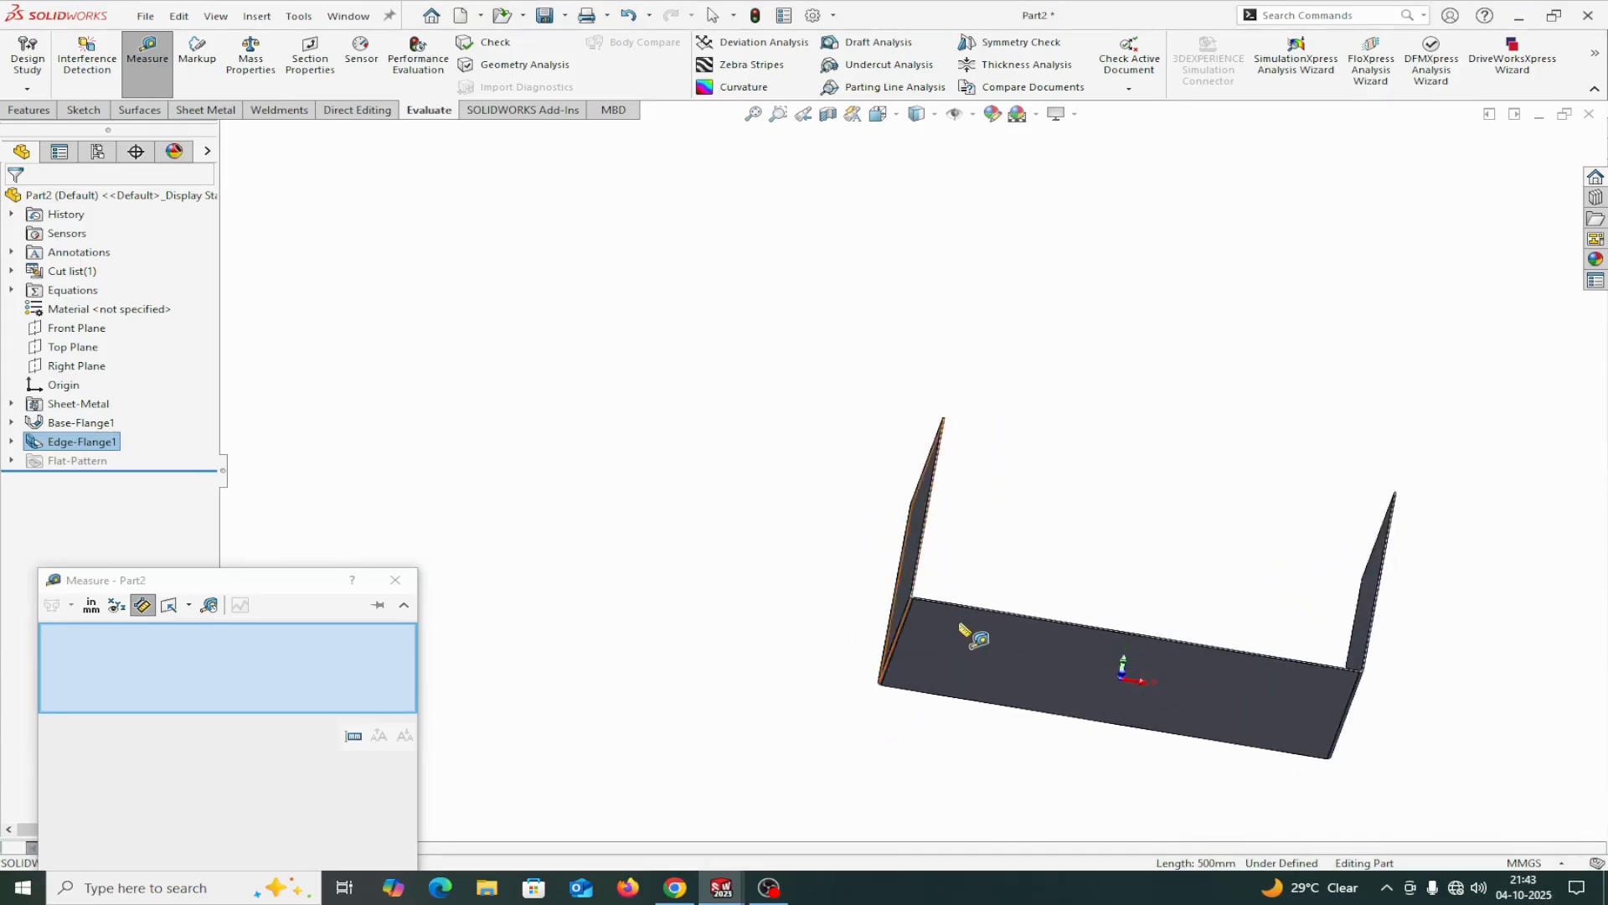
{"action": "scroll", "coordinate": [965, 622], "scroll_direction": "down", "scroll_amount": 4}
{"action": "left_click", "coordinate": [927, 614]}
{"action": "middle_click_drag", "start_coordinate": [1095, 371], "coordinate": [1043, 470]}
{"action": "scroll", "coordinate": [1097, 386], "scroll_direction": "up", "scroll_amount": 6}
{"action": "scroll", "coordinate": [889, 364], "scroll_direction": "down", "scroll_amount": 5}
{"action": "scroll", "coordinate": [894, 371], "scroll_direction": "down", "scroll_amount": 5}
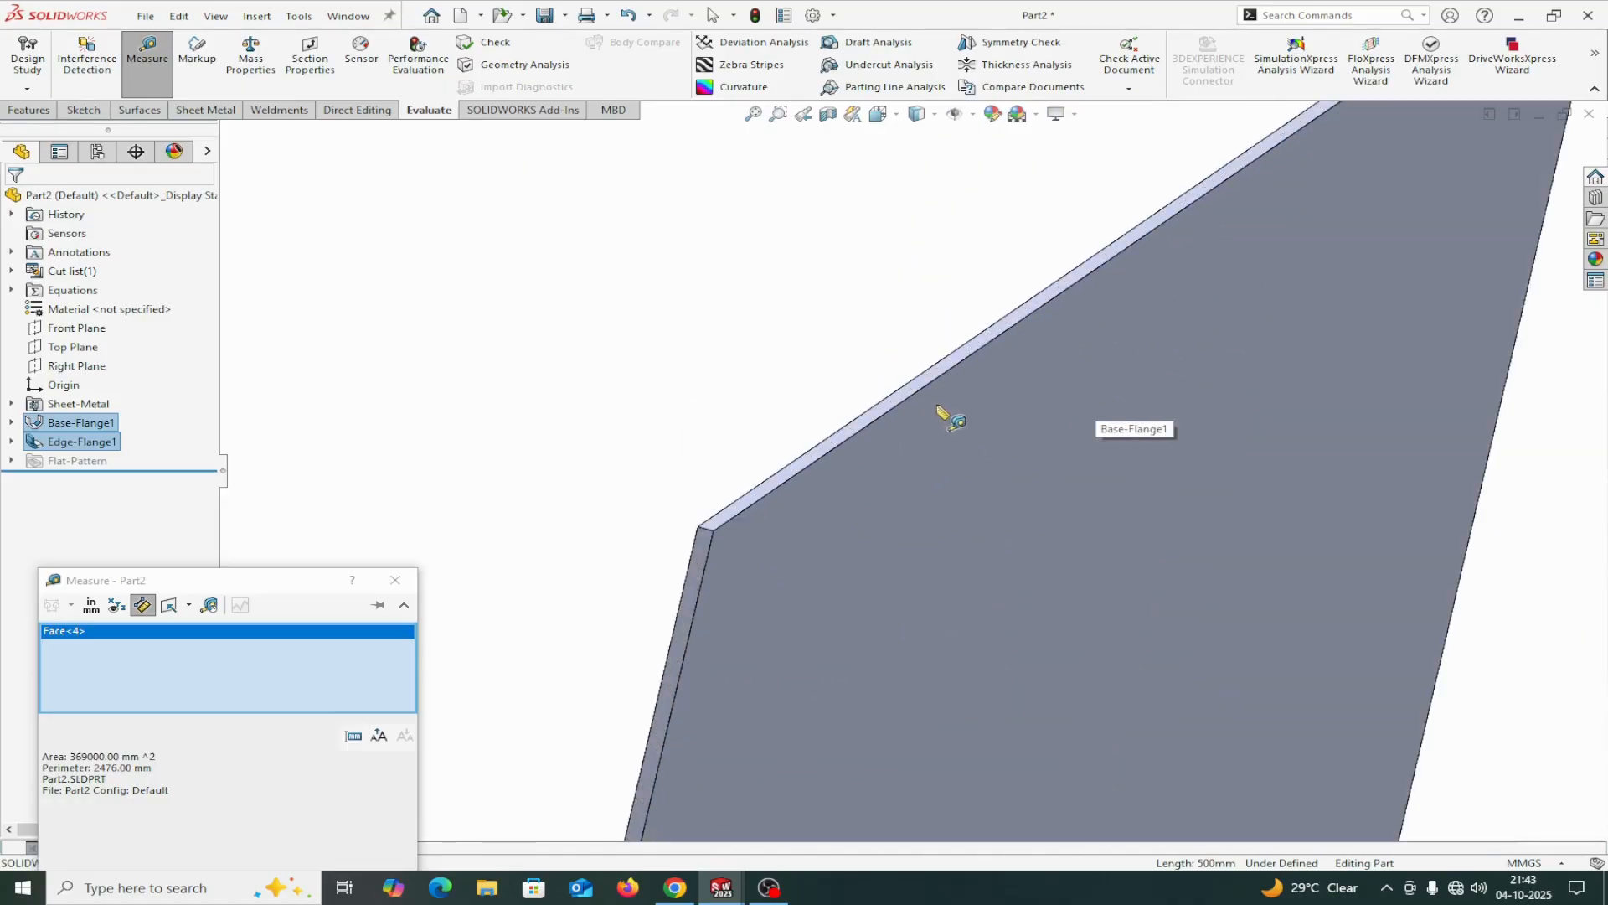
{"action": "left_click", "coordinate": [838, 416]}
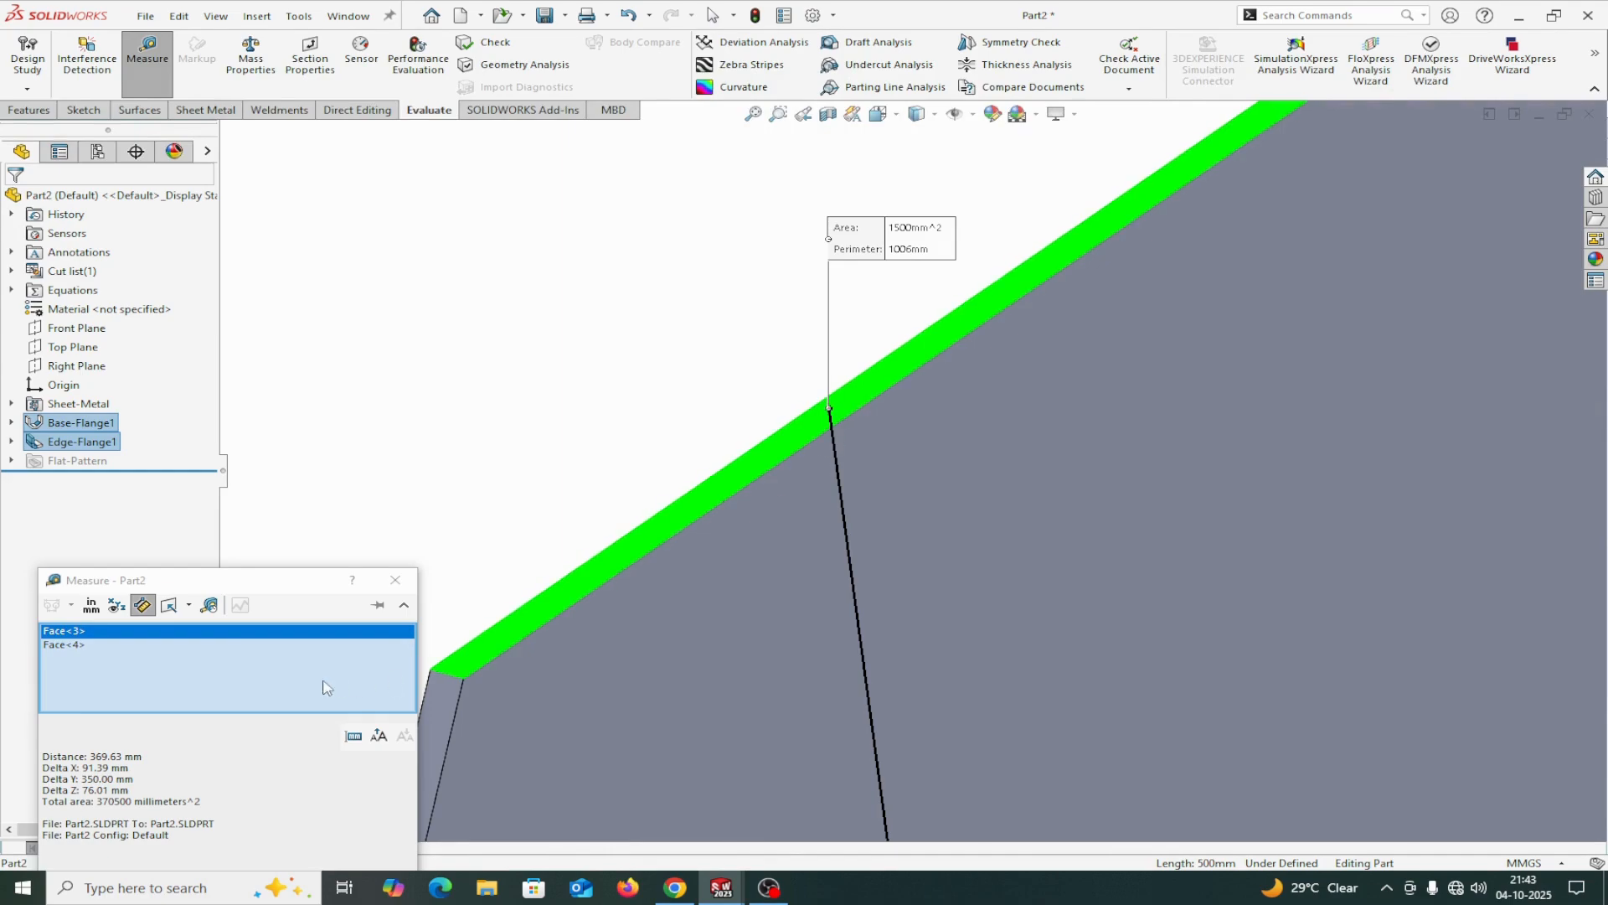
{"action": "left_click", "coordinate": [95, 791]}
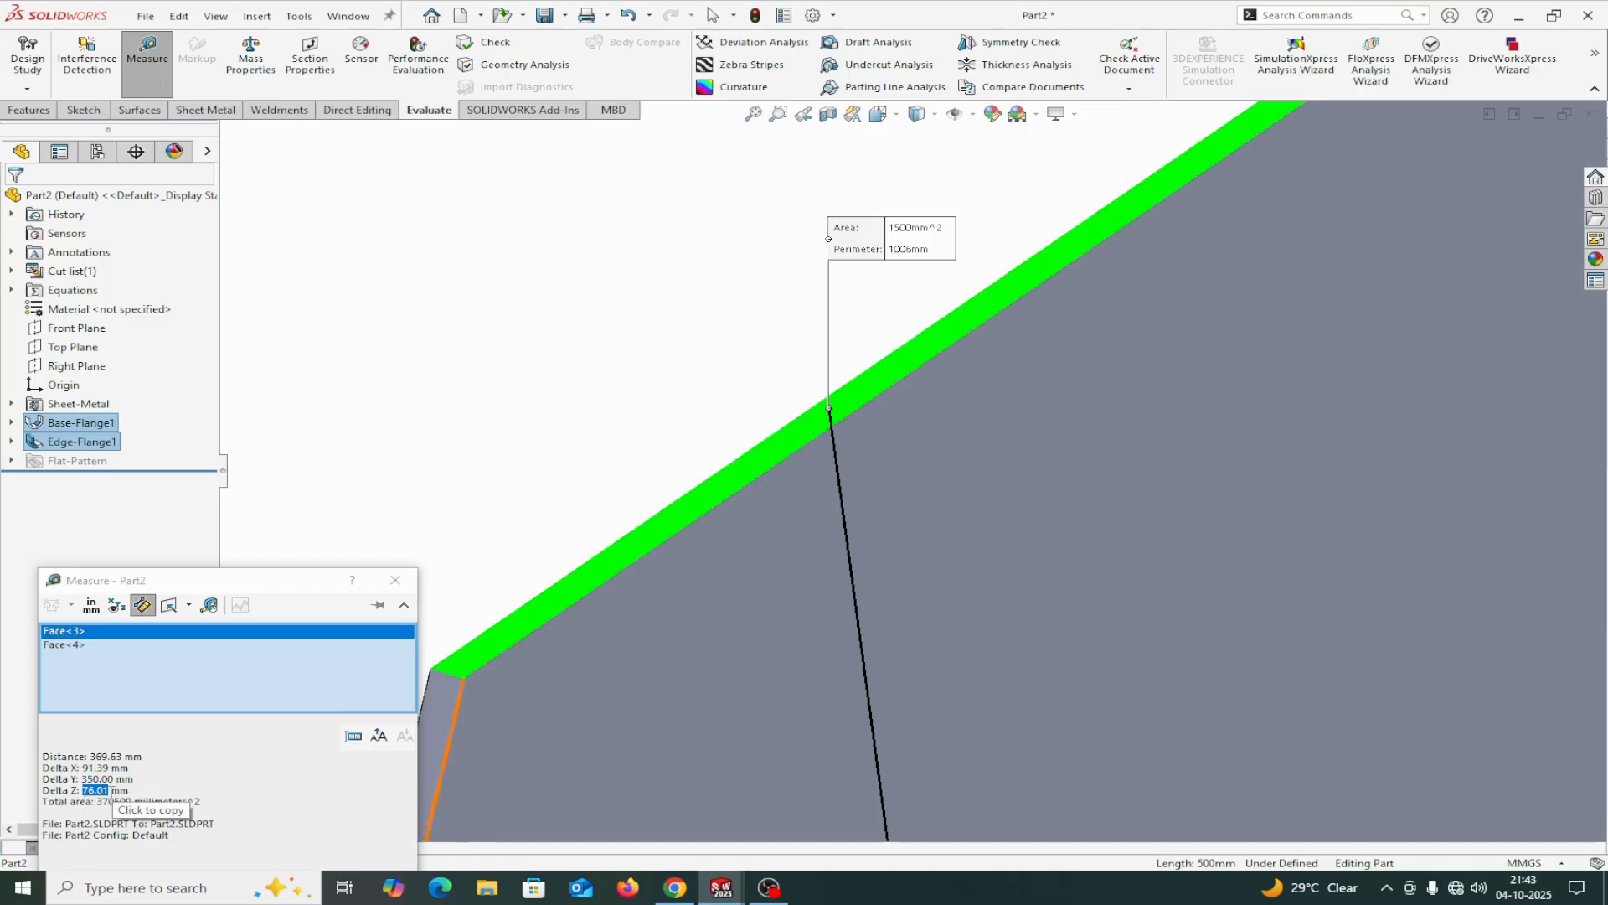
Clear the measurement selections, close the Measure tool and bring the whole U-shaped part into view.
{"action": "right_click", "coordinate": [263, 660]}
{"action": "left_click", "coordinate": [335, 667]}
{"action": "left_click", "coordinate": [395, 580]}
{"action": "scroll", "coordinate": [682, 552], "scroll_direction": "up", "scroll_amount": 5}
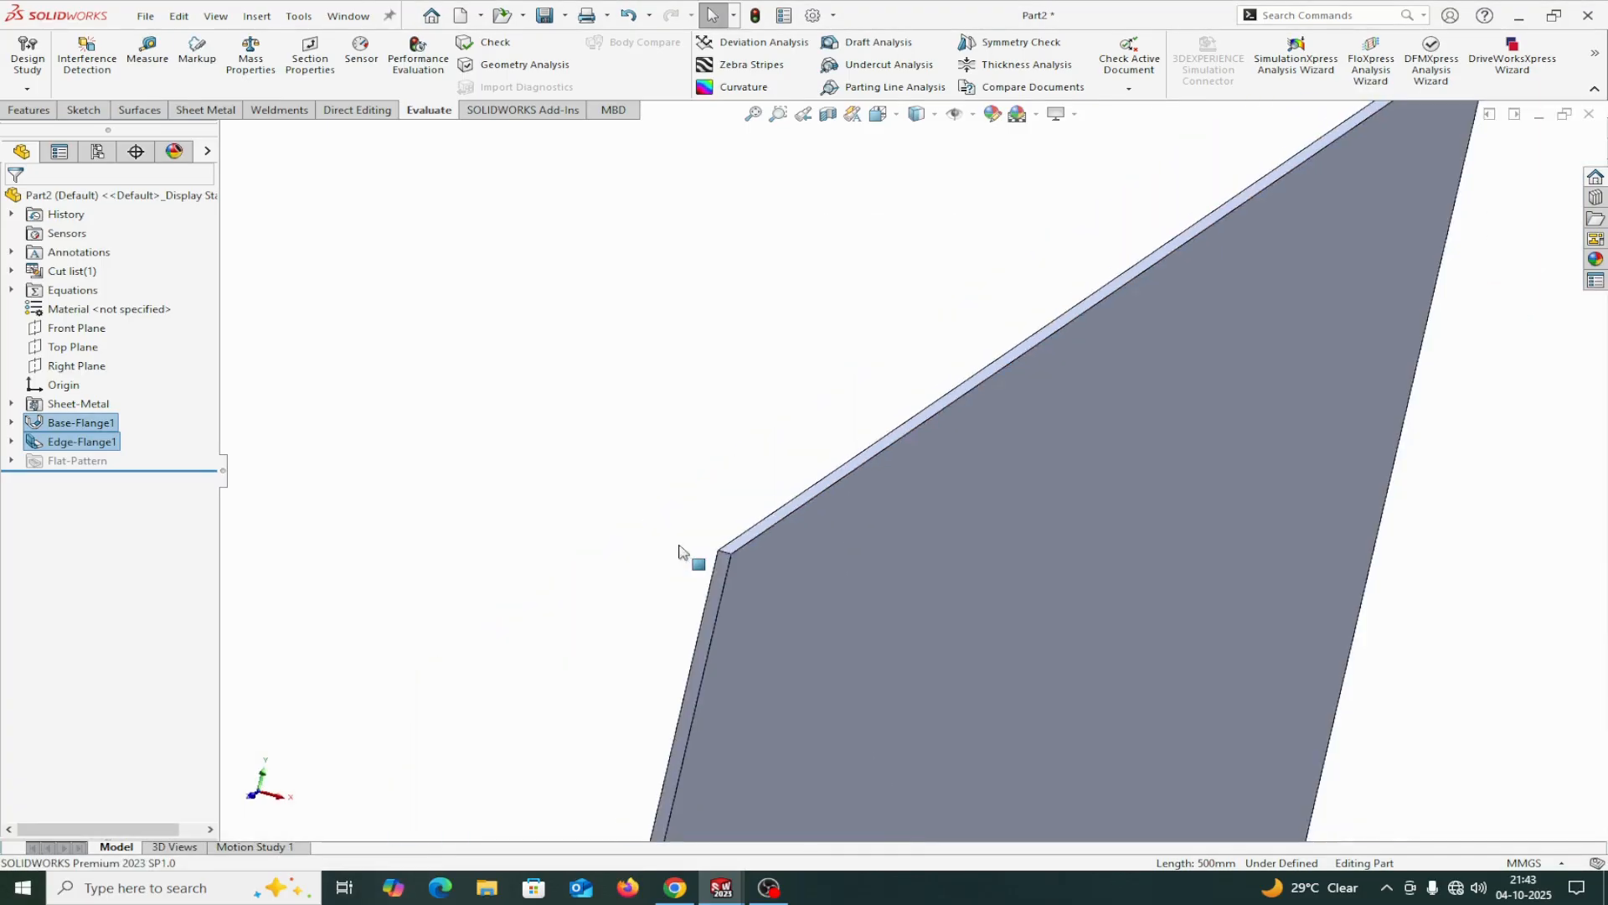
{"action": "scroll", "coordinate": [717, 553], "scroll_direction": "up", "scroll_amount": 3}
{"action": "middle_click_drag", "start_coordinate": [1088, 467], "coordinate": [785, 287]}
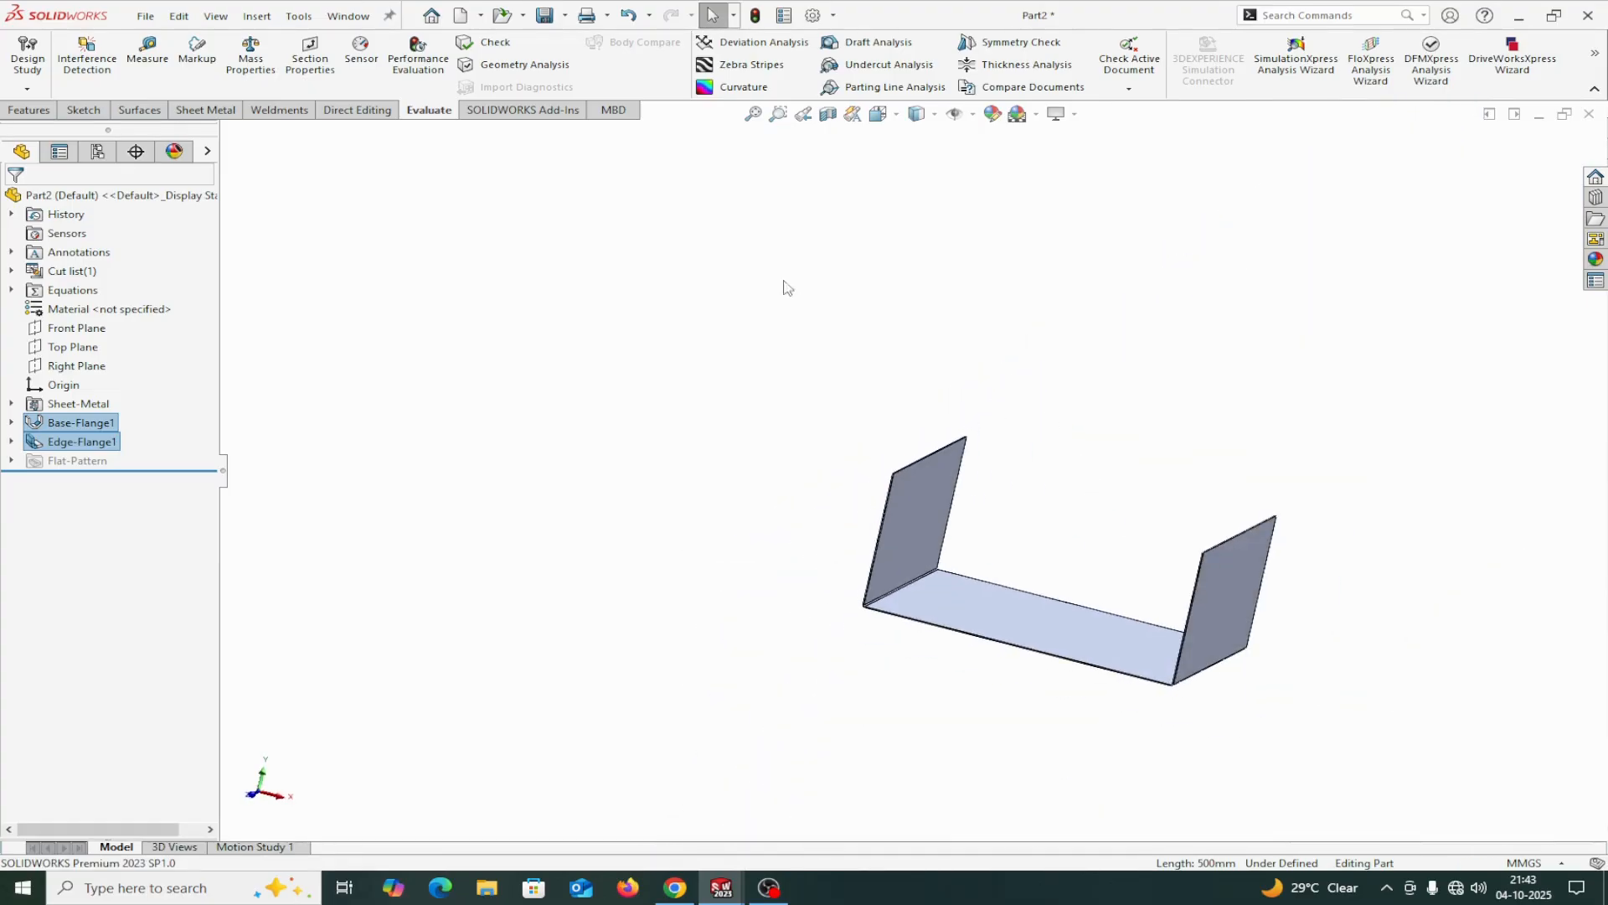
Switch to the SHEET METAL TRAY DRAWING and examine the dimensions of its top and front views.
{"action": "left_click", "coordinate": [351, 17]}
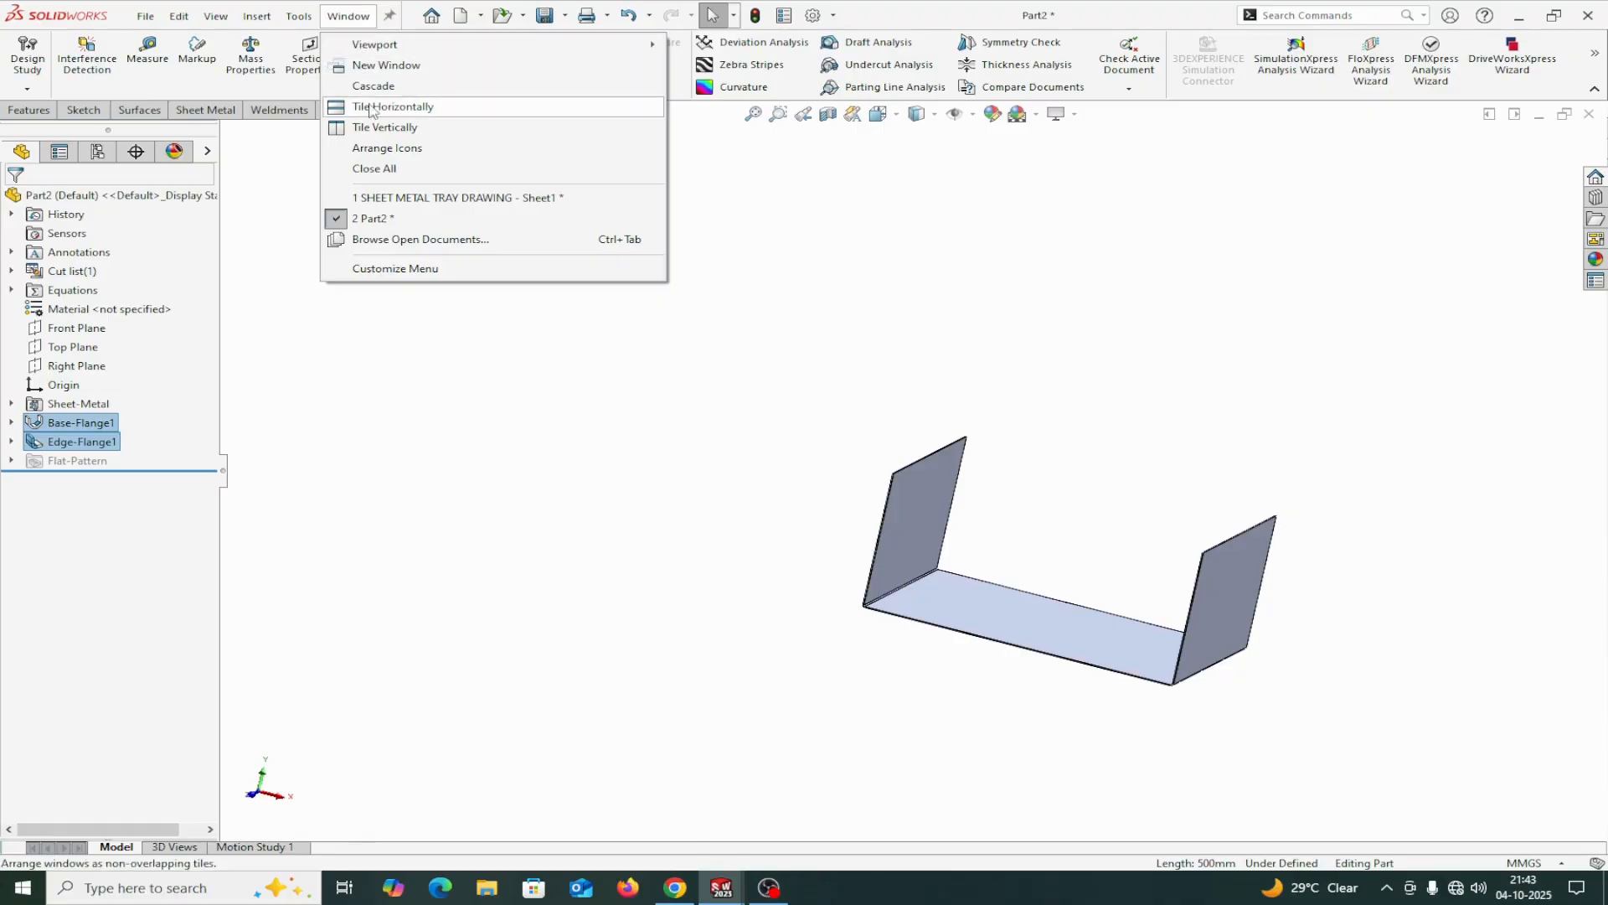
{"action": "left_click", "coordinate": [423, 197]}
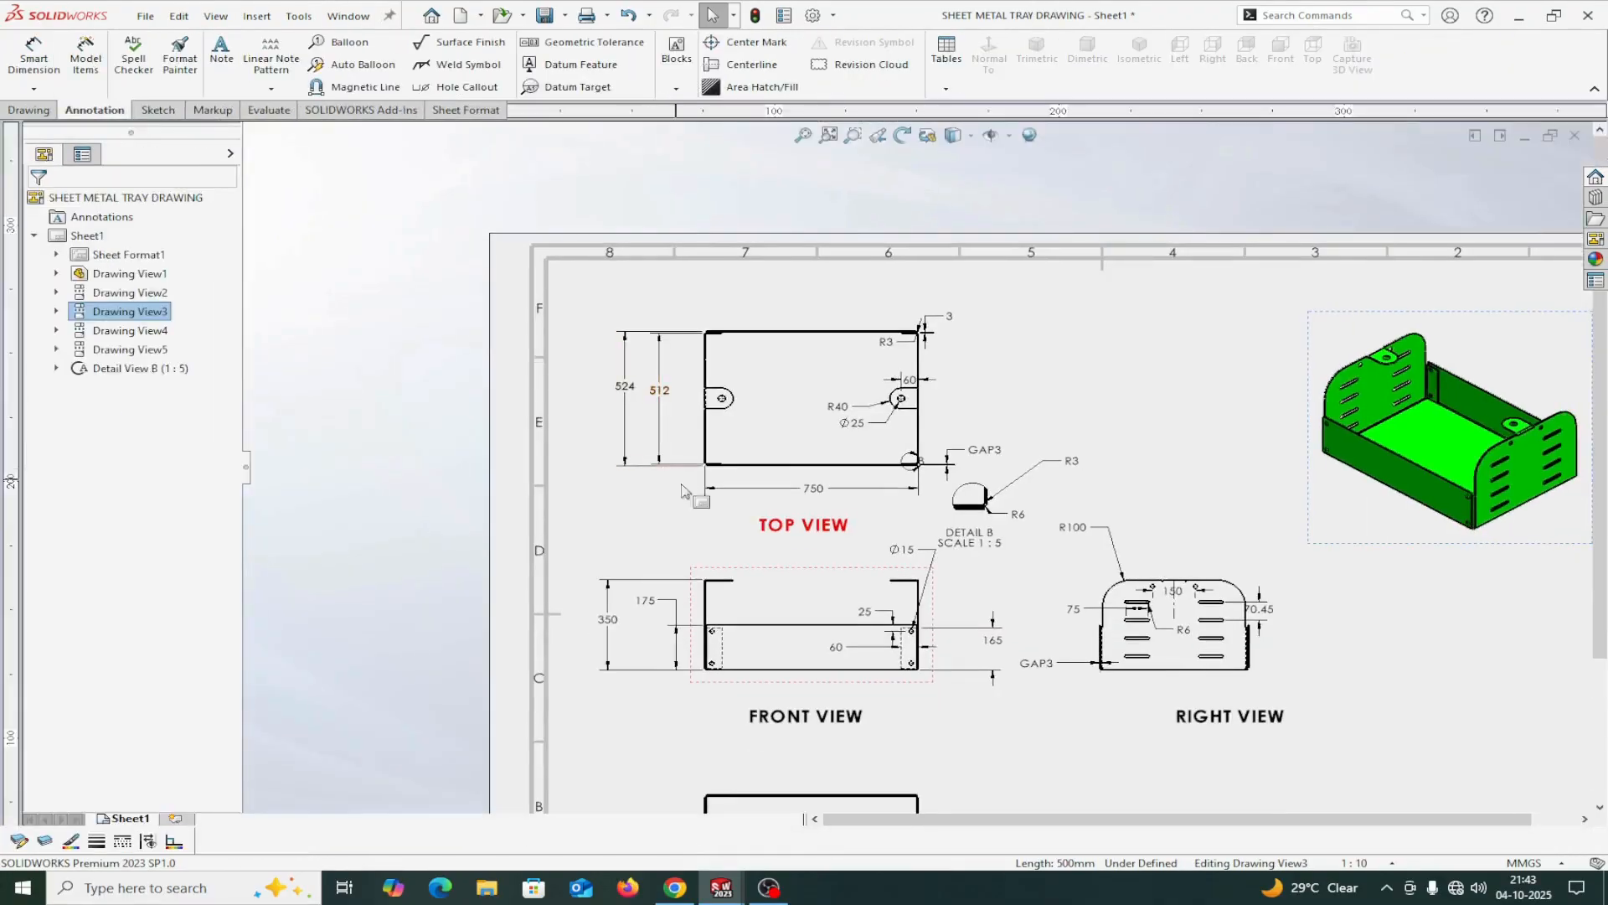
{"action": "scroll", "coordinate": [828, 512], "scroll_direction": "down", "scroll_amount": 2}
{"action": "scroll", "coordinate": [890, 492], "scroll_direction": "up", "scroll_amount": 2}
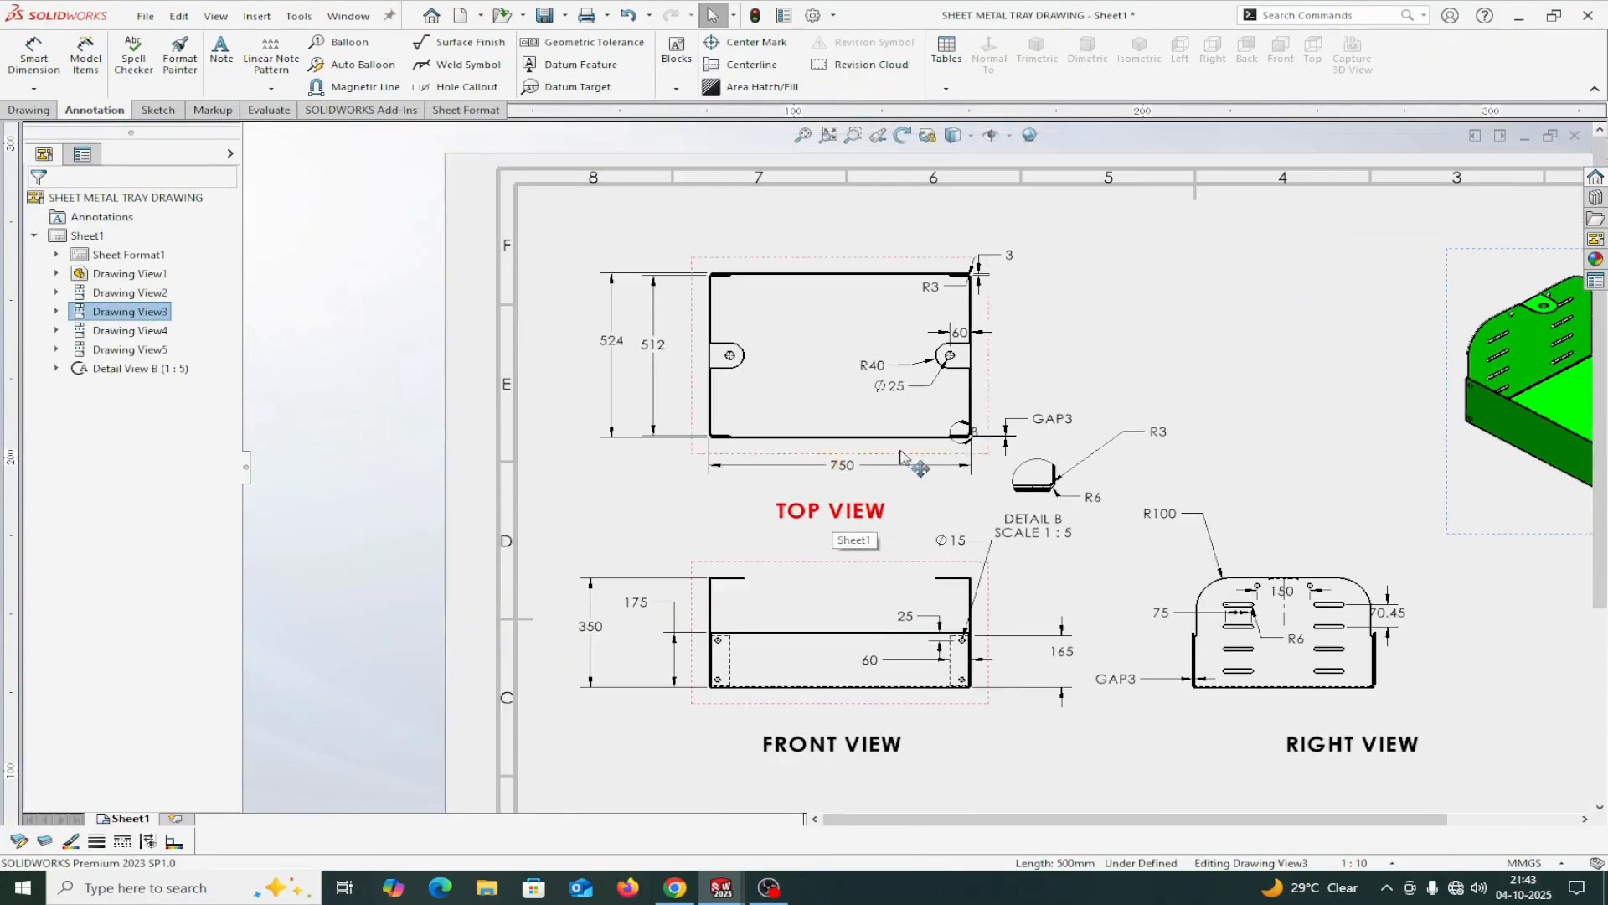
{"action": "scroll", "coordinate": [875, 490], "scroll_direction": "down", "scroll_amount": 2}
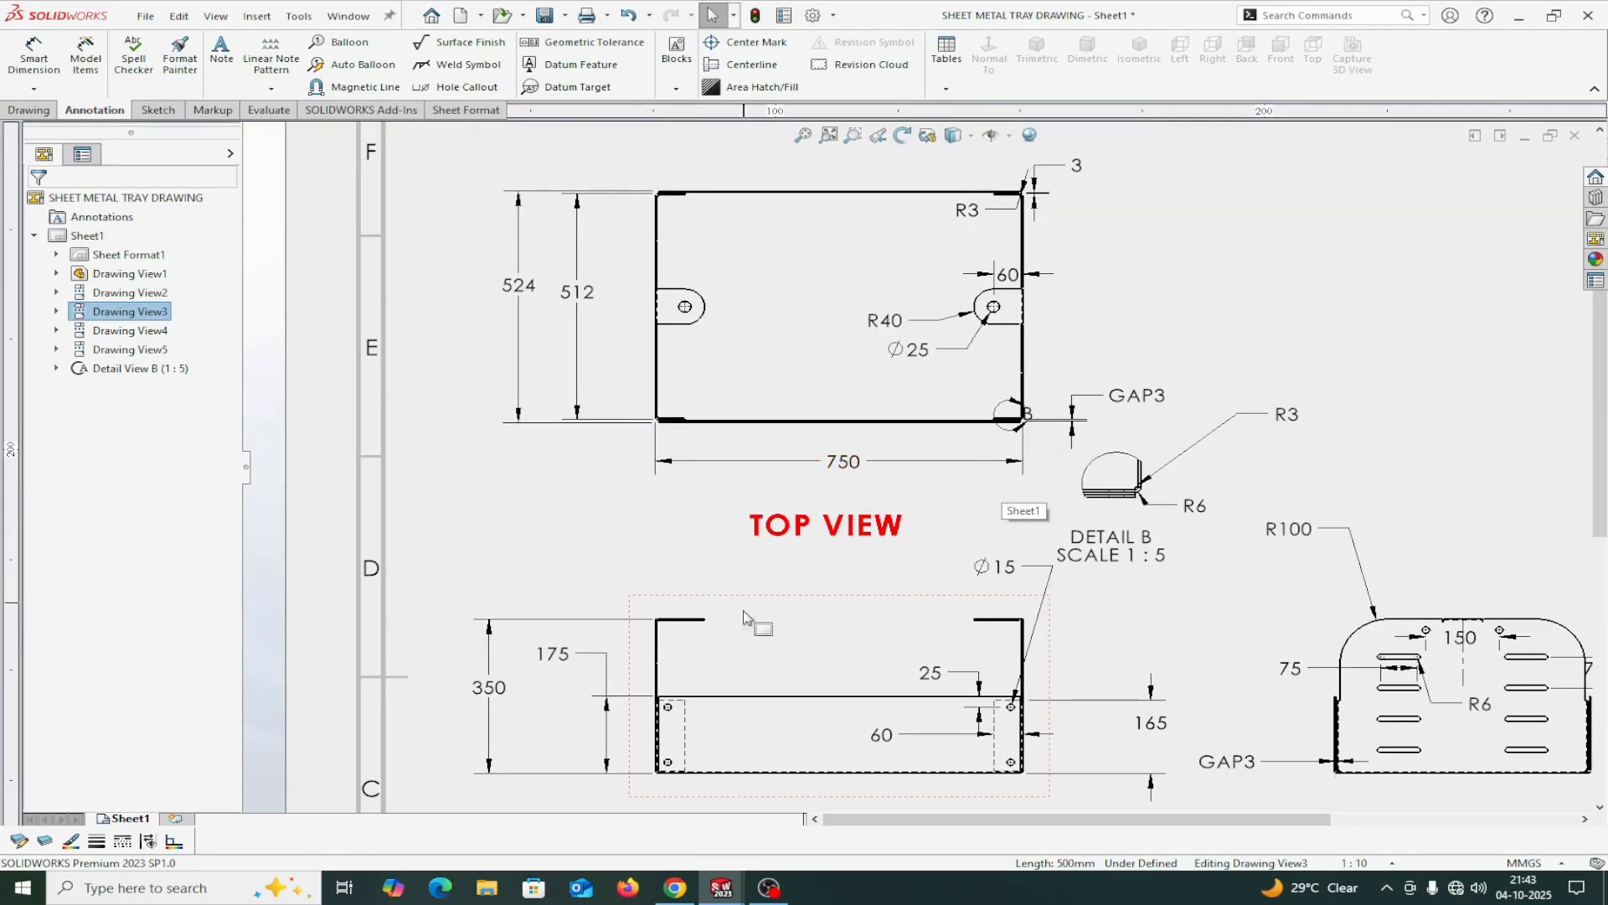
{"action": "scroll", "coordinate": [738, 658], "scroll_direction": "up", "scroll_amount": 1}
{"action": "scroll", "coordinate": [742, 661], "scroll_direction": "down", "scroll_amount": 2}
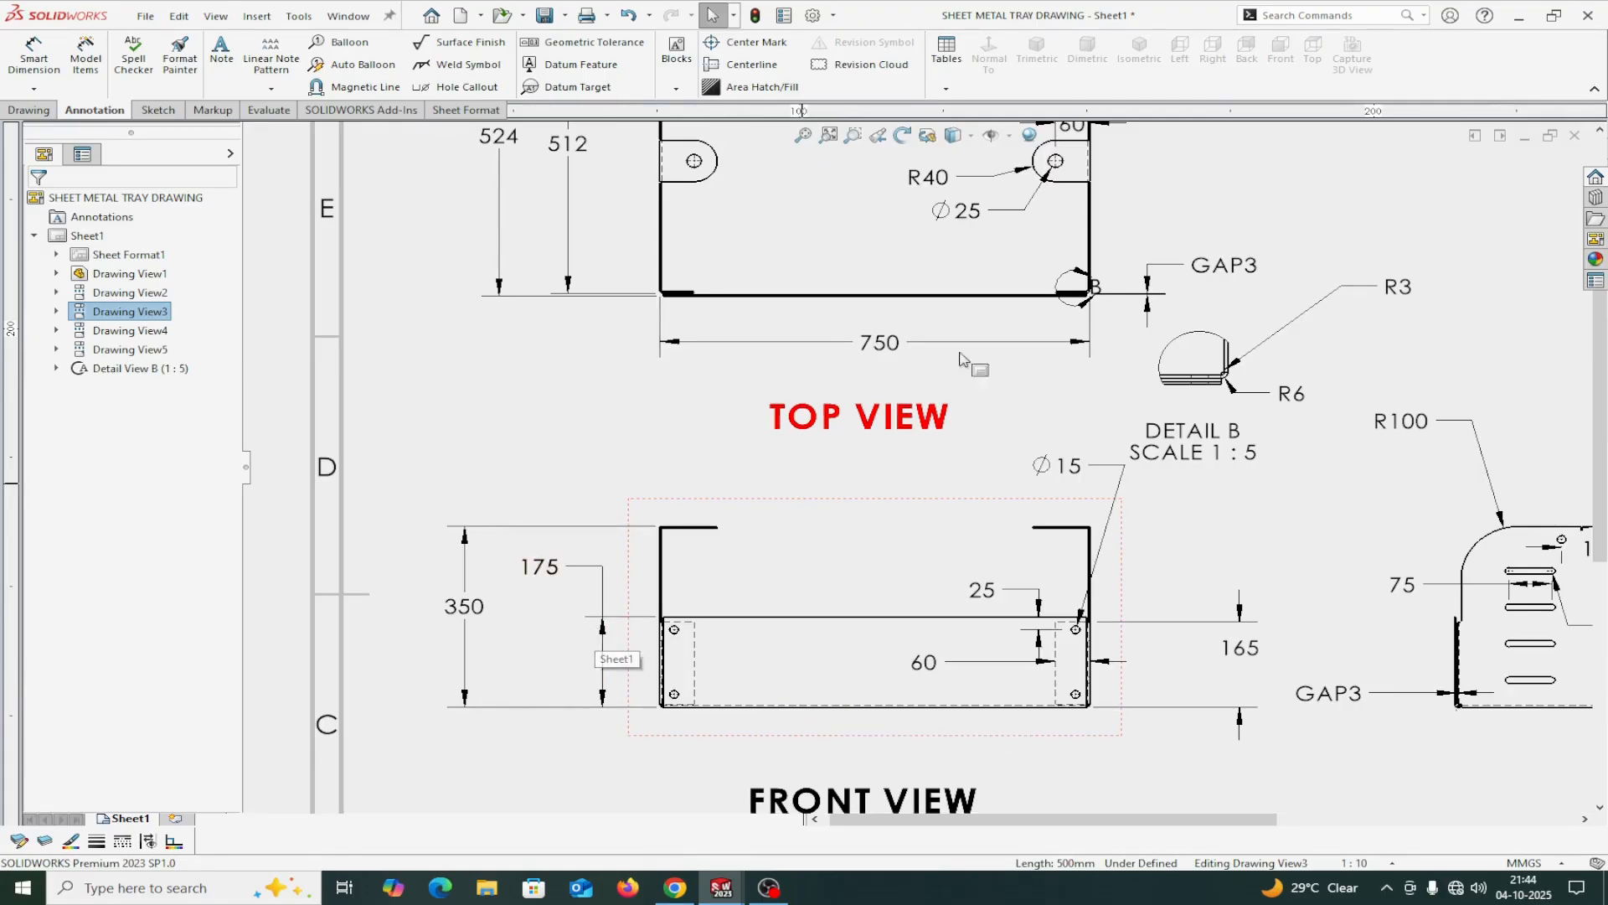
Examine the corner gap at detail B between the long side wall and the return flange, and the top view's width dimensions.
{"action": "scroll", "coordinate": [1077, 289], "scroll_direction": "down", "scroll_amount": 5}
{"action": "scroll", "coordinate": [1014, 353], "scroll_direction": "down", "scroll_amount": 5}
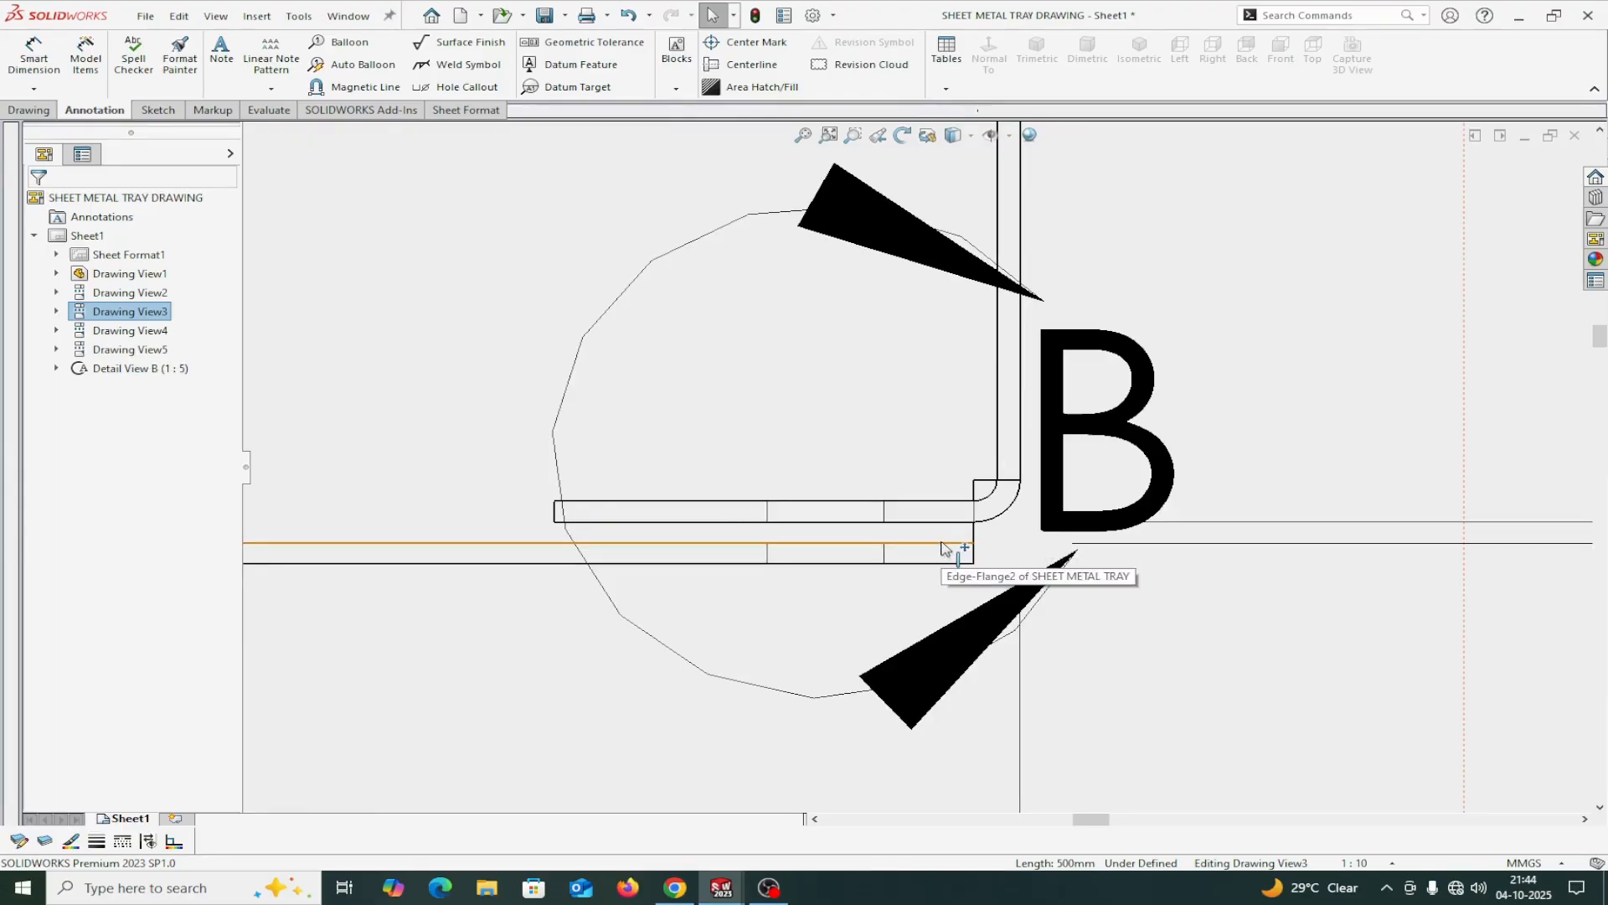
{"action": "scroll", "coordinate": [946, 549], "scroll_direction": "up", "scroll_amount": 2}
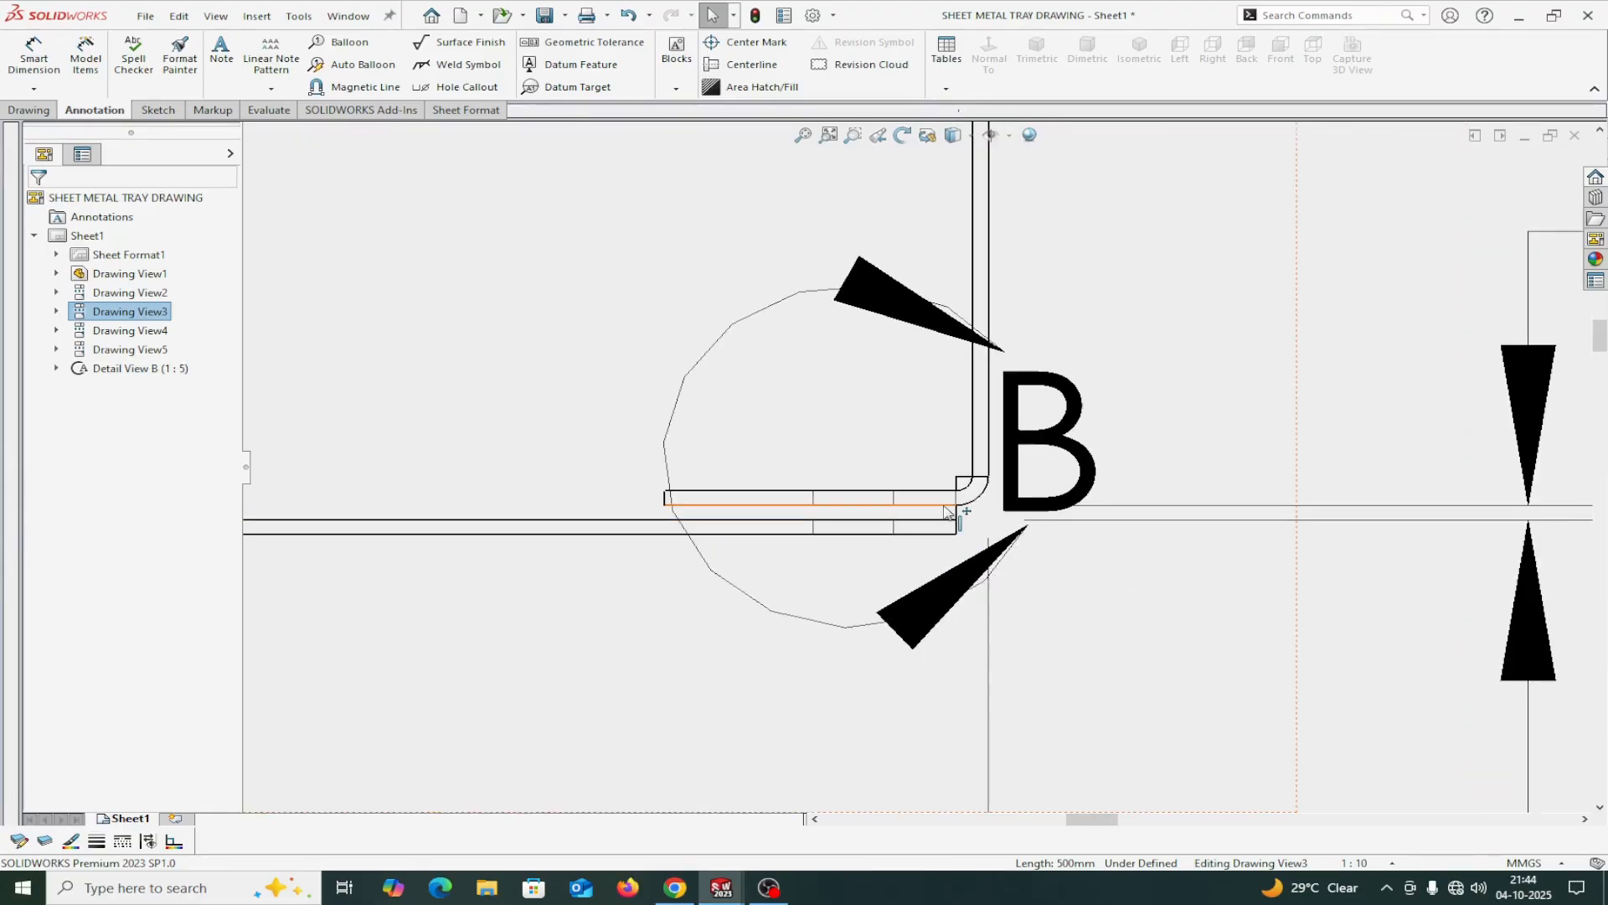
{"action": "scroll", "coordinate": [946, 512], "scroll_direction": "down", "scroll_amount": 3}
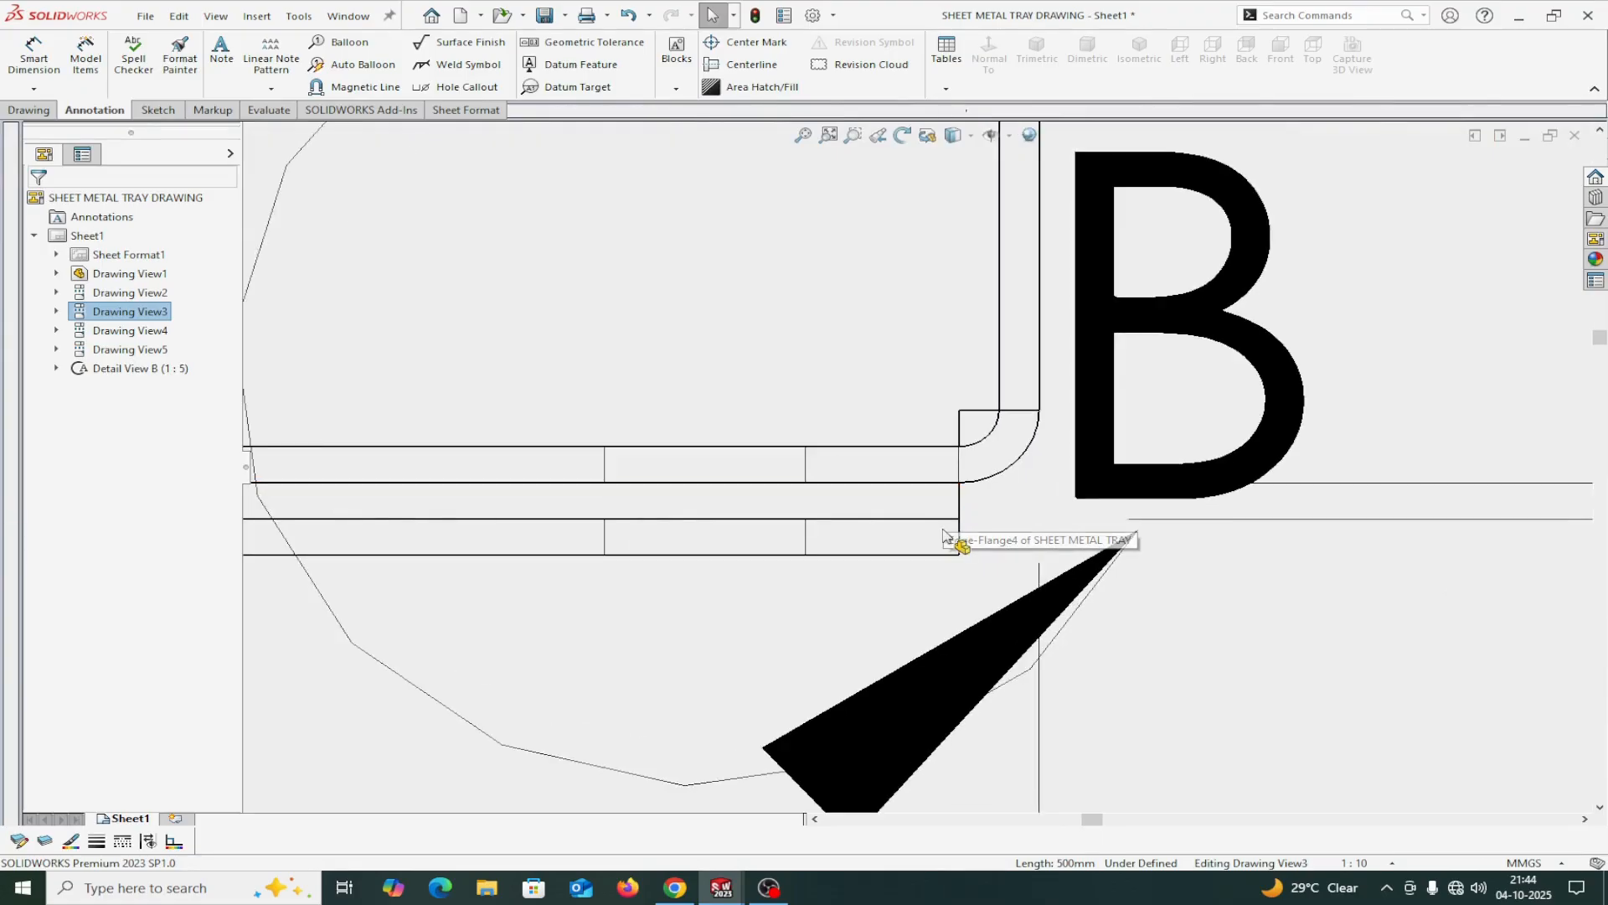
{"action": "scroll", "coordinate": [921, 576], "scroll_direction": "up", "scroll_amount": 6}
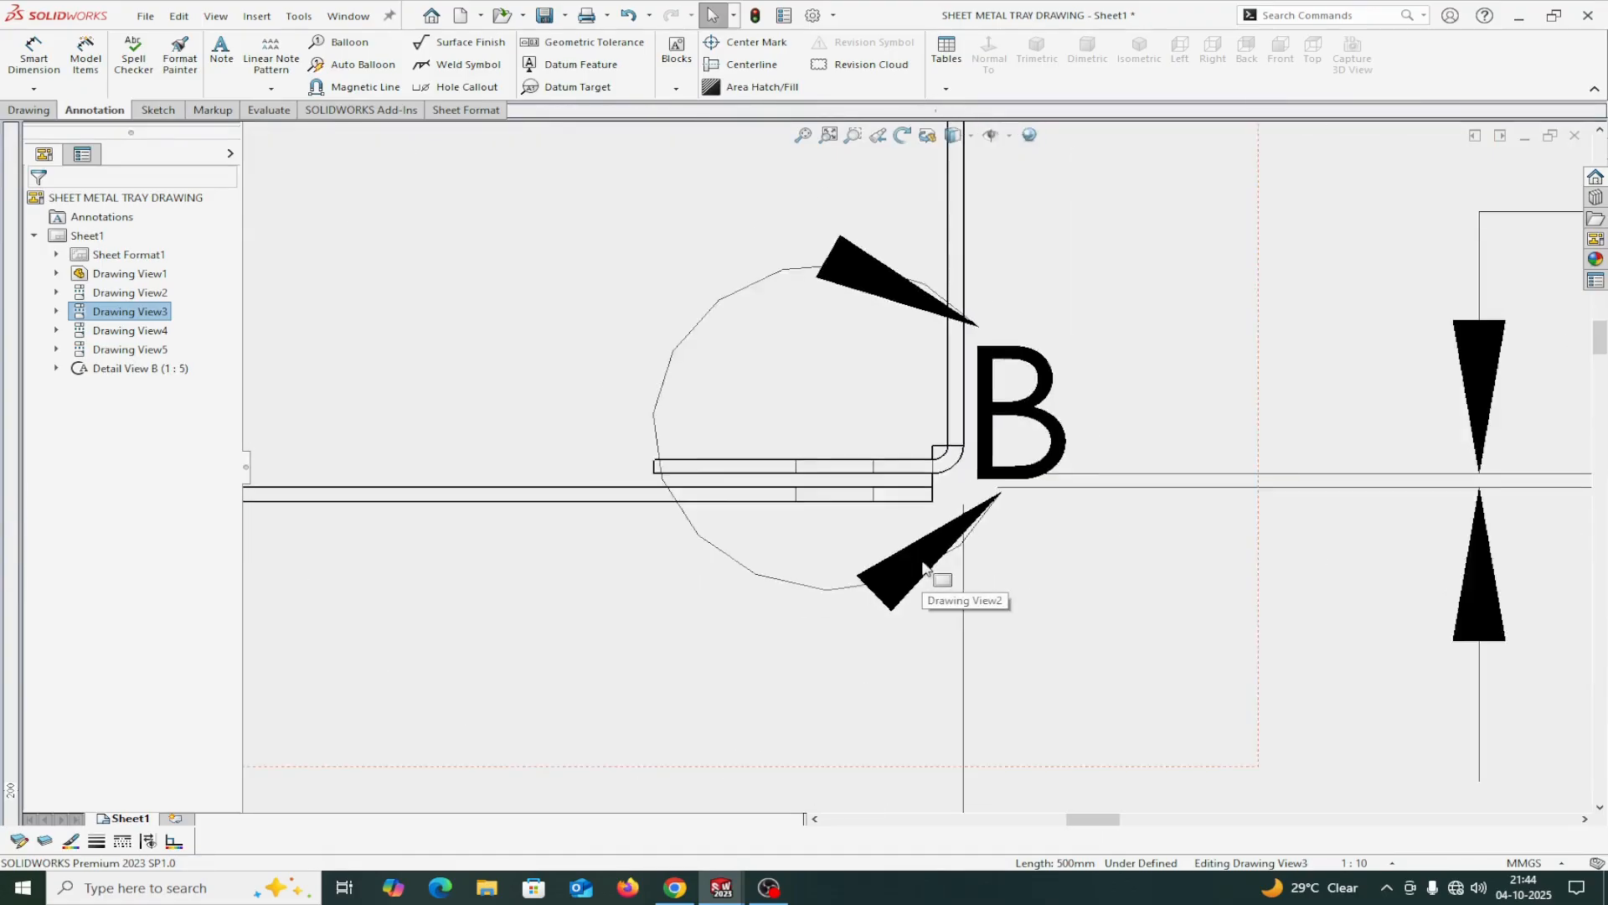
{"action": "scroll", "coordinate": [737, 314], "scroll_direction": "down", "scroll_amount": 1}
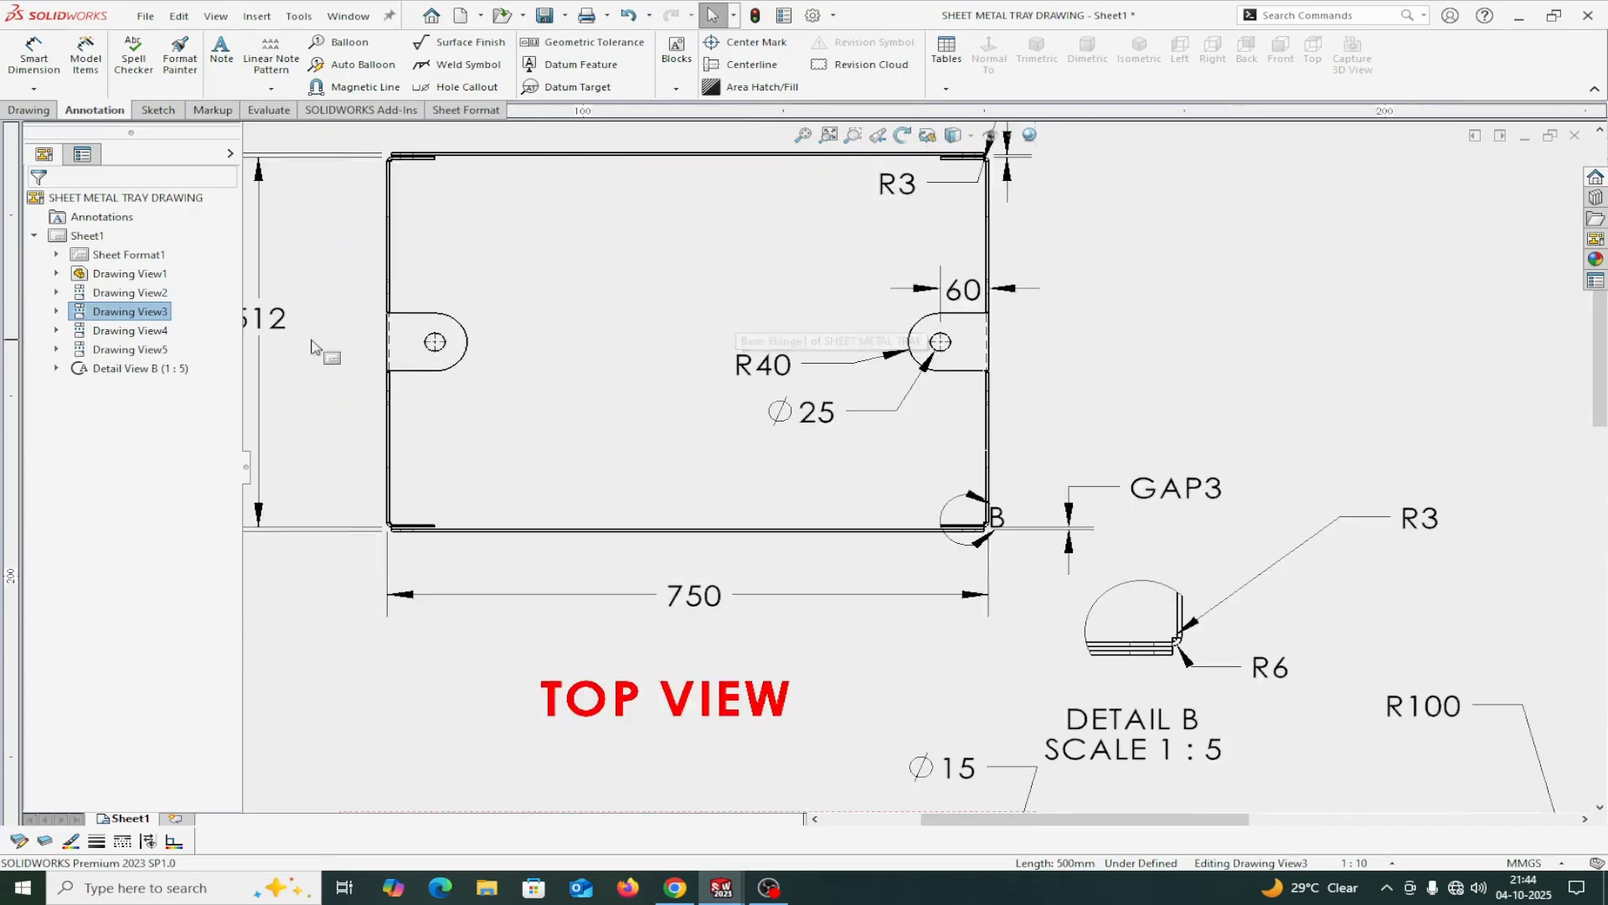
{"action": "scroll", "coordinate": [335, 352], "scroll_direction": "up", "scroll_amount": 3}
{"action": "scroll", "coordinate": [569, 473], "scroll_direction": "down", "scroll_amount": 4}
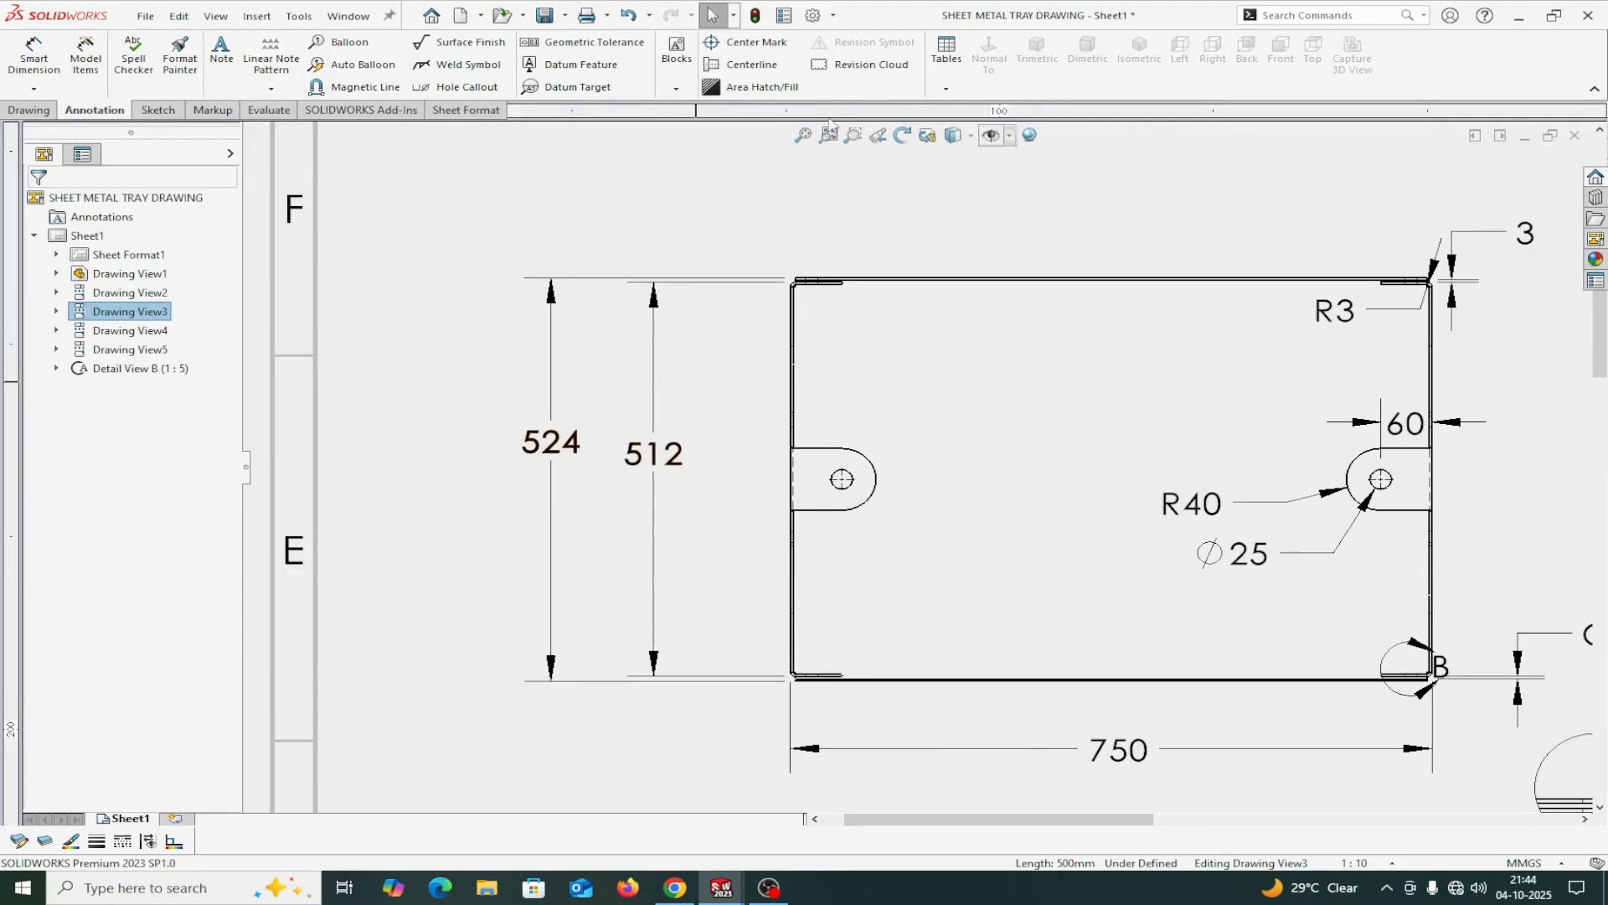
Return to the Part2 model and start an Edge Flange on both long edges of the base between the side flanges.
{"action": "left_click", "coordinate": [356, 19]}
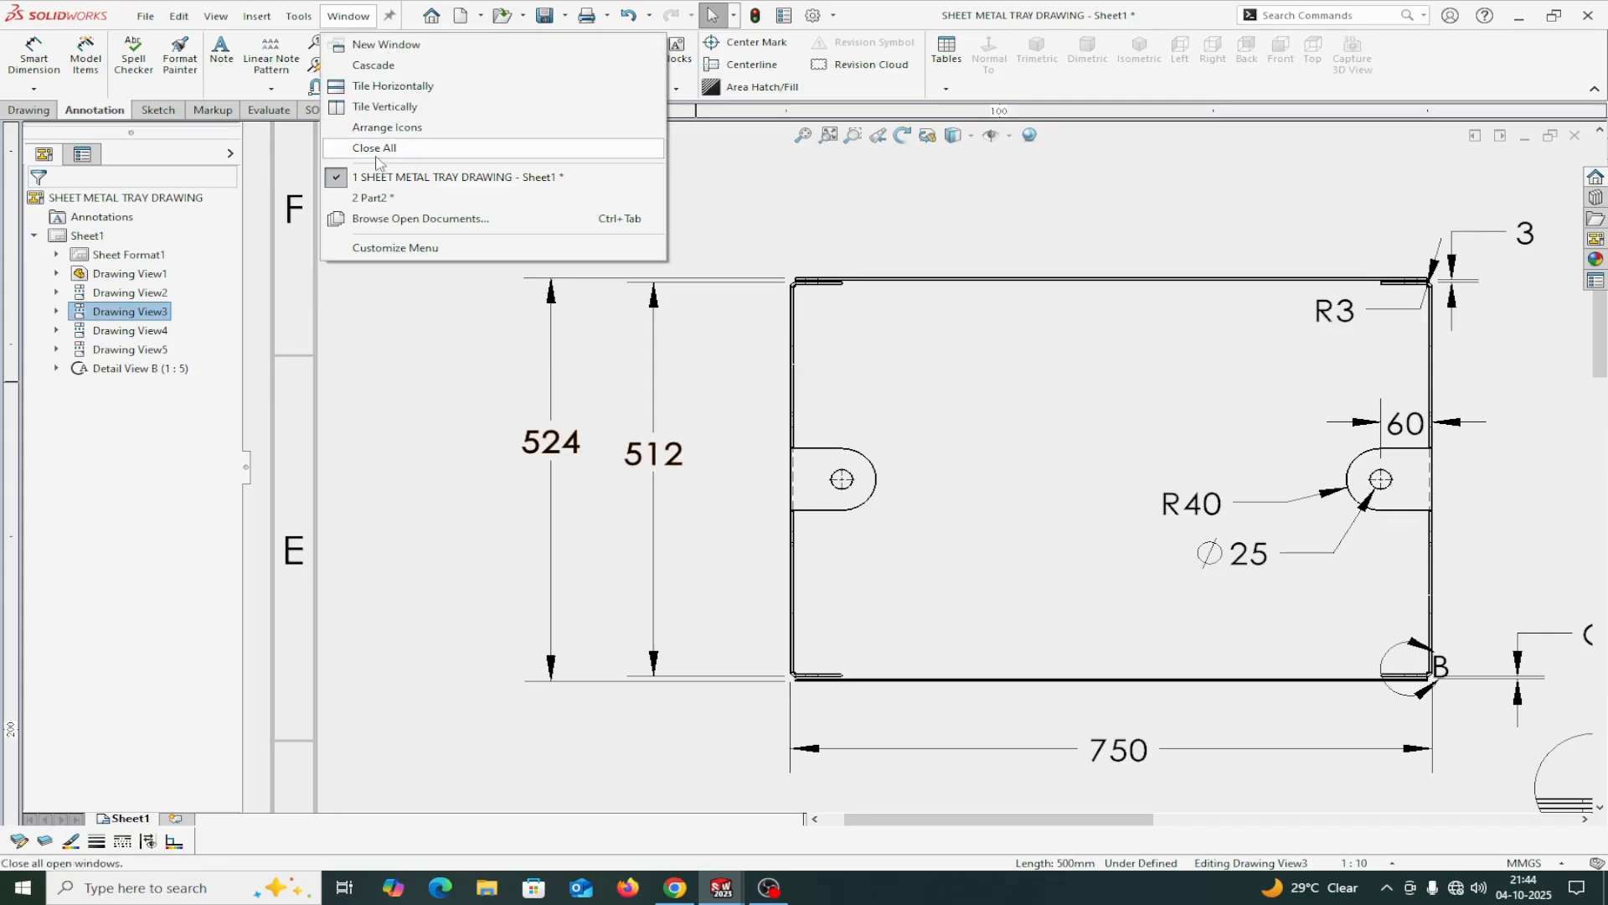
{"action": "left_click", "coordinate": [373, 198]}
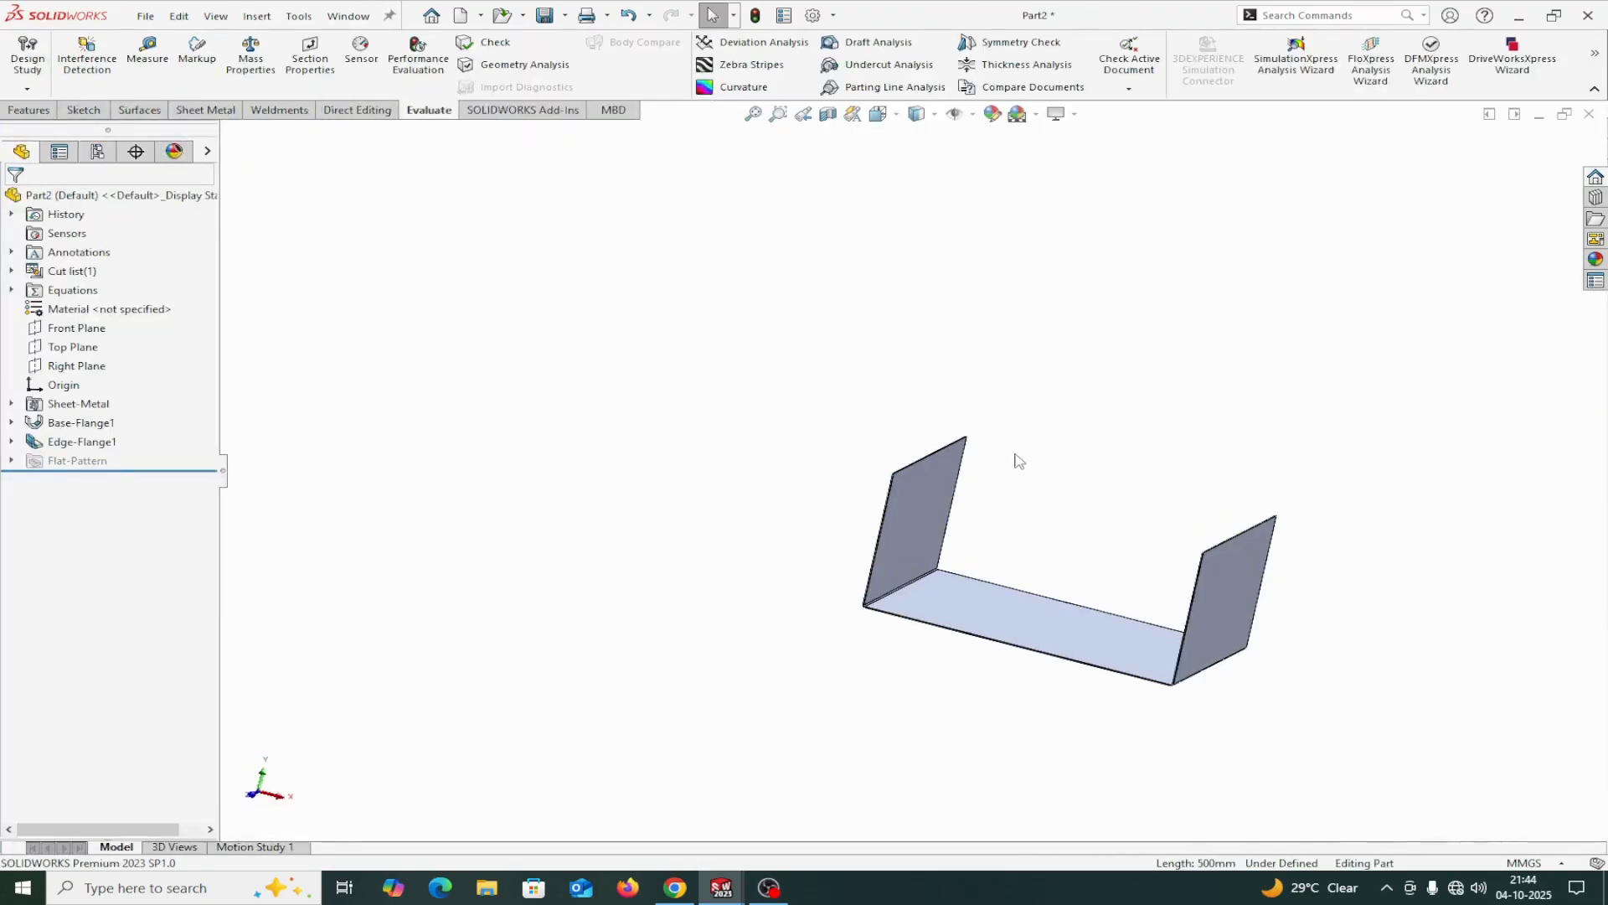
{"action": "scroll", "coordinate": [1019, 461], "scroll_direction": "down", "scroll_amount": 3}
{"action": "scroll", "coordinate": [1028, 476], "scroll_direction": "up", "scroll_amount": 3}
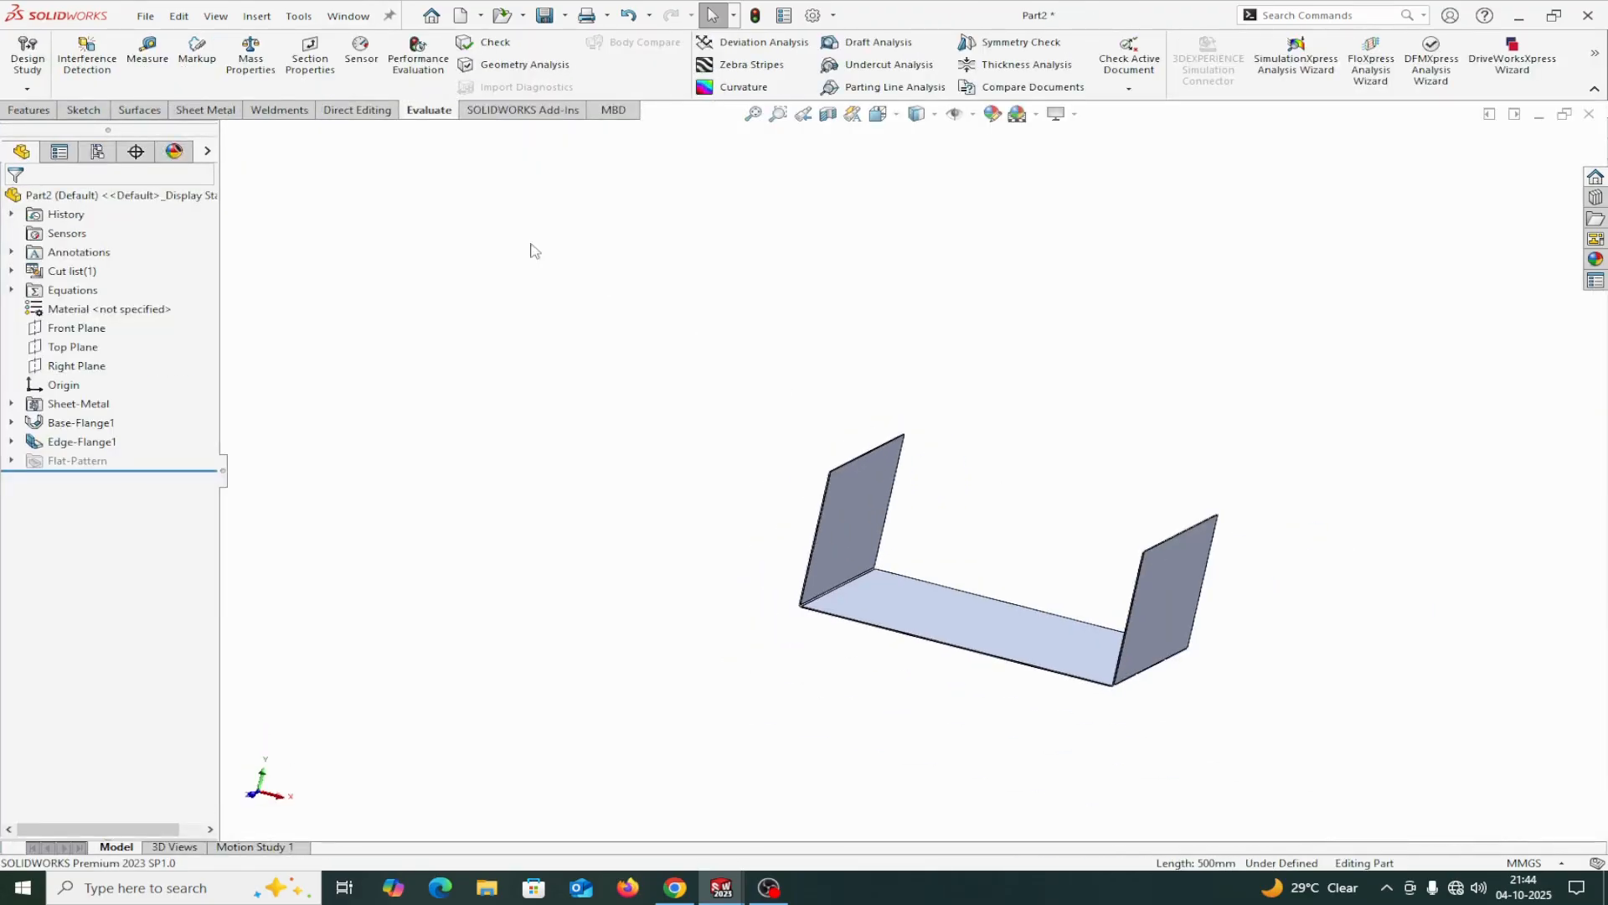
{"action": "left_click", "coordinate": [192, 110]}
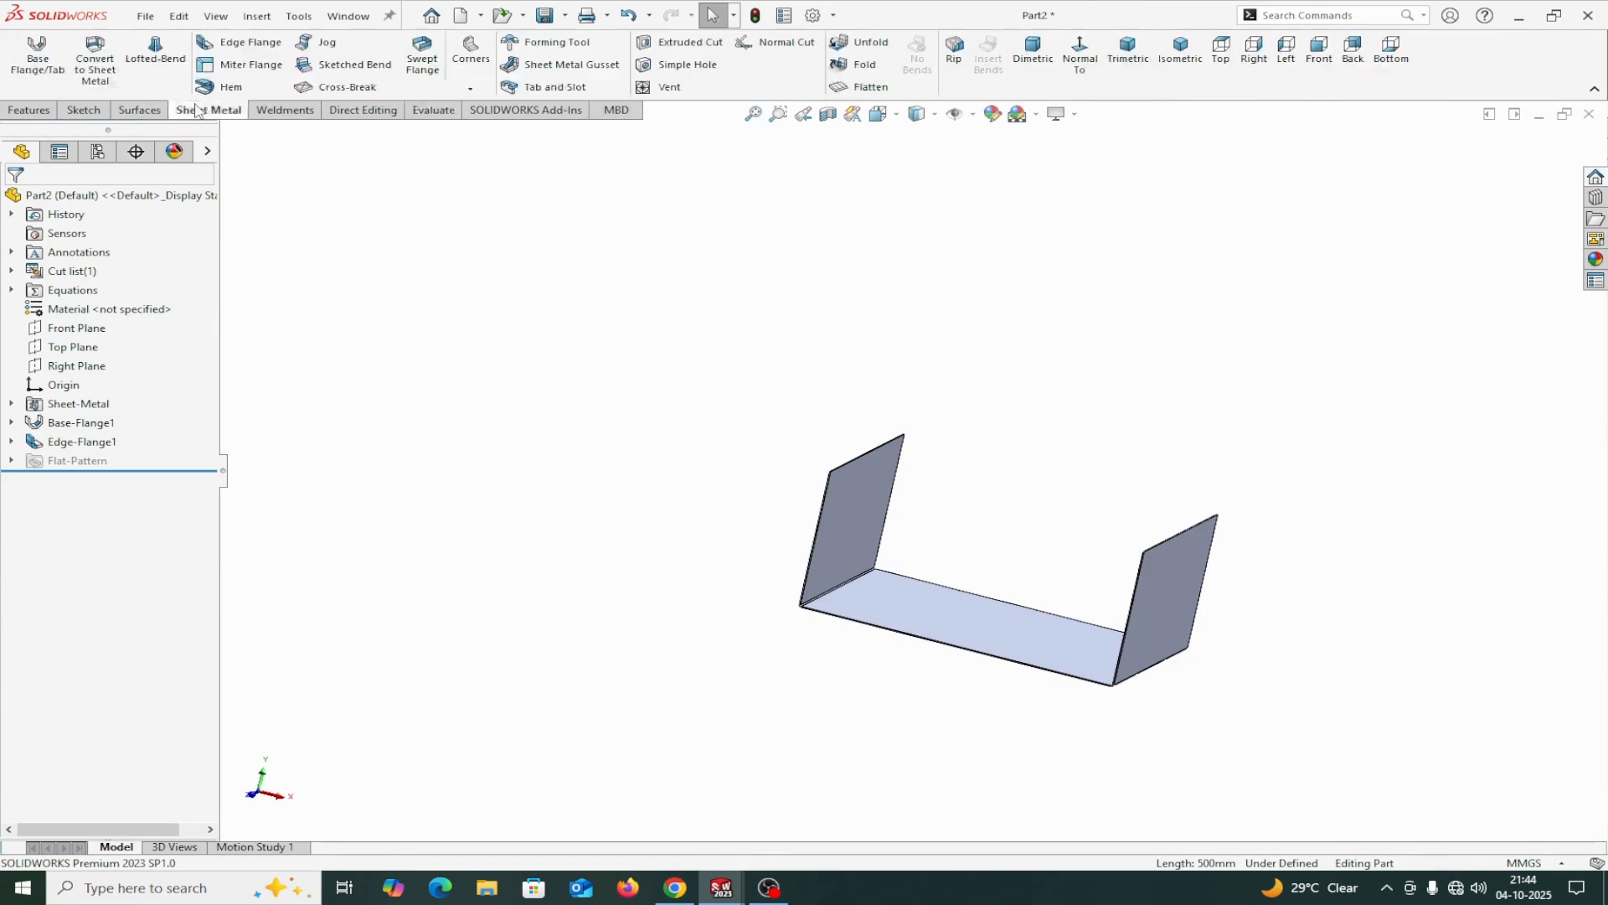
{"action": "left_click", "coordinate": [242, 43]}
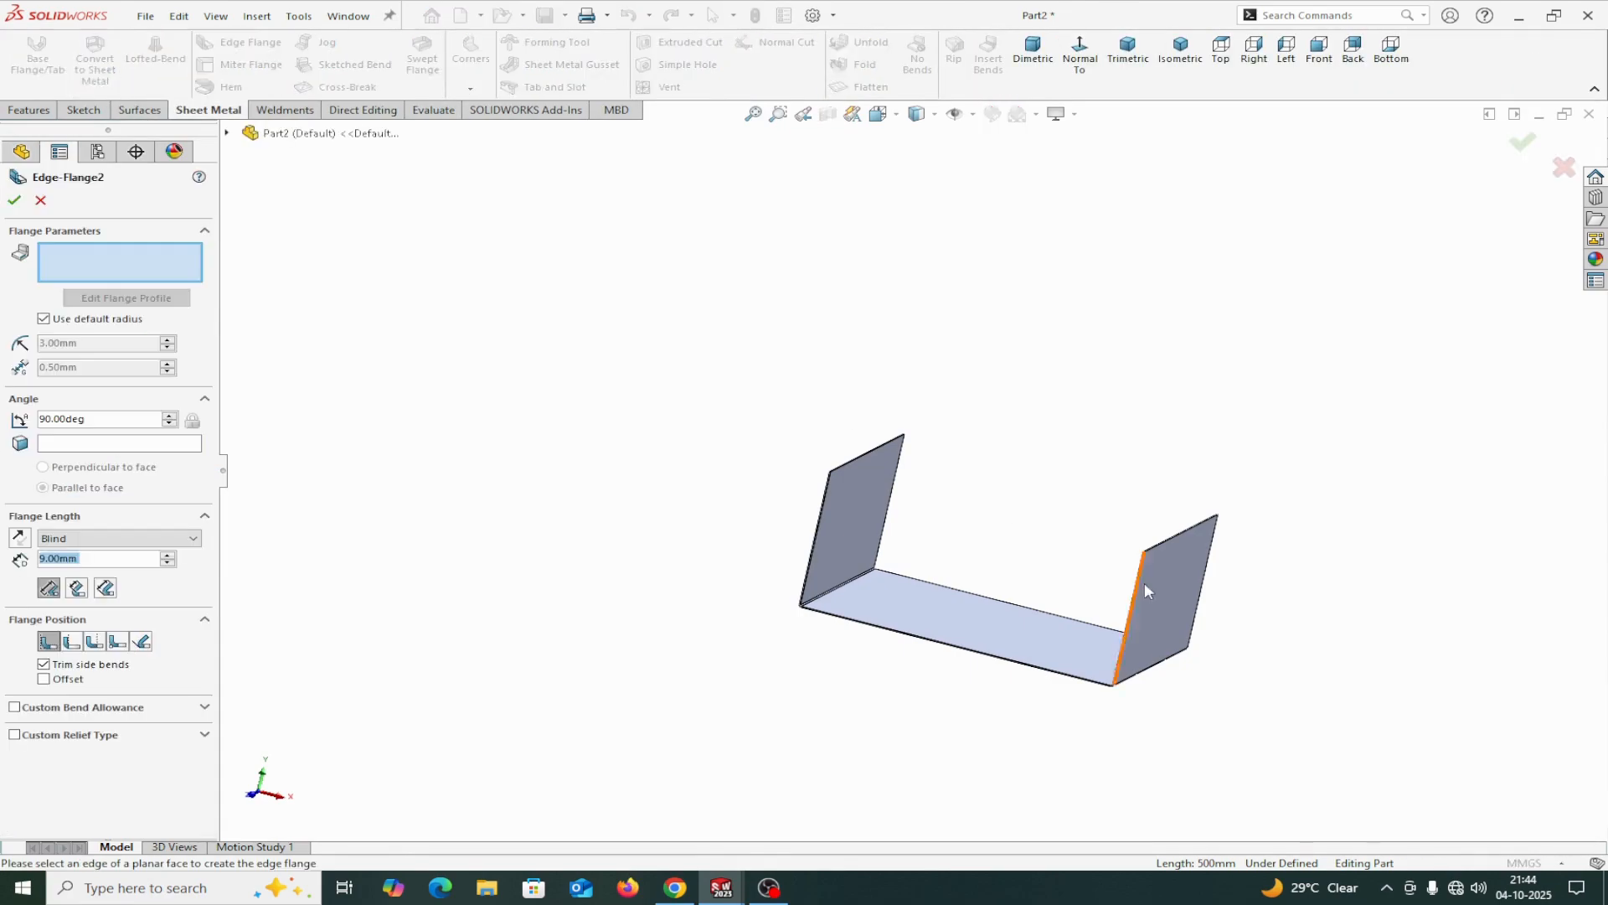
{"action": "scroll", "coordinate": [819, 614], "scroll_direction": "down", "scroll_amount": 5}
{"action": "left_click", "coordinate": [726, 656]}
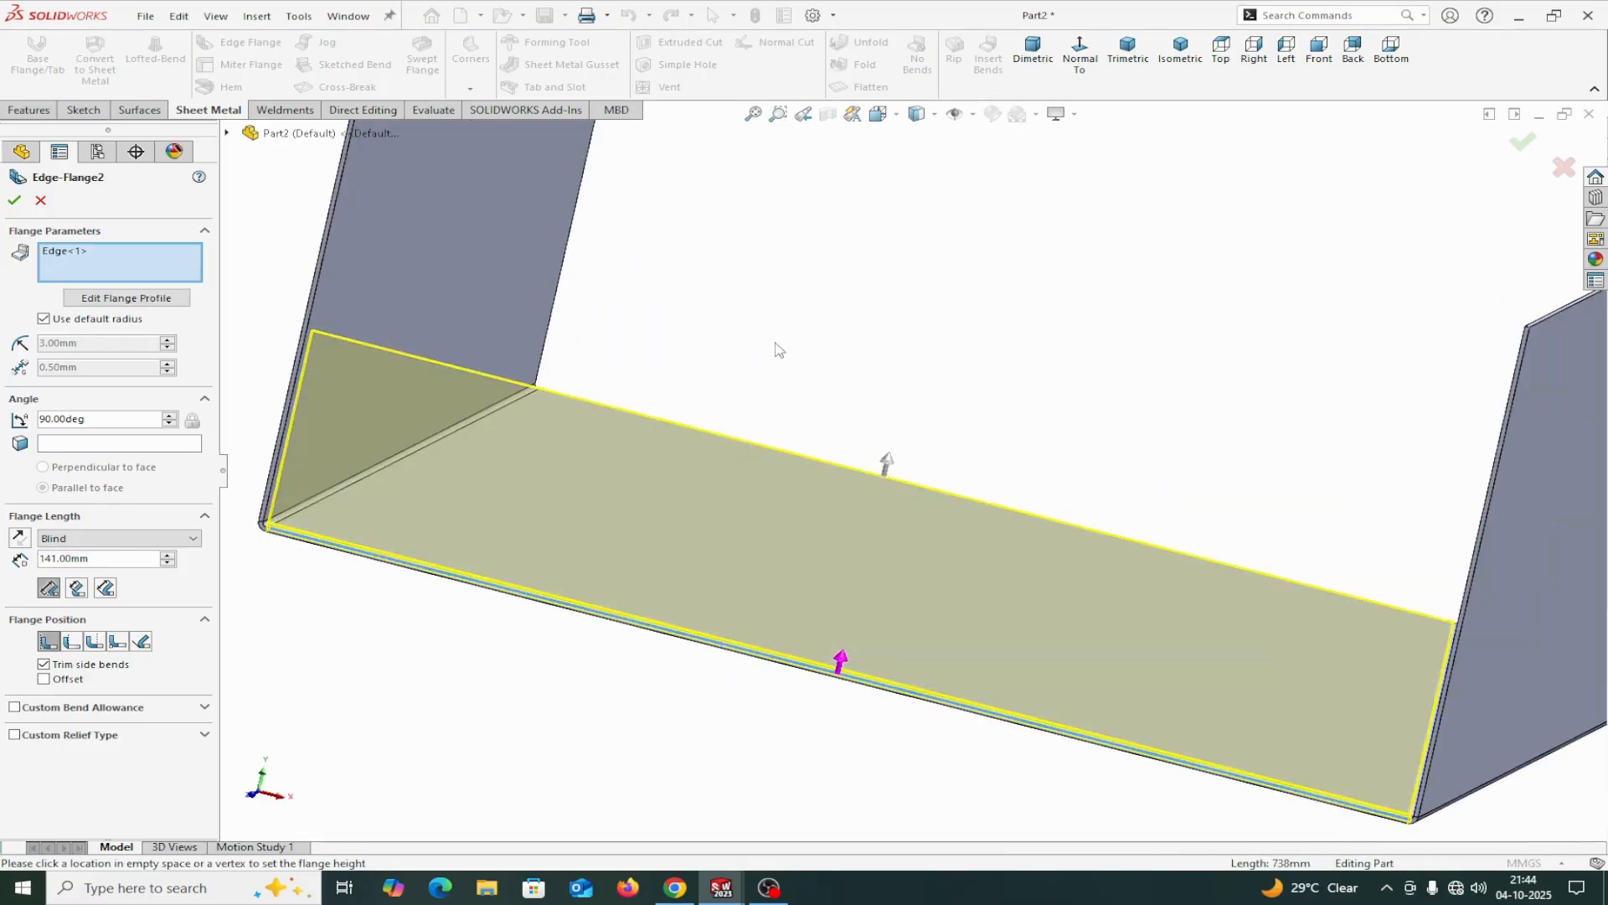
{"action": "scroll", "coordinate": [769, 381], "scroll_direction": "down", "scroll_amount": 5}
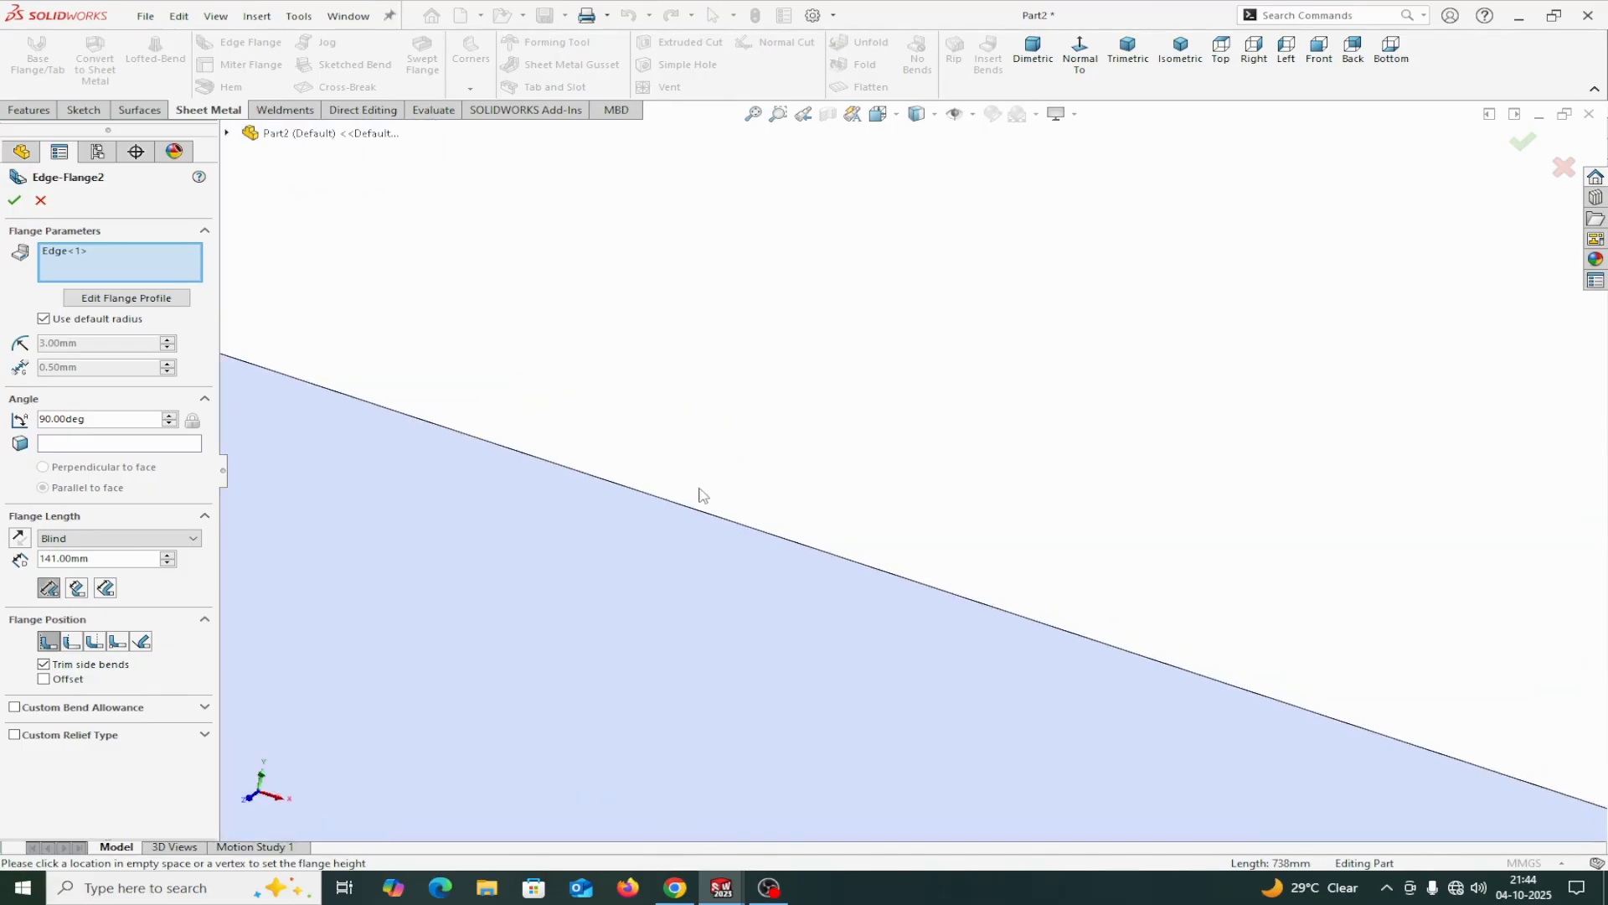
{"action": "left_click", "coordinate": [706, 514]}
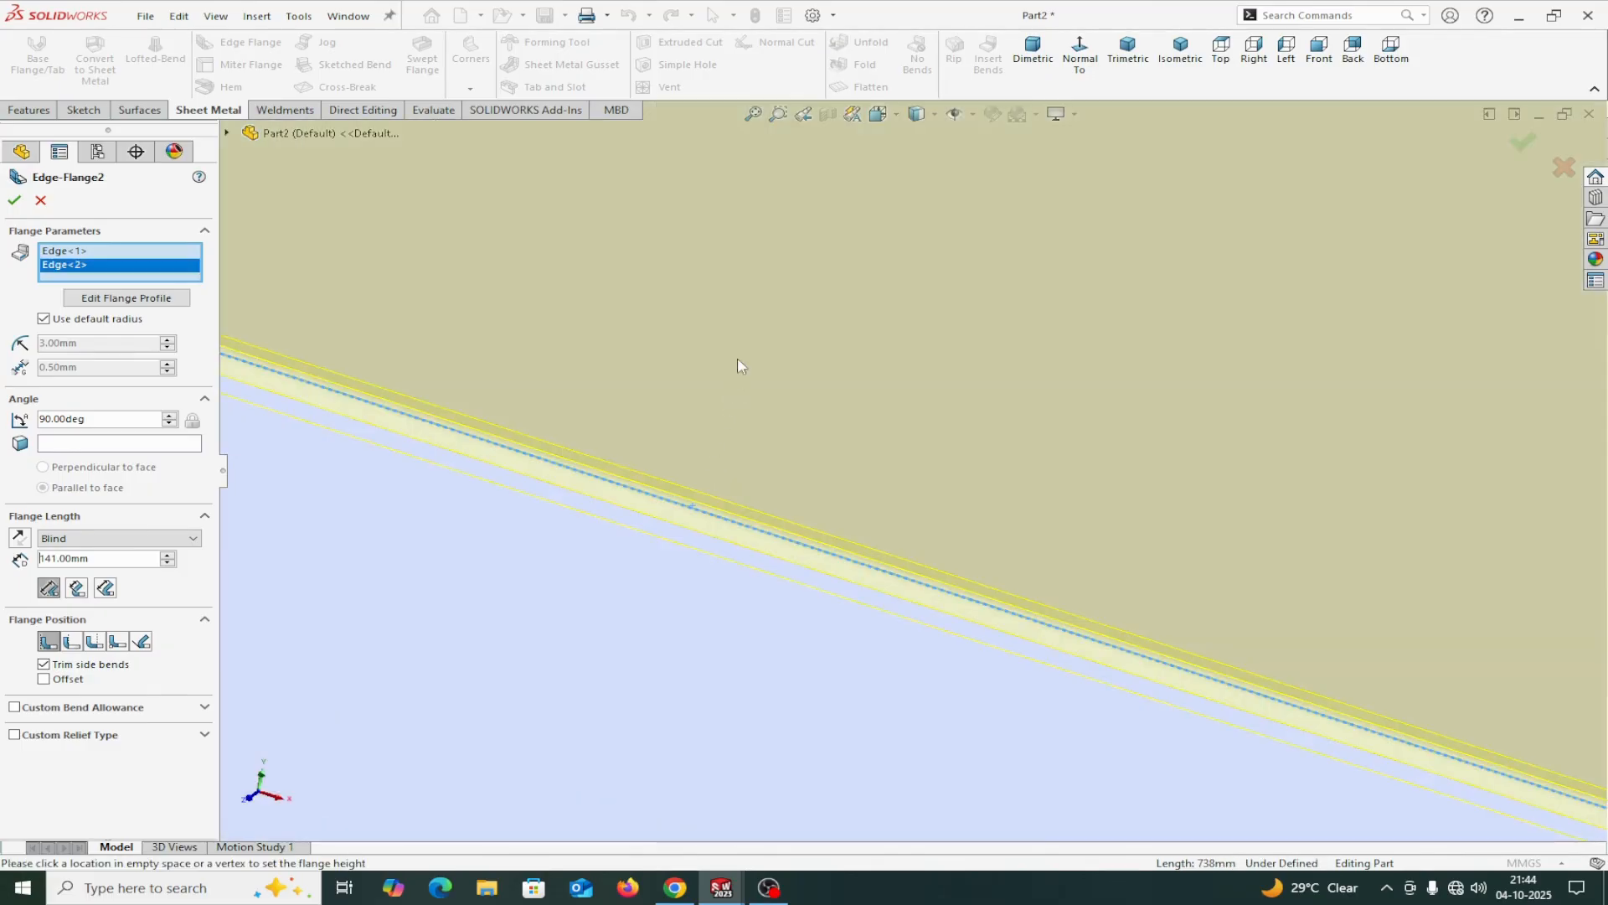
{"action": "scroll", "coordinate": [731, 377], "scroll_direction": "up", "scroll_amount": 5}
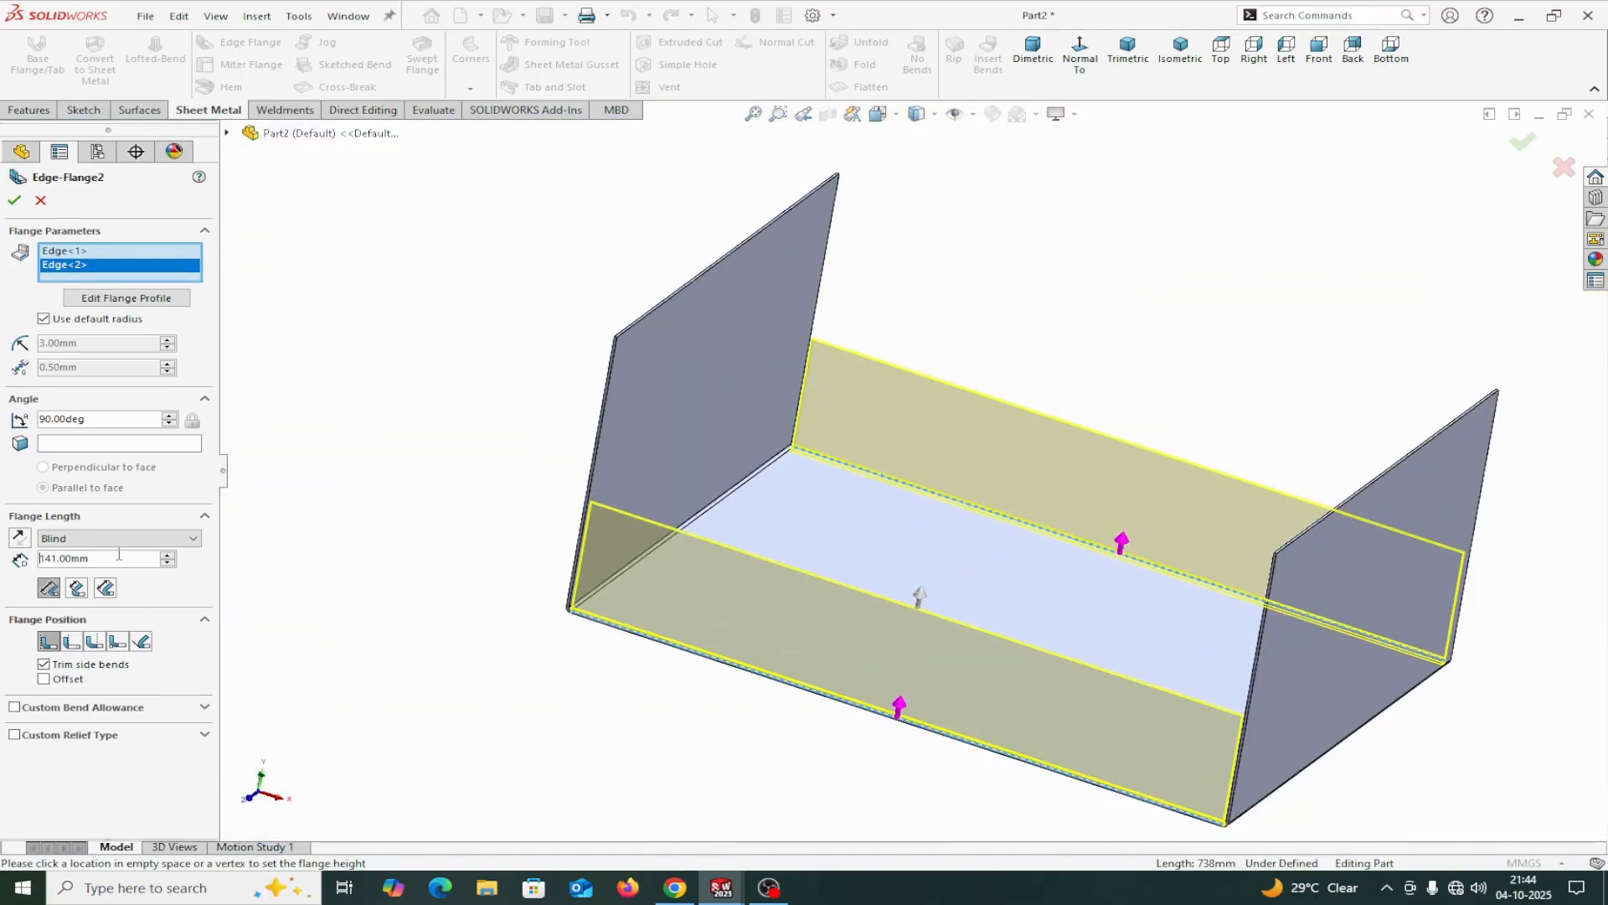
Set the length of the two new edge flanges to 170 mm and their flange position to Bend Outside.
{"action": "left_click", "coordinate": [94, 559]}
{"action": "type", "text": "170"}
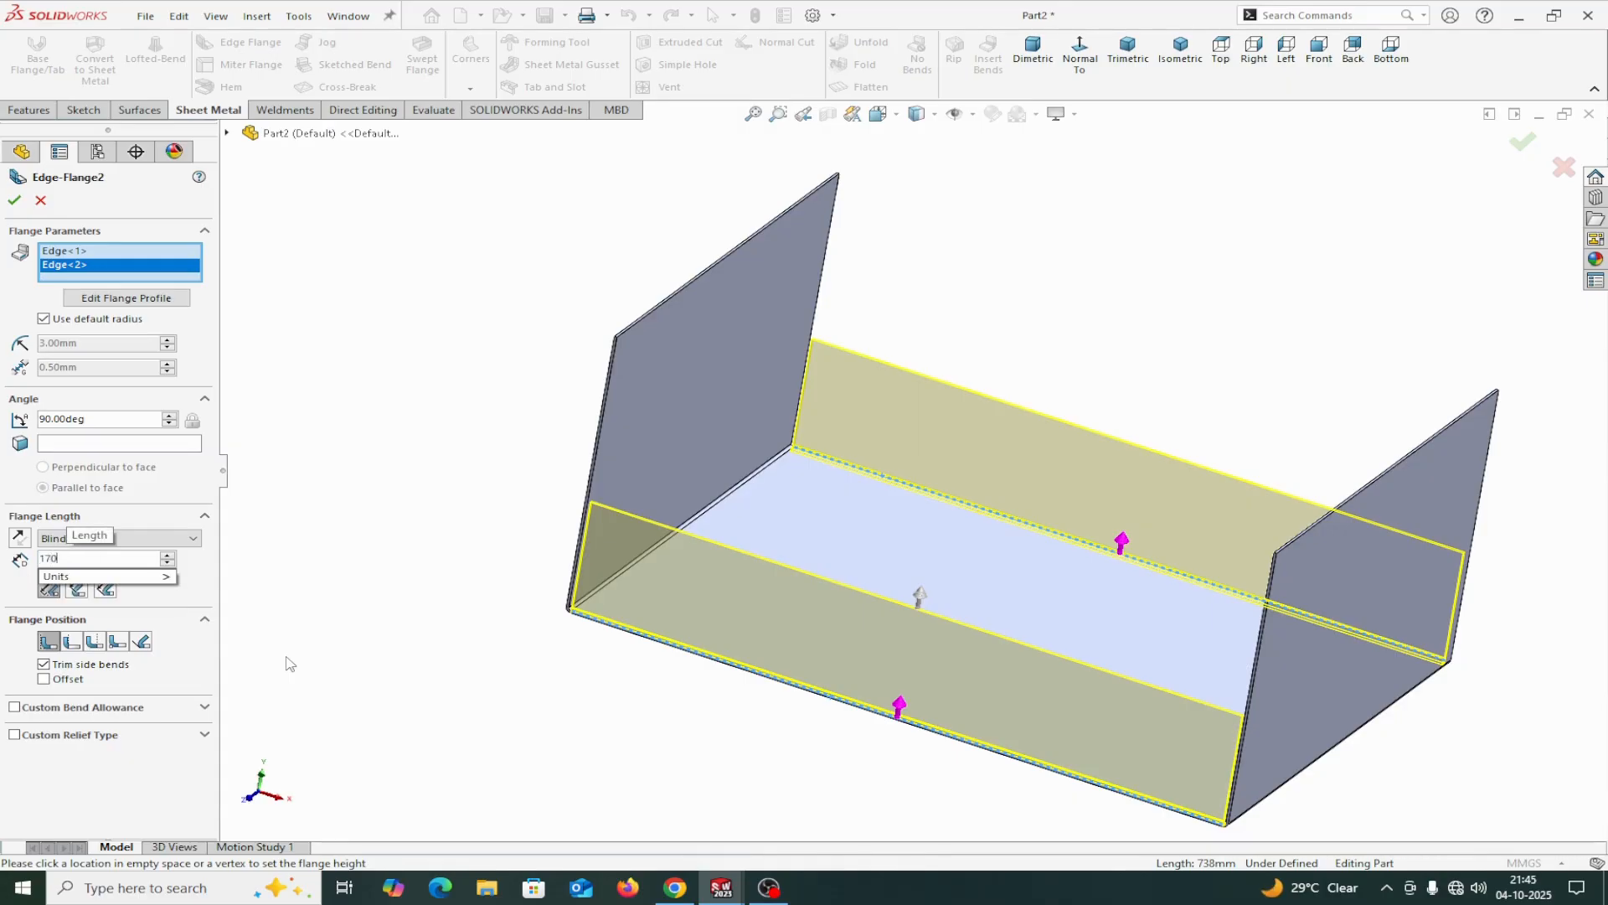
{"action": "key", "text": "Return"}
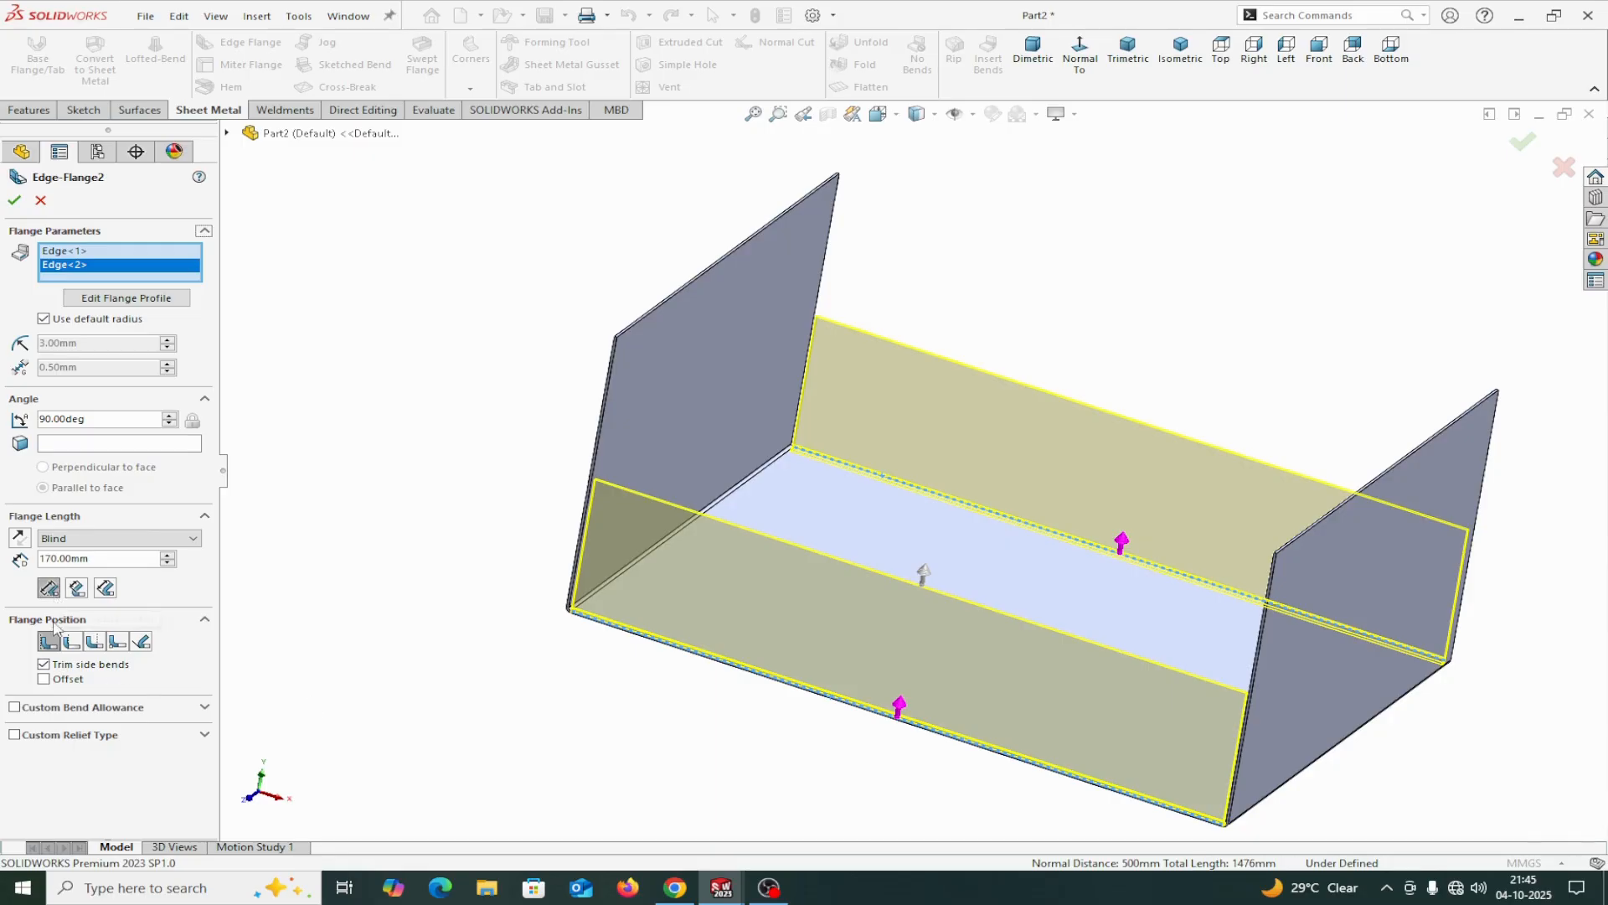
{"action": "left_click", "coordinate": [93, 644]}
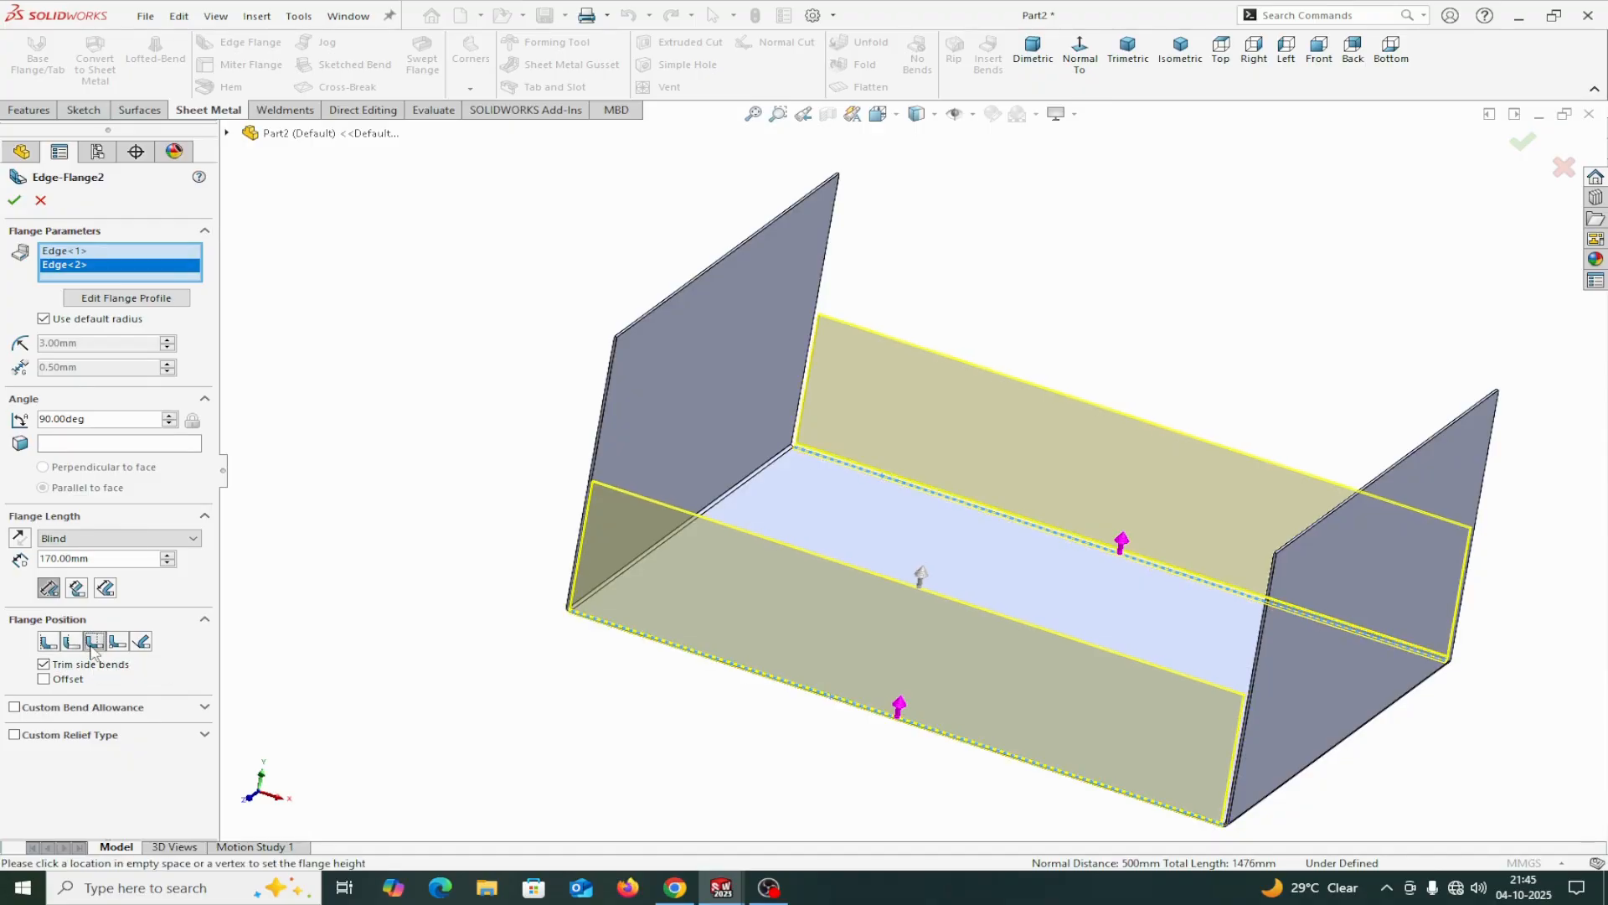
Offset the two long-side edge flanges by 6 mm and create them.
{"action": "middle_click_drag", "start_coordinate": [868, 724], "coordinate": [762, 715]}
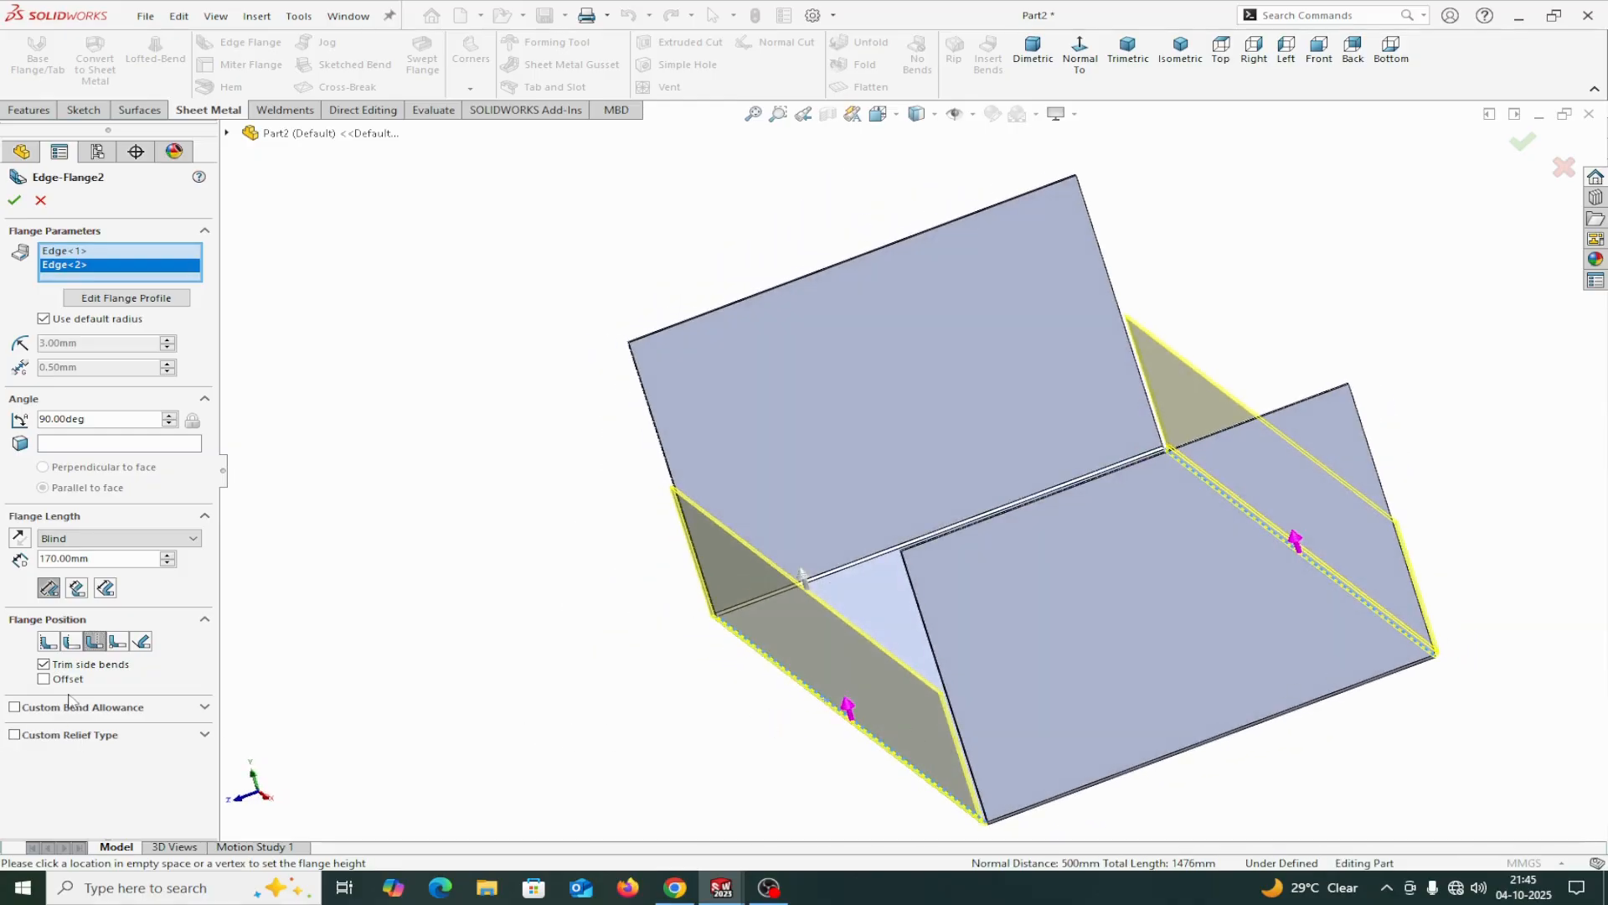
{"action": "left_click", "coordinate": [43, 680]}
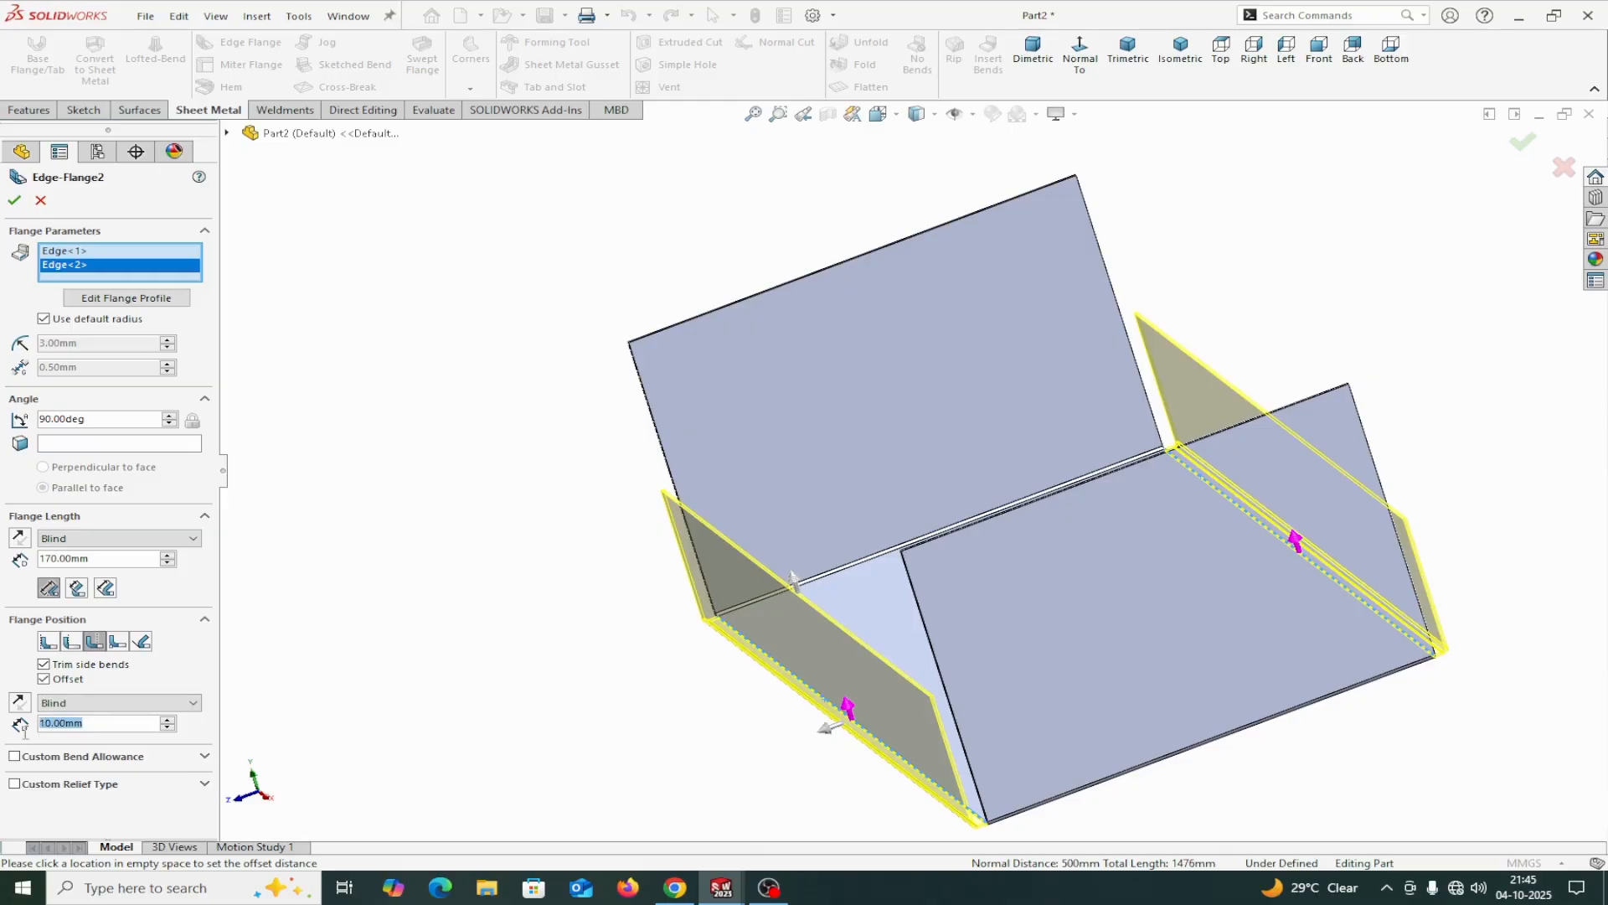
{"action": "type", "text": "6"}
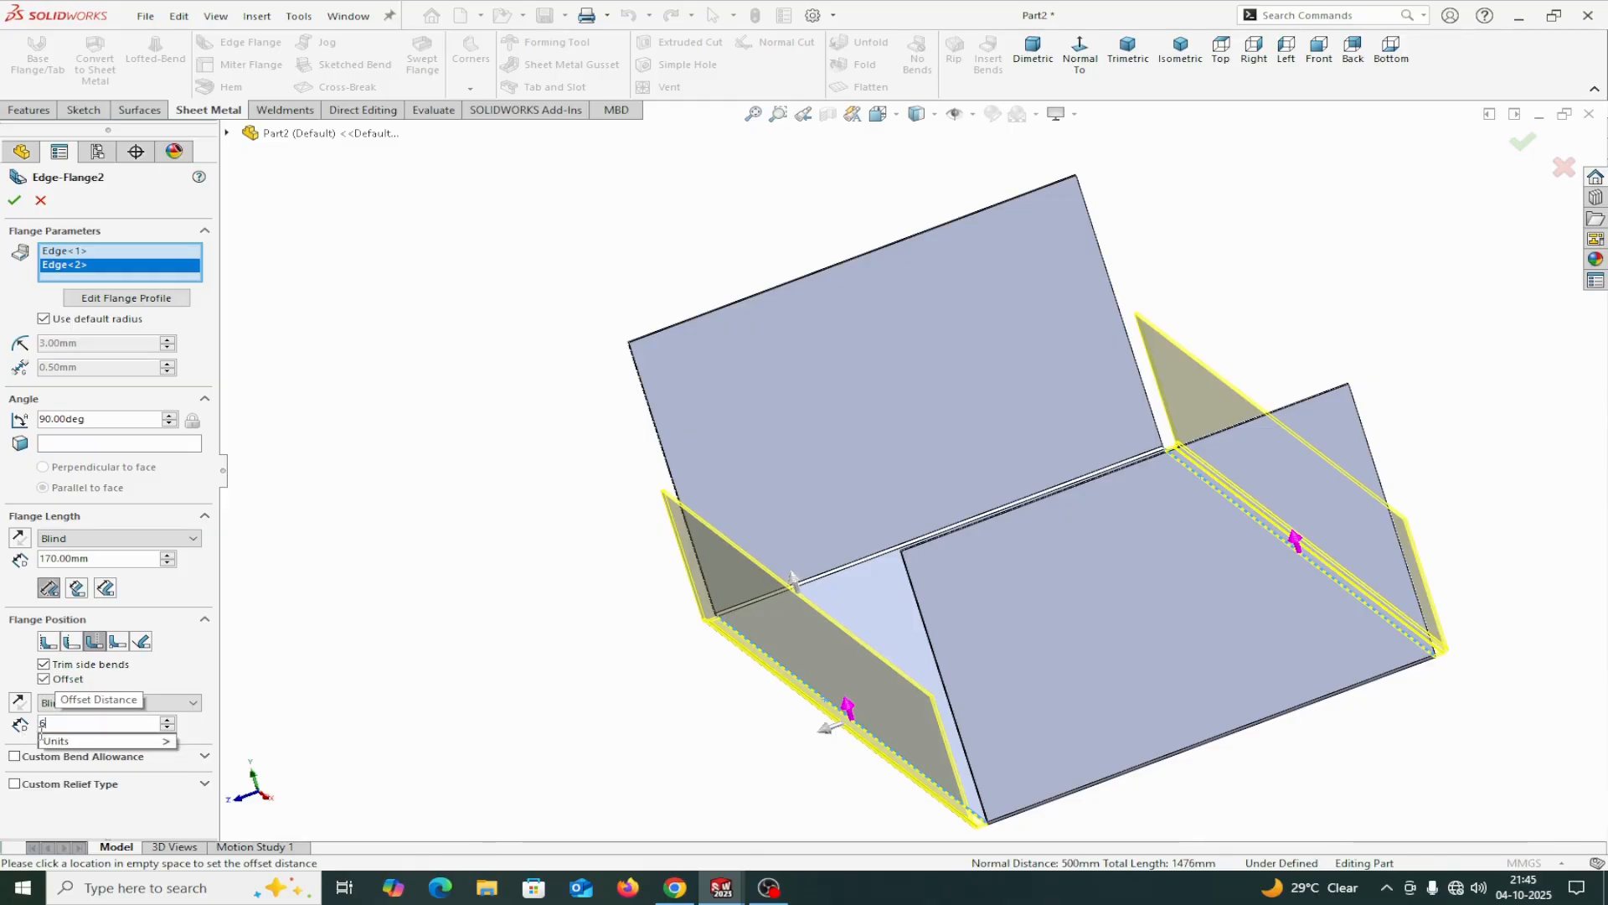
{"action": "key", "text": "Return"}
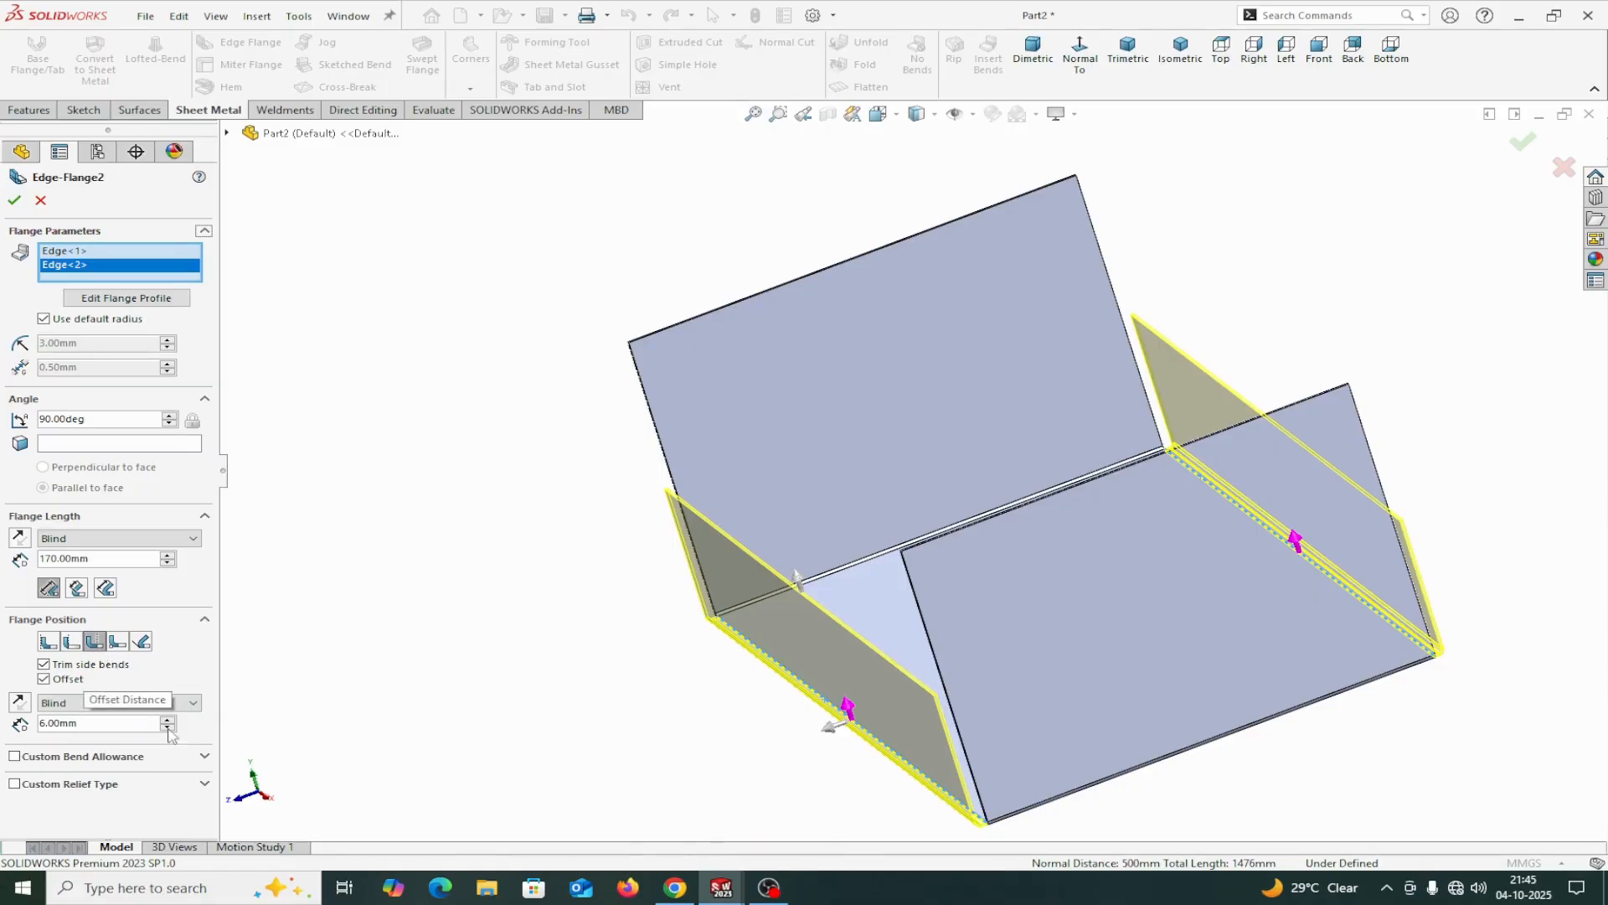
{"action": "scroll", "coordinate": [1017, 825], "scroll_direction": "down", "scroll_amount": 2}
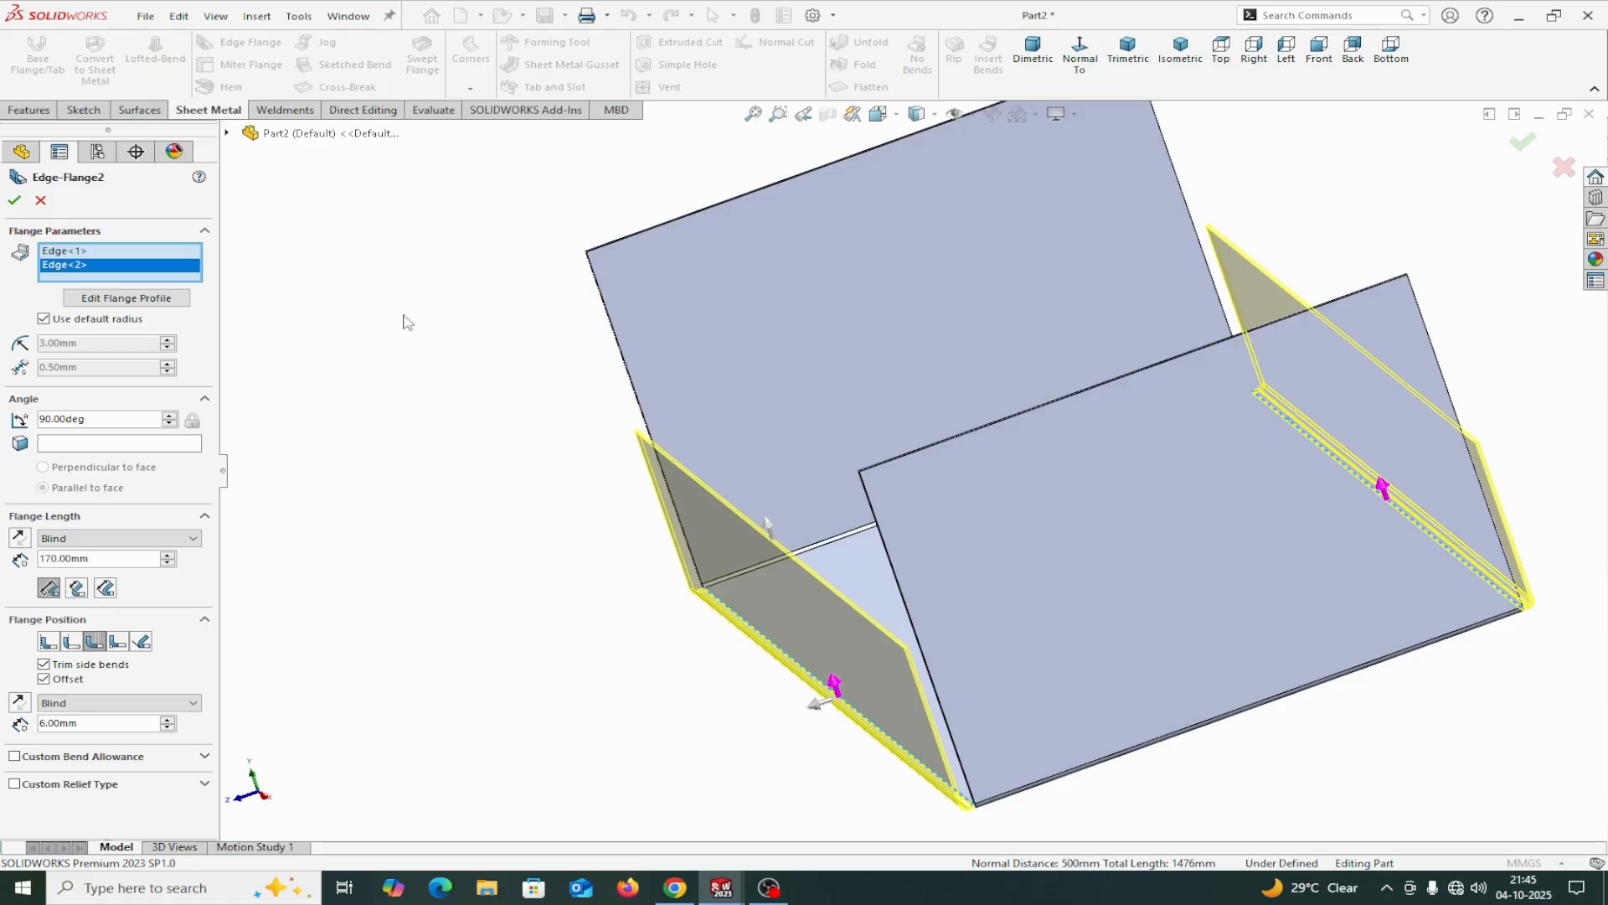
{"action": "left_click", "coordinate": [14, 201]}
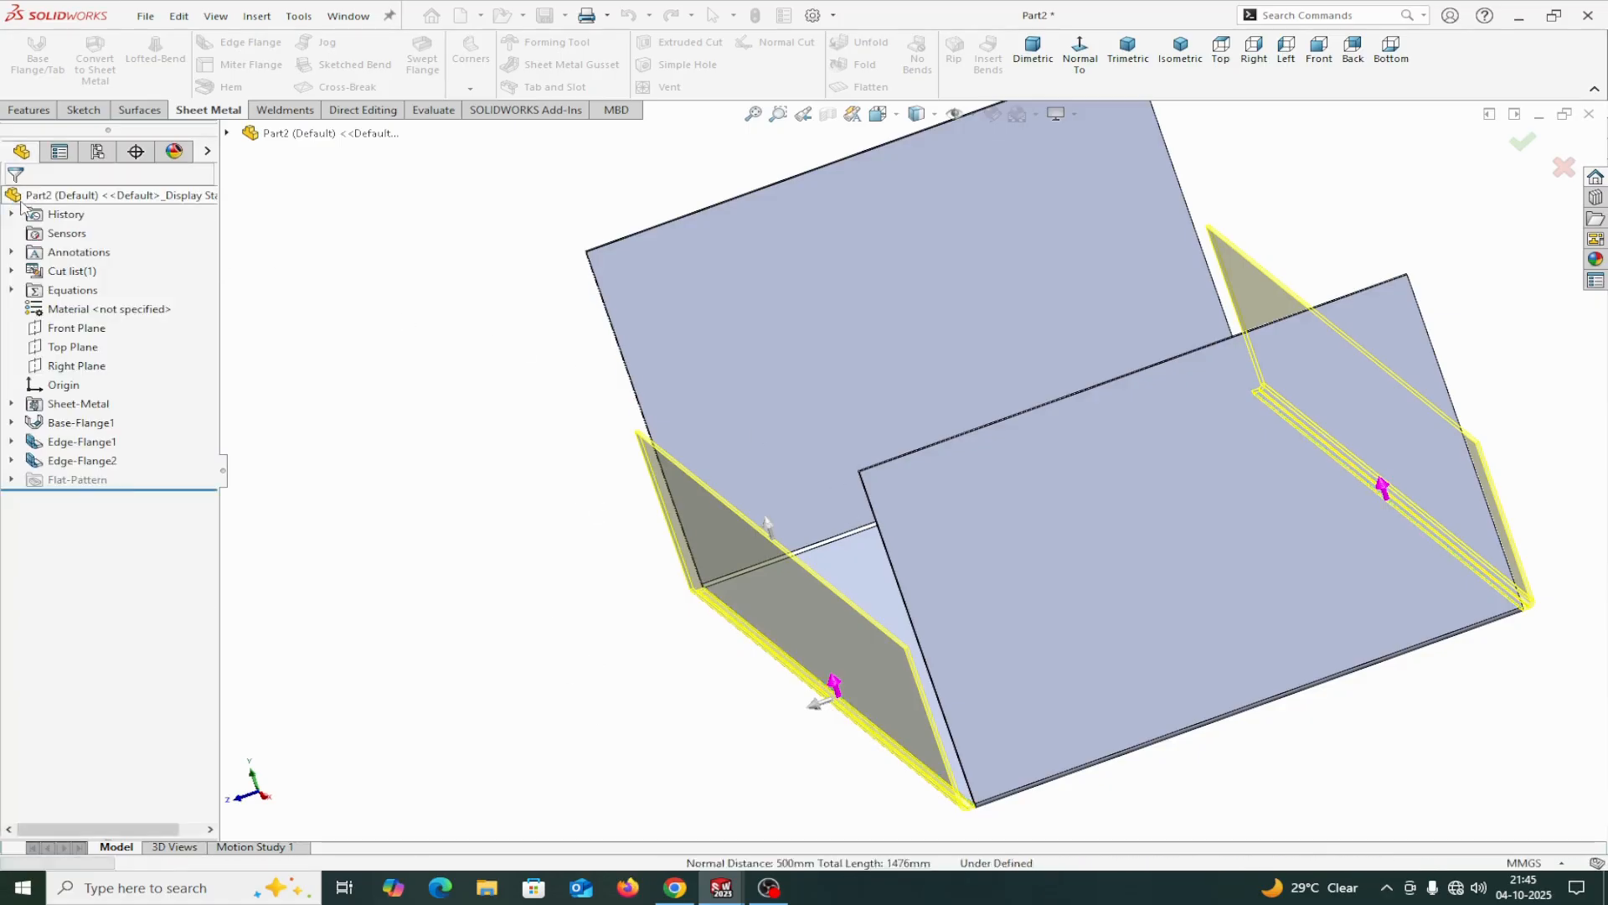
Measure the overall distance between the outer faces of the two long-side flanges.
{"action": "middle_click_drag", "start_coordinate": [452, 531], "coordinate": [406, 509]}
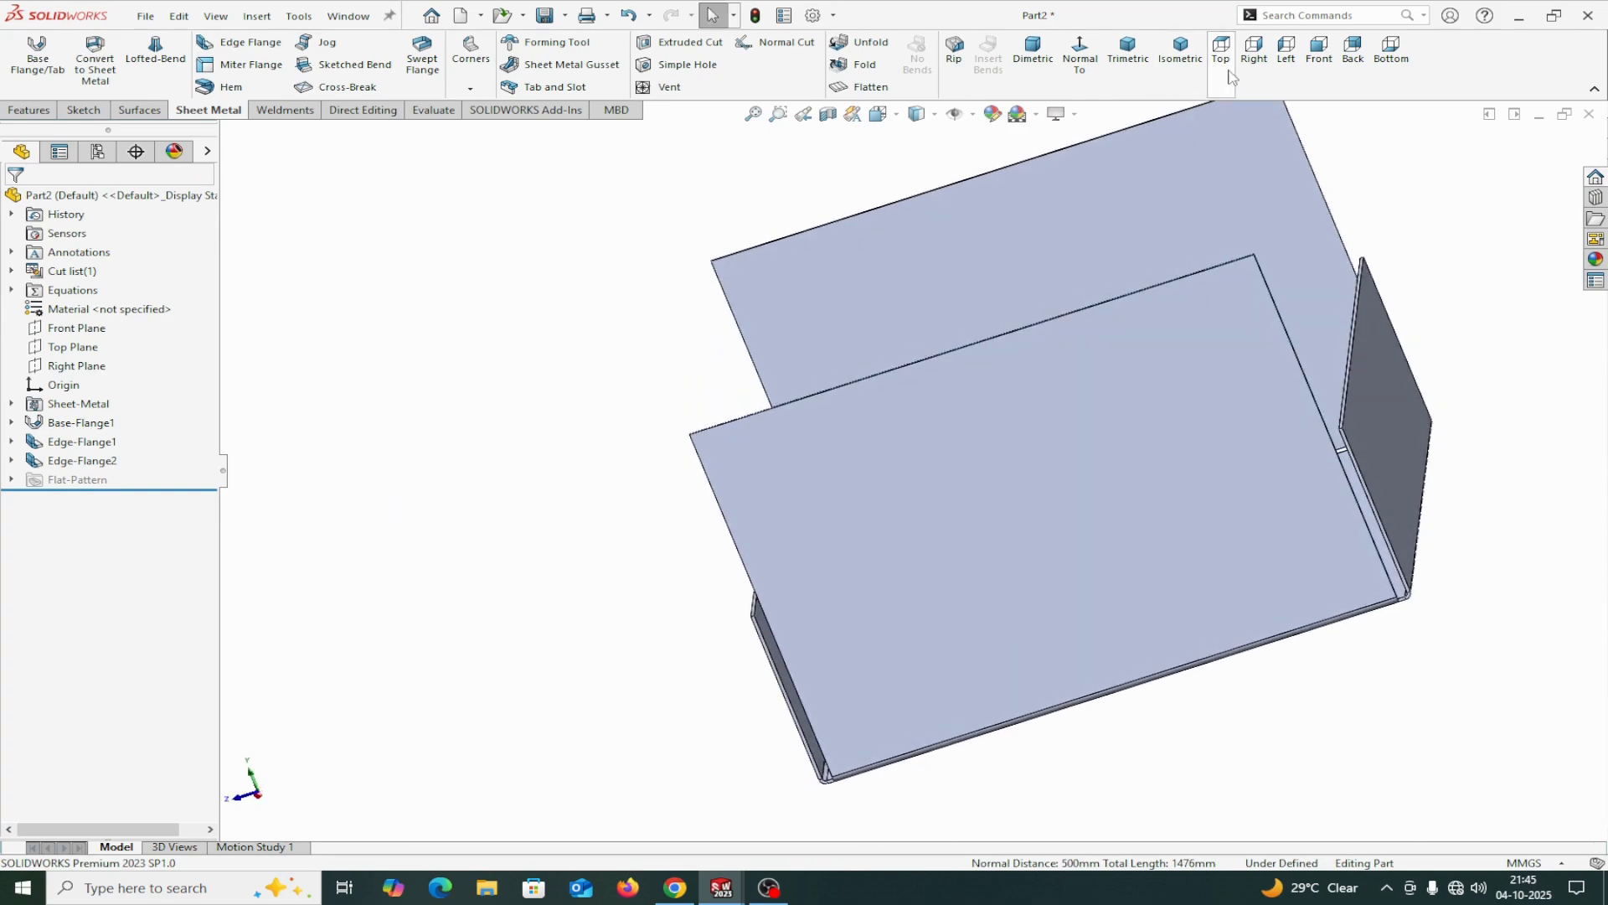
{"action": "left_click", "coordinate": [1254, 52]}
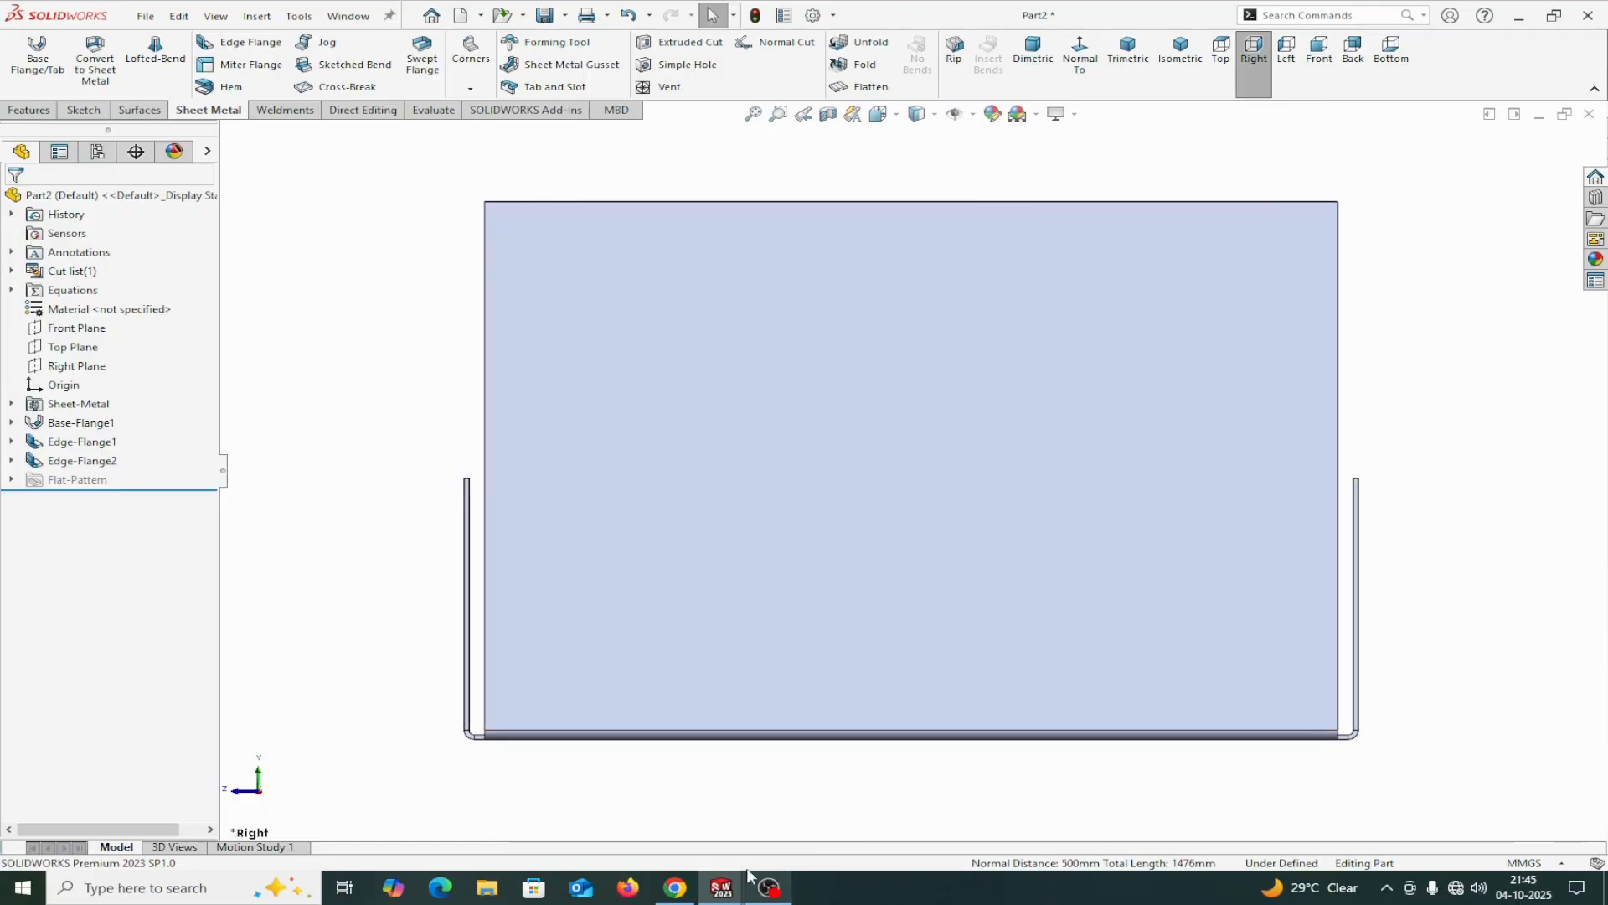
{"action": "left_click", "coordinate": [429, 113]}
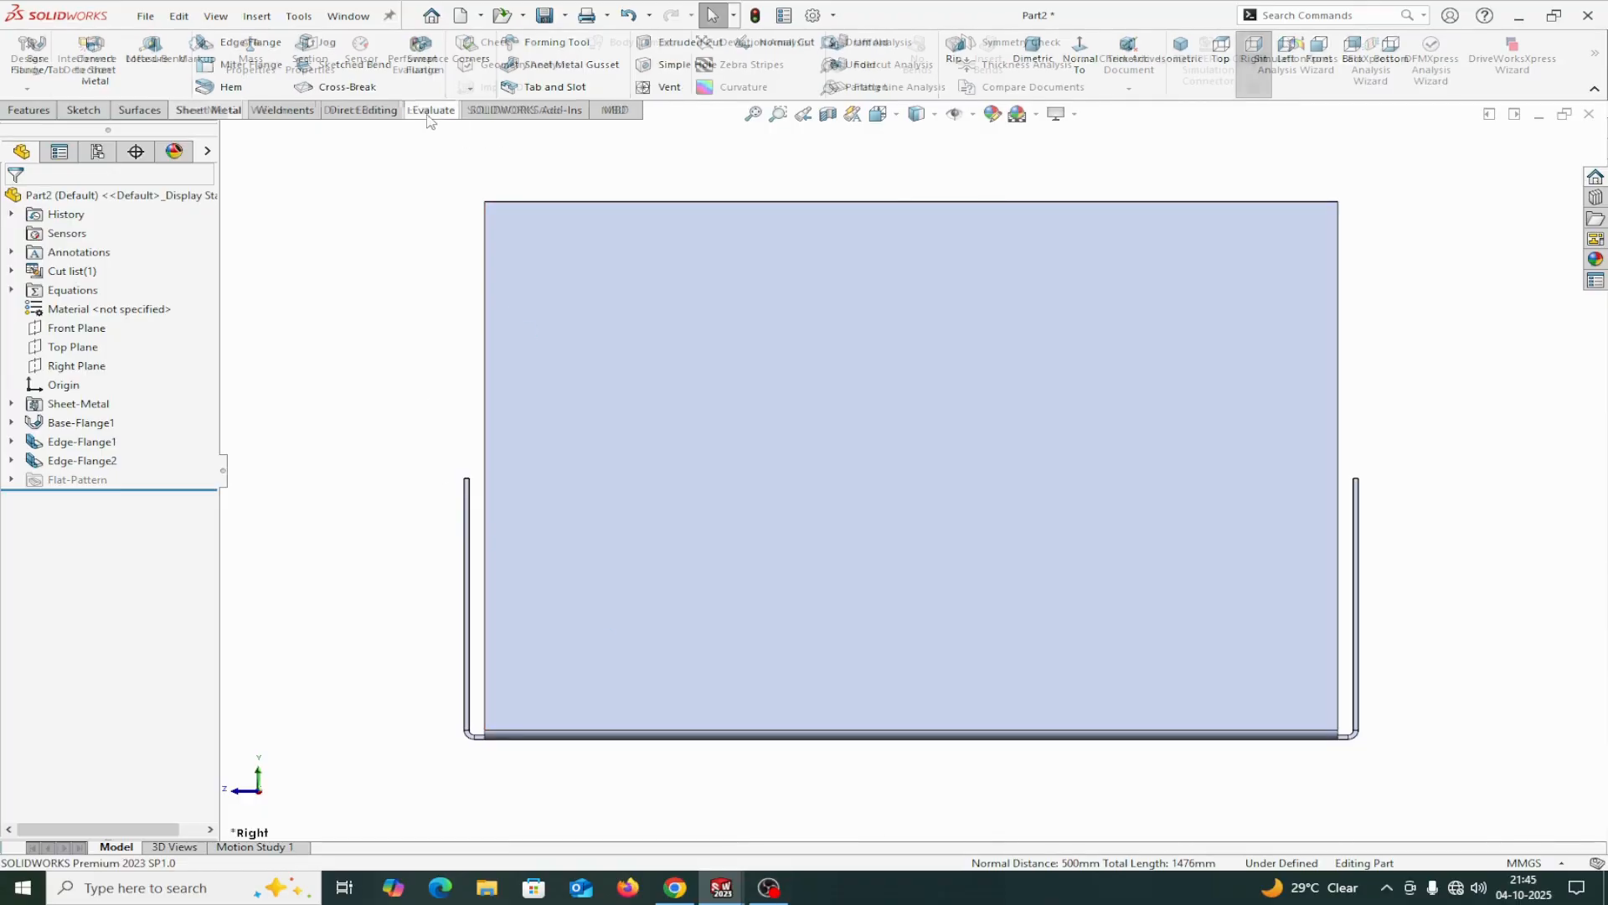
{"action": "left_click", "coordinate": [148, 52]}
{"action": "scroll", "coordinate": [502, 675], "scroll_direction": "down", "scroll_amount": 2}
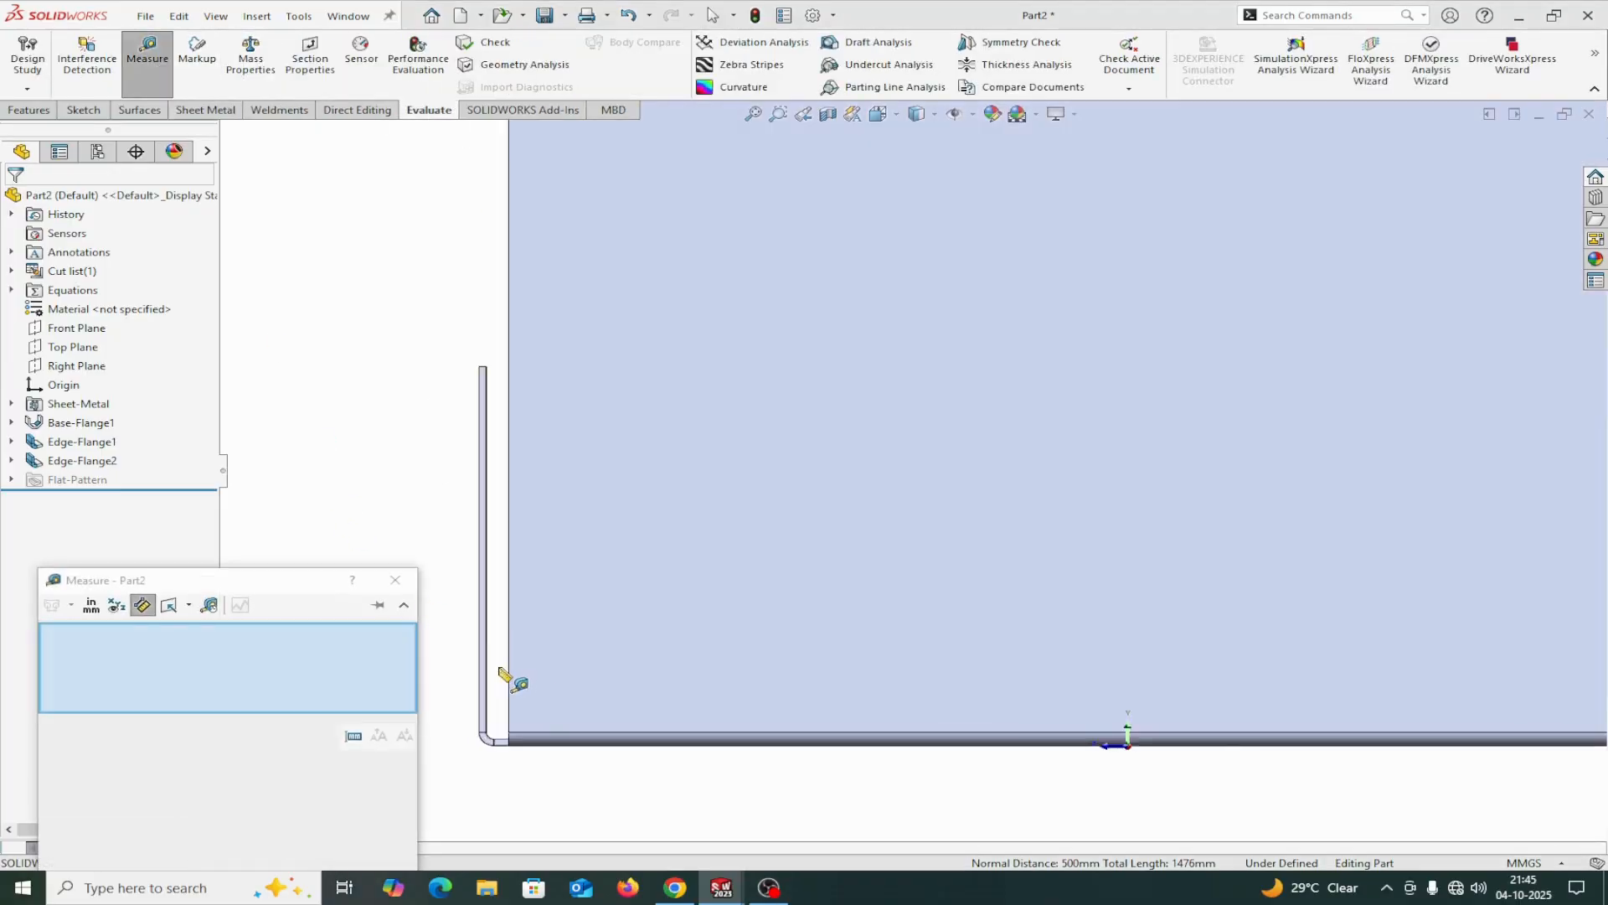
{"action": "scroll", "coordinate": [499, 624], "scroll_direction": "down", "scroll_amount": 2}
{"action": "left_click", "coordinate": [469, 511]}
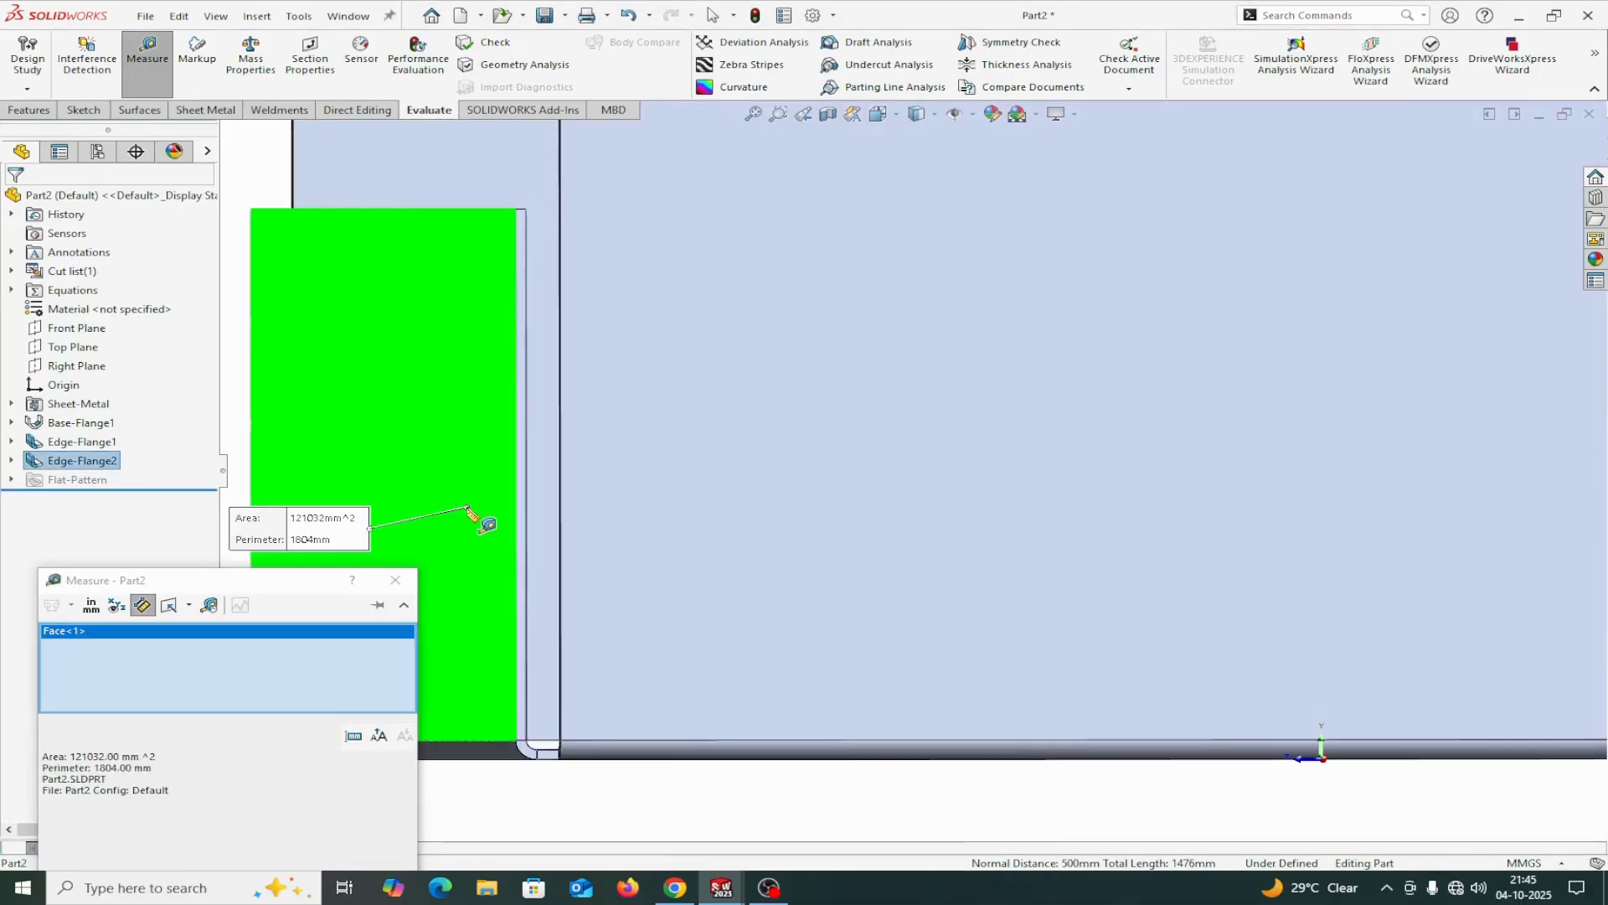
{"action": "scroll", "coordinate": [1117, 714], "scroll_direction": "up", "scroll_amount": 6}
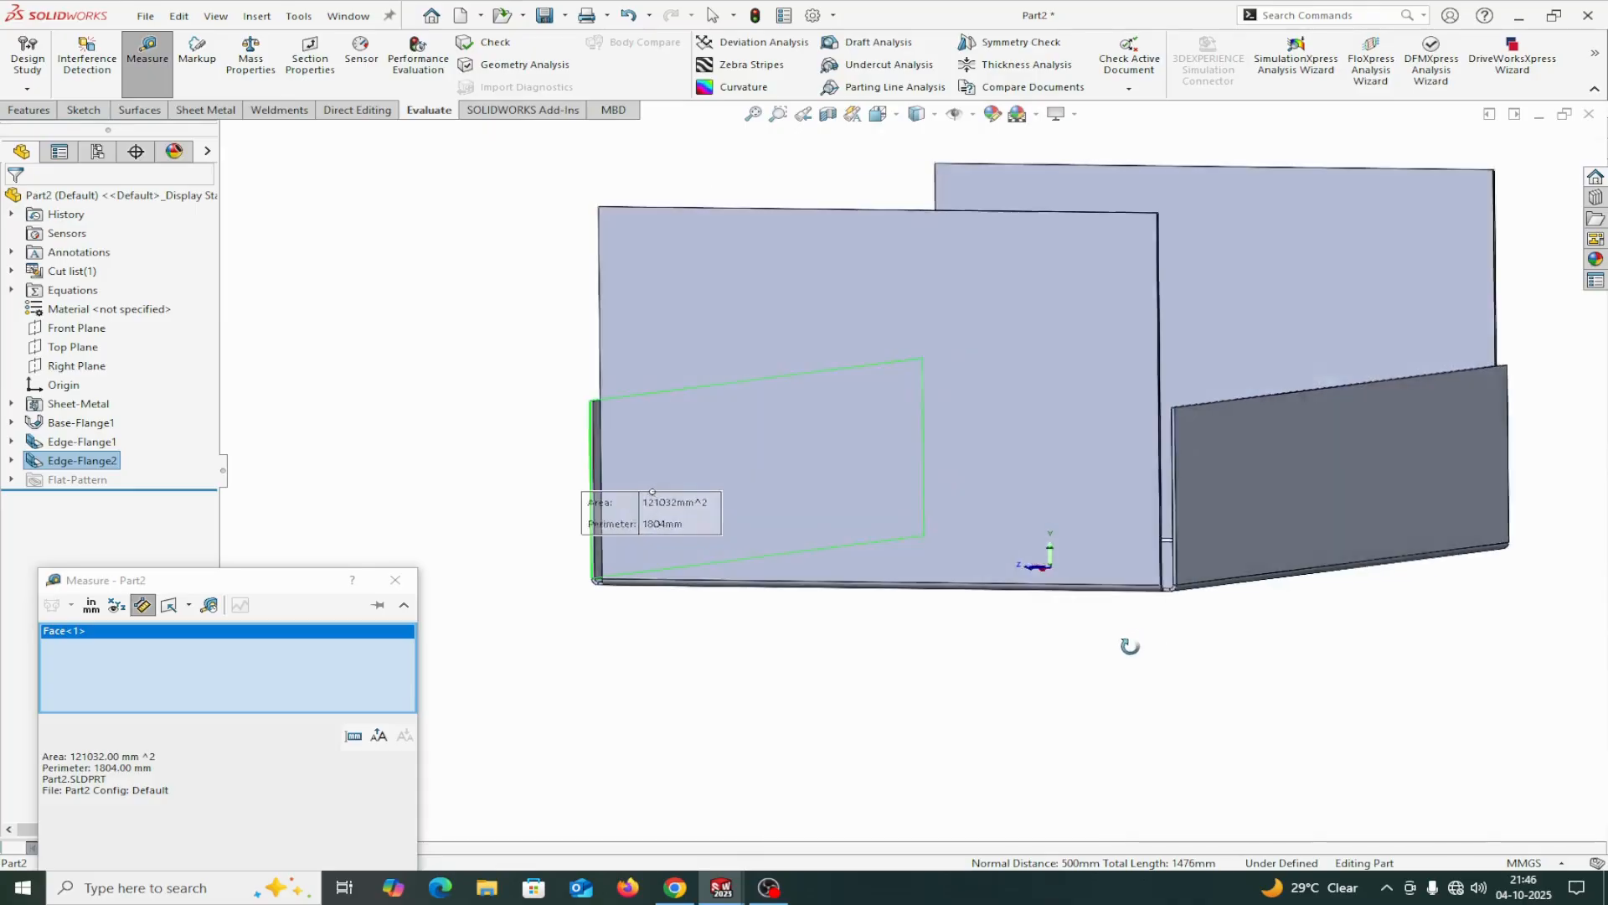
{"action": "scroll", "coordinate": [1127, 645], "scroll_direction": "down", "scroll_amount": 1}
{"action": "left_click", "coordinate": [1205, 502]}
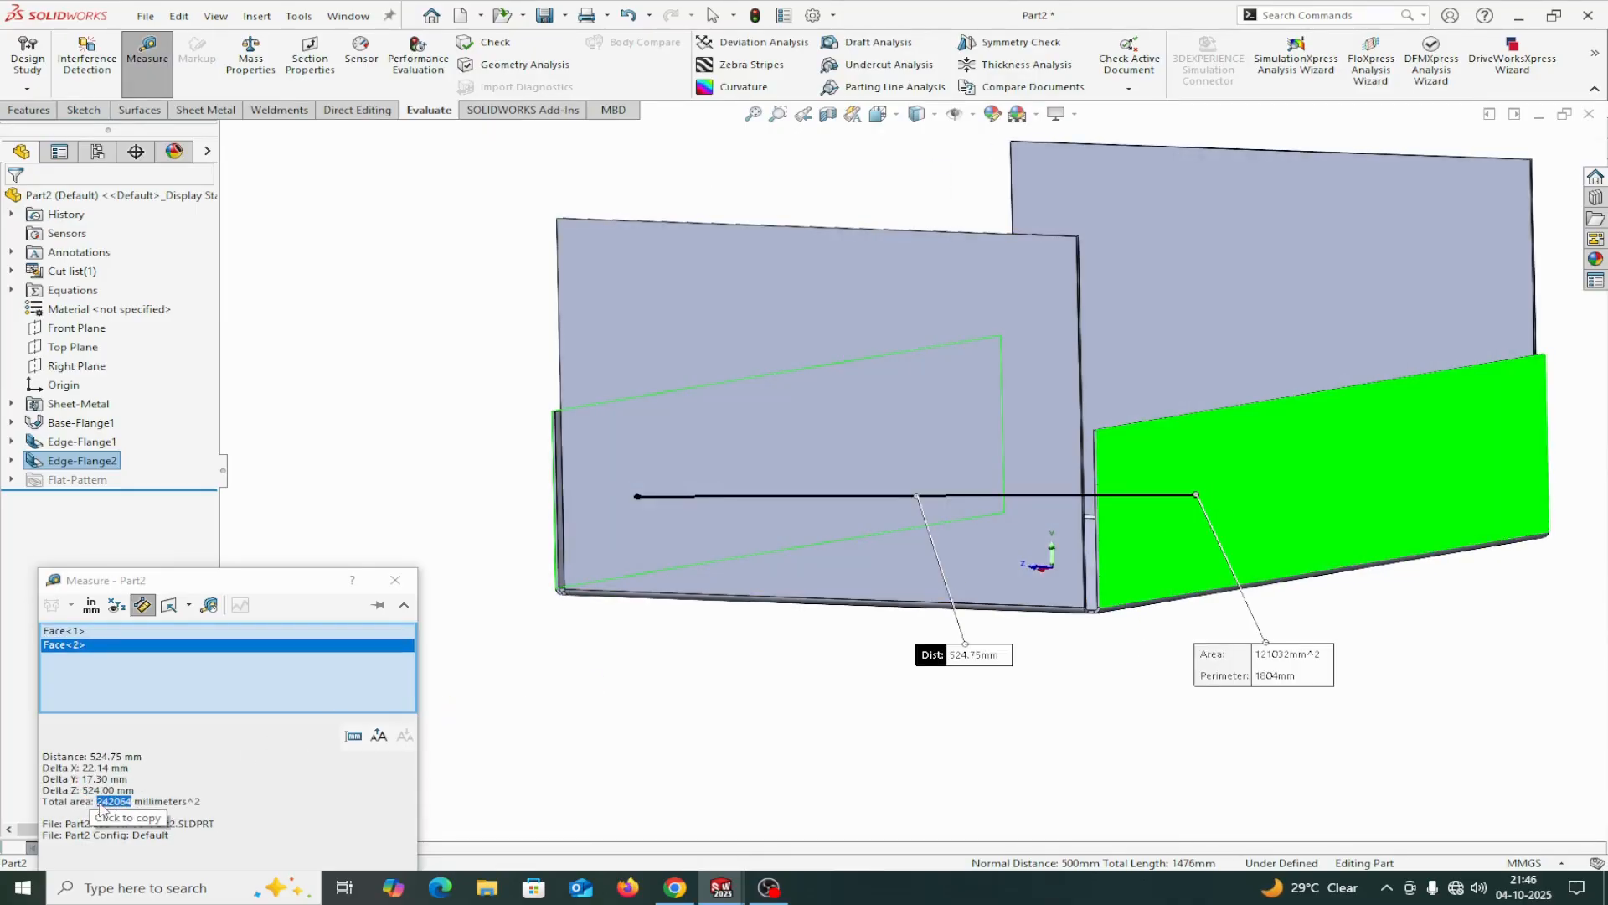
{"action": "right_click", "coordinate": [159, 667]}
{"action": "left_click", "coordinate": [195, 675]}
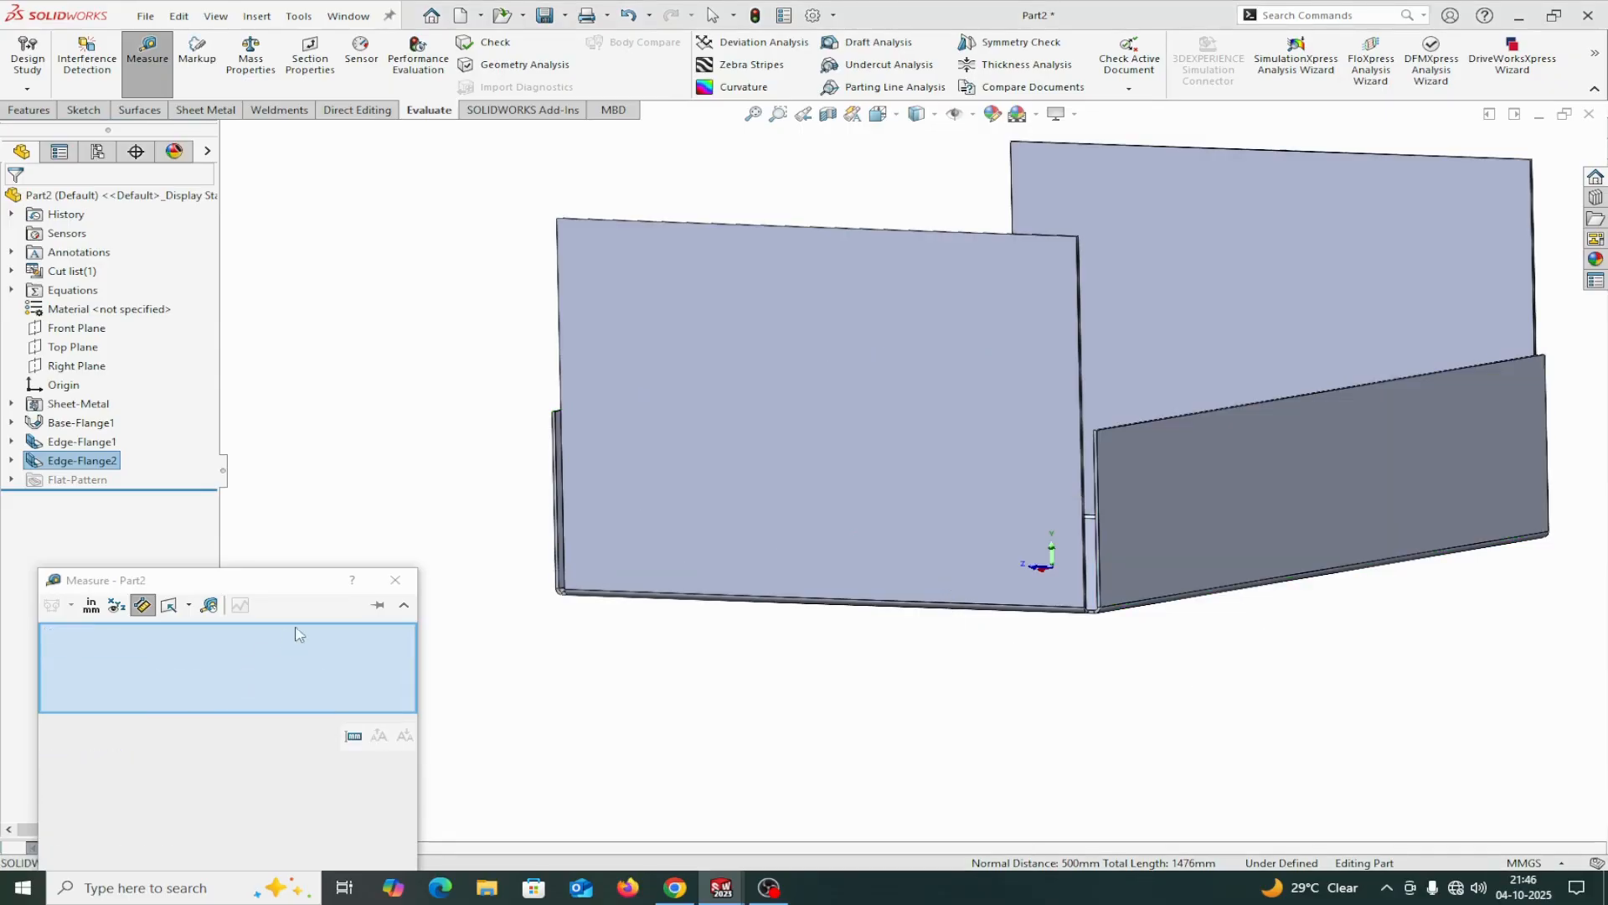
{"action": "left_click", "coordinate": [396, 579]}
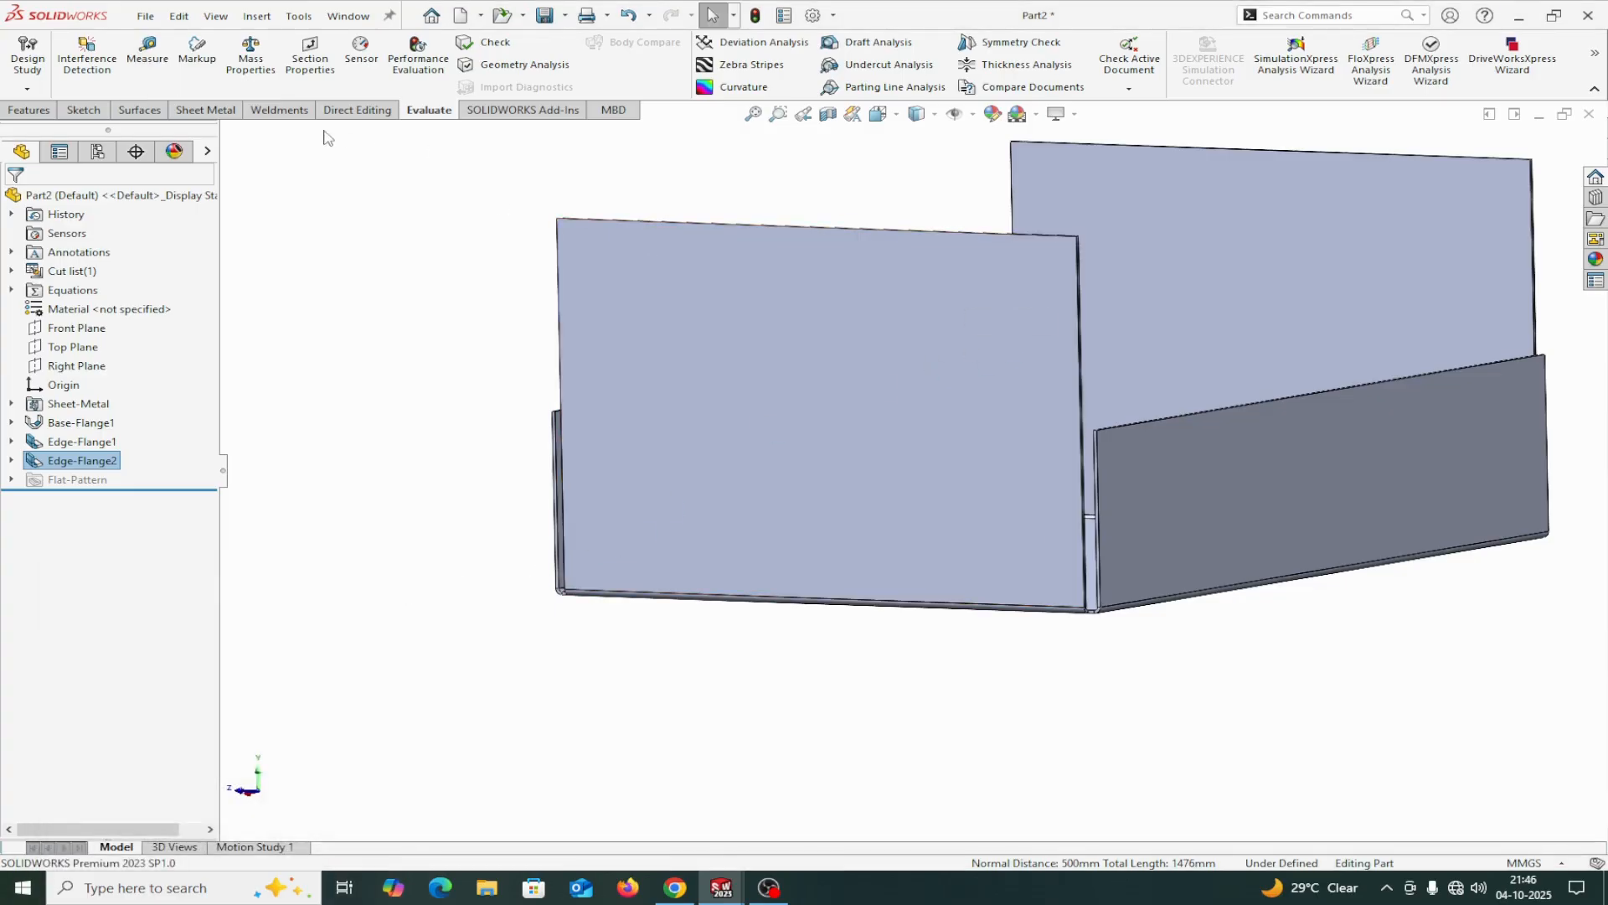
Measure the inner bend radius of a long-side flange in the Right view.
{"action": "left_click", "coordinate": [206, 110]}
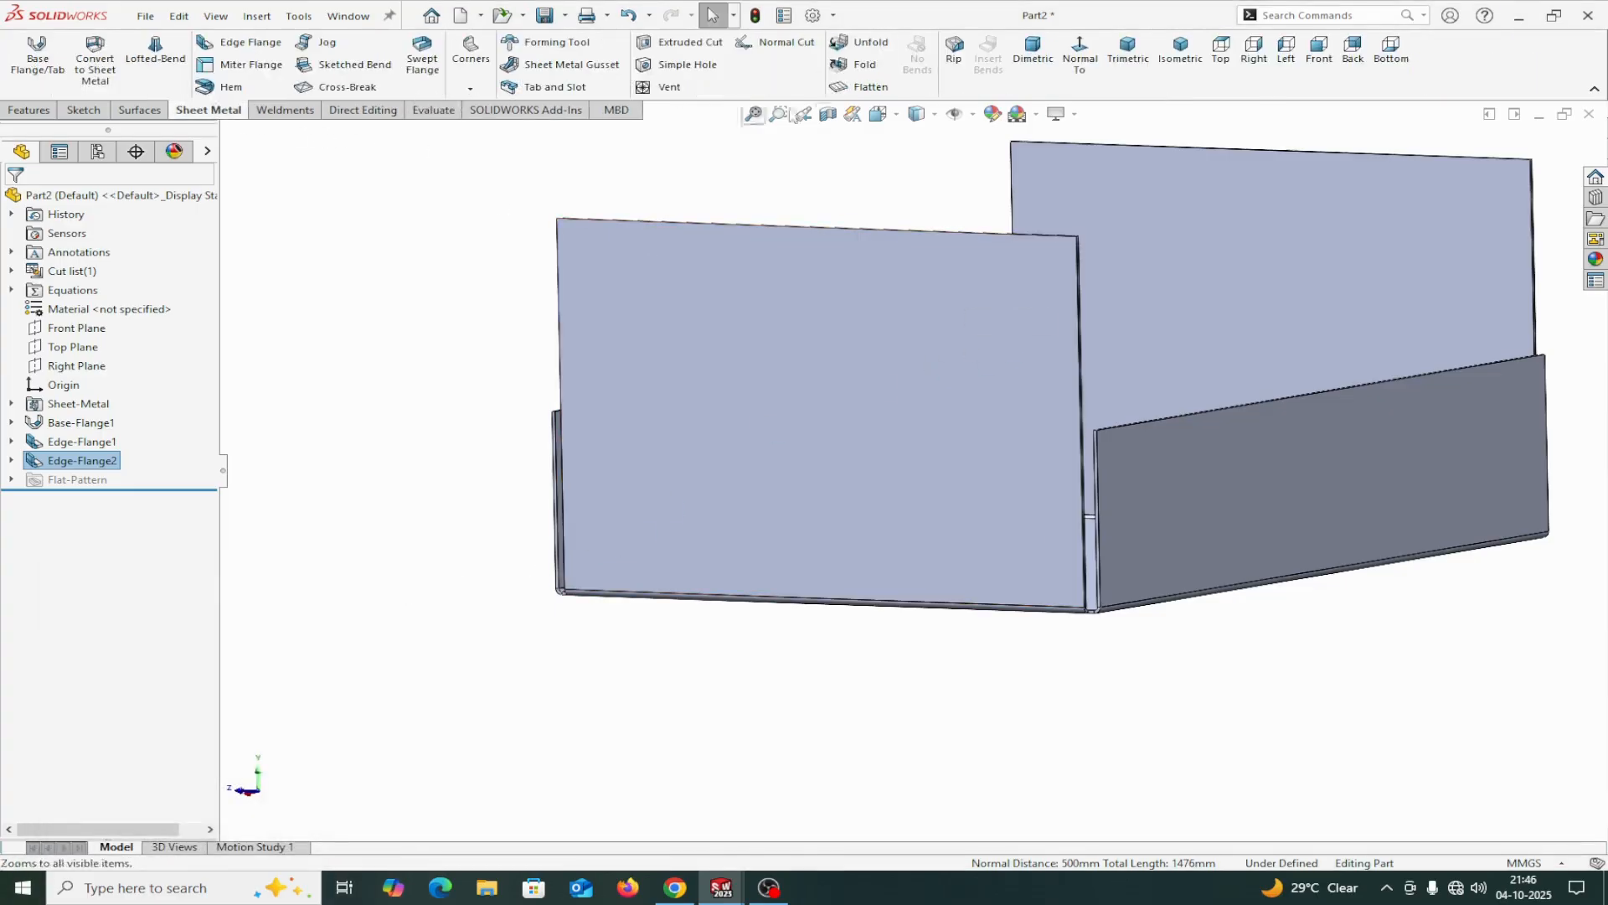
{"action": "left_click", "coordinate": [1253, 49]}
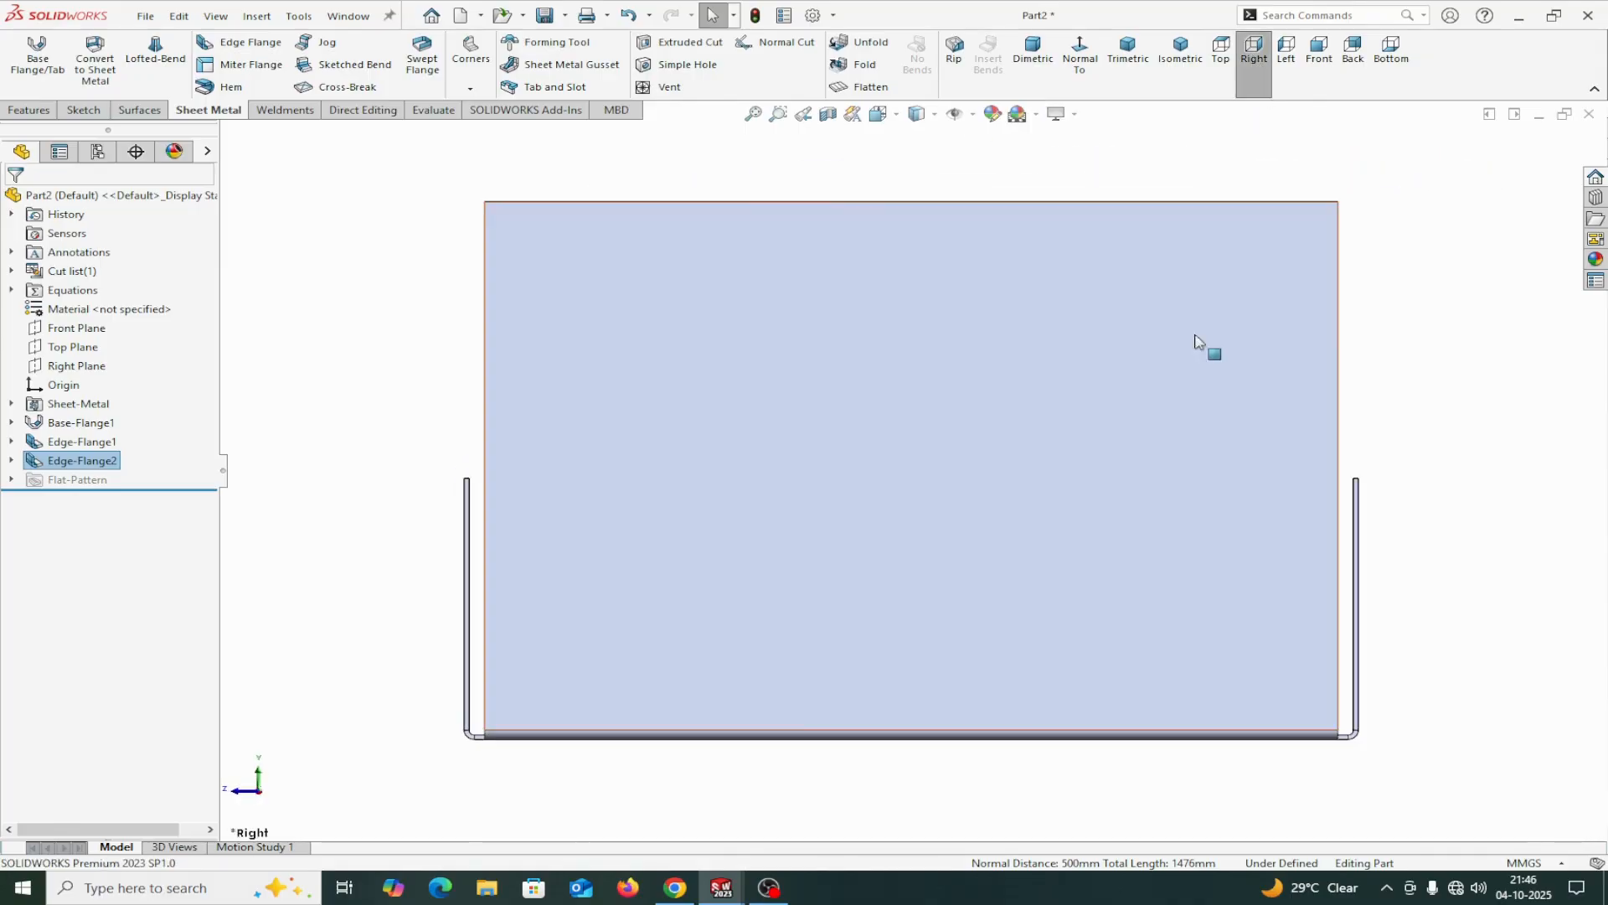
{"action": "scroll", "coordinate": [557, 632], "scroll_direction": "down", "scroll_amount": 5}
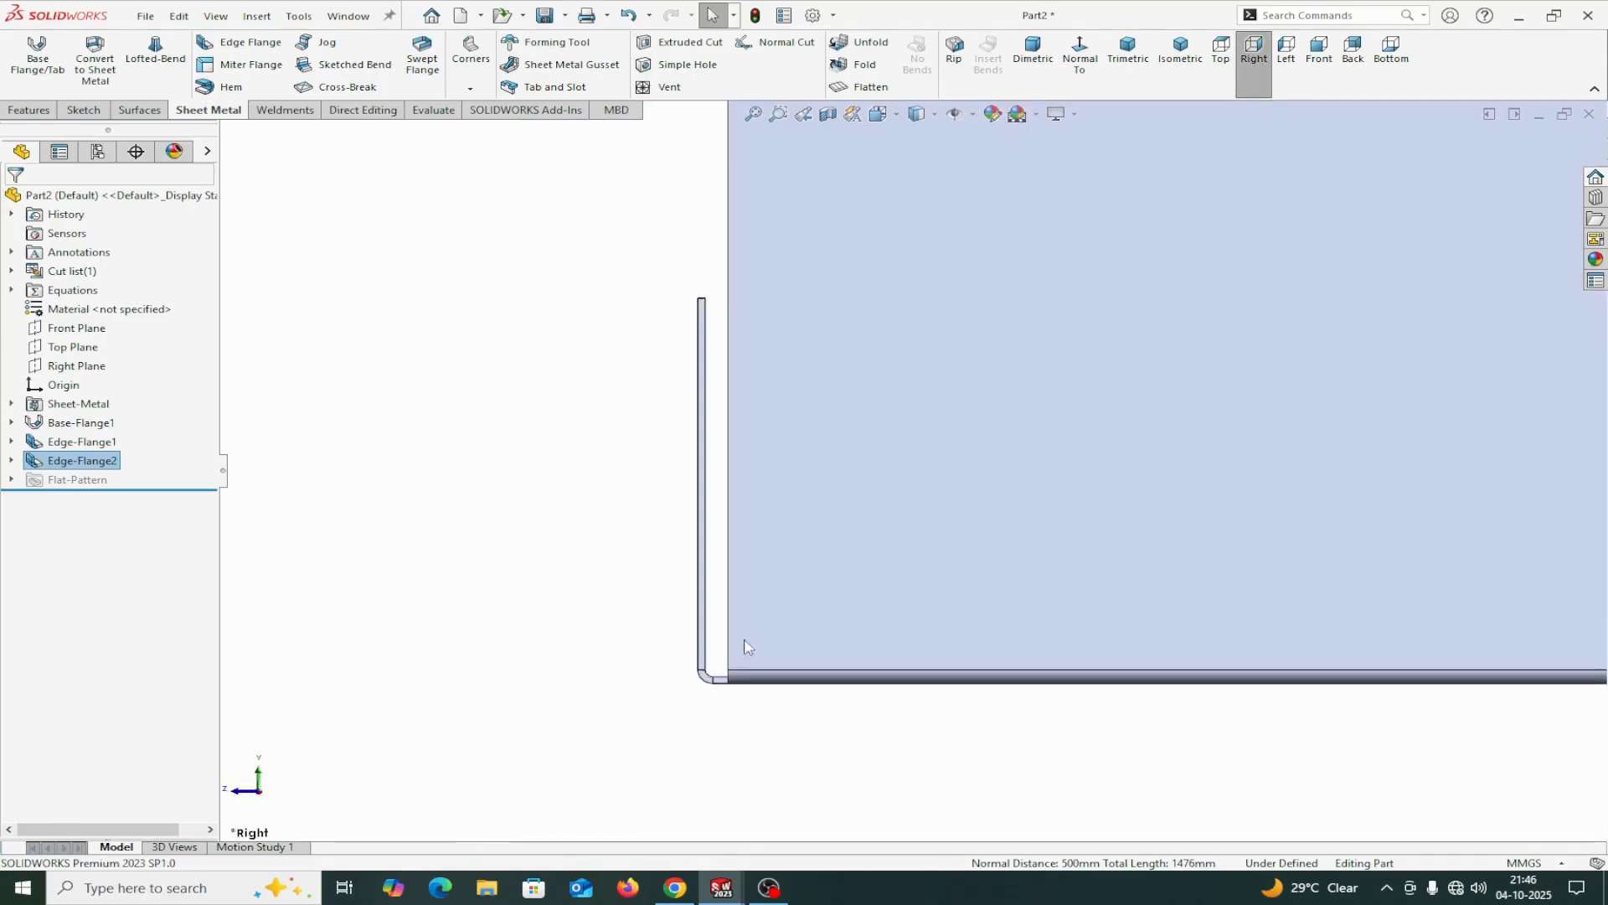
{"action": "scroll", "coordinate": [750, 653], "scroll_direction": "down", "scroll_amount": 3}
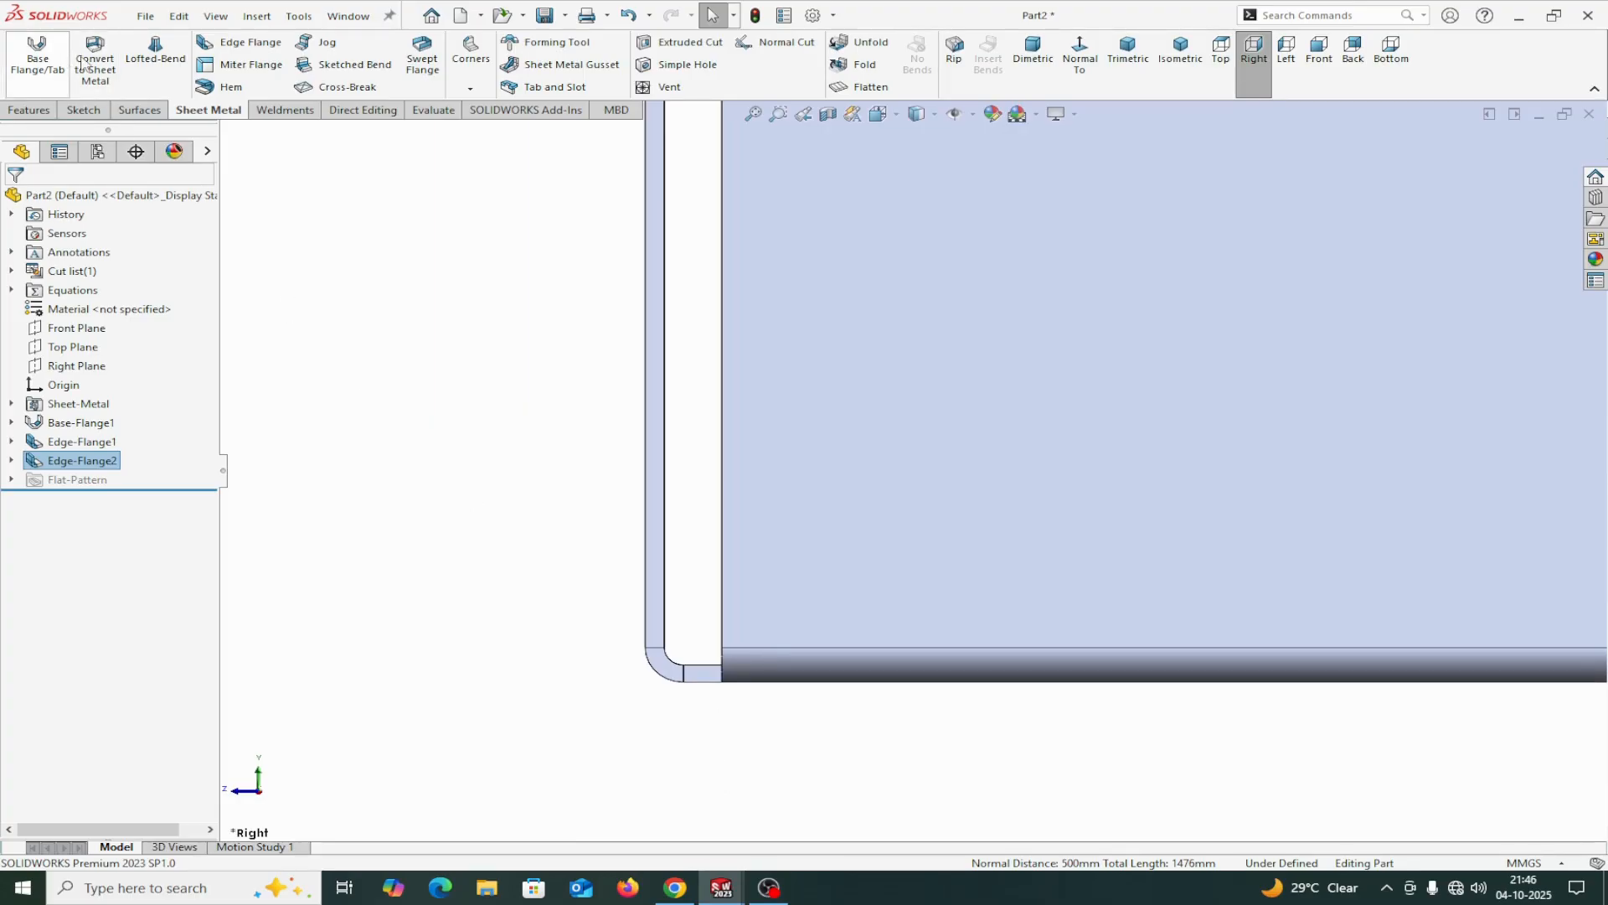
{"action": "left_click", "coordinate": [427, 111]}
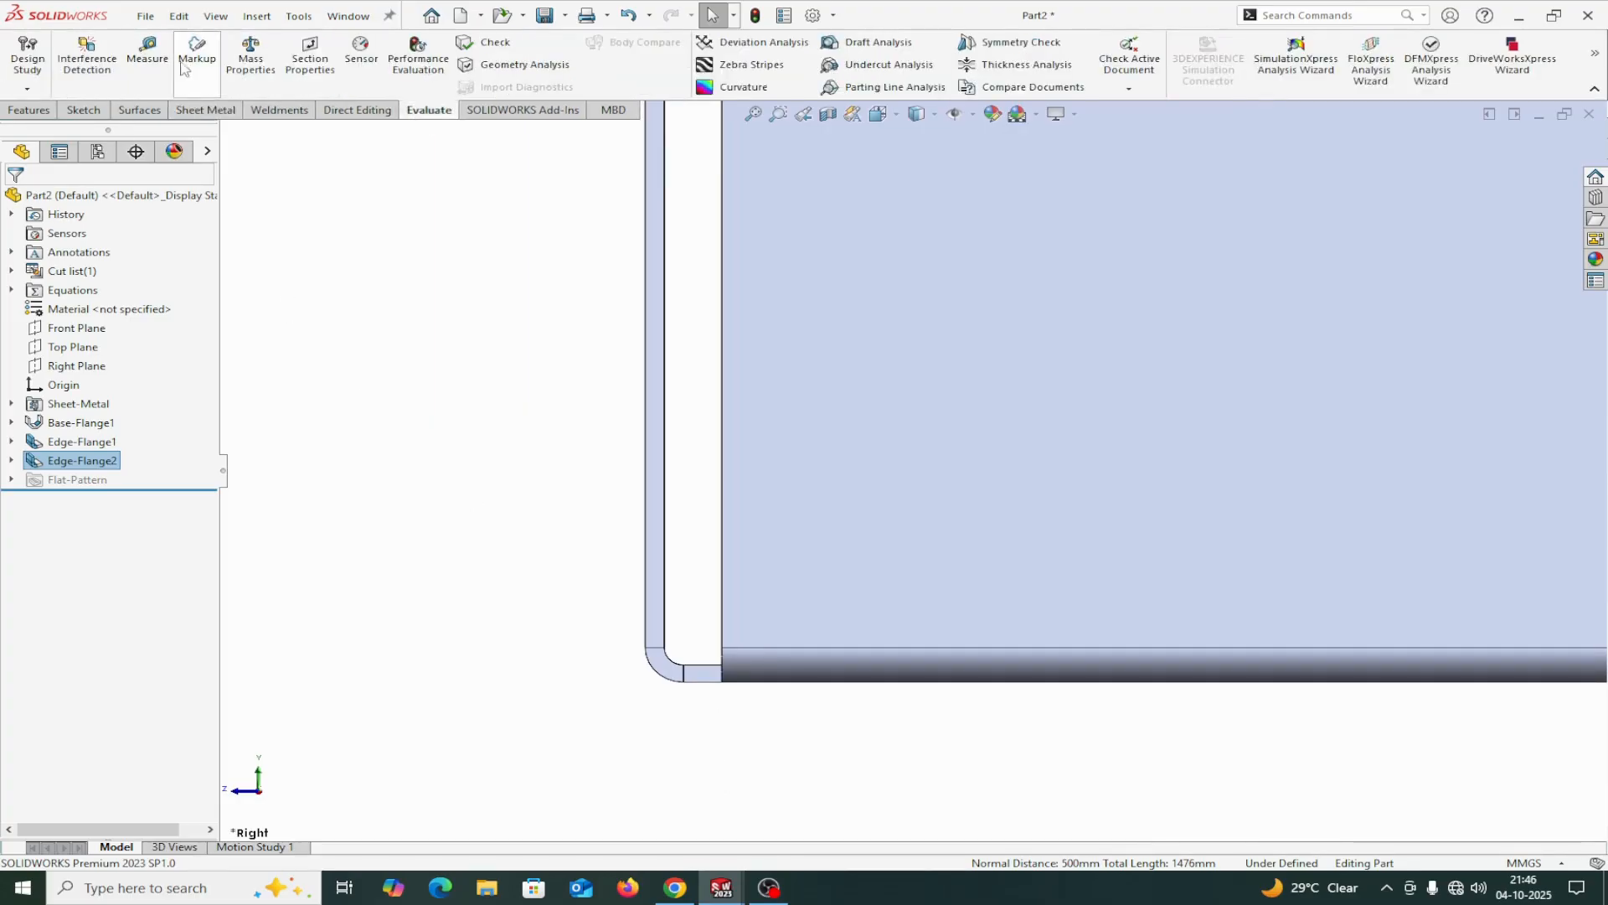
{"action": "left_click", "coordinate": [147, 52]}
{"action": "scroll", "coordinate": [617, 605], "scroll_direction": "down", "scroll_amount": 3}
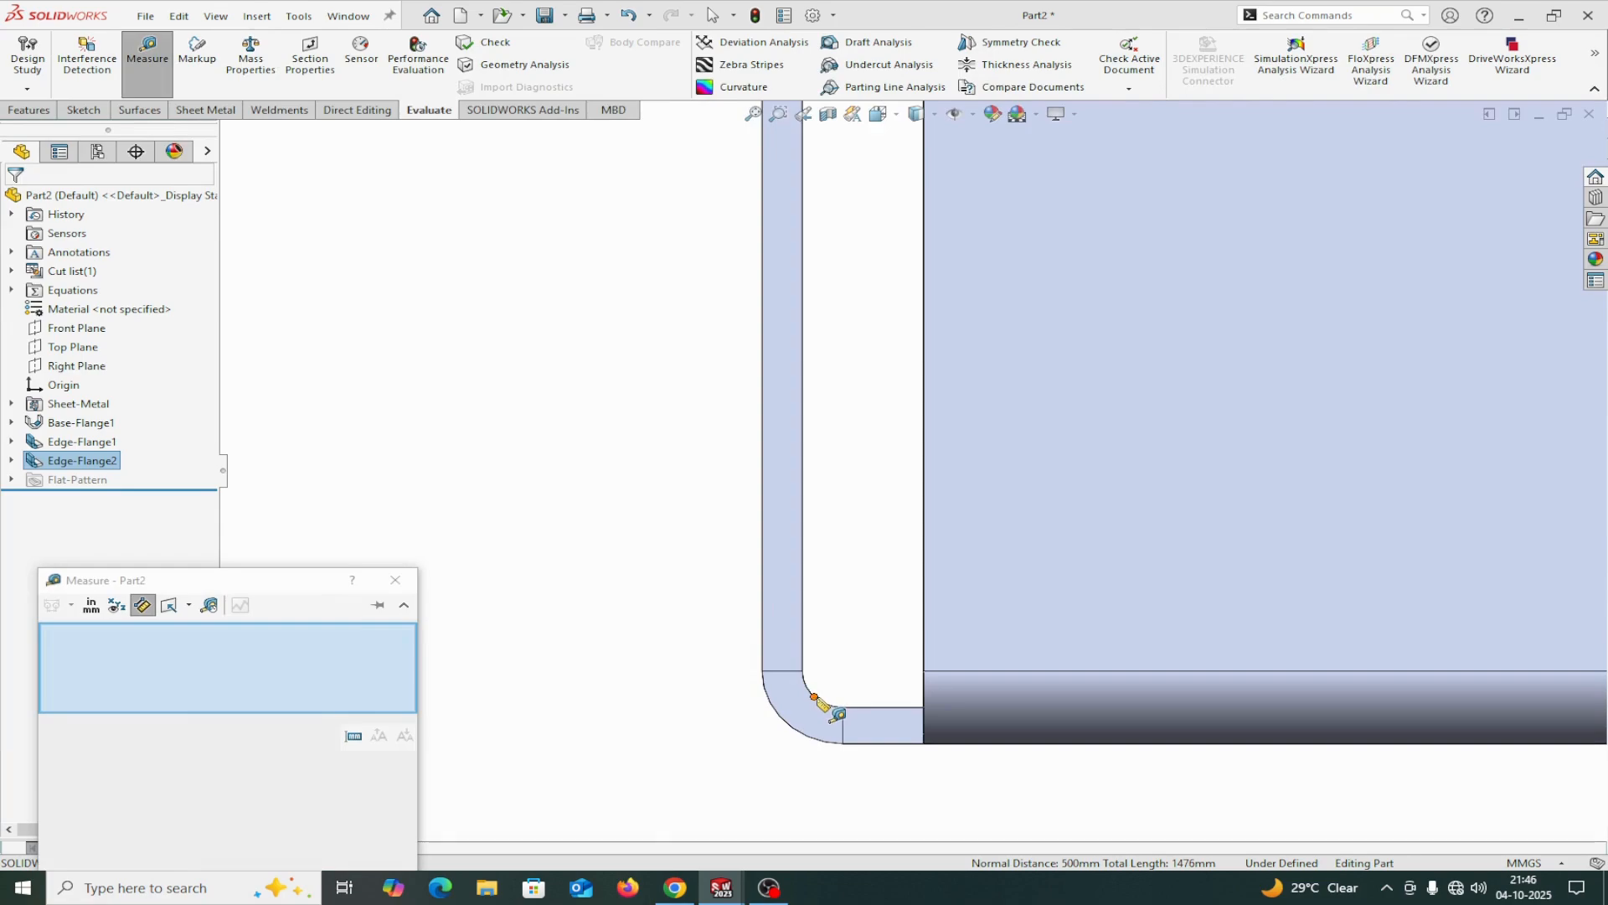
{"action": "left_click", "coordinate": [824, 706]}
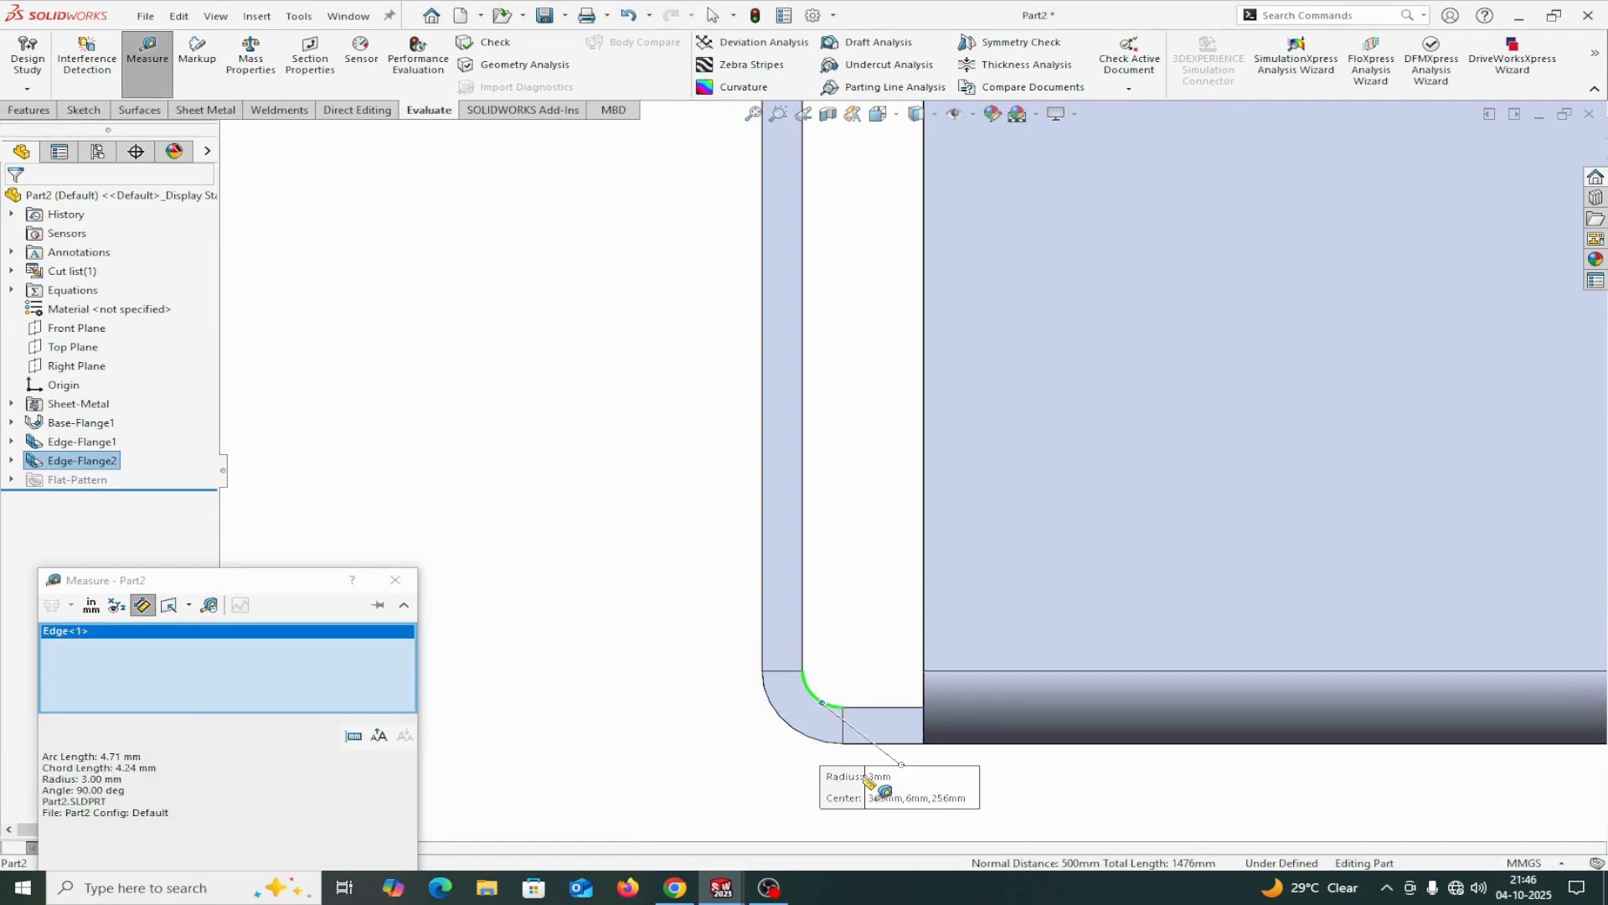
{"action": "right_click", "coordinate": [181, 662]}
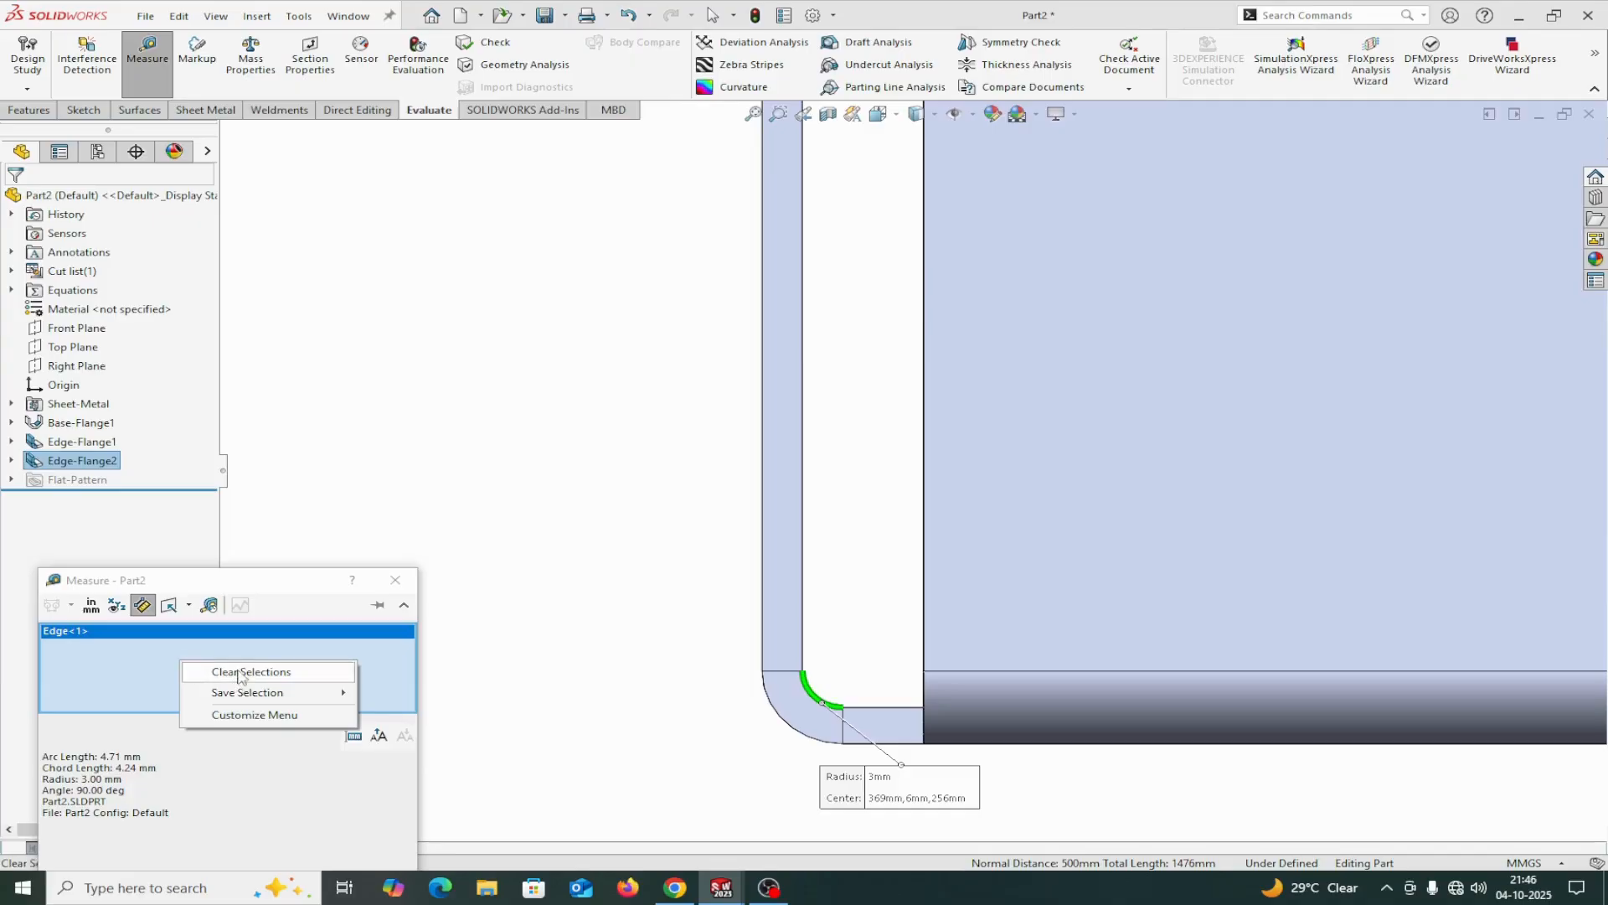
{"action": "left_click", "coordinate": [241, 675]}
Measure the outer bend arc of the same long-side flange.
{"action": "scroll", "coordinate": [789, 747], "scroll_direction": "down", "scroll_amount": 2}
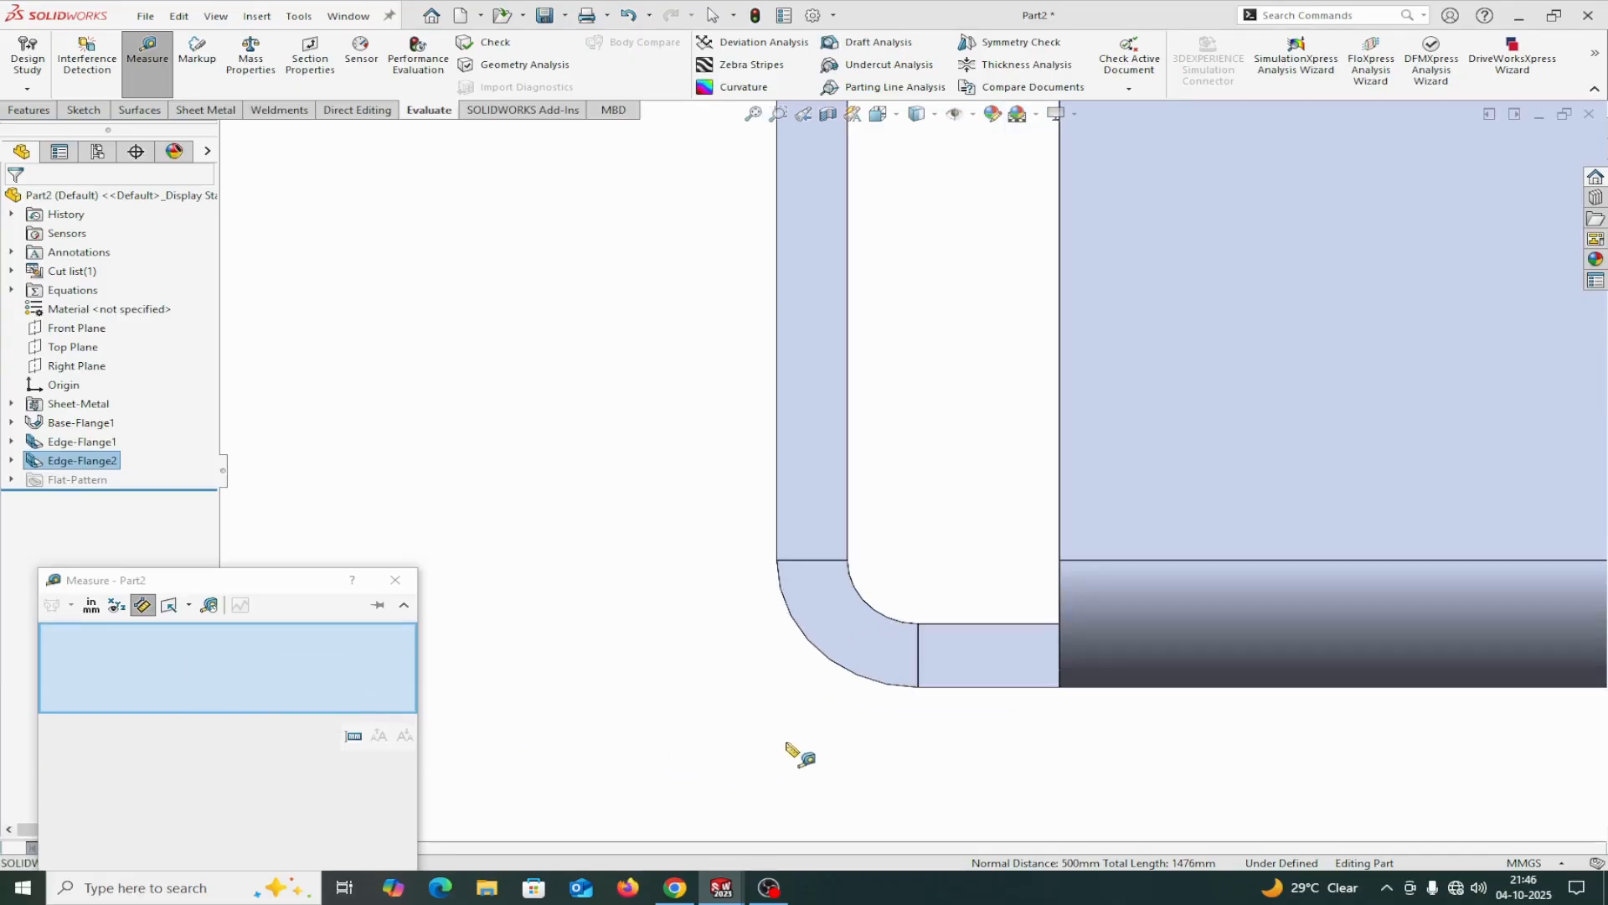
{"action": "left_click", "coordinate": [838, 669]}
{"action": "double_click", "coordinate": [124, 767]}
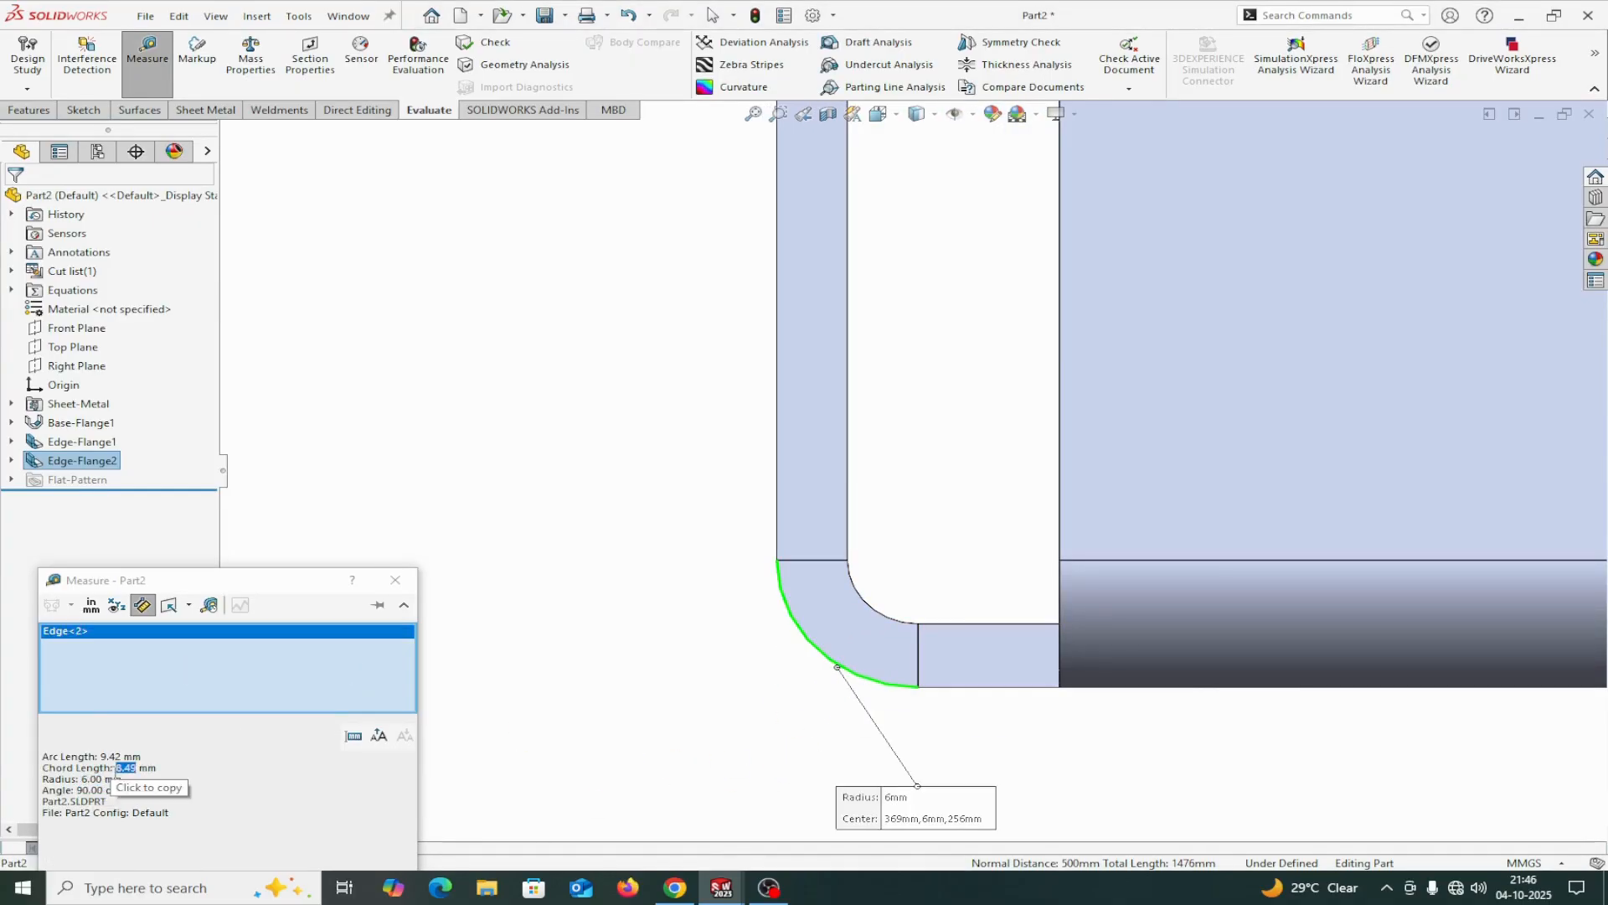
{"action": "left_click", "coordinate": [395, 586]}
{"action": "scroll", "coordinate": [527, 564], "scroll_direction": "up", "scroll_amount": 3}
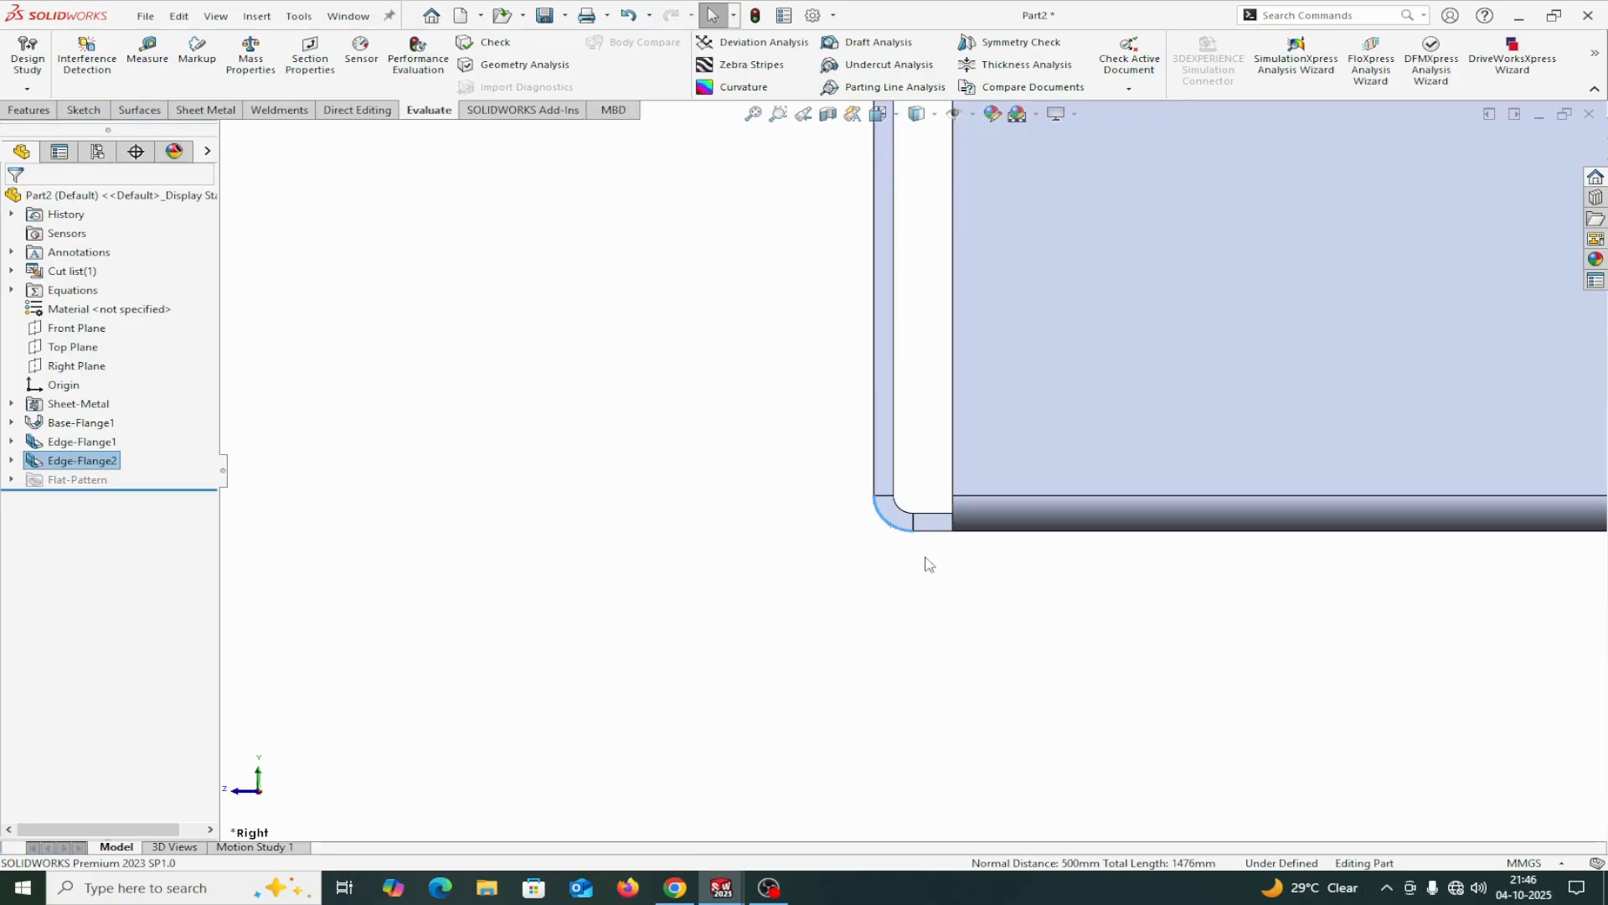
Measure the distance from the long-side flange's outer bend arc to the adjacent end flange's bend edge.
{"action": "left_click", "coordinate": [151, 67]}
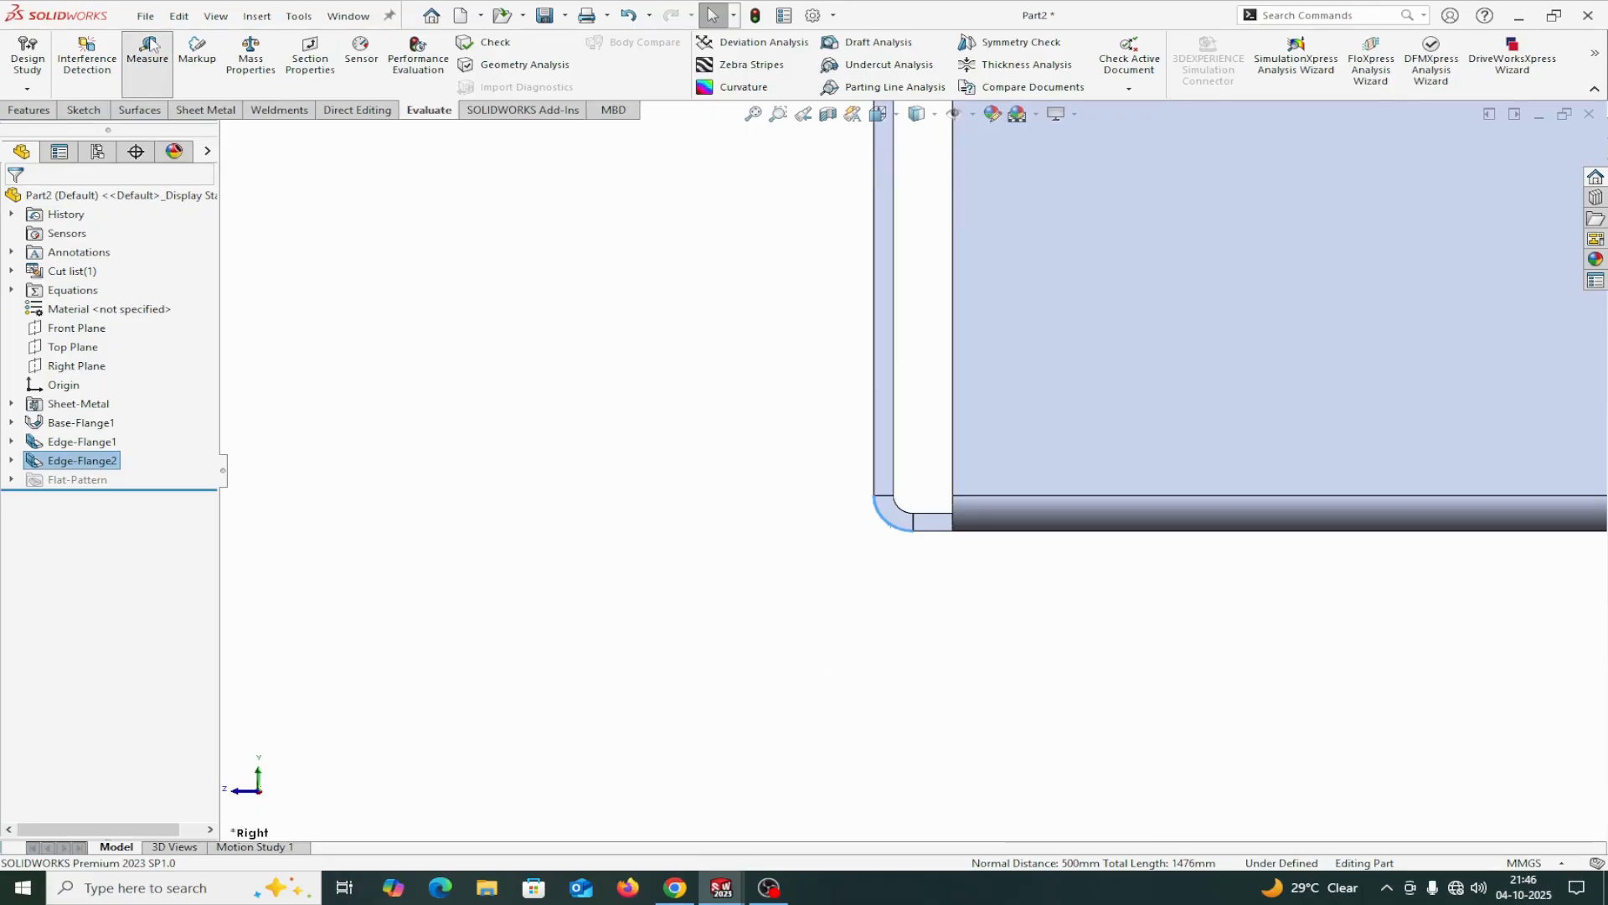
{"action": "scroll", "coordinate": [700, 406], "scroll_direction": "down", "scroll_amount": 4}
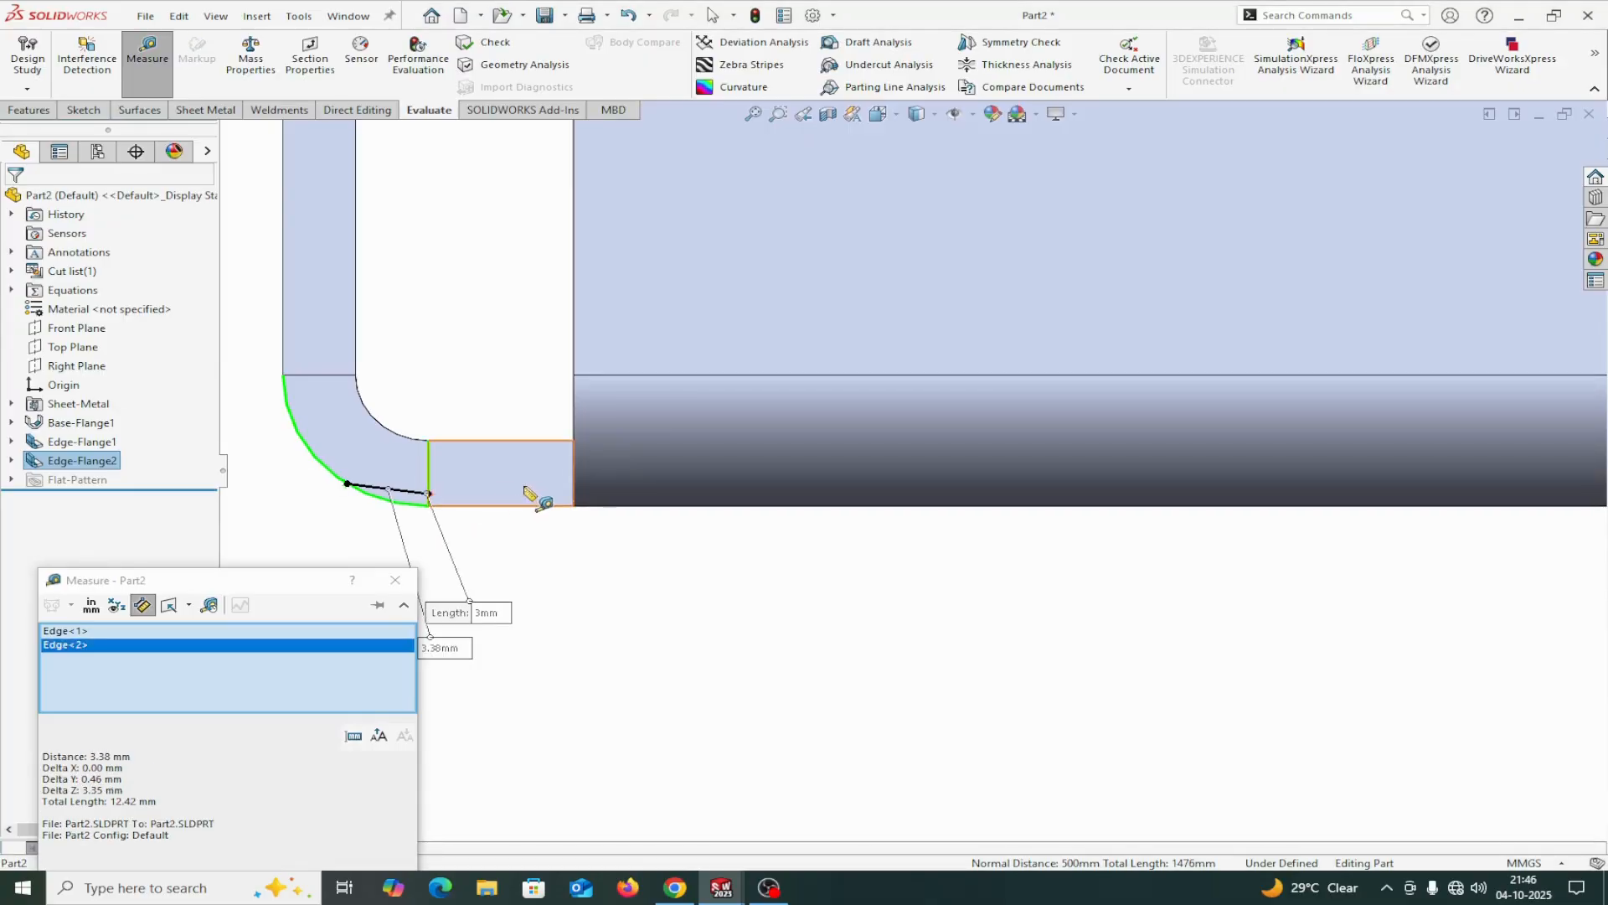
{"action": "left_click", "coordinate": [576, 481]}
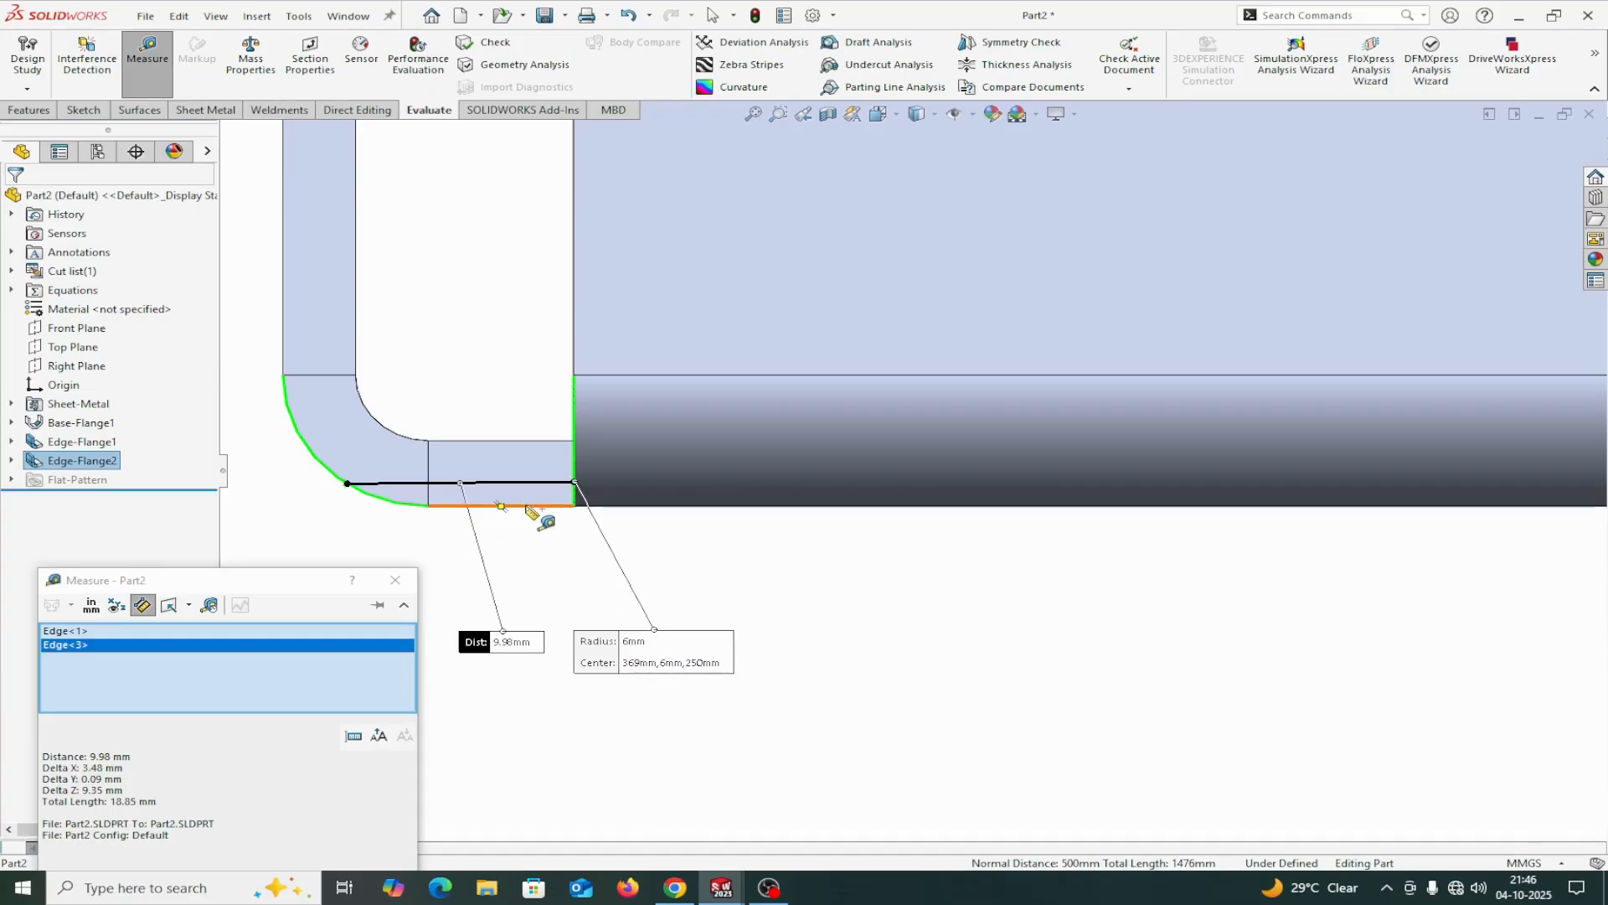
{"action": "right_click", "coordinate": [298, 657]}
{"action": "left_click", "coordinate": [350, 667]}
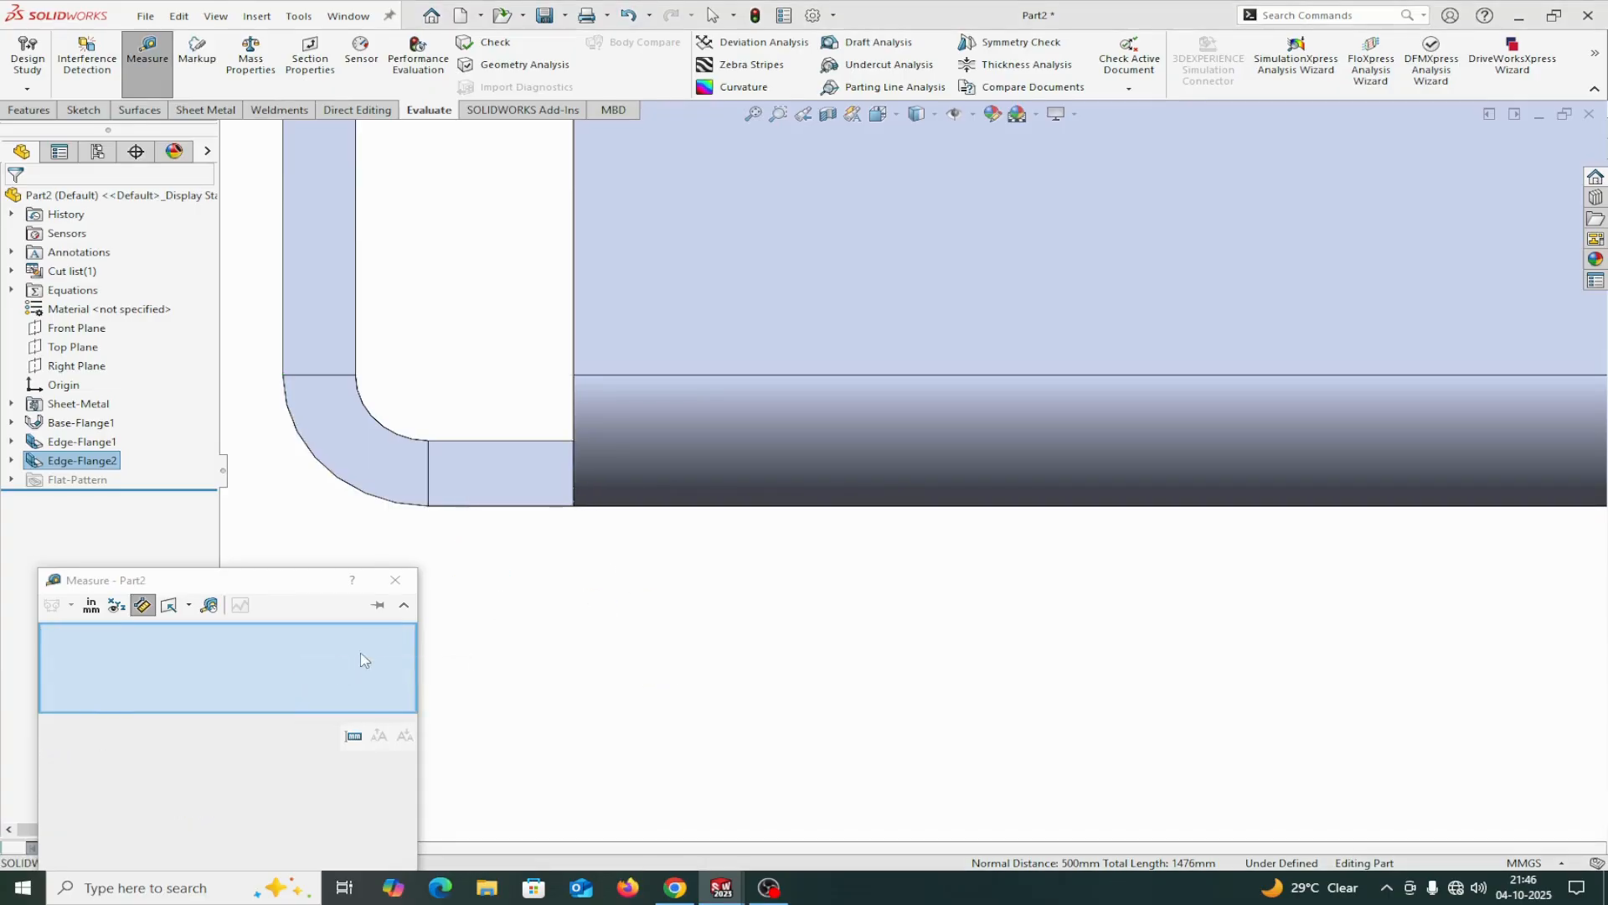
{"action": "left_click", "coordinate": [395, 580]}
{"action": "scroll", "coordinate": [862, 492], "scroll_direction": "up", "scroll_amount": 10}
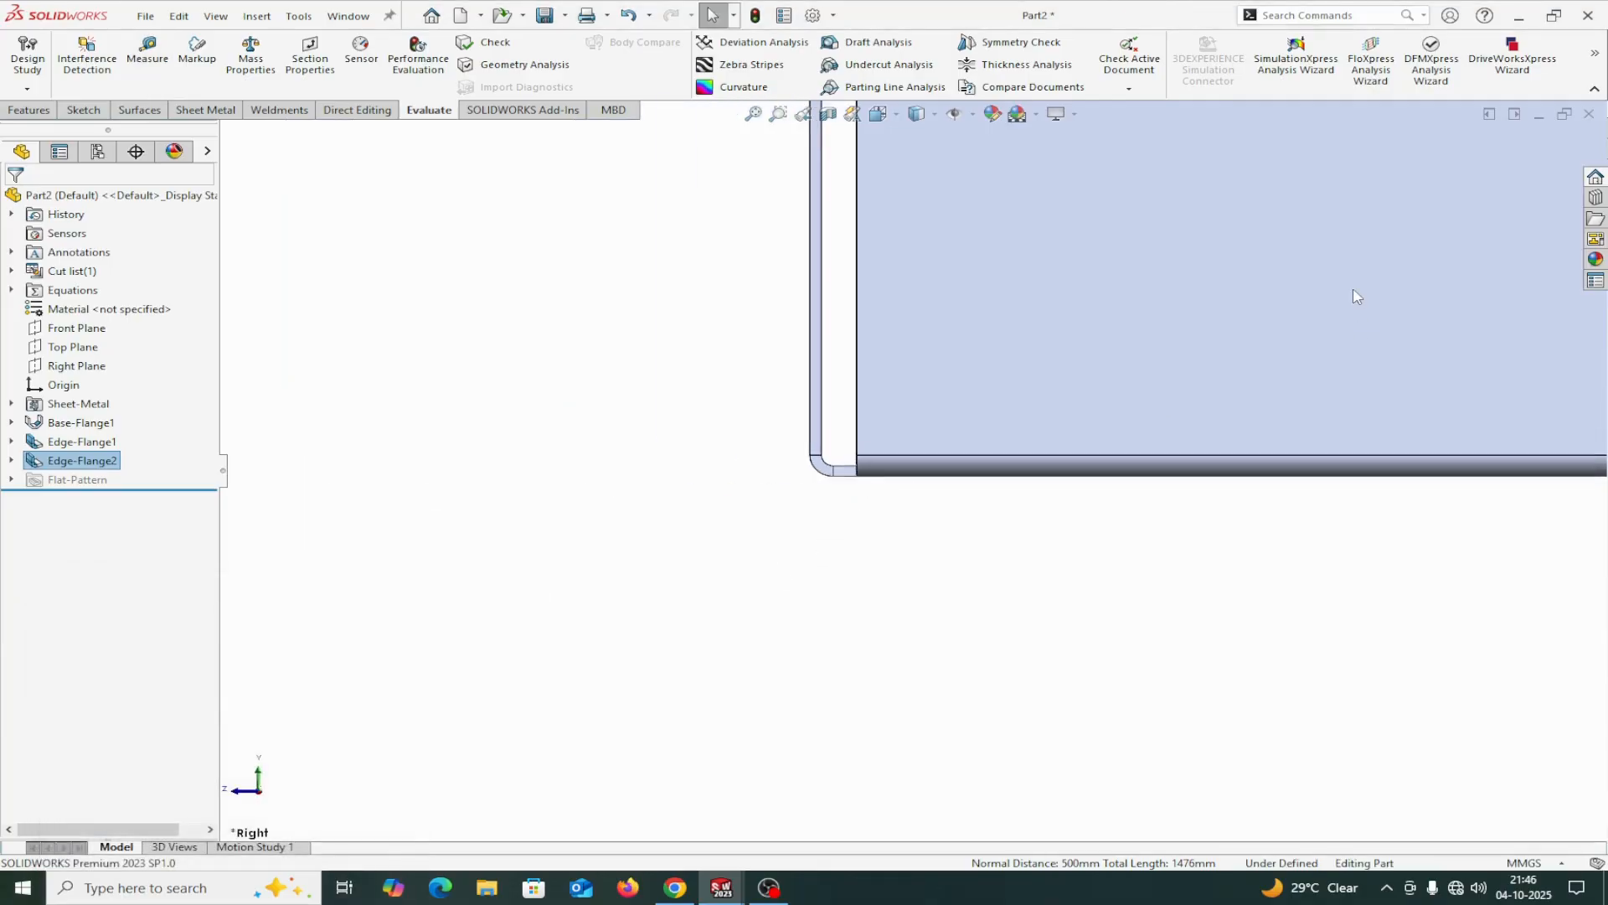
Switch to the sheet metal tray drawing and examine the return flange and hole dimensions in the view below the top view.
{"action": "mouse_move", "coordinate": [546, 559]}
{"action": "middle_mouse_down"}
{"action": "mouse_move", "coordinate": [520, 574]}
{"action": "mouse_move", "coordinate": [542, 538]}
{"action": "mouse_move", "coordinate": [560, 564]}
{"action": "middle_mouse_up"}
{"action": "scroll", "coordinate": [1008, 397], "scroll_direction": "down", "scroll_amount": 3}
{"action": "scroll", "coordinate": [913, 452], "scroll_direction": "up", "scroll_amount": 4}
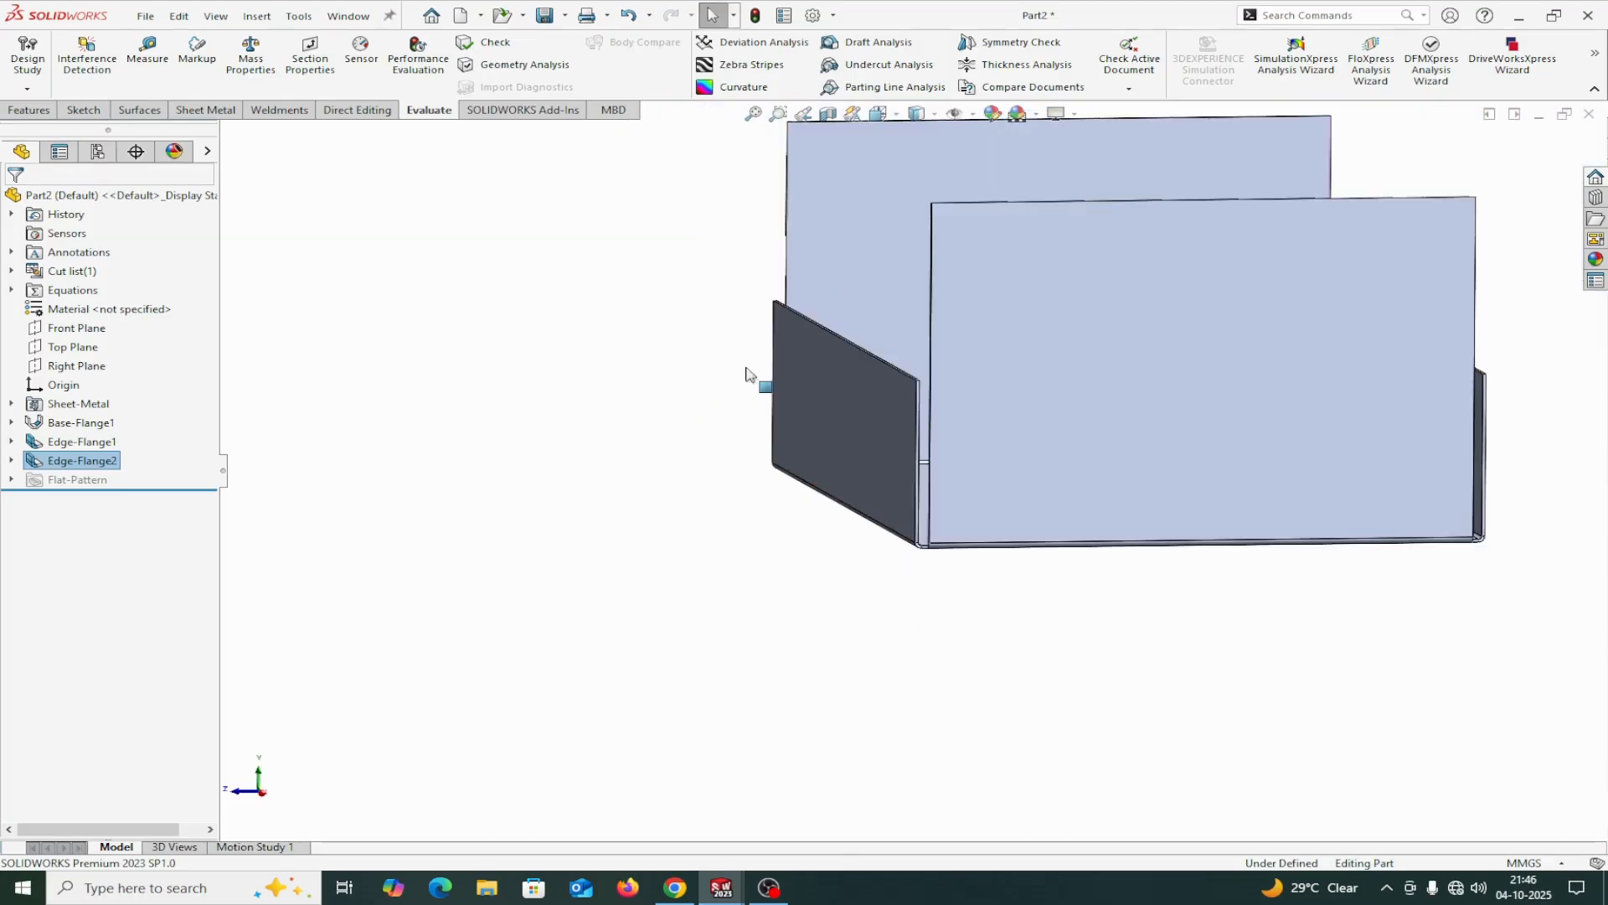
{"action": "middle_click_drag", "start_coordinate": [618, 477], "coordinate": [630, 515]}
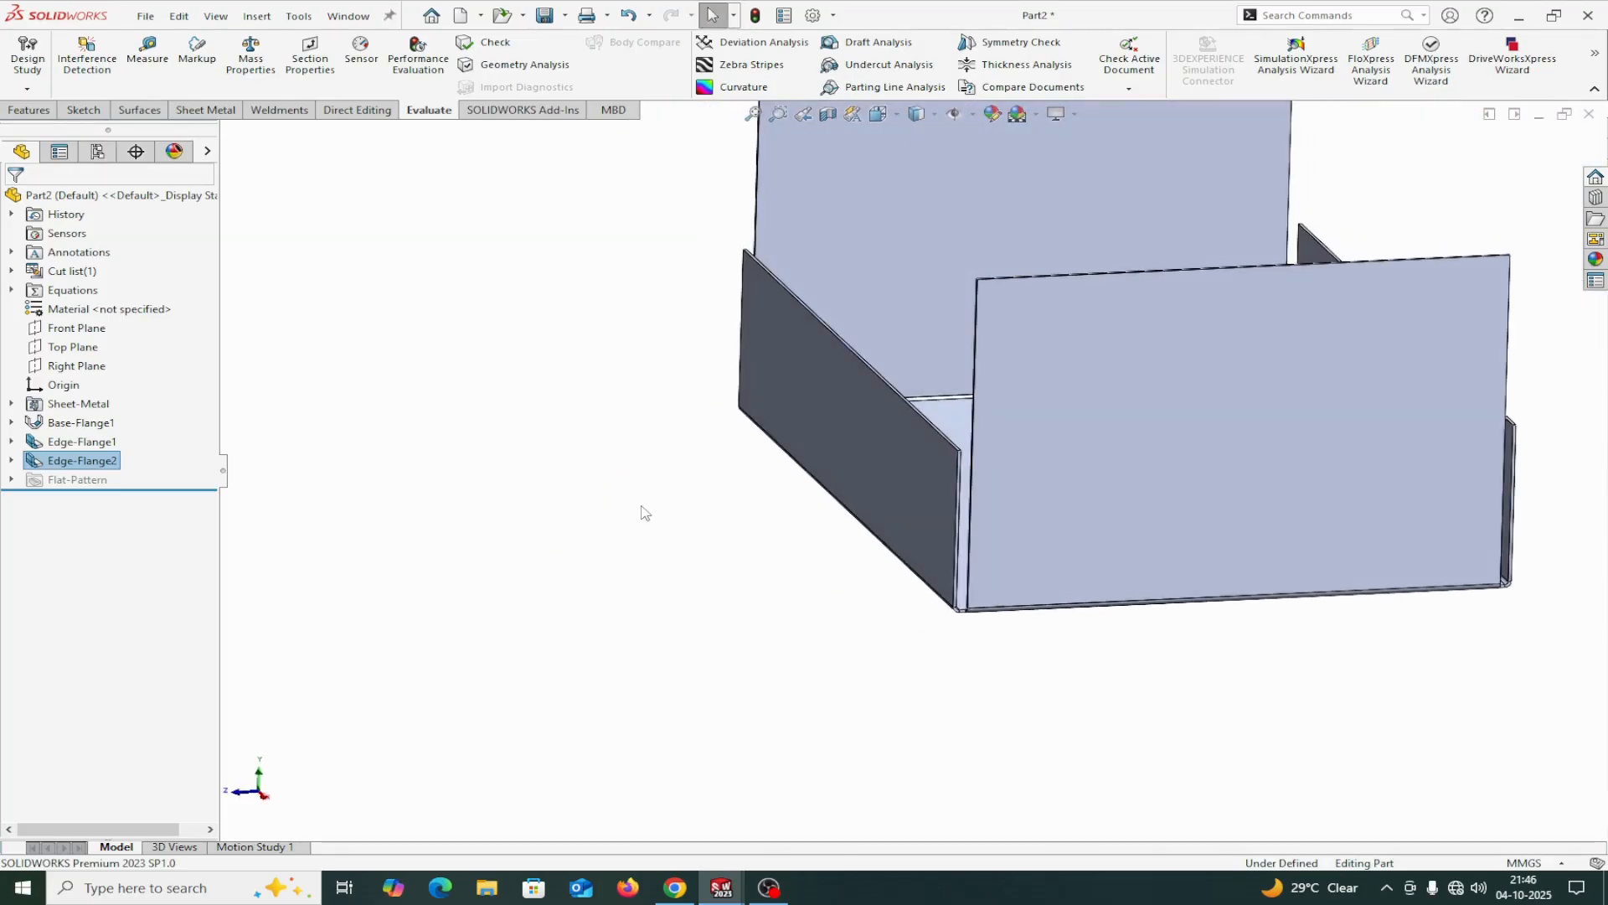
{"action": "left_click", "coordinate": [347, 16]}
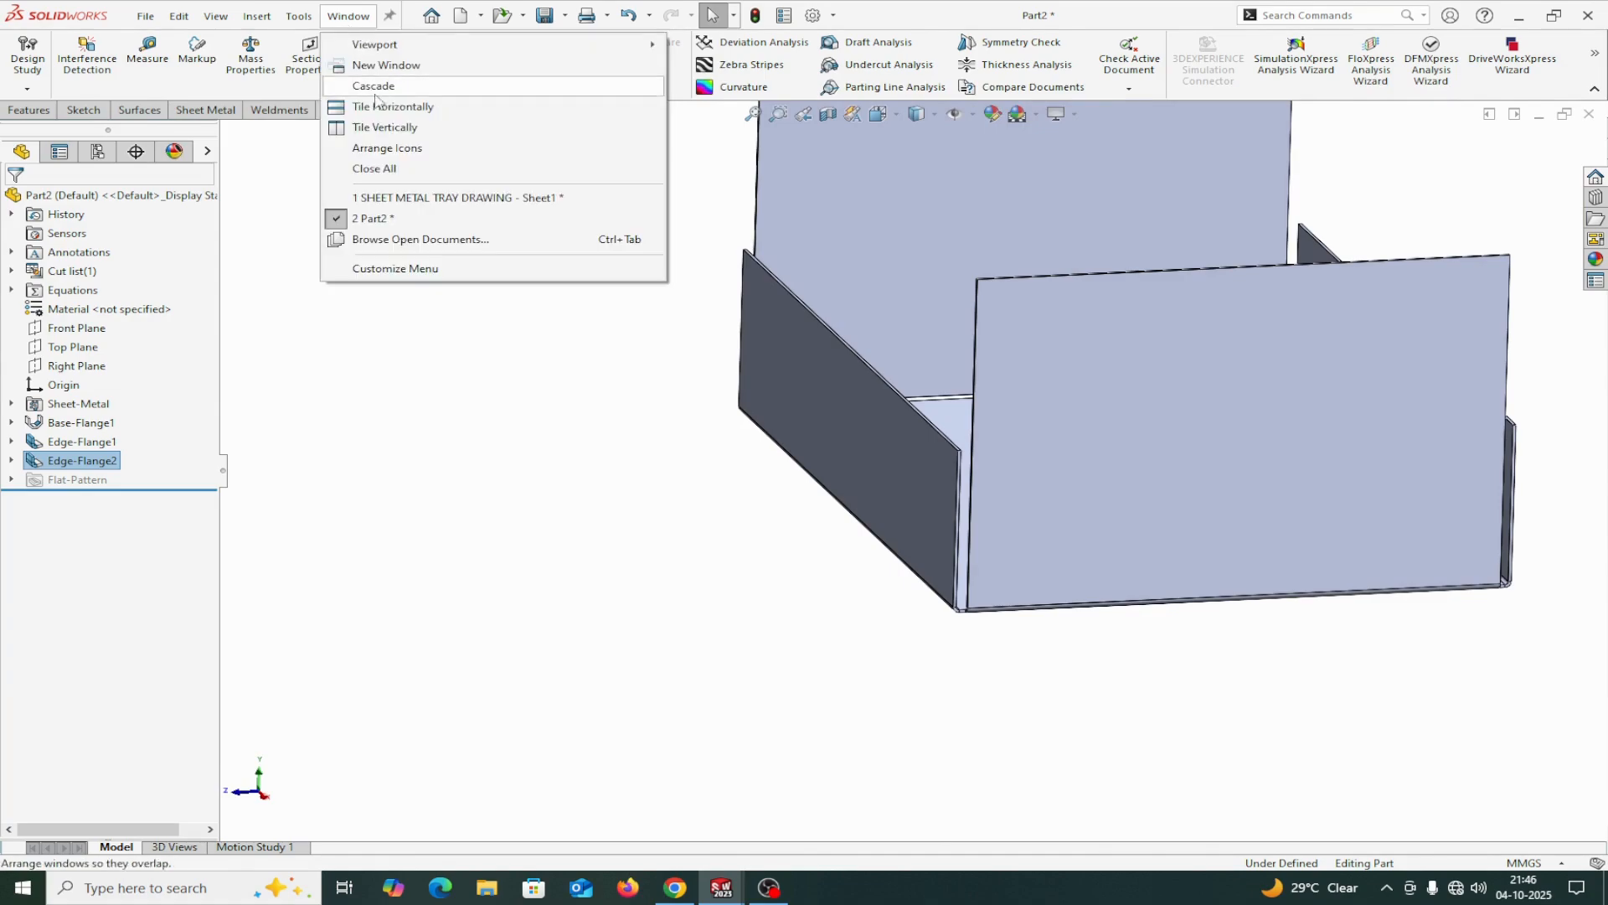
{"action": "left_click", "coordinate": [373, 198]}
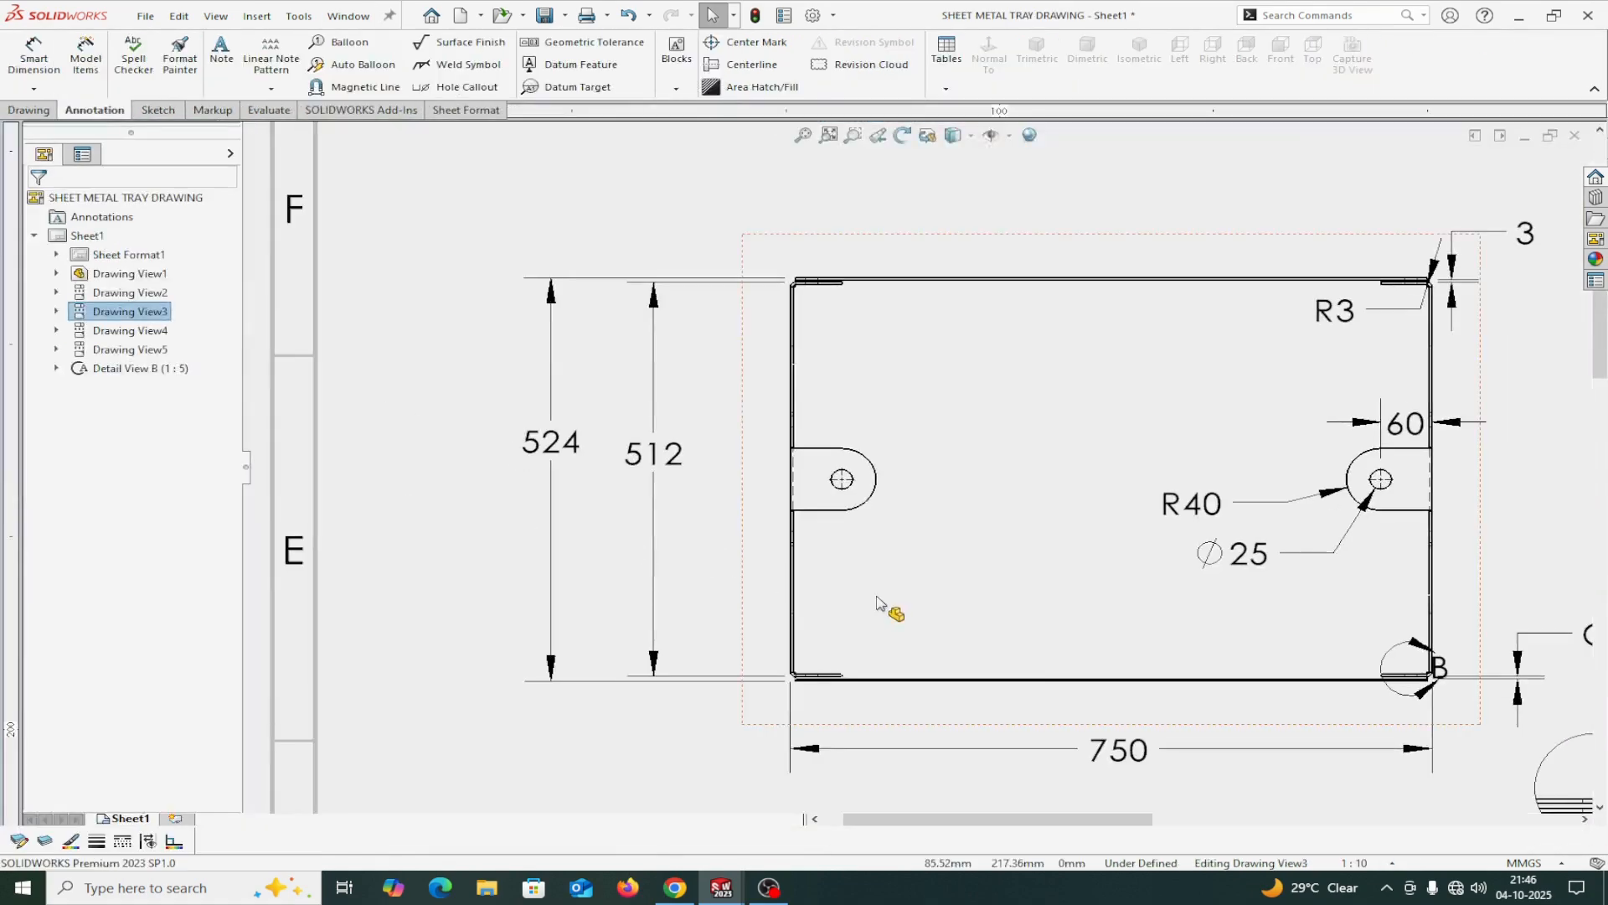
{"action": "scroll", "coordinate": [877, 603], "scroll_direction": "down", "scroll_amount": 3}
{"action": "scroll", "coordinate": [1097, 737], "scroll_direction": "up", "scroll_amount": 4}
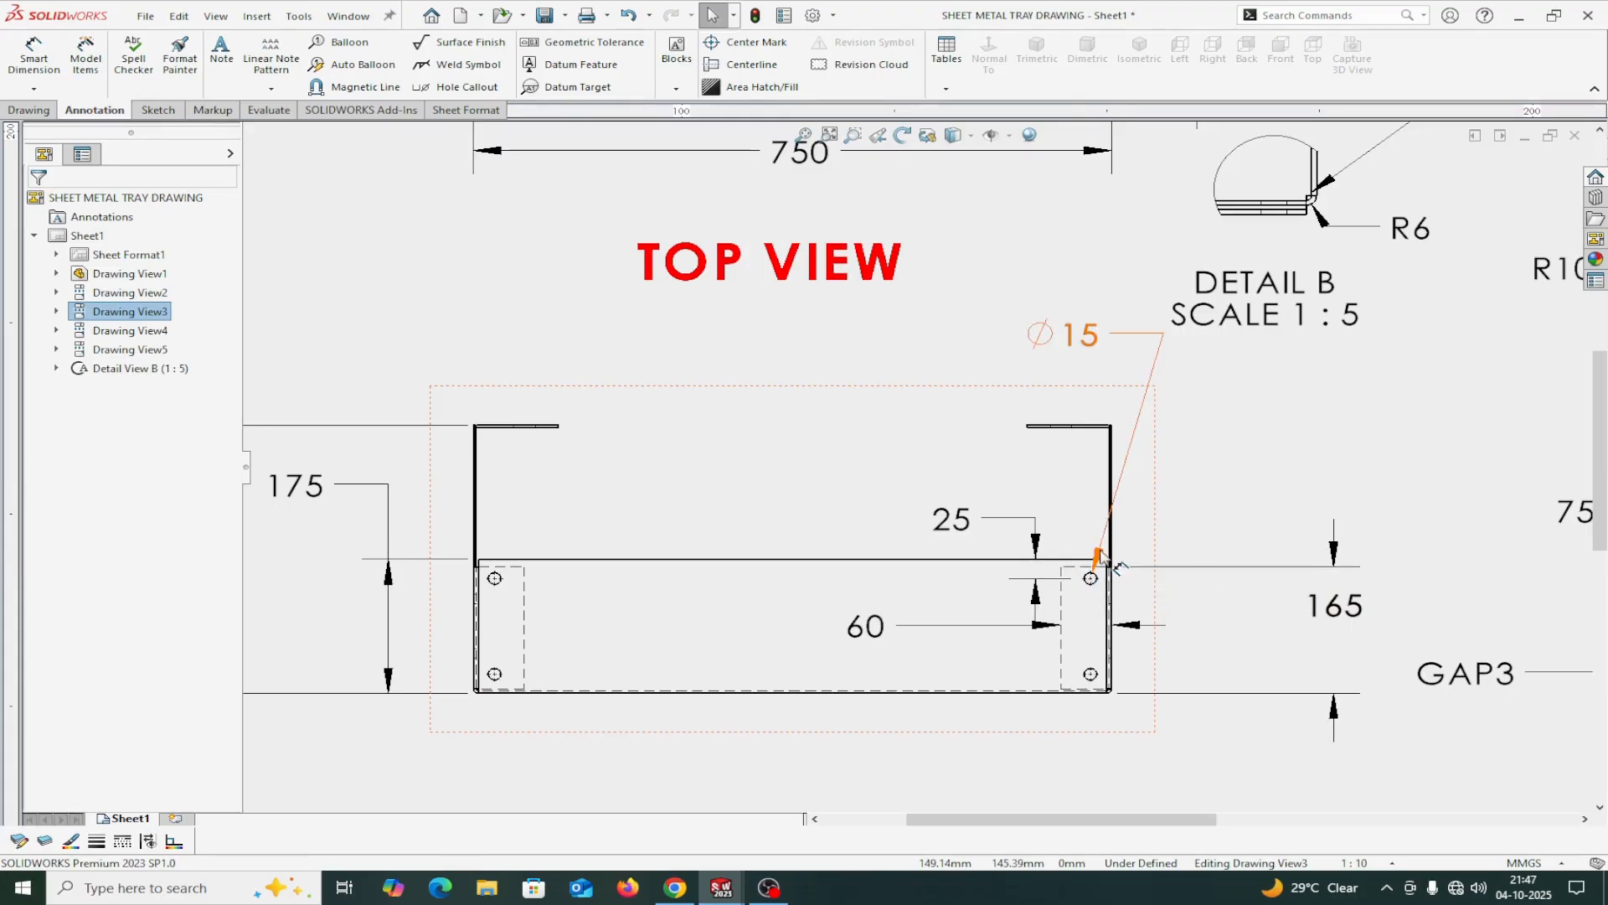
Switch to the Part2 model and start an edge flange on one vertical edge of a 350 mm end flange.
{"action": "left_click", "coordinate": [356, 25]}
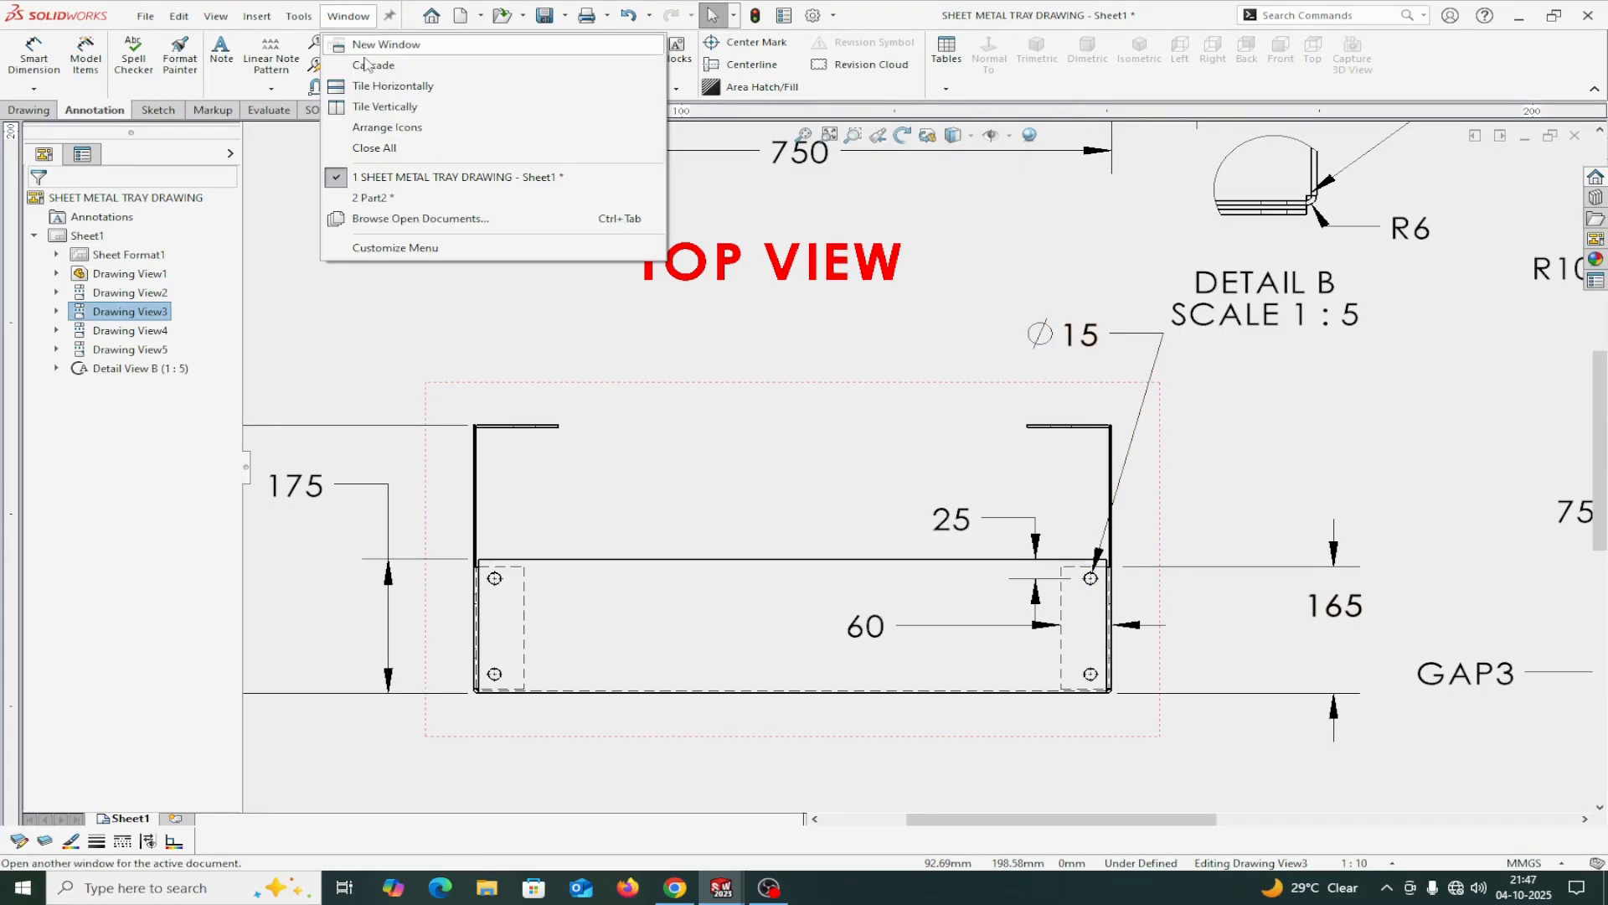
{"action": "left_click", "coordinate": [370, 197]}
{"action": "scroll", "coordinate": [754, 352], "scroll_direction": "up", "scroll_amount": 3}
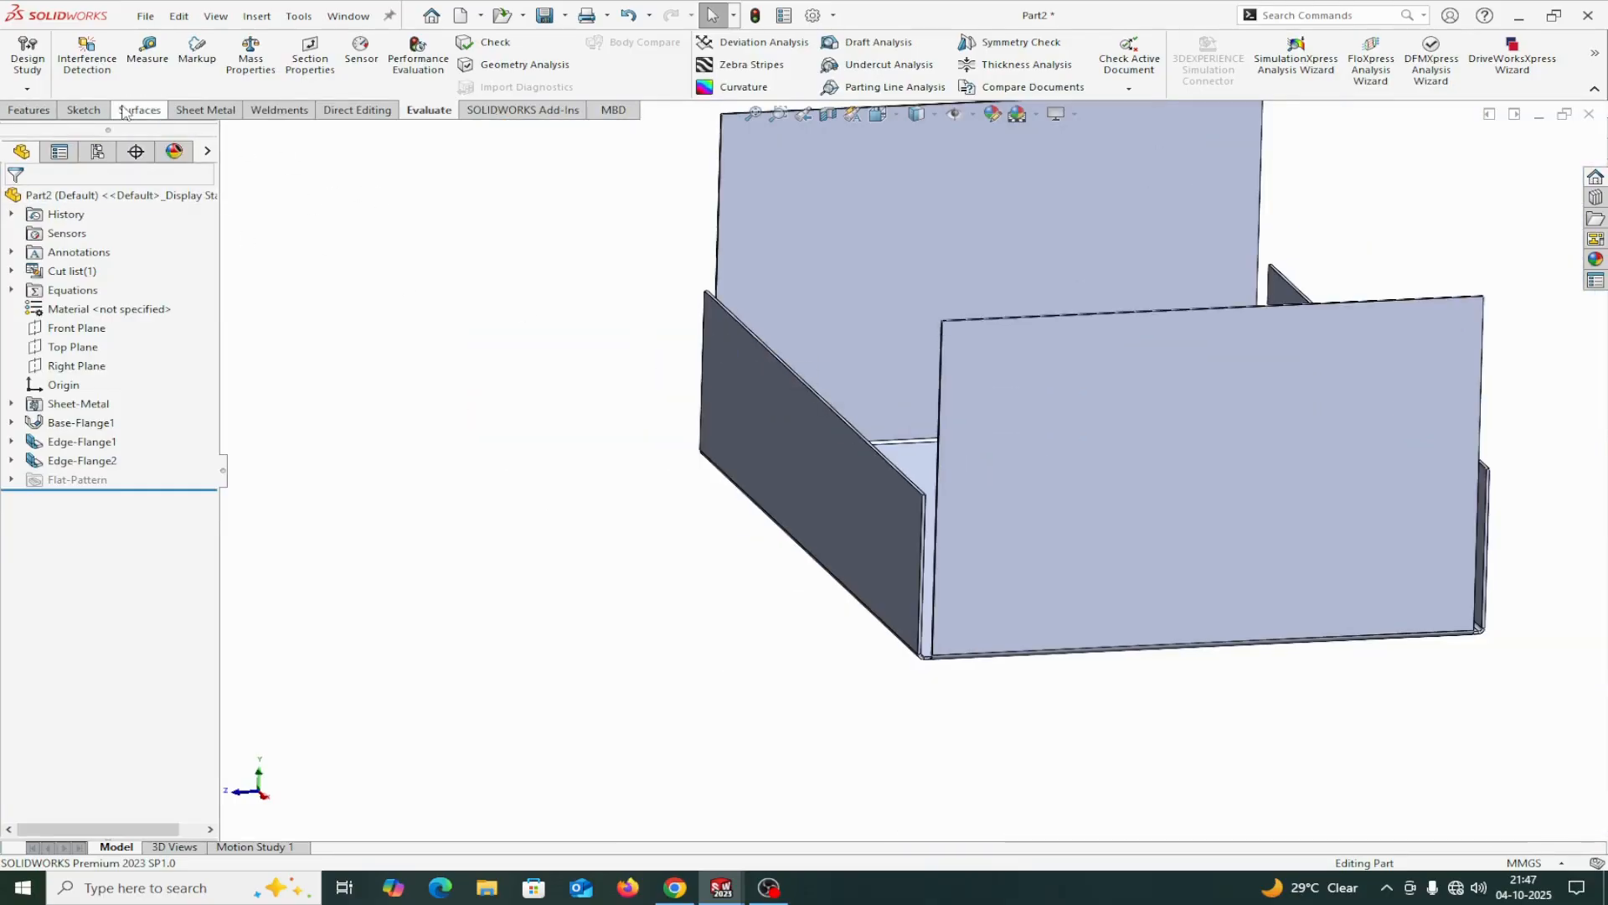
{"action": "left_click", "coordinate": [205, 109]}
{"action": "left_click", "coordinate": [235, 48]}
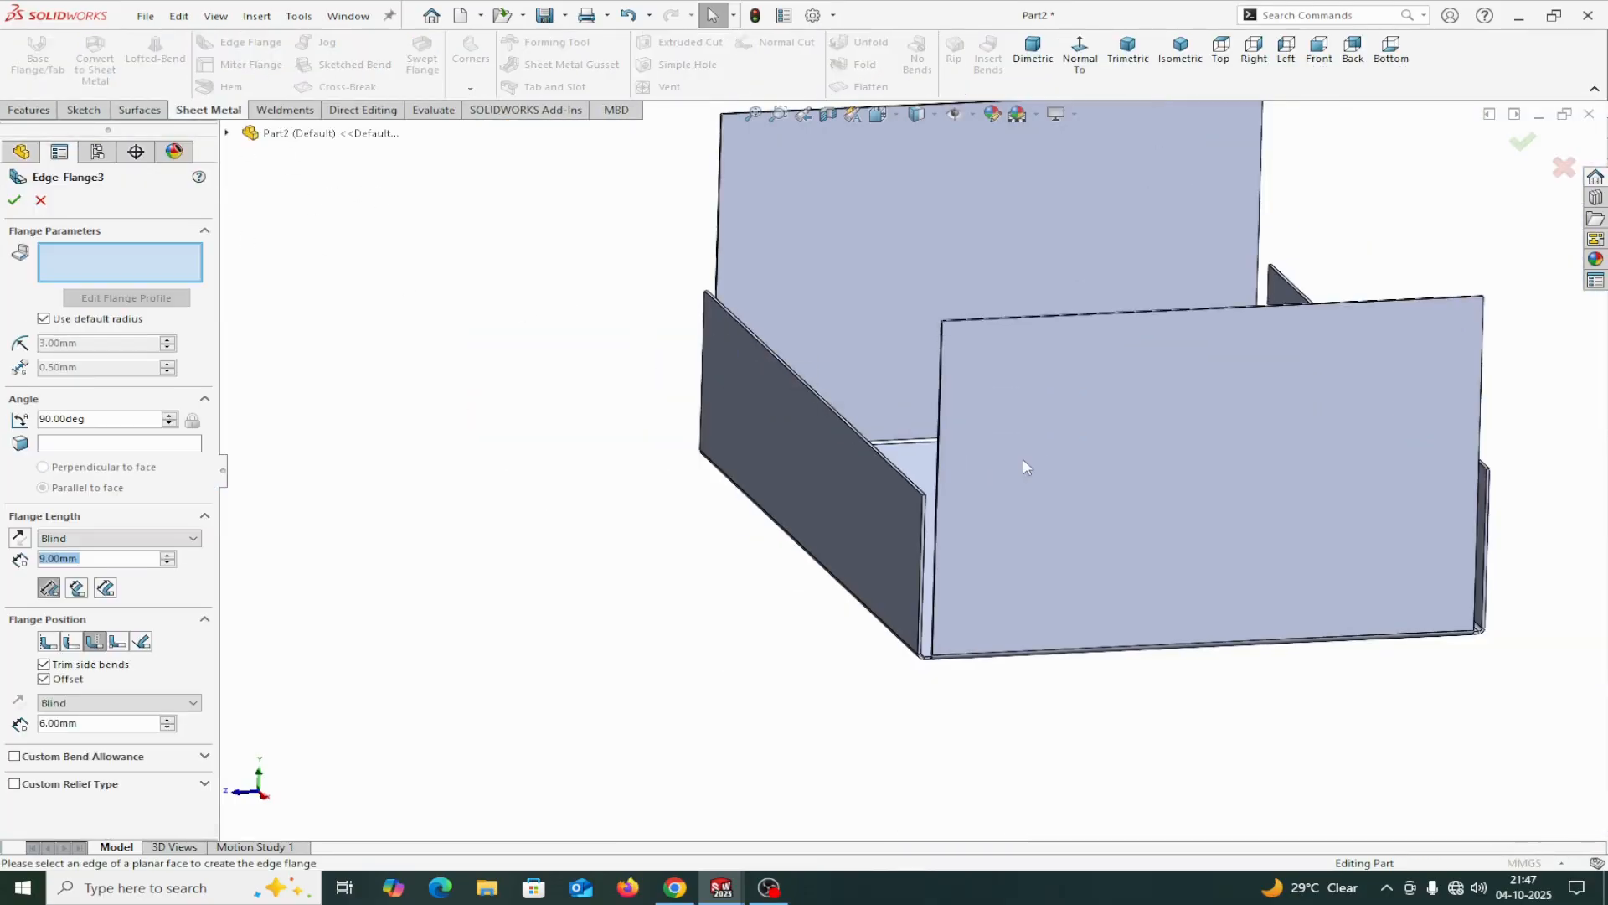
{"action": "scroll", "coordinate": [1047, 460], "scroll_direction": "down", "scroll_amount": 6}
{"action": "middle_click_drag", "start_coordinate": [806, 632], "coordinate": [867, 641]}
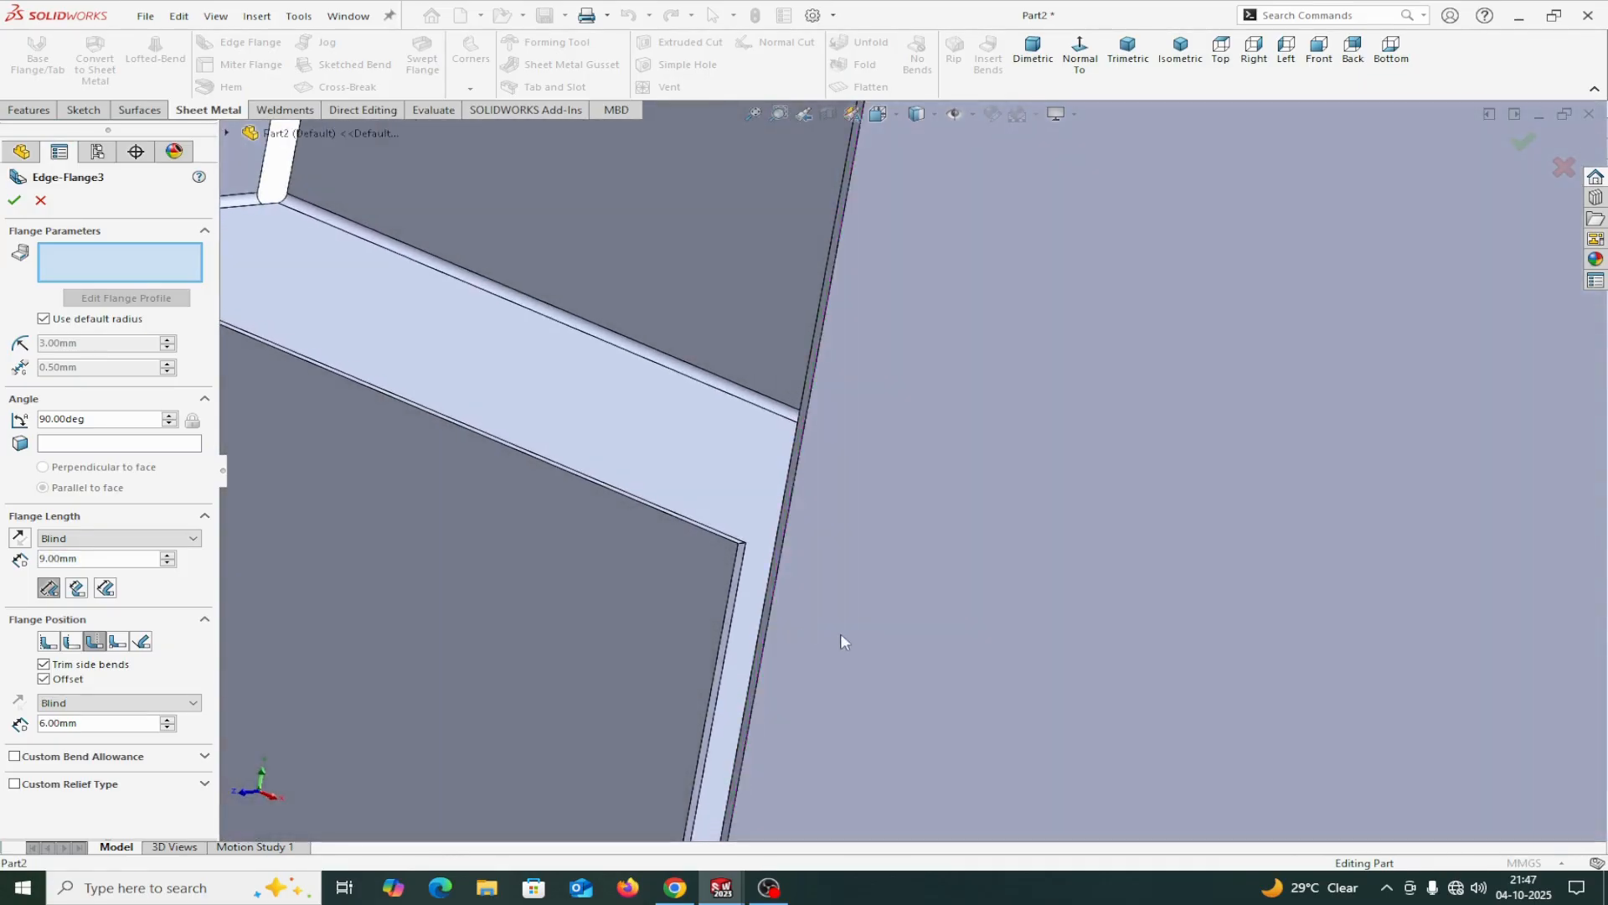
{"action": "left_click", "coordinate": [770, 586]}
Add the same end flange's opposite vertical edge, measuring flange length from the outer virtual sharp with the position offset turned off.
{"action": "scroll", "coordinate": [960, 526], "scroll_direction": "up", "scroll_amount": 5}
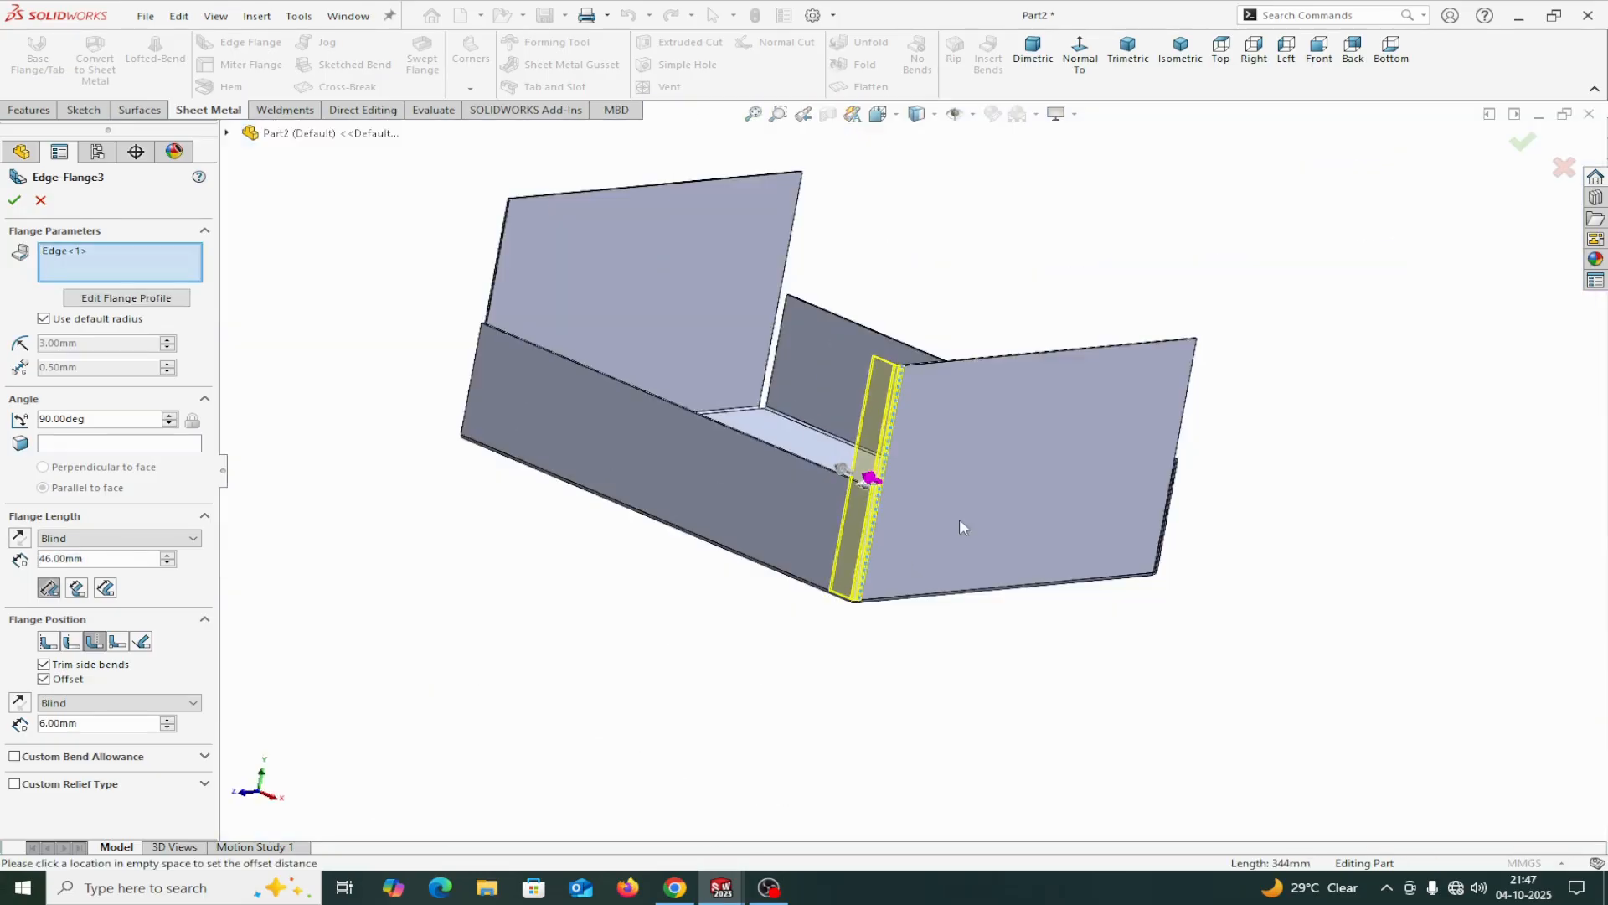
{"action": "middle_click_drag", "start_coordinate": [1272, 389], "coordinate": [1148, 333]}
{"action": "scroll", "coordinate": [1113, 455], "scroll_direction": "down", "scroll_amount": 5}
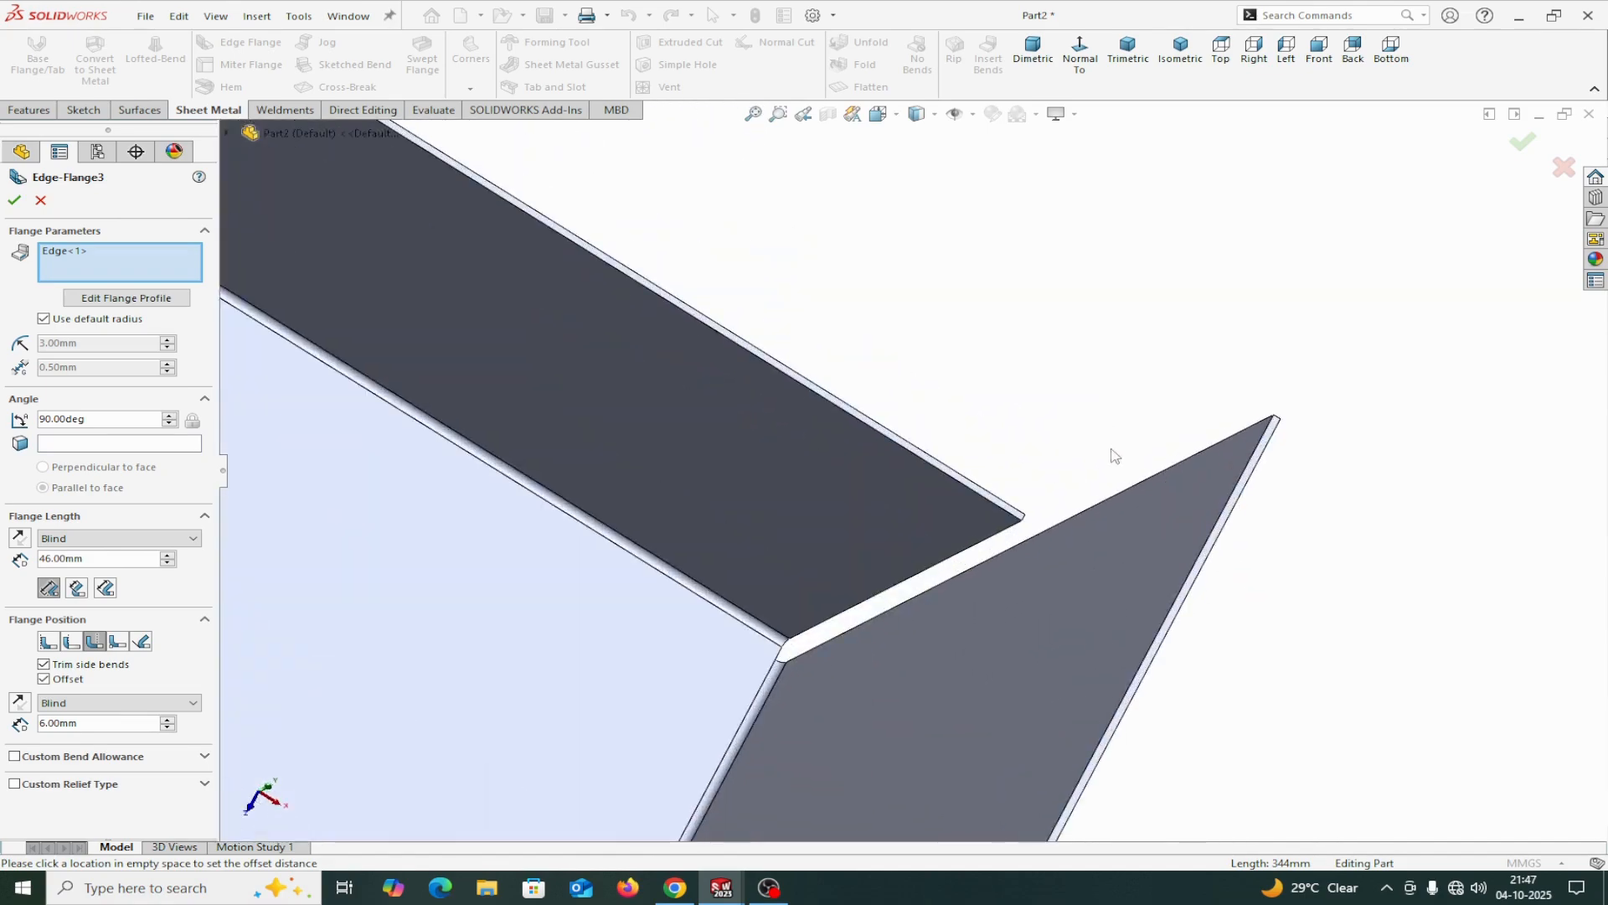
{"action": "left_click", "coordinate": [1101, 506]}
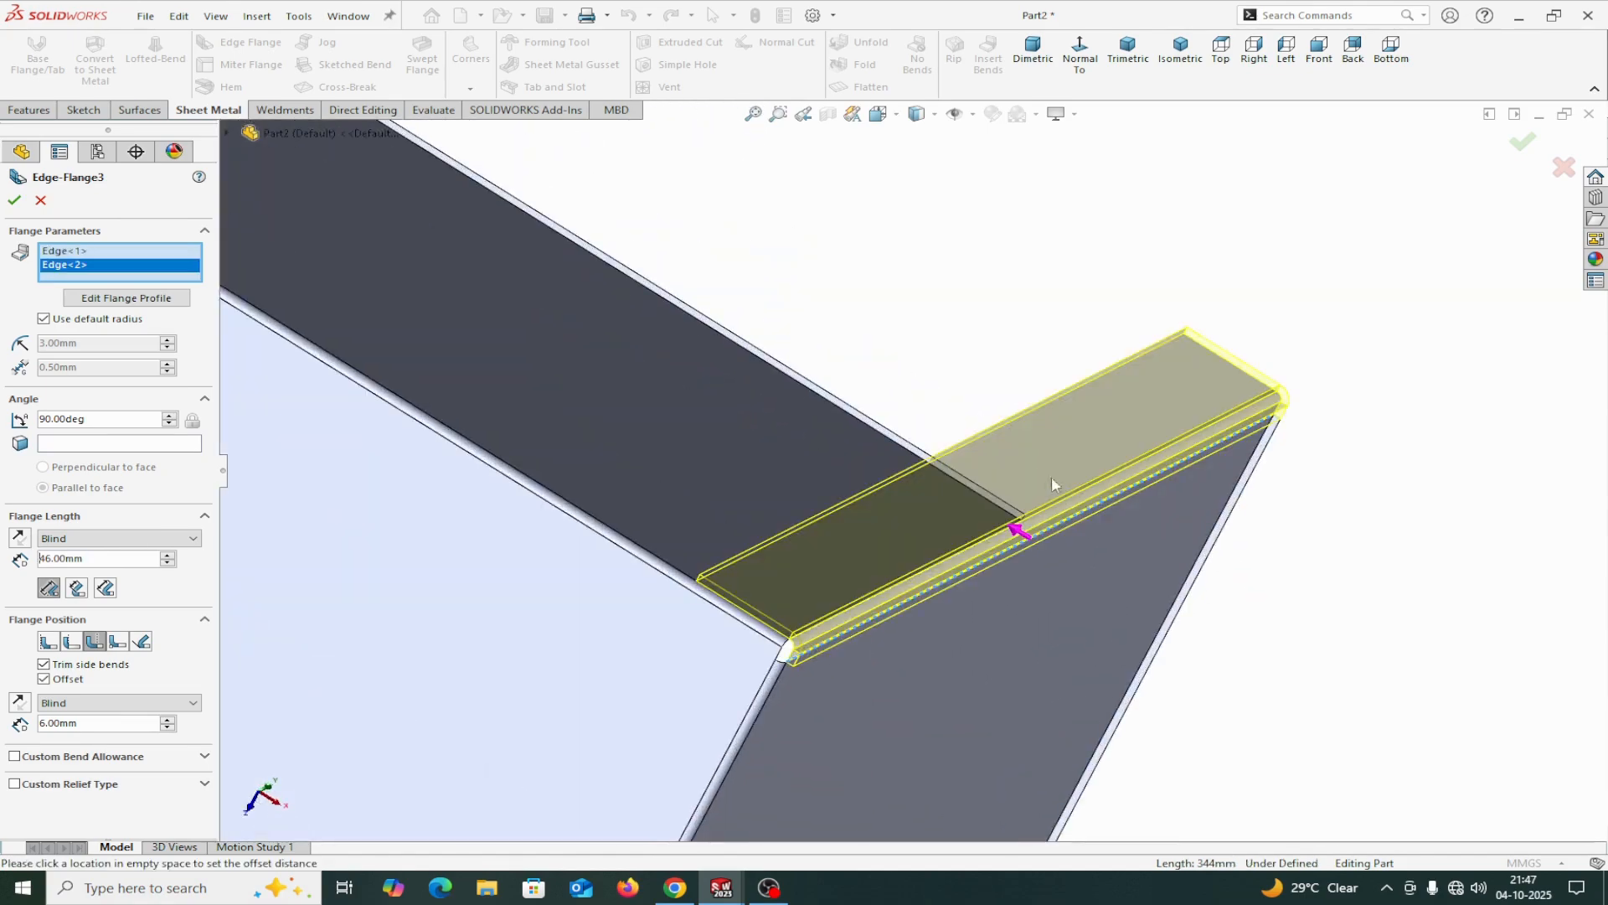
{"action": "middle_click_drag", "start_coordinate": [862, 600], "coordinate": [490, 558]}
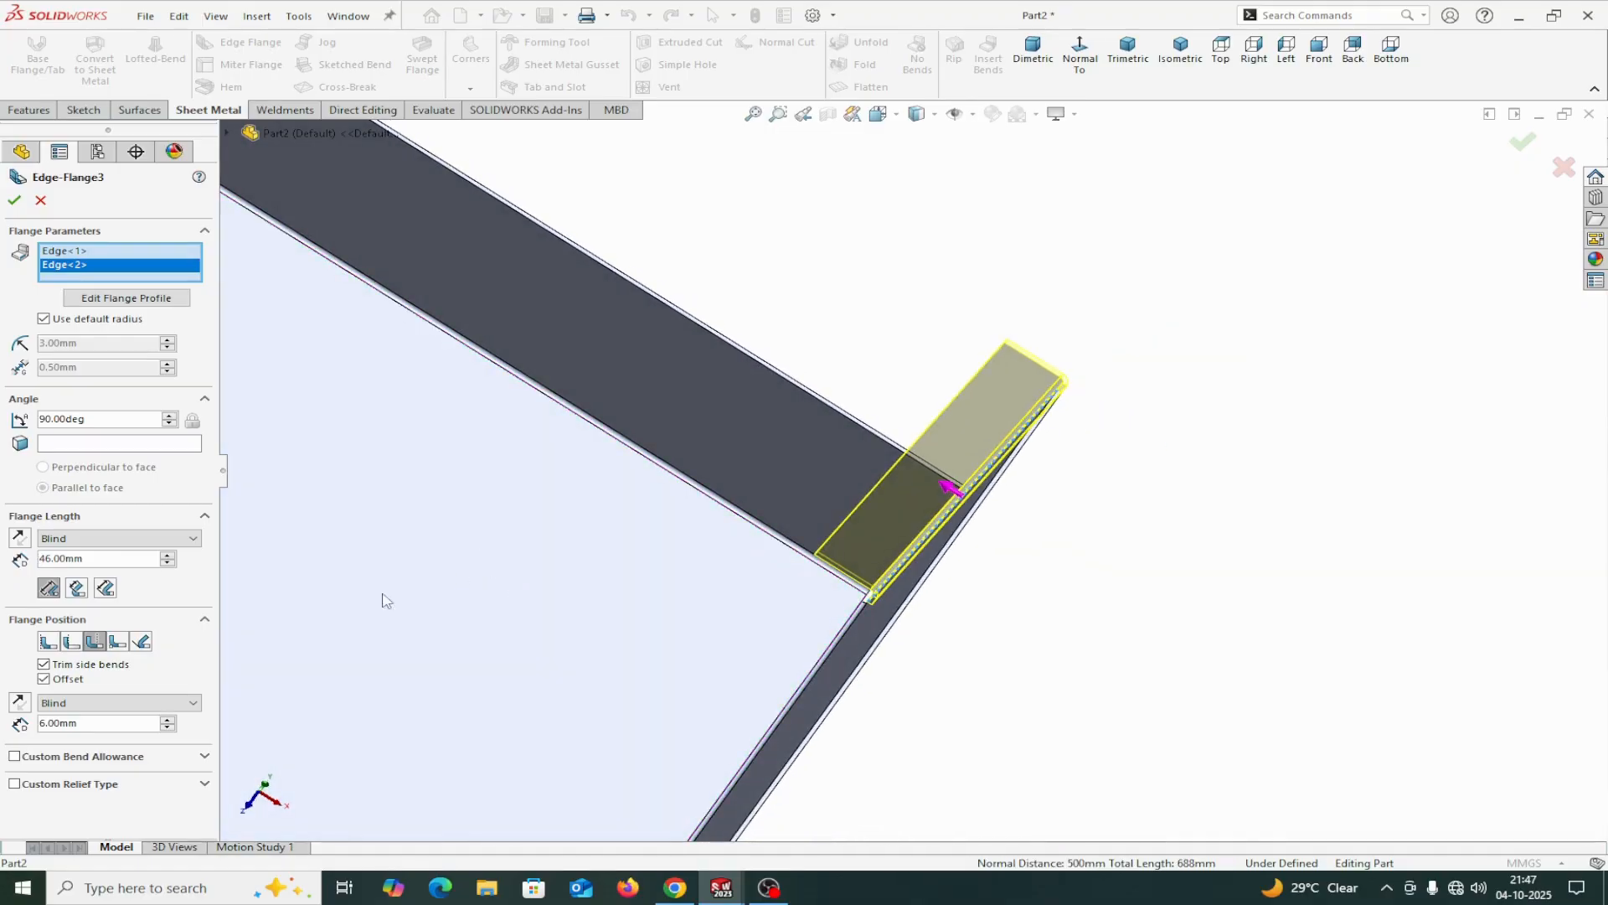
{"action": "left_click", "coordinate": [49, 588]}
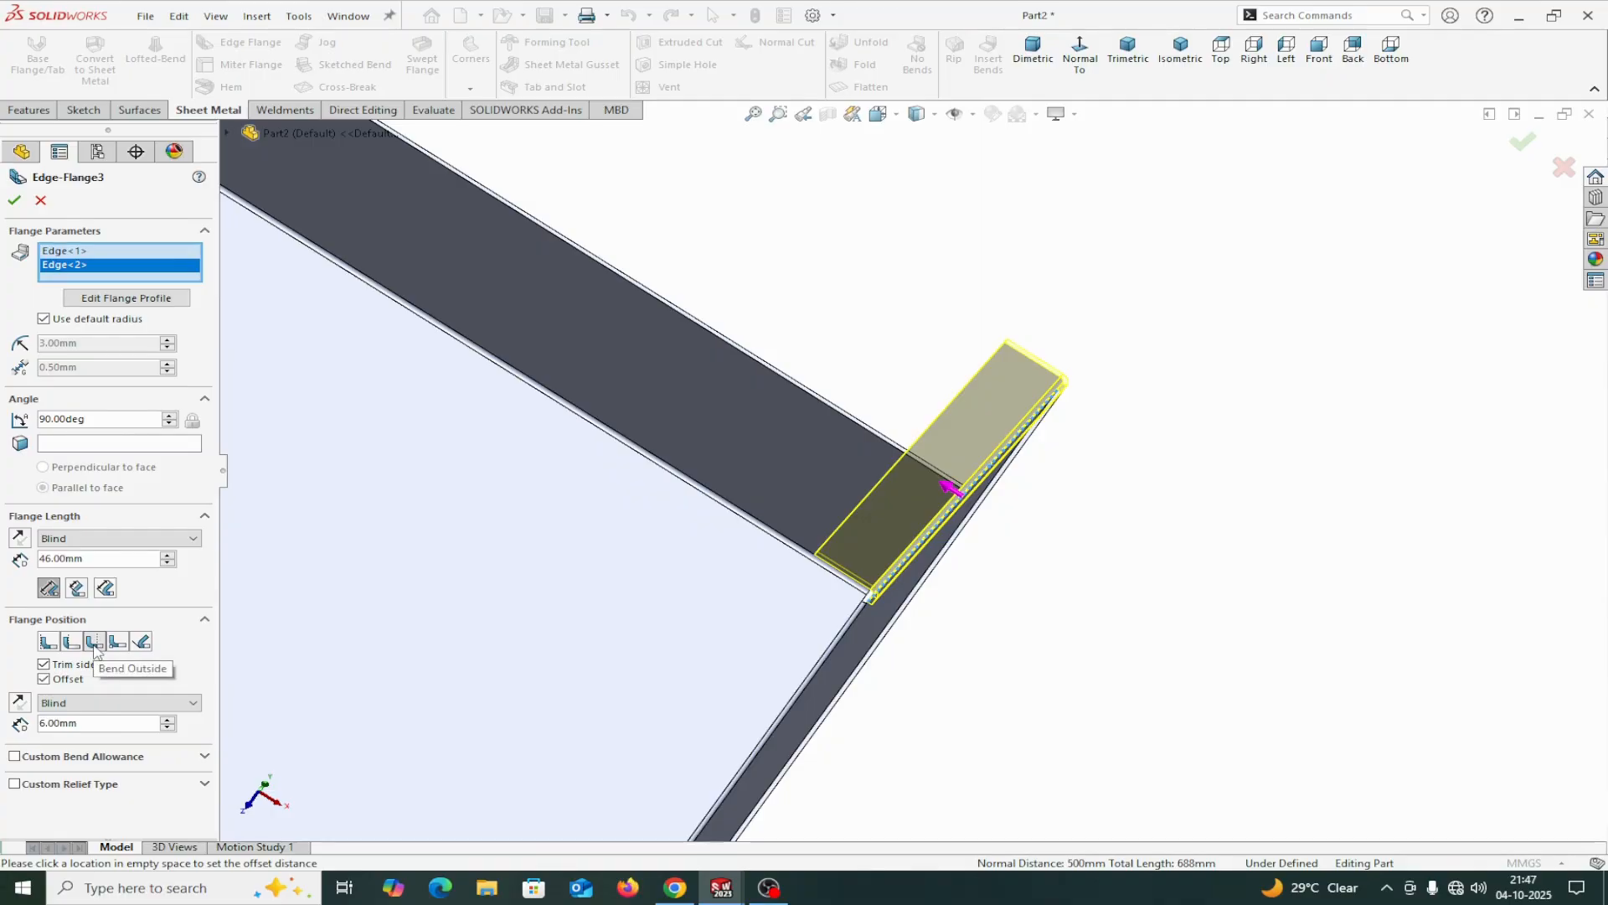
{"action": "left_click", "coordinate": [44, 680]}
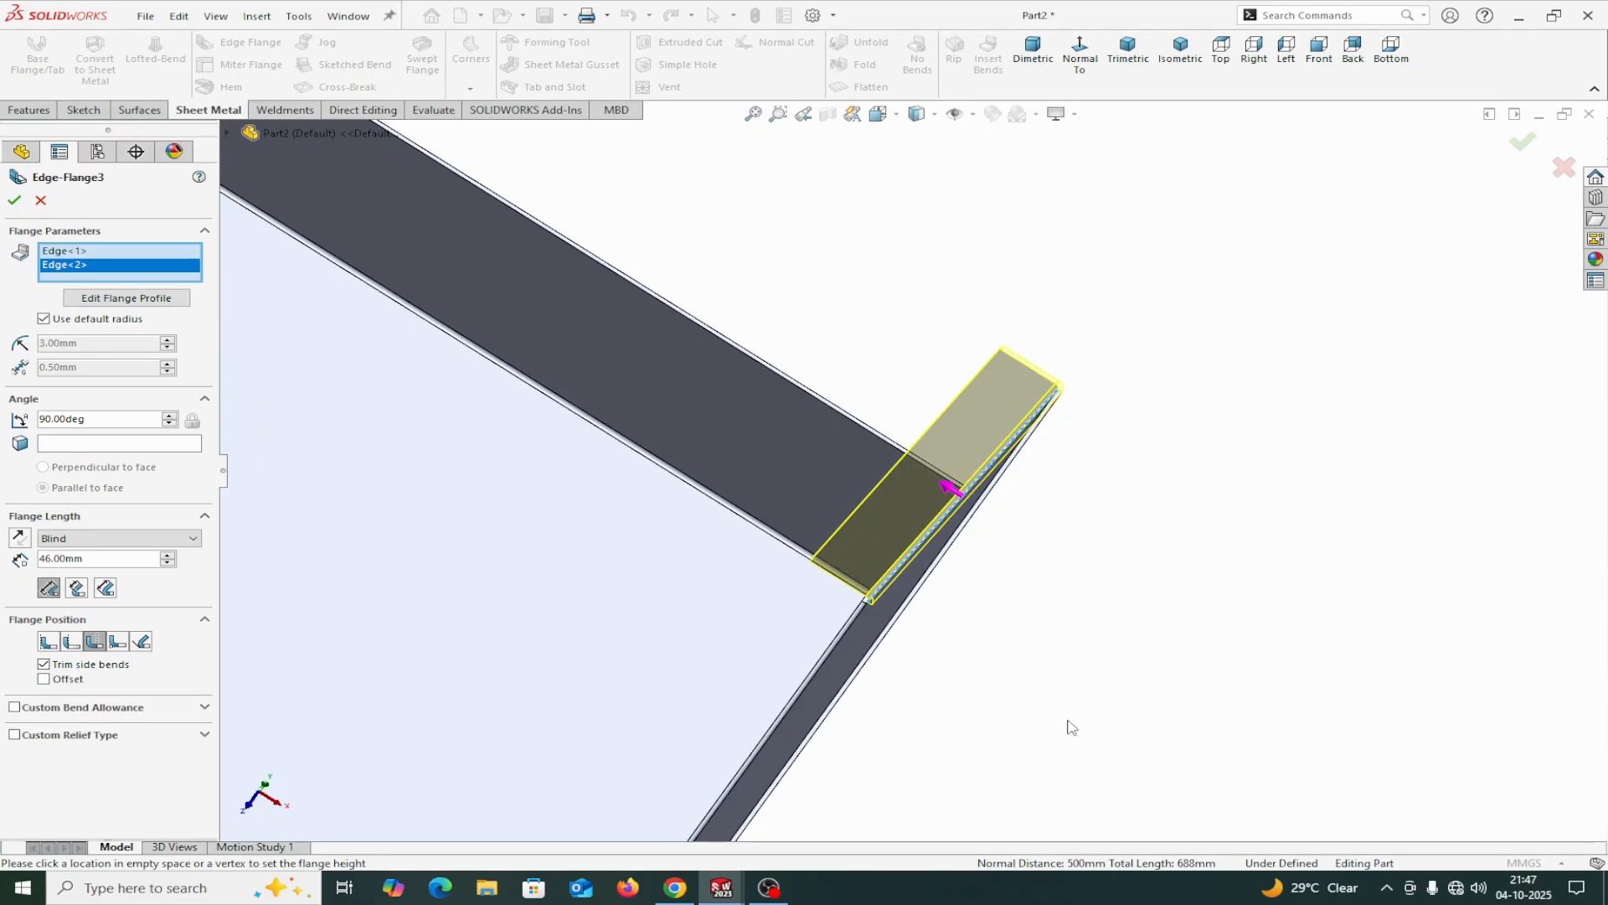
Edit the second edge's flange profile and shorten its free end to about 149 mm from the tray's bottom edge.
{"action": "left_click", "coordinate": [122, 301]}
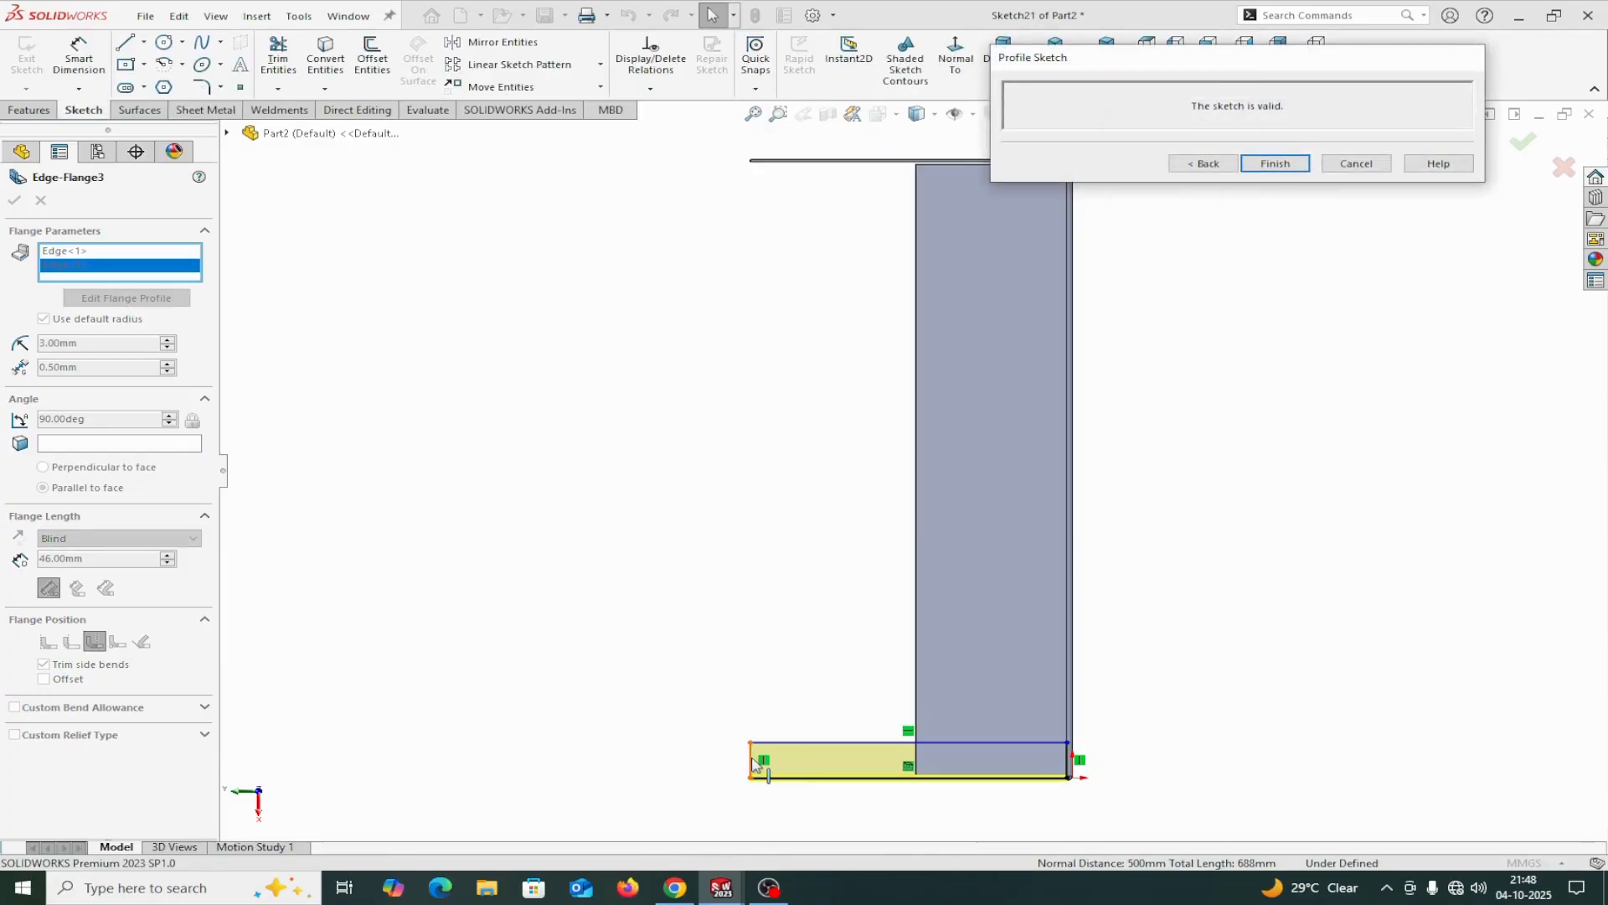
{"action": "left_click_drag", "start_coordinate": [752, 762], "coordinate": [939, 757]}
{"action": "scroll", "coordinate": [977, 750], "scroll_direction": "down", "scroll_amount": 6}
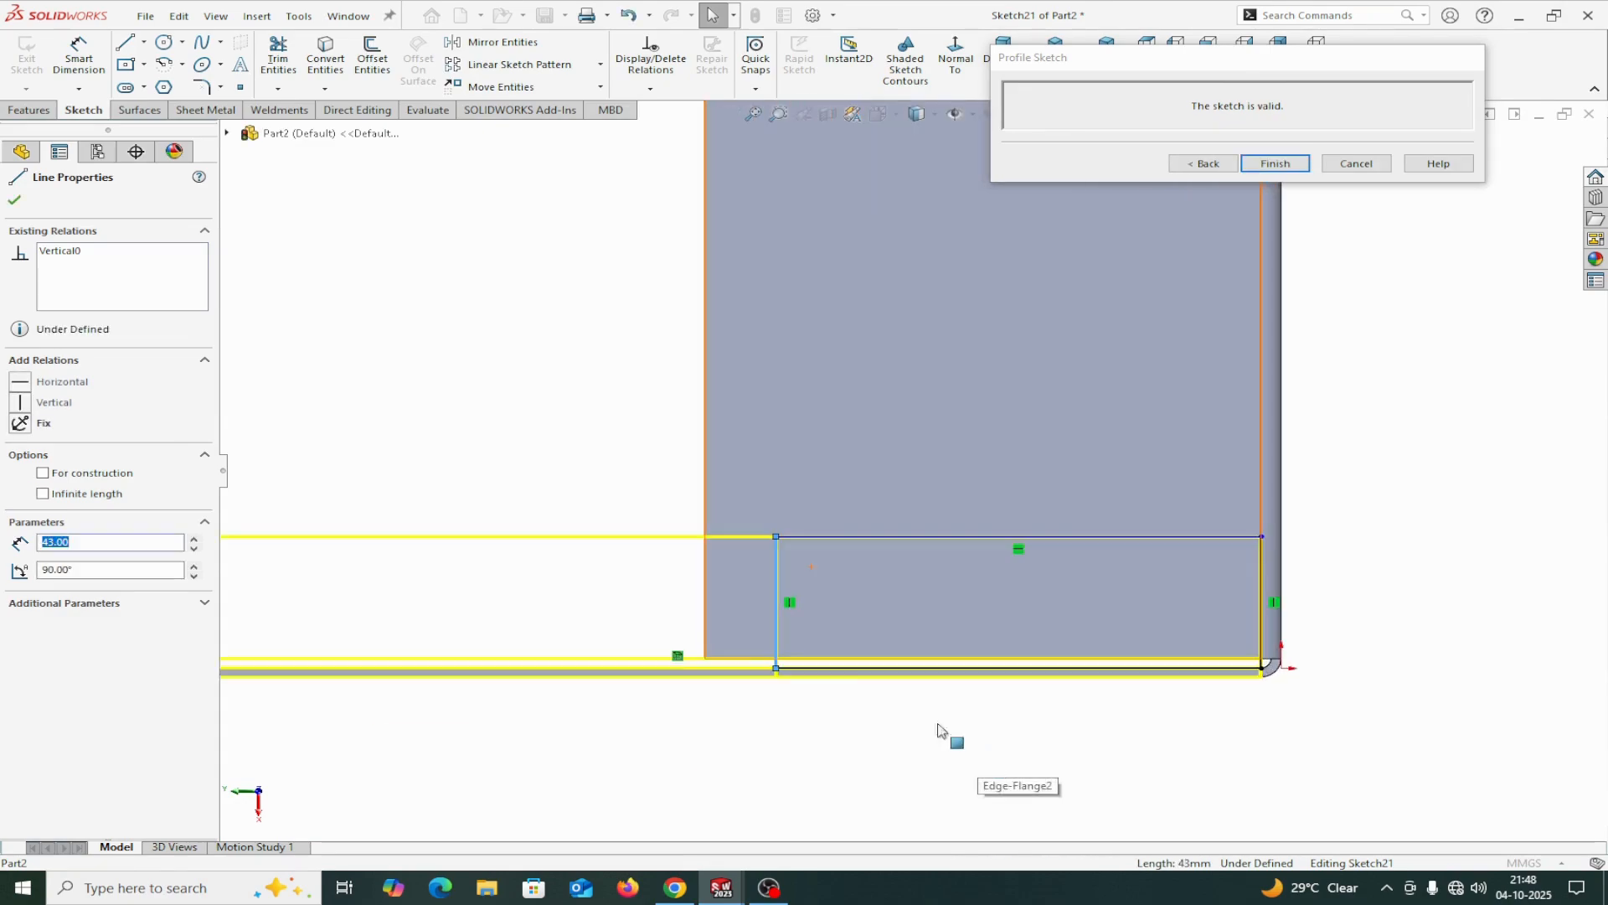
Dimension the length of the flange profile's free end line.
{"action": "left_click", "coordinate": [89, 62]}
{"action": "scroll", "coordinate": [997, 557], "scroll_direction": "down", "scroll_amount": 3}
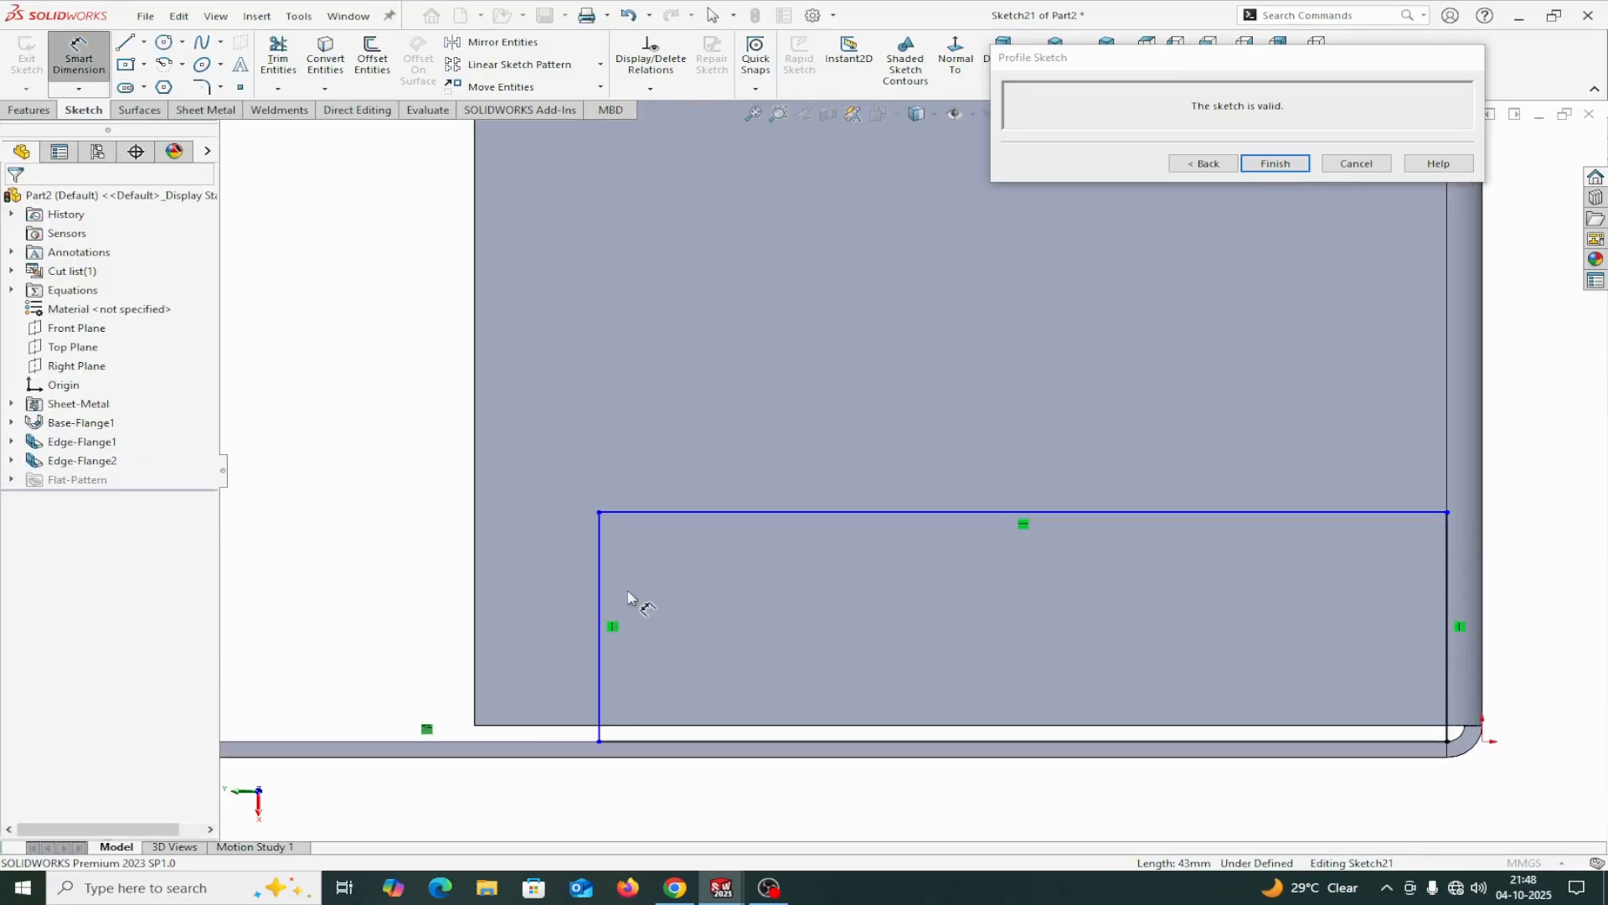
{"action": "left_click", "coordinate": [605, 598]}
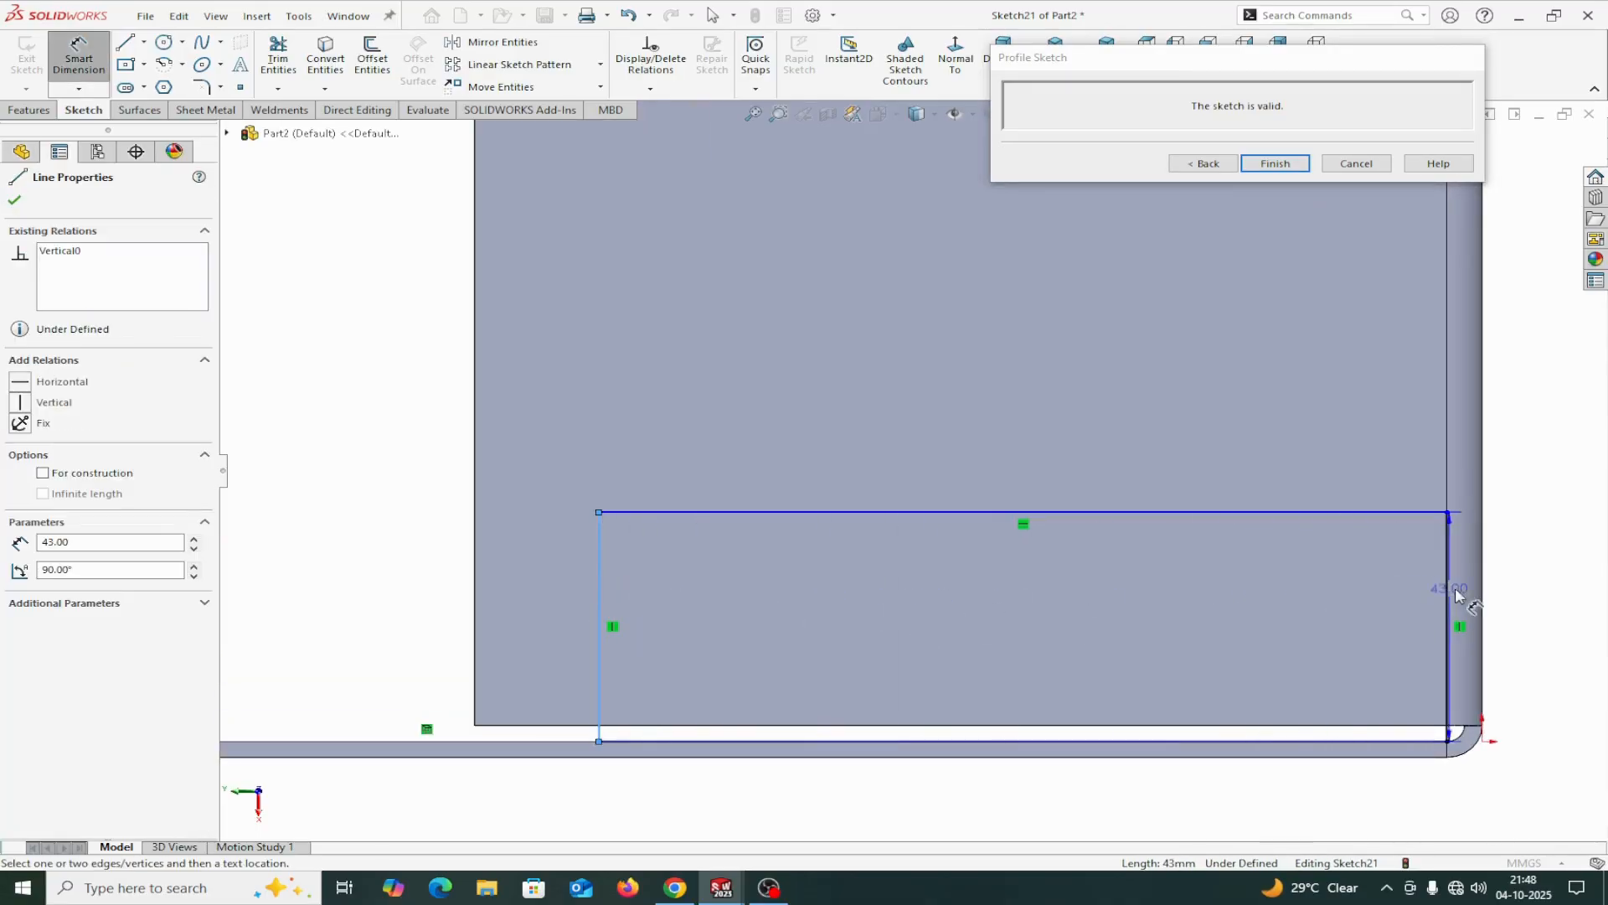
{"action": "left_click", "coordinate": [1487, 602]}
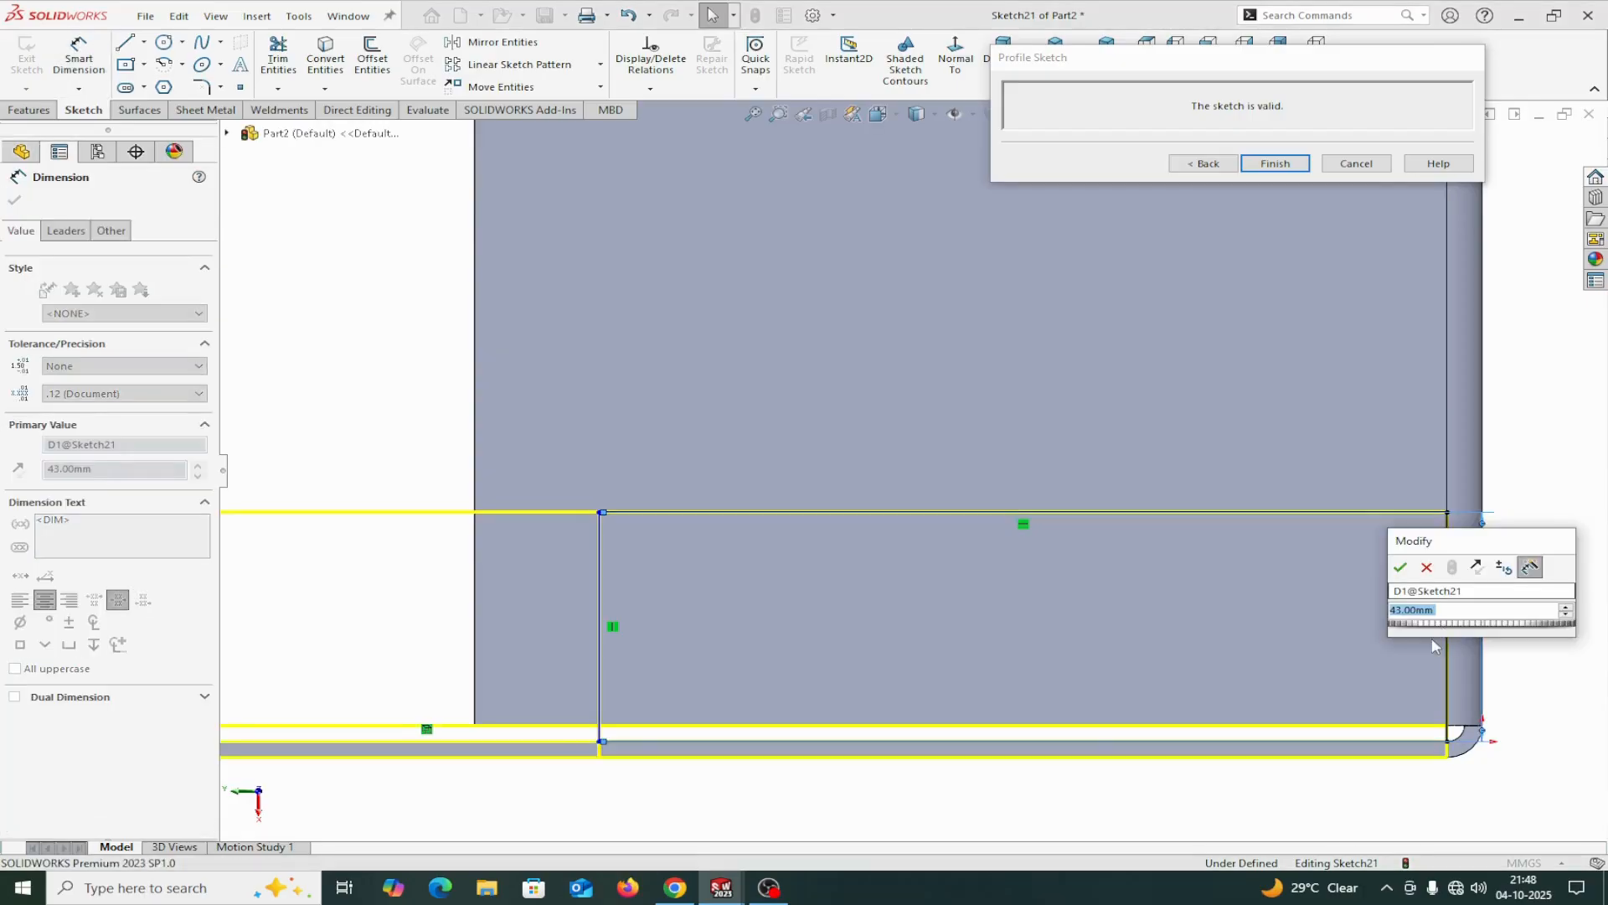
{"action": "left_click", "coordinate": [1426, 568]}
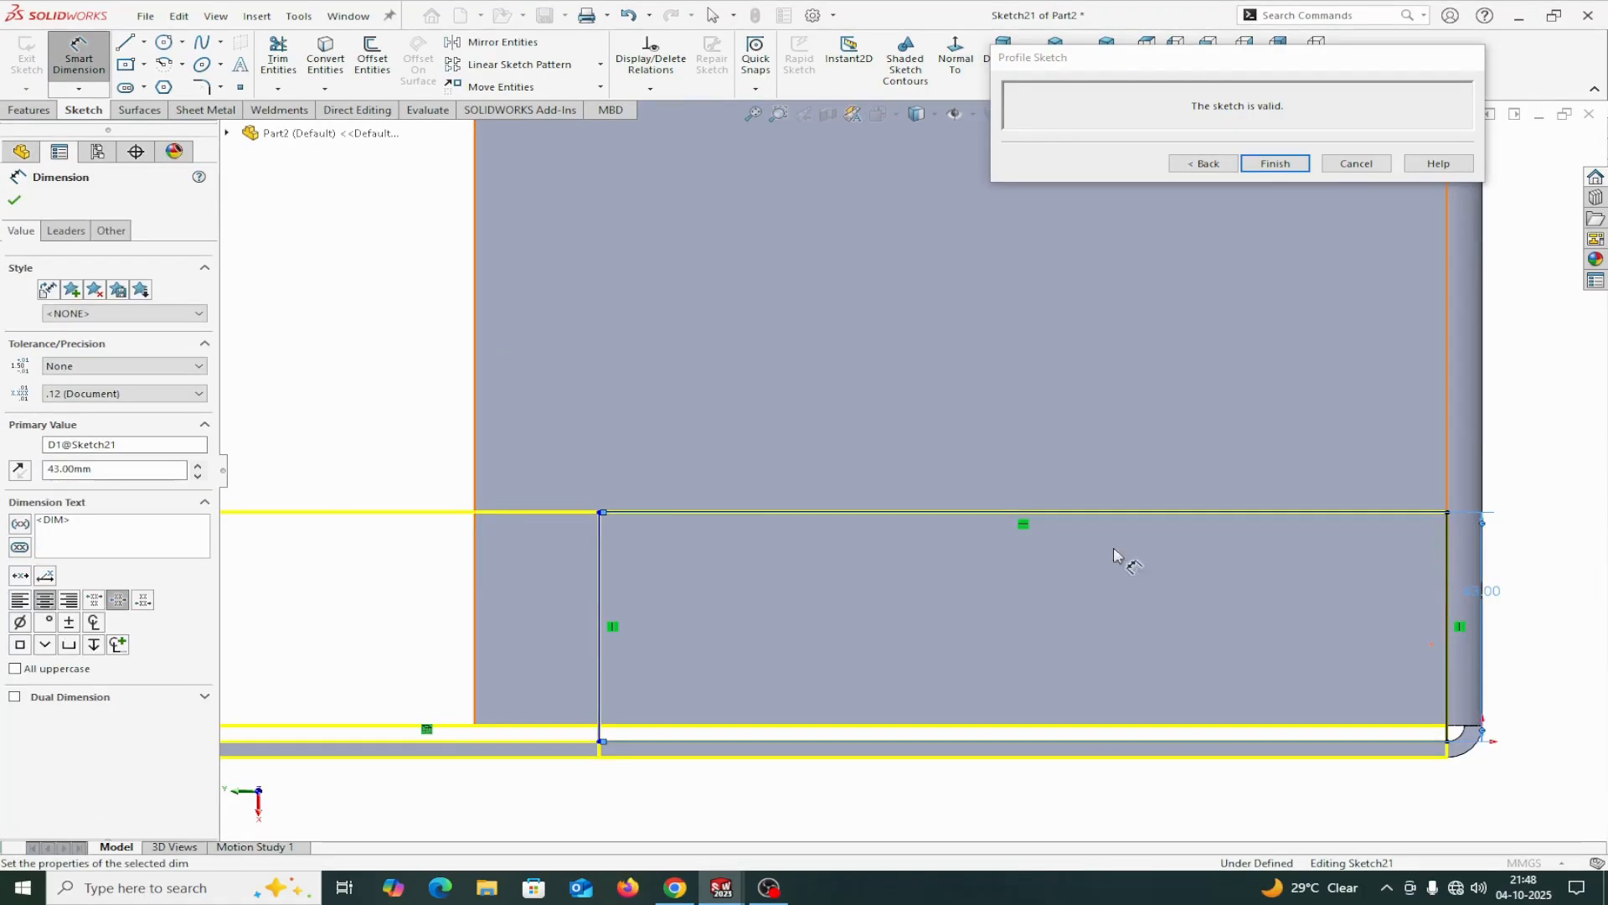
Dimension the profile's free end line 165 mm from the tray's outer bottom edge.
{"action": "scroll", "coordinate": [682, 595], "scroll_direction": "down", "scroll_amount": 2}
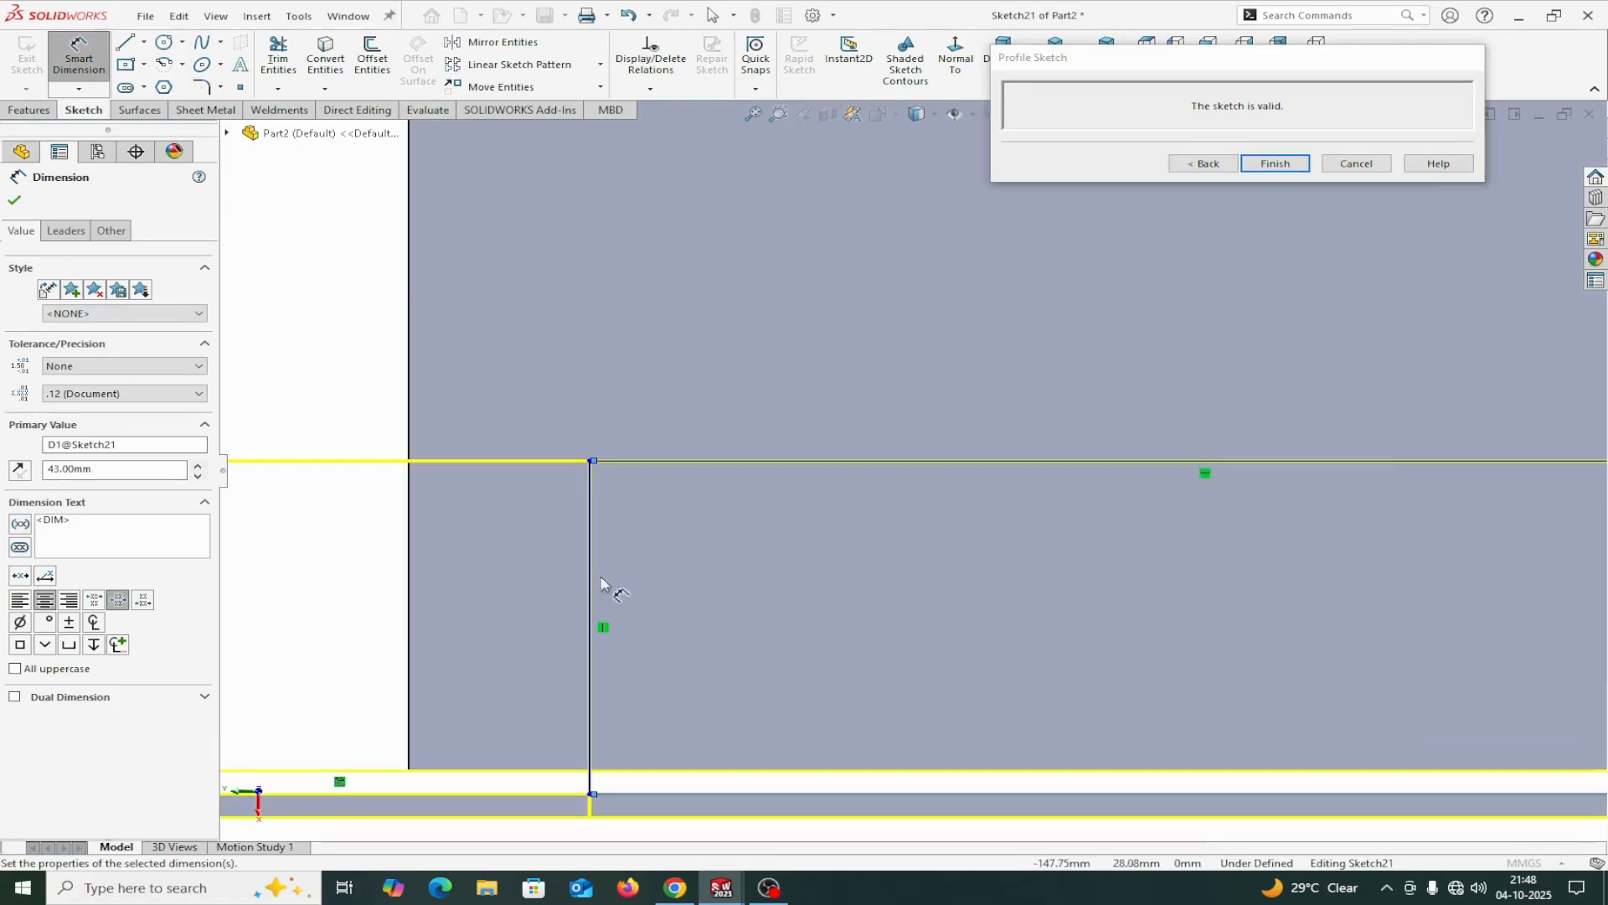
{"action": "scroll", "coordinate": [685, 588], "scroll_direction": "up", "scroll_amount": 5}
{"action": "scroll", "coordinate": [712, 586], "scroll_direction": "down", "scroll_amount": 2}
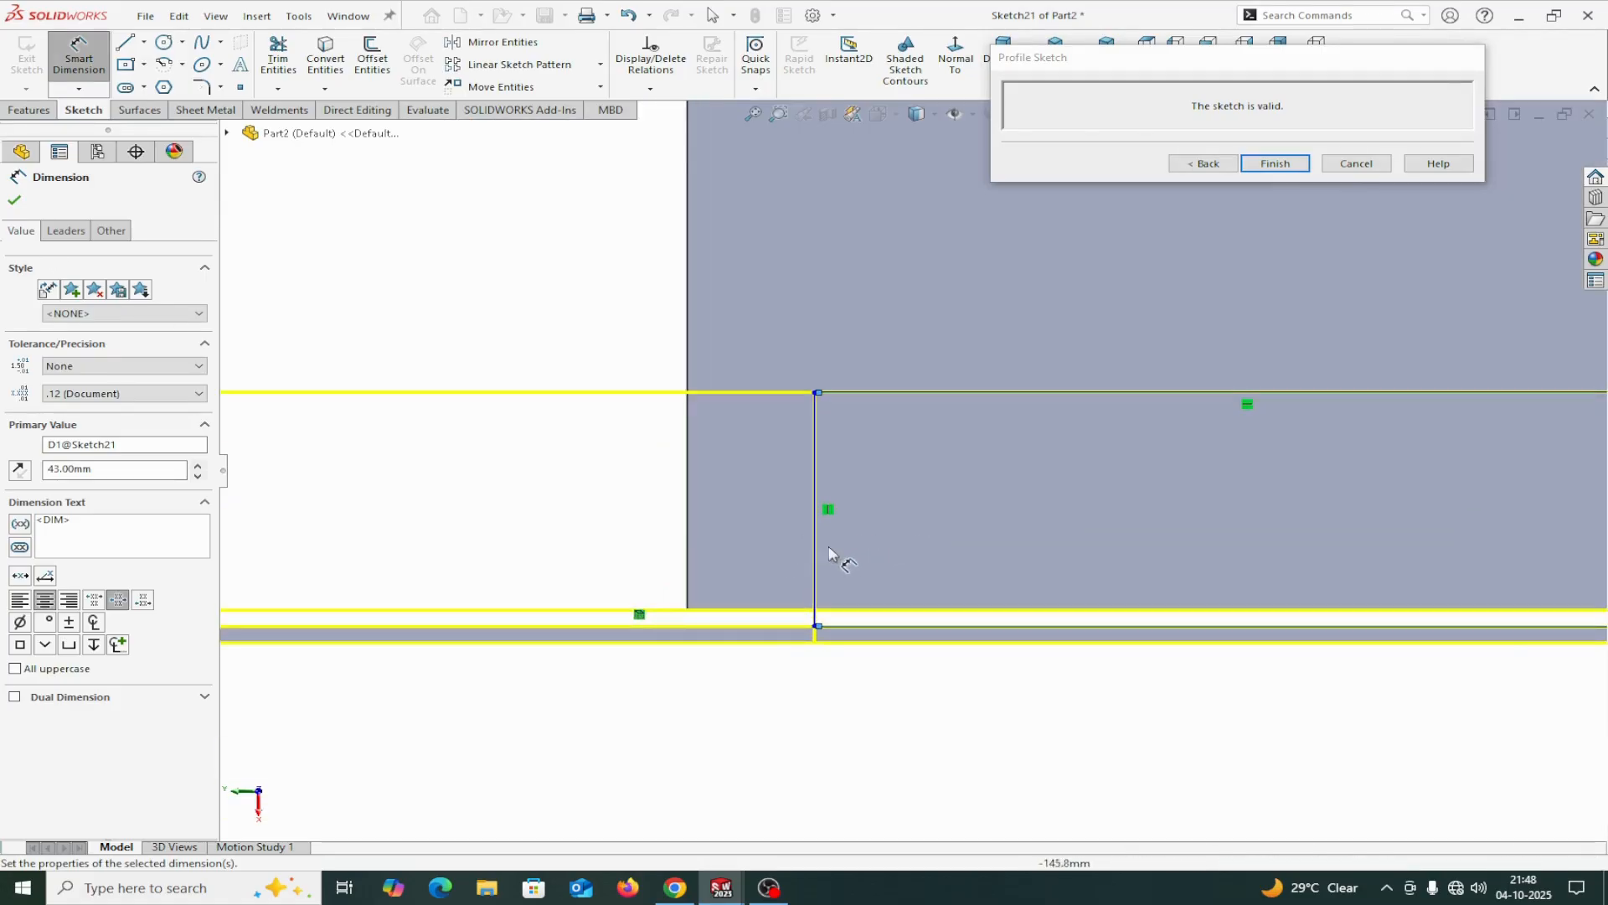
{"action": "left_click", "coordinate": [814, 564]}
{"action": "scroll", "coordinate": [1039, 567], "scroll_direction": "up", "scroll_amount": 5}
{"action": "scroll", "coordinate": [1206, 471], "scroll_direction": "down", "scroll_amount": 4}
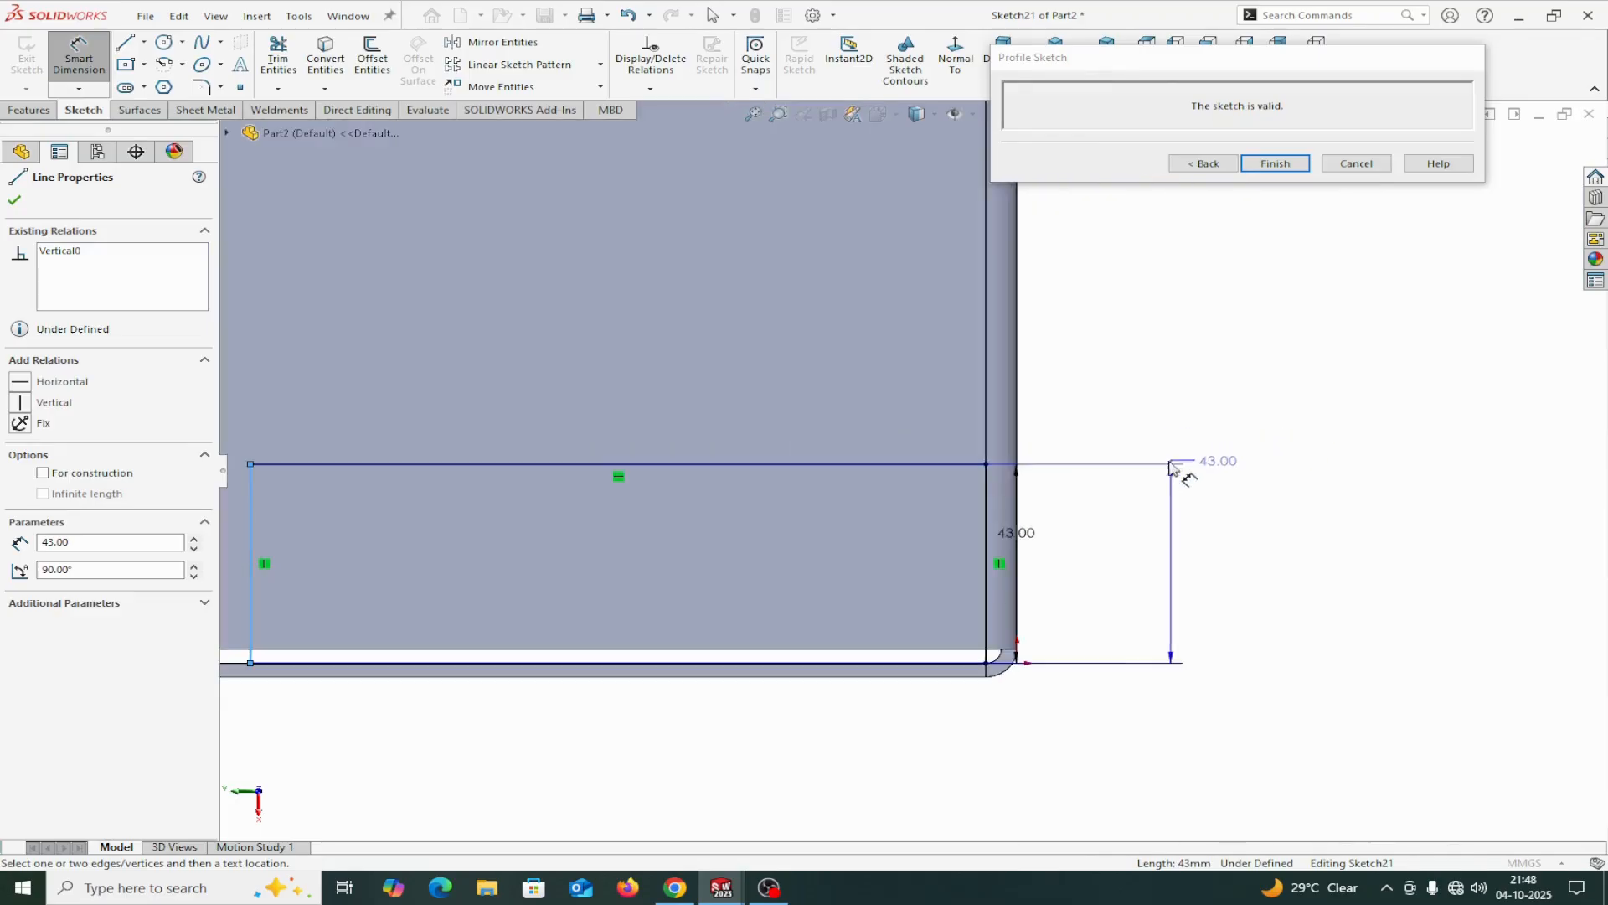
{"action": "scroll", "coordinate": [1005, 465], "scroll_direction": "down", "scroll_amount": 3}
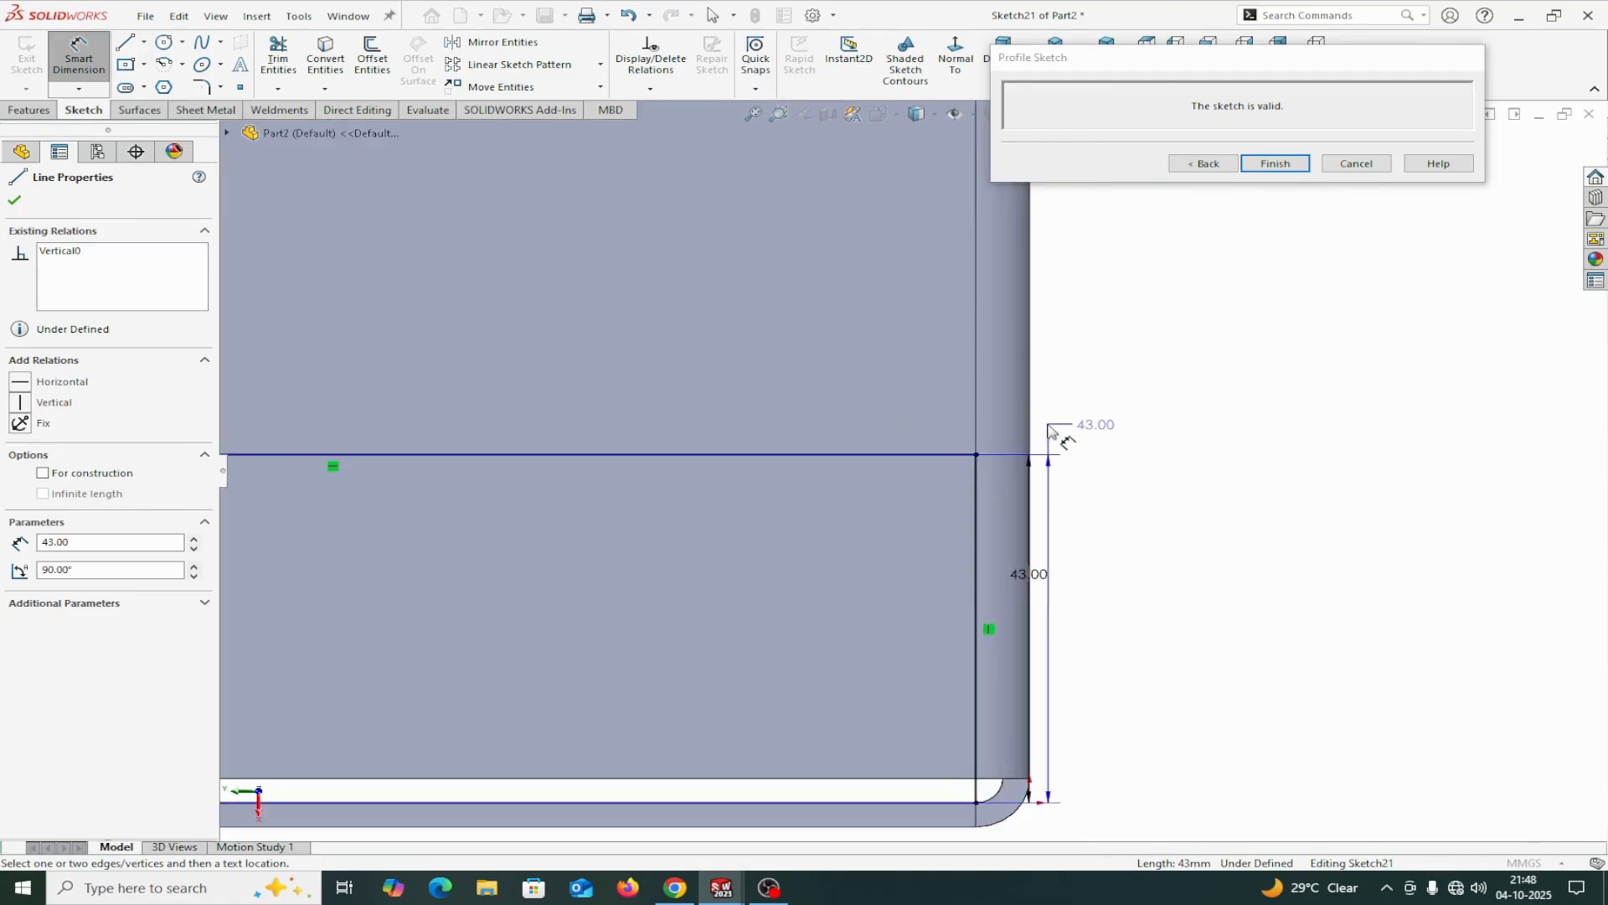
{"action": "key", "text": "Escape"}
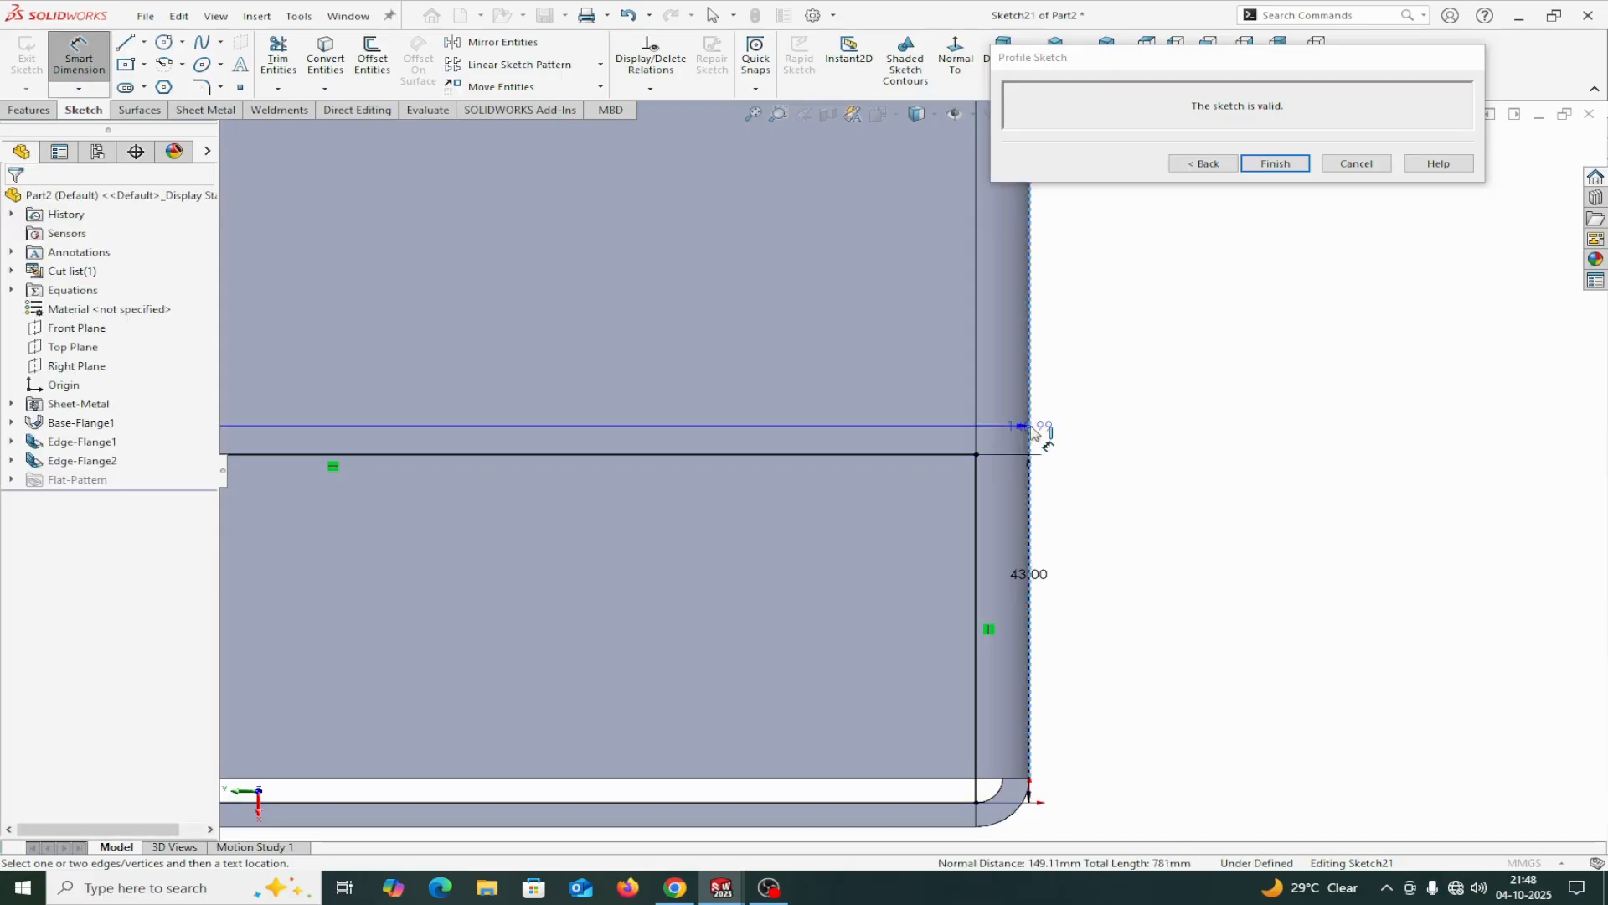
{"action": "scroll", "coordinate": [800, 788], "scroll_direction": "up", "scroll_amount": 2}
{"action": "scroll", "coordinate": [796, 760], "scroll_direction": "down", "scroll_amount": 2}
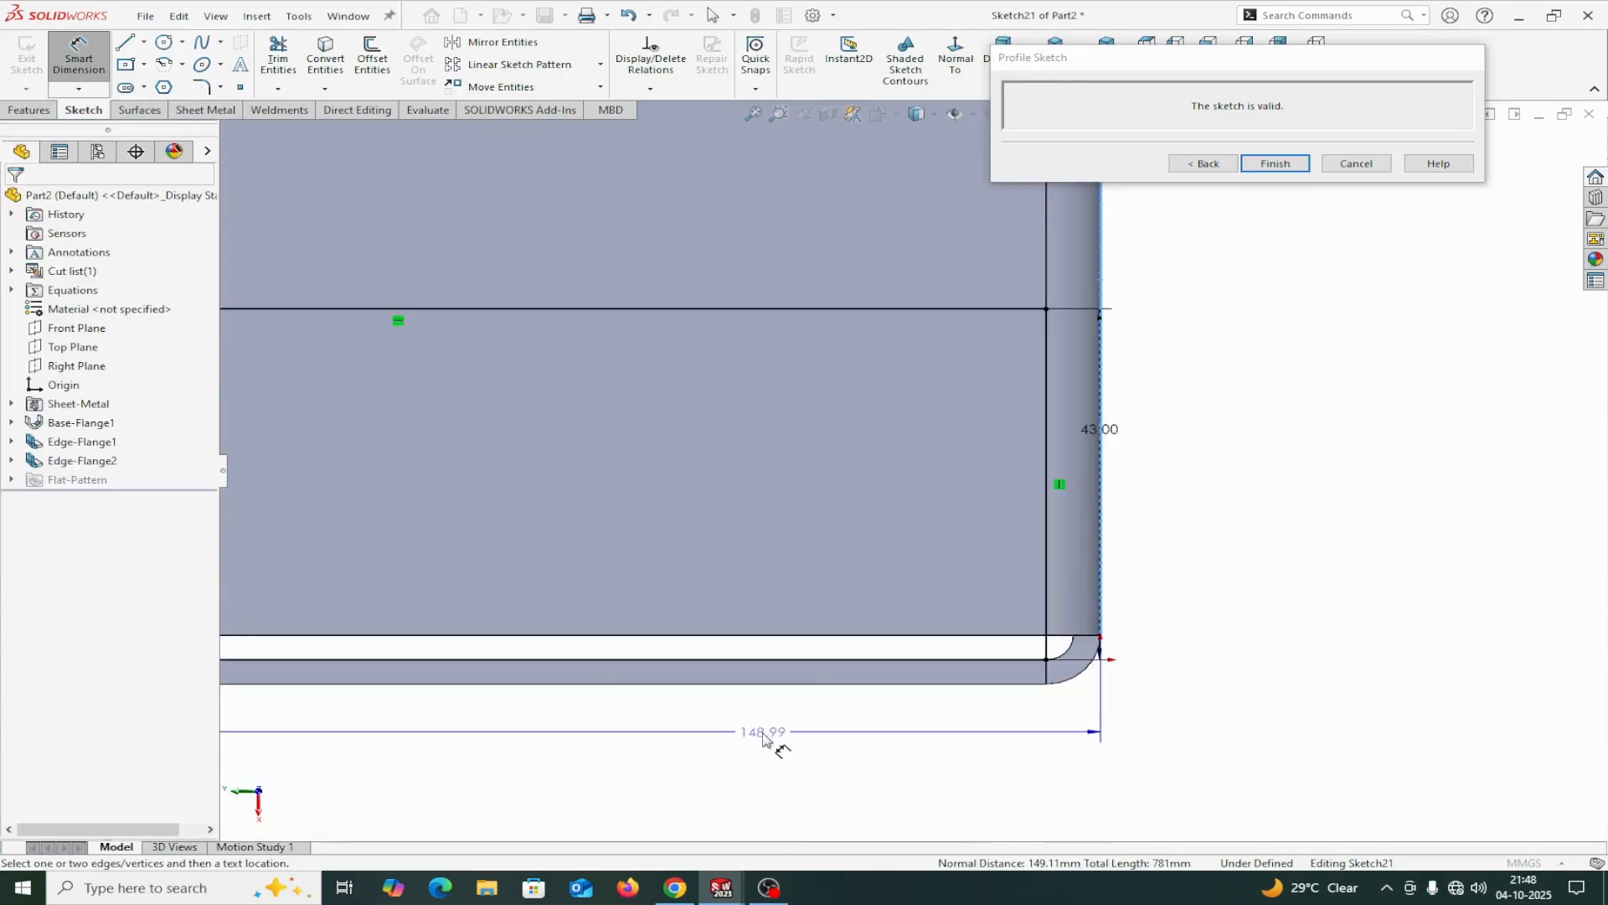
{"action": "double_click", "coordinate": [719, 737]}
{"action": "left_click", "coordinate": [718, 740]}
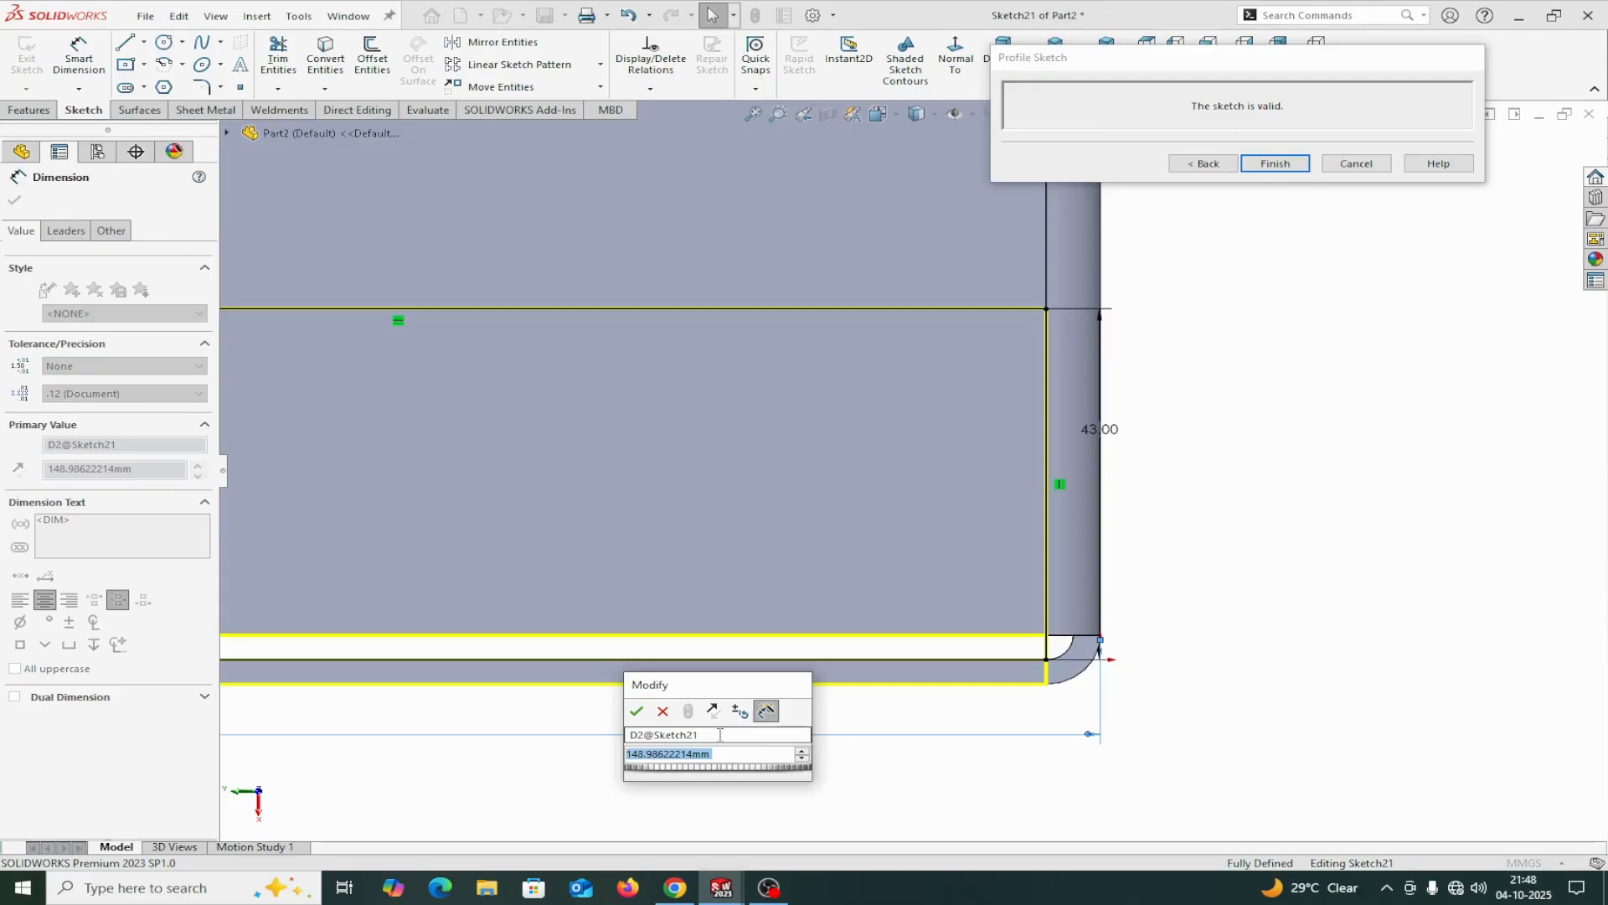
{"action": "type", "text": "16"}
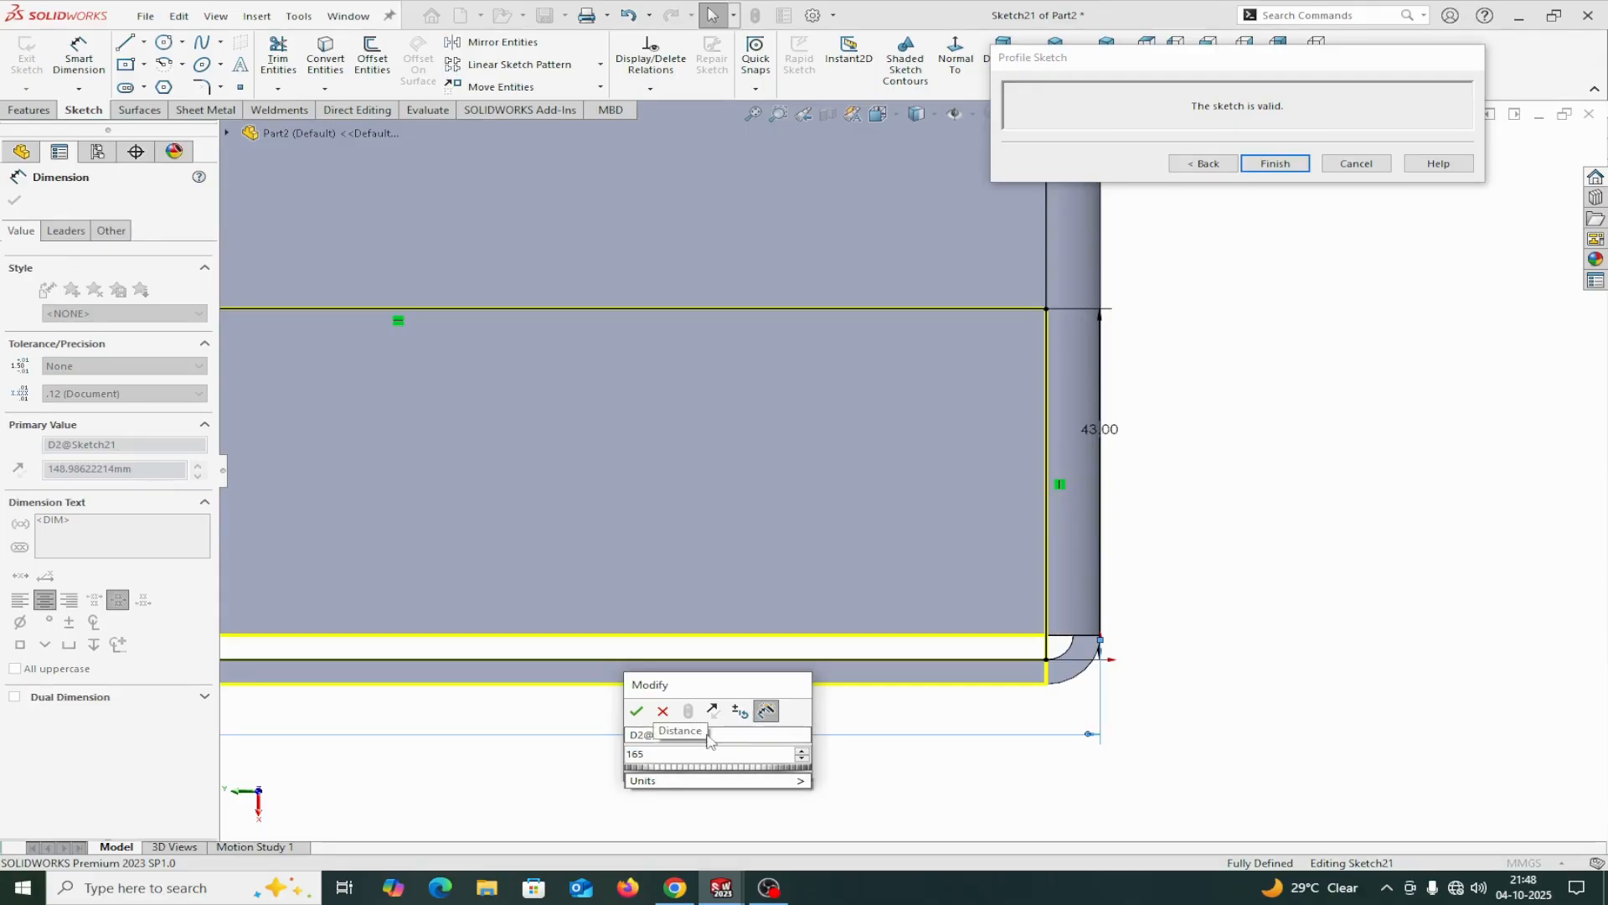
{"action": "type", "text": "5"}
{"action": "left_click", "coordinate": [635, 713]}
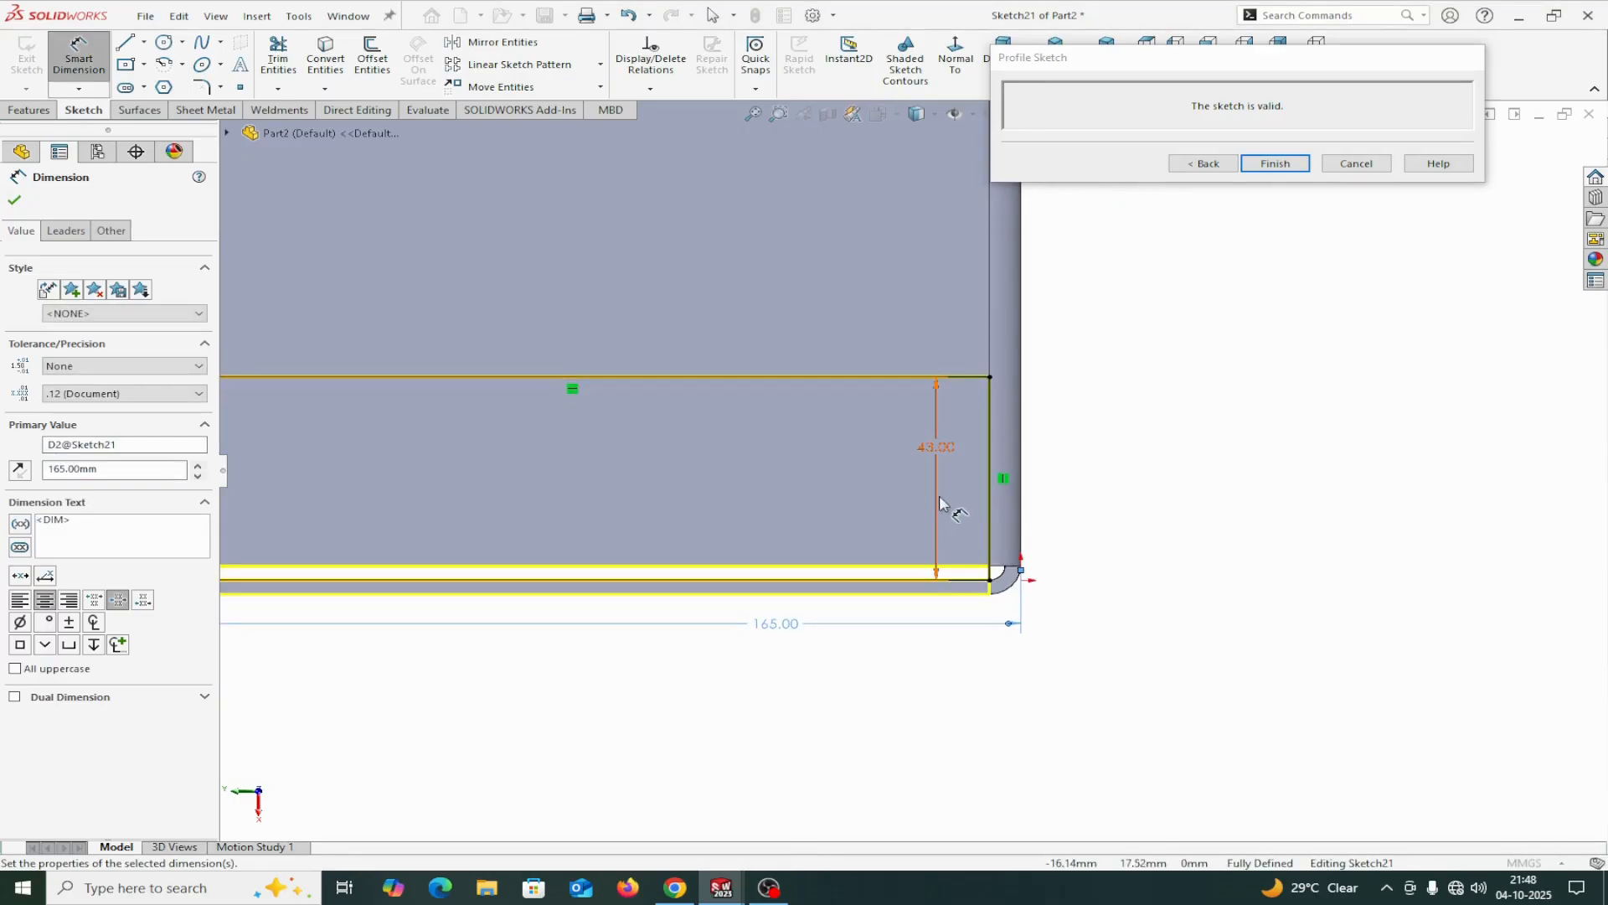
Replace the profile's width dimension with one of 60 mm from the end flange's outer edge to the profile's long line.
{"action": "scroll", "coordinate": [912, 515], "scroll_direction": "up", "scroll_amount": 3}
{"action": "scroll", "coordinate": [796, 549], "scroll_direction": "down", "scroll_amount": 3}
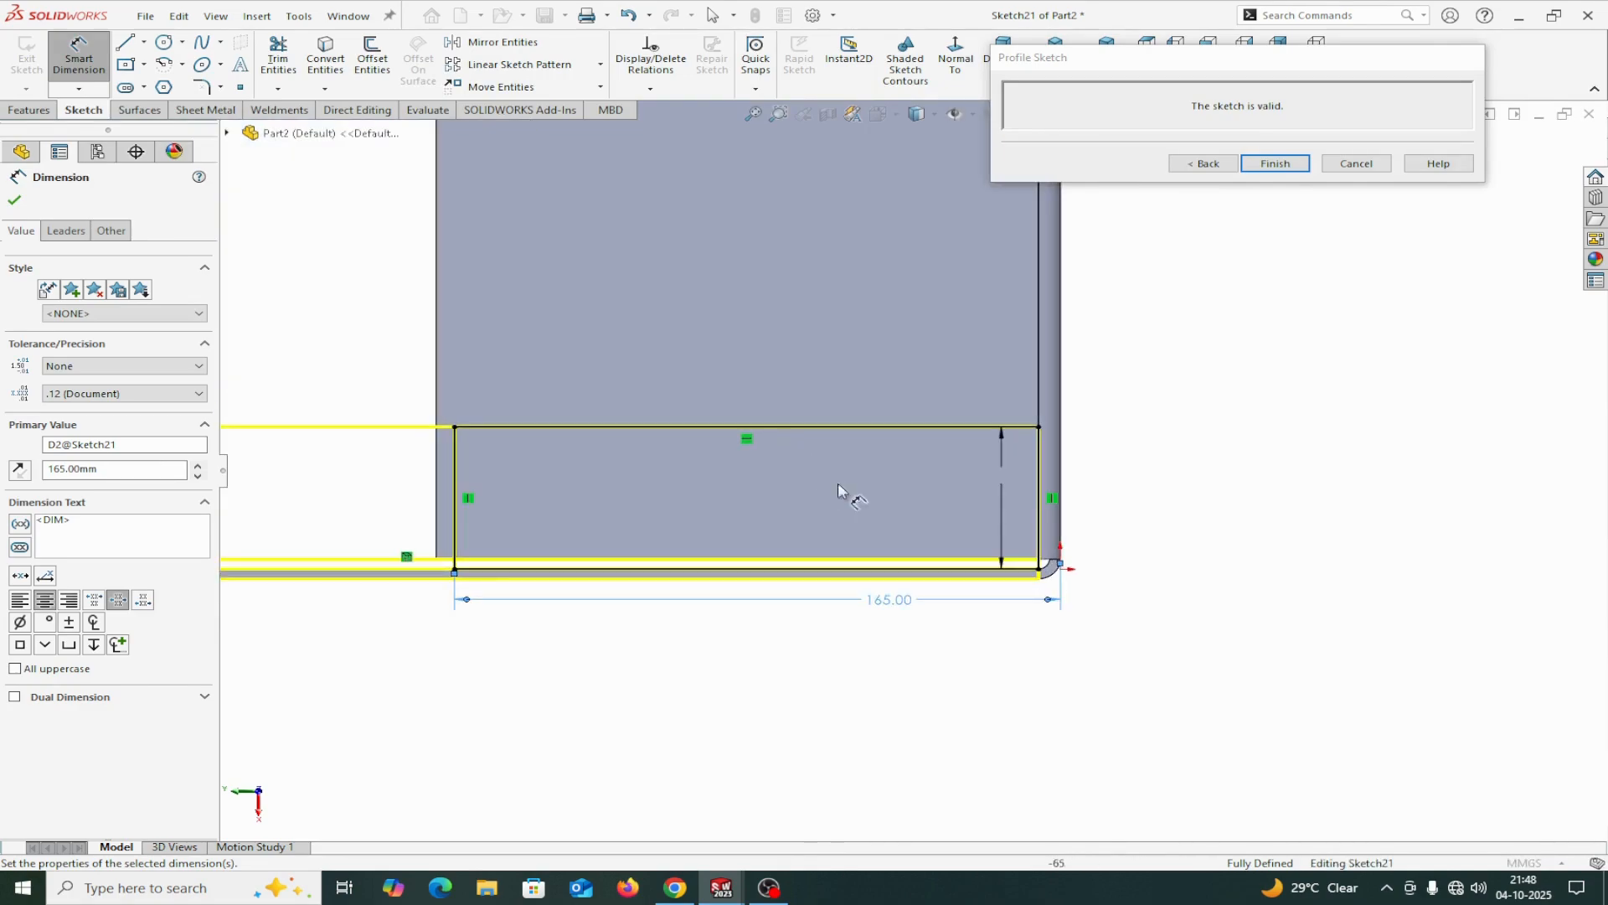
{"action": "left_click", "coordinate": [1011, 484]}
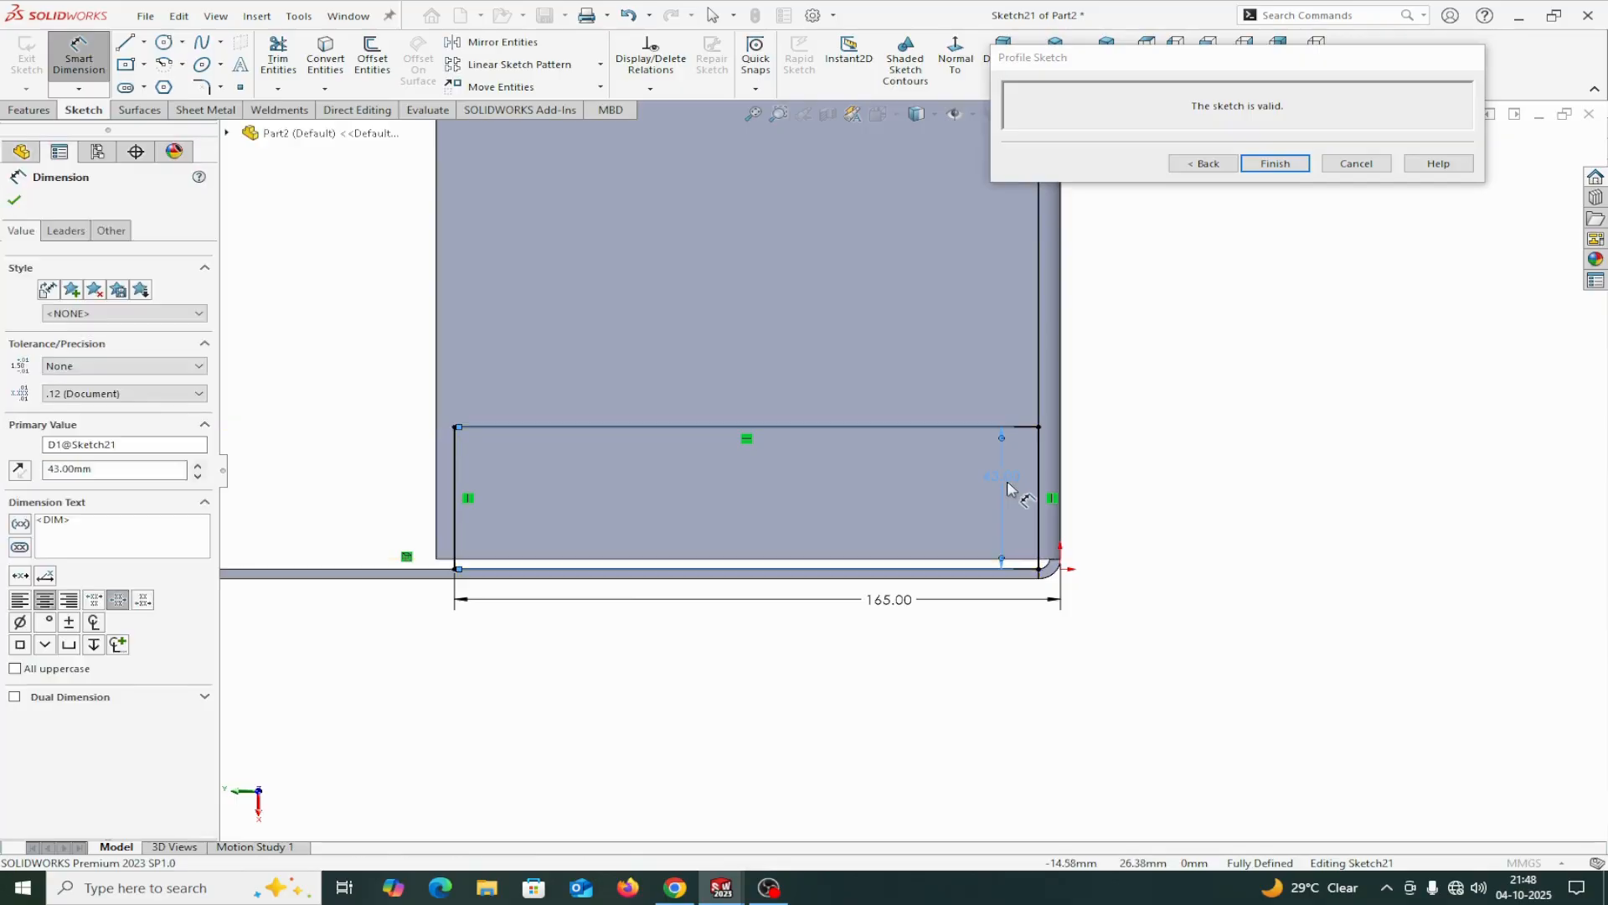
{"action": "key", "text": "Delete"}
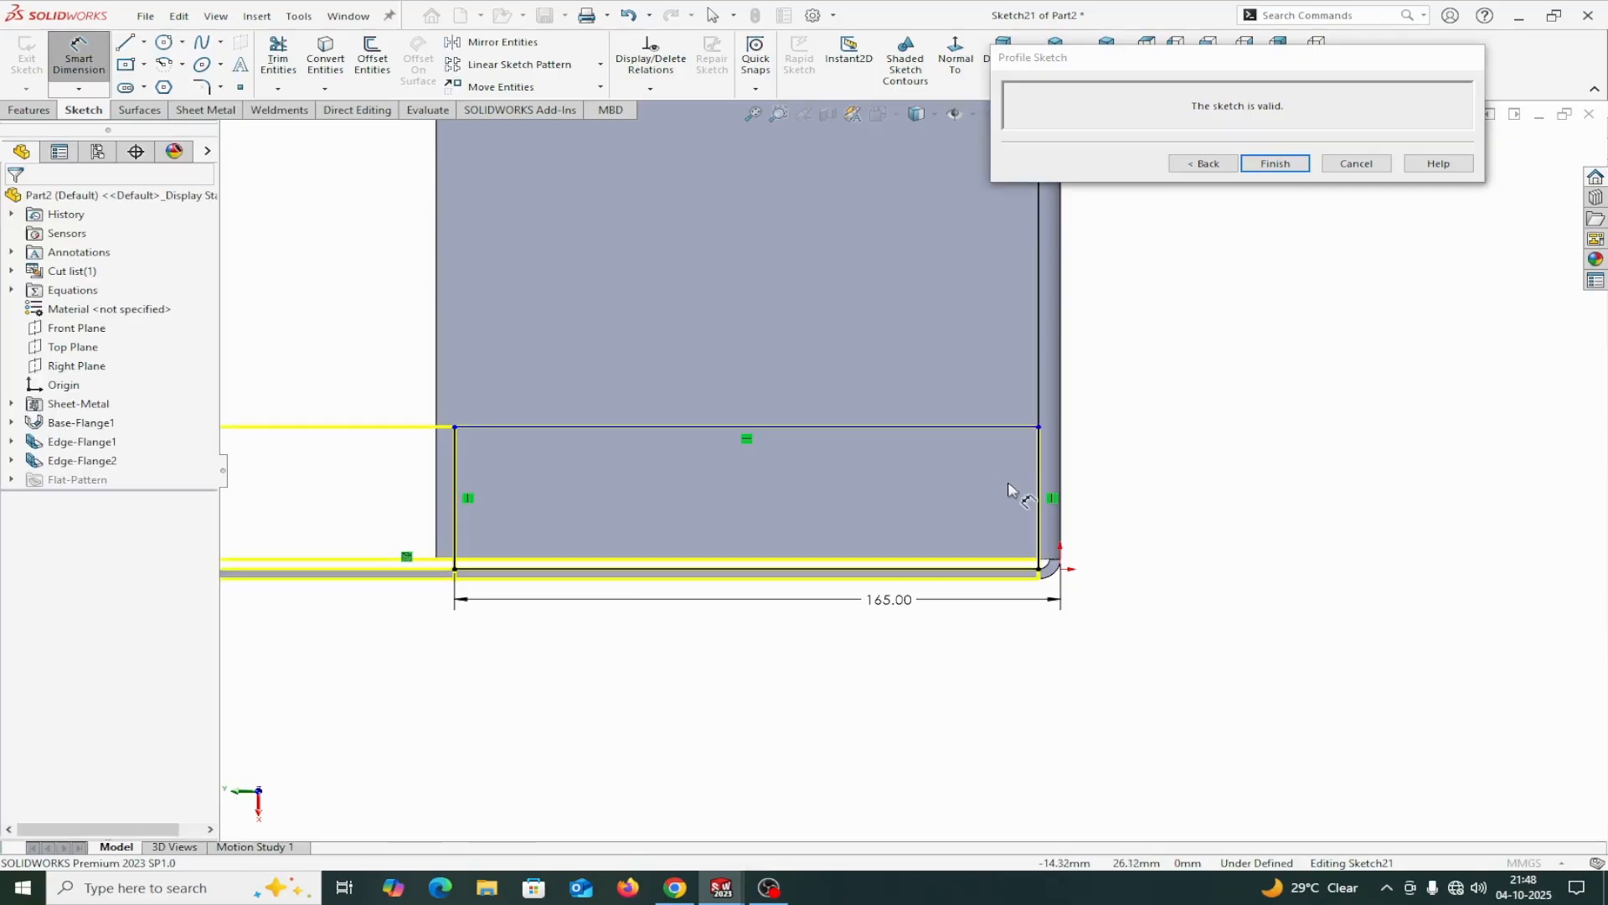
{"action": "left_click", "coordinate": [670, 587]}
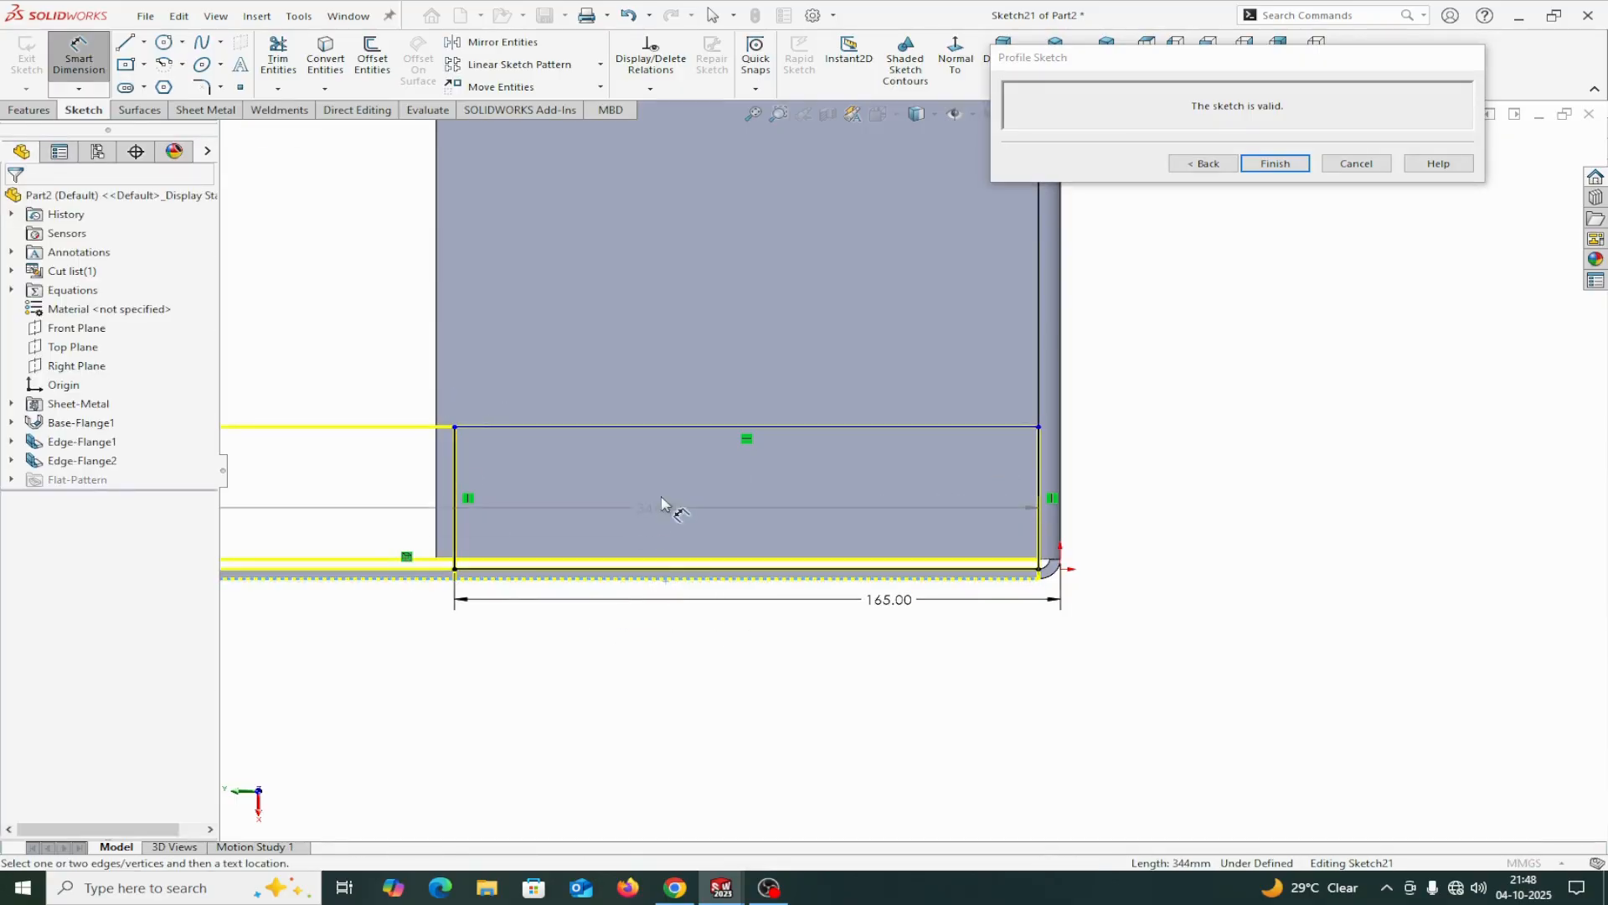
{"action": "left_click", "coordinate": [691, 428]}
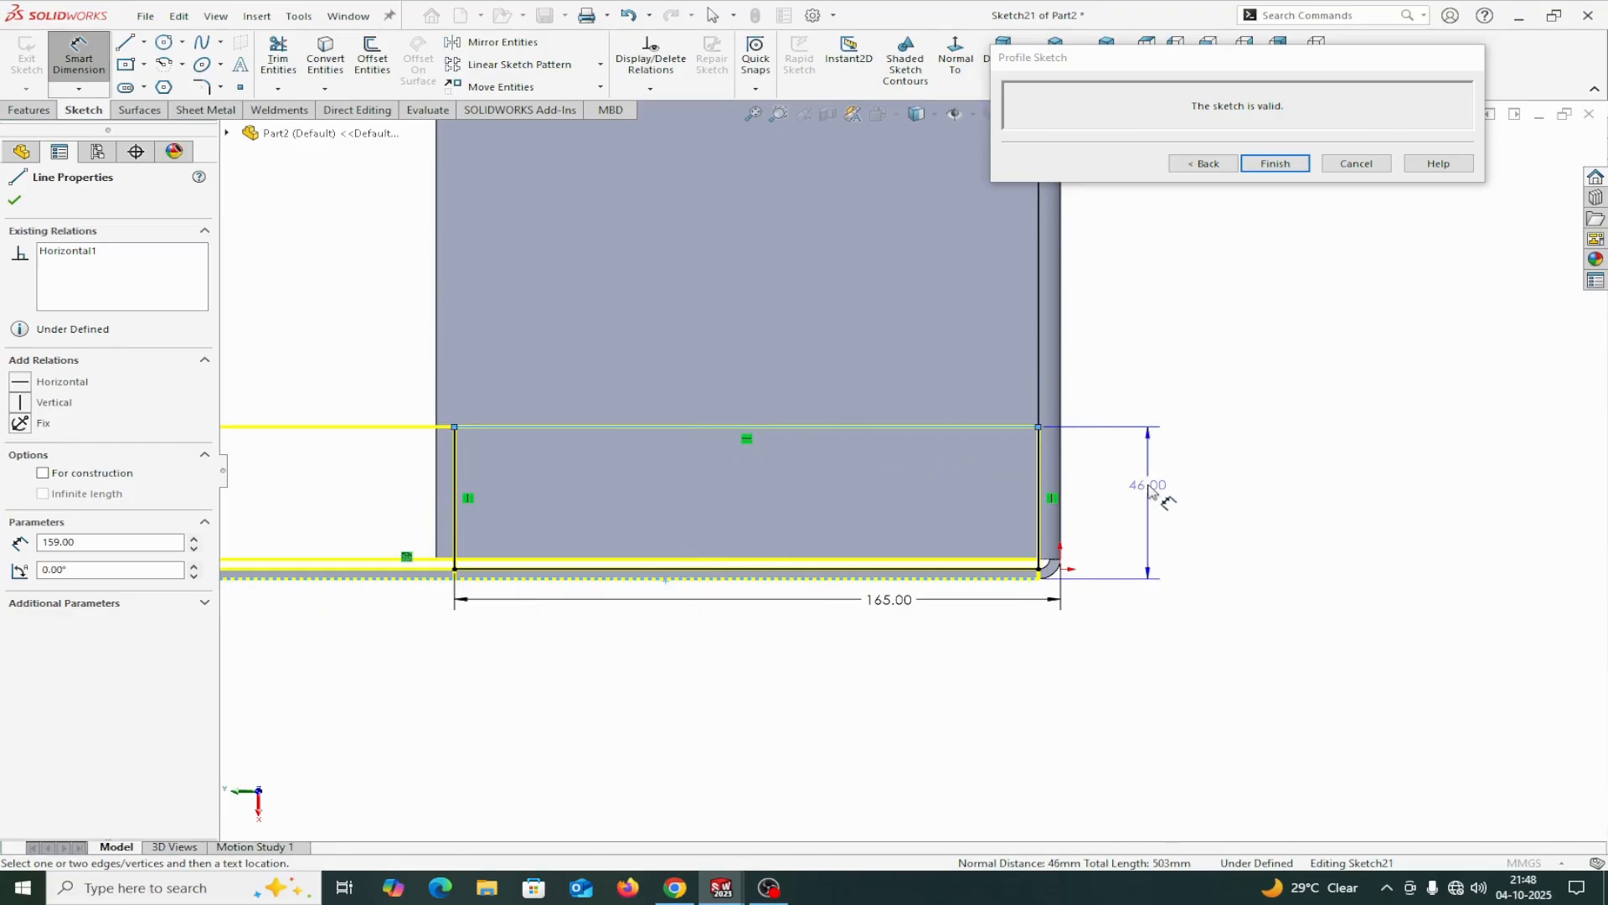
{"action": "left_click", "coordinate": [1149, 485]}
{"action": "type", "text": "60"}
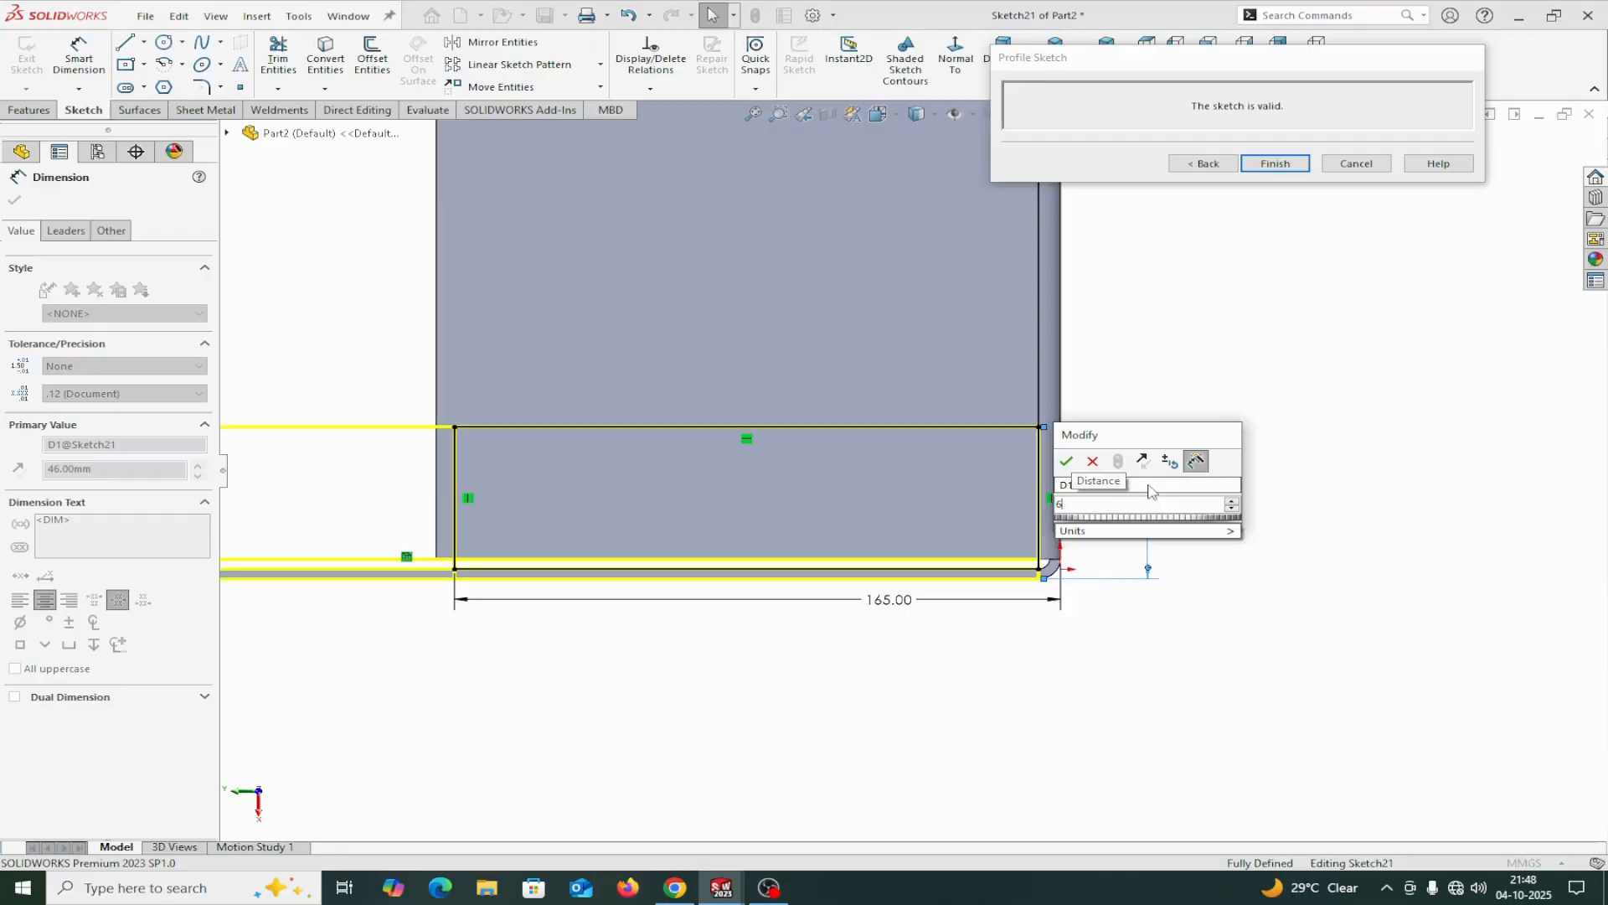
{"action": "left_click", "coordinate": [1066, 461]}
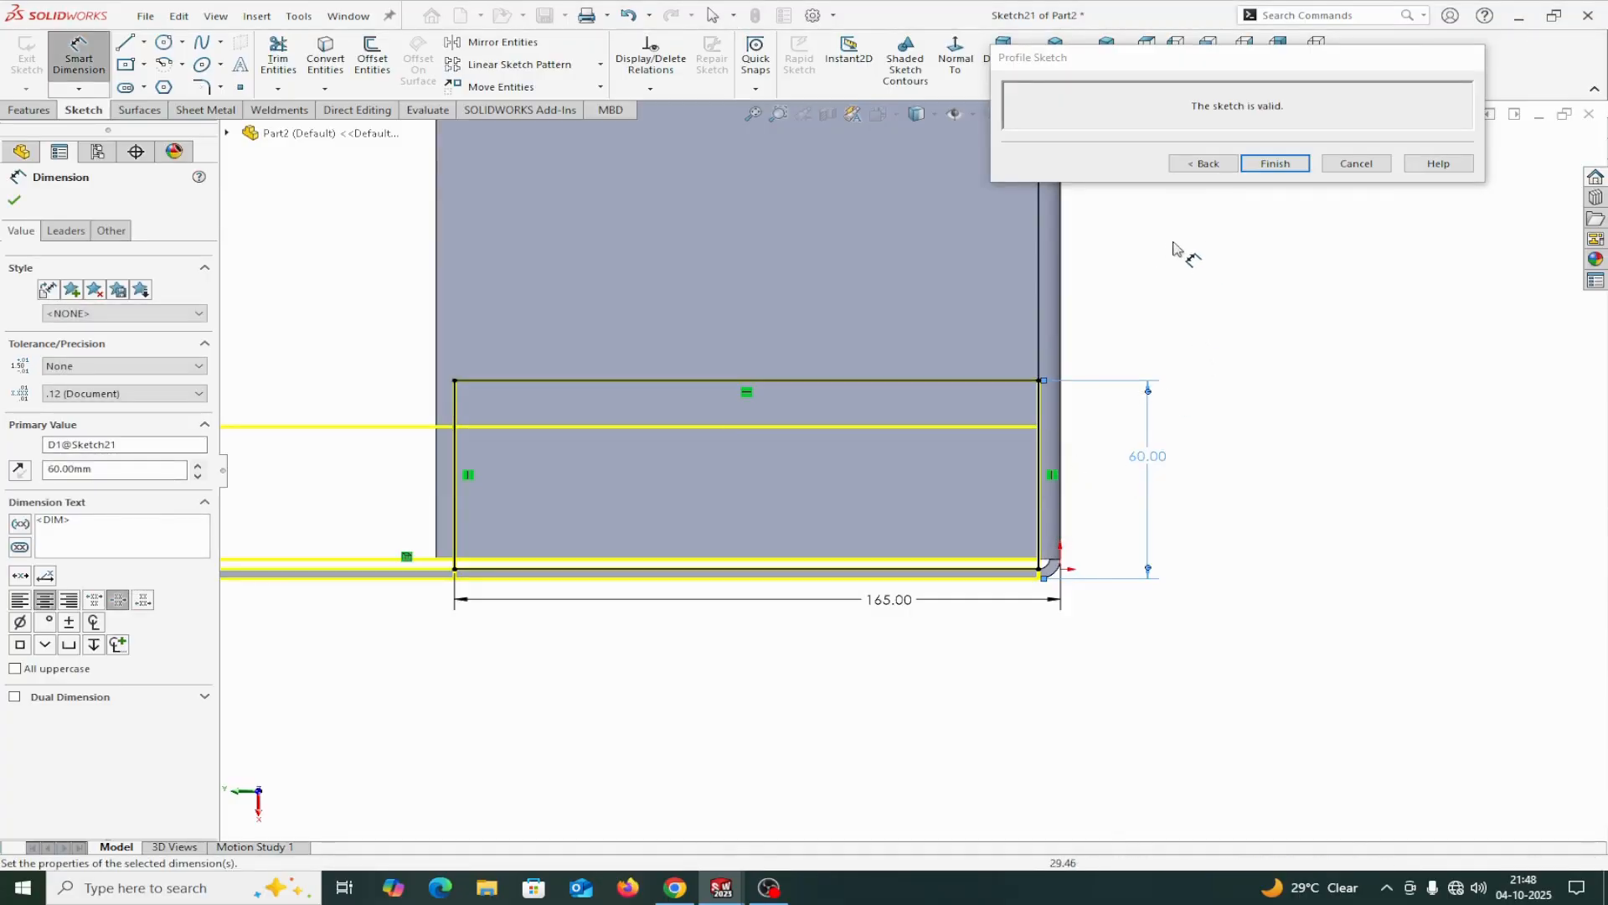
Return from the profile sketch to the edge flange settings and turn off the flange position offset.
{"action": "left_click", "coordinate": [1206, 163]}
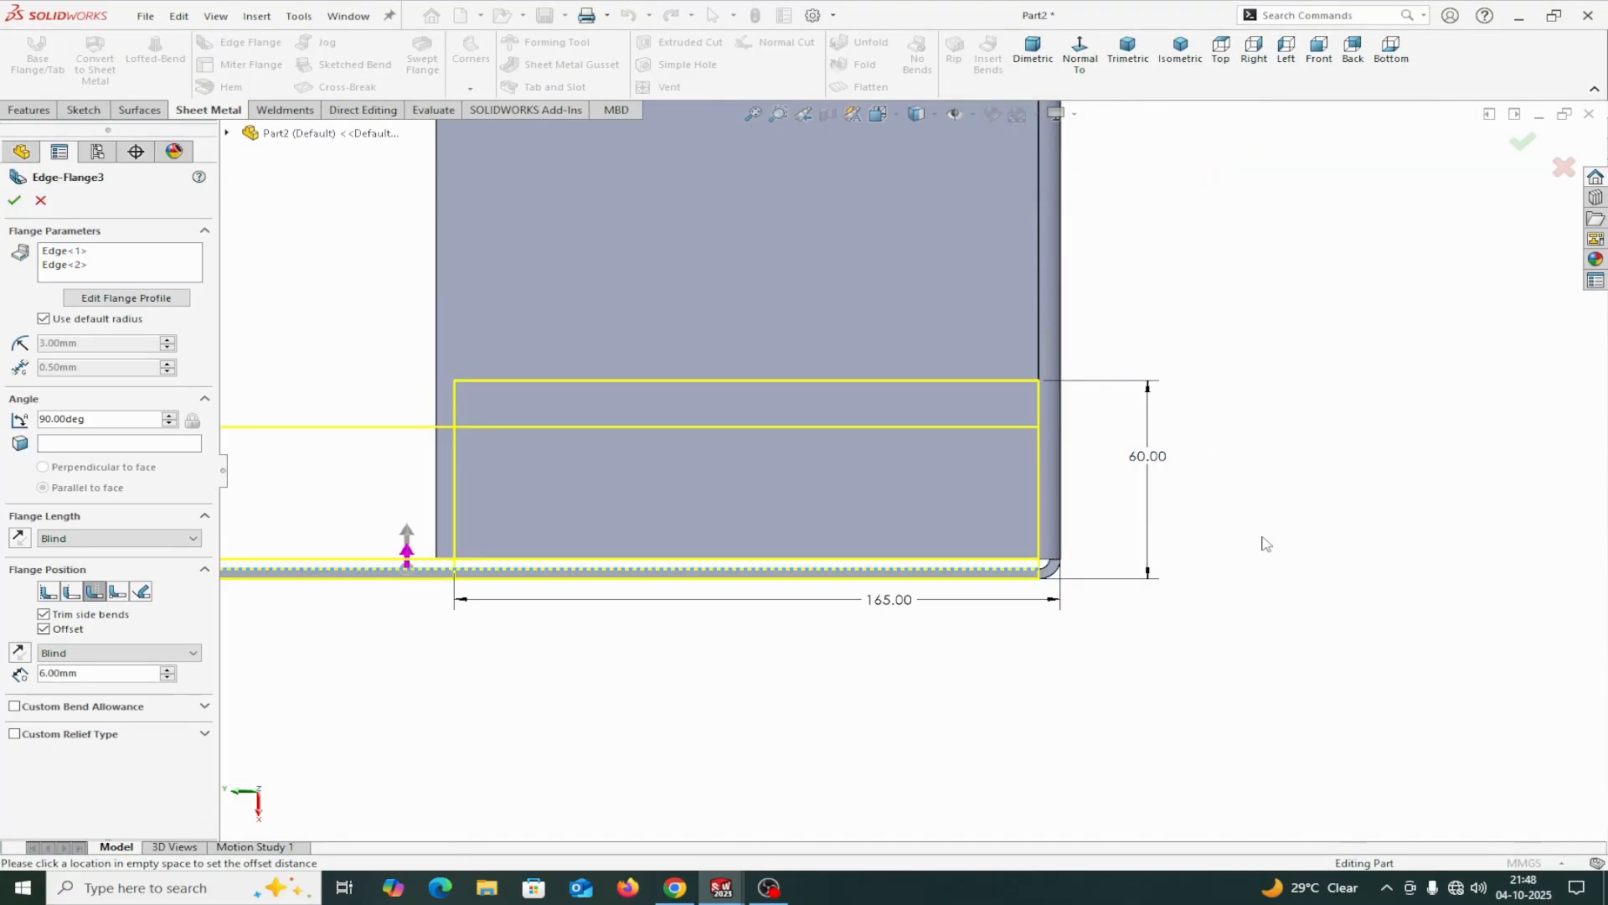
{"action": "key", "text": "z"}
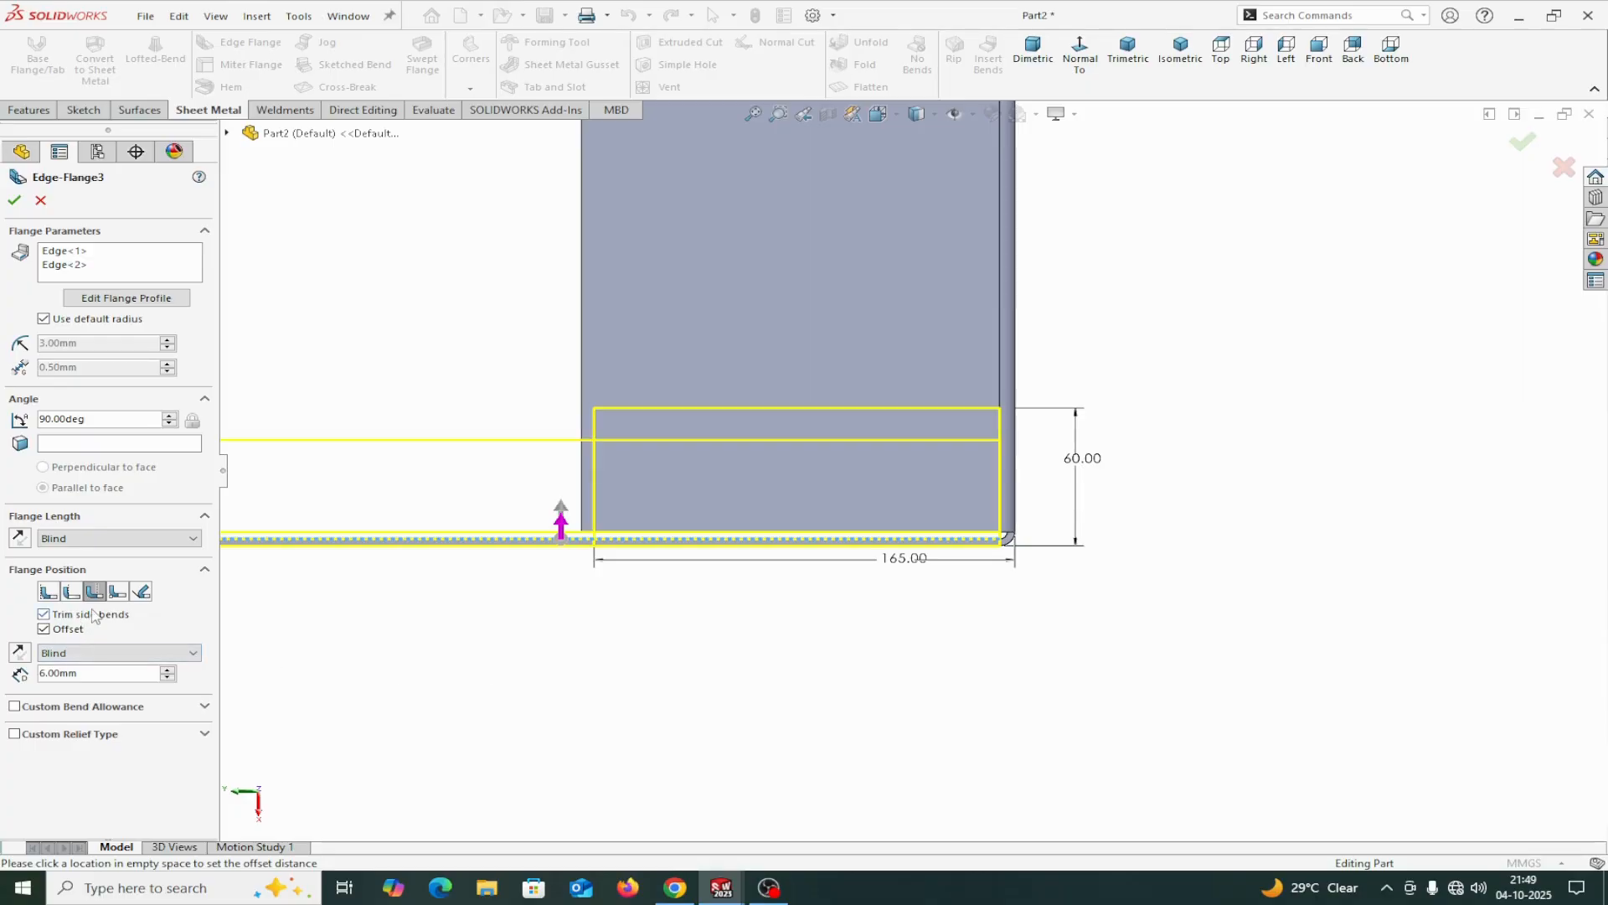
{"action": "left_click", "coordinate": [45, 630]}
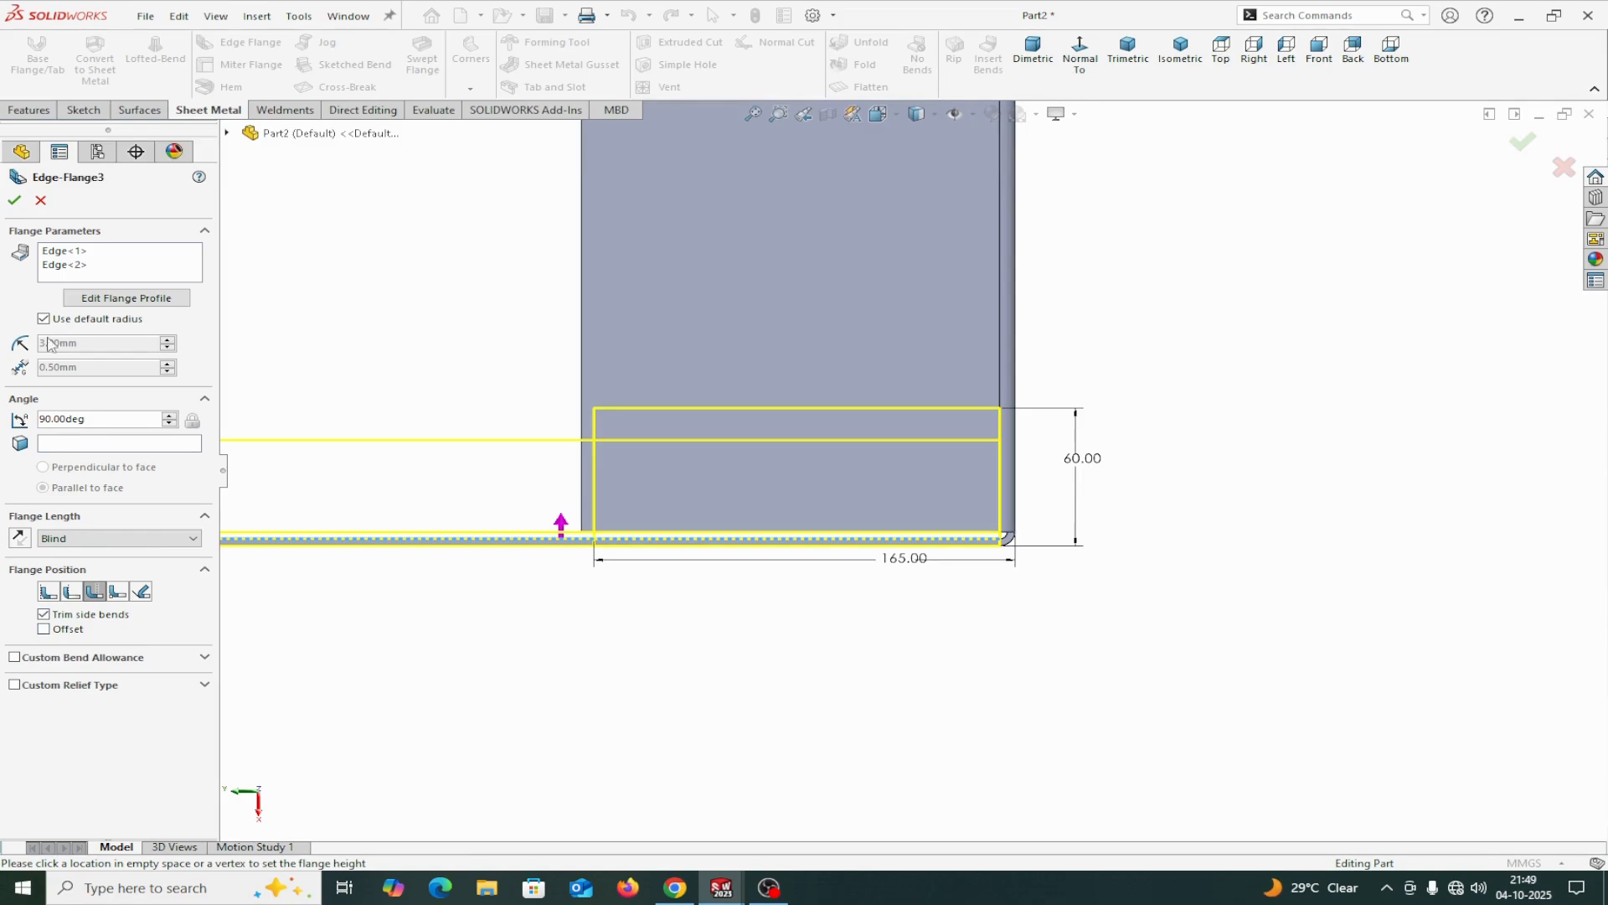
Edit the first edge's flange profile, moving its free end line in to about 153 mm from the tray's outer bottom edge.
{"action": "left_click", "coordinate": [66, 256]}
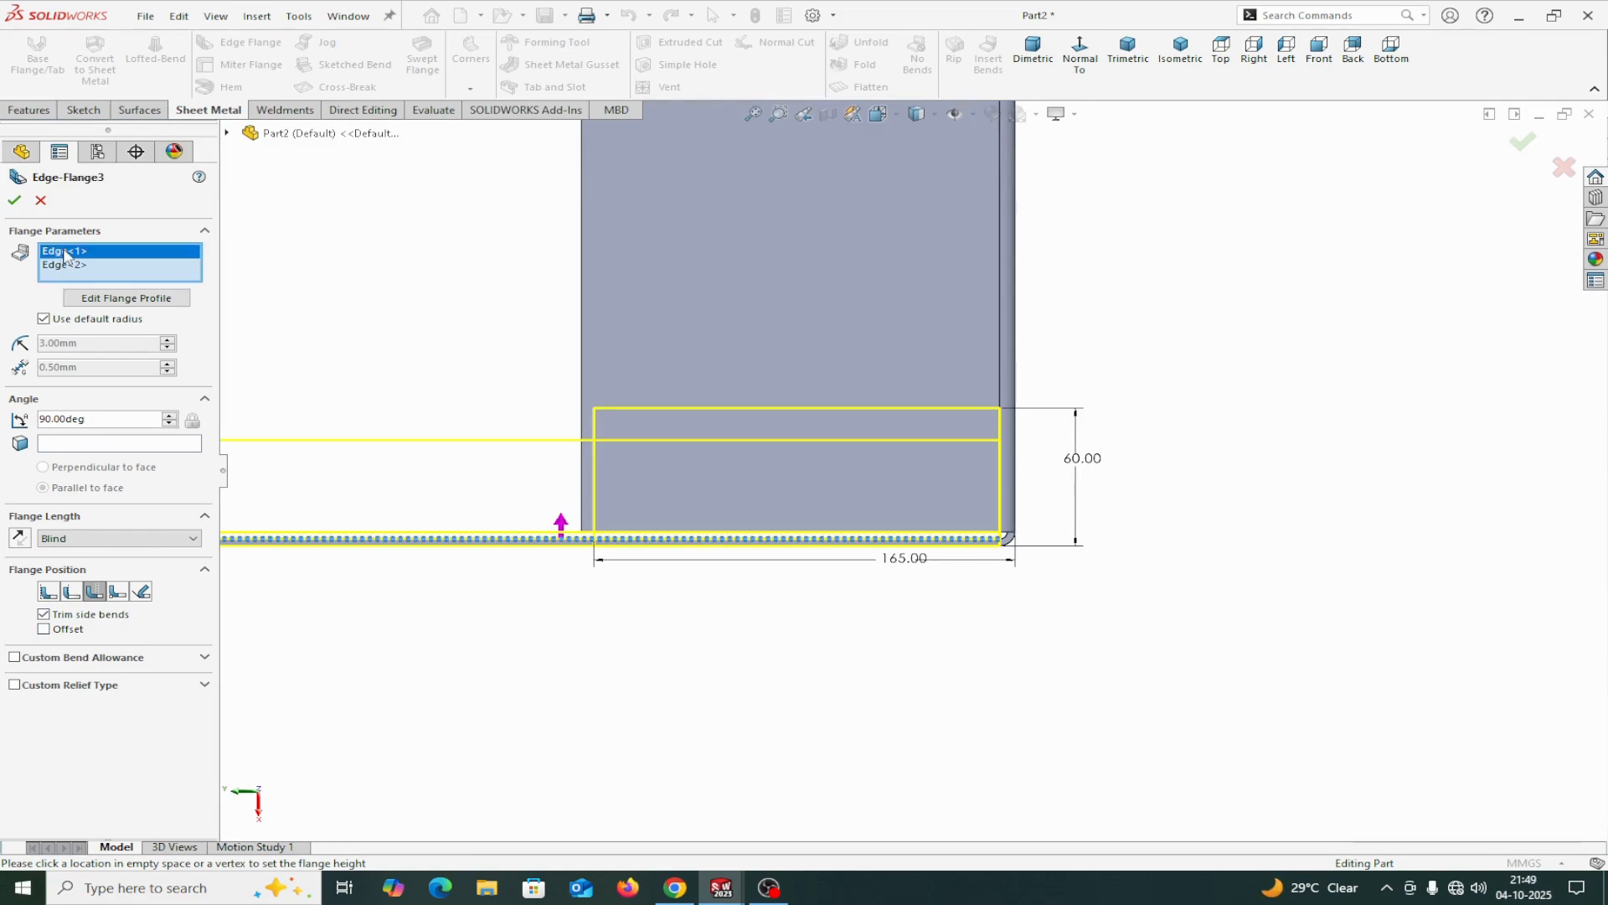
{"action": "left_click", "coordinate": [95, 298]}
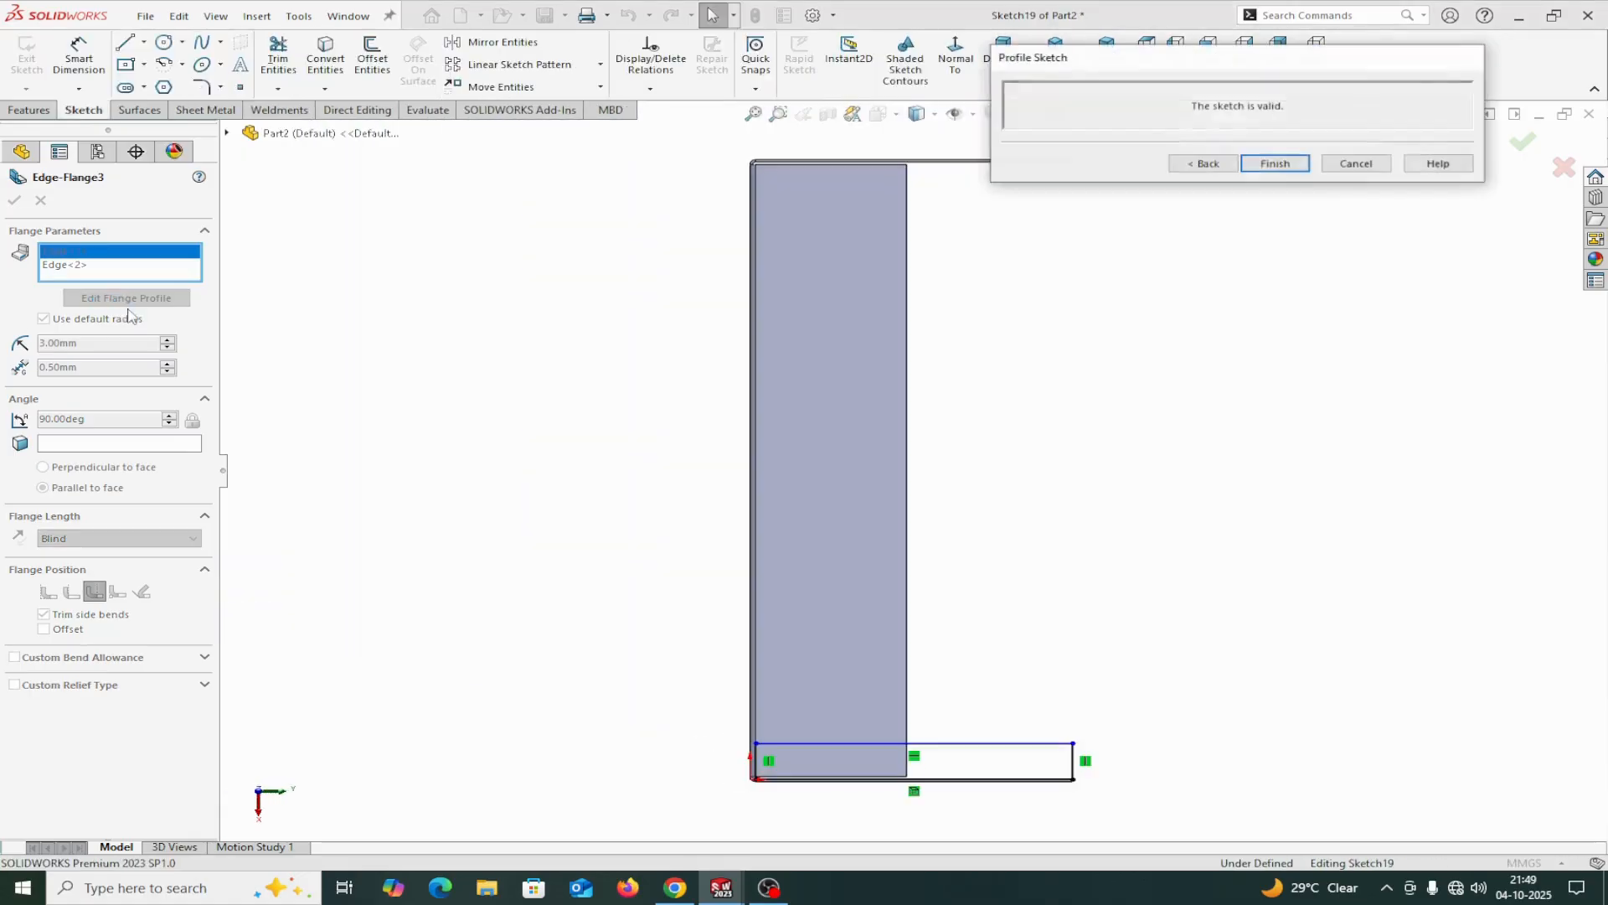
{"action": "scroll", "coordinate": [1051, 796], "scroll_direction": "down", "scroll_amount": 3}
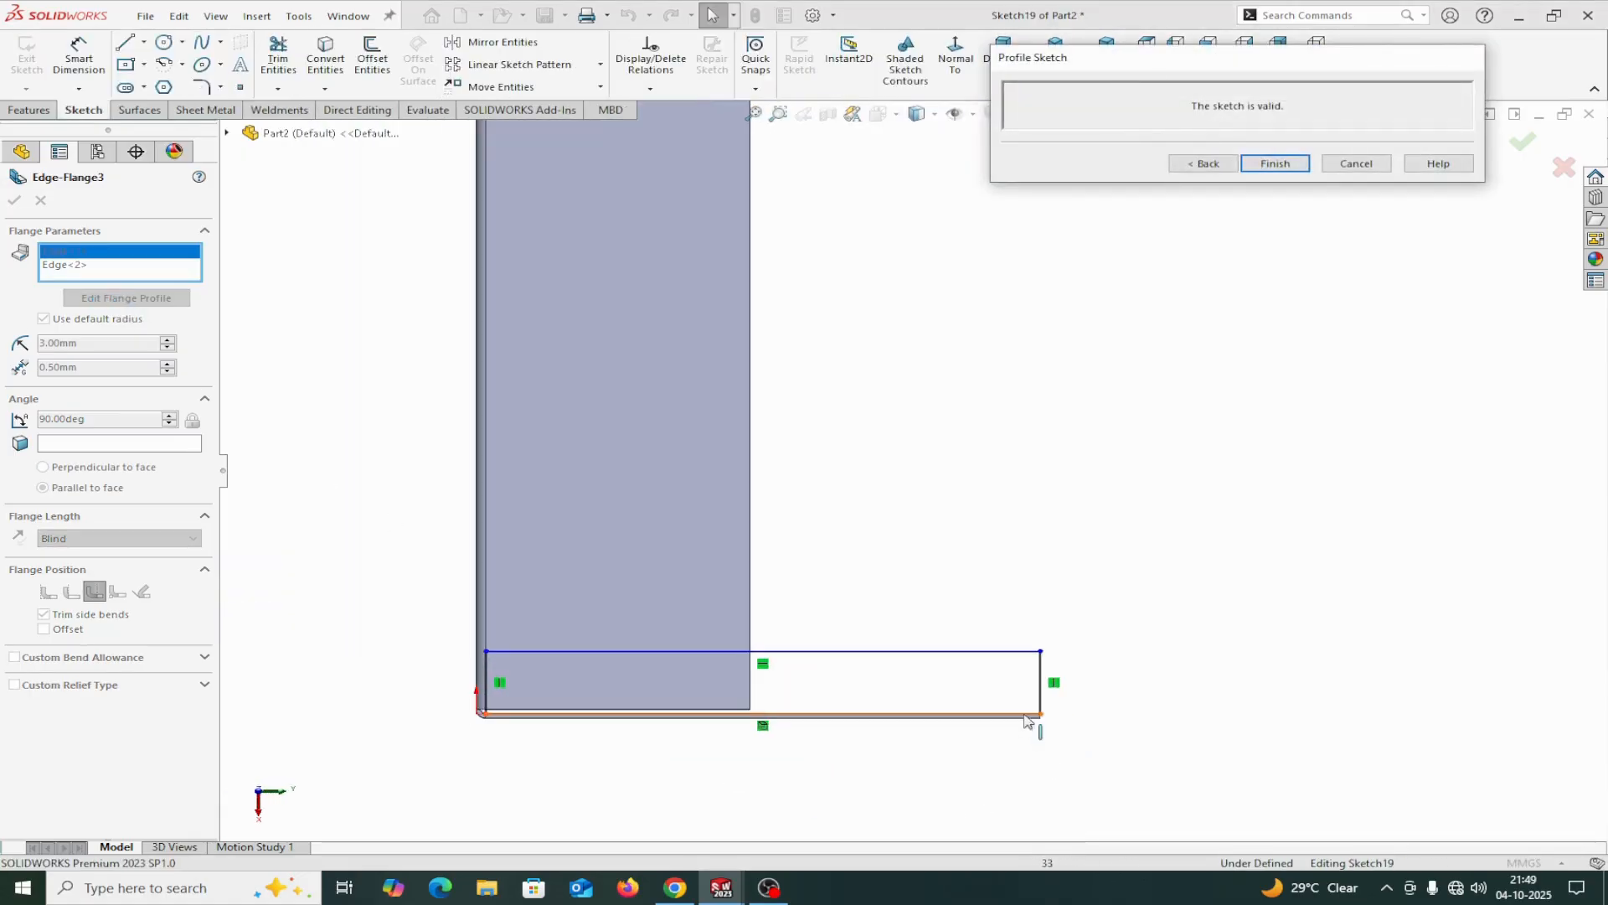
{"action": "left_click_drag", "start_coordinate": [1041, 675], "coordinate": [722, 675]}
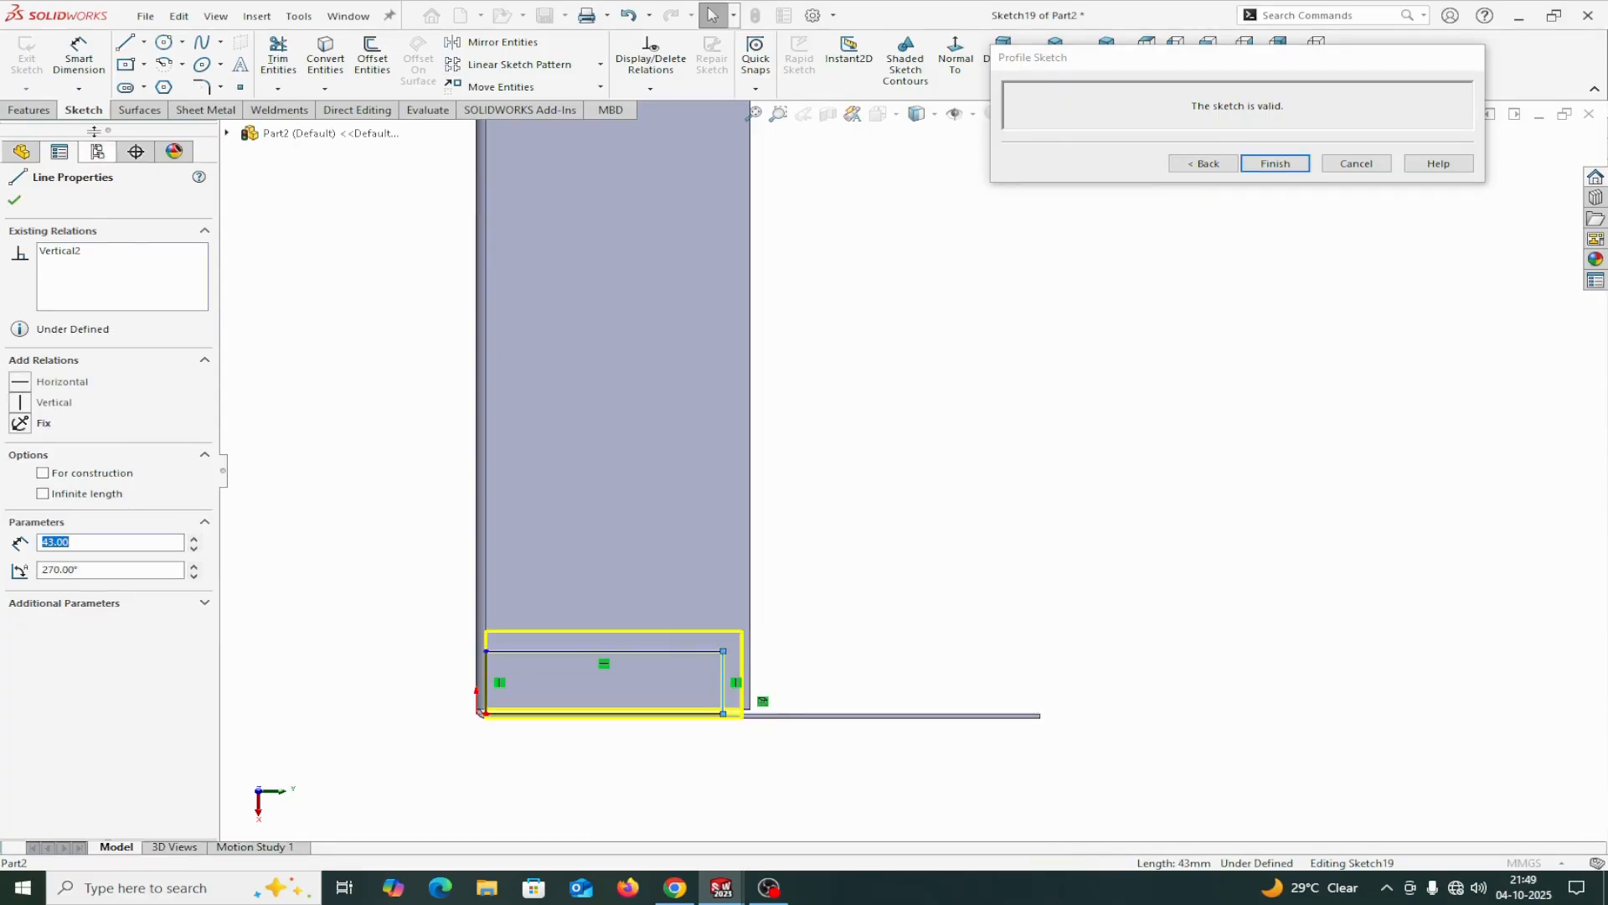
Dimension the profile's free end line 165 mm from the tray's outer bottom edge.
{"action": "left_click", "coordinate": [79, 52]}
{"action": "scroll", "coordinate": [744, 830], "scroll_direction": "down", "scroll_amount": 2}
{"action": "scroll", "coordinate": [441, 560], "scroll_direction": "down", "scroll_amount": 1}
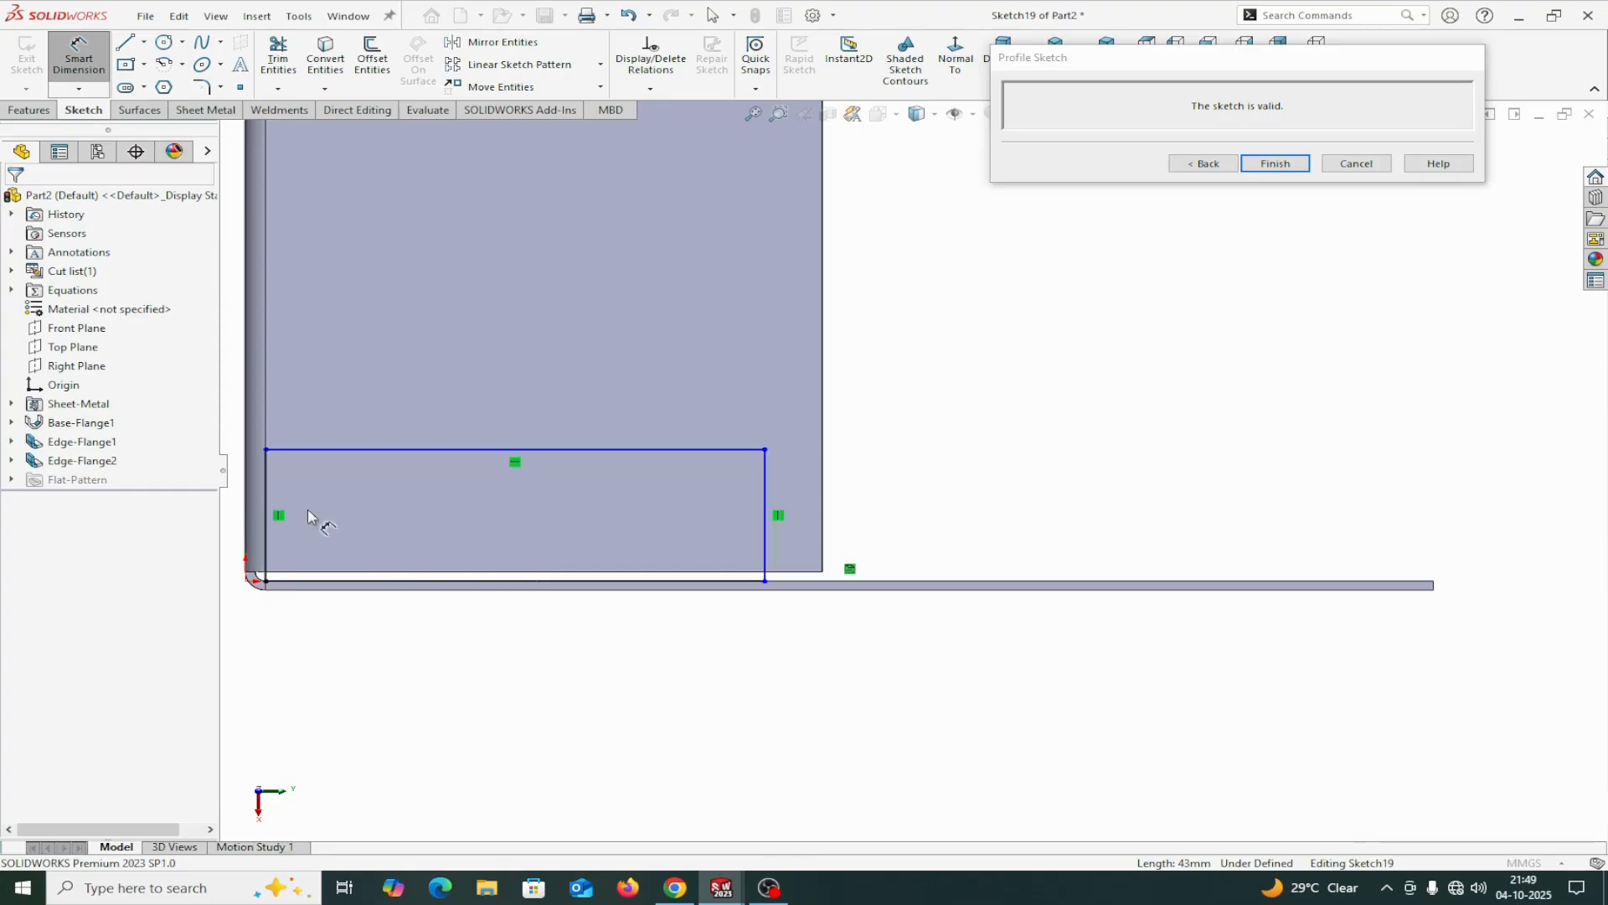
{"action": "left_click", "coordinate": [246, 494]}
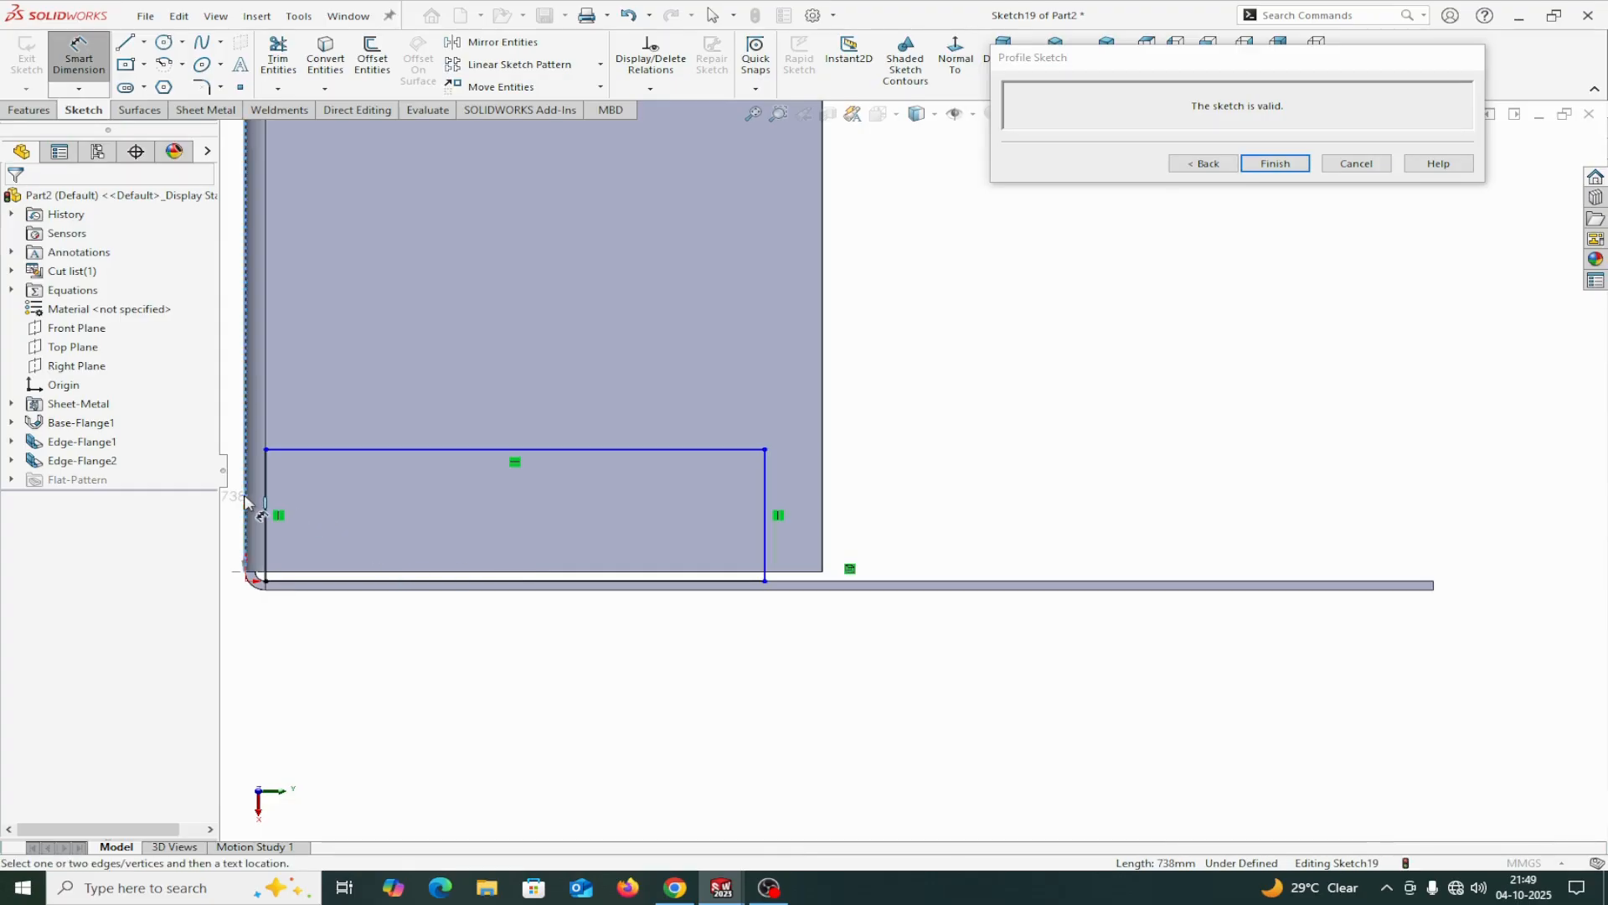
{"action": "left_click", "coordinate": [764, 486]}
{"action": "left_click", "coordinate": [629, 731]}
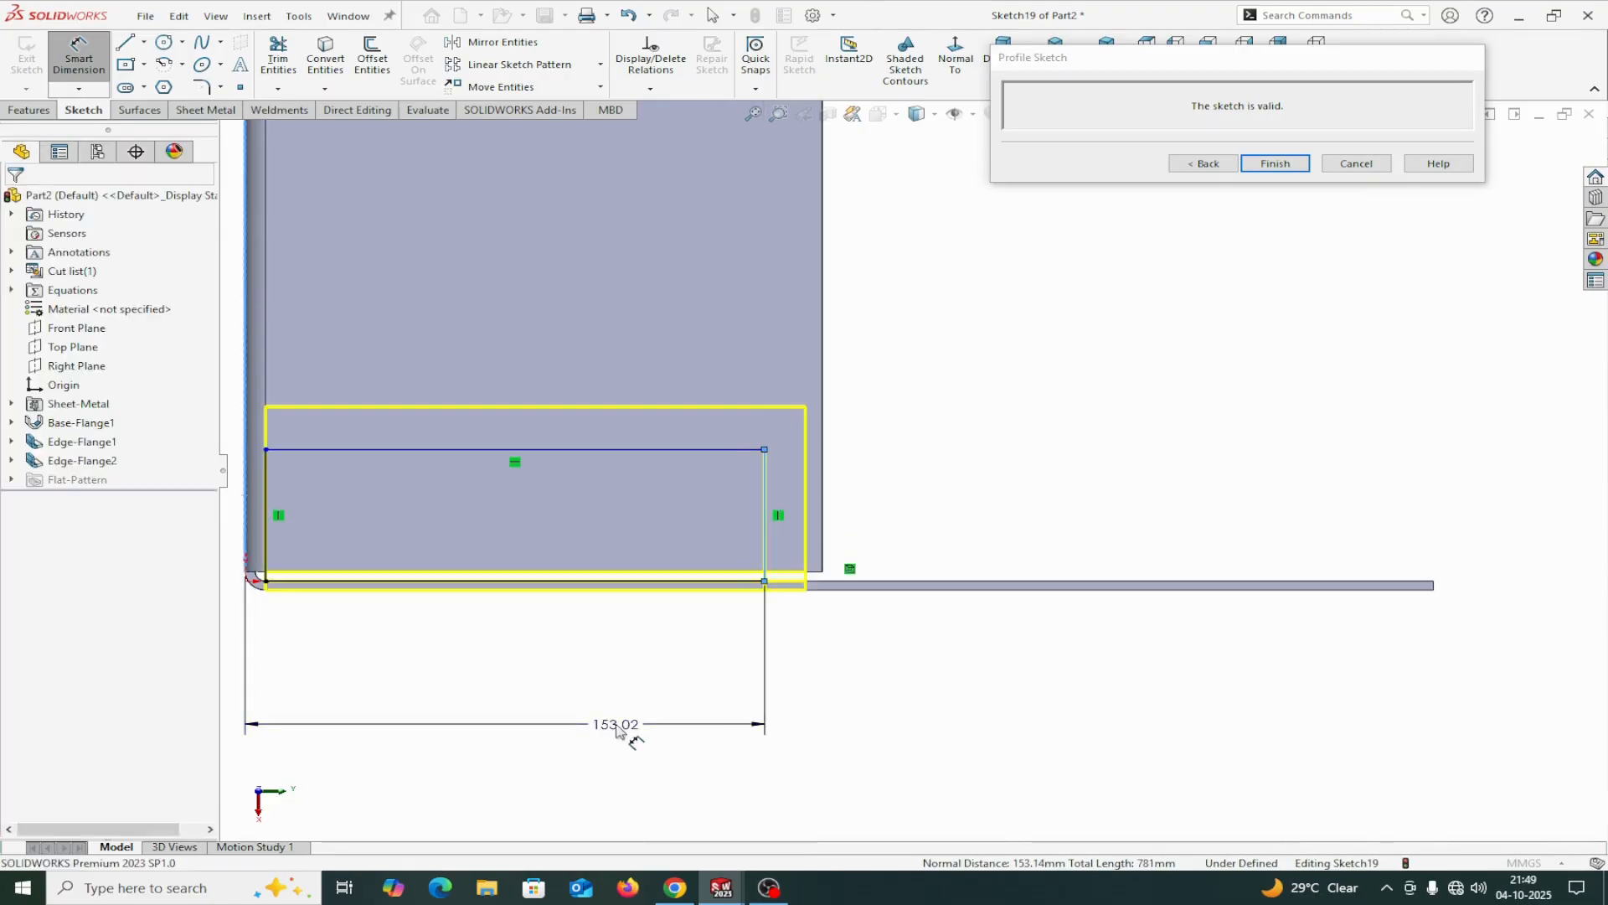
{"action": "type", "text": "165"}
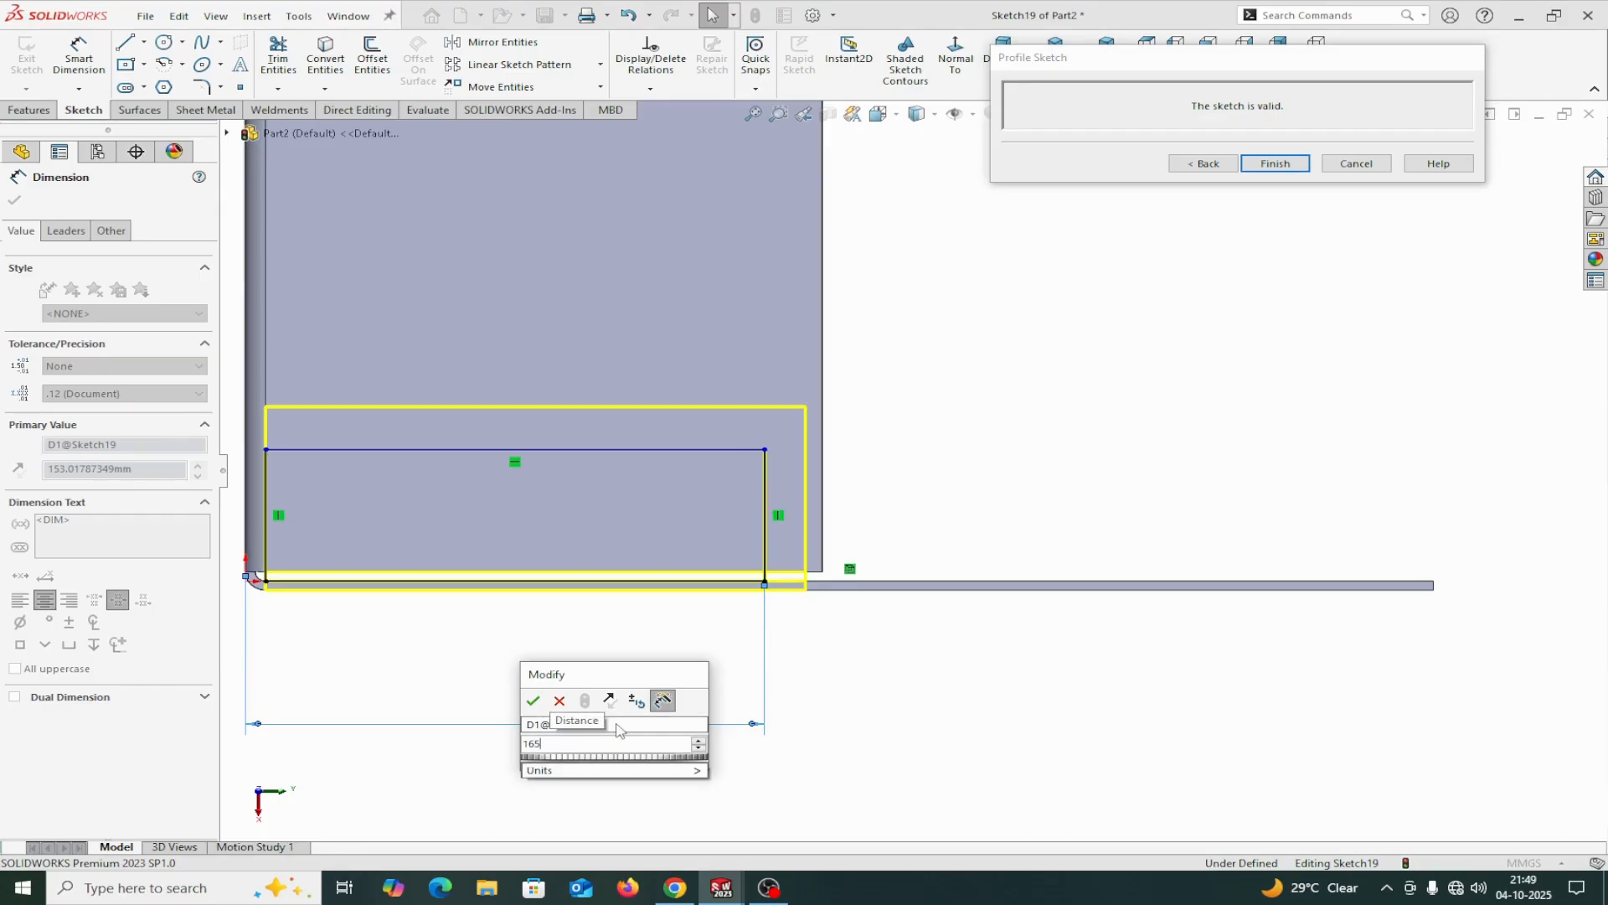
{"action": "left_click", "coordinate": [533, 701]}
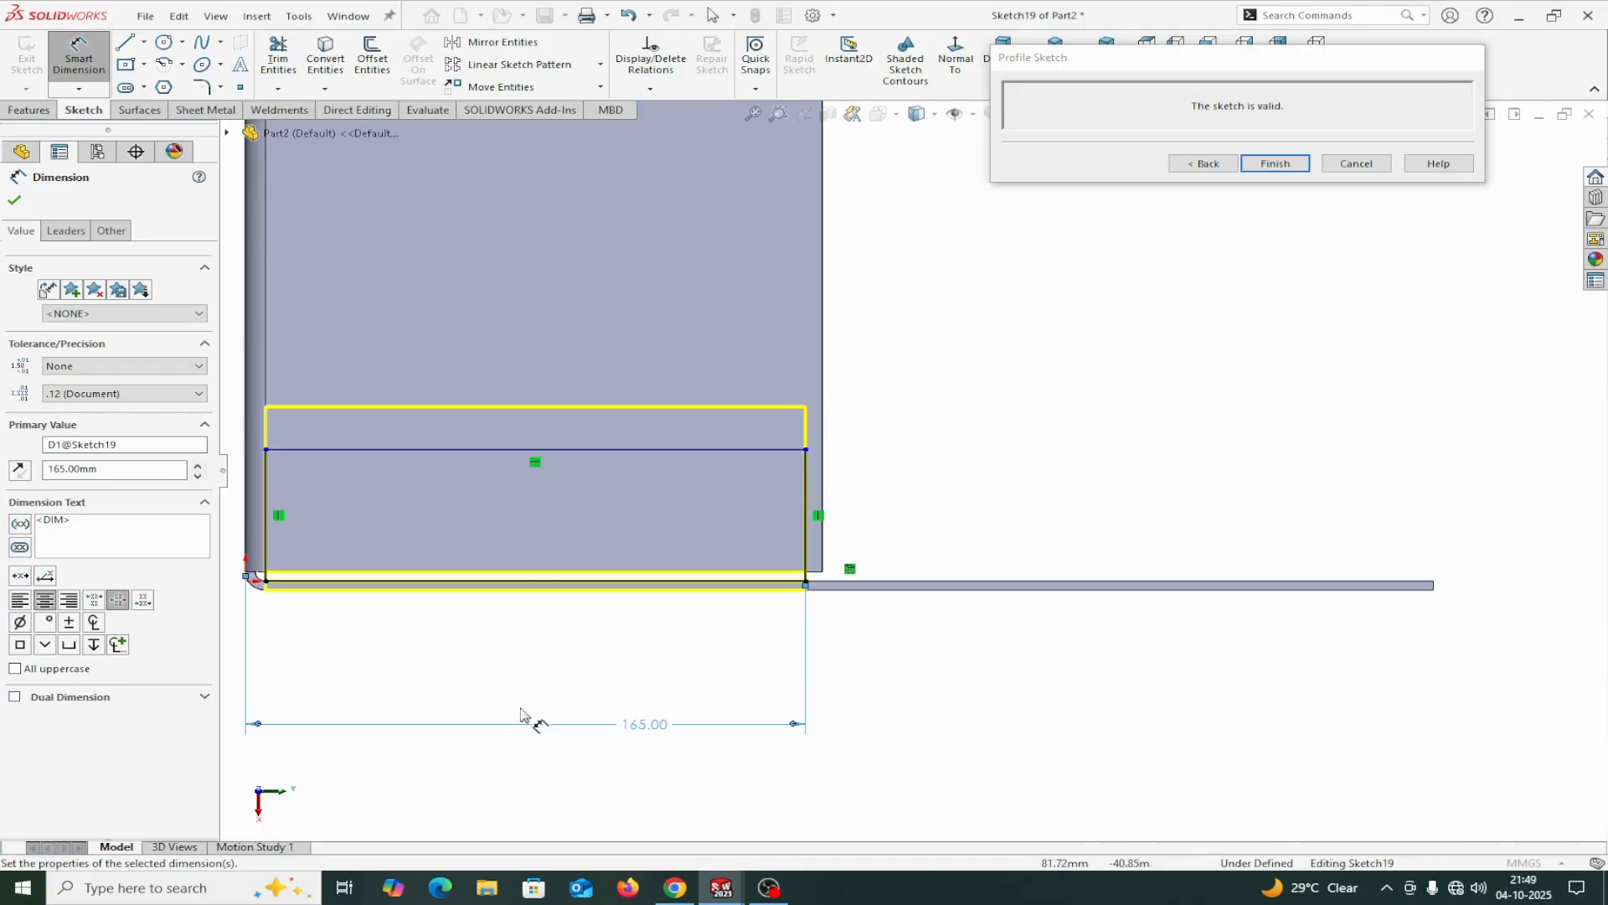
Dimension the profile's long line 60 mm from the end flange's outer edge.
{"action": "left_click", "coordinate": [580, 586]}
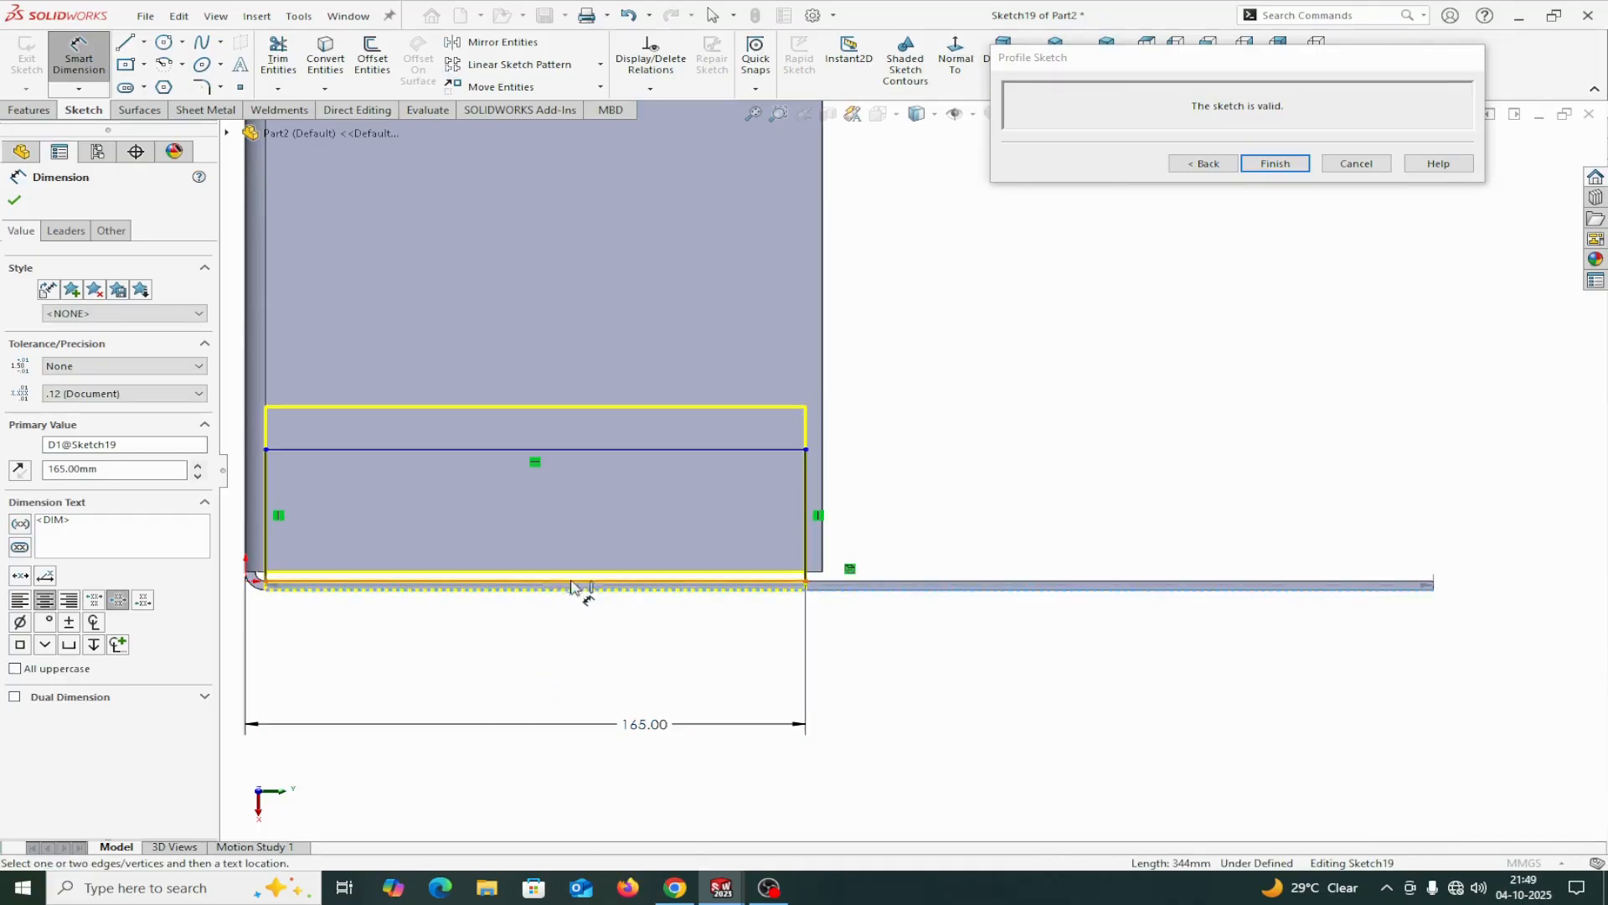
{"action": "left_click", "coordinate": [609, 452]}
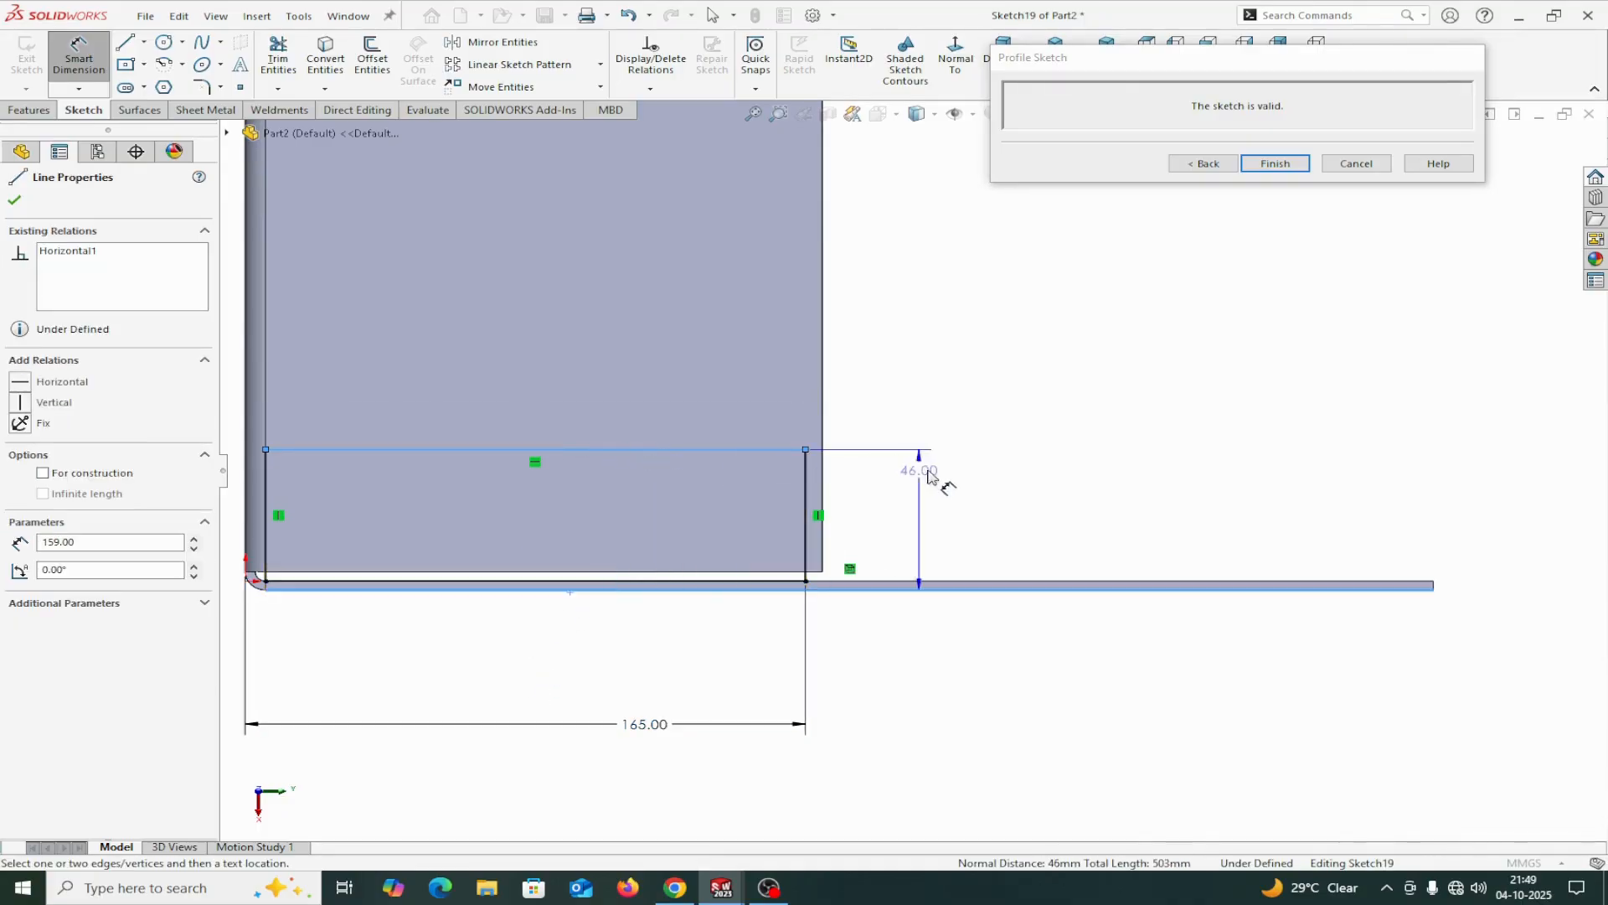
{"action": "left_click", "coordinate": [1012, 494]}
{"action": "type", "text": "60"}
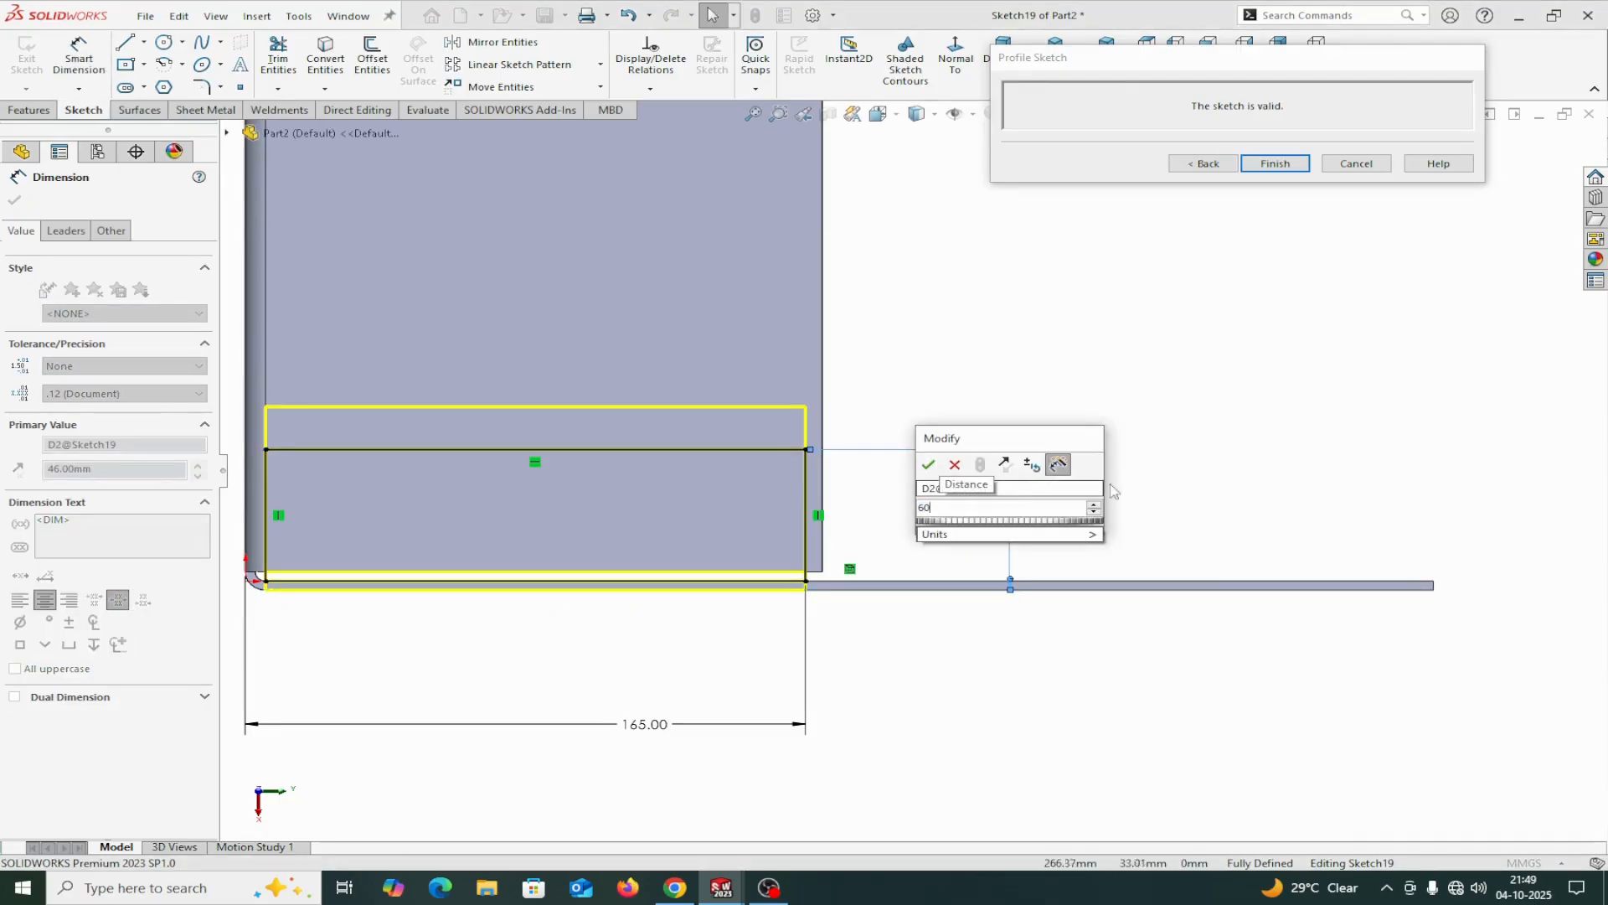
{"action": "left_click", "coordinate": [928, 535]}
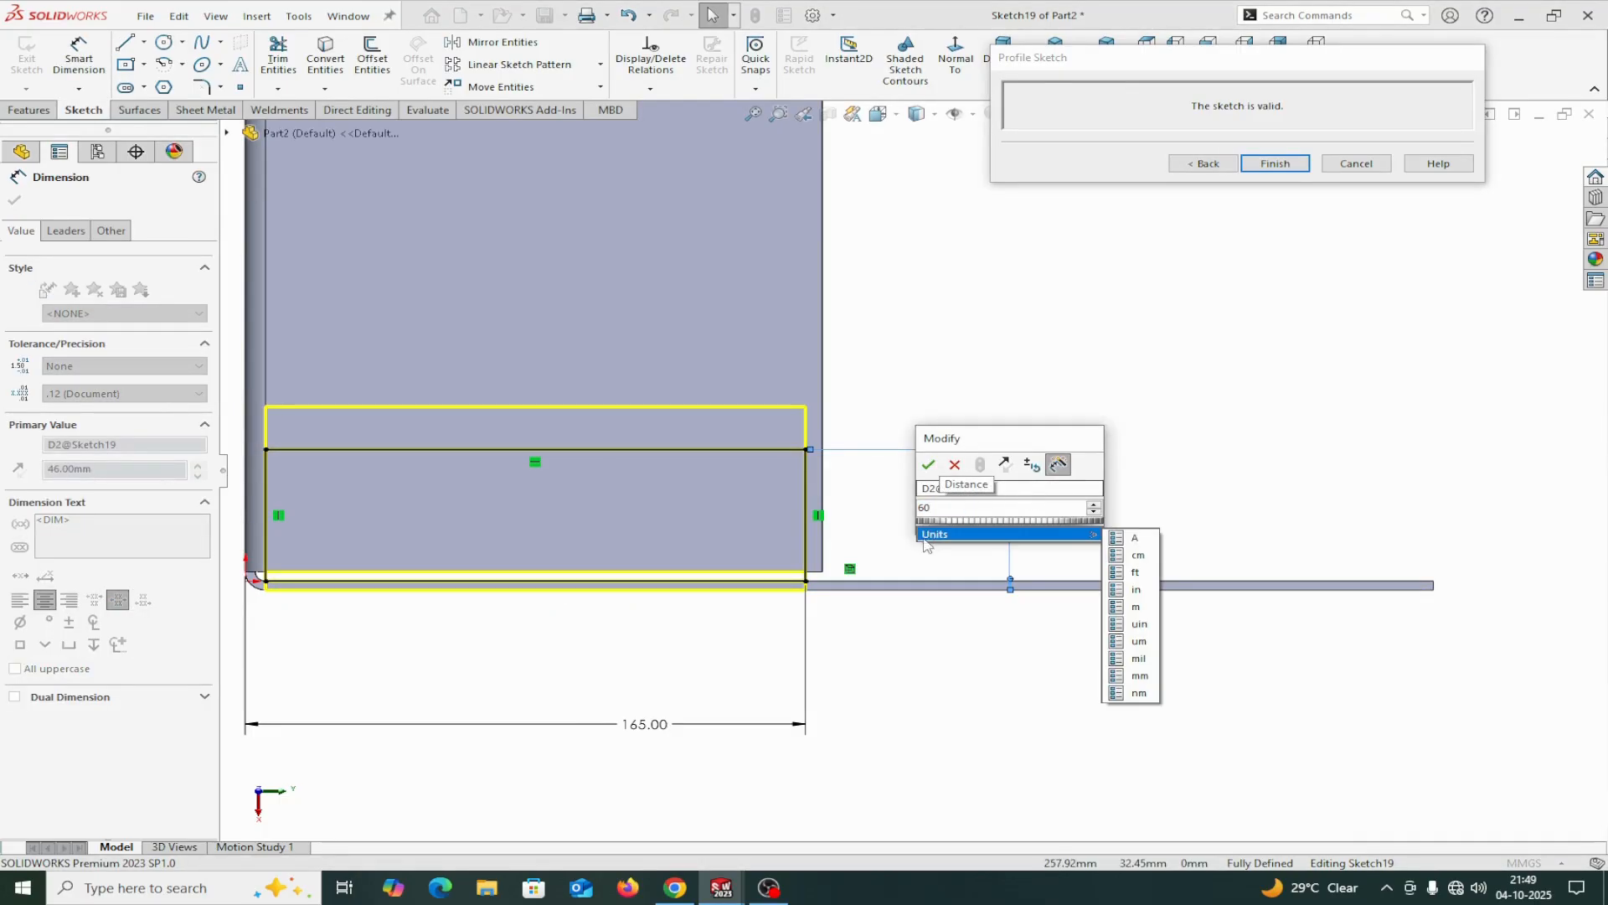
{"action": "left_click", "coordinate": [927, 465]}
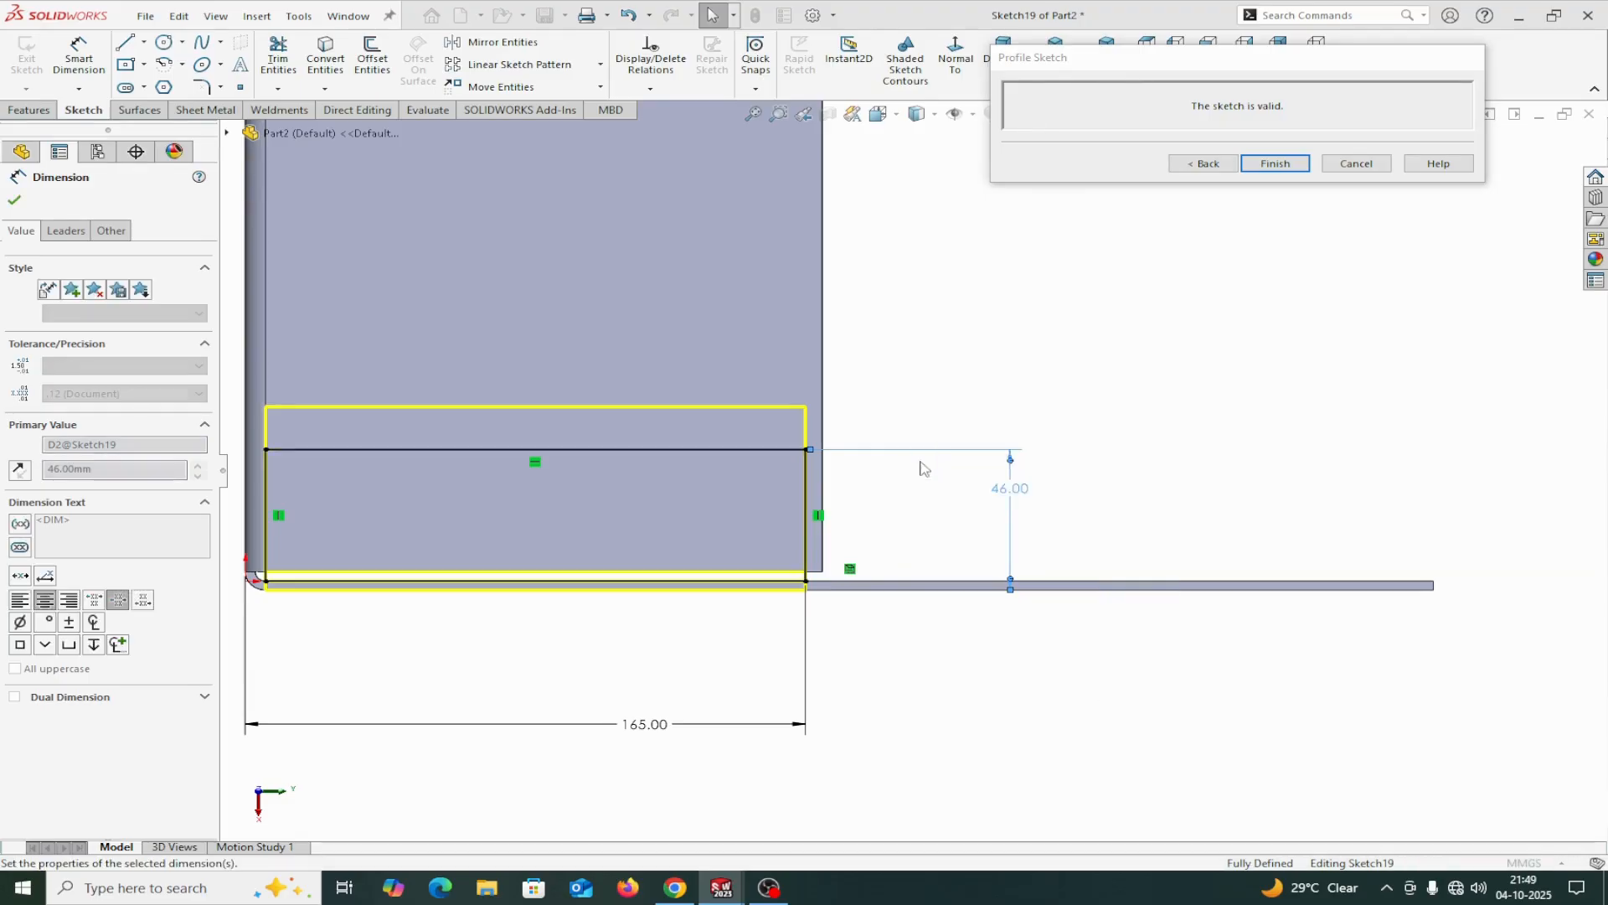
Return from the profile sketch to the edge flange settings, turn off the position offset and finish the edge flange.
{"action": "left_click", "coordinate": [1214, 169]}
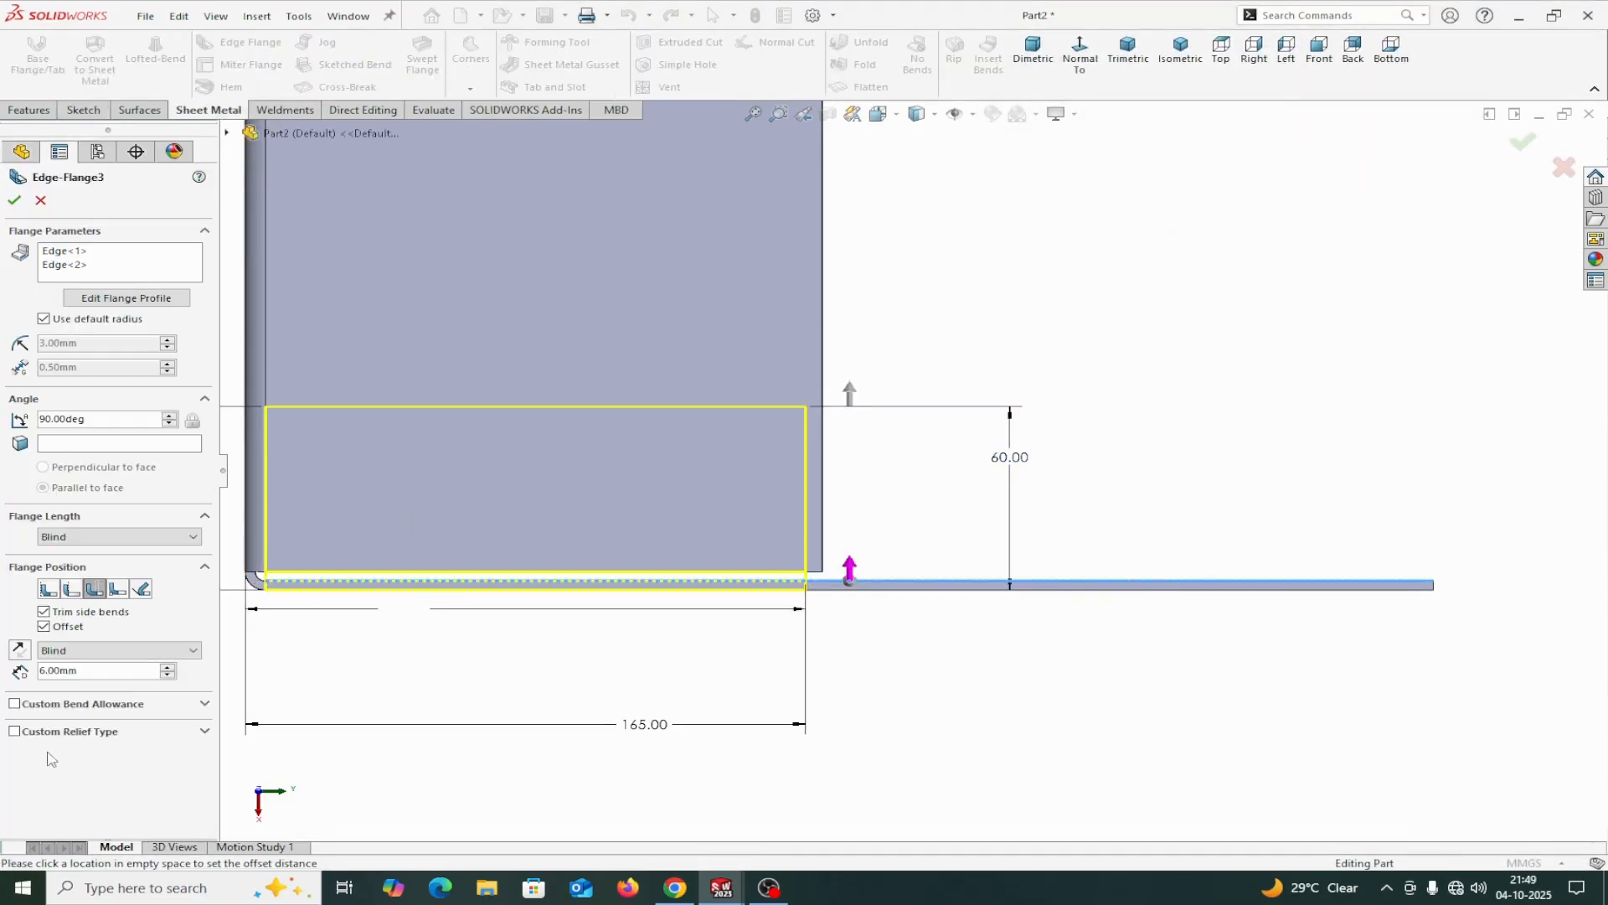
{"action": "left_click", "coordinate": [44, 627]}
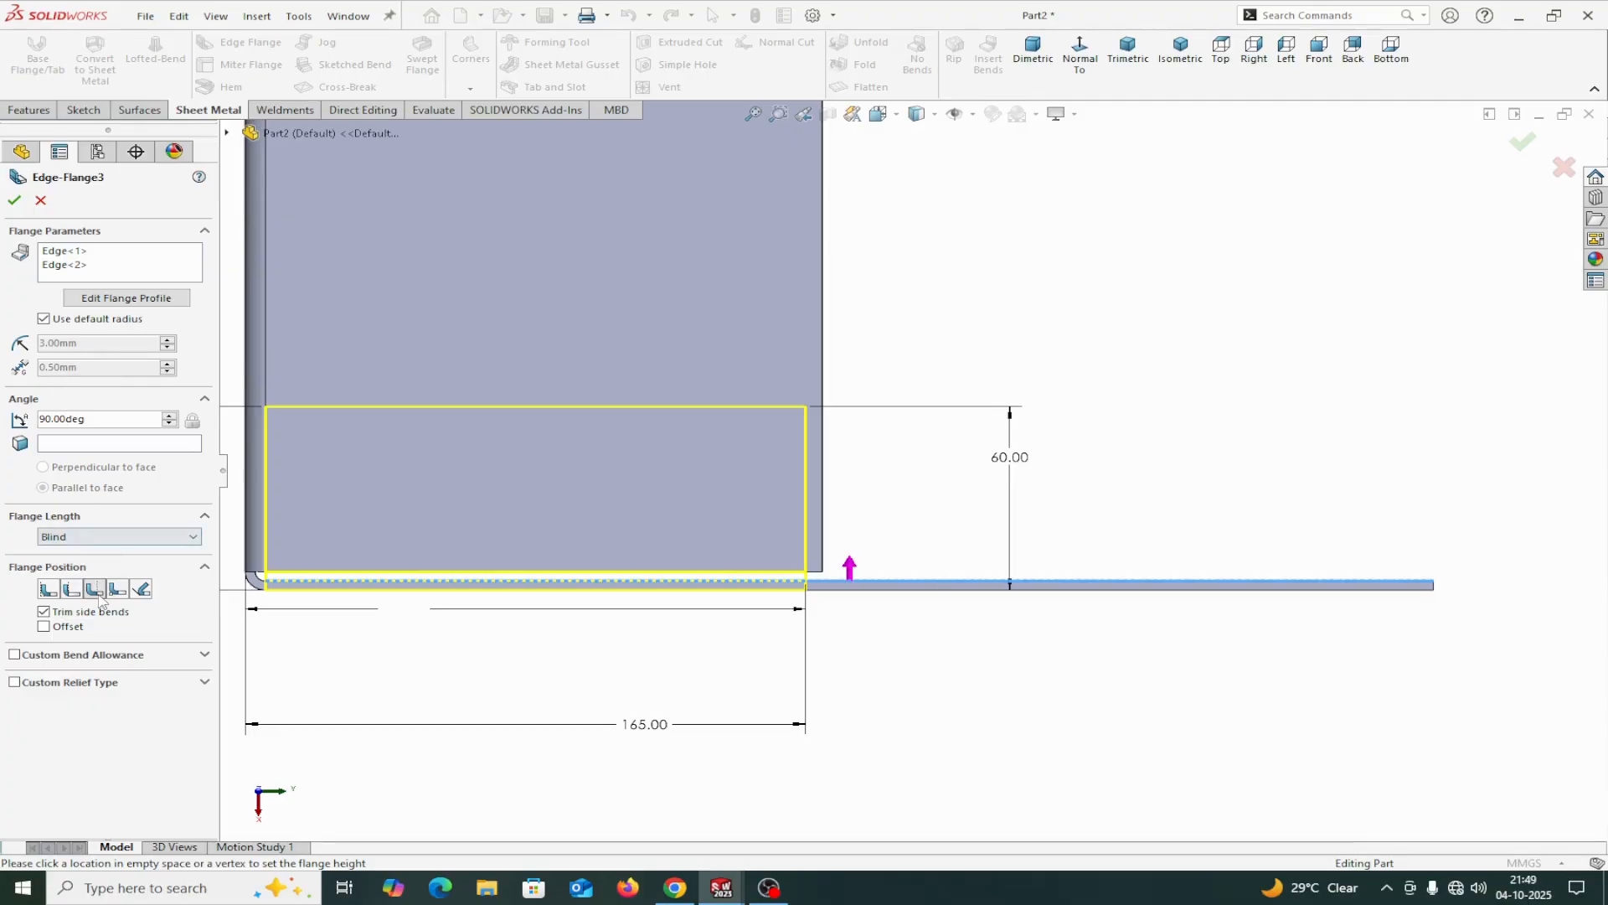
{"action": "left_click", "coordinate": [15, 201]}
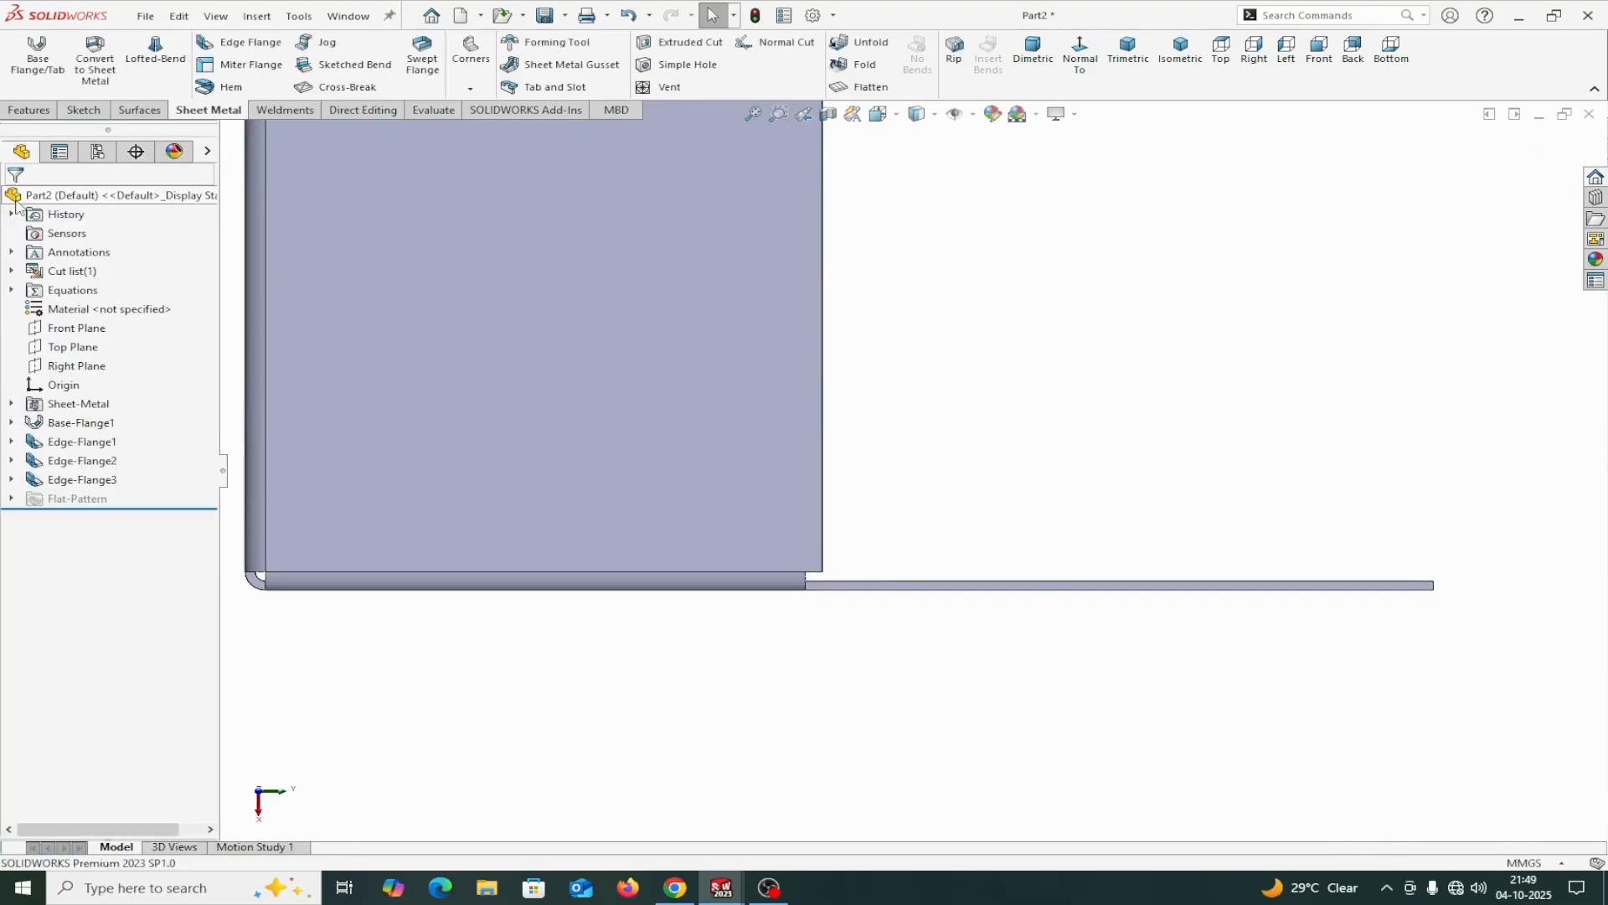
Examine the return flanges in isometric and right views, especially the gap between their bends and the side walls.
{"action": "middle_click_drag", "start_coordinate": [984, 386], "coordinate": [921, 331]}
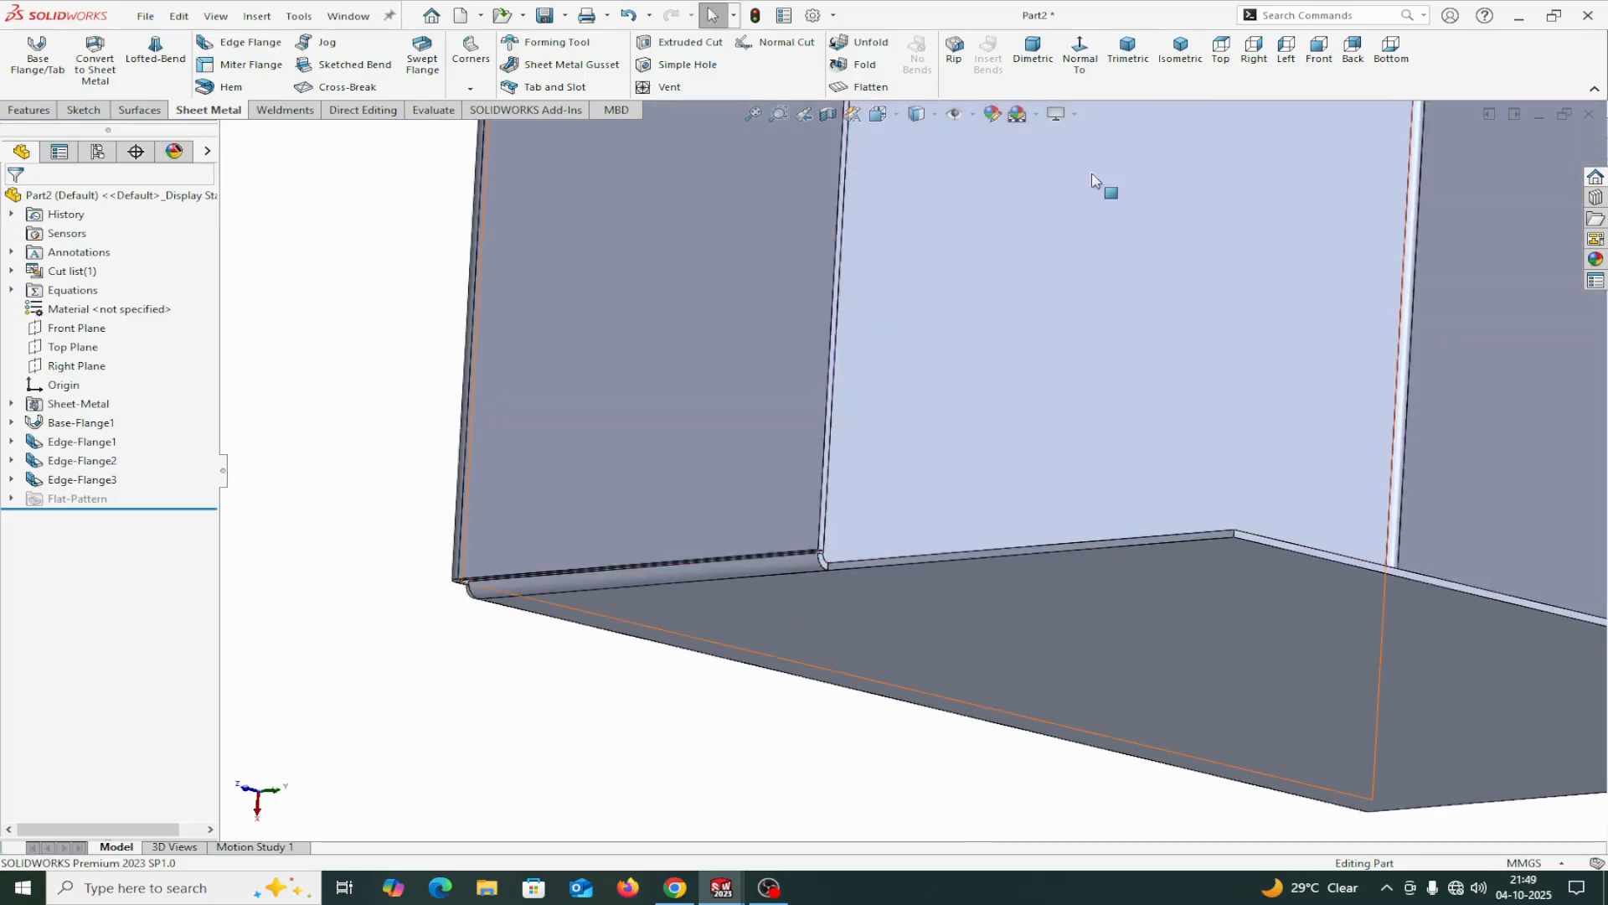
{"action": "left_click", "coordinate": [1195, 77]}
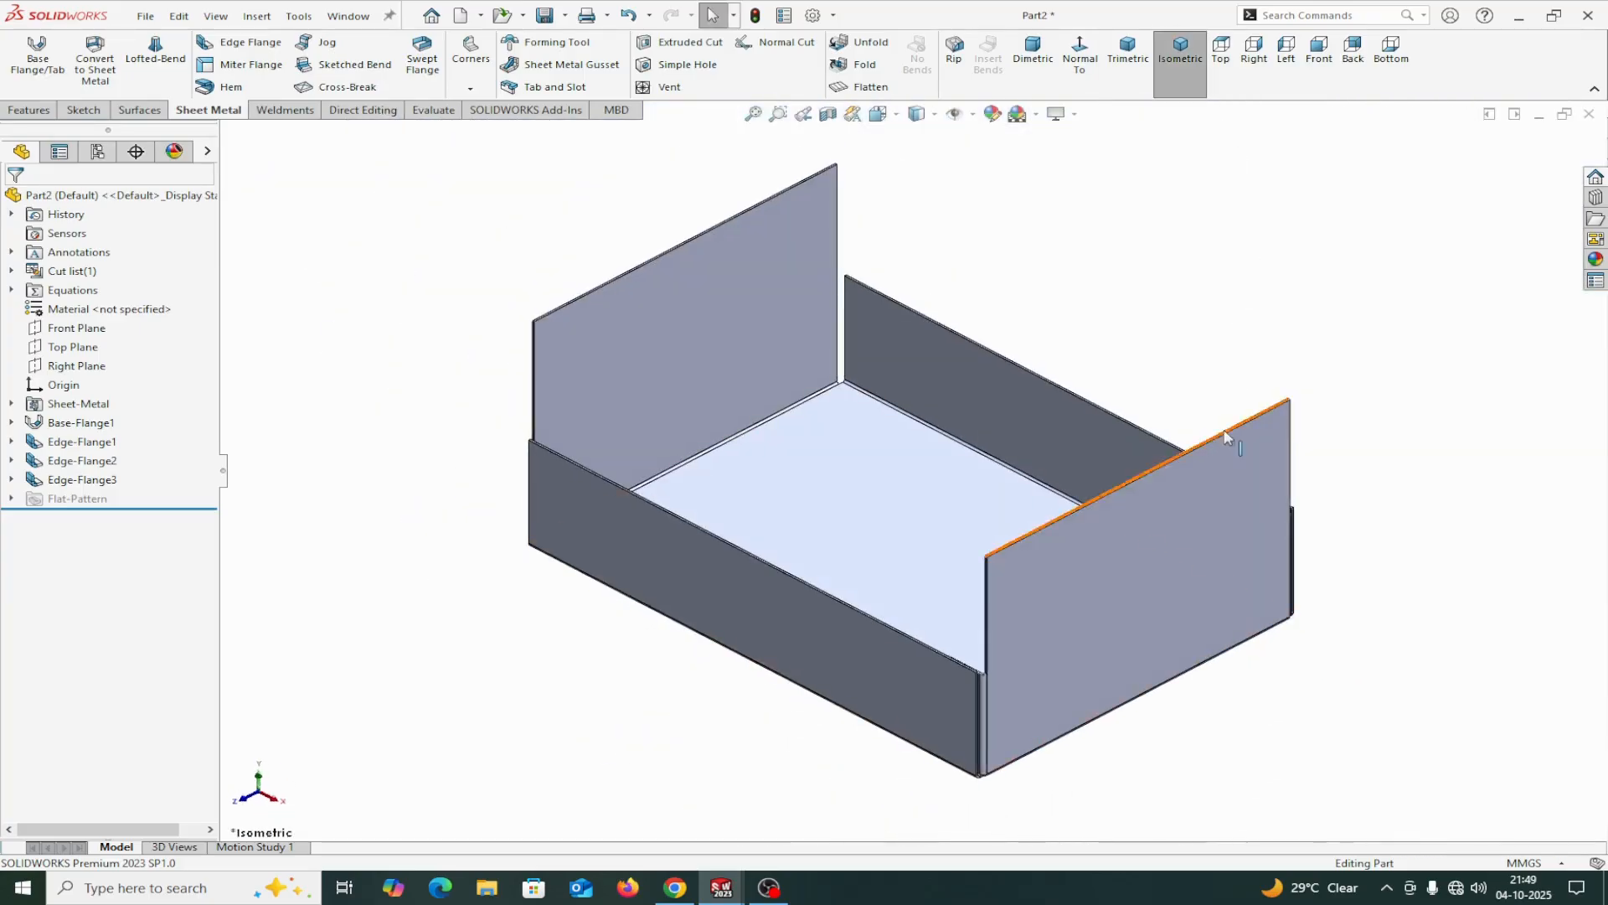
{"action": "middle_click_drag", "start_coordinate": [1121, 665], "coordinate": [898, 769]}
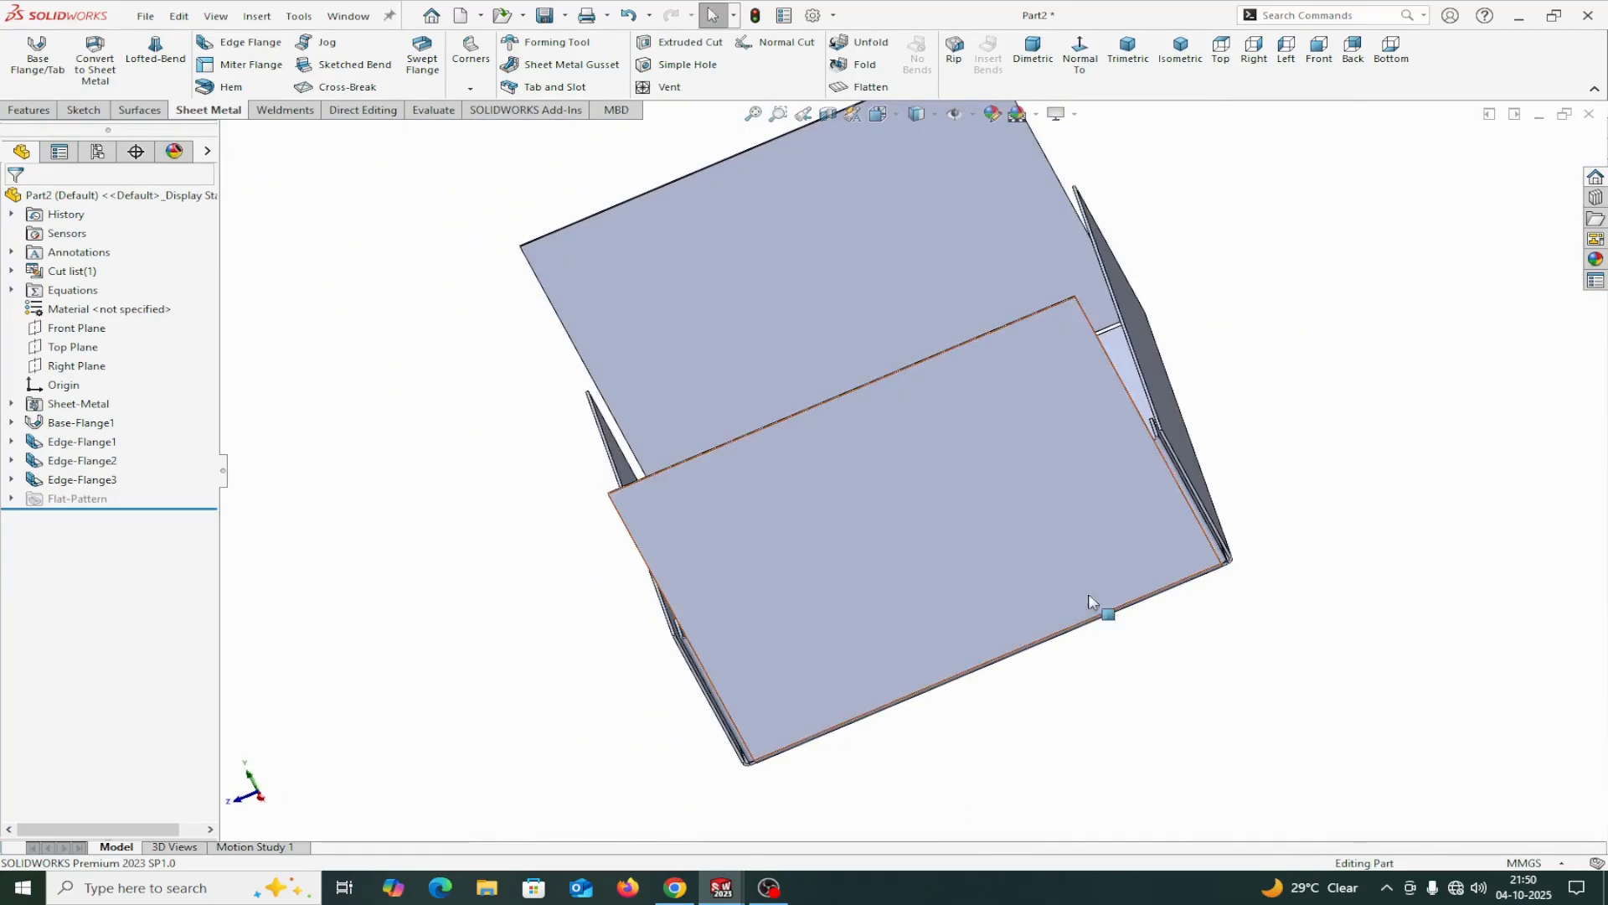
{"action": "scroll", "coordinate": [1105, 503], "scroll_direction": "down", "scroll_amount": 5}
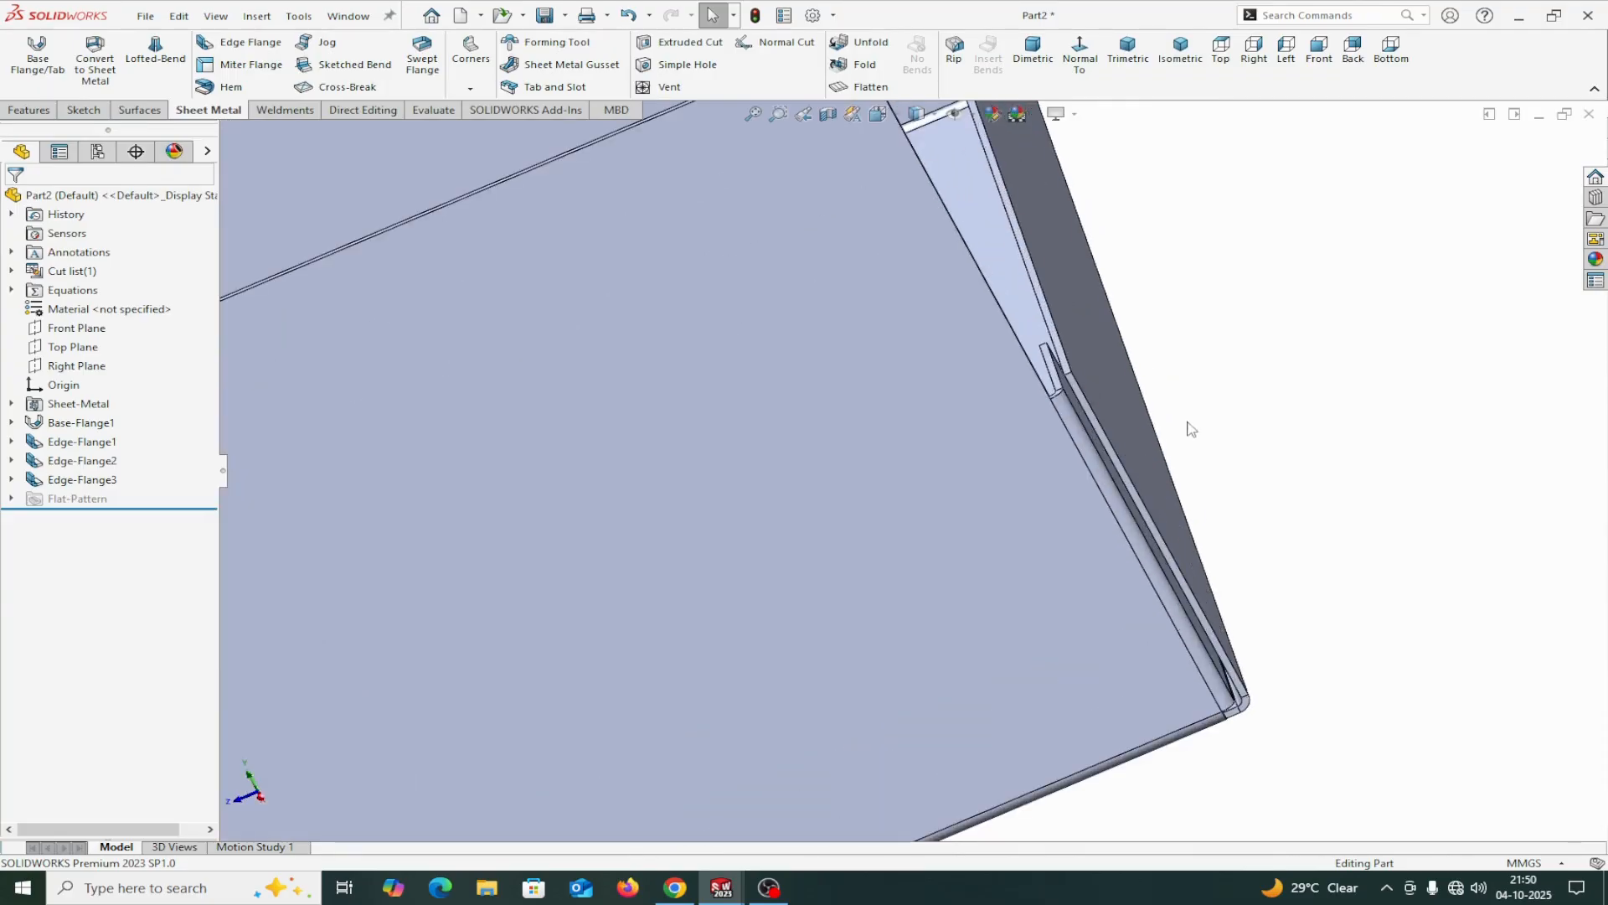
{"action": "middle_click_drag", "start_coordinate": [1187, 422], "coordinate": [1221, 360]}
{"action": "left_click", "coordinate": [1253, 50]}
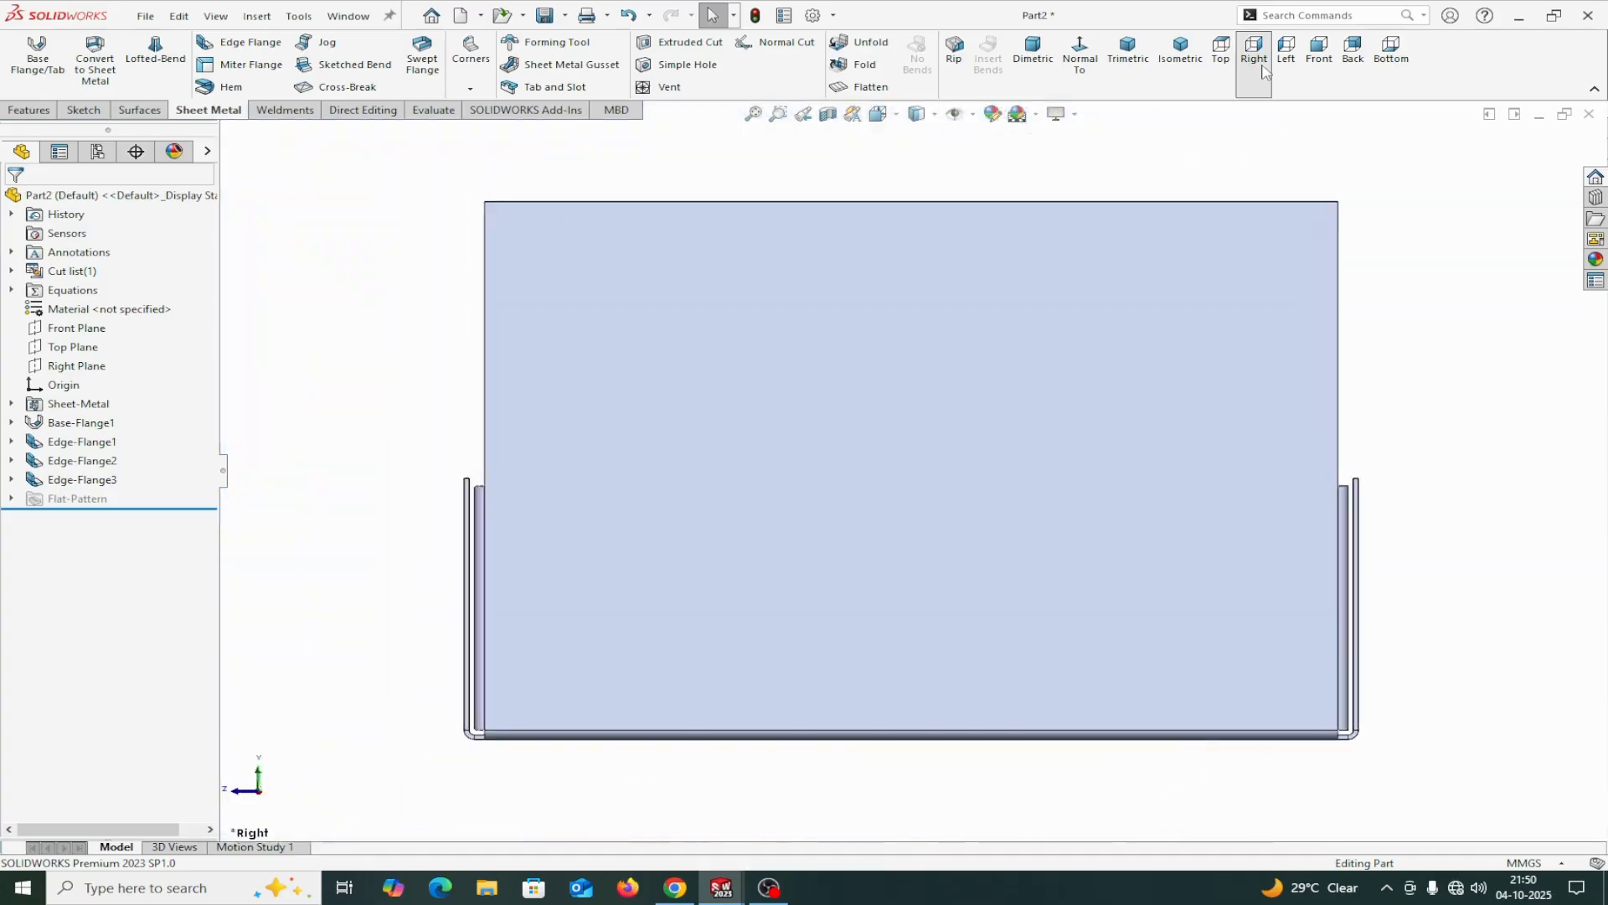
{"action": "scroll", "coordinate": [1377, 440], "scroll_direction": "down", "scroll_amount": 2}
{"action": "scroll", "coordinate": [1310, 483], "scroll_direction": "up", "scroll_amount": 1}
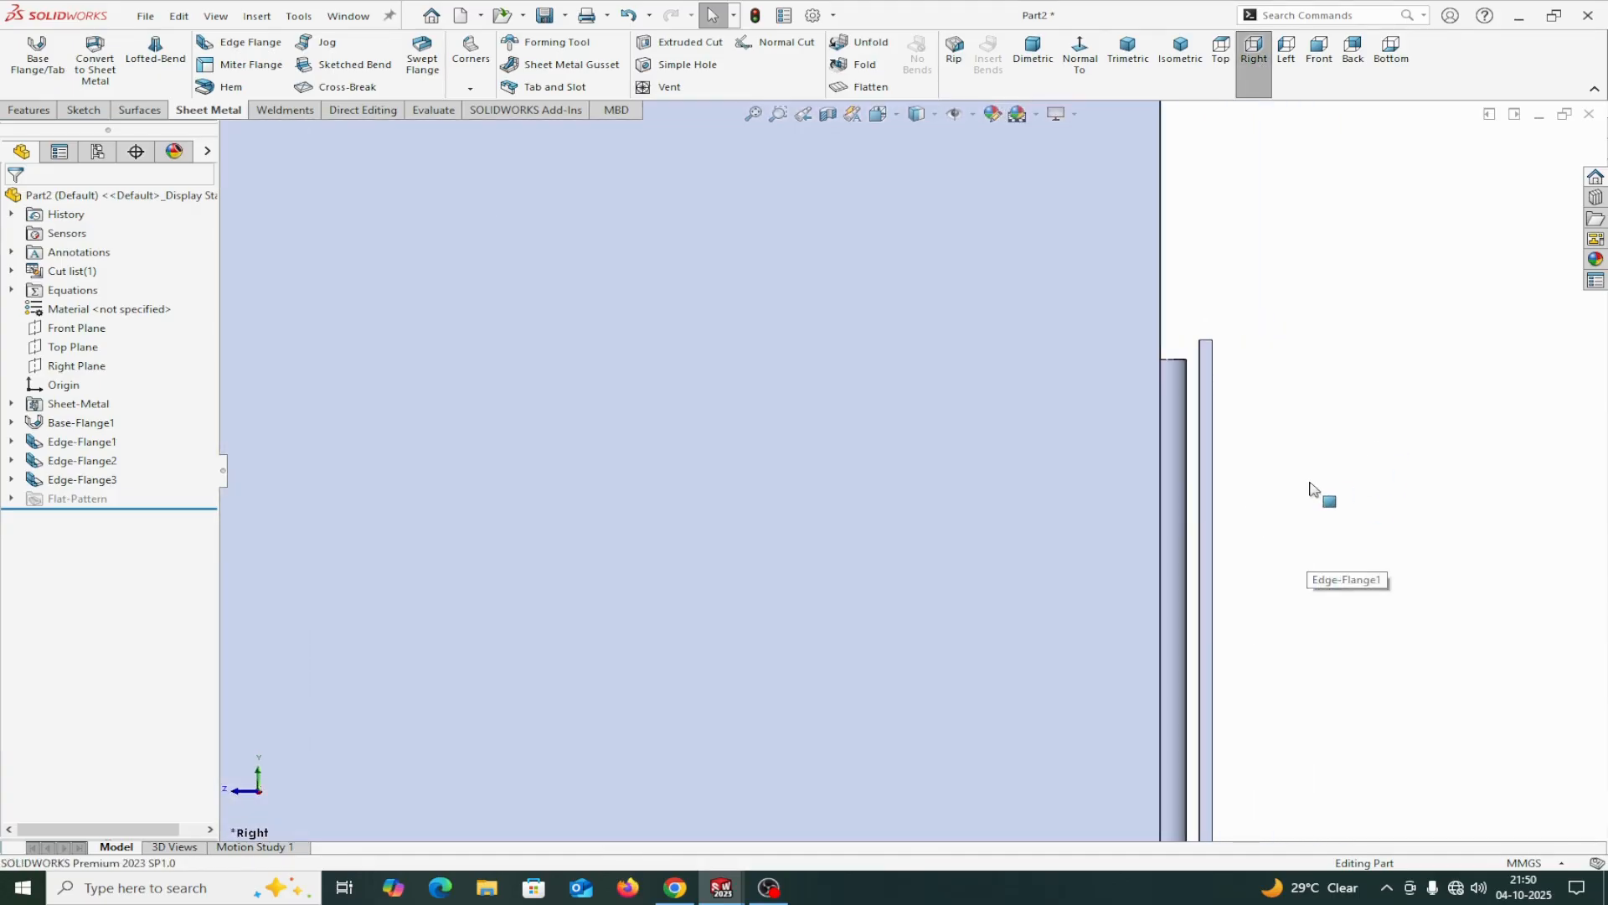
Measure the distance between the outer faces of the two opposite return flanges, then clear the measurement selection.
{"action": "left_click", "coordinate": [428, 110]}
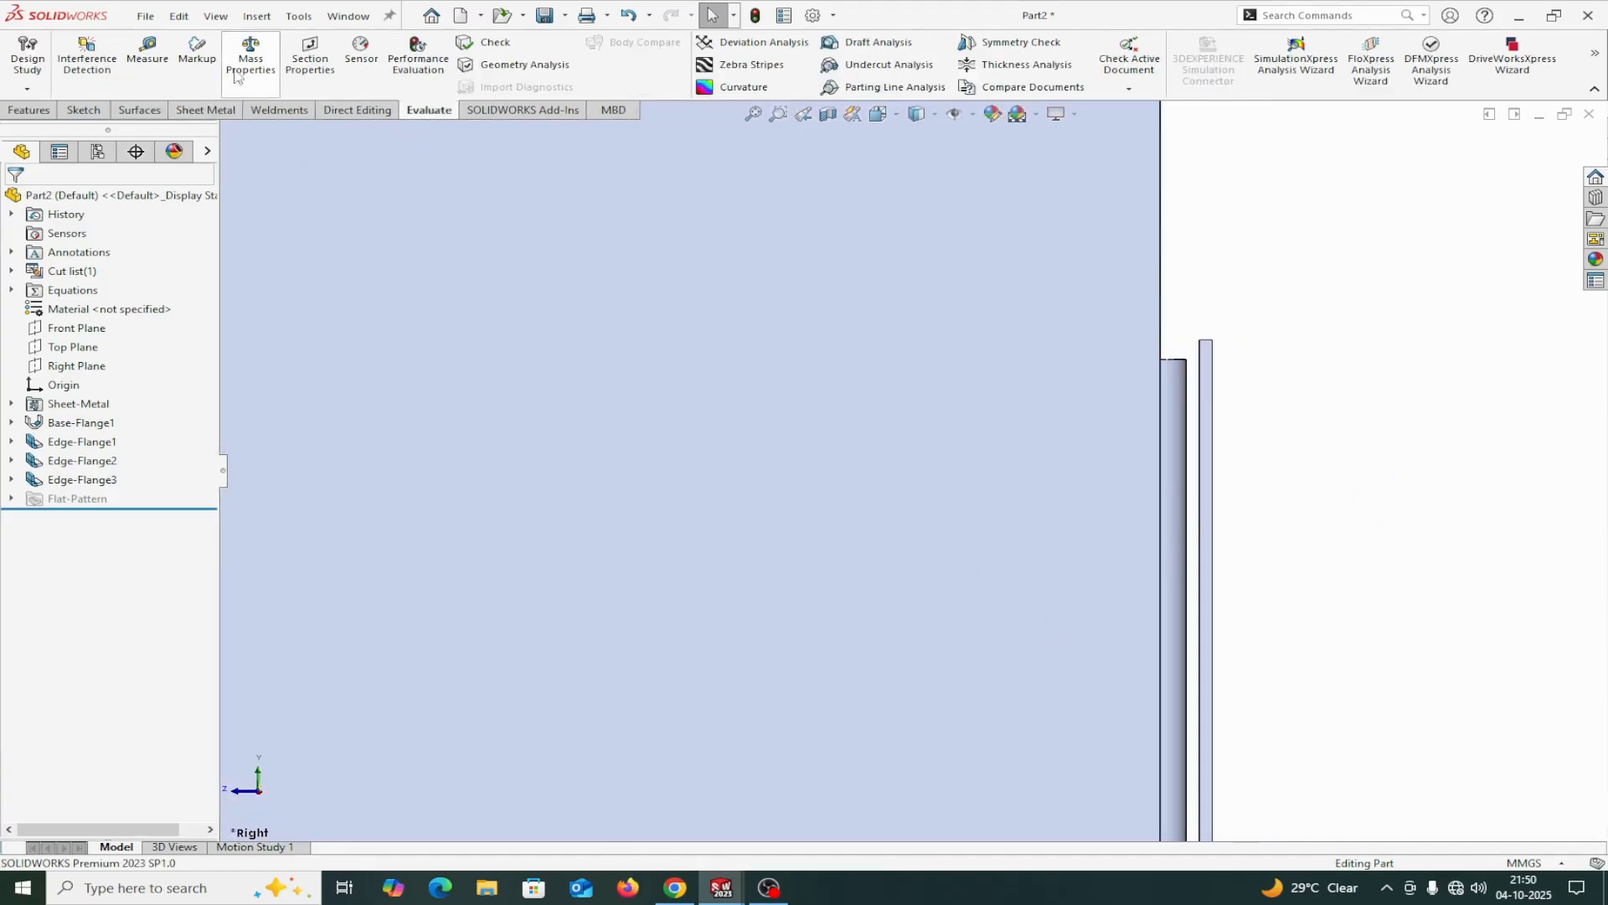
{"action": "left_click", "coordinate": [147, 54]}
{"action": "middle_click_drag", "start_coordinate": [1314, 424], "coordinate": [1326, 595]}
{"action": "scroll", "coordinate": [1124, 420], "scroll_direction": "down", "scroll_amount": 5}
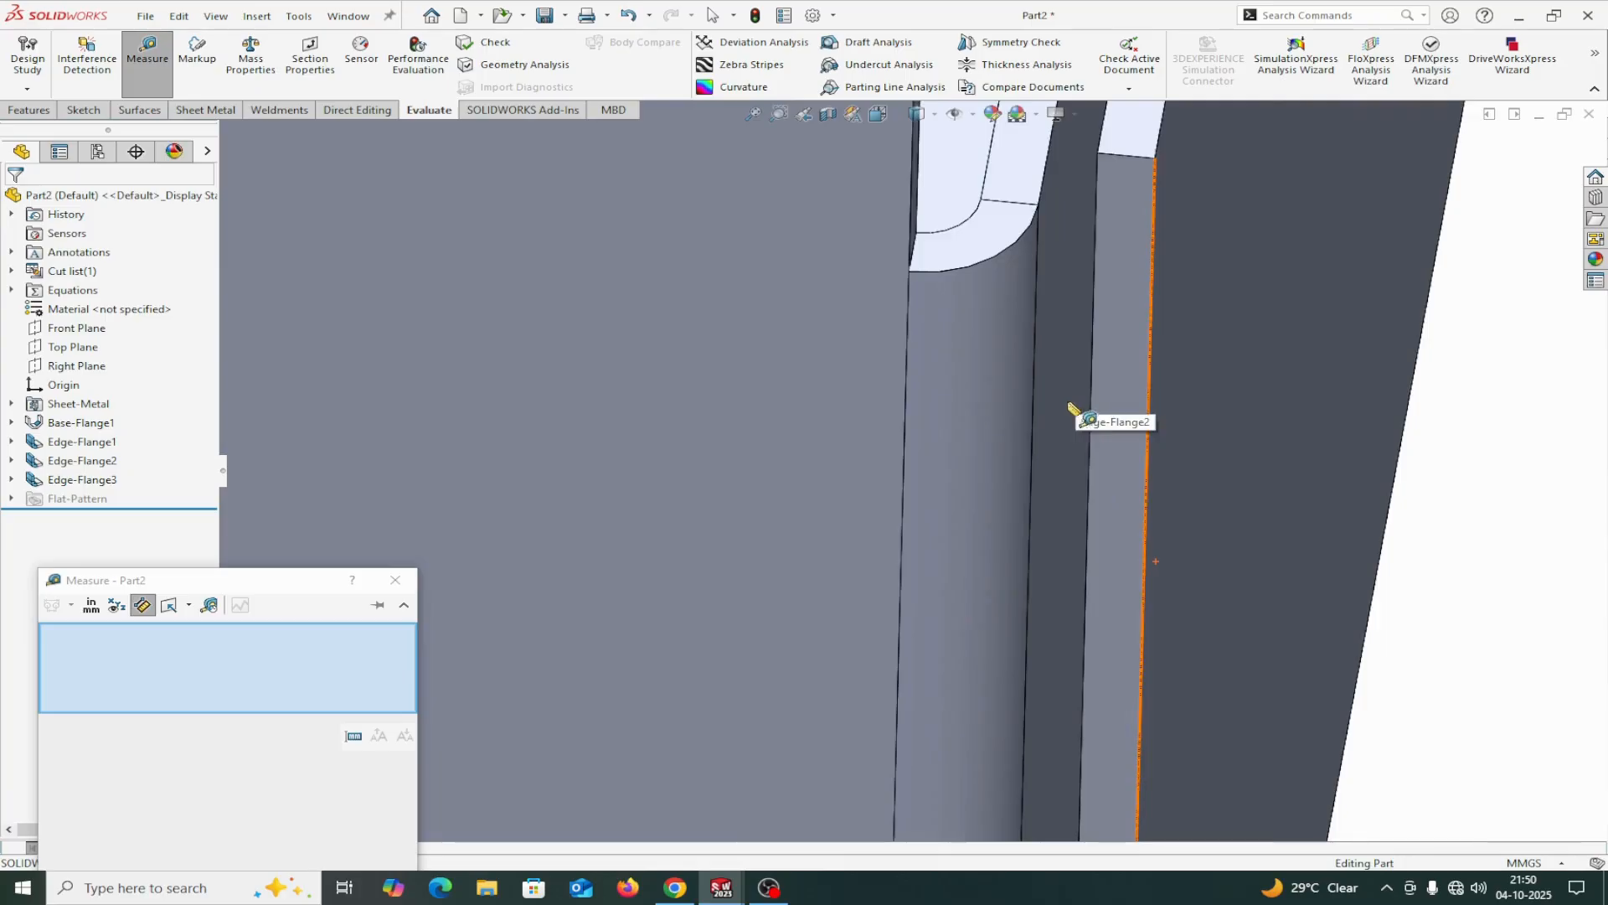
{"action": "left_click", "coordinate": [1045, 382]}
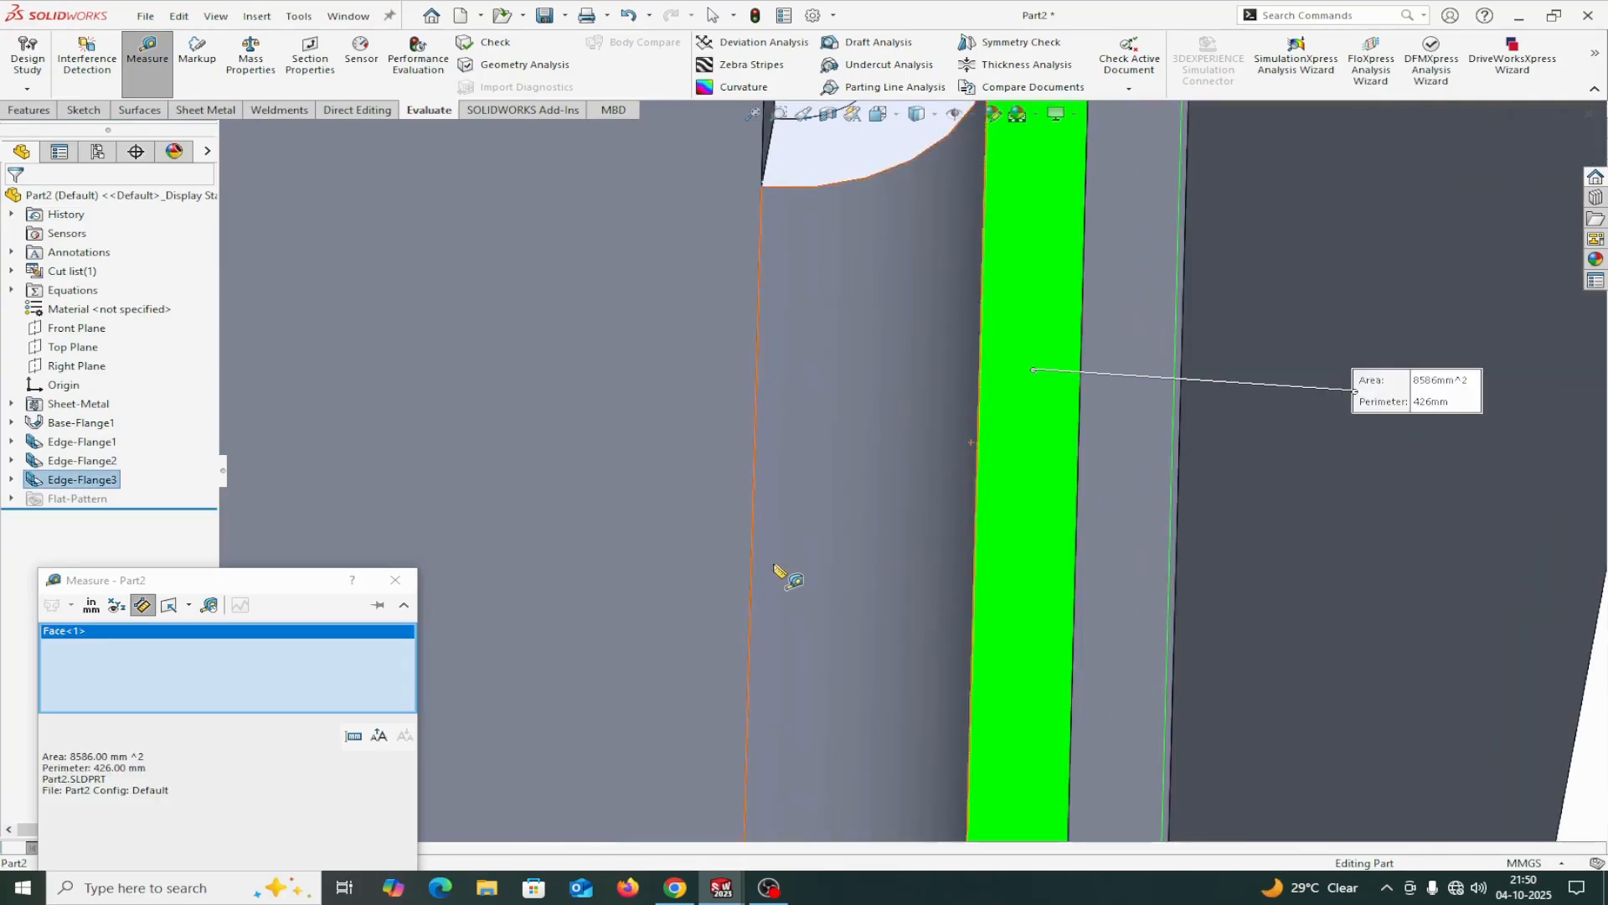
{"action": "scroll", "coordinate": [834, 526], "scroll_direction": "up", "scroll_amount": 8}
{"action": "middle_click_drag", "start_coordinate": [561, 622], "coordinate": [380, 538]}
{"action": "scroll", "coordinate": [359, 438], "scroll_direction": "down", "scroll_amount": 8}
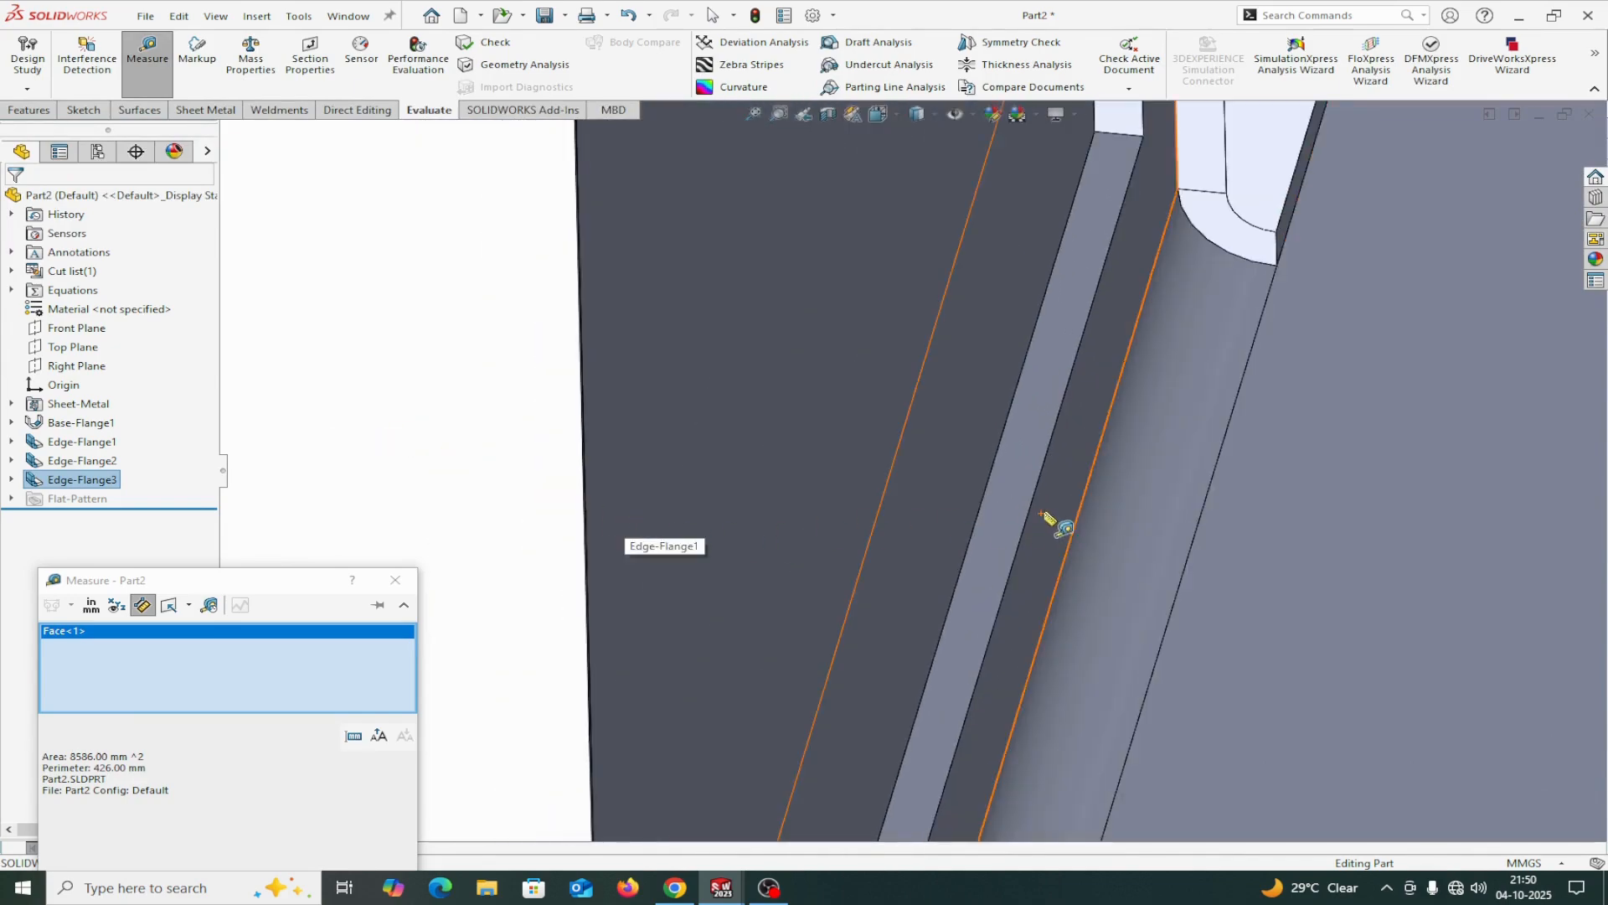
{"action": "left_click", "coordinate": [1072, 479]}
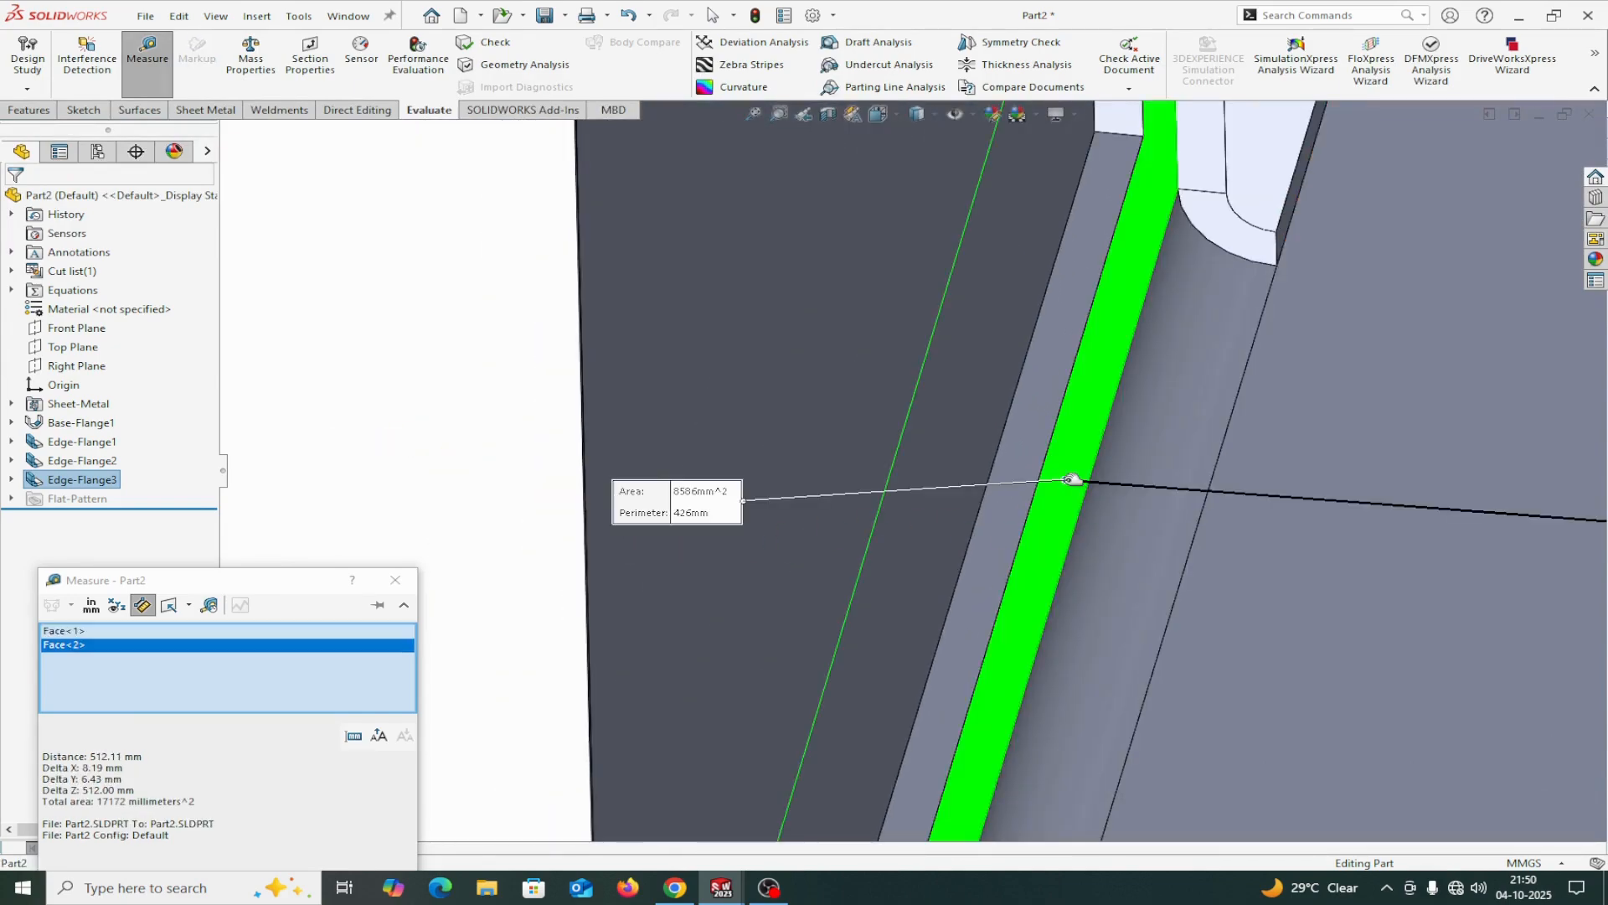
{"action": "double_click", "coordinate": [98, 790]}
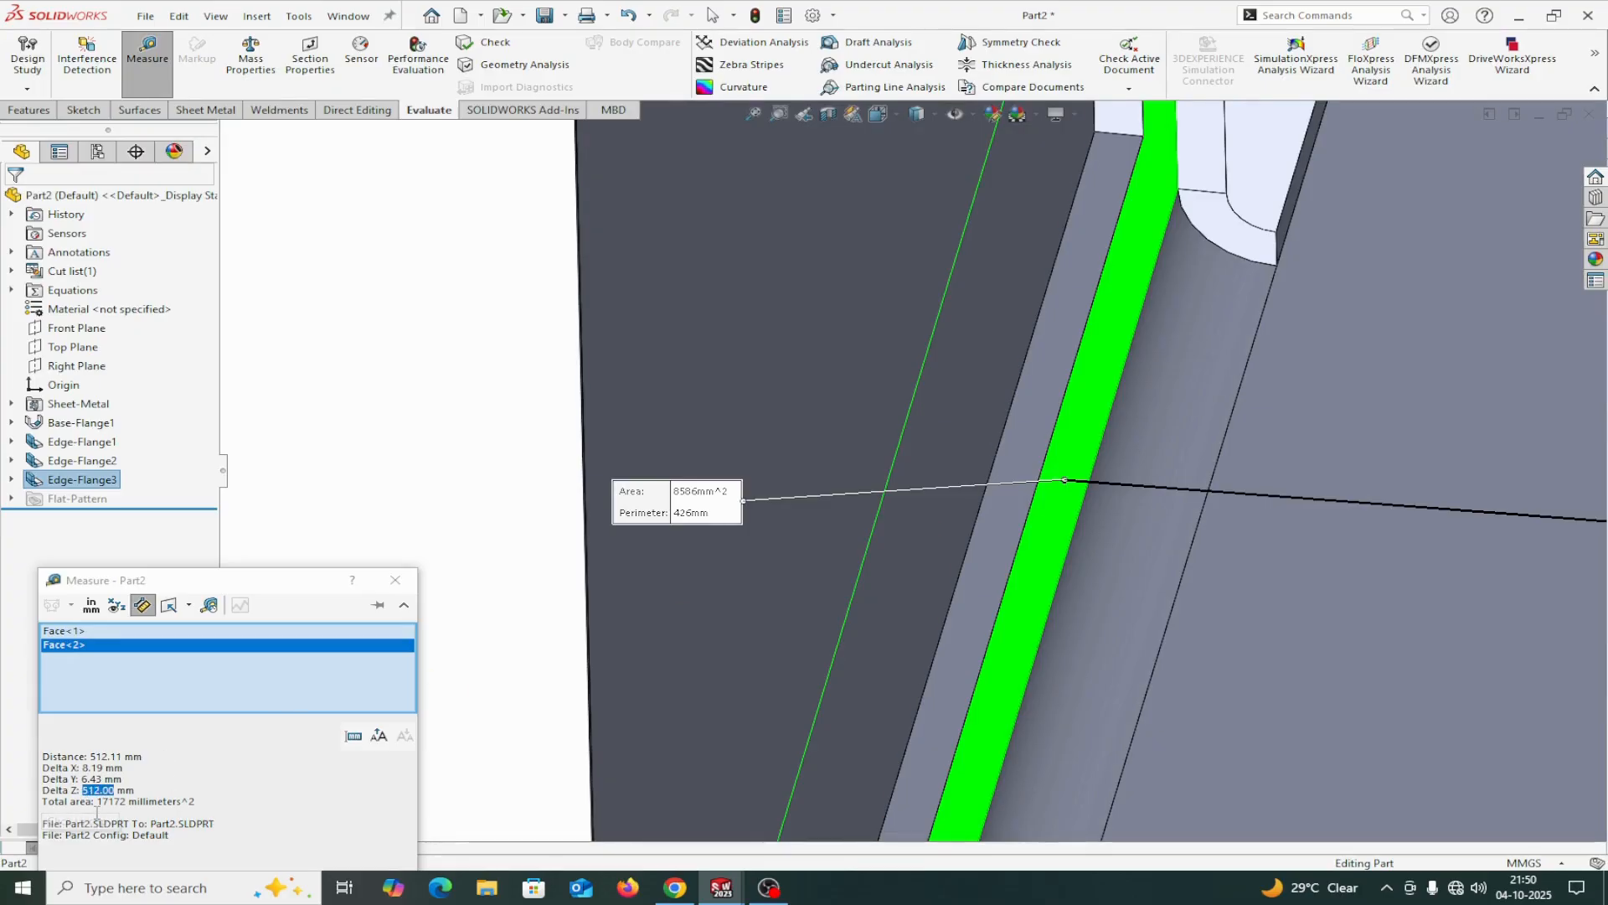
{"action": "double_click", "coordinate": [107, 757]}
{"action": "right_click", "coordinate": [197, 664]}
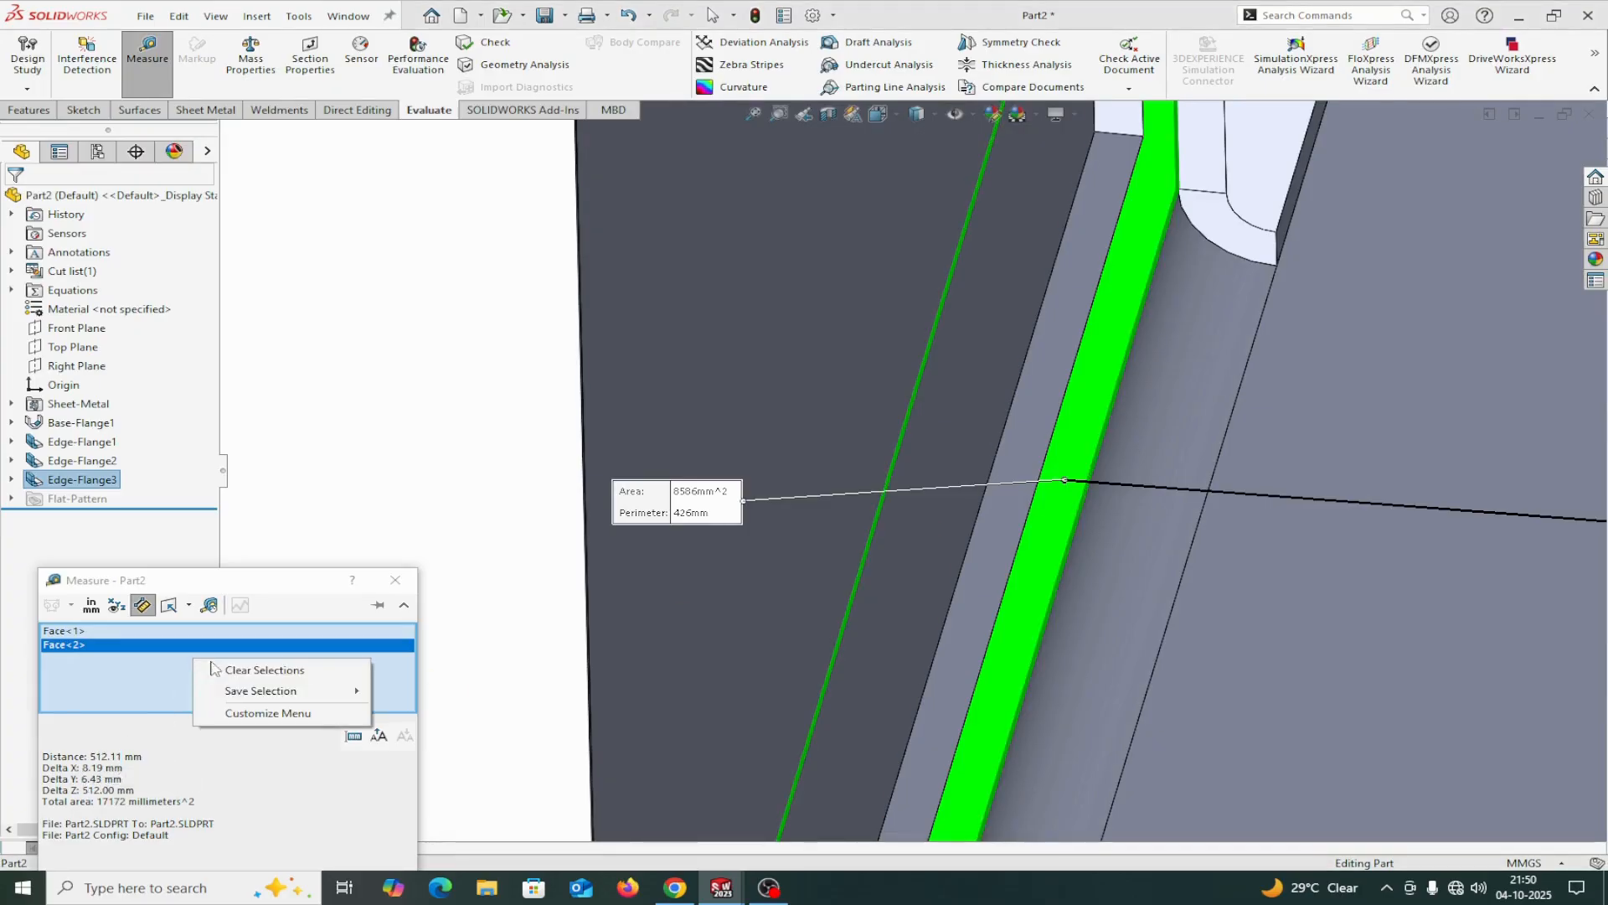
{"action": "left_click", "coordinate": [251, 668]}
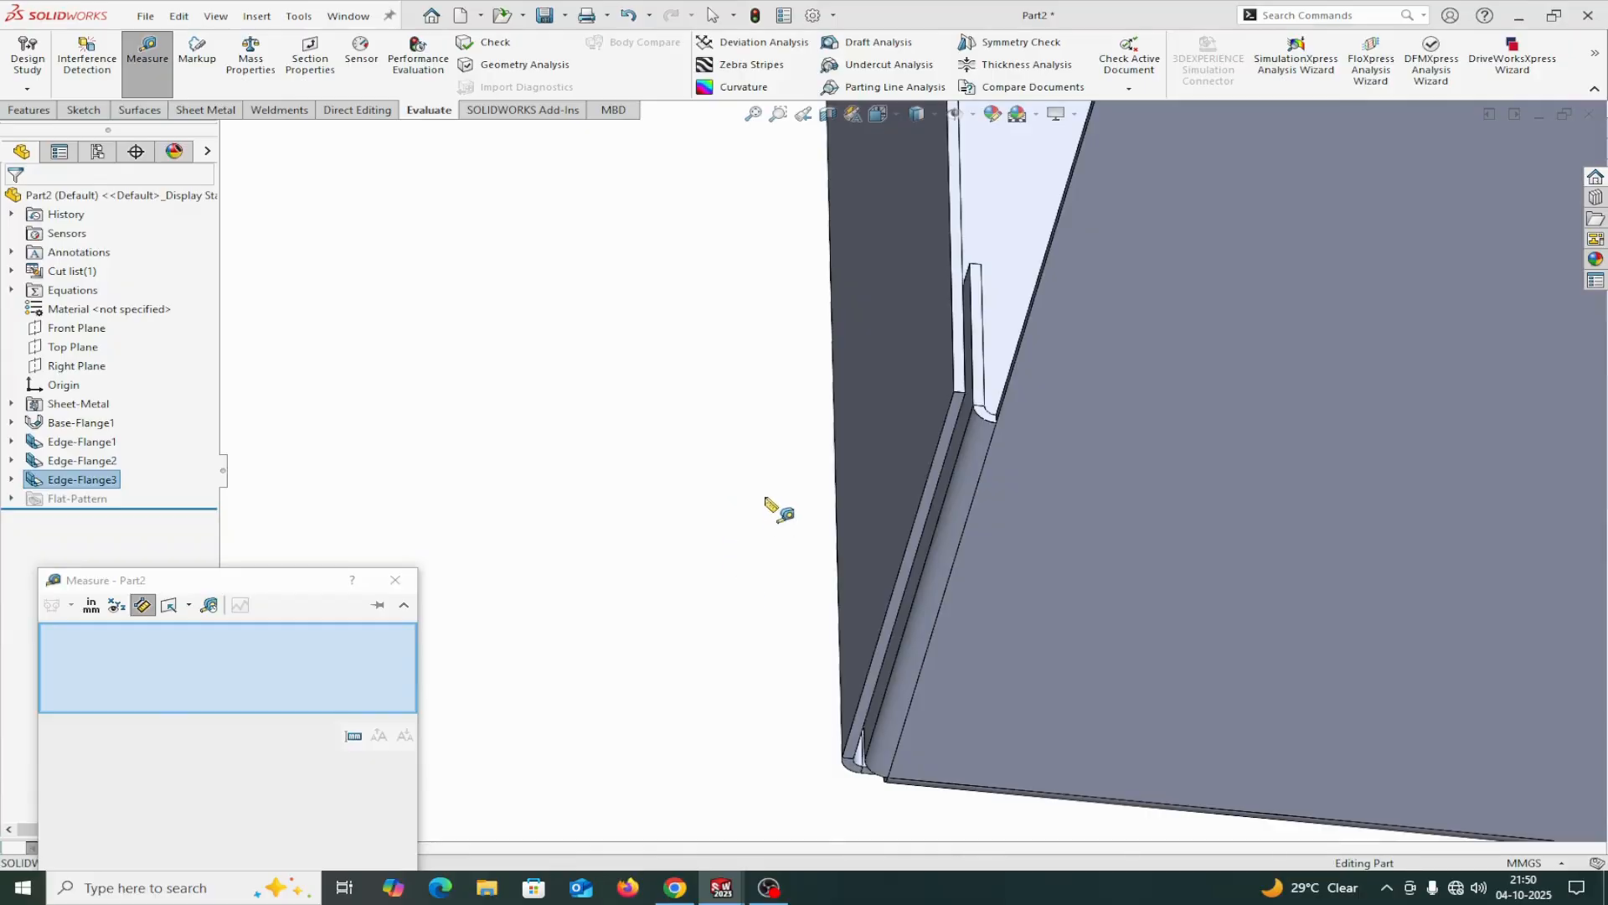
Measure the distance from the tray's inner base face to the return flange's free end face, then clear the selection.
{"action": "middle_click_drag", "start_coordinate": [782, 466], "coordinate": [760, 578]}
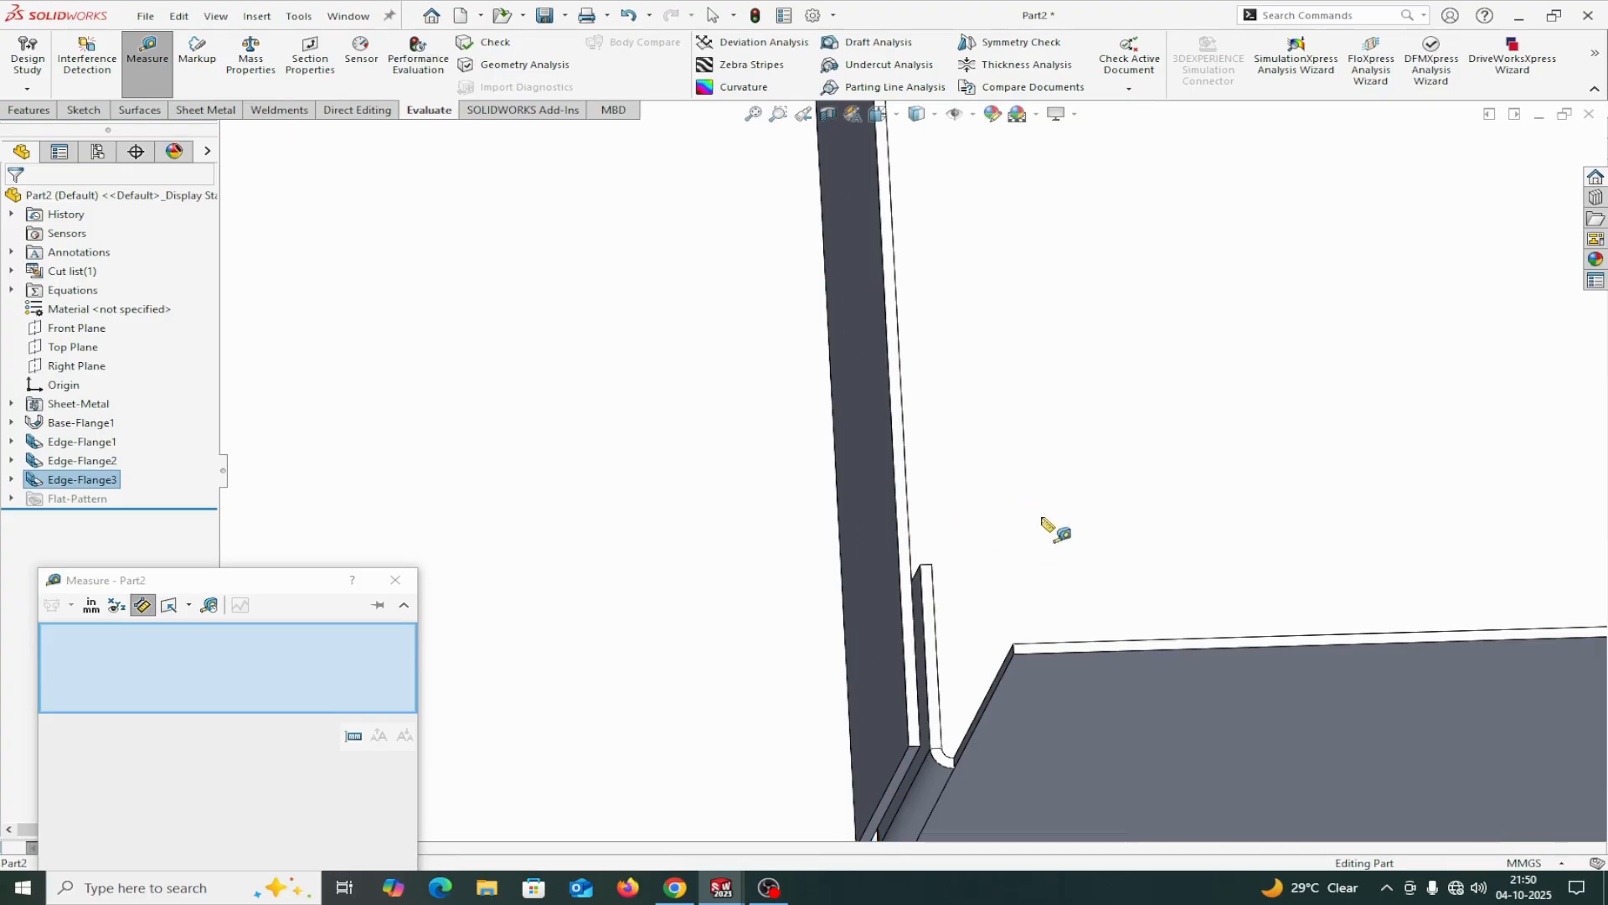
{"action": "left_click", "coordinate": [1046, 521]}
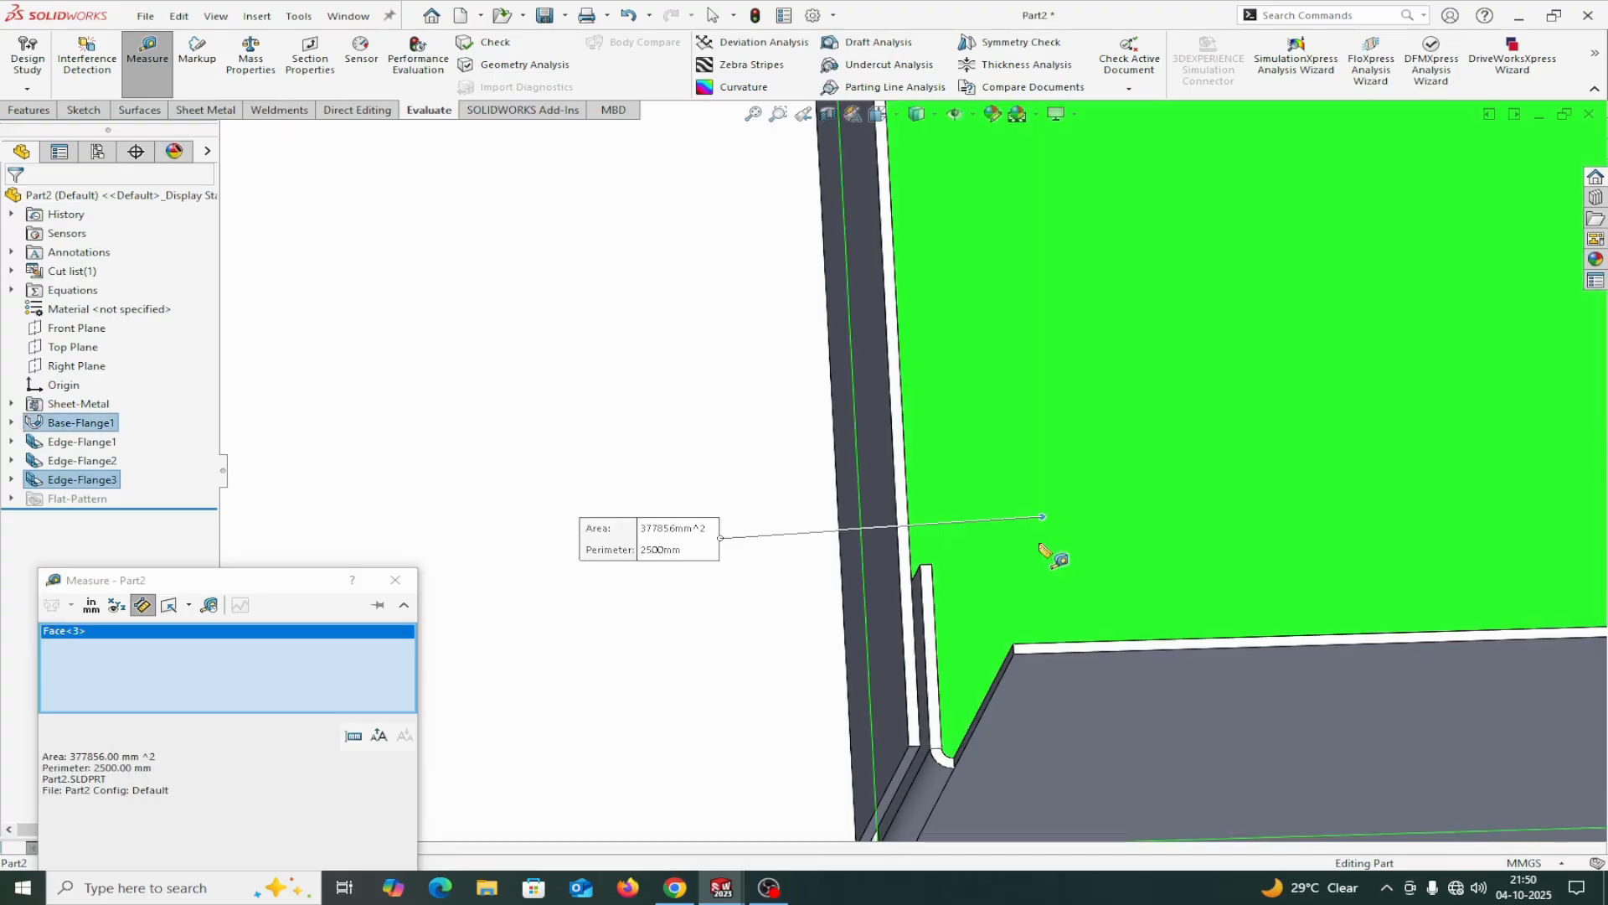
{"action": "left_click", "coordinate": [931, 588]}
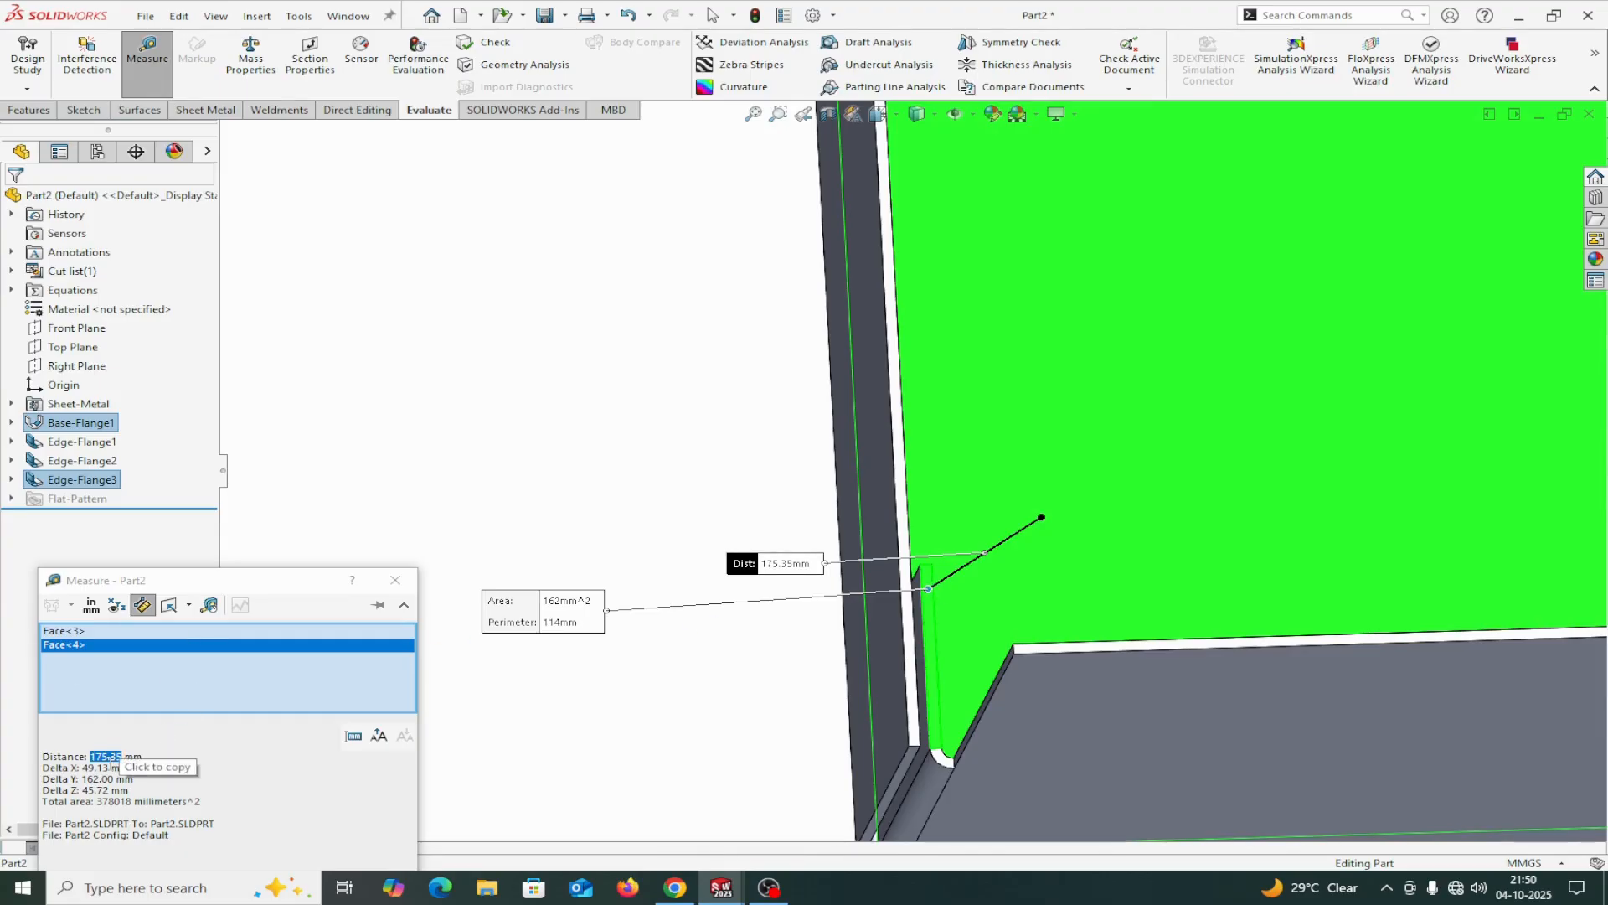
{"action": "right_click", "coordinate": [200, 683]}
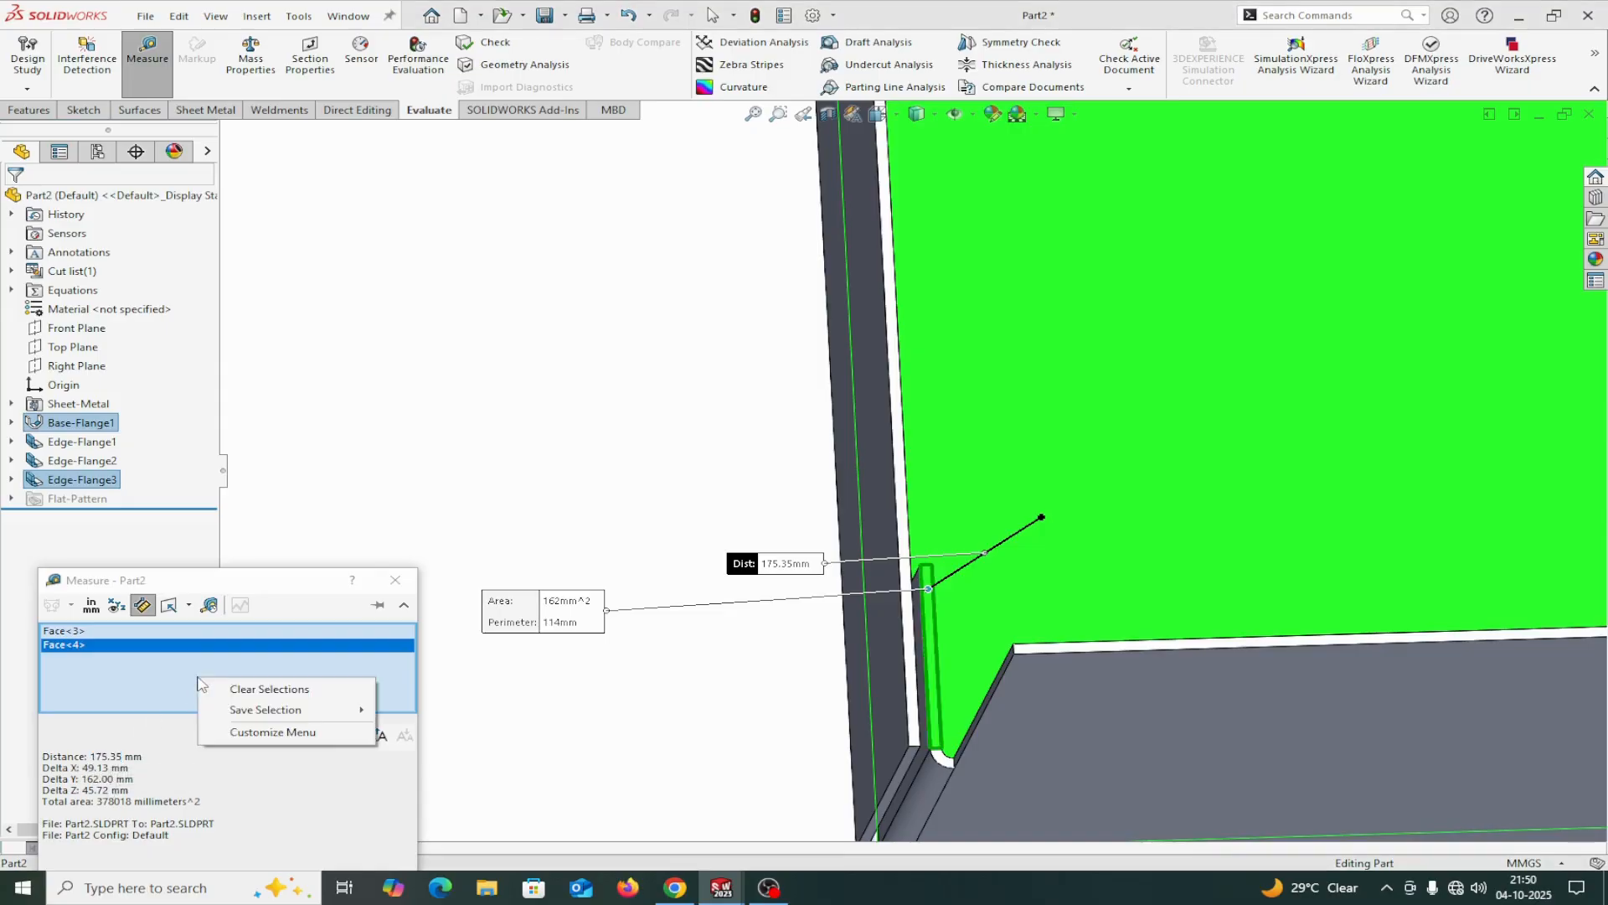
{"action": "left_click", "coordinate": [249, 695]}
{"action": "middle_click_drag", "start_coordinate": [513, 718], "coordinate": [386, 791]}
{"action": "scroll", "coordinate": [930, 572], "scroll_direction": "down", "scroll_amount": 3}
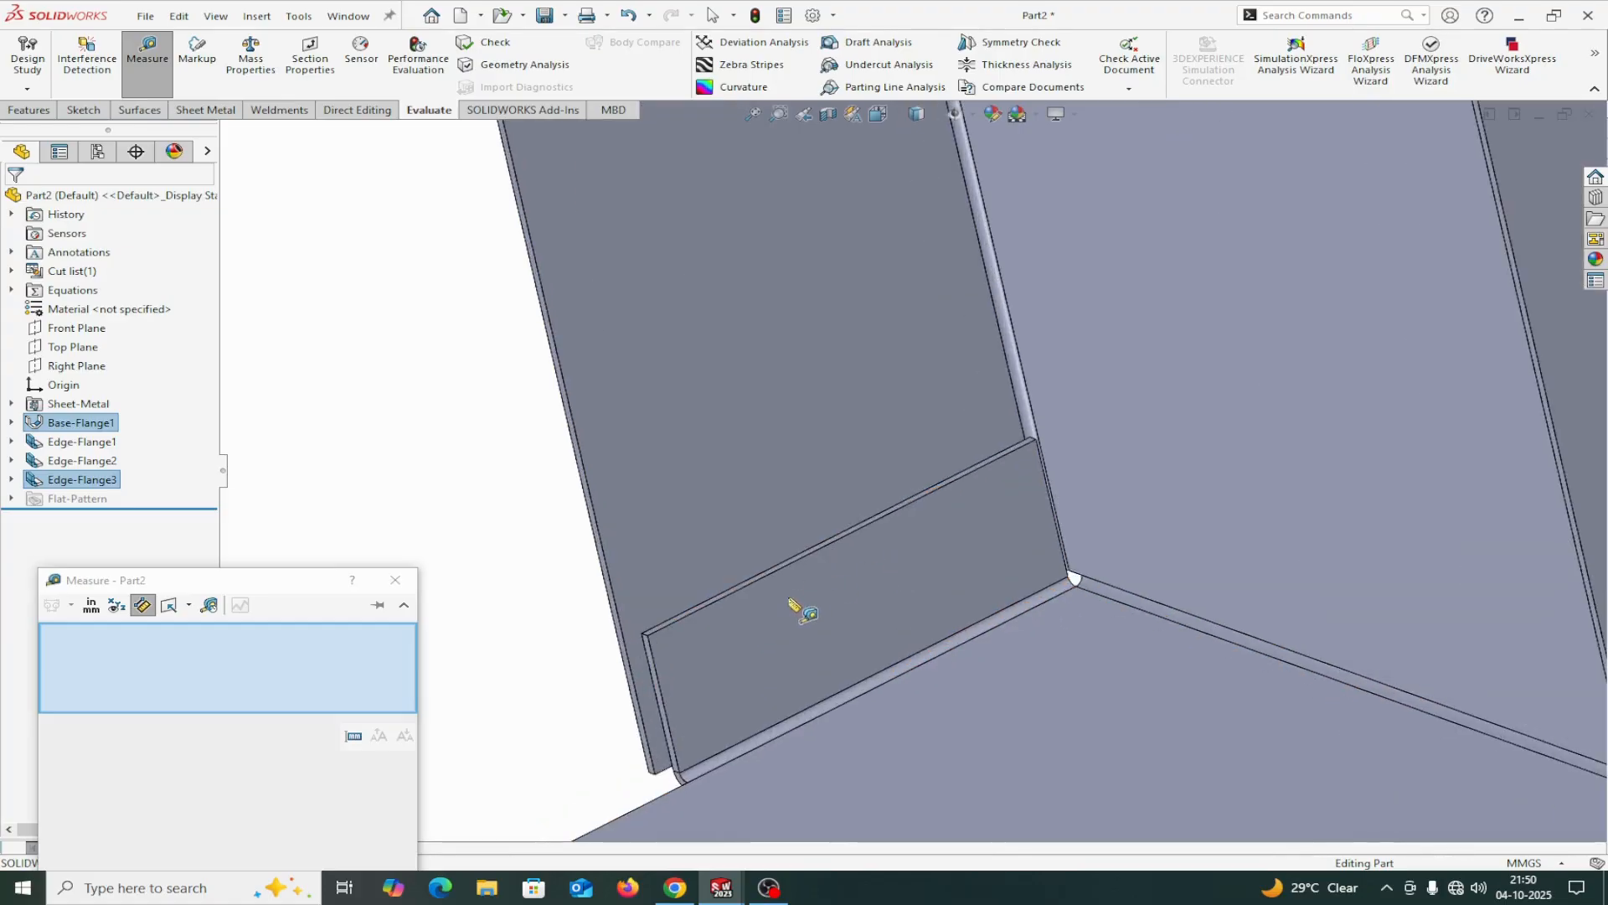
Measure the length of the return flange's long free edge and close the measurement.
{"action": "left_click", "coordinate": [745, 591]}
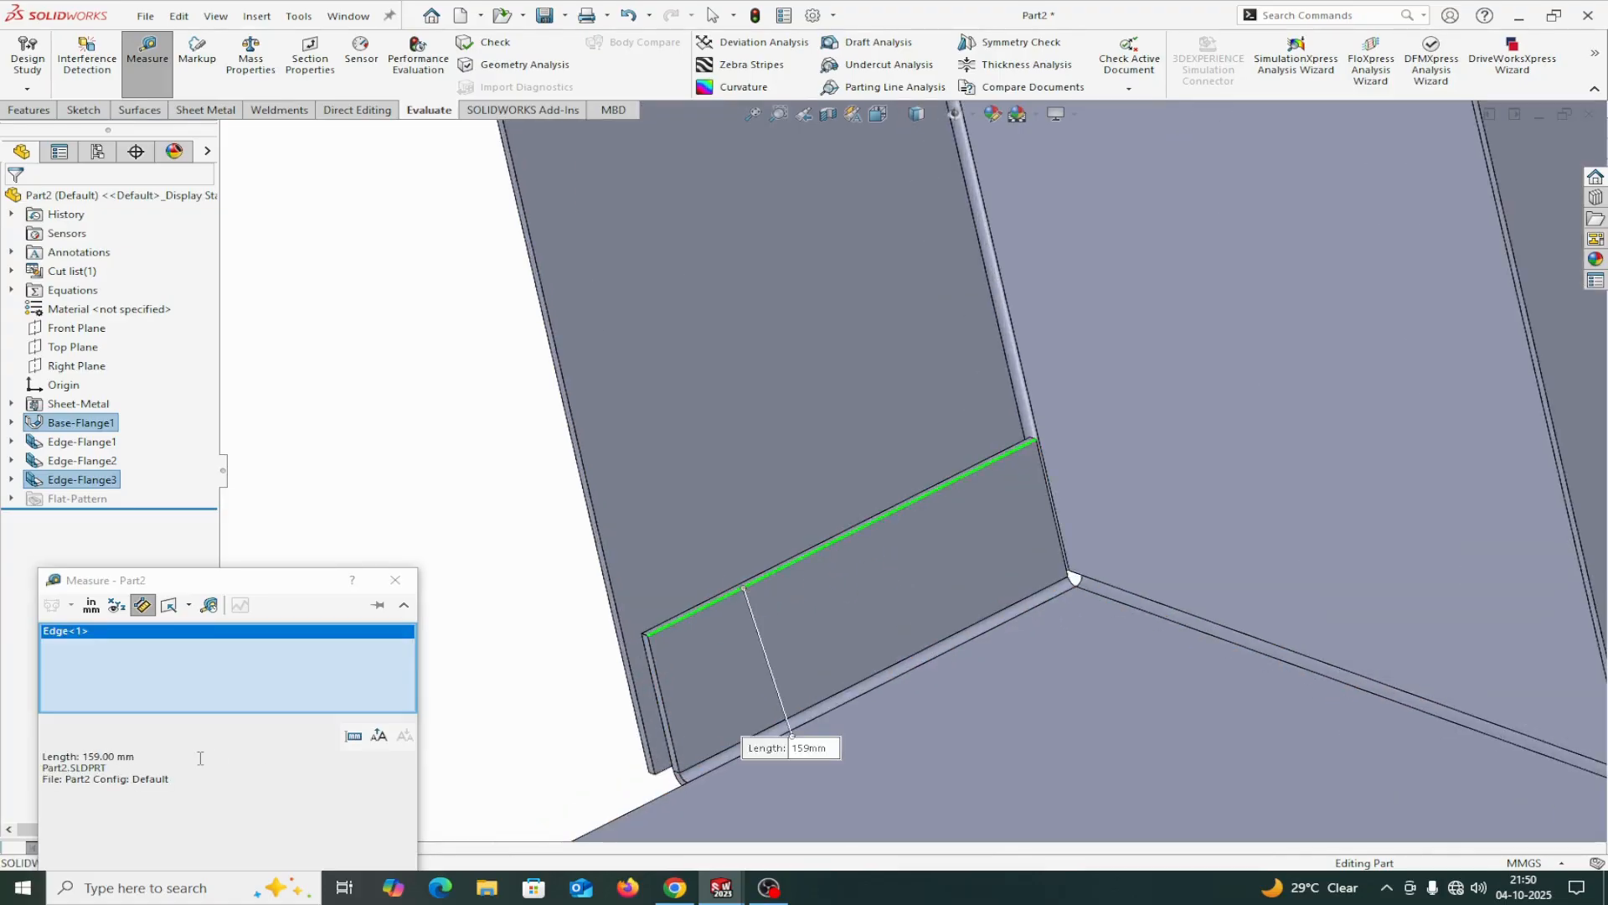
{"action": "left_click", "coordinate": [395, 581]}
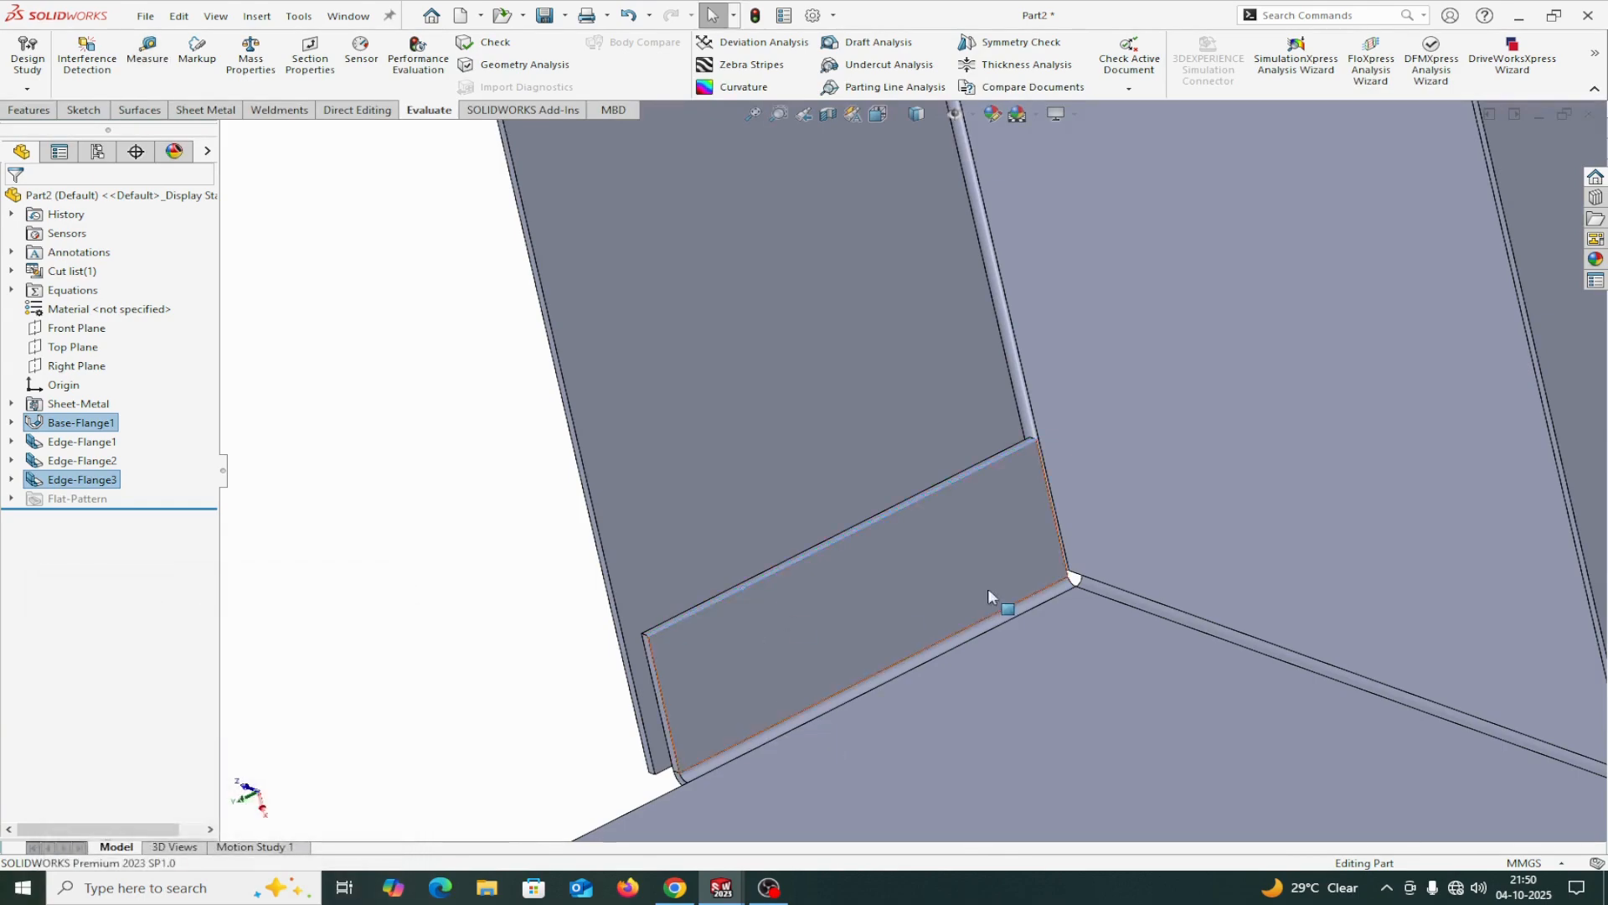
Try to measure from the tray's outer base face to a side flange's free end face, then clear the measurement selection.
{"action": "scroll", "coordinate": [992, 583], "scroll_direction": "down", "scroll_amount": 2}
{"action": "middle_click_drag", "start_coordinate": [912, 541], "coordinate": [1213, 176]}
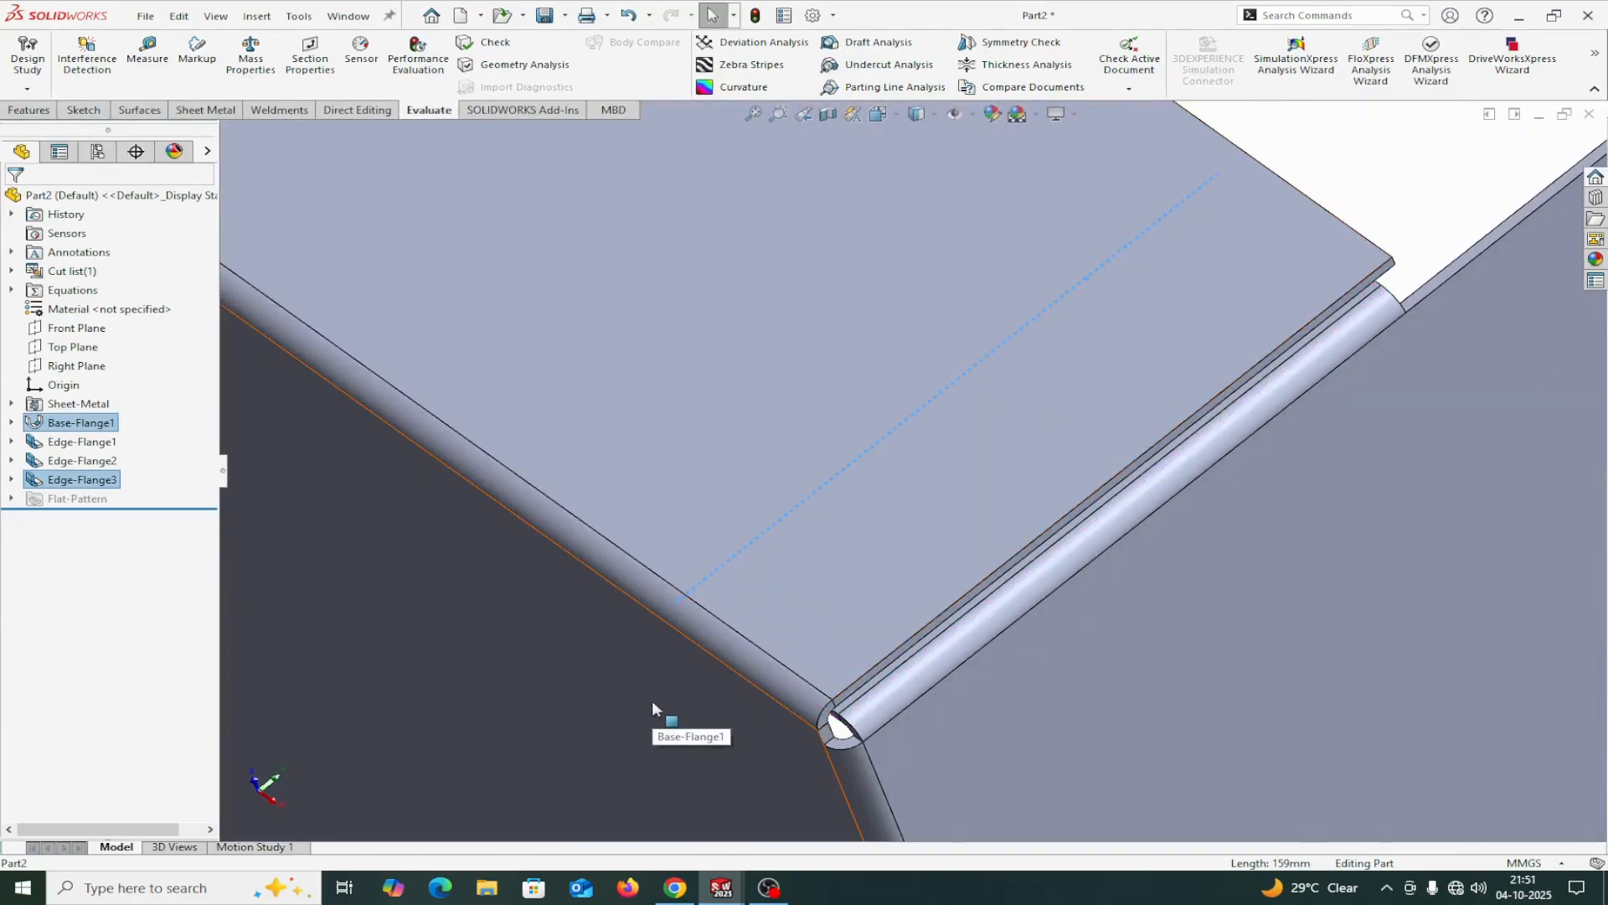
{"action": "left_click", "coordinate": [147, 50]}
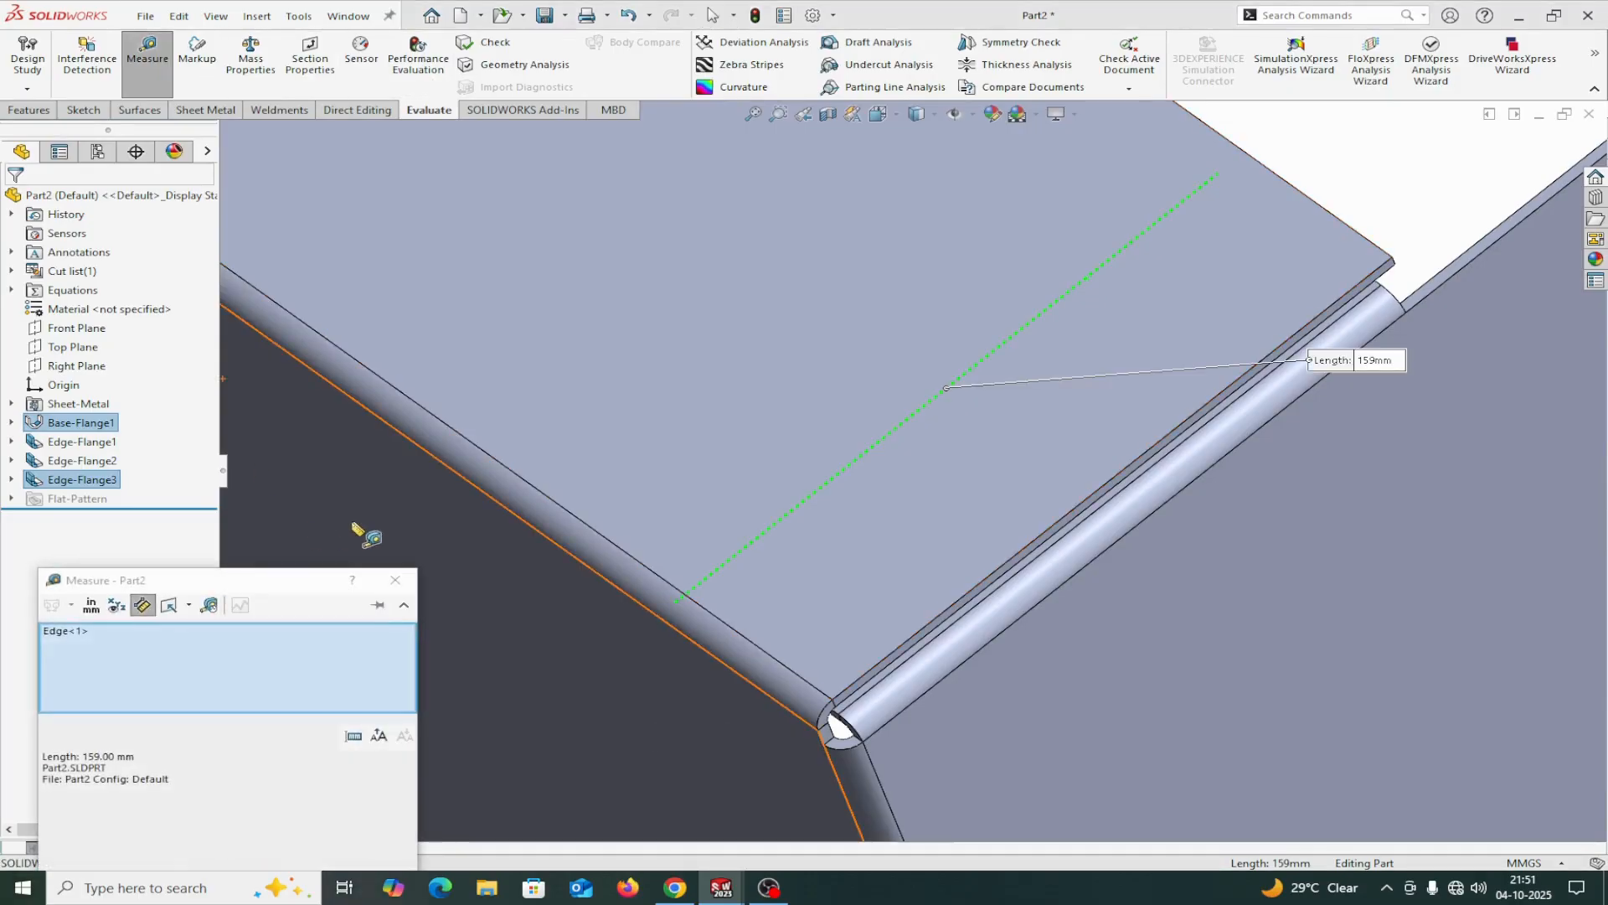
{"action": "left_click", "coordinate": [509, 542]}
{"action": "middle_click_drag", "start_coordinate": [1246, 190], "coordinate": [1122, 325]}
{"action": "scroll", "coordinate": [1290, 277], "scroll_direction": "down", "scroll_amount": 5}
{"action": "scroll", "coordinate": [1248, 289], "scroll_direction": "down", "scroll_amount": 2}
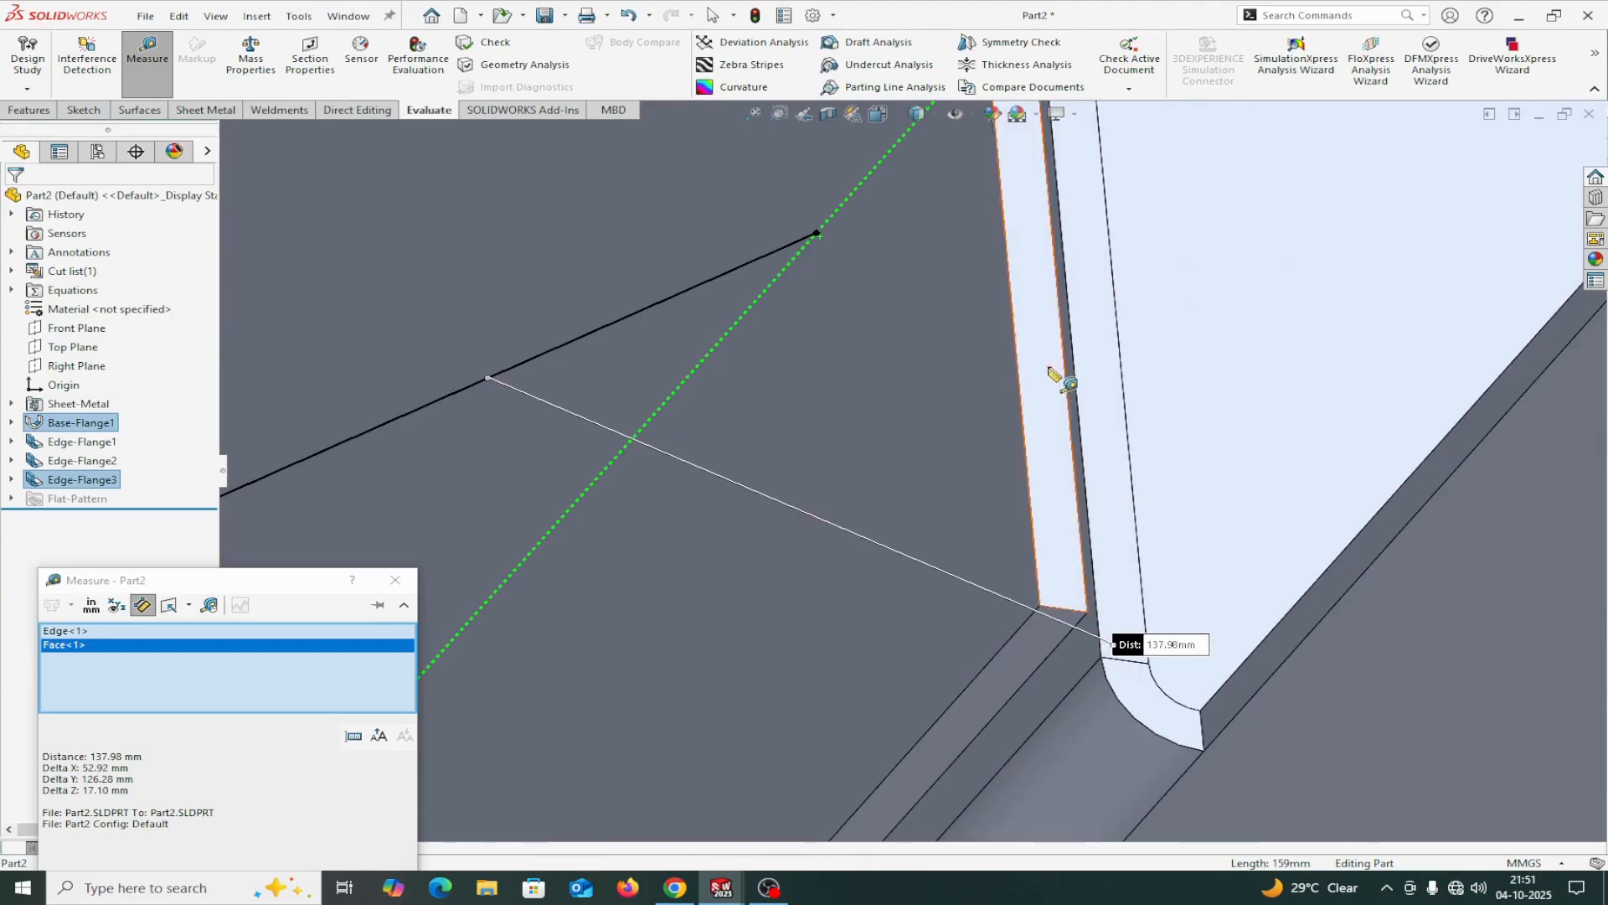
{"action": "left_click", "coordinate": [1057, 366]}
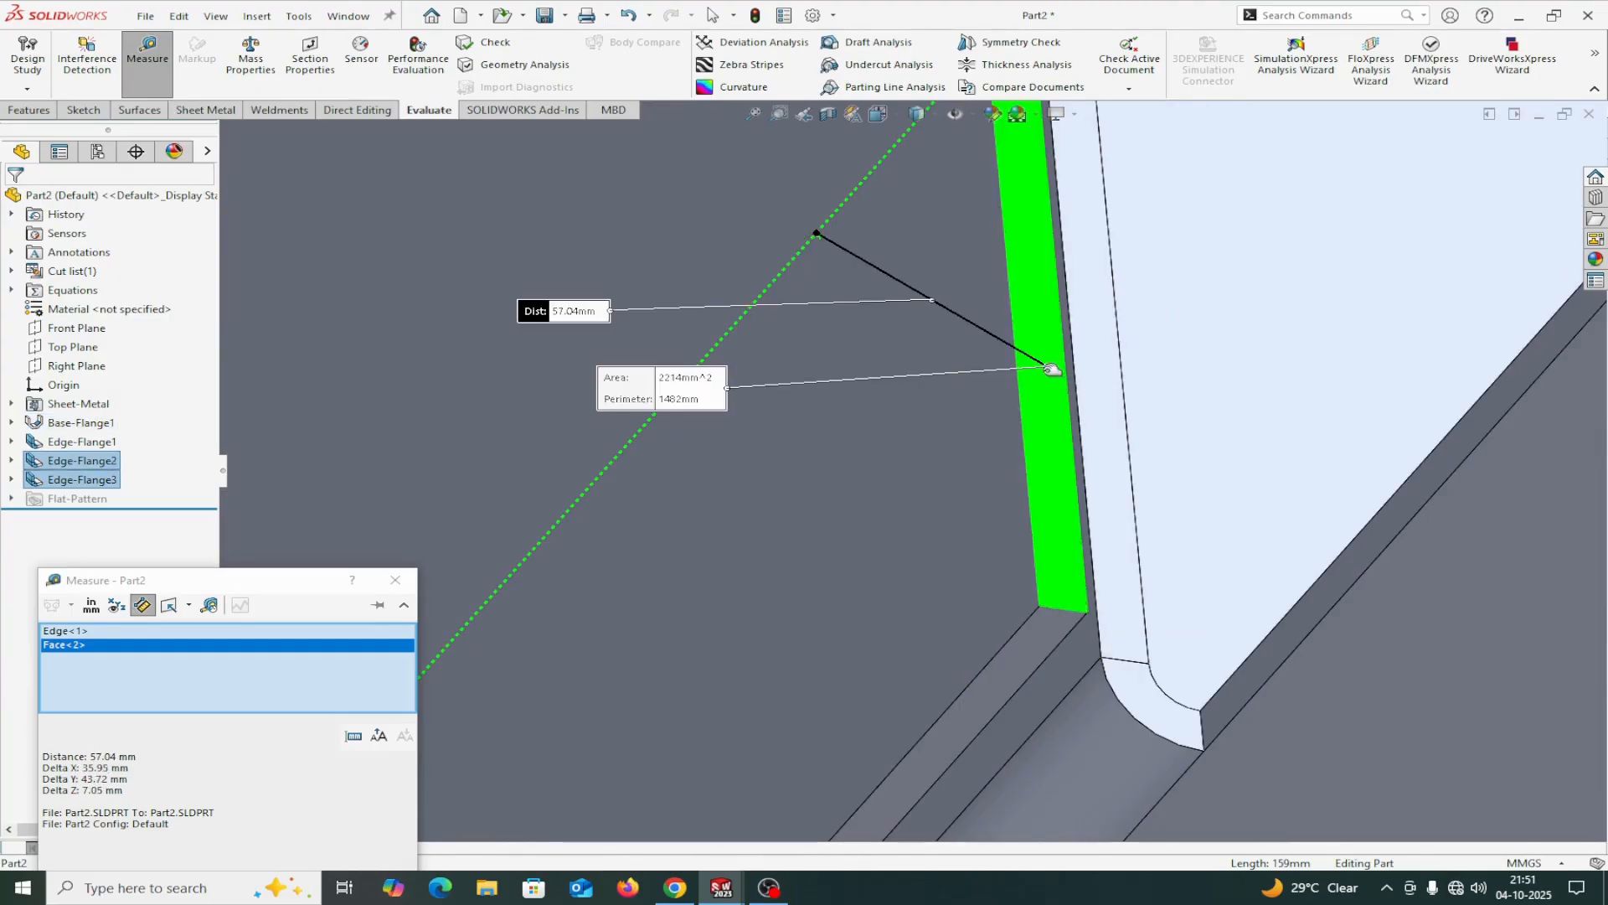
{"action": "right_click", "coordinate": [195, 666]}
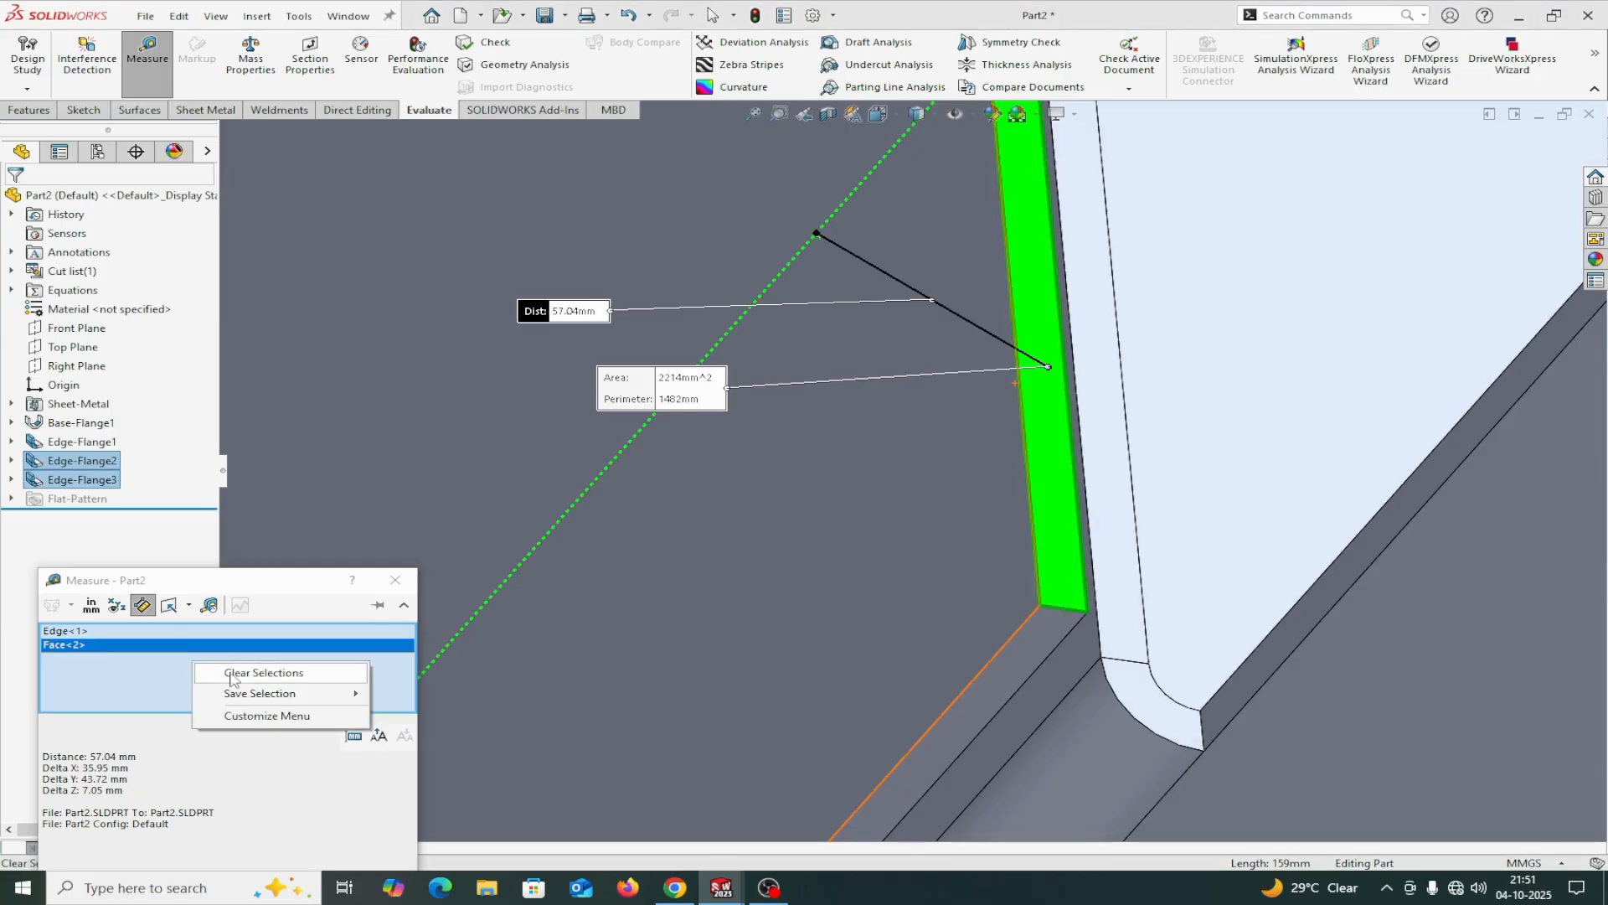
{"action": "left_click", "coordinate": [233, 674]}
Measure the side flange's overall height from the tray's outer base face to the flange's free end face, then close the measurement.
{"action": "middle_click_drag", "start_coordinate": [469, 662], "coordinate": [585, 628]}
{"action": "left_click", "coordinate": [697, 627]}
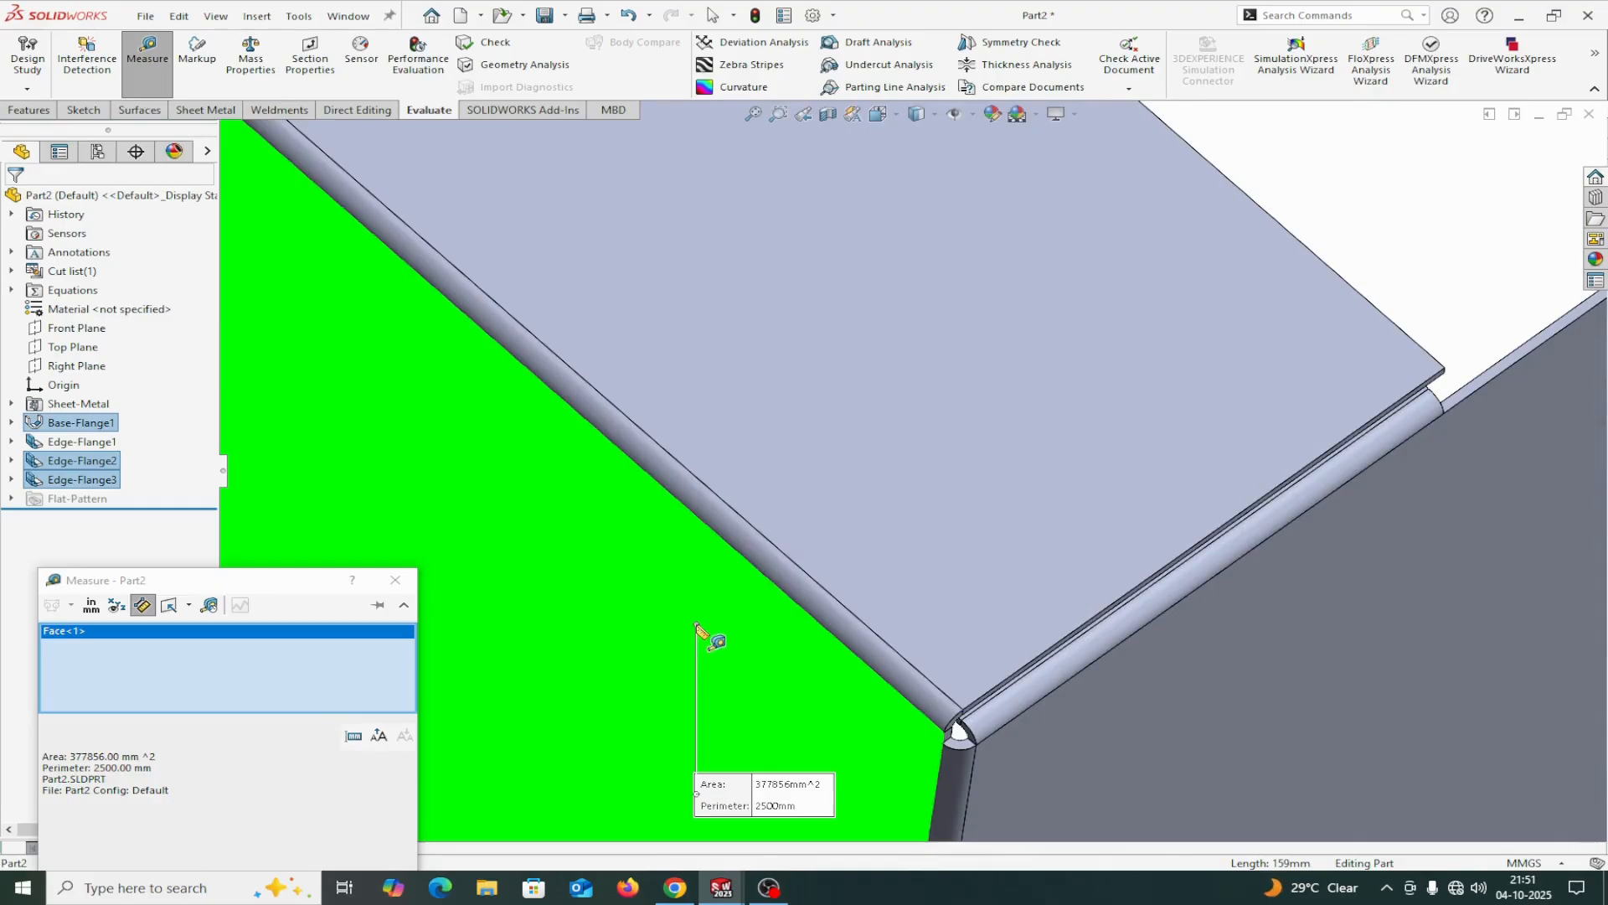
{"action": "middle_click_drag", "start_coordinate": [1446, 230], "coordinate": [653, 429]}
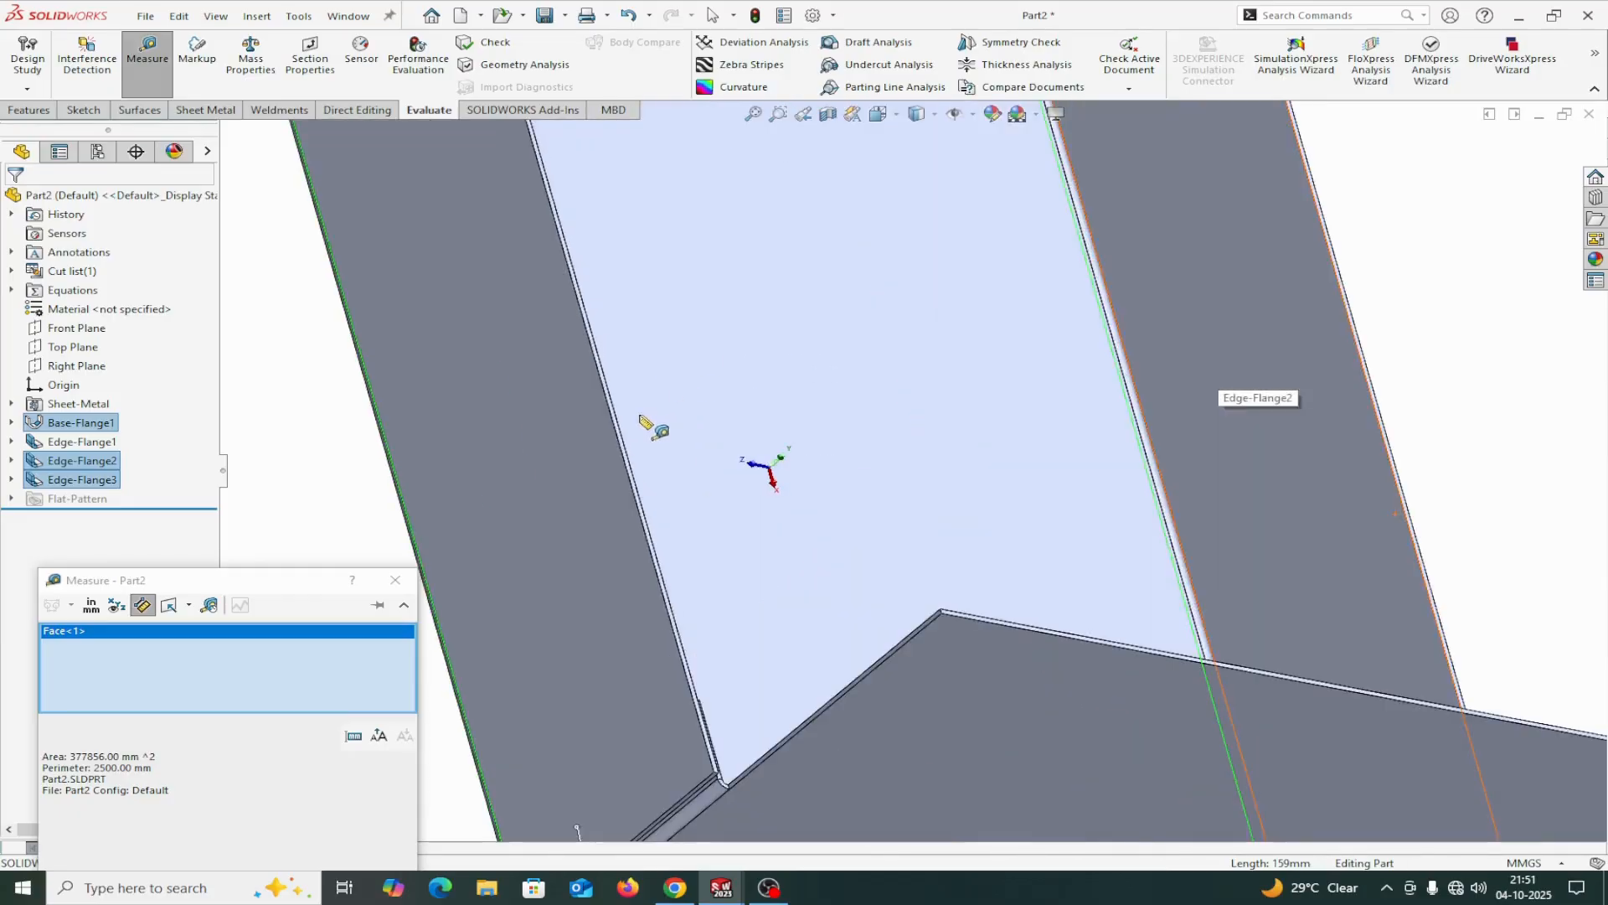
{"action": "scroll", "coordinate": [586, 413], "scroll_direction": "down", "scroll_amount": 6}
{"action": "left_click", "coordinate": [719, 441]}
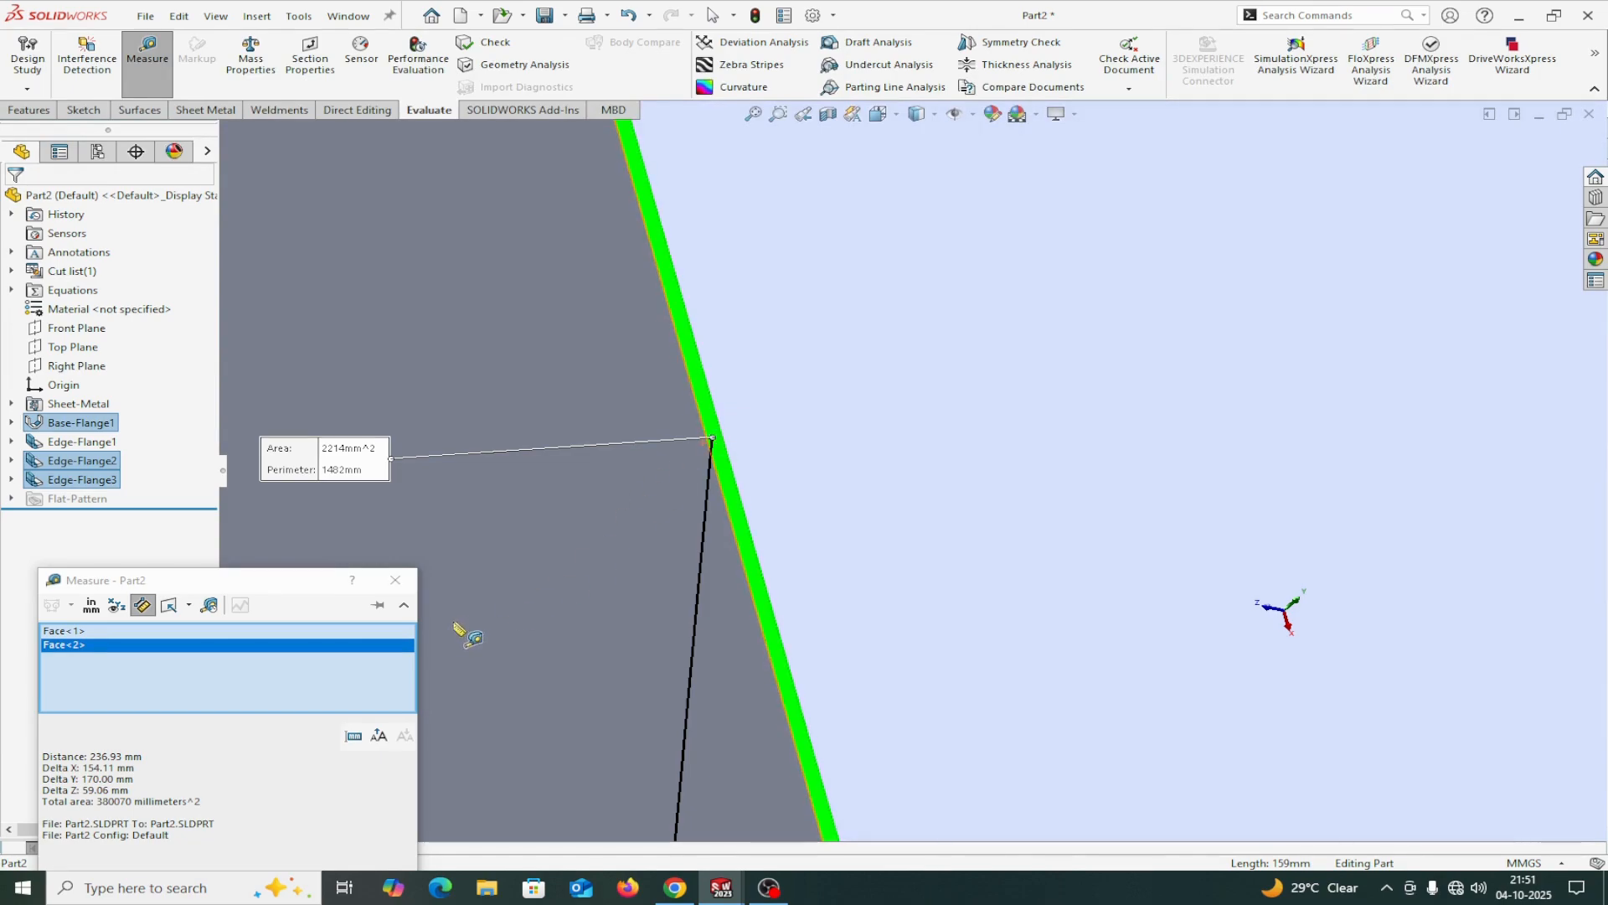
{"action": "left_click", "coordinate": [396, 579]}
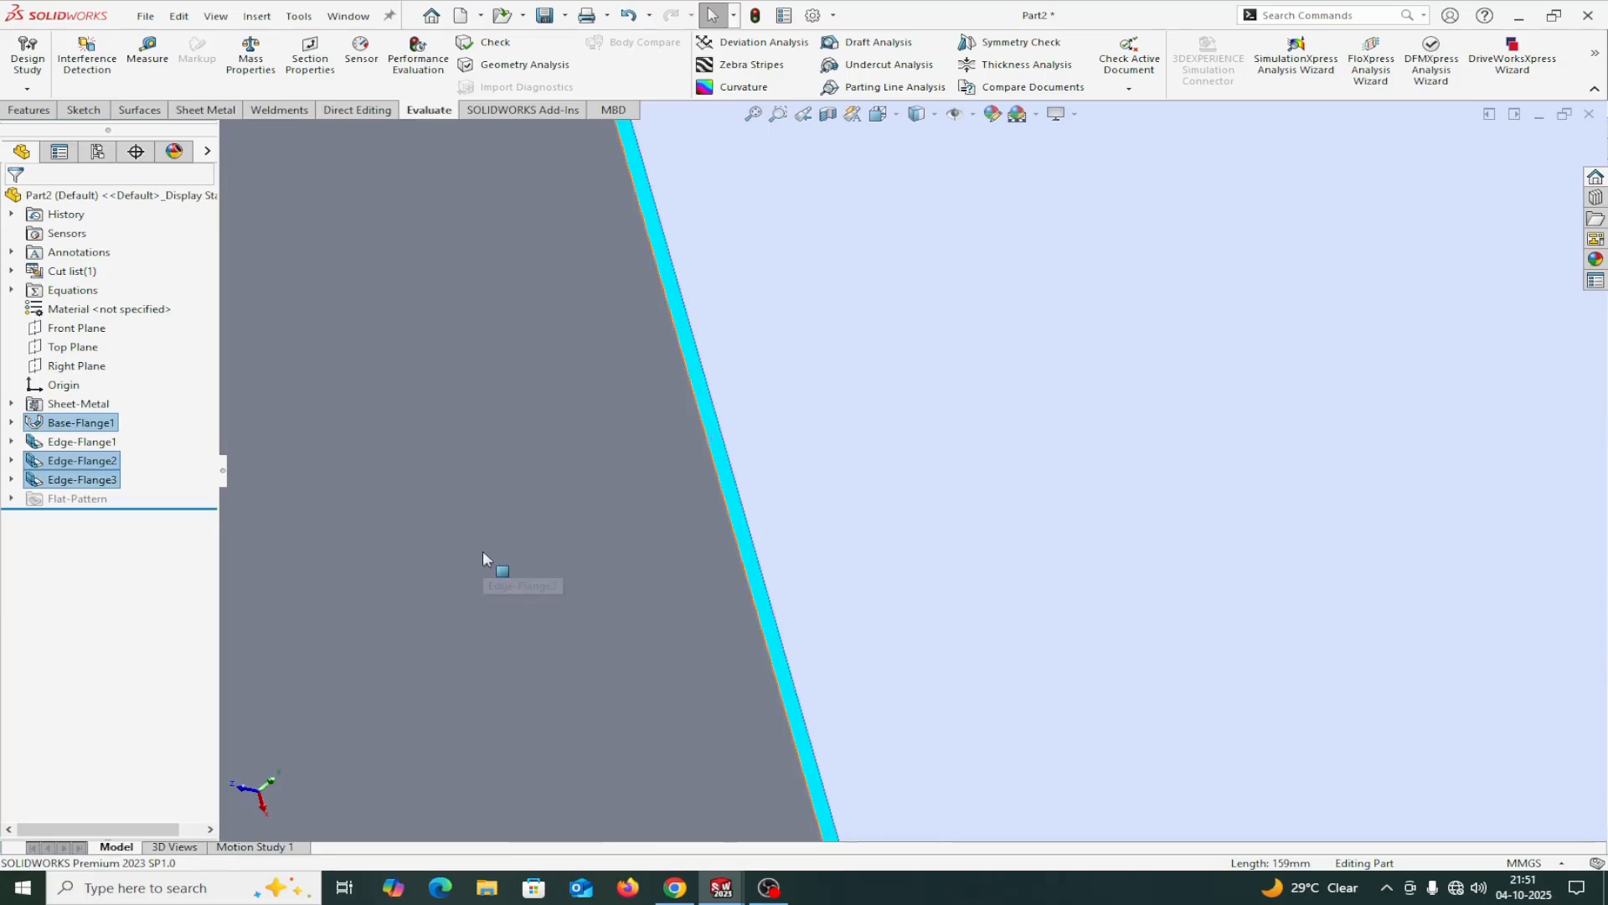
Edit the edge flange feature that forms the two side flanges and set its flange length to 175 mm.
{"action": "scroll", "coordinate": [486, 552], "scroll_direction": "up", "scroll_amount": 5}
{"action": "scroll", "coordinate": [541, 544], "scroll_direction": "up", "scroll_amount": 5}
{"action": "middle_click_drag", "start_coordinate": [854, 682], "coordinate": [928, 650]}
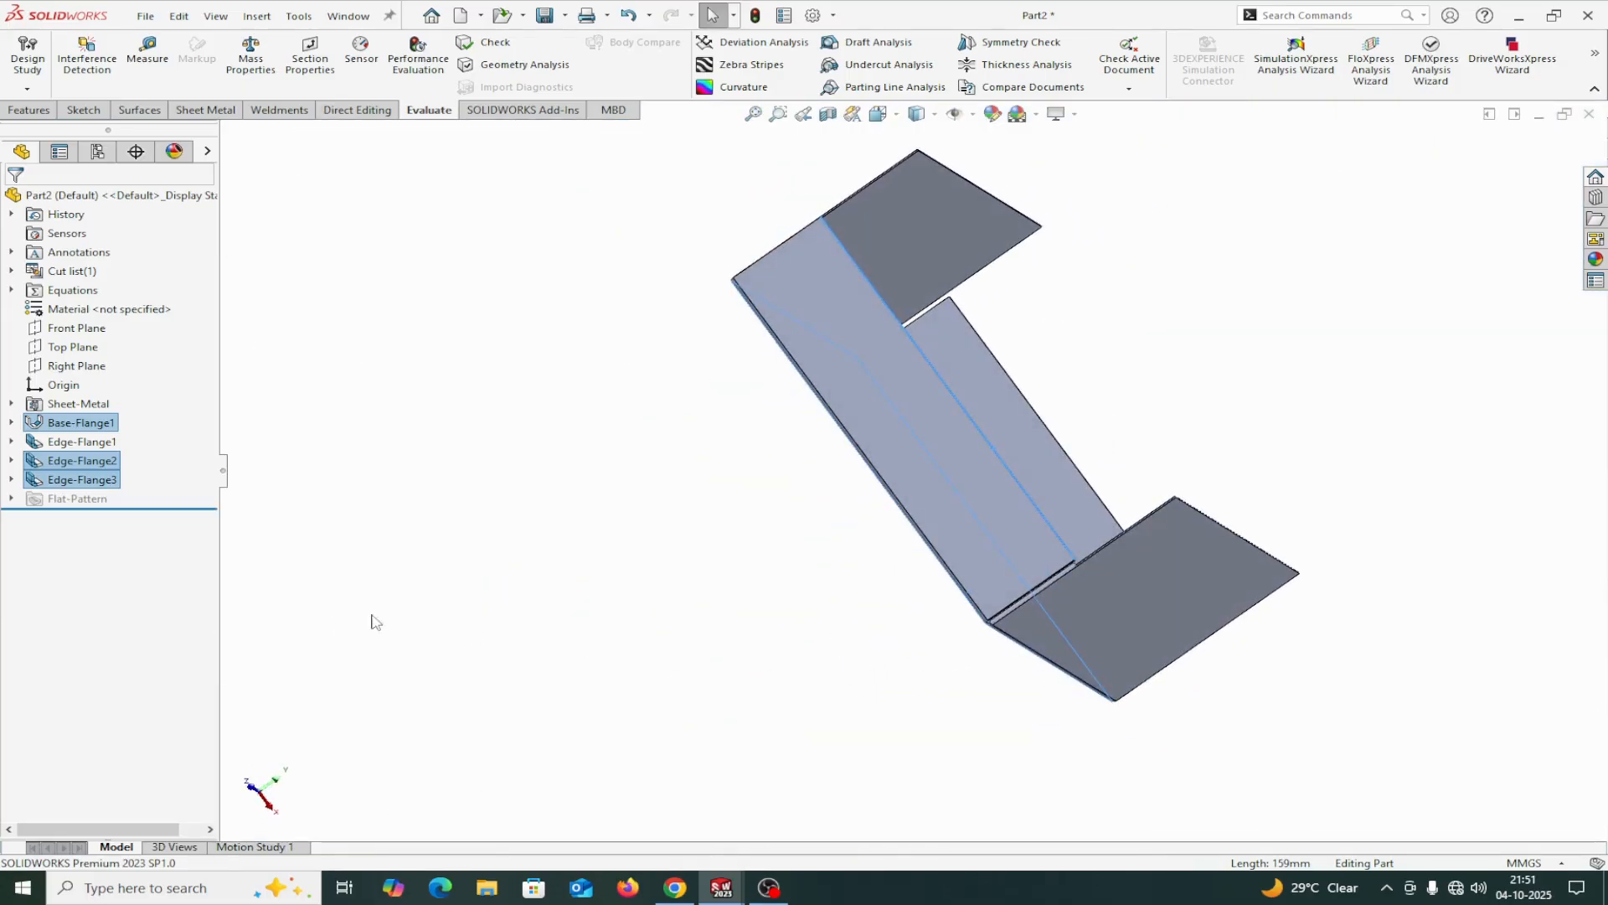
{"action": "right_click", "coordinate": [97, 466]}
{"action": "left_click", "coordinate": [116, 408]}
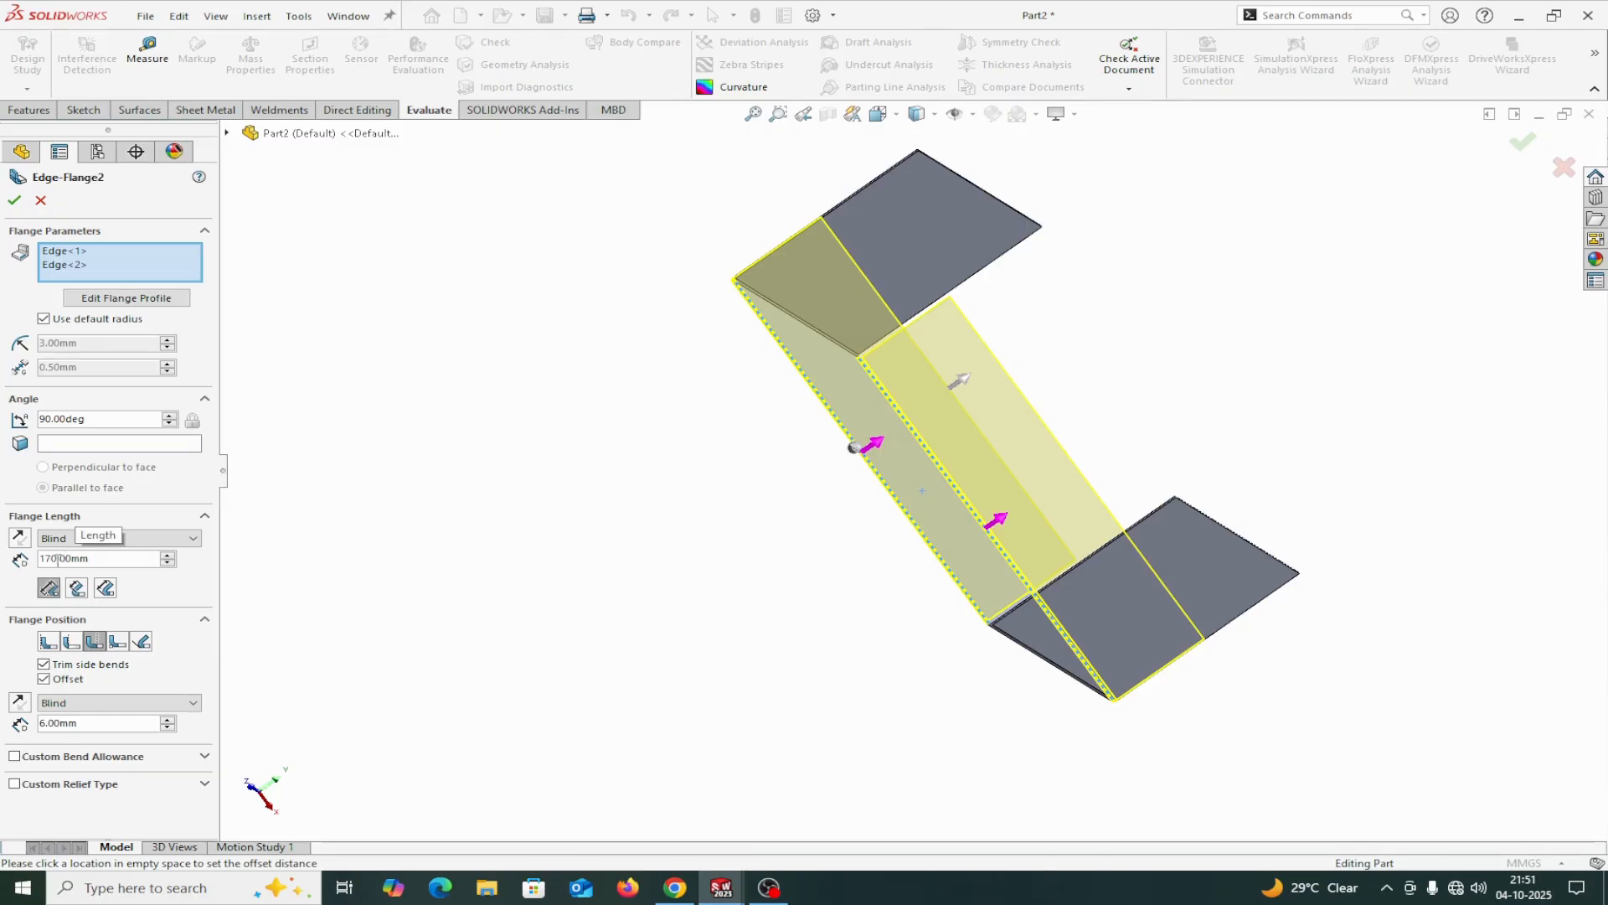
{"action": "left_click", "coordinate": [153, 560]}
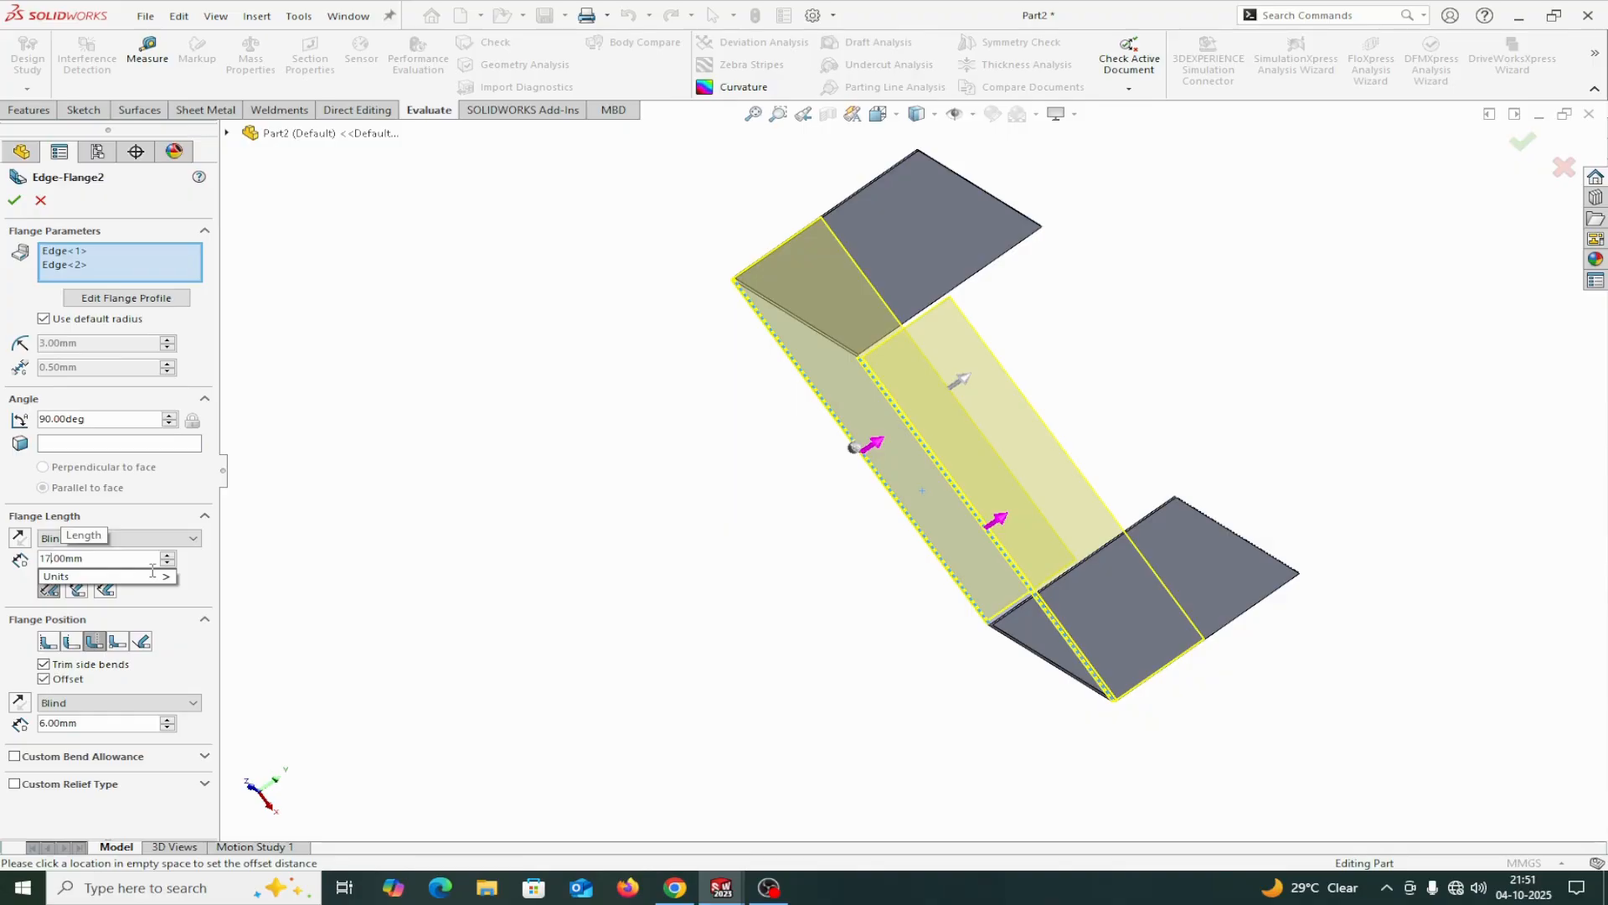
{"action": "key", "text": "Return"}
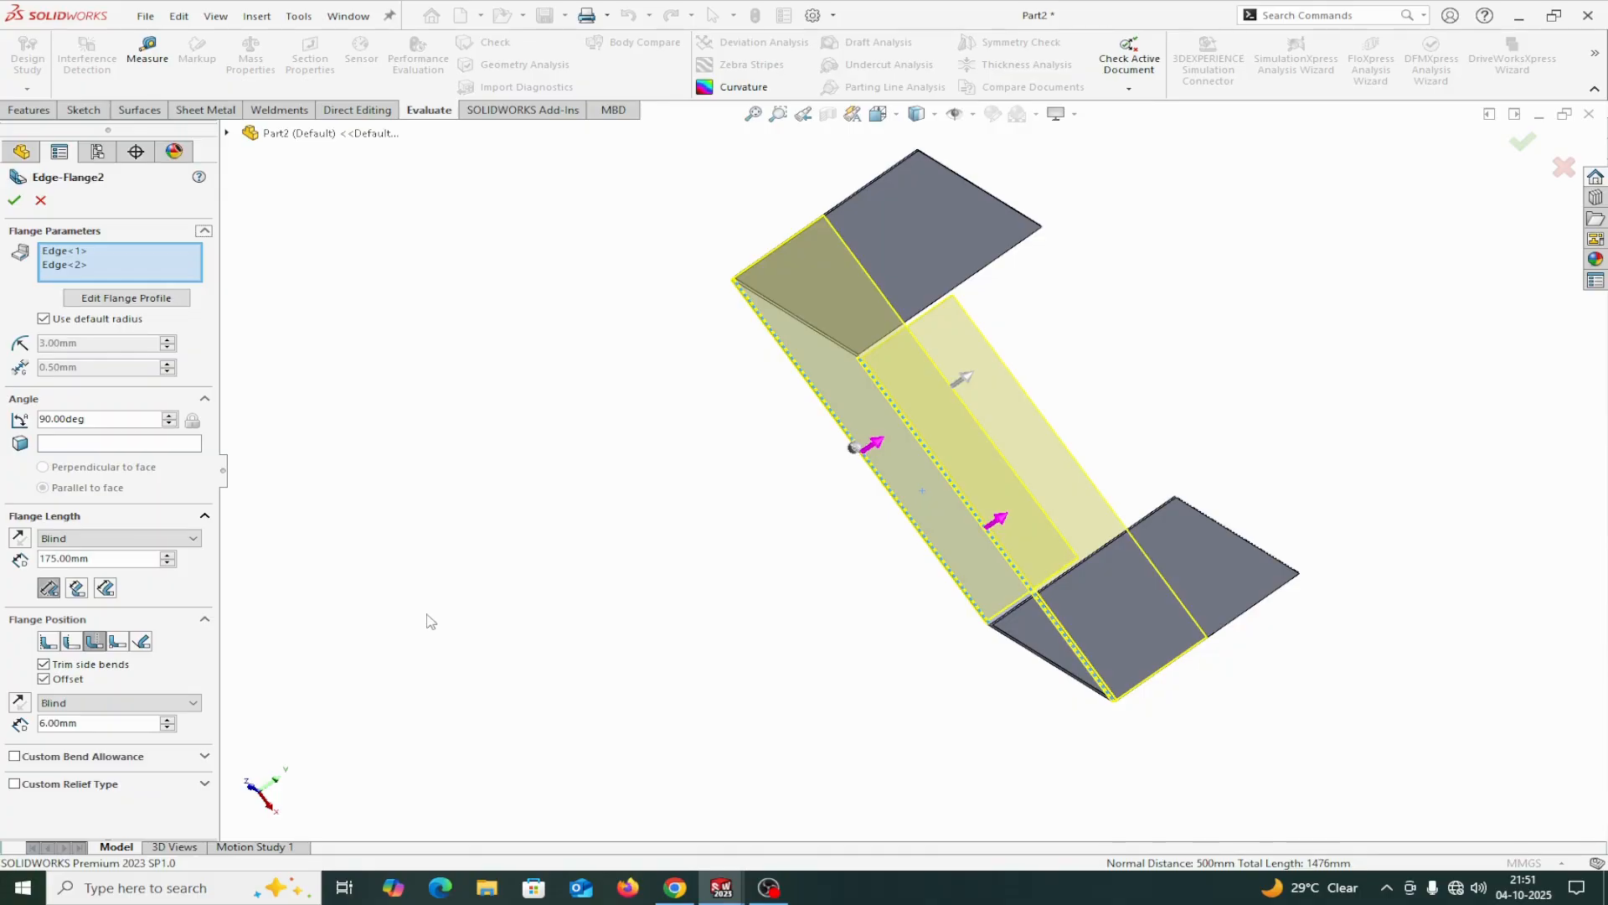
{"action": "left_click", "coordinate": [15, 201]}
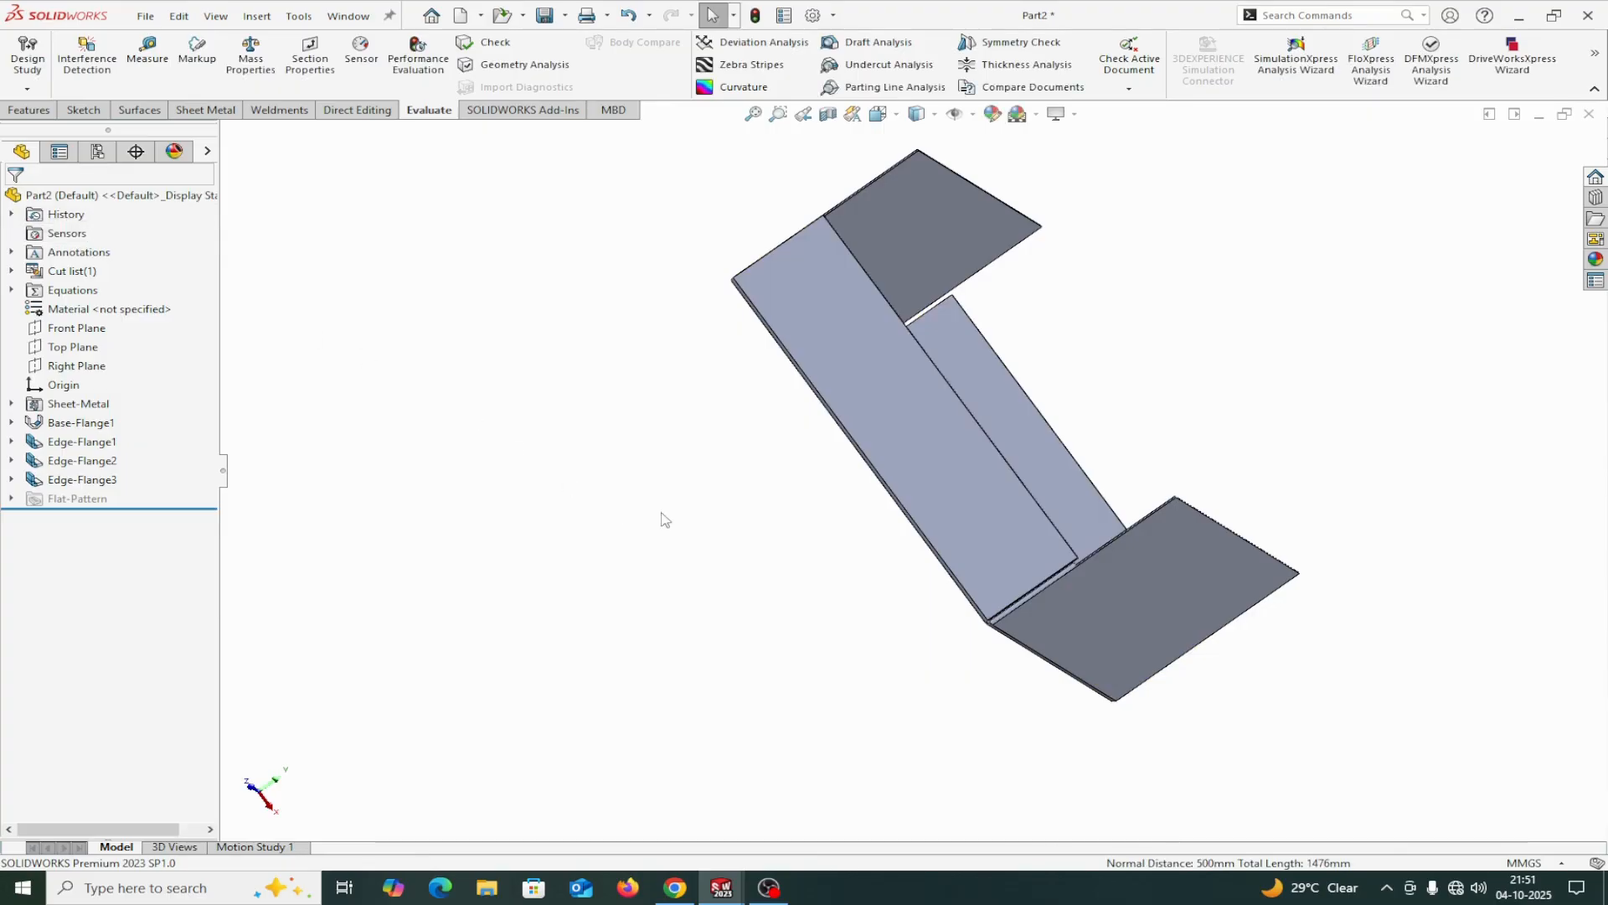
{"action": "middle_click_drag", "start_coordinate": [661, 520], "coordinate": [587, 517]}
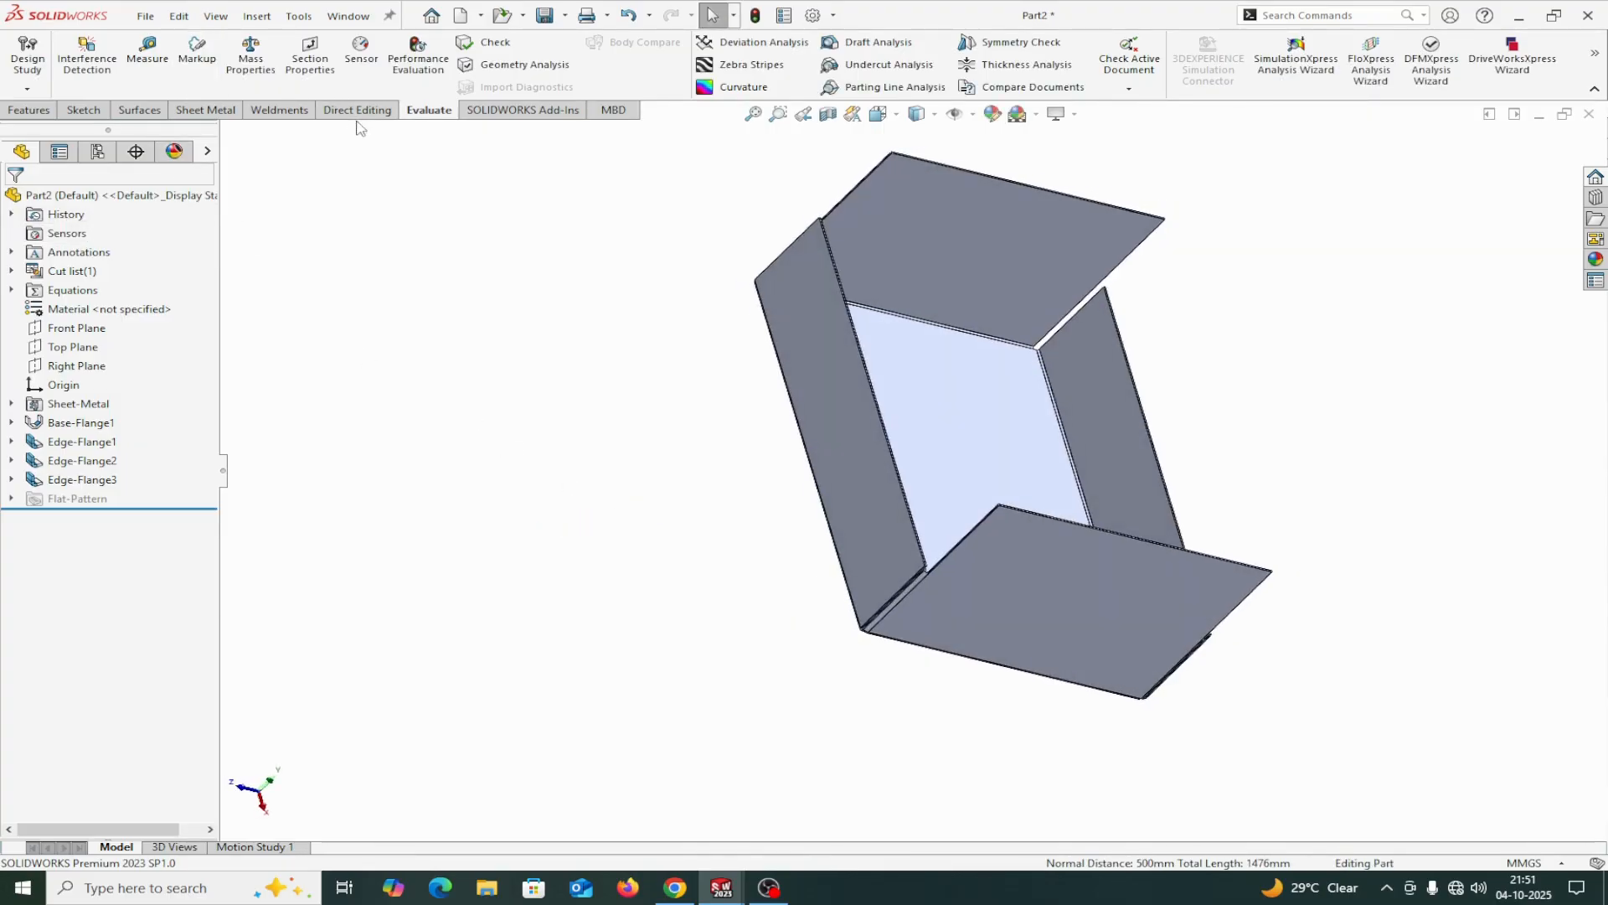
Check the edited side flange's height by measuring from the outer base face to its free end face, then close the measurement.
{"action": "left_click", "coordinate": [148, 59]}
{"action": "middle_click_drag", "start_coordinate": [567, 460], "coordinate": [846, 381]}
{"action": "left_click", "coordinate": [844, 379]}
{"action": "middle_click_drag", "start_coordinate": [1045, 243], "coordinate": [867, 411]}
{"action": "scroll", "coordinate": [868, 412], "scroll_direction": "down", "scroll_amount": 5}
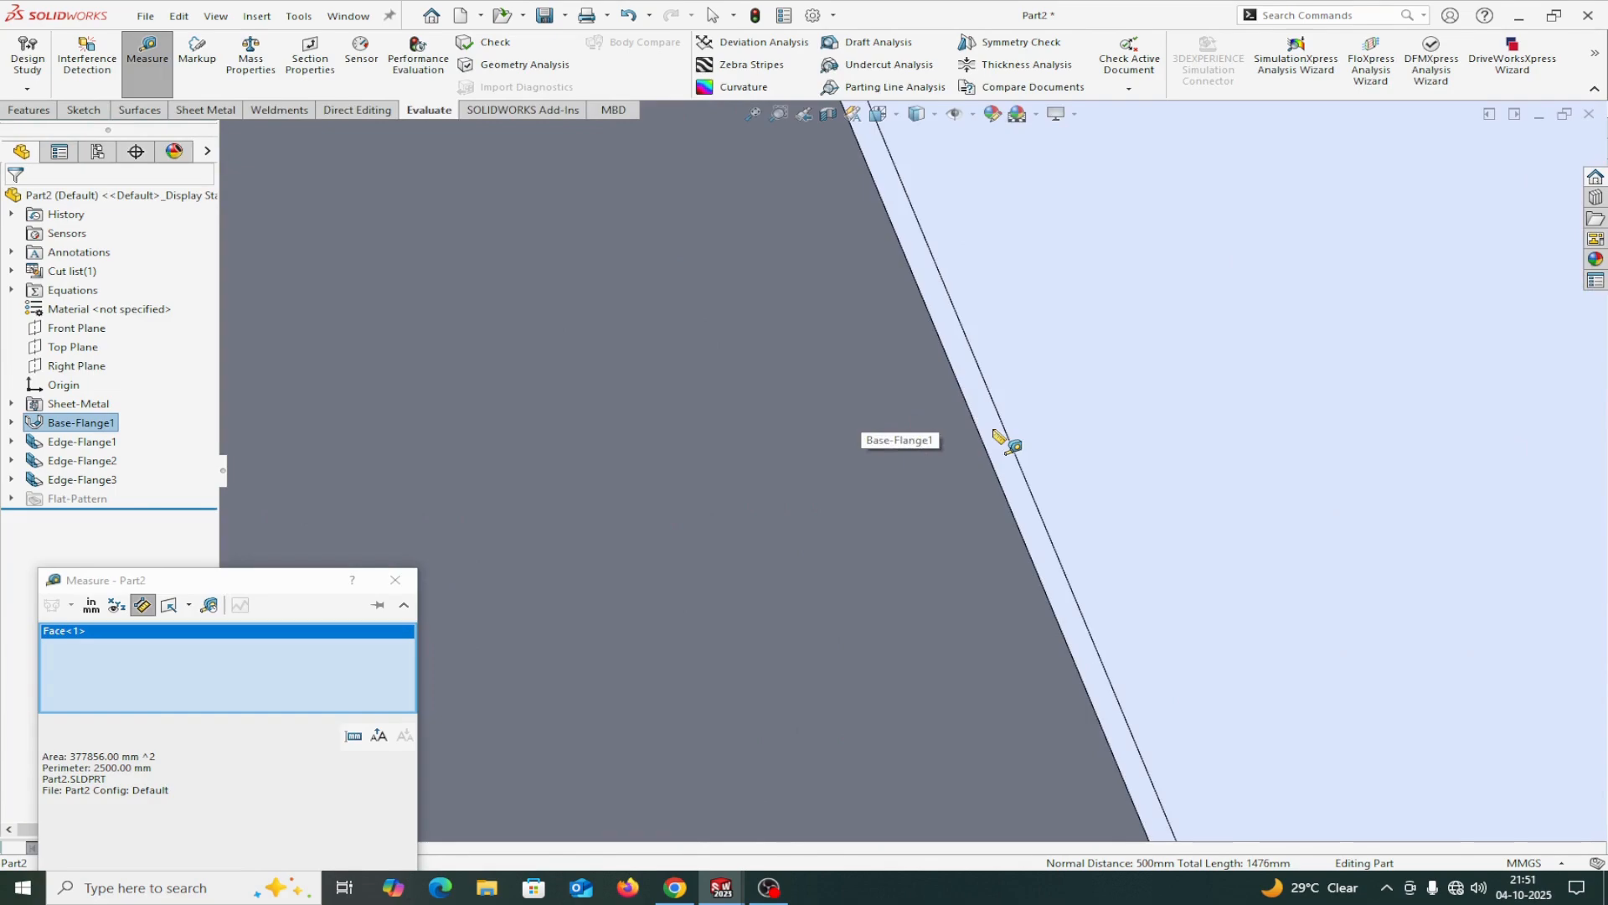
{"action": "left_click", "coordinate": [999, 430]}
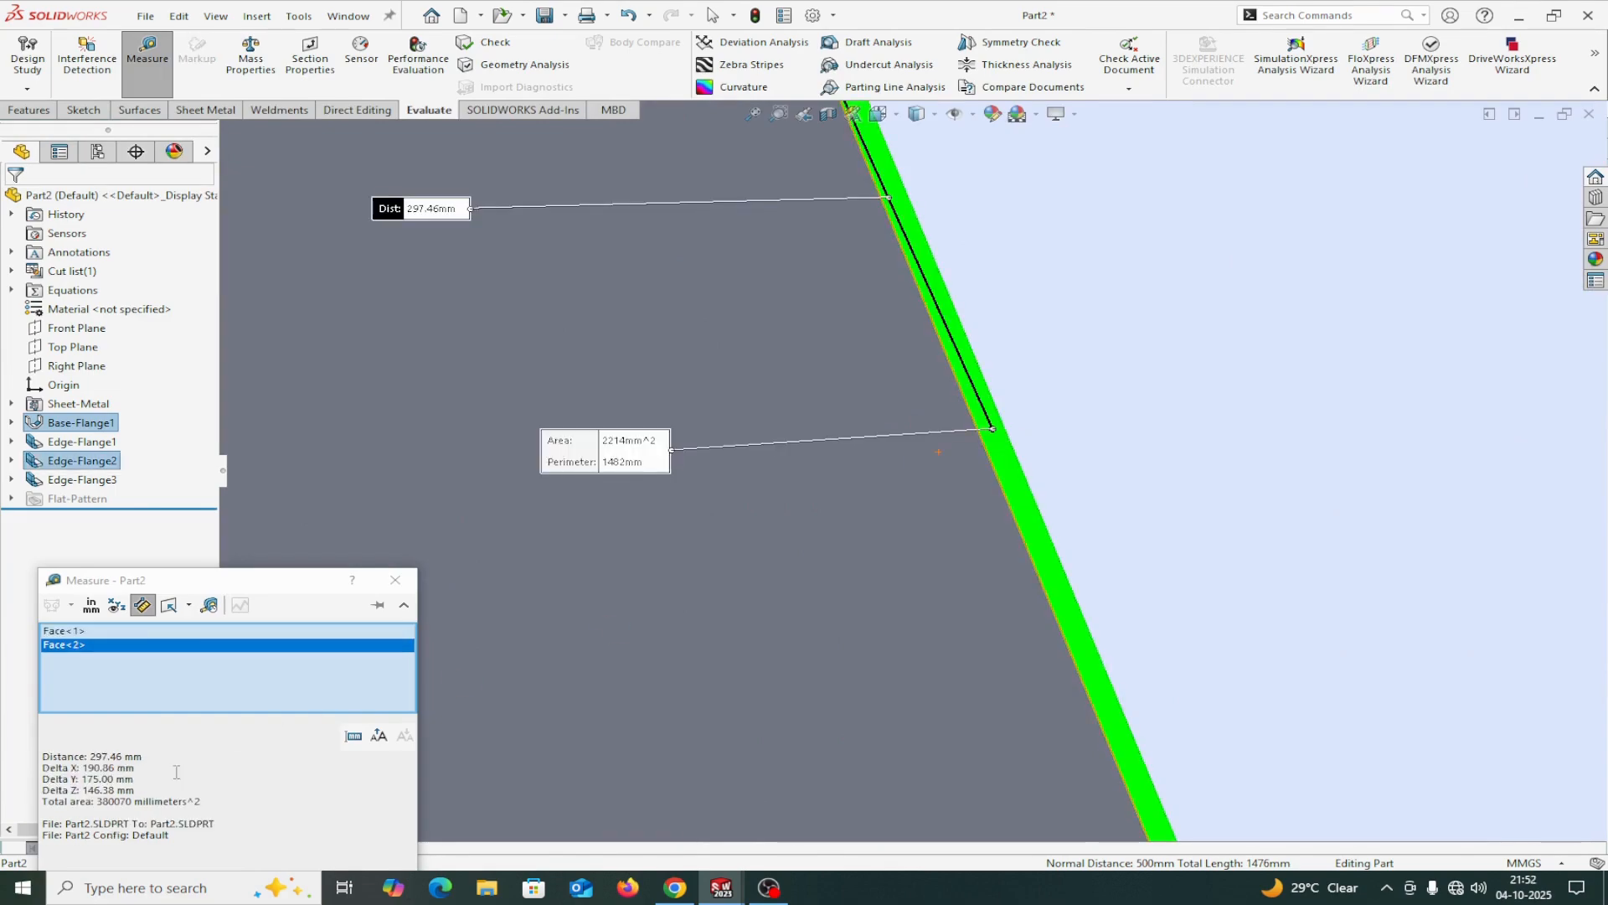
{"action": "right_click", "coordinate": [180, 677]}
{"action": "left_click", "coordinate": [252, 680]}
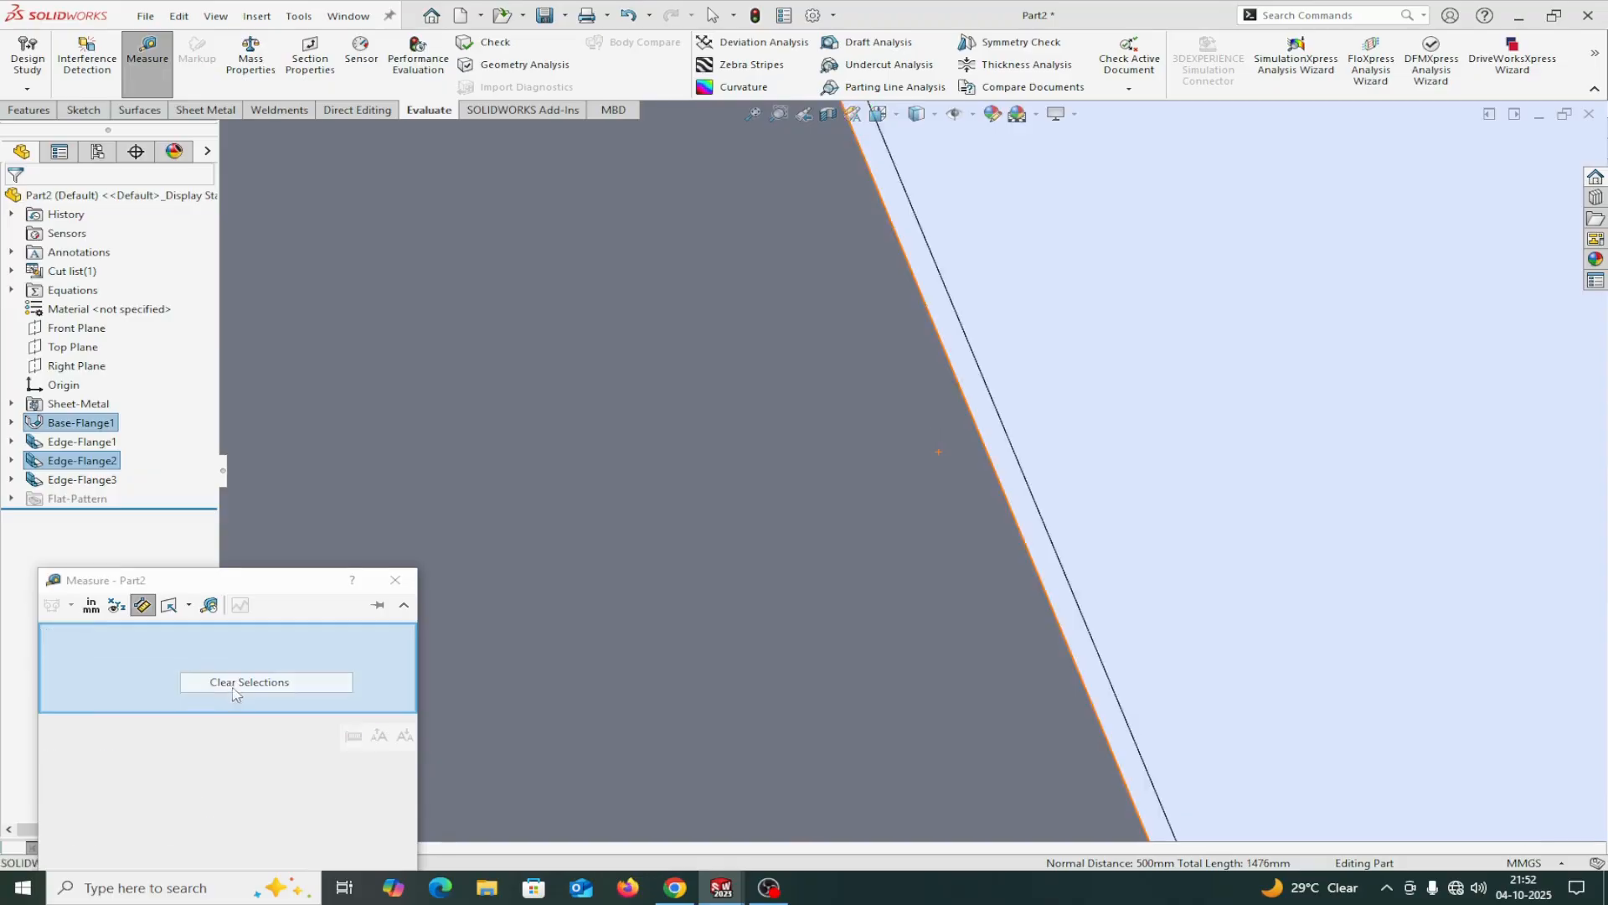
{"action": "left_click", "coordinate": [396, 580]}
Measure the return flange's width from the end flange's outer face to the return's free end face, then clear the selection.
{"action": "scroll", "coordinate": [1119, 686], "scroll_direction": "up", "scroll_amount": 8}
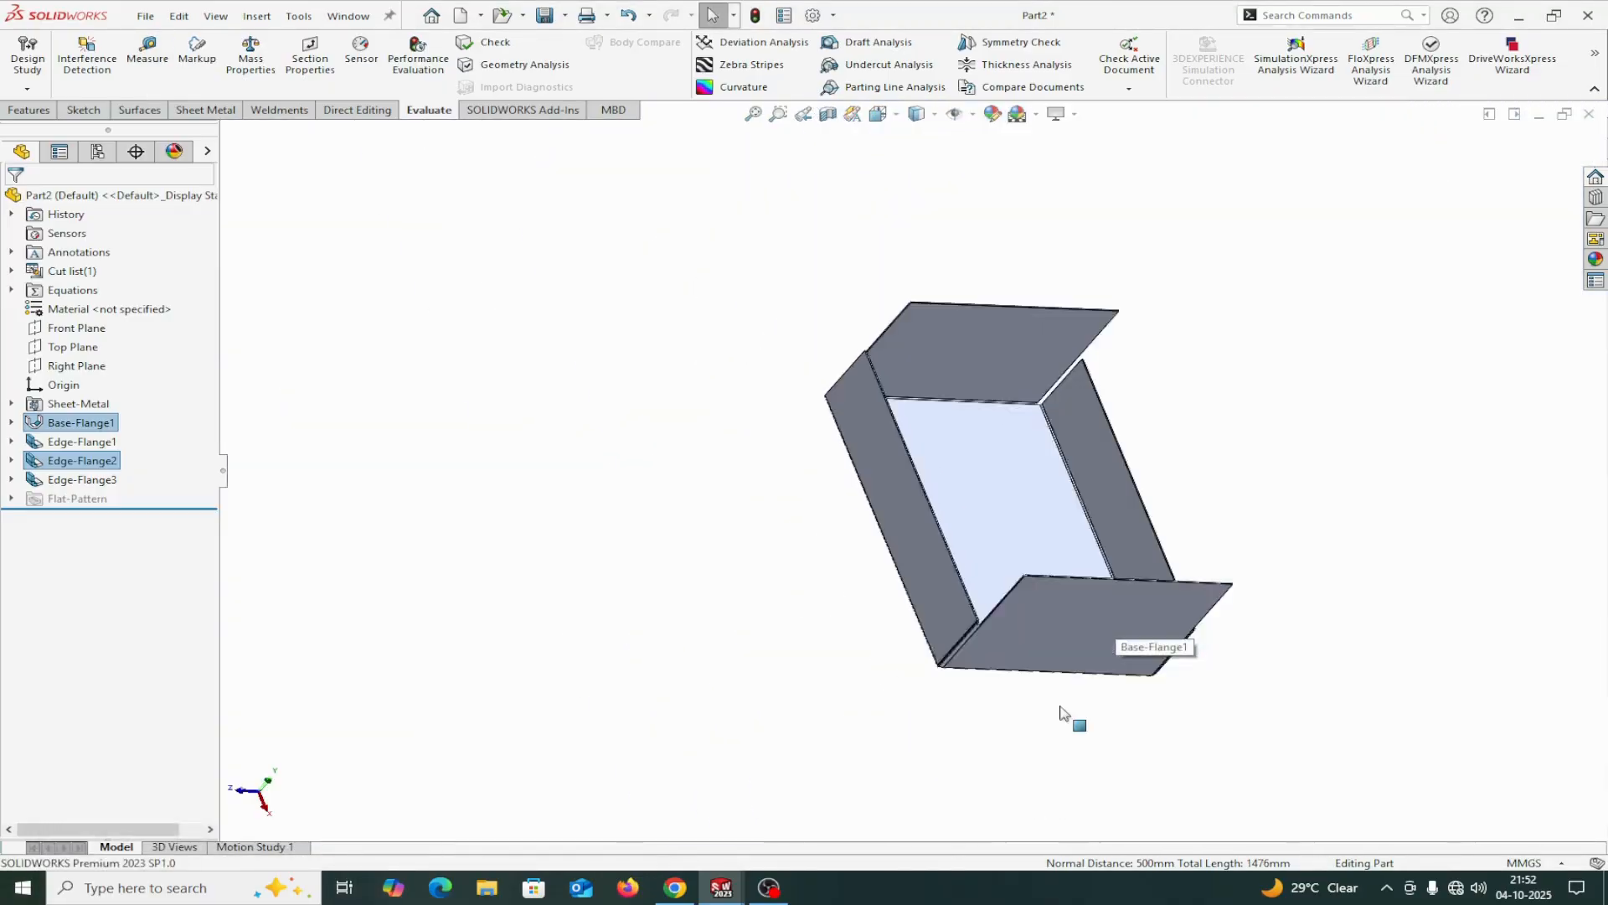
{"action": "middle_click_drag", "start_coordinate": [1058, 711], "coordinate": [983, 575]}
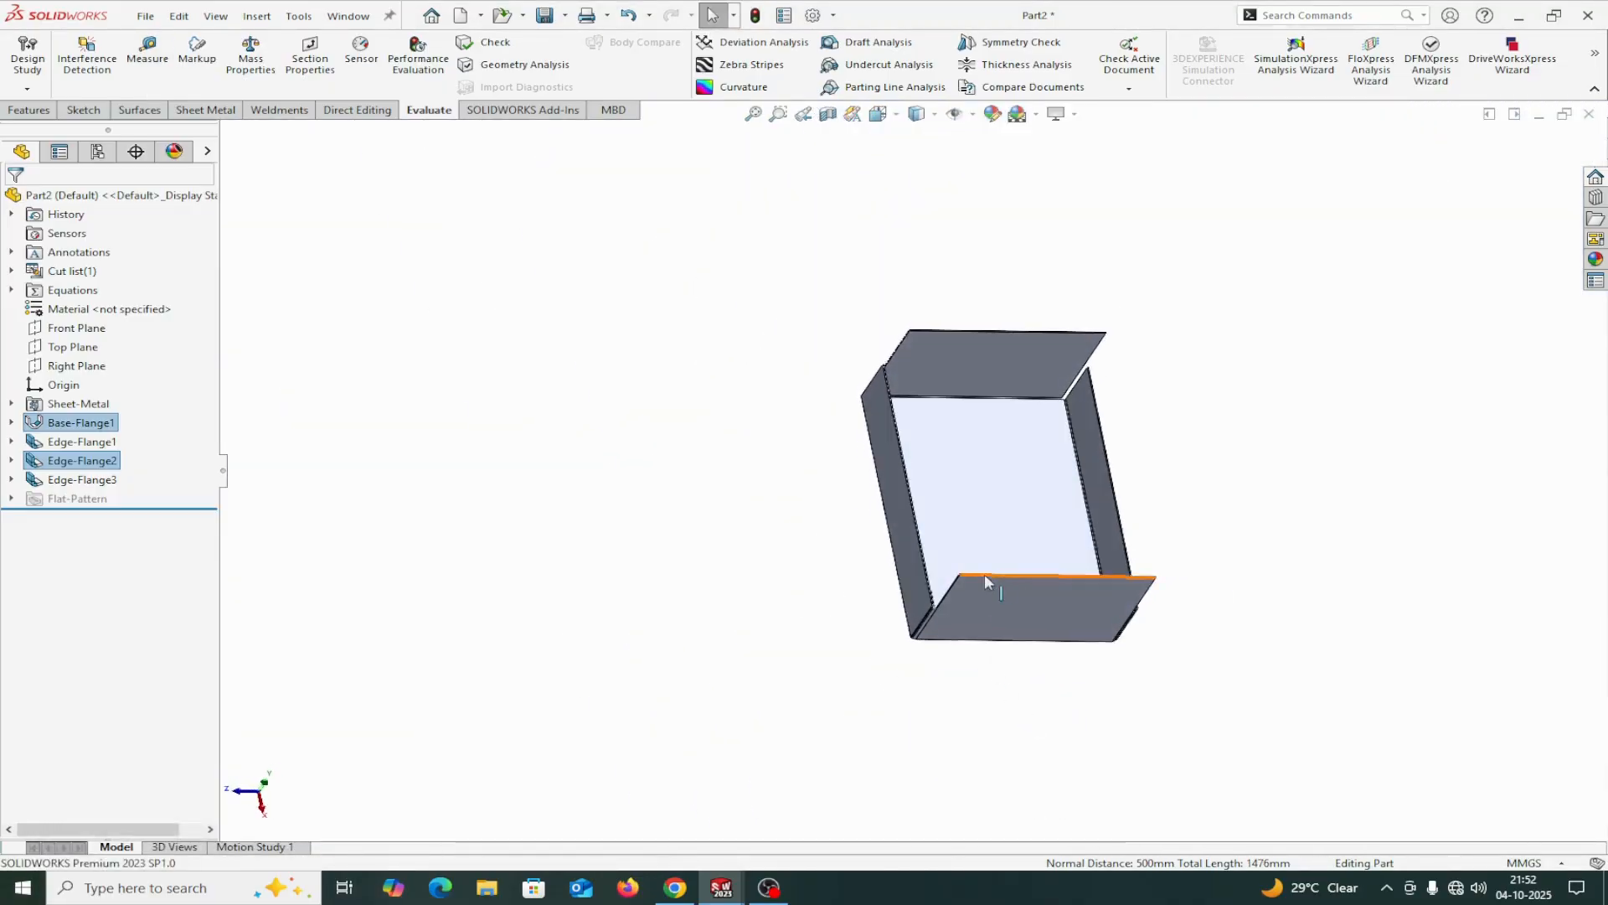
{"action": "scroll", "coordinate": [920, 655], "scroll_direction": "down", "scroll_amount": 6}
{"action": "mouse_move", "coordinate": [877, 542]}
{"action": "middle_mouse_down"}
{"action": "mouse_move", "coordinate": [843, 603]}
{"action": "mouse_move", "coordinate": [894, 524]}
{"action": "middle_mouse_up"}
{"action": "left_click", "coordinate": [147, 50]}
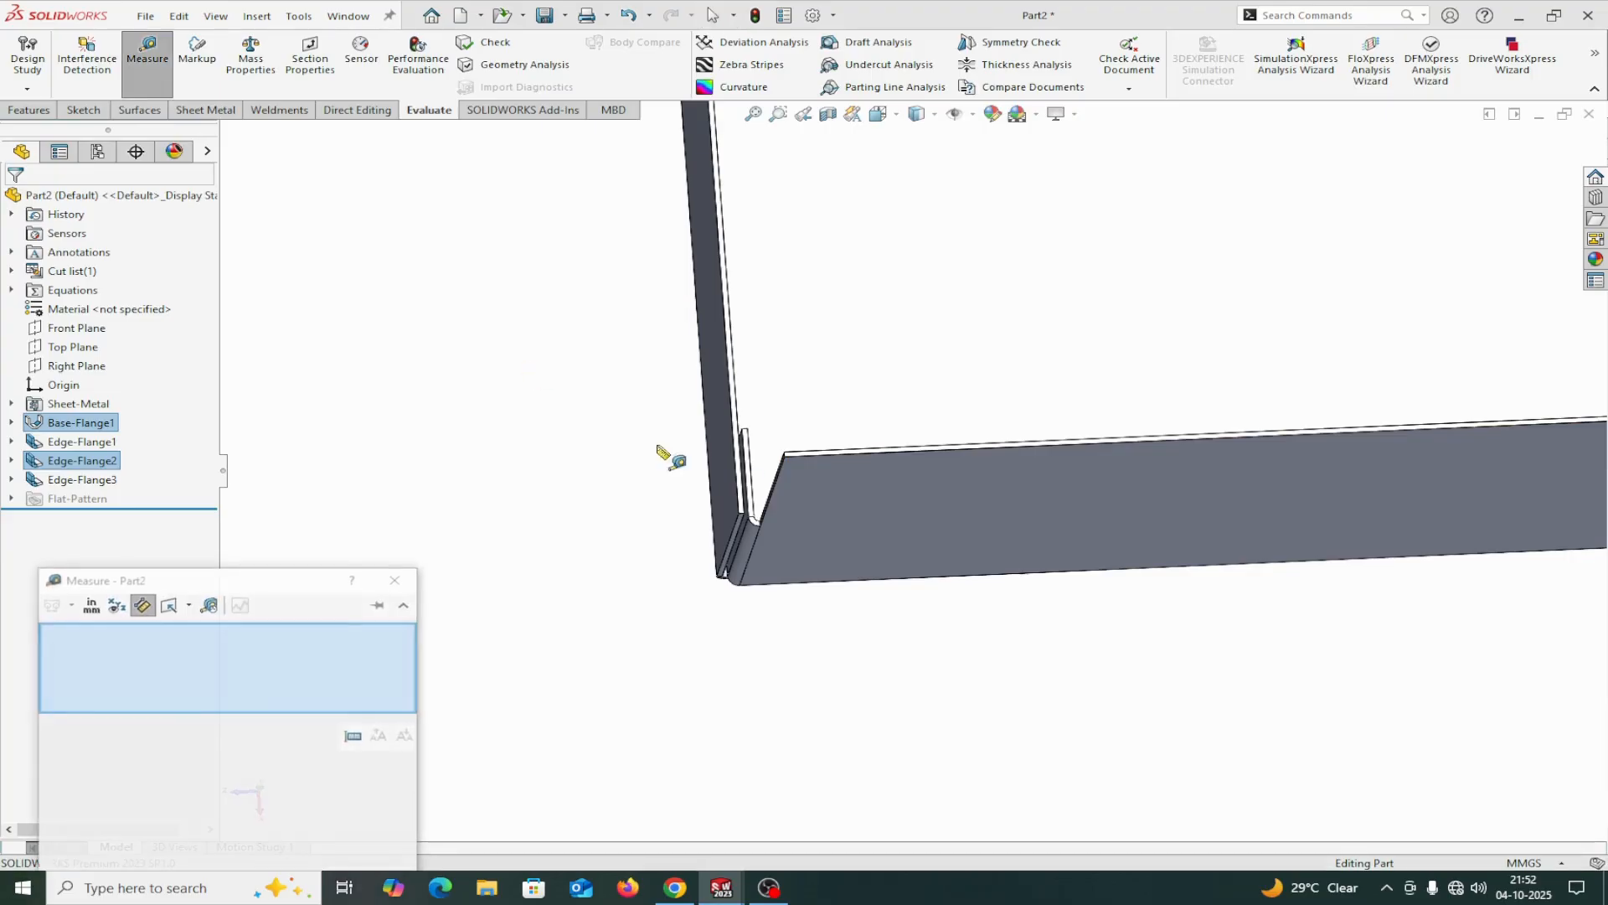
{"action": "left_click", "coordinate": [837, 504]}
{"action": "middle_click_drag", "start_coordinate": [845, 310], "coordinate": [801, 466]}
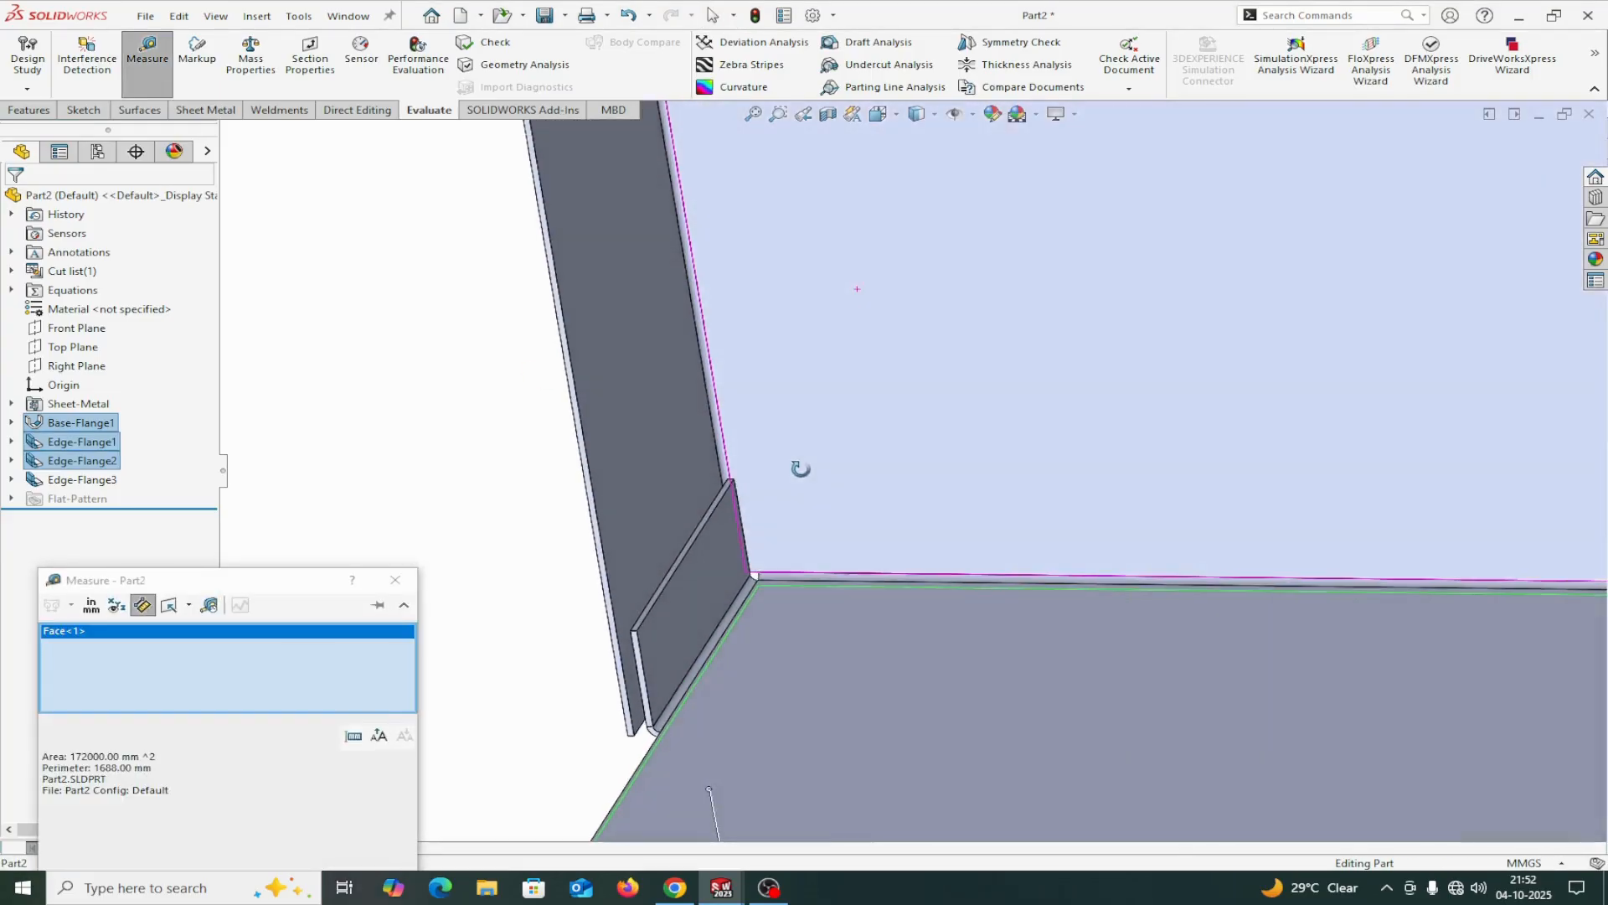
{"action": "scroll", "coordinate": [585, 595], "scroll_direction": "down", "scroll_amount": 8}
{"action": "scroll", "coordinate": [963, 696], "scroll_direction": "down", "scroll_amount": 3}
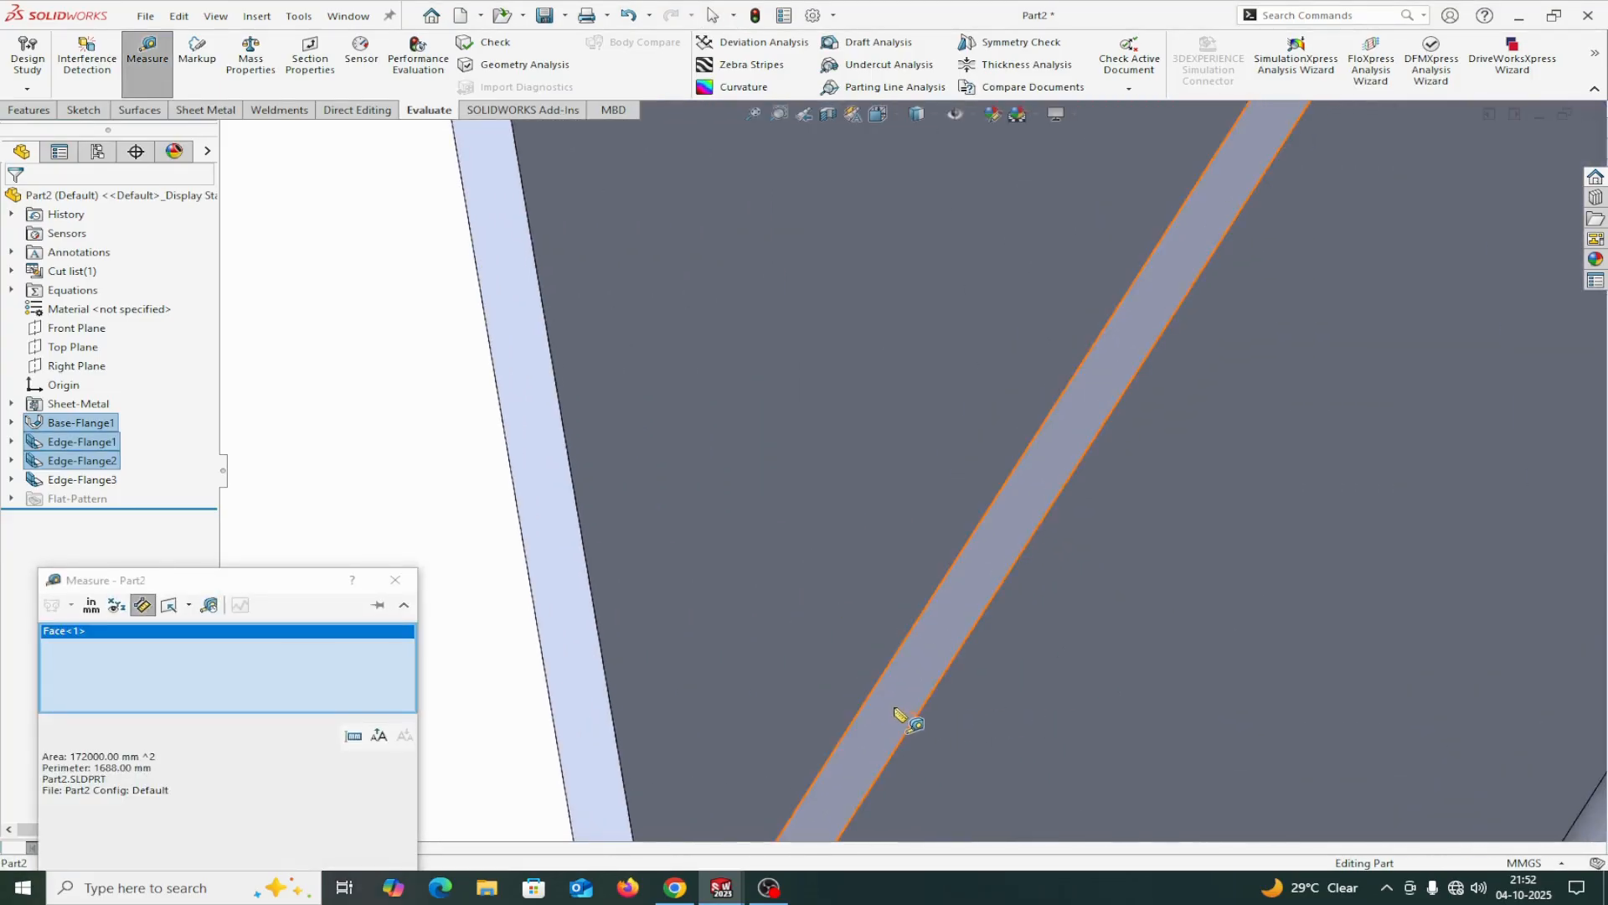
{"action": "left_click", "coordinate": [896, 712]}
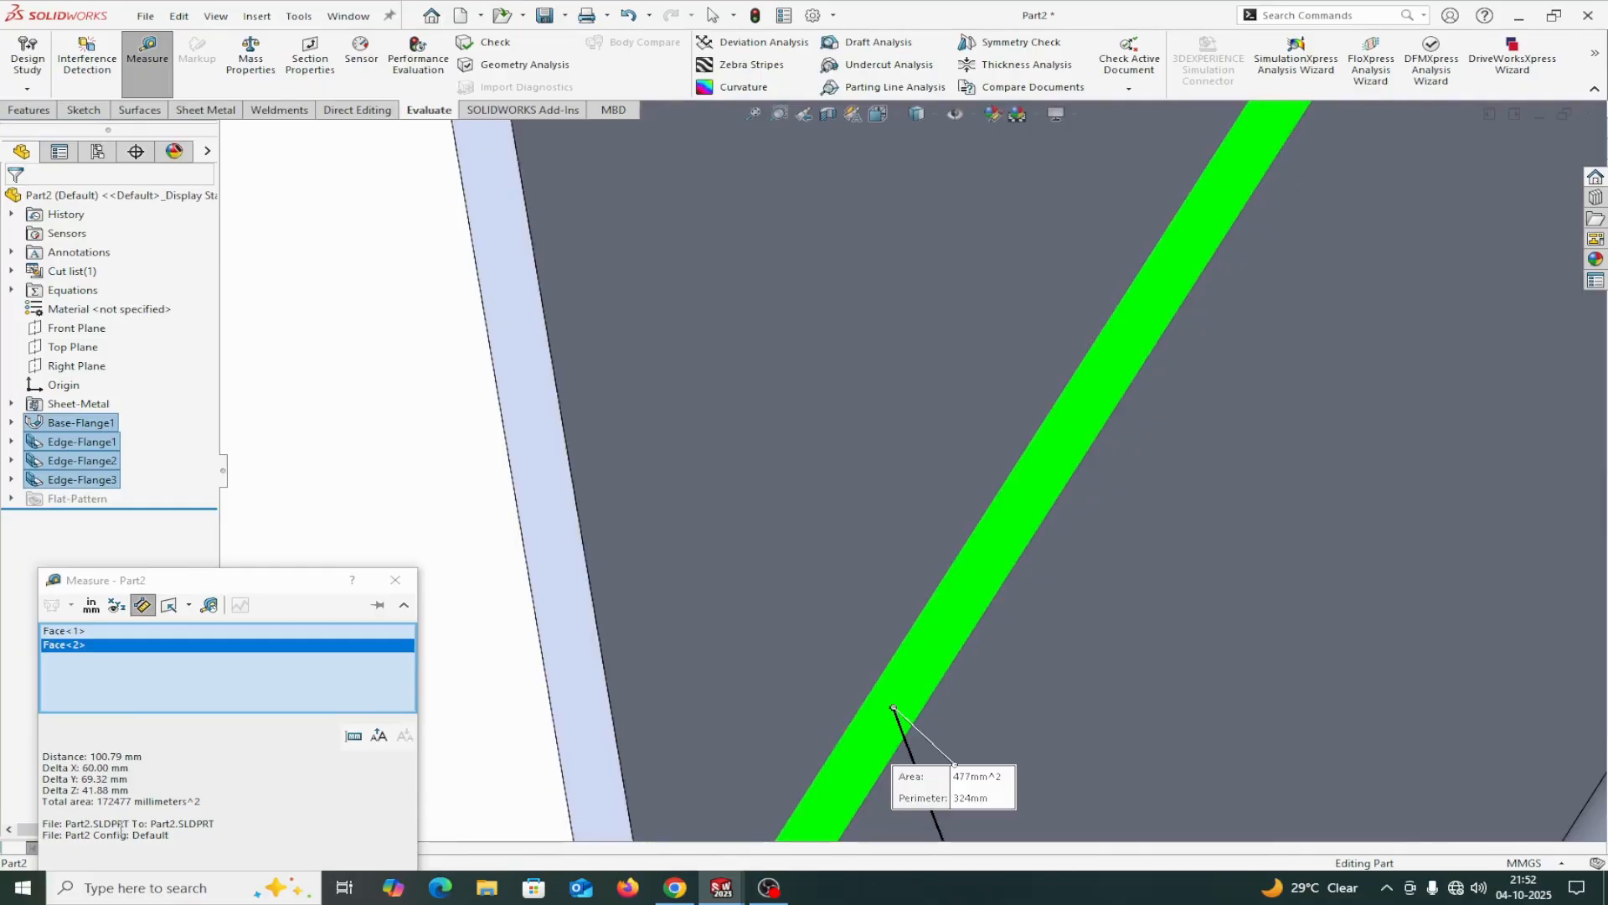
{"action": "right_click", "coordinate": [161, 687]}
{"action": "left_click", "coordinate": [209, 691]}
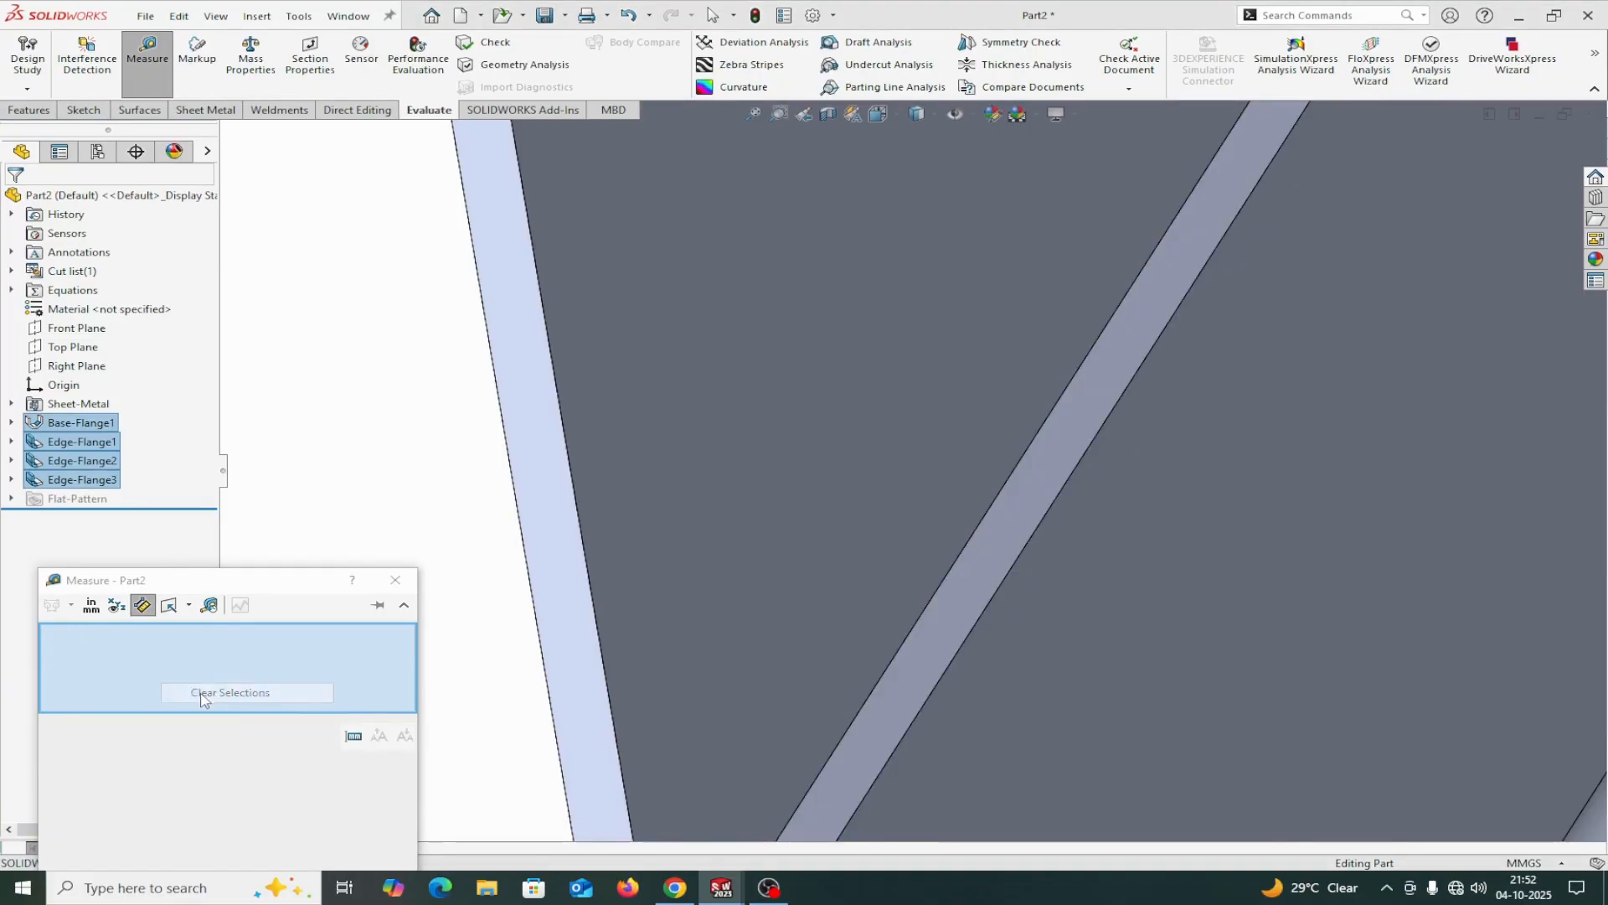
Recheck the length of the return flange's long edge, inspect the corner at its bend, and clear the measurement selection.
{"action": "scroll", "coordinate": [586, 735], "scroll_direction": "up", "scroll_amount": 3}
{"action": "scroll", "coordinate": [679, 700], "scroll_direction": "up", "scroll_amount": 5}
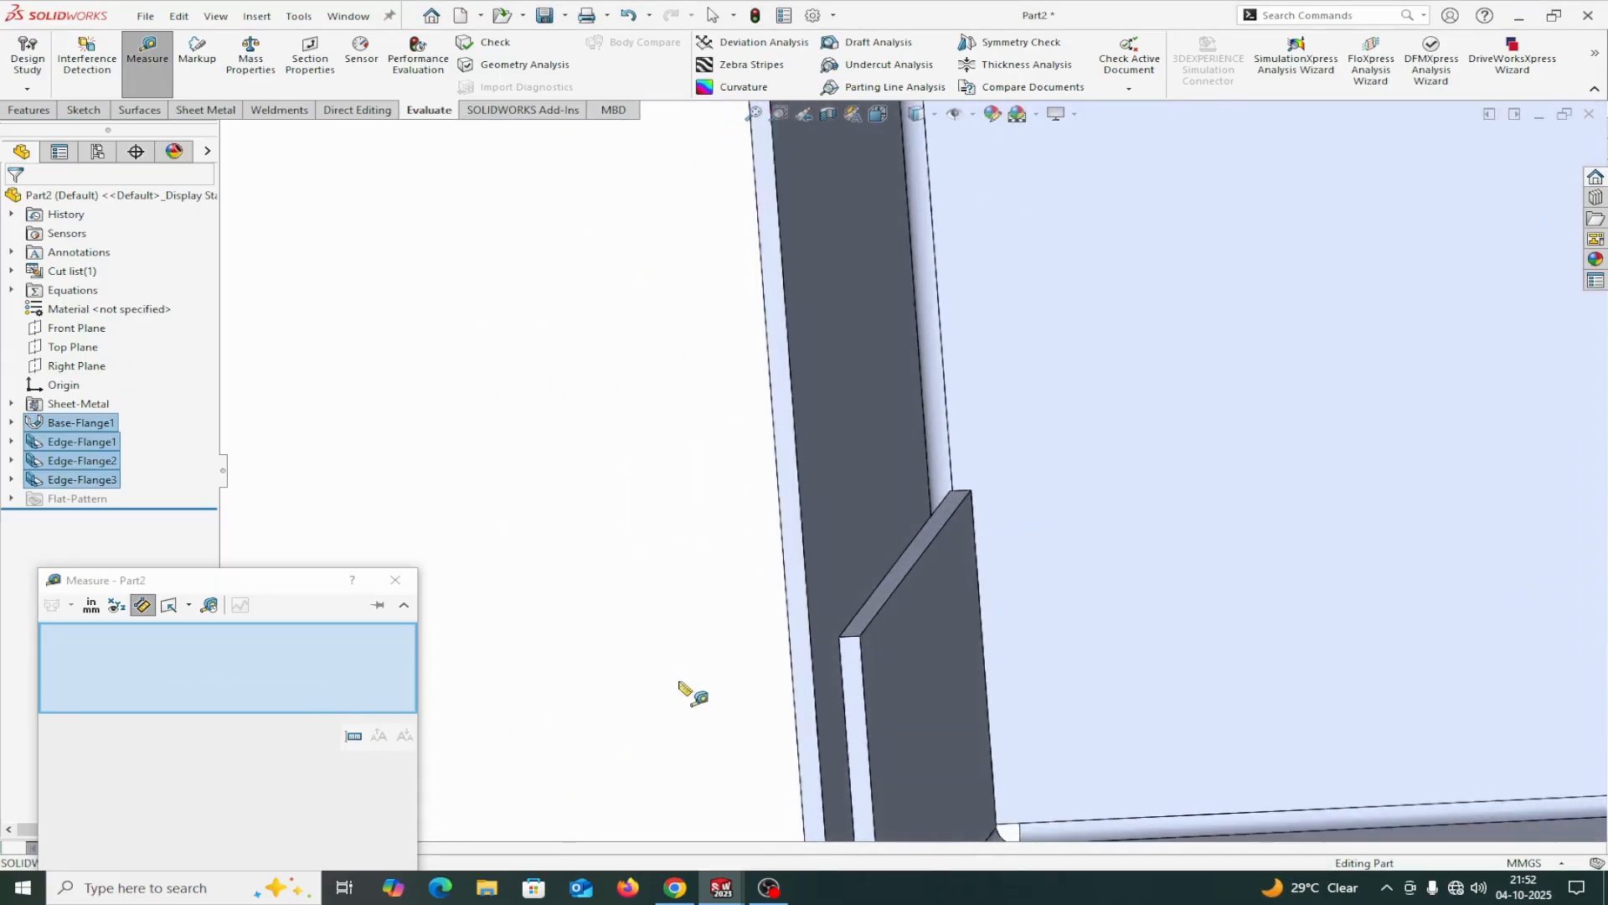
{"action": "middle_click_drag", "start_coordinate": [720, 657], "coordinate": [614, 747]}
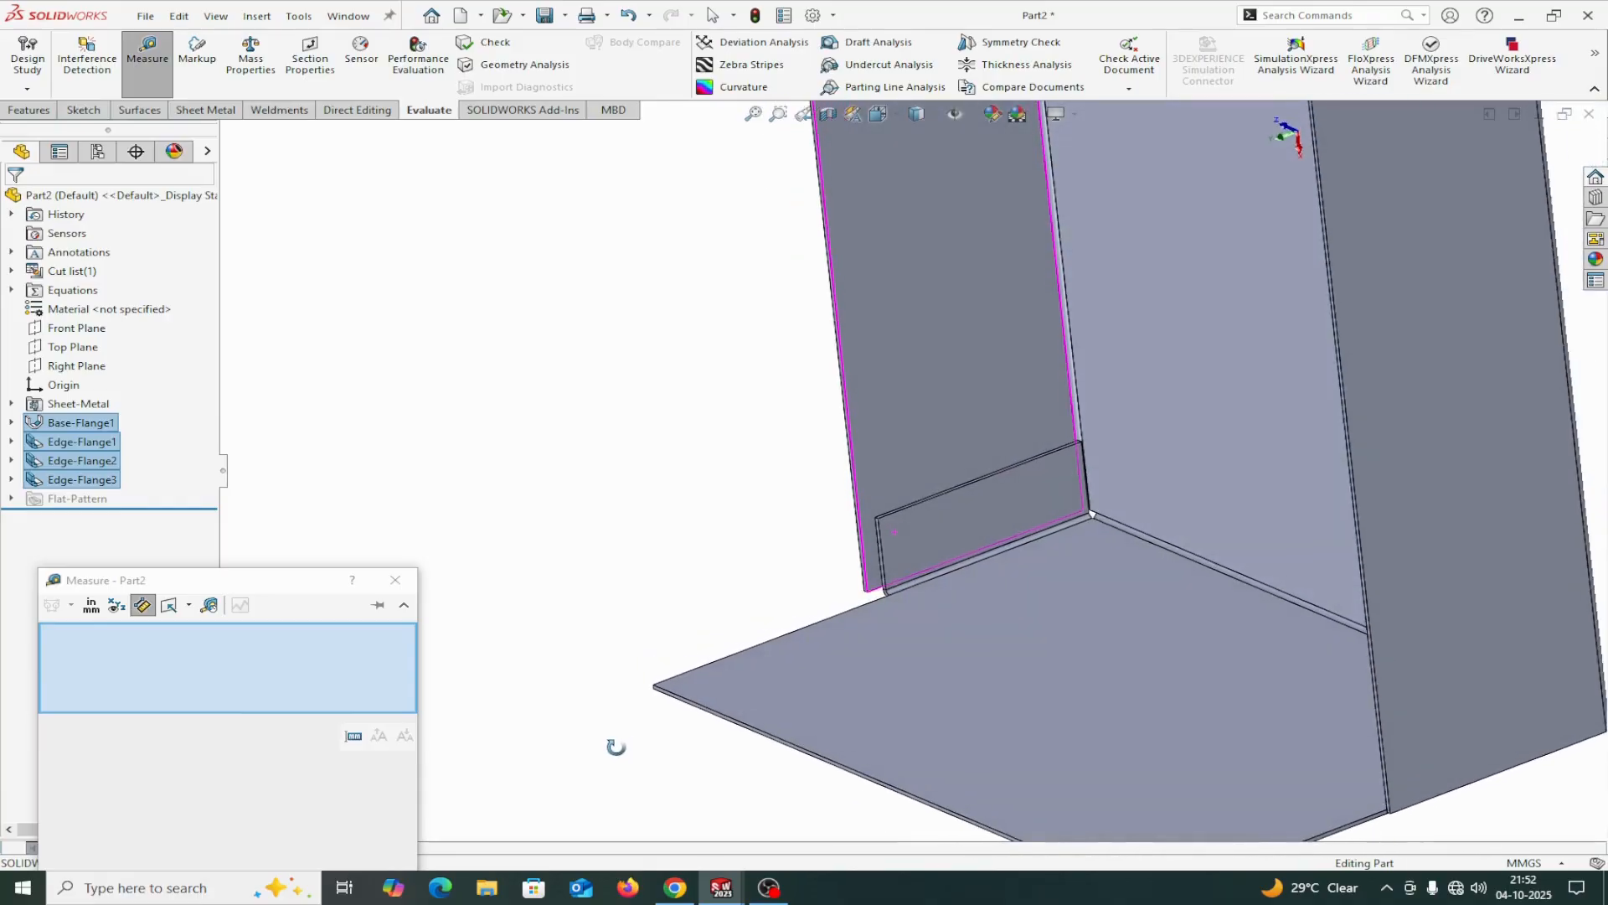
{"action": "scroll", "coordinate": [980, 532], "scroll_direction": "down", "scroll_amount": 3}
{"action": "scroll", "coordinate": [970, 536], "scroll_direction": "down", "scroll_amount": 1}
{"action": "middle_click_drag", "start_coordinate": [970, 539], "coordinate": [934, 563]}
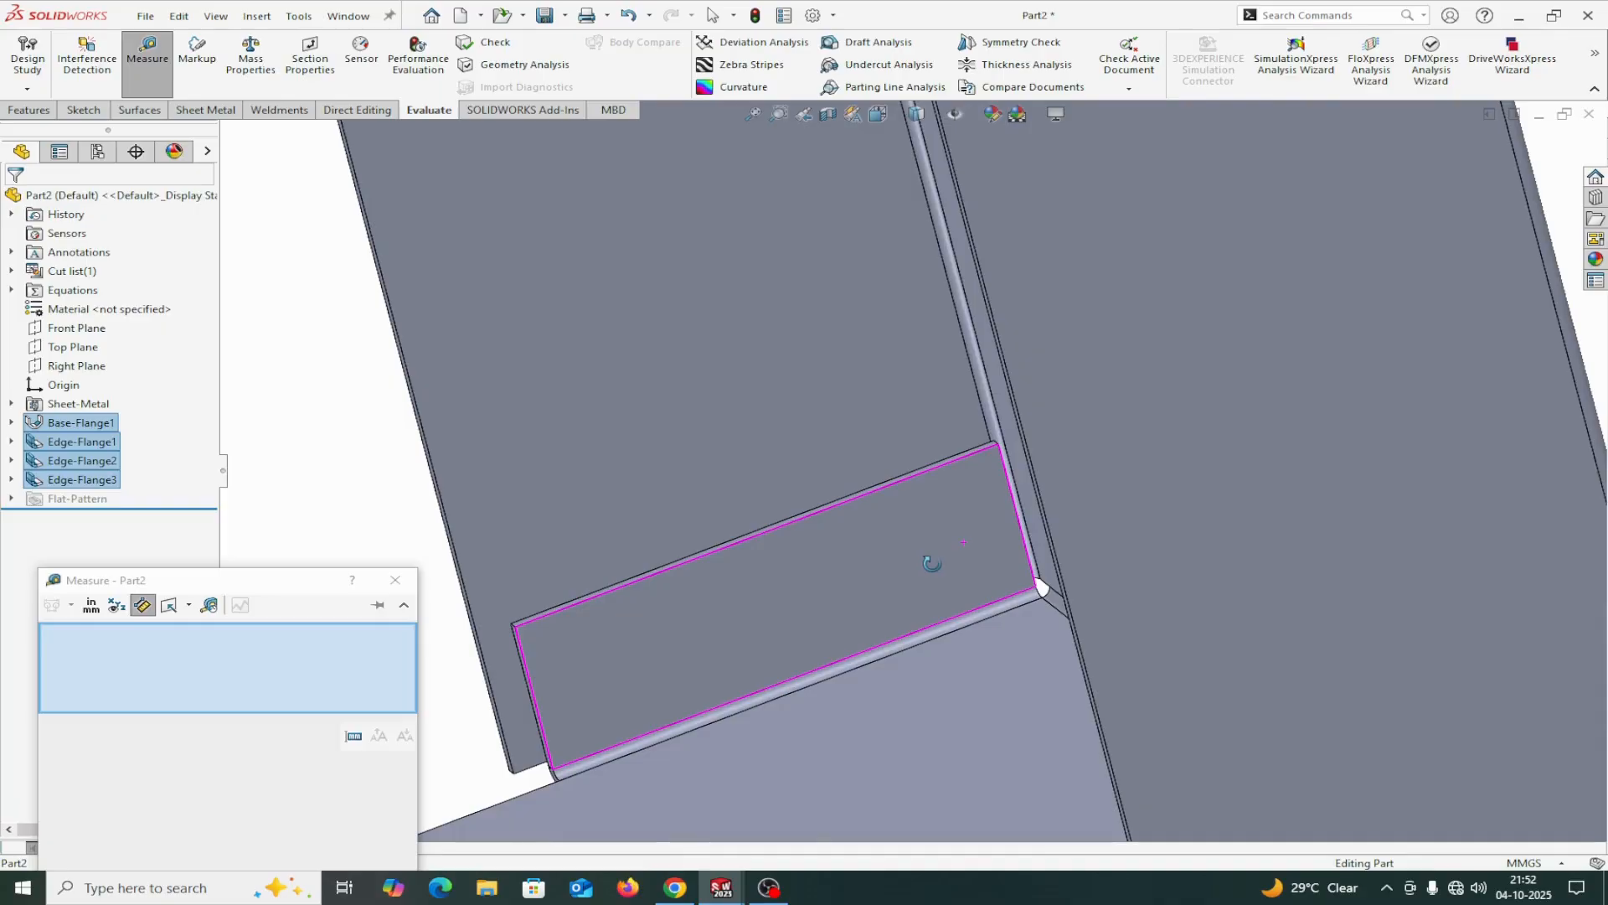
{"action": "left_click", "coordinate": [666, 576]}
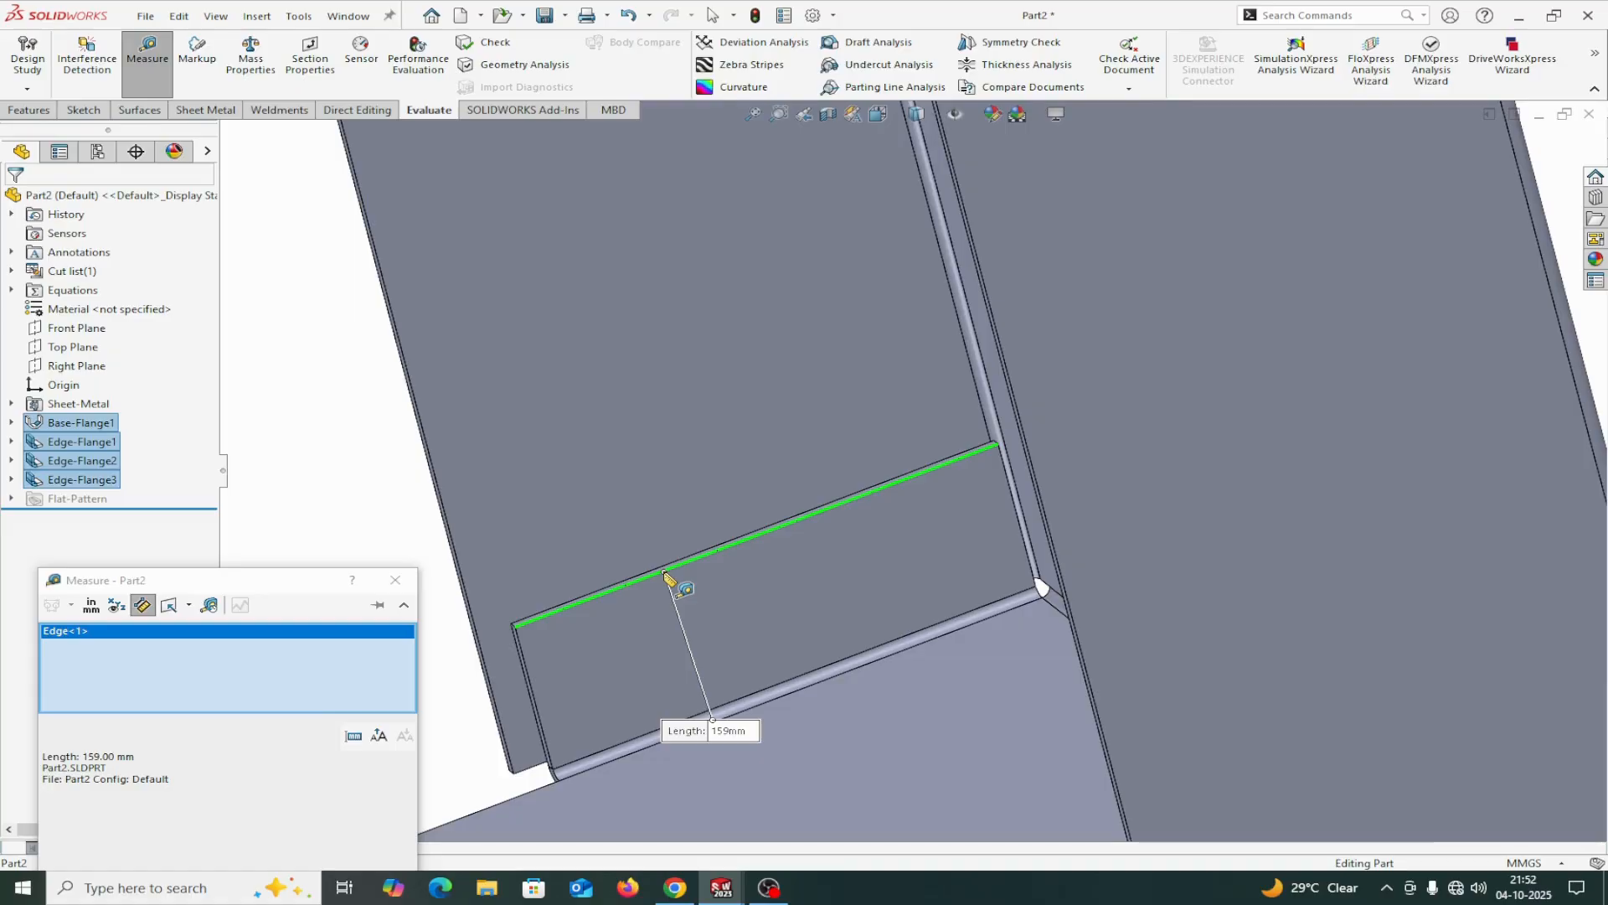
{"action": "scroll", "coordinate": [1009, 603], "scroll_direction": "down", "scroll_amount": 1}
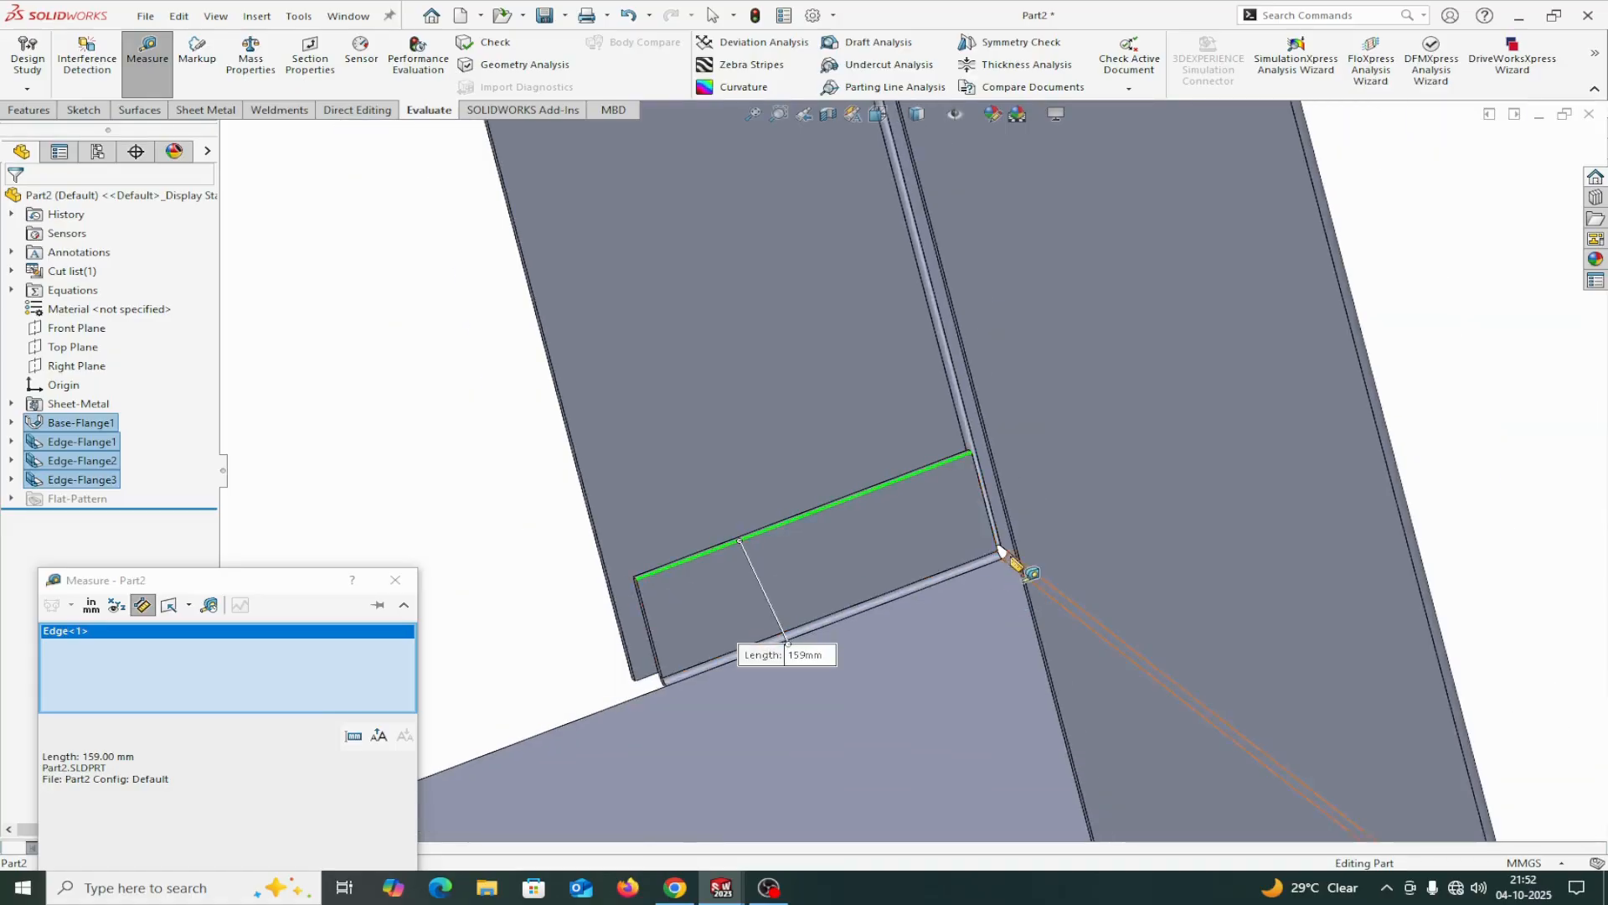
{"action": "scroll", "coordinate": [1014, 564], "scroll_direction": "down", "scroll_amount": 2}
{"action": "scroll", "coordinate": [998, 557], "scroll_direction": "down", "scroll_amount": 2}
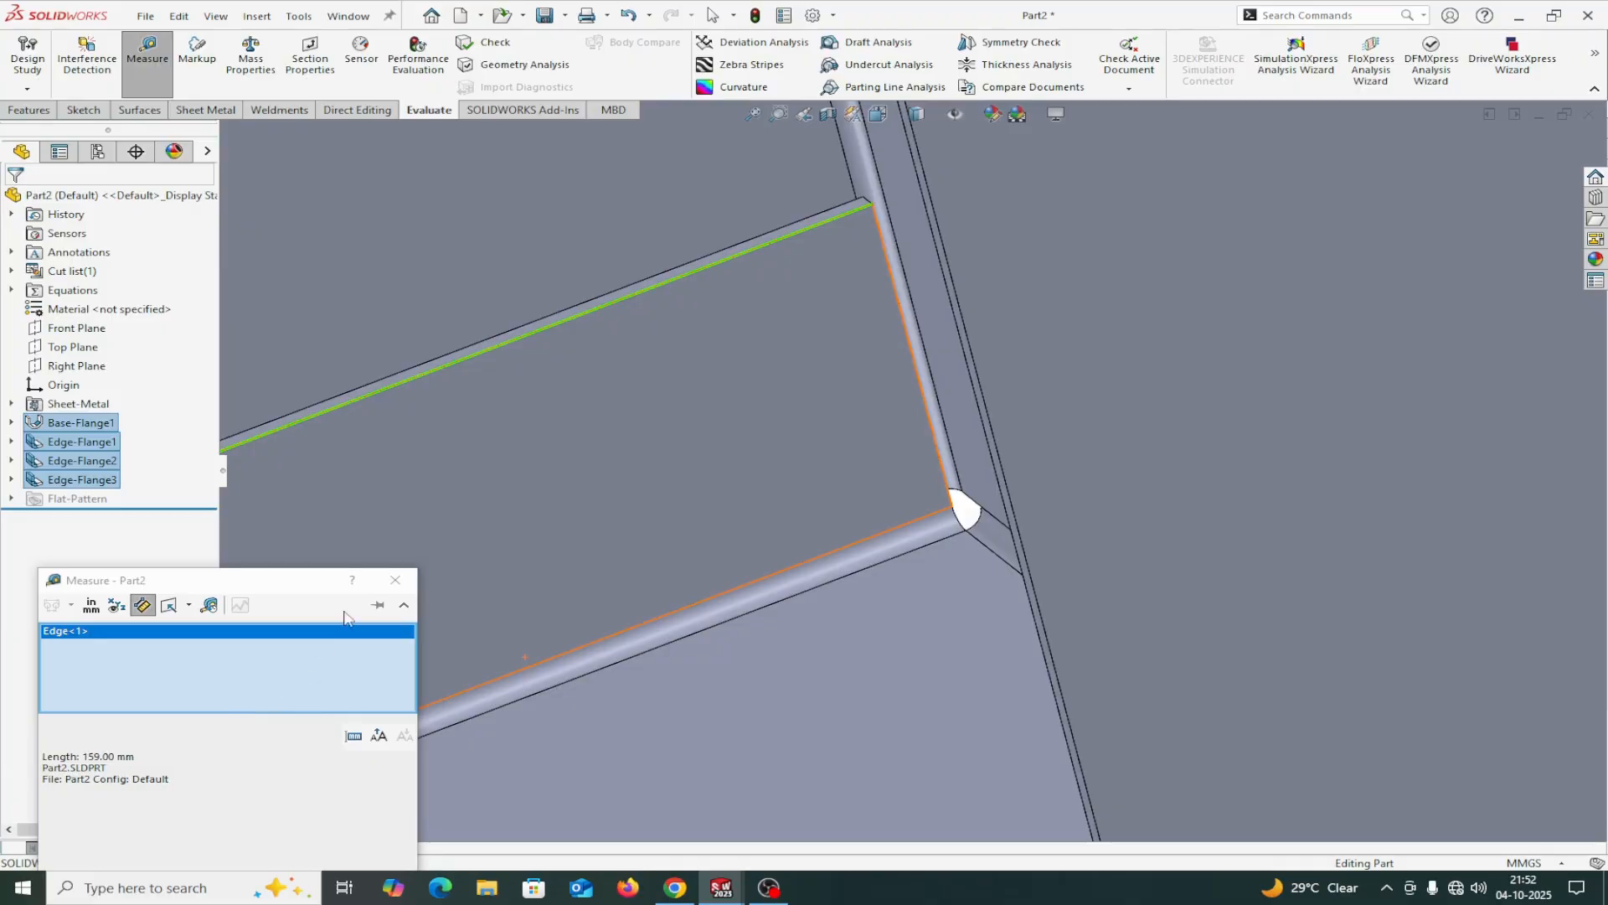
{"action": "right_click", "coordinate": [343, 644]}
{"action": "left_click", "coordinate": [399, 652]}
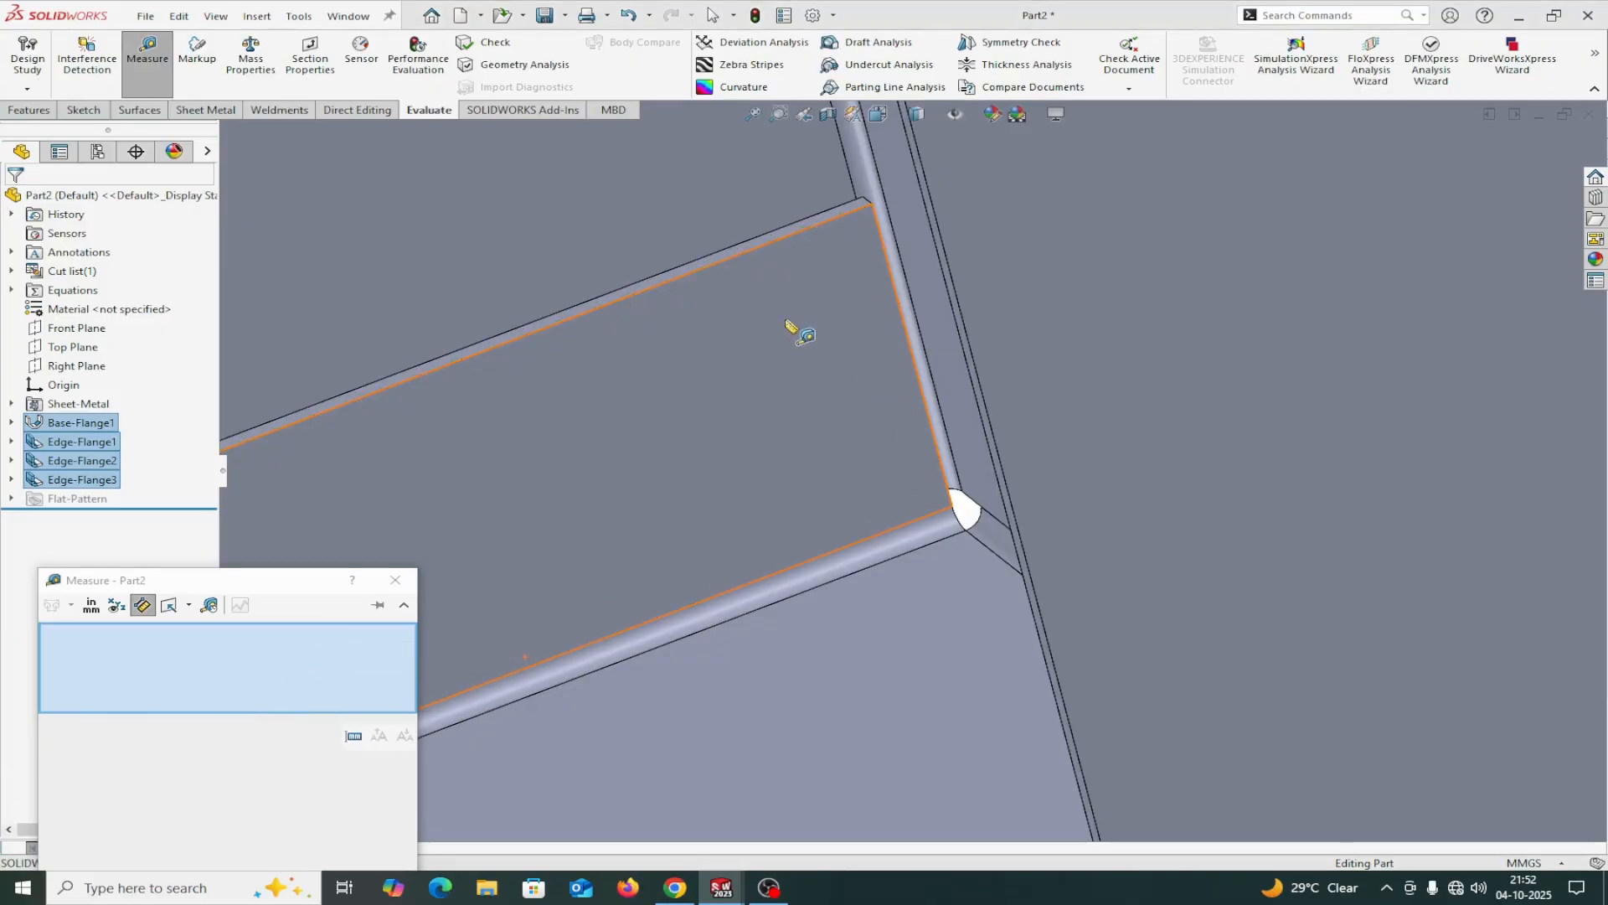
{"action": "scroll", "coordinate": [874, 549], "scroll_direction": "up", "scroll_amount": 9}
{"action": "middle_click_drag", "start_coordinate": [1092, 726], "coordinate": [1228, 316]}
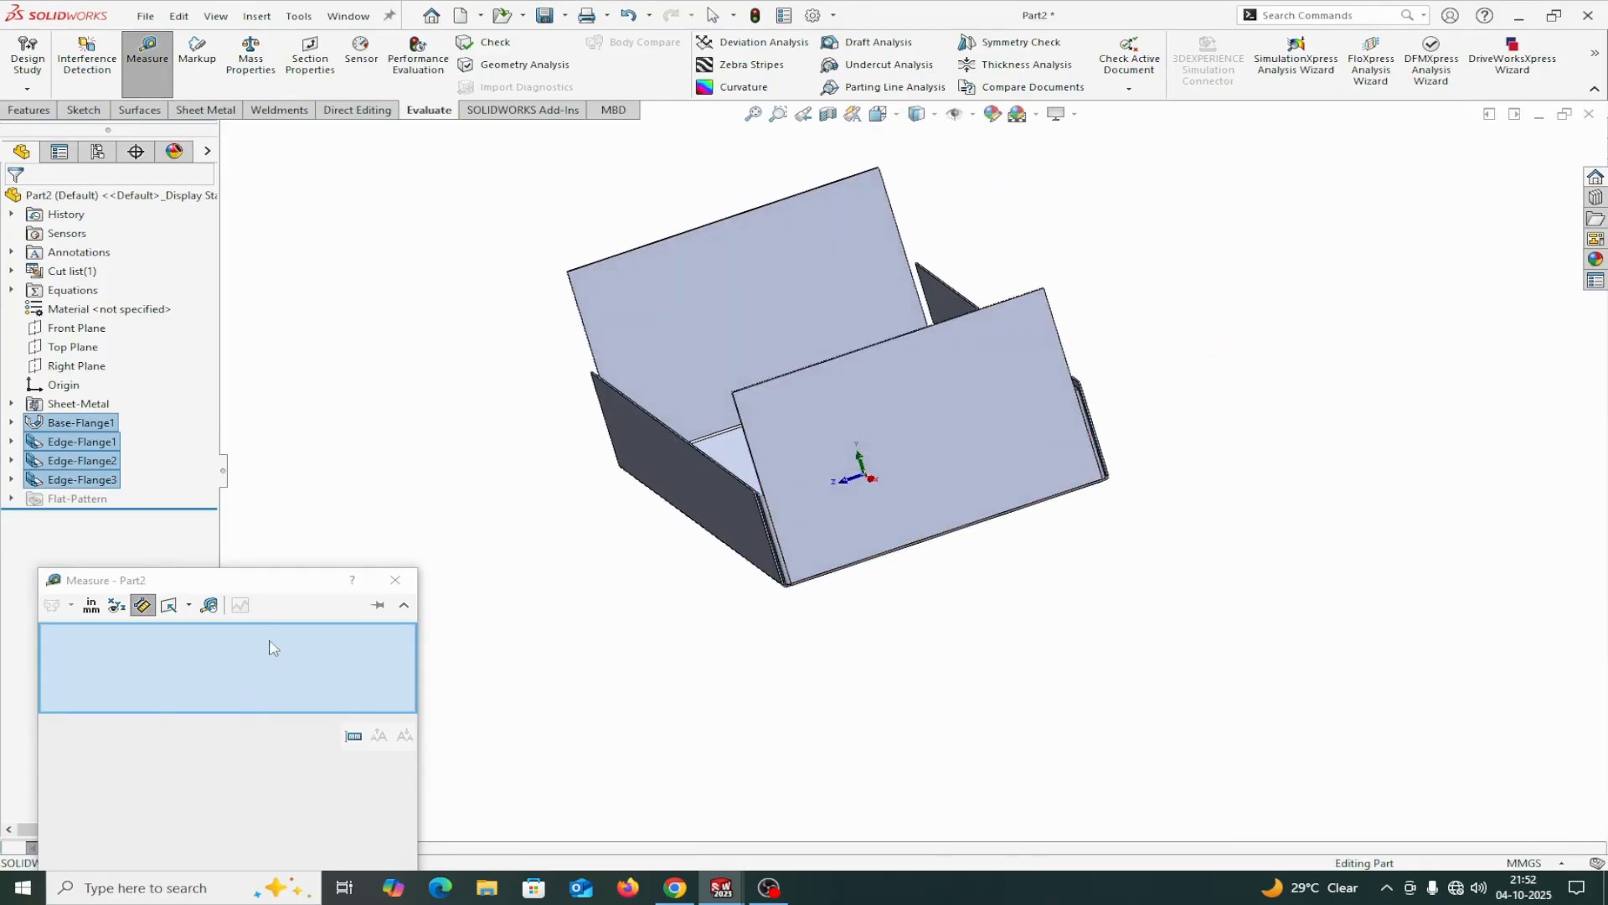
Measure from the base's outer face to the bend's end face at the return flange corner, then clear and close the measurement.
{"action": "scroll", "coordinate": [754, 602], "scroll_direction": "down", "scroll_amount": 10}
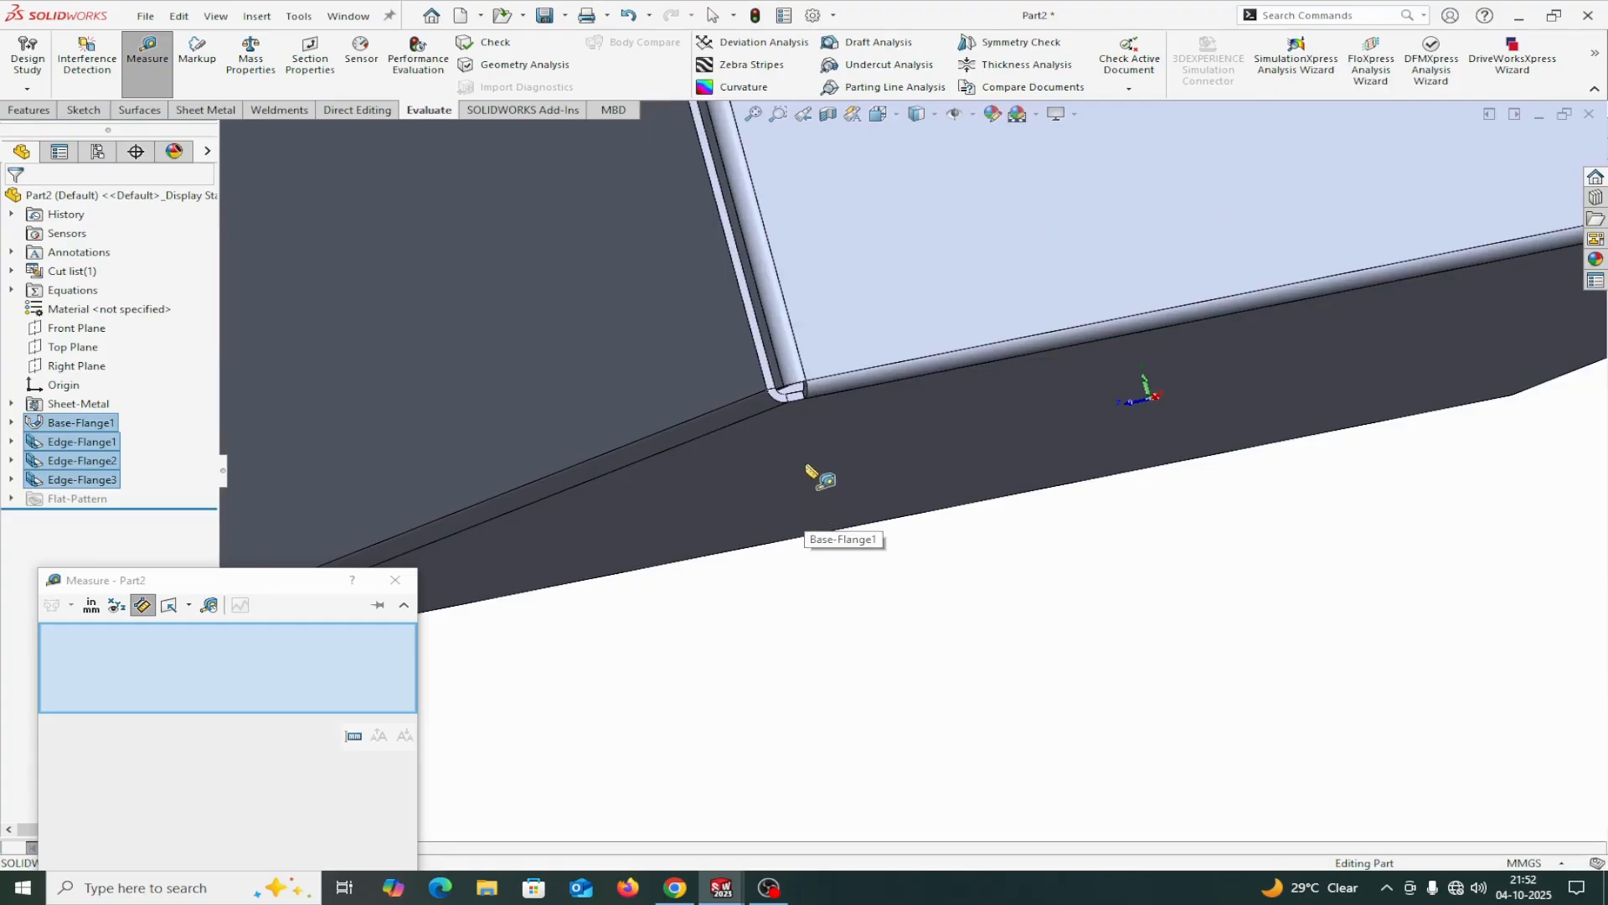
{"action": "left_click", "coordinate": [810, 446]}
{"action": "scroll", "coordinate": [913, 674], "scroll_direction": "up", "scroll_amount": 10}
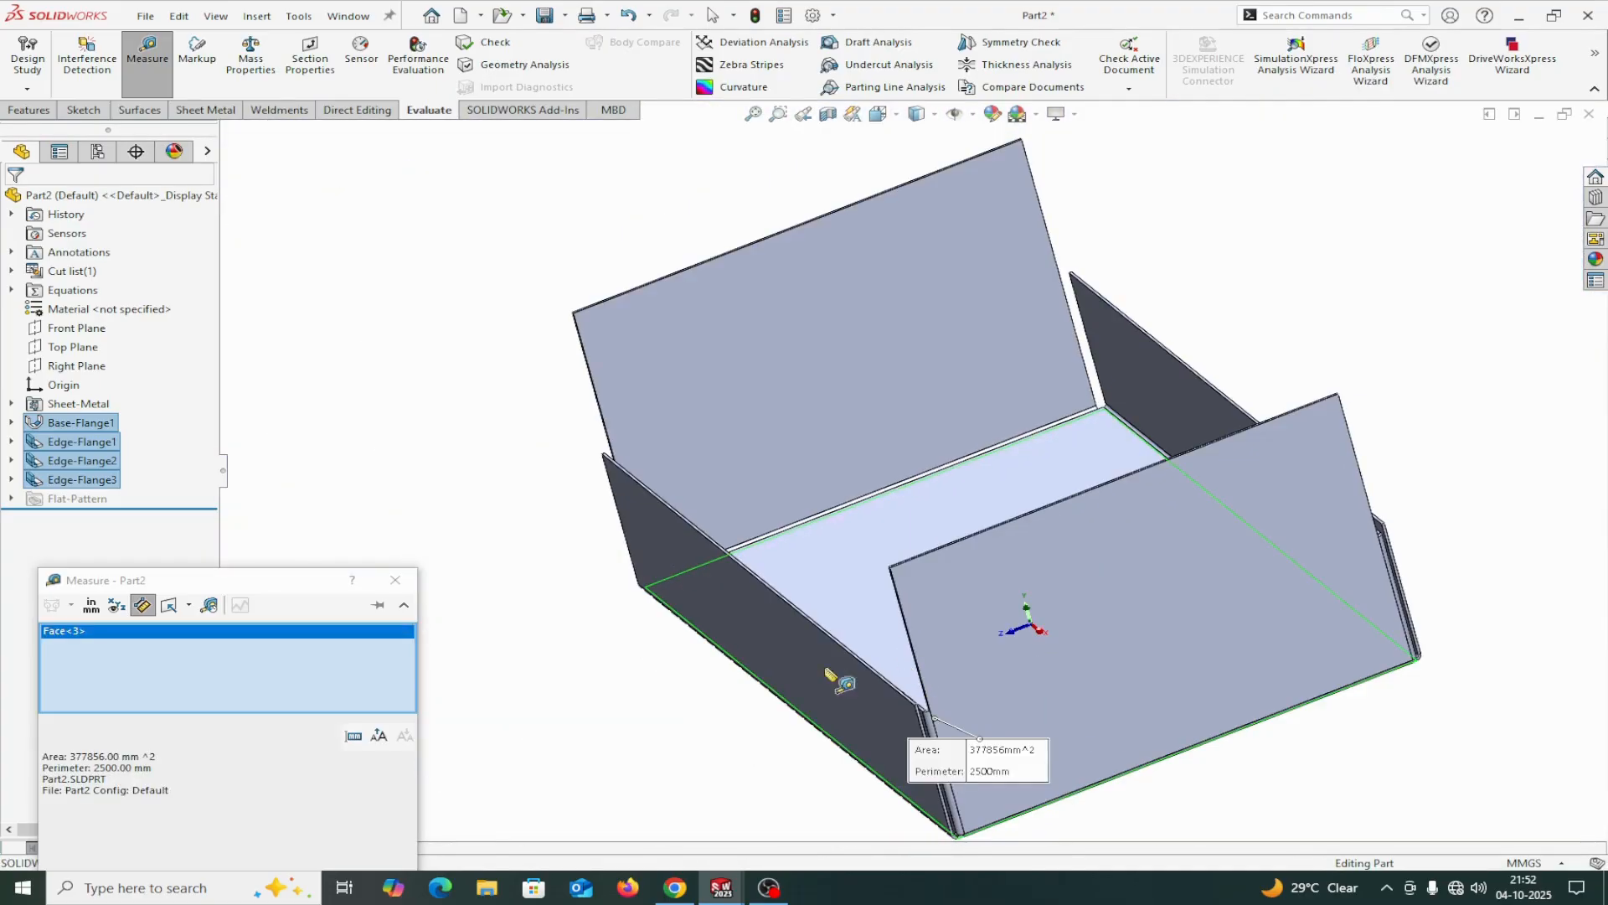
{"action": "middle_click_drag", "start_coordinate": [833, 676], "coordinate": [729, 783]}
{"action": "scroll", "coordinate": [804, 628], "scroll_direction": "down", "scroll_amount": 8}
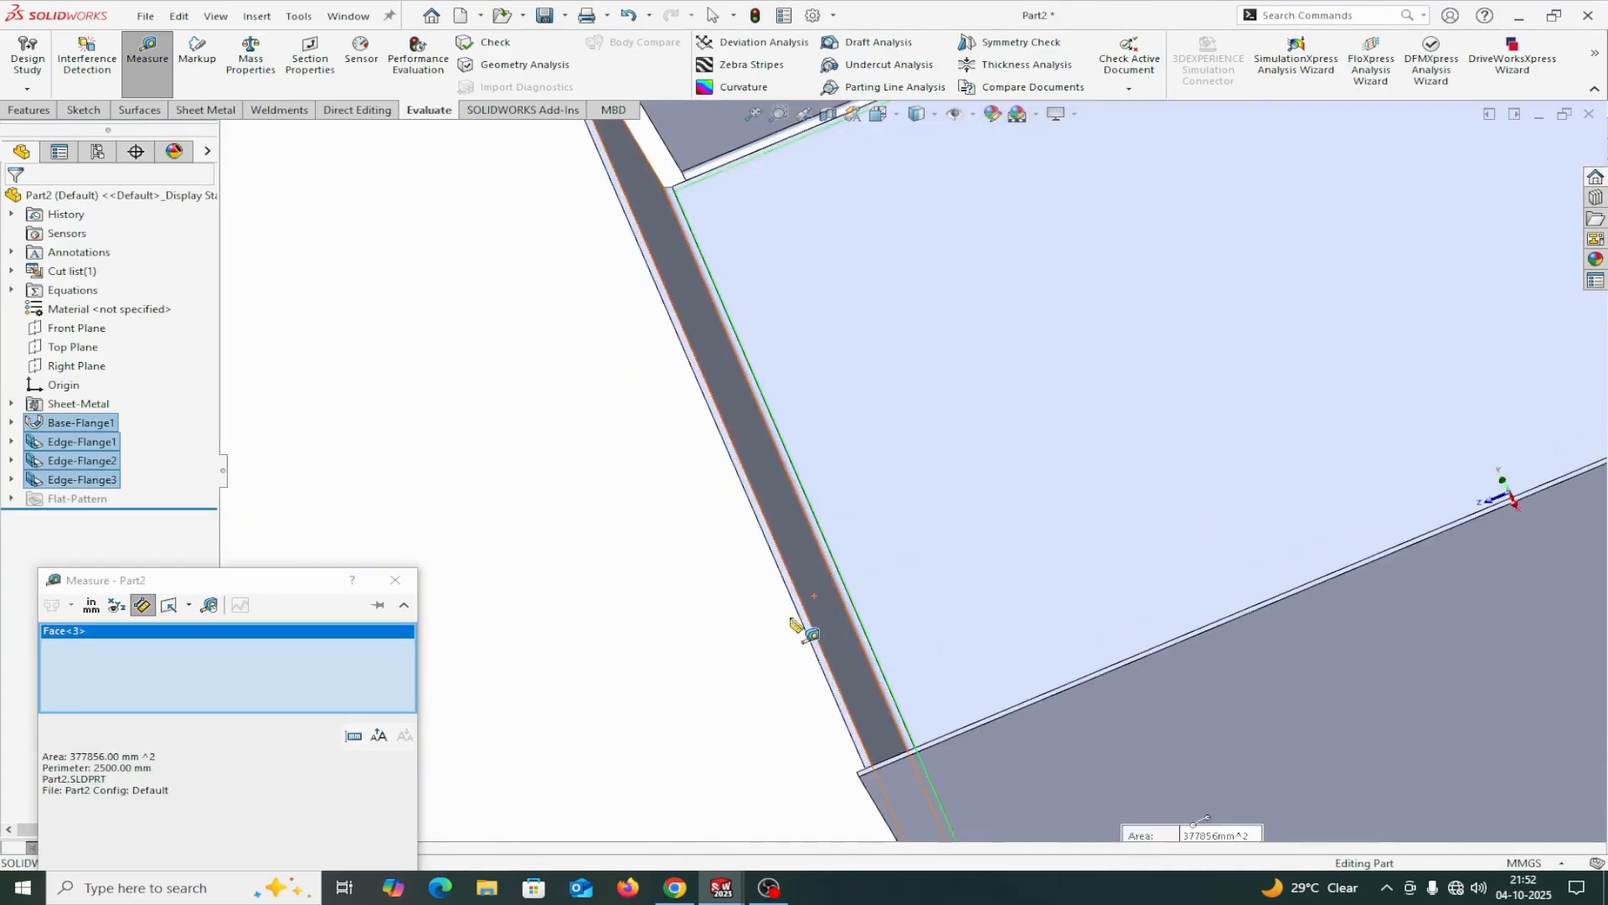
{"action": "scroll", "coordinate": [868, 675], "scroll_direction": "up", "scroll_amount": 10}
{"action": "mouse_move", "coordinate": [868, 676]}
{"action": "middle_mouse_down"}
{"action": "mouse_move", "coordinate": [851, 657]}
{"action": "mouse_move", "coordinate": [868, 657]}
{"action": "middle_mouse_up"}
{"action": "scroll", "coordinate": [871, 658], "scroll_direction": "down", "scroll_amount": 8}
{"action": "scroll", "coordinate": [955, 590], "scroll_direction": "down", "scroll_amount": 8}
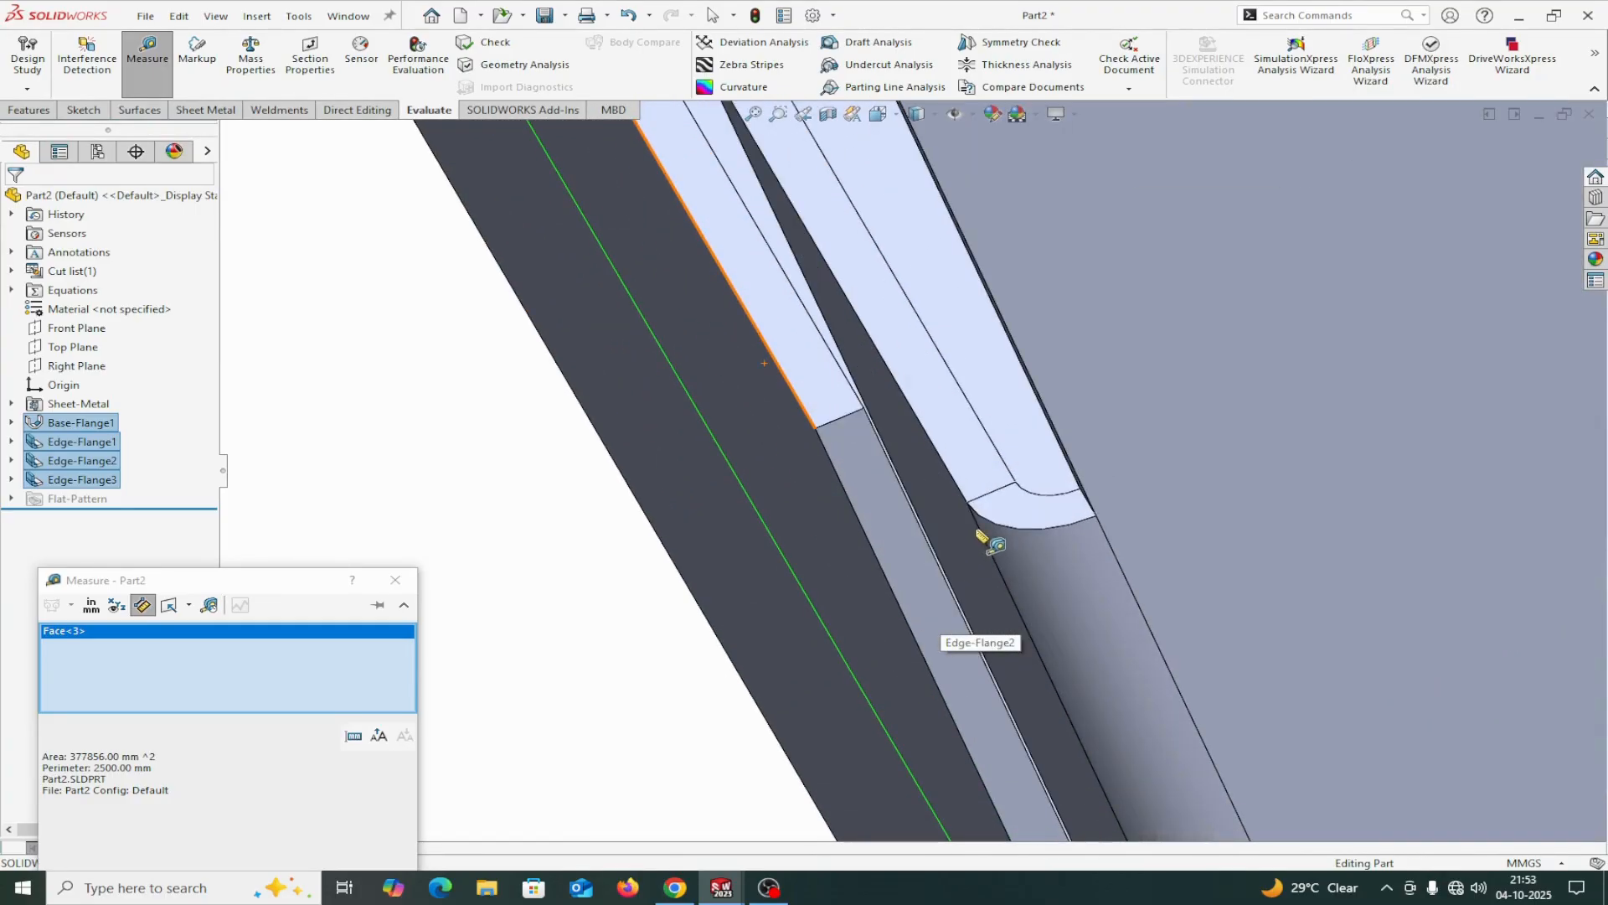
{"action": "left_click", "coordinate": [1023, 508]}
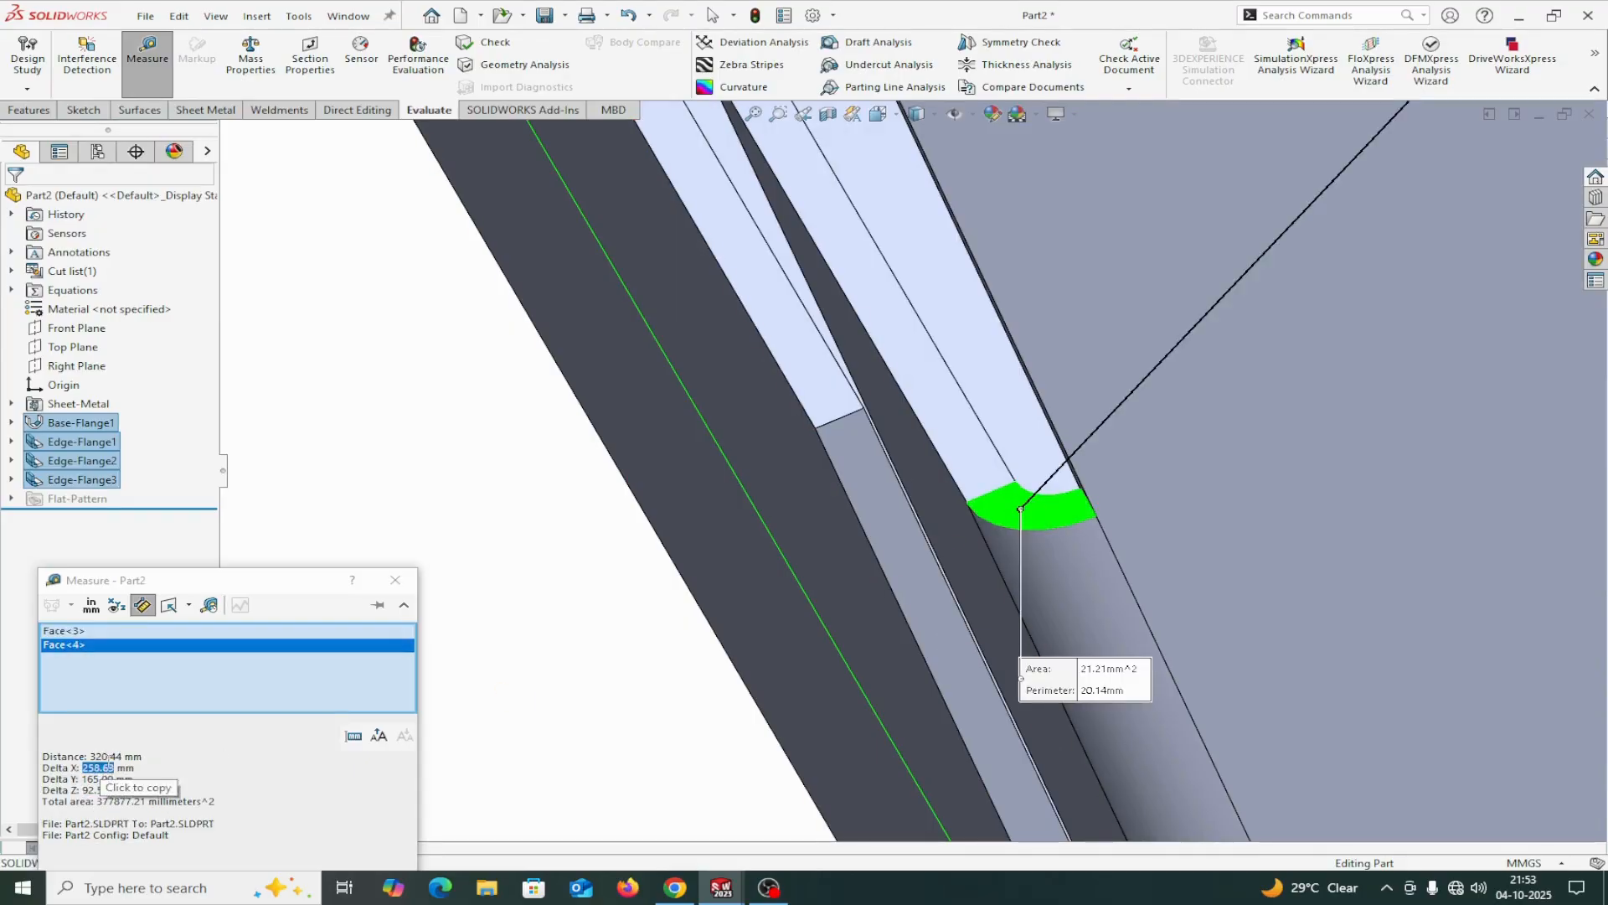
{"action": "right_click", "coordinate": [191, 663]}
{"action": "left_click", "coordinate": [228, 668]}
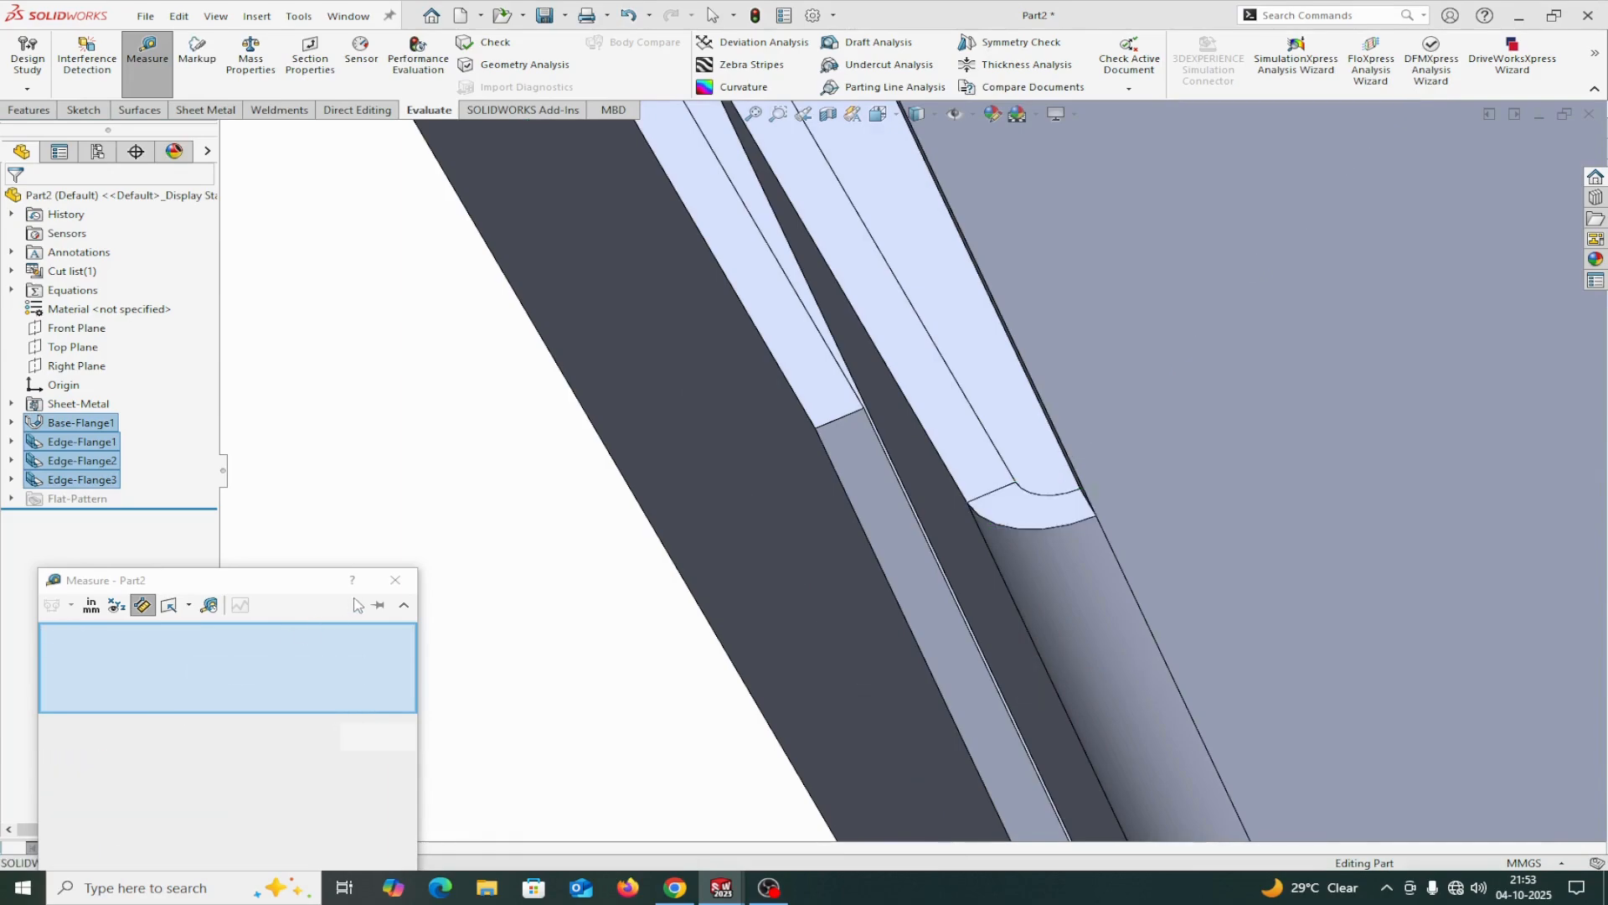
{"action": "left_click", "coordinate": [393, 586]}
Start a new sketch on the outer face of the 175 mm high side flange.
{"action": "scroll", "coordinate": [416, 596], "scroll_direction": "up", "scroll_amount": 10}
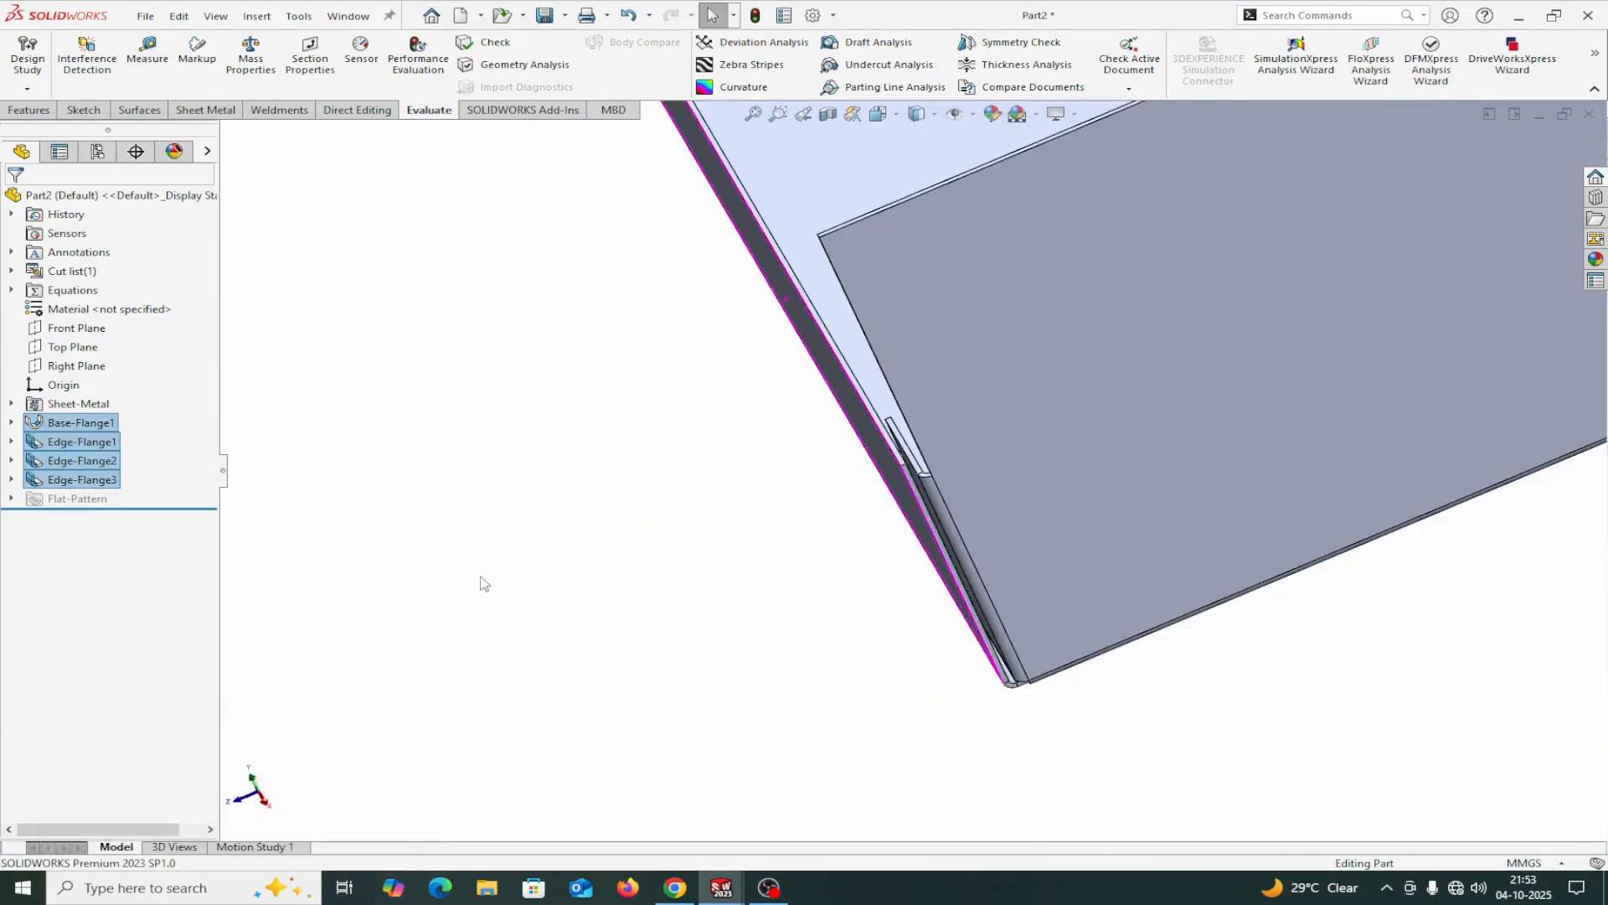
{"action": "scroll", "coordinate": [578, 515], "scroll_direction": "up", "scroll_amount": 5}
{"action": "middle_click_drag", "start_coordinate": [603, 502], "coordinate": [689, 474]}
{"action": "left_click", "coordinate": [981, 421]}
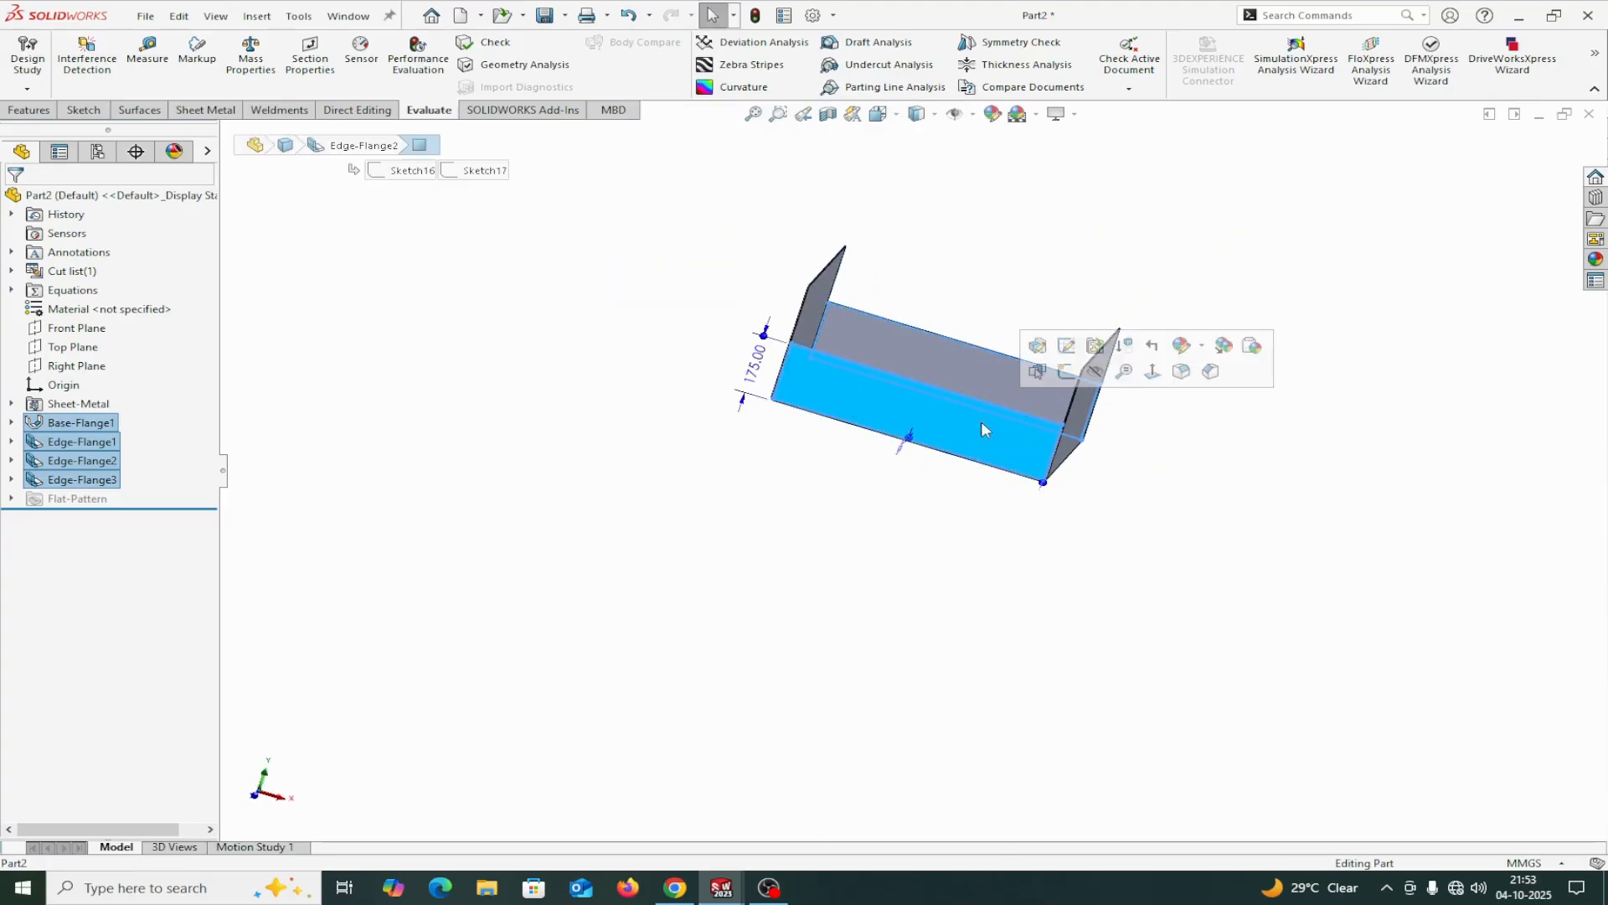
{"action": "middle_click_drag", "start_coordinate": [1102, 506], "coordinate": [1051, 620]}
{"action": "left_click", "coordinate": [674, 546]}
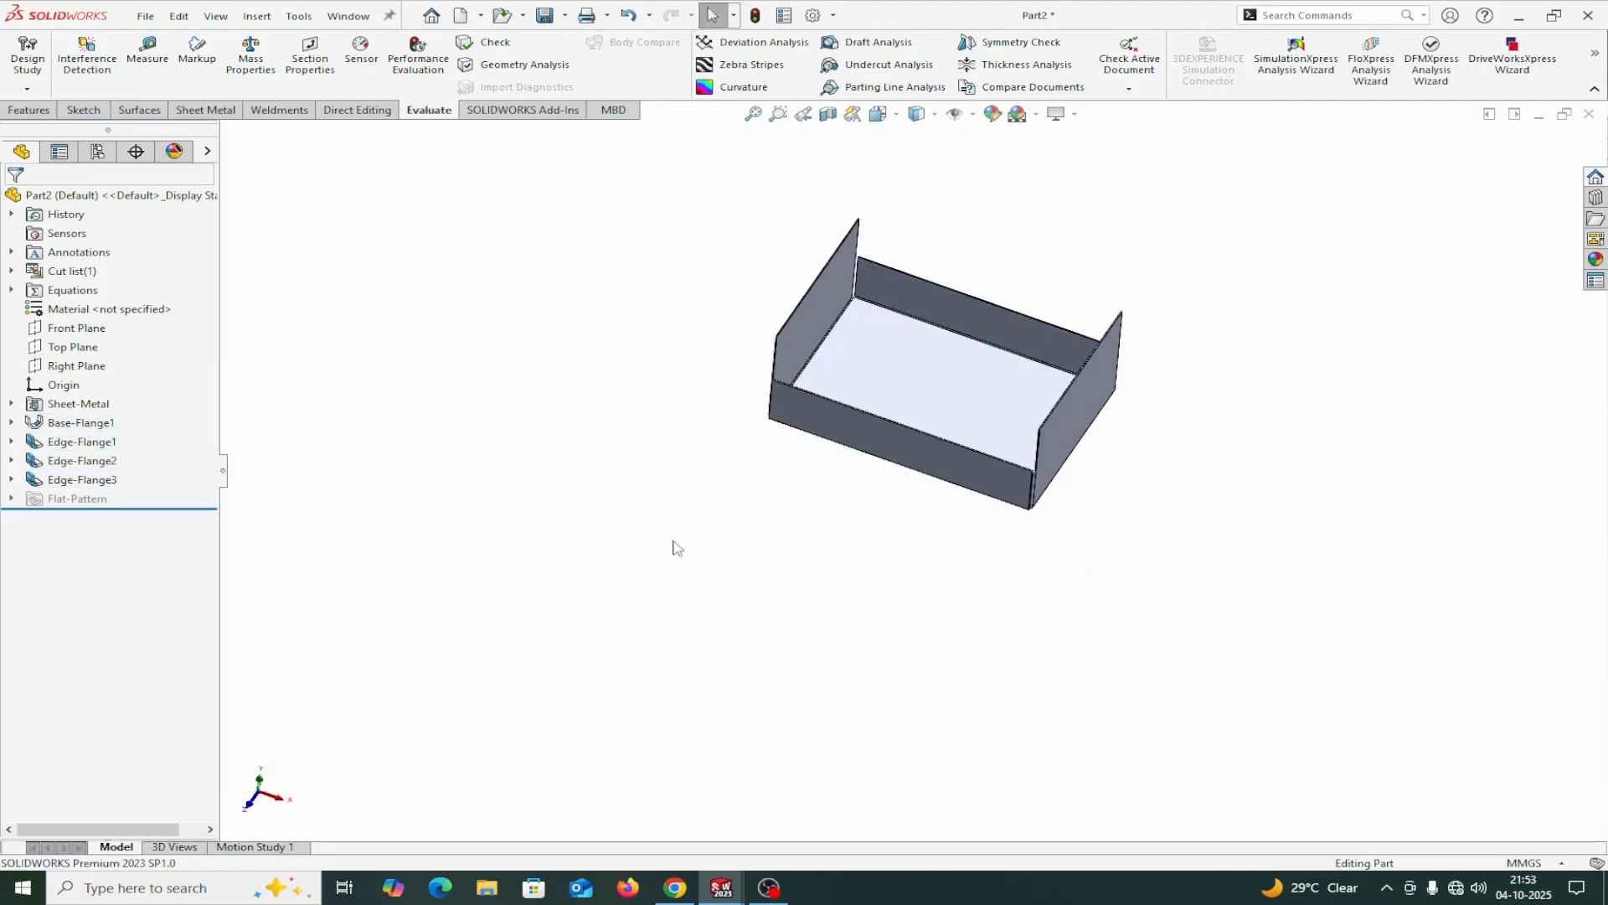
{"action": "left_click", "coordinate": [961, 458]}
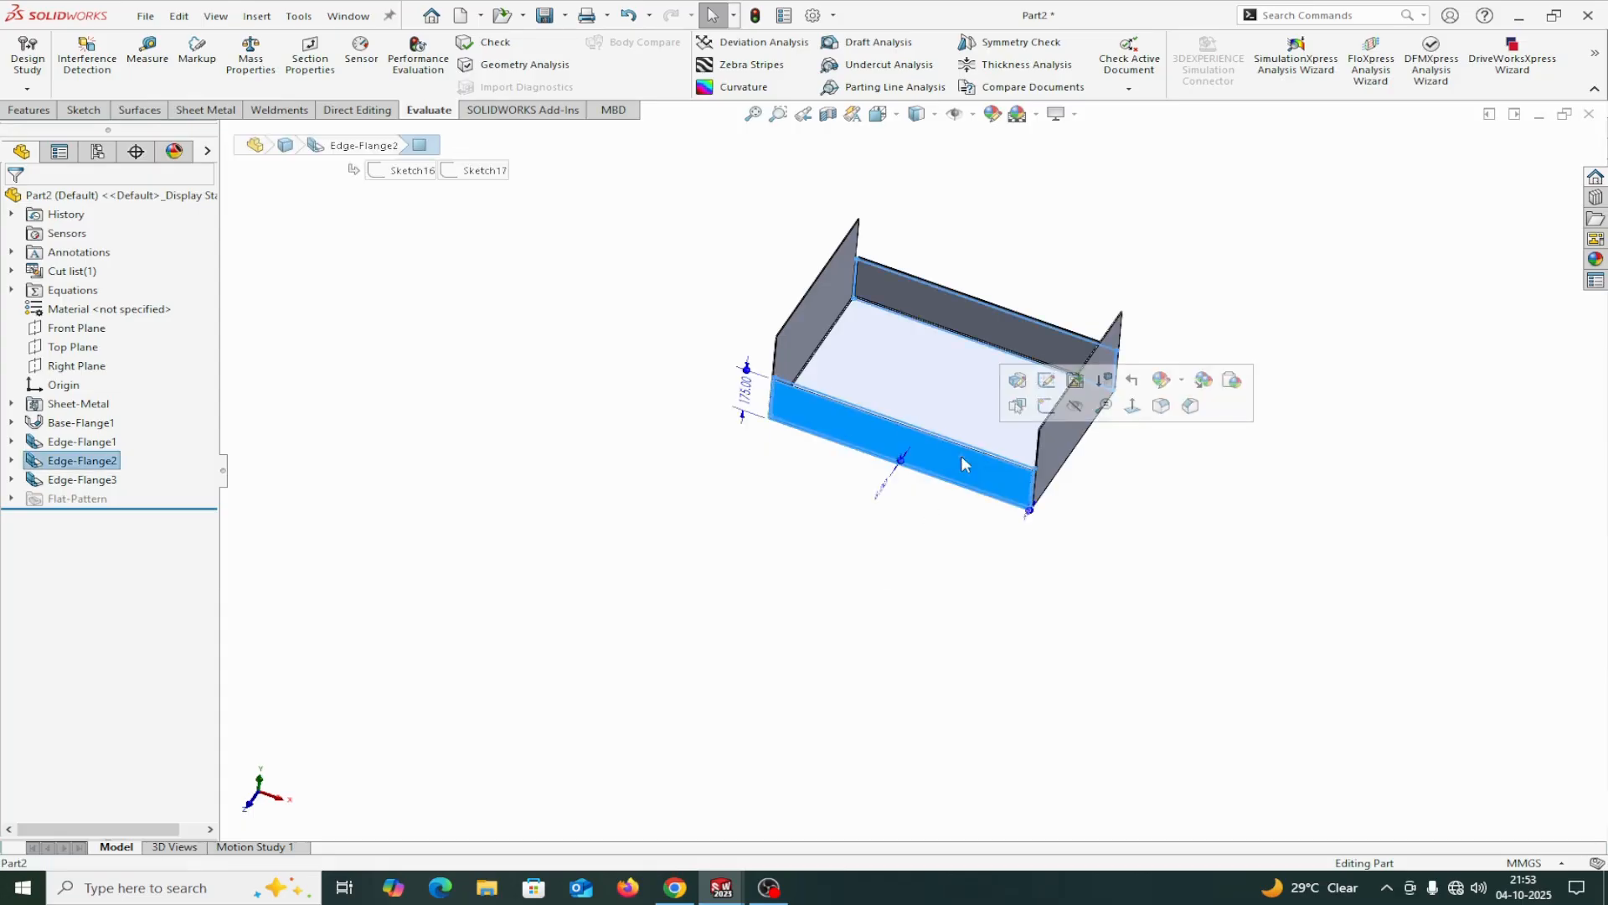
{"action": "left_click", "coordinate": [1045, 415]}
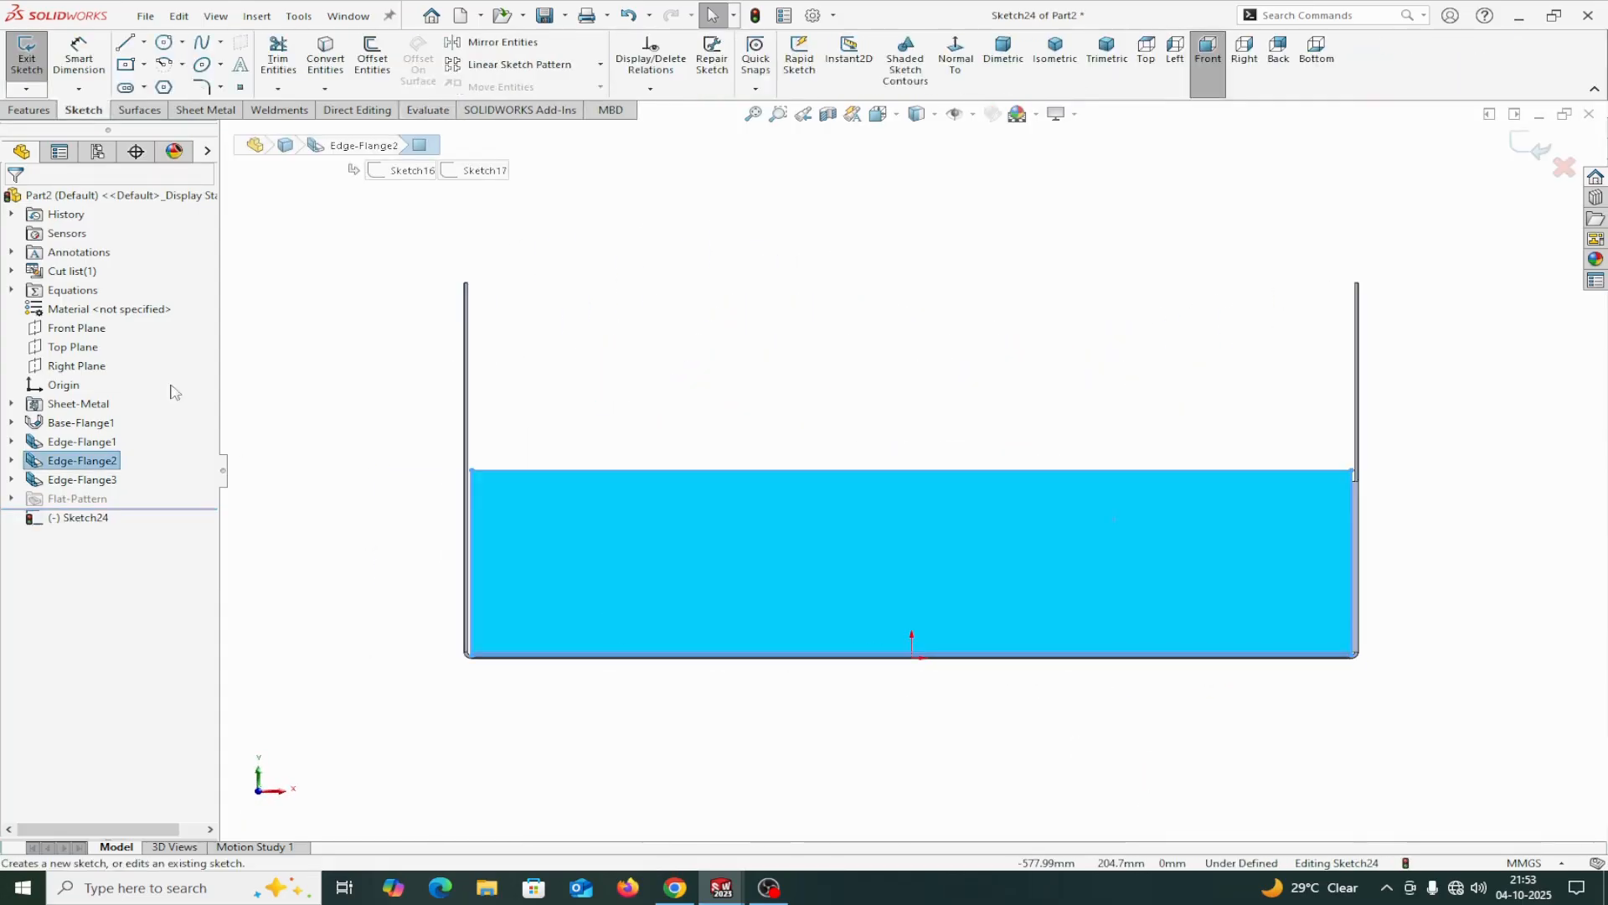
Sketch a small circle on the side flange near its upper right corner and end the Circle command.
{"action": "left_click", "coordinate": [165, 43]}
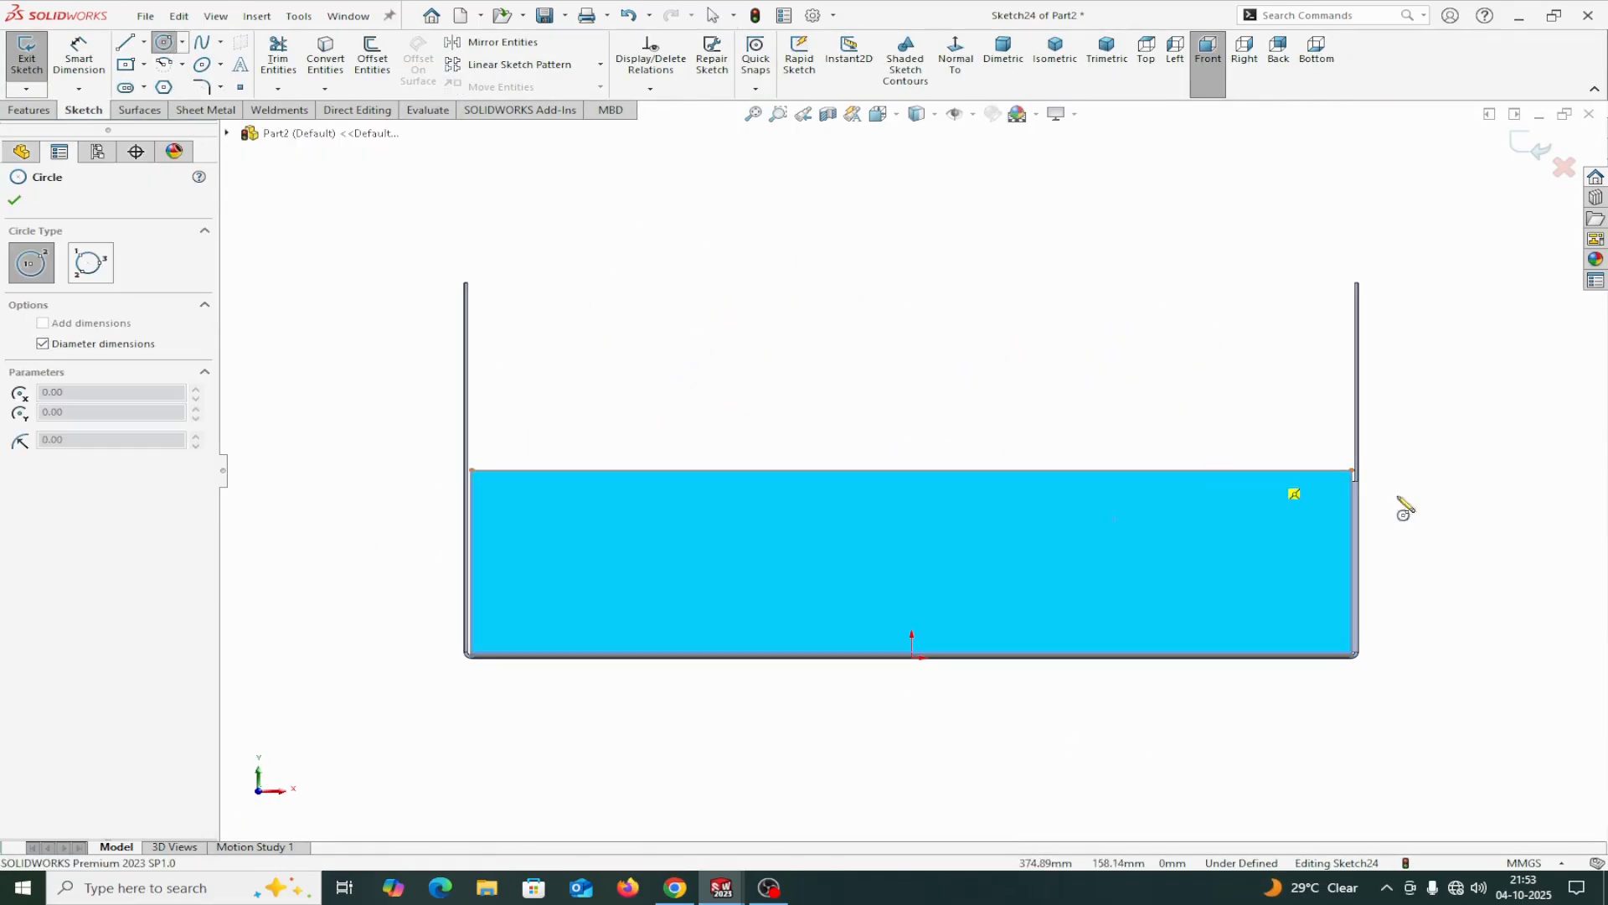
{"action": "scroll", "coordinate": [1540, 519], "scroll_direction": "down", "scroll_amount": 2}
{"action": "left_click", "coordinate": [1119, 463]}
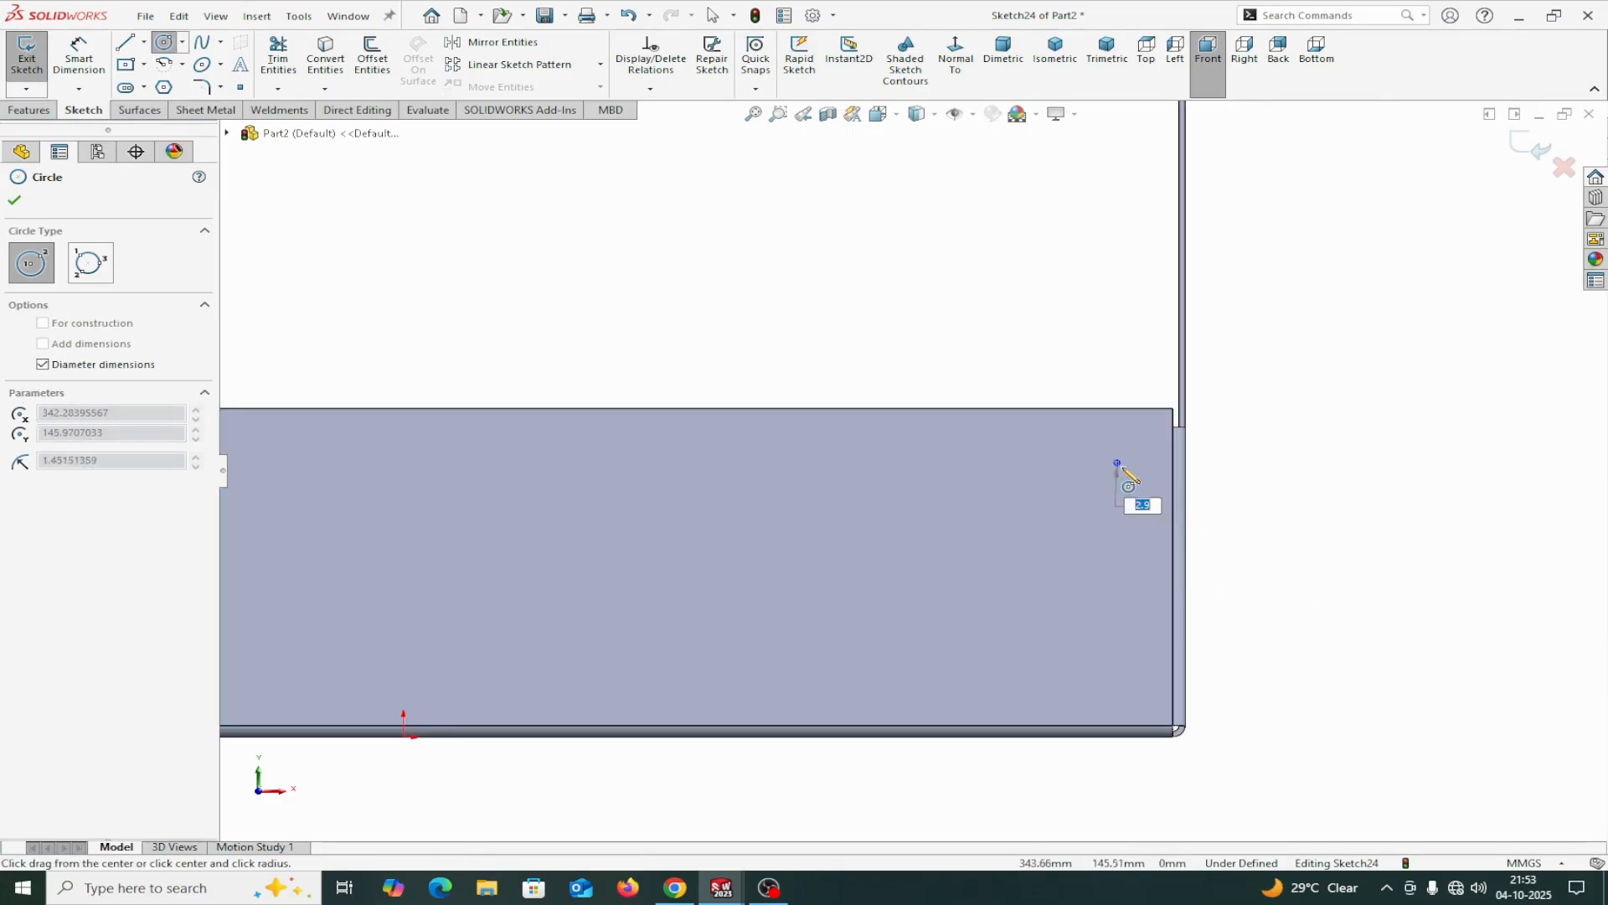
{"action": "left_click", "coordinate": [1131, 471]}
{"action": "right_click", "coordinate": [1131, 471]}
{"action": "left_click", "coordinate": [1174, 487]}
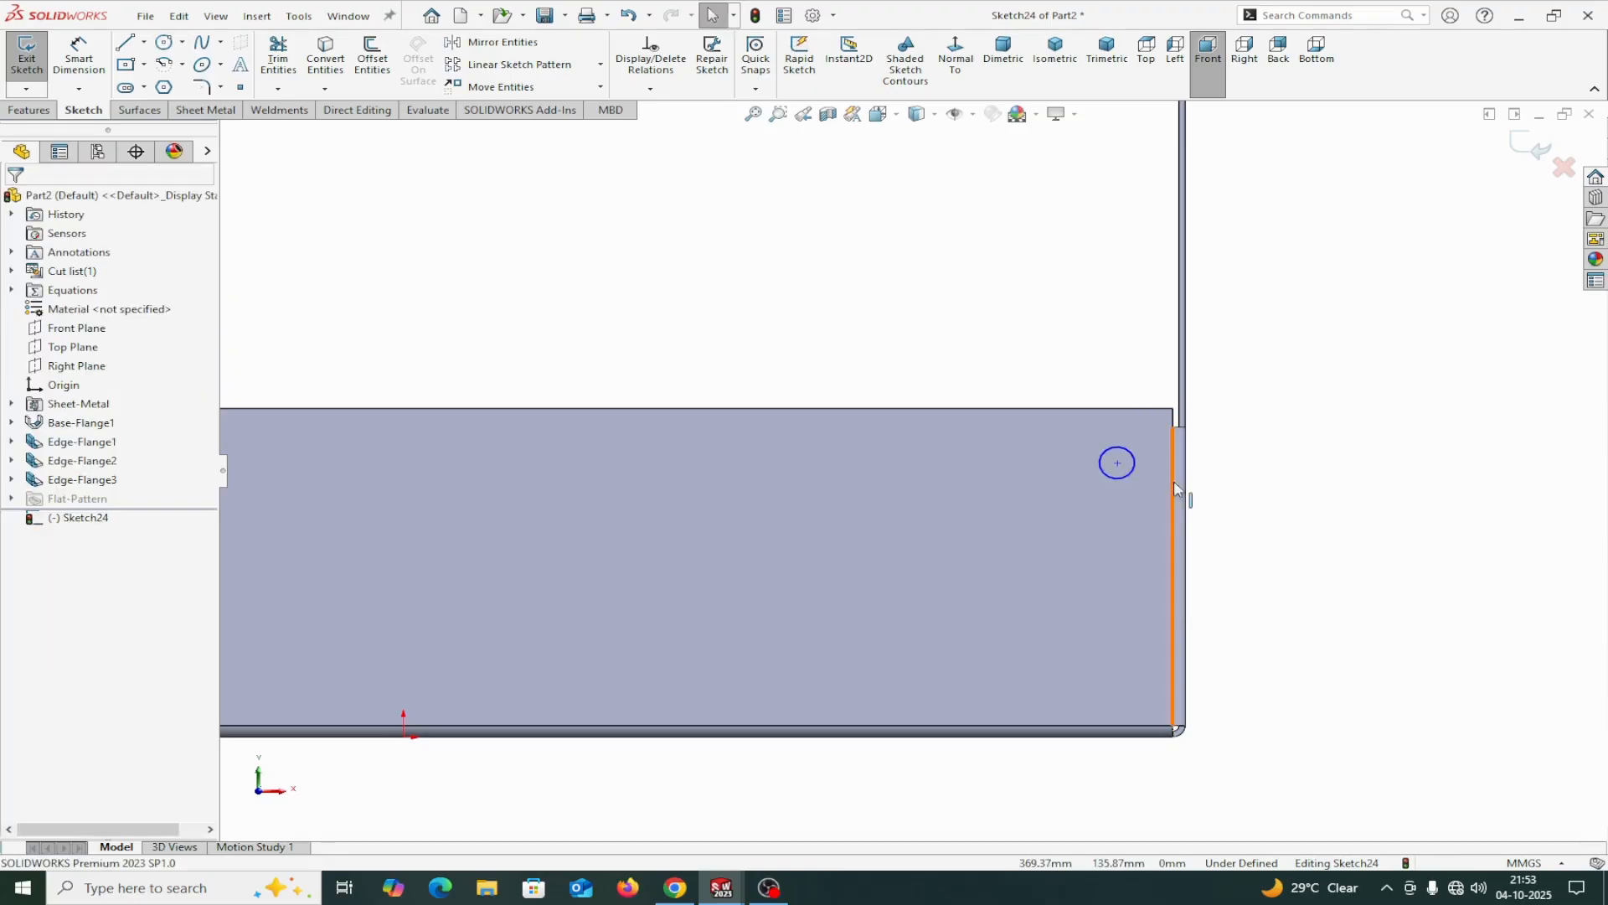
Sketch a second circle about 25 mm in diameter near the side flange's lower right corner.
{"action": "left_click", "coordinate": [164, 48]}
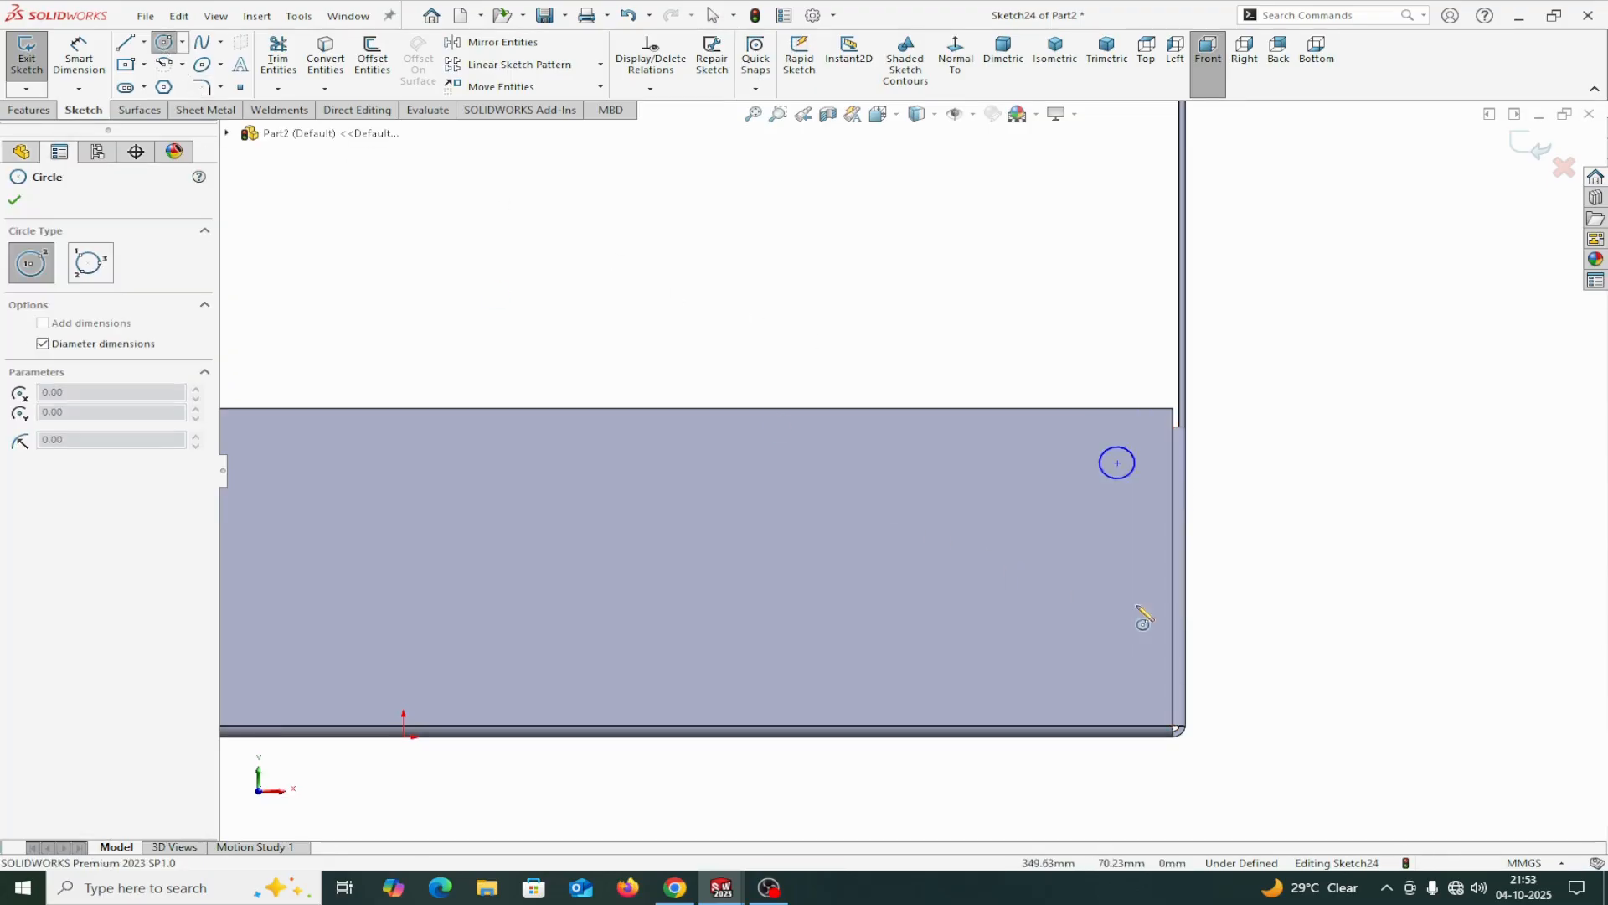
{"action": "left_click", "coordinate": [1124, 643]}
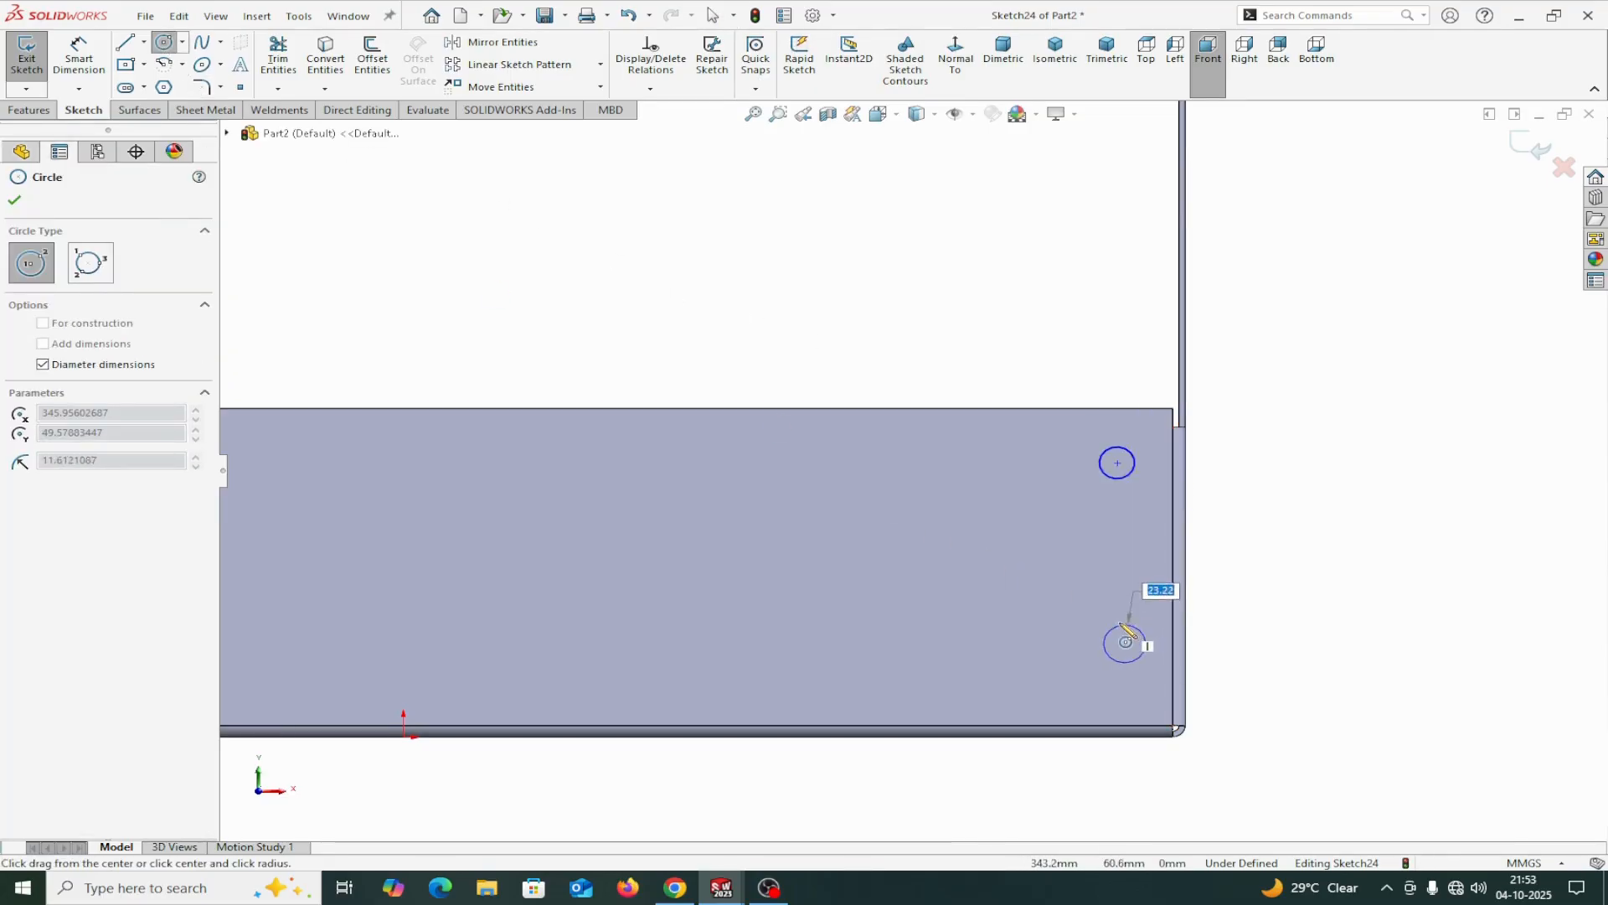
{"action": "left_click", "coordinate": [1120, 621]}
{"action": "right_click", "coordinate": [1120, 555]}
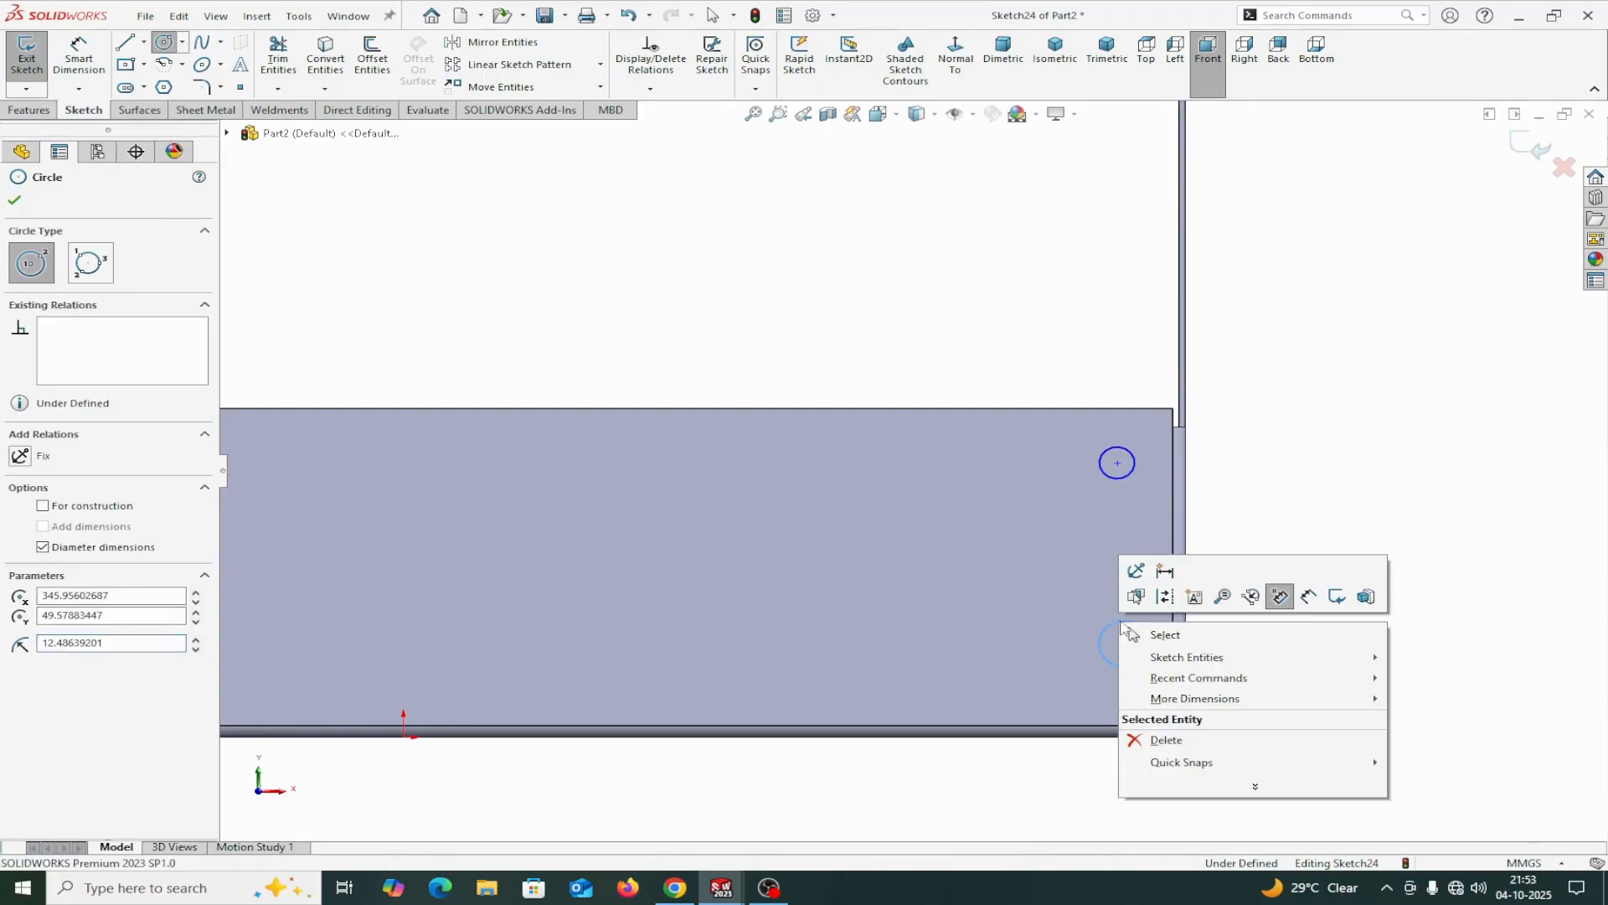
{"action": "left_click", "coordinate": [1169, 634]}
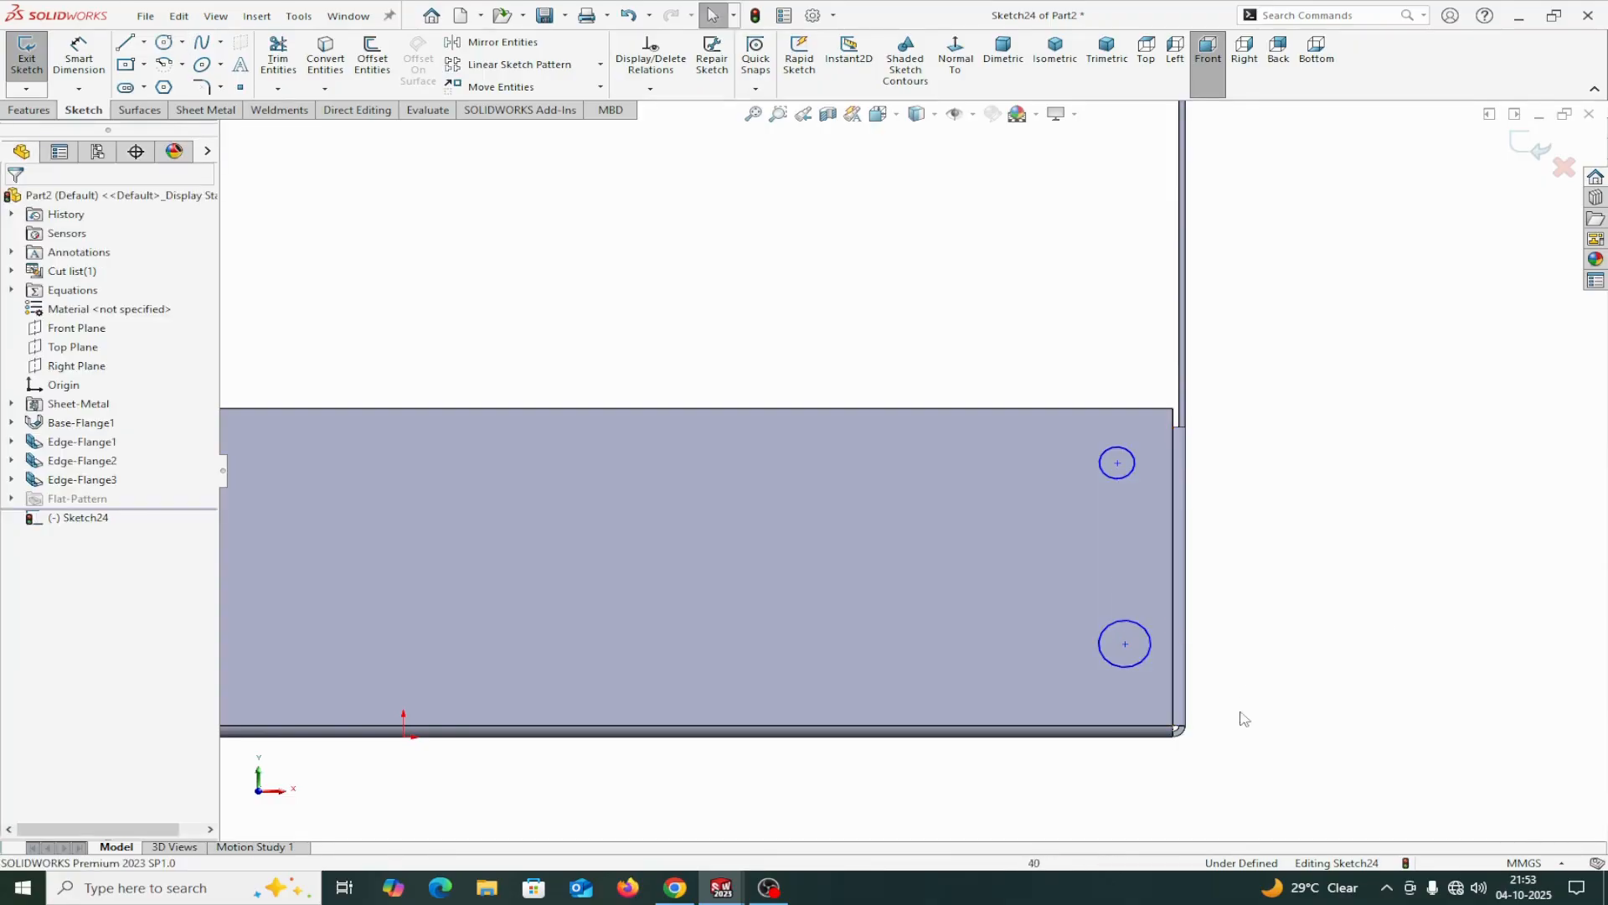
Make the upper and lower circles the same size with an Equal relation.
{"action": "left_click", "coordinate": [1119, 666]}
{"action": "left_click", "coordinate": [1120, 481], "text": "ctrl"}
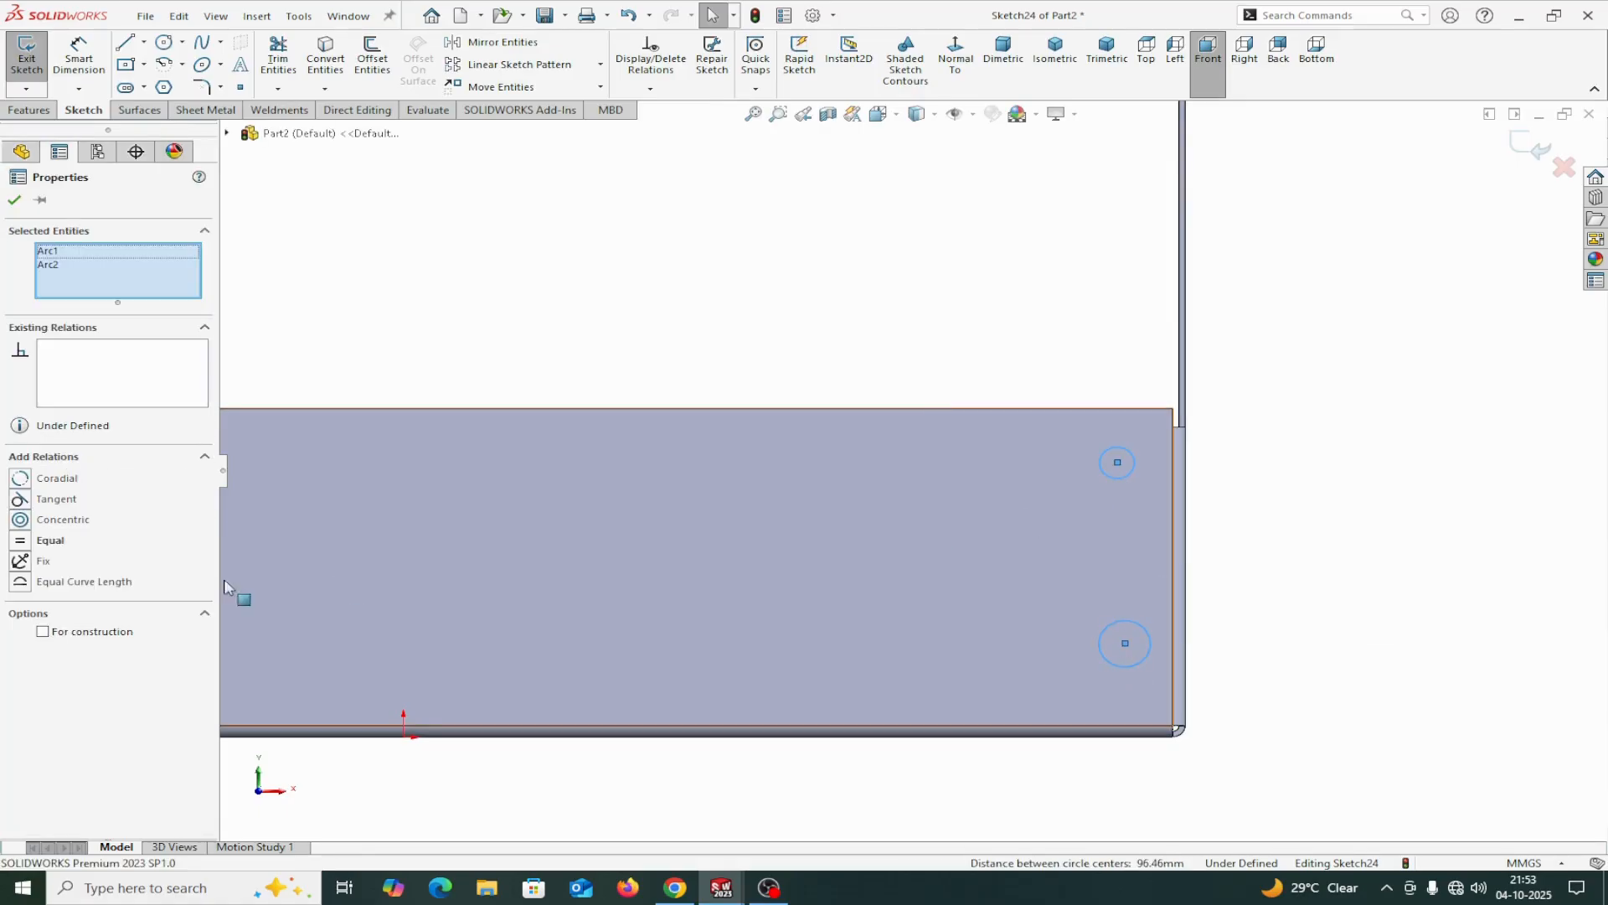
{"action": "left_click", "coordinate": [27, 545]}
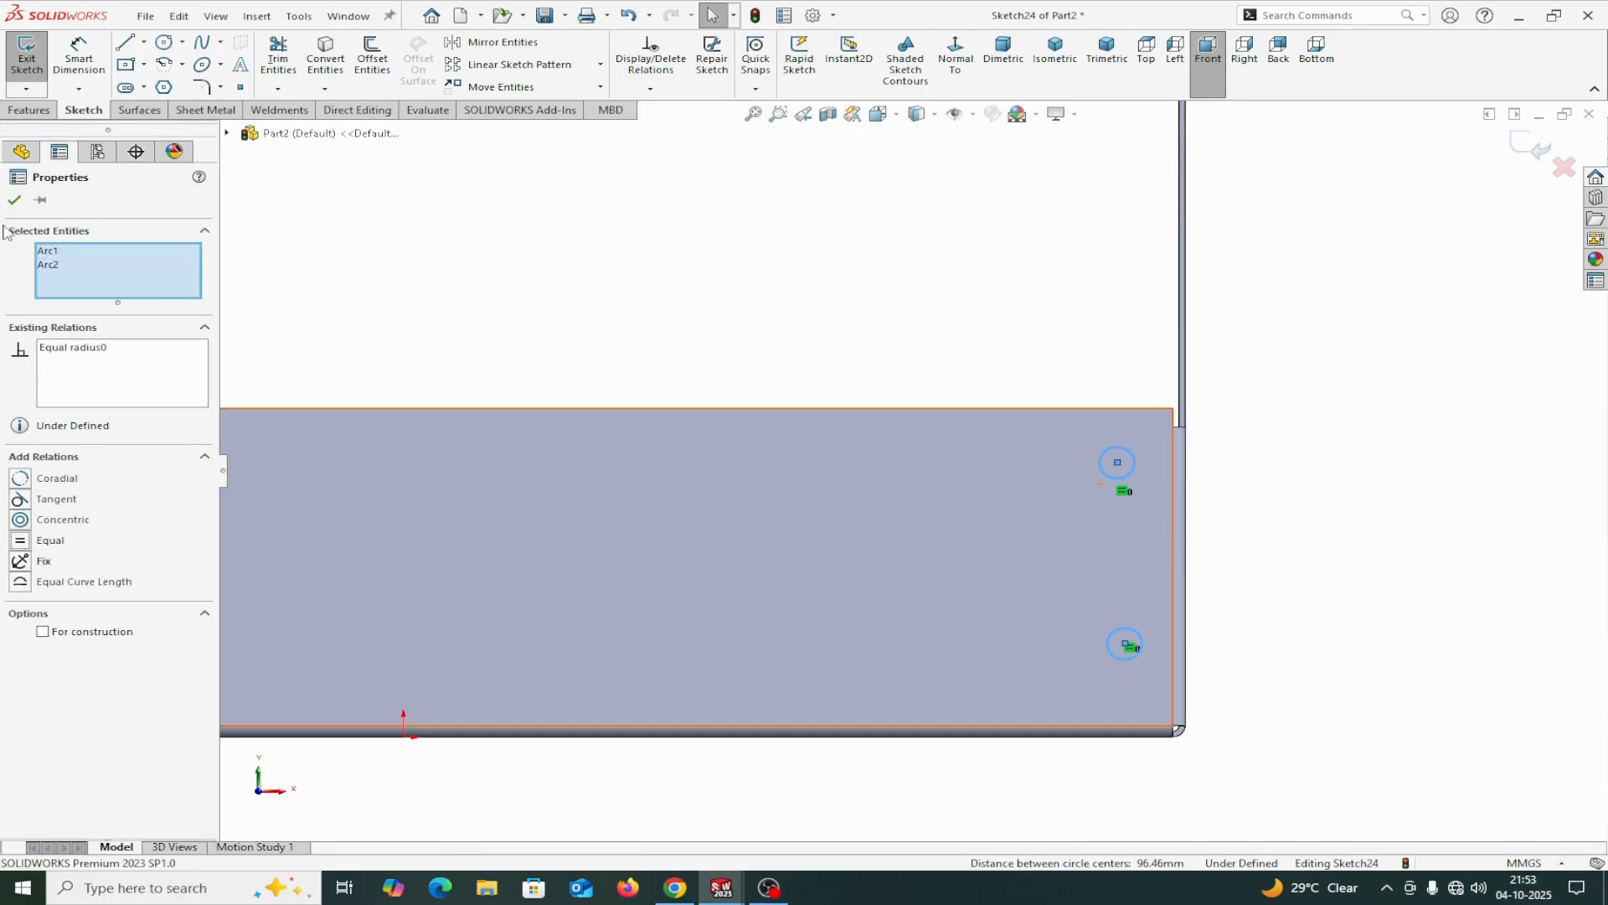
{"action": "left_click", "coordinate": [14, 201]}
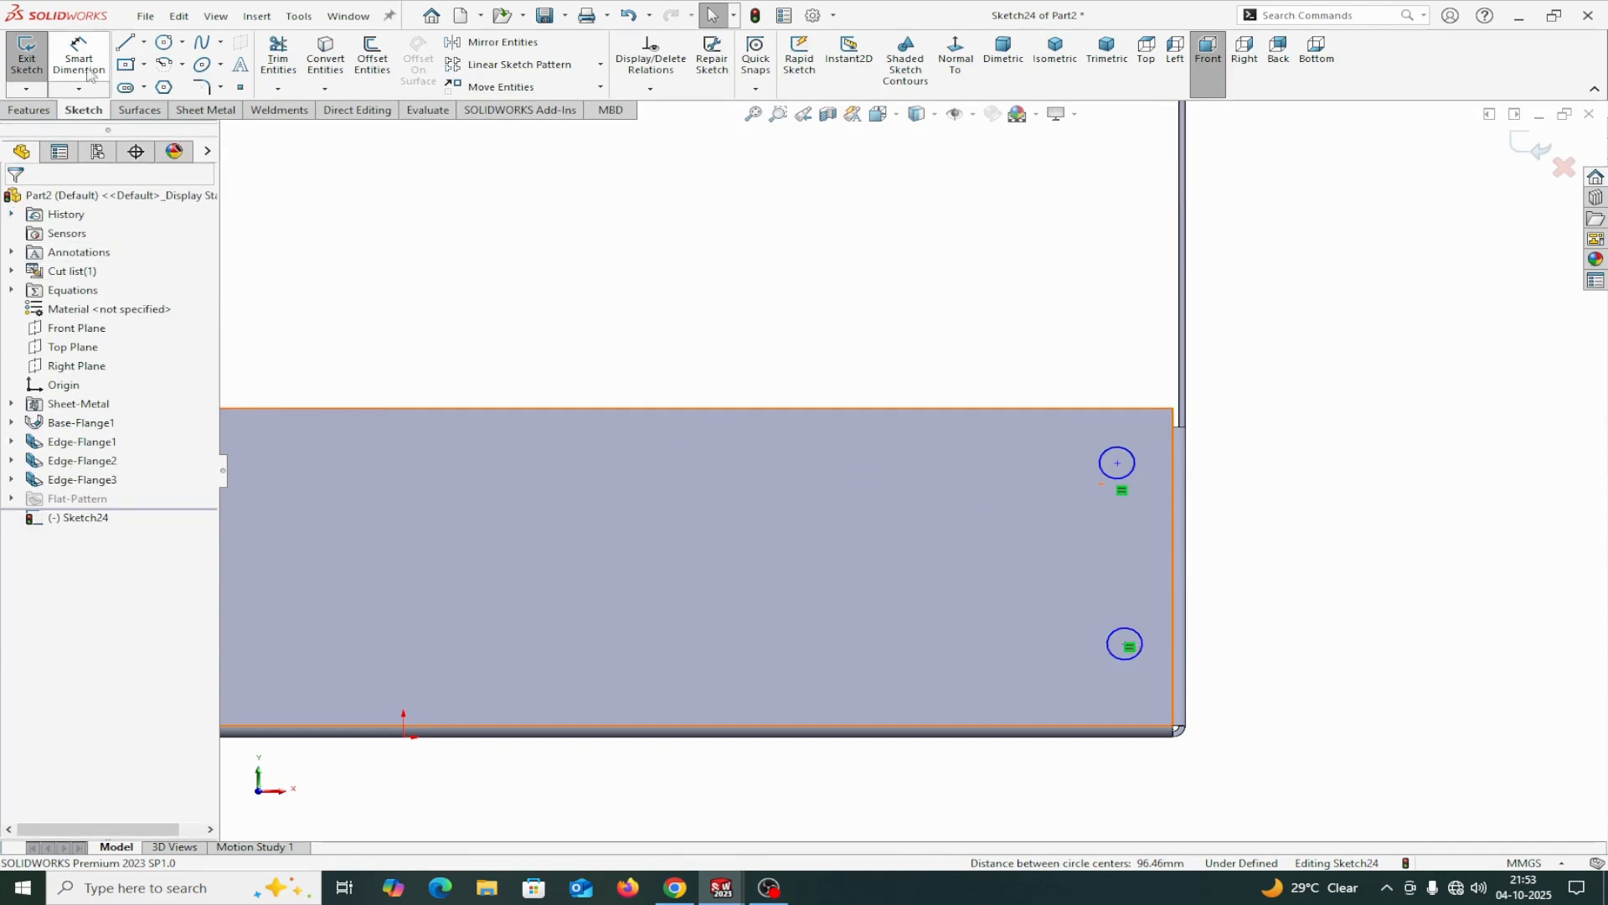
Dimension the upper circle's center 25 mm below the side flange's top edge.
{"action": "left_click", "coordinate": [86, 66]}
{"action": "left_click", "coordinate": [1117, 463]}
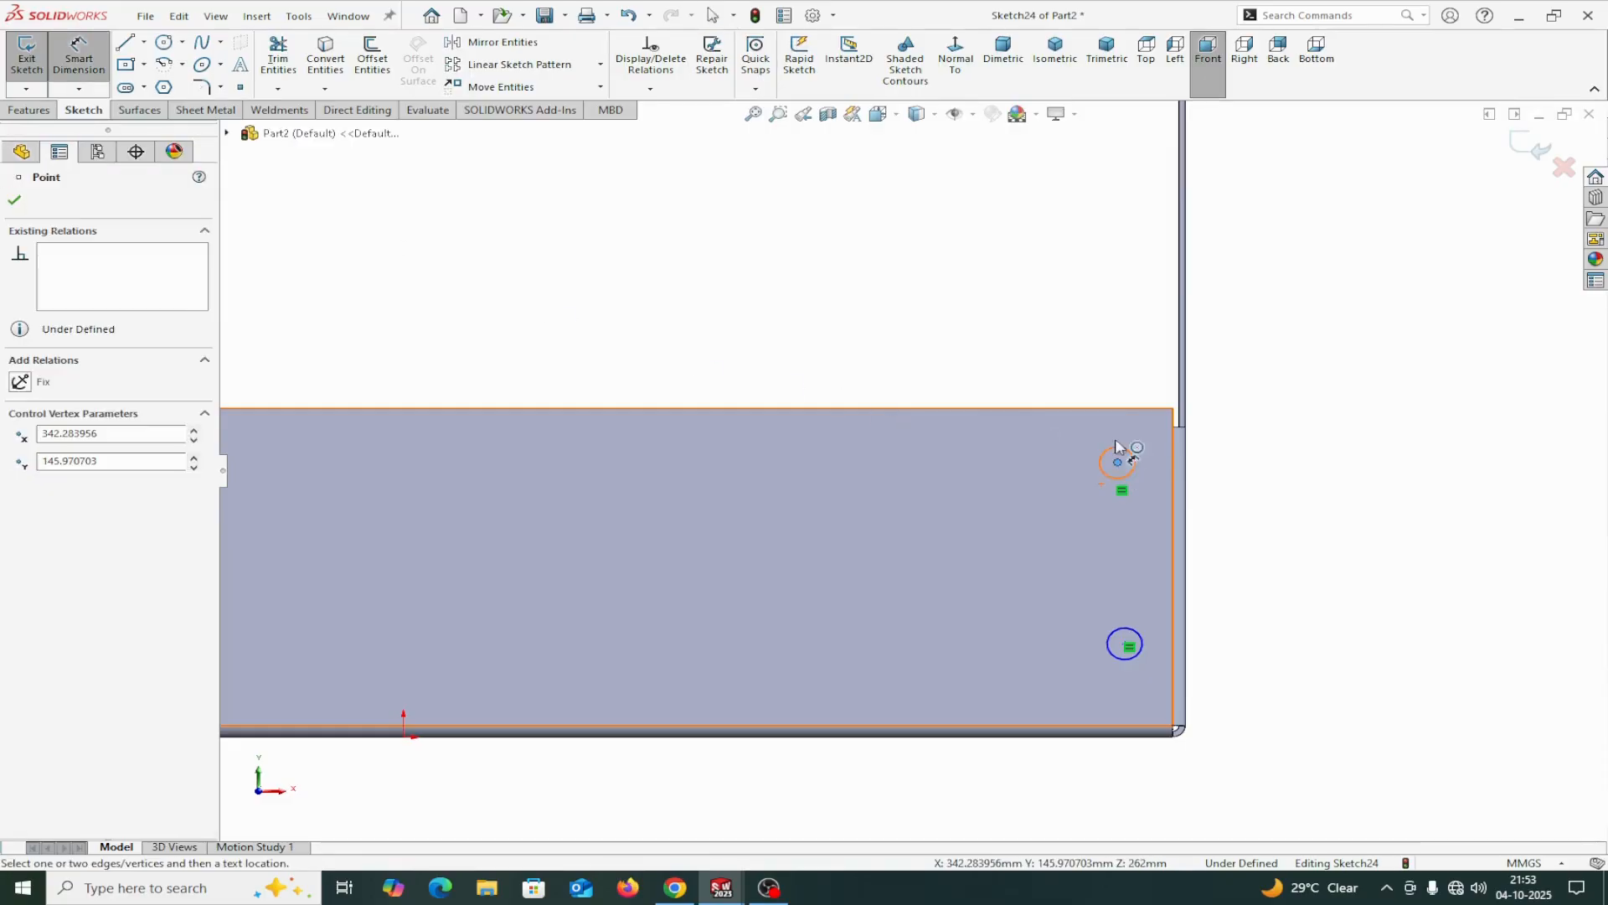
{"action": "left_click", "coordinate": [1120, 409]}
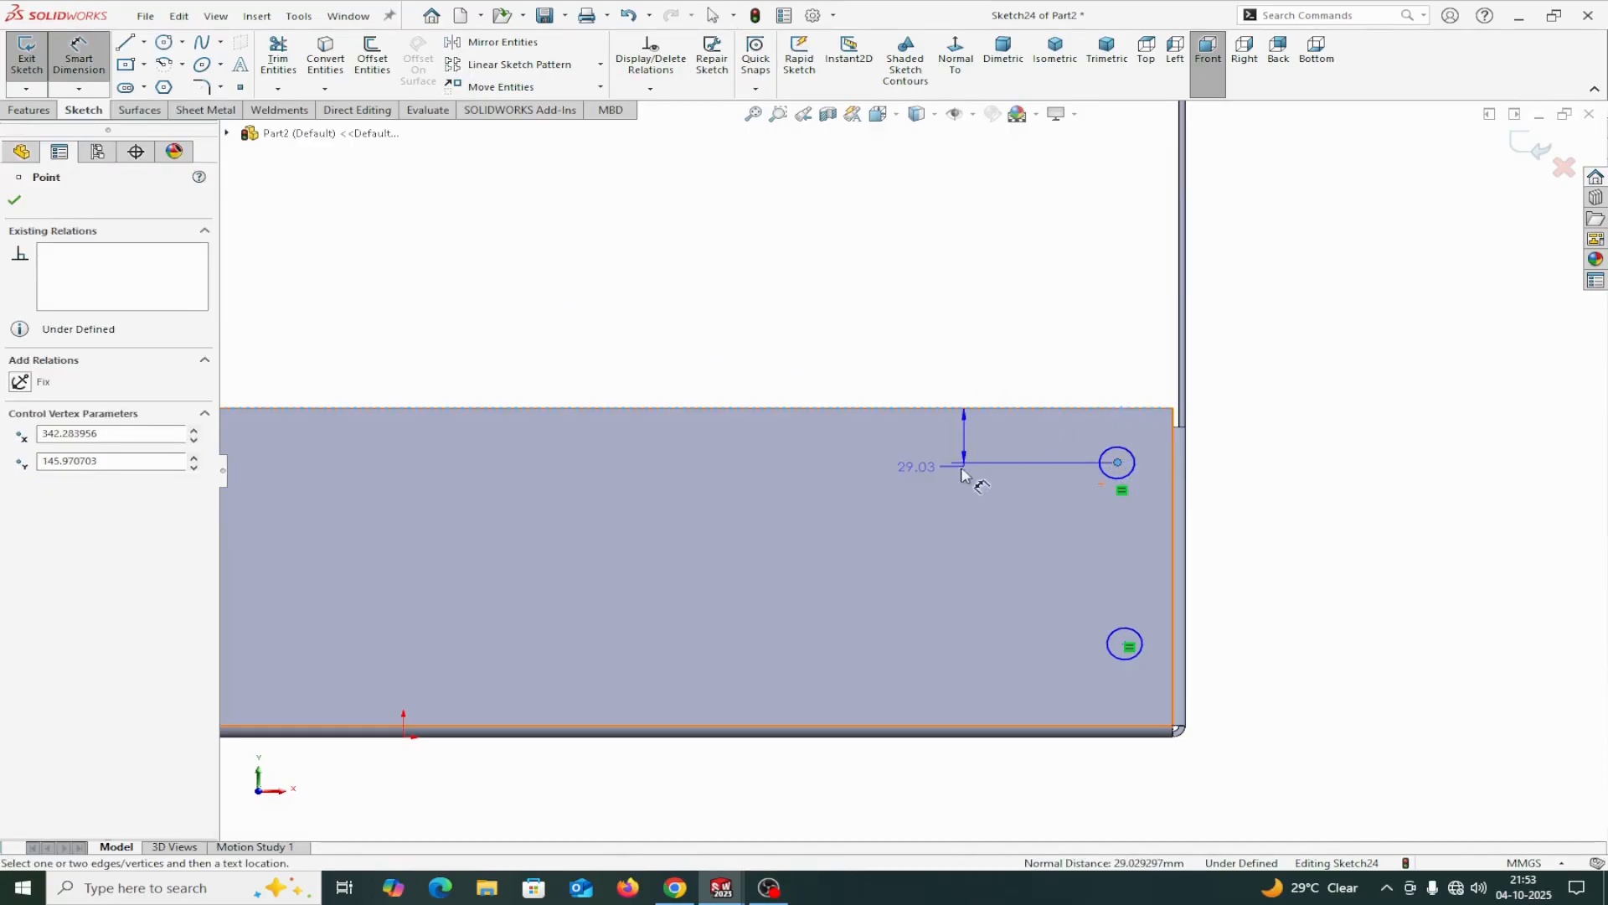
{"action": "left_click", "coordinate": [851, 442]}
{"action": "type", "text": "25"}
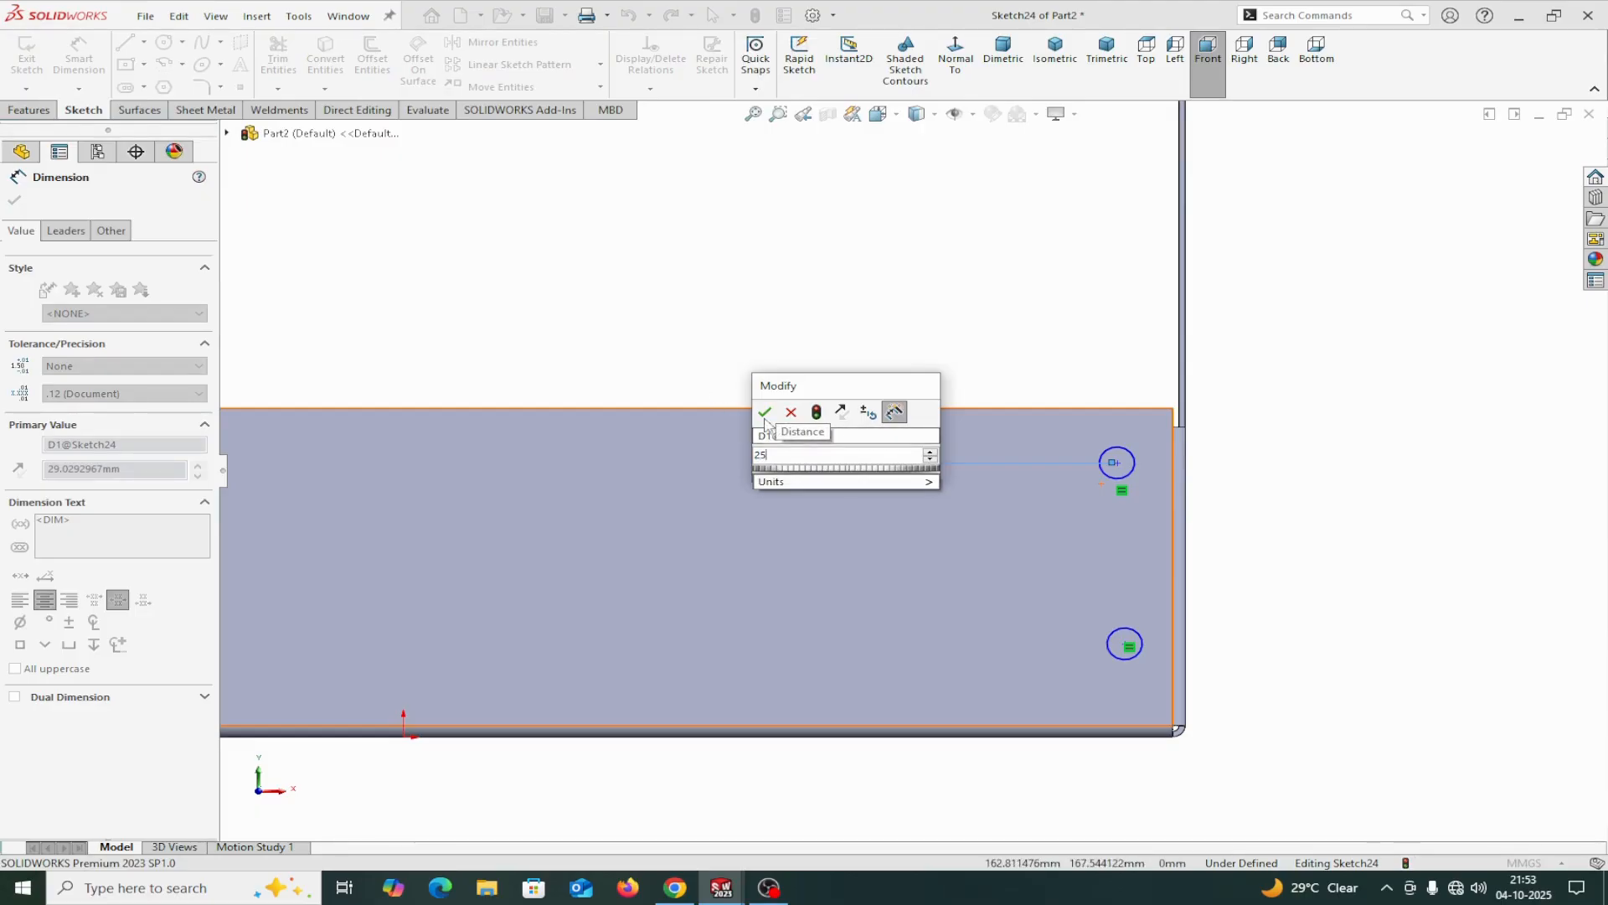
{"action": "left_click", "coordinate": [765, 412]}
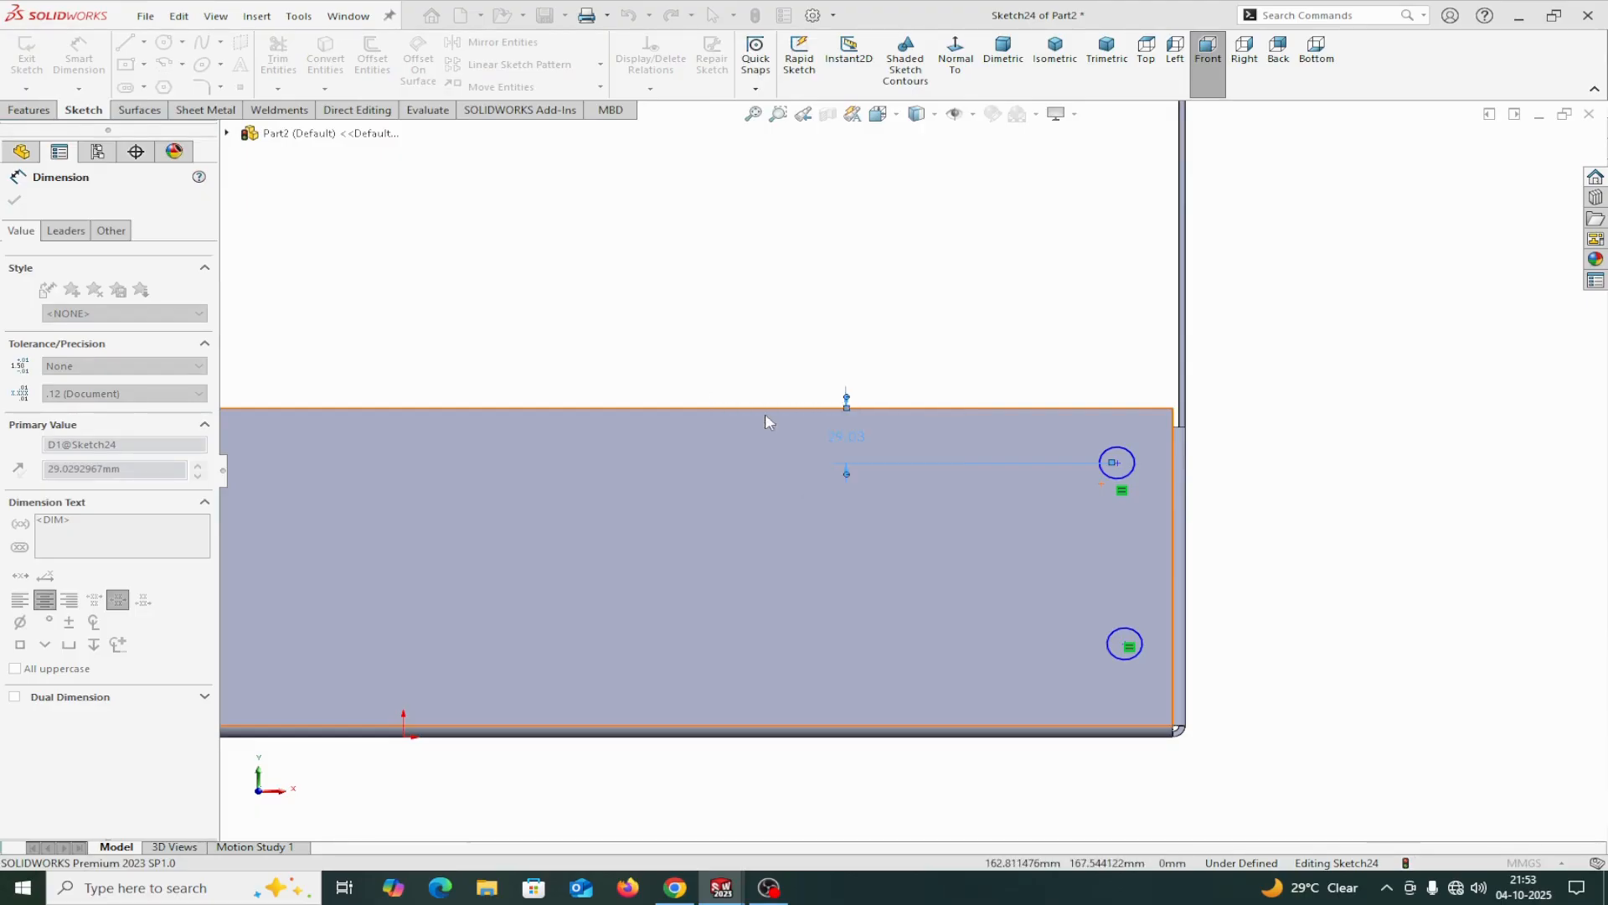
Dimension the upper circle's center 25 mm horizontally from the outer vertical edge at the tray's right end.
{"action": "left_click", "coordinate": [1121, 459]}
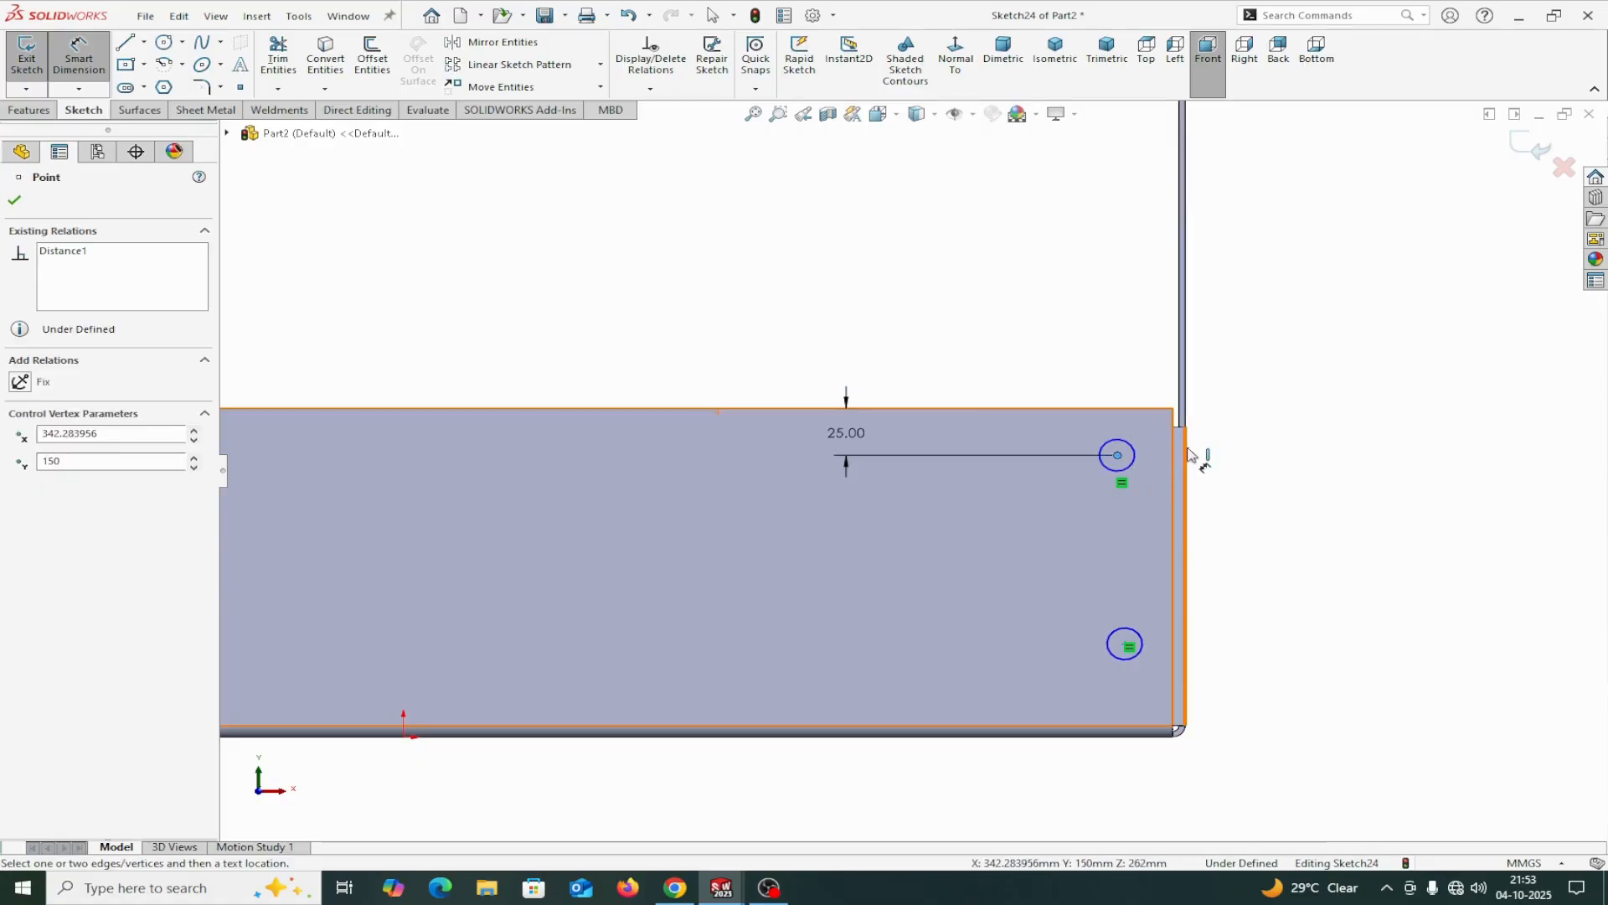
{"action": "left_click", "coordinate": [1185, 519]}
{"action": "left_click", "coordinate": [1261, 556]}
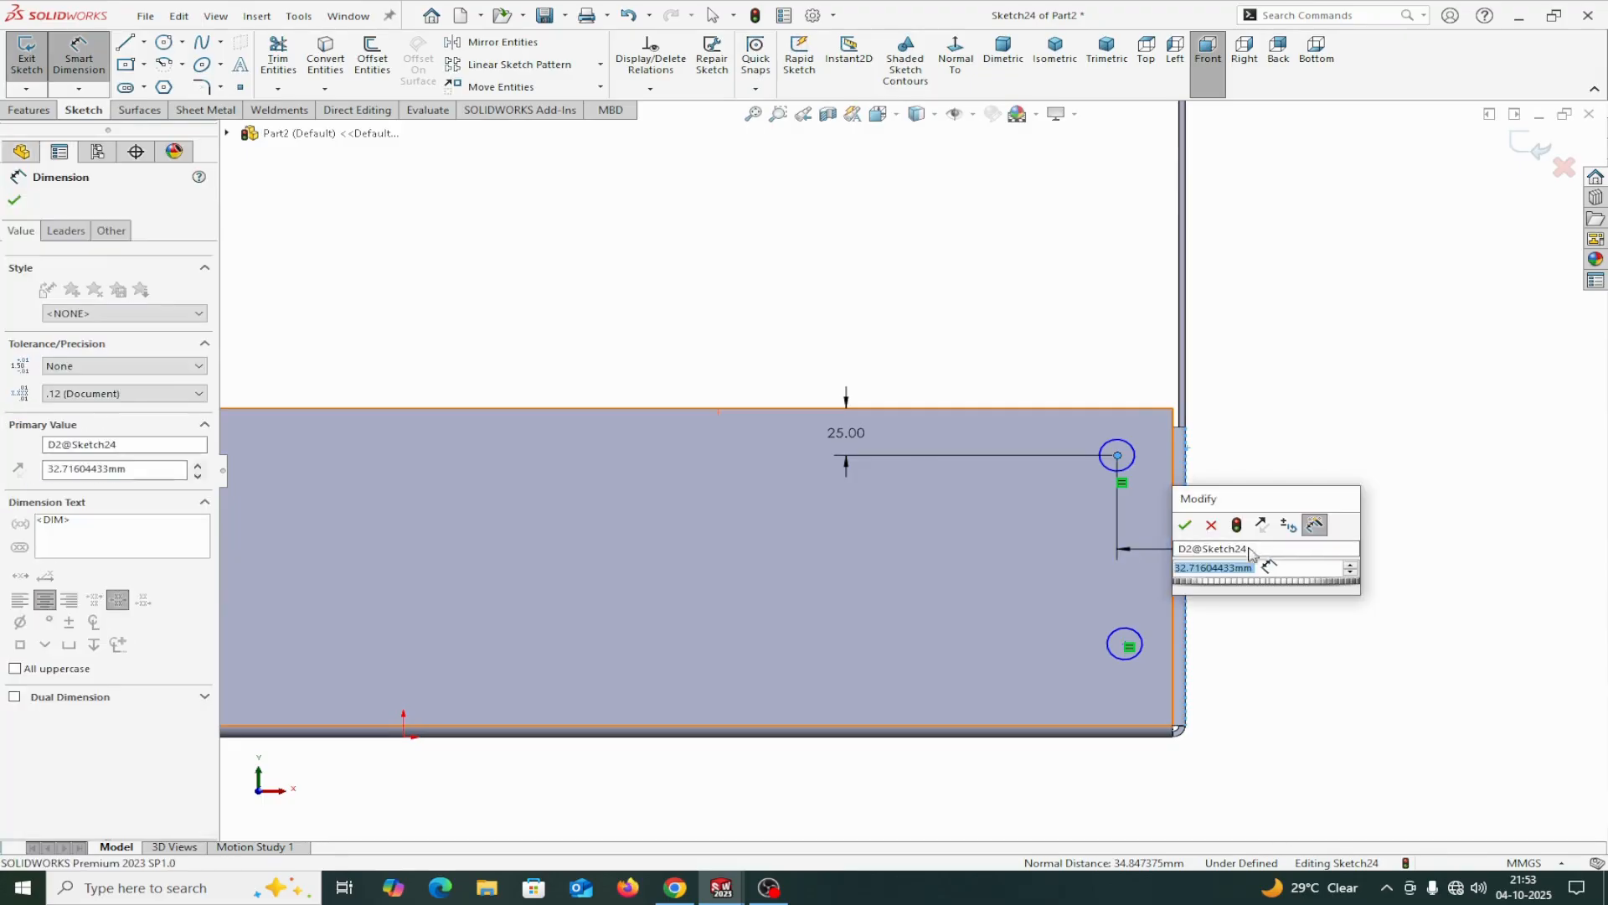
{"action": "type", "text": "25"}
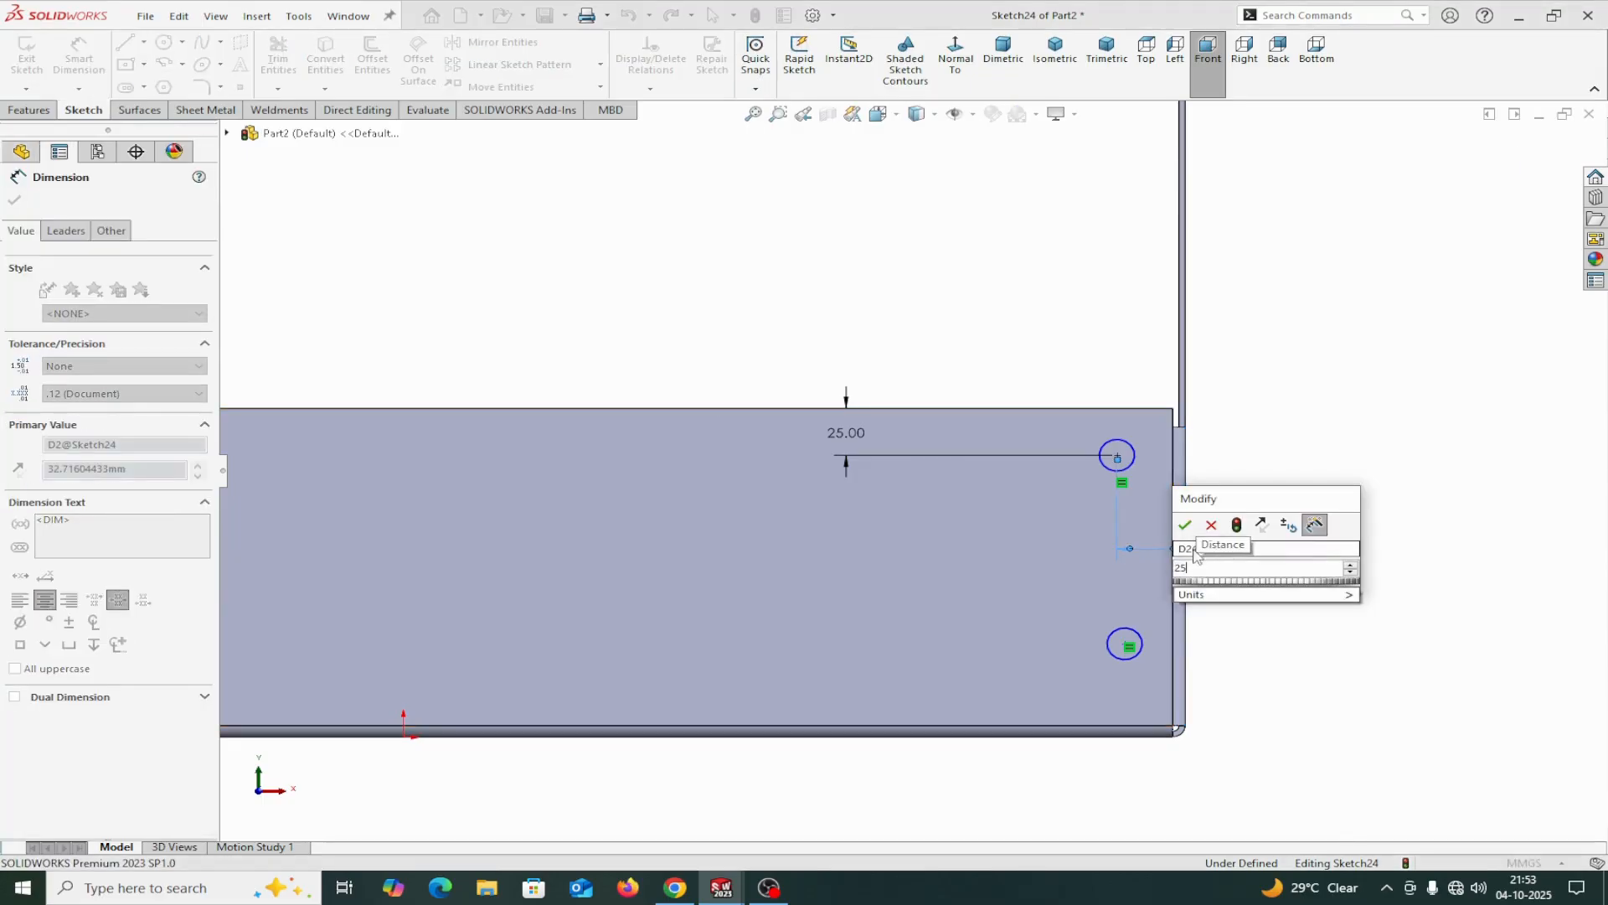
{"action": "left_click", "coordinate": [1185, 526]}
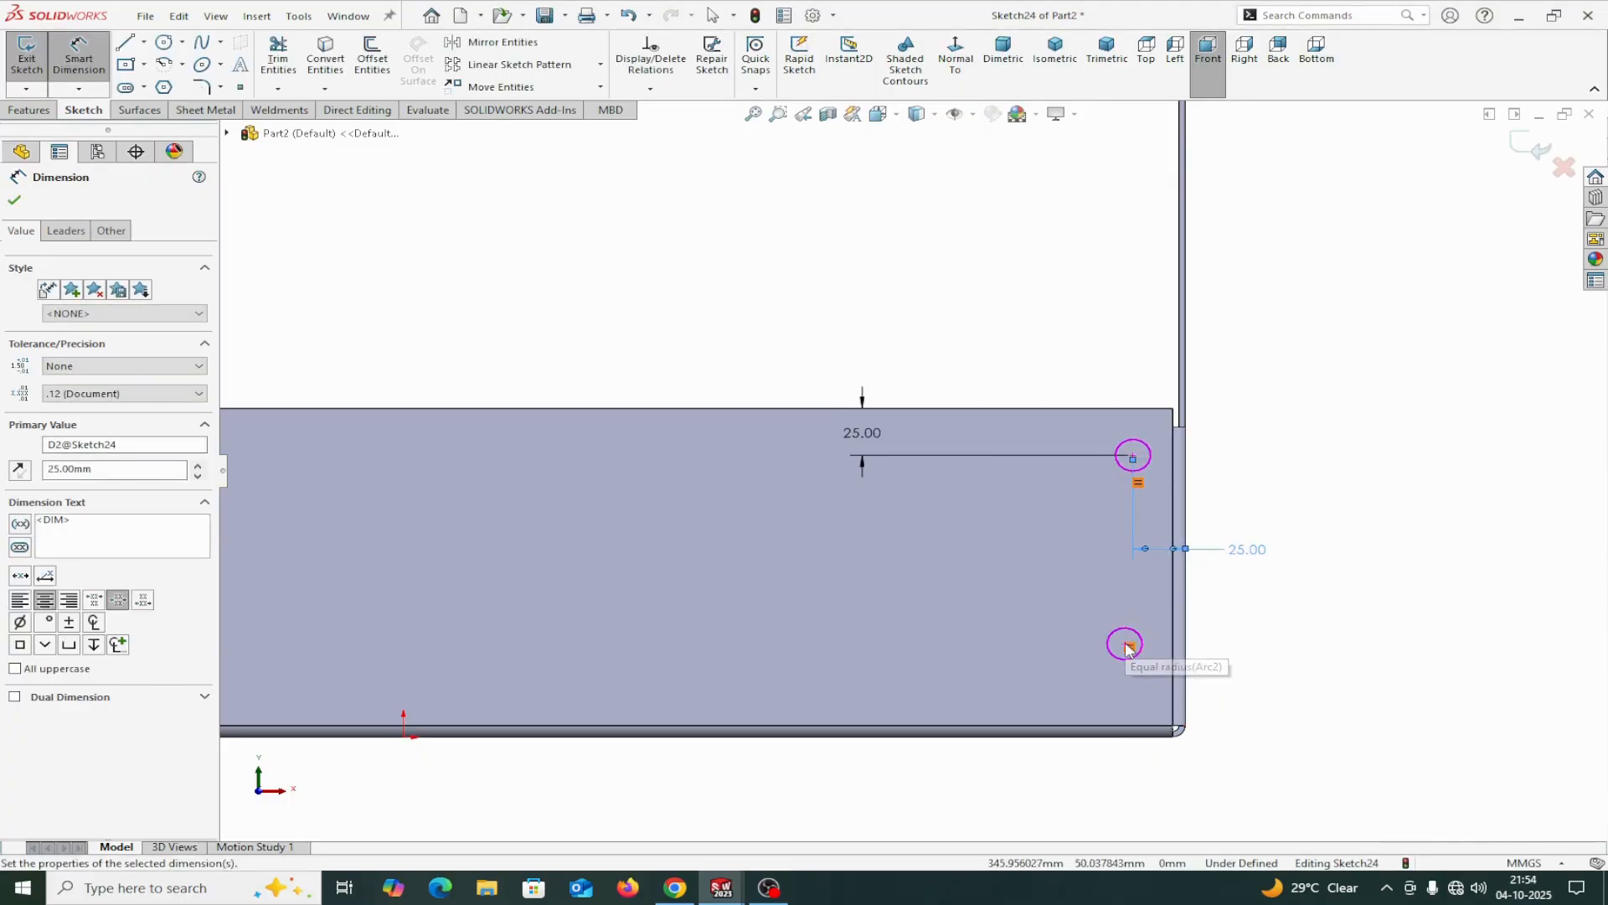
Dimension the lower circle's center 25 mm above the tray's bottom edge.
{"action": "scroll", "coordinate": [1131, 666], "scroll_direction": "down", "scroll_amount": 2}
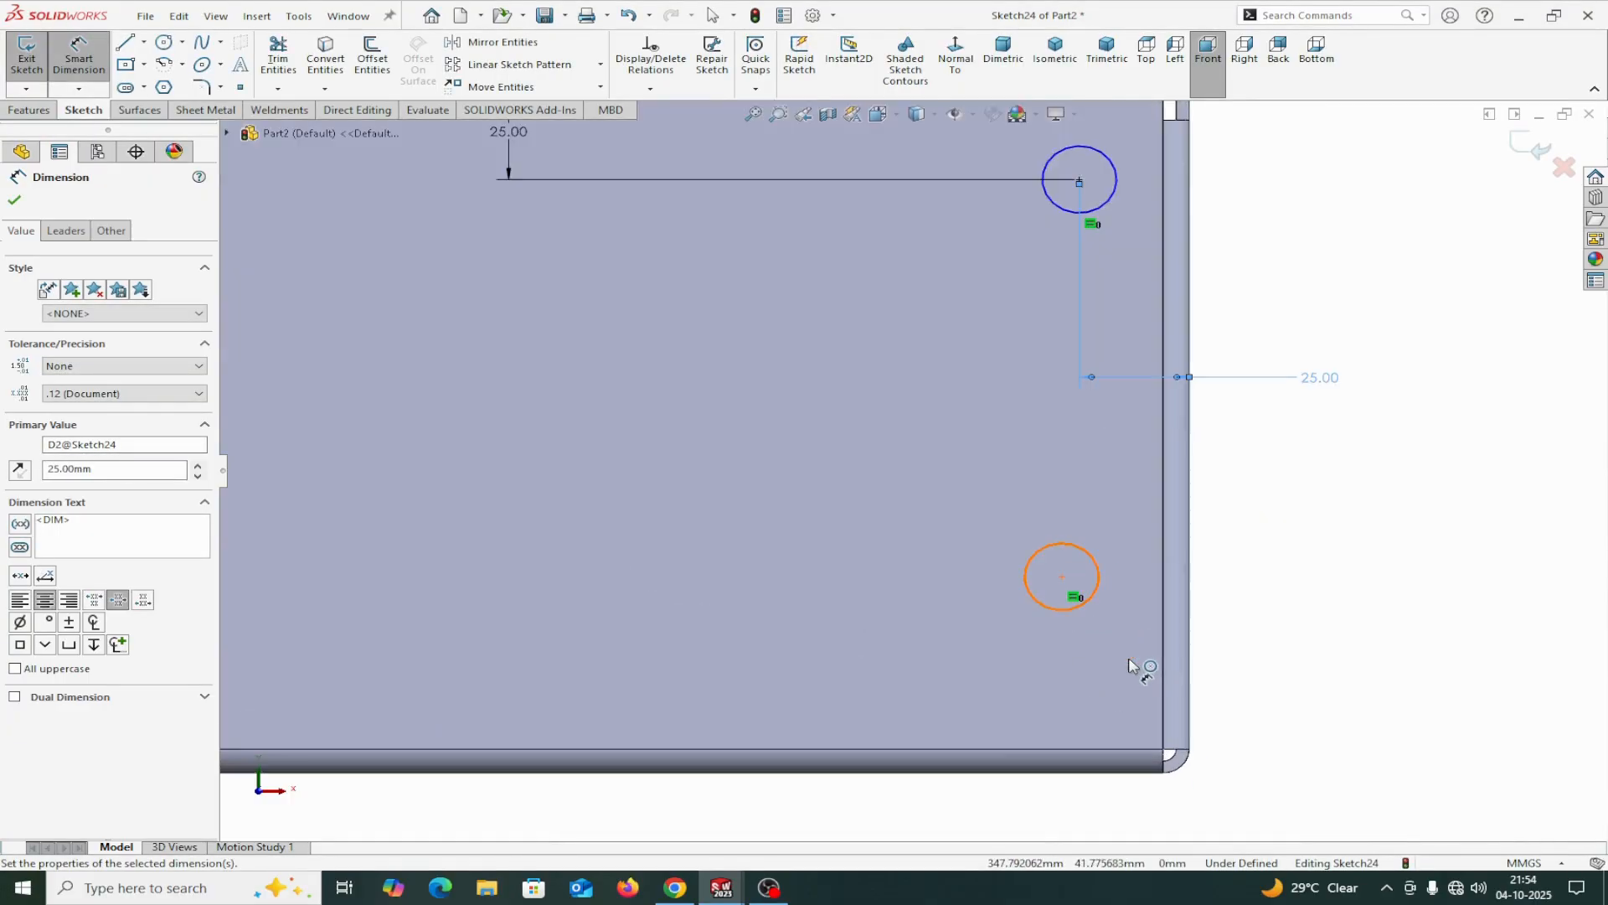
{"action": "left_click", "coordinate": [1062, 577]}
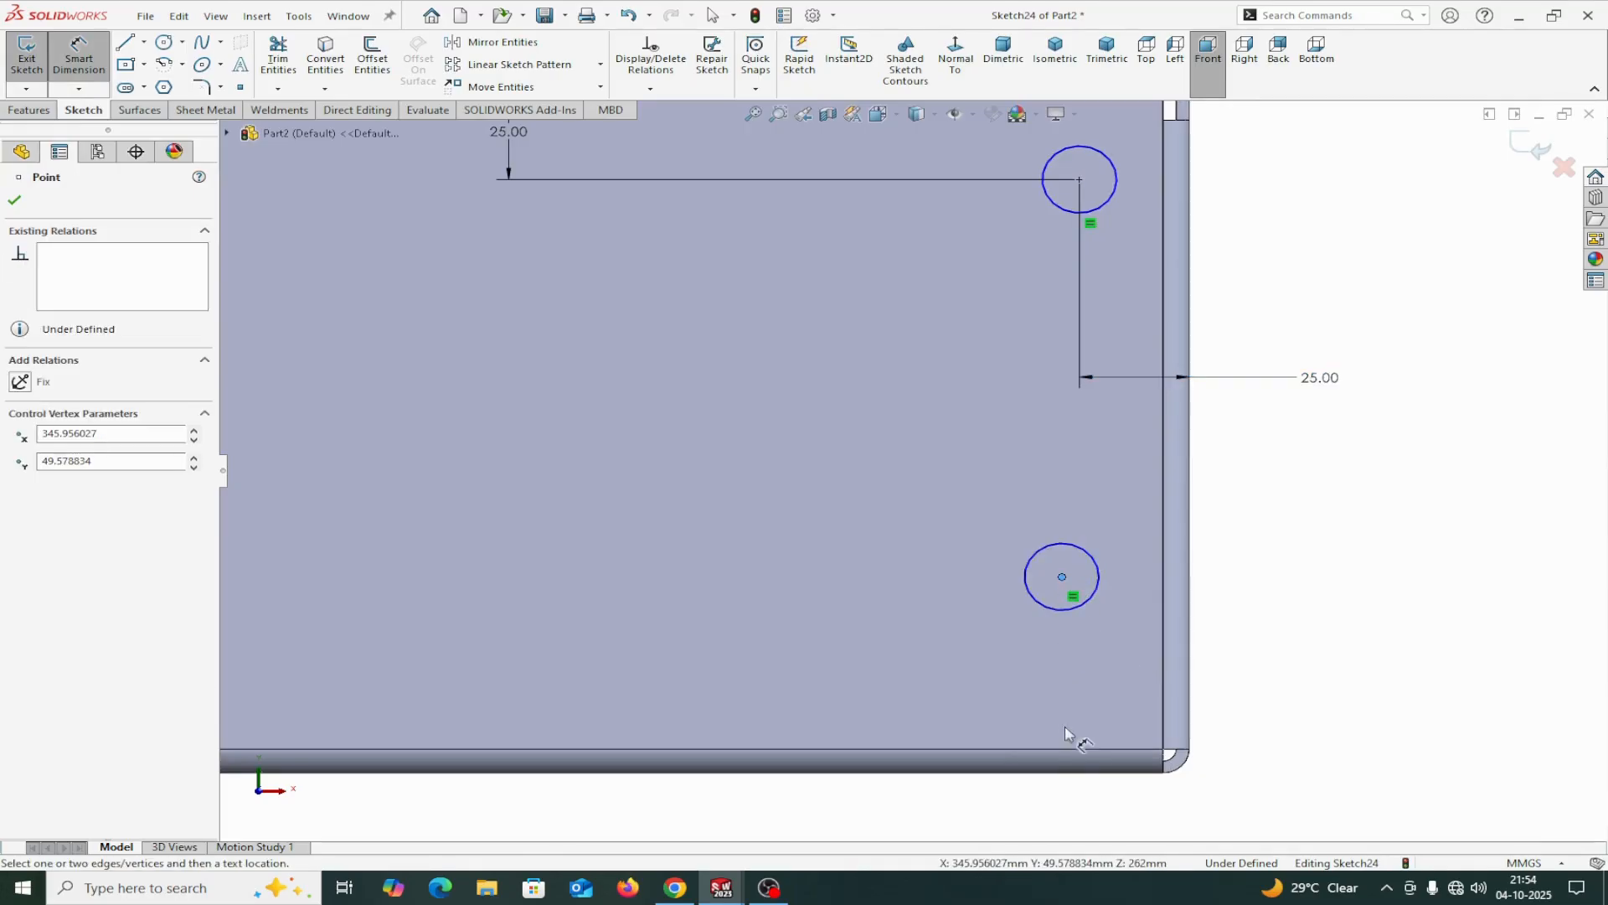
{"action": "left_click", "coordinate": [1082, 771]}
{"action": "left_click", "coordinate": [1362, 675]}
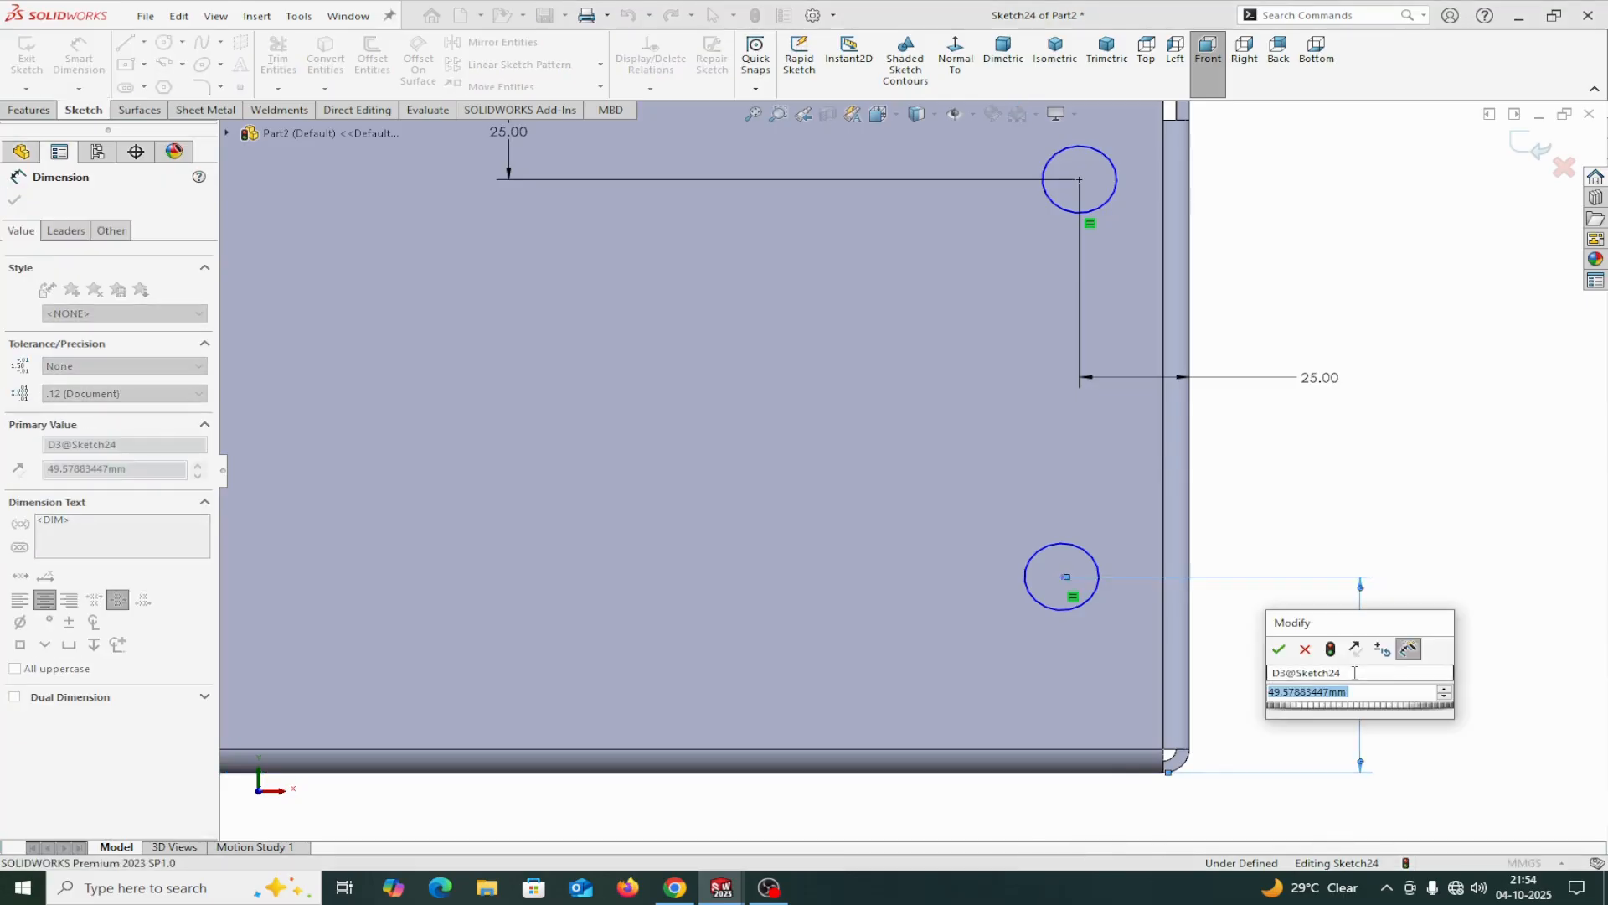
{"action": "type", "text": "25"}
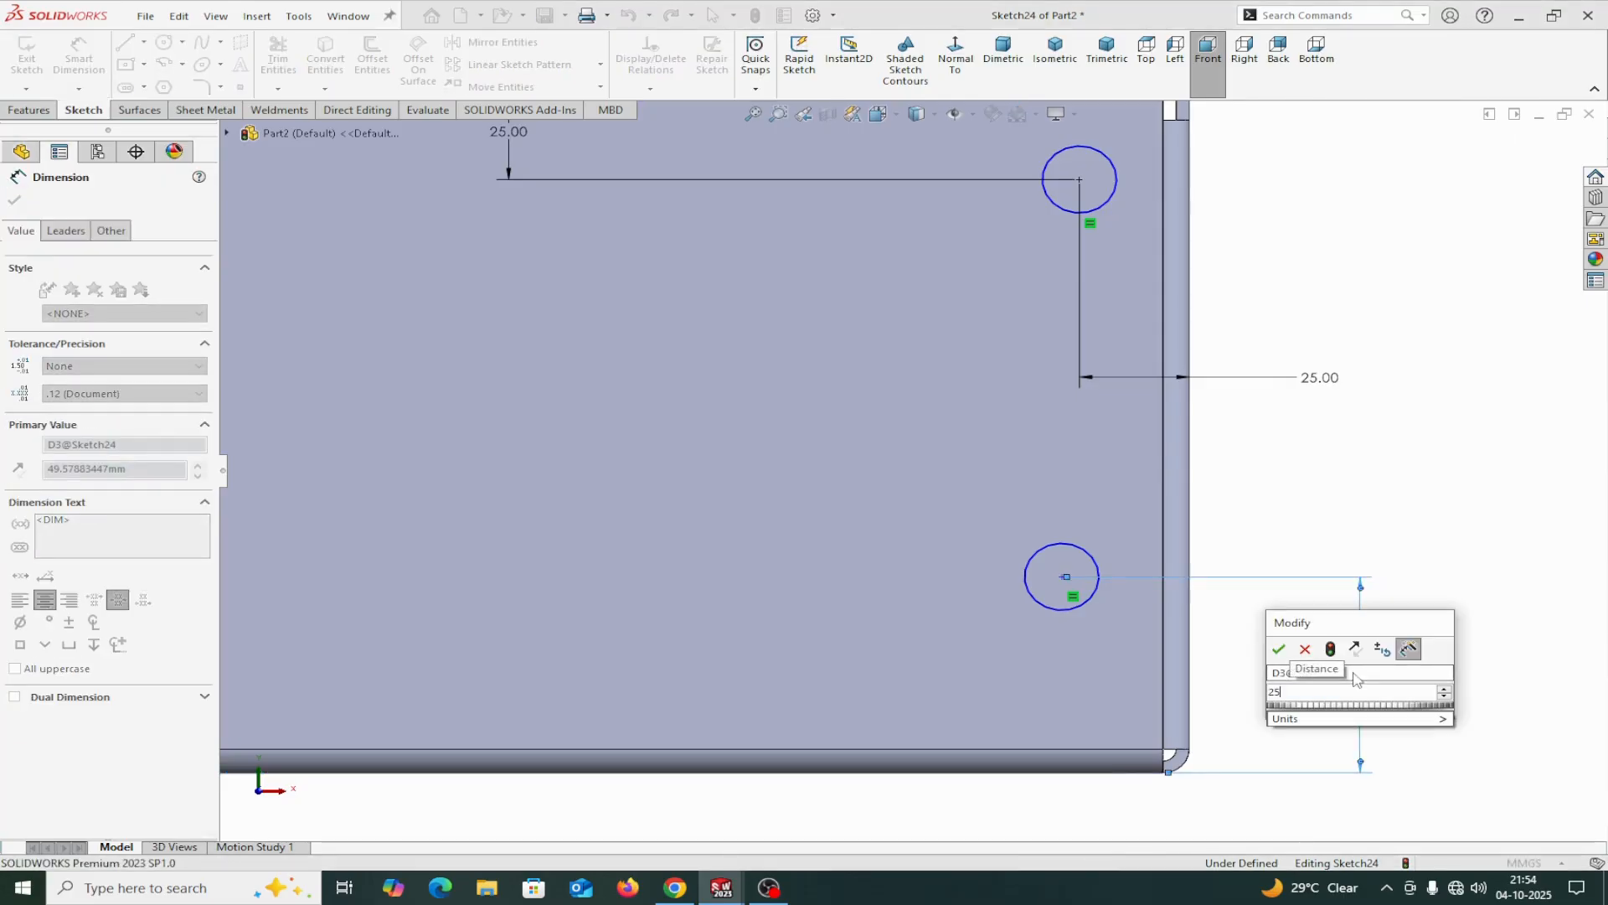
{"action": "left_click", "coordinate": [1285, 653]}
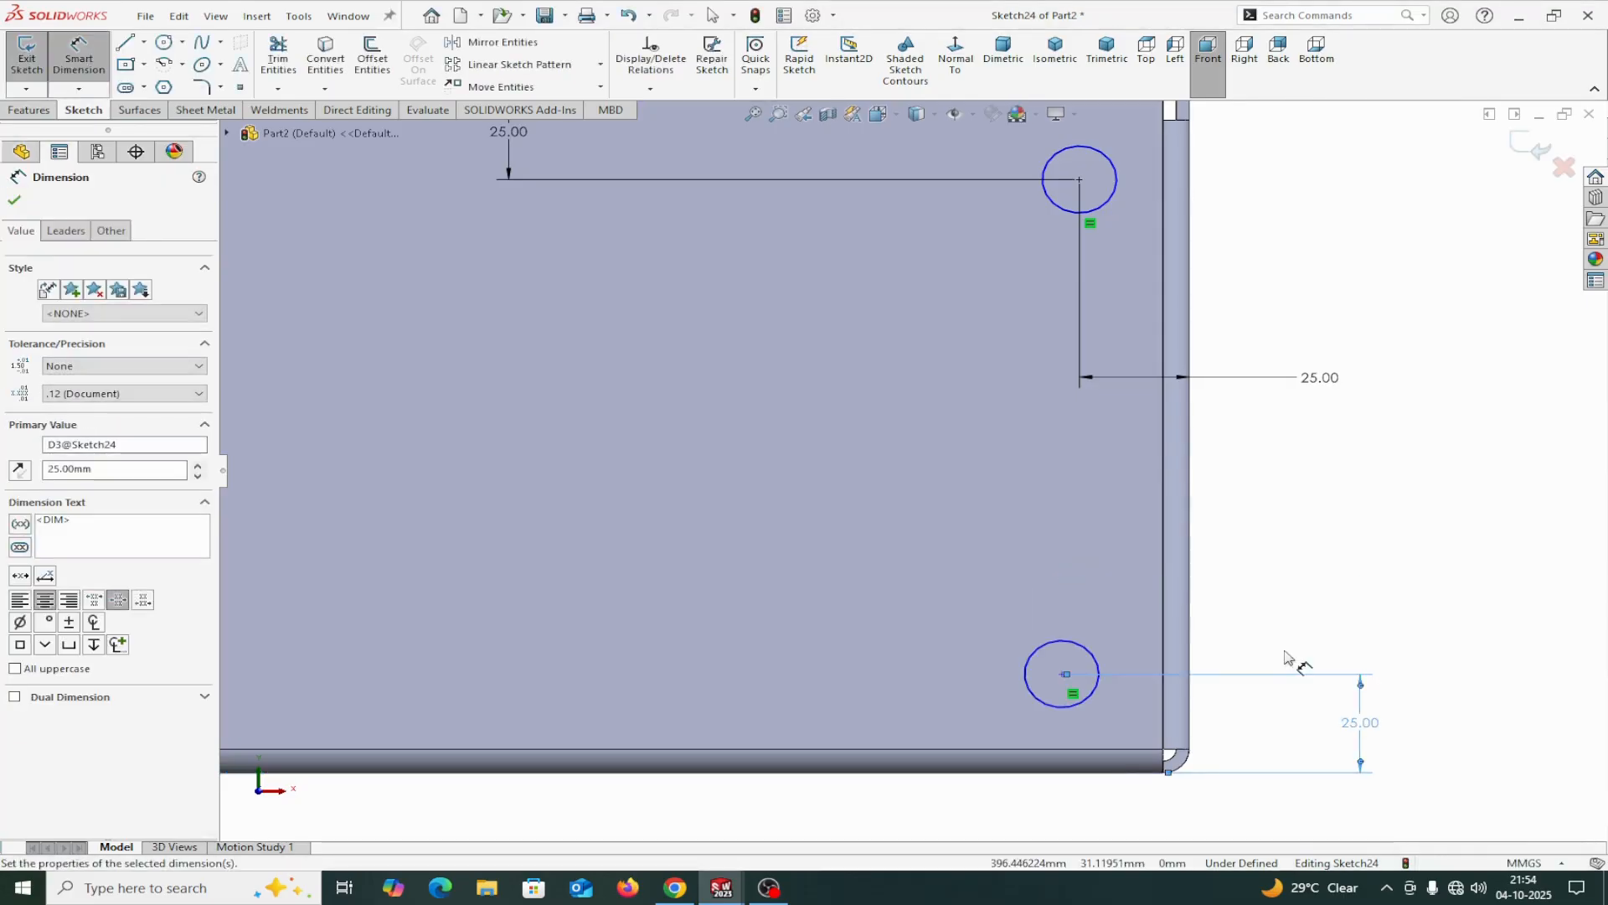
{"action": "scroll", "coordinate": [1199, 808], "scroll_direction": "up", "scroll_amount": 2}
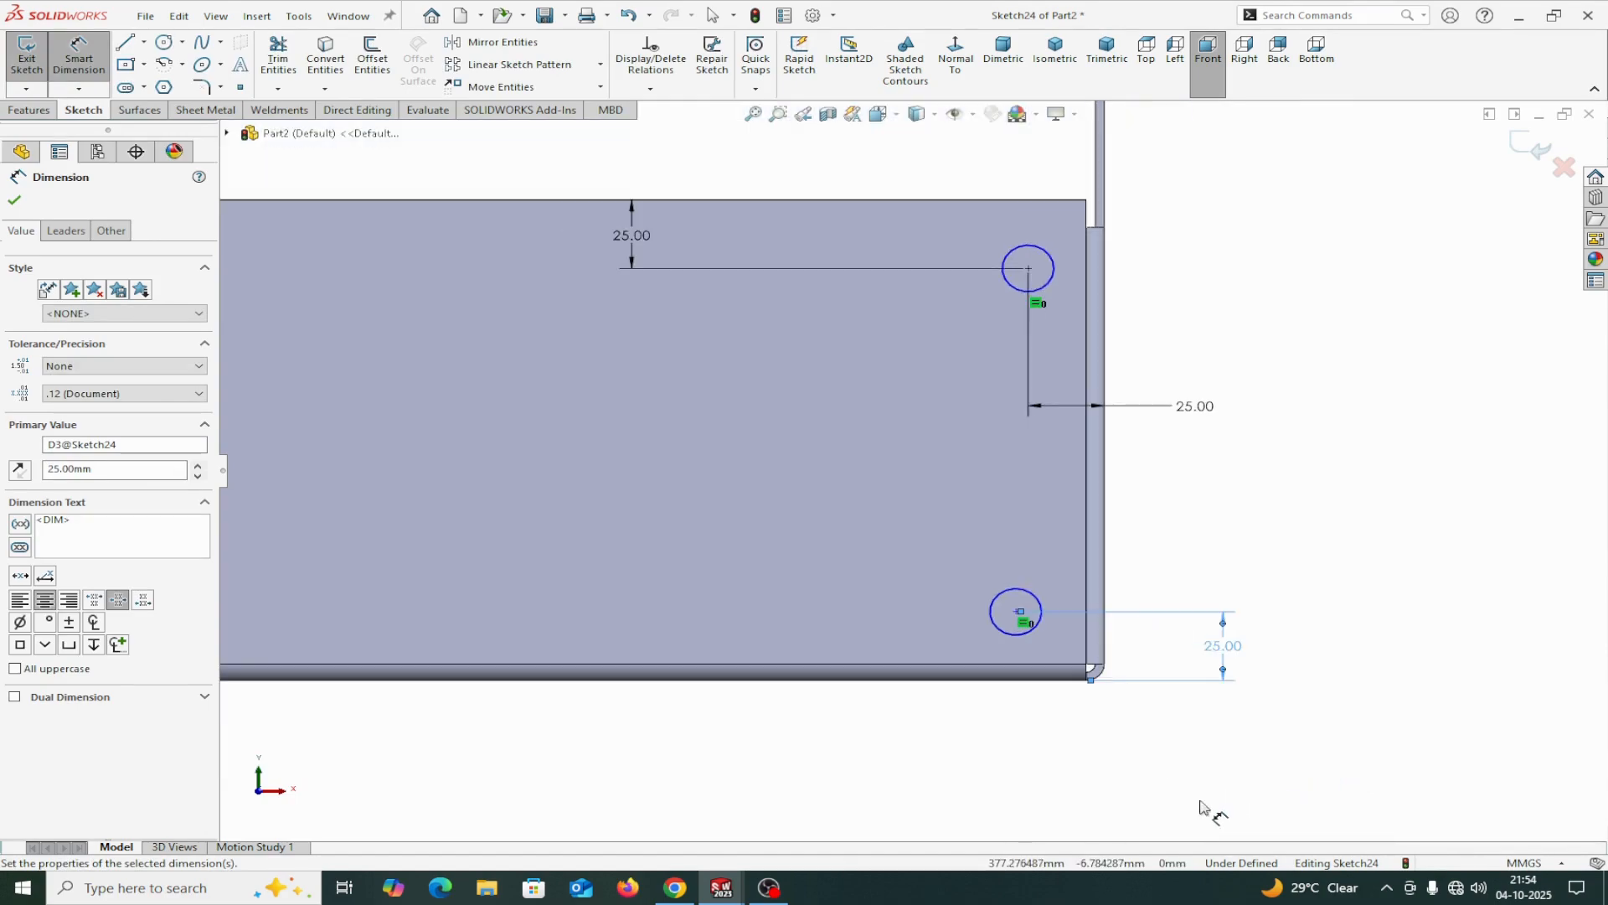
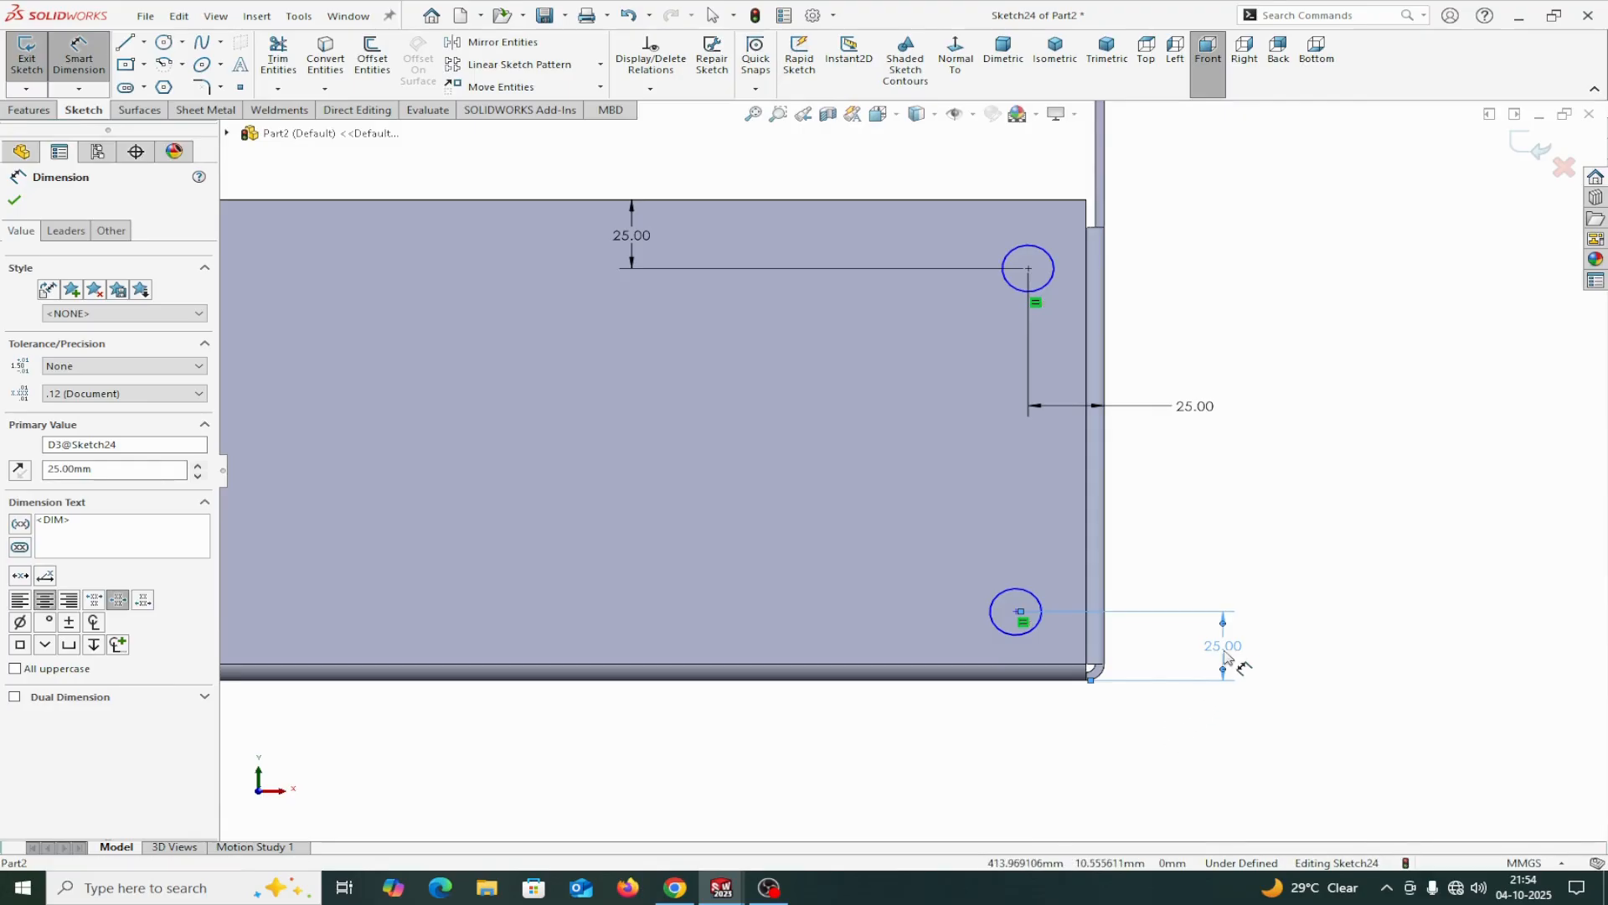
Reposition the lower circle's 25 mm height dimension onto the side flange and dimension the lower circle's diameter as 15 mm.
{"action": "left_click_drag", "start_coordinate": [1228, 655], "coordinate": [1085, 677]}
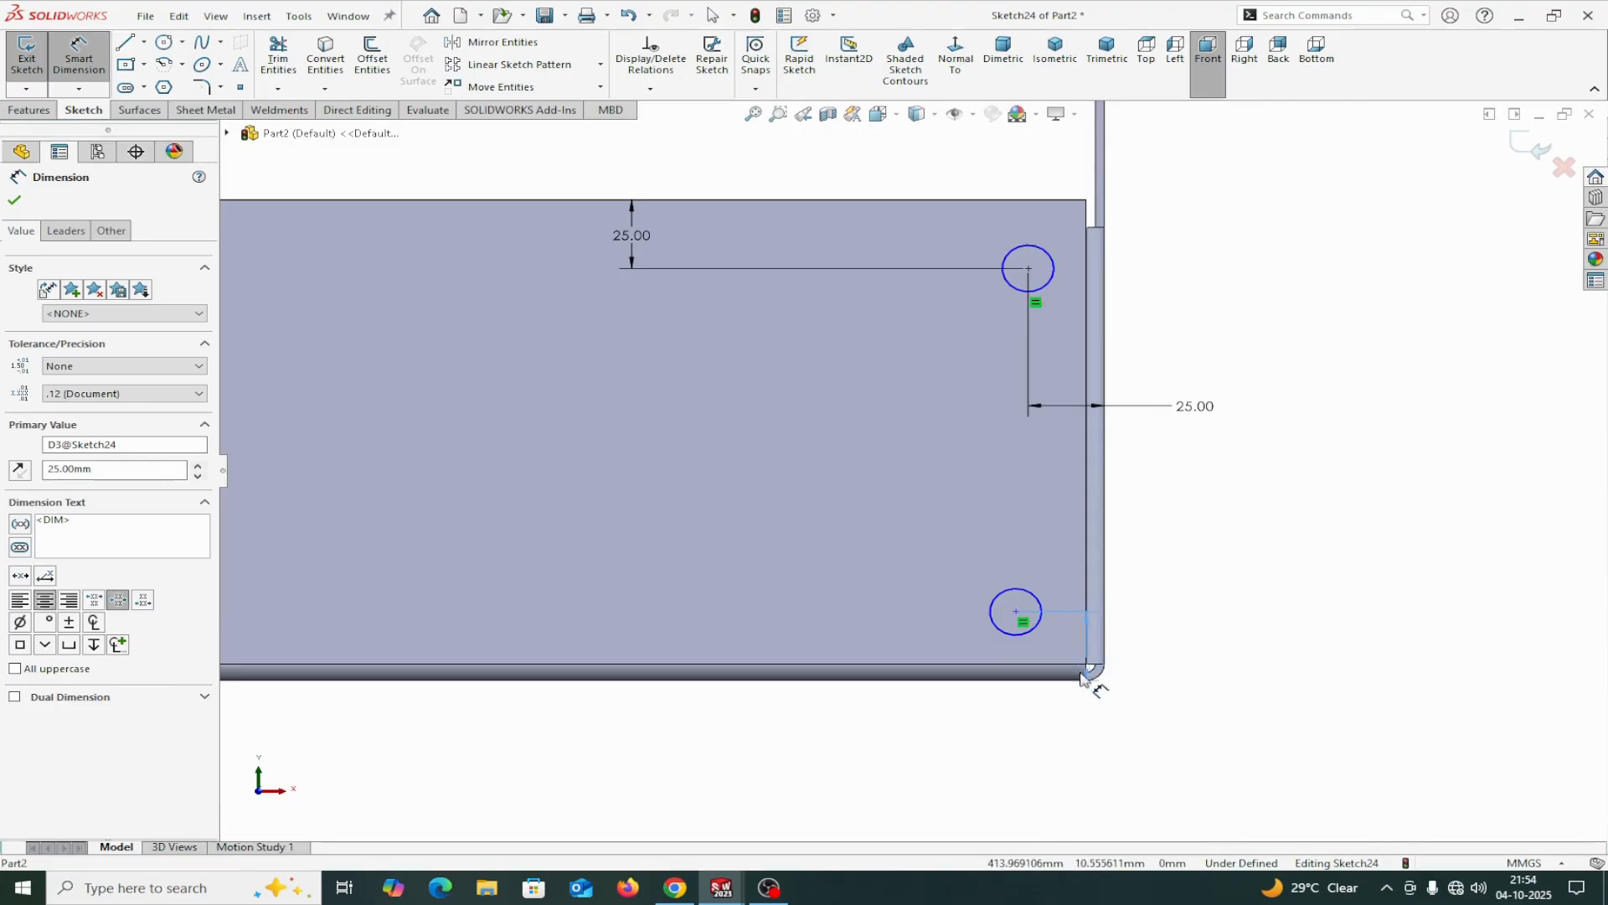
{"action": "left_click", "coordinate": [1029, 634]}
{"action": "left_click", "coordinate": [1357, 687]}
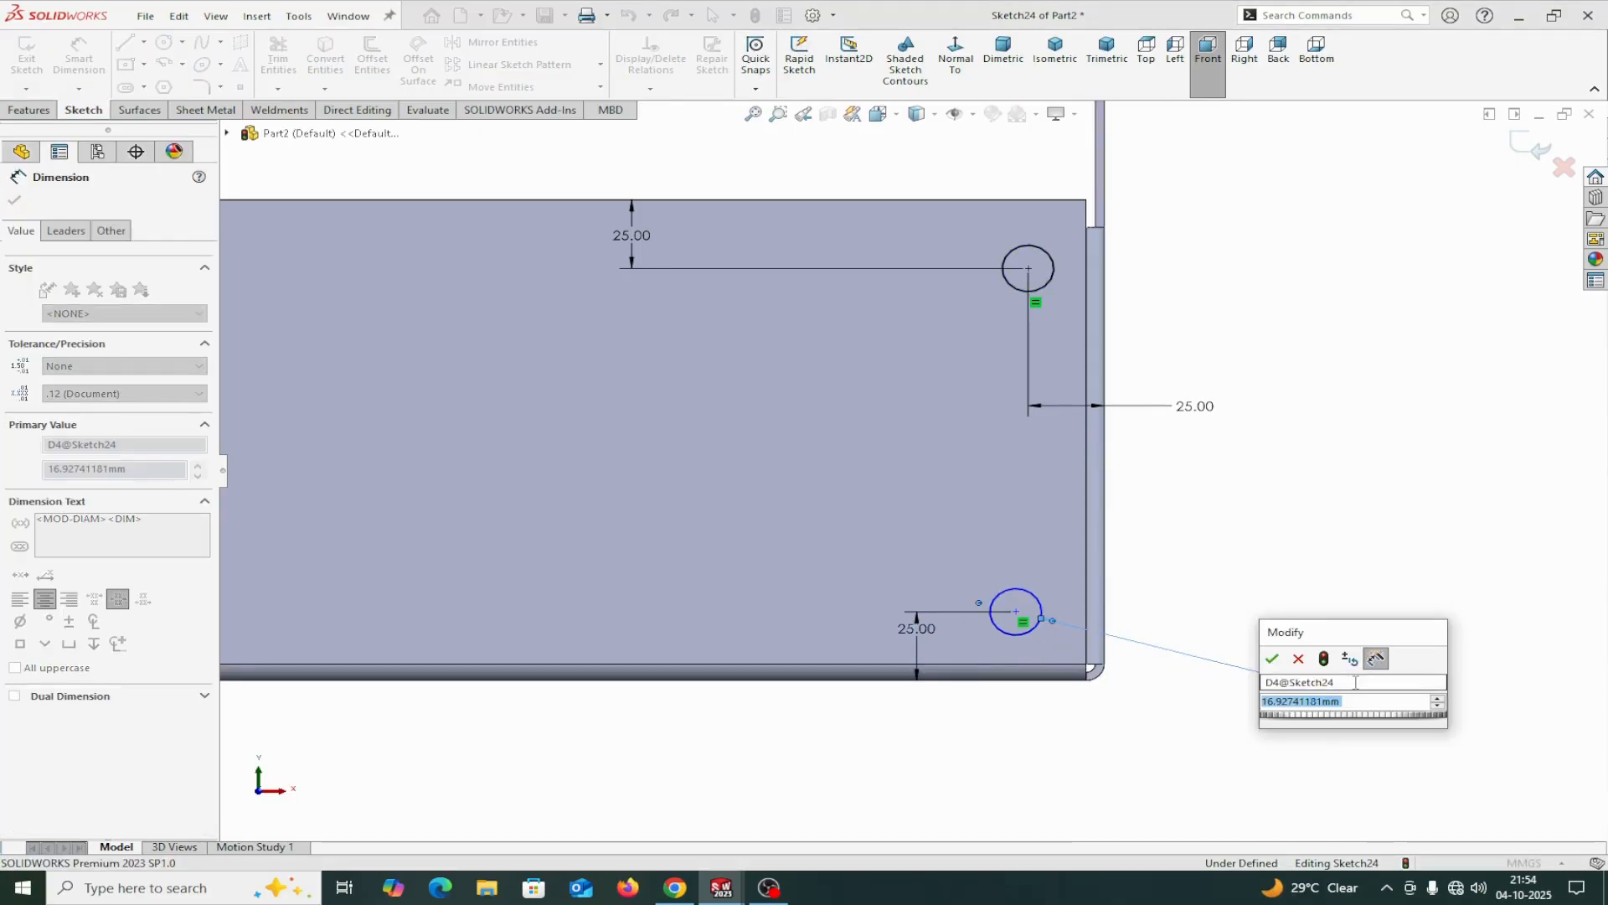
{"action": "type", "text": "156"}
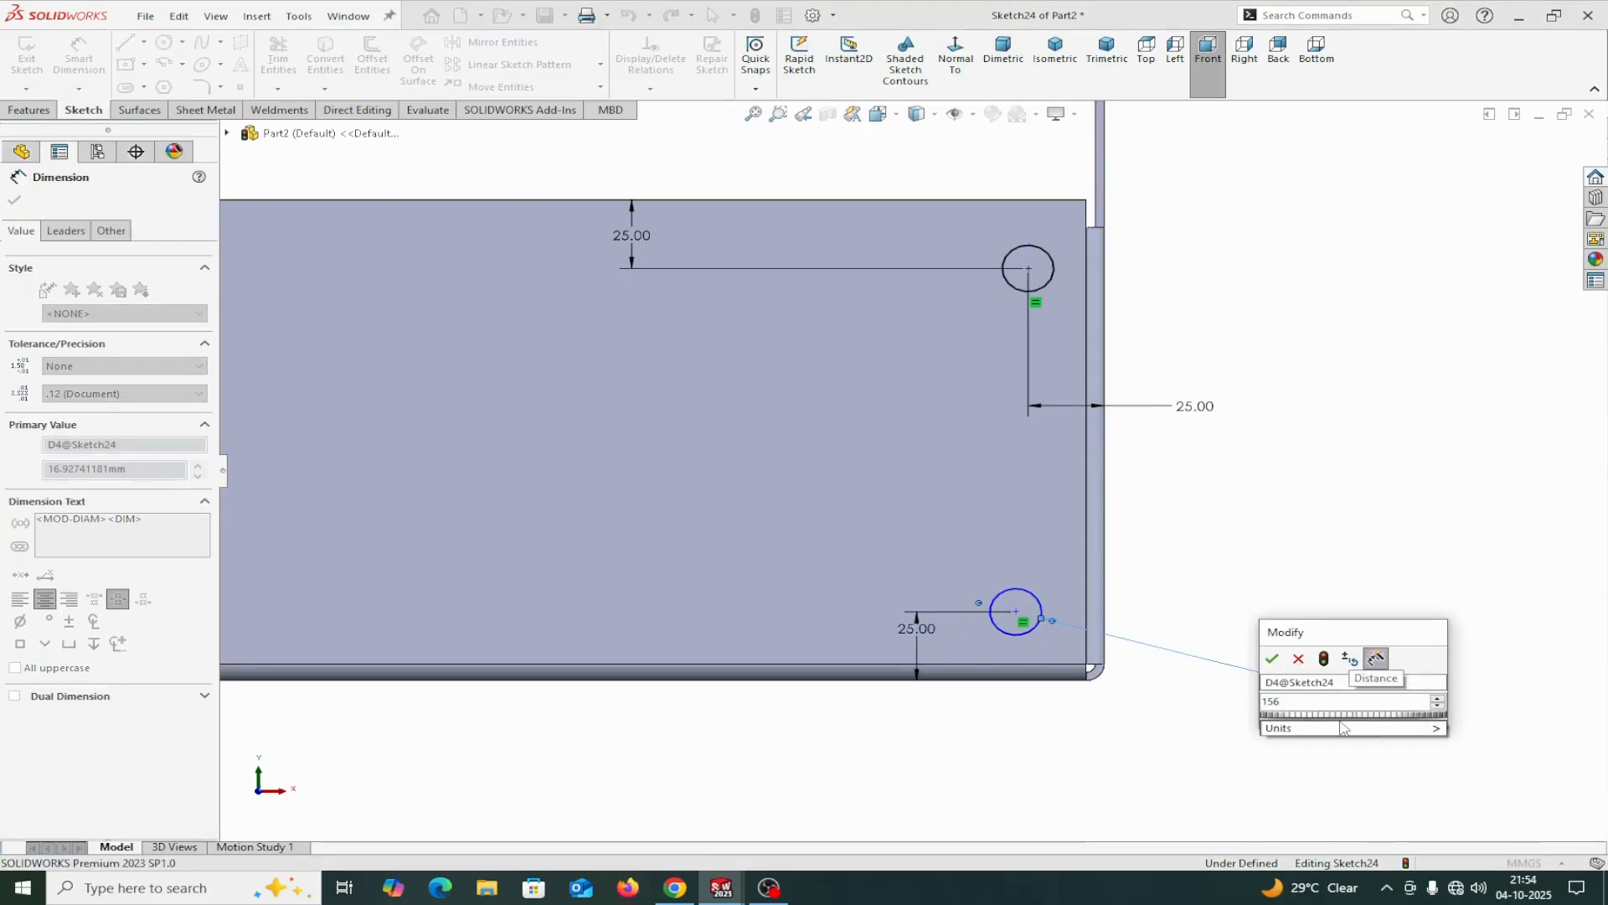
{"action": "key", "text": "BackSpace"}
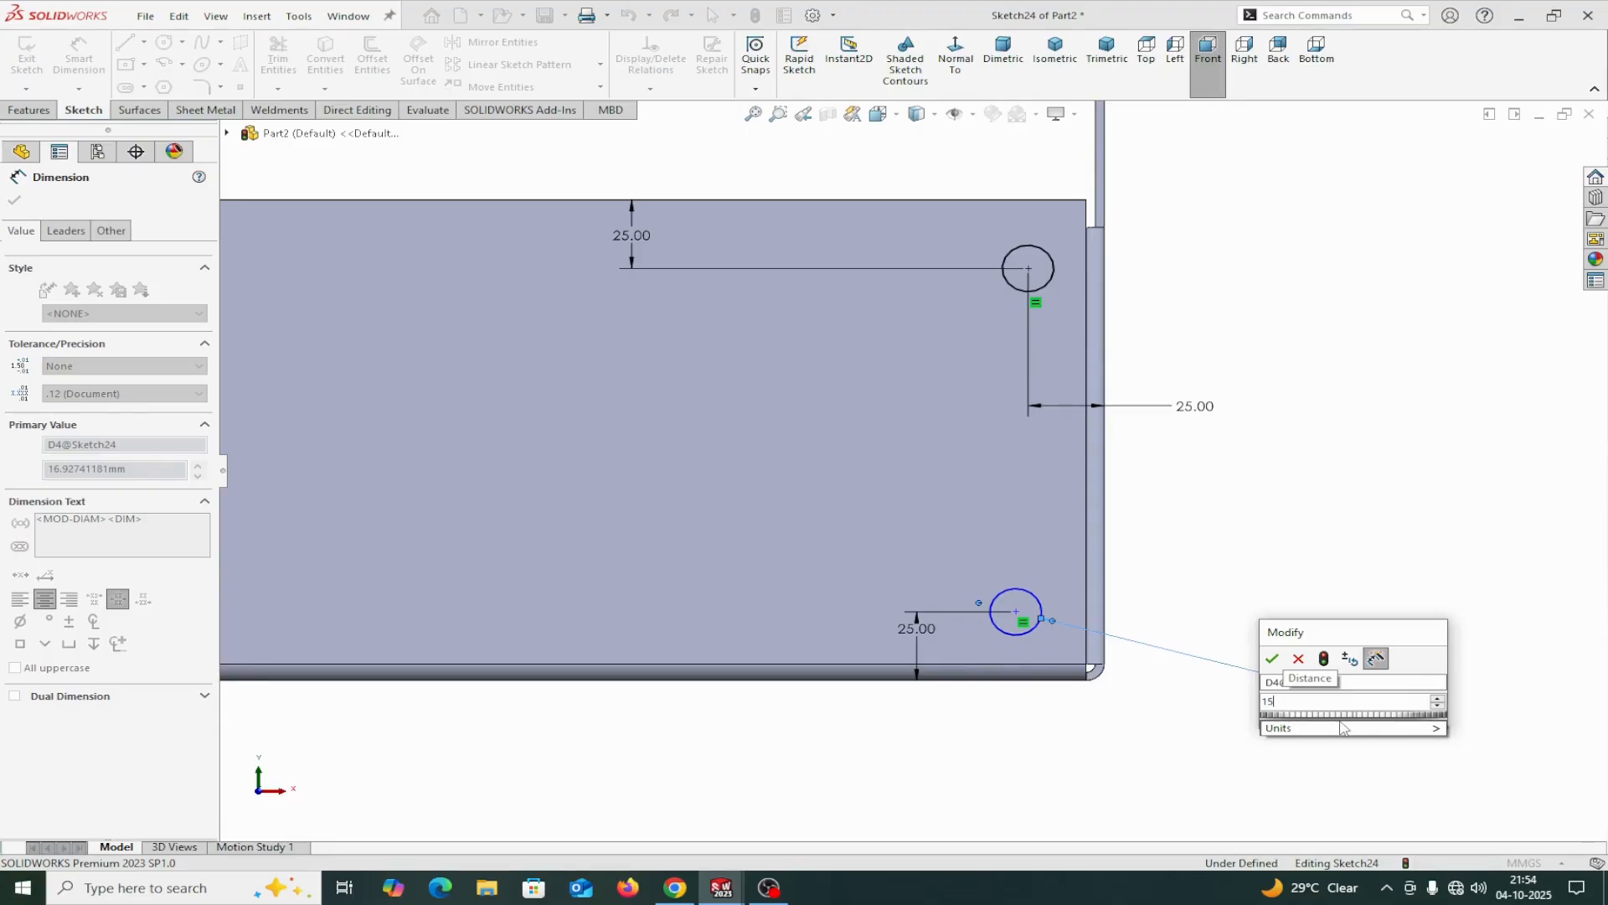
{"action": "left_click", "coordinate": [1277, 662]}
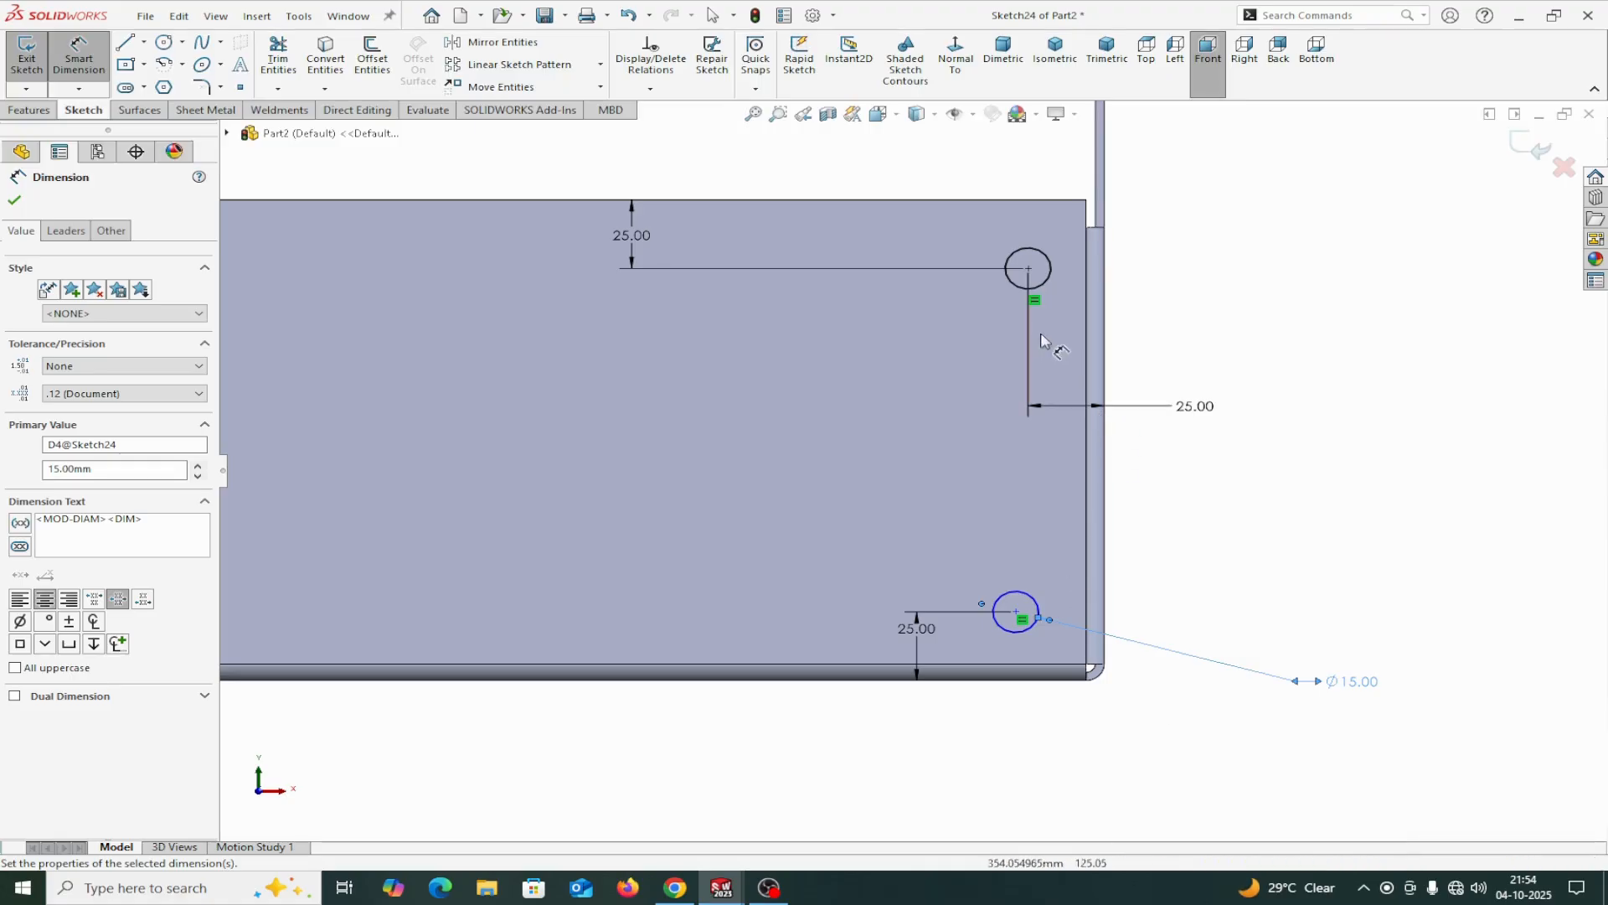
Add a driven diameter dimension to the upper circle and finish dimensioning.
{"action": "left_click", "coordinate": [1047, 290]}
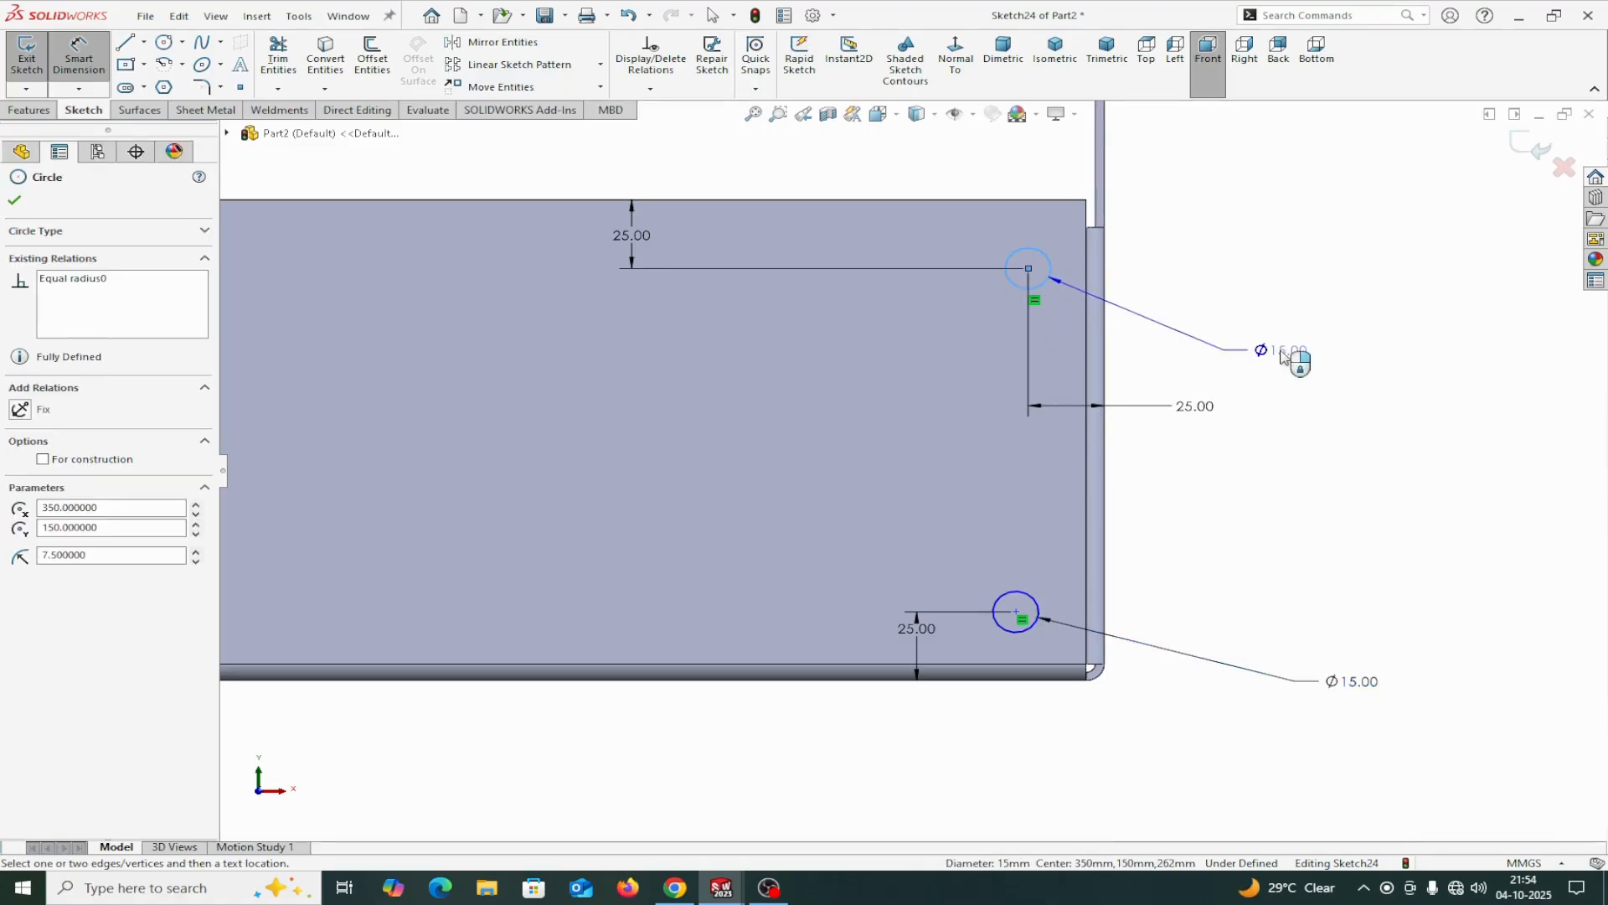
{"action": "left_click", "coordinate": [1282, 355]}
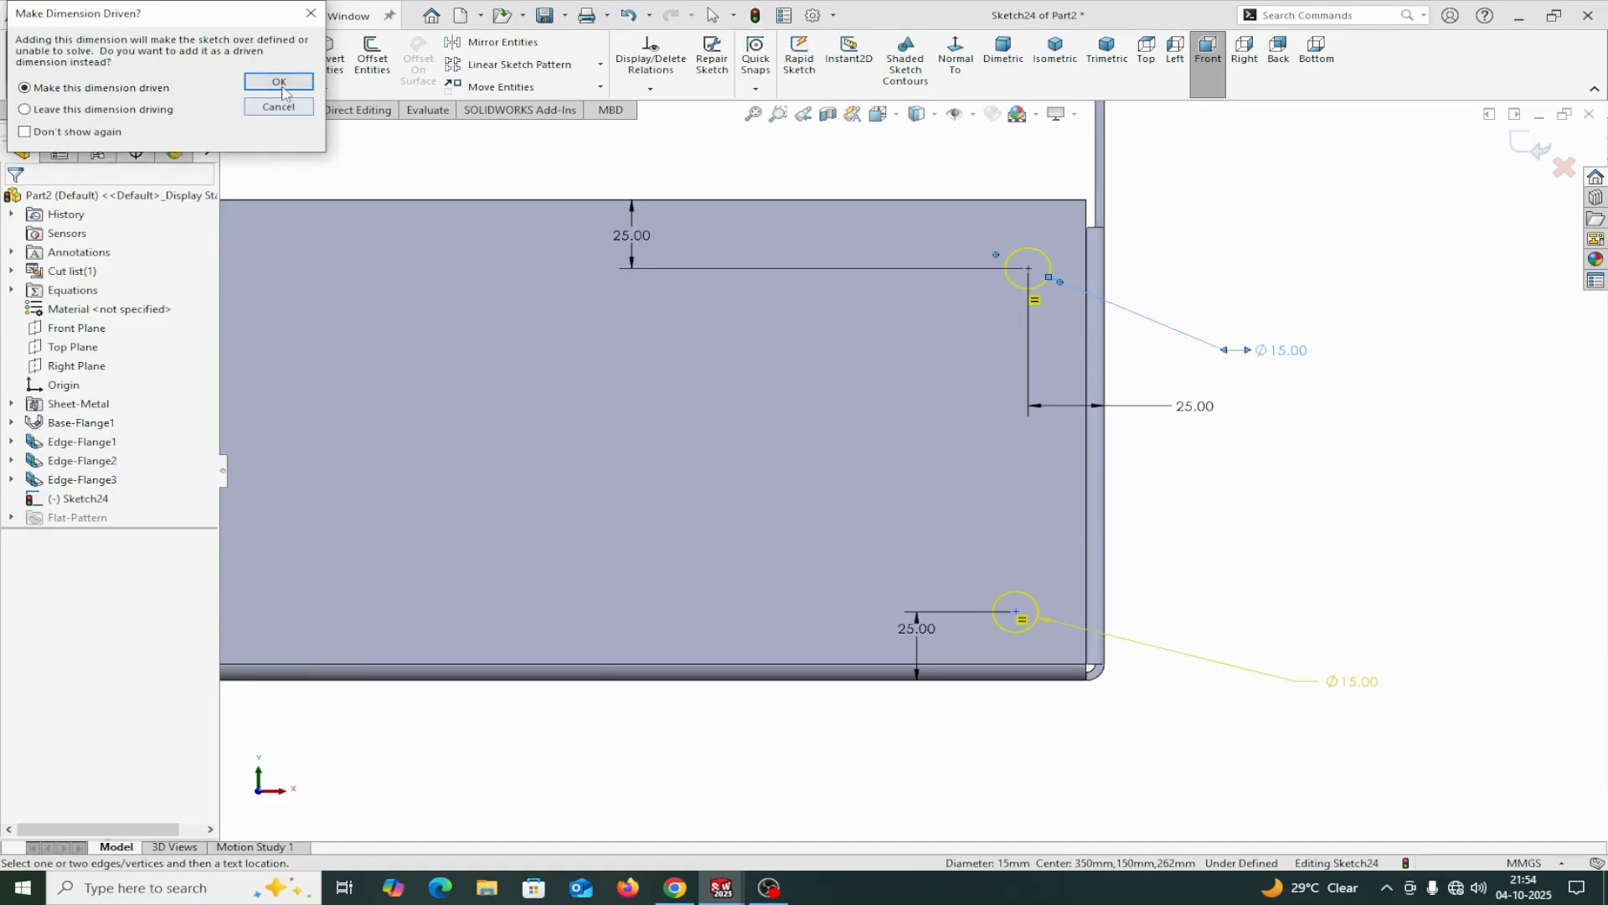
{"action": "left_click", "coordinate": [279, 82]}
{"action": "scroll", "coordinate": [996, 352], "scroll_direction": "up", "scroll_amount": 3}
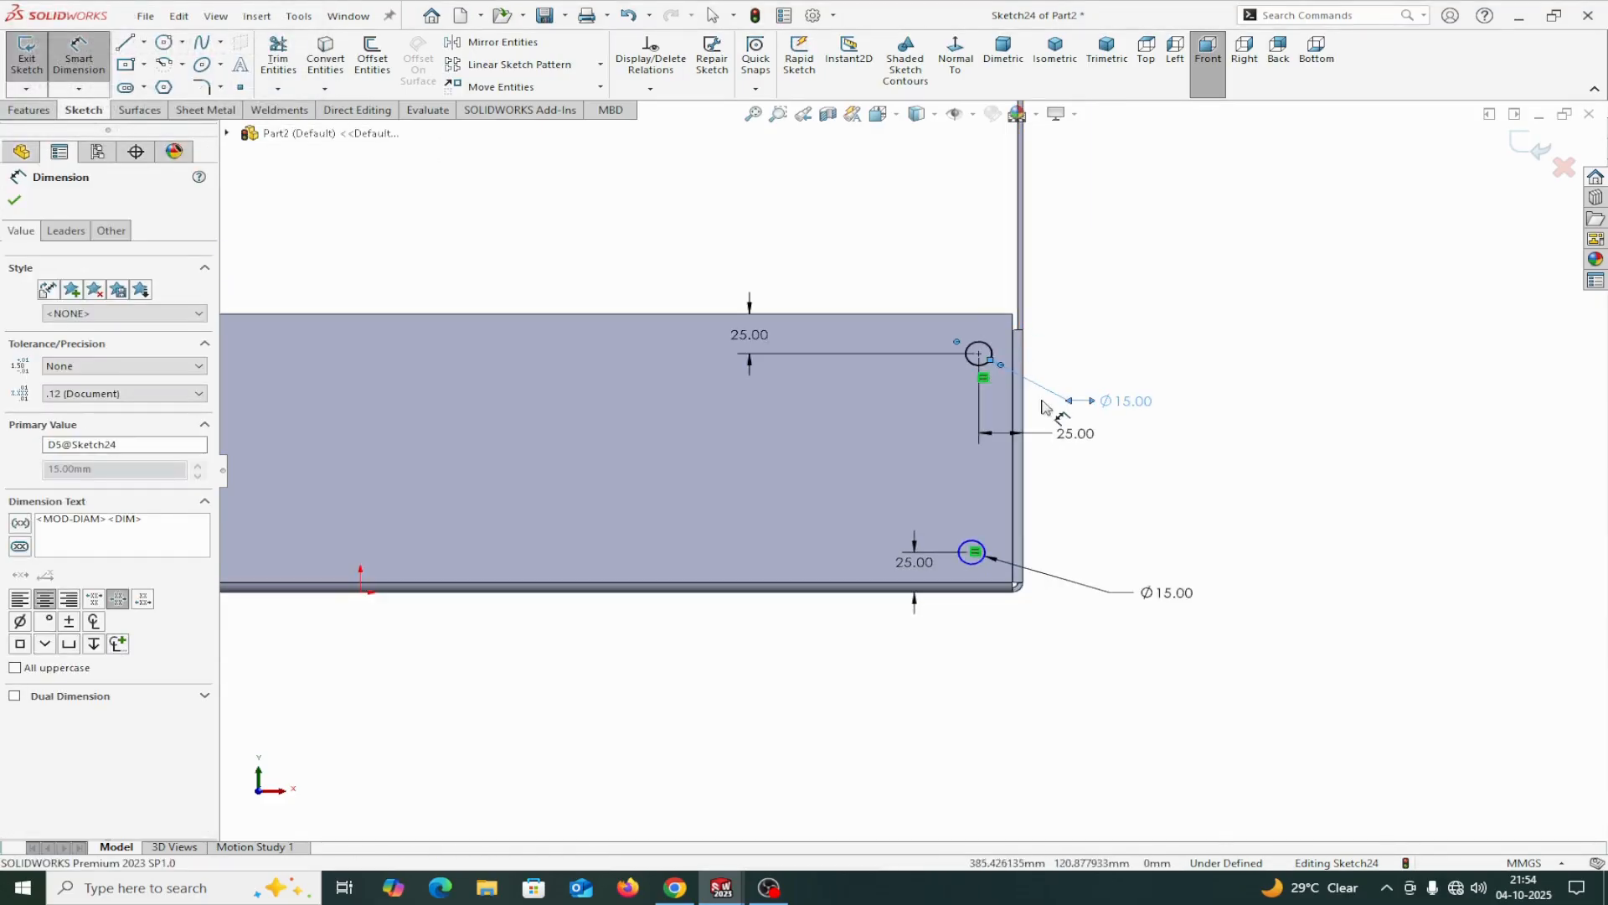
{"action": "left_click", "coordinate": [17, 201]}
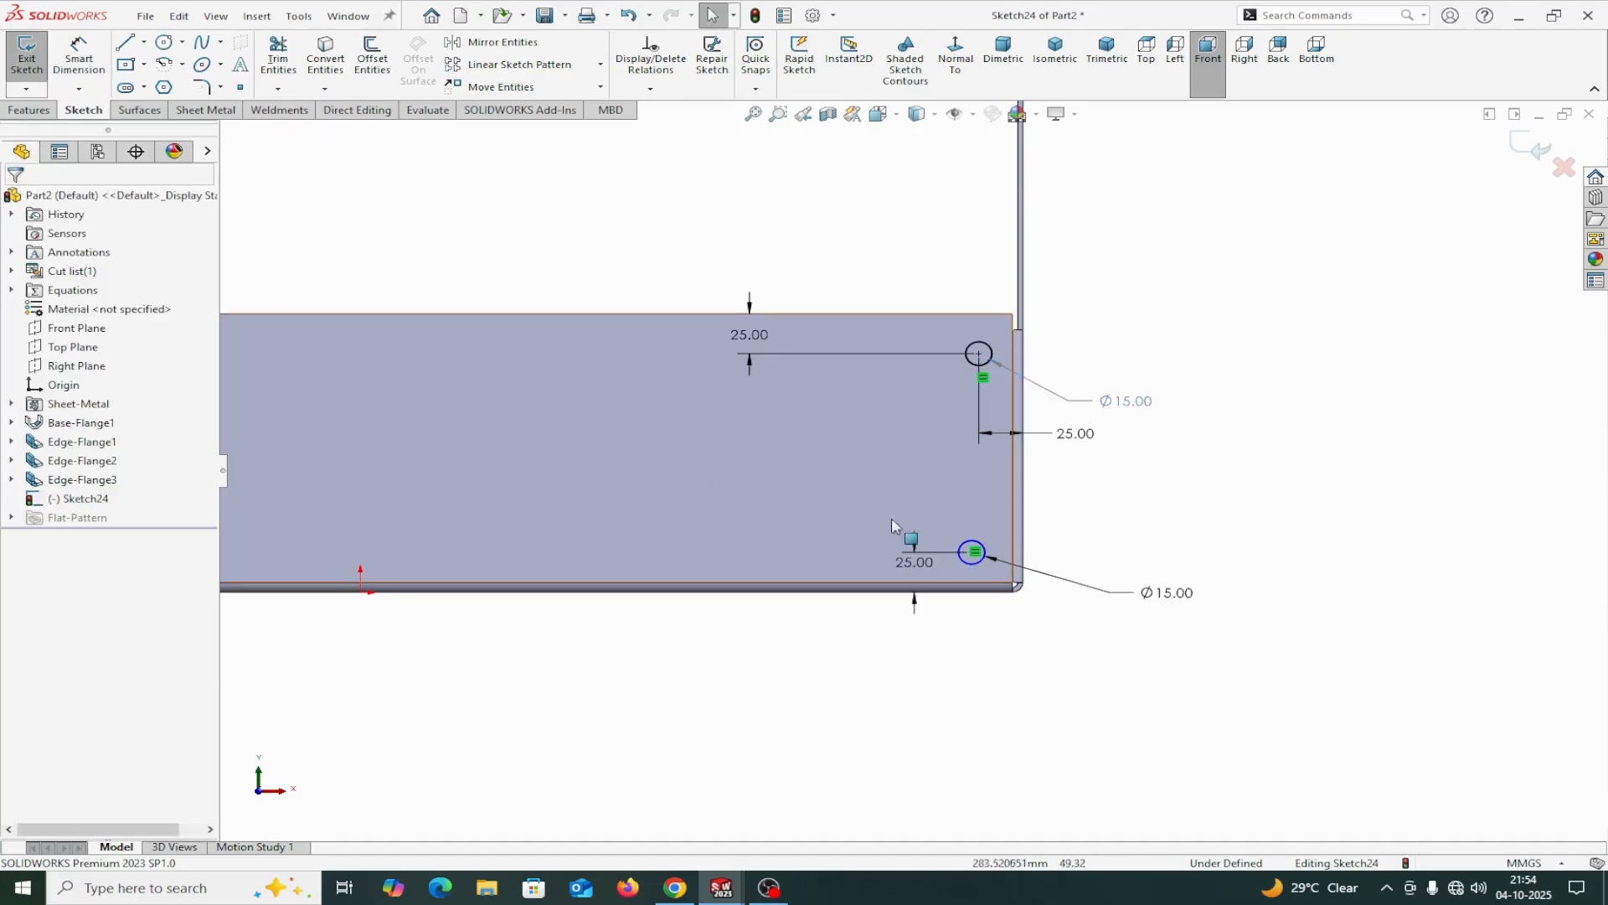
Align the centers of the lower and upper circles with a Vertical relation.
{"action": "scroll", "coordinate": [974, 555], "scroll_direction": "down", "scroll_amount": 2}
{"action": "left_click", "coordinate": [977, 555]}
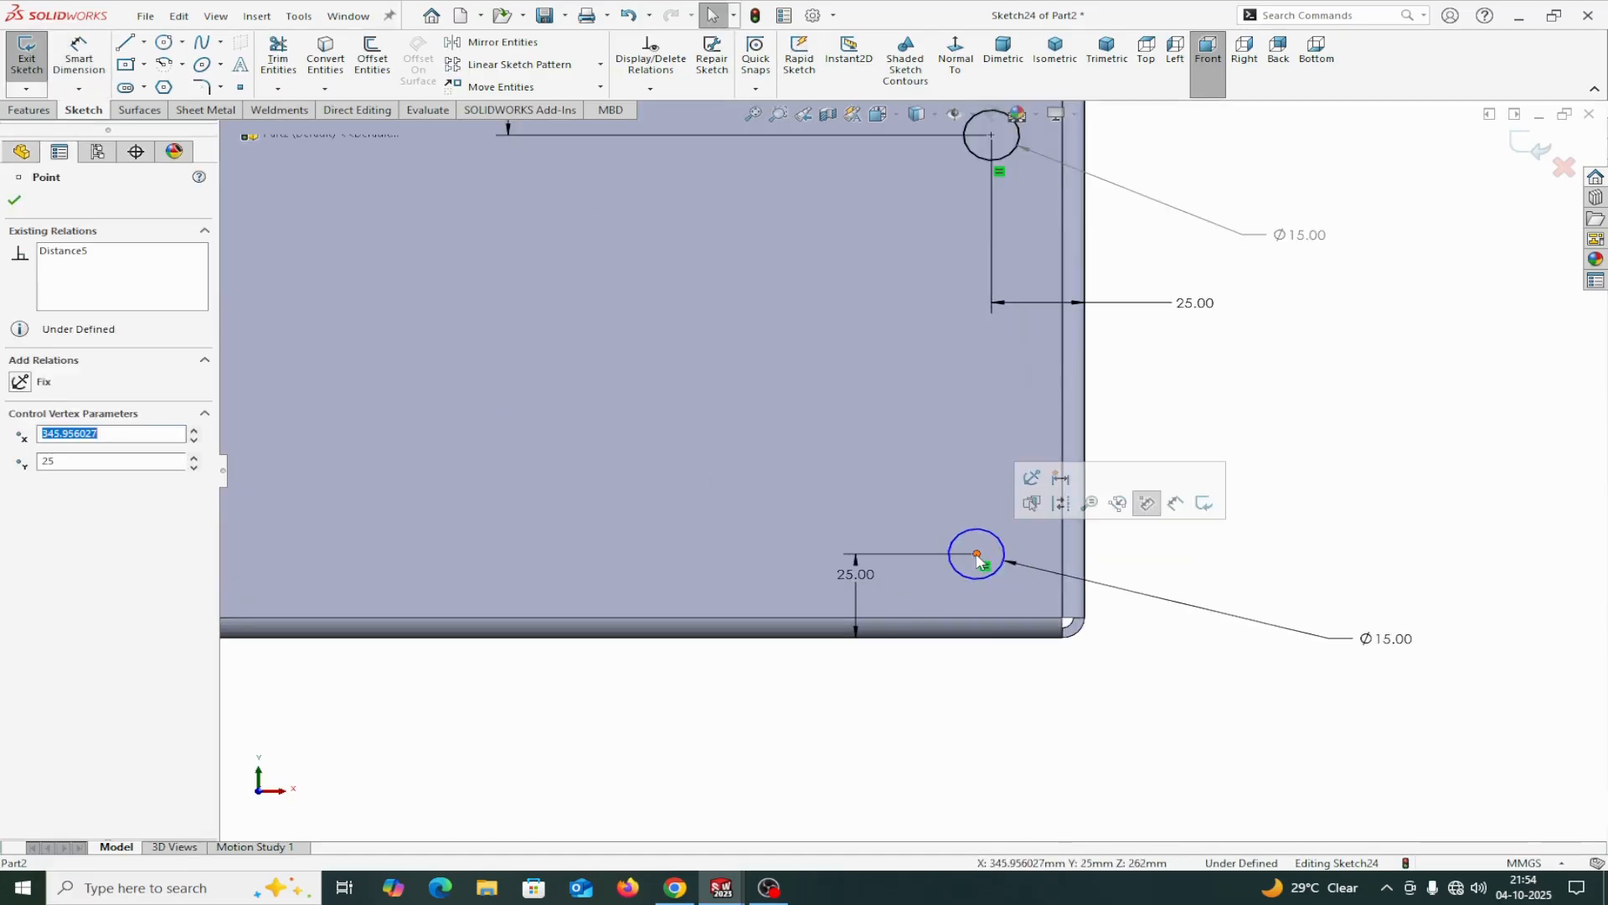
{"action": "left_click", "coordinate": [990, 134], "text": "ctrl"}
{"action": "left_click", "coordinate": [18, 500]}
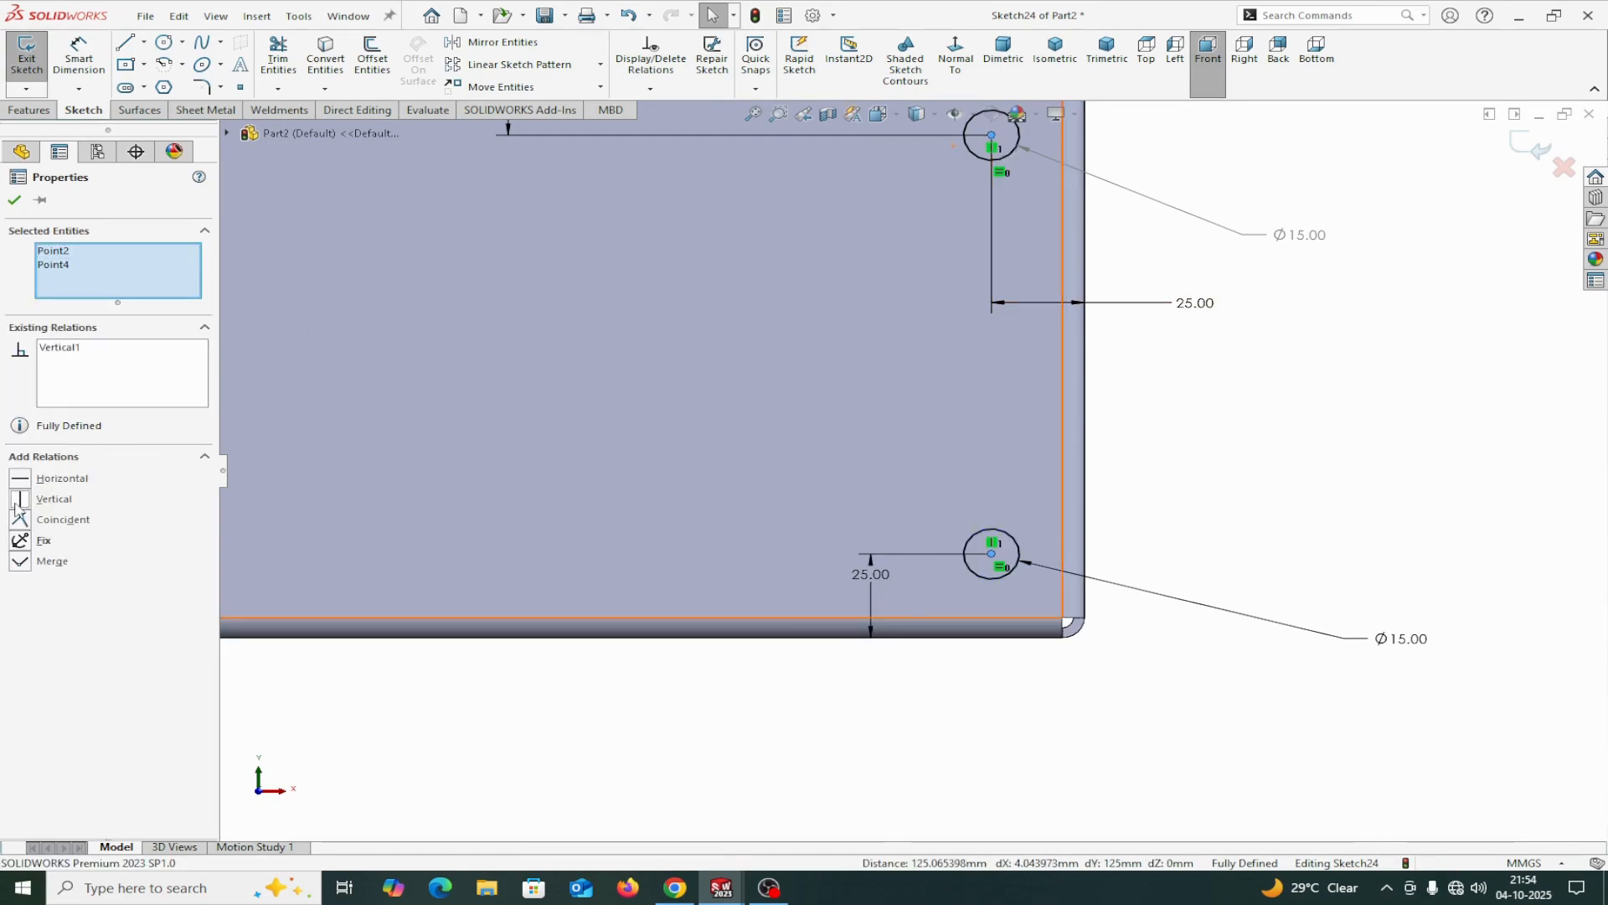
{"action": "left_click", "coordinate": [14, 201]}
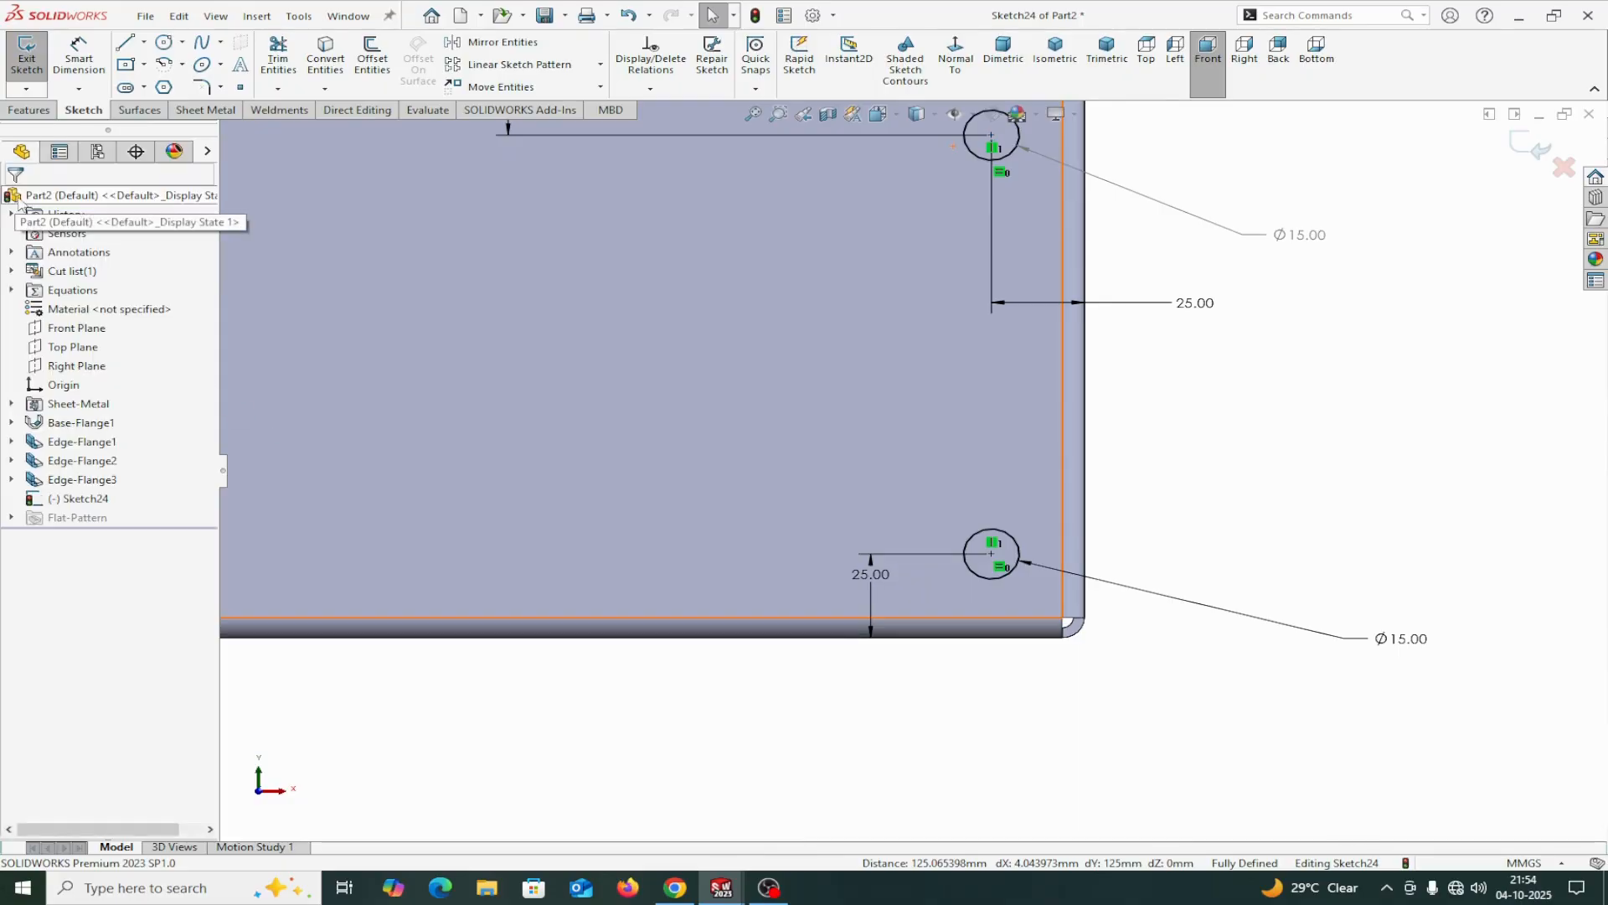
Cut the two sketched circles Through All with a sheet metal Extruded Cut to make holes in both side flanges.
{"action": "left_click", "coordinate": [204, 113]}
{"action": "left_click", "coordinate": [680, 42]}
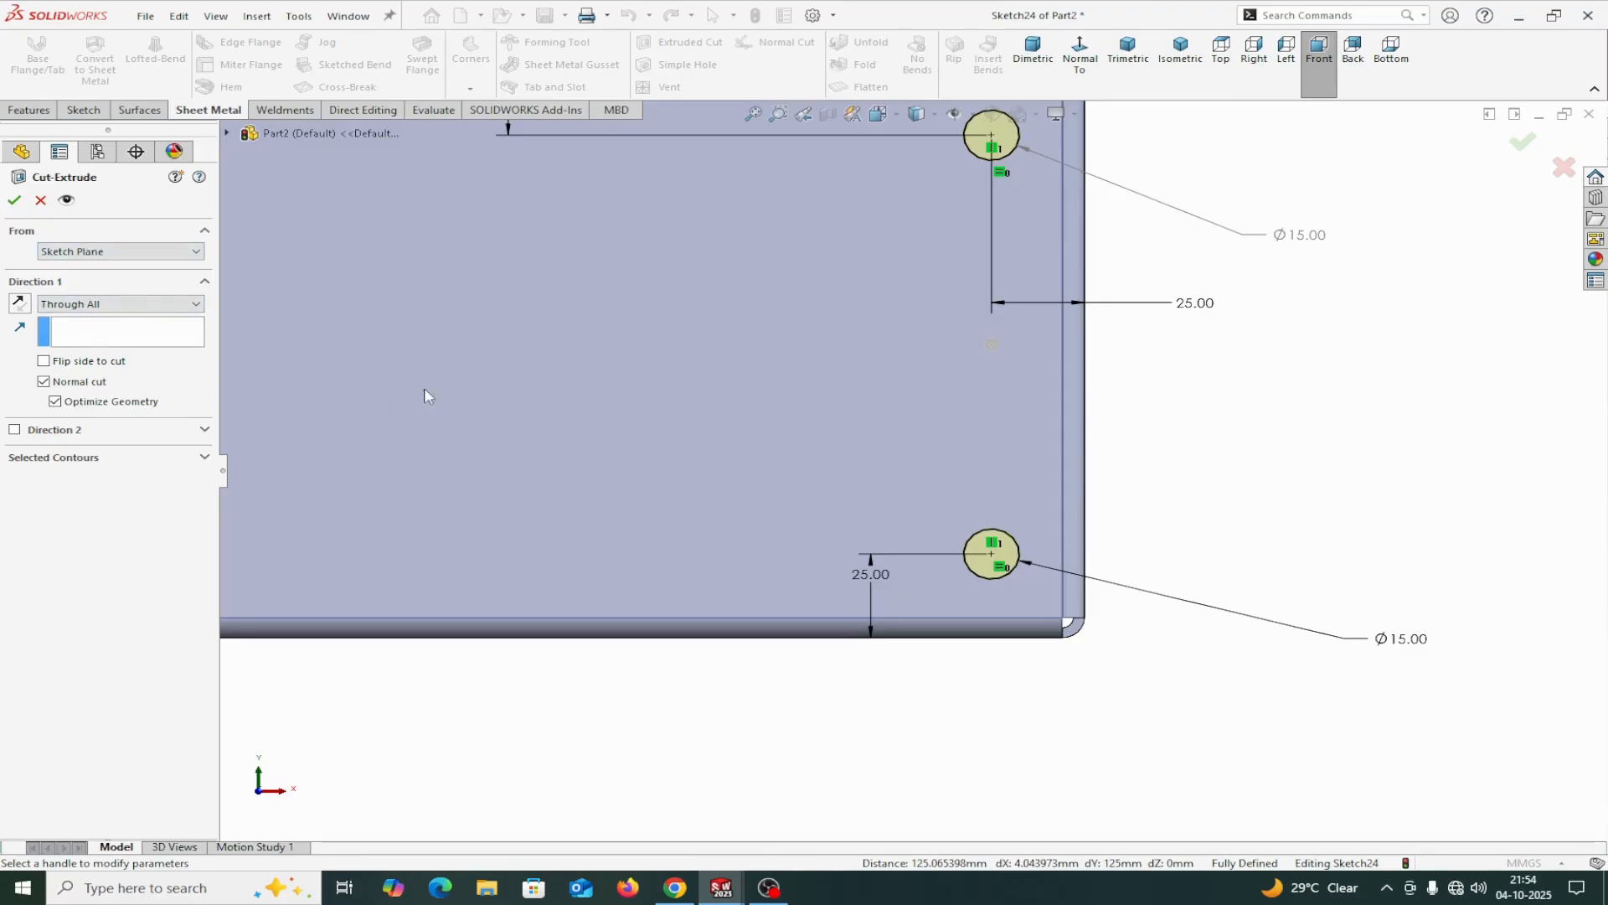
{"action": "scroll", "coordinate": [424, 395], "scroll_direction": "up", "scroll_amount": 5}
{"action": "middle_click_drag", "start_coordinate": [1054, 362], "coordinate": [1039, 468]}
{"action": "scroll", "coordinate": [918, 385], "scroll_direction": "down", "scroll_amount": 2}
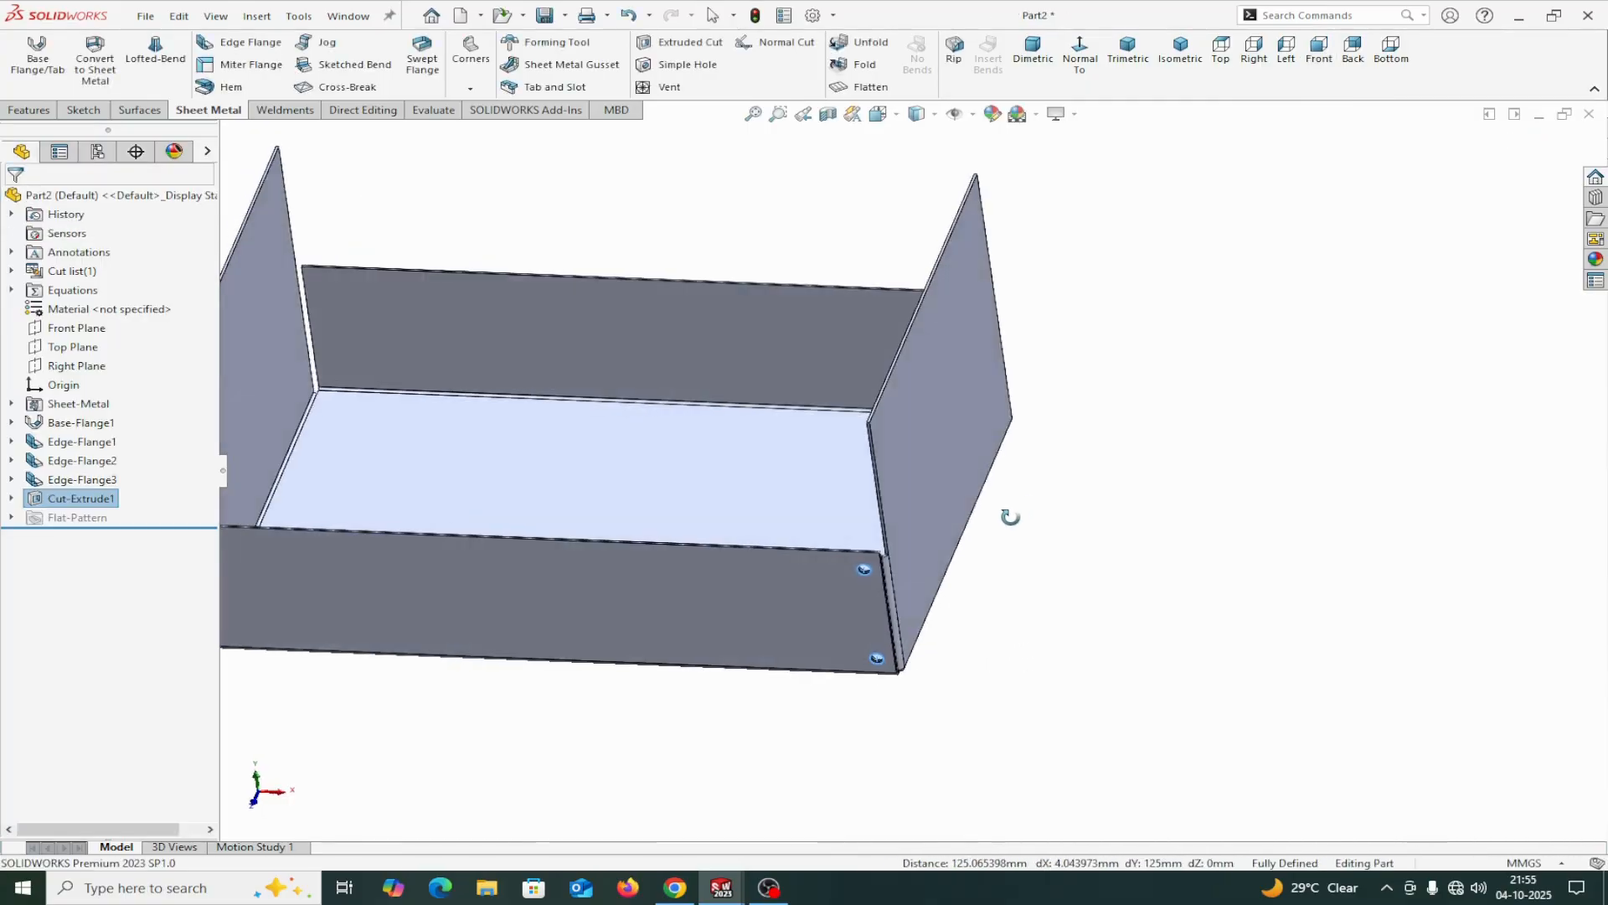
Mirror the hole cut about the Right Plane to the tray's opposite end.
{"action": "left_click", "coordinate": [30, 110]}
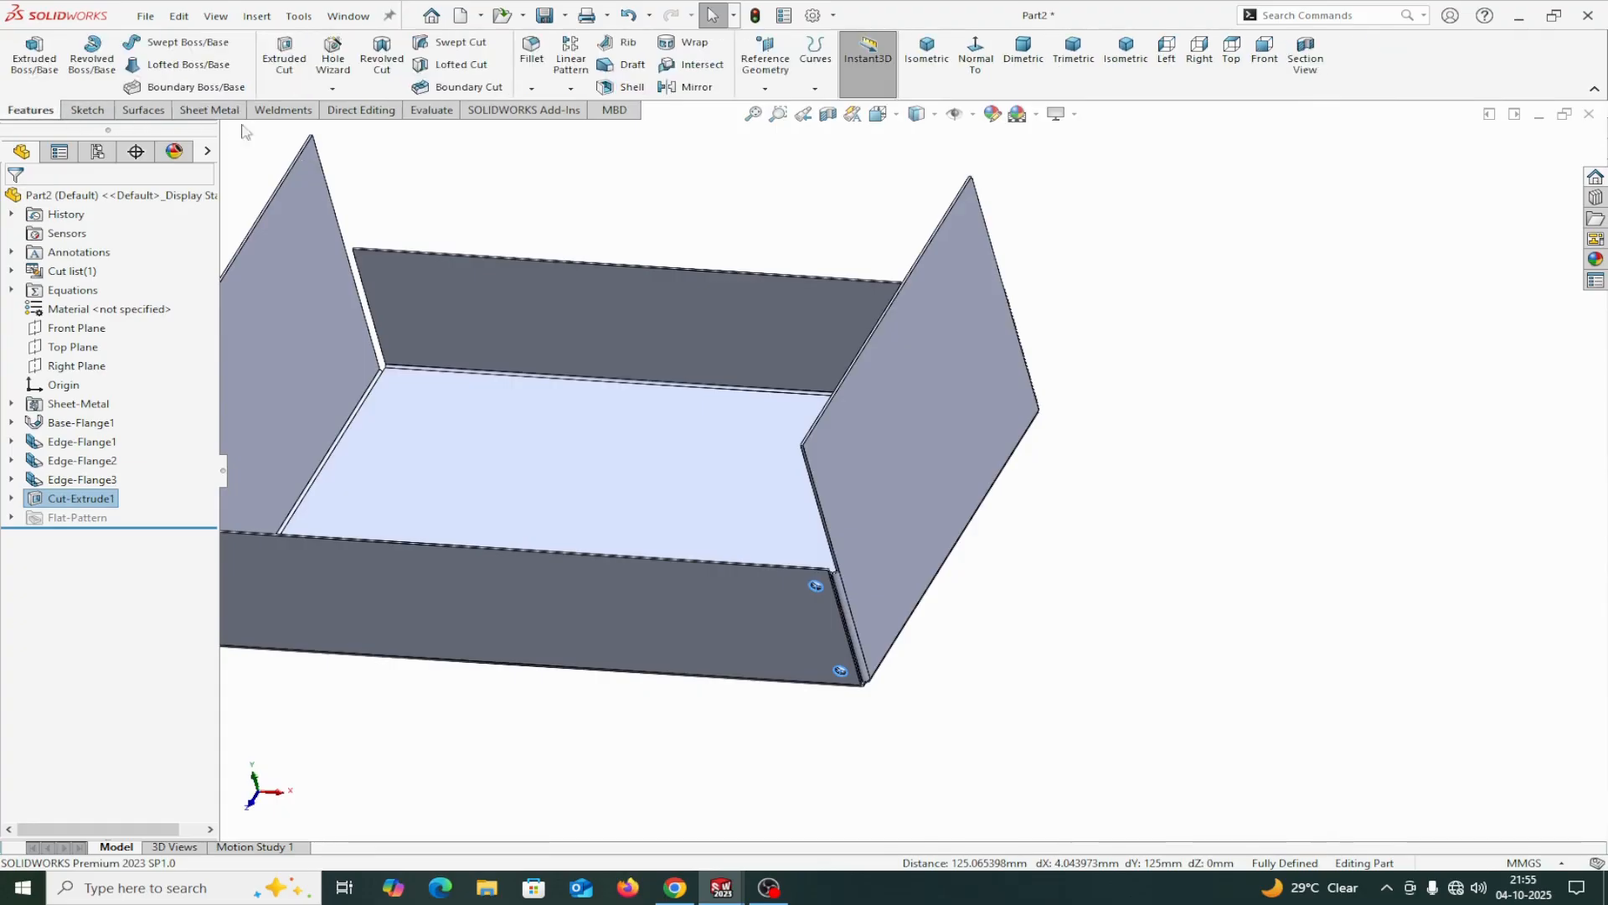
{"action": "left_click", "coordinate": [687, 89]}
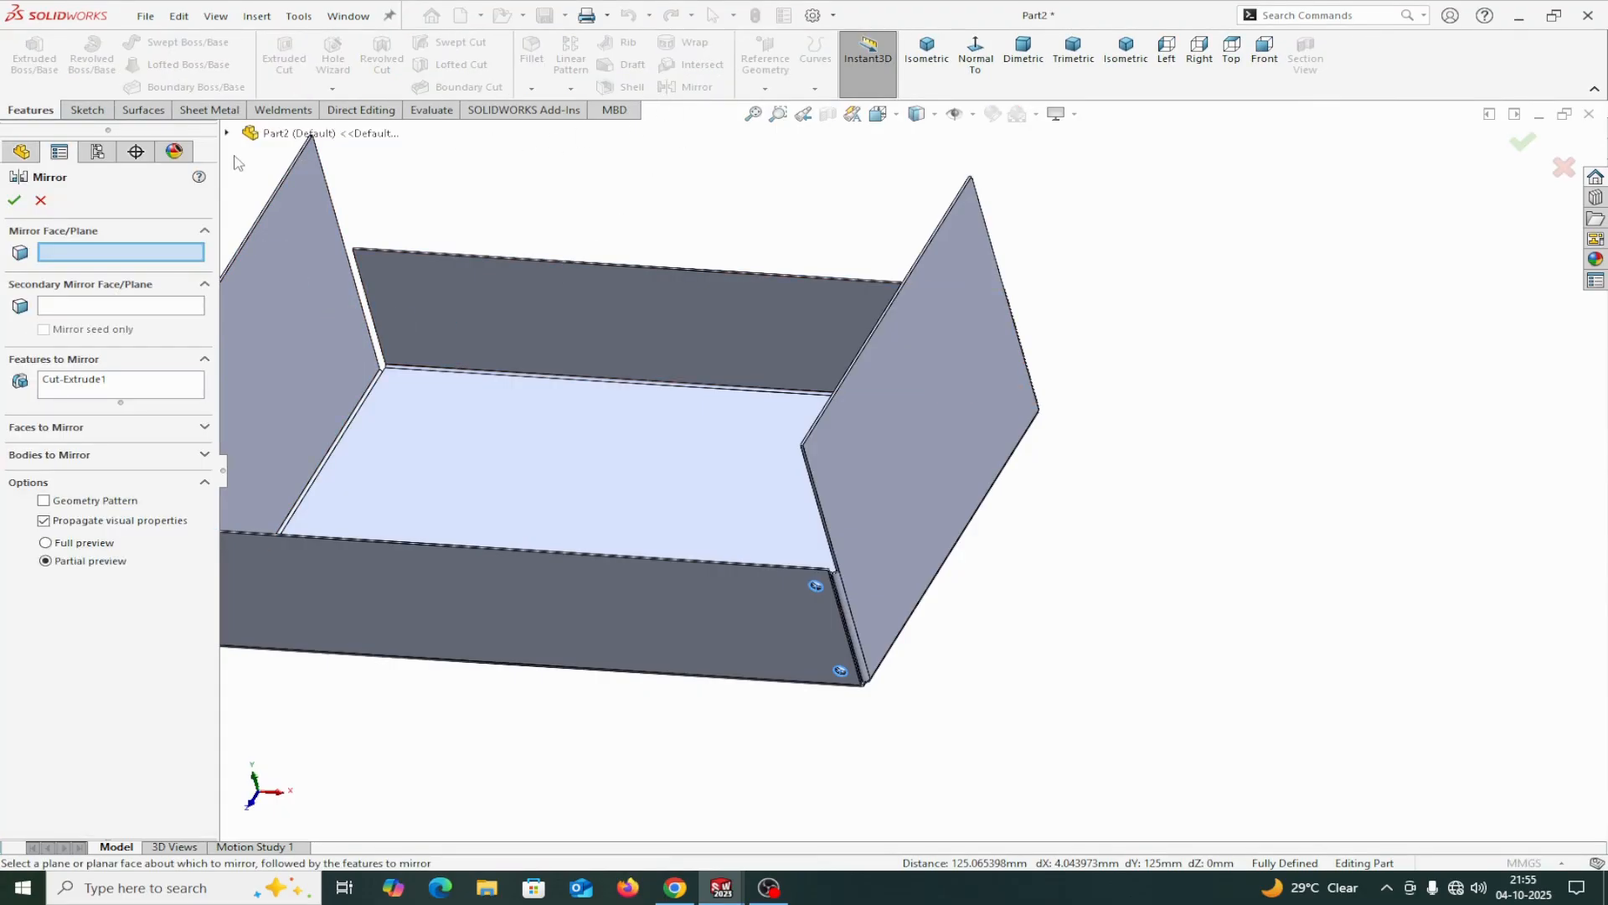
{"action": "left_click", "coordinate": [227, 133]}
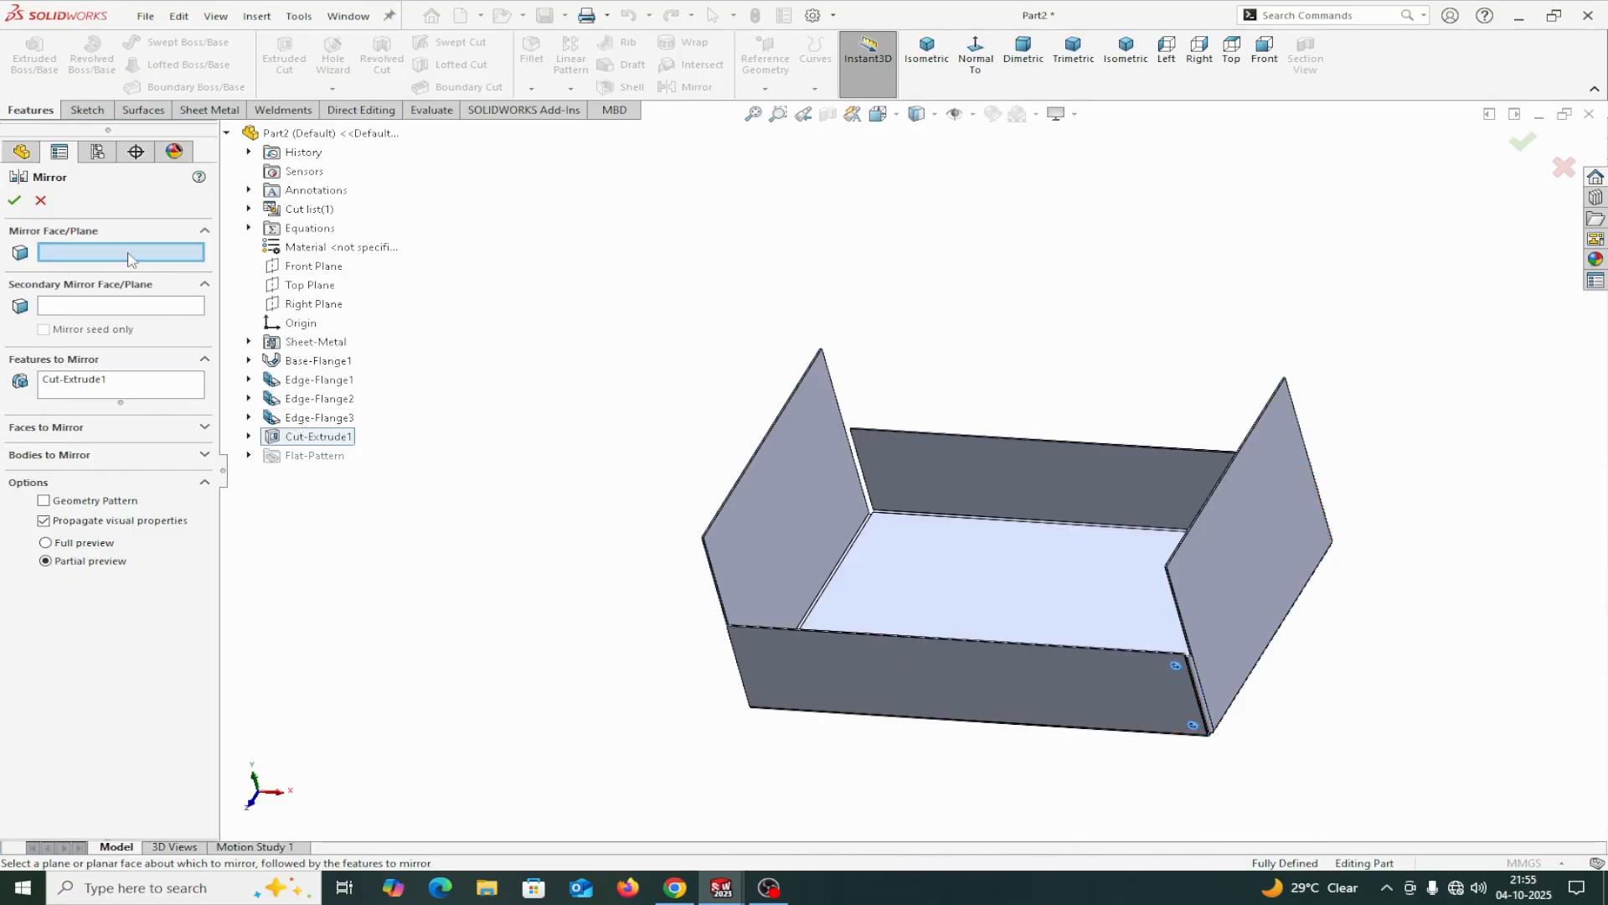
{"action": "left_click", "coordinate": [301, 305]}
{"action": "left_click", "coordinate": [14, 201]}
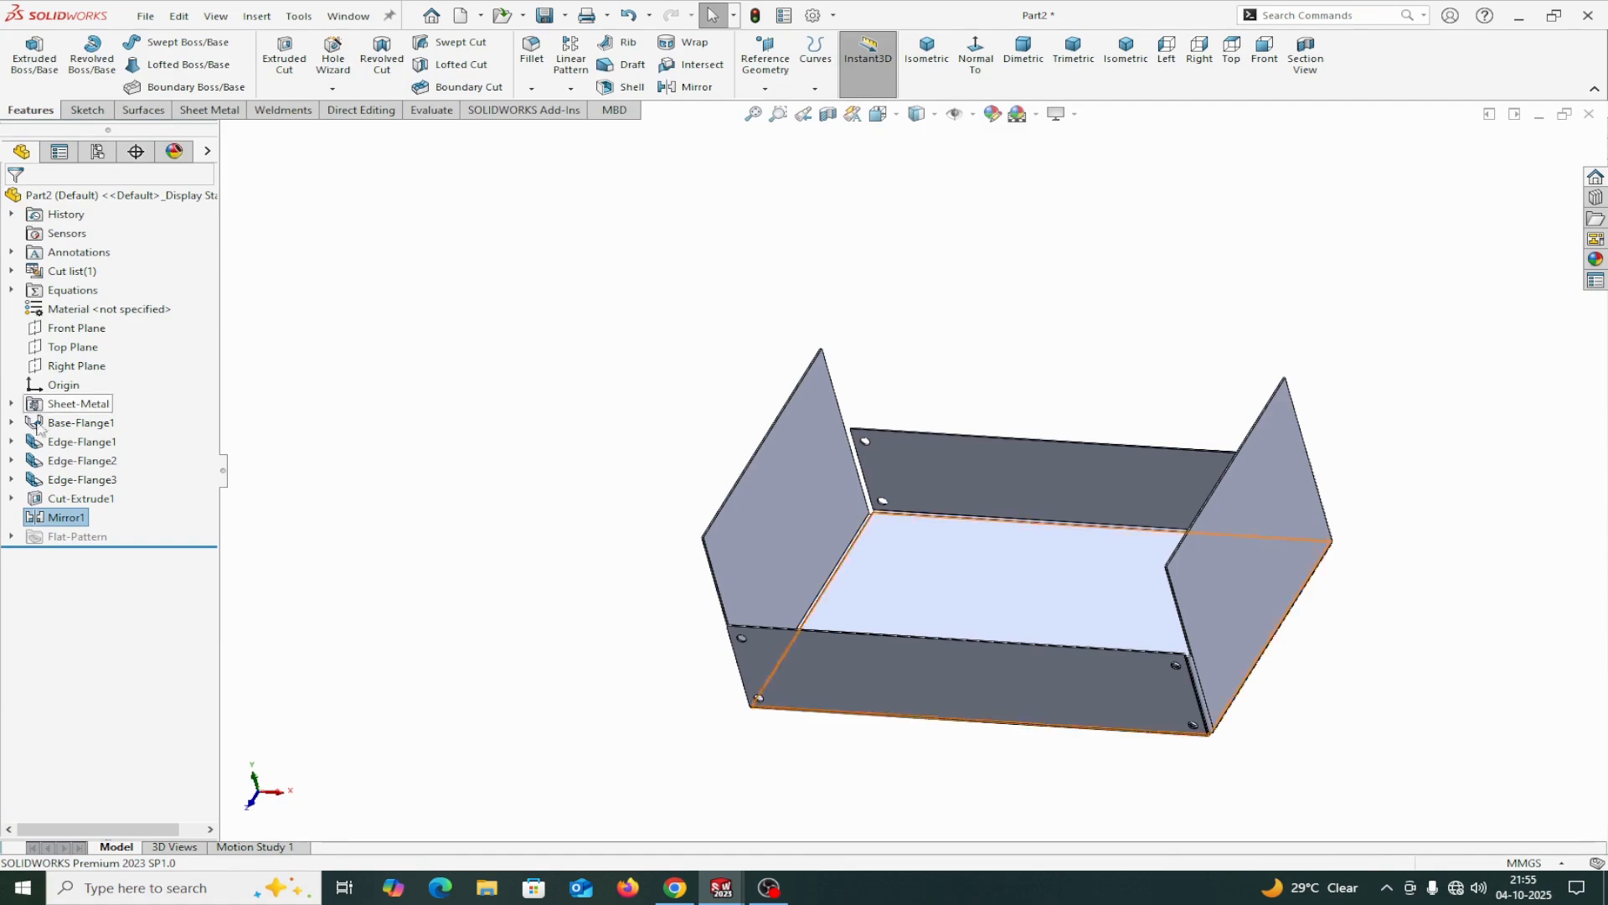
Edit the mirror feature to also include Edge-Flange3, the small corner tabs, and inspect the tray's corners.
{"action": "right_click", "coordinate": [43, 519]}
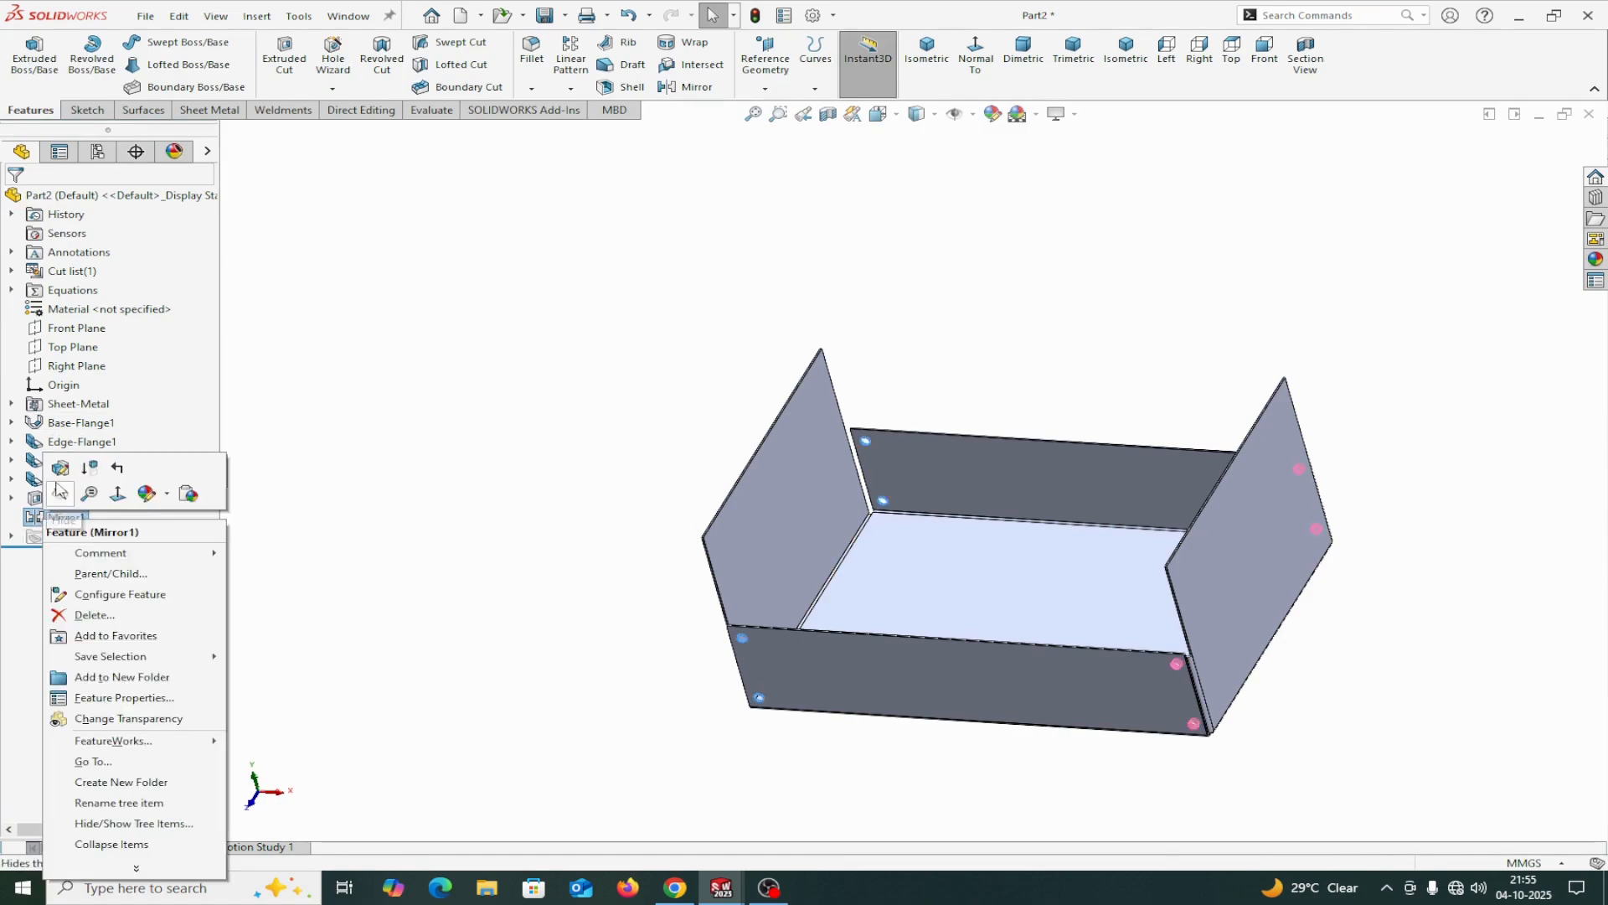
{"action": "left_click", "coordinate": [55, 466]}
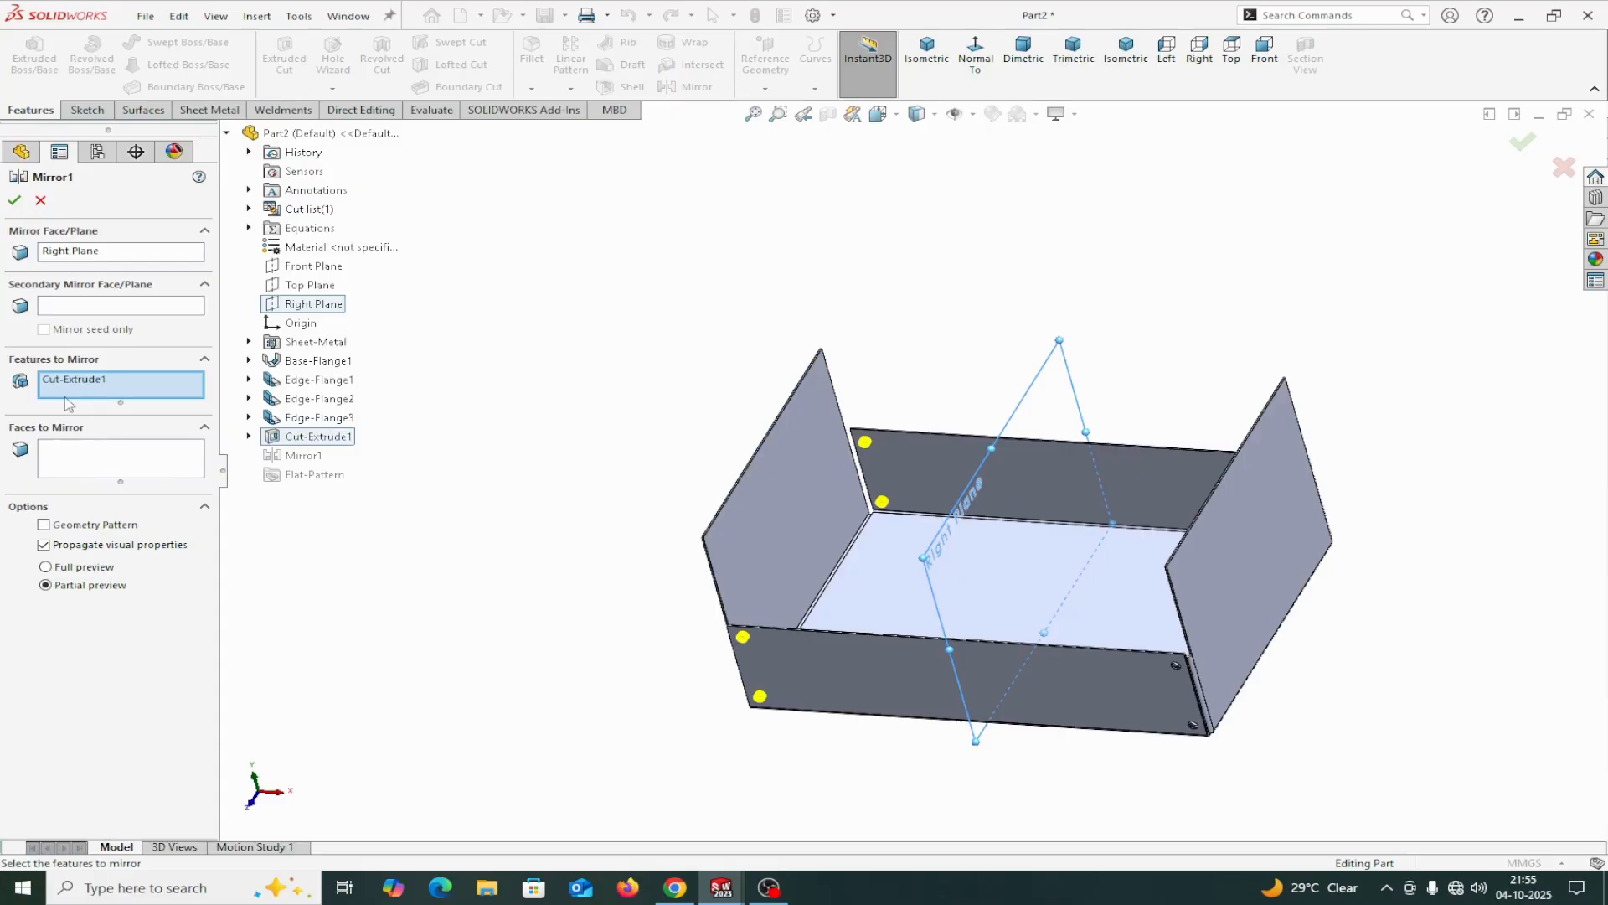
{"action": "left_click", "coordinate": [306, 418]}
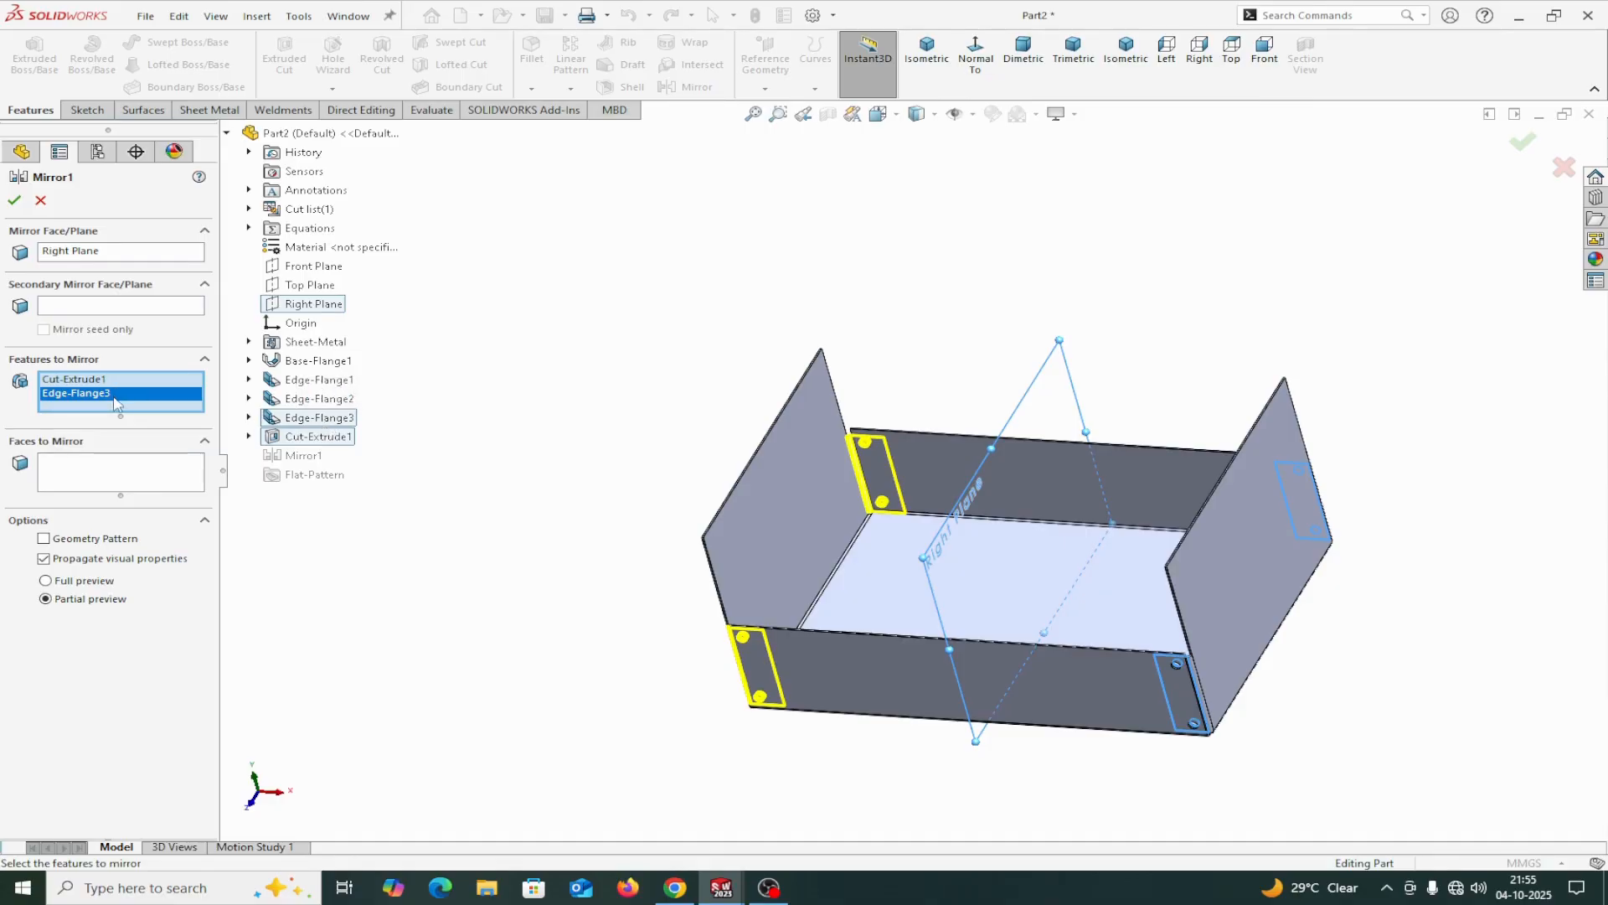
{"action": "left_click", "coordinate": [14, 201]}
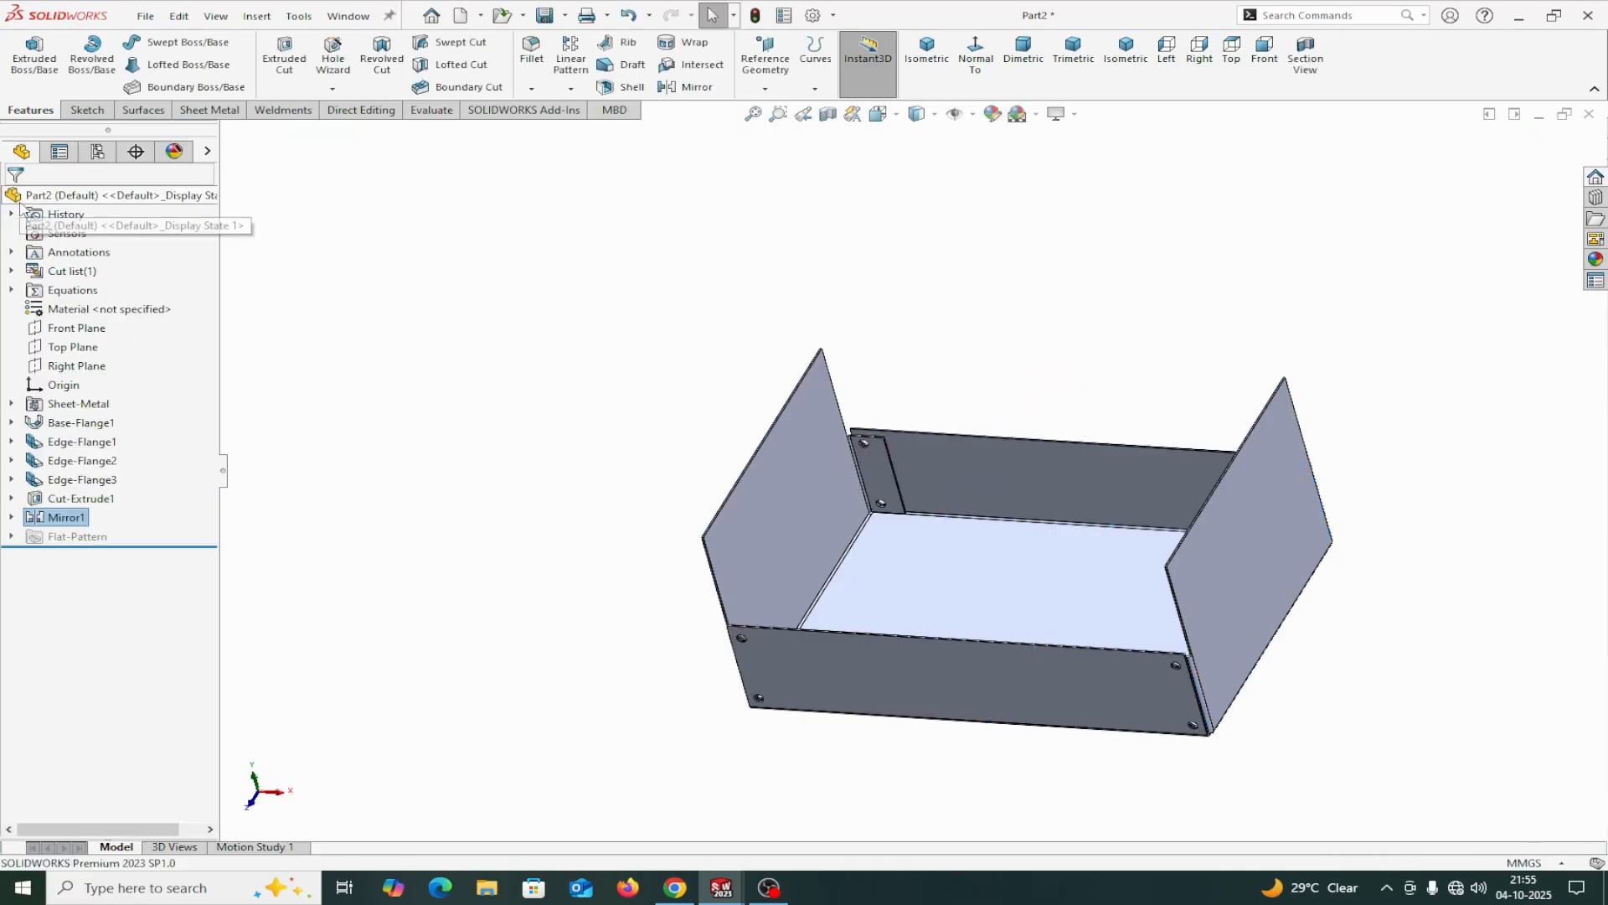
{"action": "middle_click_drag", "start_coordinate": [681, 685], "coordinate": [758, 707]}
{"action": "scroll", "coordinate": [960, 528], "scroll_direction": "down", "scroll_amount": 5}
{"action": "scroll", "coordinate": [960, 528], "scroll_direction": "up", "scroll_amount": 6}
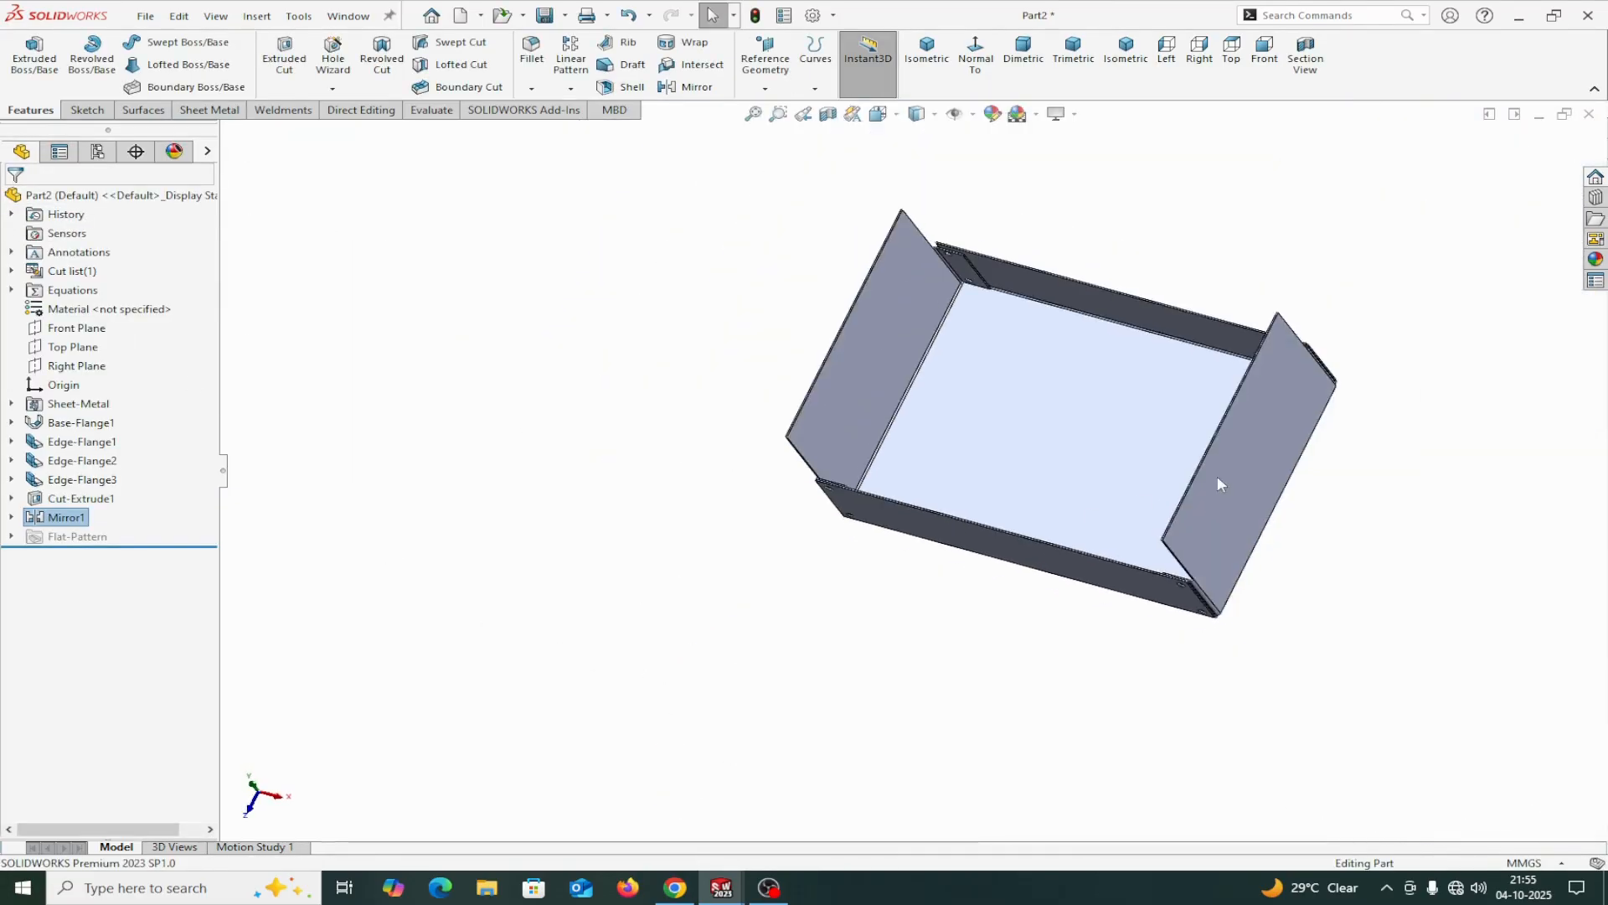
{"action": "middle_click_drag", "start_coordinate": [1336, 472], "coordinate": [1070, 456]}
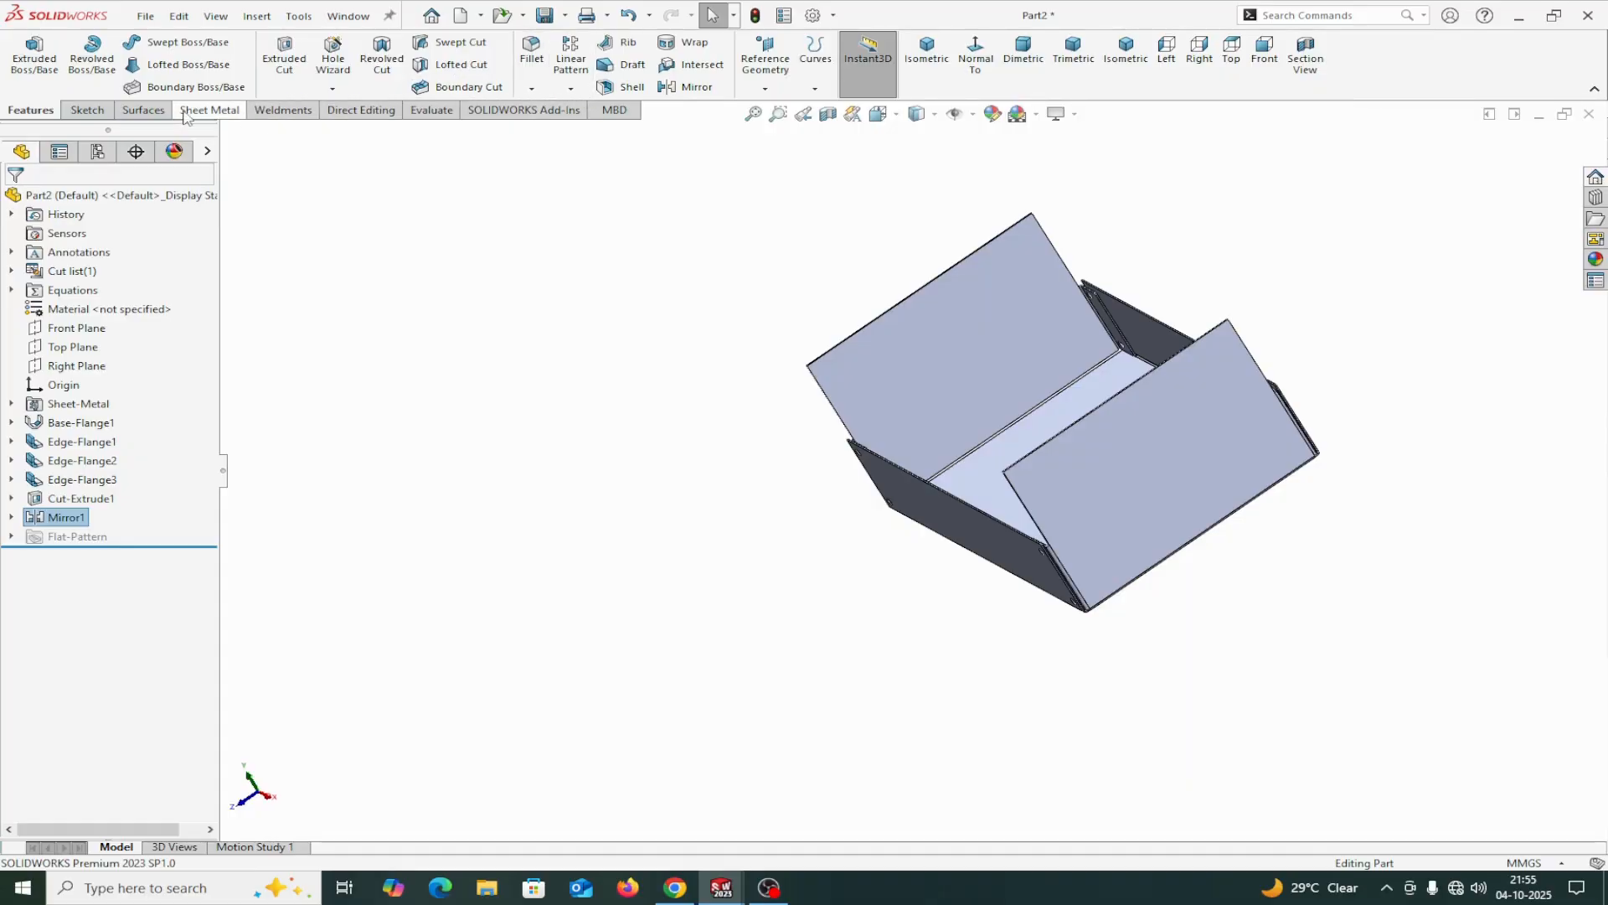
Round the upper corners of both tall end flanges with a Break Corner fillet of 100 mm radius.
{"action": "left_click", "coordinate": [211, 110]}
{"action": "left_click", "coordinate": [470, 88]}
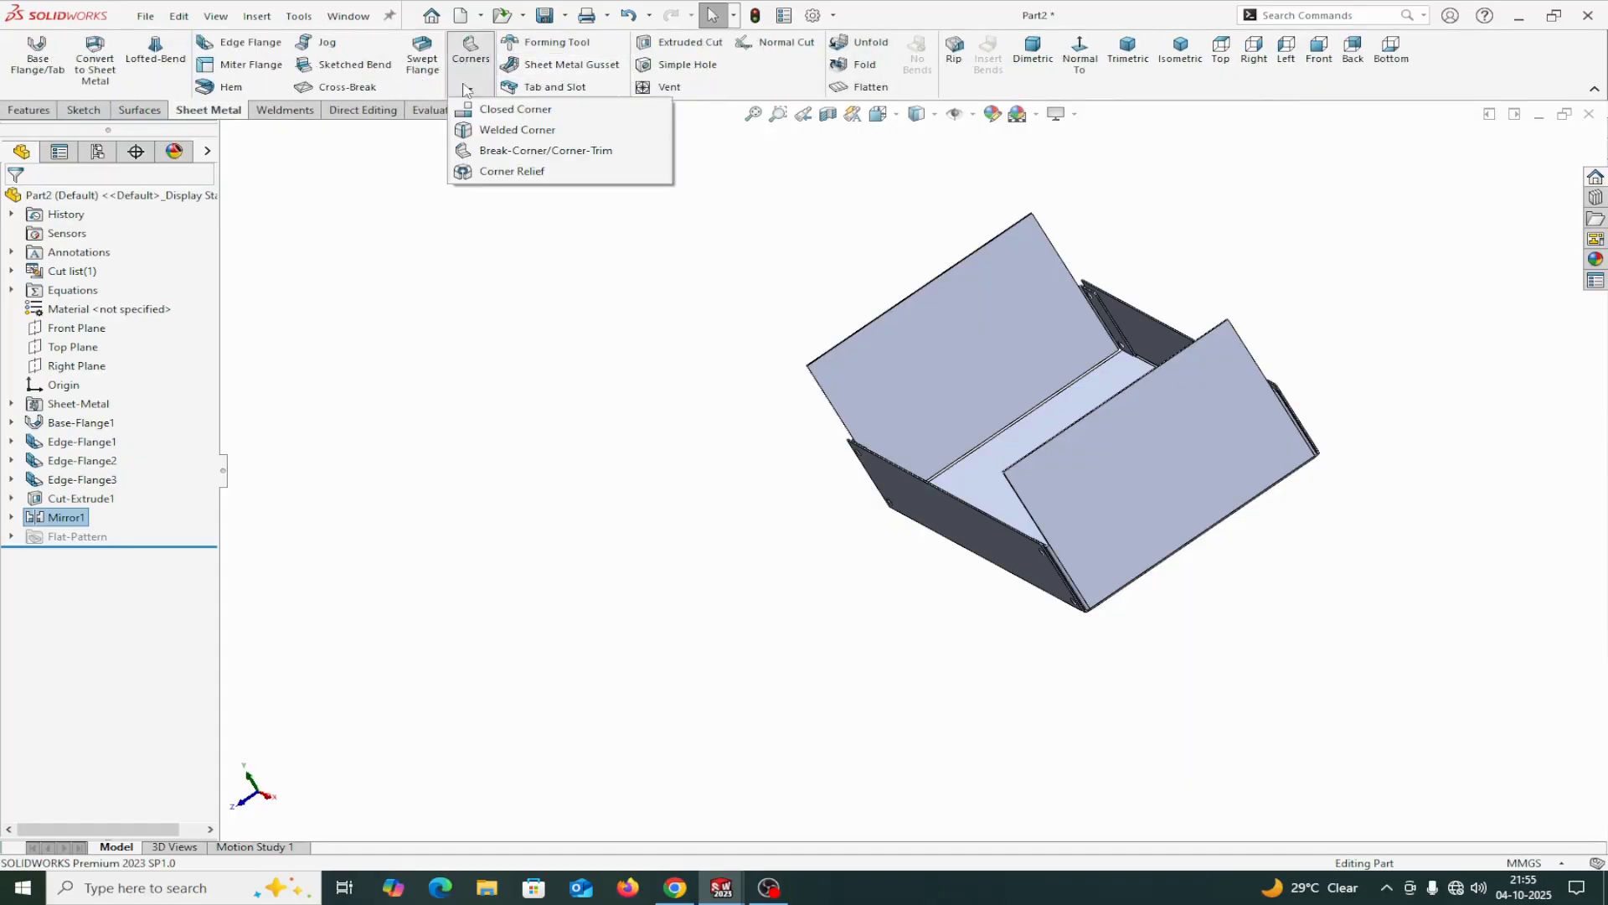
{"action": "left_click", "coordinate": [540, 151]}
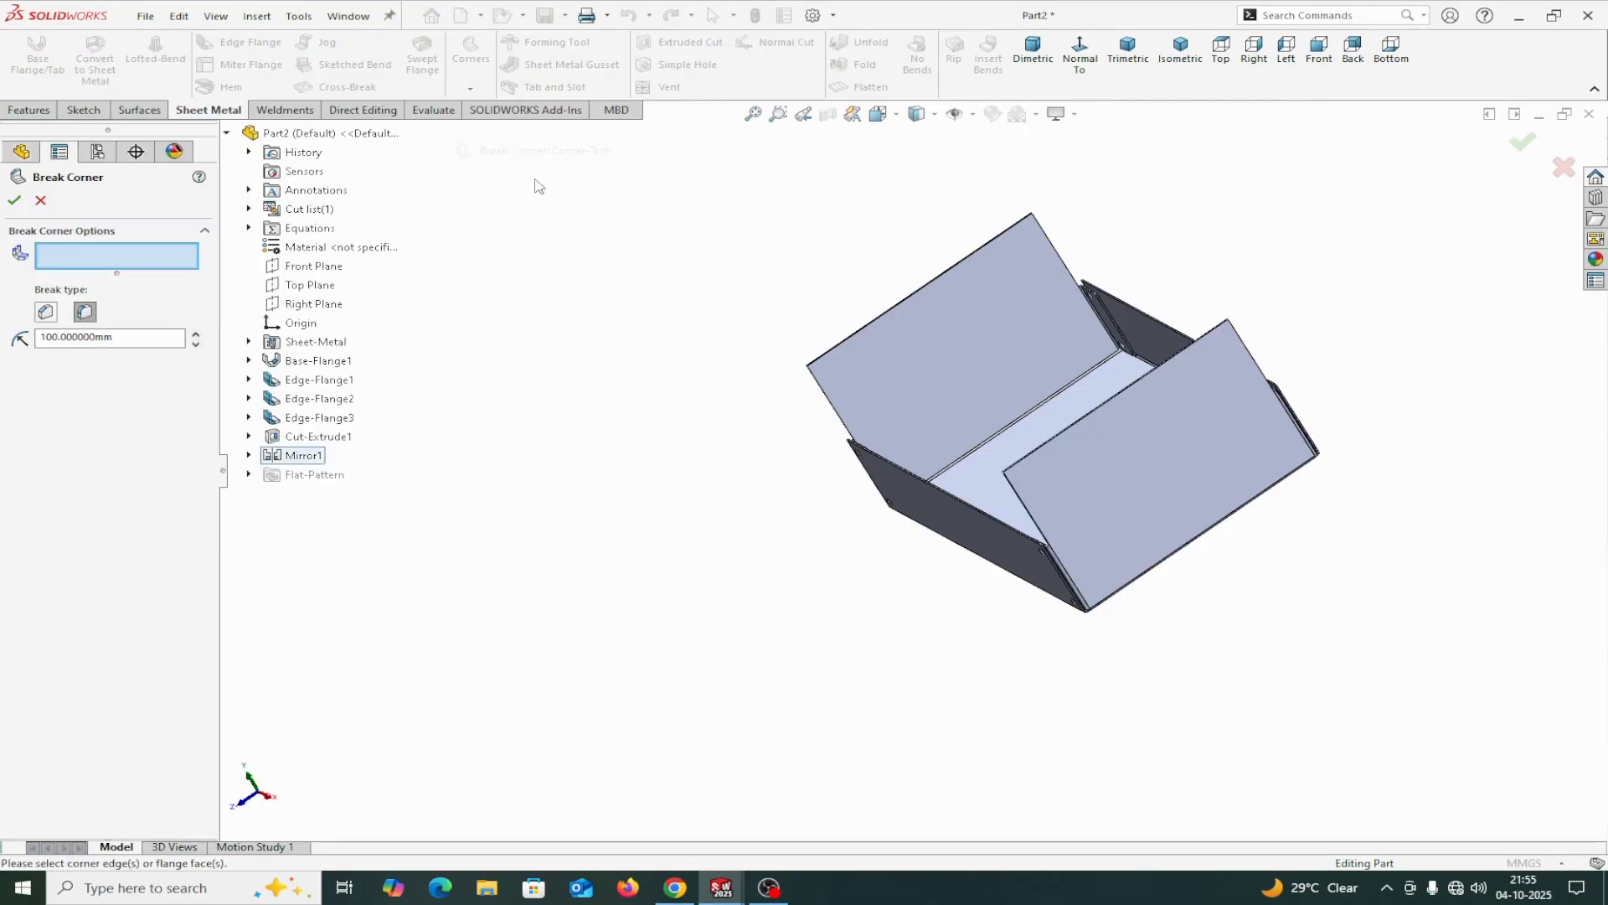
{"action": "left_click", "coordinate": [1092, 441]}
{"action": "left_click", "coordinate": [955, 337]}
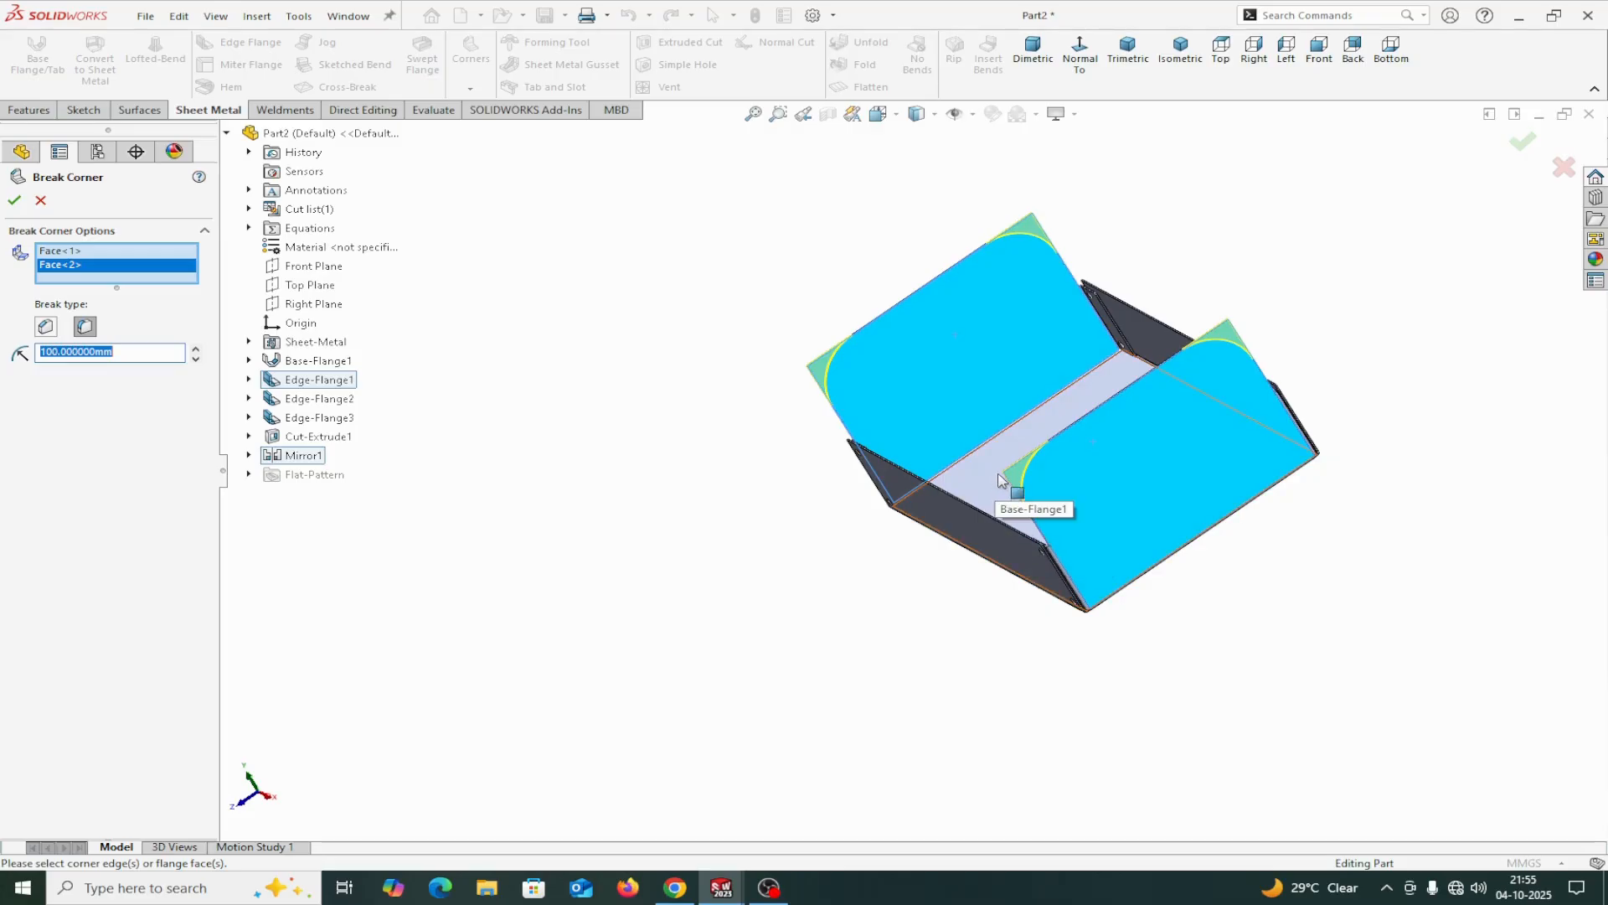
{"action": "scroll", "coordinate": [1038, 477], "scroll_direction": "down", "scroll_amount": 4}
{"action": "middle_click_drag", "start_coordinate": [1013, 466], "coordinate": [1057, 456]}
{"action": "scroll", "coordinate": [962, 482], "scroll_direction": "down", "scroll_amount": 1}
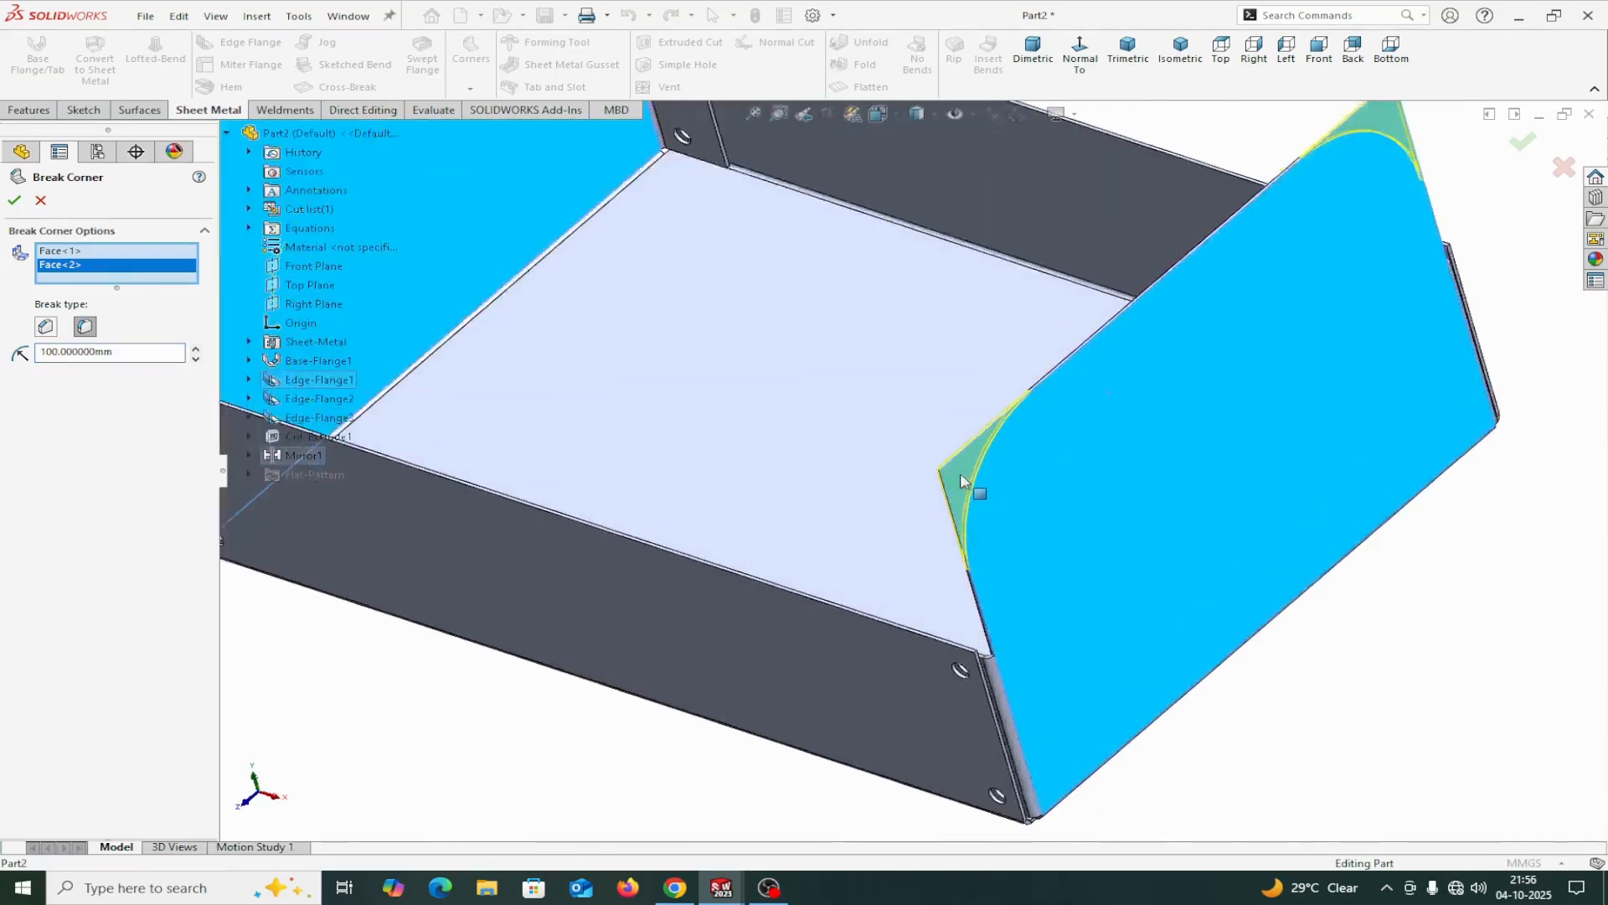
{"action": "scroll", "coordinate": [946, 465], "scroll_direction": "up", "scroll_amount": 5}
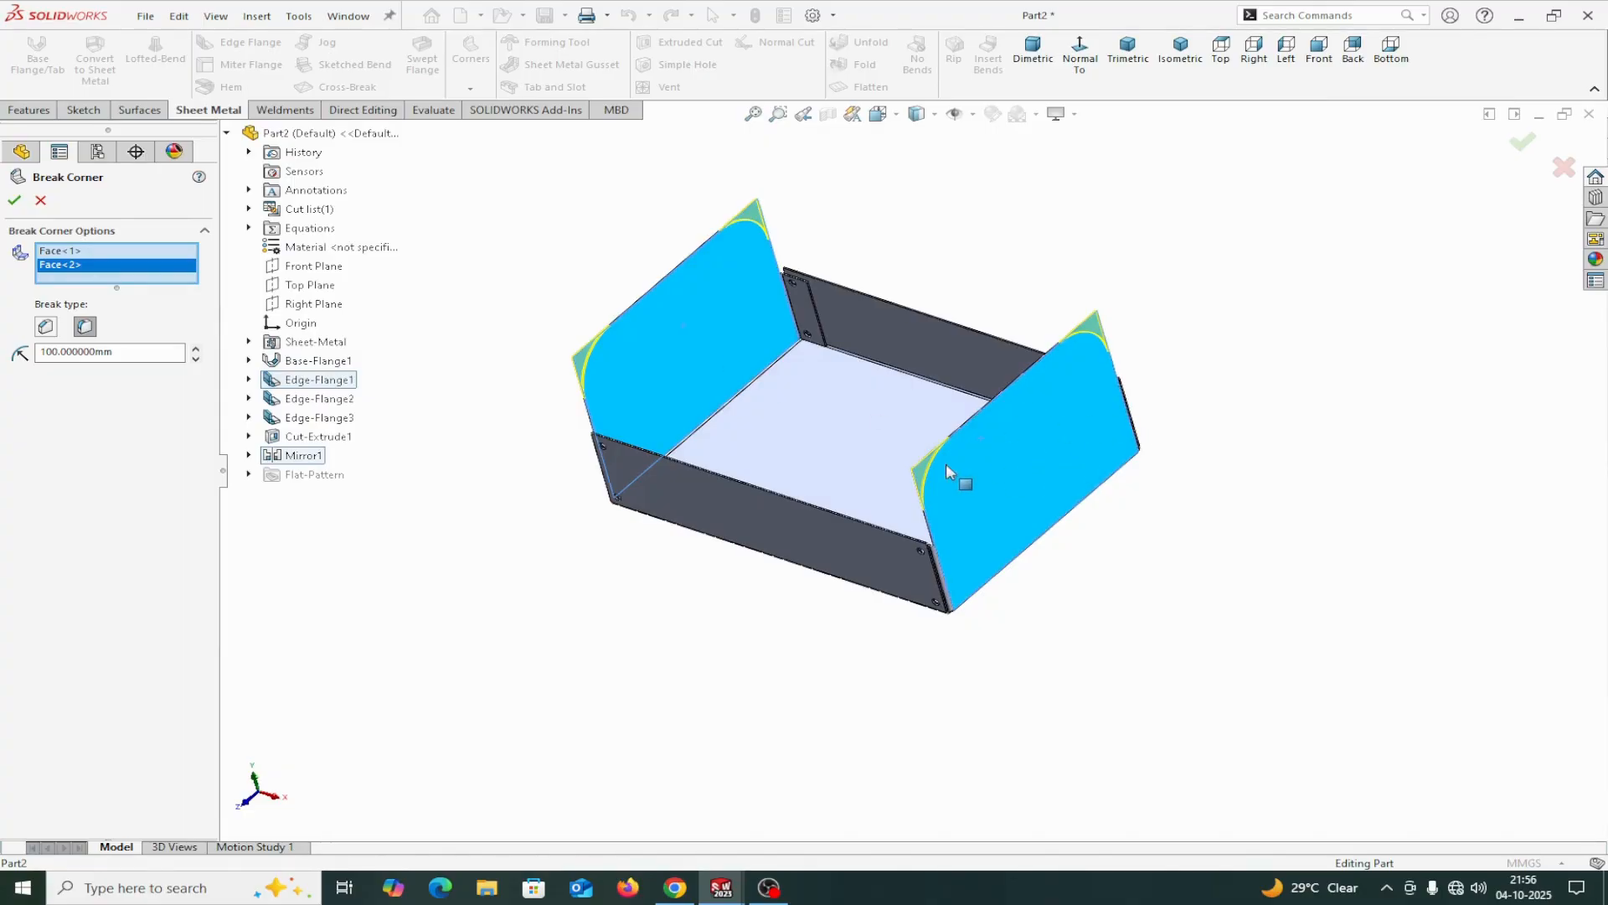
{"action": "left_click", "coordinate": [15, 203]}
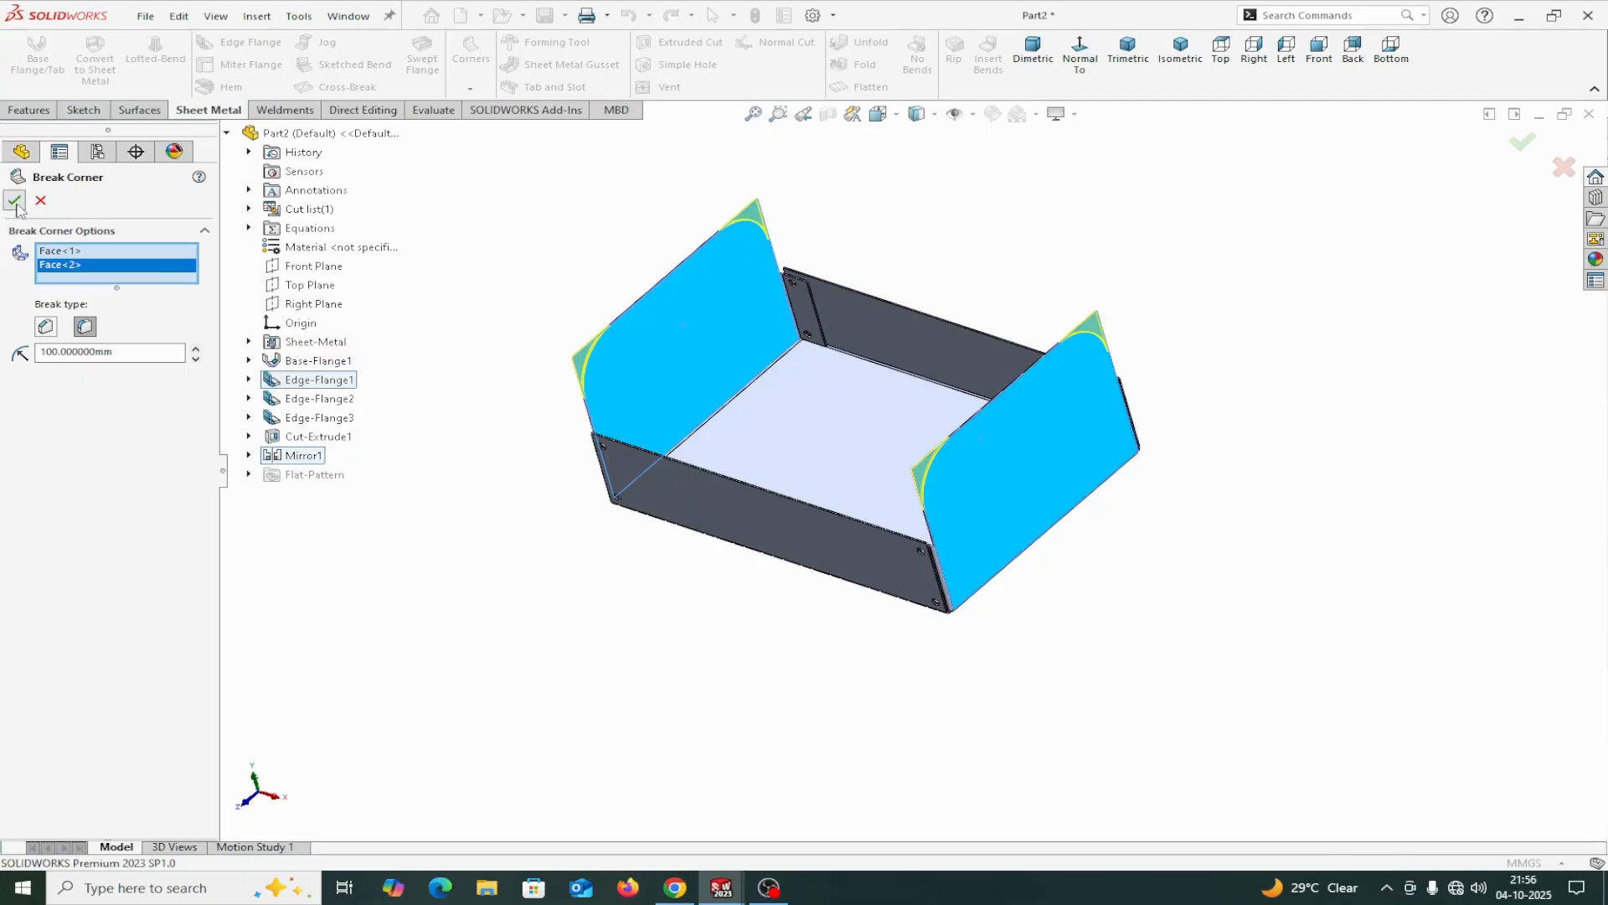
{"action": "middle_click_drag", "start_coordinate": [1203, 625], "coordinate": [1100, 599]}
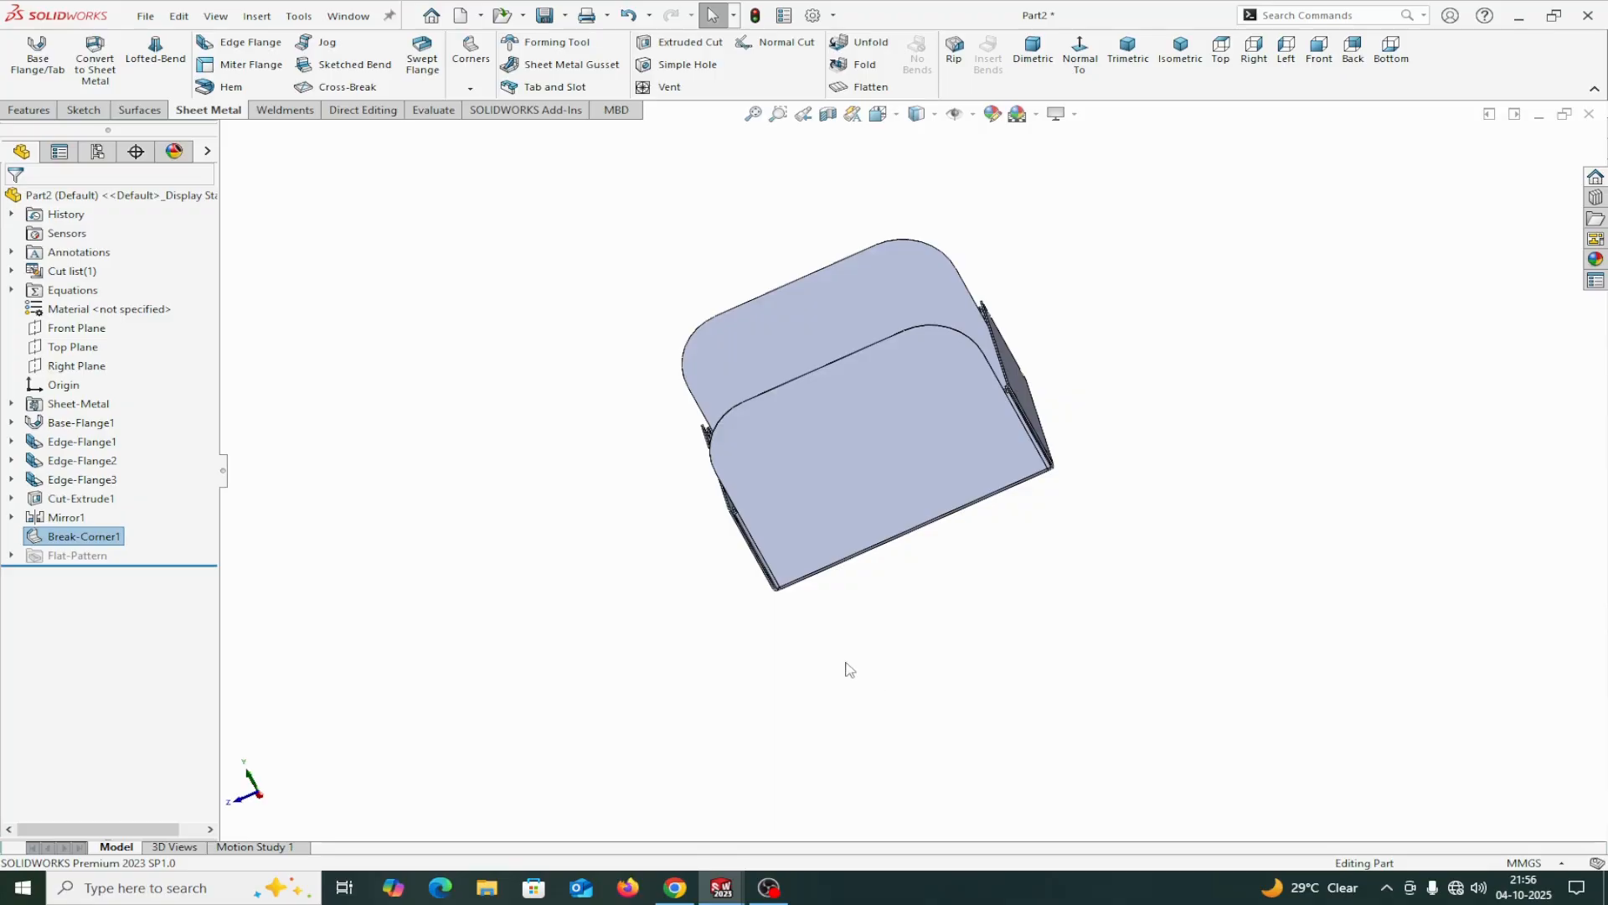
Switch to the sheet metal tray drawing and examine the holes, slots and top tab in its front and right views.
{"action": "left_click", "coordinate": [339, 16]}
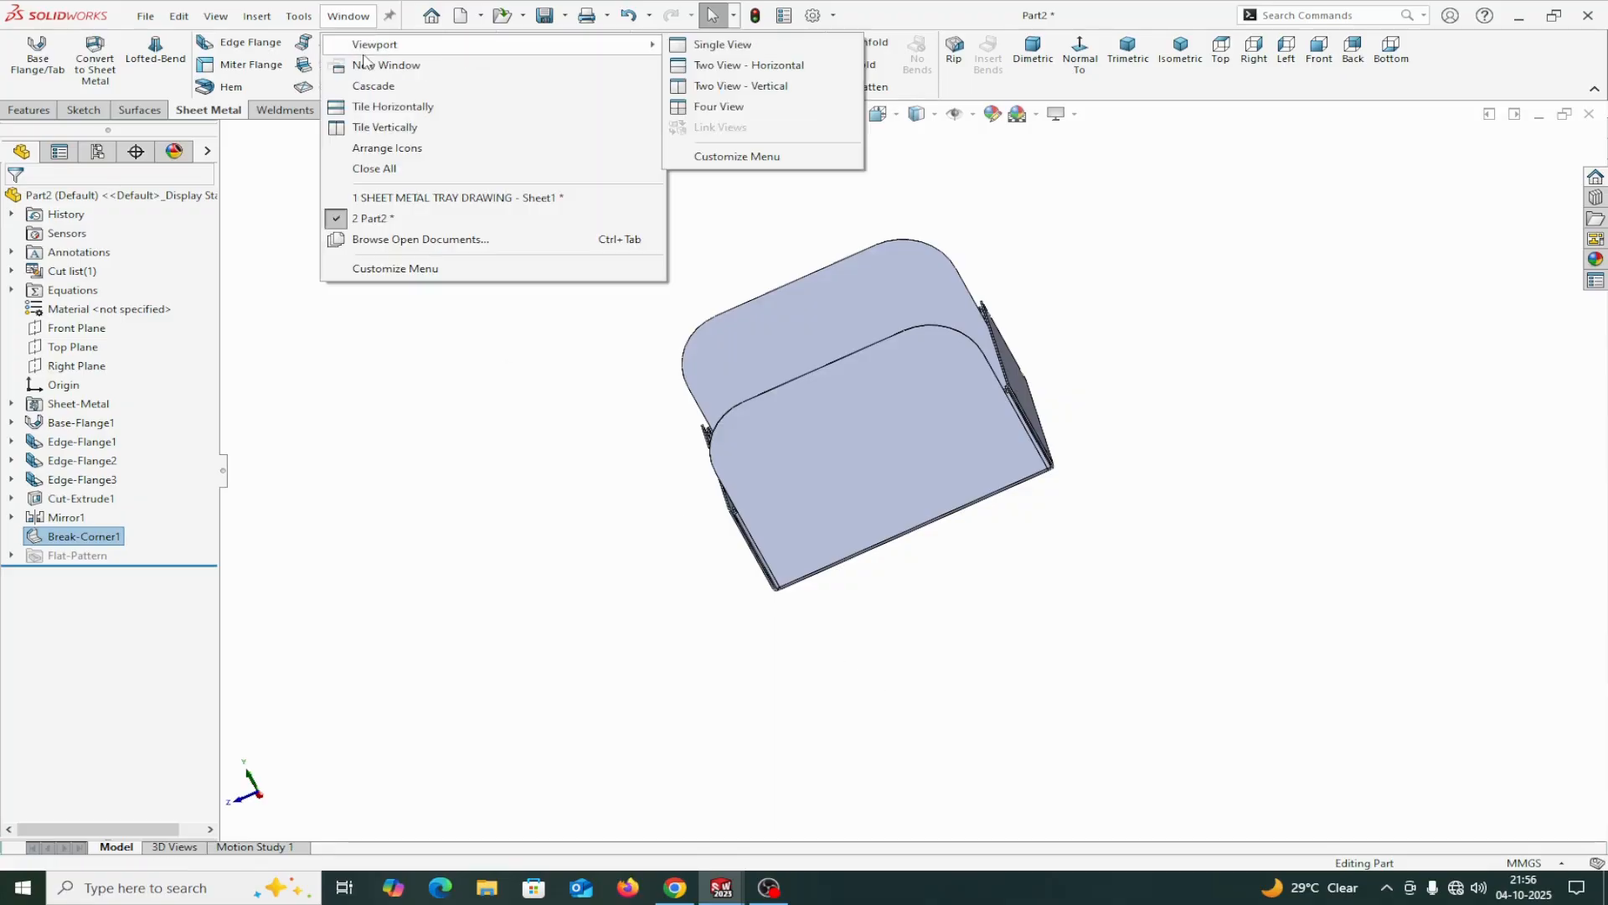
{"action": "left_click", "coordinate": [436, 198]}
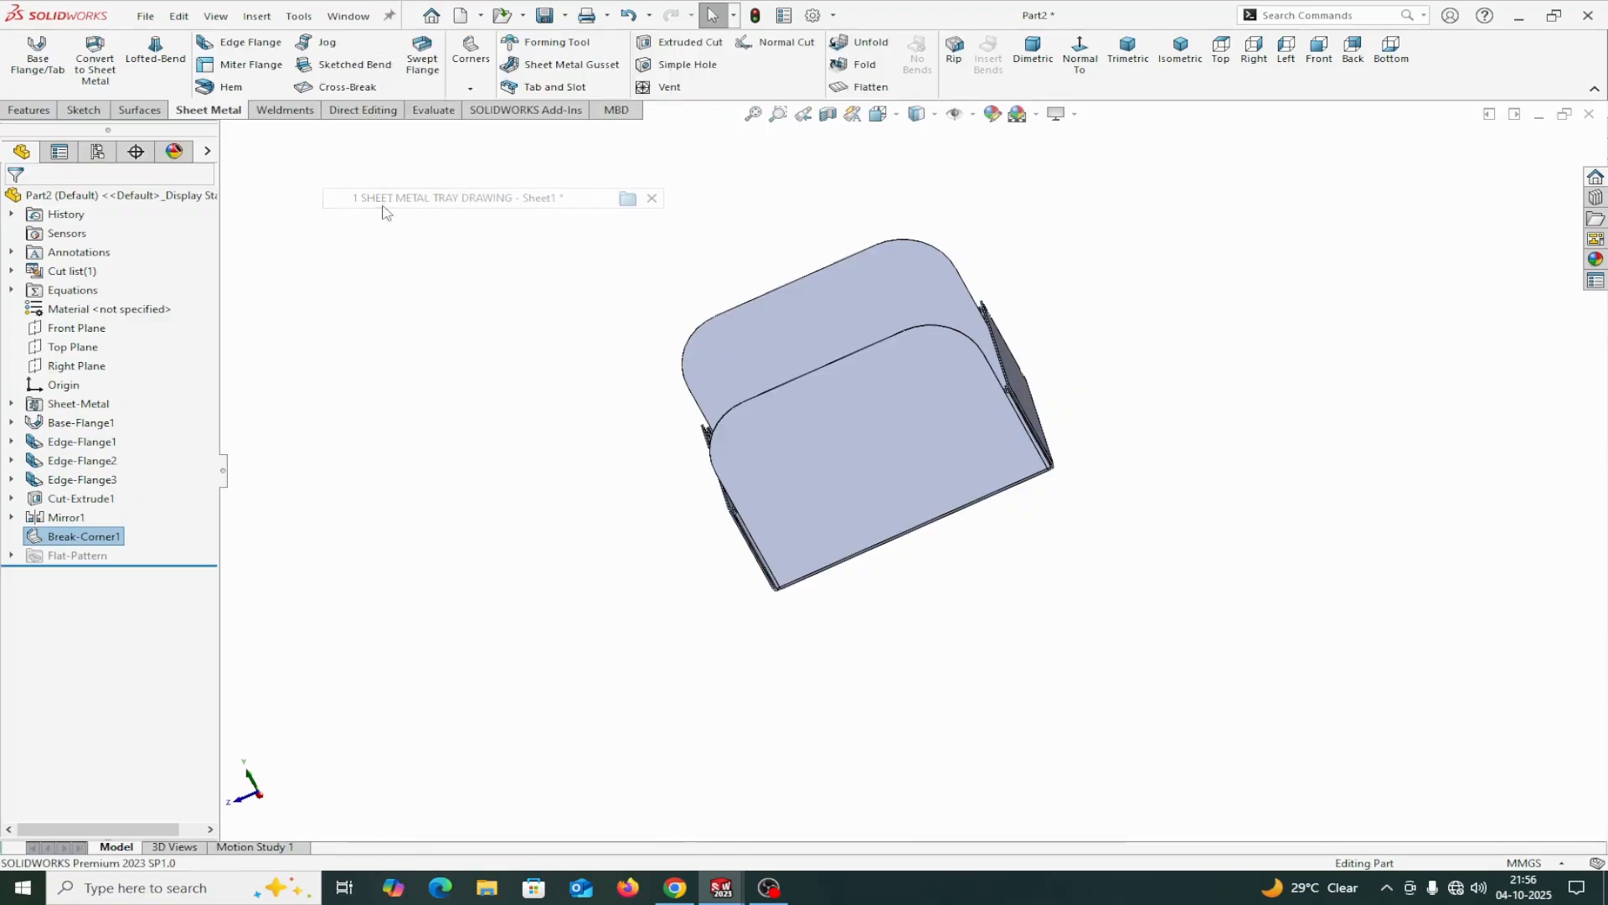
{"action": "scroll", "coordinate": [819, 566], "scroll_direction": "down", "scroll_amount": 3}
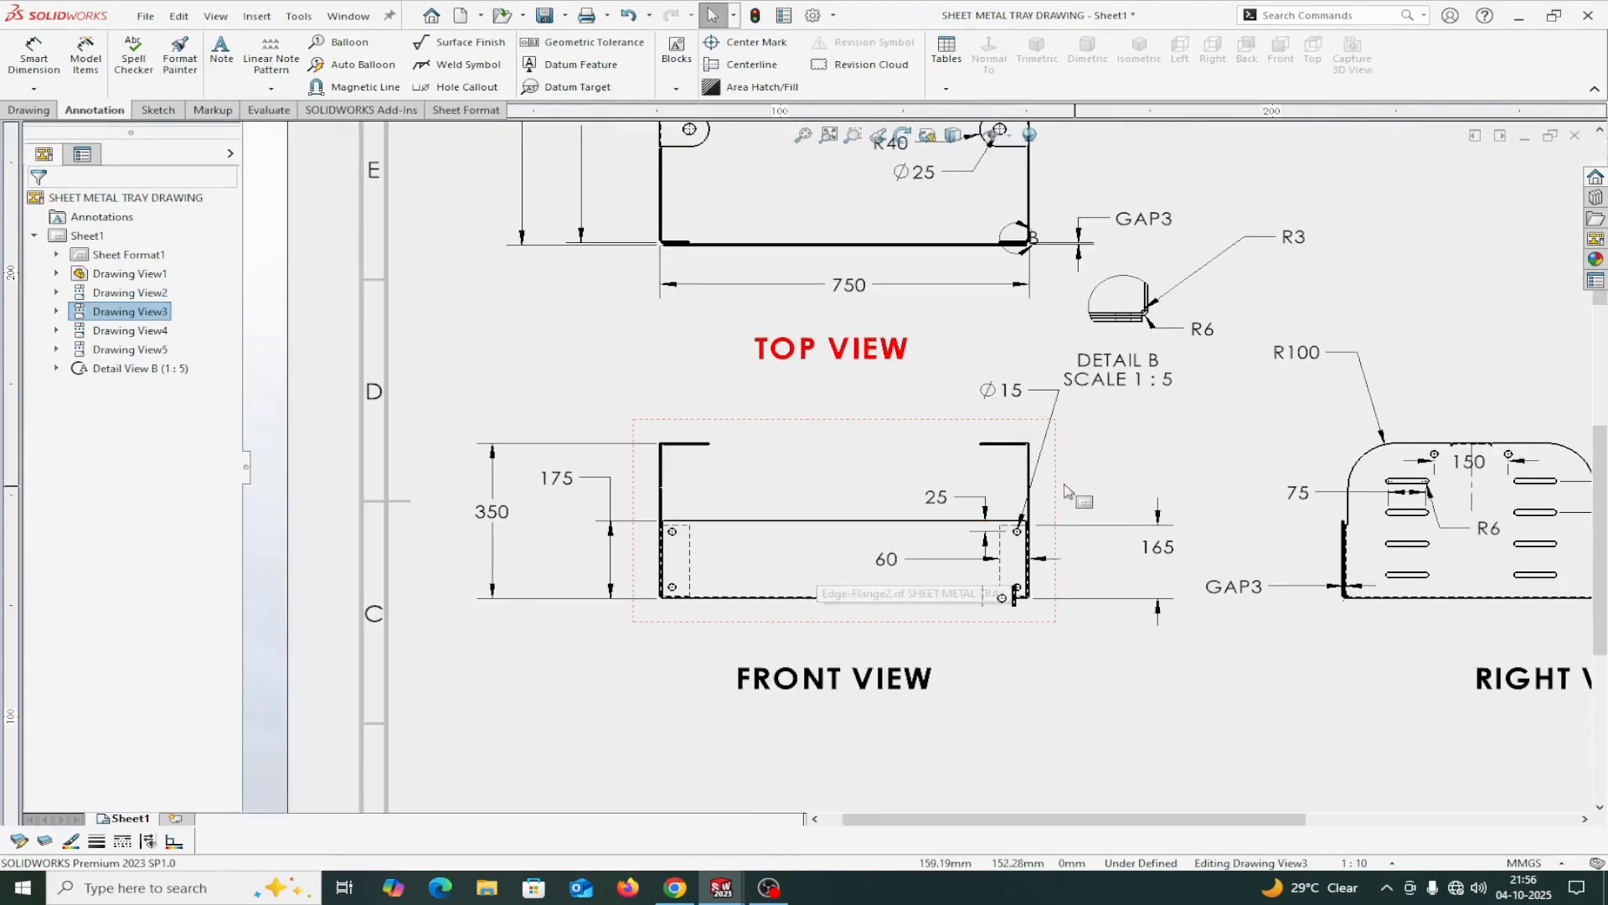
{"action": "scroll", "coordinate": [915, 556], "scroll_direction": "down", "scroll_amount": 1}
{"action": "scroll", "coordinate": [1071, 488], "scroll_direction": "up", "scroll_amount": 1}
{"action": "scroll", "coordinate": [1080, 490], "scroll_direction": "down", "scroll_amount": 3}
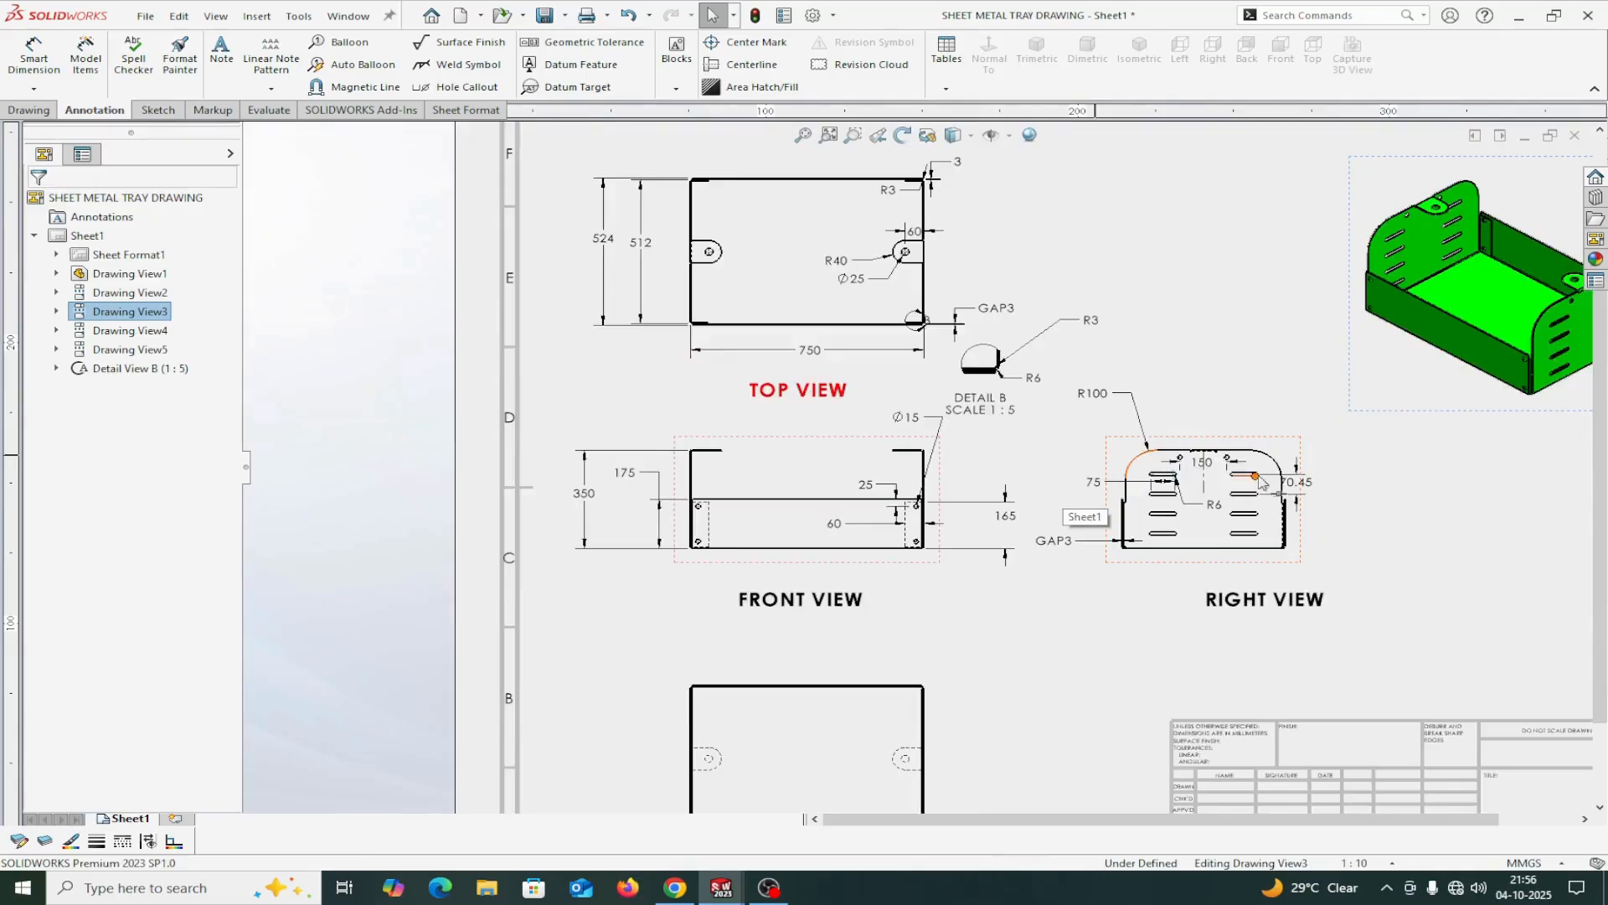
{"action": "scroll", "coordinate": [1123, 494], "scroll_direction": "up", "scroll_amount": 3}
{"action": "scroll", "coordinate": [1063, 457], "scroll_direction": "down", "scroll_amount": 1}
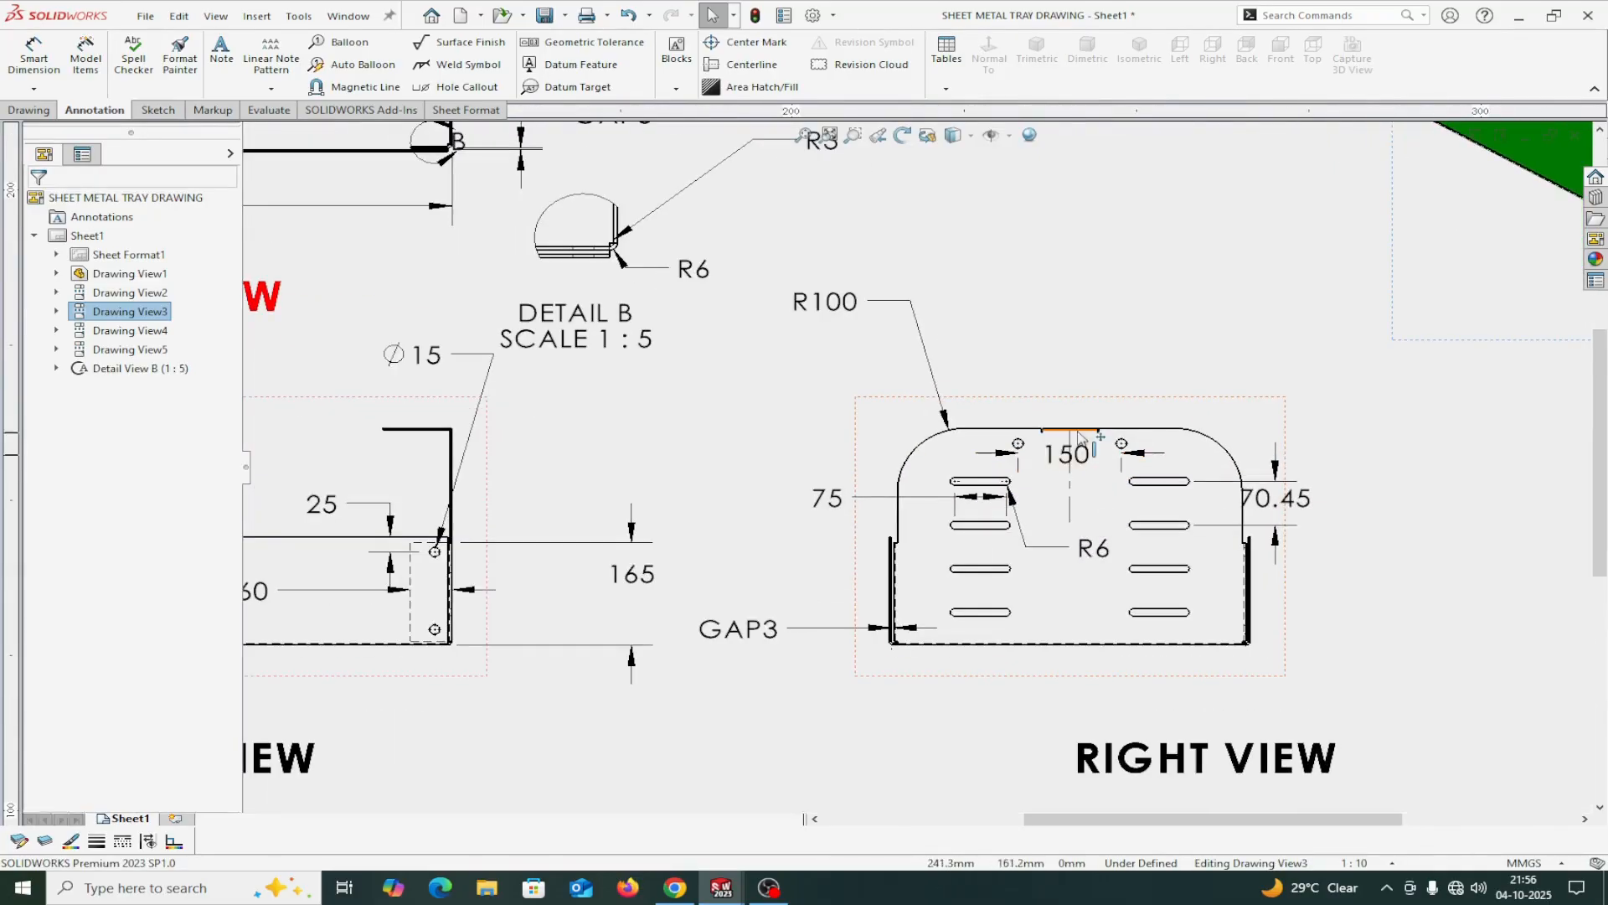
Examine the top view, Detail B and front view for the rounded tab, corner gap and flange dimensions.
{"action": "scroll", "coordinate": [627, 358], "scroll_direction": "down", "scroll_amount": 2}
{"action": "scroll", "coordinate": [634, 351], "scroll_direction": "up", "scroll_amount": 3}
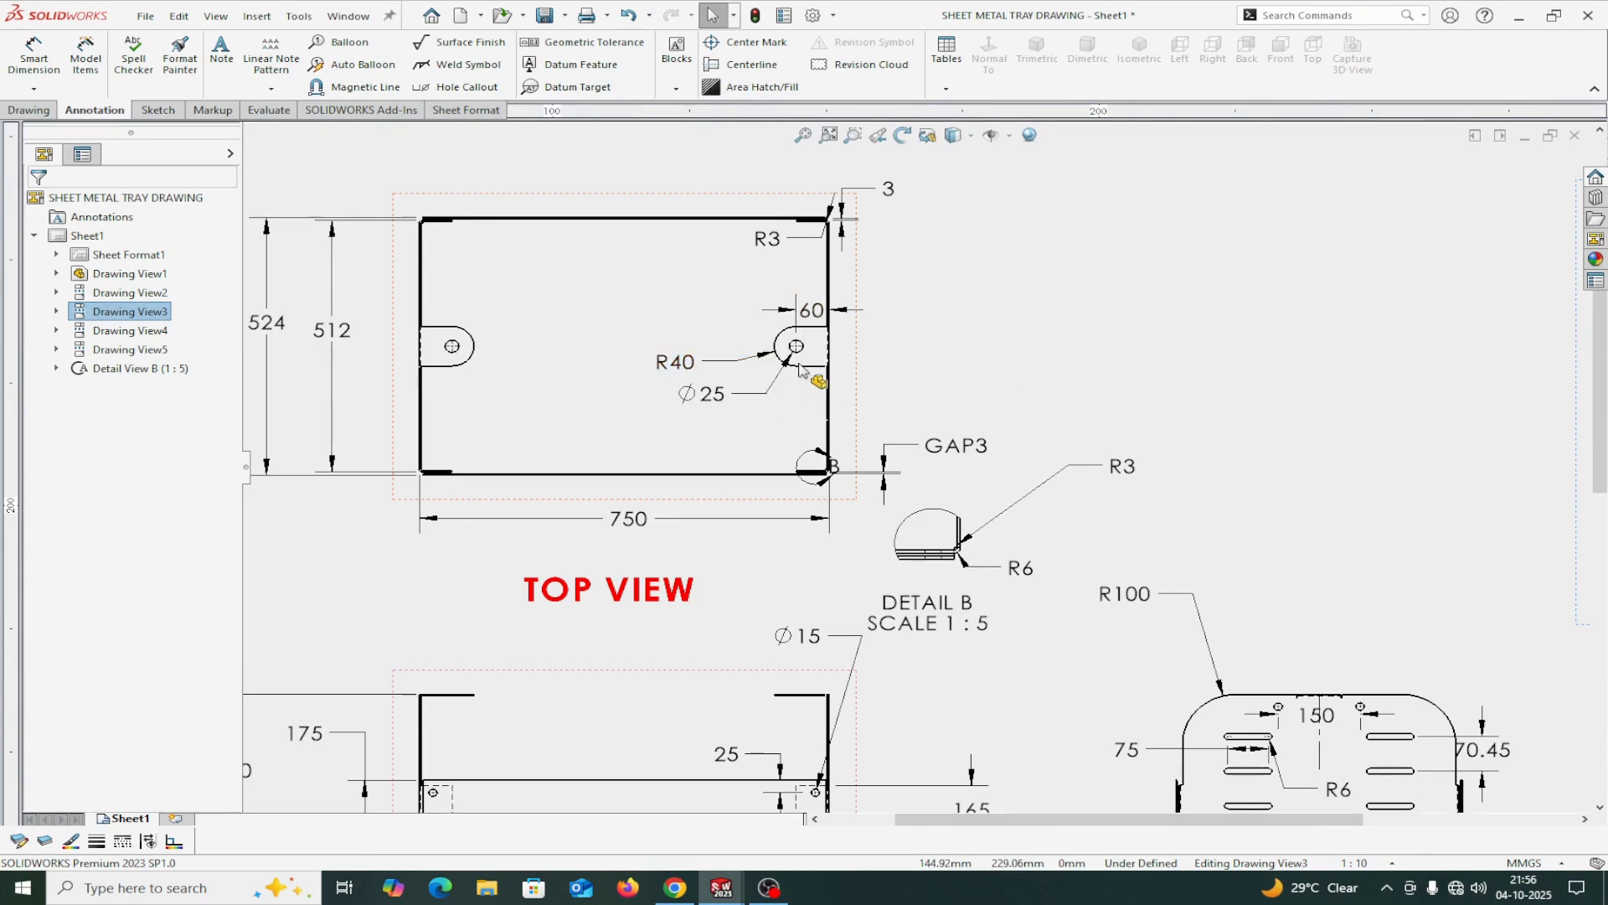
{"action": "scroll", "coordinate": [791, 429], "scroll_direction": "up", "scroll_amount": 6}
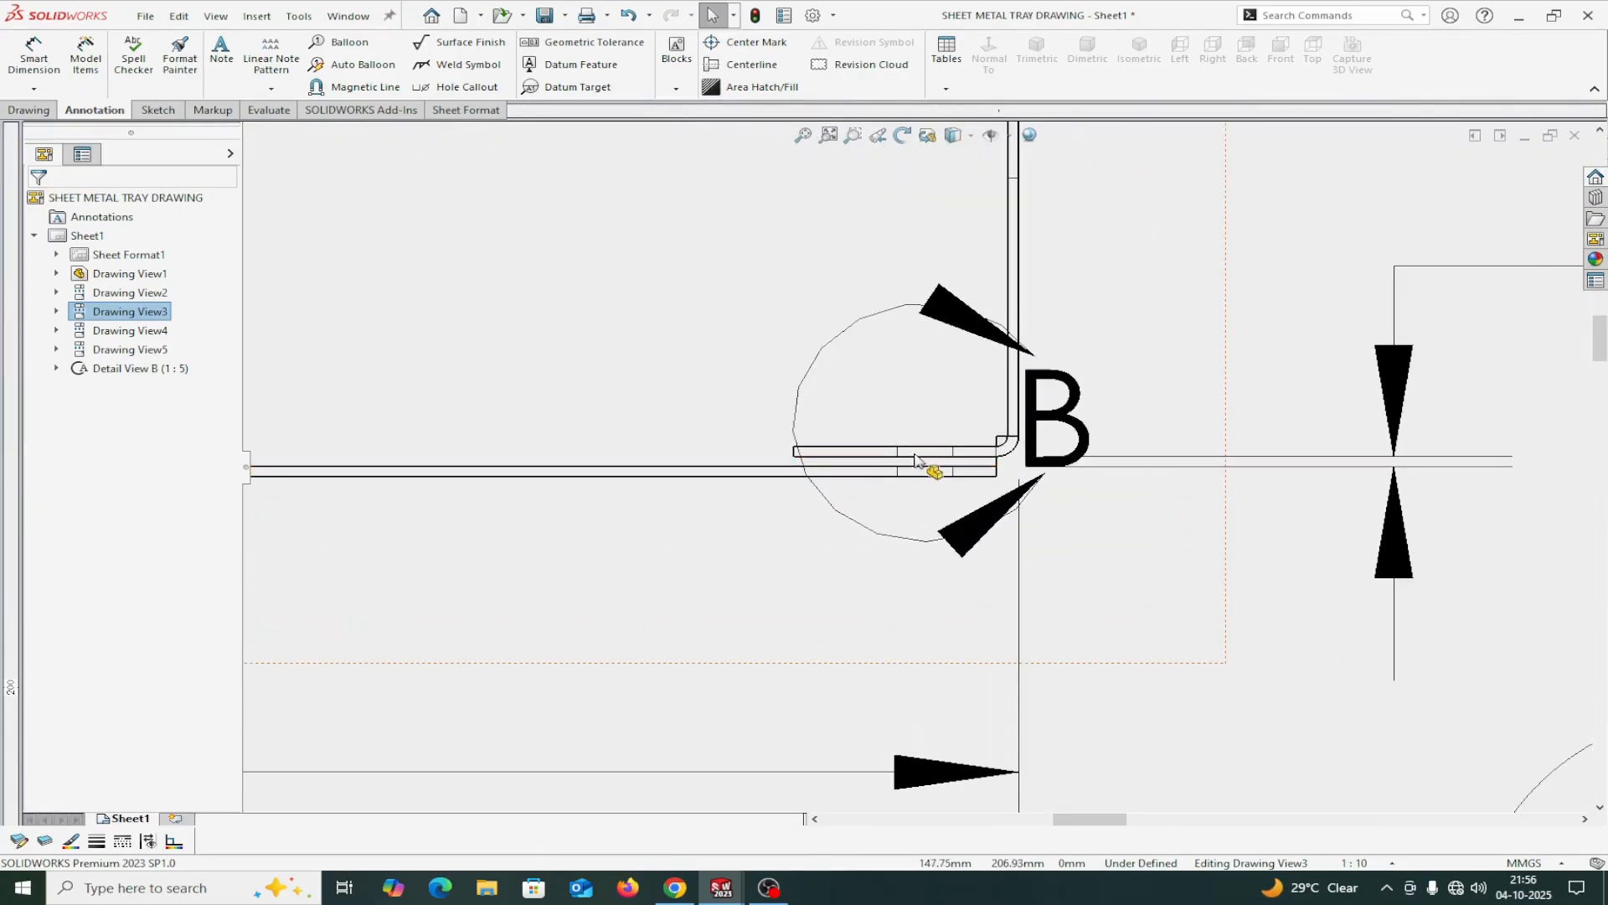
{"action": "scroll", "coordinate": [905, 462], "scroll_direction": "down", "scroll_amount": 5}
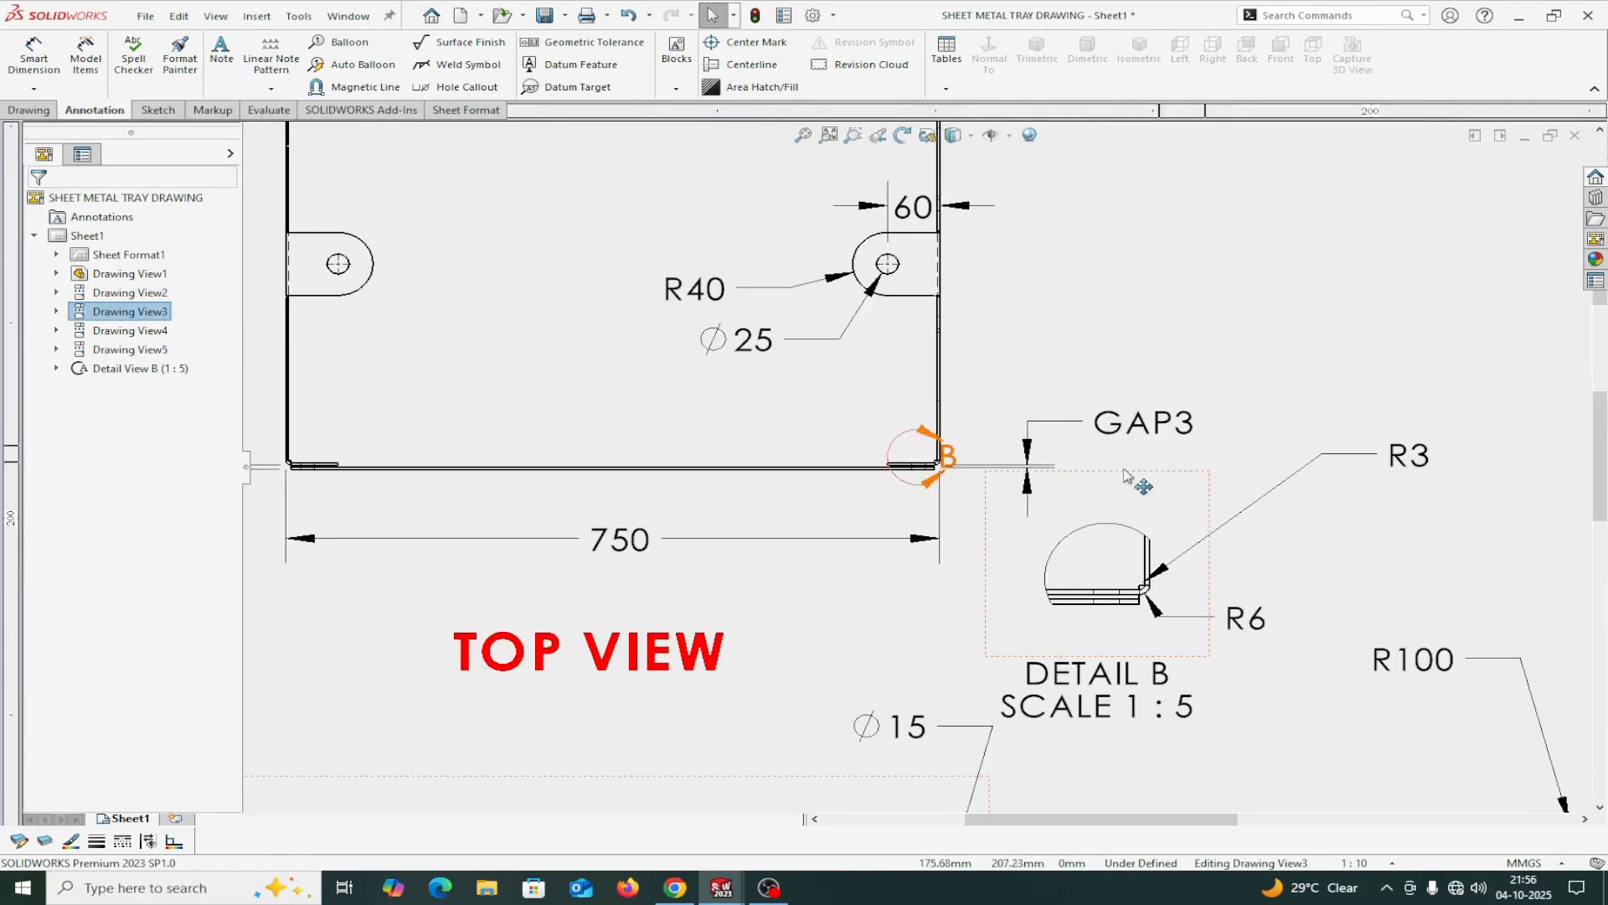
{"action": "scroll", "coordinate": [1097, 478], "scroll_direction": "down", "scroll_amount": 5}
{"action": "scroll", "coordinate": [506, 387], "scroll_direction": "up", "scroll_amount": 2}
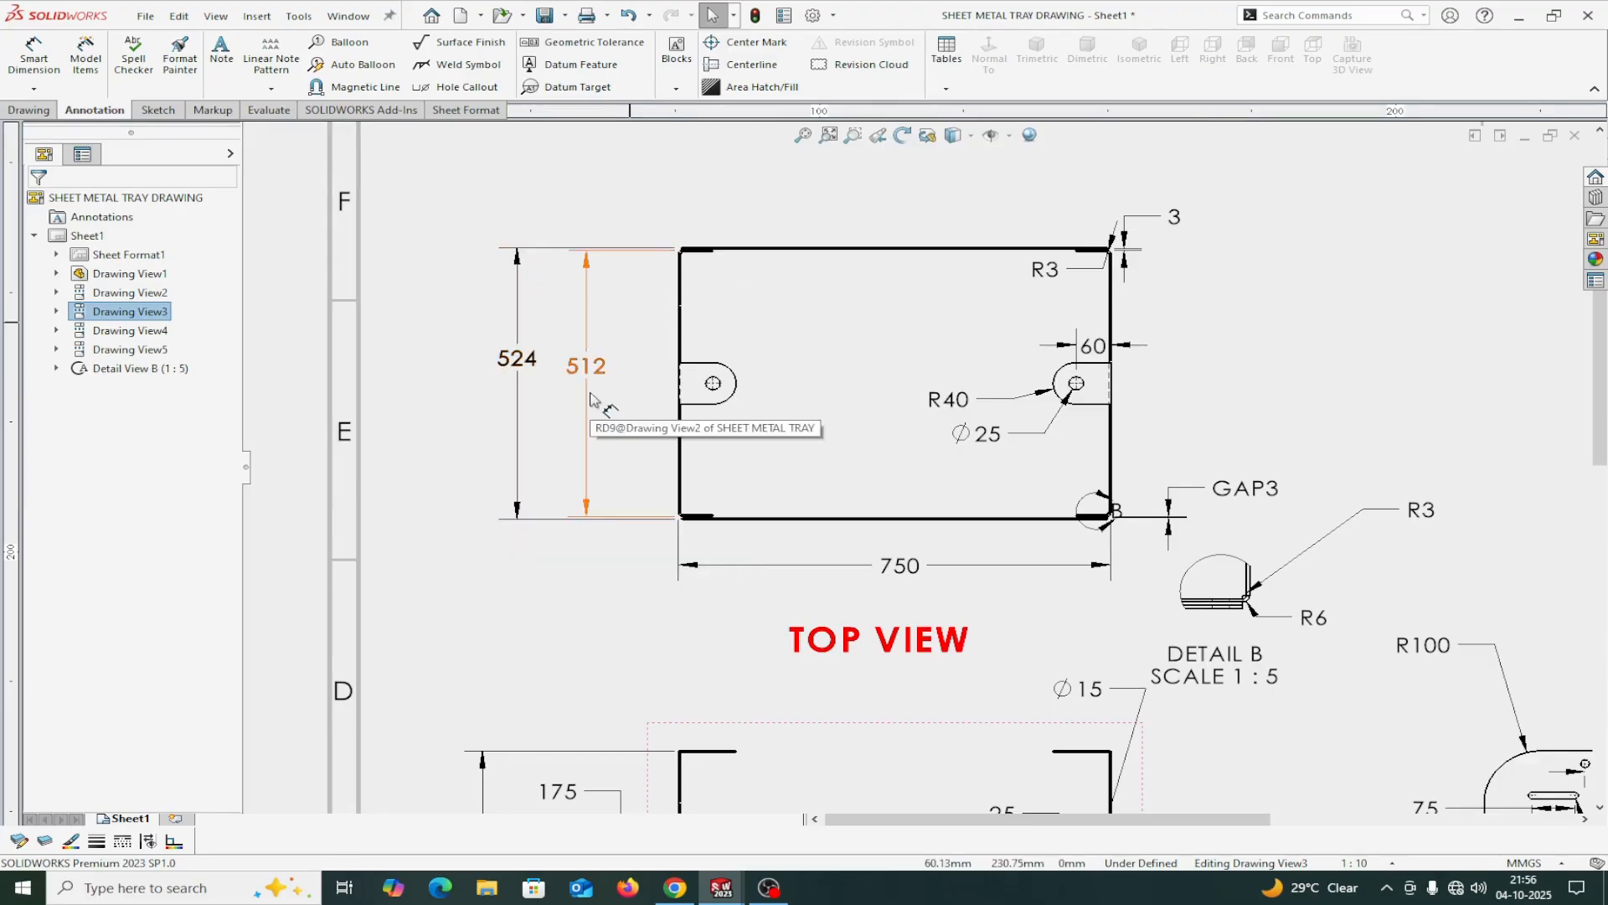
{"action": "scroll", "coordinate": [589, 400], "scroll_direction": "down", "scroll_amount": 5}
{"action": "scroll", "coordinate": [779, 587], "scroll_direction": "up", "scroll_amount": 6}
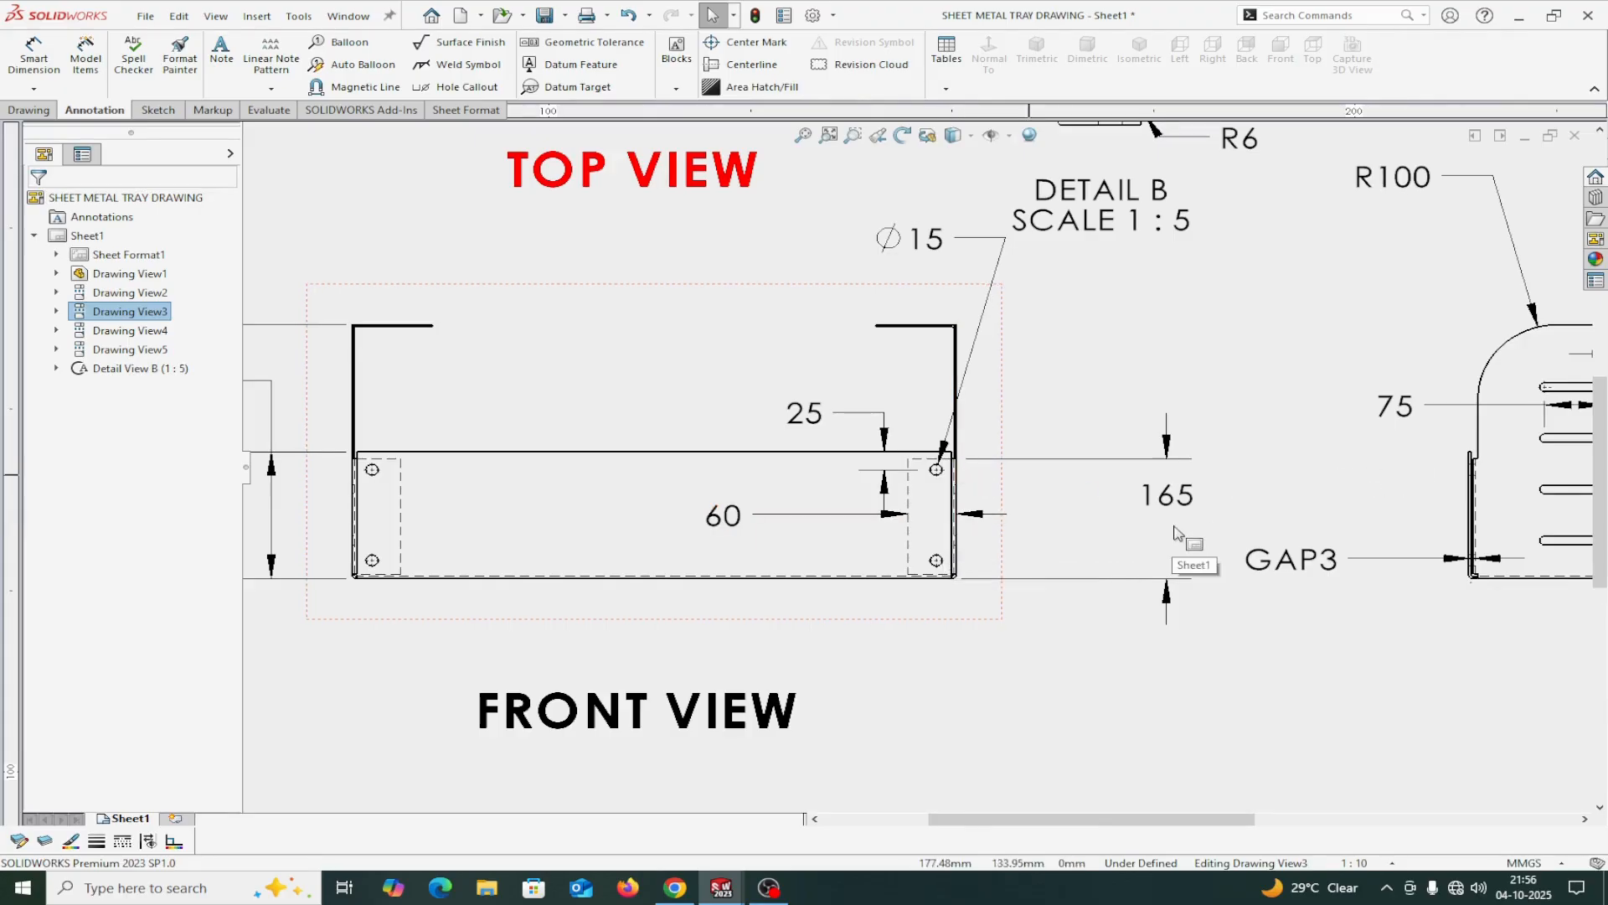
{"action": "scroll", "coordinate": [1123, 329], "scroll_direction": "up", "scroll_amount": 4}
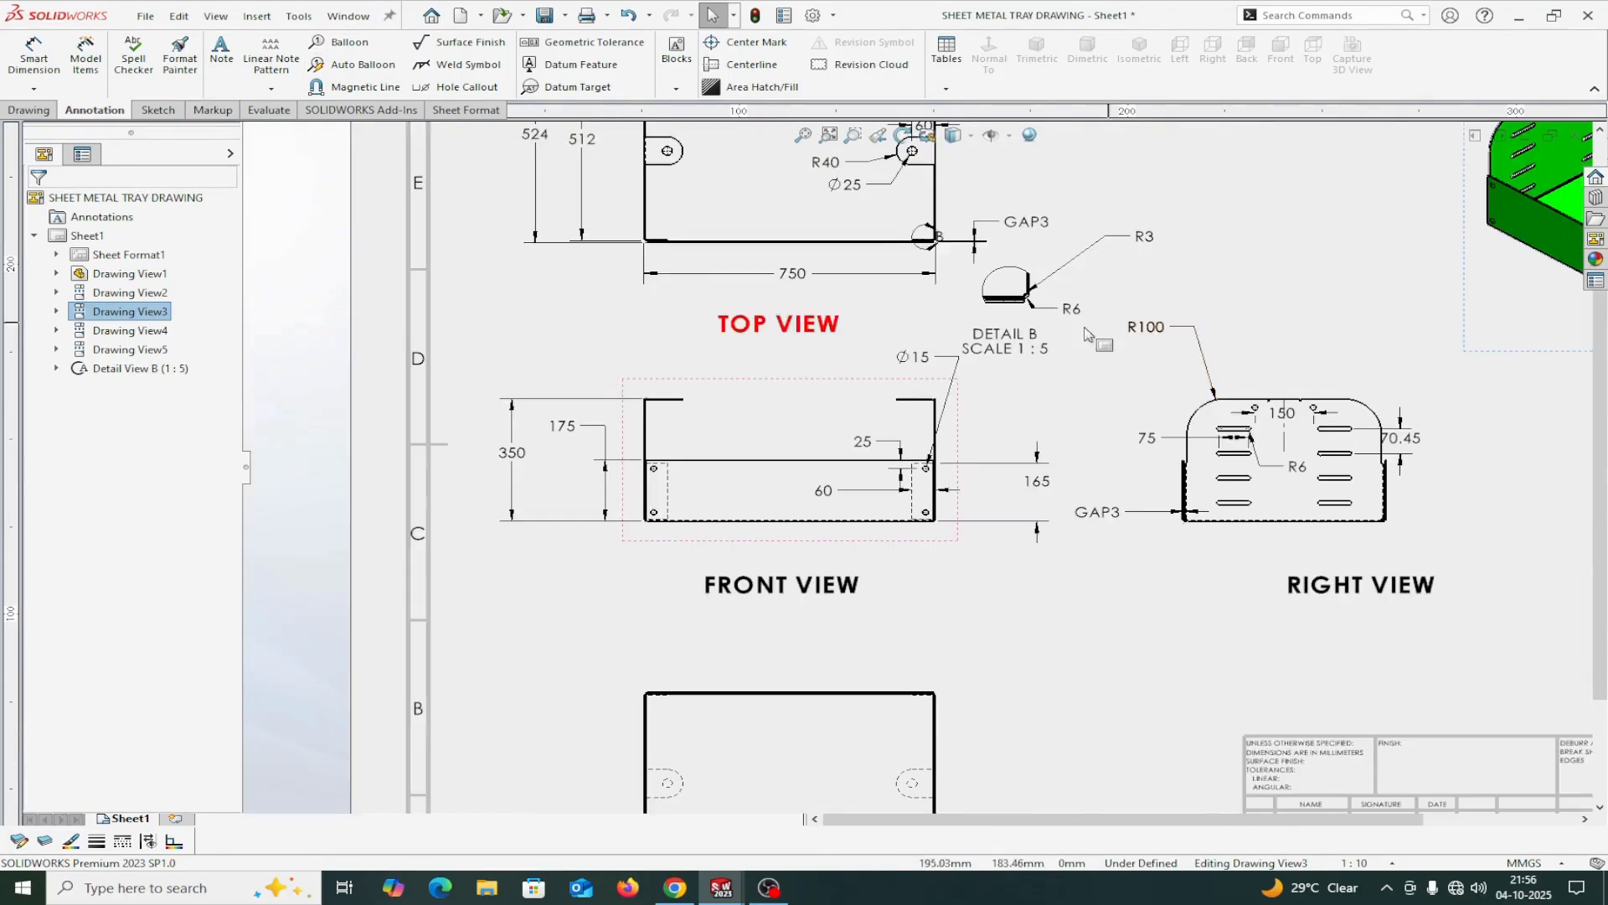
{"action": "scroll", "coordinate": [926, 230], "scroll_direction": "down", "scroll_amount": 4}
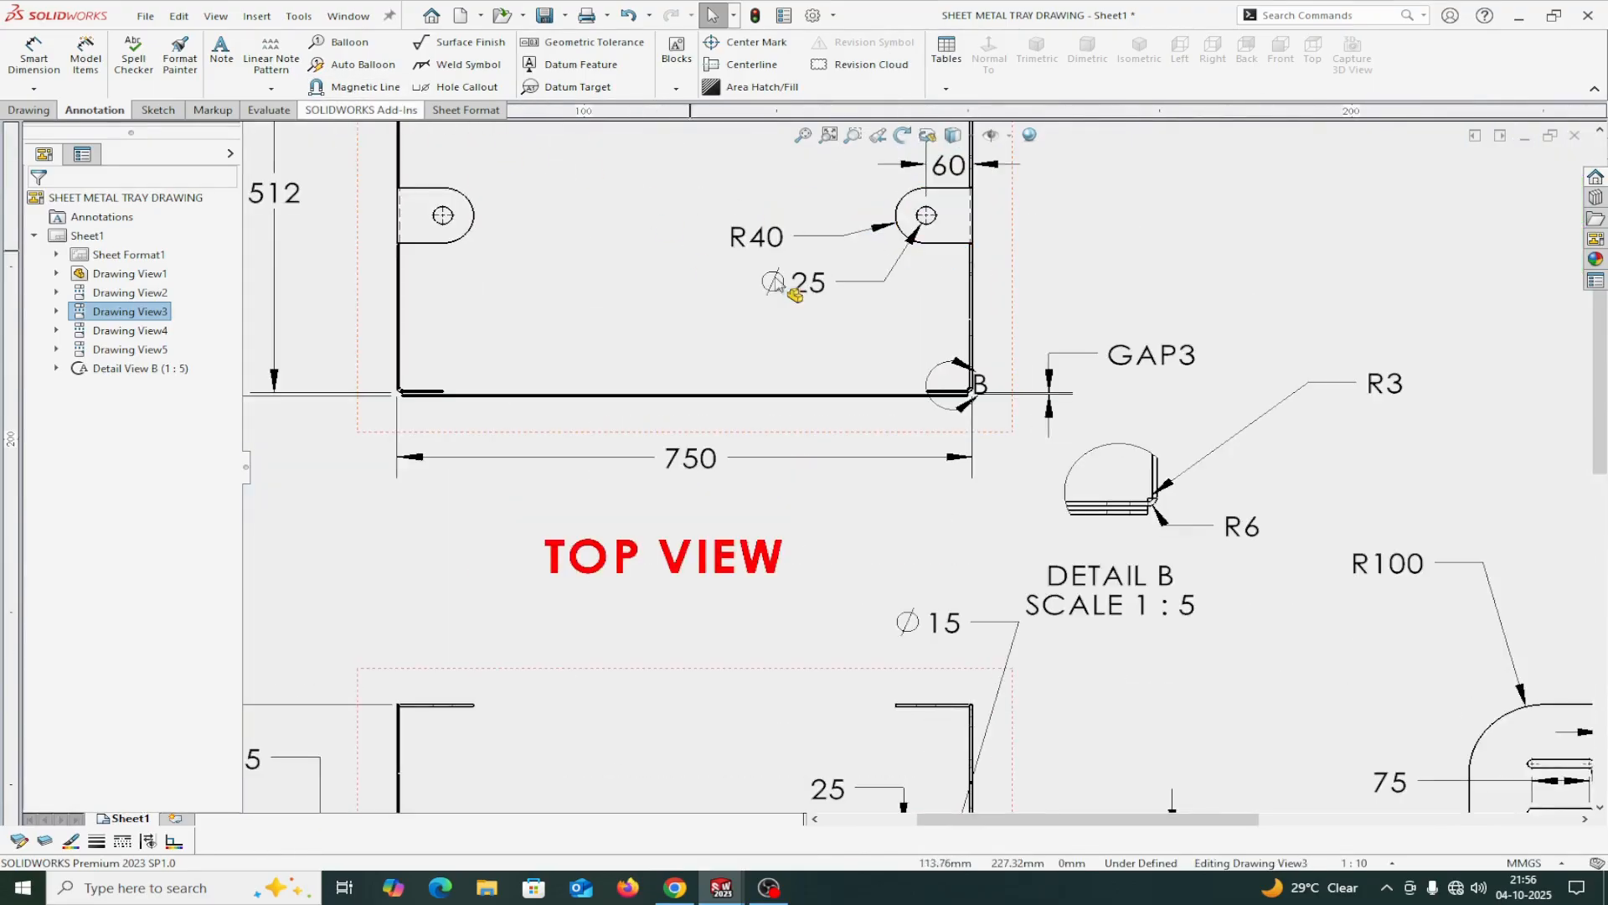
{"action": "scroll", "coordinate": [943, 268], "scroll_direction": "down", "scroll_amount": 5}
{"action": "scroll", "coordinate": [942, 267], "scroll_direction": "down", "scroll_amount": 6}
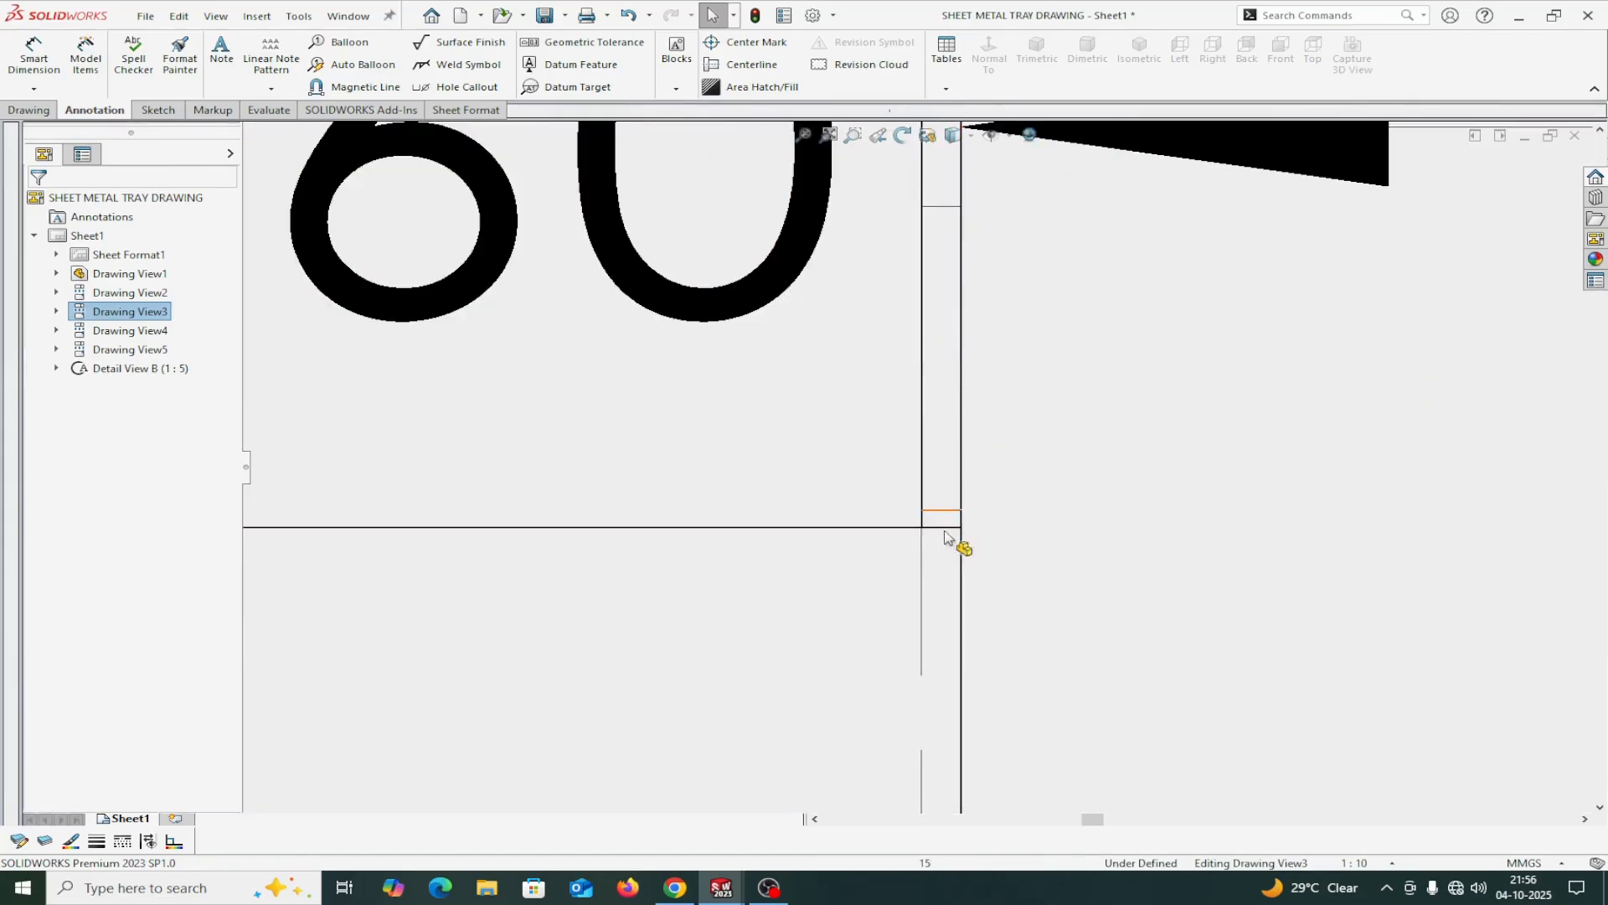
Return to the Part2 window and start an inward Edge Flange about 48 mm long on a tall end flange's top edge.
{"action": "left_click", "coordinate": [345, 16]}
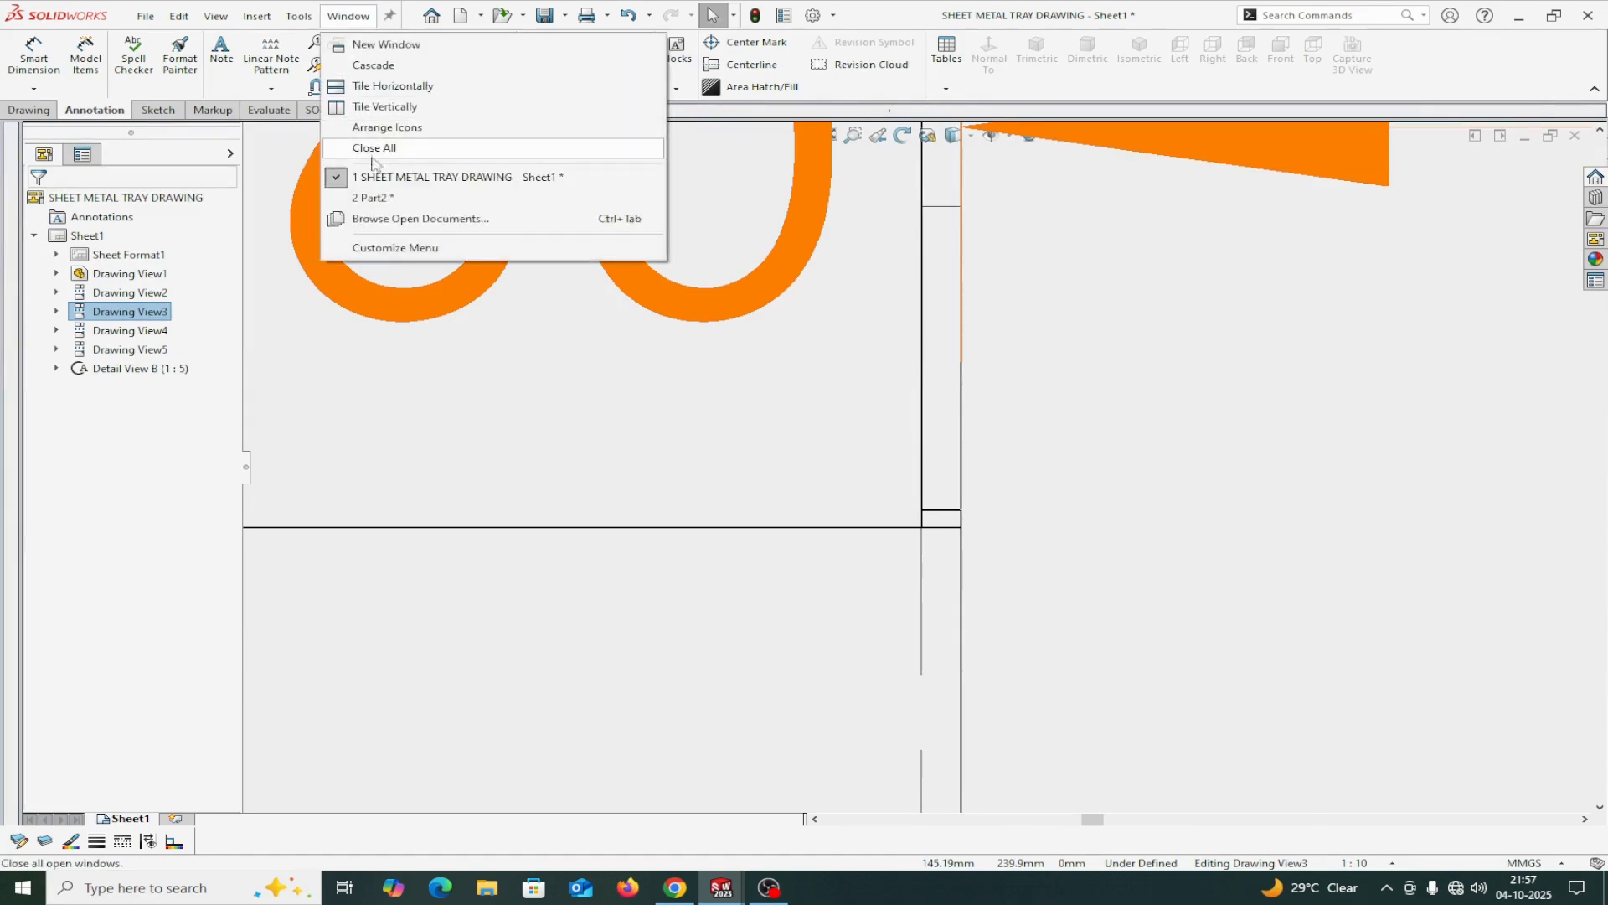
{"action": "left_click", "coordinate": [377, 197]}
{"action": "scroll", "coordinate": [914, 480], "scroll_direction": "up", "scroll_amount": 2}
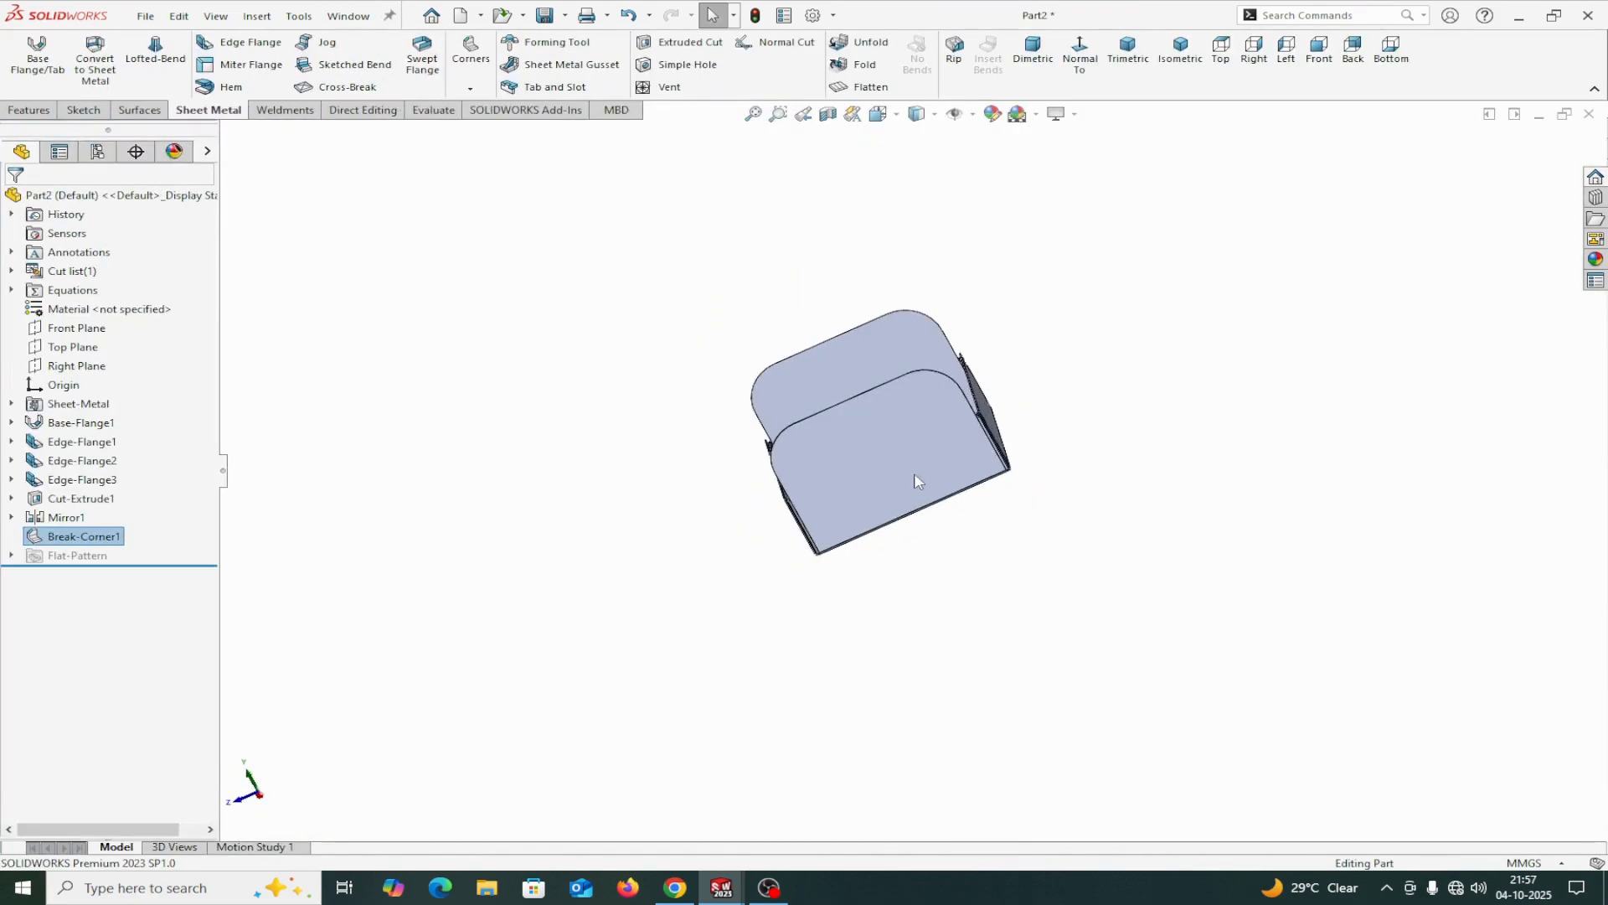
{"action": "left_click", "coordinate": [252, 43]}
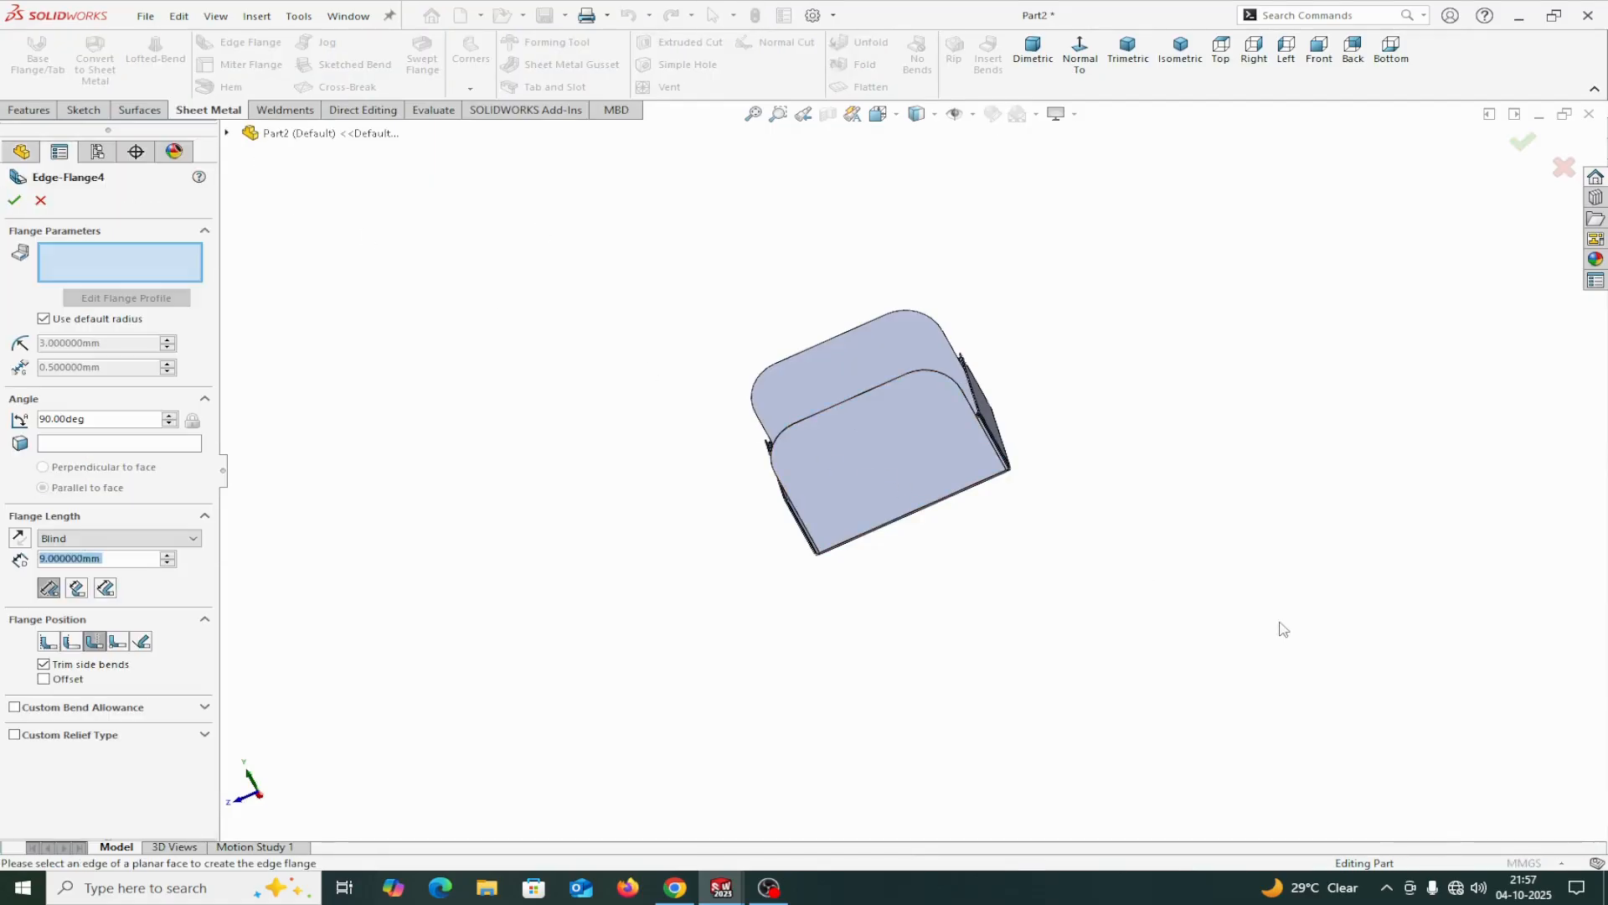
{"action": "middle_click_drag", "start_coordinate": [1082, 549], "coordinate": [1071, 515]}
{"action": "scroll", "coordinate": [1008, 470], "scroll_direction": "down", "scroll_amount": 5}
{"action": "scroll", "coordinate": [1006, 475], "scroll_direction": "down", "scroll_amount": 6}
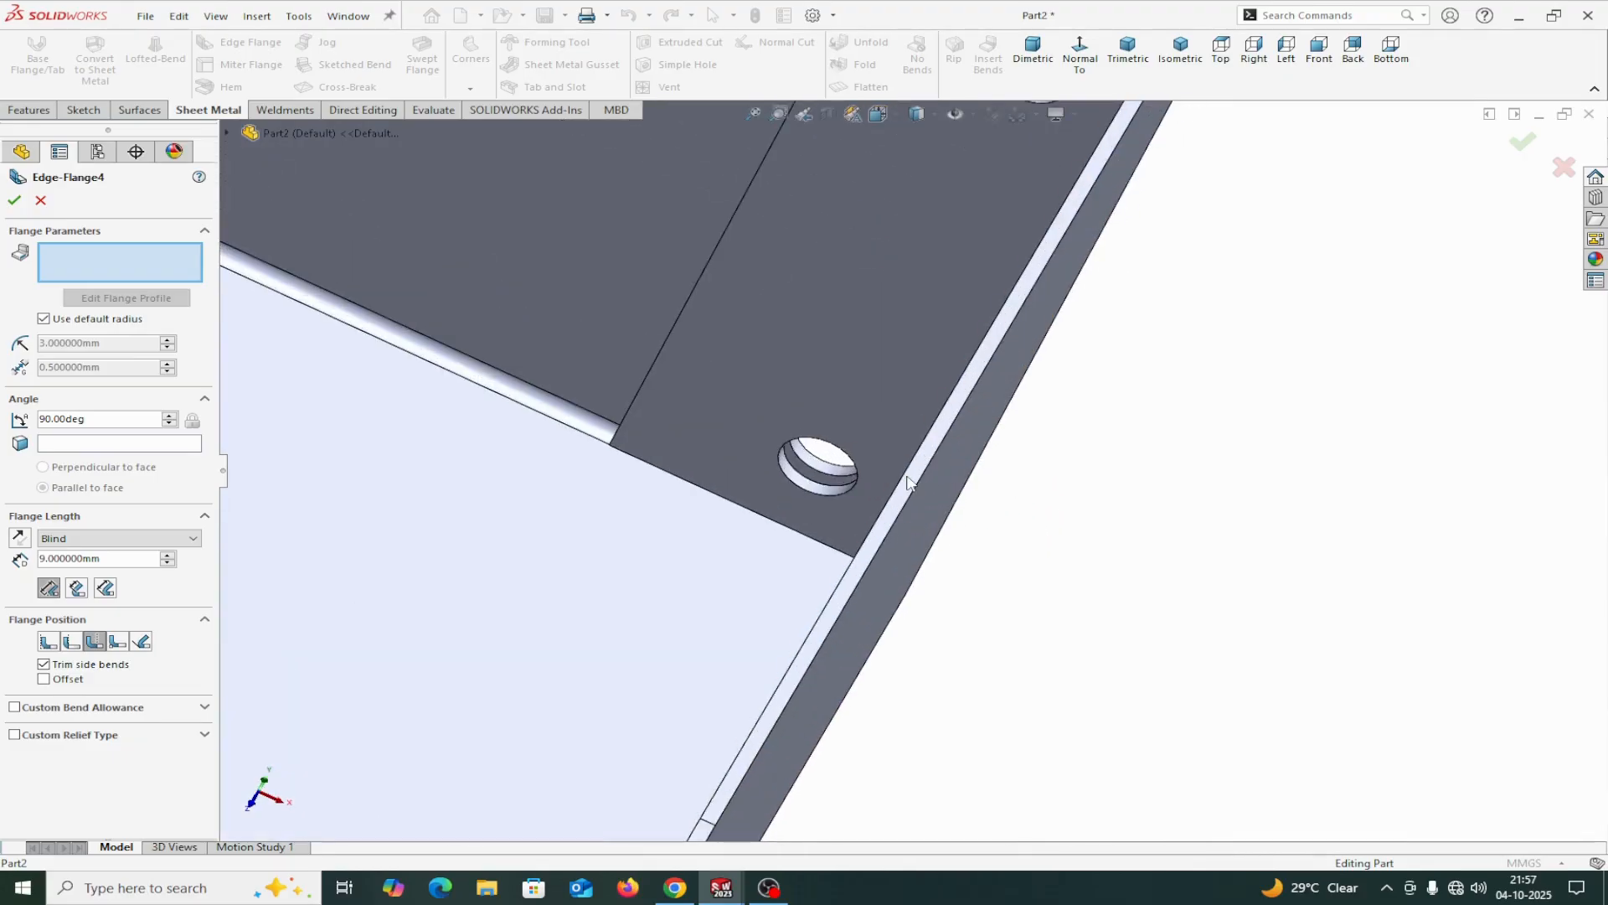
{"action": "left_click", "coordinate": [908, 483]}
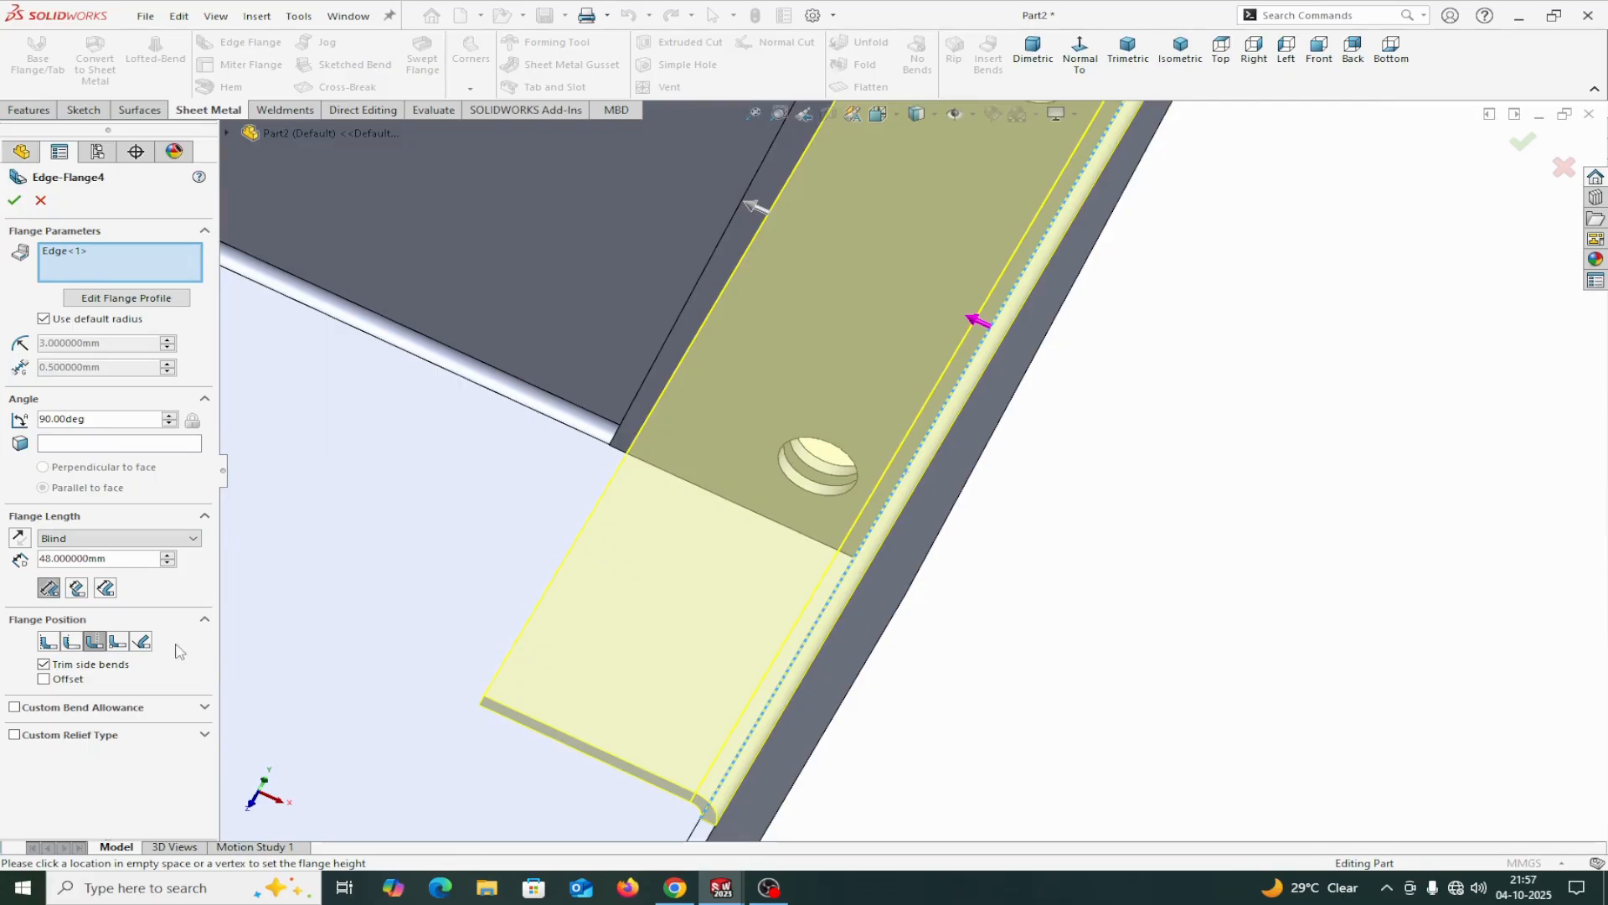
Set the flange position to Material Inside and enable a custom rectangular relief, 1.5 mm wide and deep, without a relief ratio.
{"action": "left_click", "coordinate": [48, 647]}
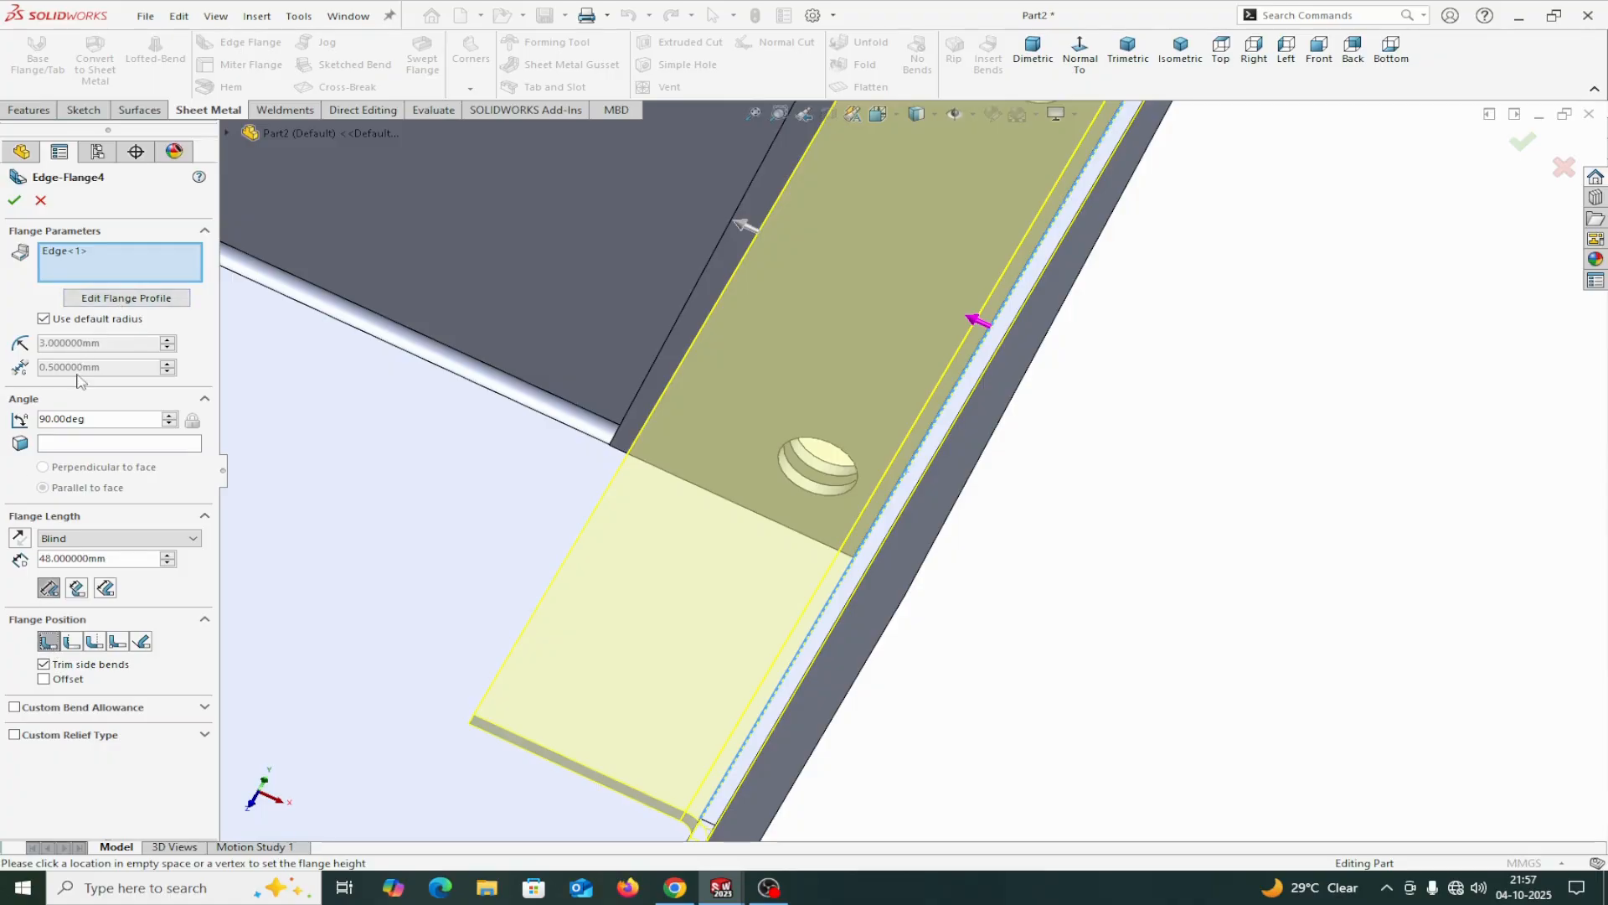
{"action": "left_click", "coordinate": [14, 736]}
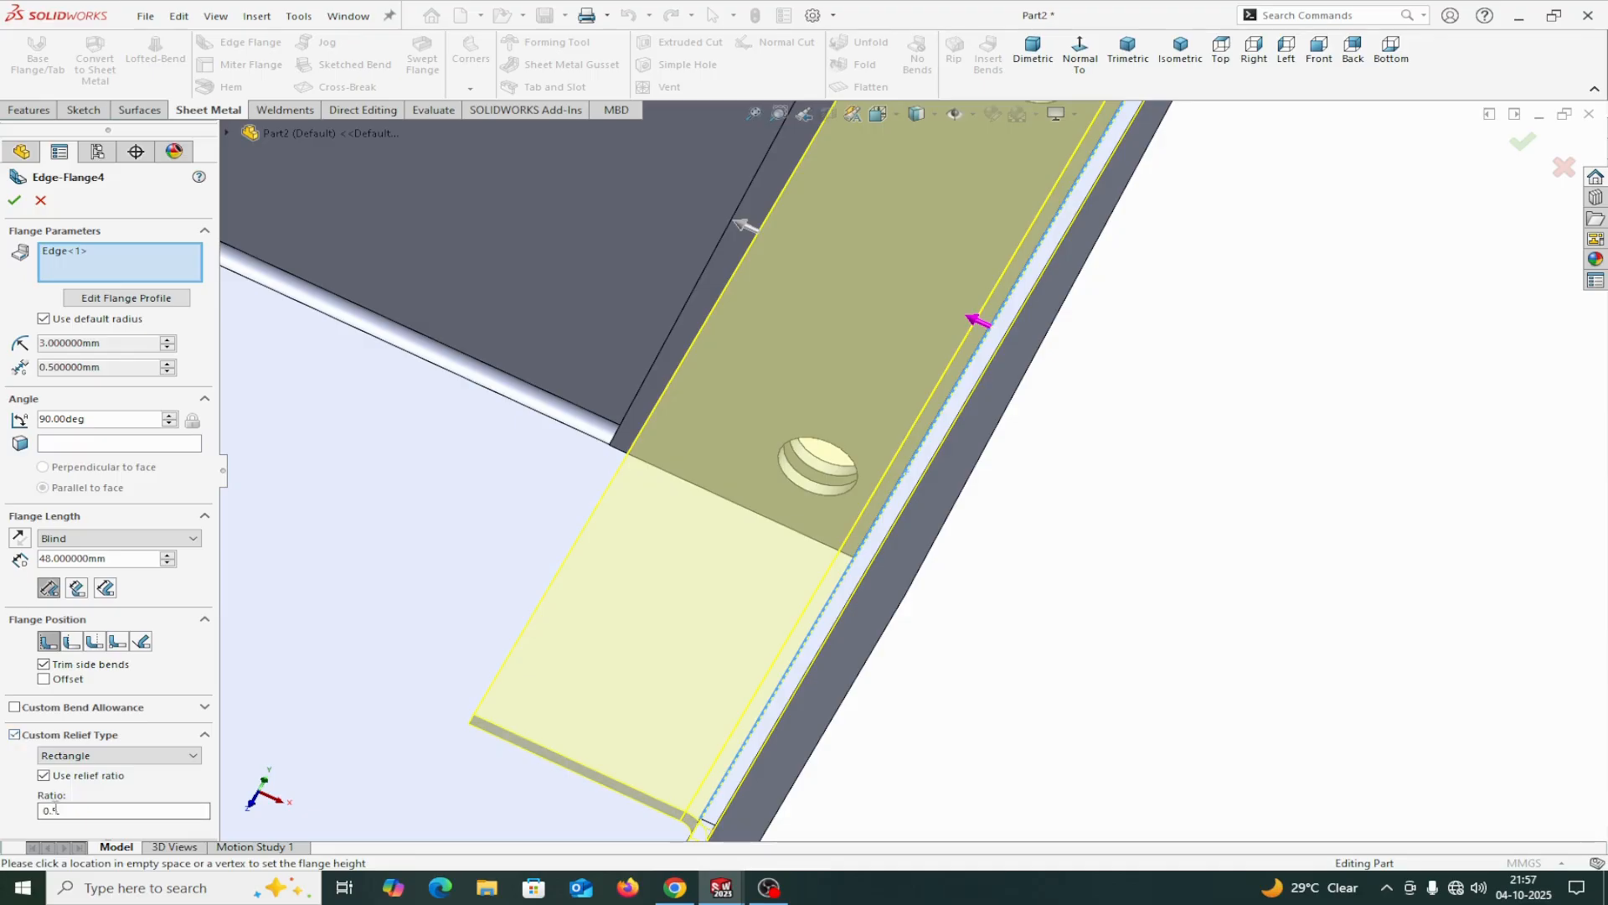
{"action": "left_click", "coordinate": [44, 775]}
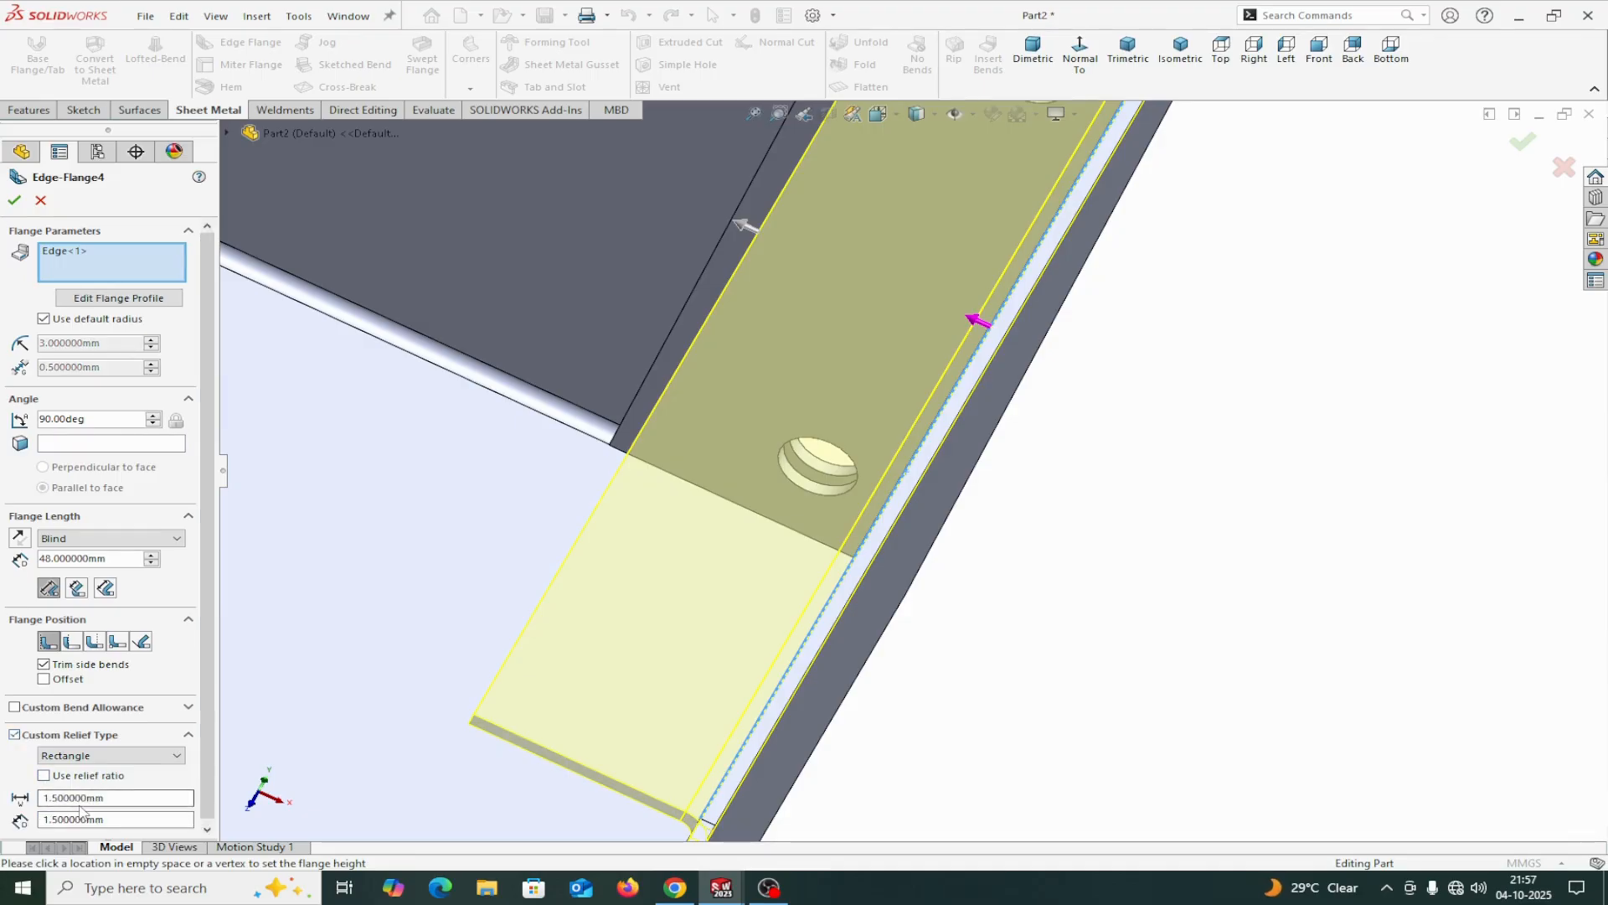
{"action": "left_click", "coordinate": [50, 820]}
Edit the flange profile and pull both side lines inward to narrow the rectangle to about 173 mm.
{"action": "left_click", "coordinate": [115, 300]}
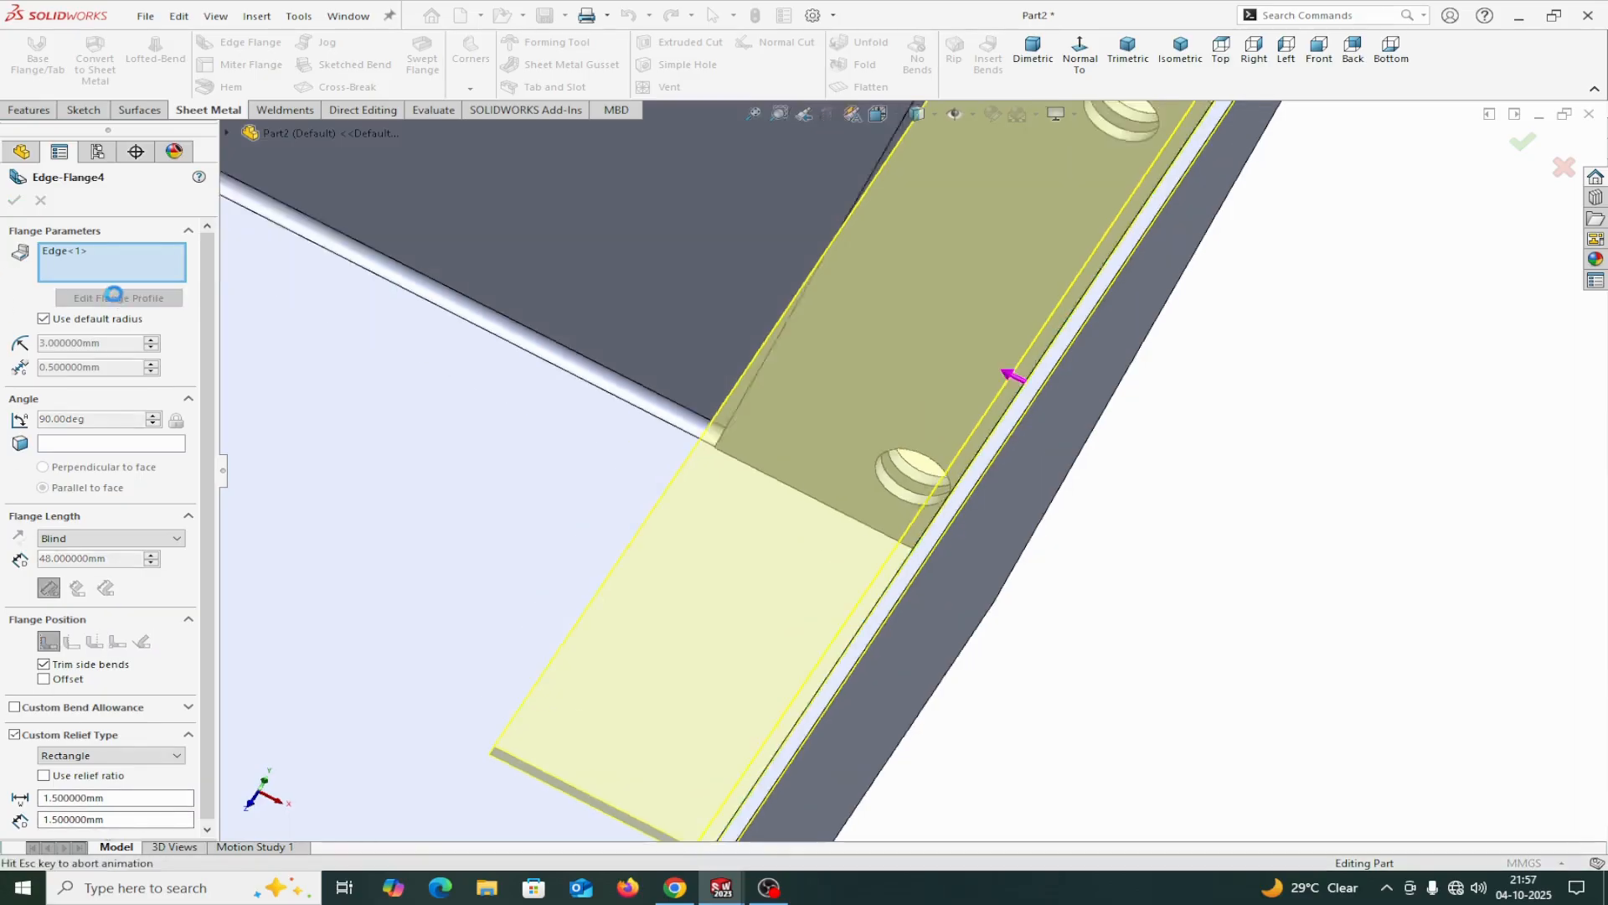
{"action": "scroll", "coordinate": [921, 746], "scroll_direction": "up", "scroll_amount": 2}
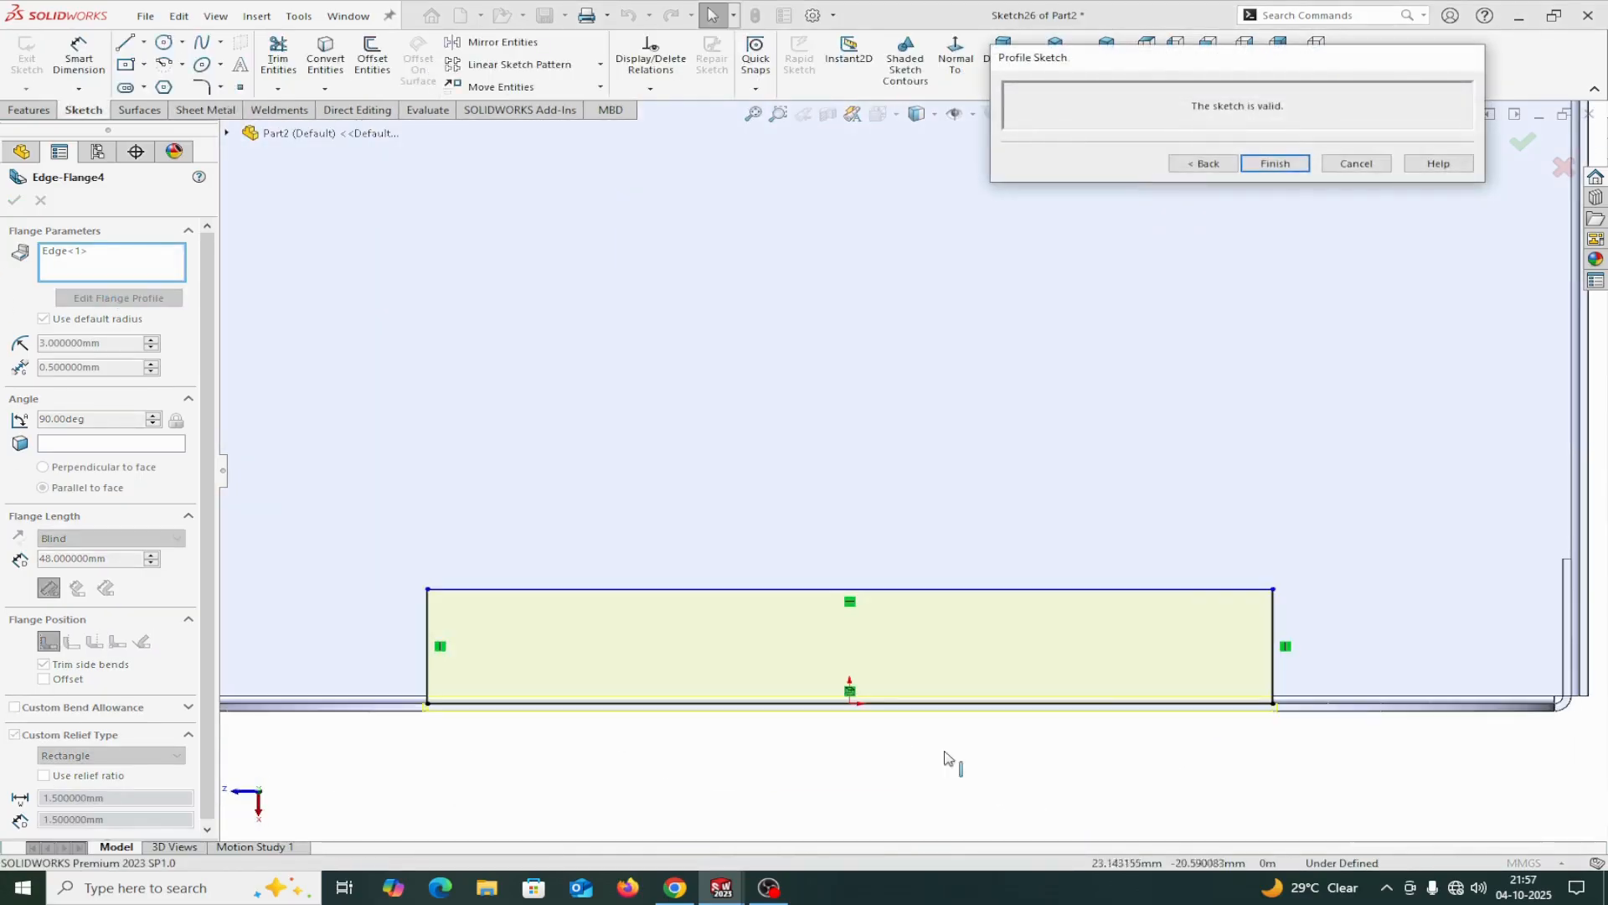
{"action": "left_click", "coordinate": [1273, 645]}
{"action": "left_click_drag", "start_coordinate": [1272, 630], "coordinate": [1153, 632]}
{"action": "left_click_drag", "start_coordinate": [424, 628], "coordinate": [662, 643]}
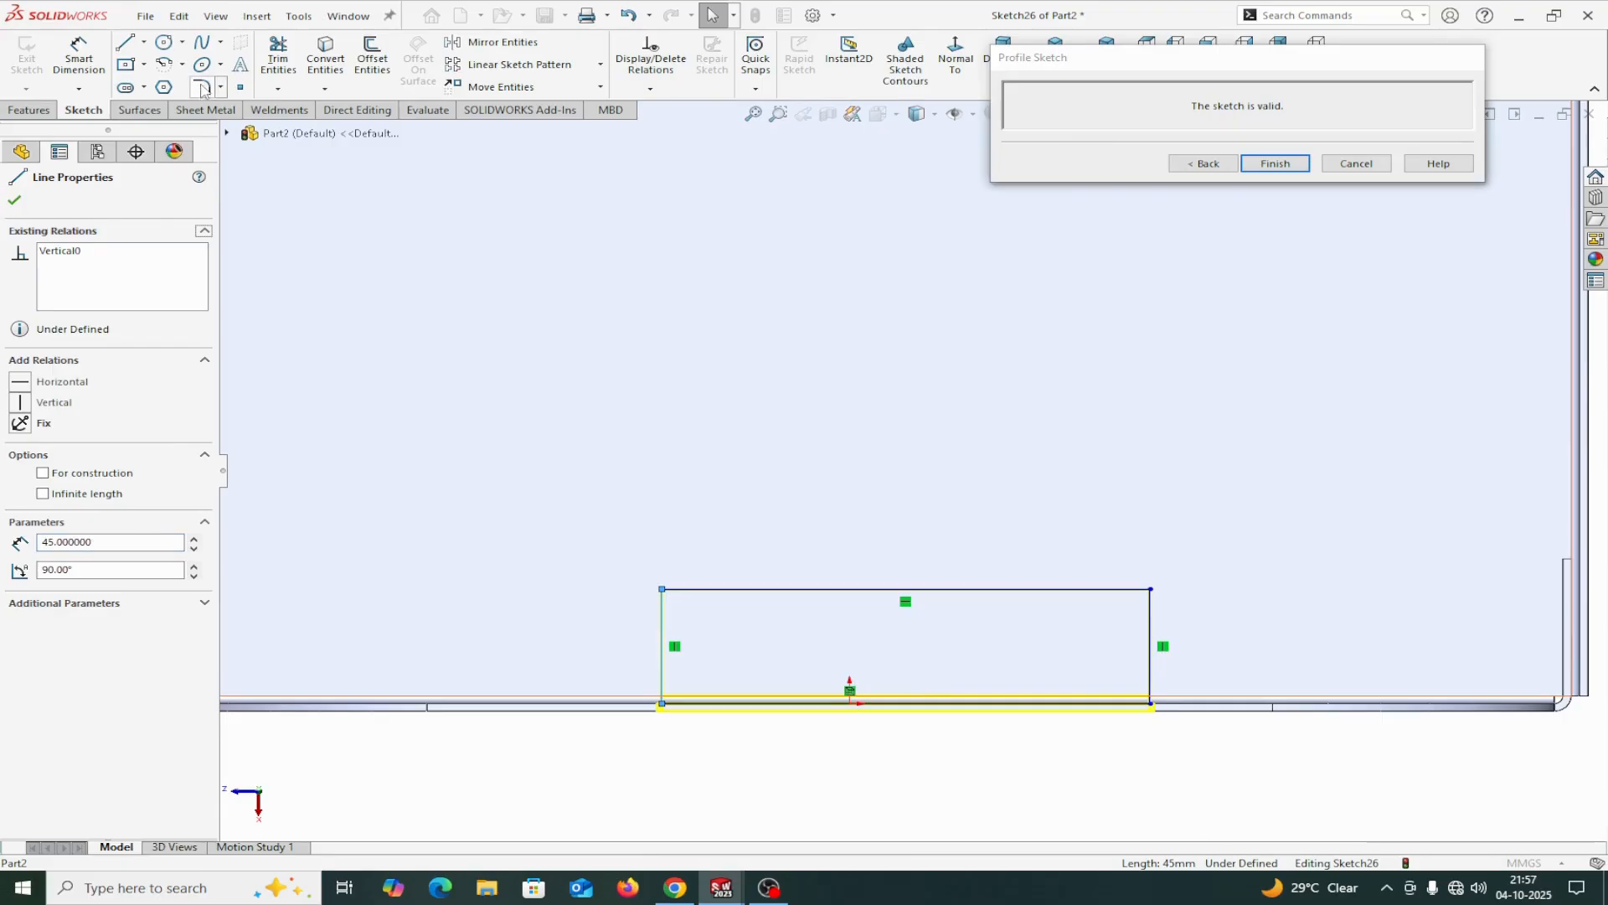
Sketch a three-point arc of about 87 mm radius over the profile's upper corners and convert the straight top line to construction geometry.
{"action": "left_click", "coordinate": [181, 65]}
{"action": "left_click", "coordinate": [198, 126]}
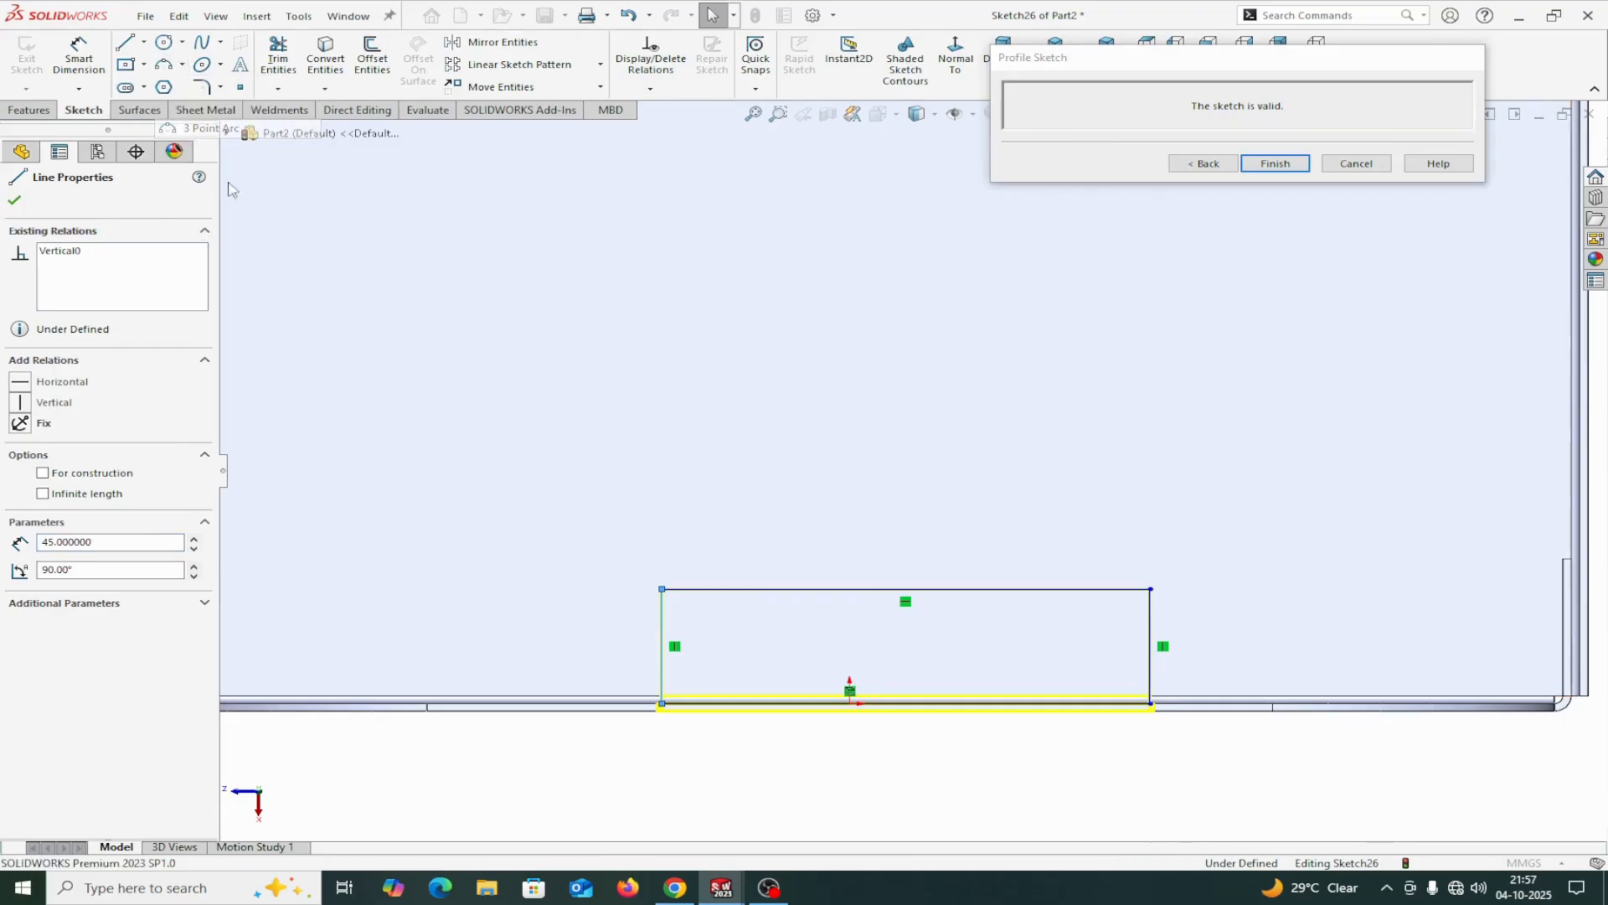
{"action": "left_click", "coordinate": [662, 589]}
{"action": "left_click", "coordinate": [1150, 589]}
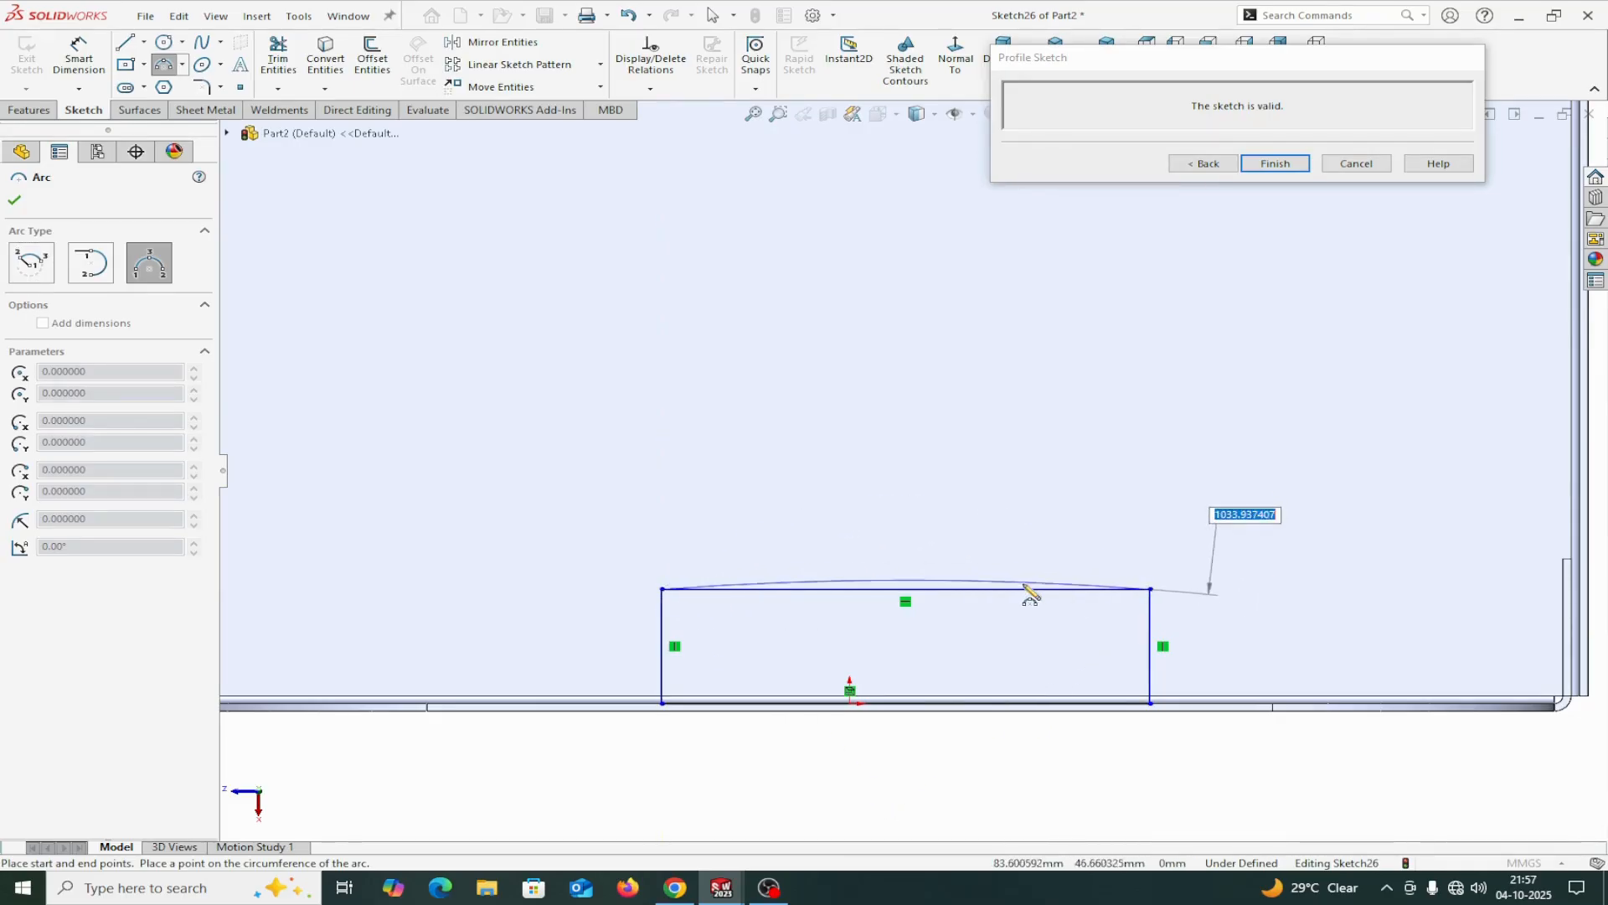
{"action": "left_click", "coordinate": [938, 378]}
{"action": "right_click", "coordinate": [944, 381]}
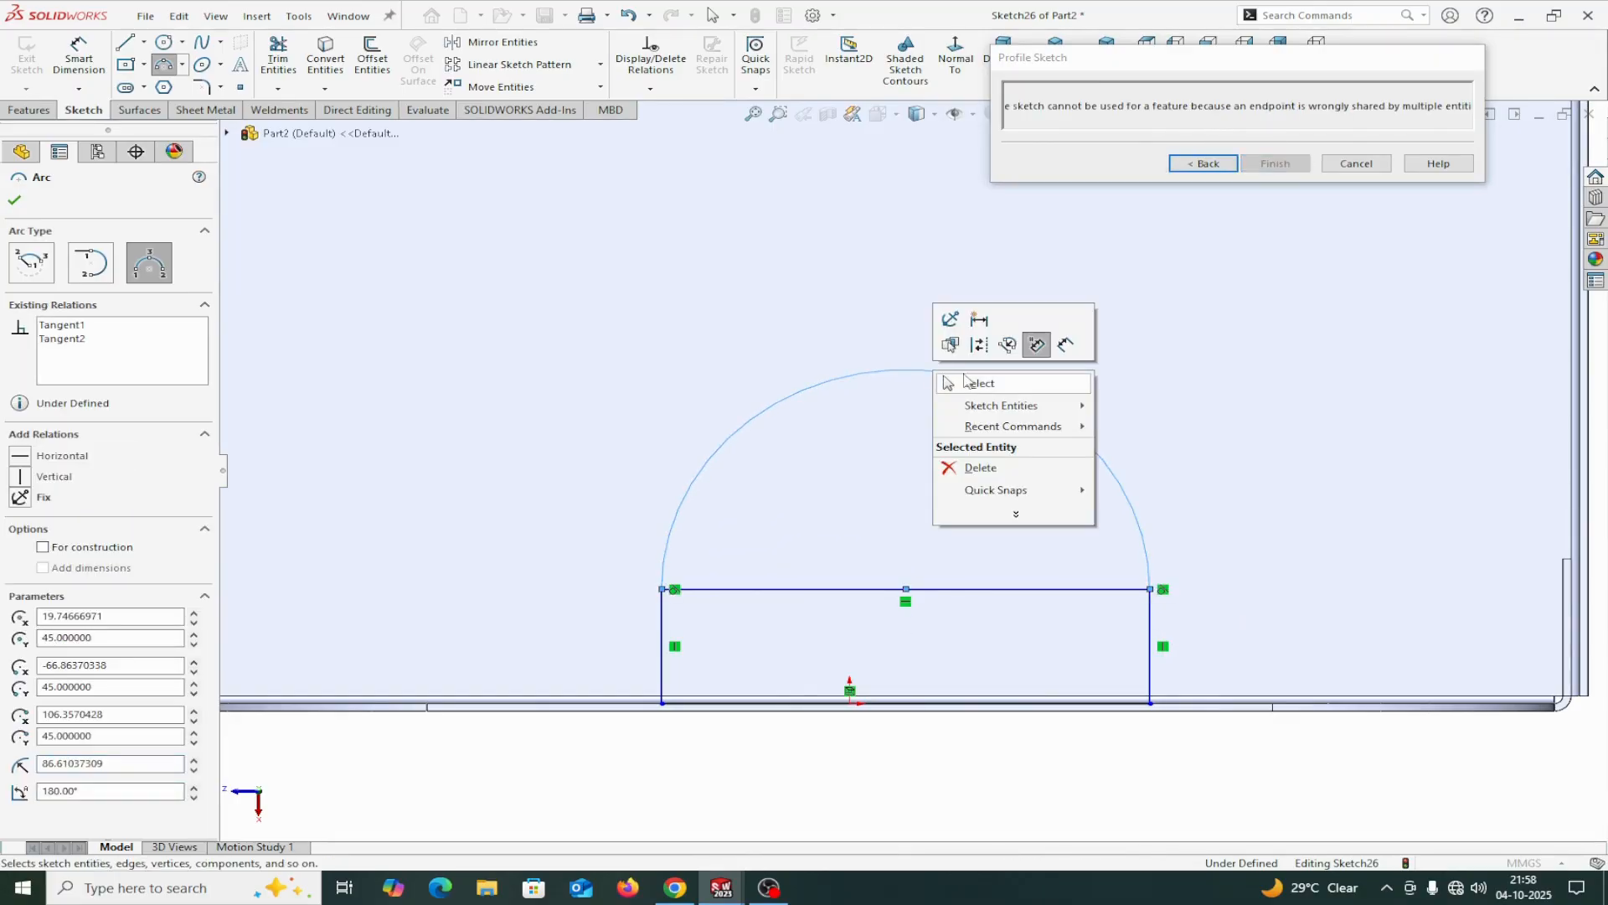
{"action": "left_click", "coordinate": [947, 382]}
{"action": "left_click", "coordinate": [782, 589]}
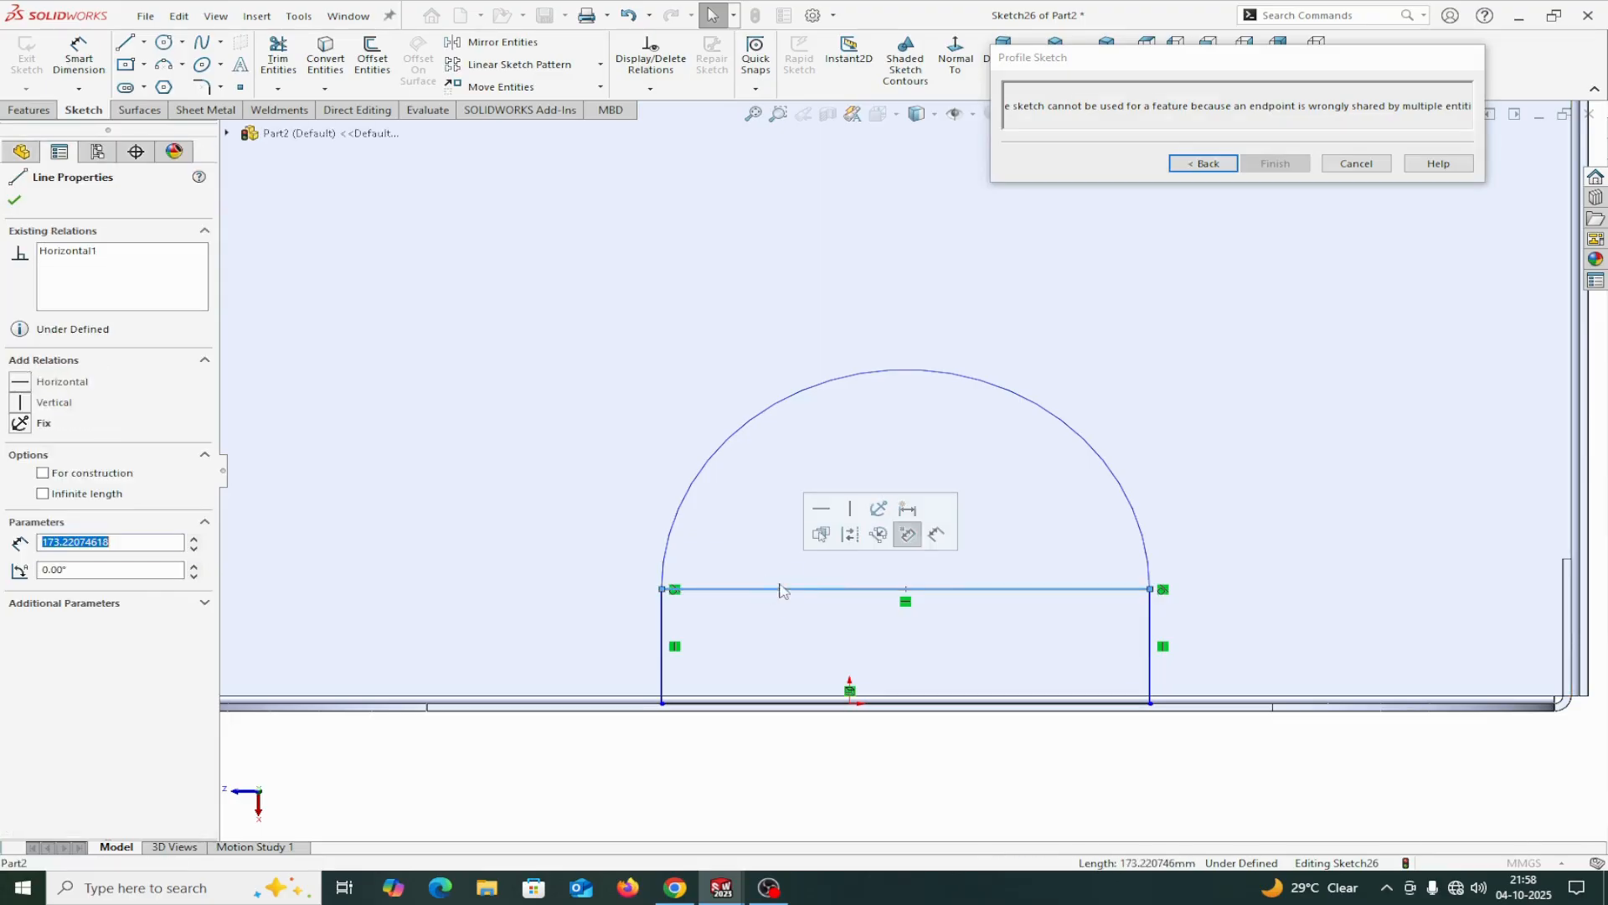
{"action": "left_click", "coordinate": [864, 537]}
Dimension the tab profile's arc with a radius of 40 mm.
{"action": "left_click", "coordinate": [96, 61]}
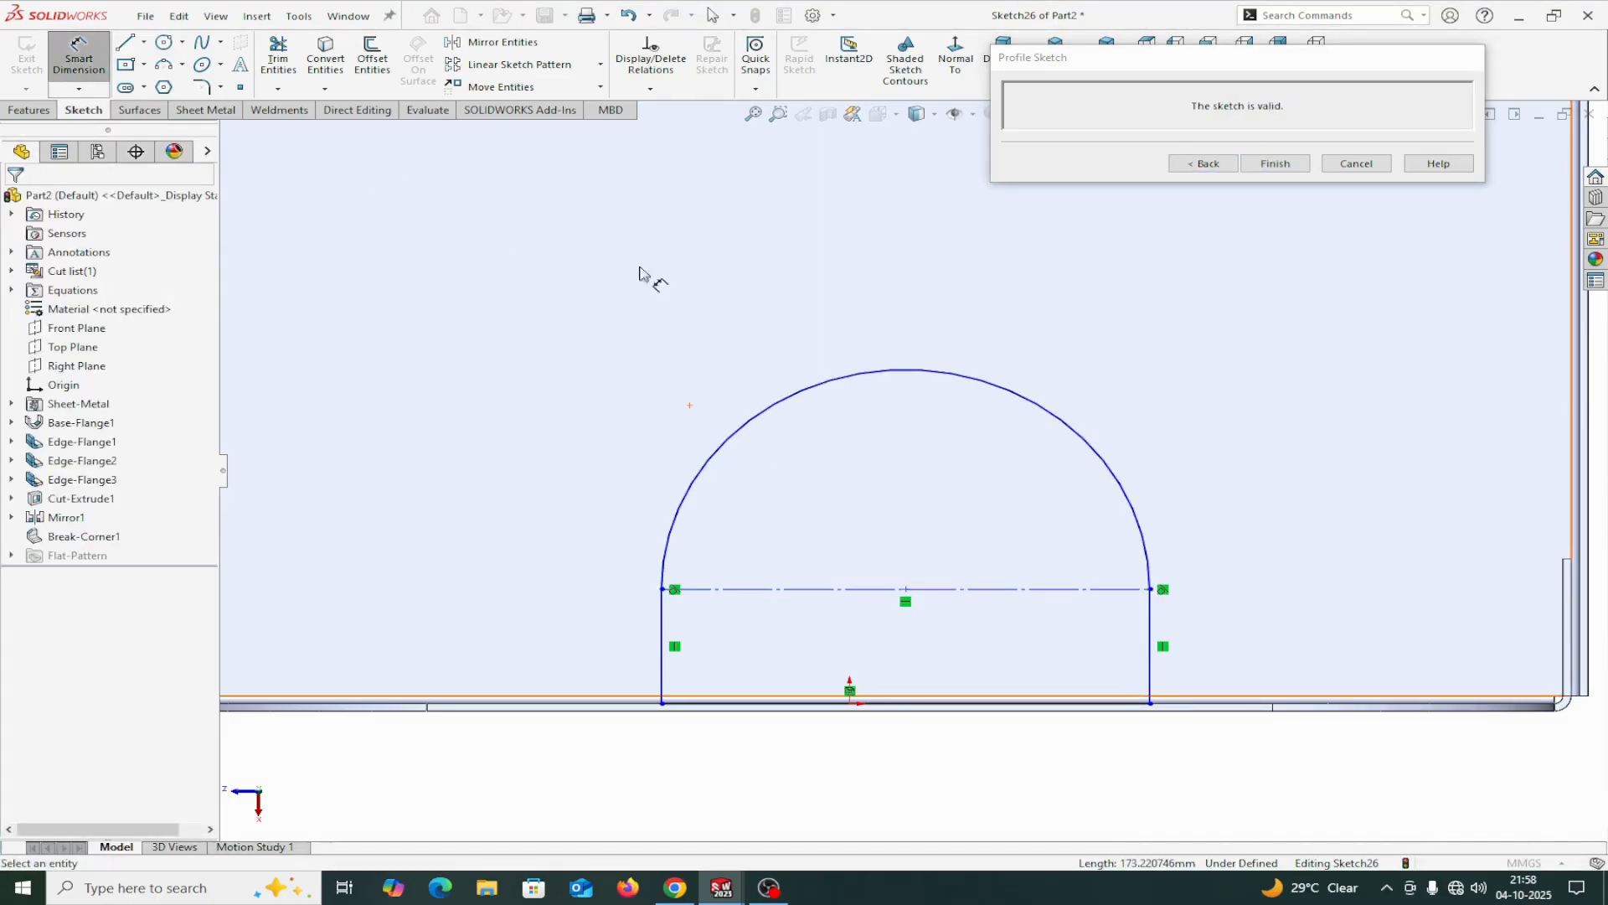
{"action": "left_click", "coordinate": [827, 383]}
{"action": "left_click", "coordinate": [848, 280]}
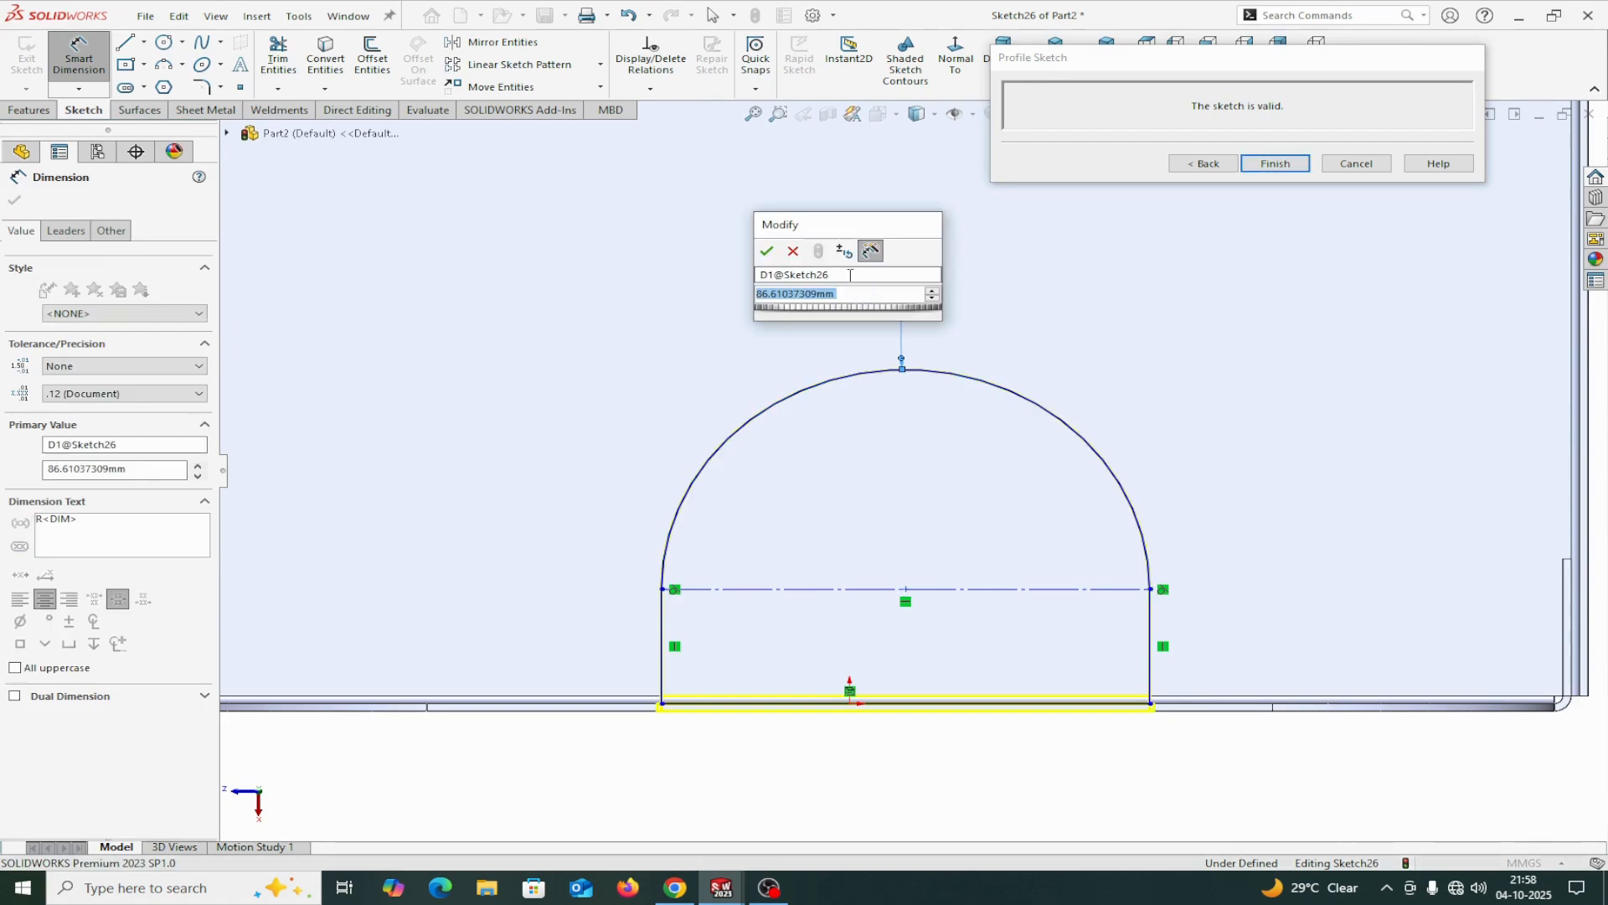
{"action": "type", "text": "4"}
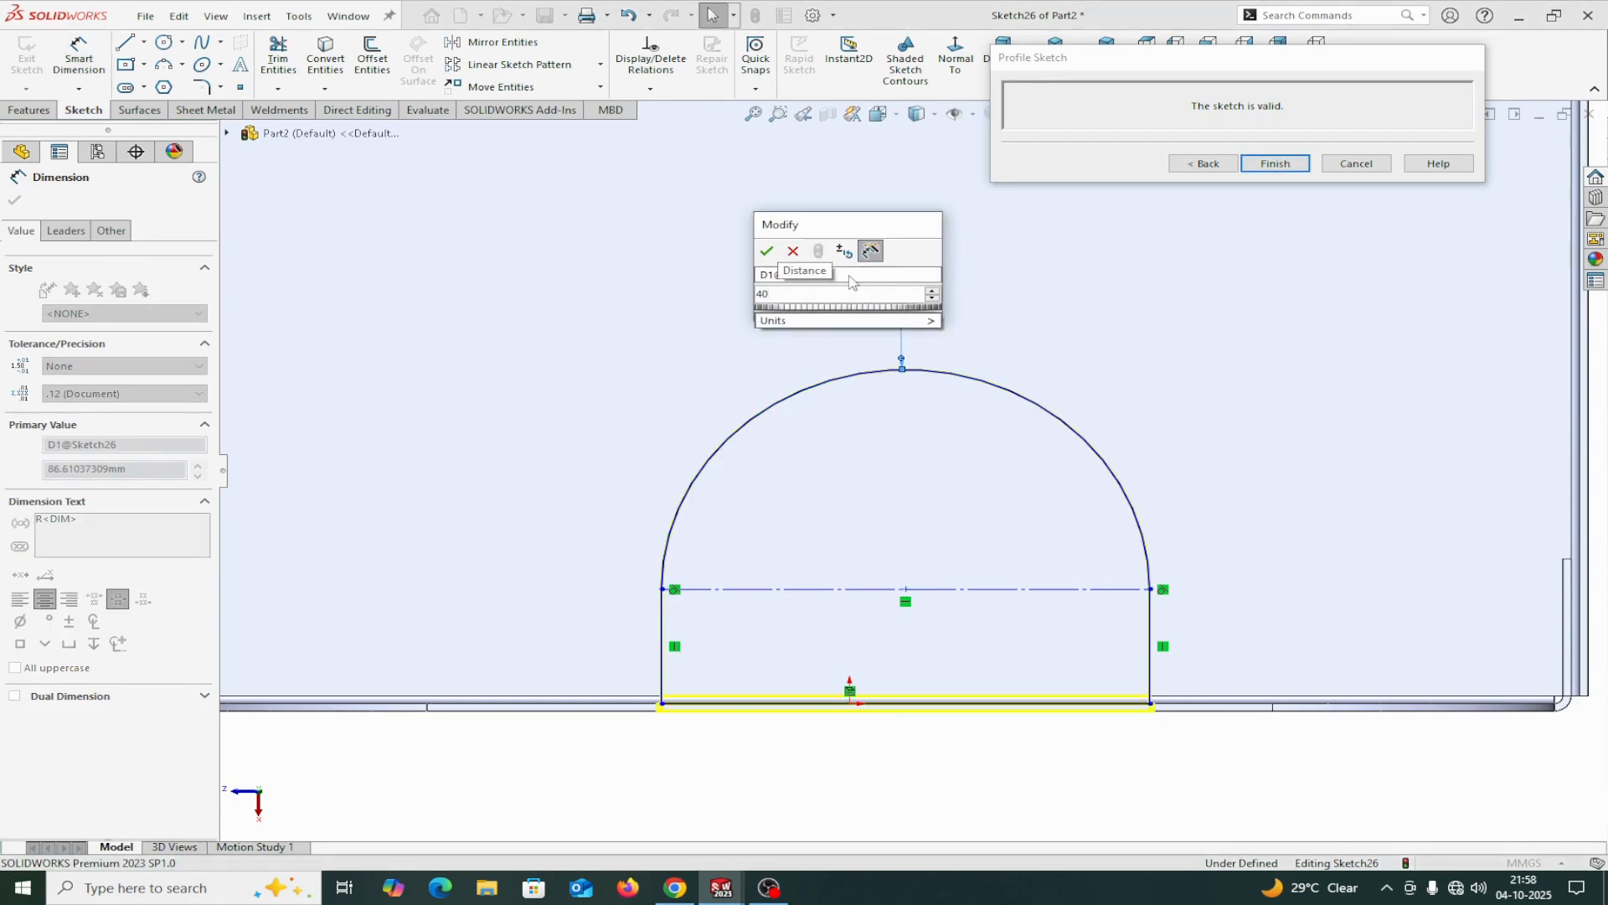
{"action": "type", "text": "0"}
{"action": "left_click", "coordinate": [767, 250]}
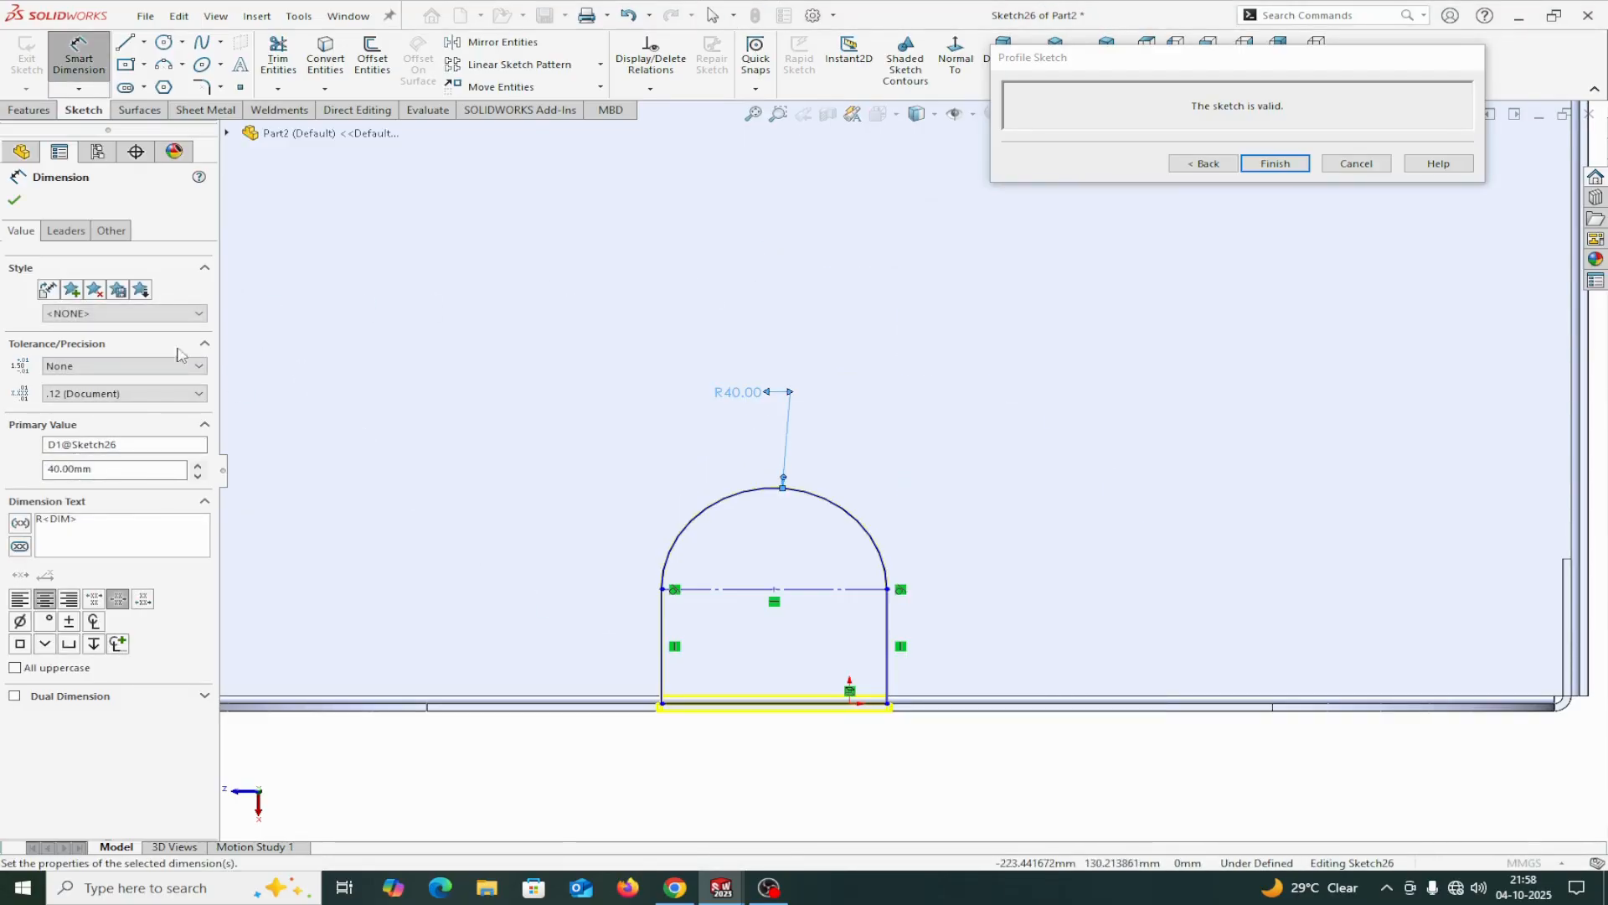
Dimension the distance from the flange's outer edge to the tab profile's horizontal construction line as 60 mm.
{"action": "scroll", "coordinate": [765, 732], "scroll_direction": "down", "scroll_amount": 4}
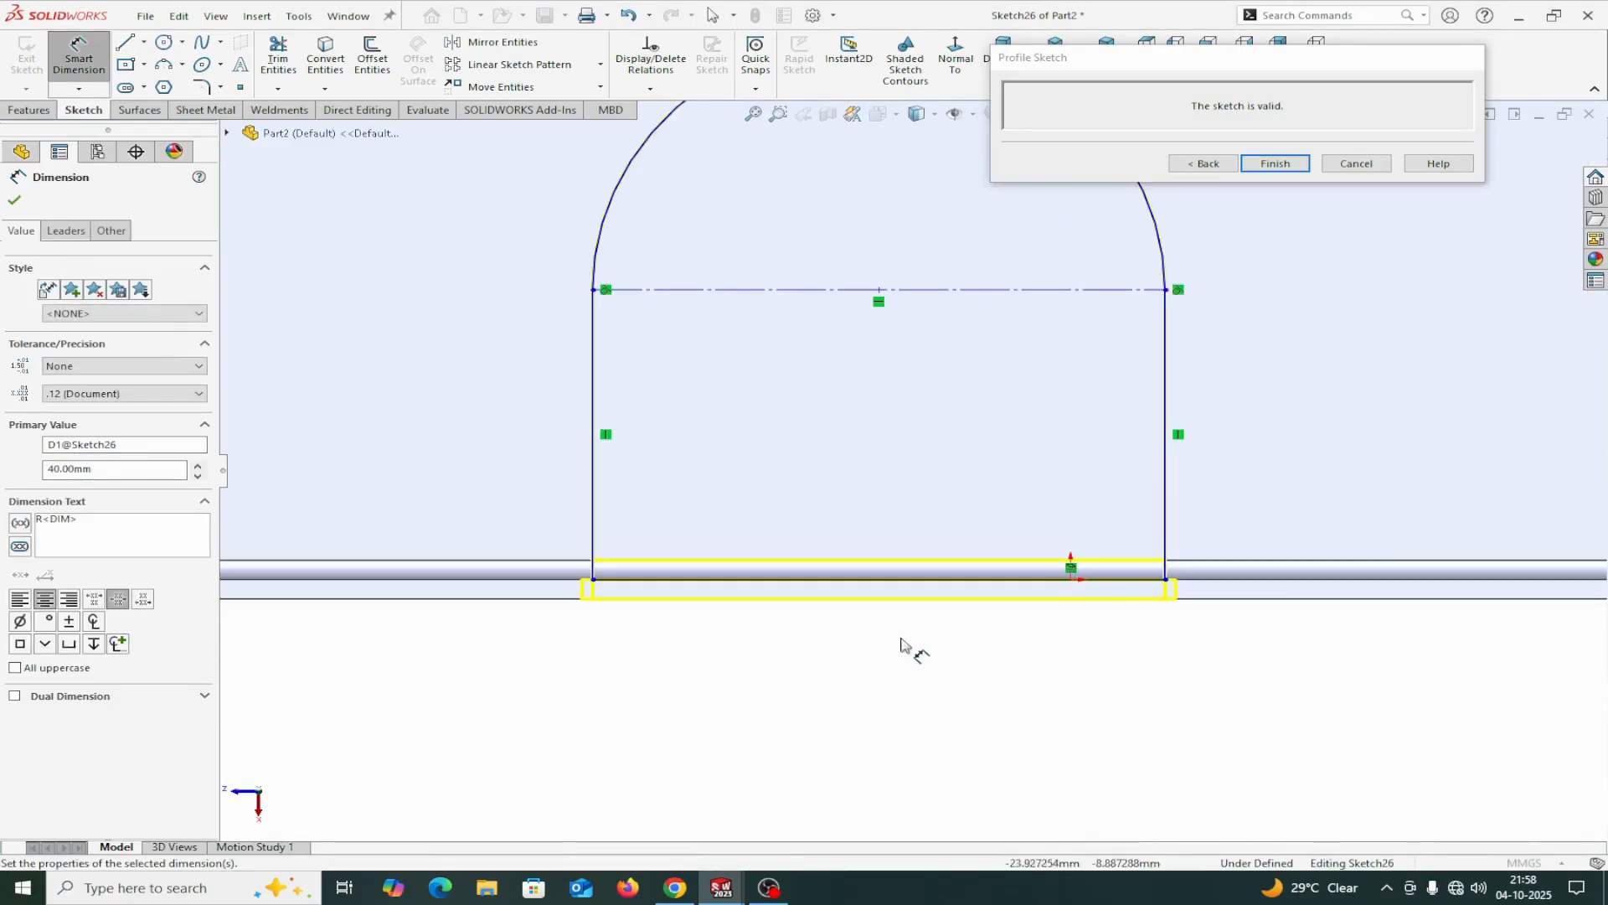
{"action": "left_click", "coordinate": [1001, 599]}
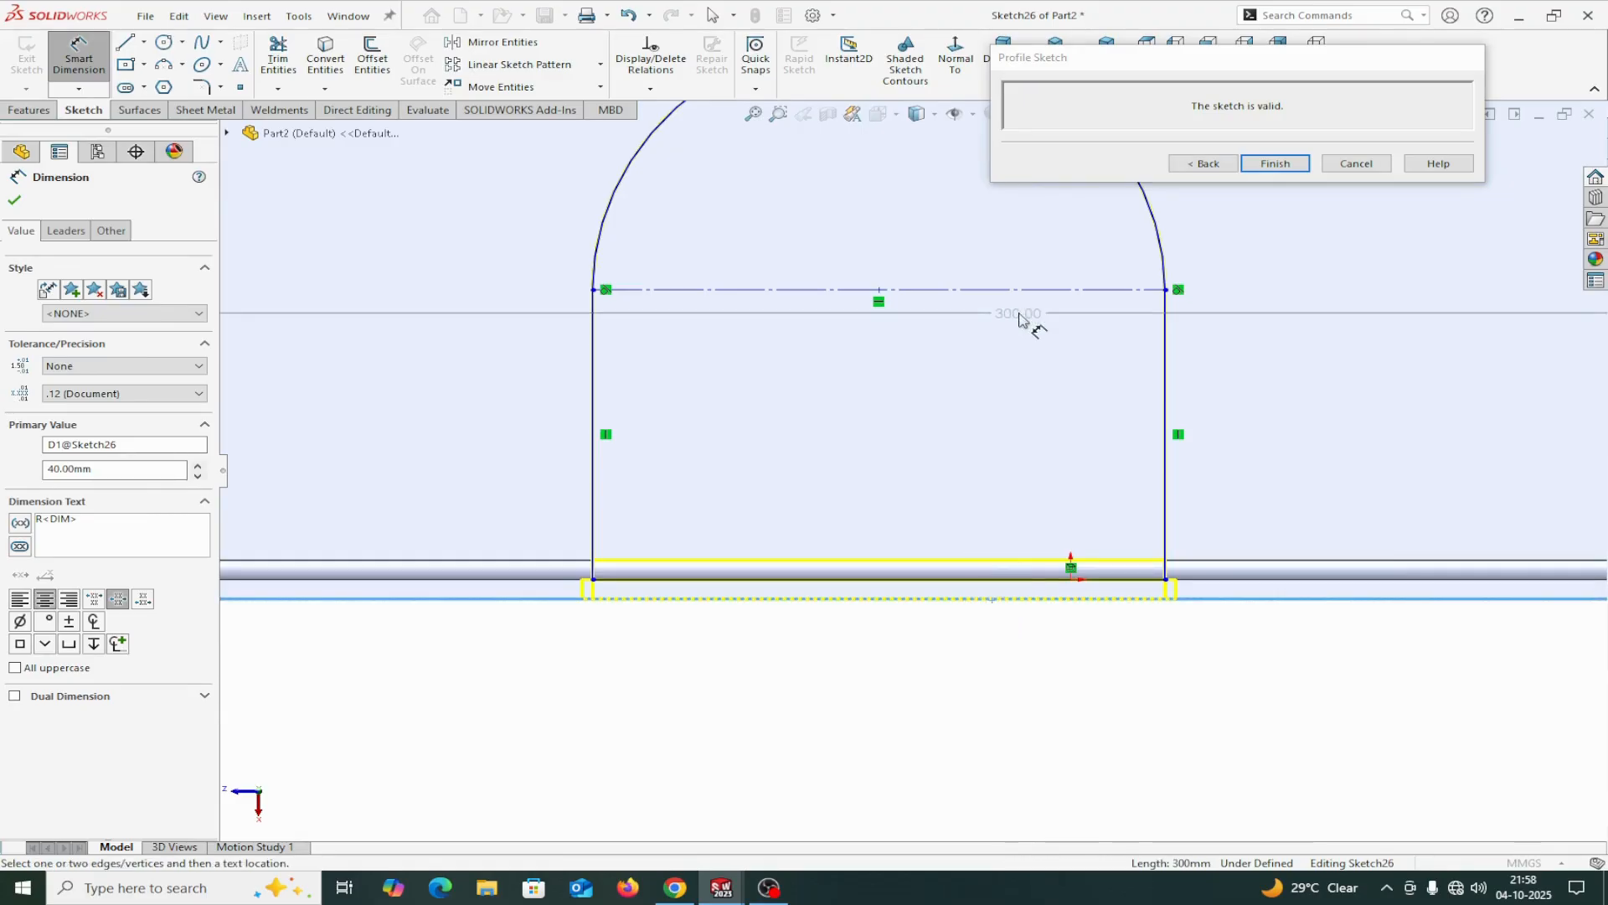
{"action": "left_click", "coordinate": [1032, 293]}
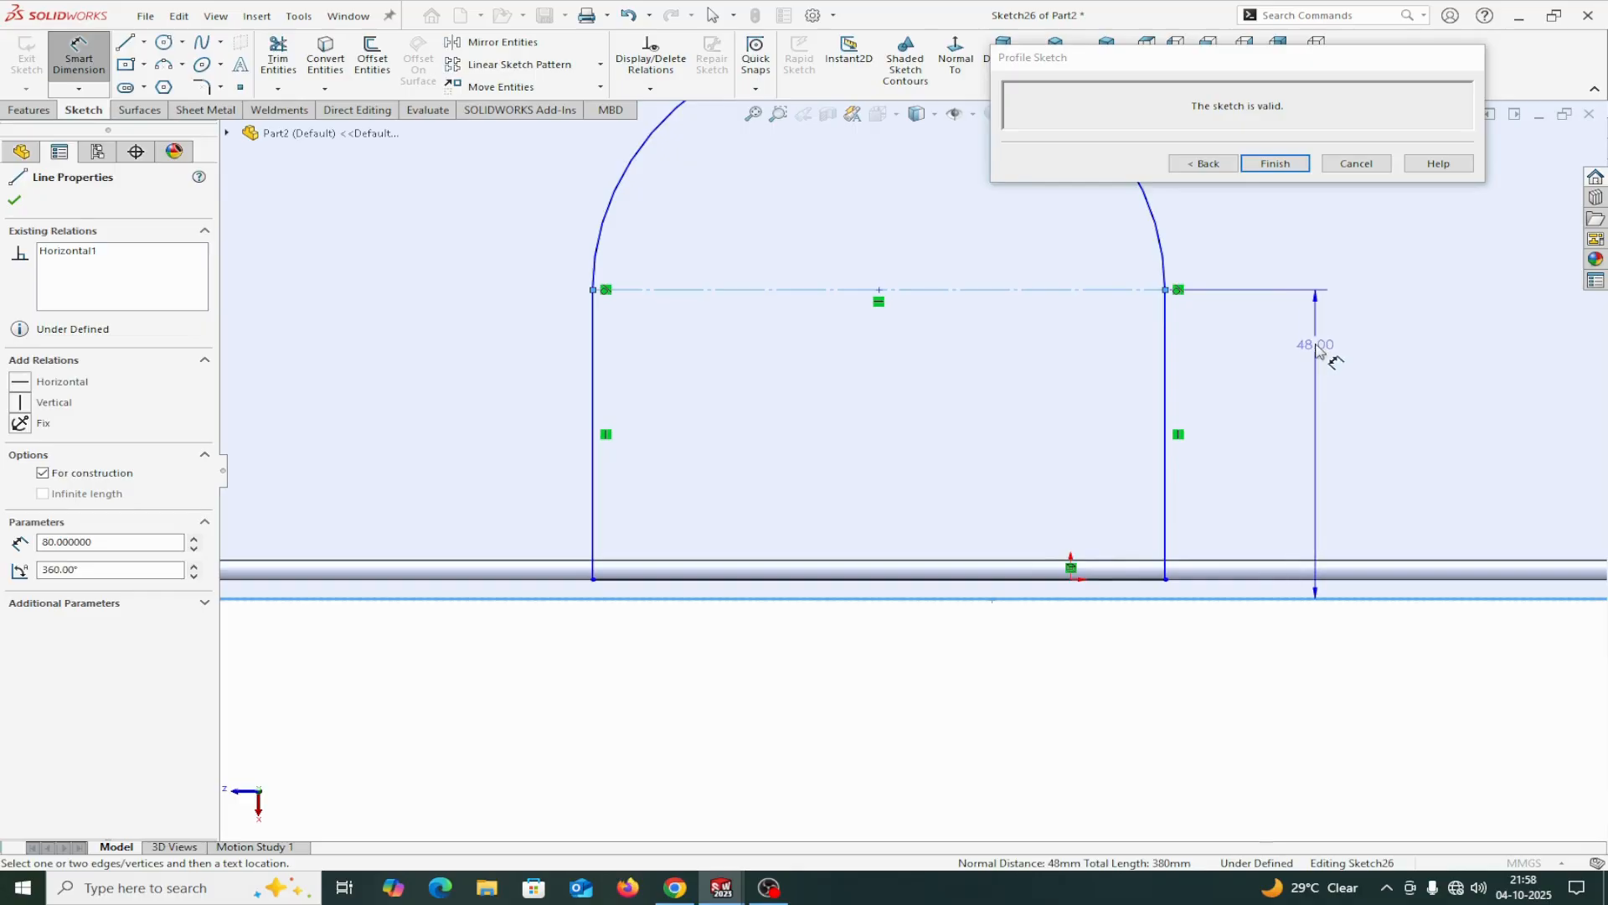
{"action": "left_click", "coordinate": [1320, 347]}
{"action": "type", "text": "60"}
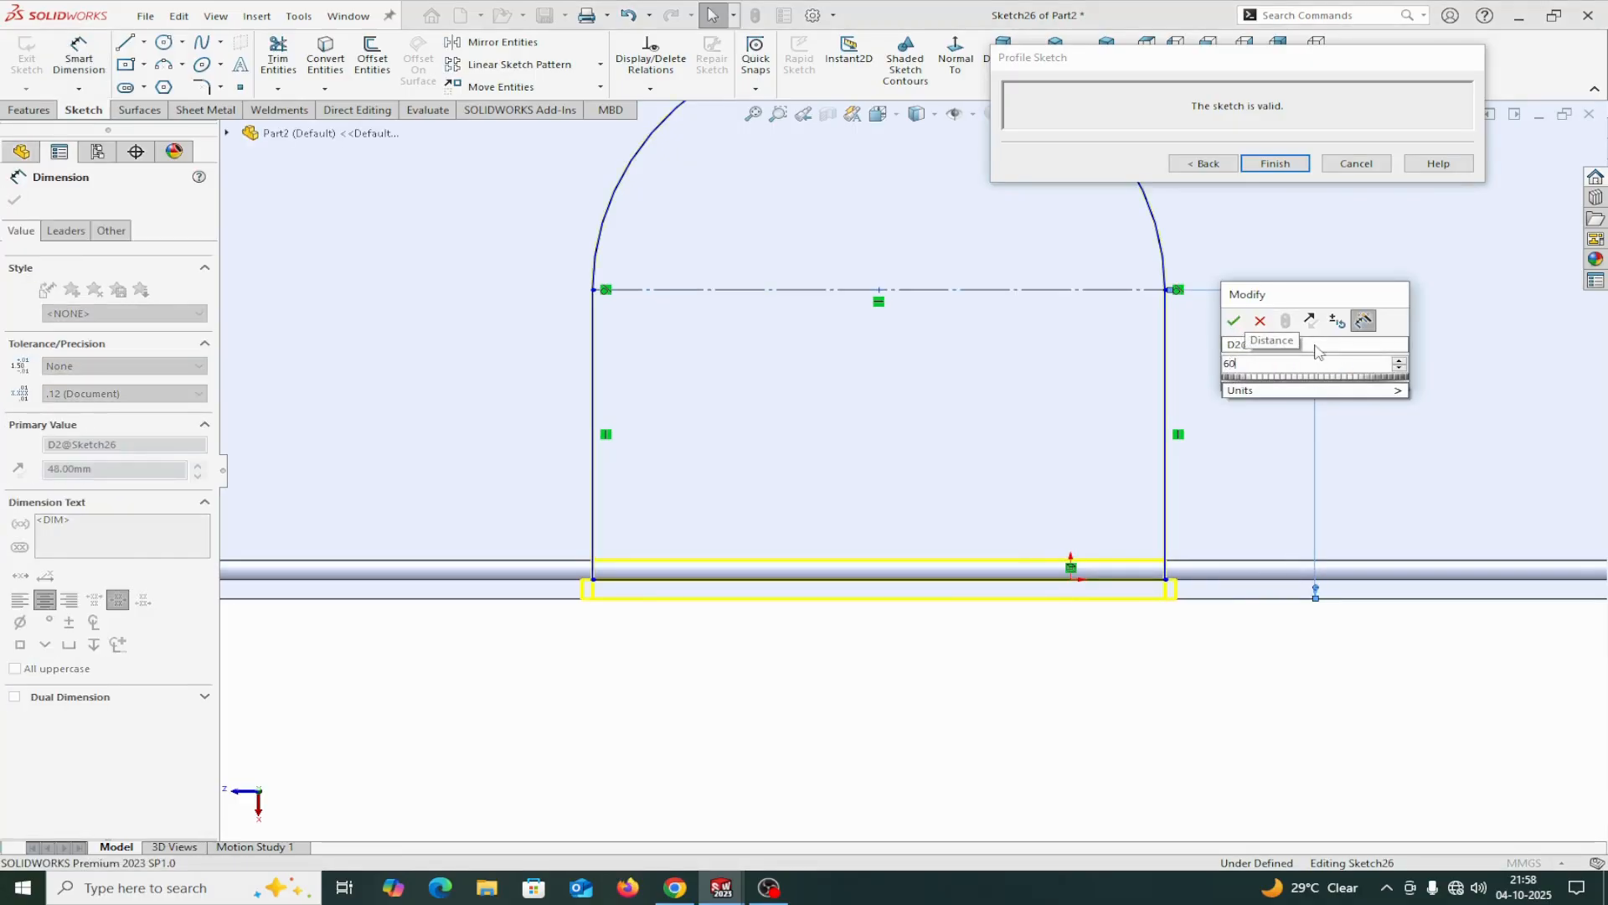
{"action": "key", "text": "Return"}
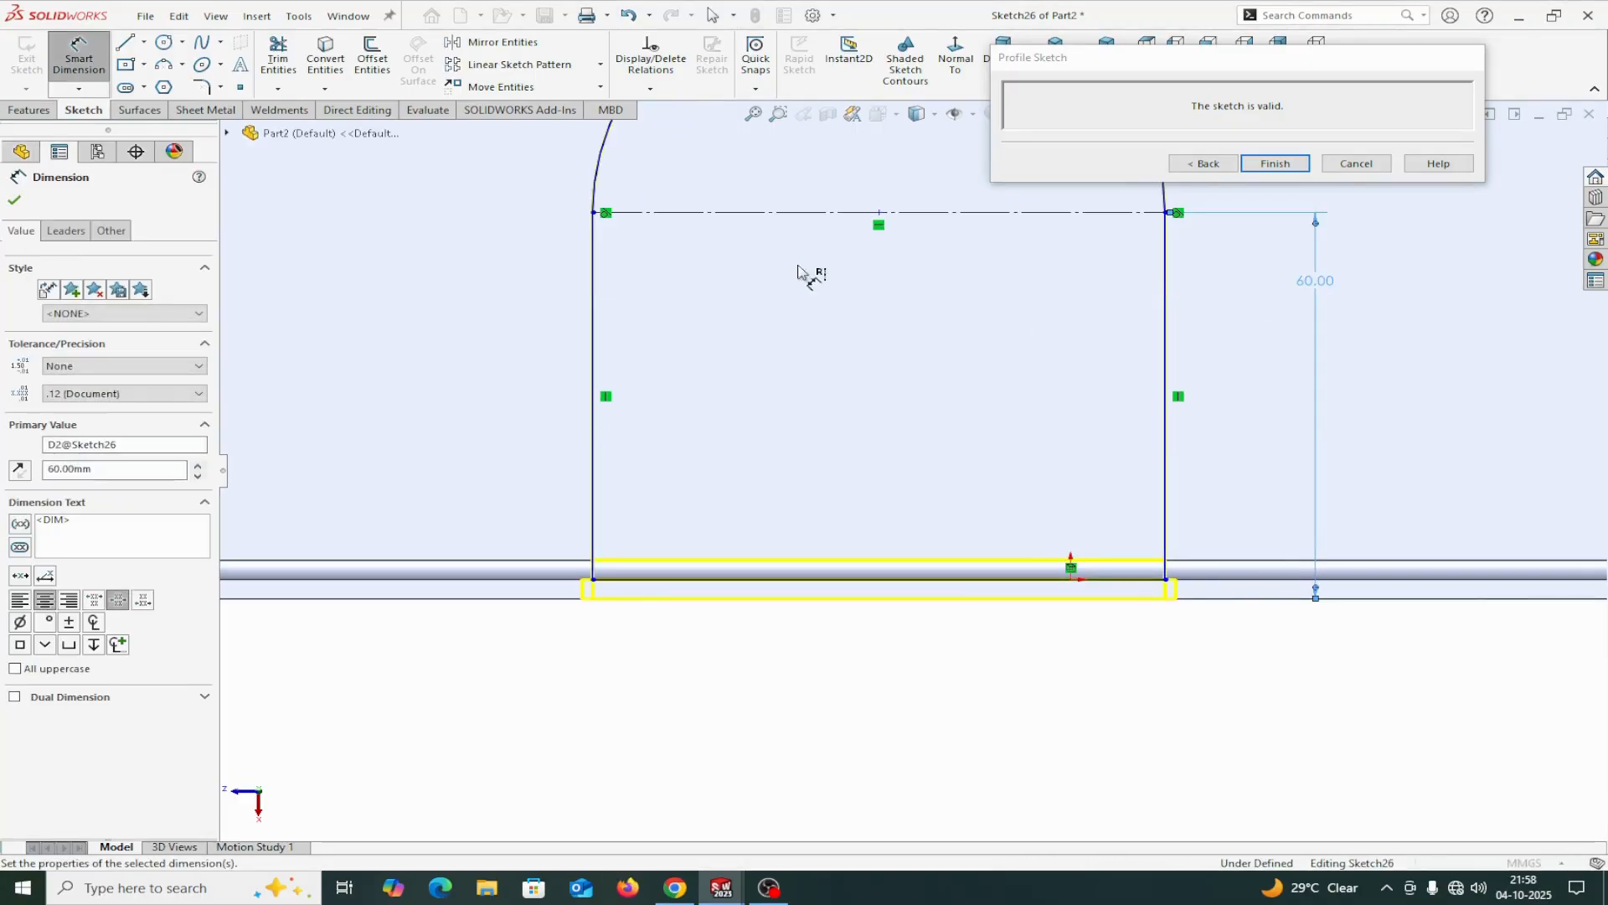
Sketch a circle of about 15.5 mm diameter centred on the midpoint of the tab profile's construction line.
{"action": "left_click", "coordinate": [163, 44]}
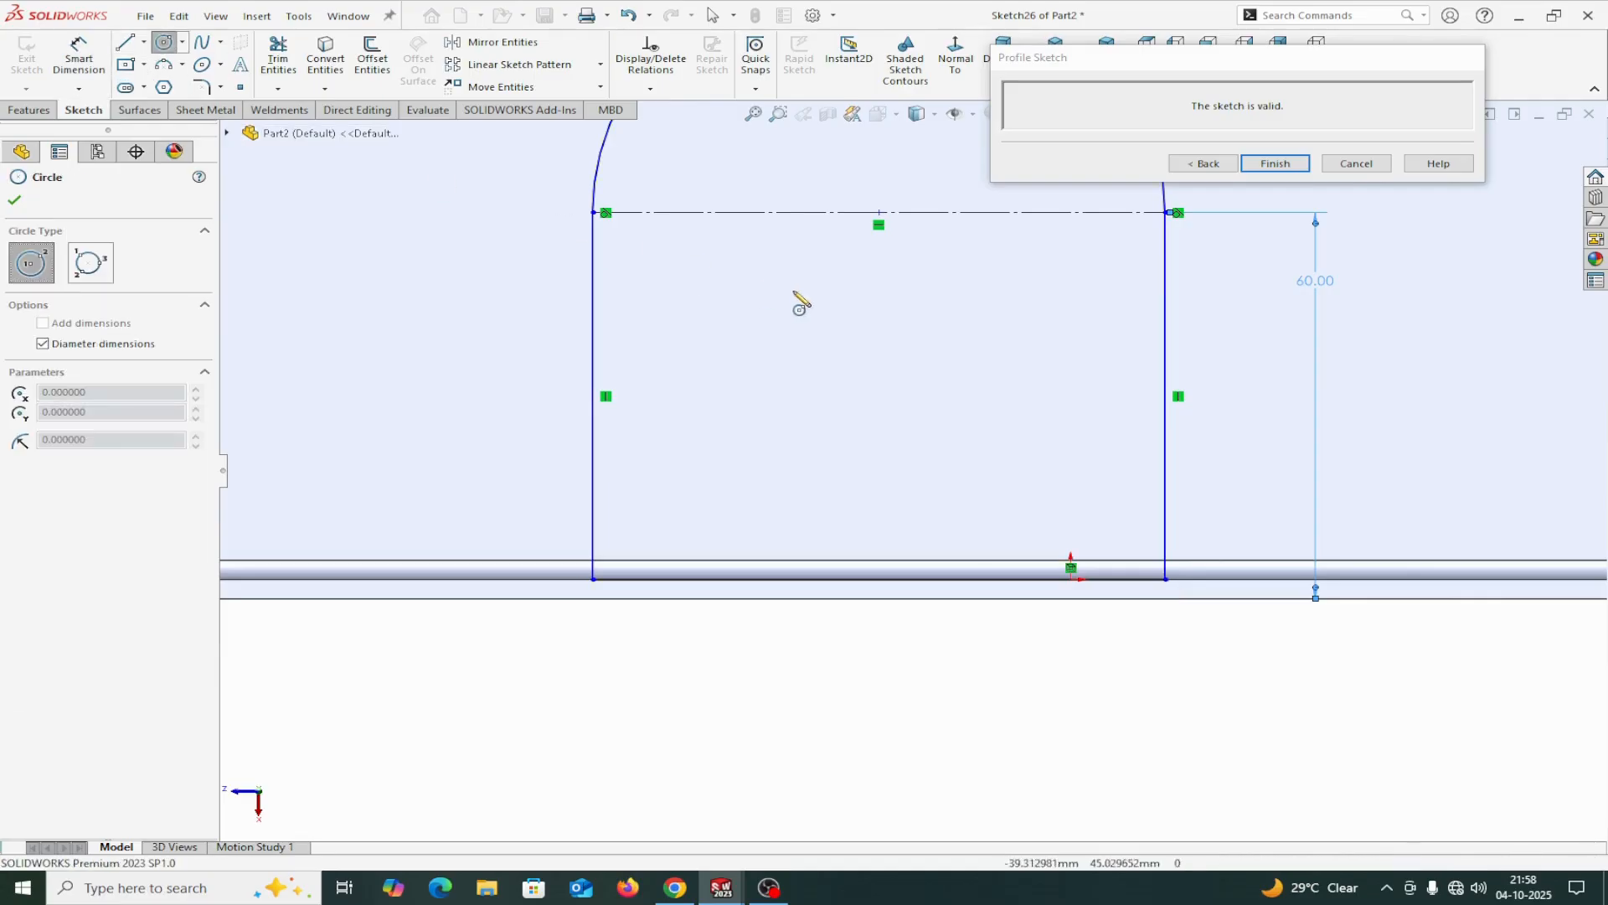
{"action": "left_click", "coordinate": [878, 213]}
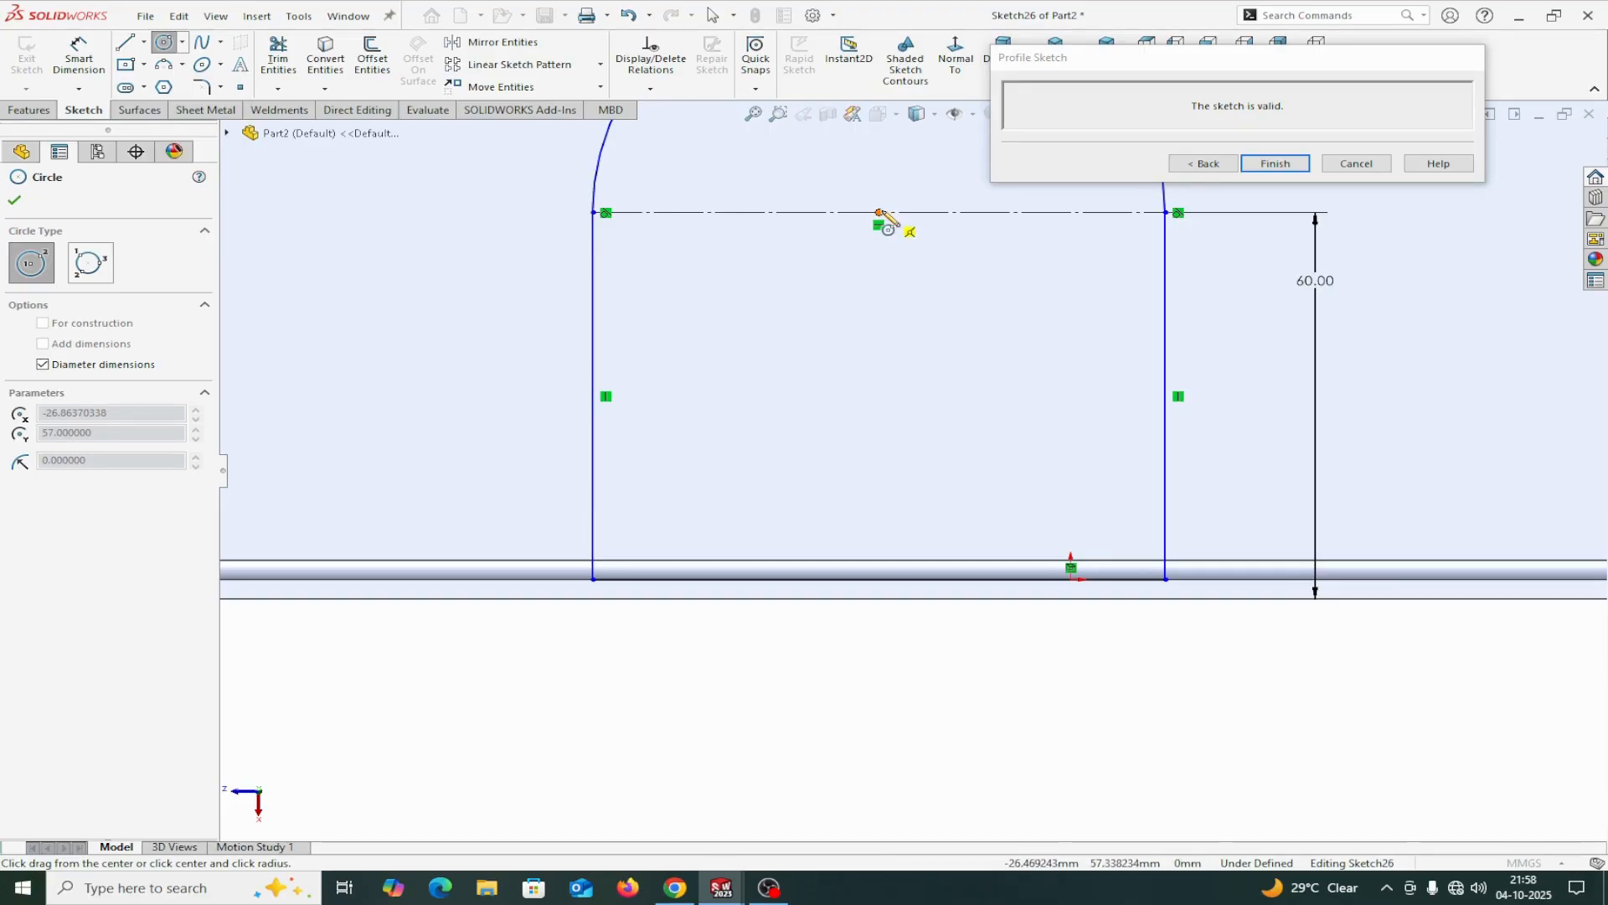
{"action": "left_click", "coordinate": [914, 177]}
{"action": "right_click", "coordinate": [914, 176]}
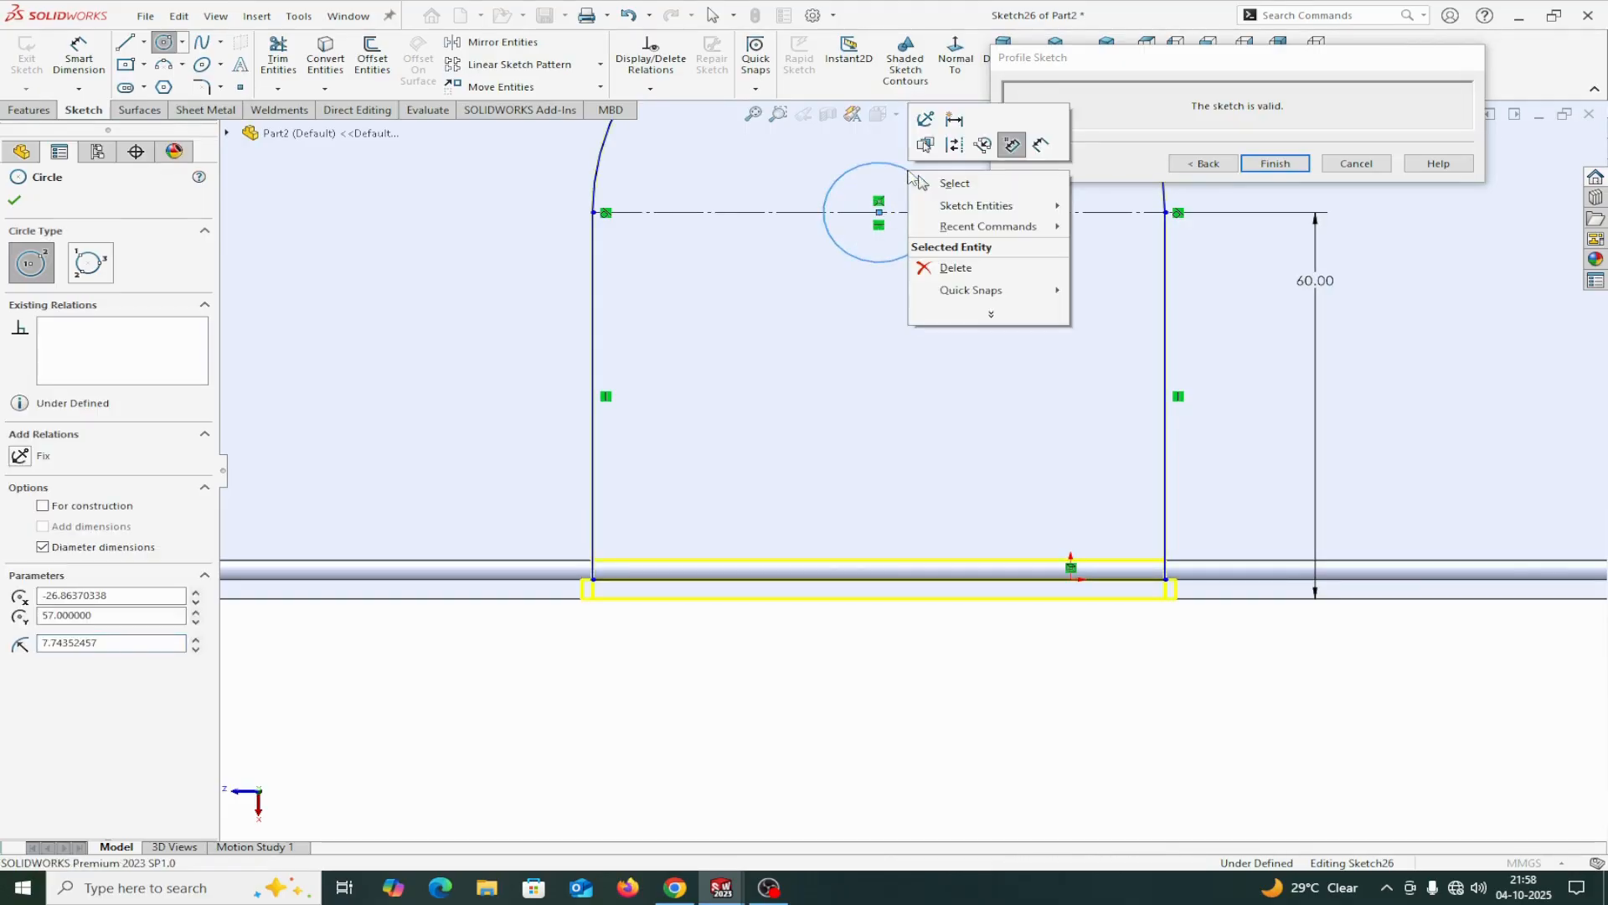
{"action": "left_click", "coordinate": [941, 184]}
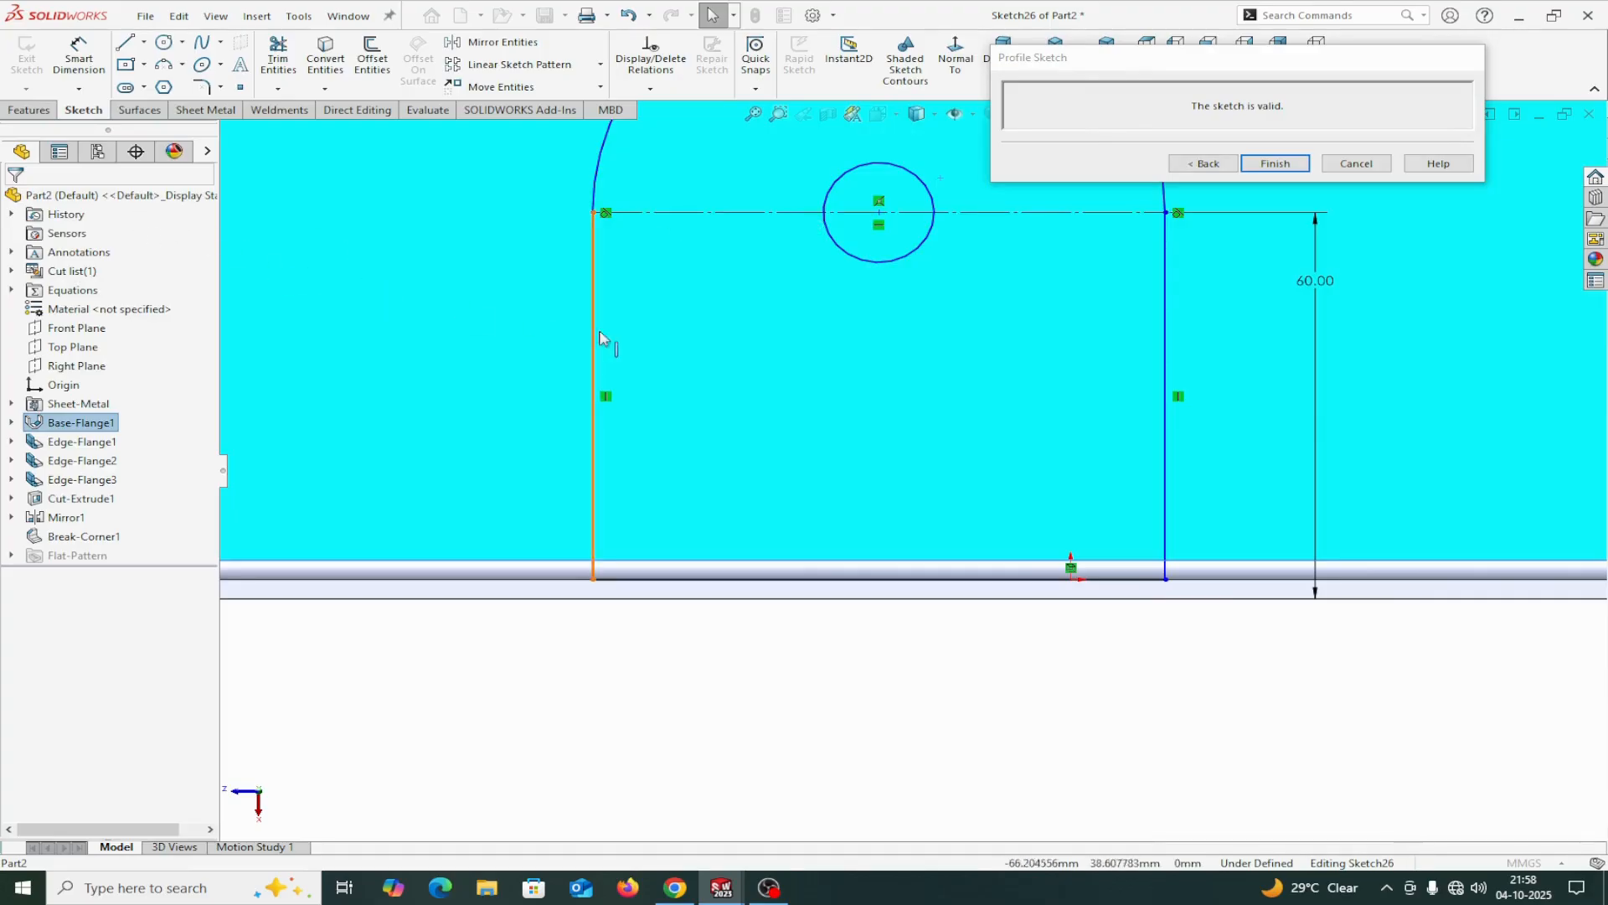
Dimension the tab hole's circle with a diameter of 25 mm.
{"action": "key", "text": "f"}
{"action": "scroll", "coordinate": [846, 408], "scroll_direction": "up", "scroll_amount": 8}
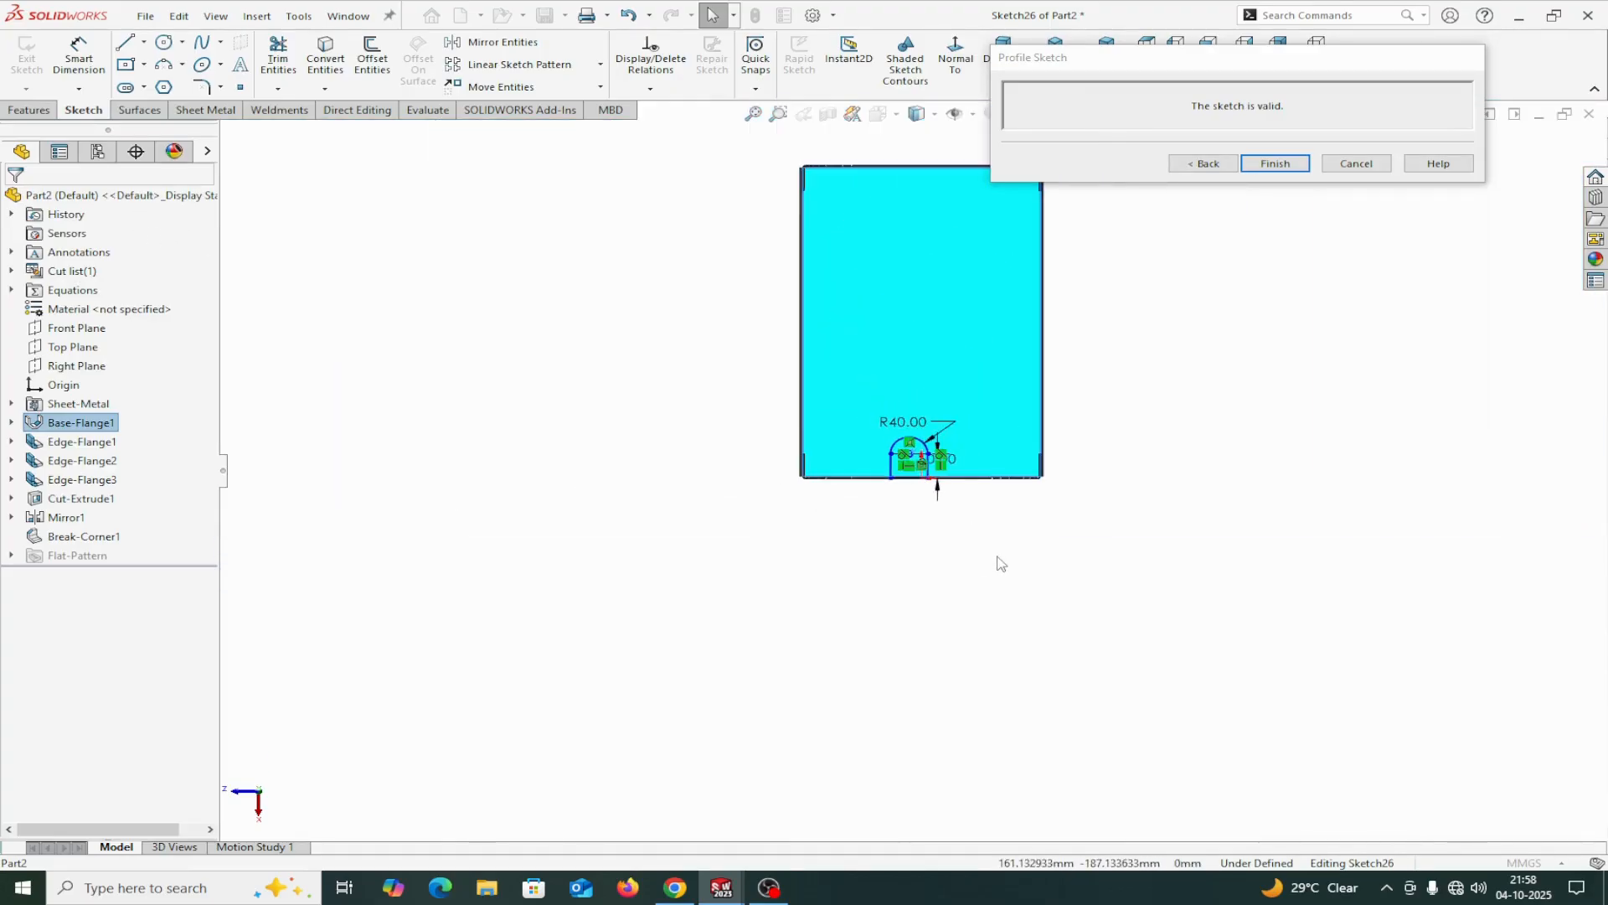
{"action": "mouse_move", "coordinate": [1043, 567]}
{"action": "middle_mouse_down"}
{"action": "mouse_move", "coordinate": [1083, 553]}
{"action": "mouse_move", "coordinate": [1010, 539]}
{"action": "middle_mouse_up"}
{"action": "scroll", "coordinate": [938, 465], "scroll_direction": "down", "scroll_amount": 5}
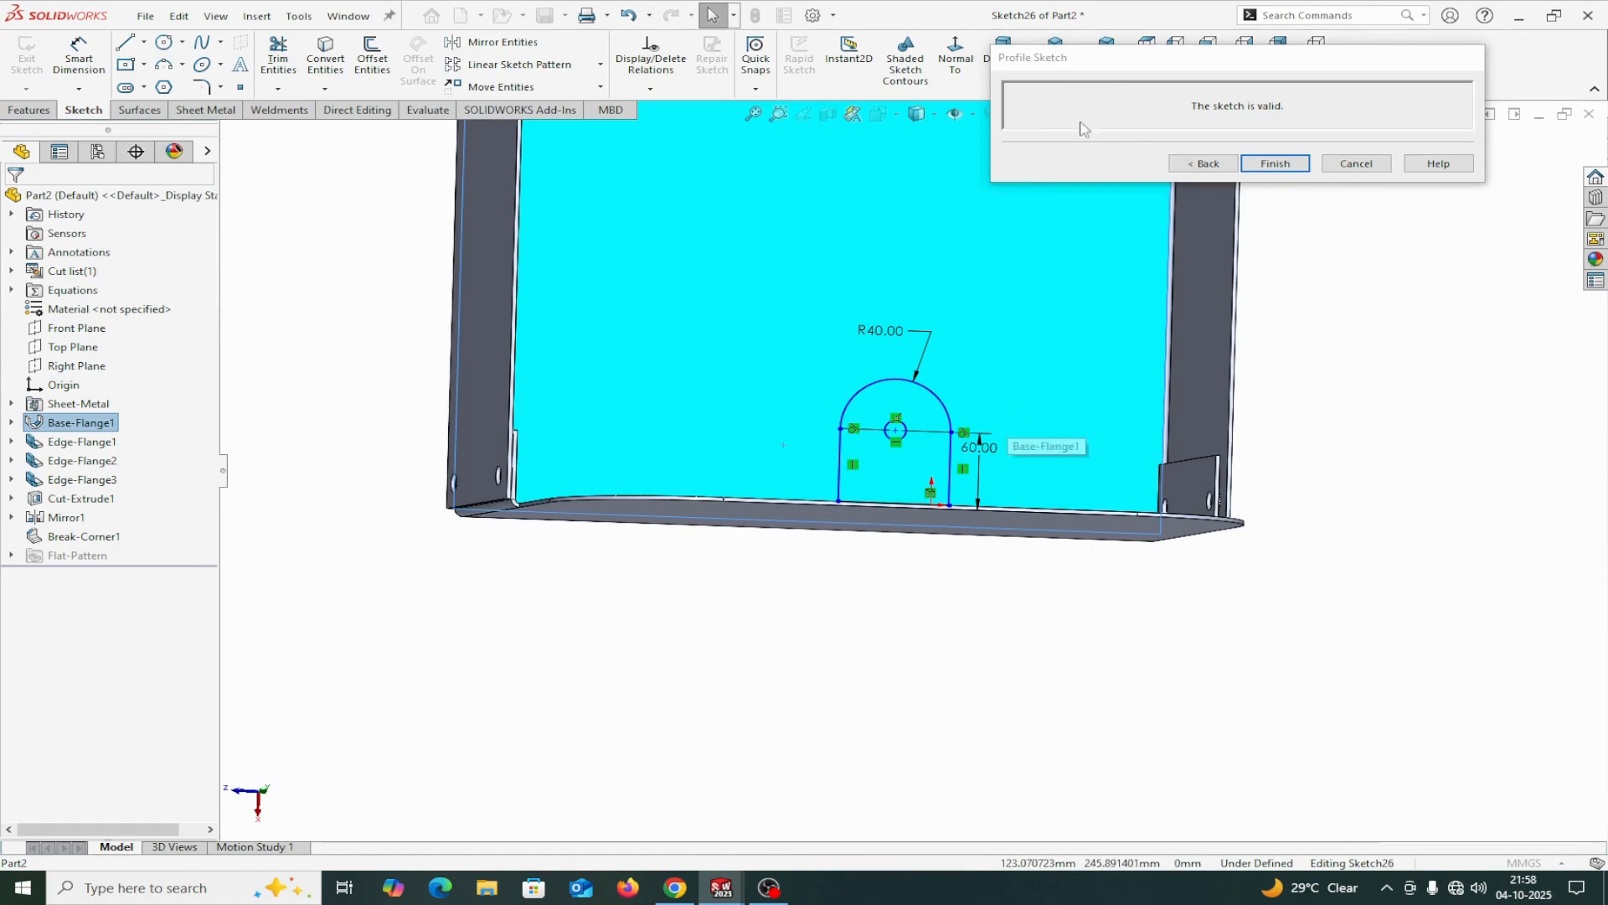
{"action": "left_click", "coordinate": [965, 70]}
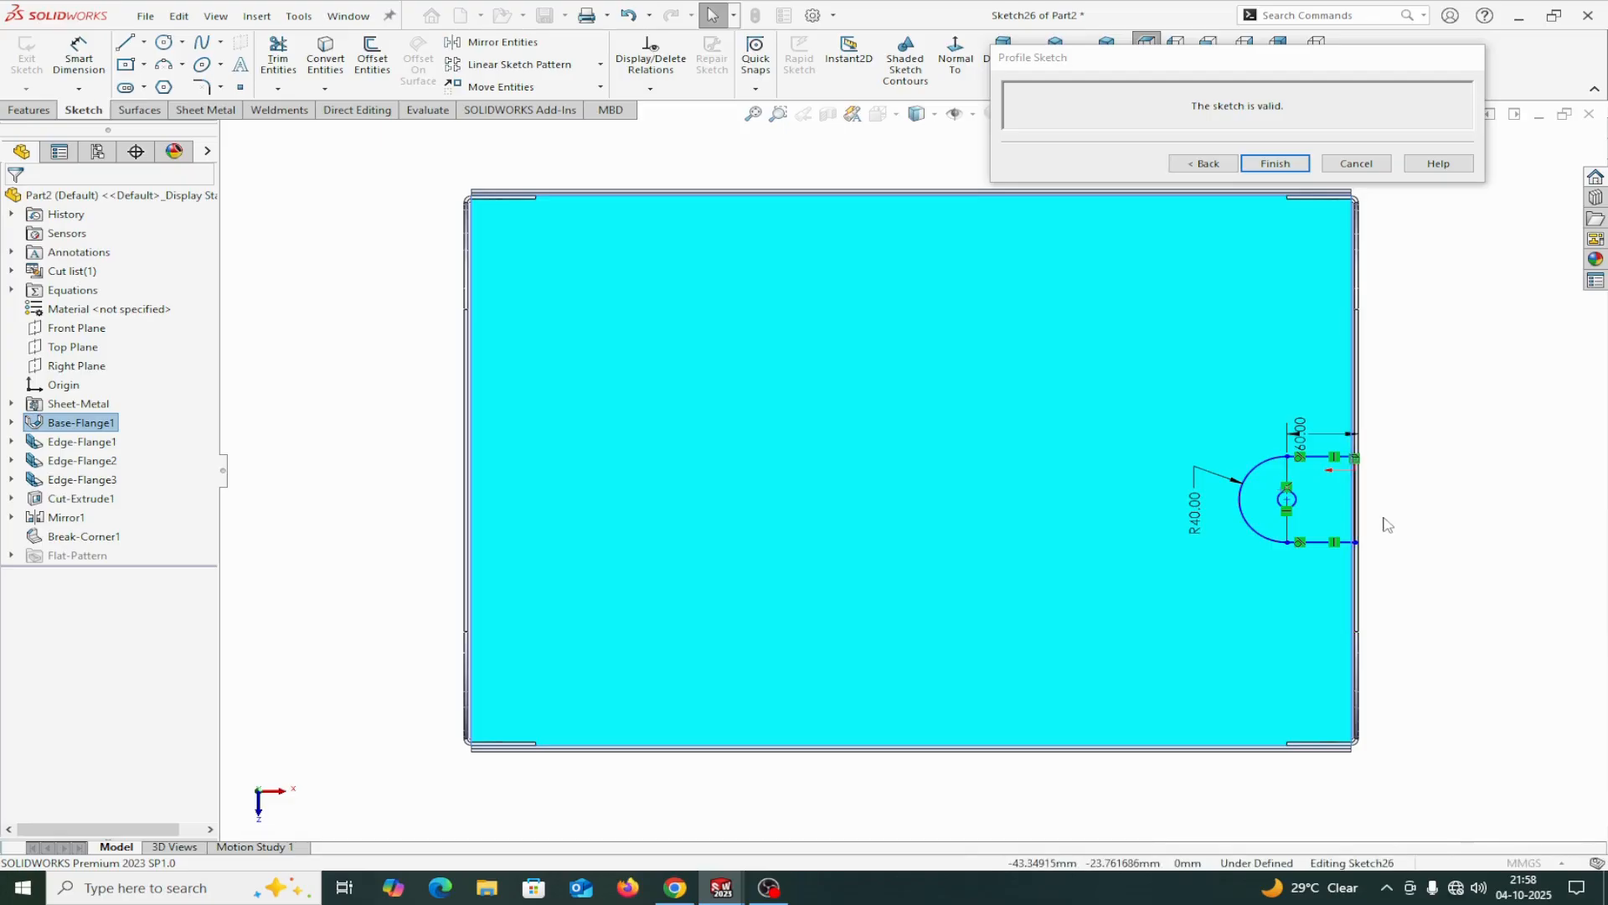
{"action": "middle_click_drag", "start_coordinate": [1390, 521], "coordinate": [1386, 530]}
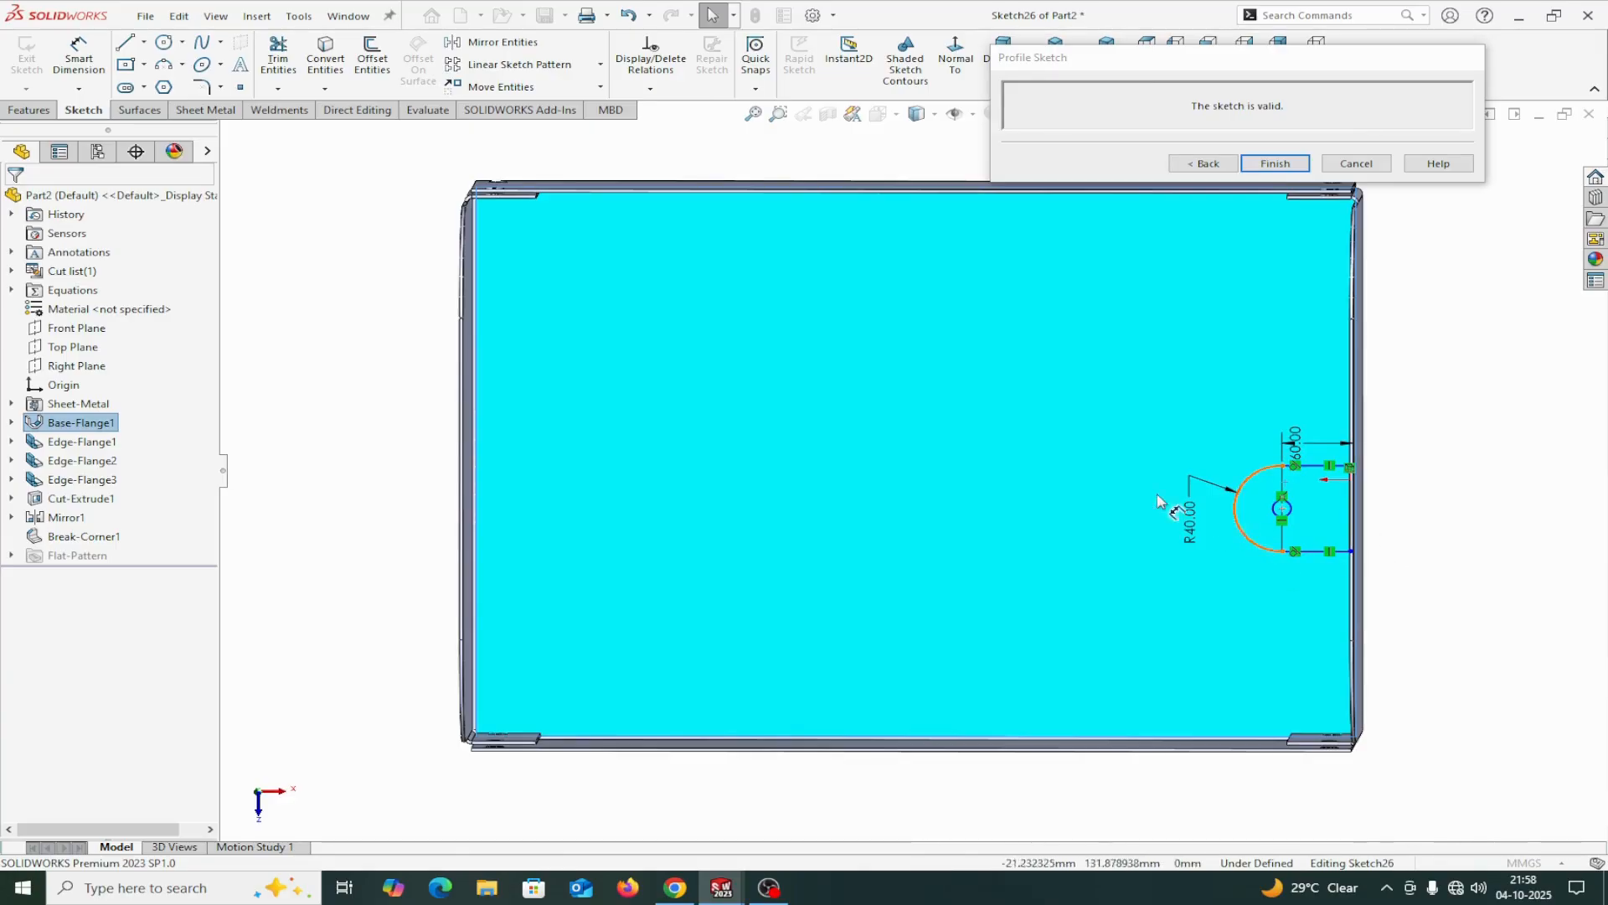
{"action": "left_click", "coordinate": [76, 52]}
{"action": "scroll", "coordinate": [1184, 467], "scroll_direction": "down", "scroll_amount": 5}
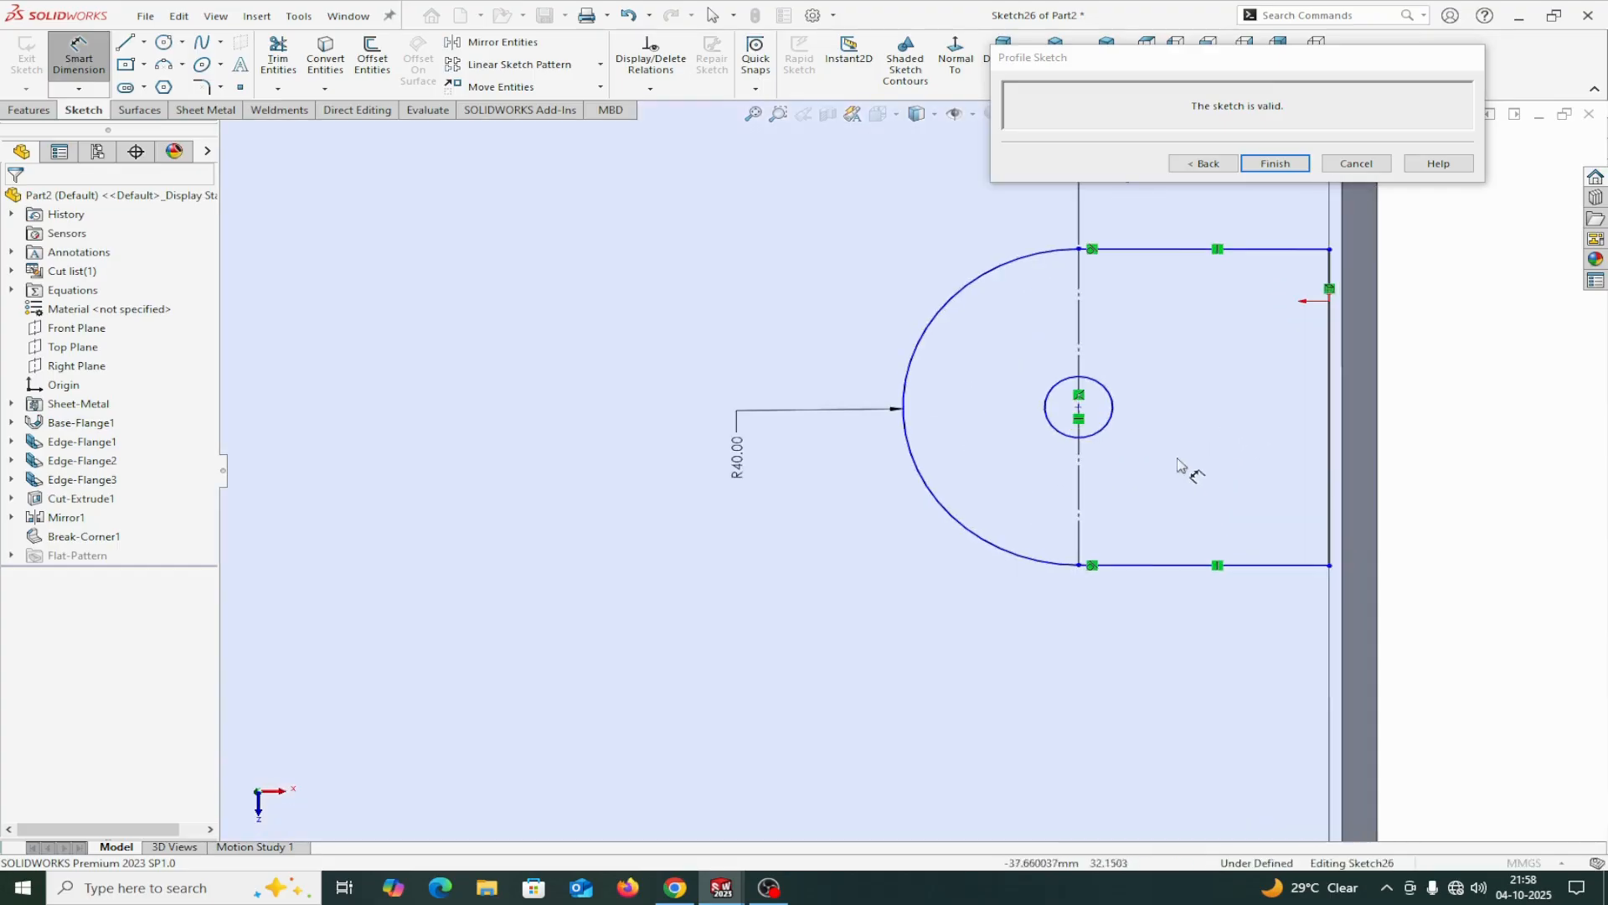
{"action": "left_click", "coordinate": [1069, 442]}
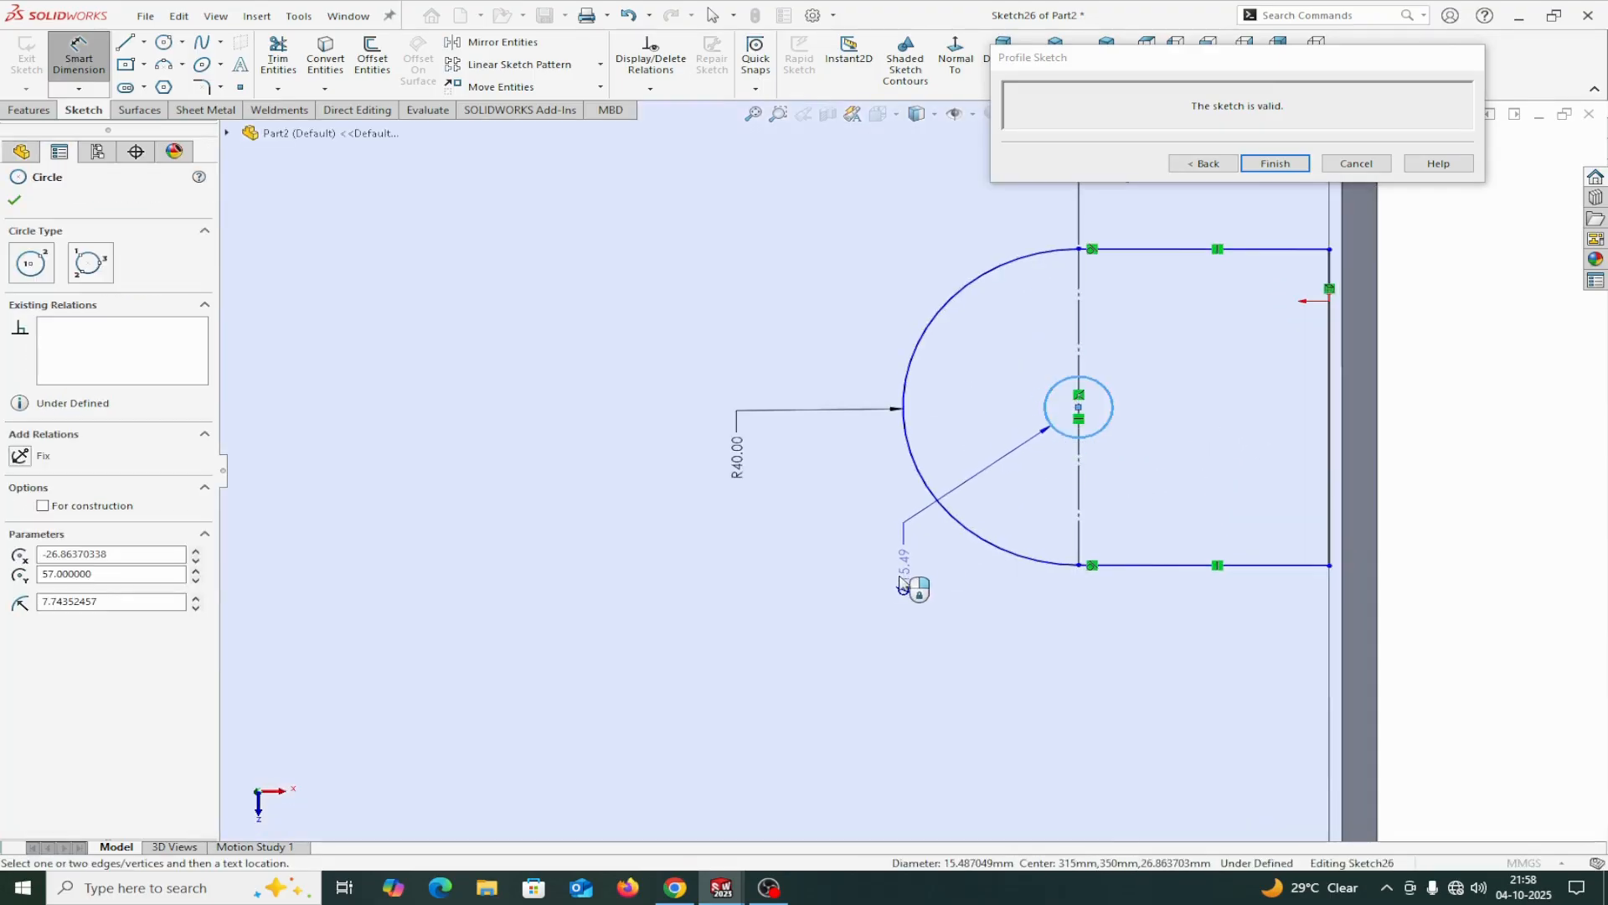
{"action": "left_click", "coordinate": [896, 592]}
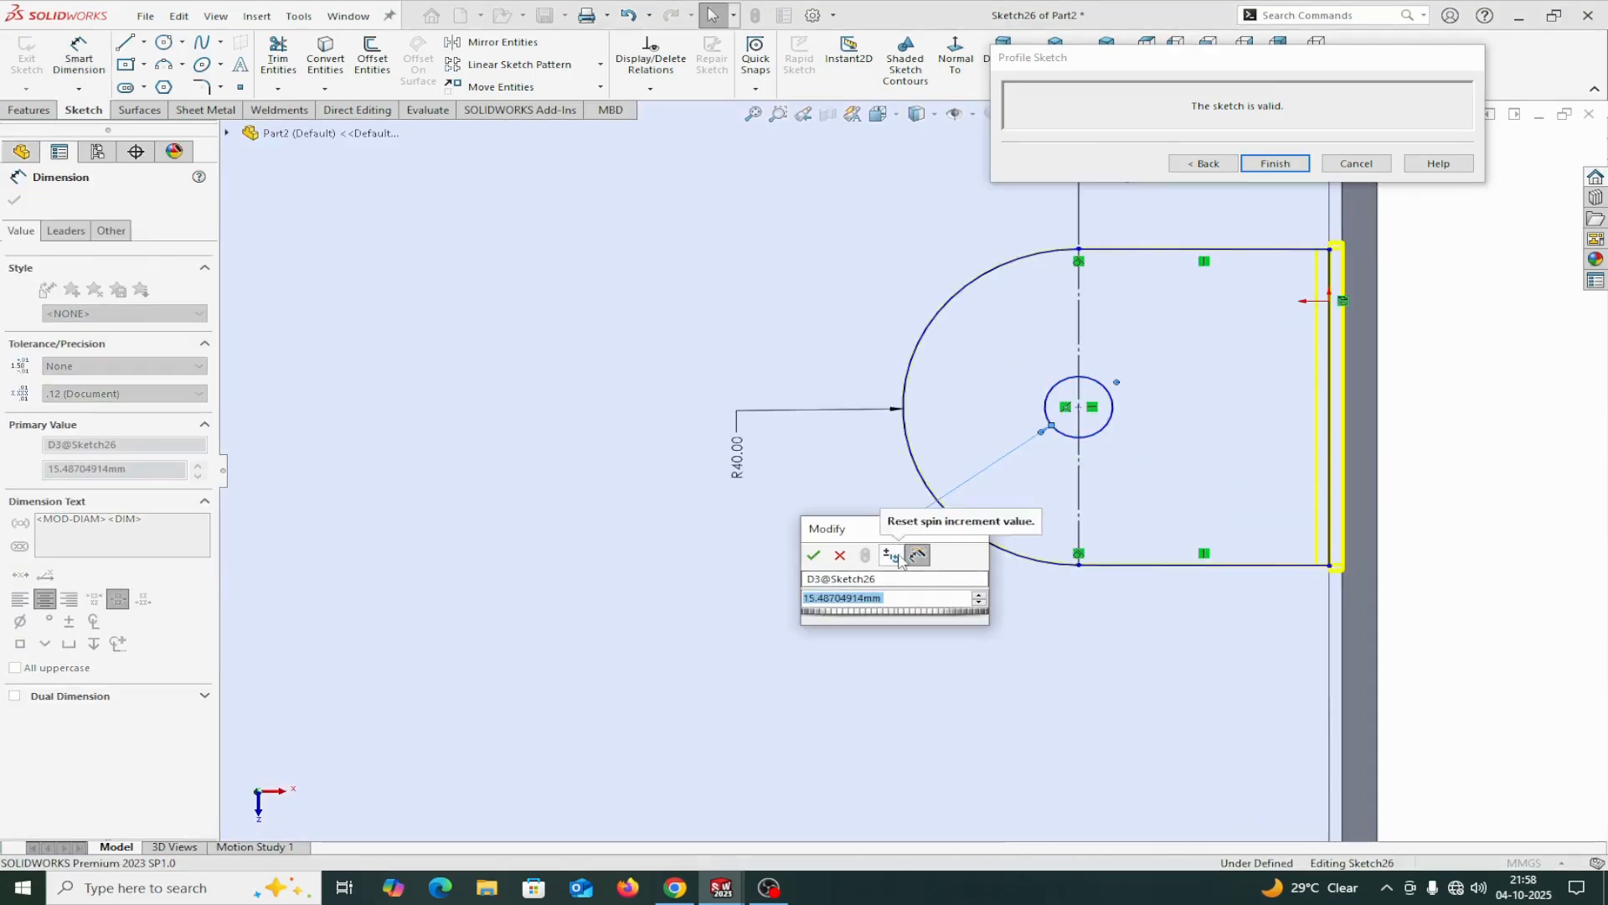
{"action": "type", "text": "25"}
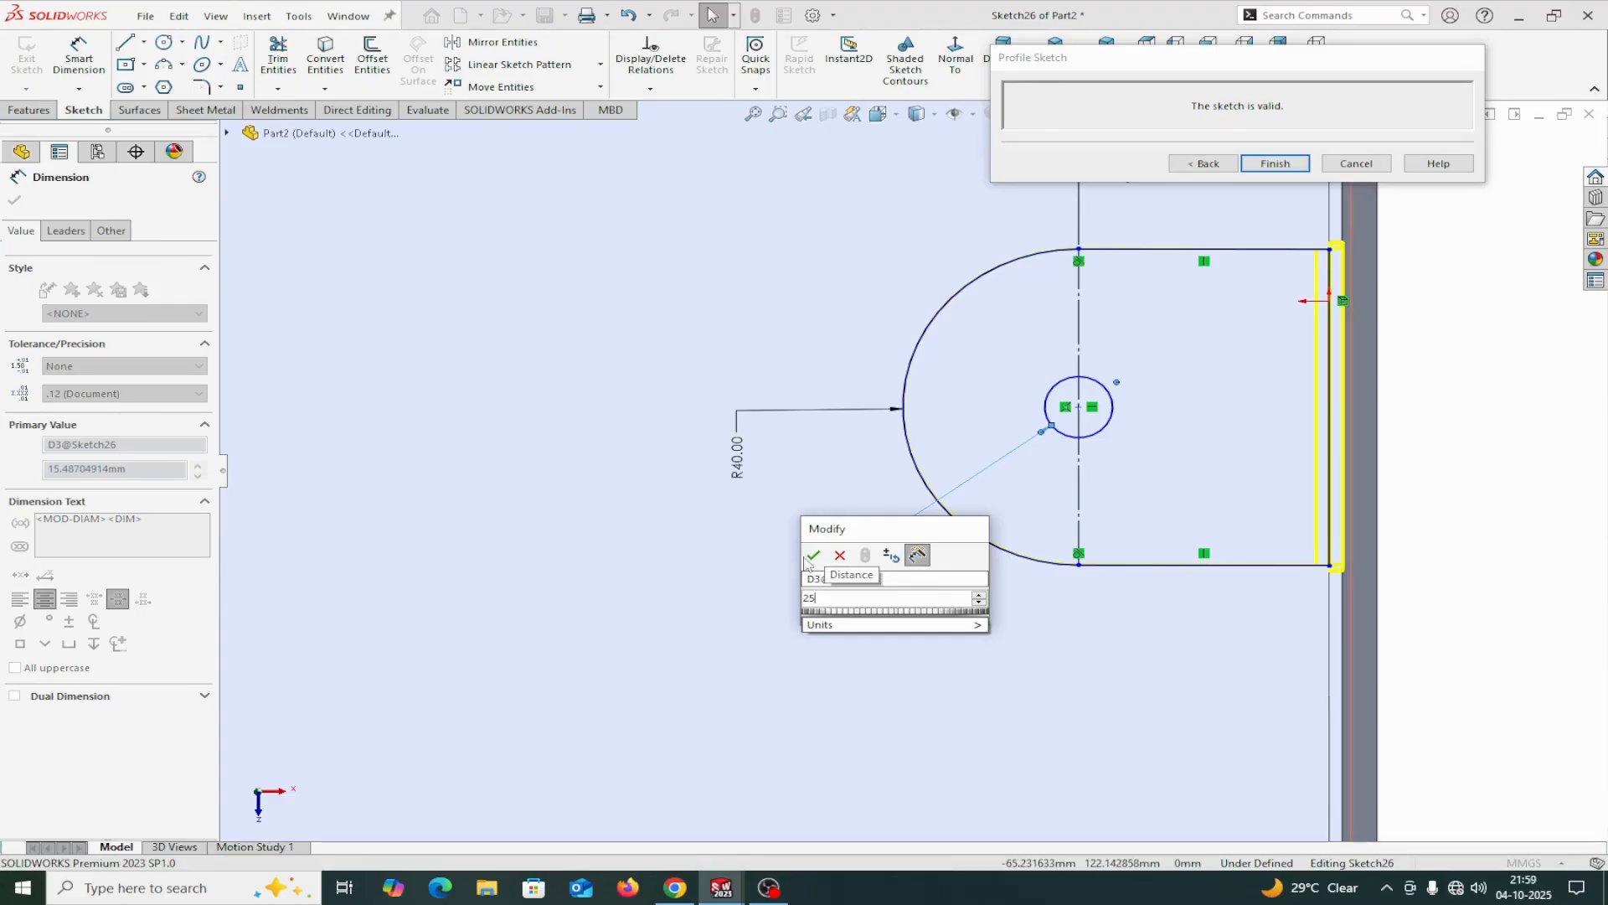
{"action": "left_click", "coordinate": [813, 554]}
{"action": "scroll", "coordinate": [1336, 682], "scroll_direction": "up", "scroll_amount": 5}
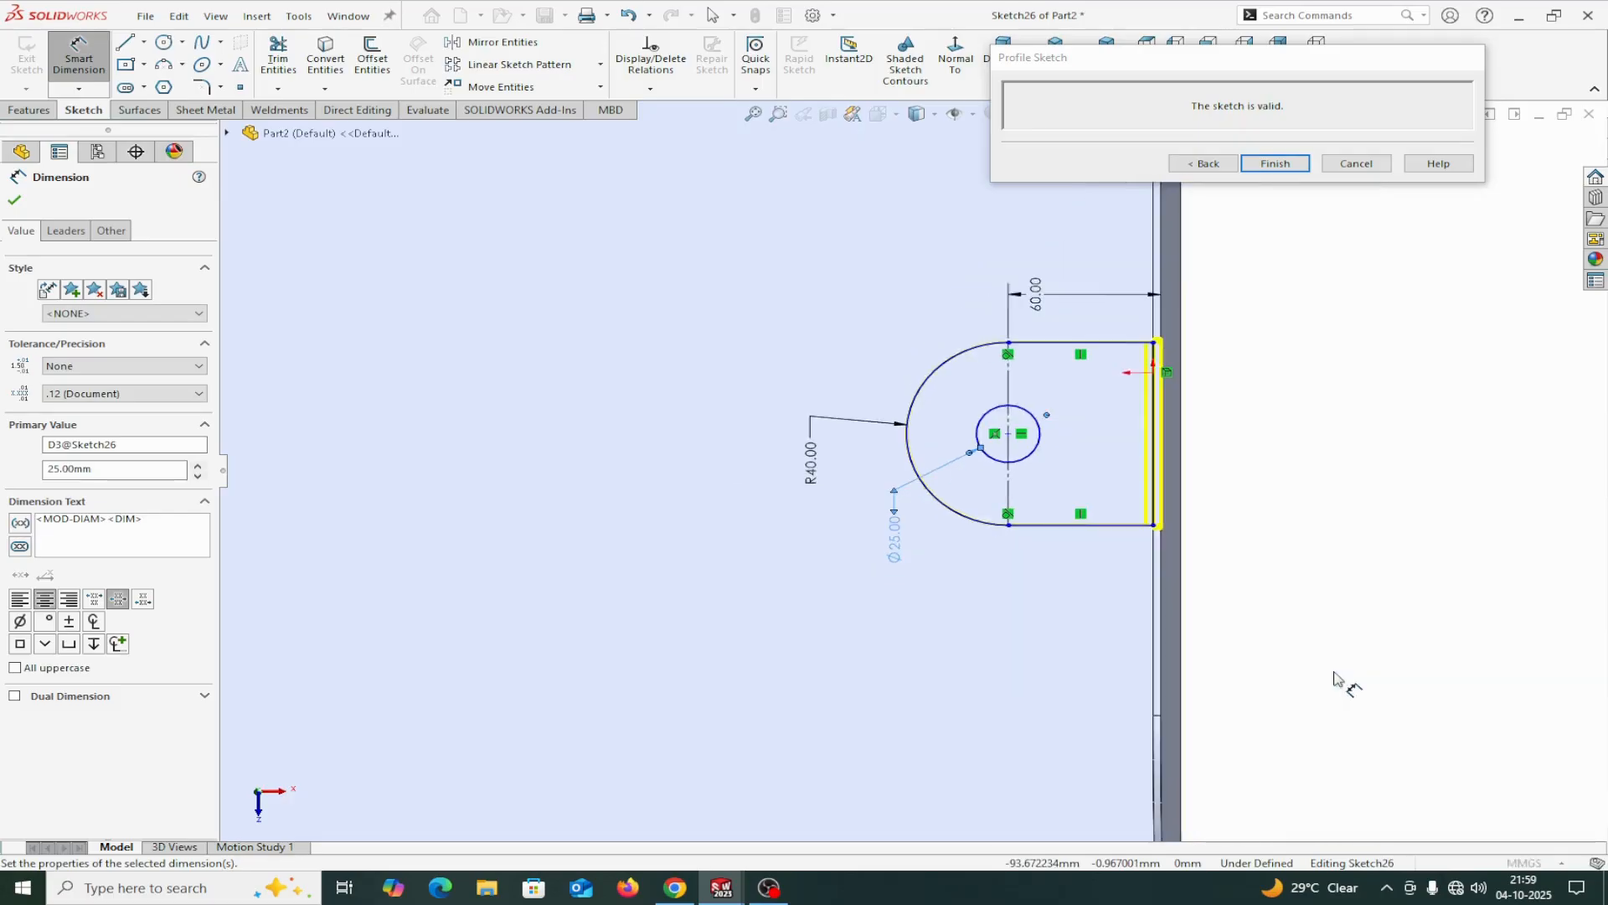
{"action": "scroll", "coordinate": [1012, 635], "scroll_direction": "up", "scroll_amount": 3}
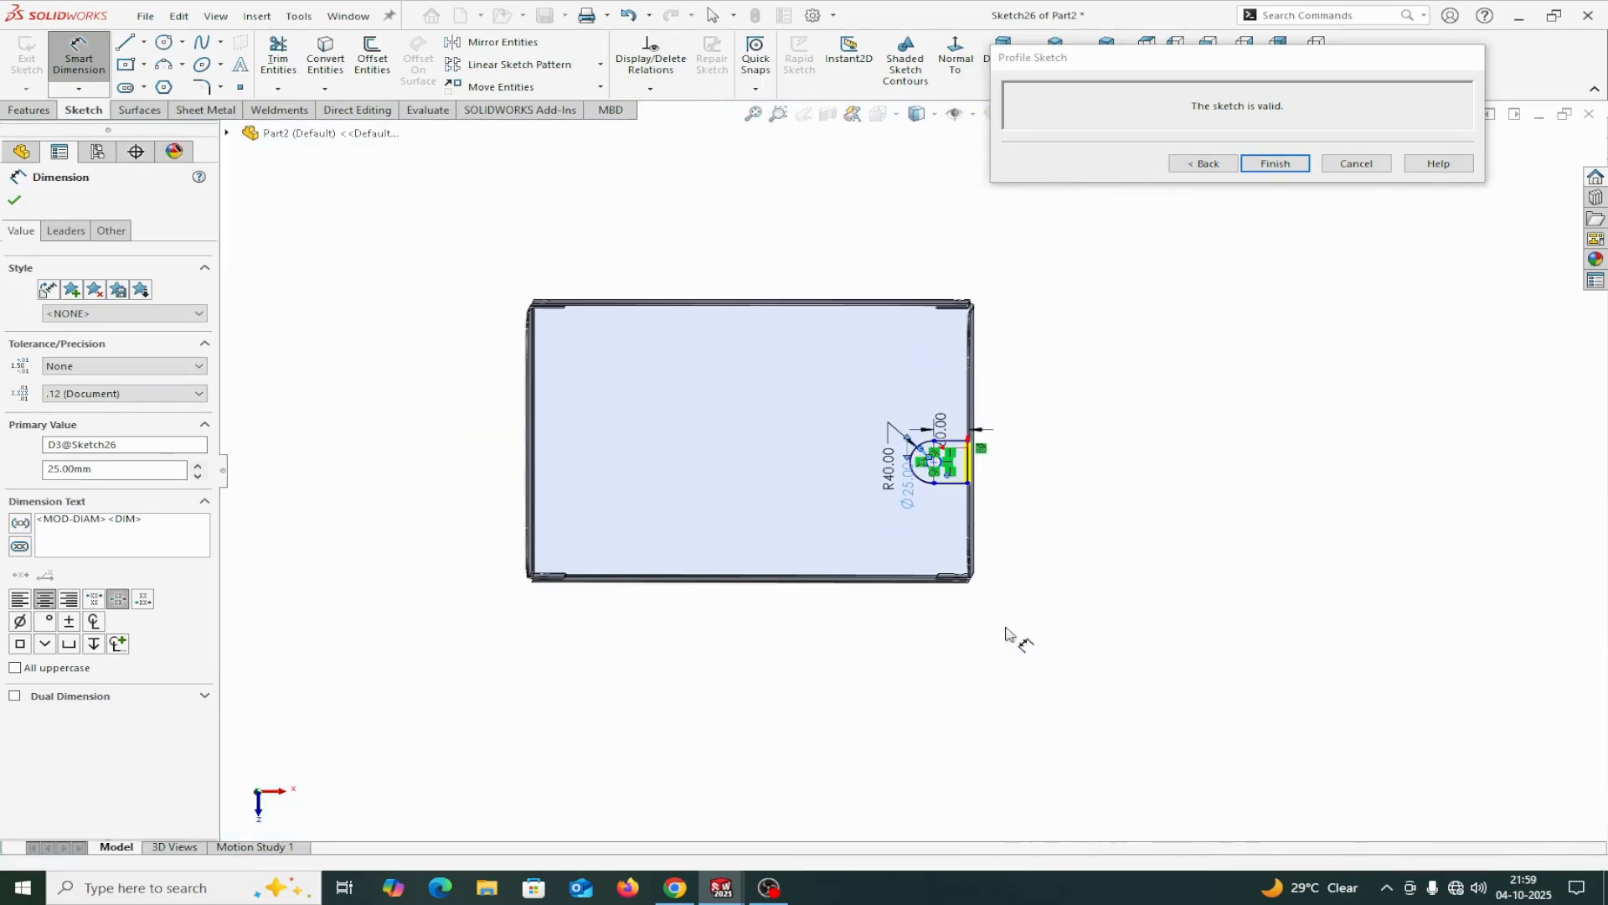
{"action": "scroll", "coordinate": [718, 477], "scroll_direction": "down", "scroll_amount": 3}
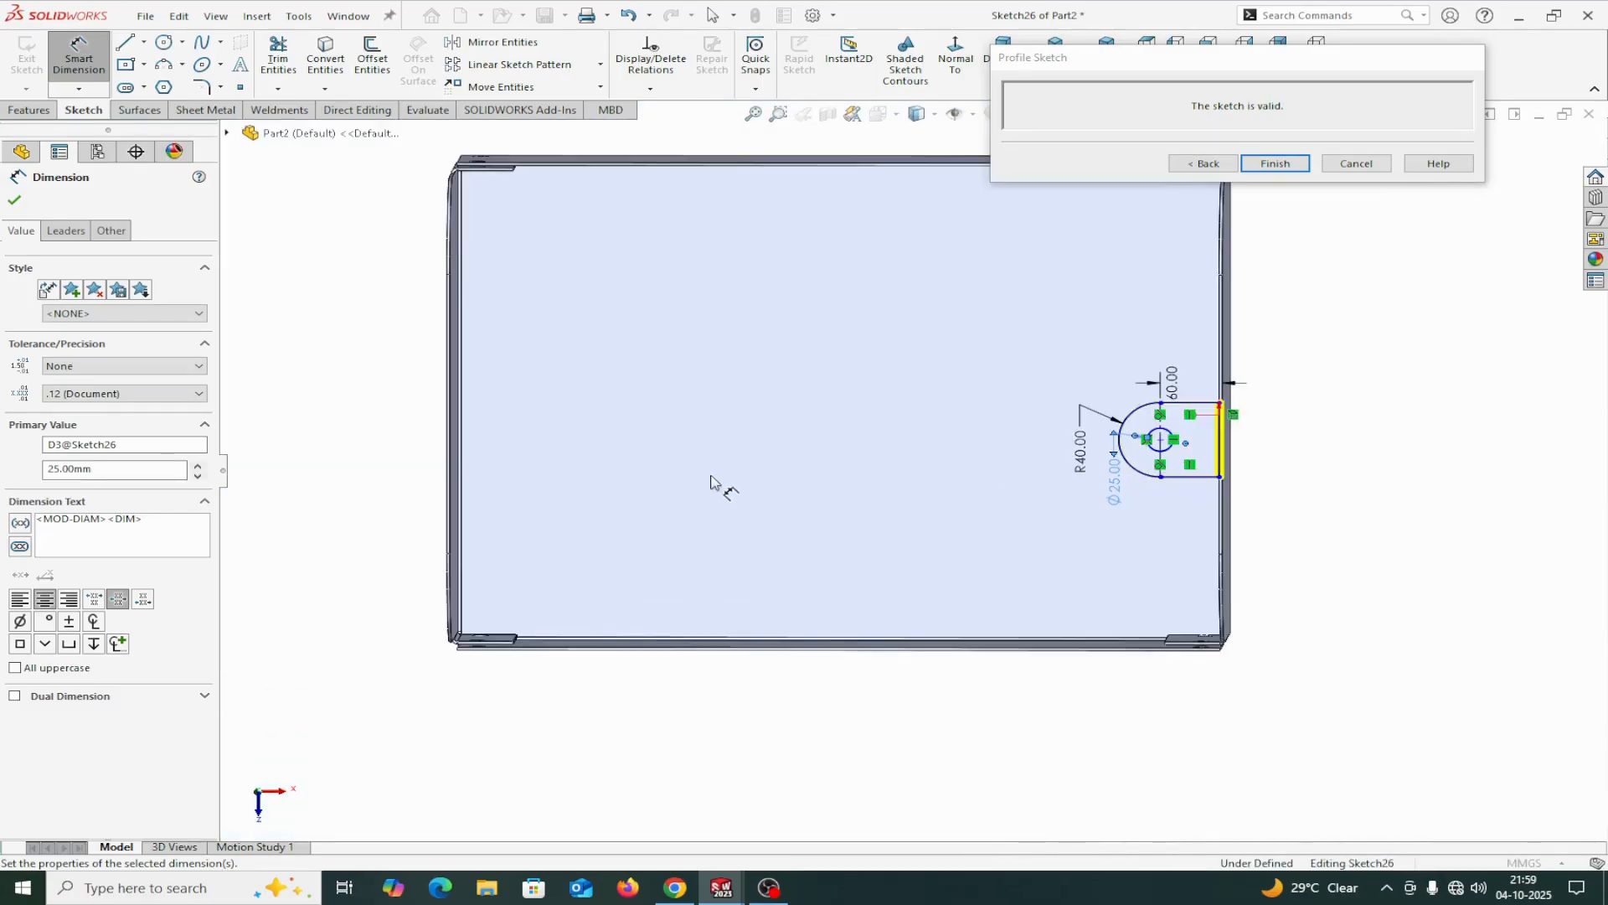
{"action": "left_click", "coordinate": [14, 199]}
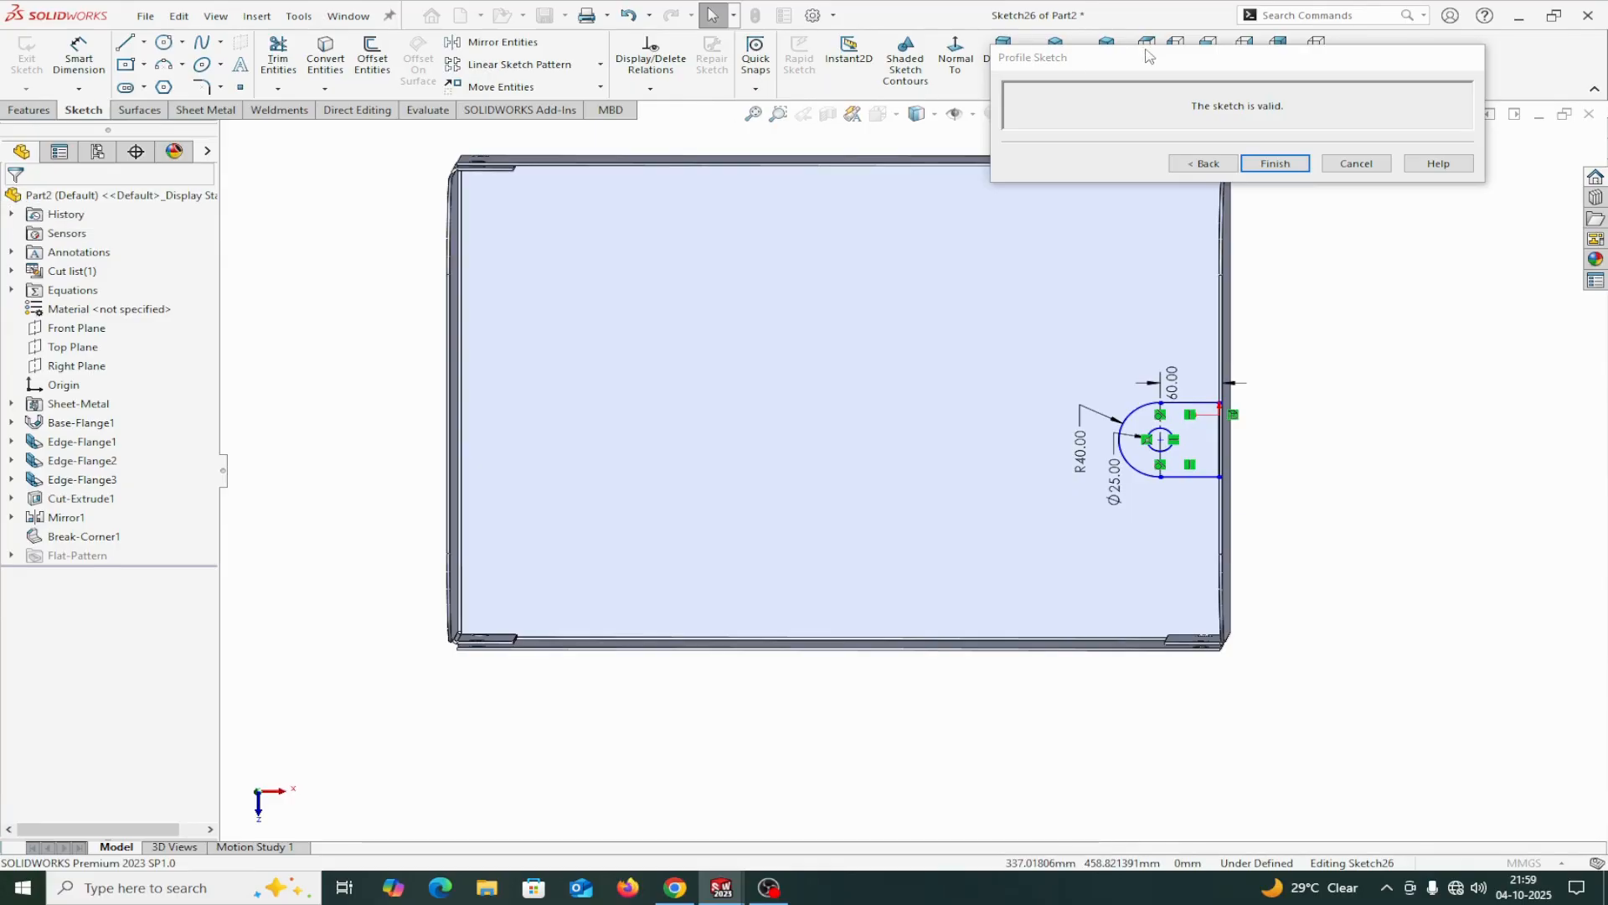
Examine the tab profile's position on the tall end flange in isometric, top, normal and tilted views.
{"action": "left_click_drag", "start_coordinate": [1148, 56], "coordinate": [1363, 161]}
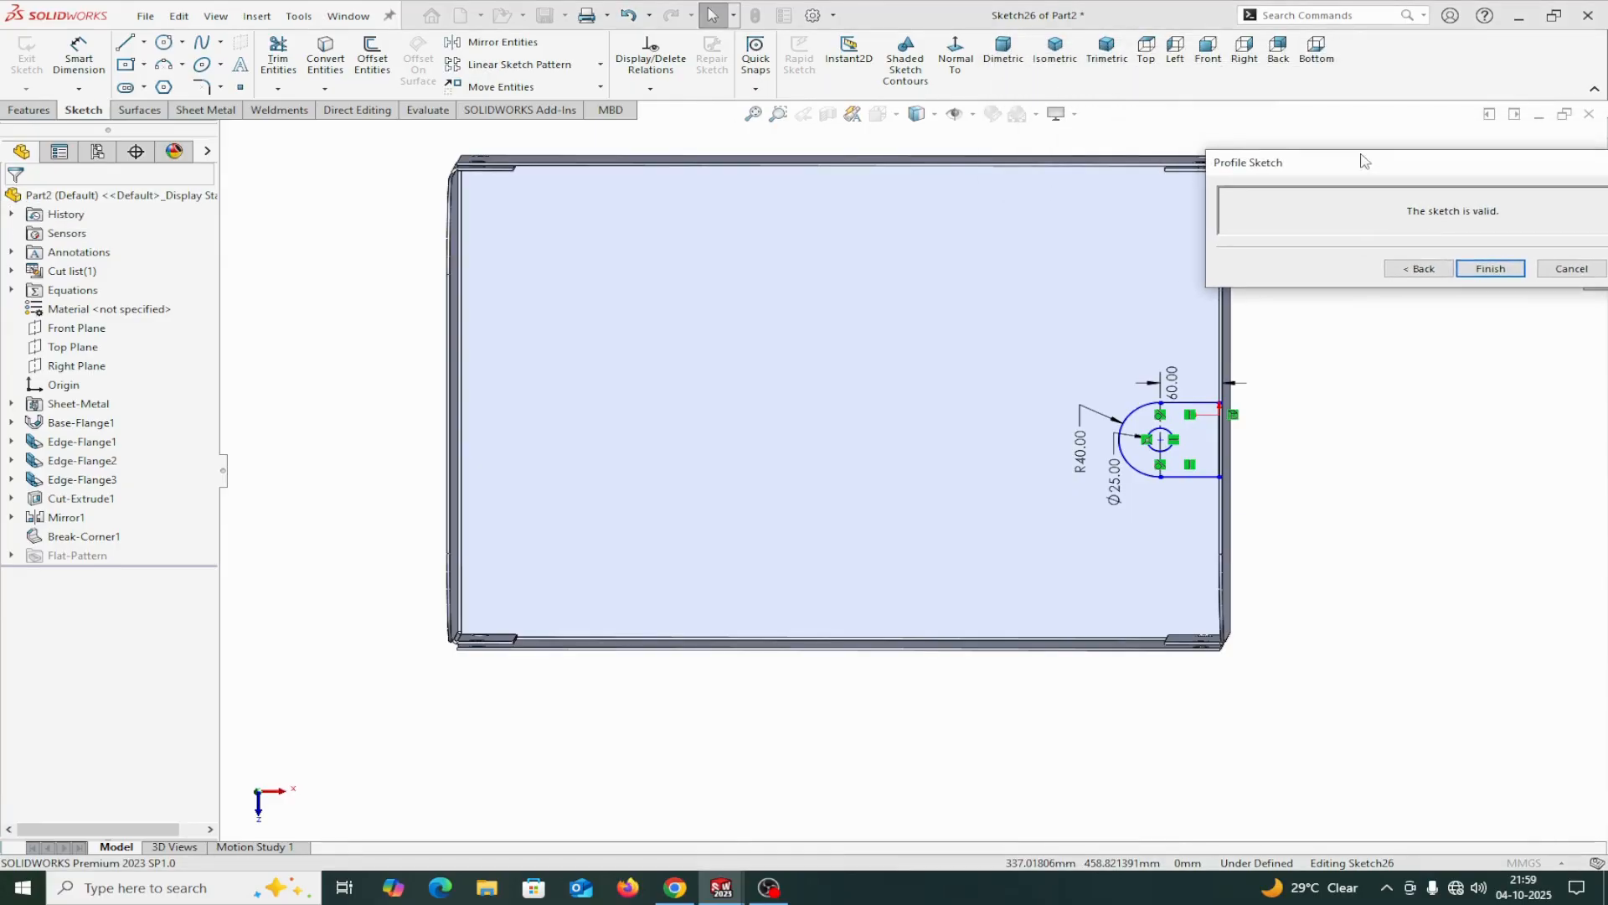
{"action": "left_click", "coordinate": [1059, 72]}
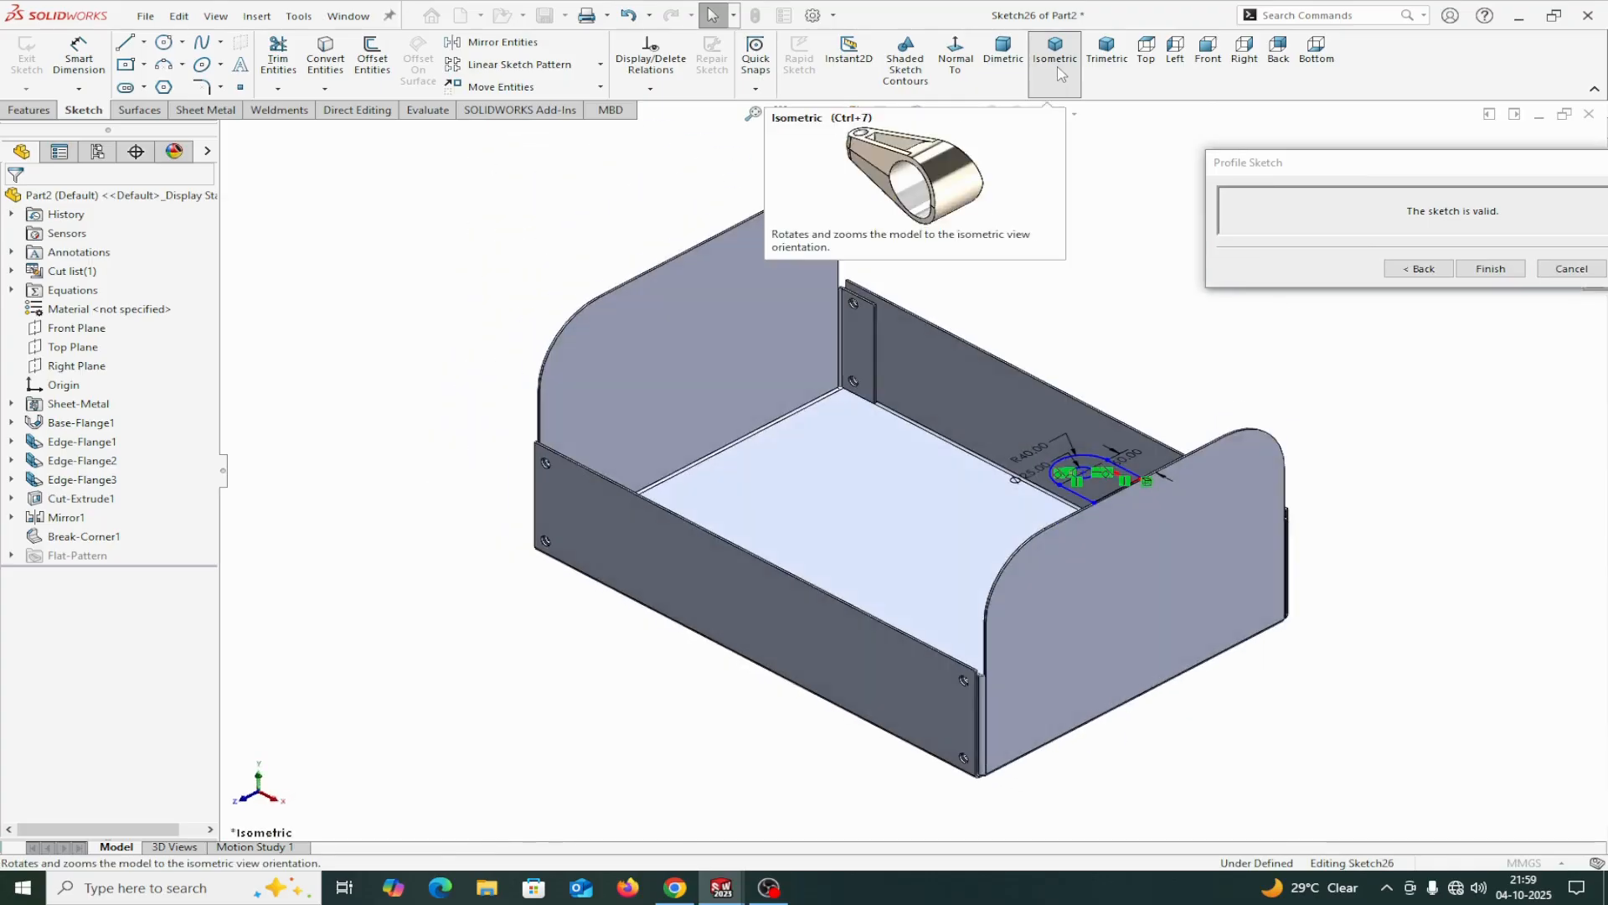
{"action": "left_click", "coordinate": [1149, 61]}
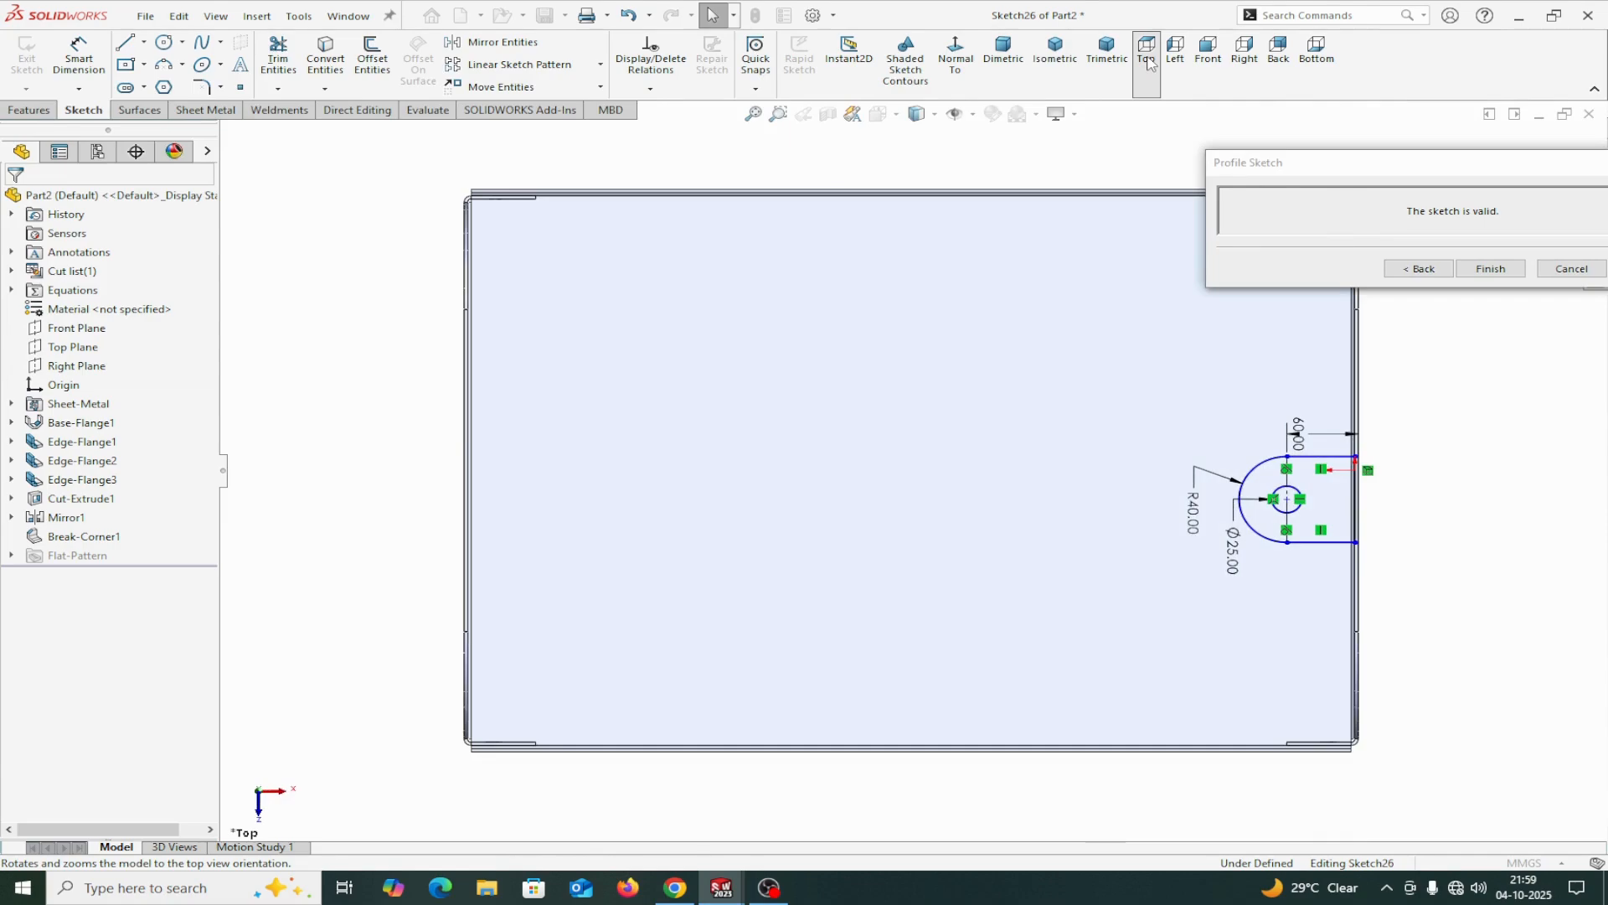
{"action": "middle_click_drag", "start_coordinate": [1422, 524], "coordinate": [1357, 599]}
{"action": "left_click", "coordinate": [1163, 519]}
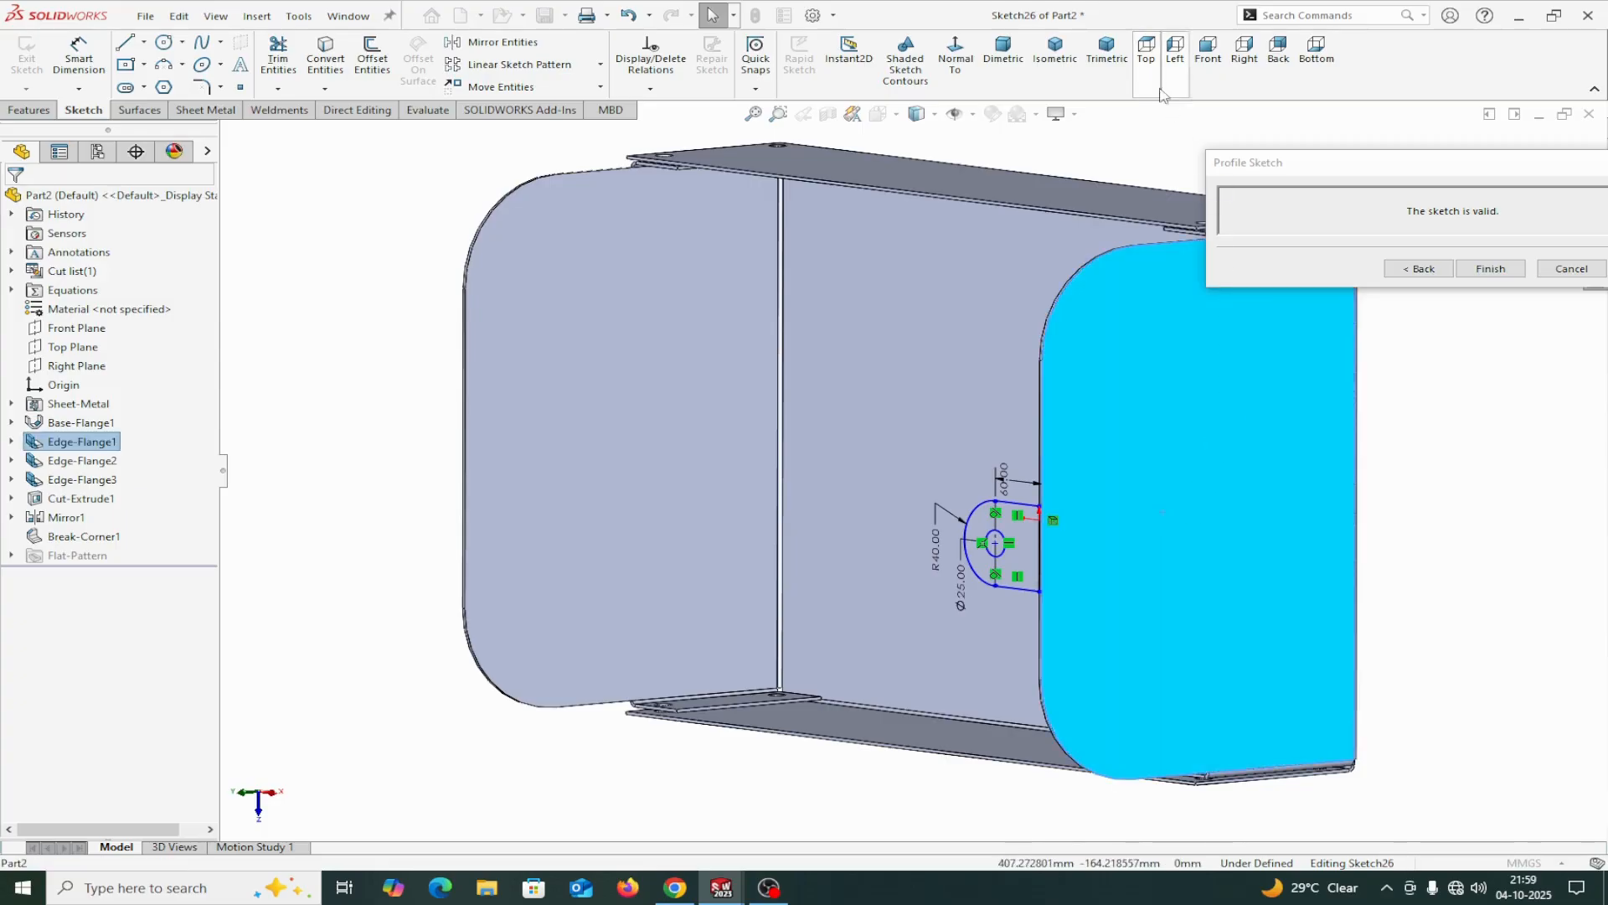
{"action": "left_click", "coordinate": [970, 65]}
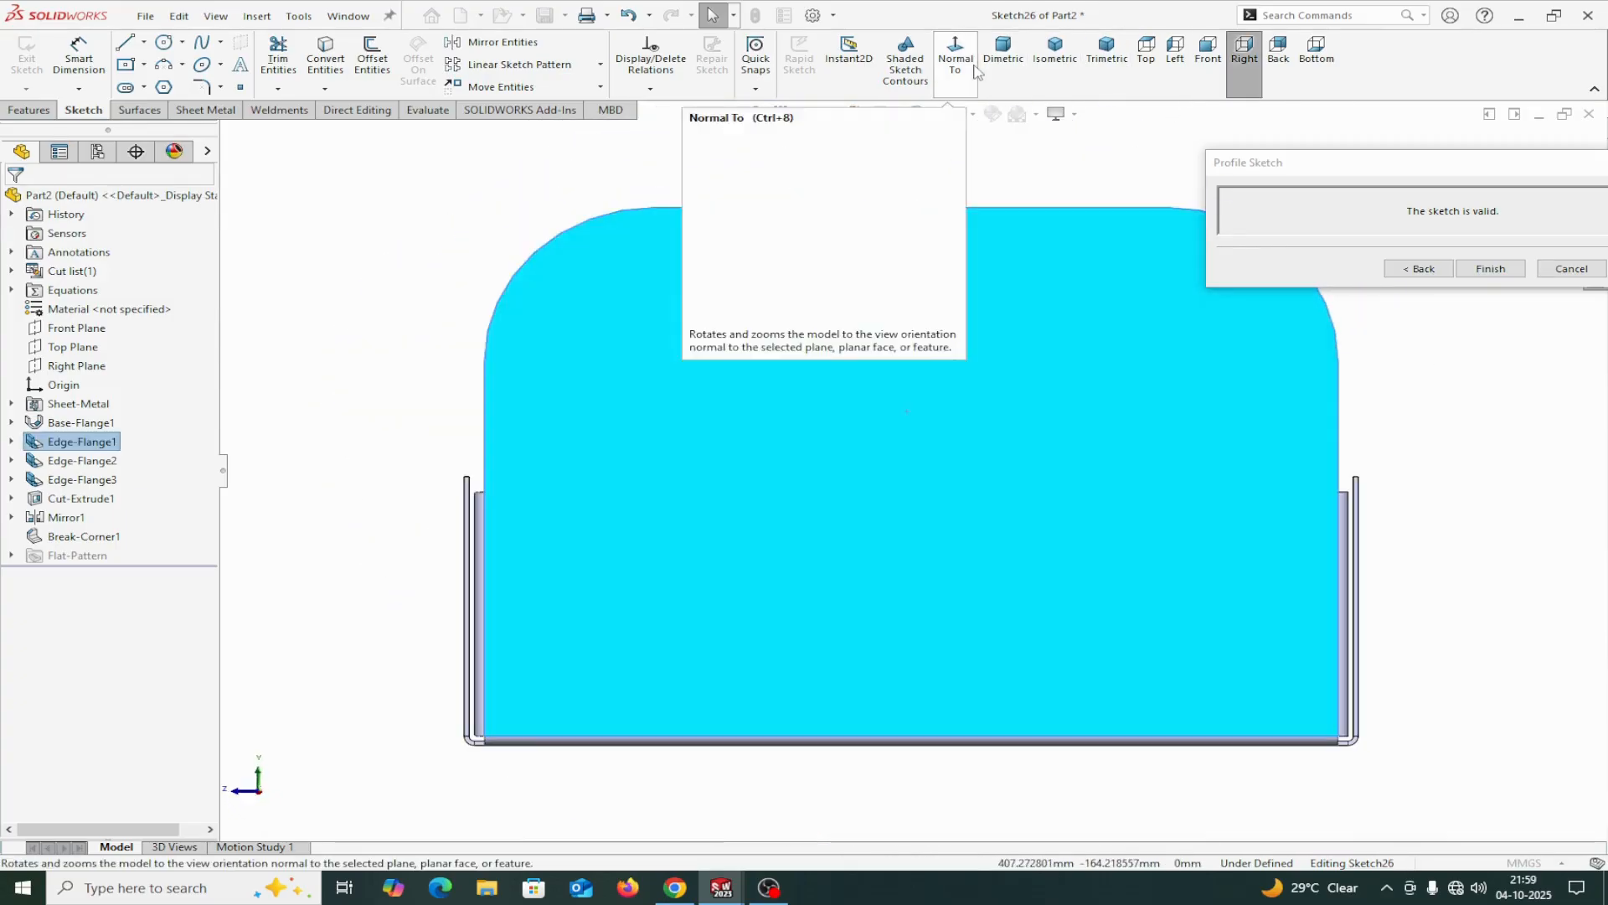
{"action": "scroll", "coordinate": [985, 175], "scroll_direction": "up", "scroll_amount": 2}
{"action": "mouse_move", "coordinate": [985, 175]}
{"action": "middle_mouse_down"}
{"action": "mouse_move", "coordinate": [1016, 248]}
{"action": "mouse_move", "coordinate": [994, 277]}
{"action": "mouse_move", "coordinate": [997, 377]}
{"action": "middle_mouse_up"}
{"action": "middle_click_drag", "start_coordinate": [961, 530], "coordinate": [930, 509], "text": "ctrl"}
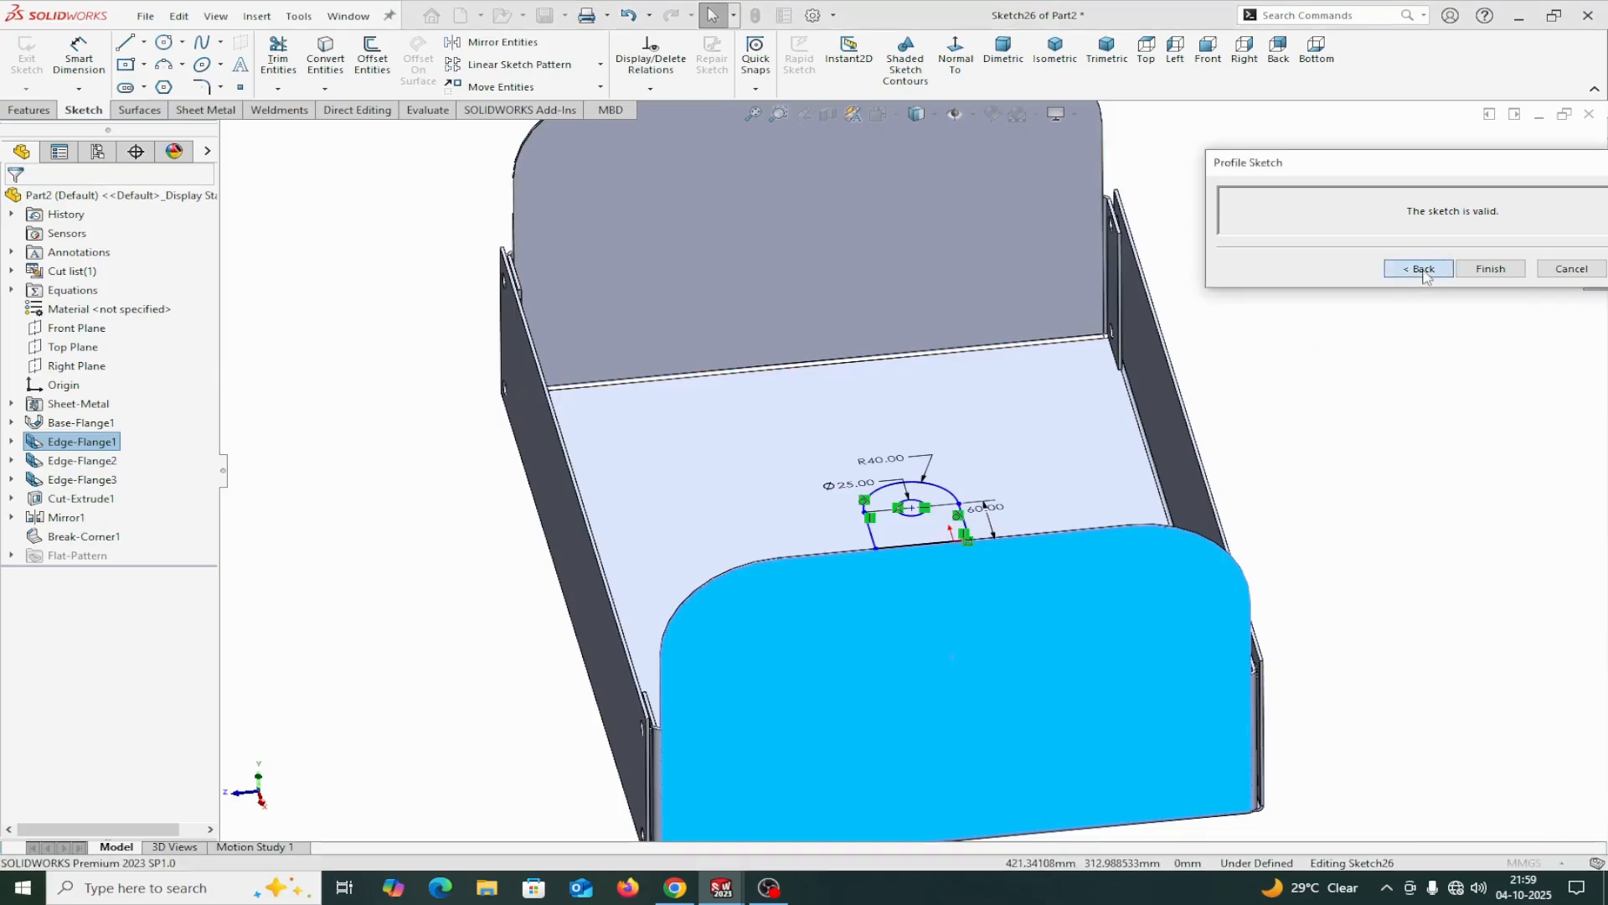
Return to the edge flange settings and reopen the flange profile sketch for editing.
{"action": "left_click", "coordinate": [1490, 268]}
{"action": "left_click", "coordinate": [114, 296]}
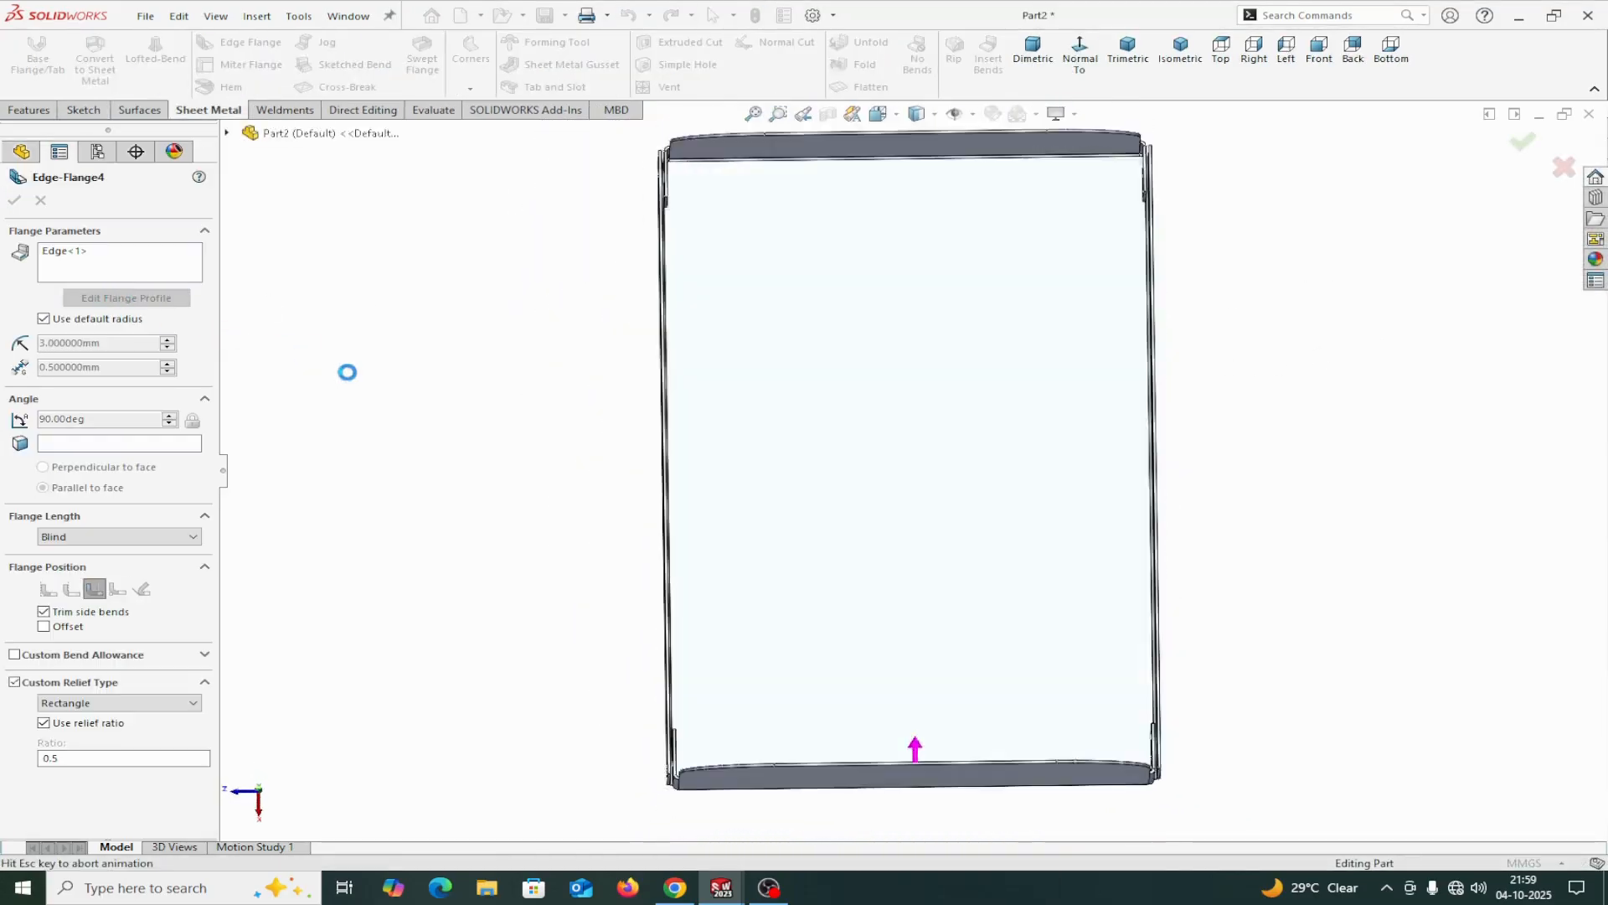
{"action": "left_click_drag", "start_coordinate": [863, 407], "coordinate": [402, 274]}
Draw a centerline about 688 mm long from the tab circle's center to the midpoint of the tray's opposite end edge.
{"action": "left_click", "coordinate": [144, 43]}
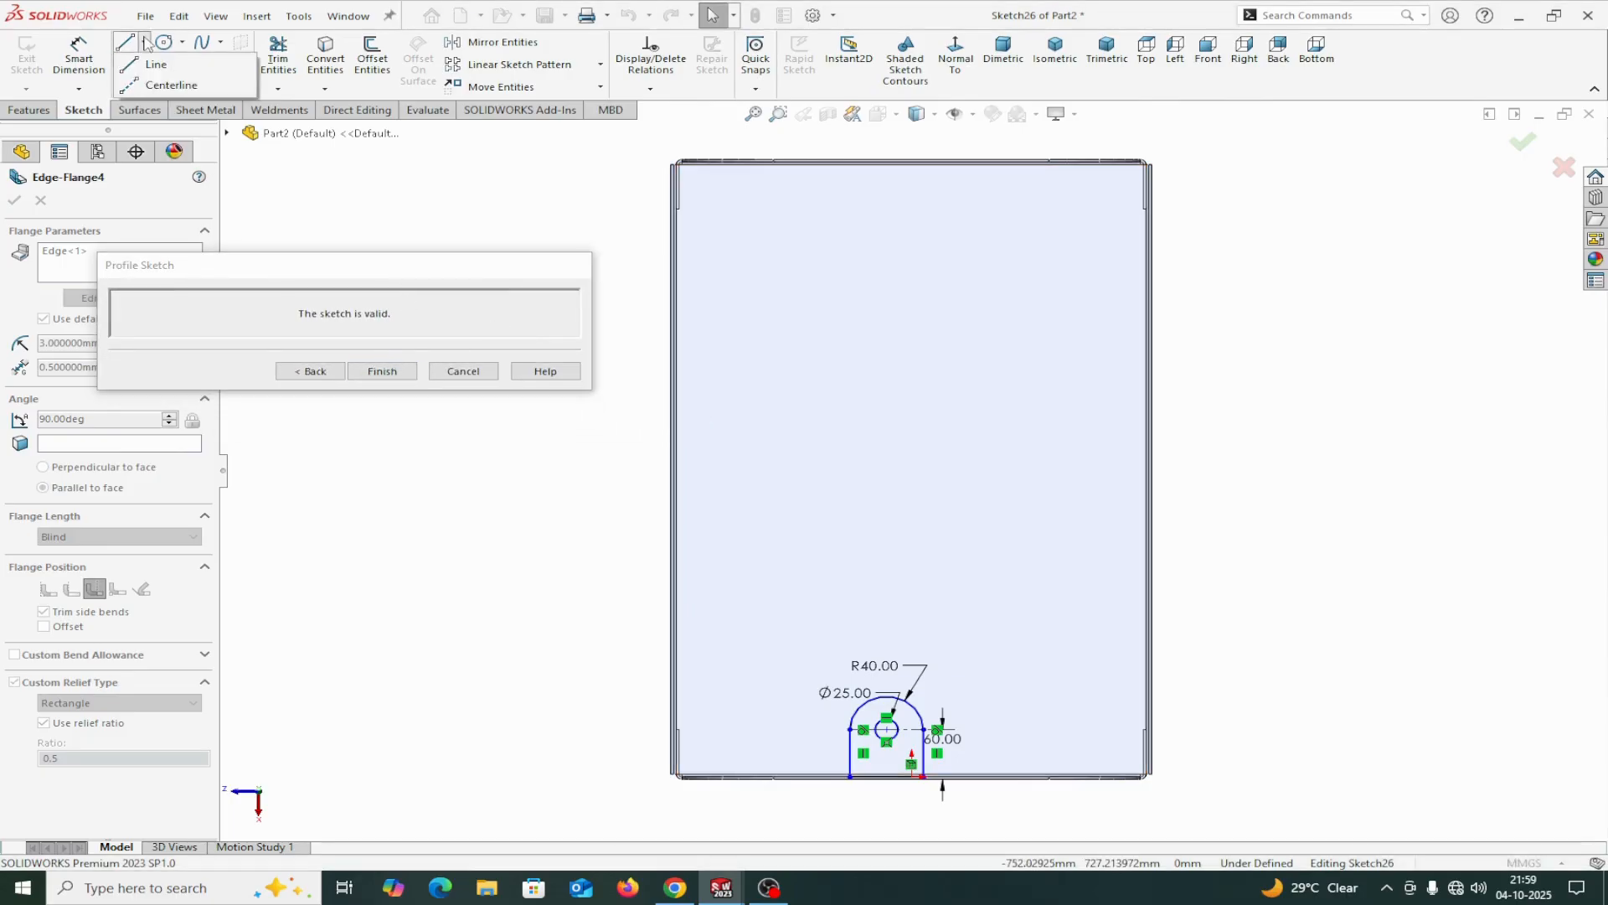
{"action": "left_click", "coordinate": [129, 86]}
{"action": "scroll", "coordinate": [880, 635], "scroll_direction": "down", "scroll_amount": 3}
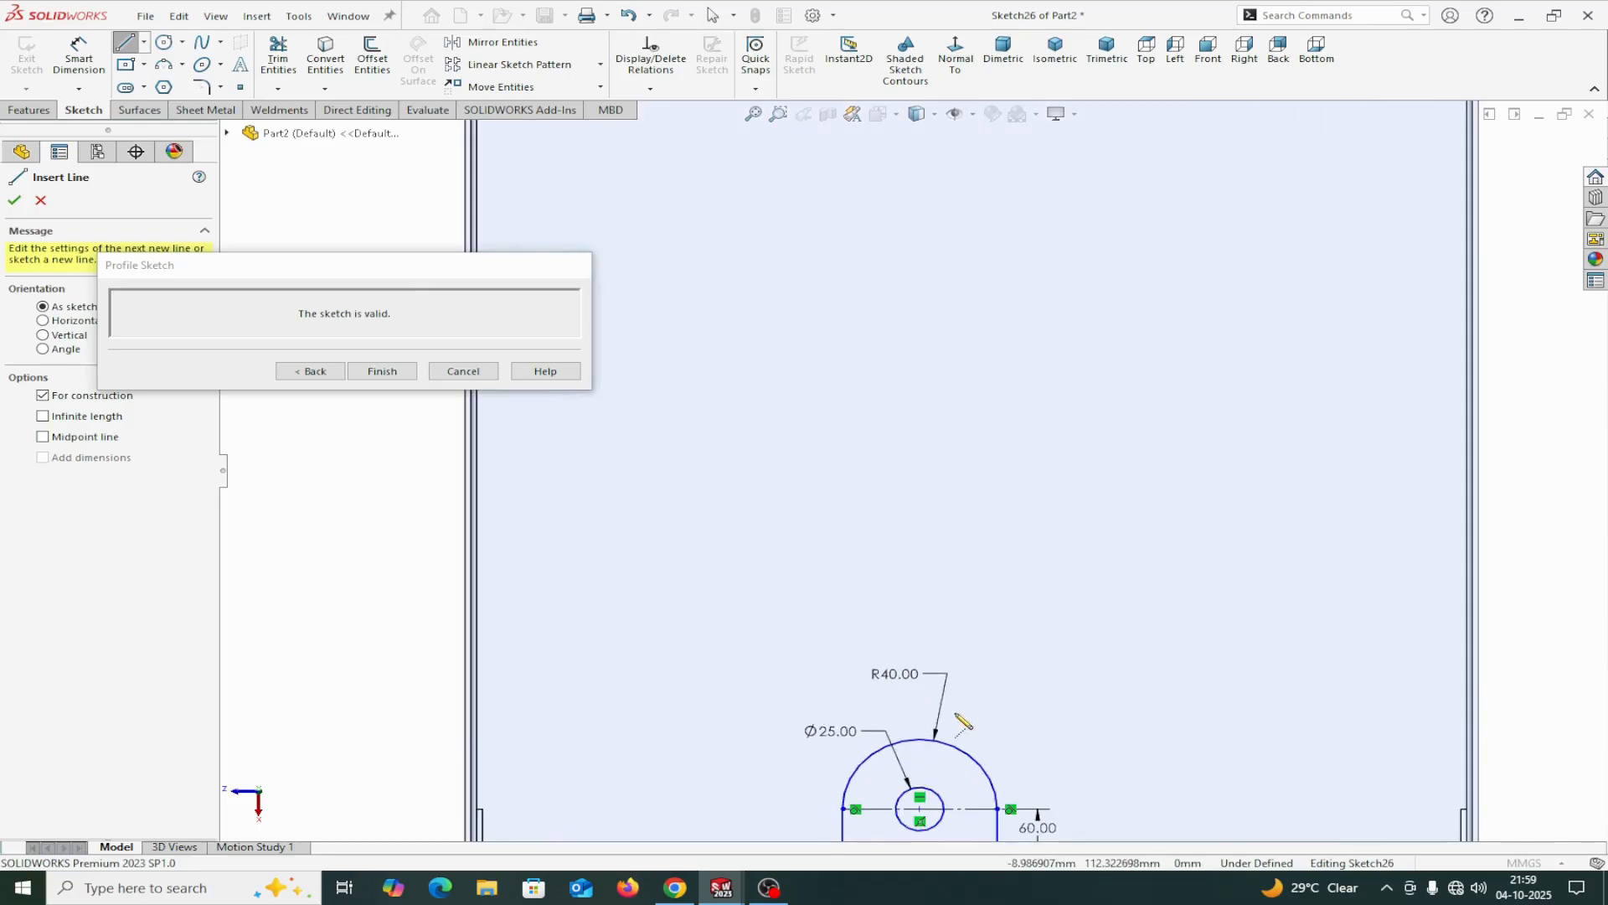
{"action": "scroll", "coordinate": [961, 692], "scroll_direction": "up", "scroll_amount": 2}
{"action": "scroll", "coordinate": [929, 649], "scroll_direction": "down", "scroll_amount": 2}
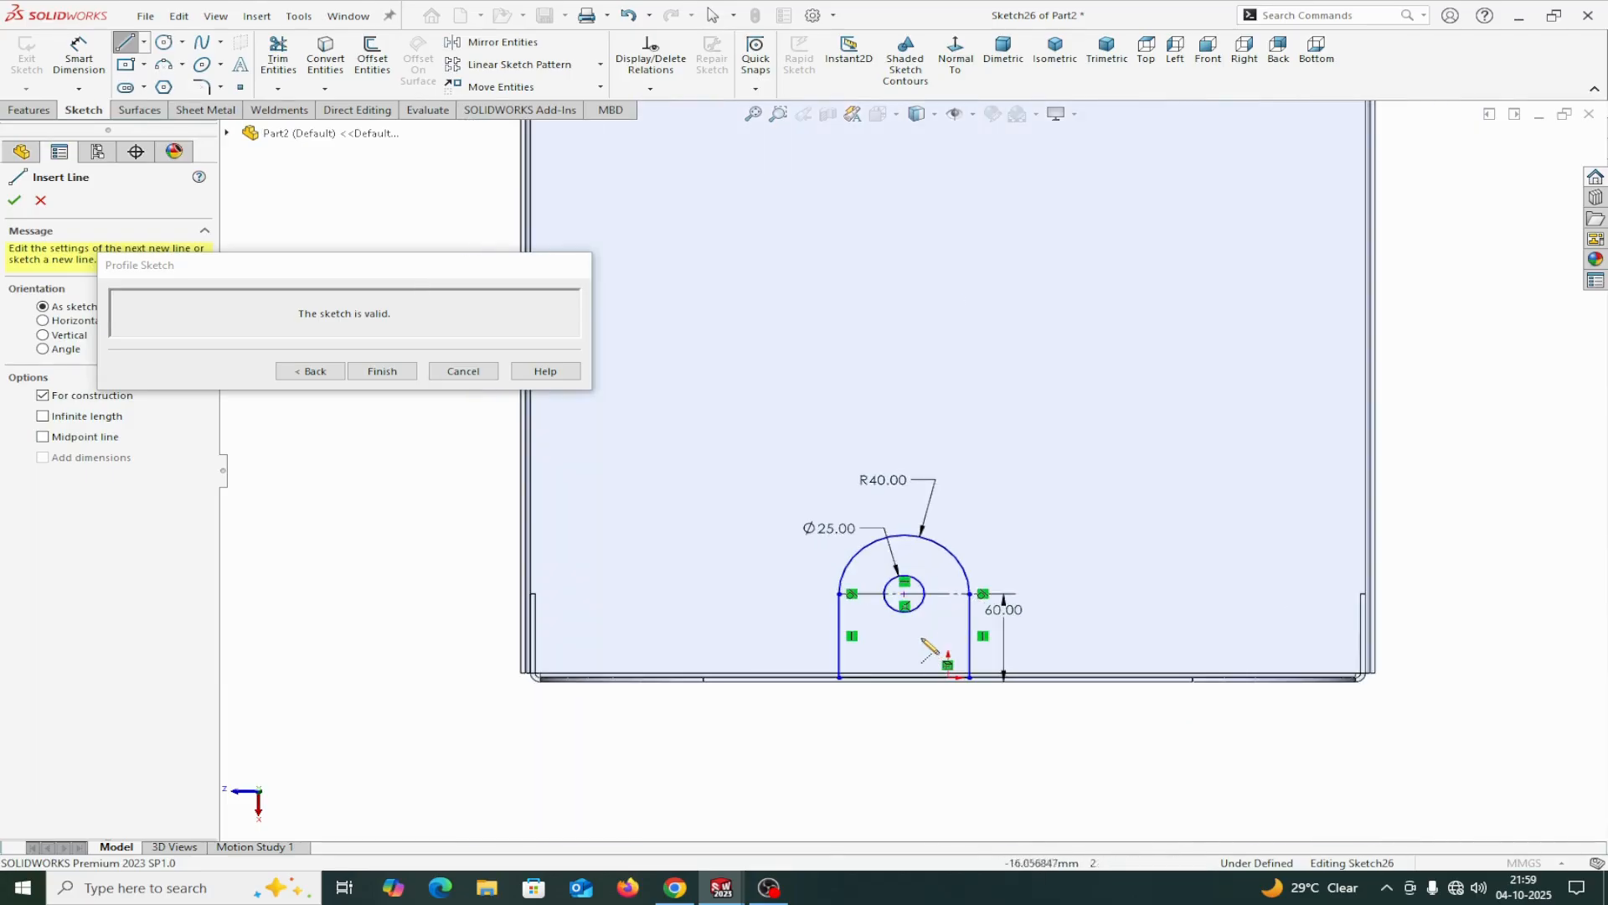
{"action": "left_click", "coordinate": [905, 595]}
{"action": "scroll", "coordinate": [962, 330], "scroll_direction": "up", "scroll_amount": 3}
{"action": "scroll", "coordinate": [943, 201], "scroll_direction": "down", "scroll_amount": 4}
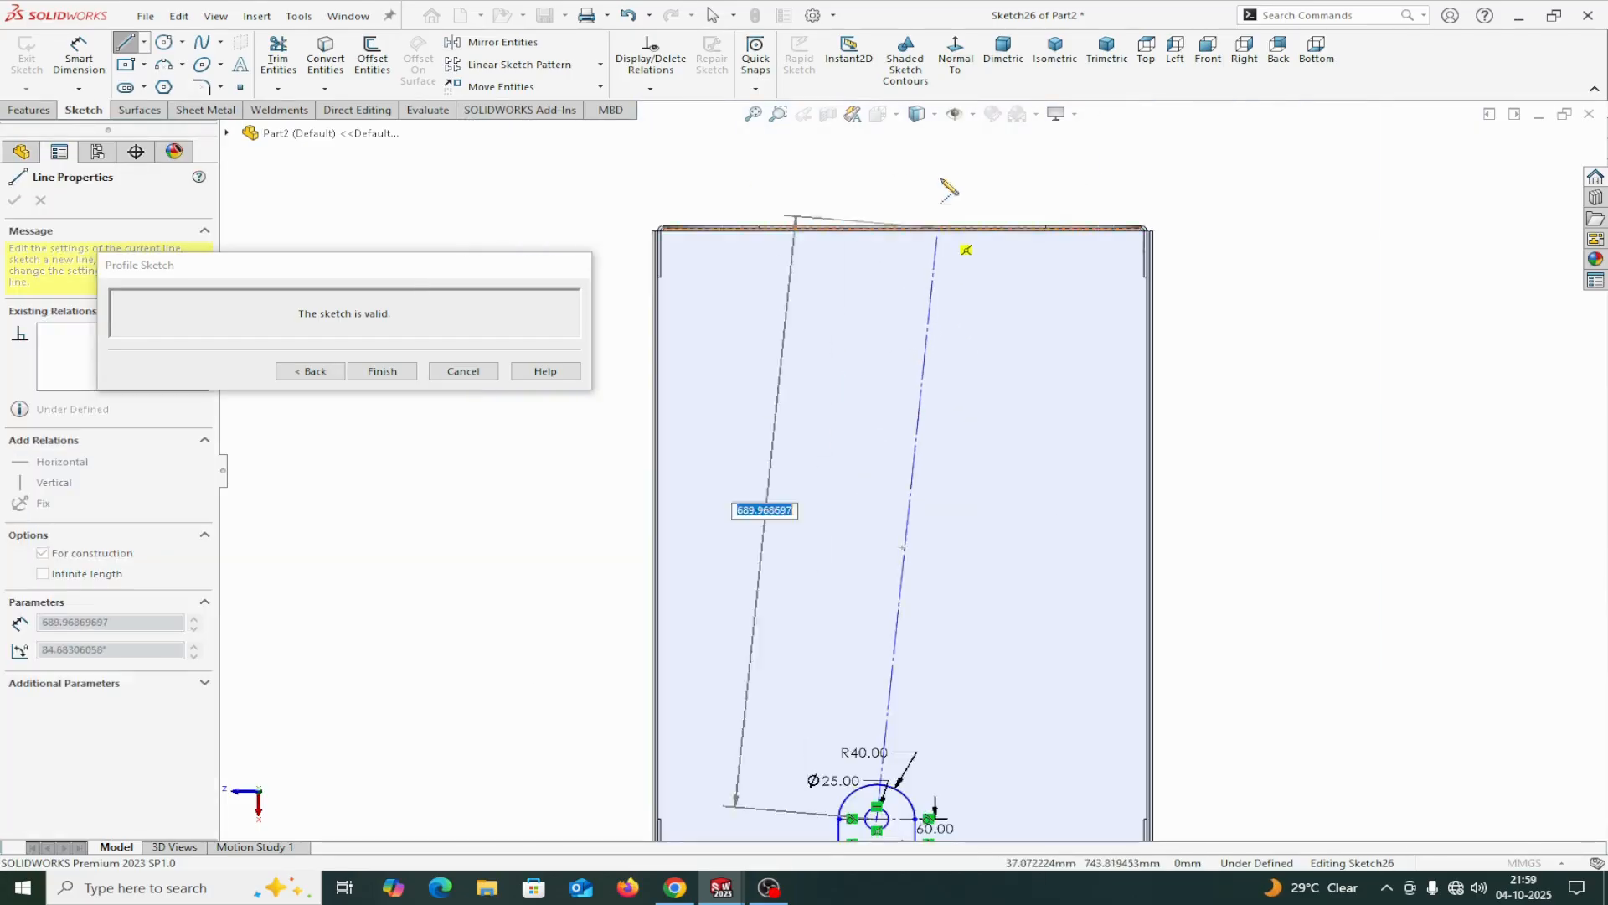
{"action": "scroll", "coordinate": [909, 376], "scroll_direction": "down", "scroll_amount": 3}
{"action": "scroll", "coordinate": [953, 419], "scroll_direction": "up", "scroll_amount": 3}
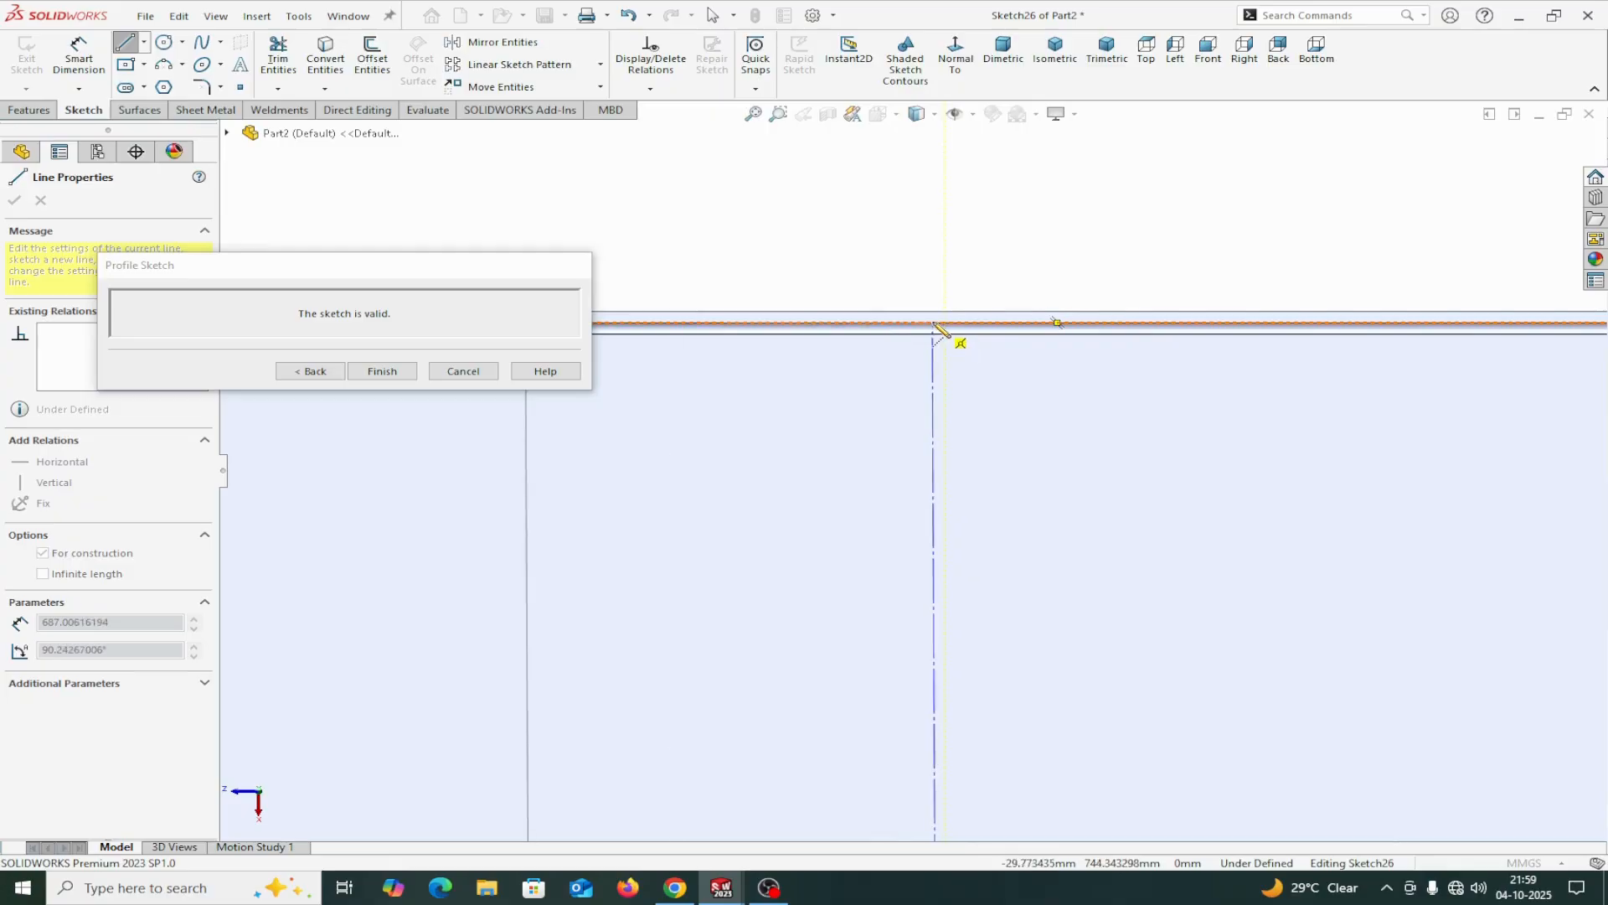
{"action": "left_click", "coordinate": [1057, 323]}
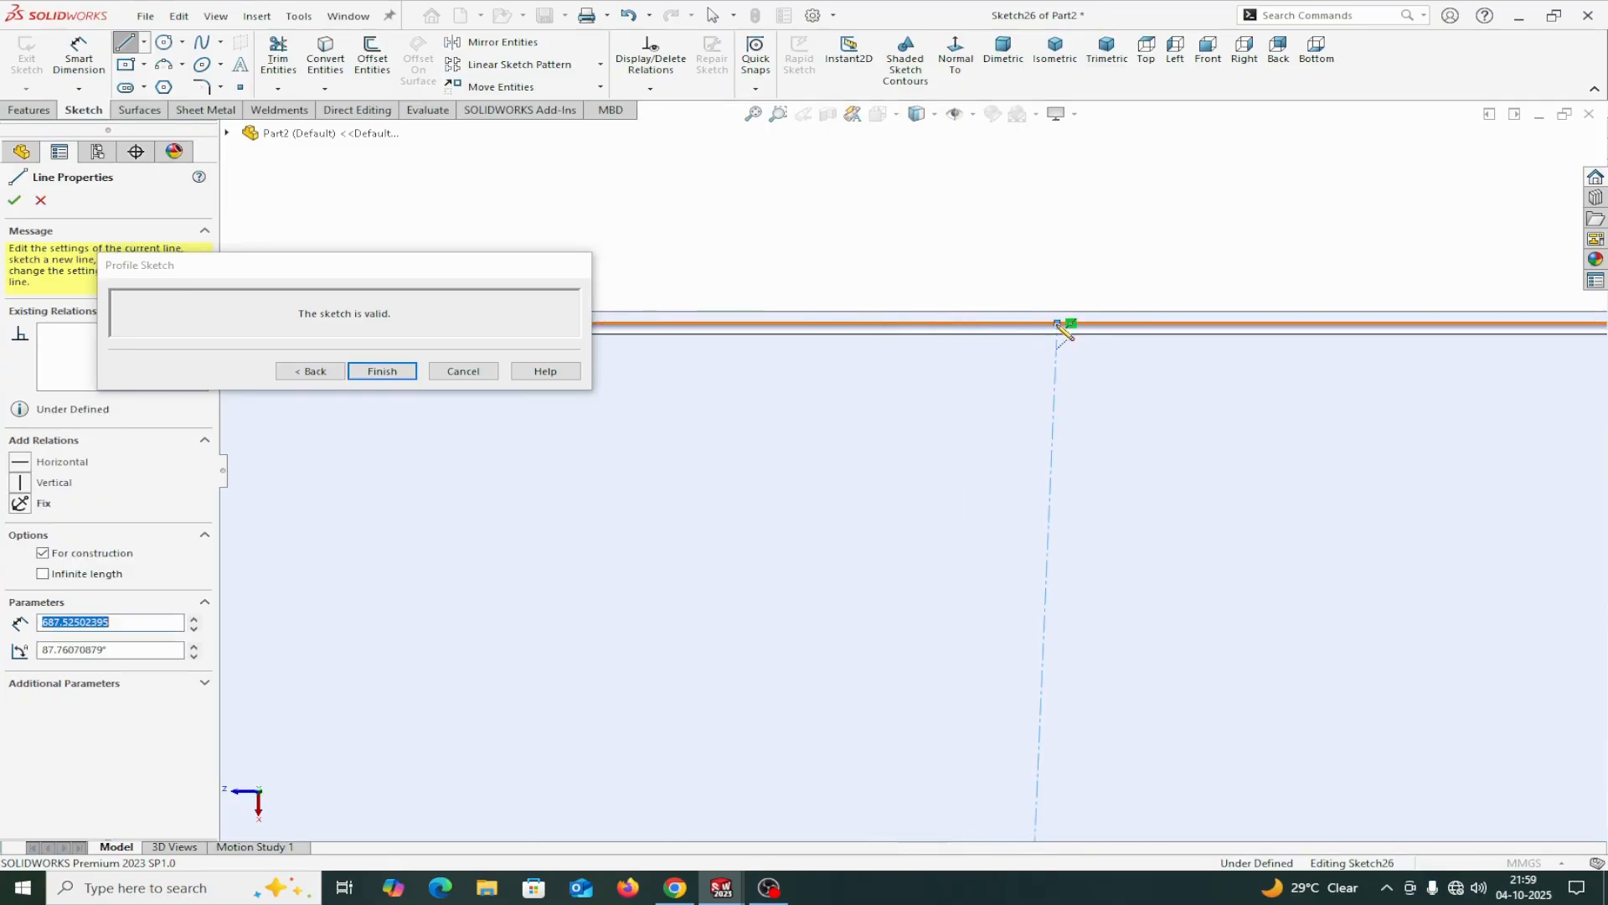
{"action": "right_click", "coordinate": [1058, 325]}
{"action": "left_click", "coordinate": [1072, 336]}
{"action": "scroll", "coordinate": [1206, 578], "scroll_direction": "up", "scroll_amount": 4}
{"action": "scroll", "coordinate": [1197, 587], "scroll_direction": "up", "scroll_amount": 3}
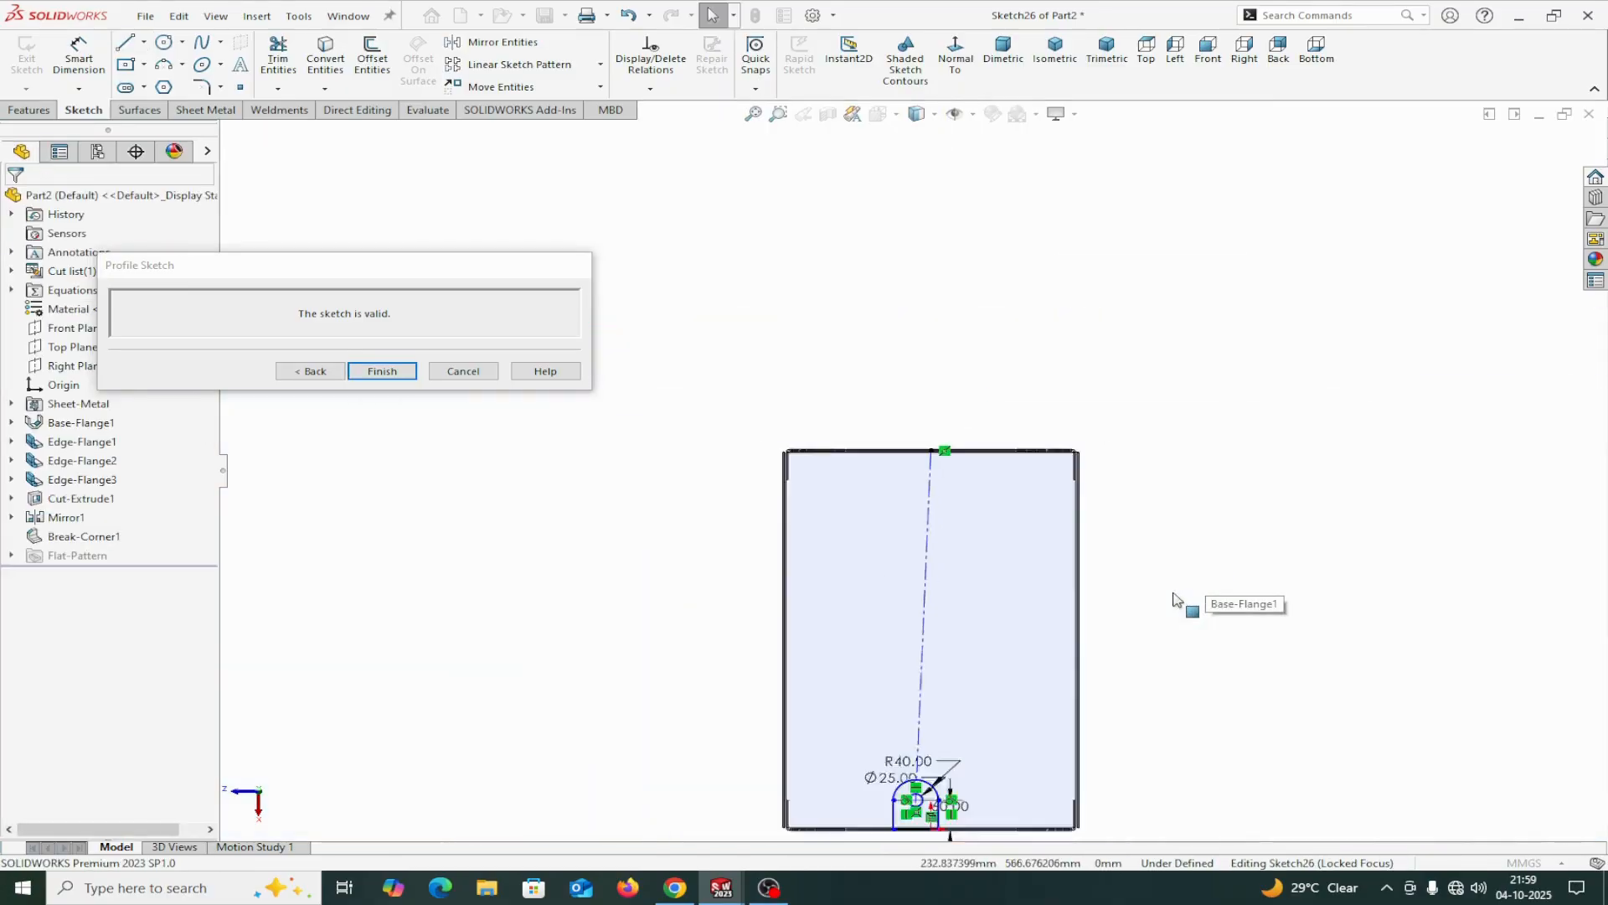
Make the centerline from the tab hole's center vertical and return to the edge flange settings.
{"action": "left_click", "coordinate": [922, 600]}
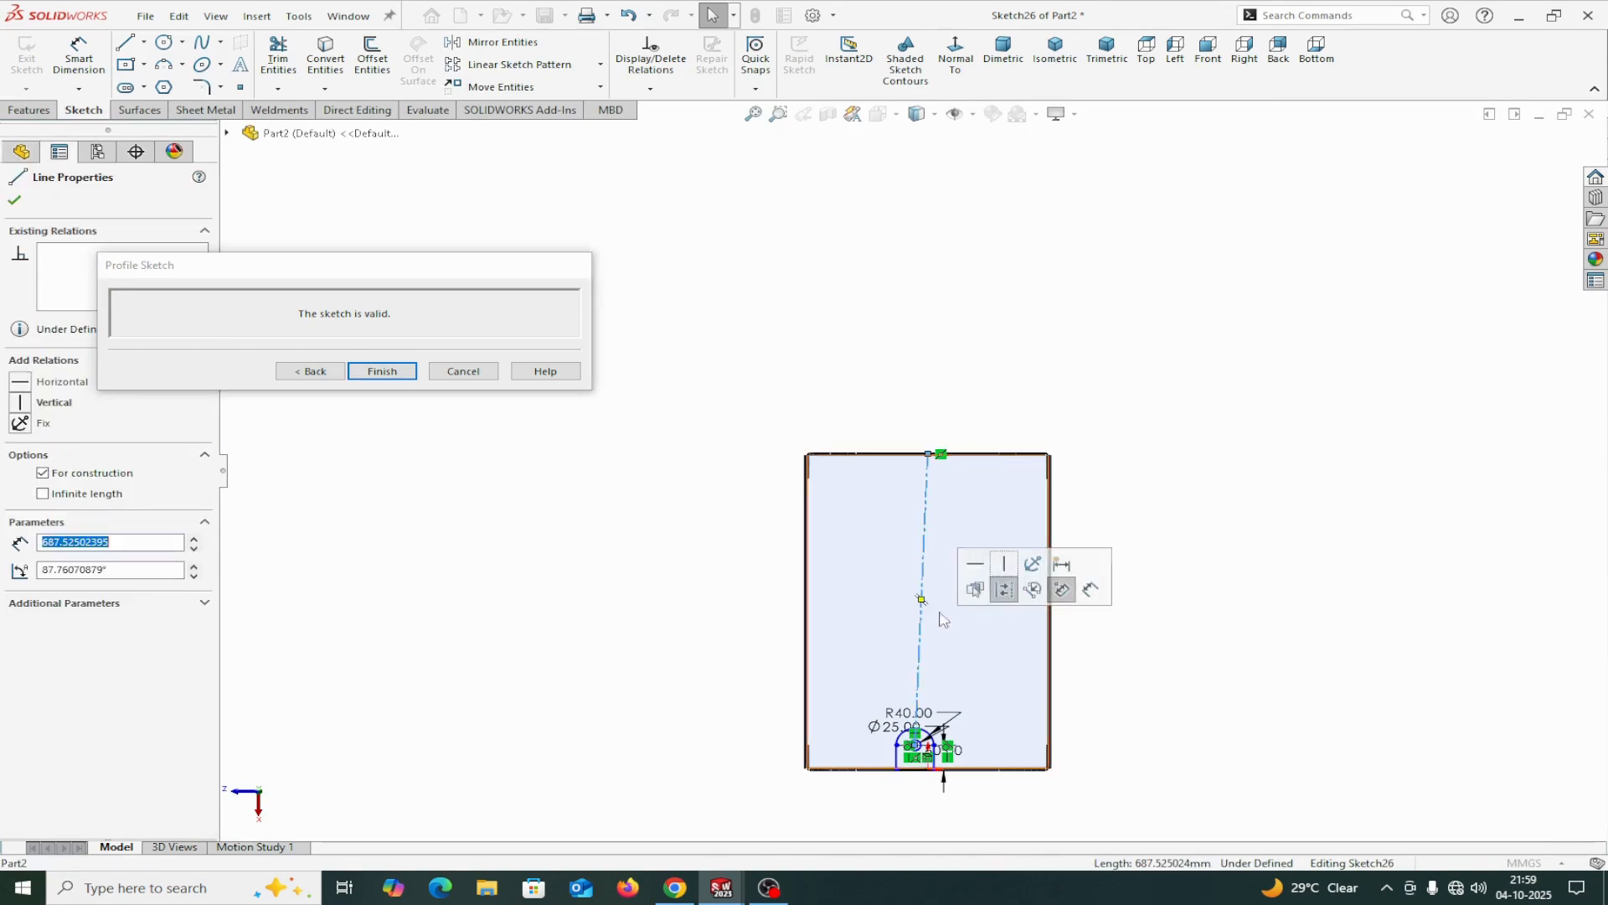
{"action": "left_click", "coordinate": [1004, 565]}
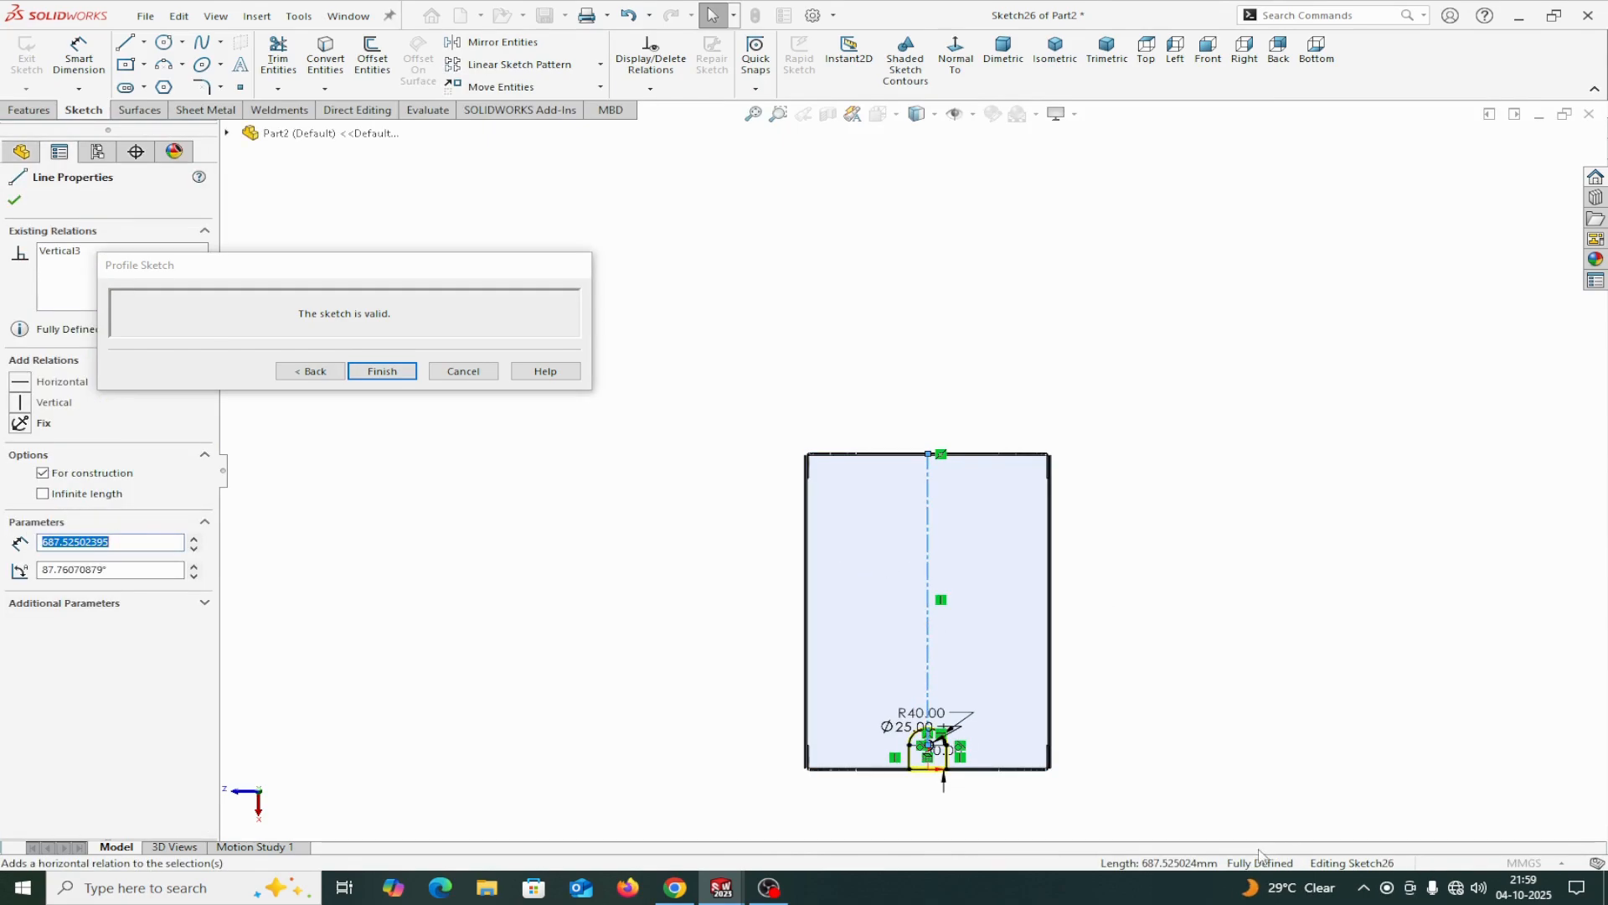
{"action": "left_click", "coordinate": [310, 372]}
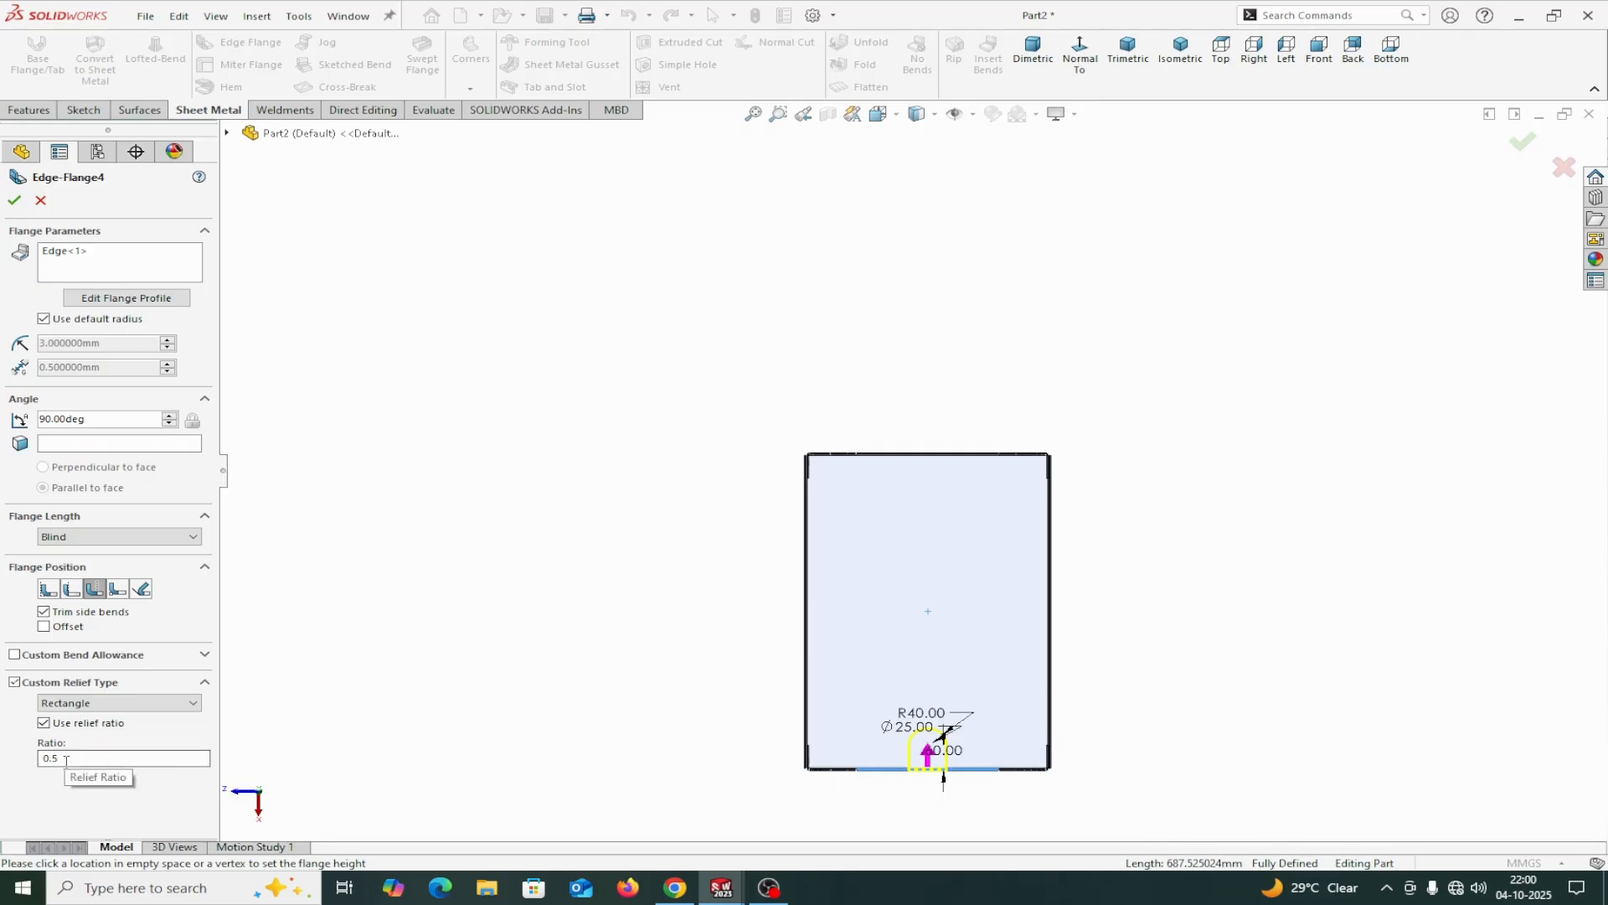
Size the tab flange's rectangular relief by 1.5 mm width and depth instead of the relief ratio, and create the flange.
{"action": "left_click", "coordinate": [43, 724]}
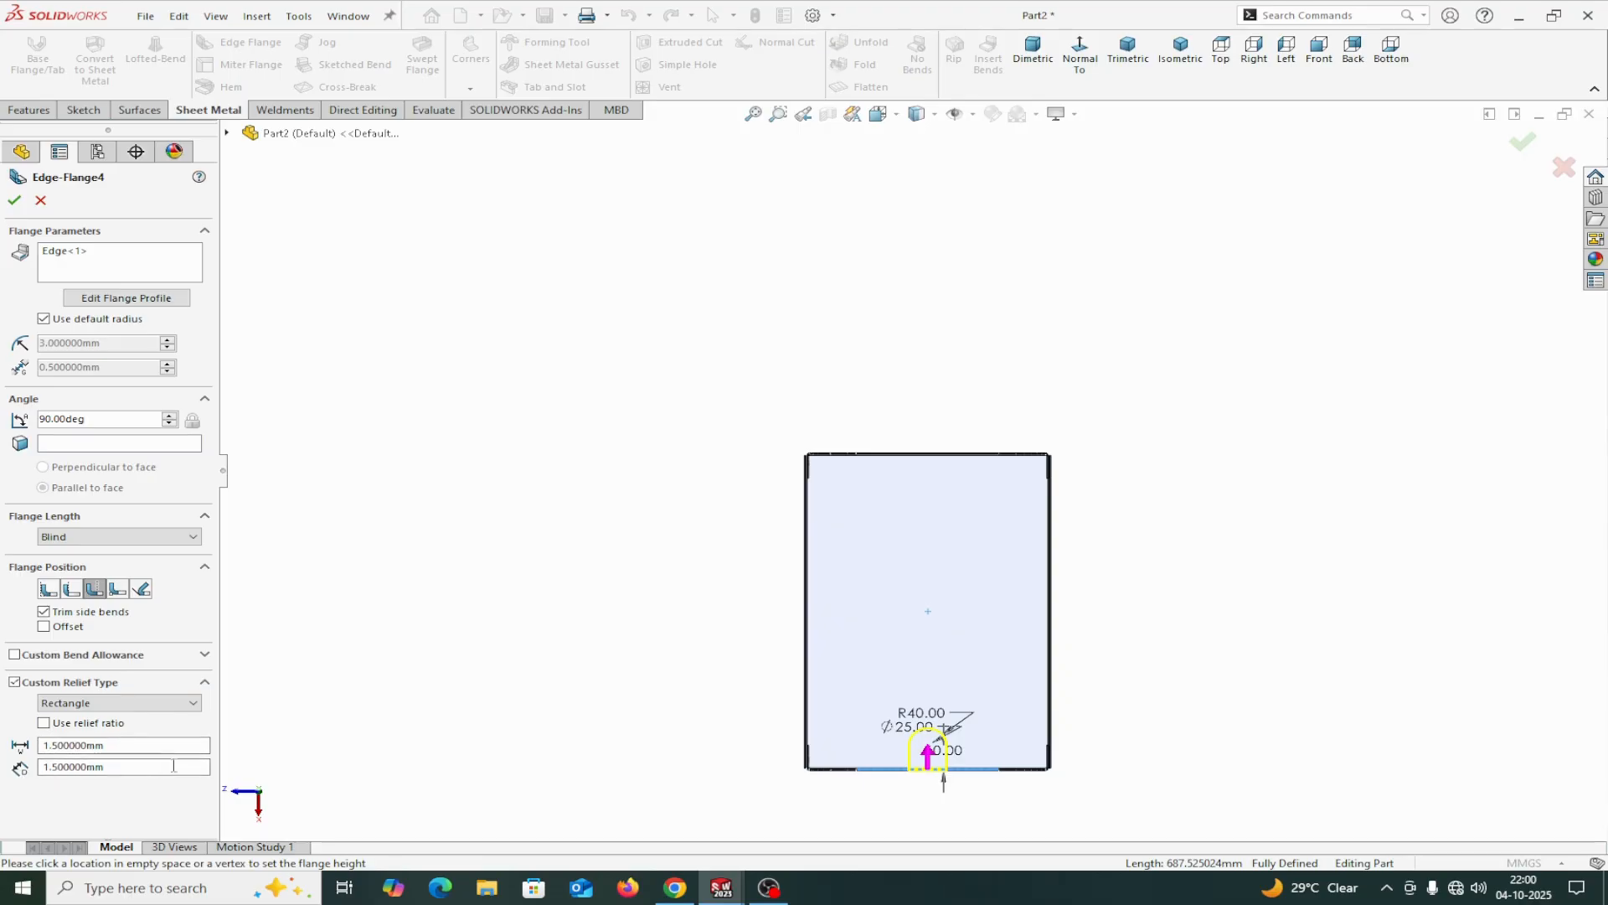
{"action": "middle_click_drag", "start_coordinate": [365, 751], "coordinate": [406, 658]}
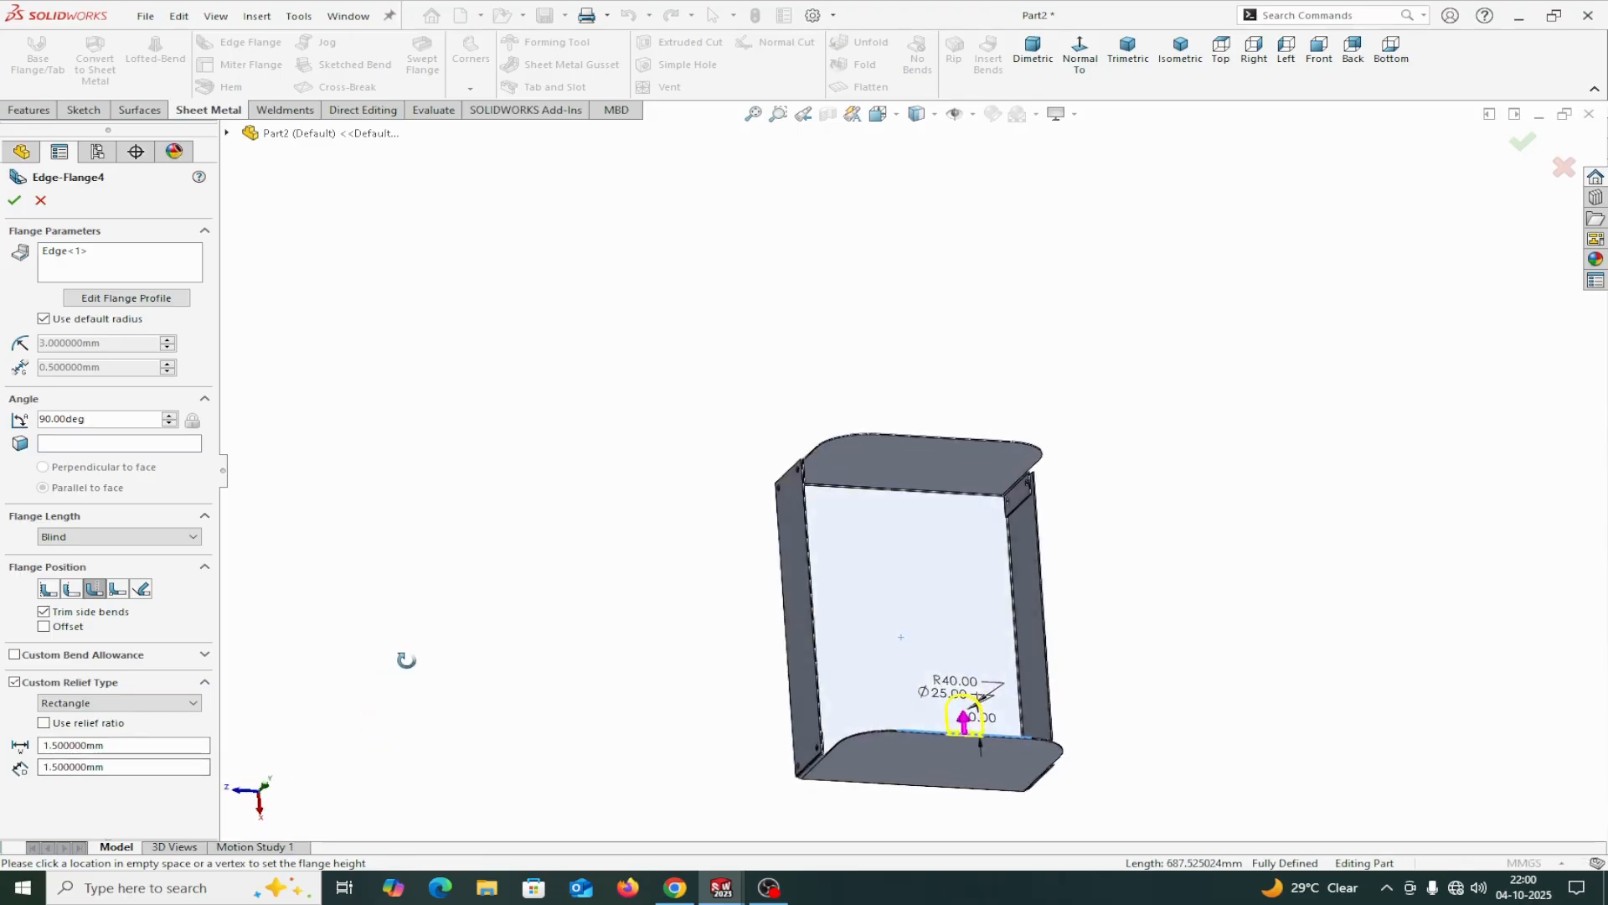
{"action": "left_click", "coordinate": [14, 201]}
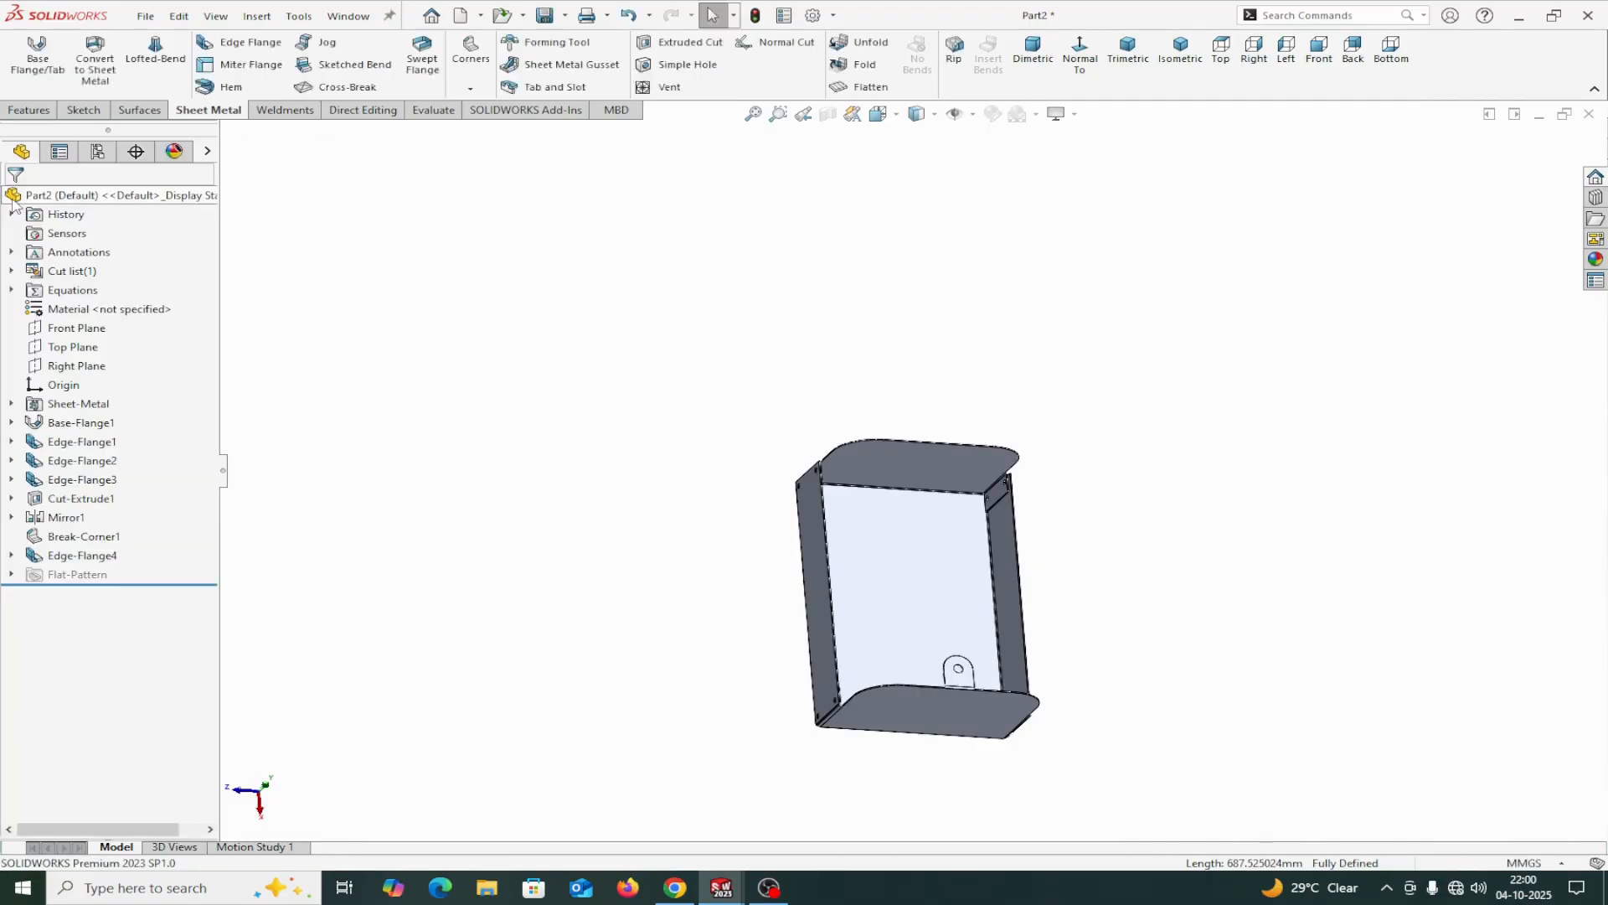
Edit the tab's edge flange and change its flange position to Material Inside.
{"action": "scroll", "coordinate": [997, 662], "scroll_direction": "down", "scroll_amount": 5}
{"action": "scroll", "coordinate": [871, 746], "scroll_direction": "down", "scroll_amount": 8}
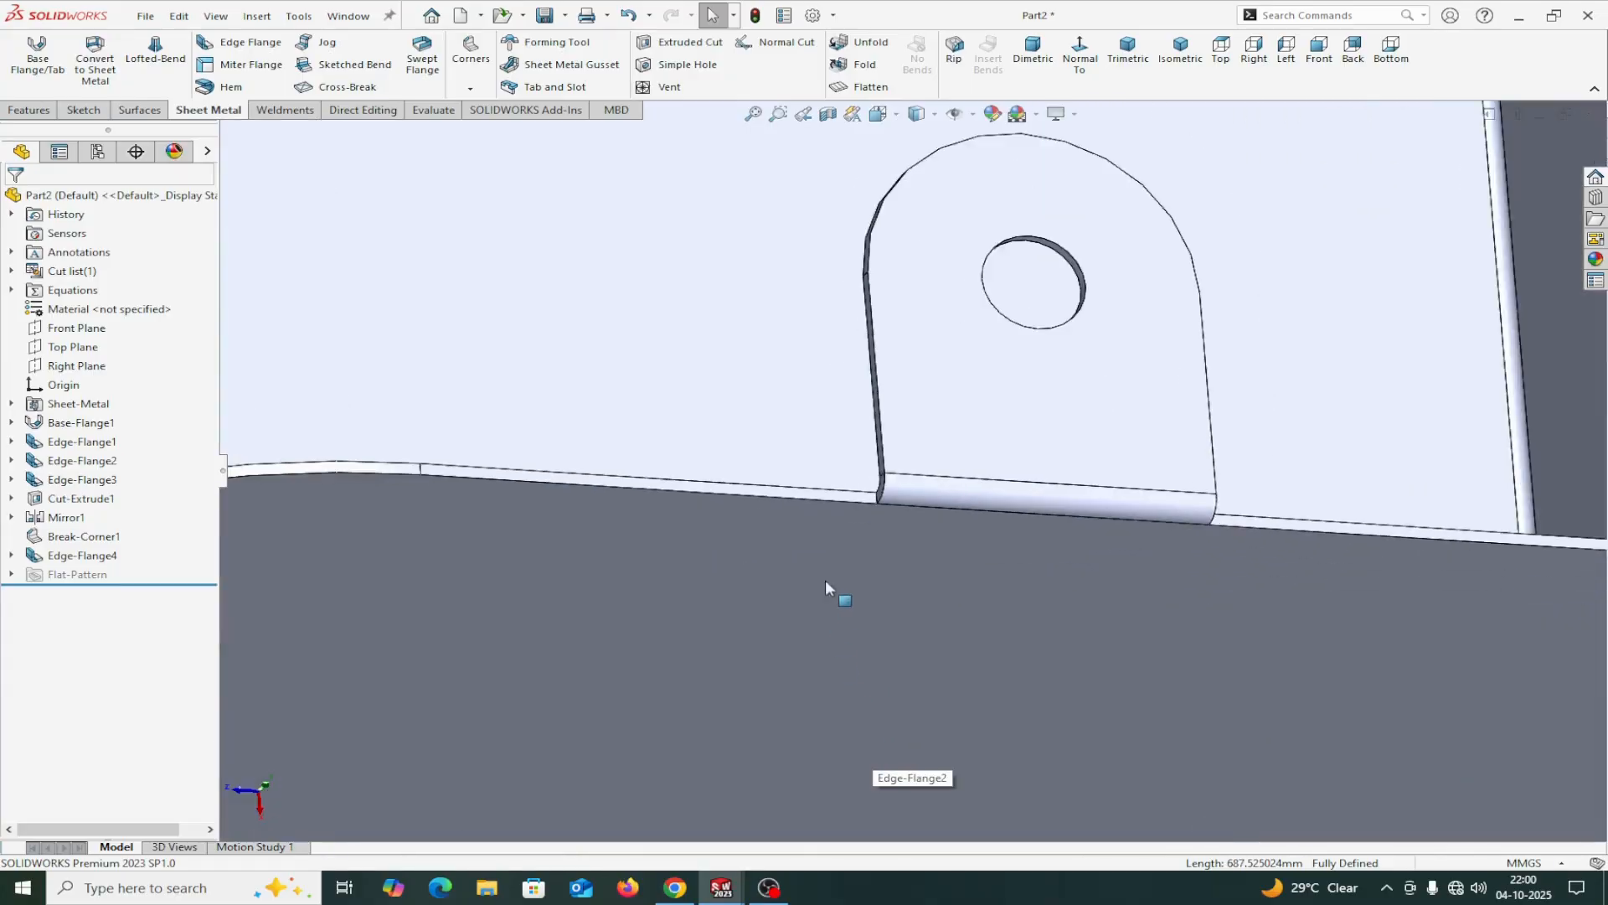
{"action": "scroll", "coordinate": [837, 552], "scroll_direction": "up", "scroll_amount": 6}
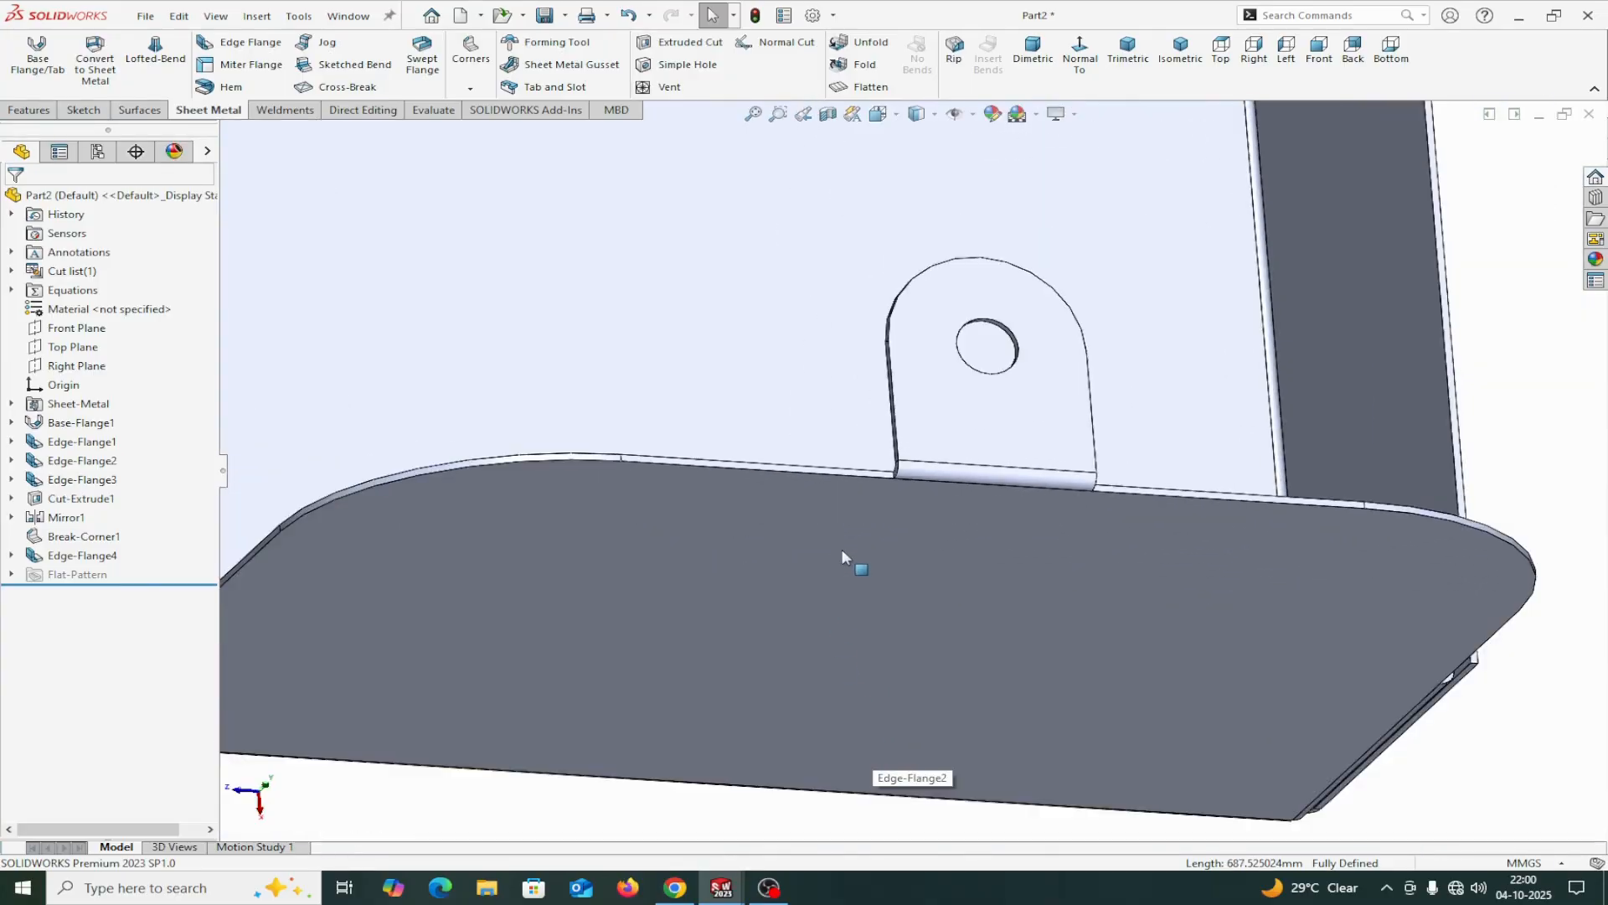
{"action": "middle_click_drag", "start_coordinate": [842, 548], "coordinate": [893, 545]}
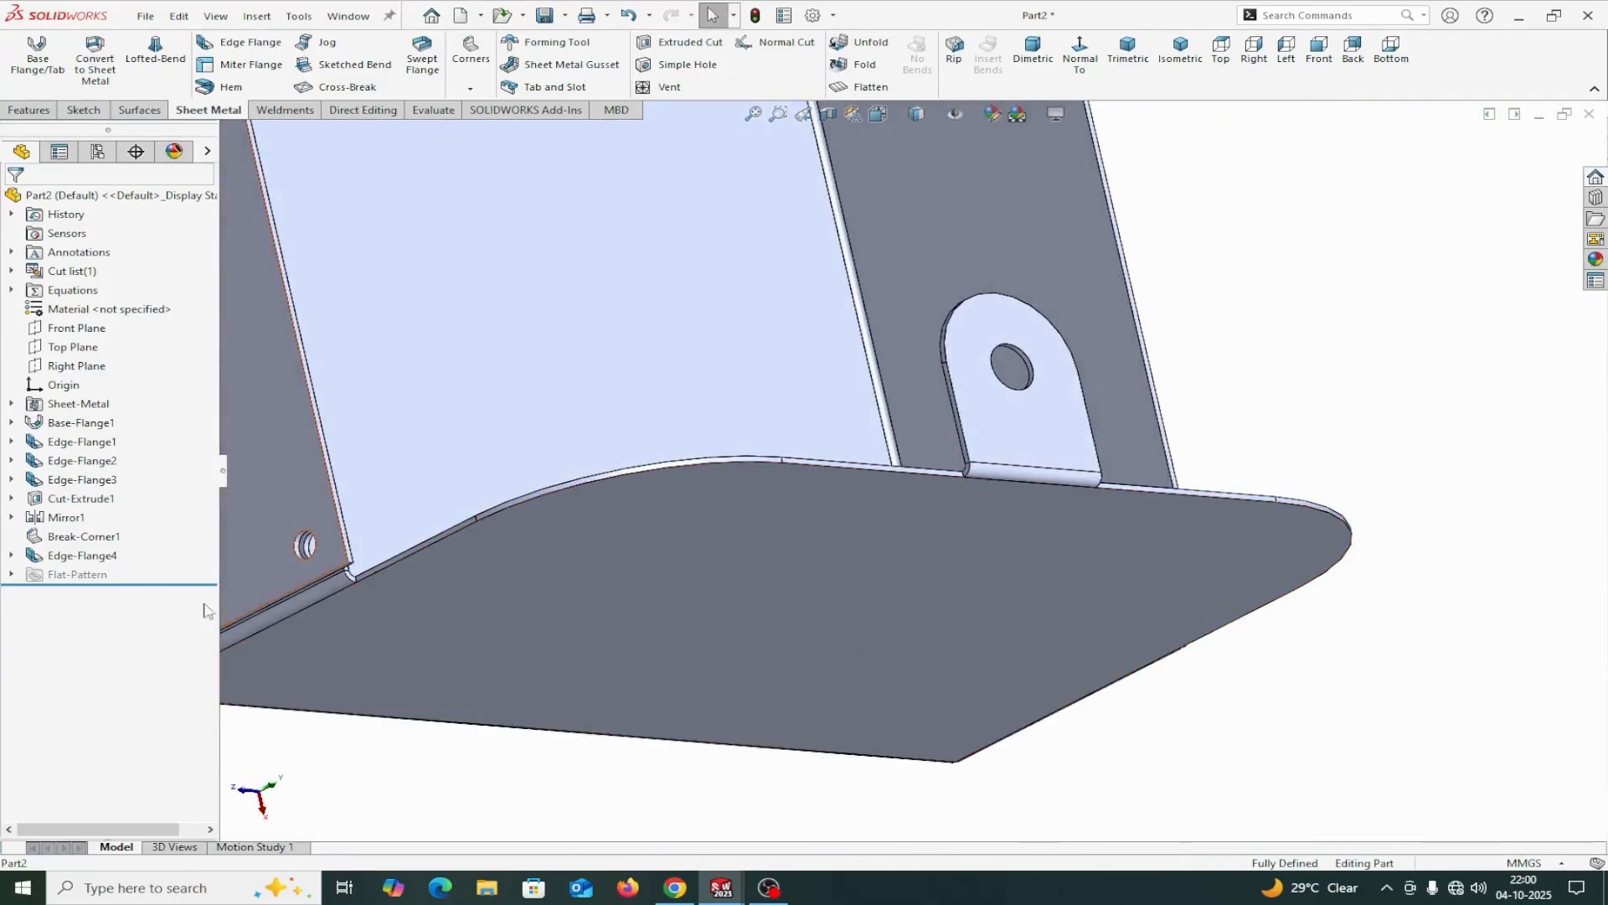
{"action": "right_click", "coordinate": [84, 556]}
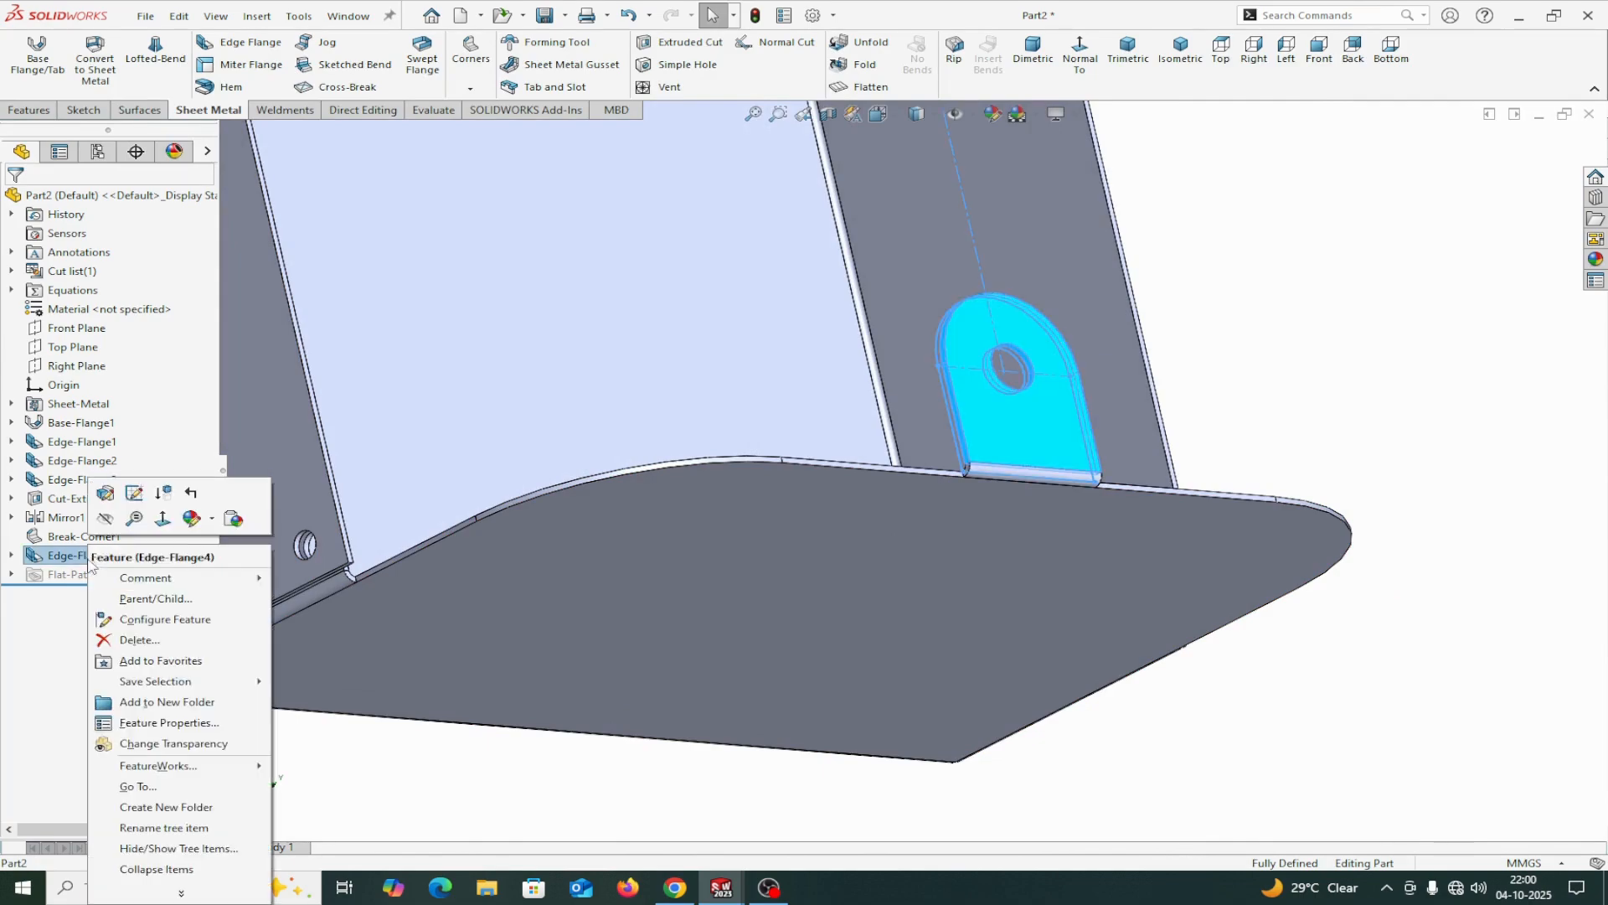
{"action": "left_click", "coordinate": [104, 492]}
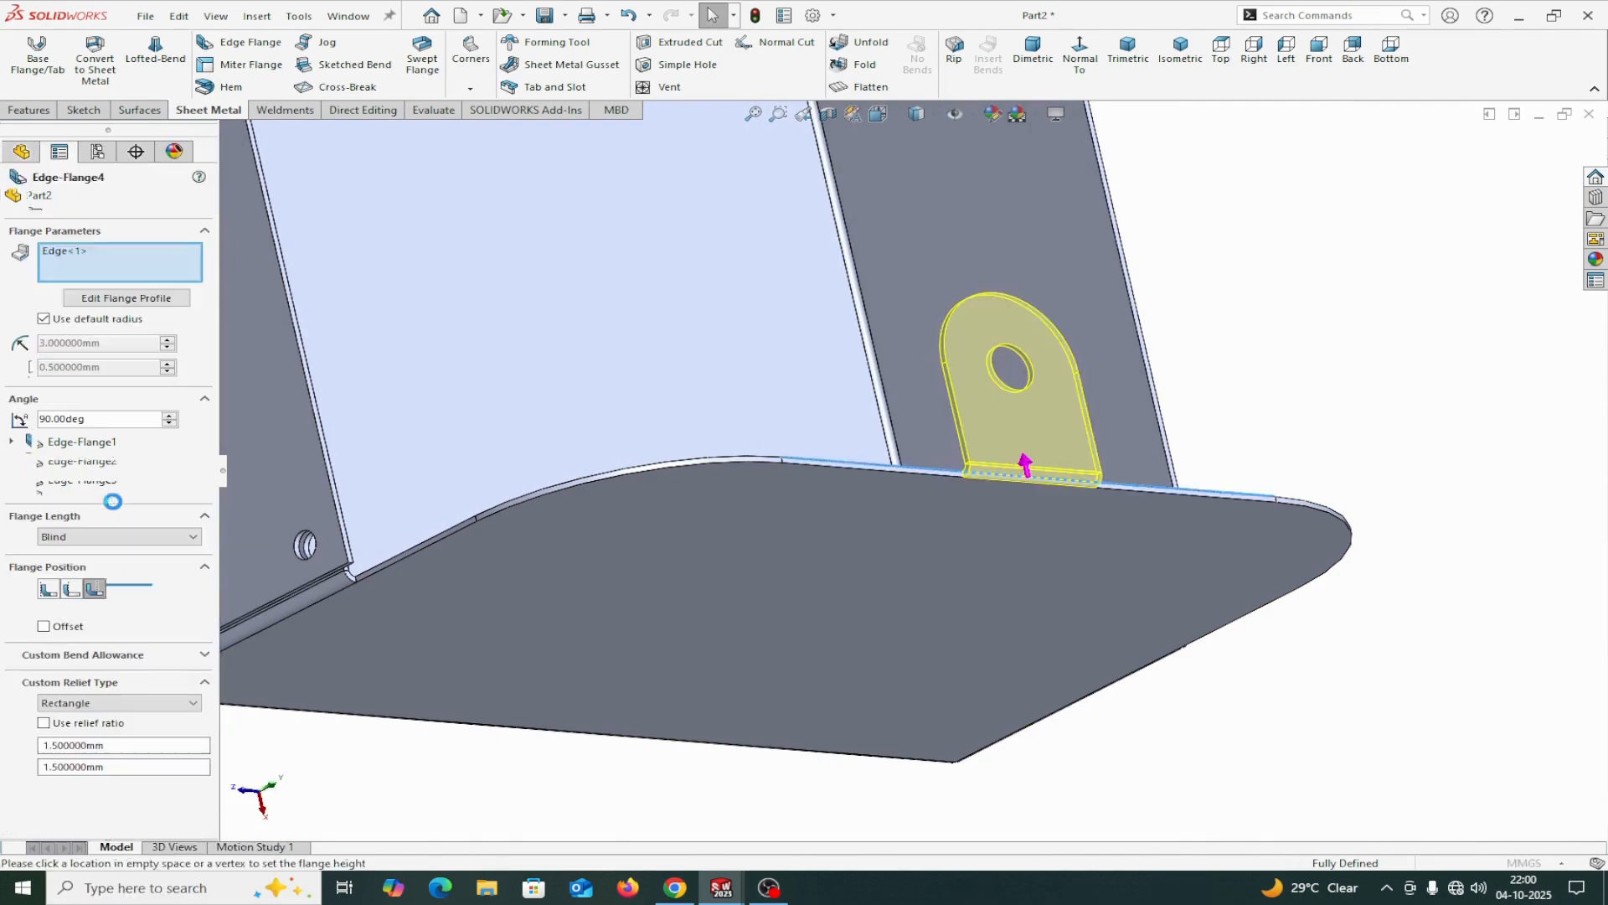
{"action": "left_click", "coordinate": [49, 592]}
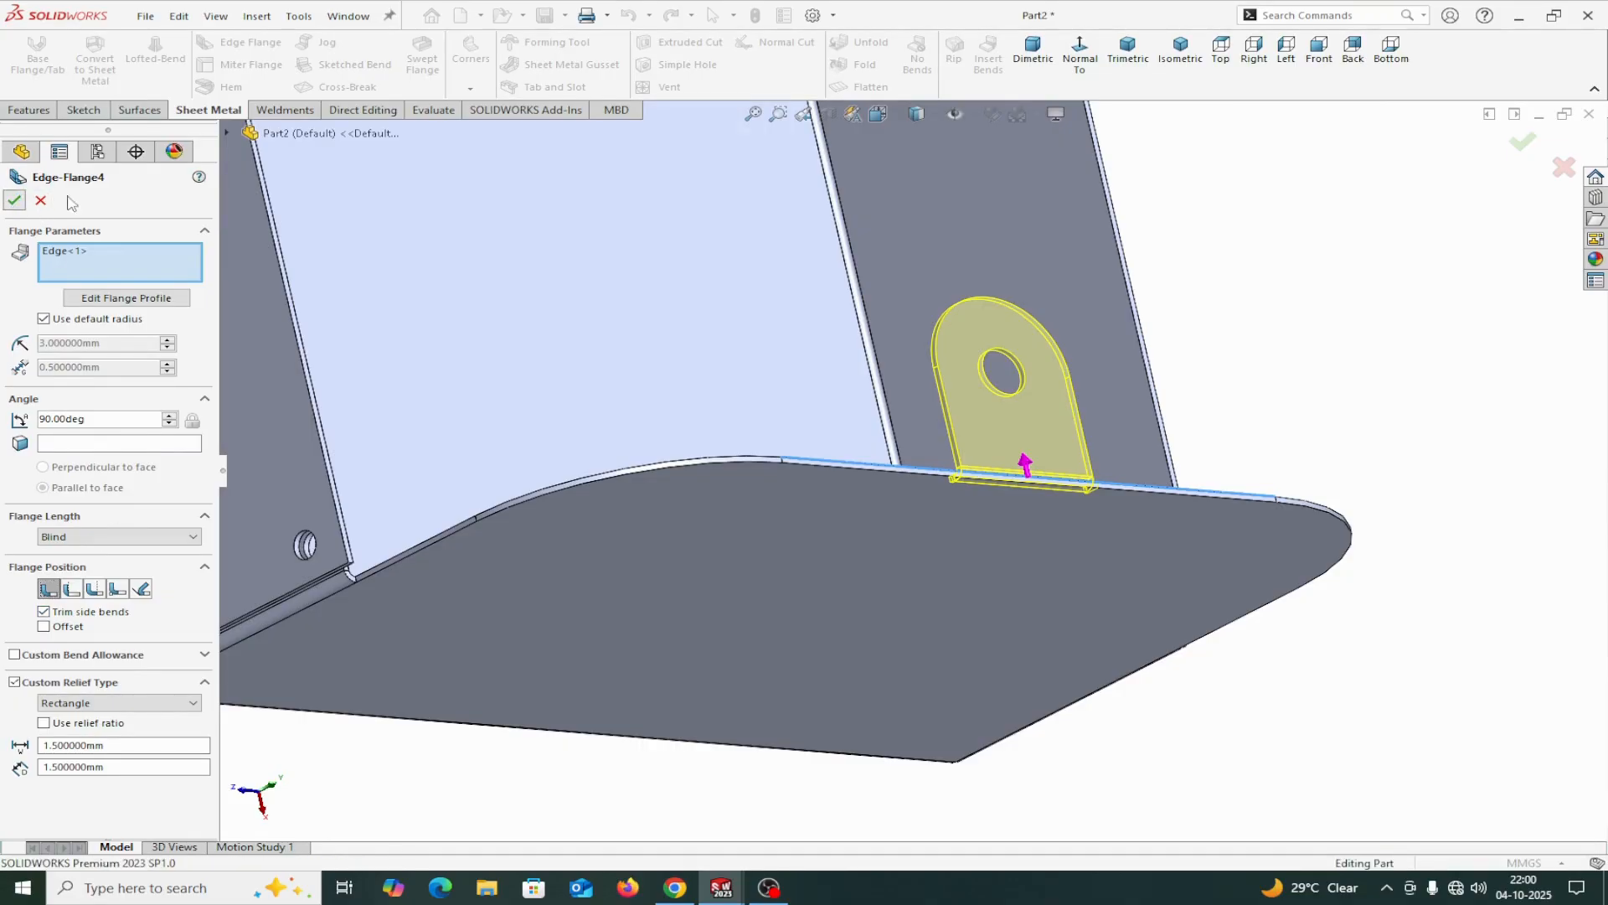
{"action": "left_click", "coordinate": [14, 200]}
Measure the short end edge of the bend relief notch beside the tab and clear the measurement selection.
{"action": "left_click", "coordinate": [429, 110]}
{"action": "scroll", "coordinate": [968, 420], "scroll_direction": "up", "scroll_amount": 3}
{"action": "scroll", "coordinate": [1038, 447], "scroll_direction": "down", "scroll_amount": 4}
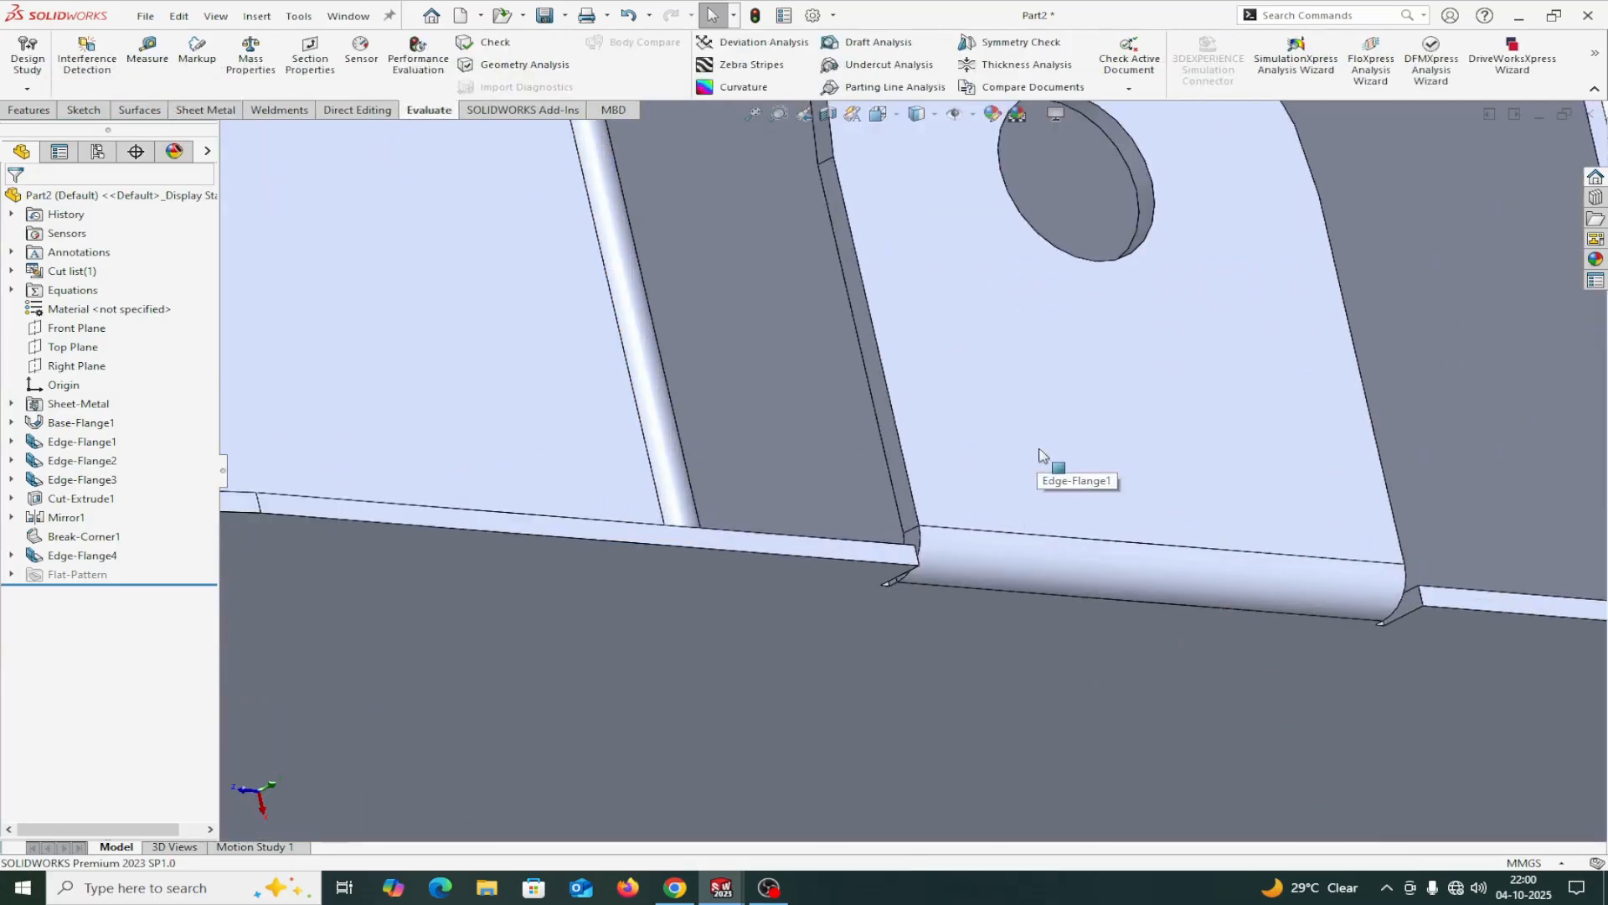
{"action": "middle_click_drag", "start_coordinate": [1038, 447], "coordinate": [913, 638]}
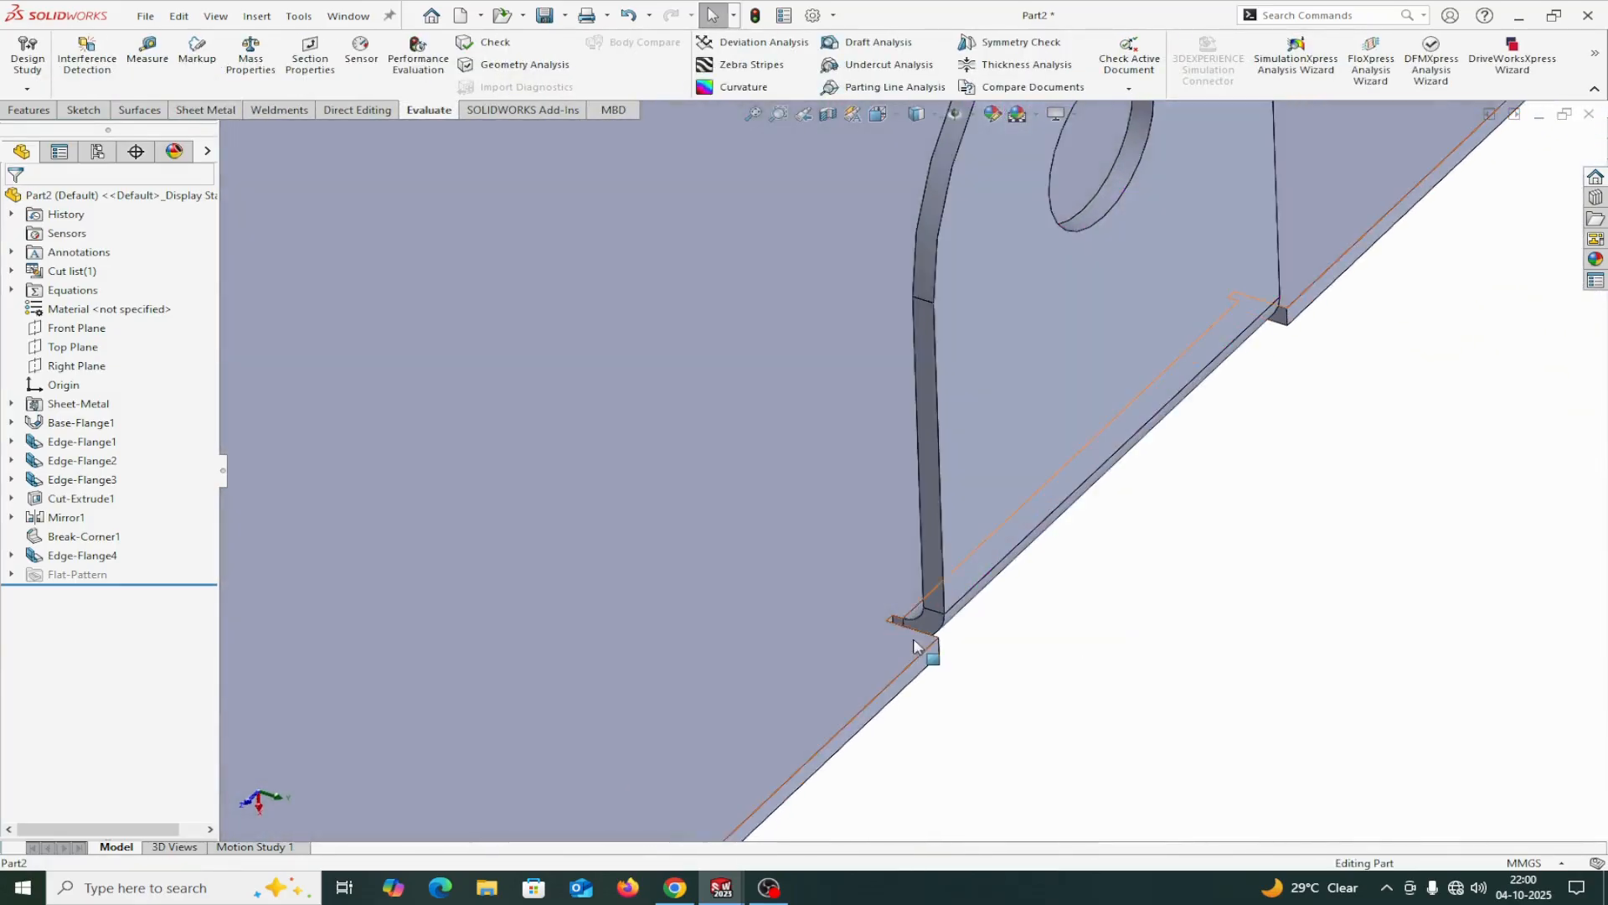
{"action": "scroll", "coordinate": [918, 560], "scroll_direction": "down", "scroll_amount": 5}
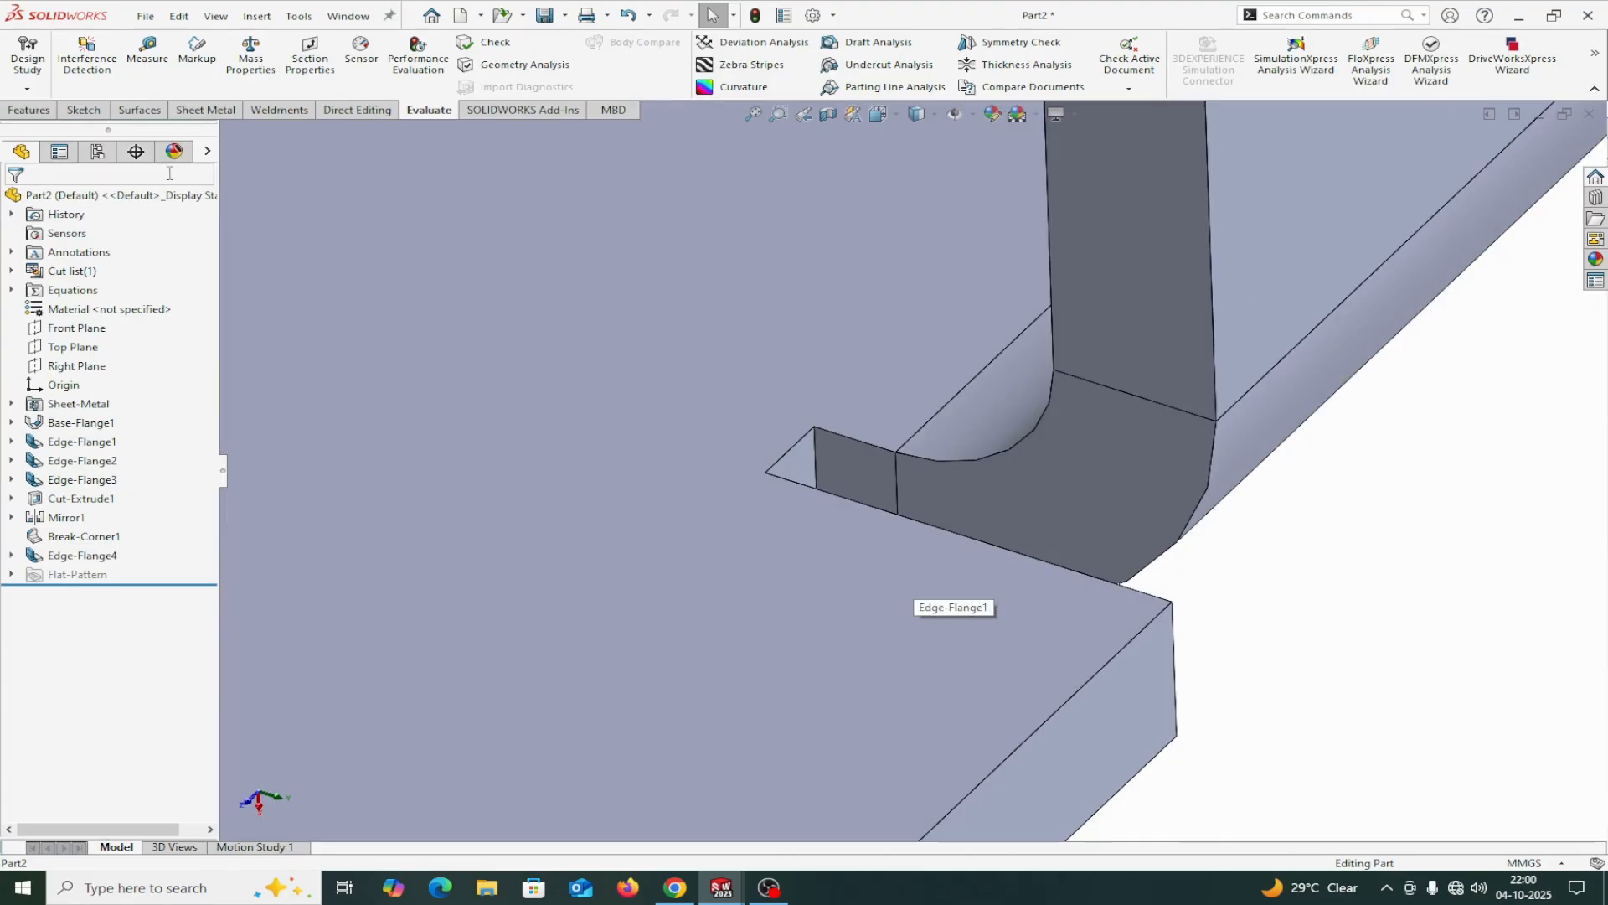
{"action": "left_click", "coordinate": [148, 52]}
{"action": "scroll", "coordinate": [811, 383], "scroll_direction": "down", "scroll_amount": 5}
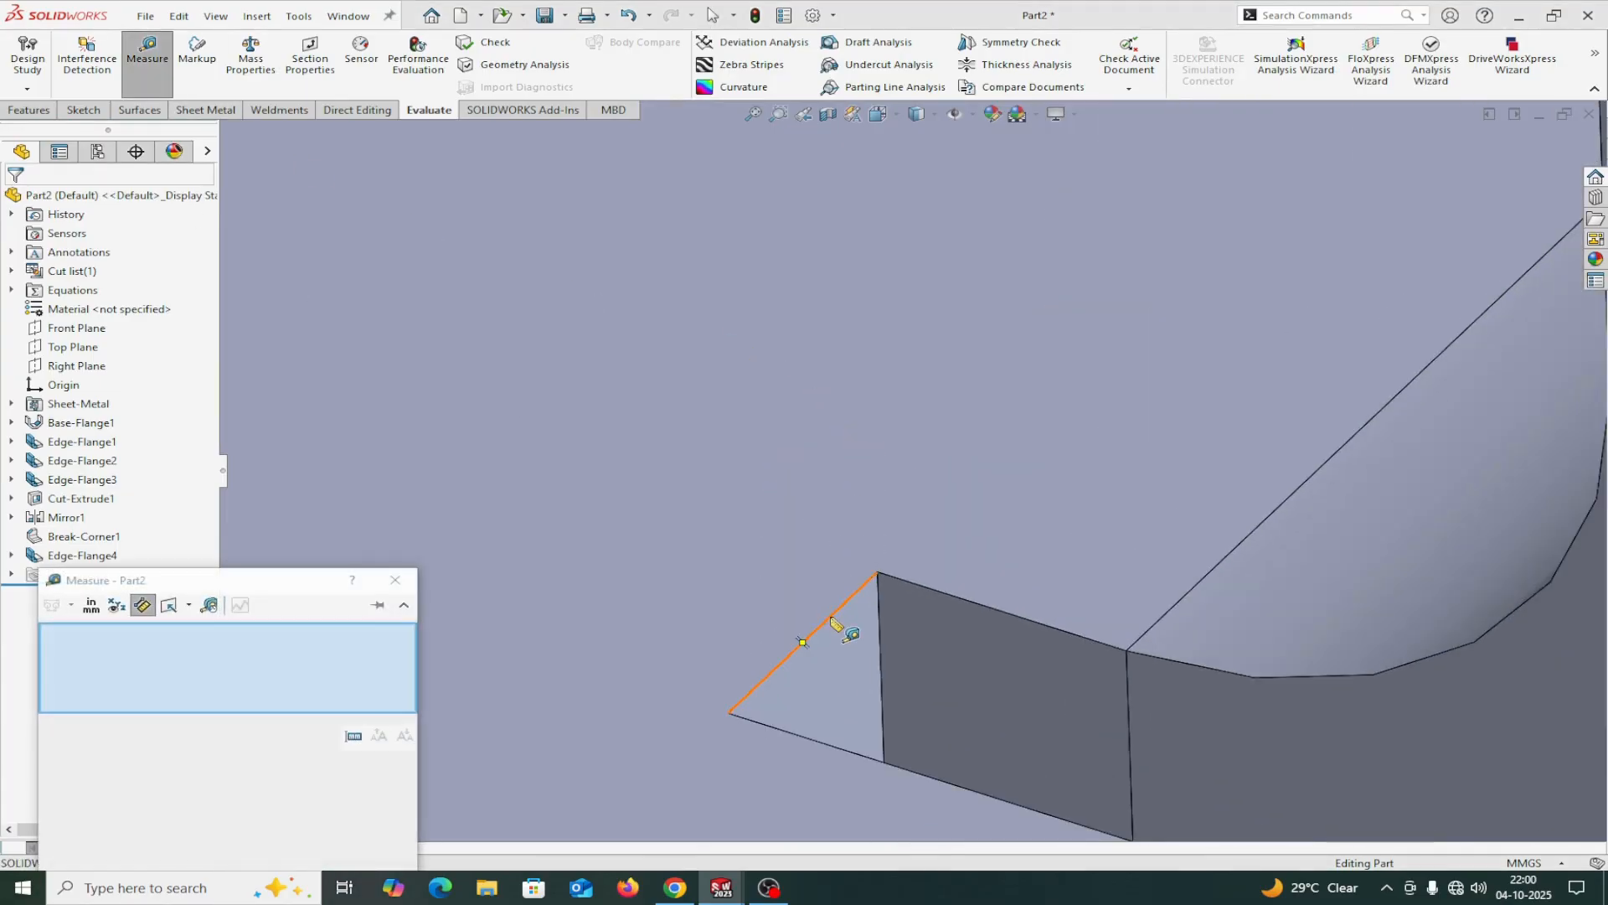
{"action": "left_click", "coordinate": [830, 617]}
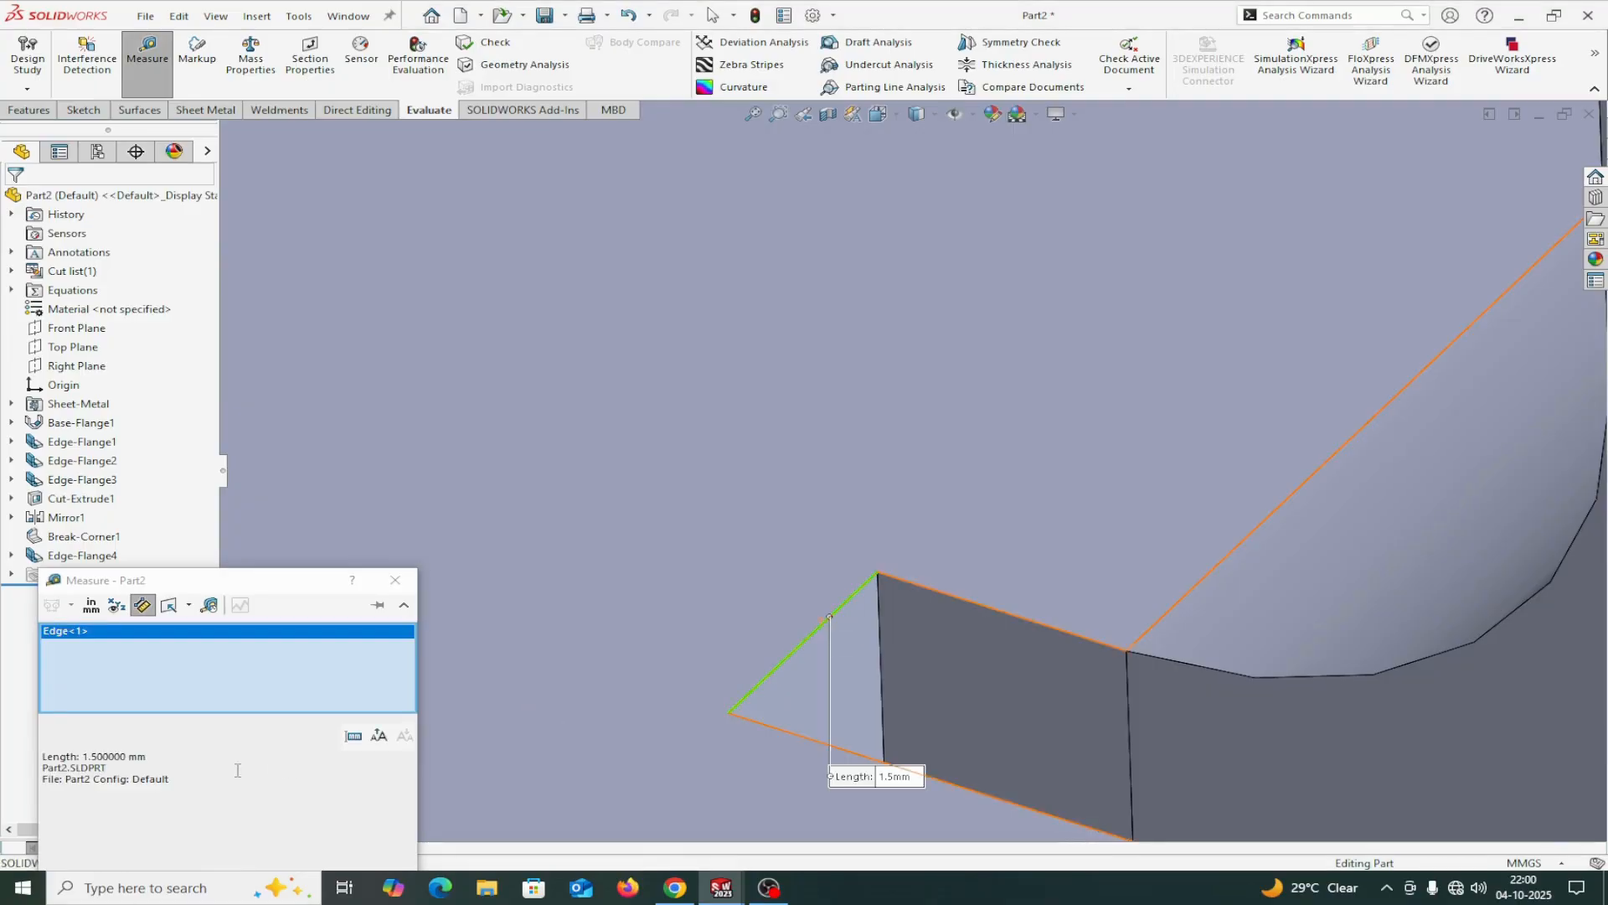
{"action": "right_click", "coordinate": [208, 679]}
{"action": "left_click", "coordinate": [264, 685]}
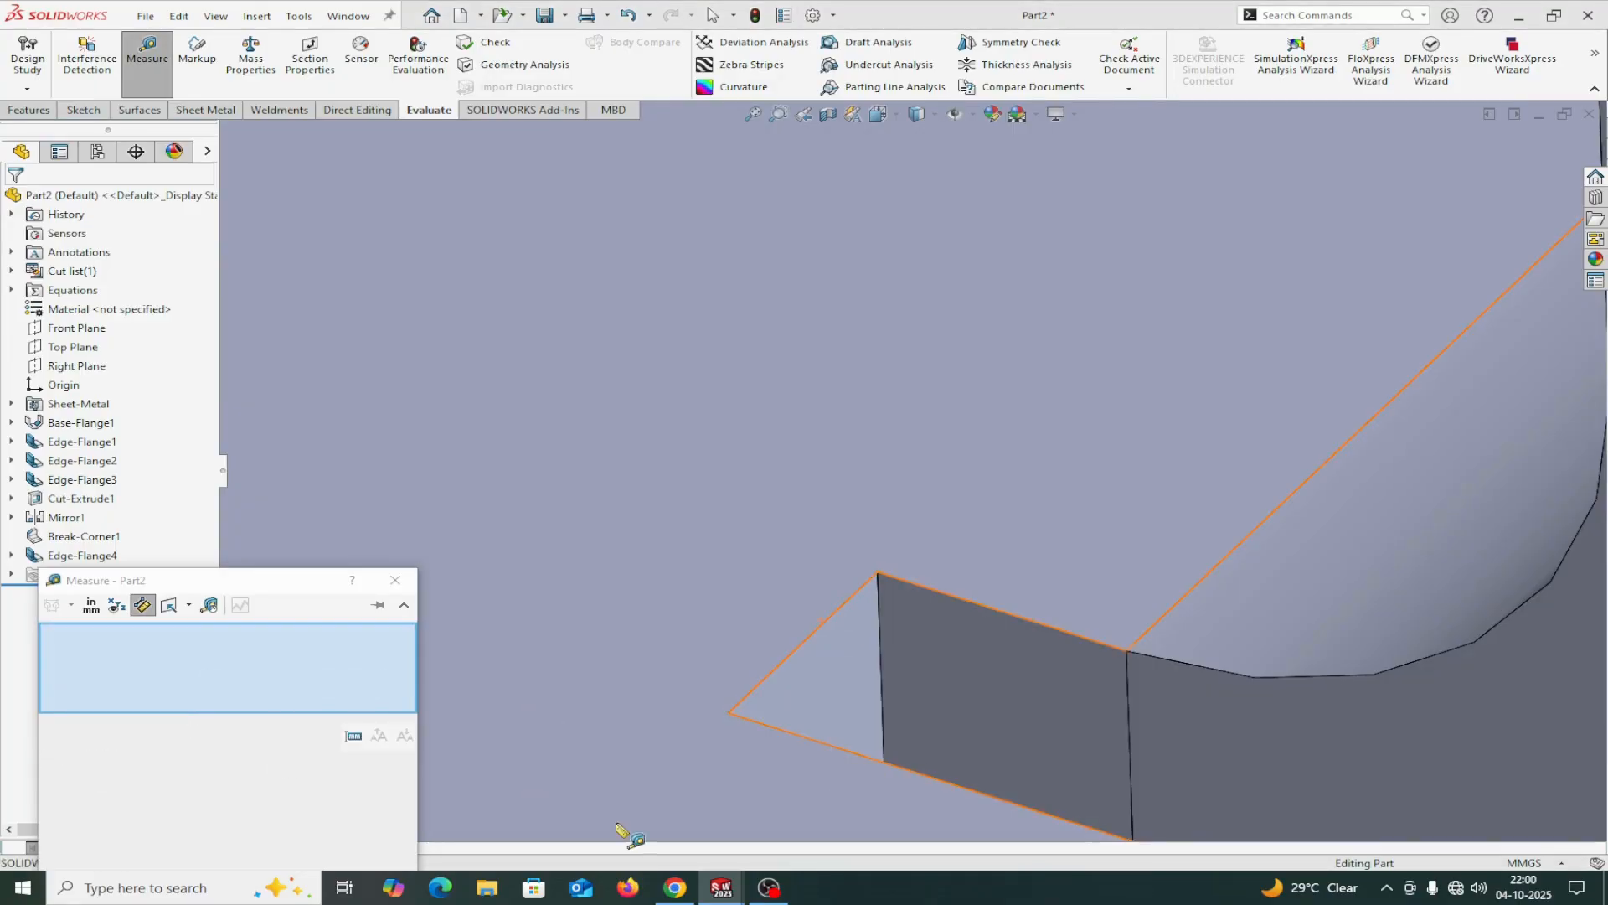
Measure the relief notch's end edge again and its adjoining side edge next to the tab's bend.
{"action": "key", "text": "z"}
{"action": "scroll", "coordinate": [988, 575], "scroll_direction": "down", "scroll_amount": 3}
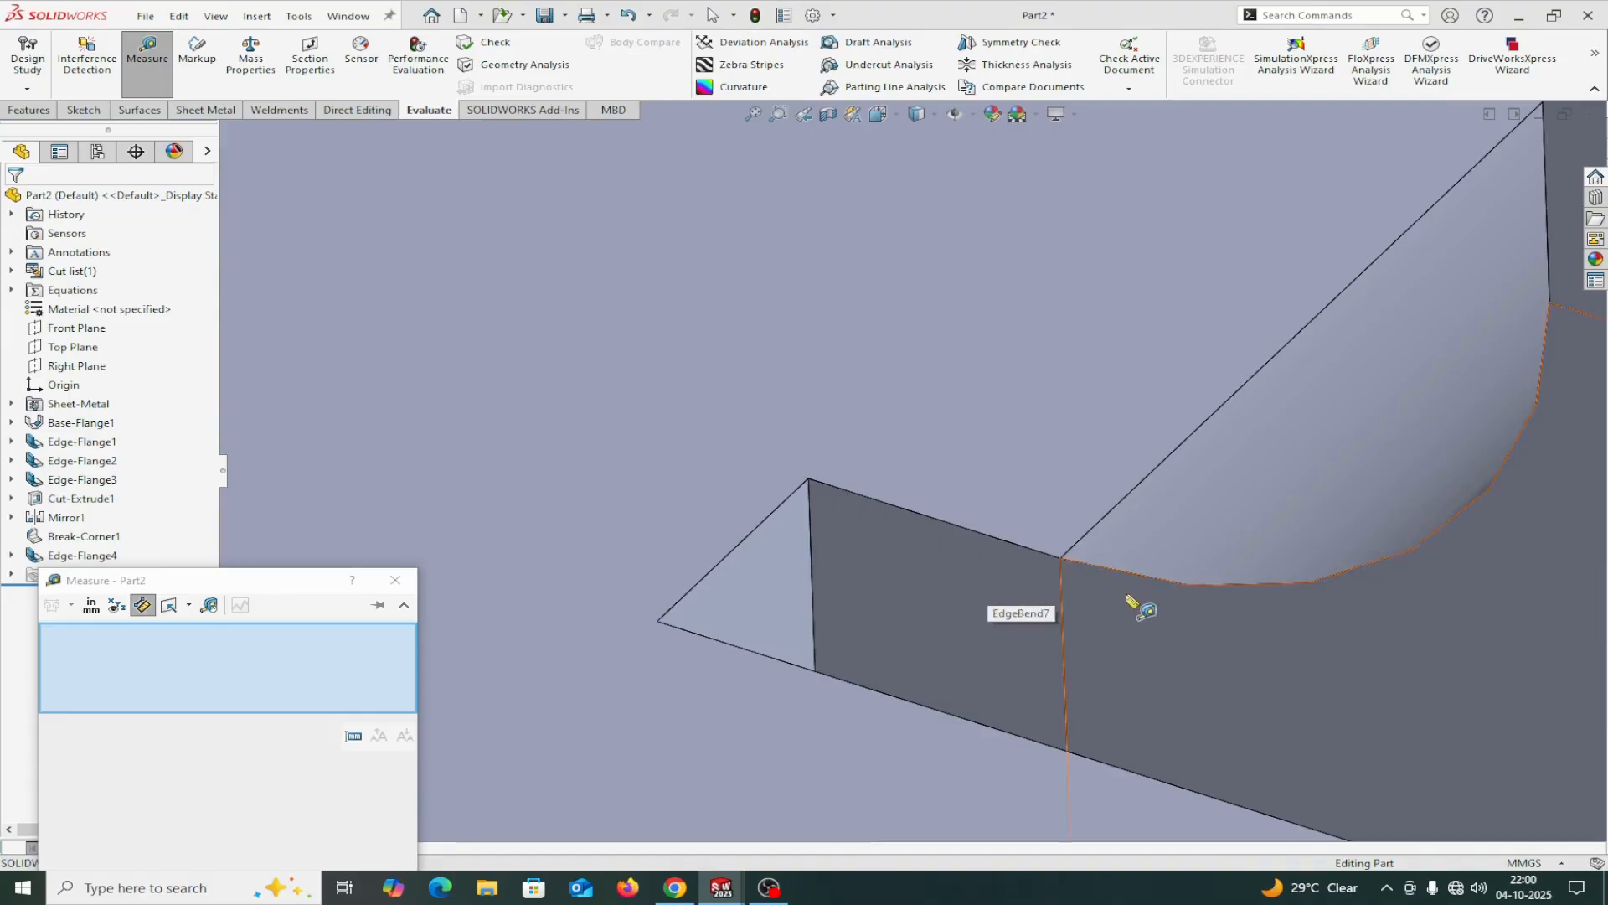
{"action": "left_click", "coordinate": [704, 580]}
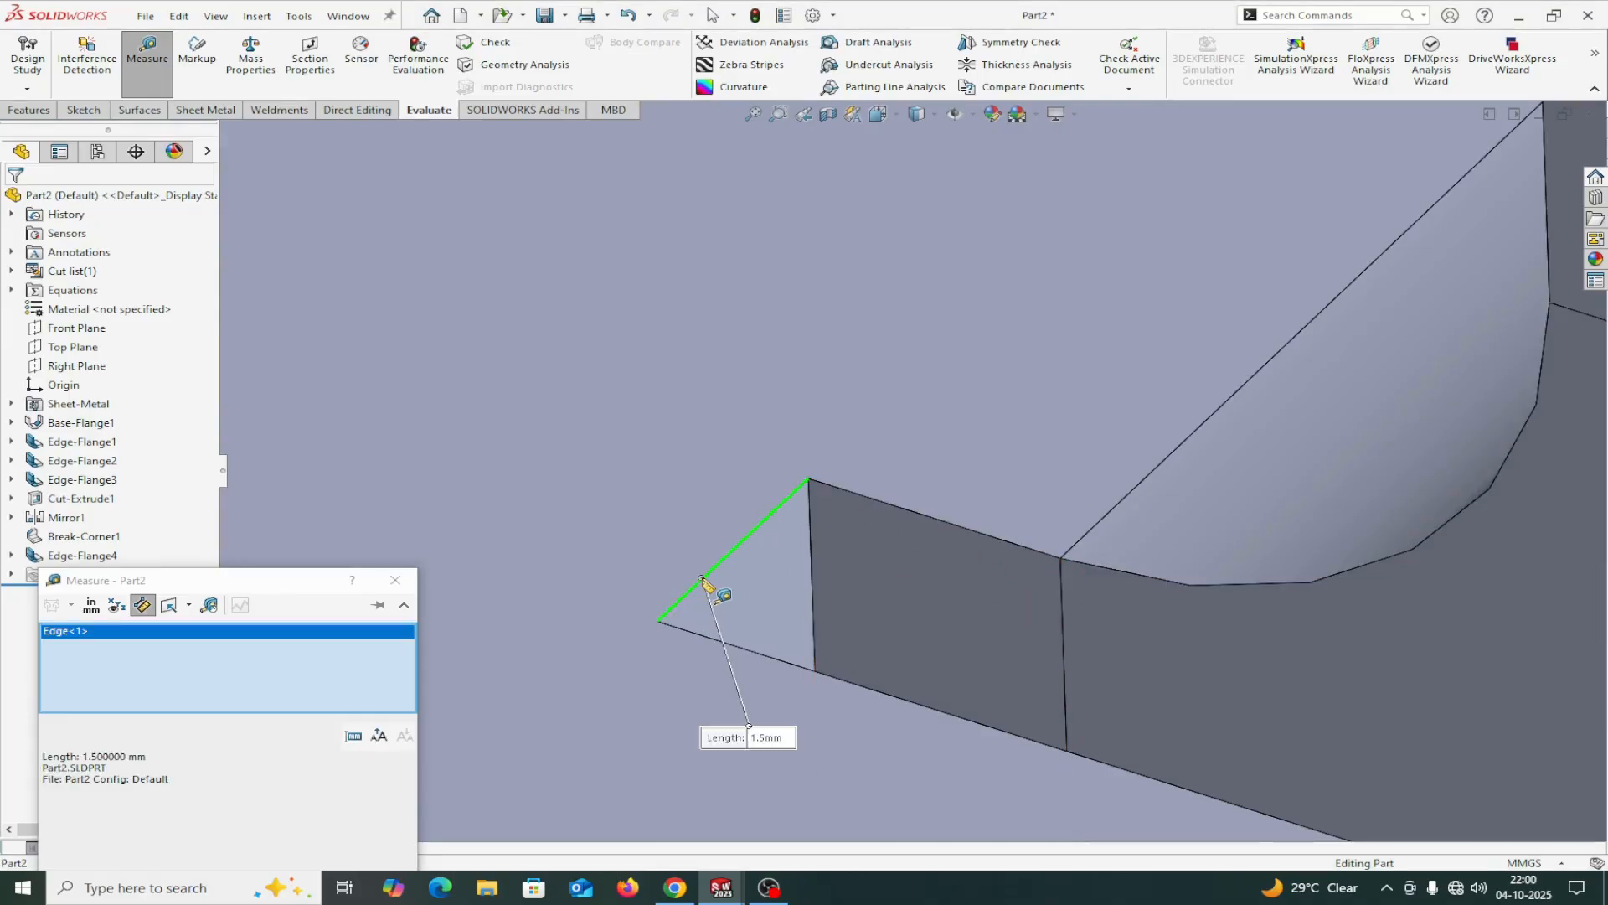
{"action": "right_click", "coordinate": [202, 667]}
{"action": "left_click", "coordinate": [251, 676]}
{"action": "scroll", "coordinate": [1005, 555], "scroll_direction": "down", "scroll_amount": 3}
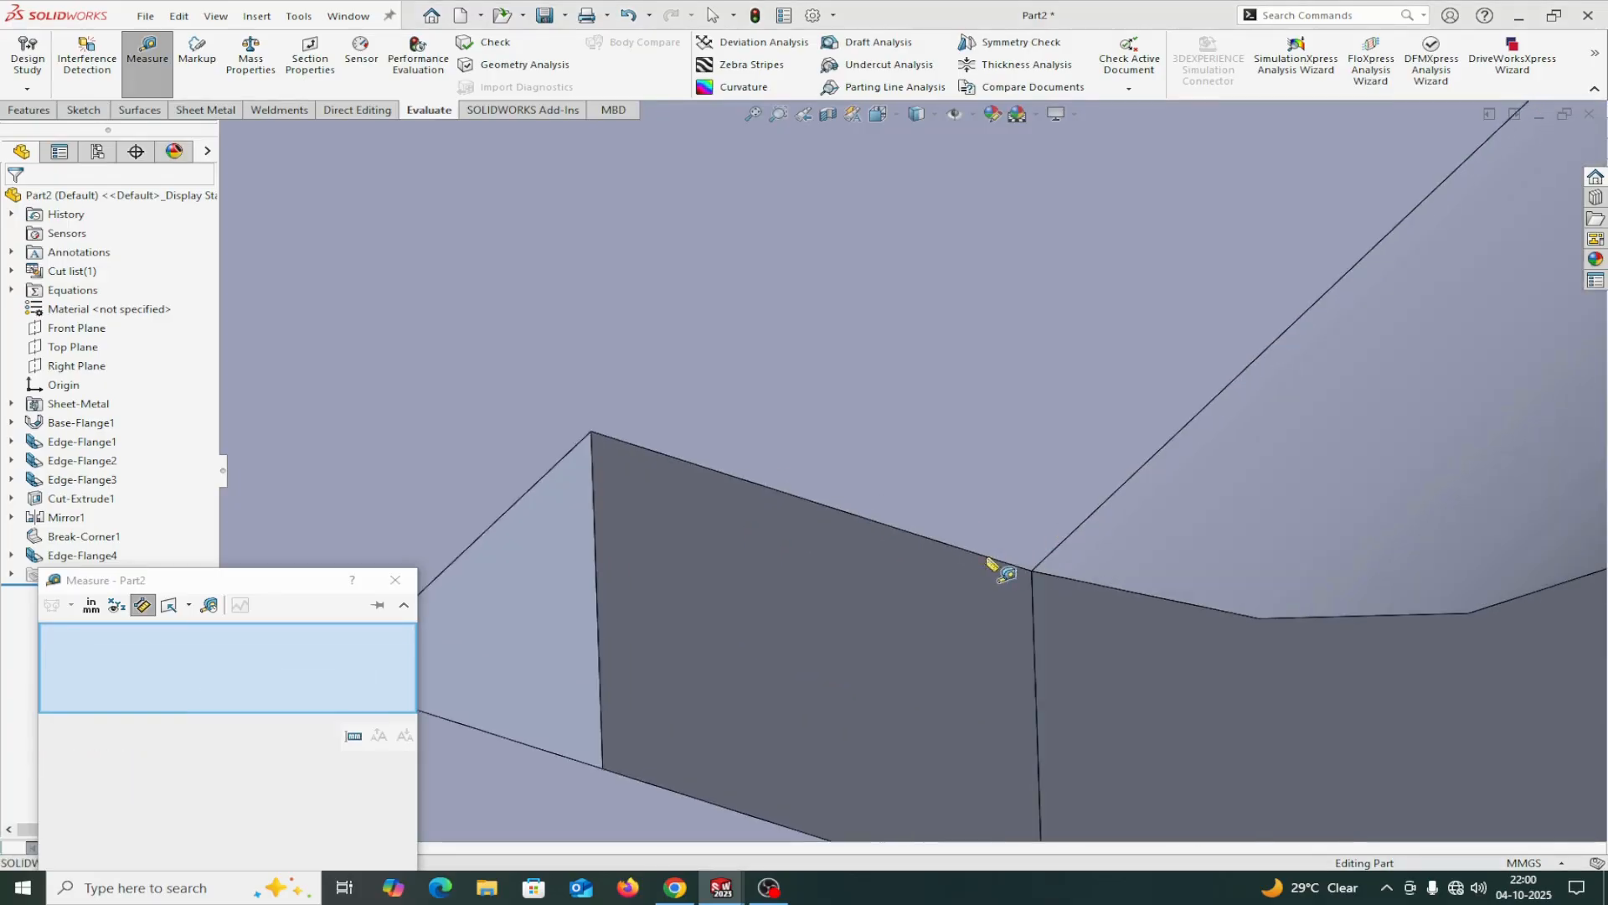
{"action": "scroll", "coordinate": [1099, 643], "scroll_direction": "up", "scroll_amount": 3}
{"action": "scroll", "coordinate": [1160, 552], "scroll_direction": "up", "scroll_amount": 2}
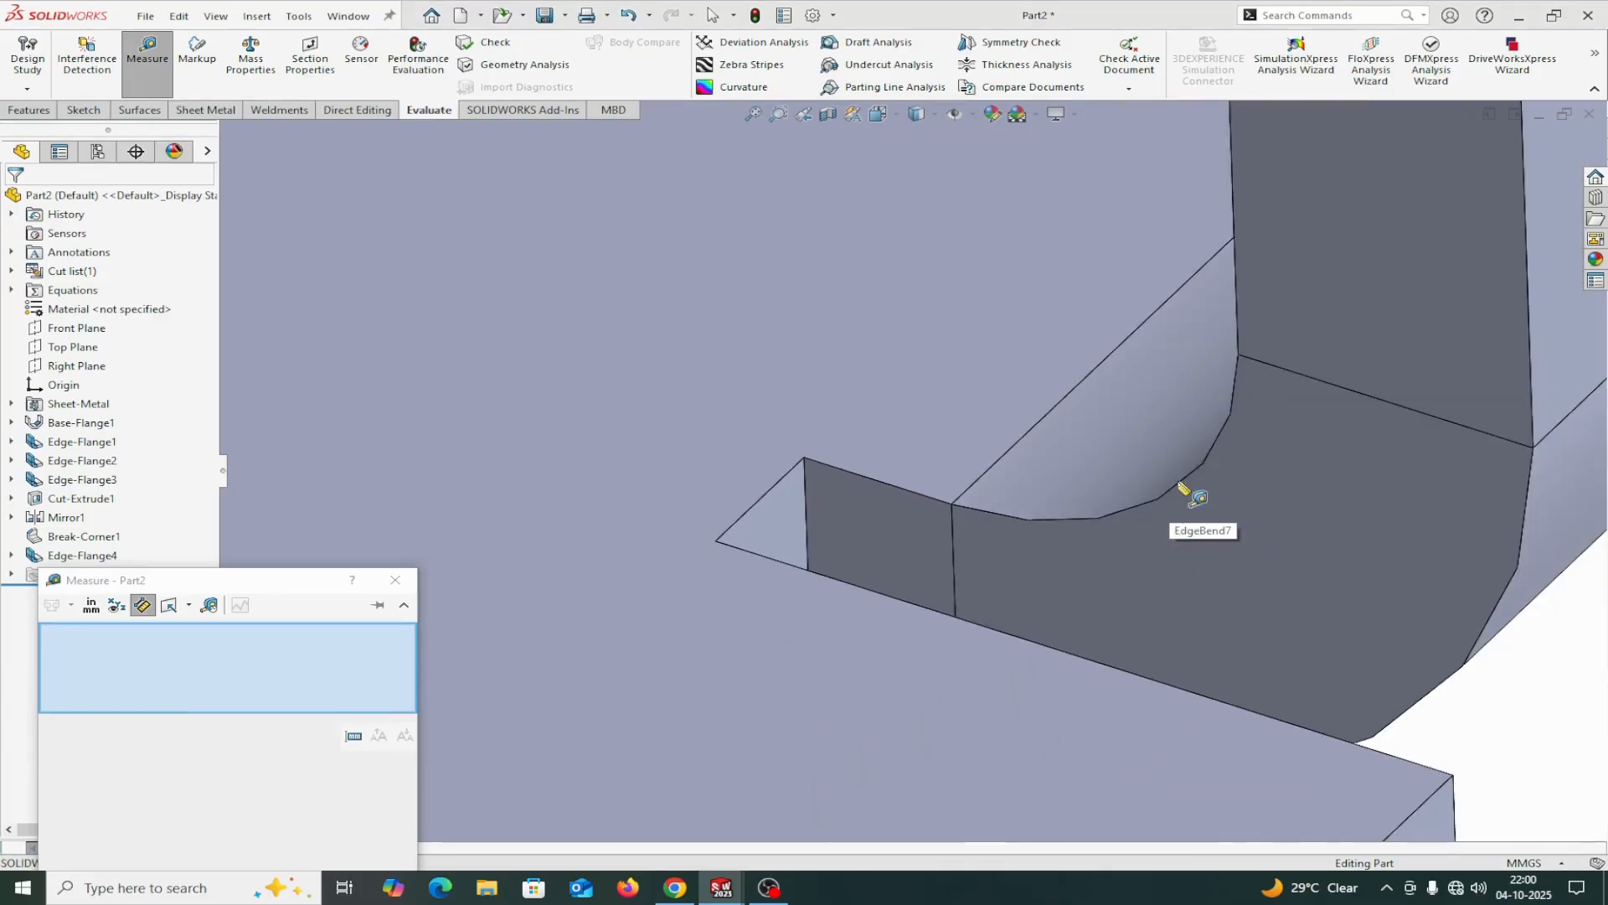
{"action": "left_click", "coordinate": [915, 498]}
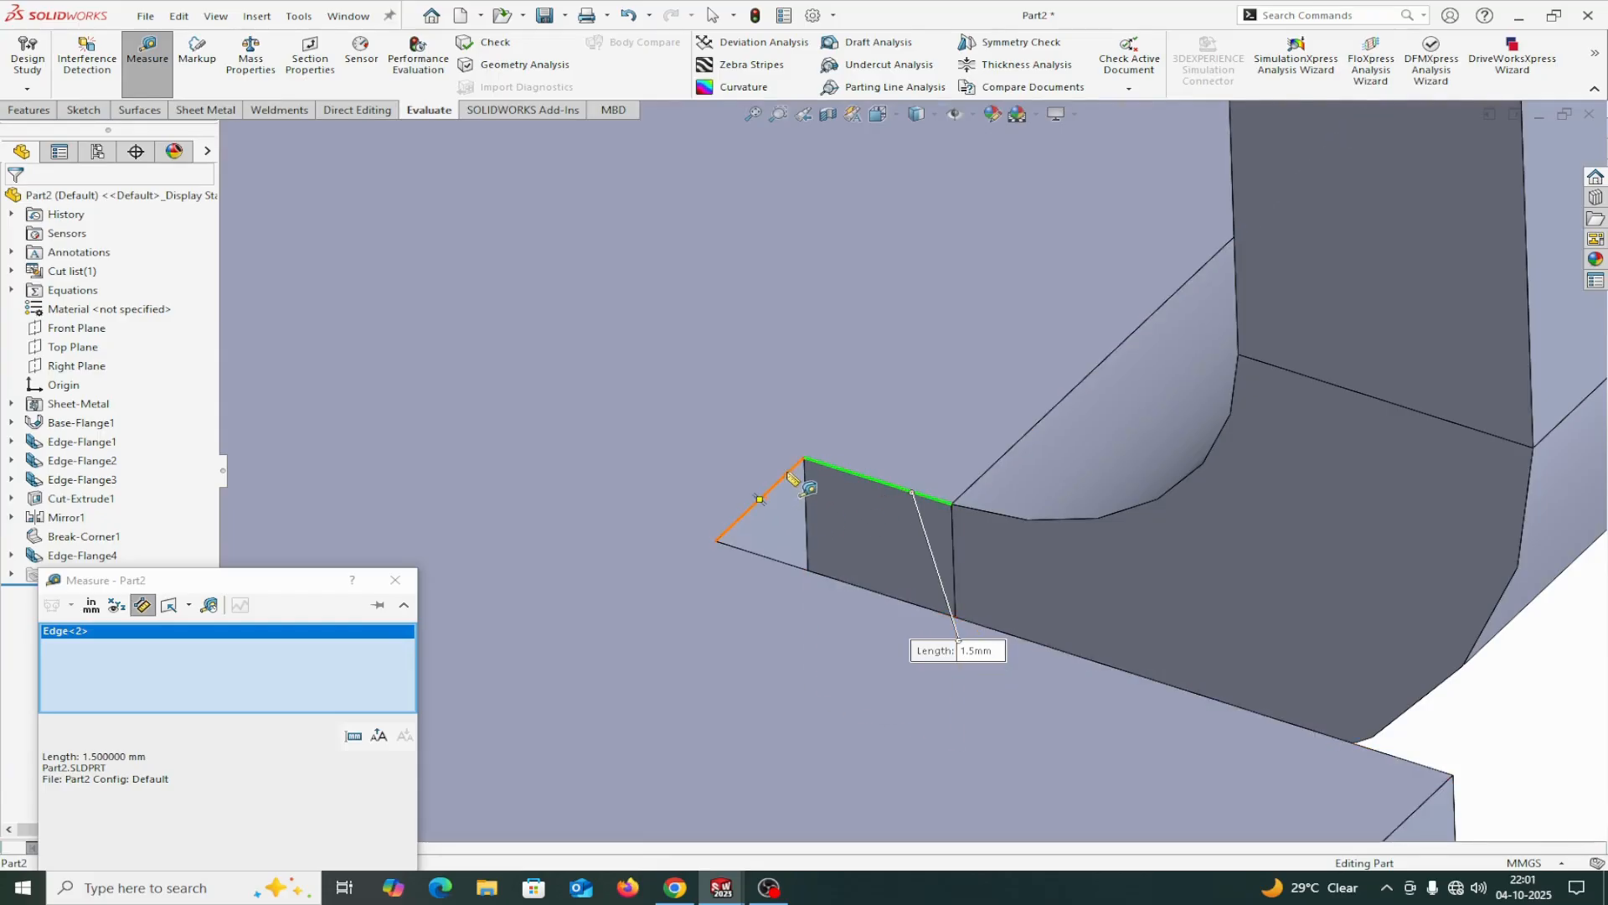
{"action": "left_click", "coordinate": [396, 581]}
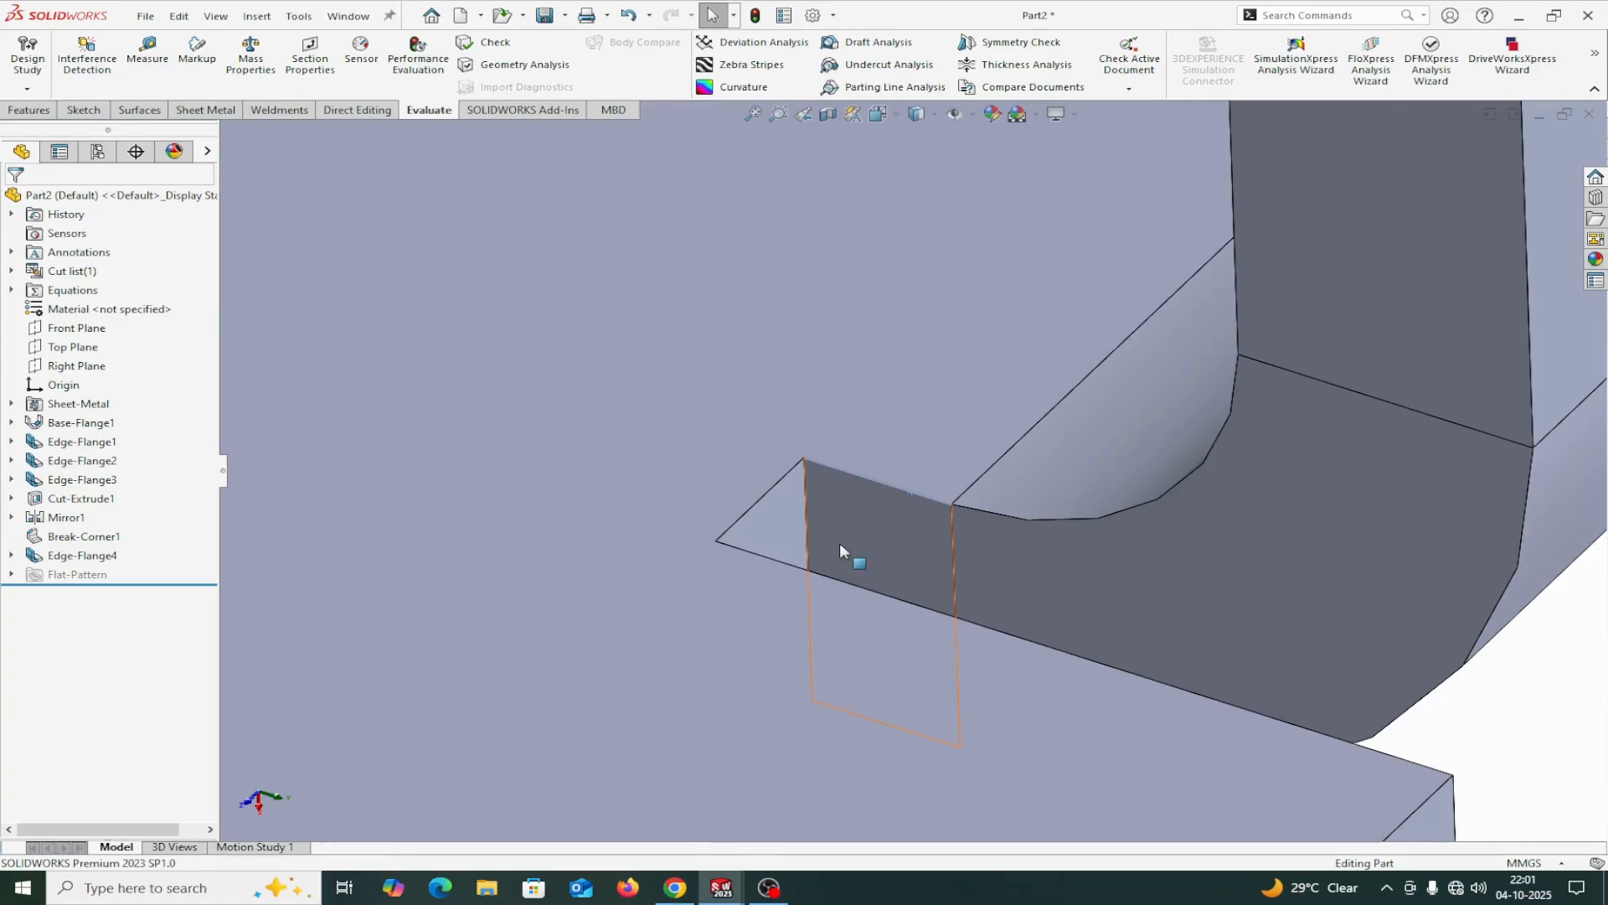
Mirror the tab's edge flange about the Right Plane onto the tray's opposite end flange.
{"action": "scroll", "coordinate": [863, 611], "scroll_direction": "down", "scroll_amount": 6}
{"action": "scroll", "coordinate": [862, 586], "scroll_direction": "up", "scroll_amount": 5}
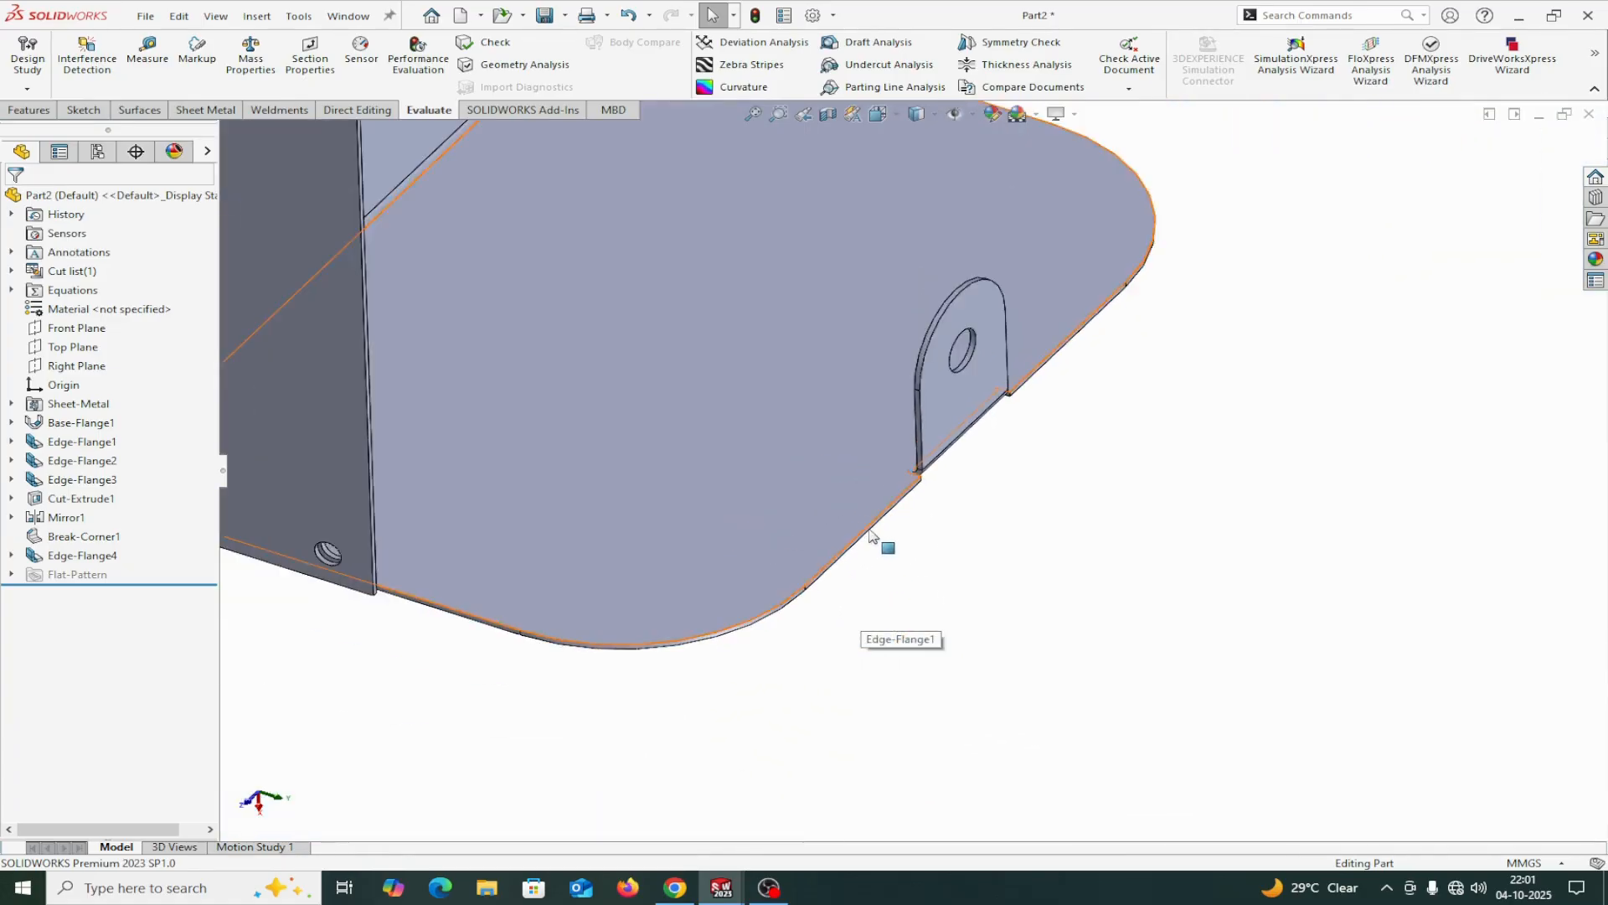
{"action": "middle_click_drag", "start_coordinate": [872, 542], "coordinate": [844, 379]}
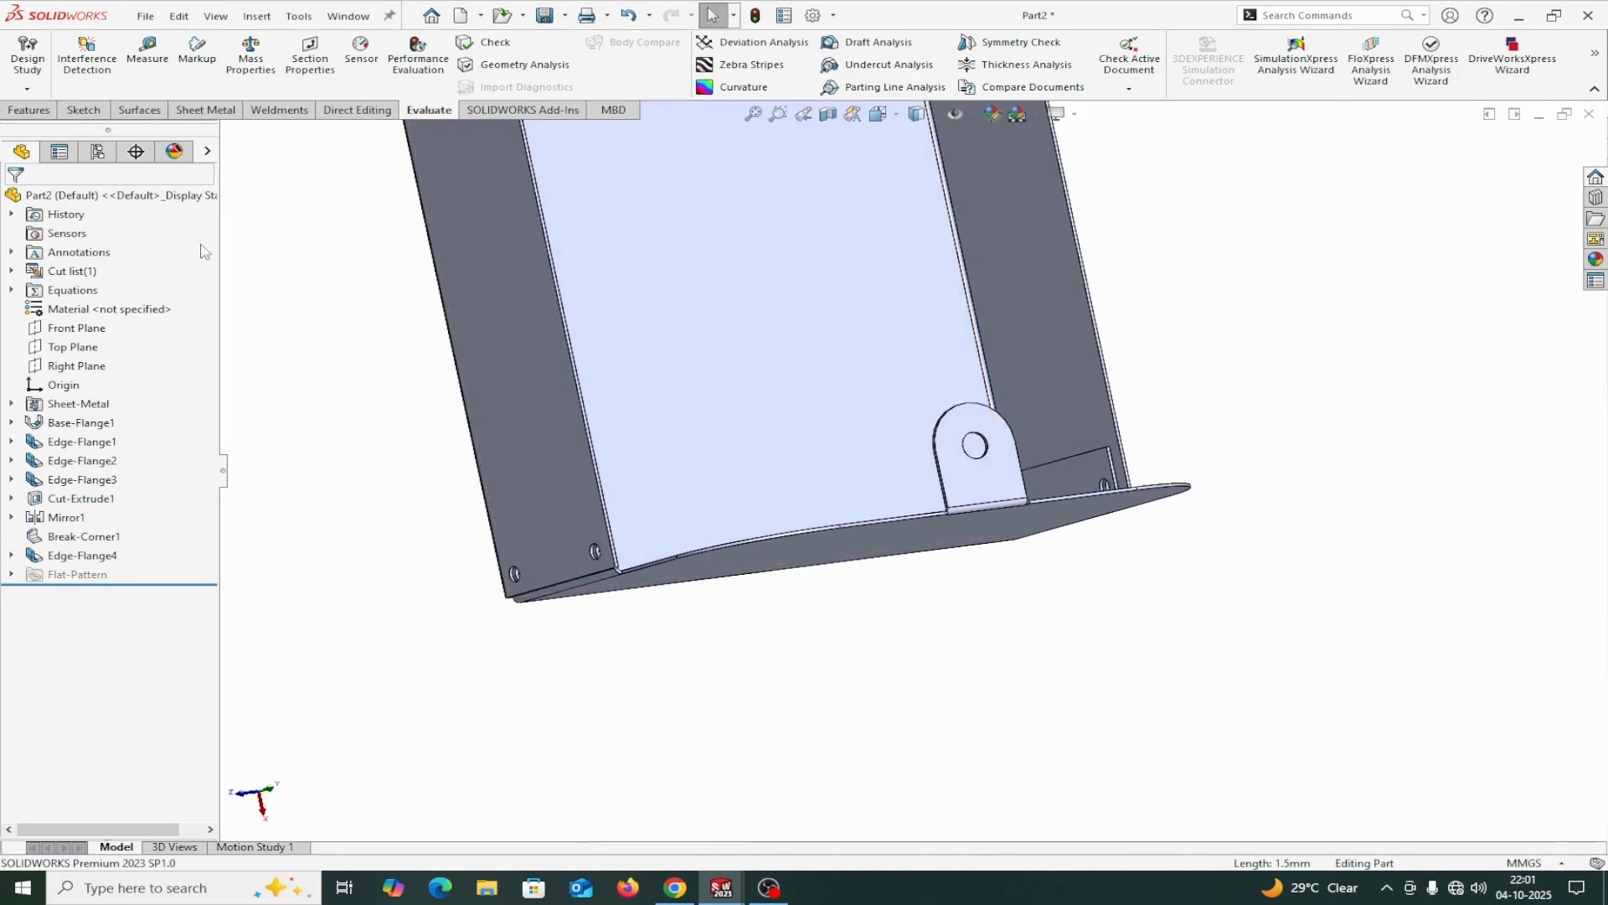
{"action": "left_click", "coordinate": [30, 109]}
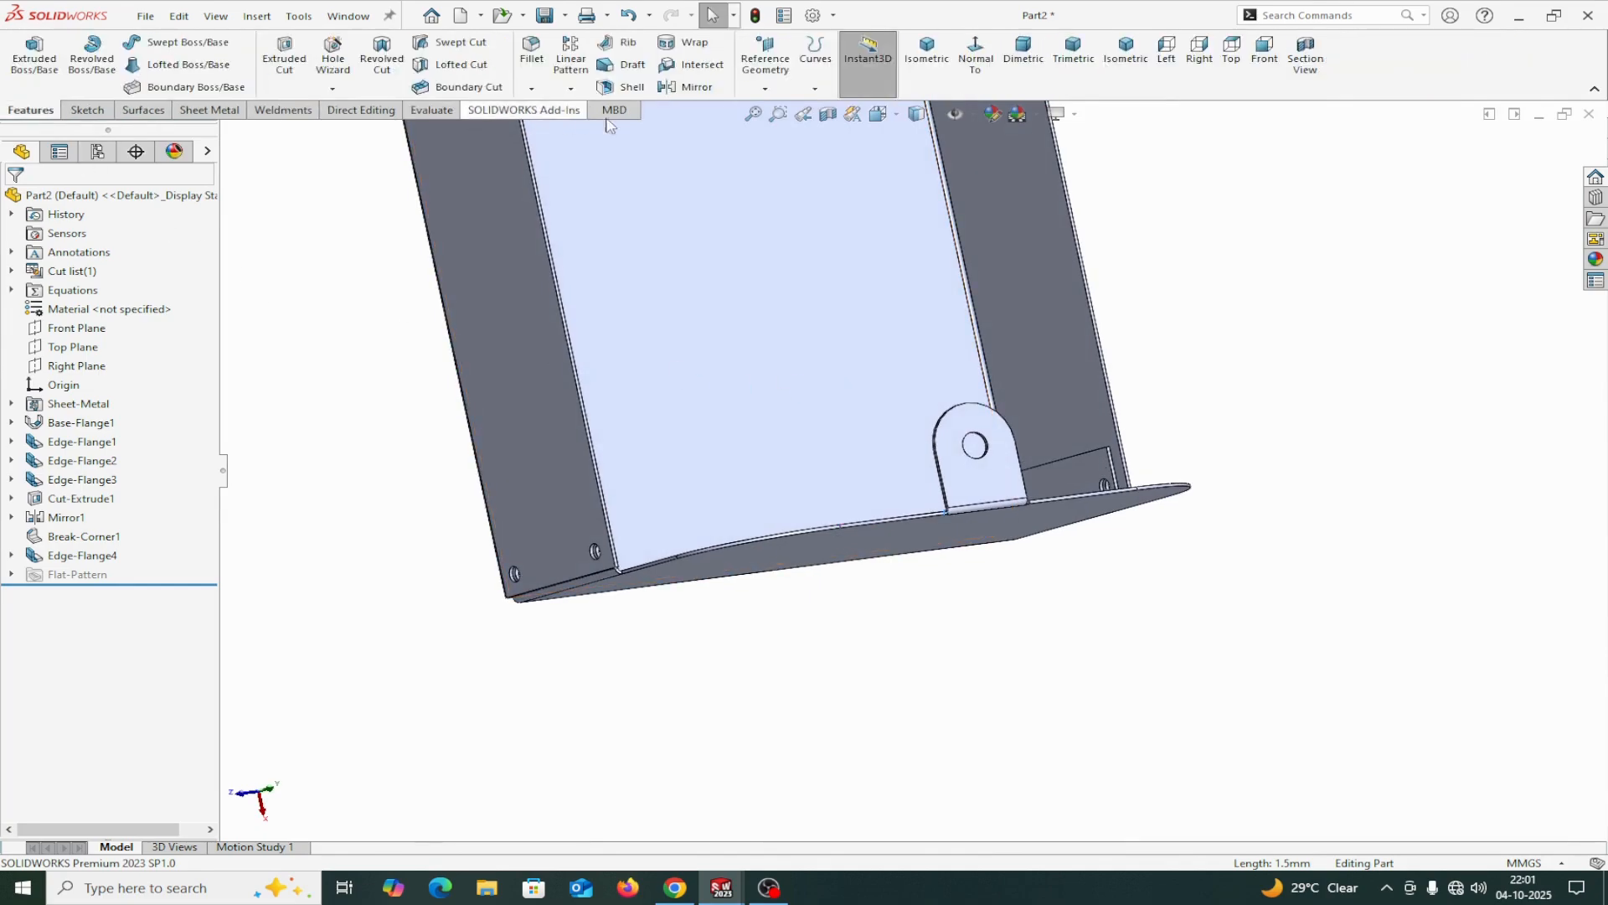
{"action": "left_click", "coordinate": [697, 87]}
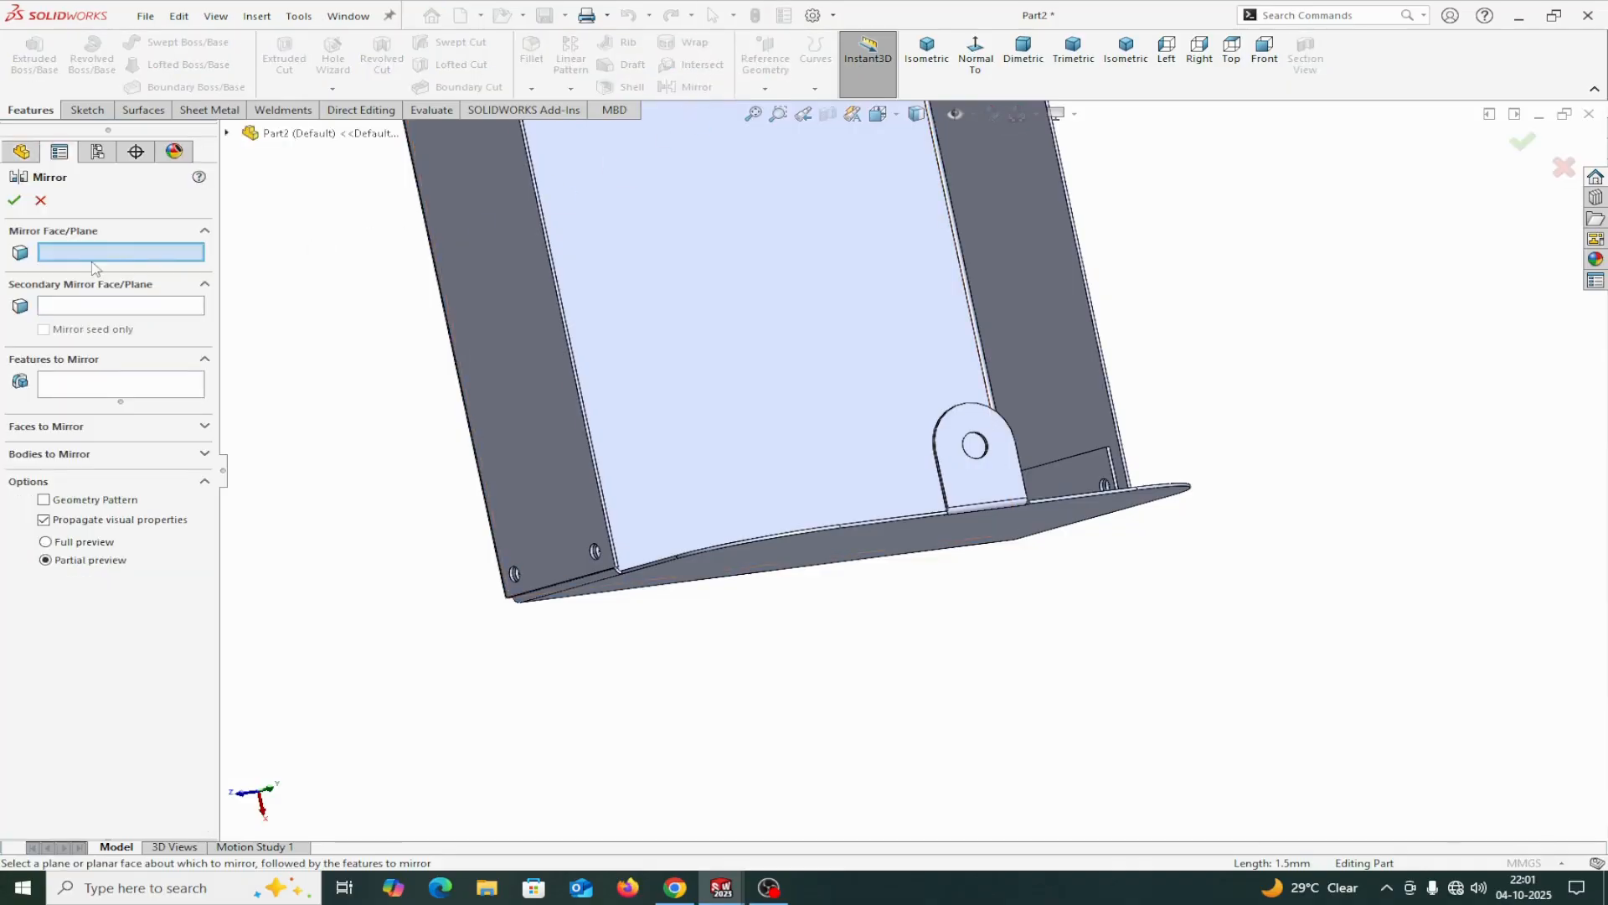
{"action": "left_click", "coordinate": [227, 134]}
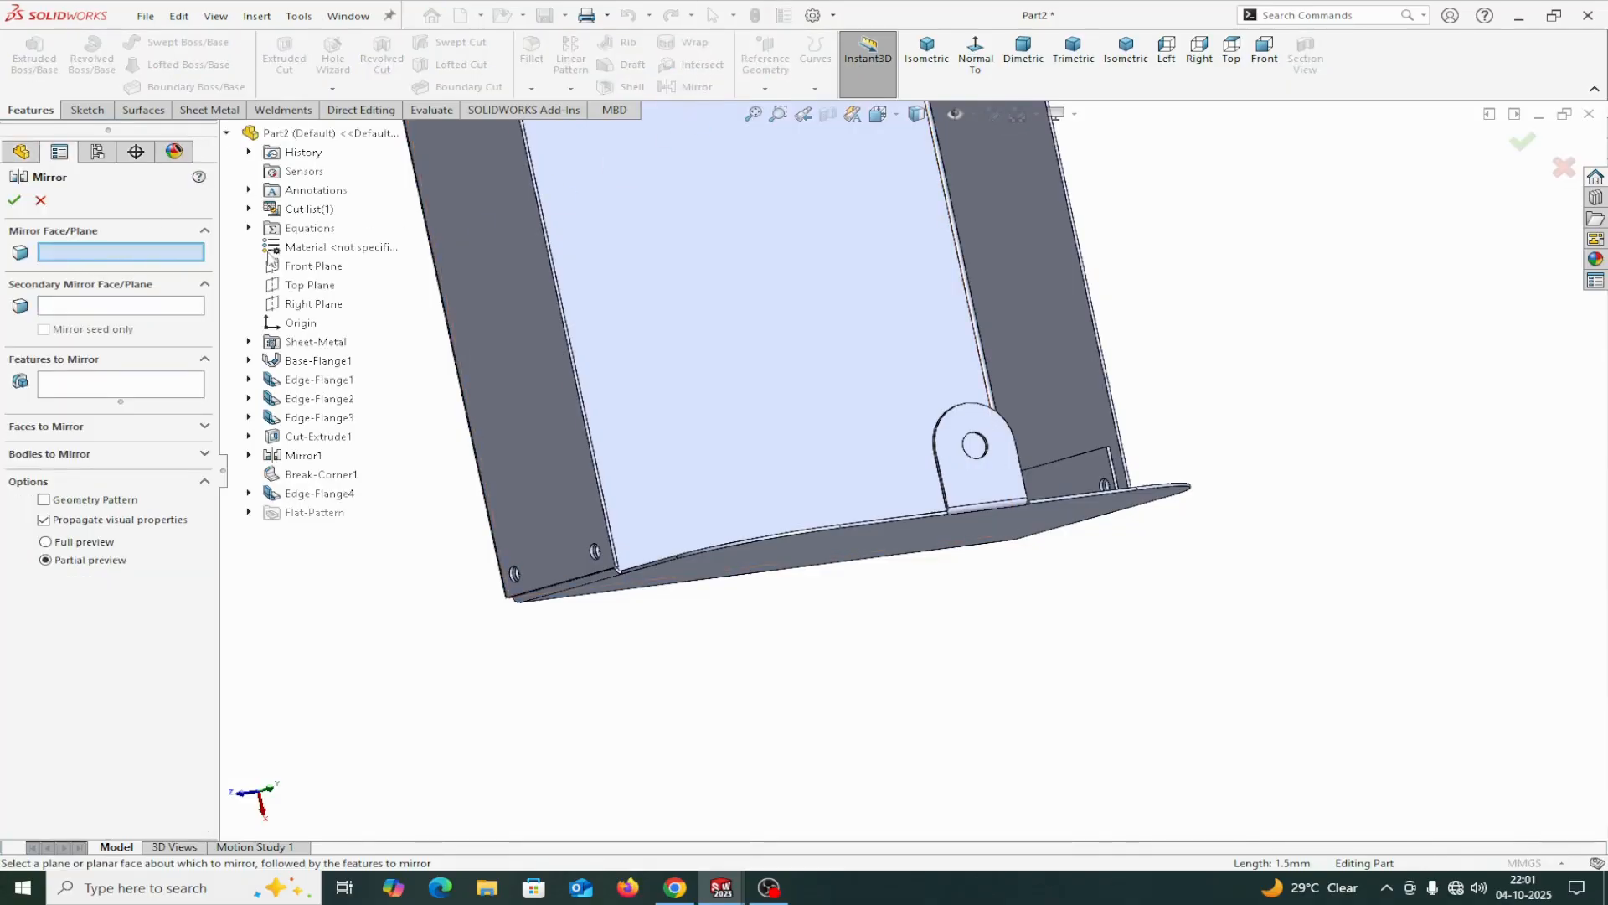
{"action": "left_click", "coordinate": [310, 304]}
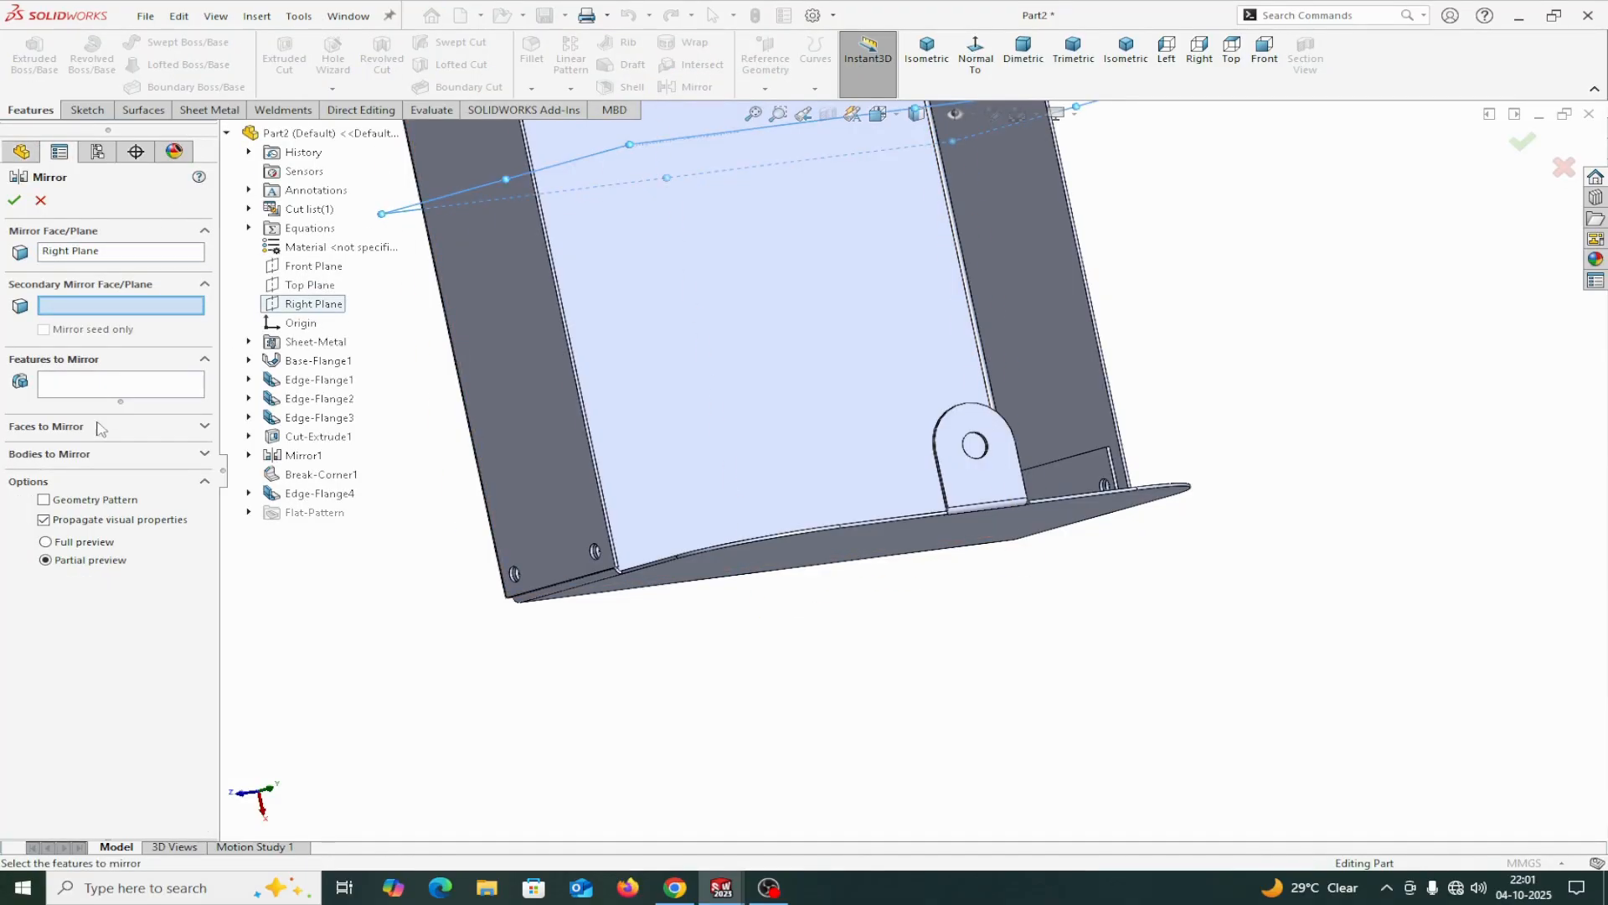
{"action": "left_click", "coordinate": [92, 387]}
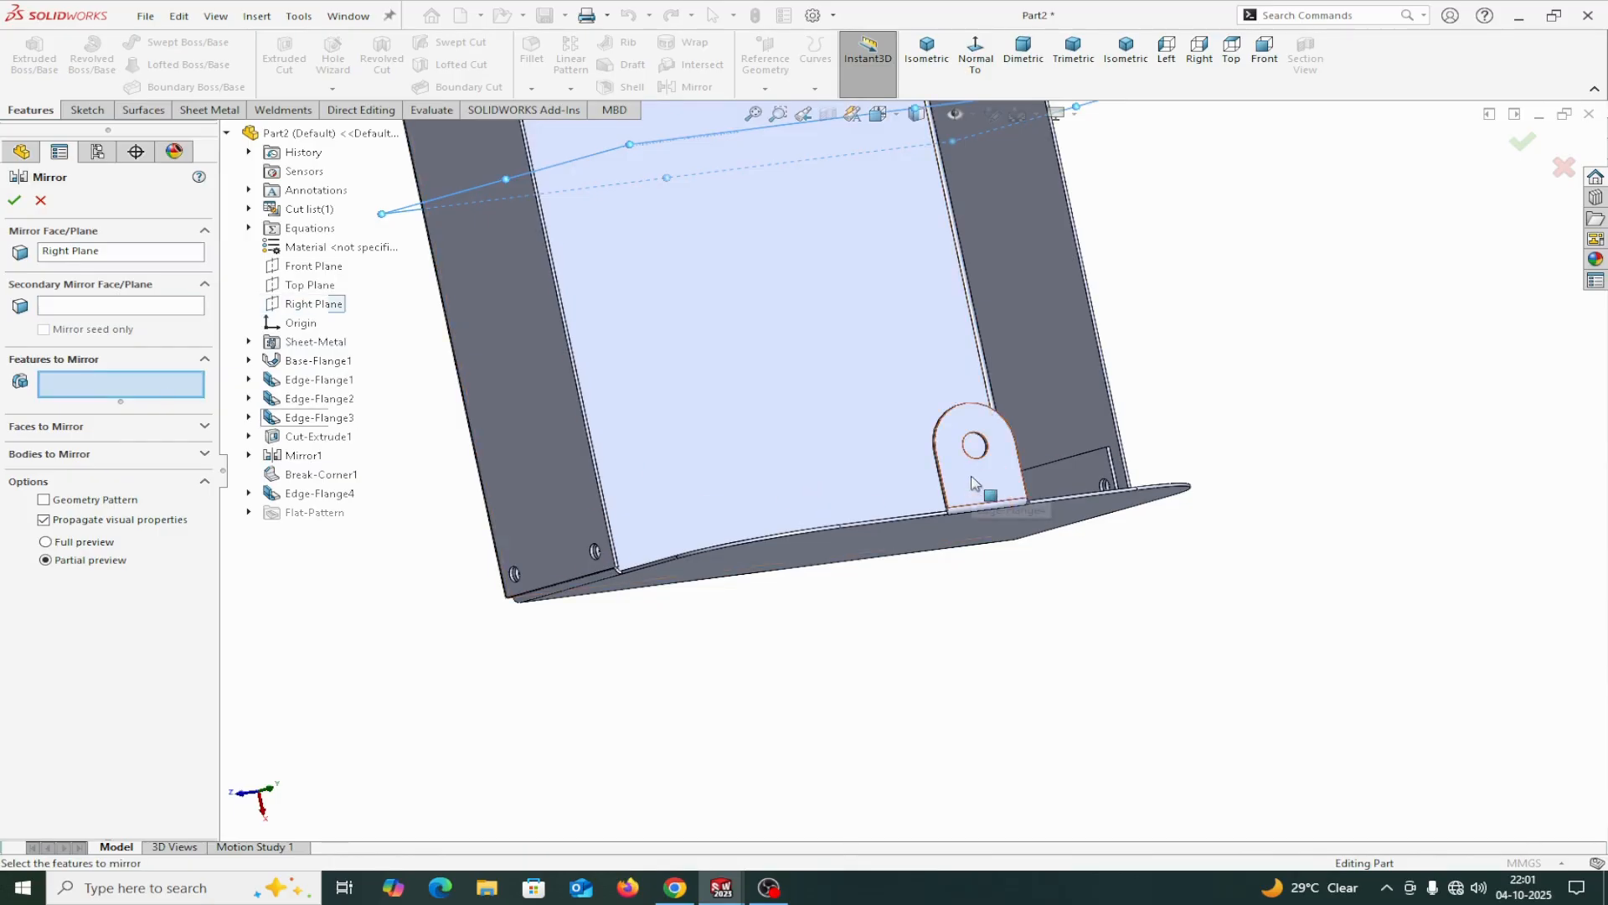
{"action": "left_click", "coordinate": [316, 494]}
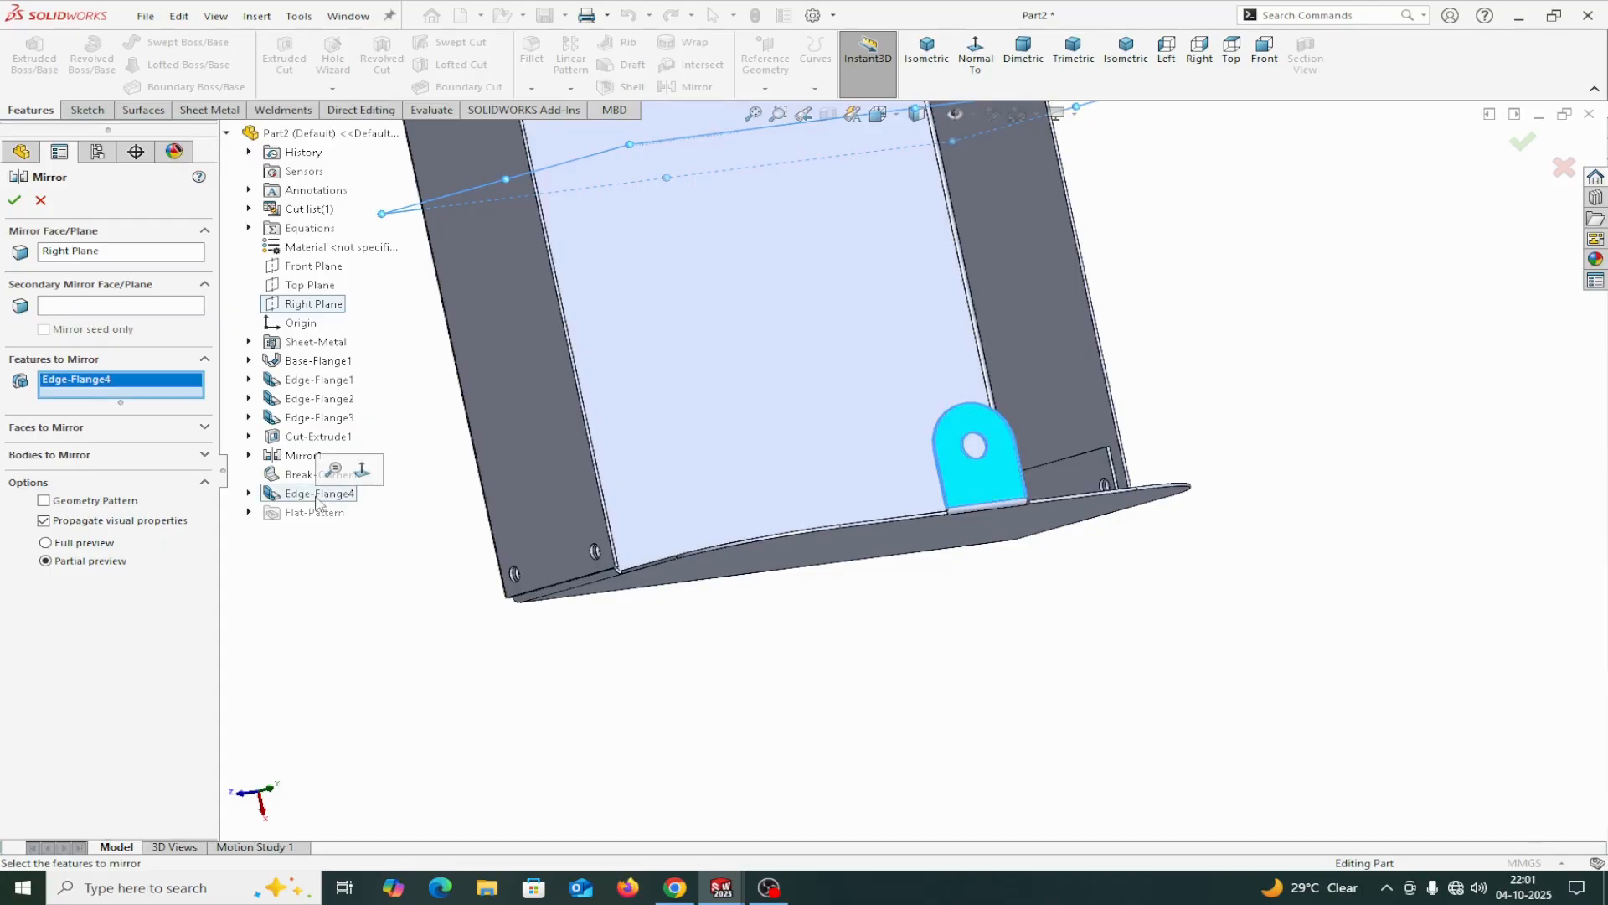
{"action": "left_click", "coordinate": [15, 201]}
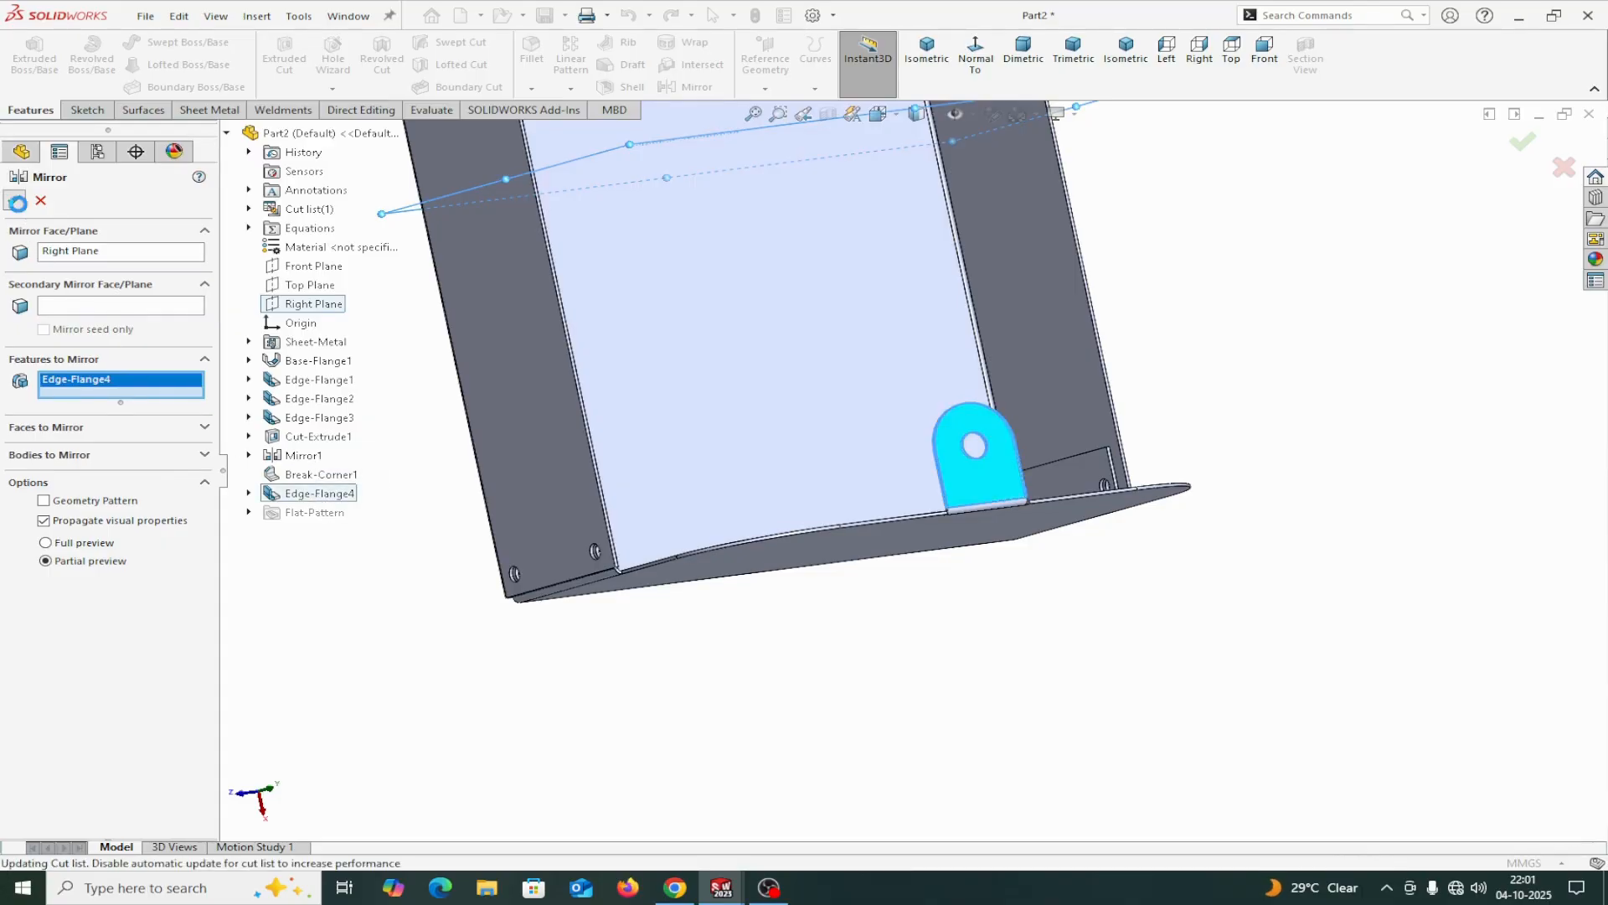
{"action": "middle_click_drag", "start_coordinate": [718, 690], "coordinate": [891, 525]}
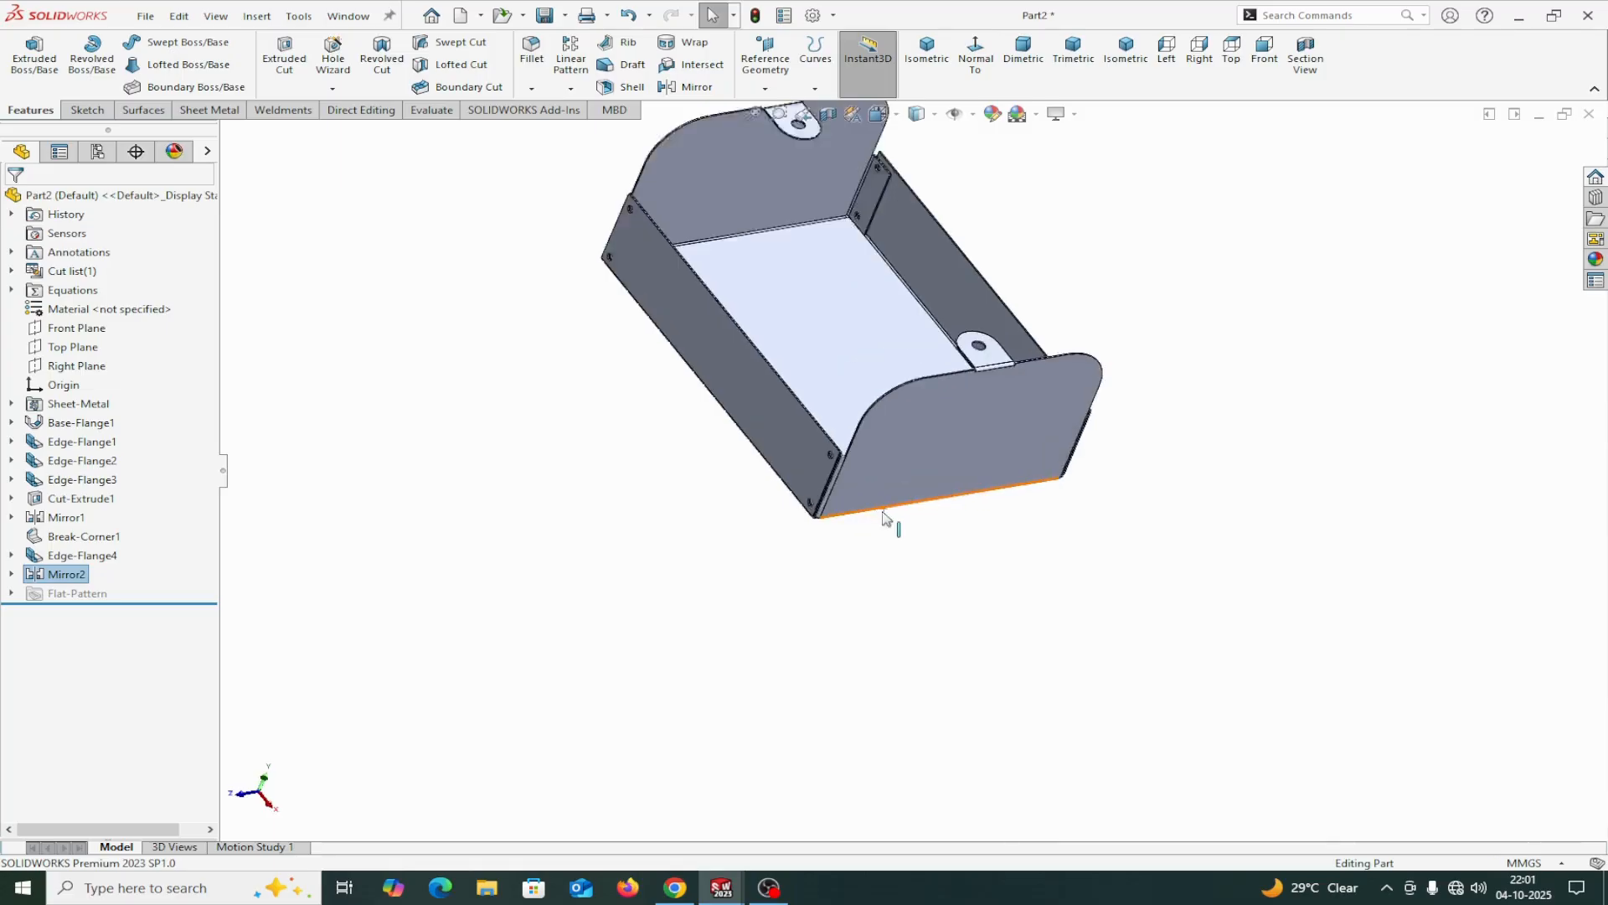
{"action": "scroll", "coordinate": [890, 525], "scroll_direction": "down", "scroll_amount": 3}
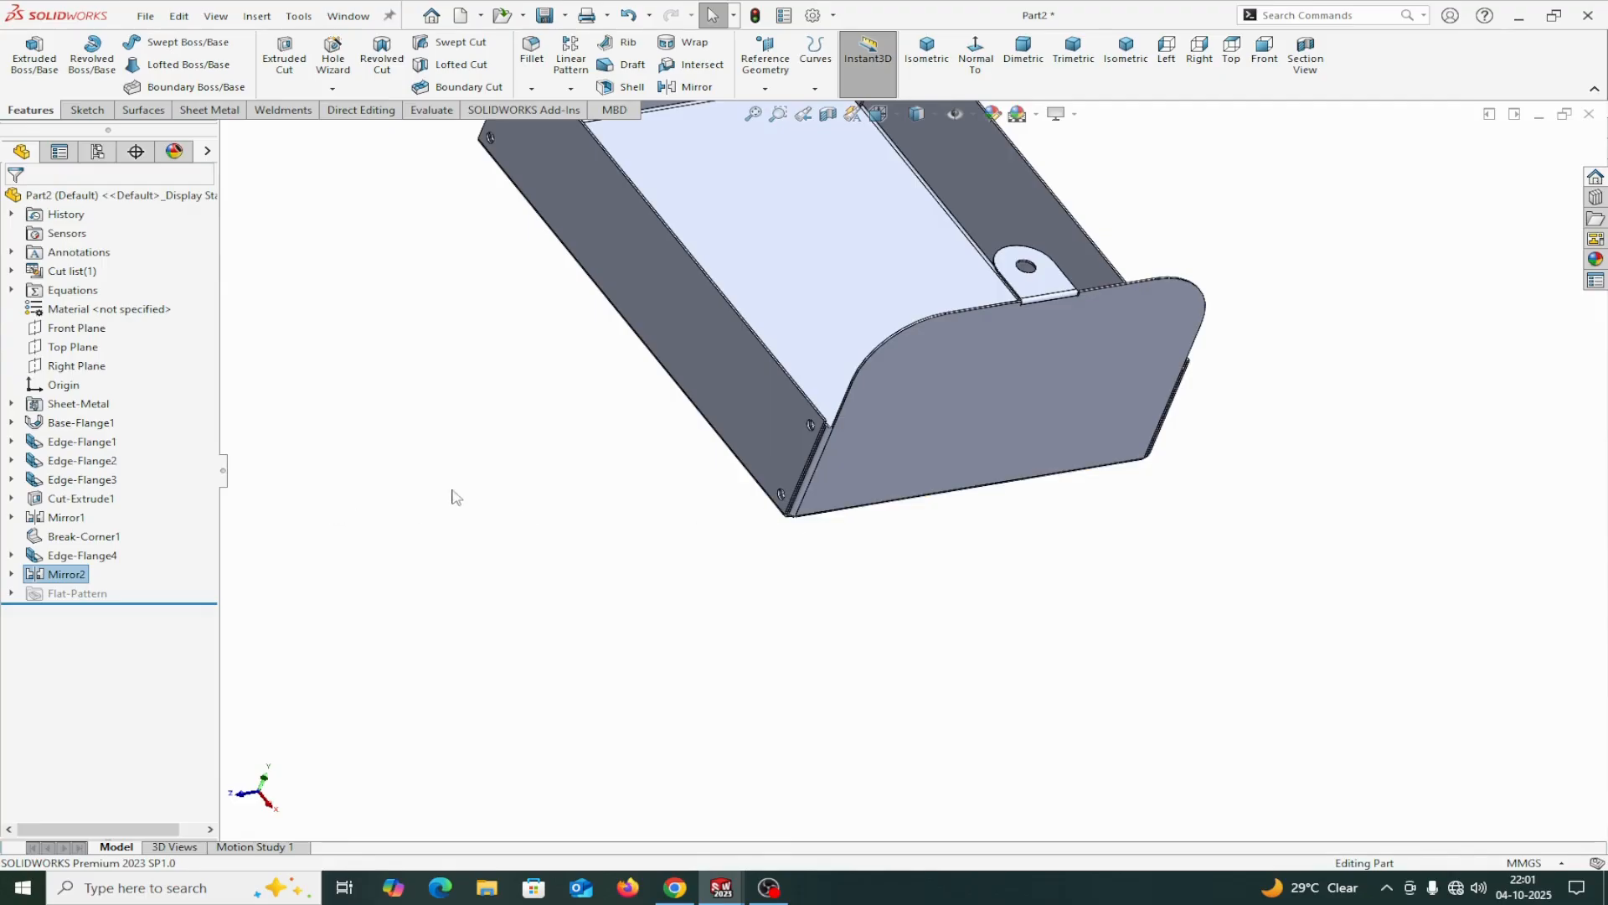
Start a sketch on the end flange's outer face and draw a horizontal centerpoint slot about 81 mm between arc centres and about 22 mm wide.
{"action": "scroll", "coordinate": [903, 433], "scroll_direction": "up", "scroll_amount": 3}
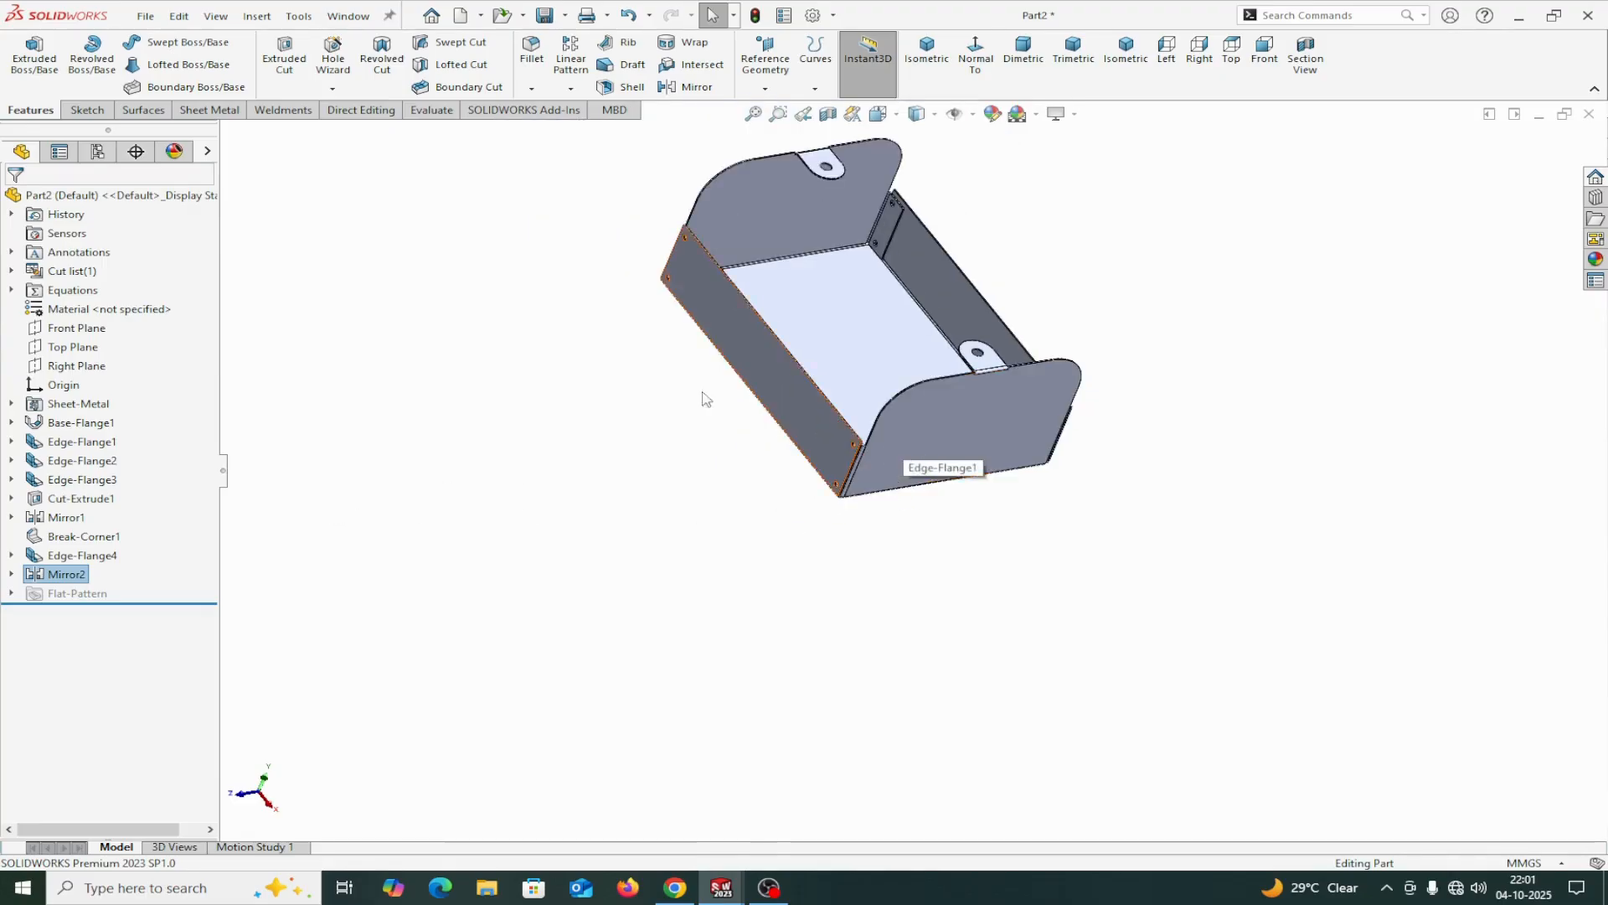
{"action": "left_click", "coordinate": [913, 432]}
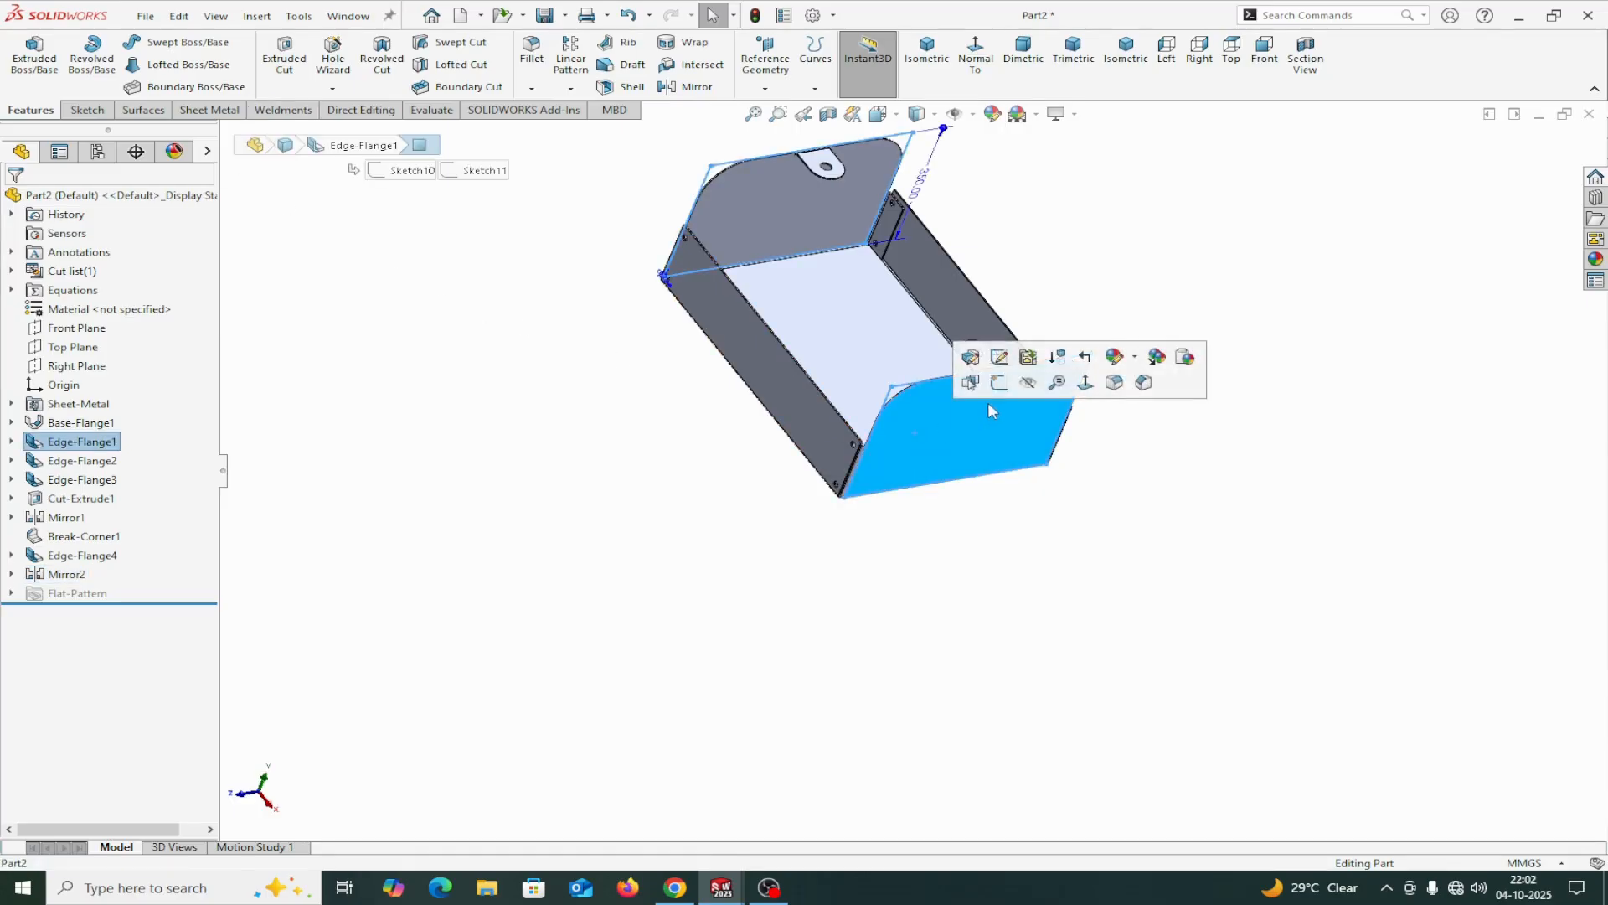
{"action": "left_click", "coordinate": [998, 382]}
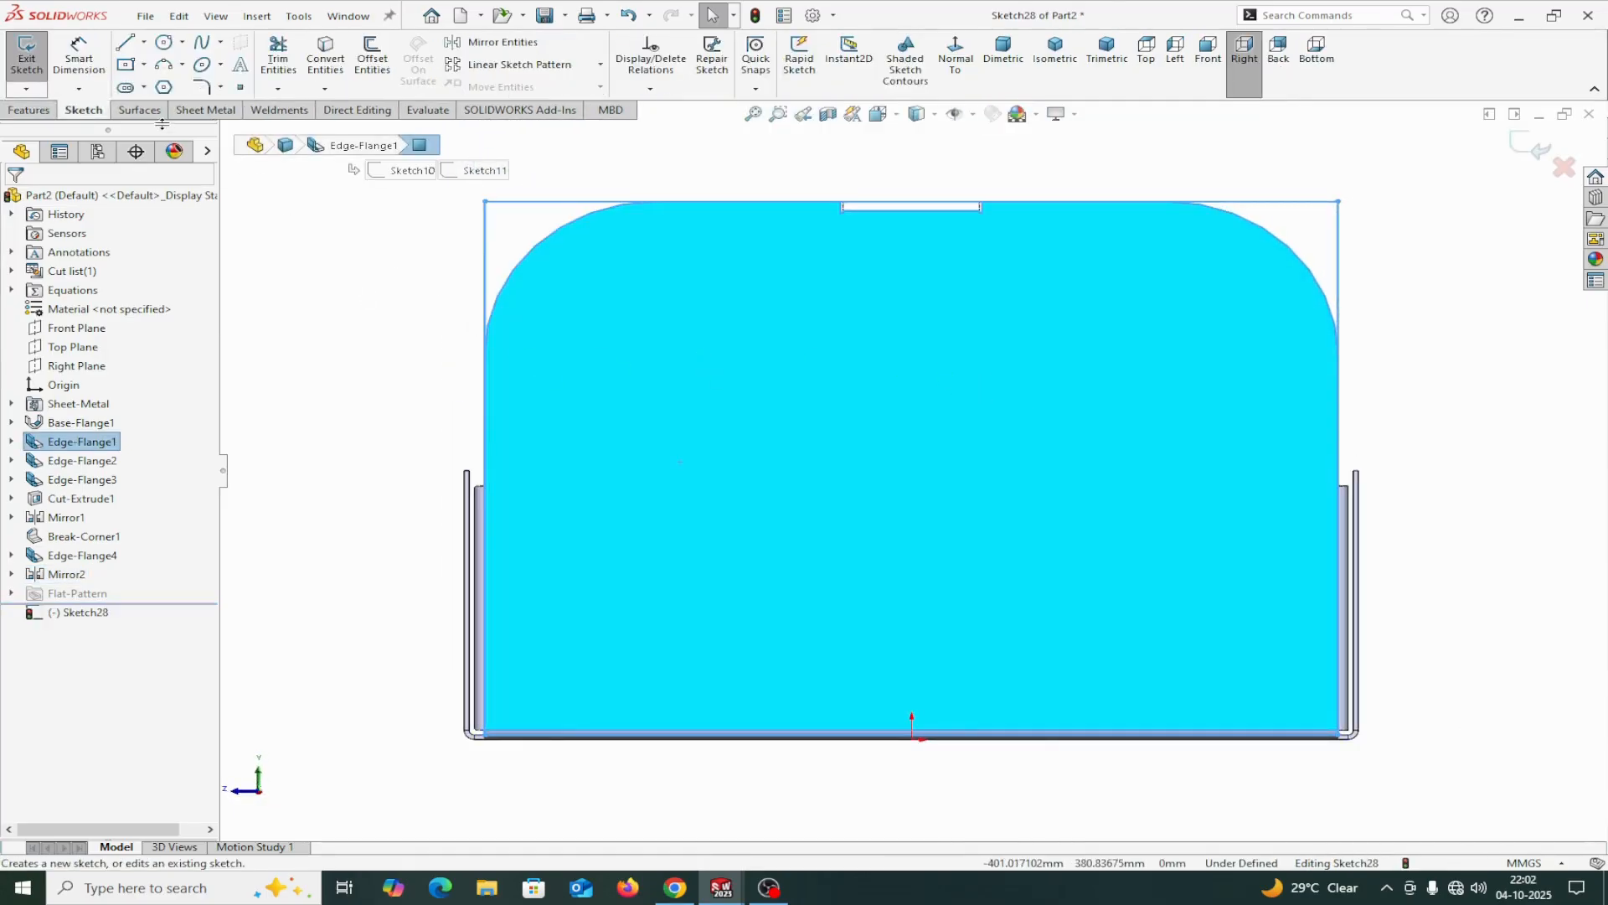
{"action": "left_click", "coordinate": [126, 88]}
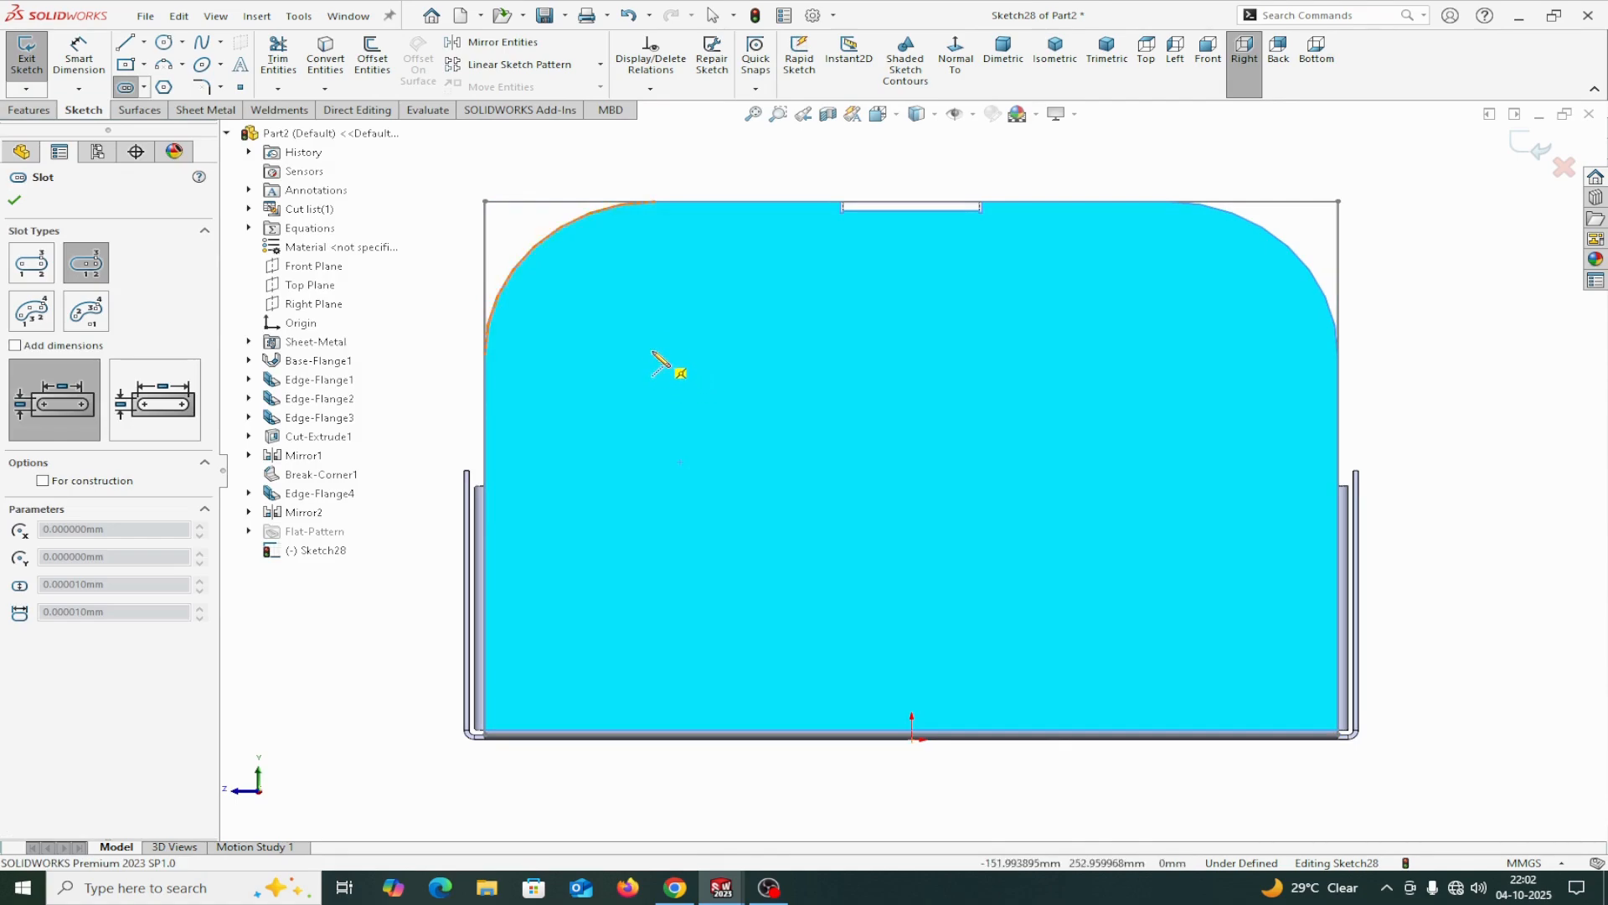
{"action": "left_click", "coordinate": [626, 334]}
{"action": "left_click", "coordinate": [695, 334]}
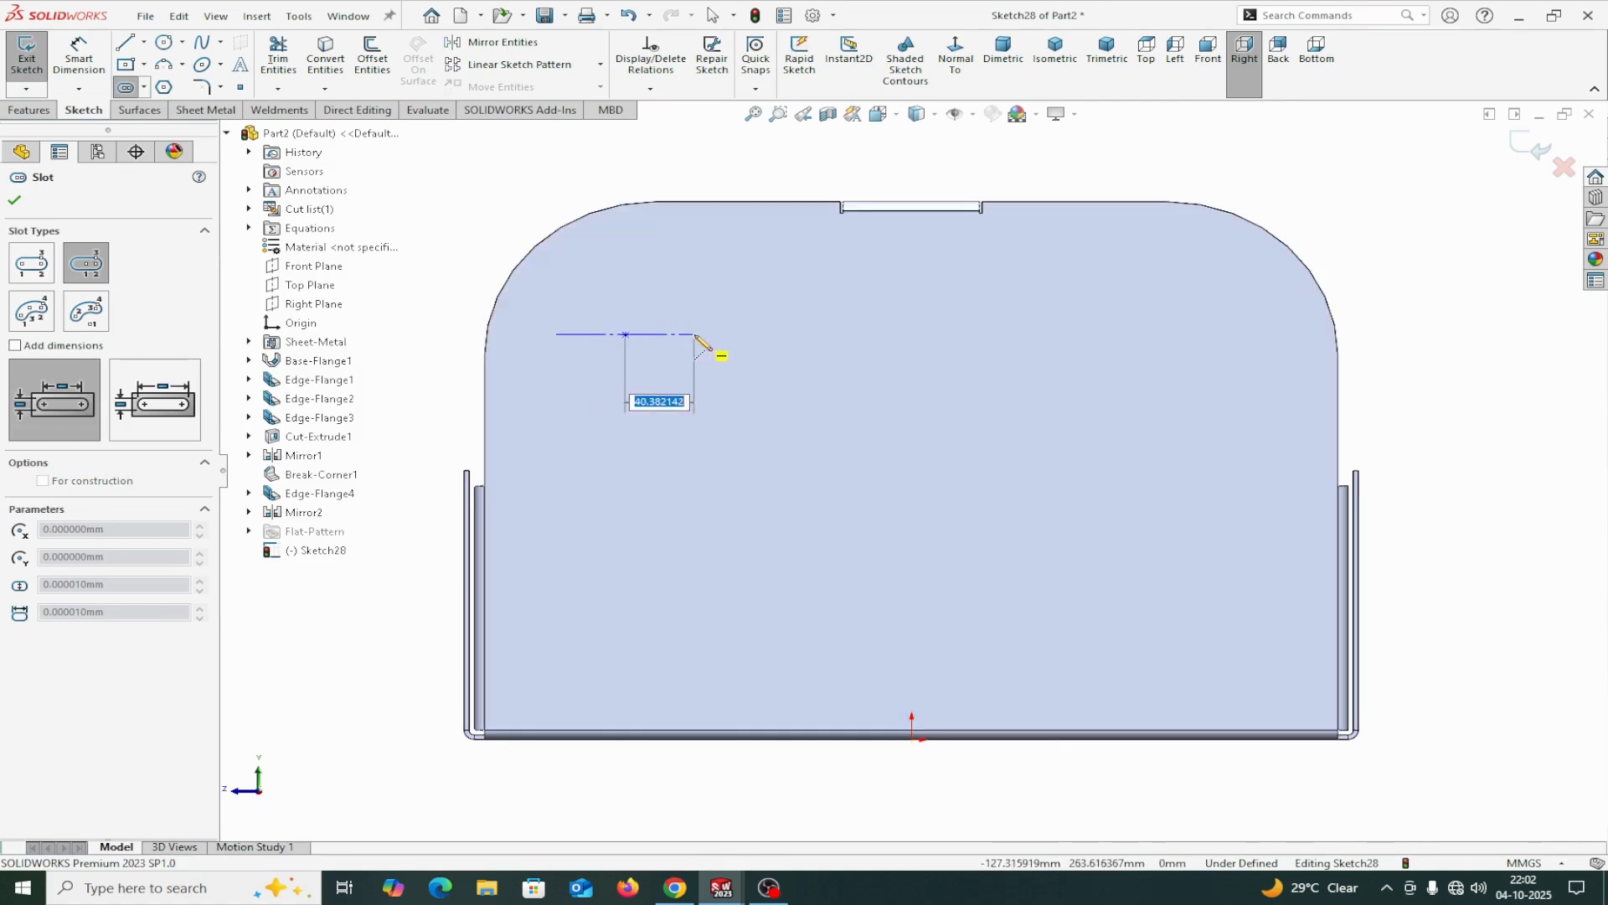
{"action": "left_click", "coordinate": [698, 327]}
{"action": "right_click", "coordinate": [698, 323]}
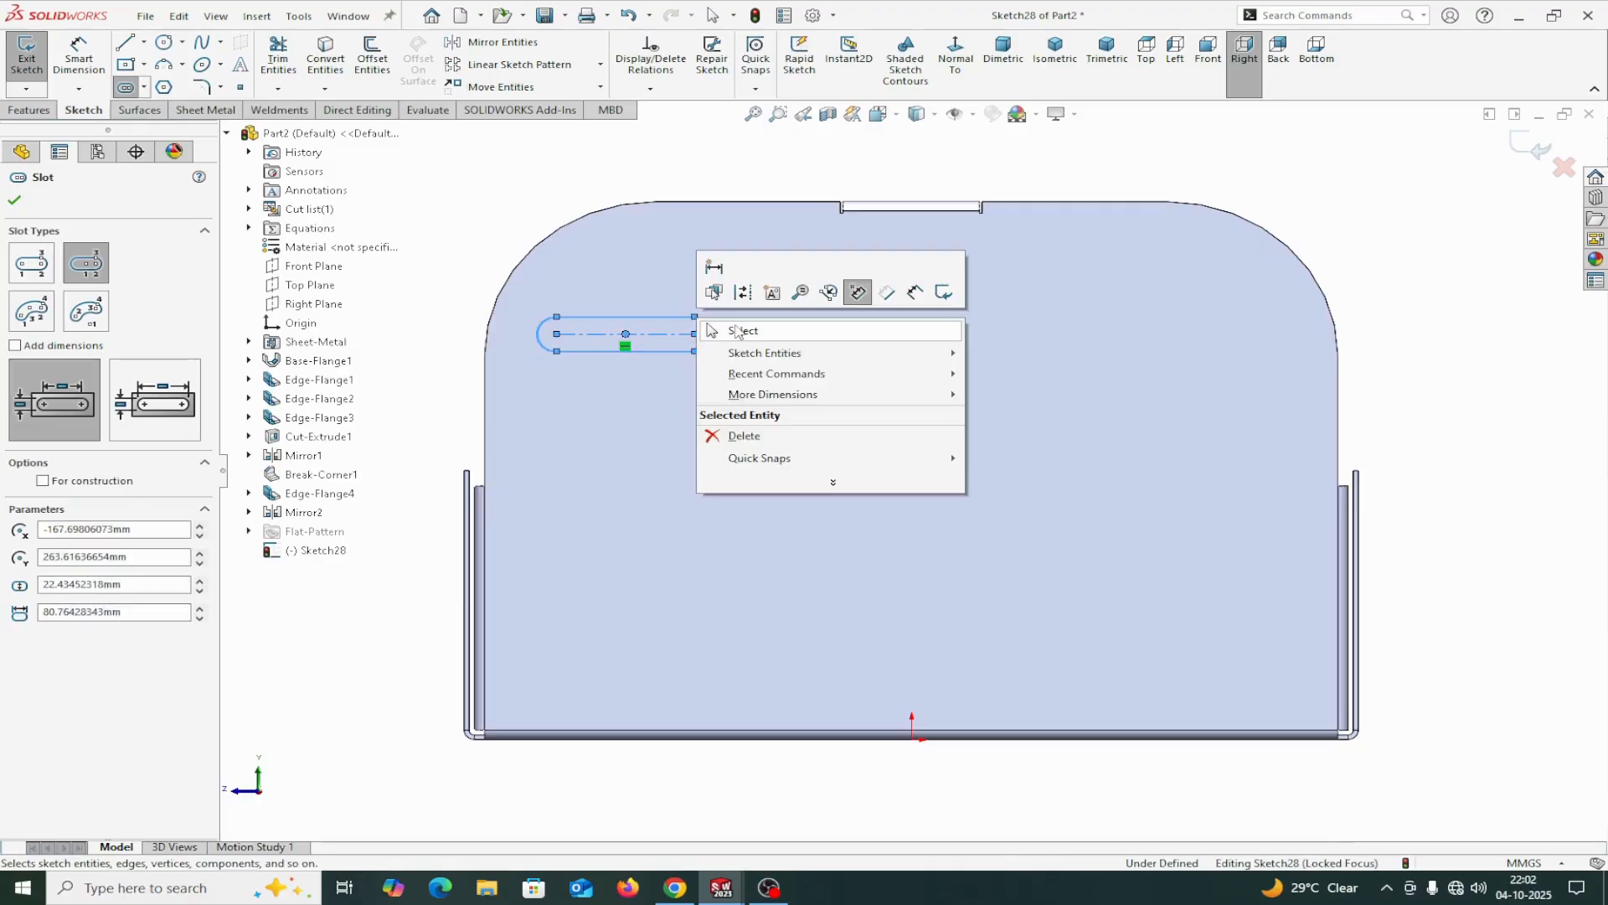
{"action": "left_click", "coordinate": [741, 330]}
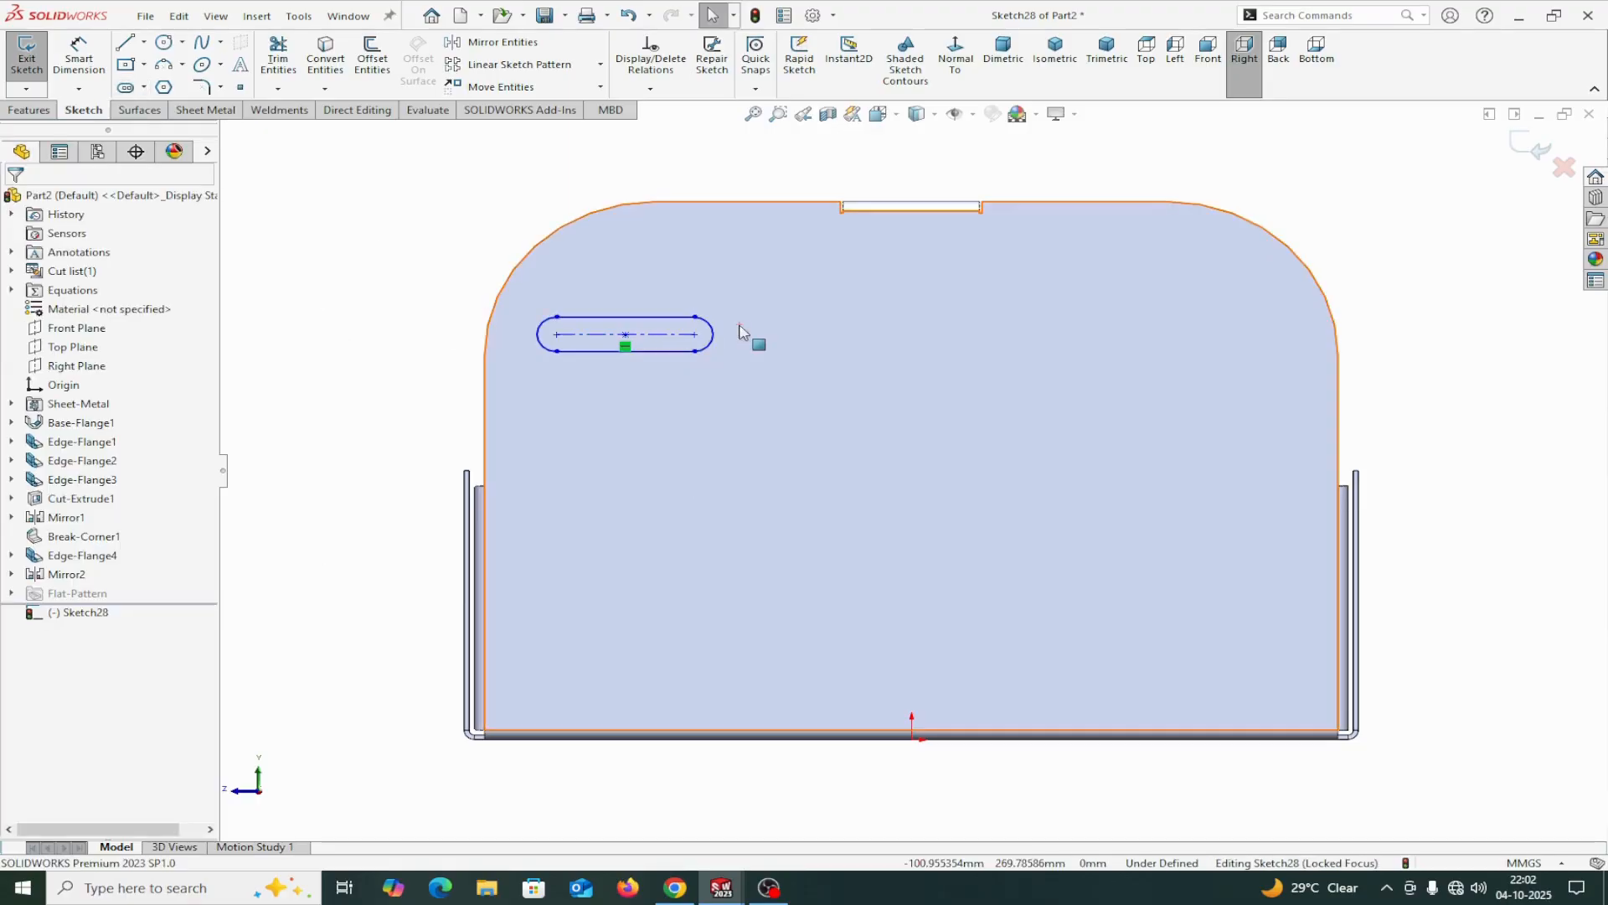
Draw a vertical construction centerline about 147 mm long down from the midpoint of the tab notch edge.
{"action": "left_click", "coordinate": [144, 42]}
{"action": "left_click", "coordinate": [159, 82]}
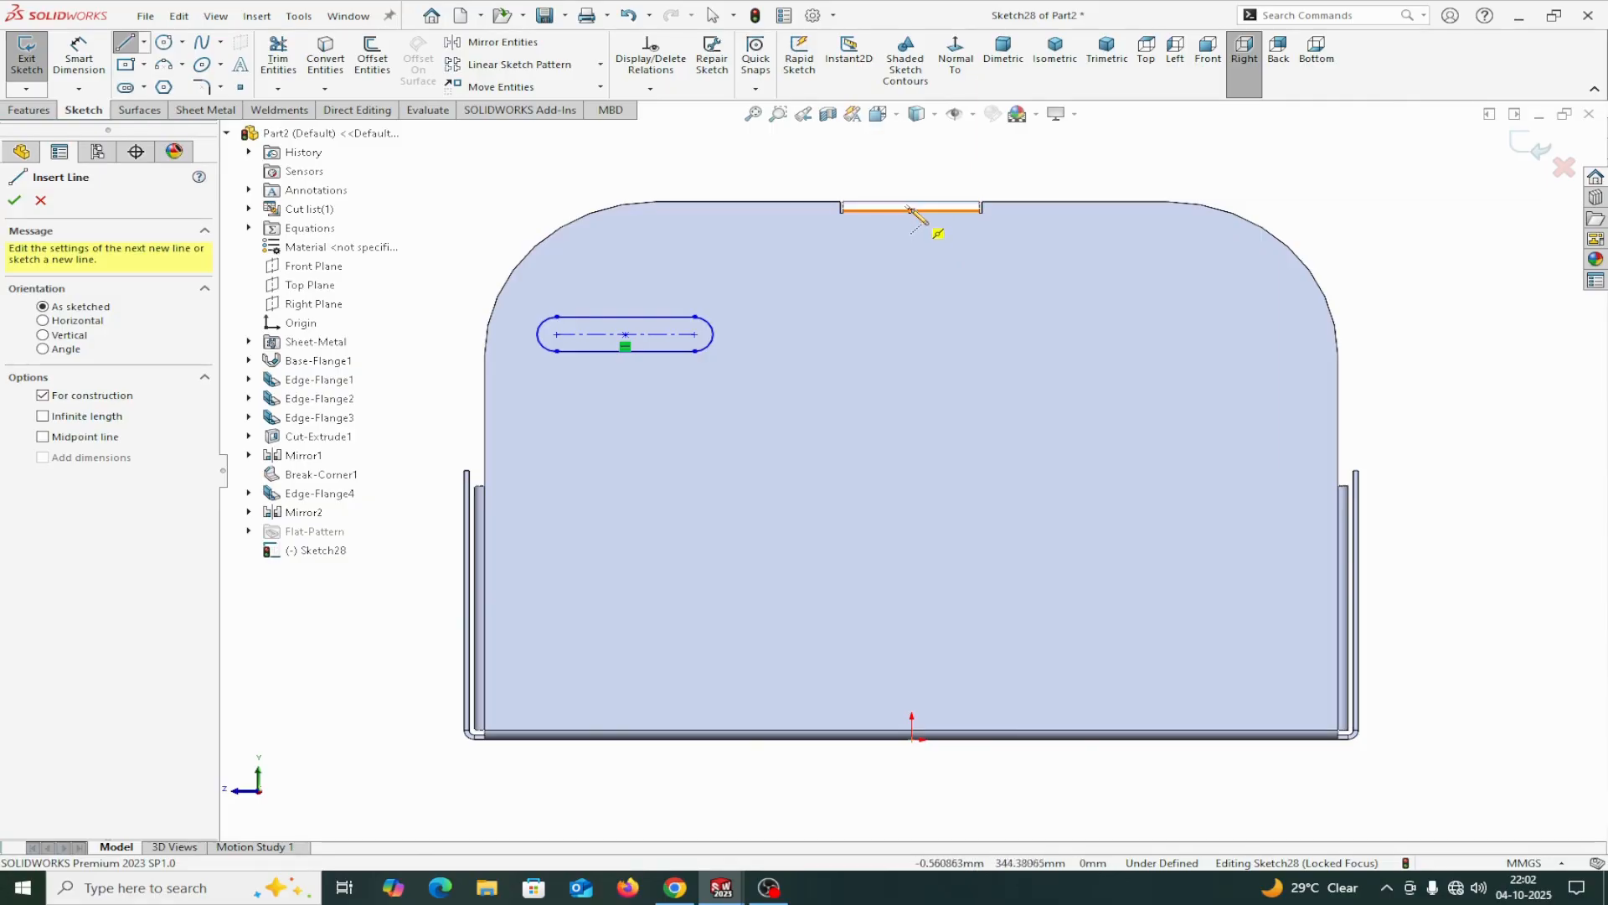
{"action": "left_click", "coordinate": [912, 209]}
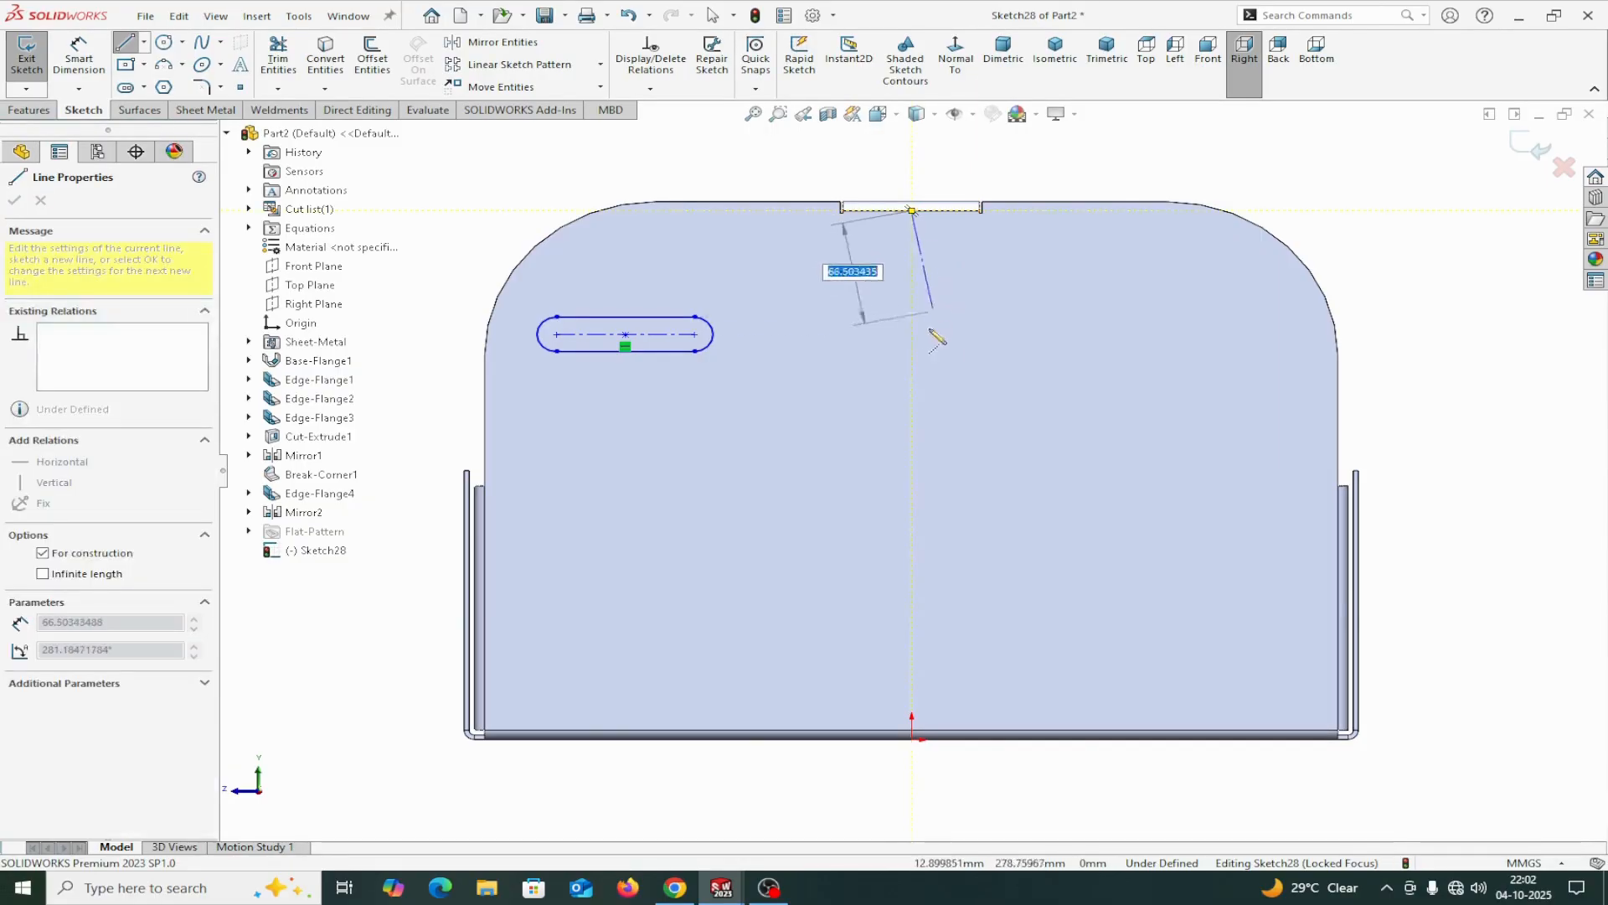
{"action": "left_click", "coordinate": [913, 436]}
{"action": "right_click", "coordinate": [914, 436]}
{"action": "left_click", "coordinate": [943, 449]}
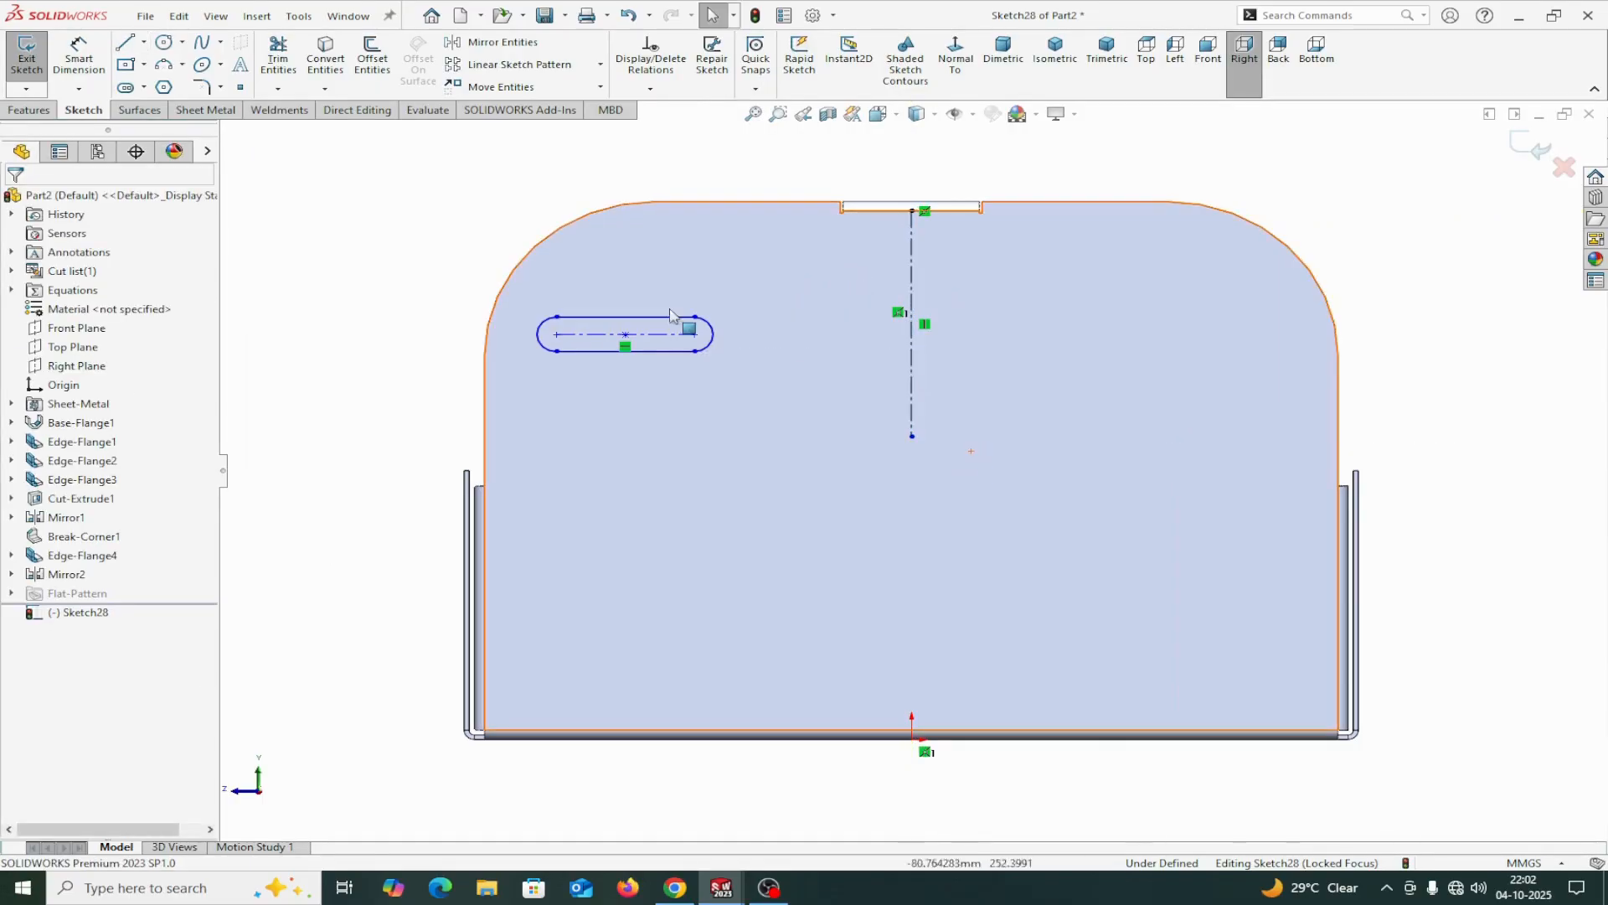
Dimension the slot's end arc with a radius of 6 mm.
{"action": "left_click", "coordinate": [78, 55]}
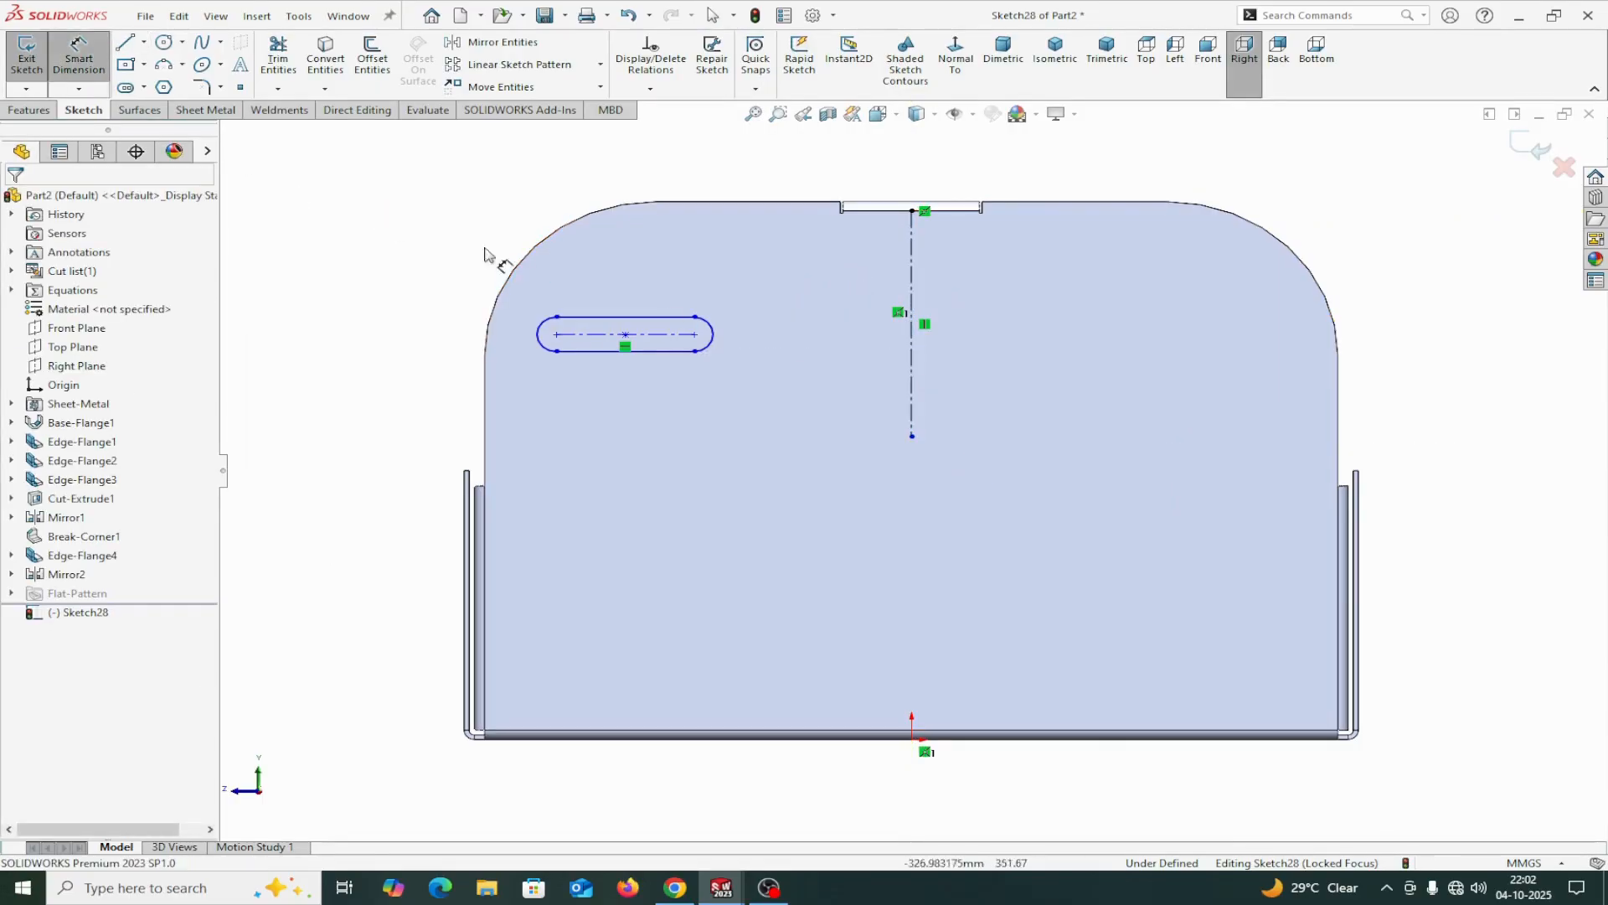
{"action": "left_click", "coordinate": [713, 349]}
{"action": "left_click", "coordinate": [835, 414]}
{"action": "type", "text": "6"}
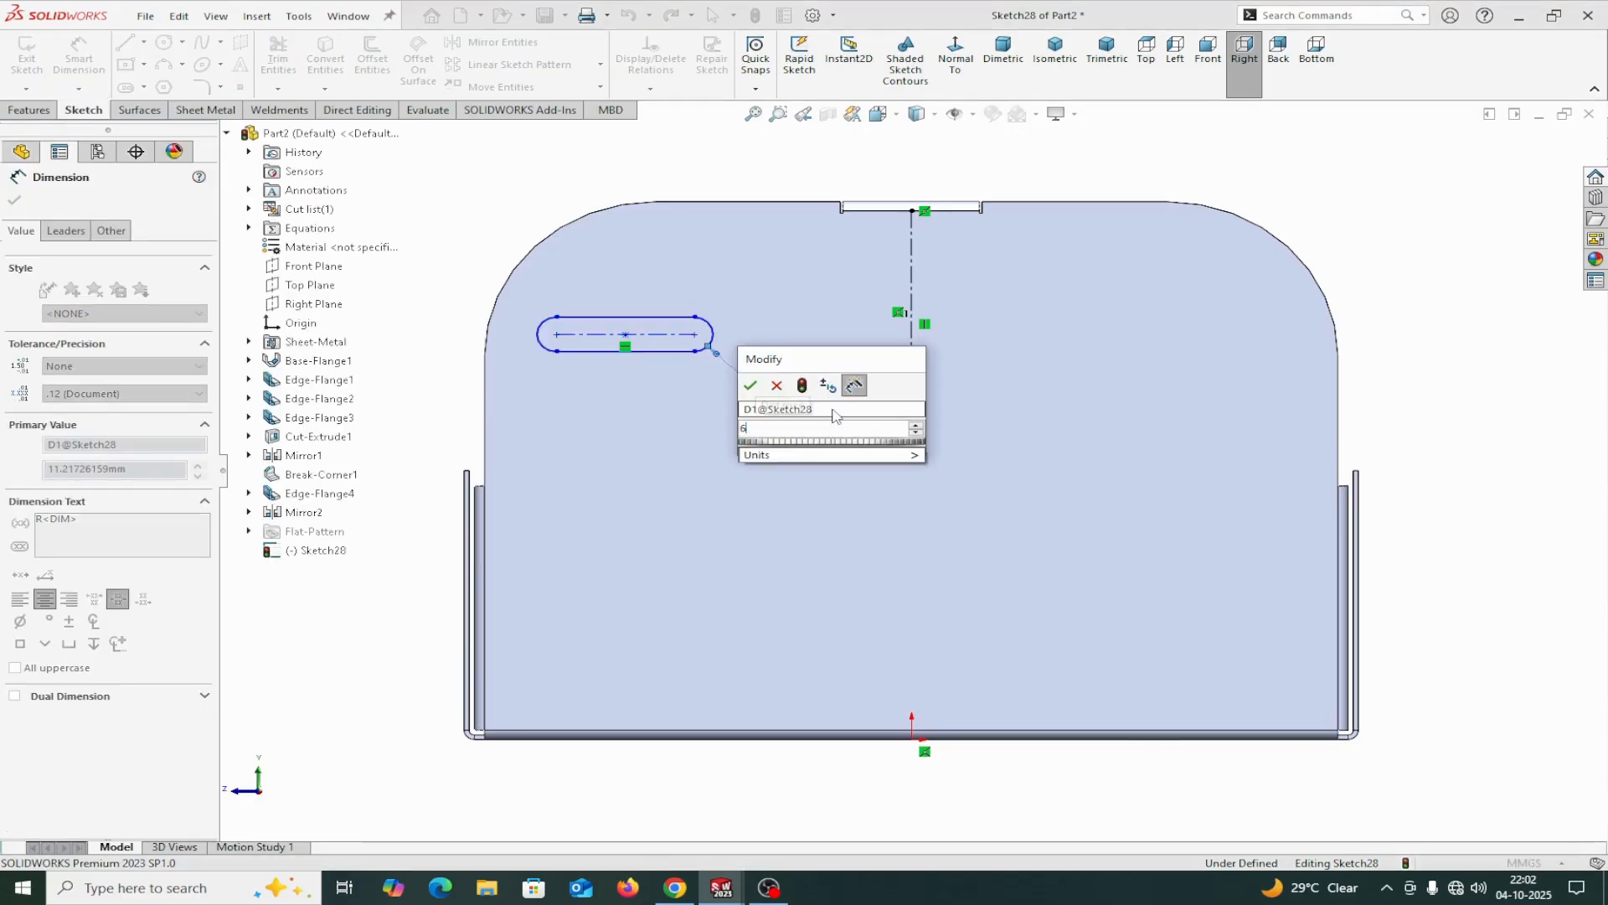
{"action": "left_click", "coordinate": [751, 385]}
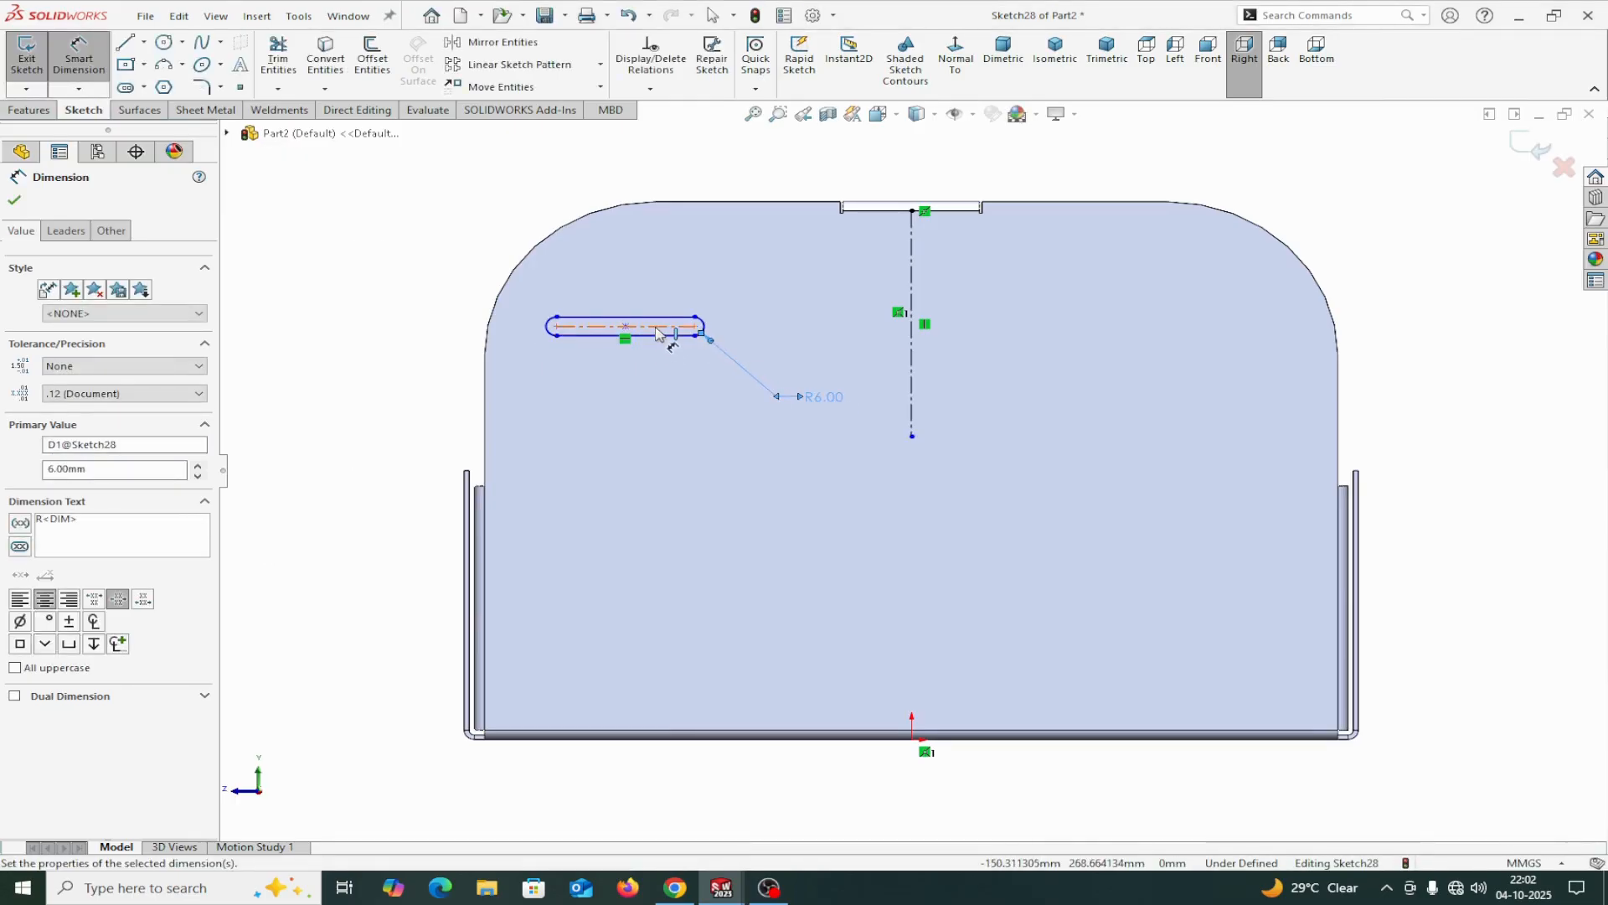
Dimension the slot's straight length between arc centres as 75 mm.
{"action": "left_click", "coordinate": [667, 335]}
{"action": "left_click", "coordinate": [634, 415]}
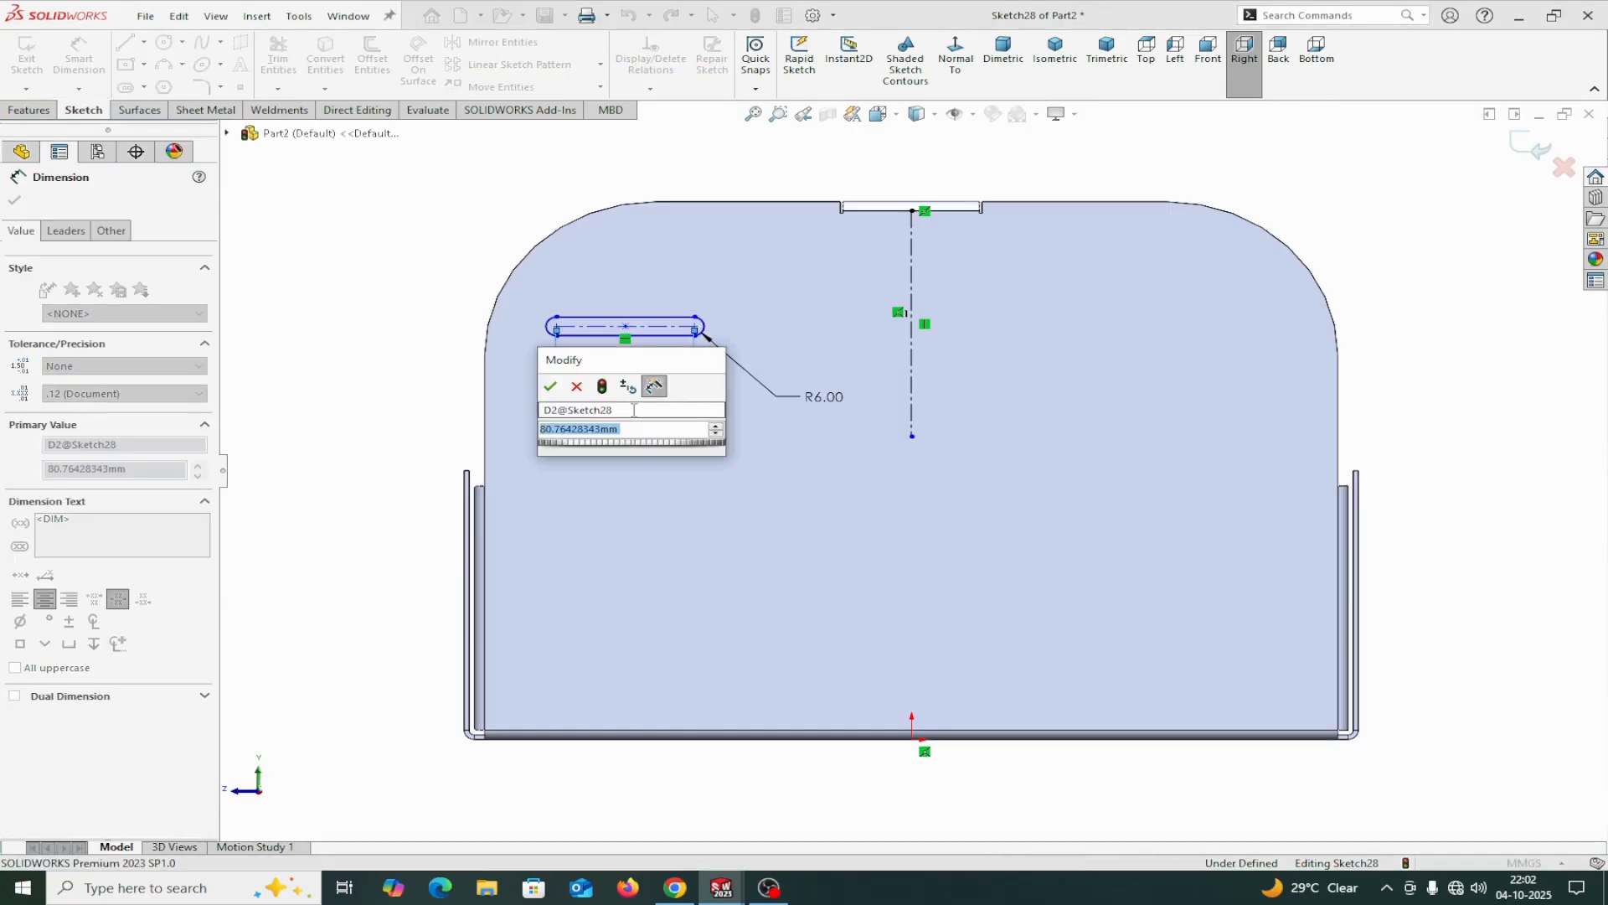
{"action": "type", "text": "75"}
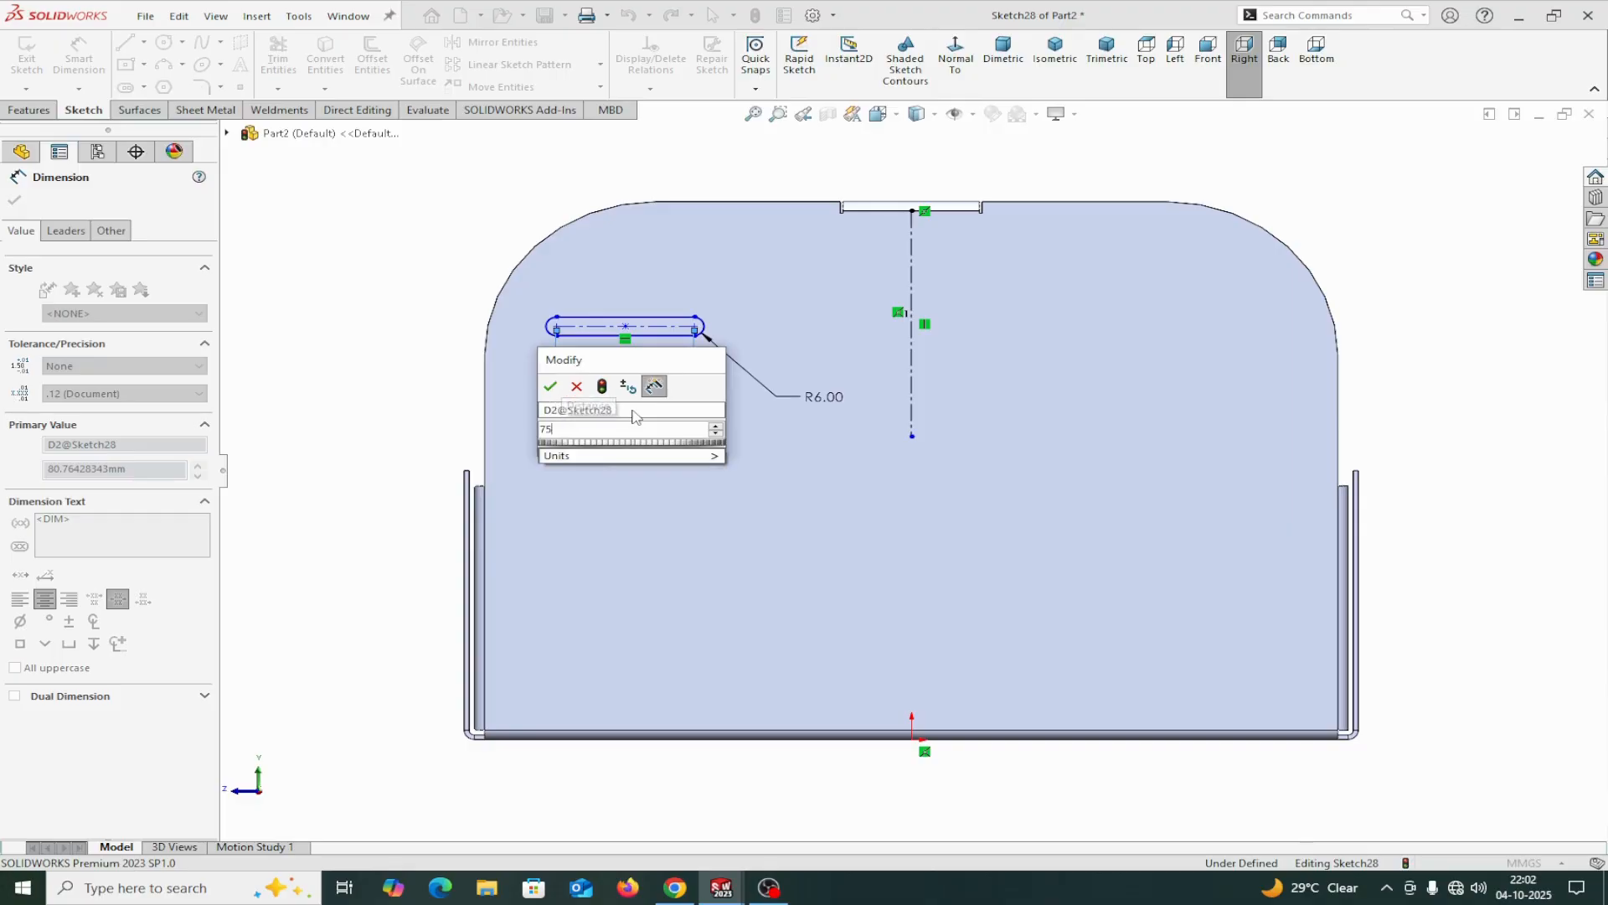
{"action": "mouse_move", "coordinate": [634, 453]}
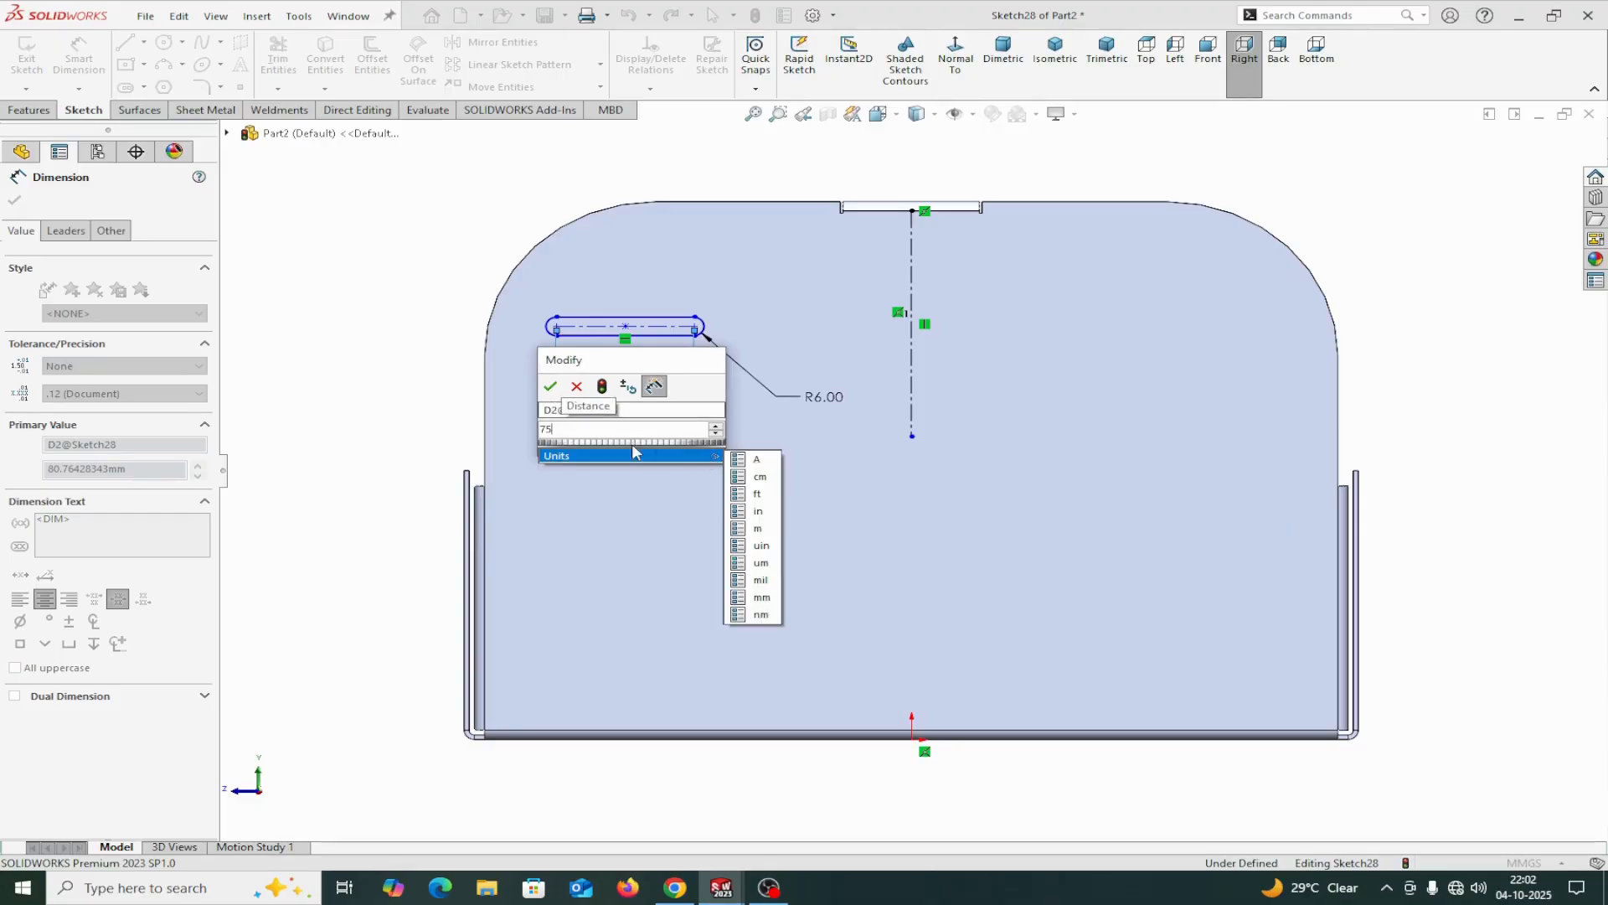
{"action": "left_click", "coordinate": [550, 387]}
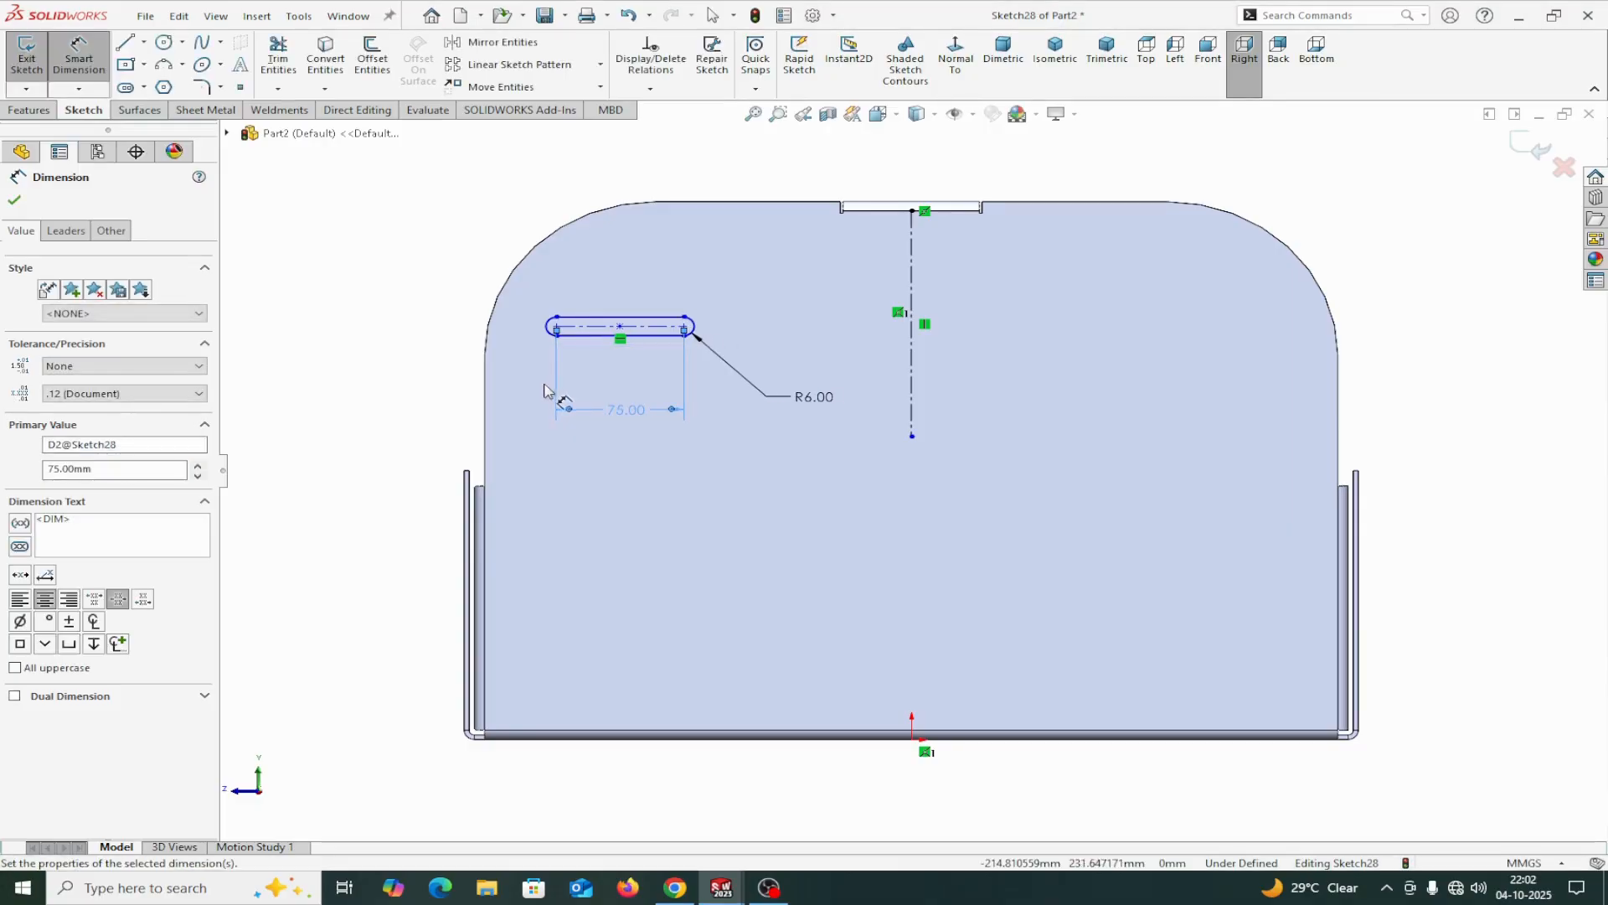
{"action": "left_click", "coordinate": [16, 200]}
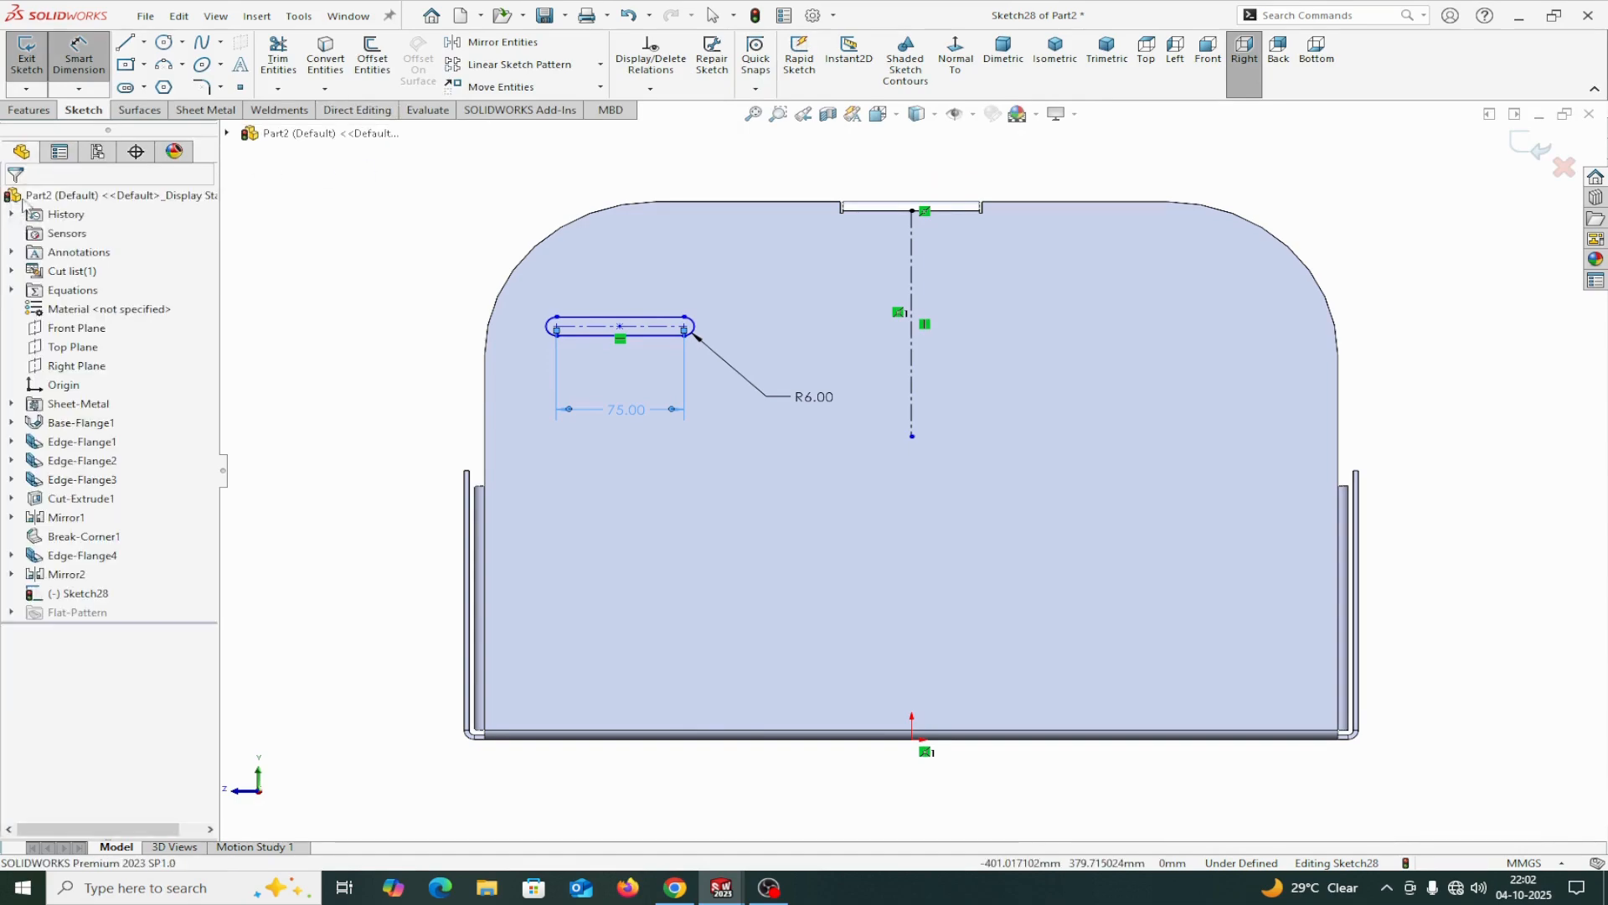
Check the slot size, spacing and position in the right view of the tray drawing, and return to the part sketch.
{"action": "left_click", "coordinate": [348, 16]}
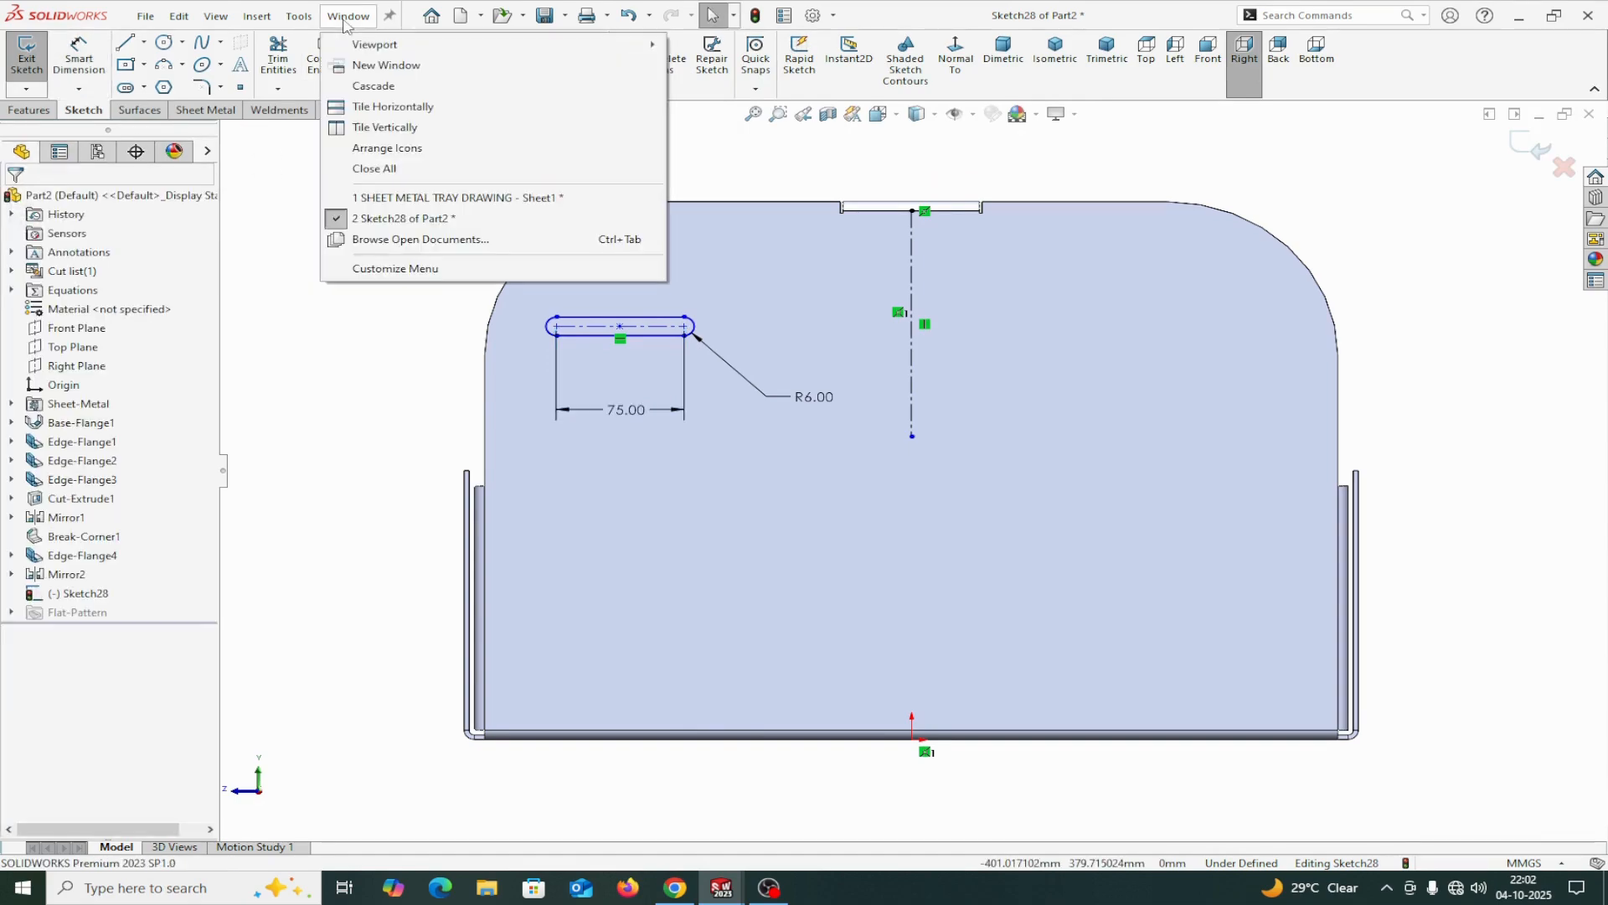
{"action": "left_click", "coordinate": [390, 199]}
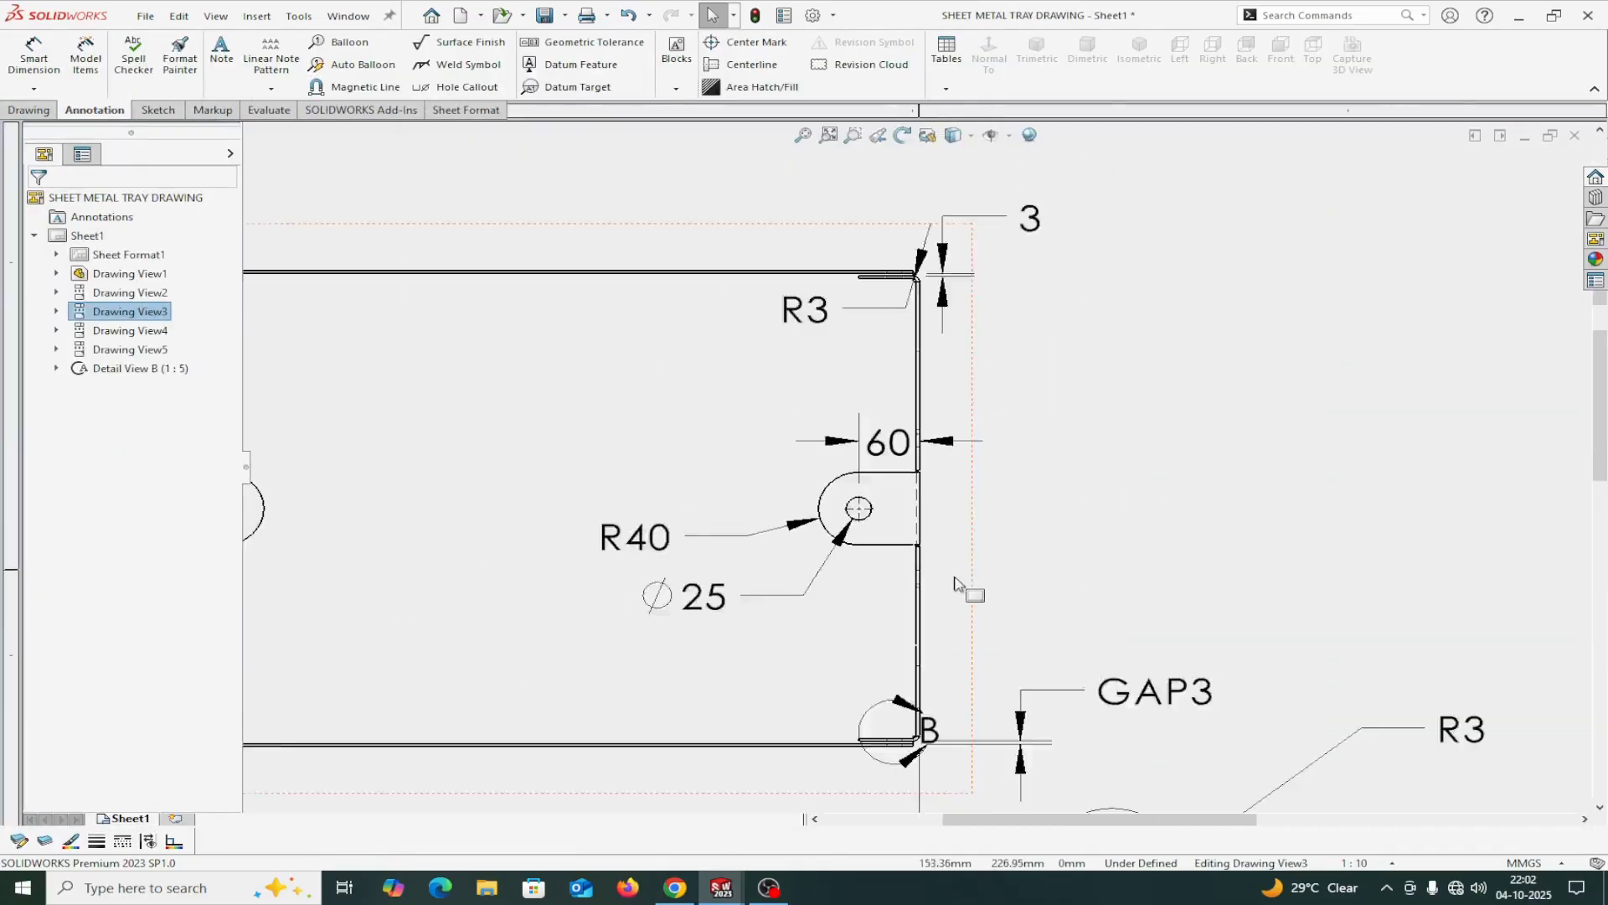
{"action": "scroll", "coordinate": [956, 584], "scroll_direction": "up", "scroll_amount": 5}
{"action": "scroll", "coordinate": [982, 592], "scroll_direction": "down", "scroll_amount": 4}
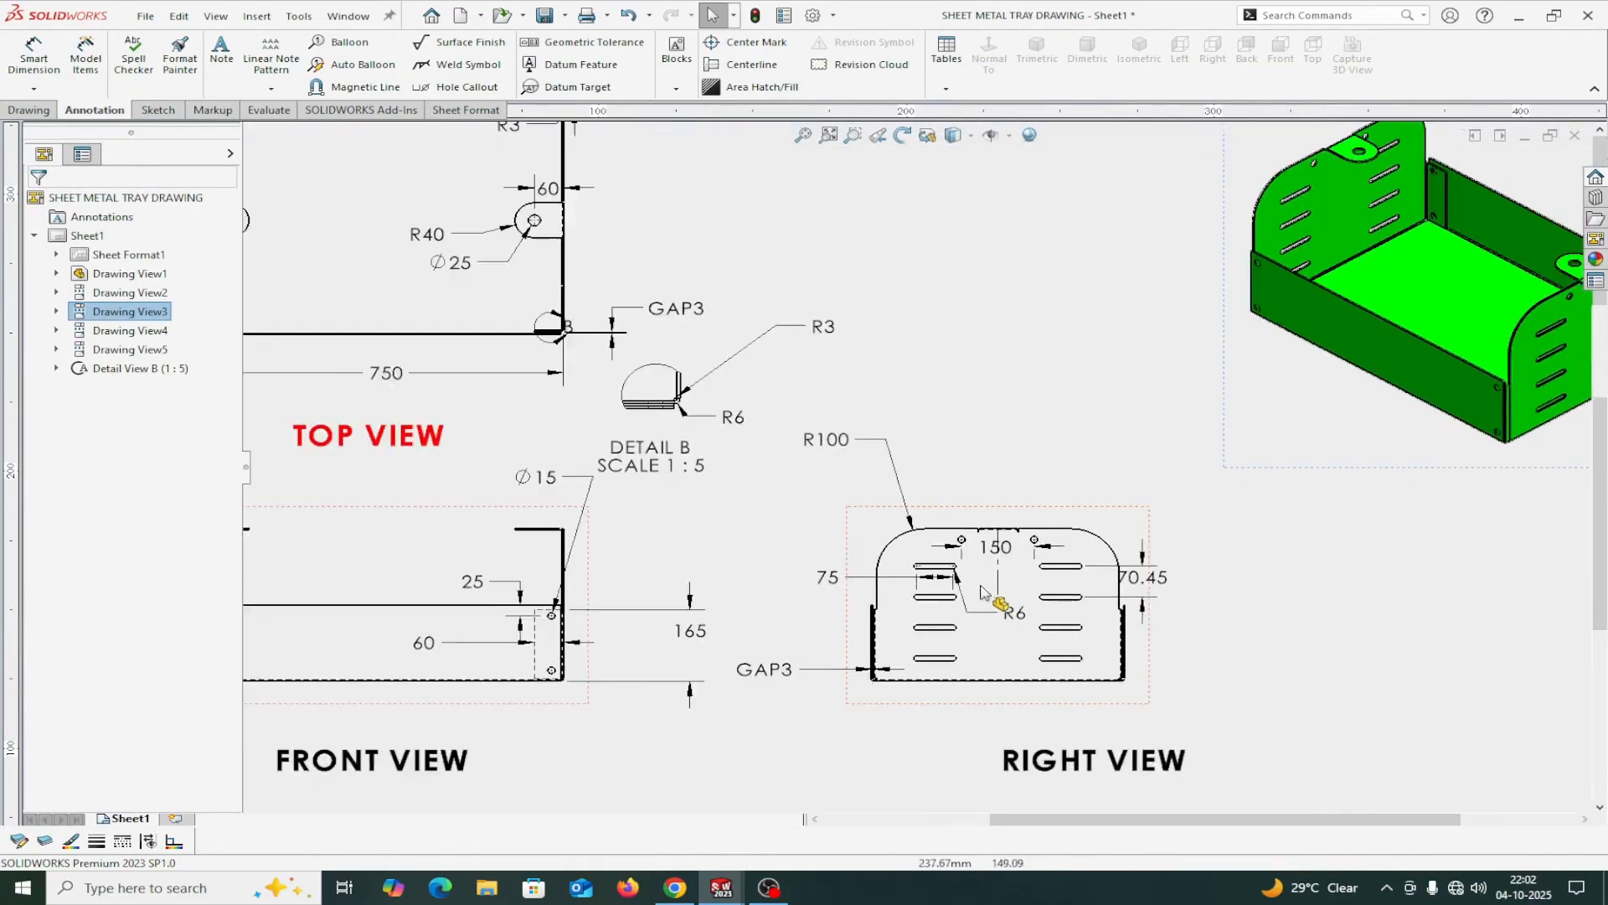
{"action": "scroll", "coordinate": [976, 603], "scroll_direction": "down", "scroll_amount": 2}
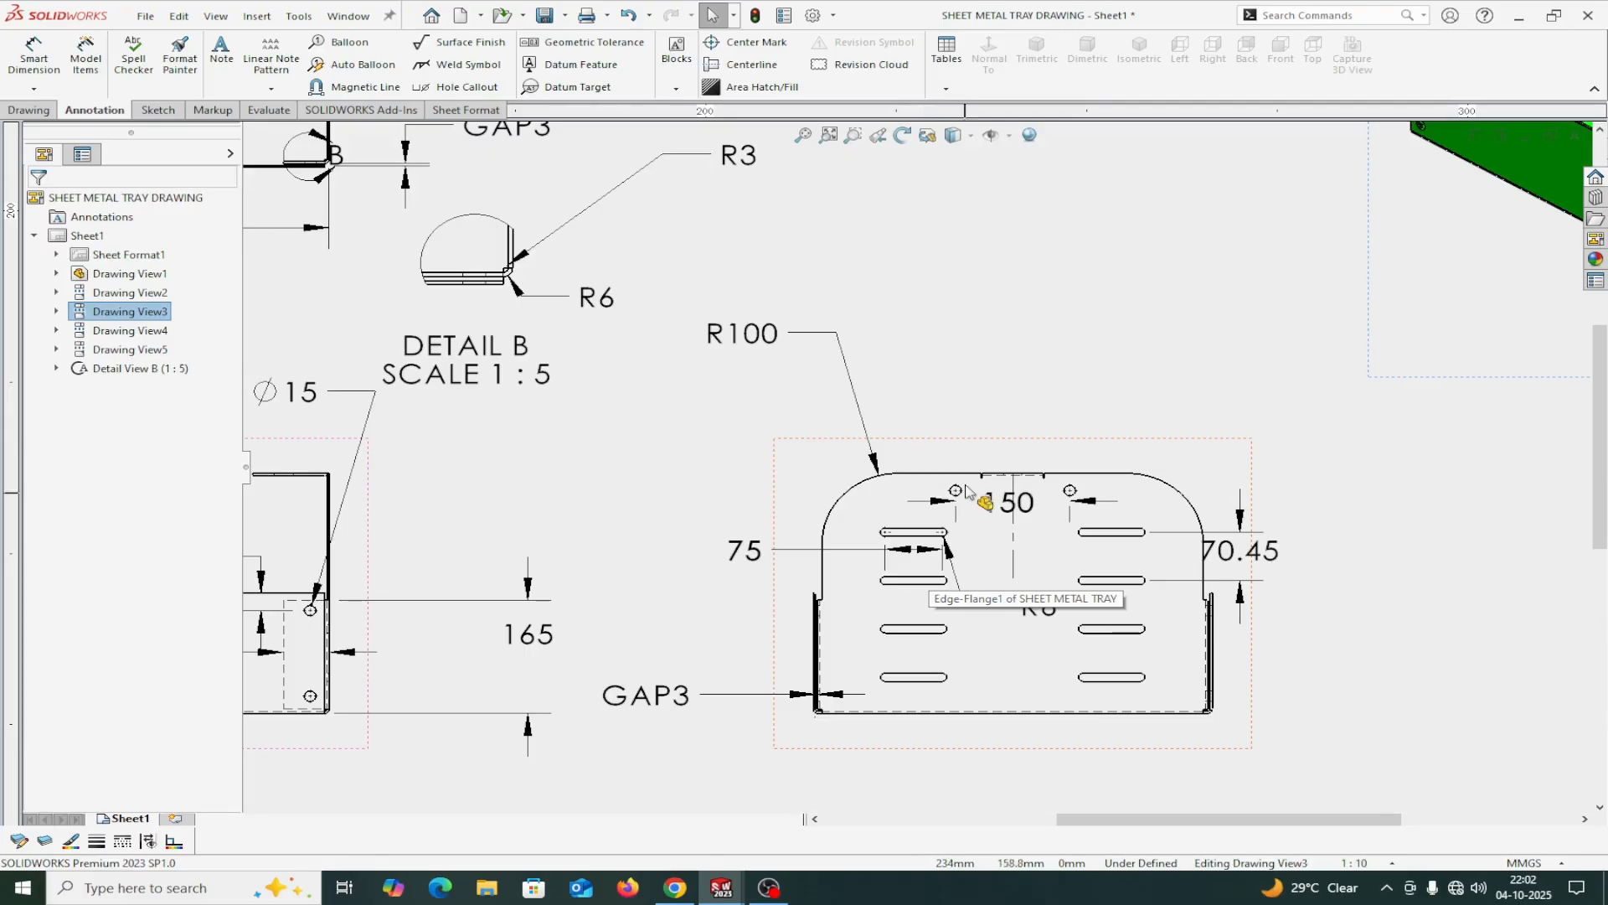
{"action": "left_click", "coordinate": [339, 18]}
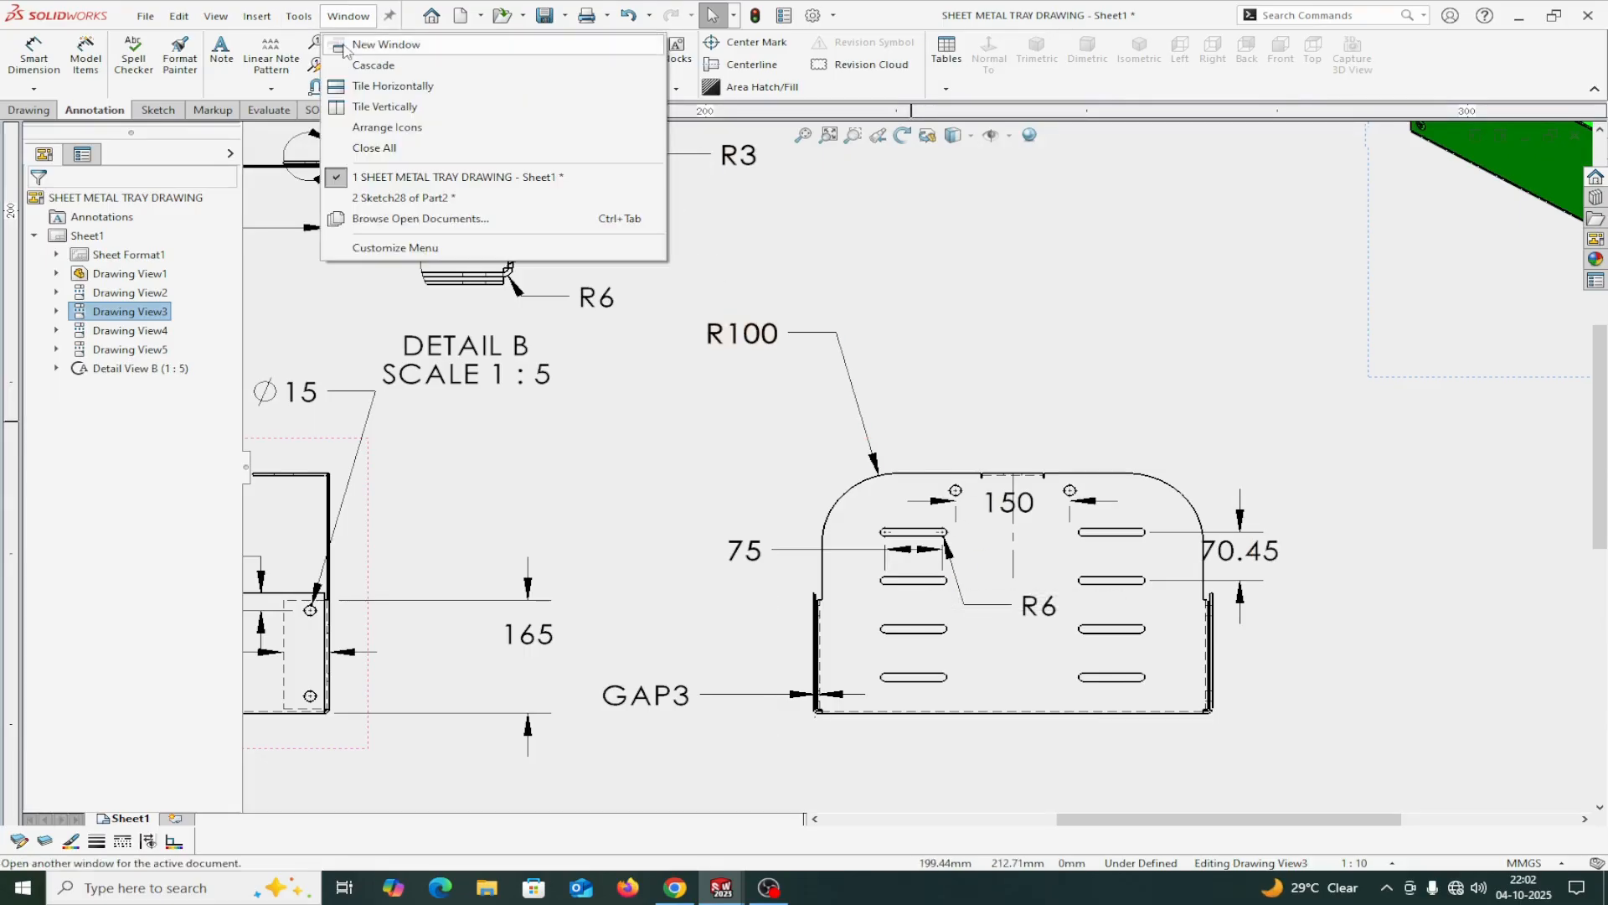
{"action": "left_click", "coordinate": [386, 201]}
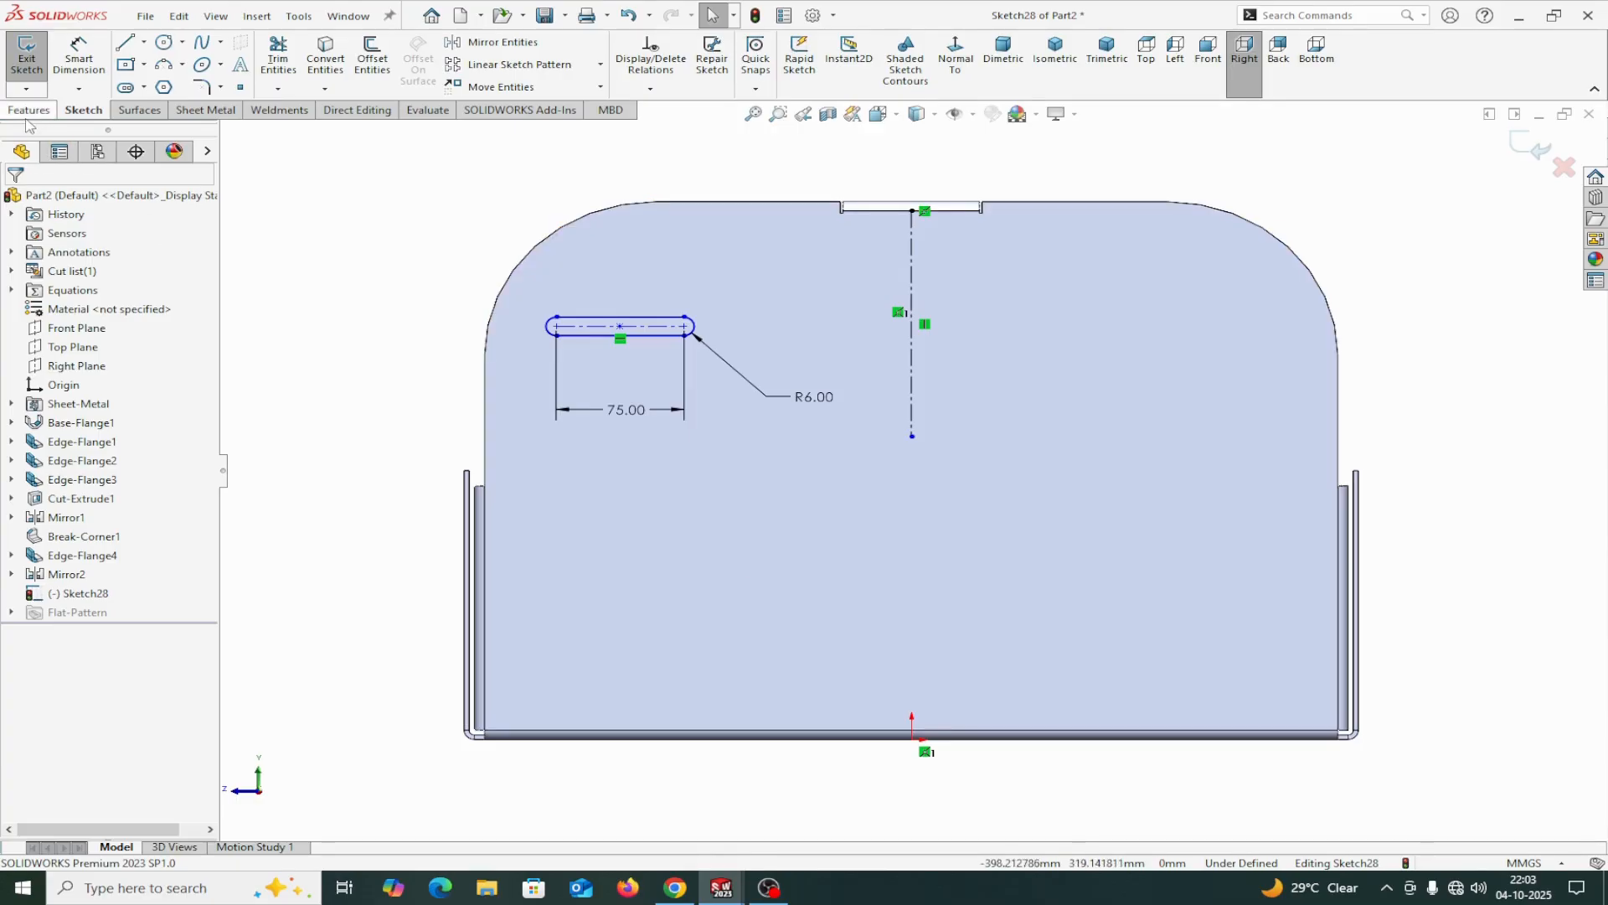
Dimension the horizontal distance from the slot's centre point to the vertical centerline as 130 mm.
{"action": "left_click", "coordinate": [79, 55]}
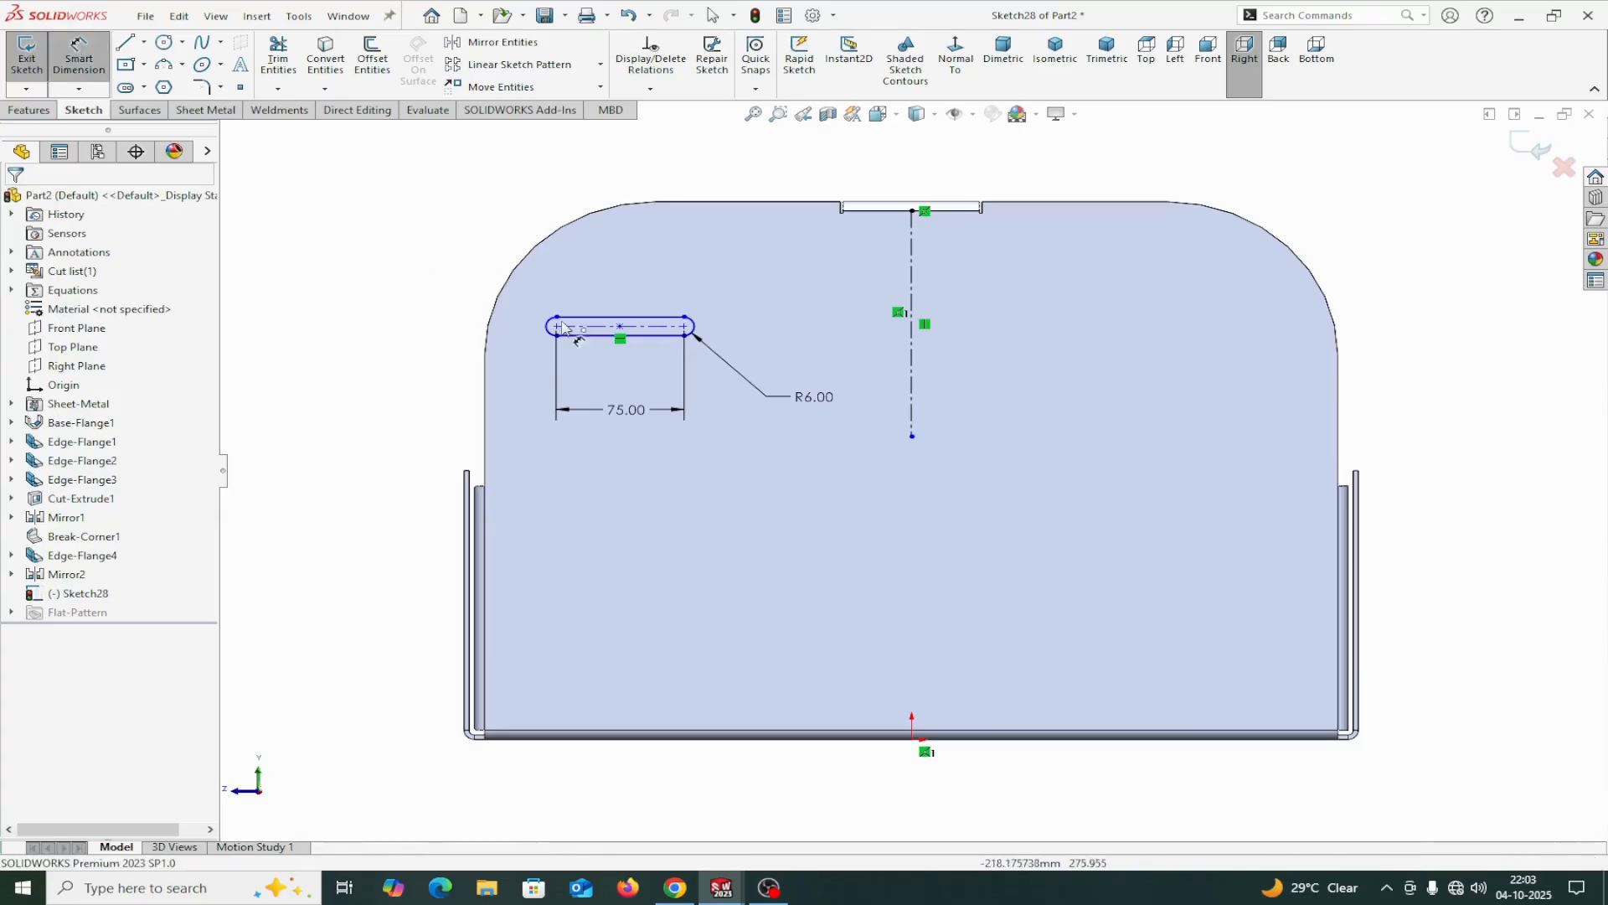
{"action": "left_click", "coordinate": [619, 327]}
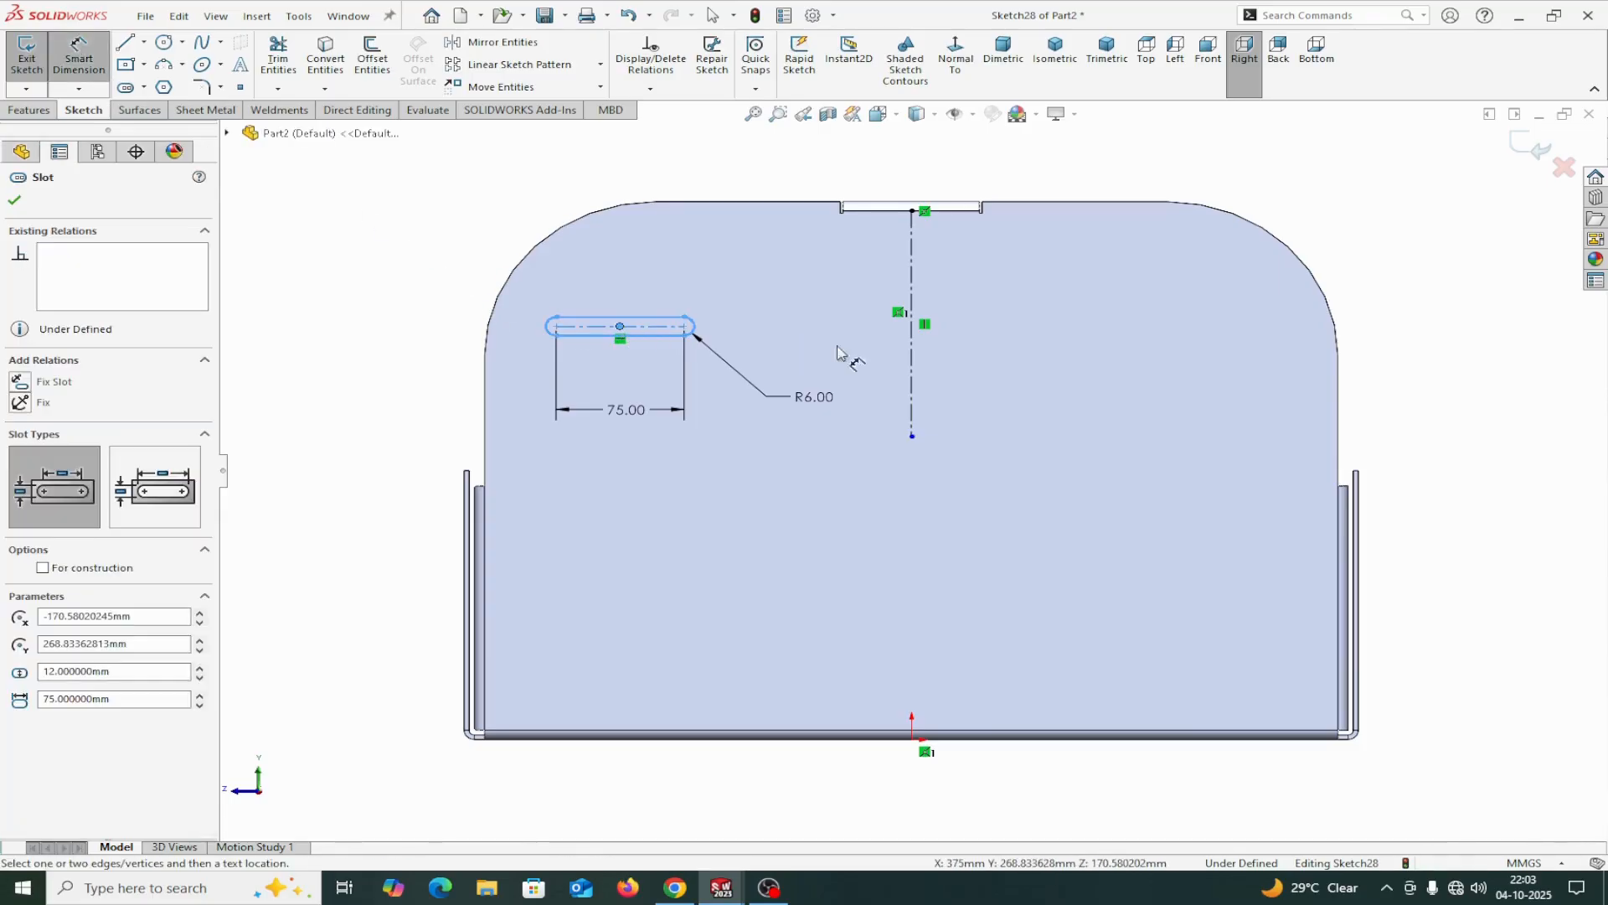
{"action": "left_click", "coordinate": [912, 356]}
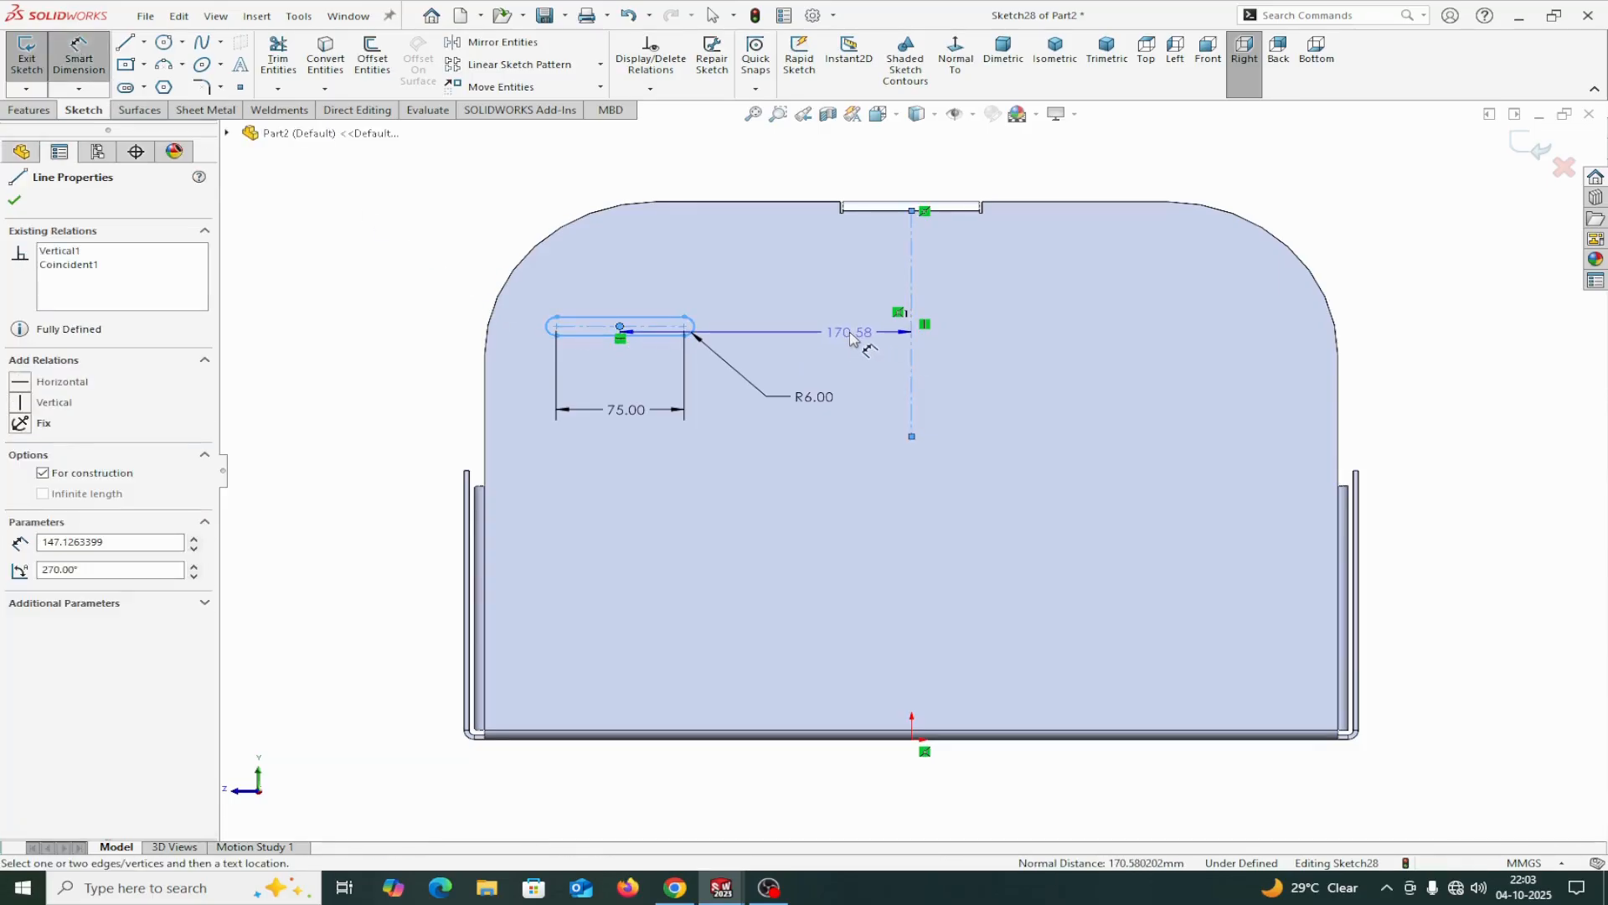
{"action": "left_click", "coordinate": [851, 336]}
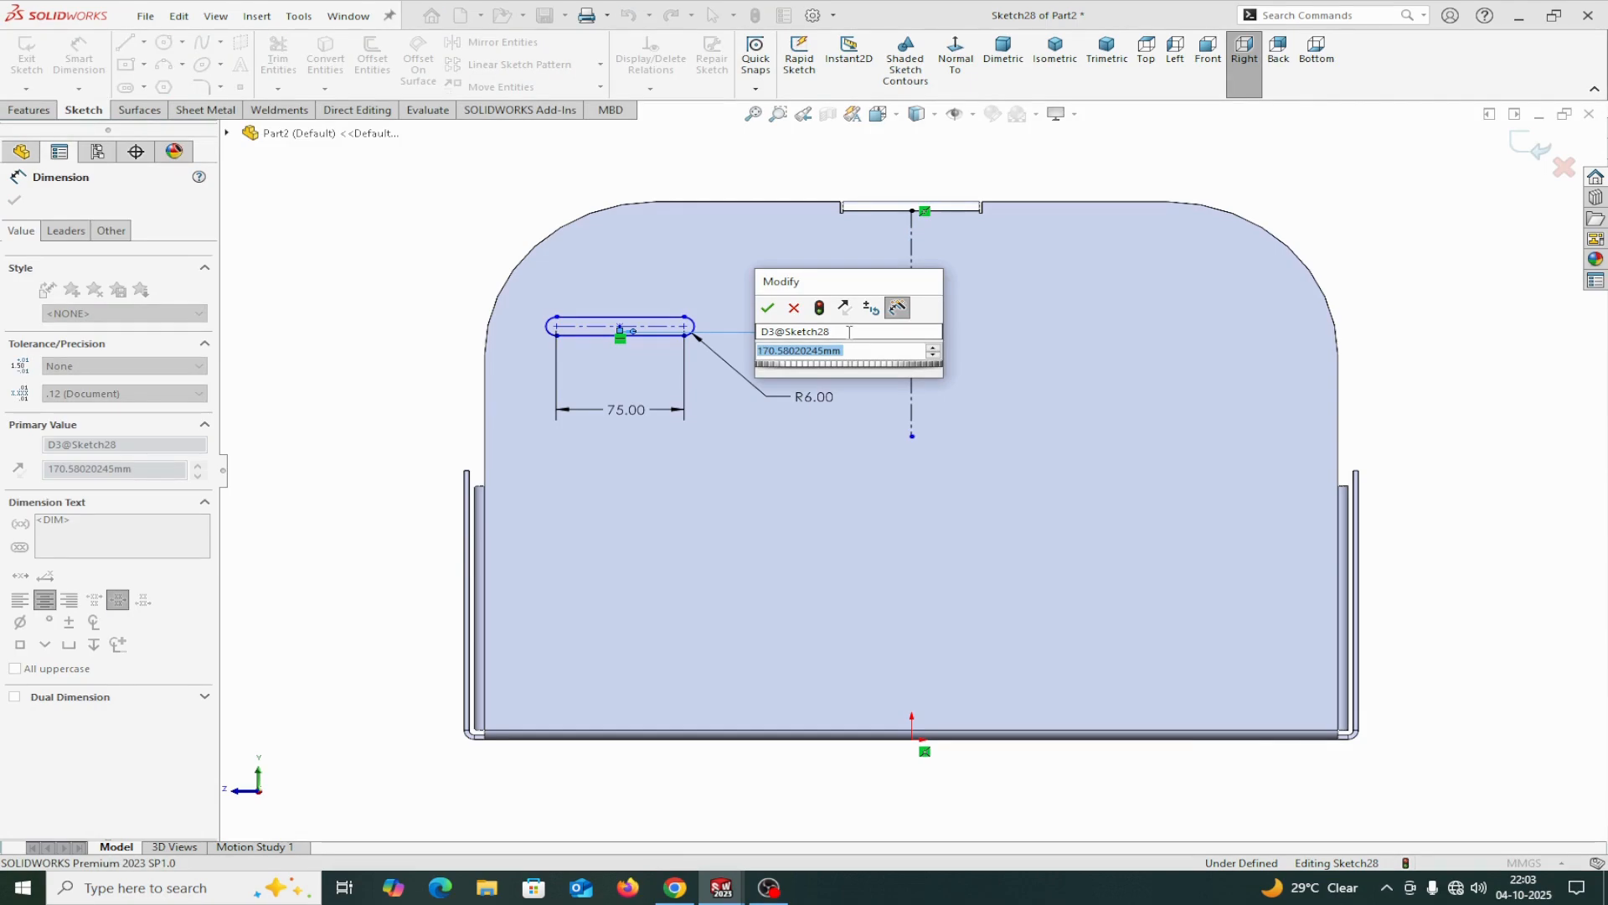
{"action": "type", "text": "130"}
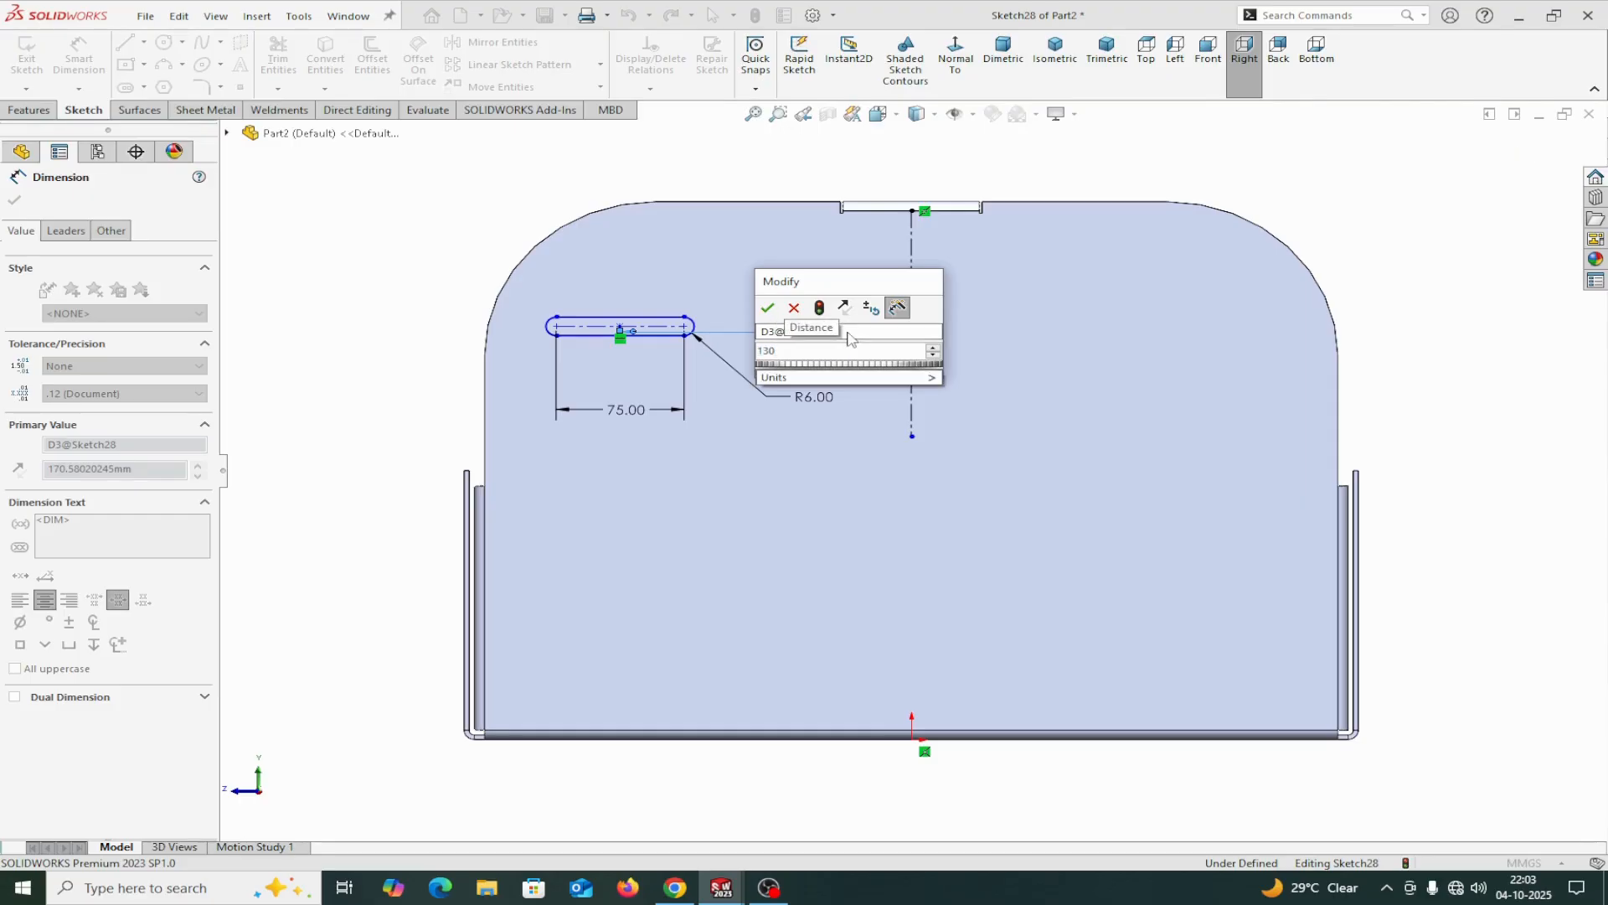
{"action": "left_click", "coordinate": [768, 308]}
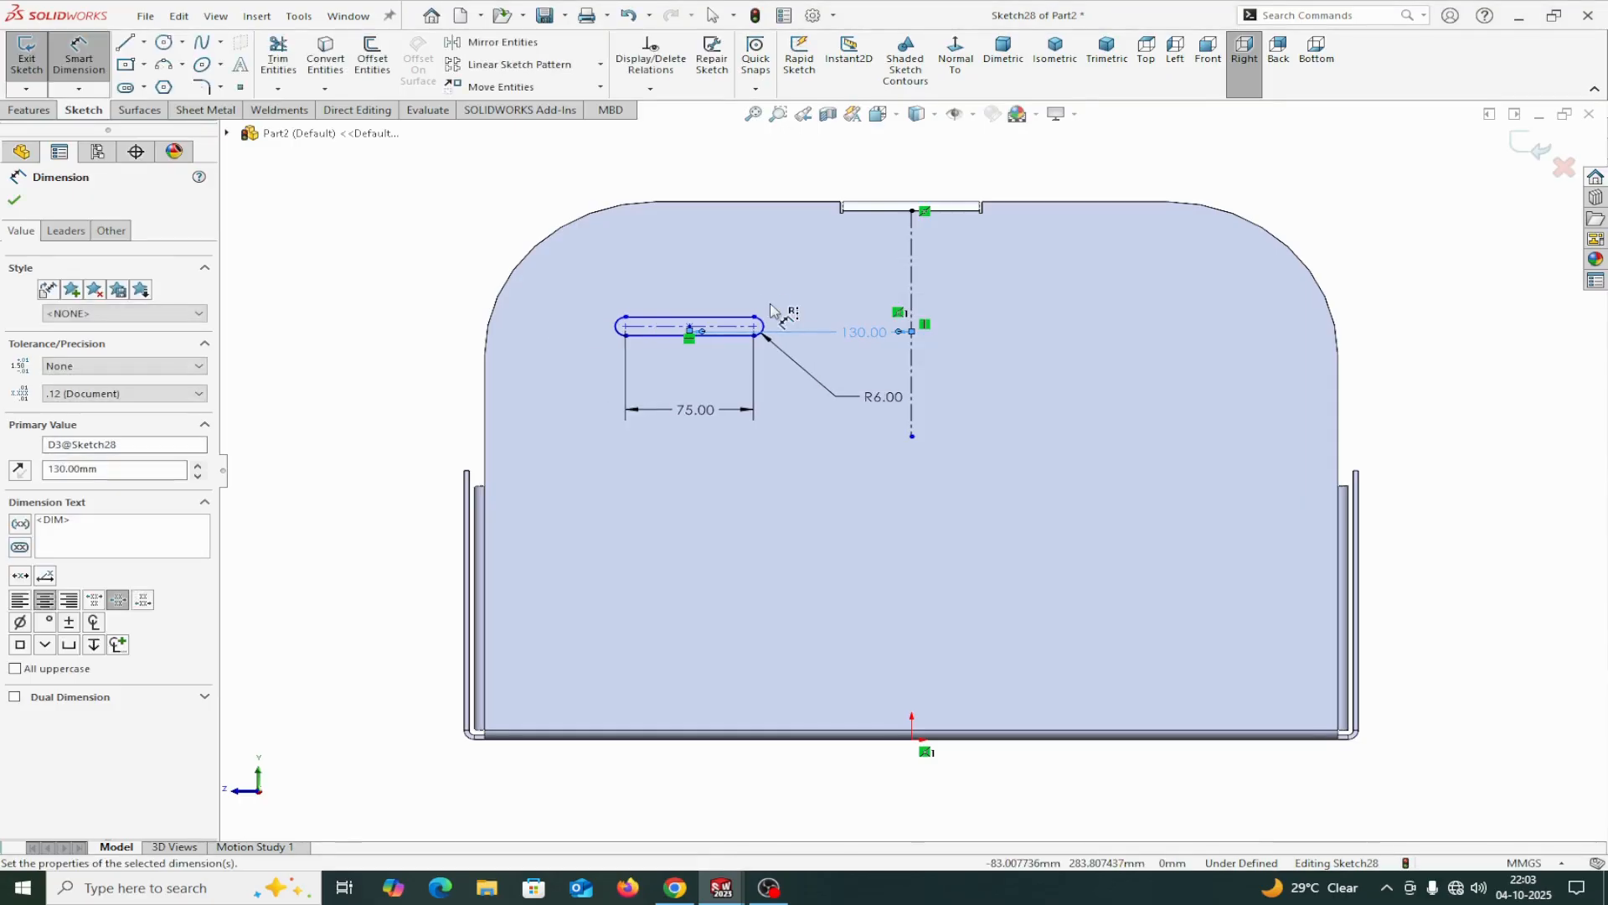
Dimension the slot's centerline 80 mm below the end flange's upper edge.
{"action": "left_click", "coordinate": [731, 333]}
{"action": "left_click", "coordinate": [729, 202]}
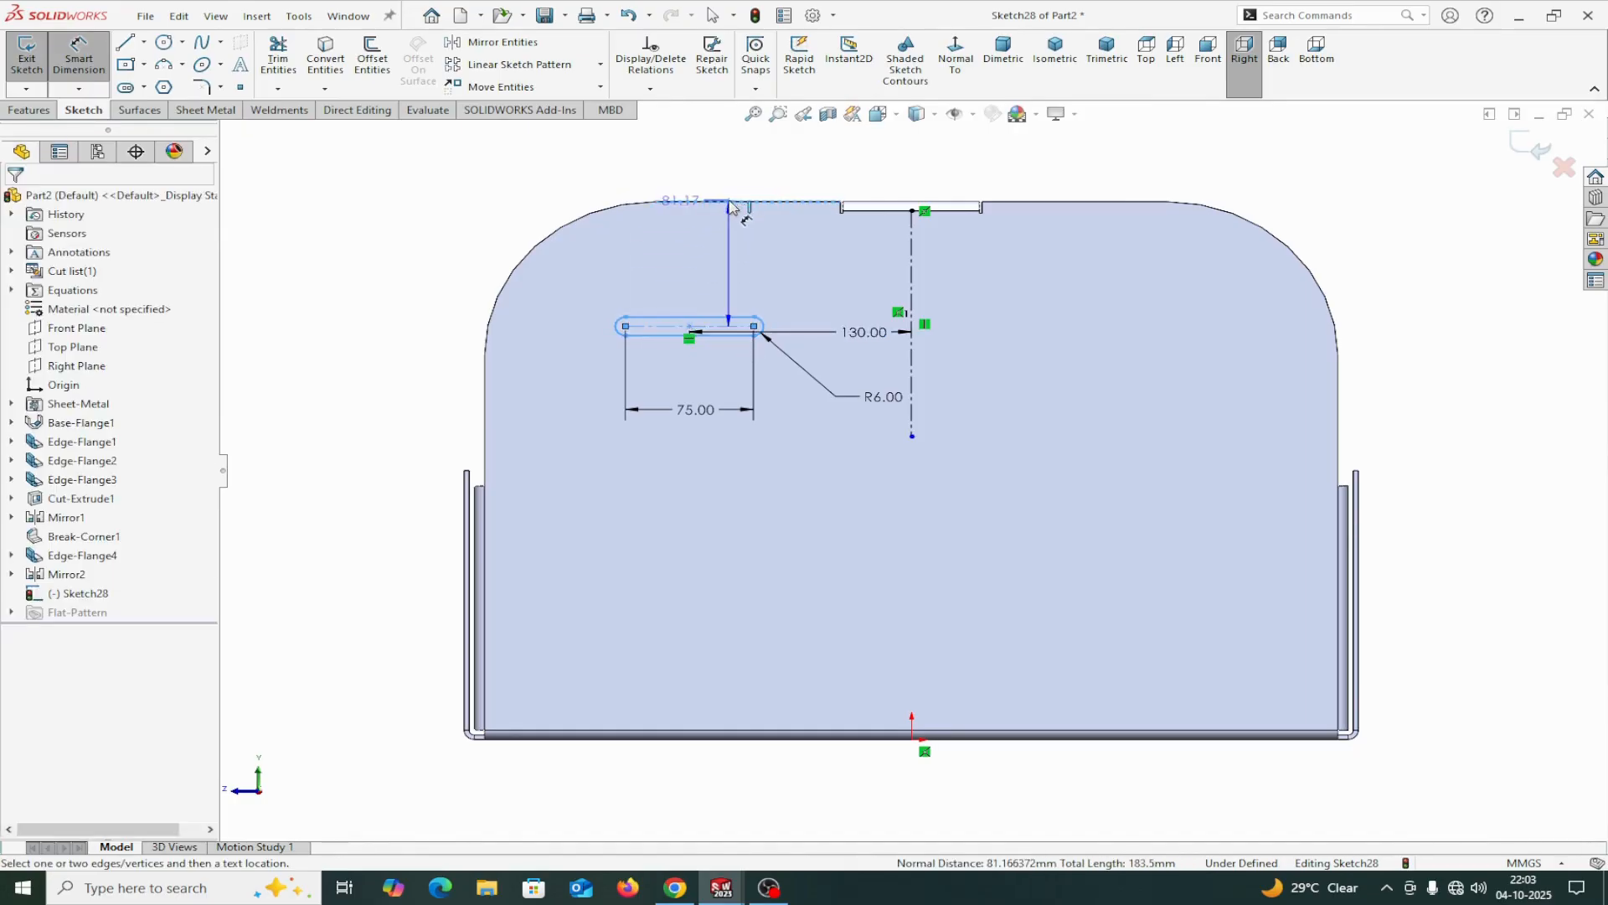
{"action": "left_click", "coordinate": [667, 251]}
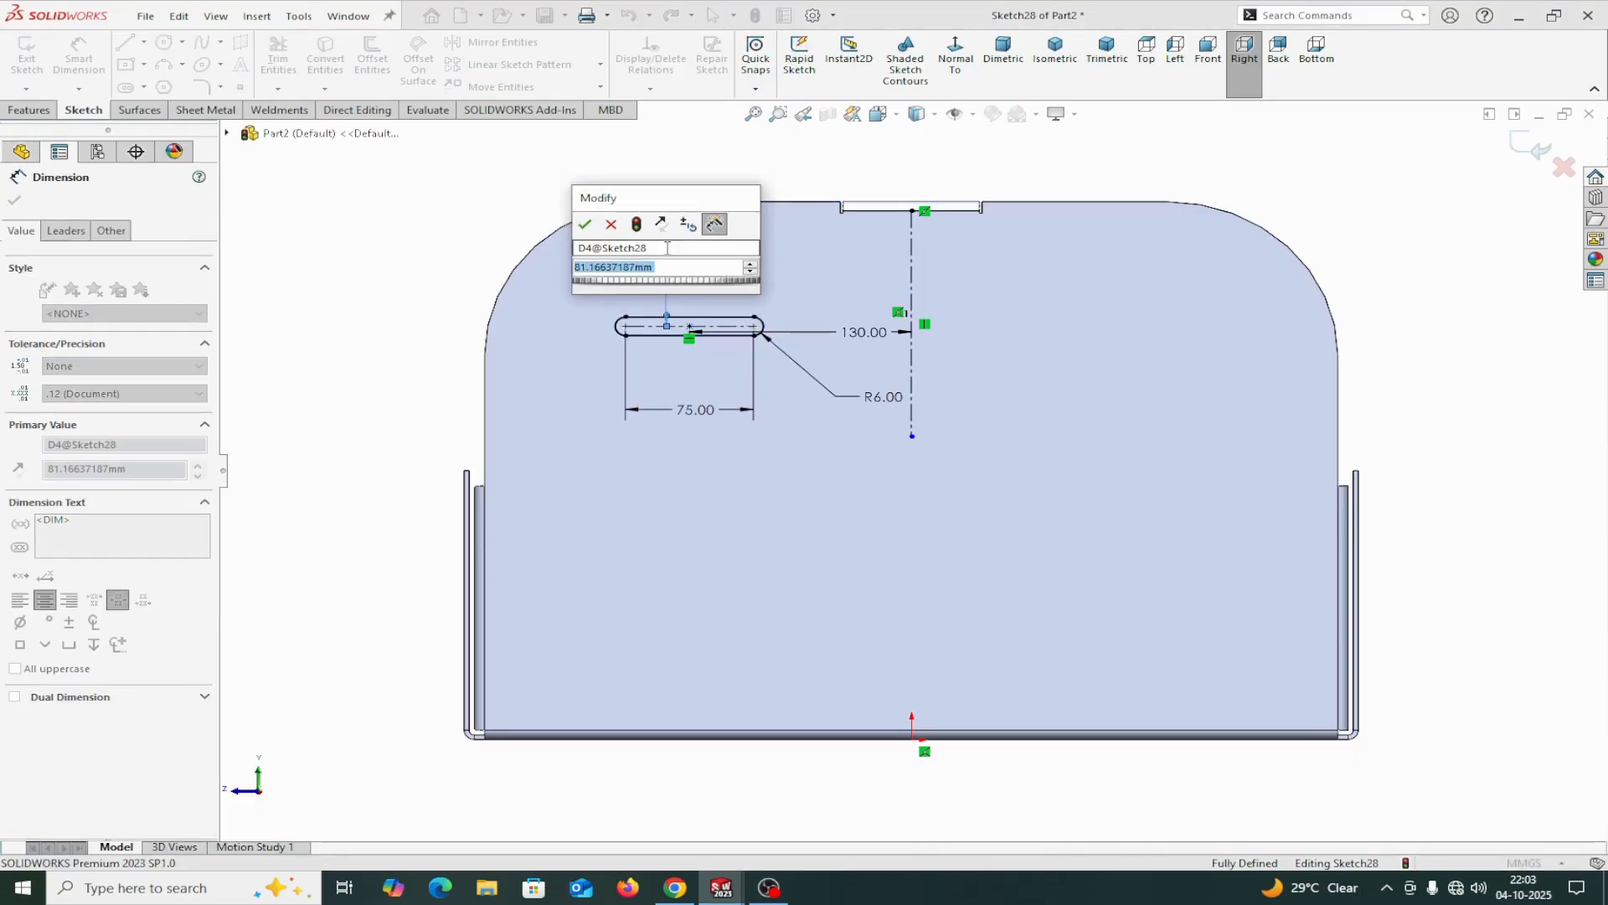
{"action": "type", "text": "80"}
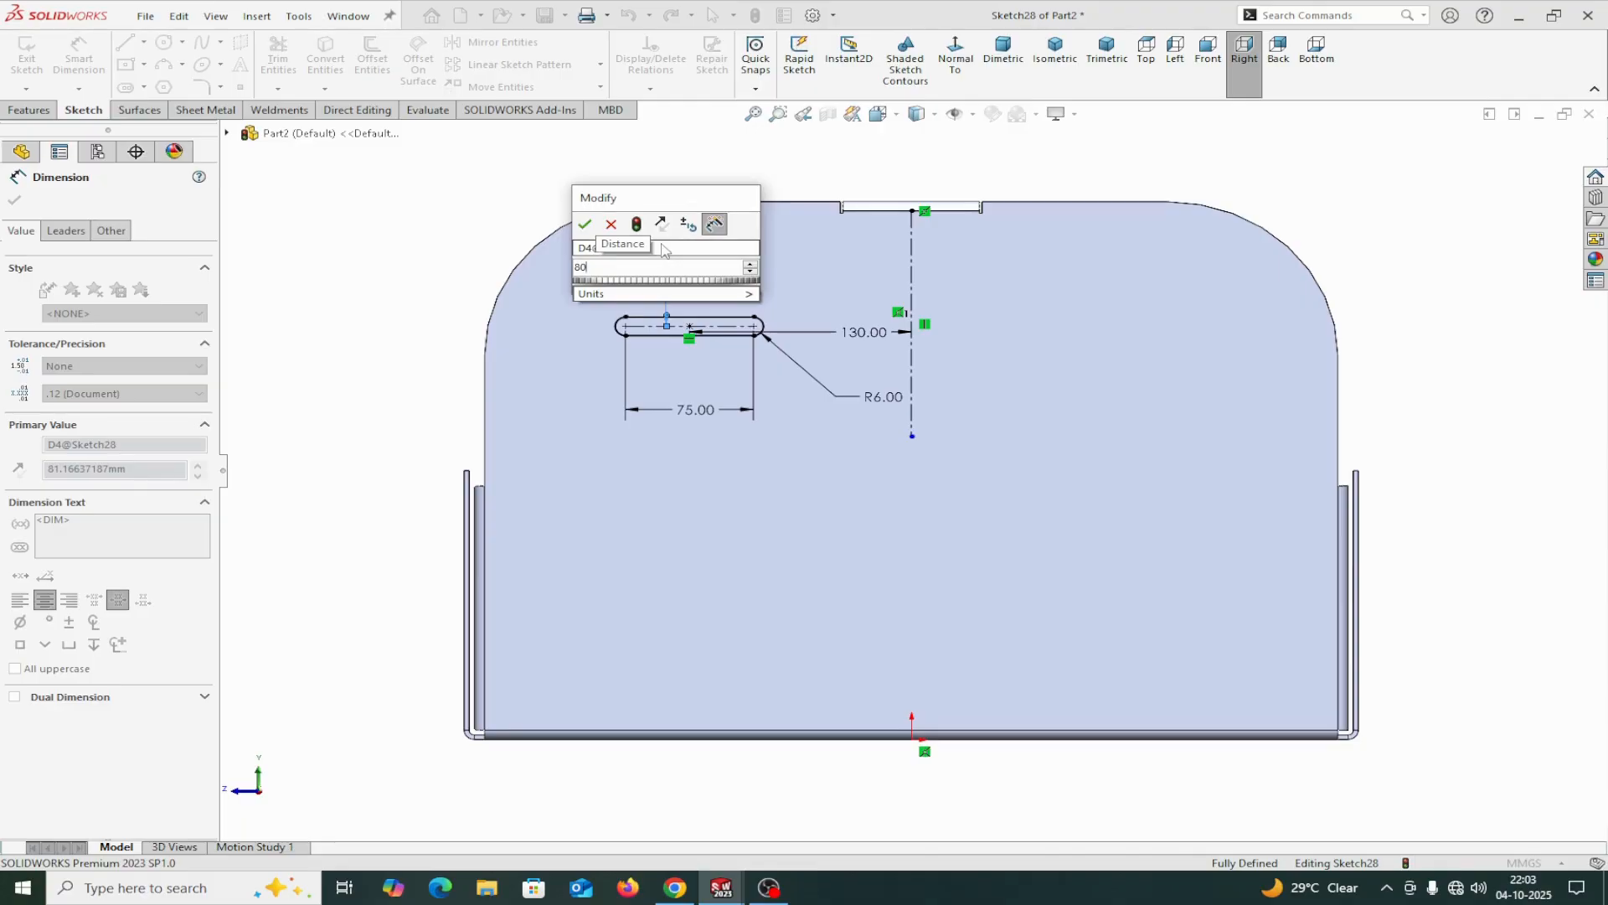
{"action": "left_click", "coordinate": [585, 224]}
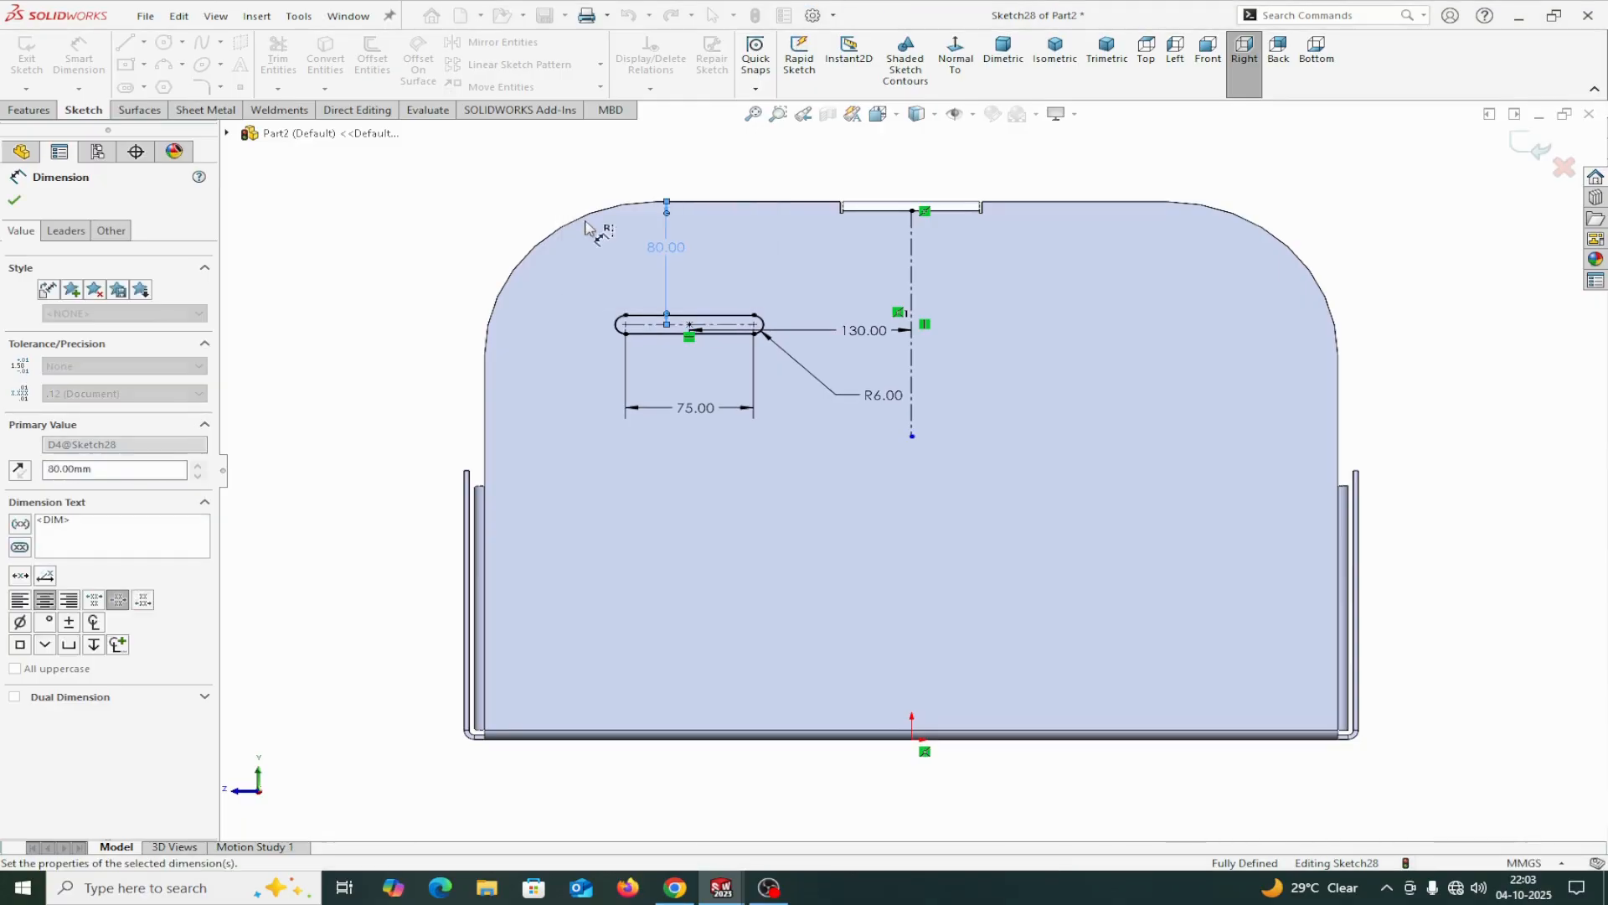
{"action": "left_click", "coordinate": [13, 201]}
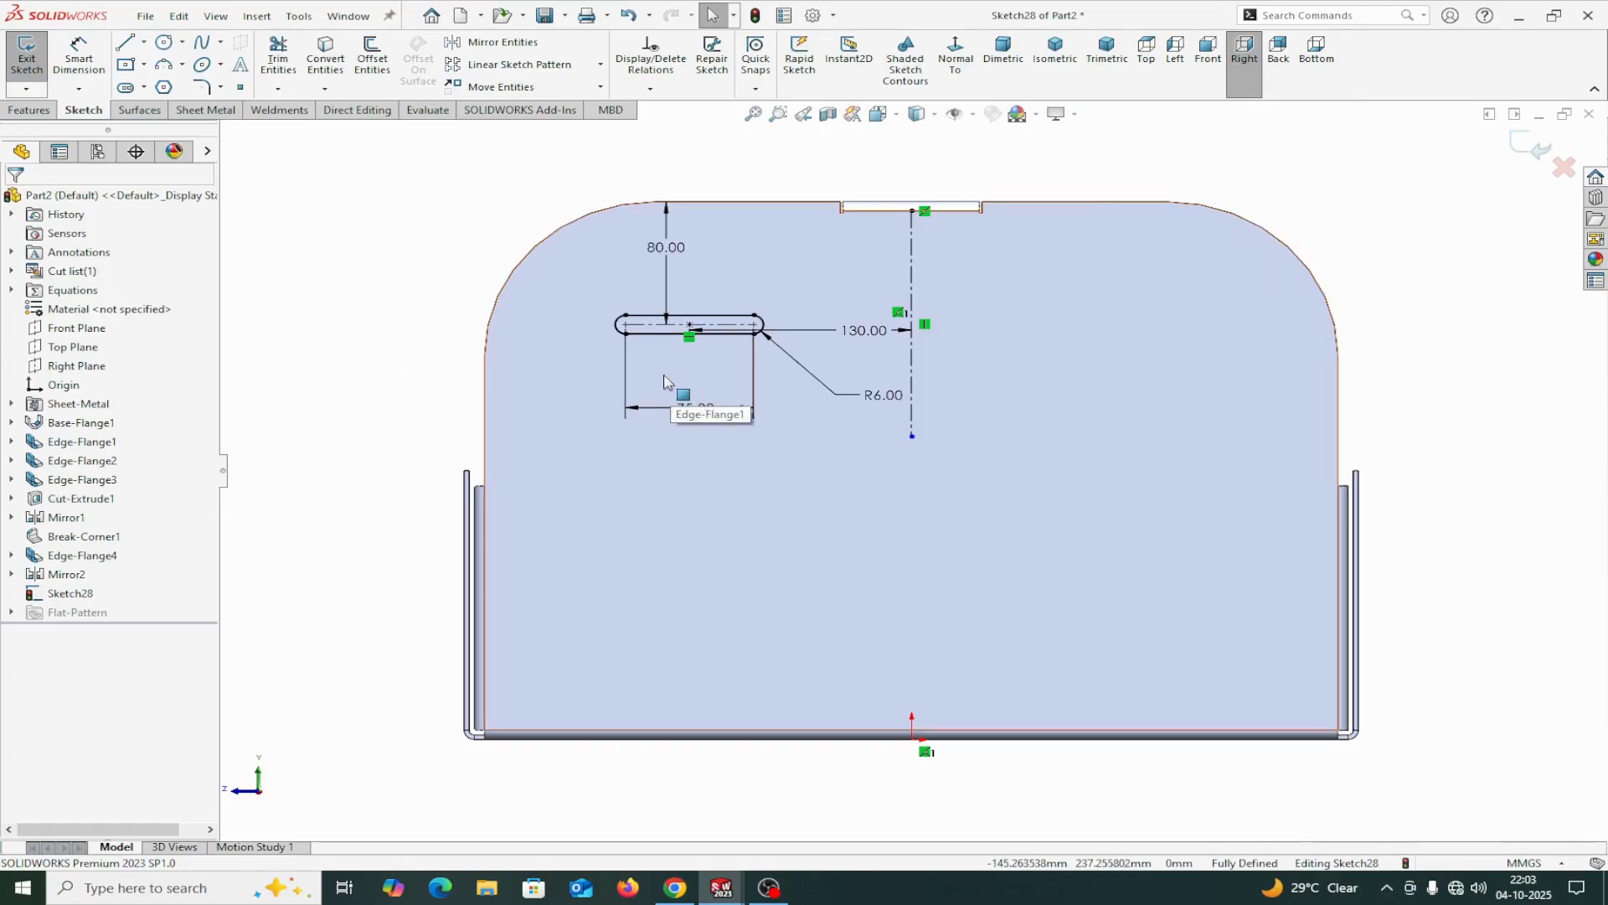
Linear-pattern the slot down the end flange along its straight side edge, with 4 instances at 70 mm spacing.
{"action": "left_click", "coordinate": [601, 65]}
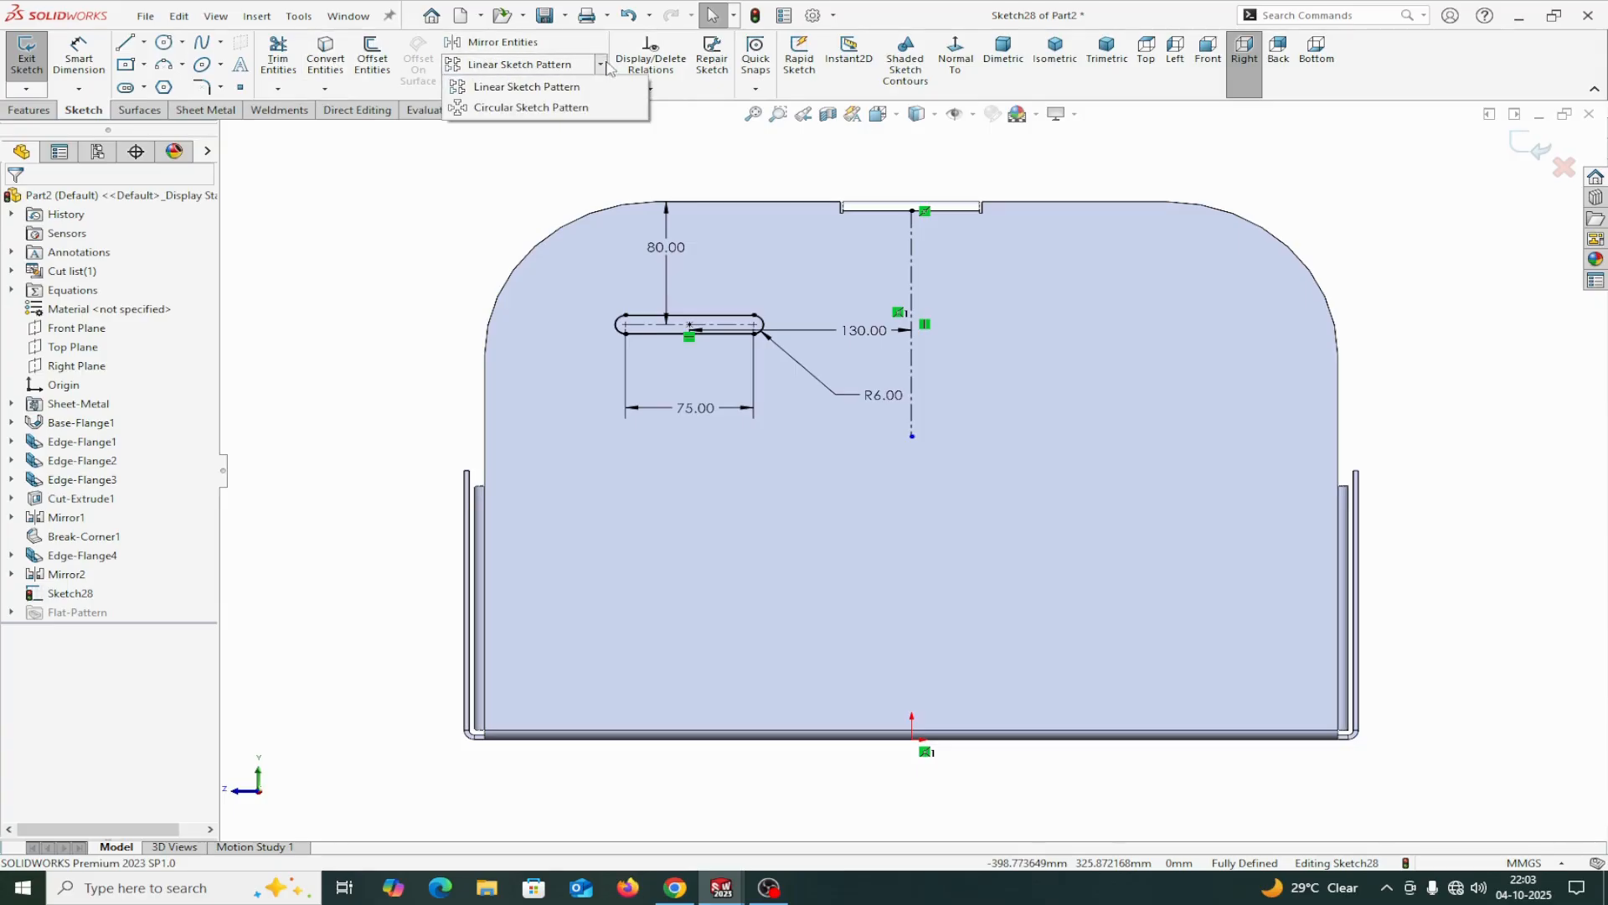
{"action": "left_click", "coordinate": [533, 89]}
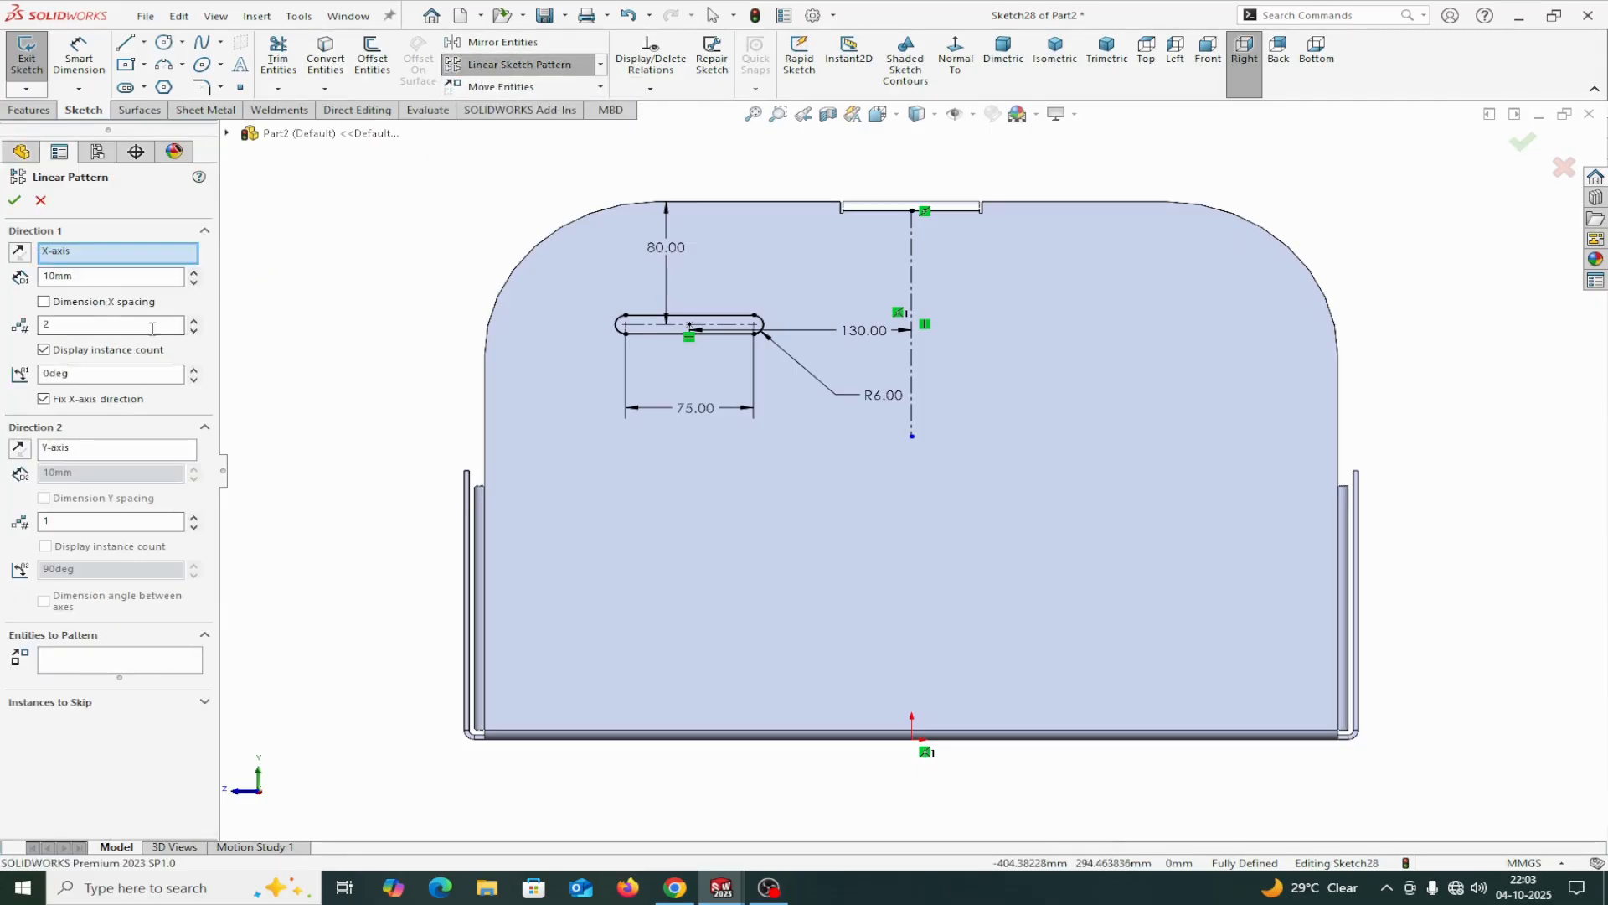
{"action": "right_click", "coordinate": [107, 254]}
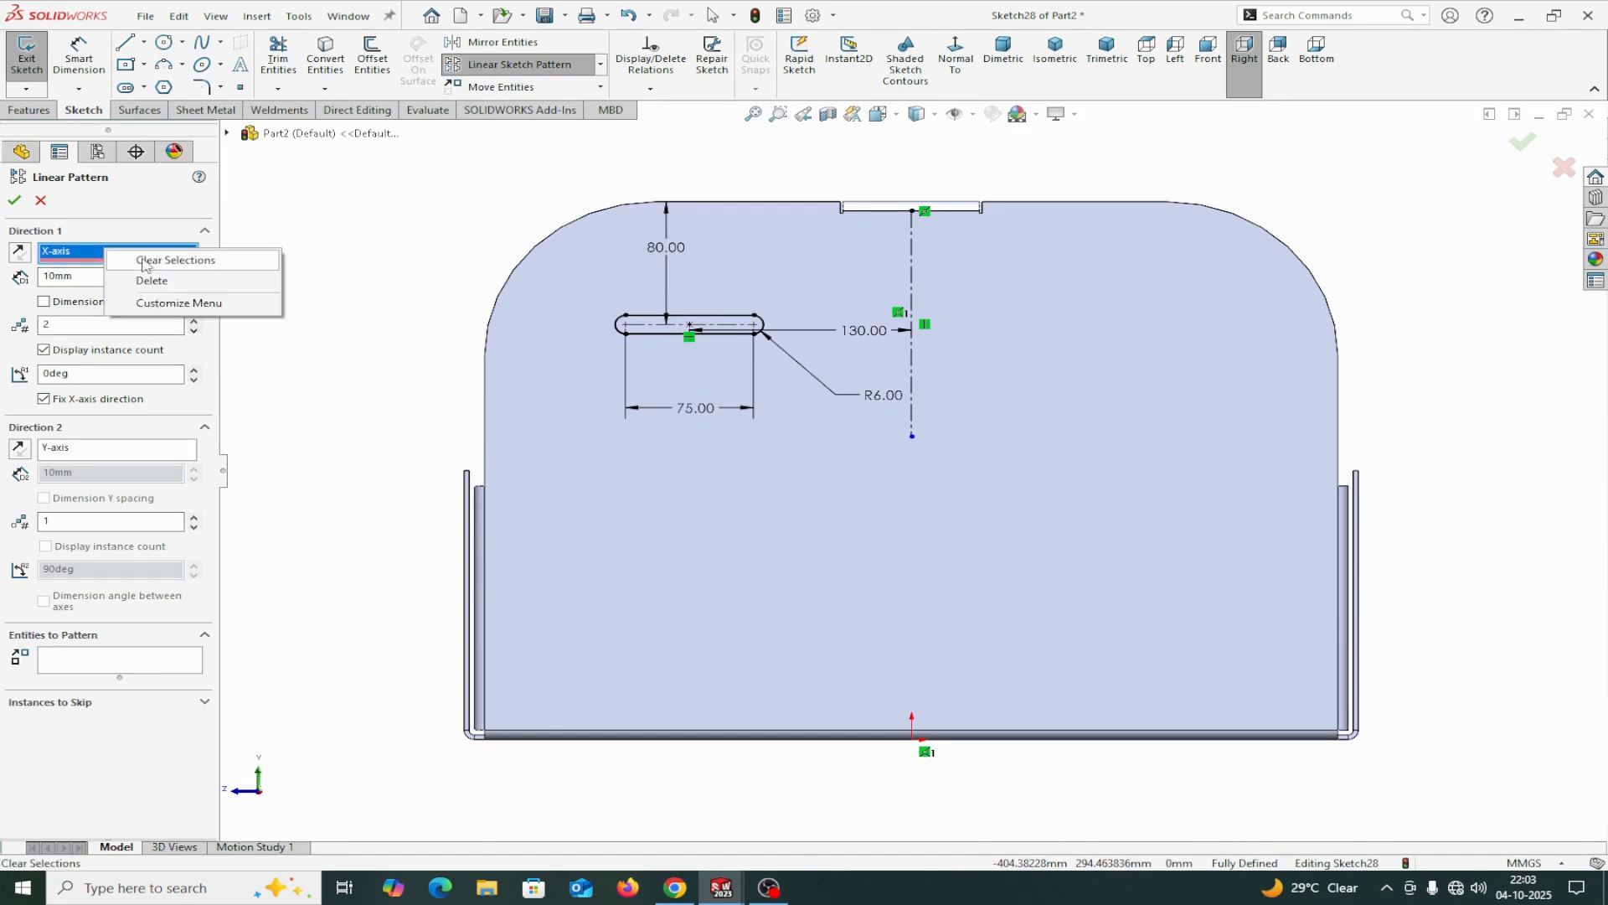
{"action": "left_click", "coordinate": [154, 261]}
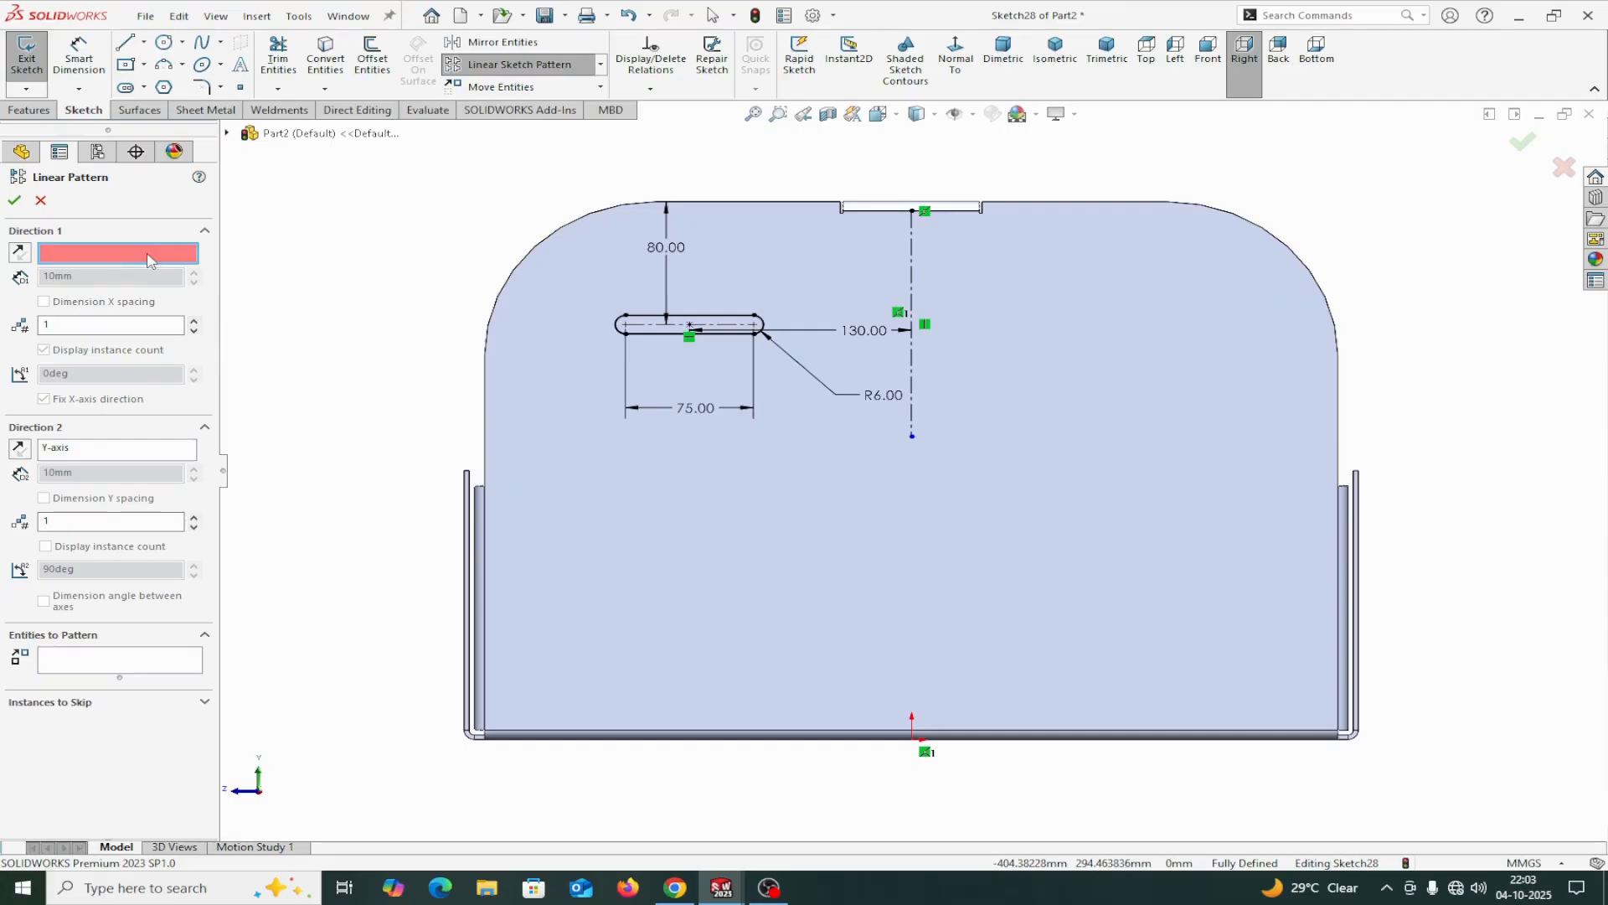
{"action": "left_click", "coordinate": [484, 409]}
{"action": "left_click", "coordinate": [194, 324]}
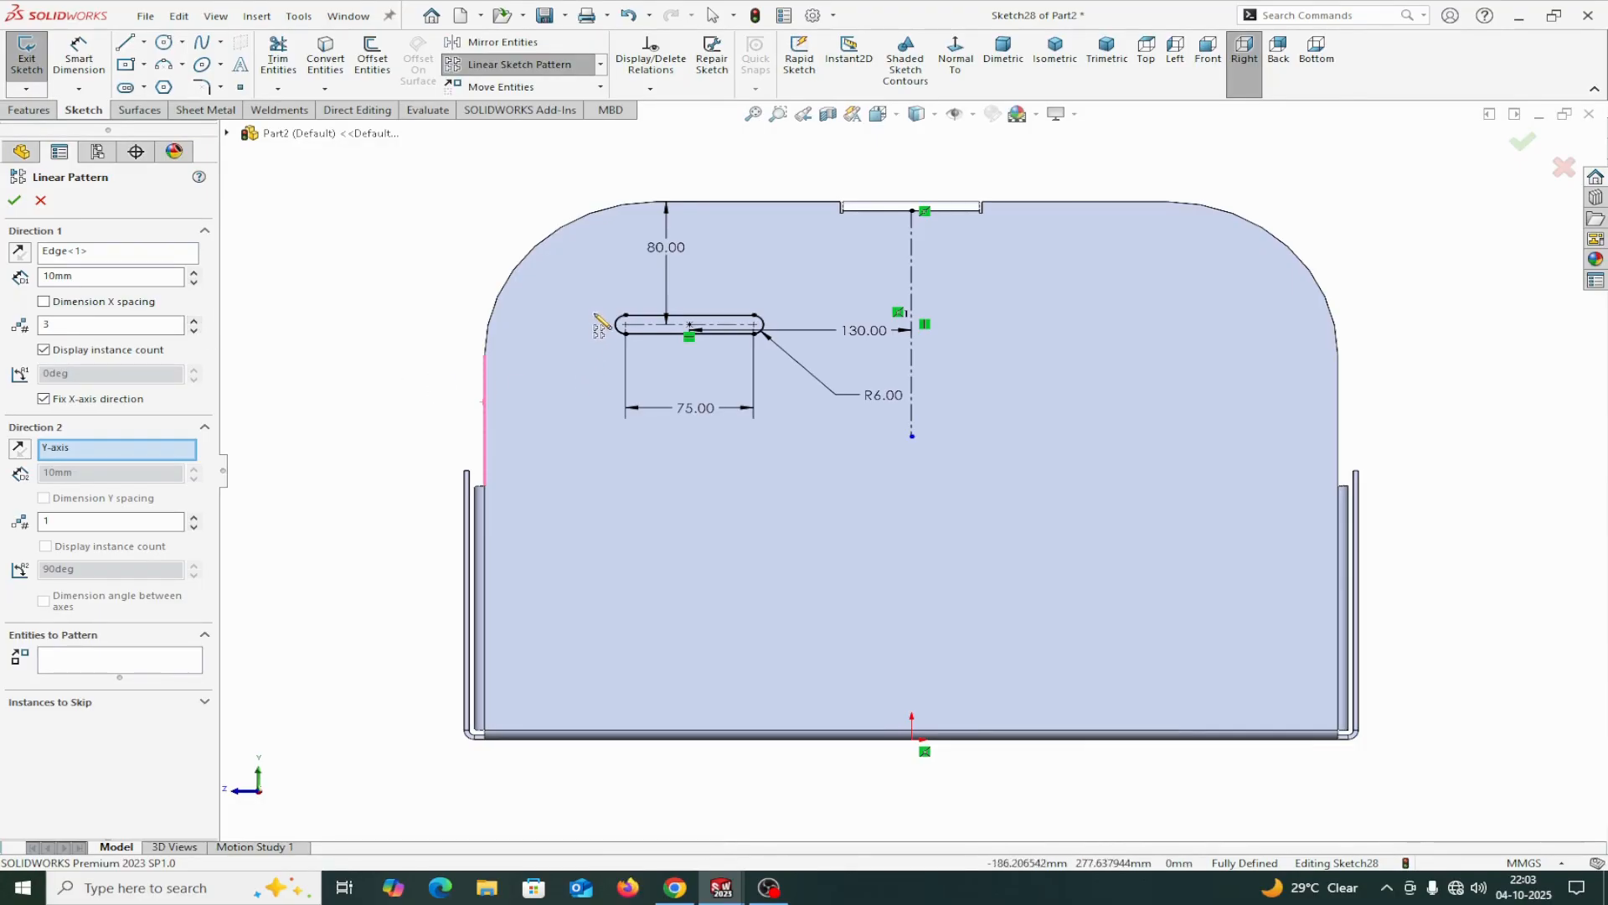
{"action": "left_click", "coordinate": [153, 670]}
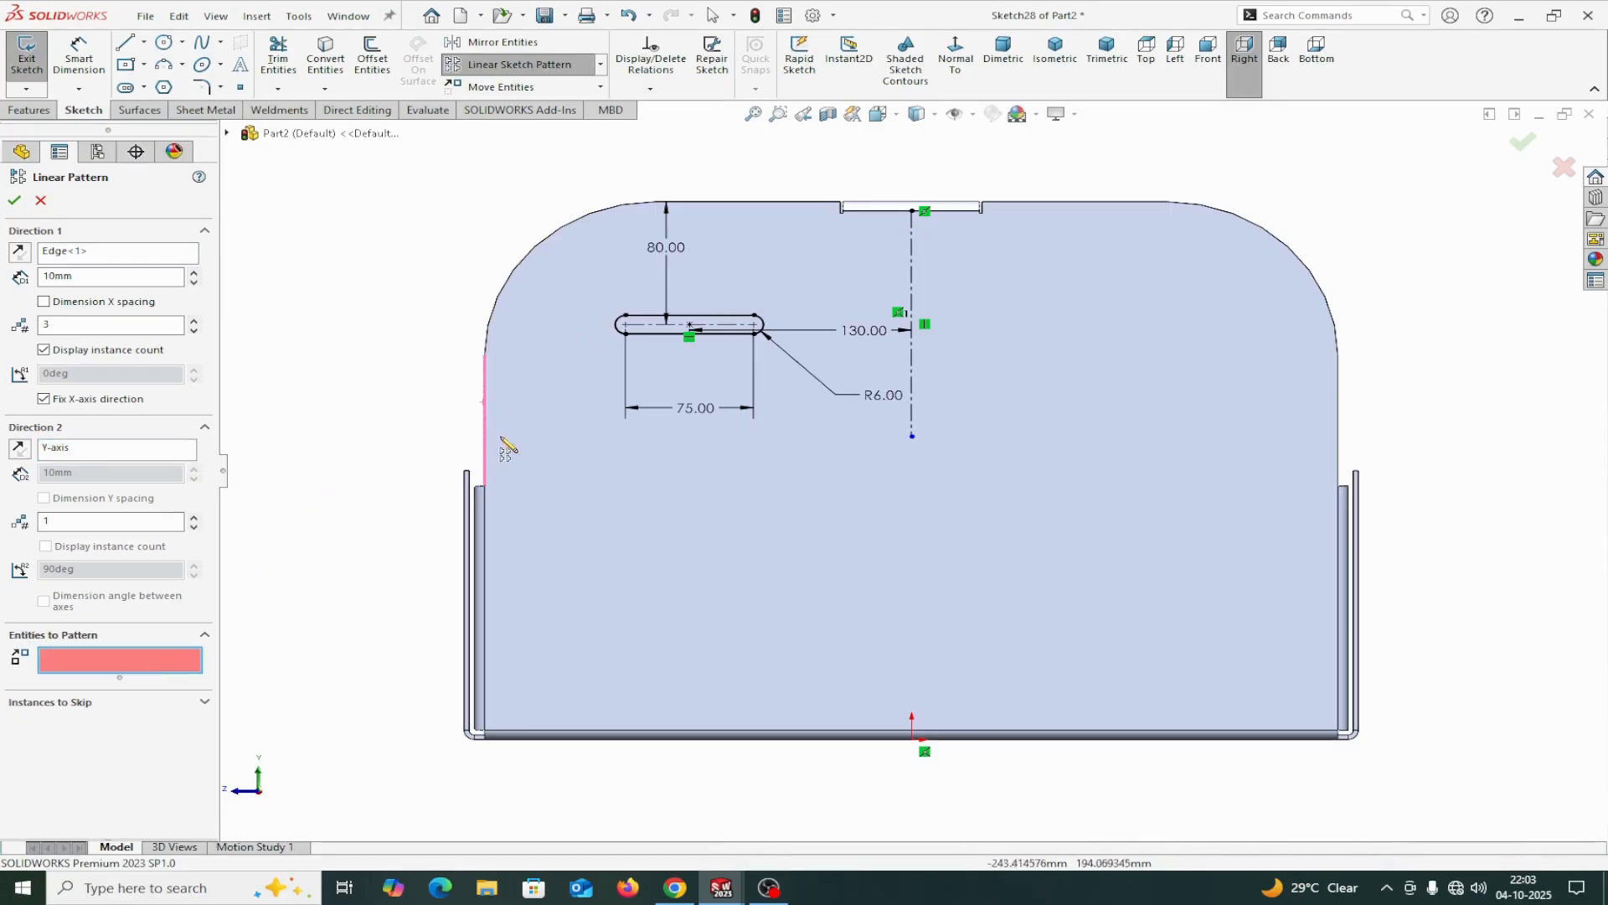
{"action": "left_click", "coordinate": [645, 321]}
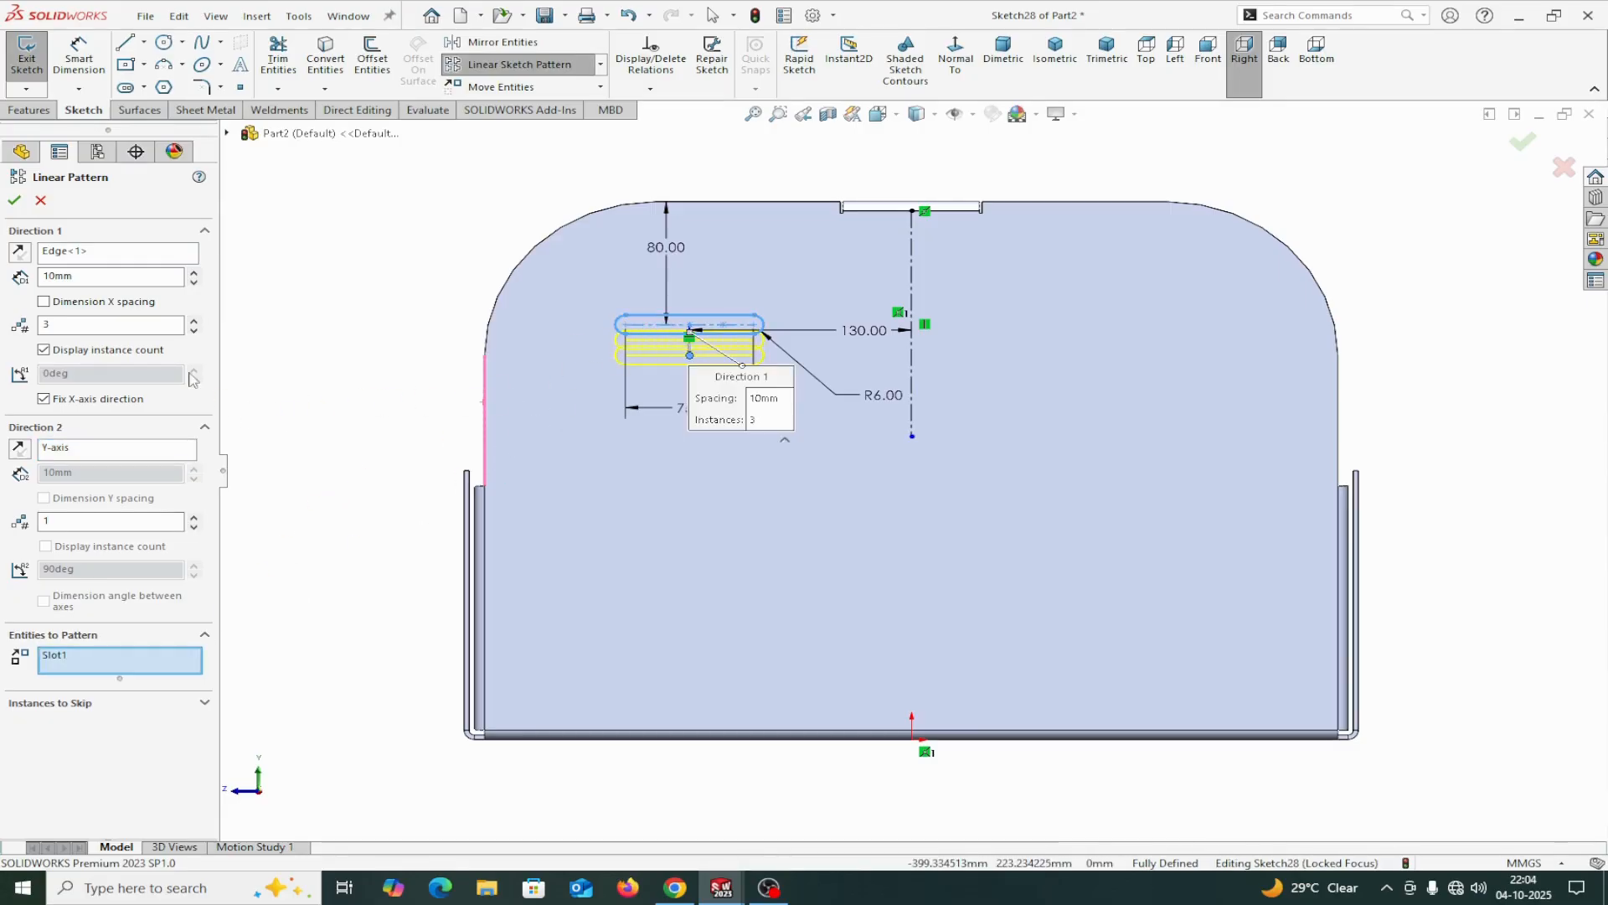
{"action": "left_click", "coordinate": [194, 321]}
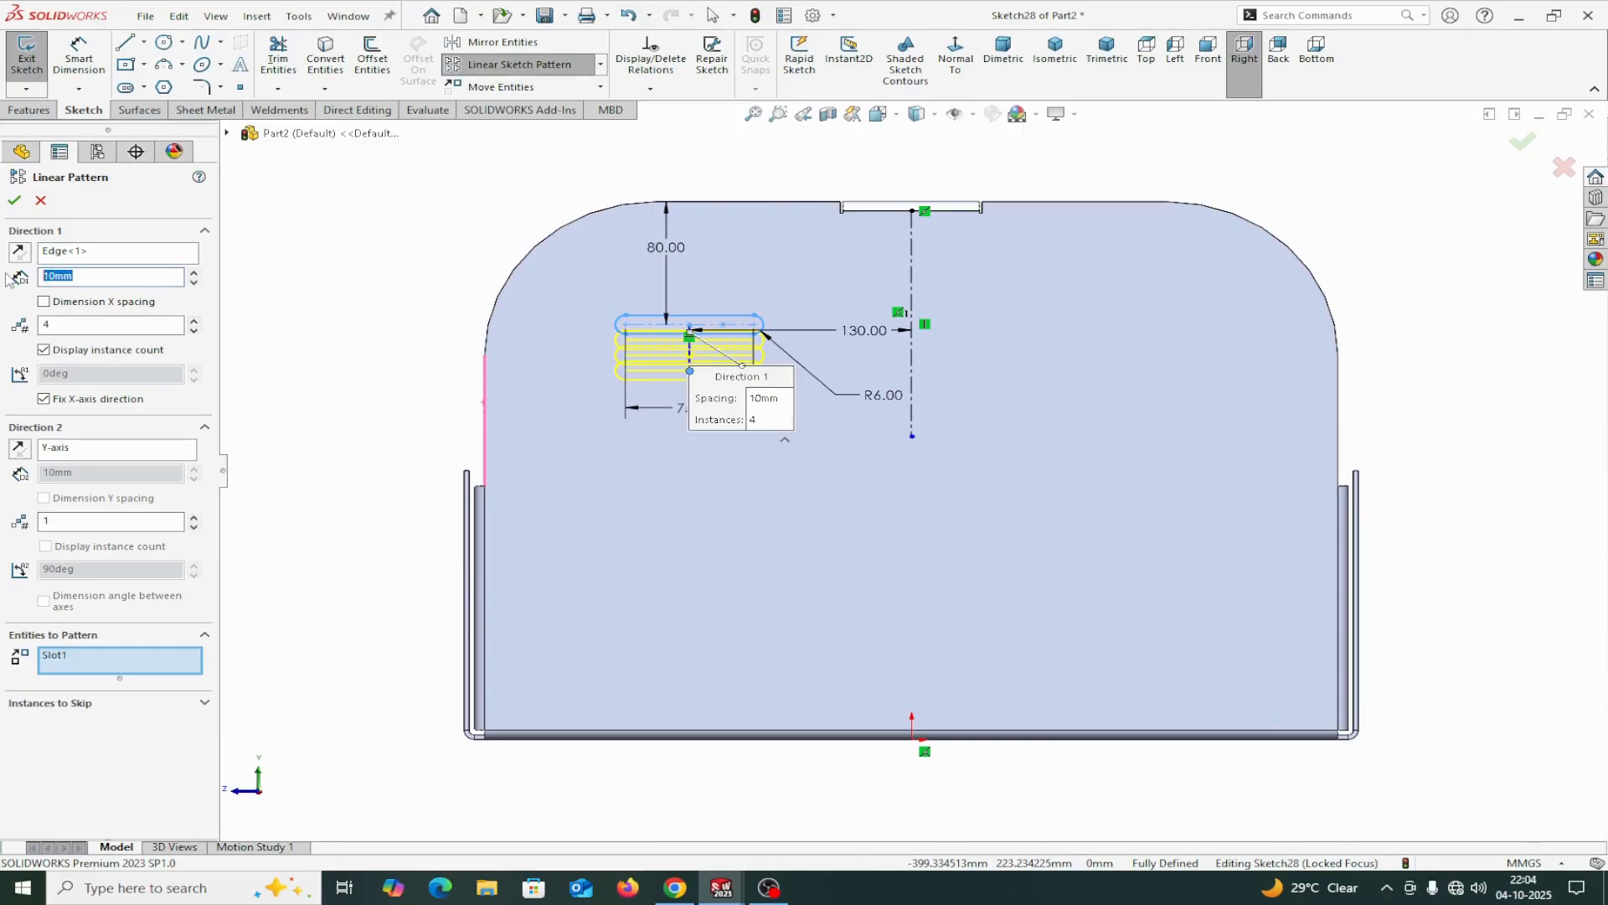
{"action": "left_click", "coordinate": [354, 397]}
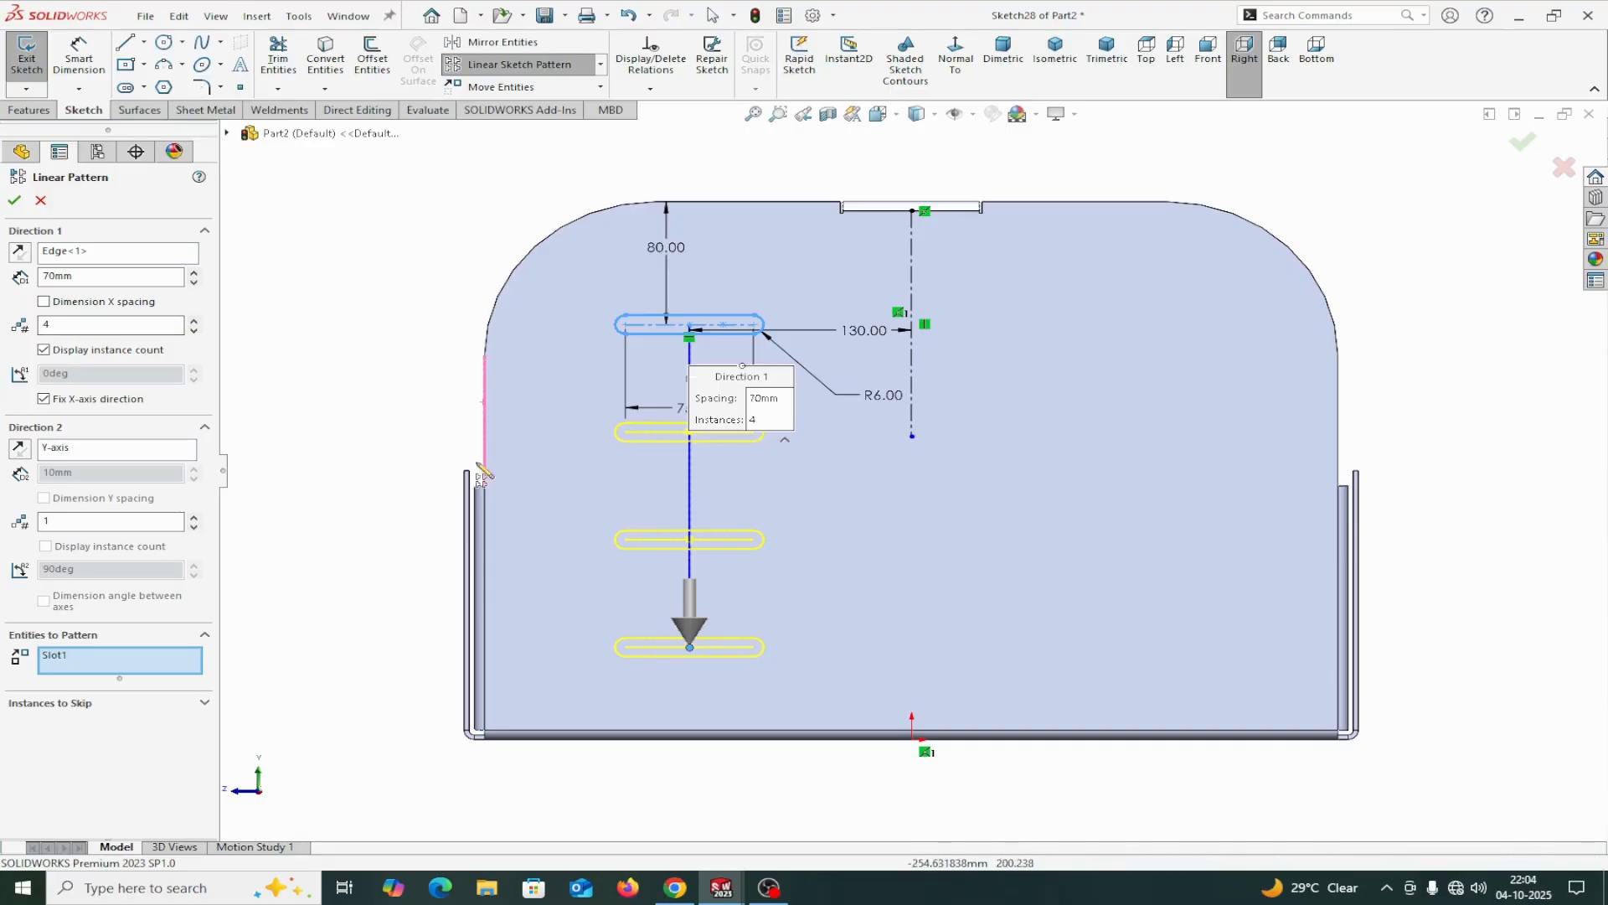
{"action": "left_click", "coordinate": [24, 201]}
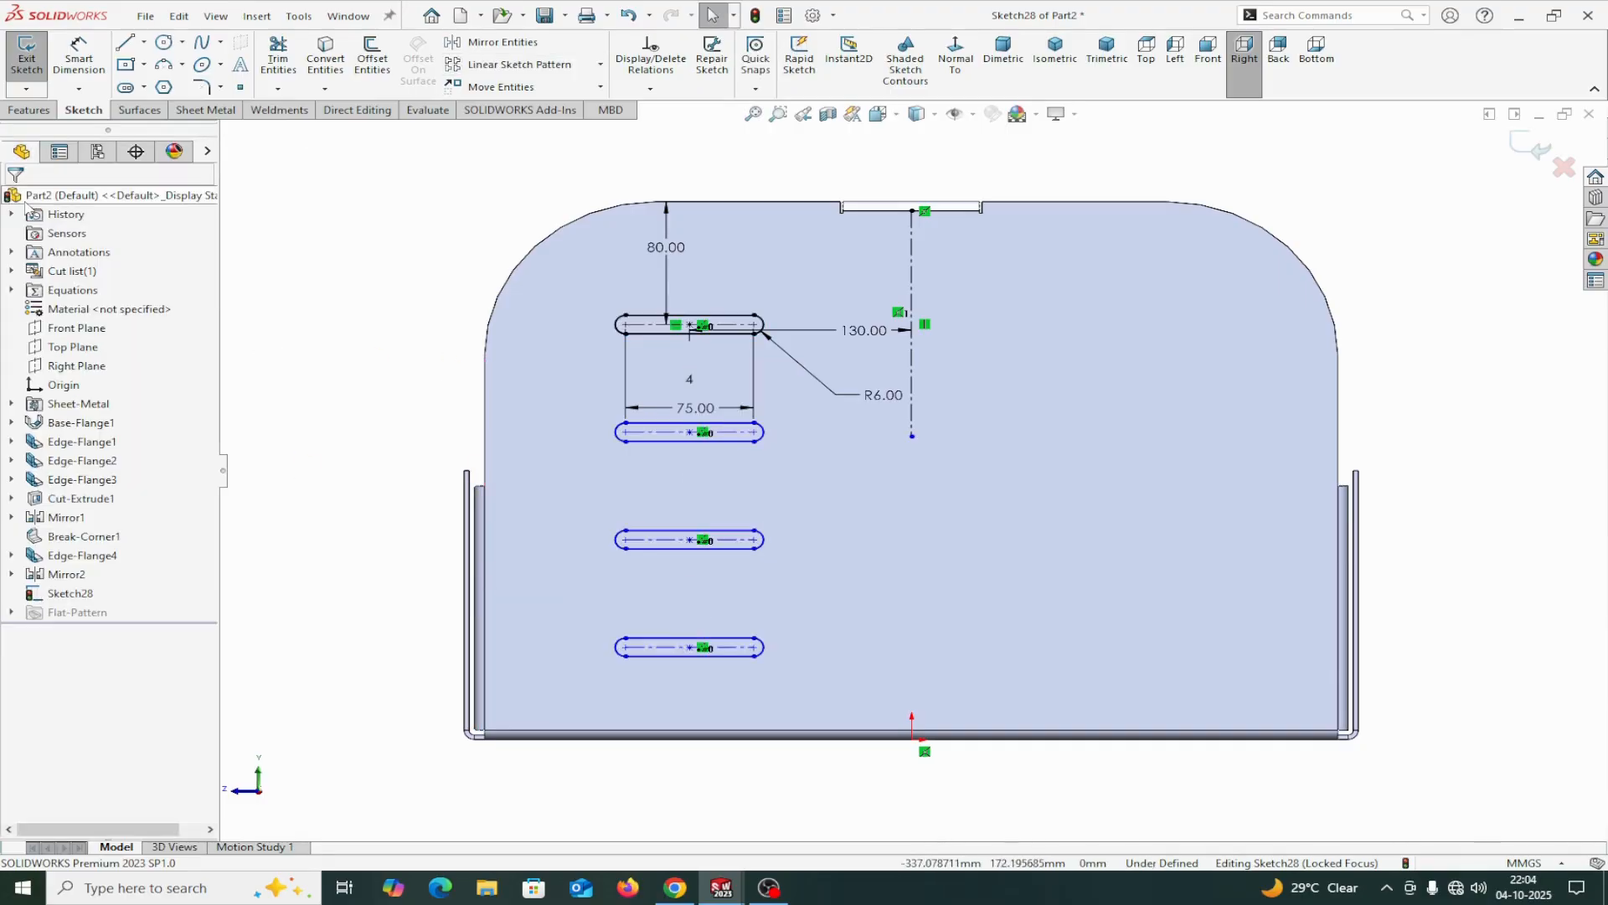
Mirror the column of four slots about the vertical centerline as a copy.
{"action": "left_click", "coordinate": [495, 43]}
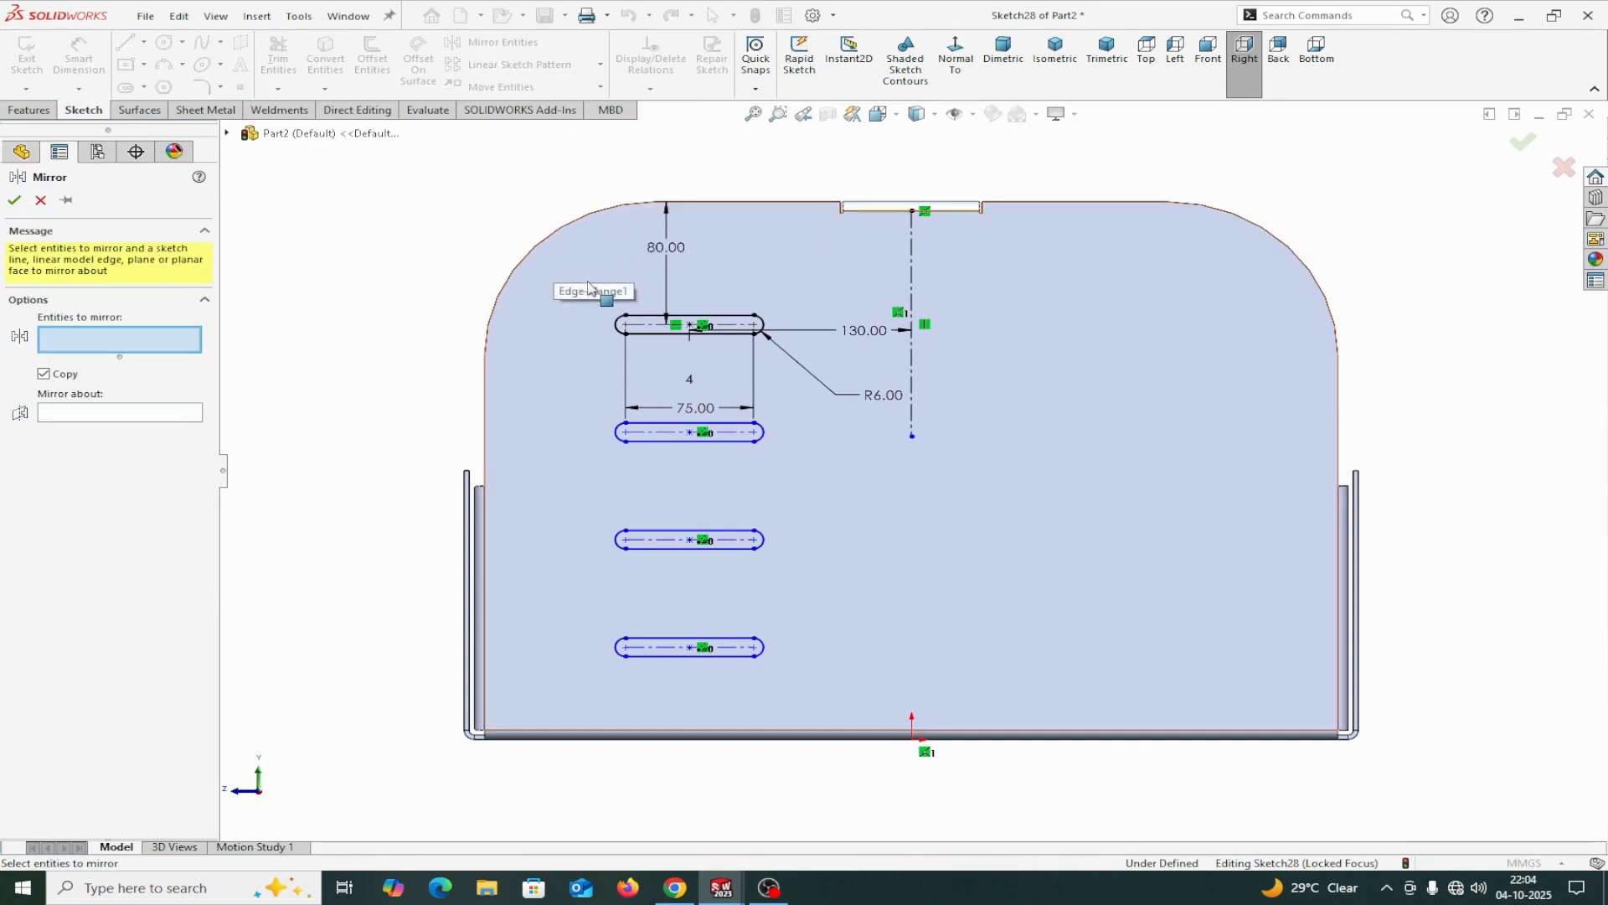
{"action": "left_click_drag", "start_coordinate": [586, 282], "coordinate": [827, 709]}
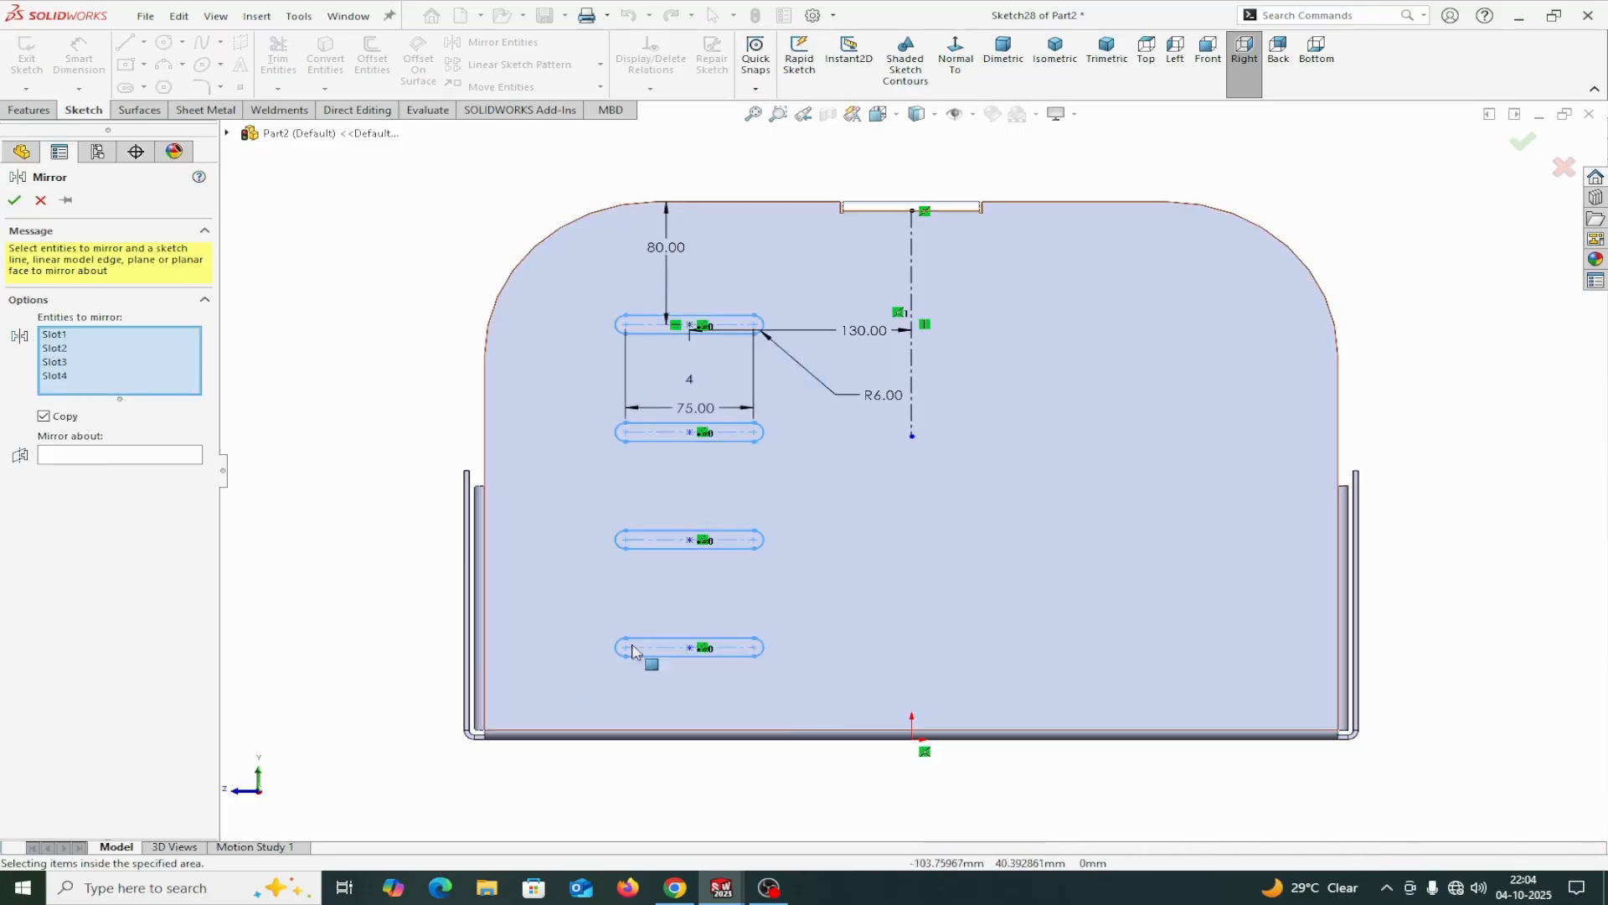
{"action": "left_click", "coordinate": [100, 456]}
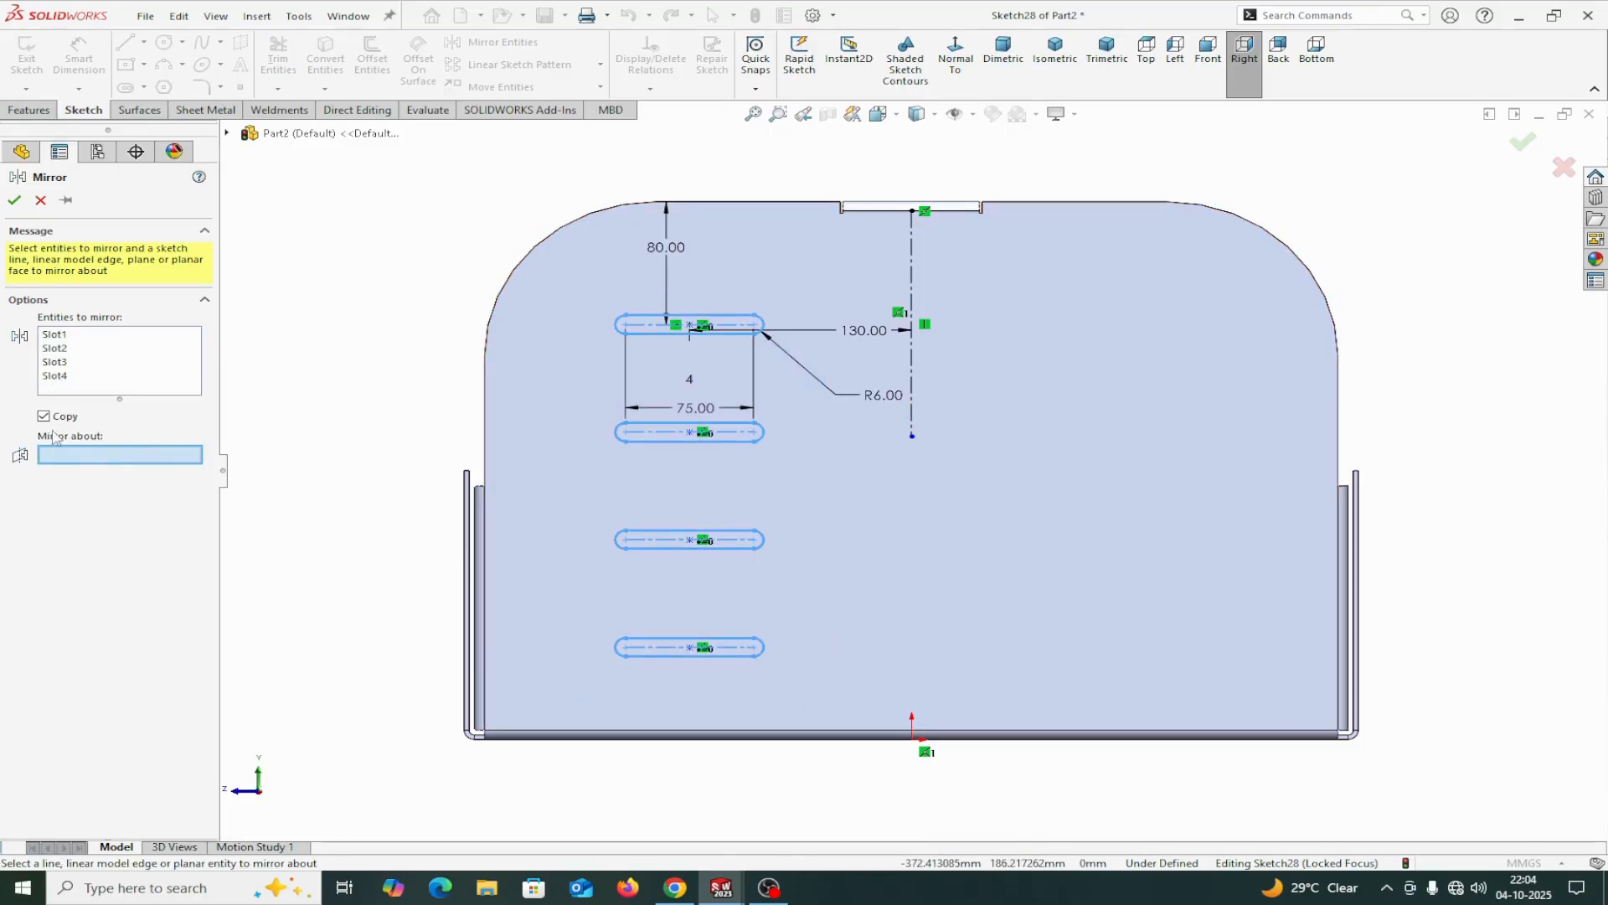
{"action": "left_click", "coordinate": [913, 424]}
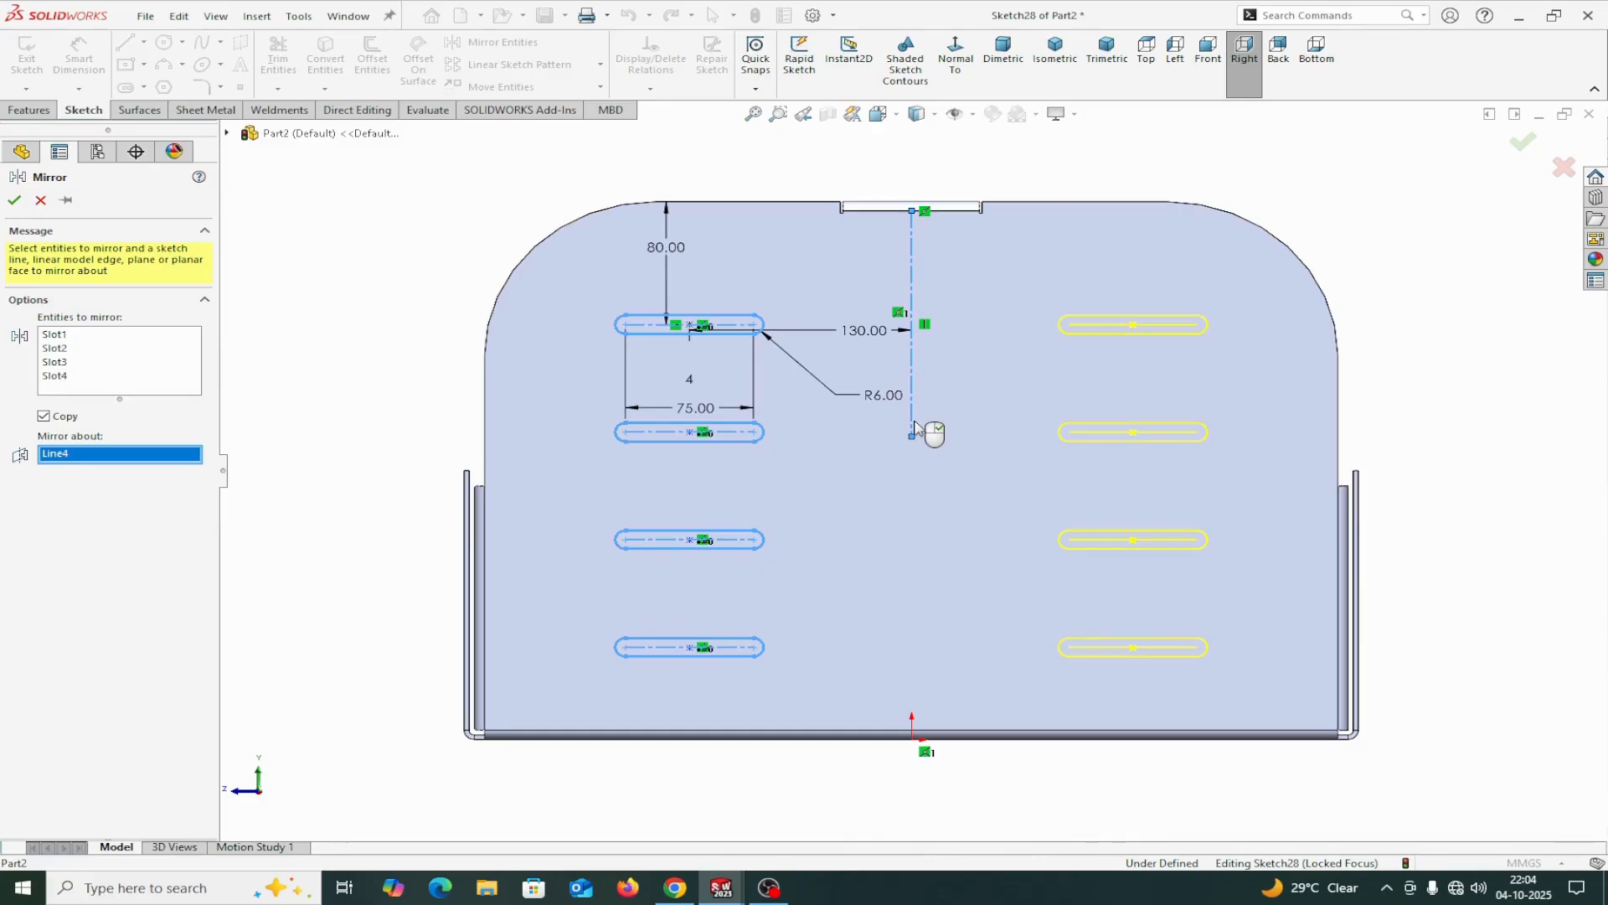
{"action": "left_click", "coordinate": [14, 201]}
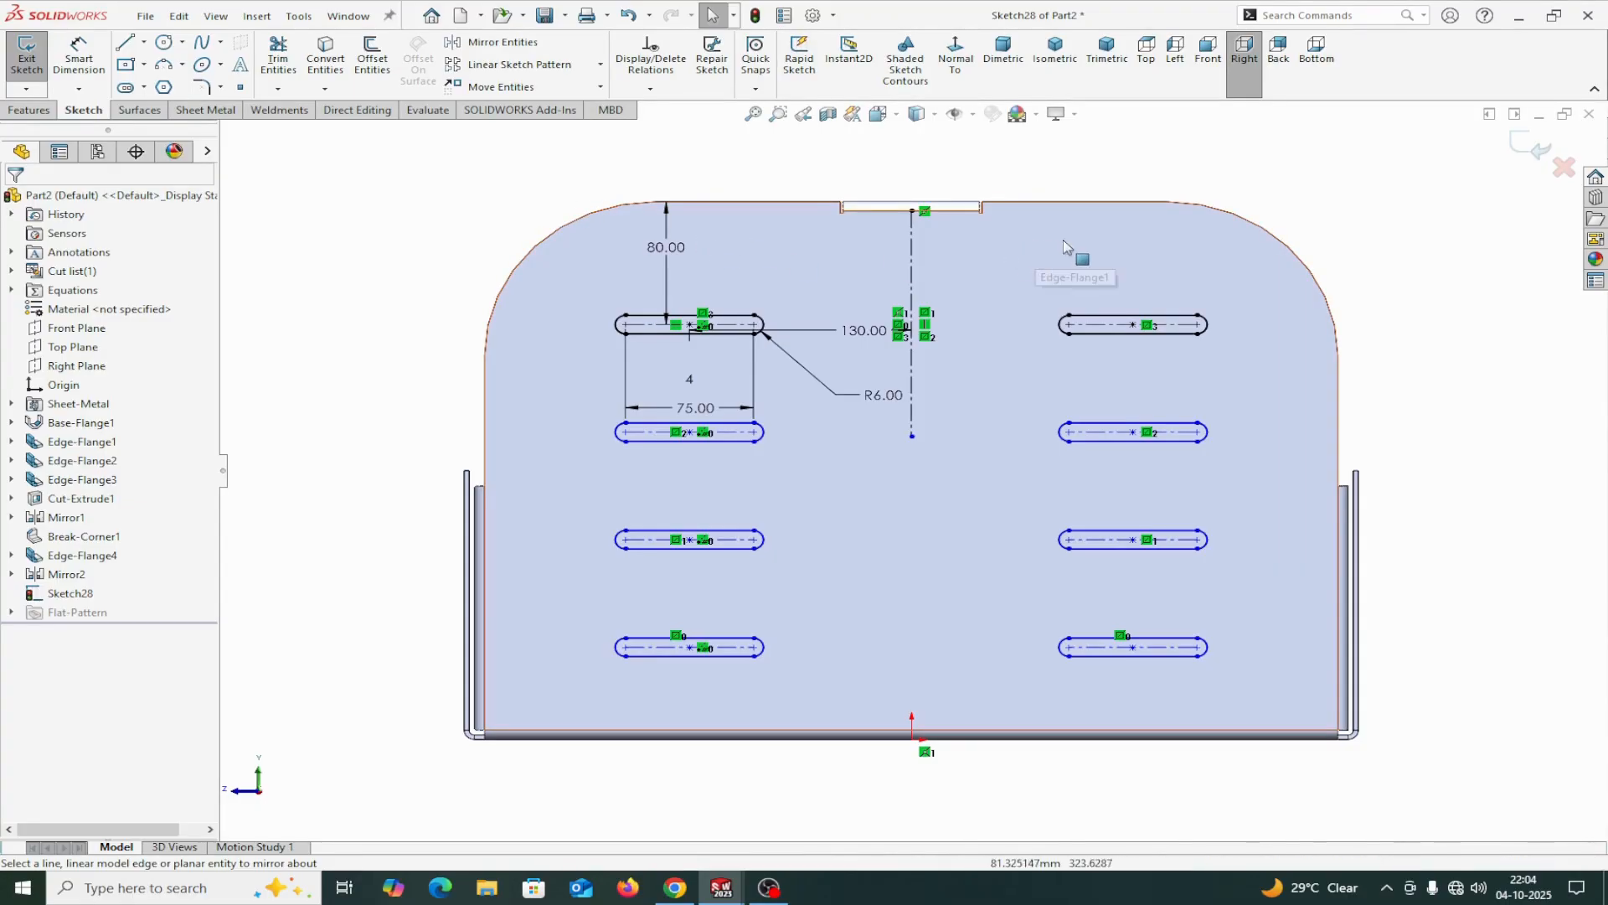
Sketch two circles, about 26 mm and 24 mm in diameter, on either side of the centerline just below the notch in the upper edge.
{"action": "left_click", "coordinate": [164, 42]}
{"action": "left_click", "coordinate": [819, 257]}
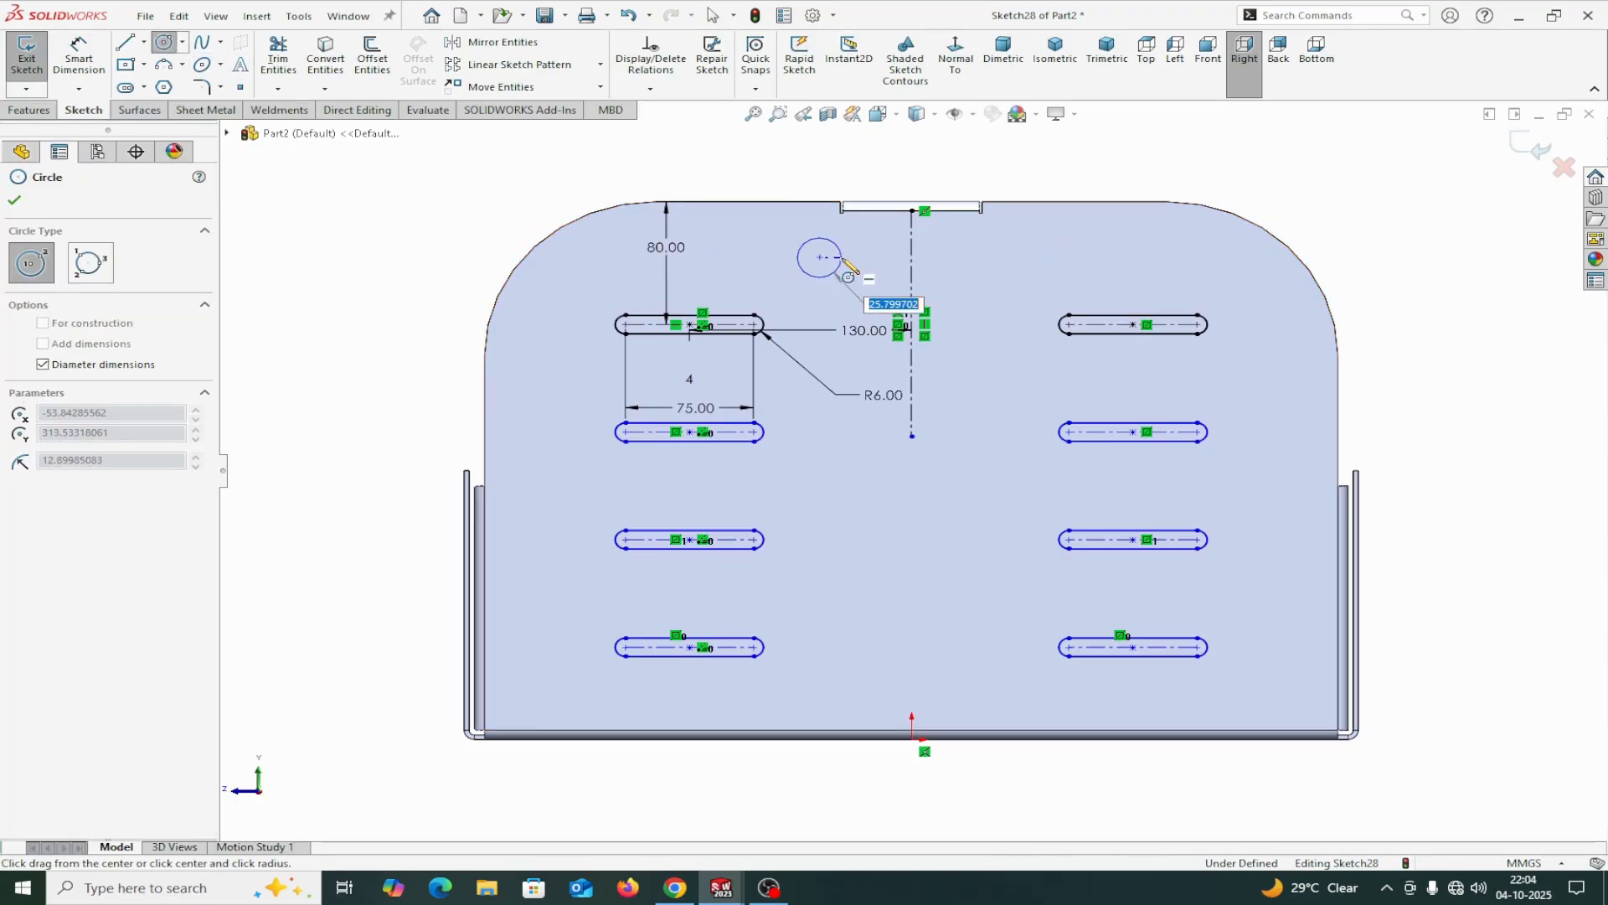
{"action": "left_click", "coordinate": [843, 260]}
{"action": "right_click", "coordinate": [845, 263]}
{"action": "left_click", "coordinate": [888, 272]}
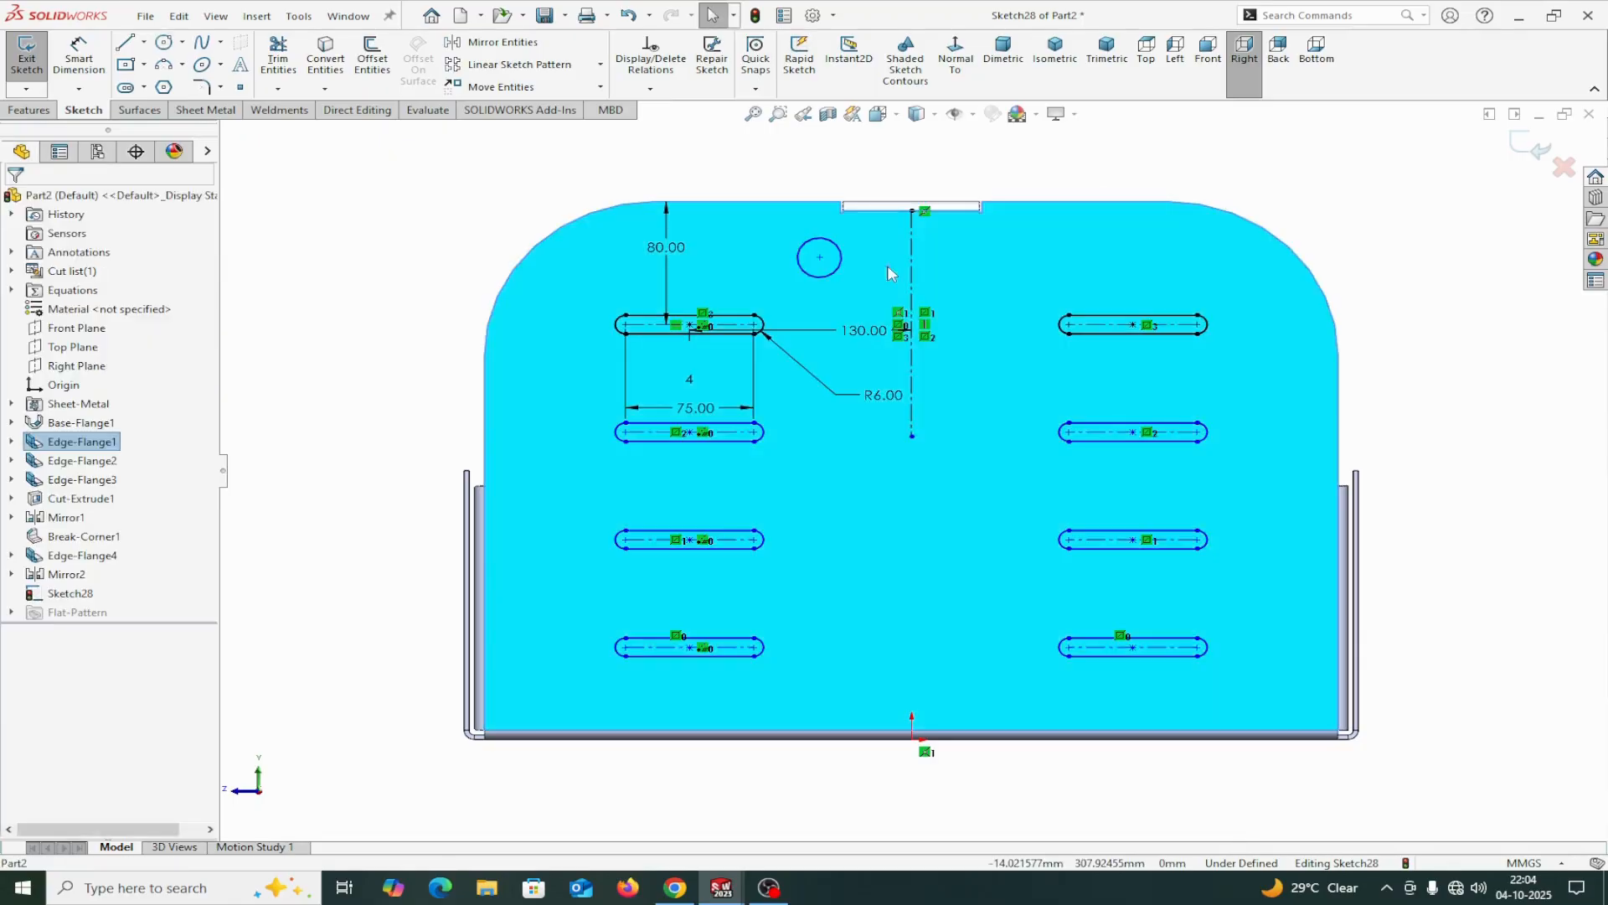
{"action": "left_click", "coordinate": [170, 46]}
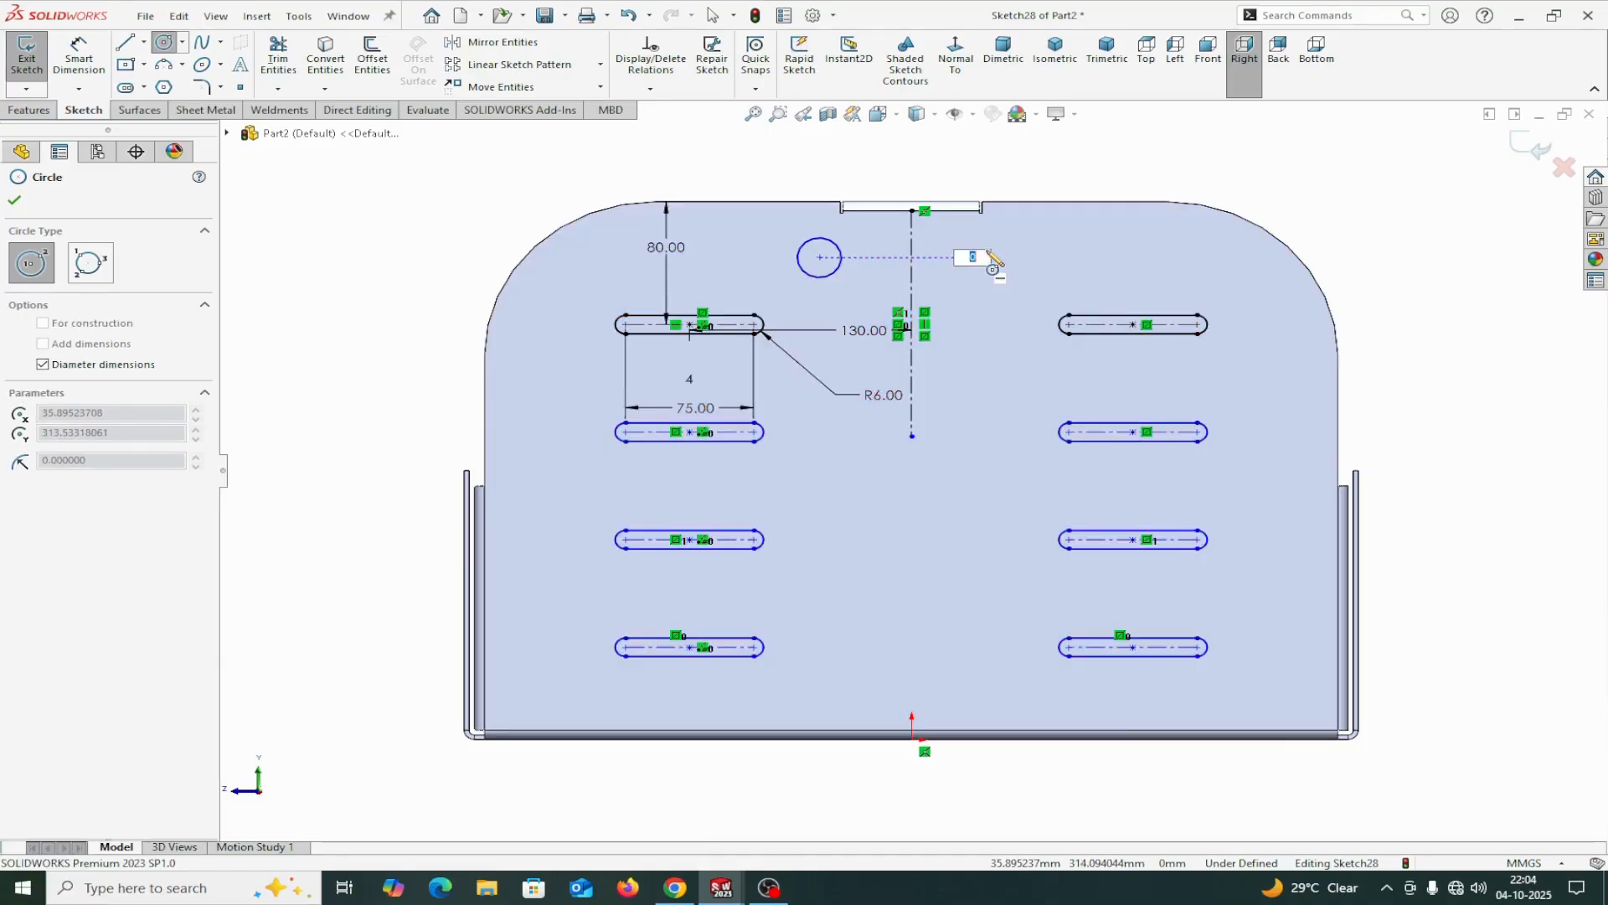
{"action": "left_click", "coordinate": [993, 257]}
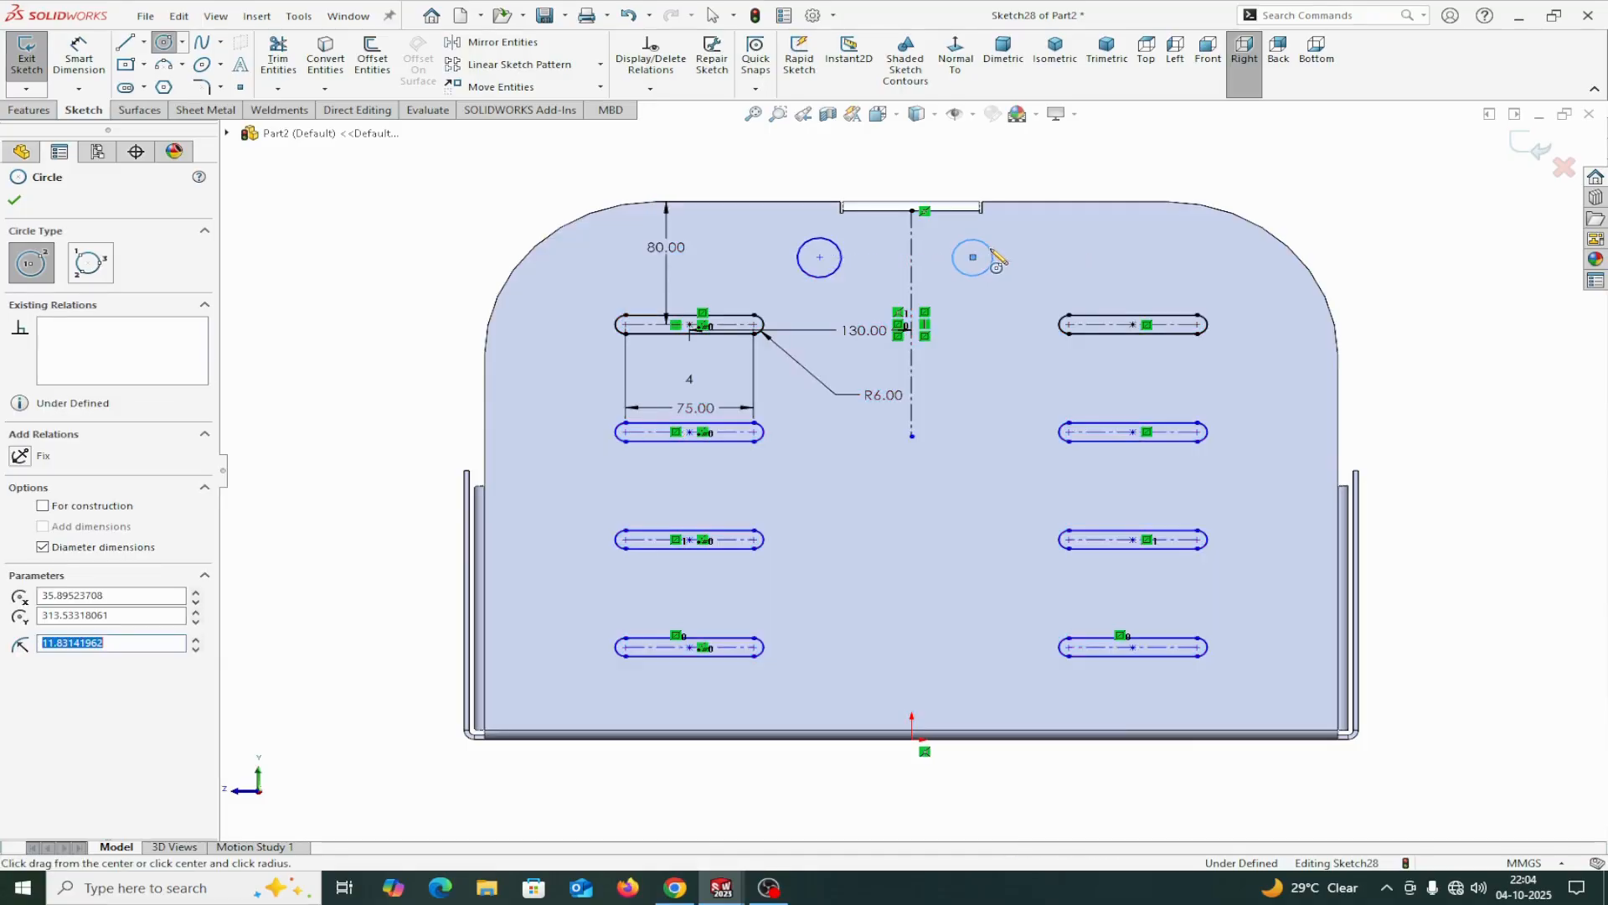
{"action": "right_click", "coordinate": [996, 256]}
{"action": "left_click", "coordinate": [1038, 264]}
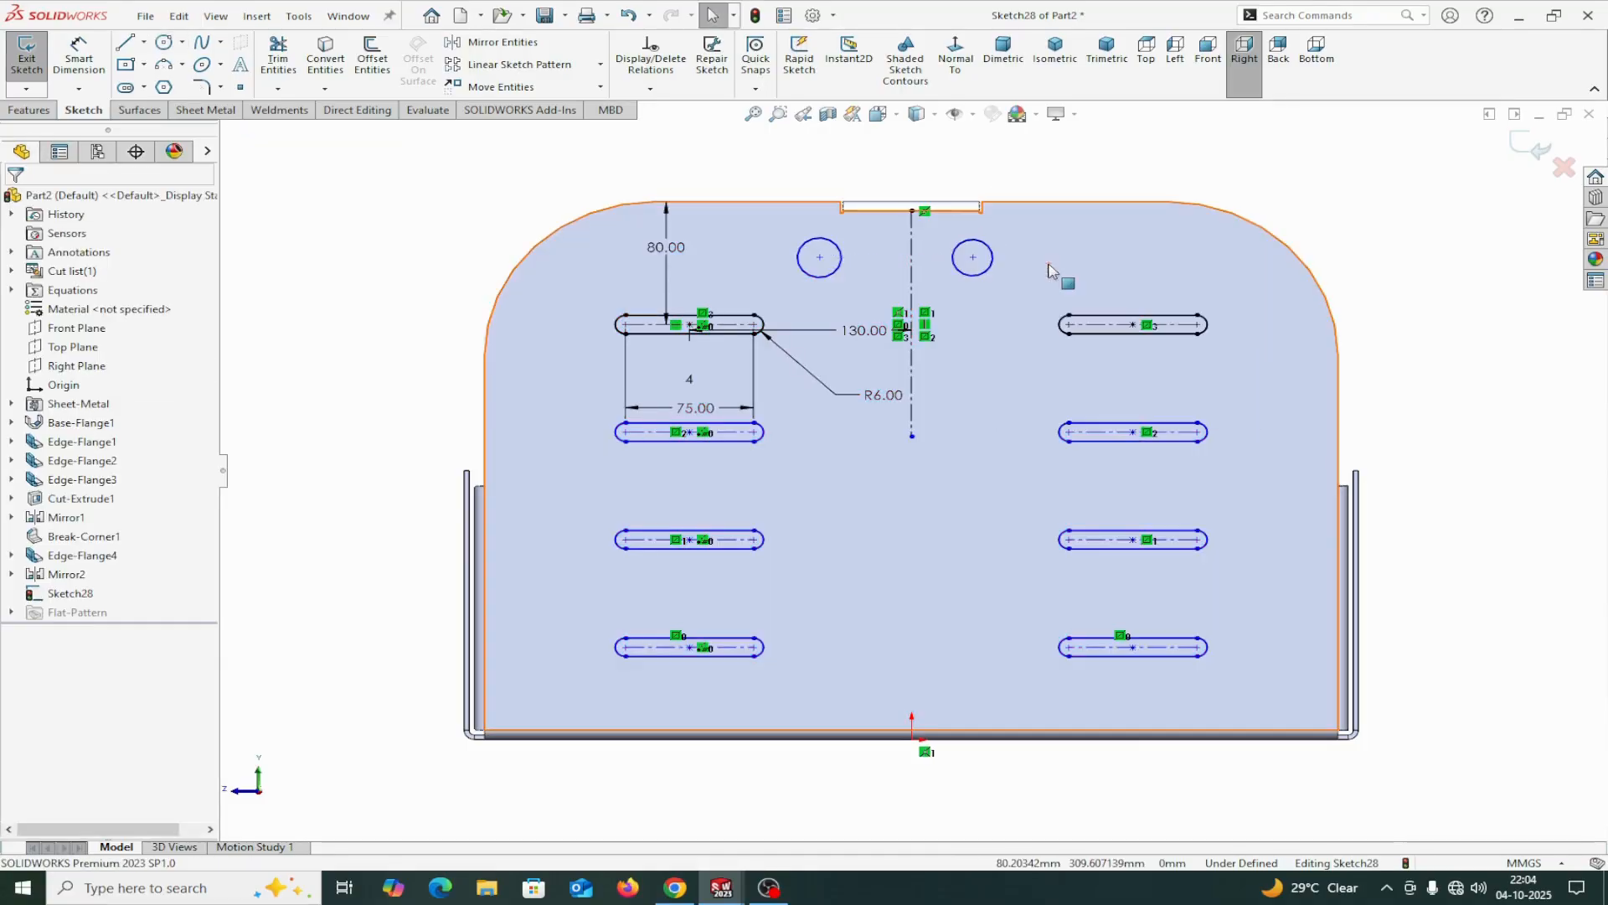
Add a Horizontal relation between the centre points of the two circles.
{"action": "left_click", "coordinate": [820, 257]}
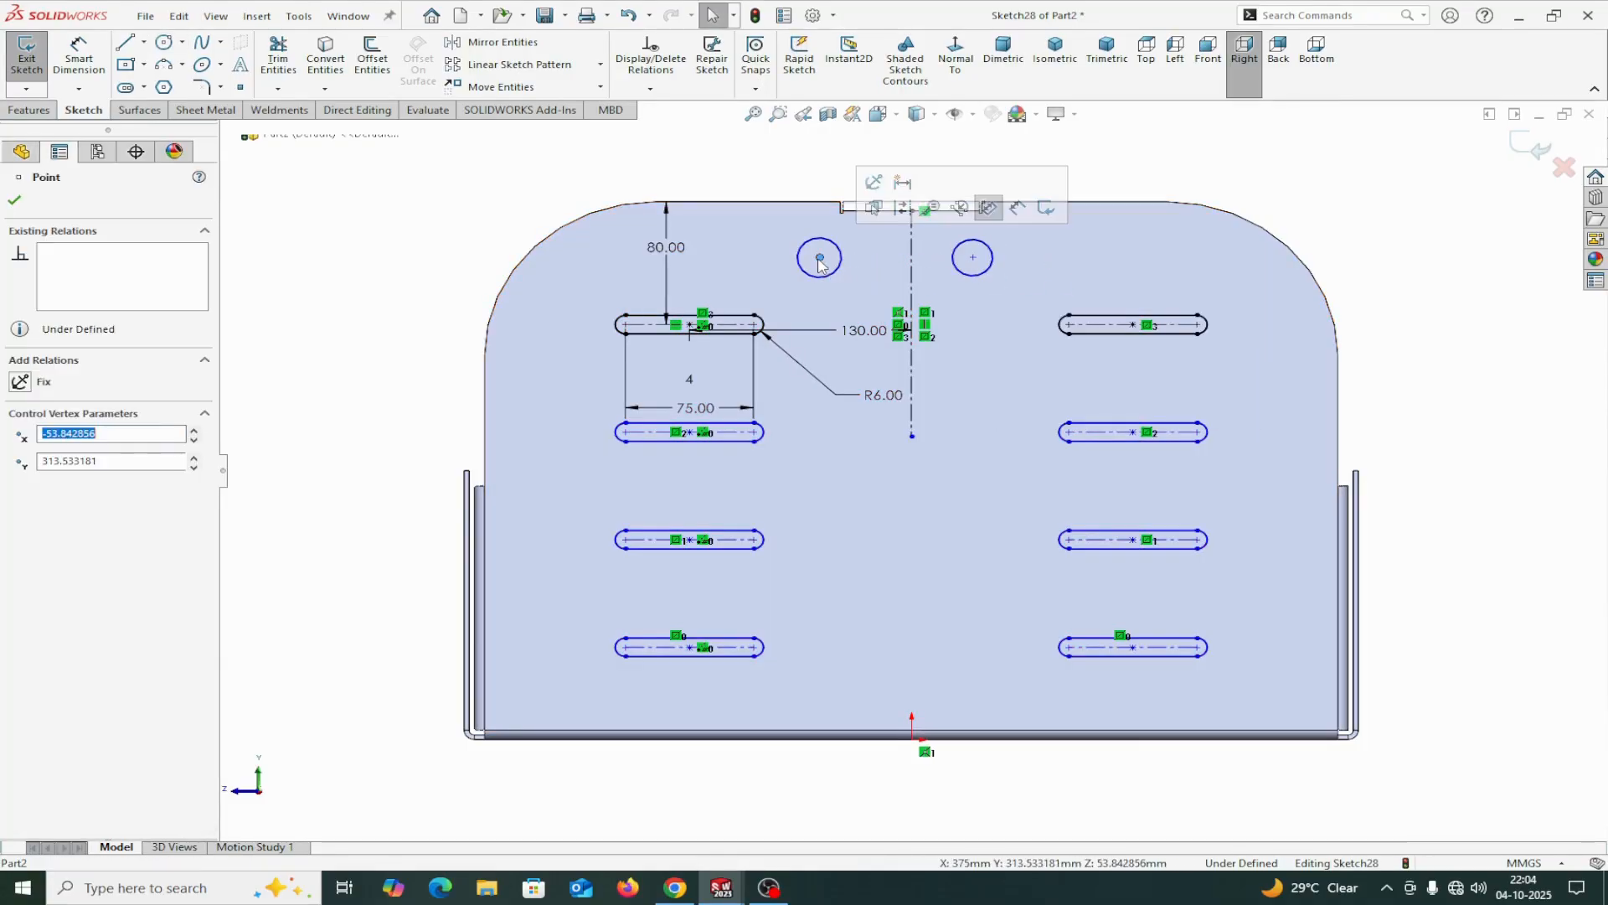
{"action": "left_click", "coordinate": [972, 258], "text": "ctrl"}
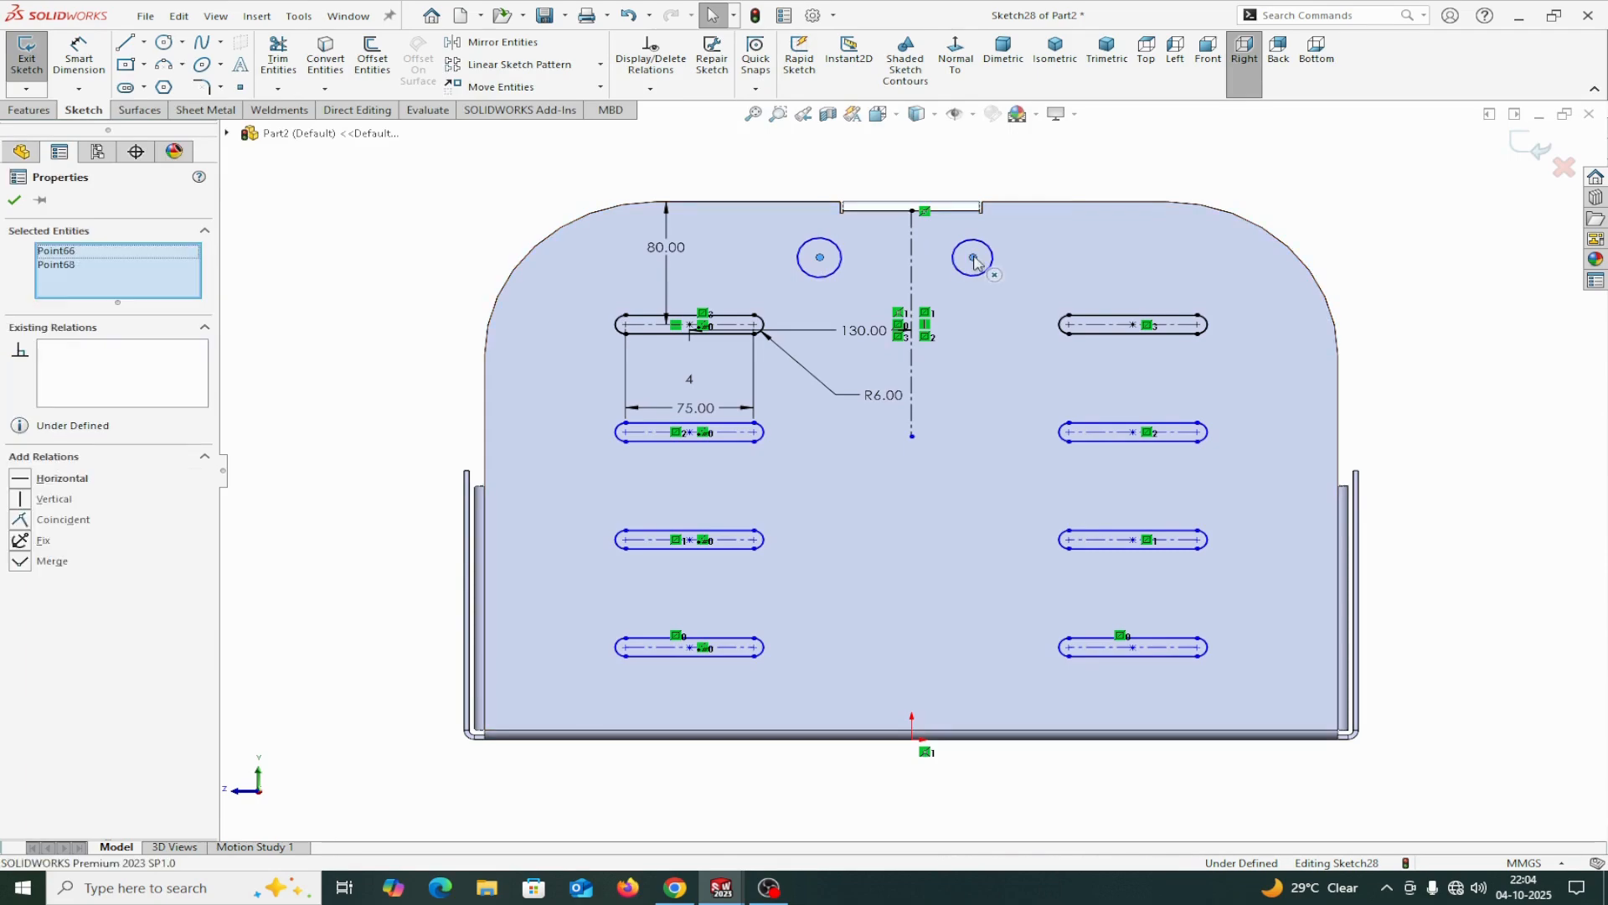
{"action": "left_click", "coordinate": [26, 482]}
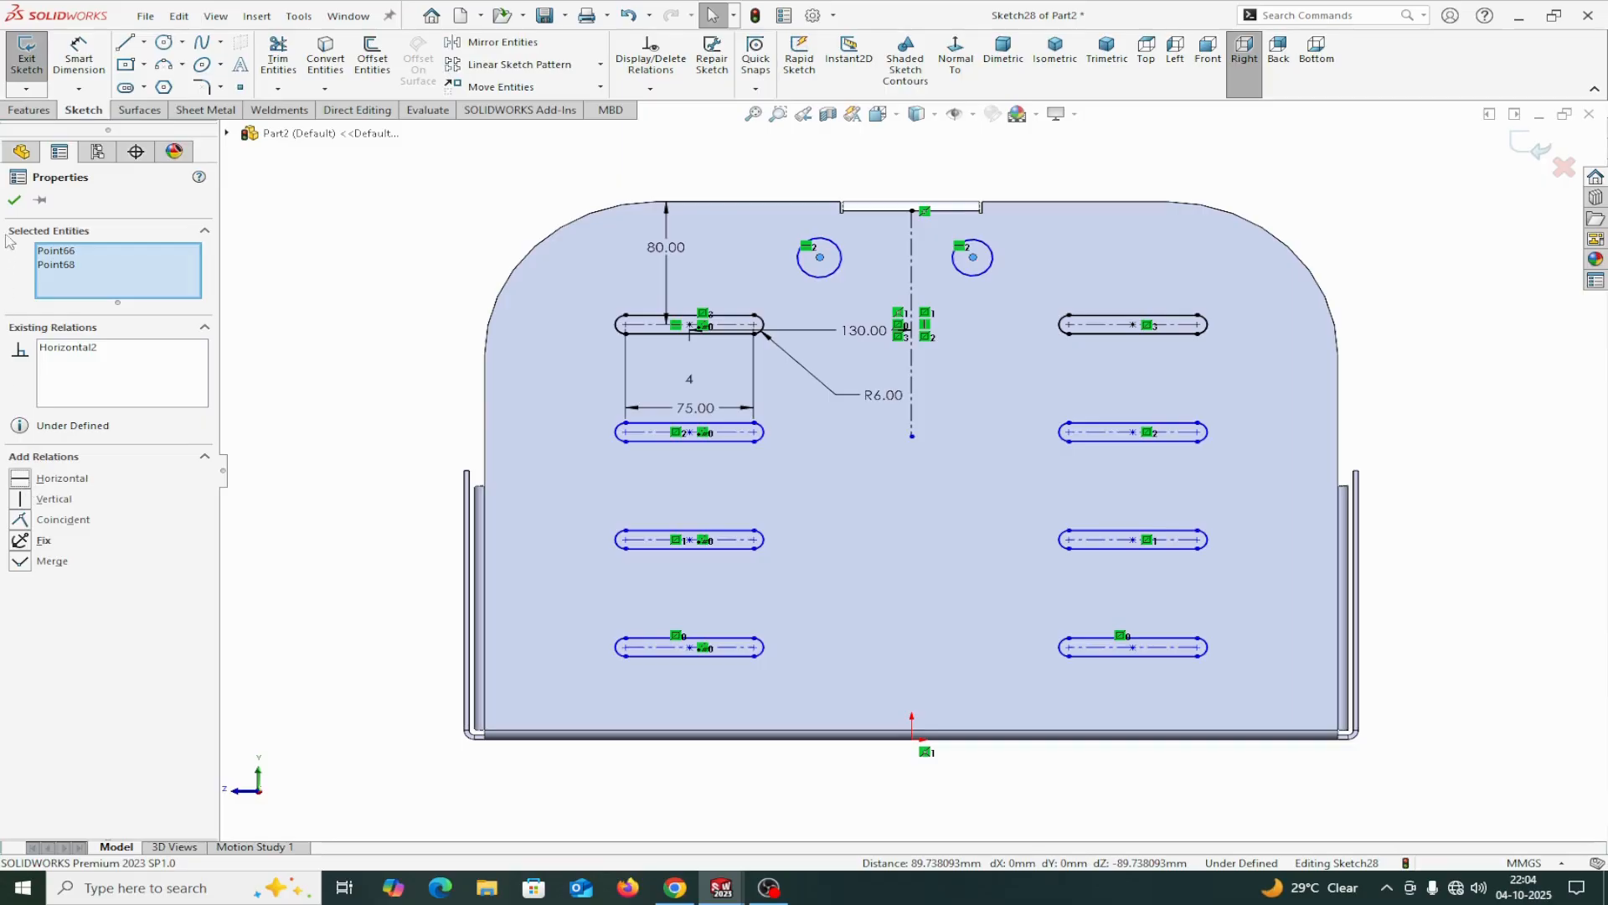
{"action": "left_click", "coordinate": [14, 201]}
Dimension both circles near the flange's upper edge with a diameter of 15 mm.
{"action": "left_click", "coordinate": [79, 57]}
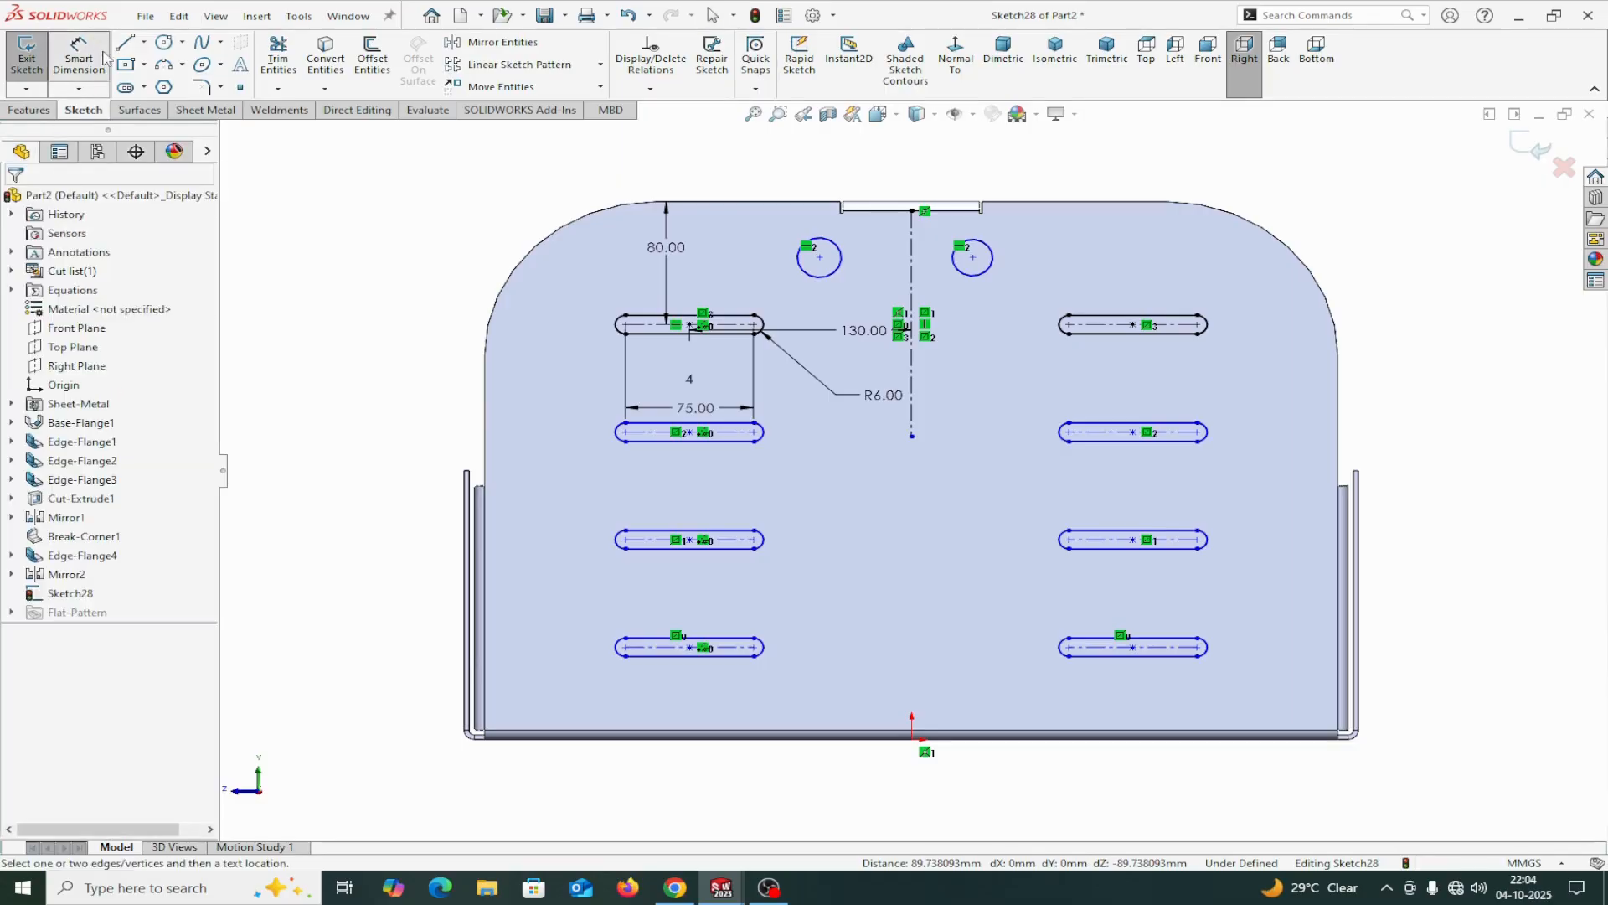
{"action": "left_click", "coordinate": [800, 274]}
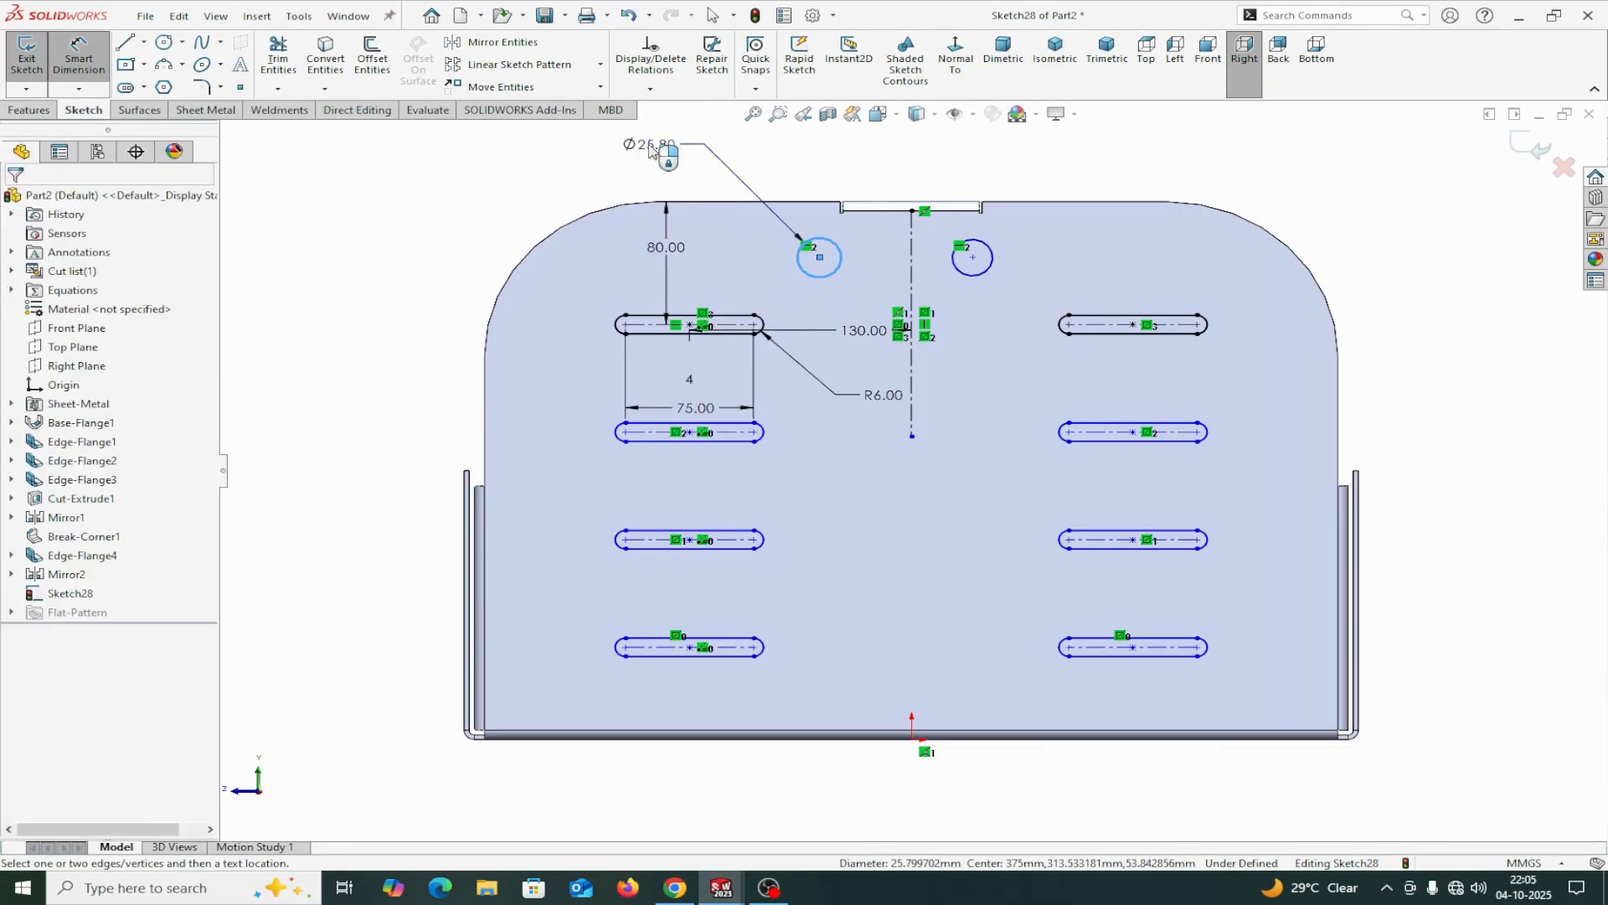
{"action": "left_click", "coordinate": [648, 145]}
{"action": "type", "text": "15"}
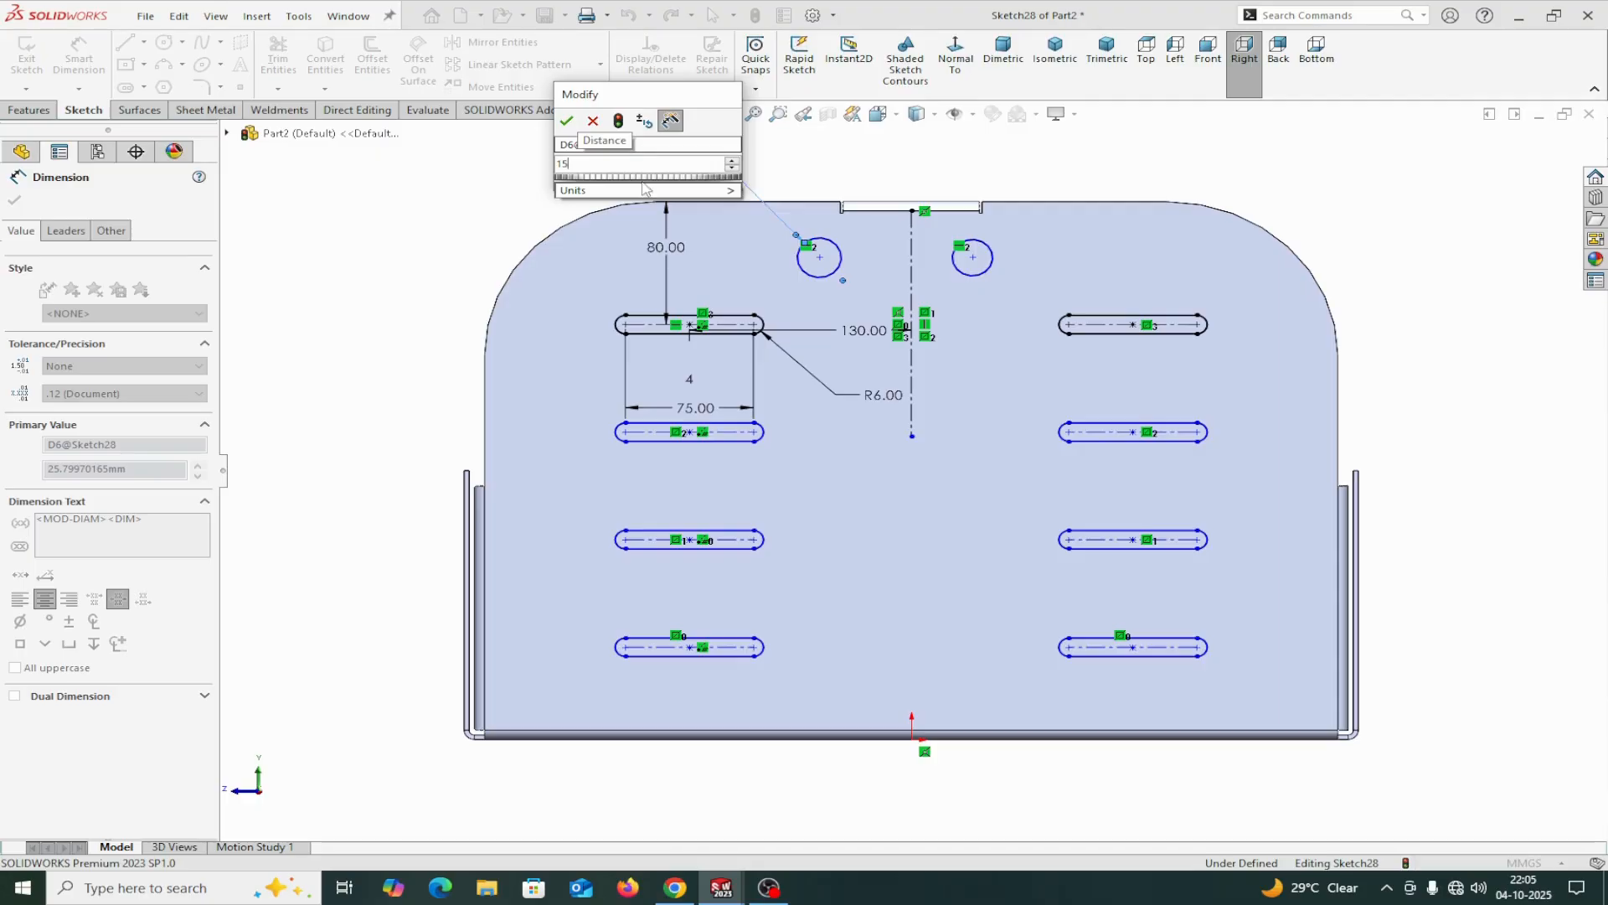
{"action": "left_click", "coordinate": [568, 122]}
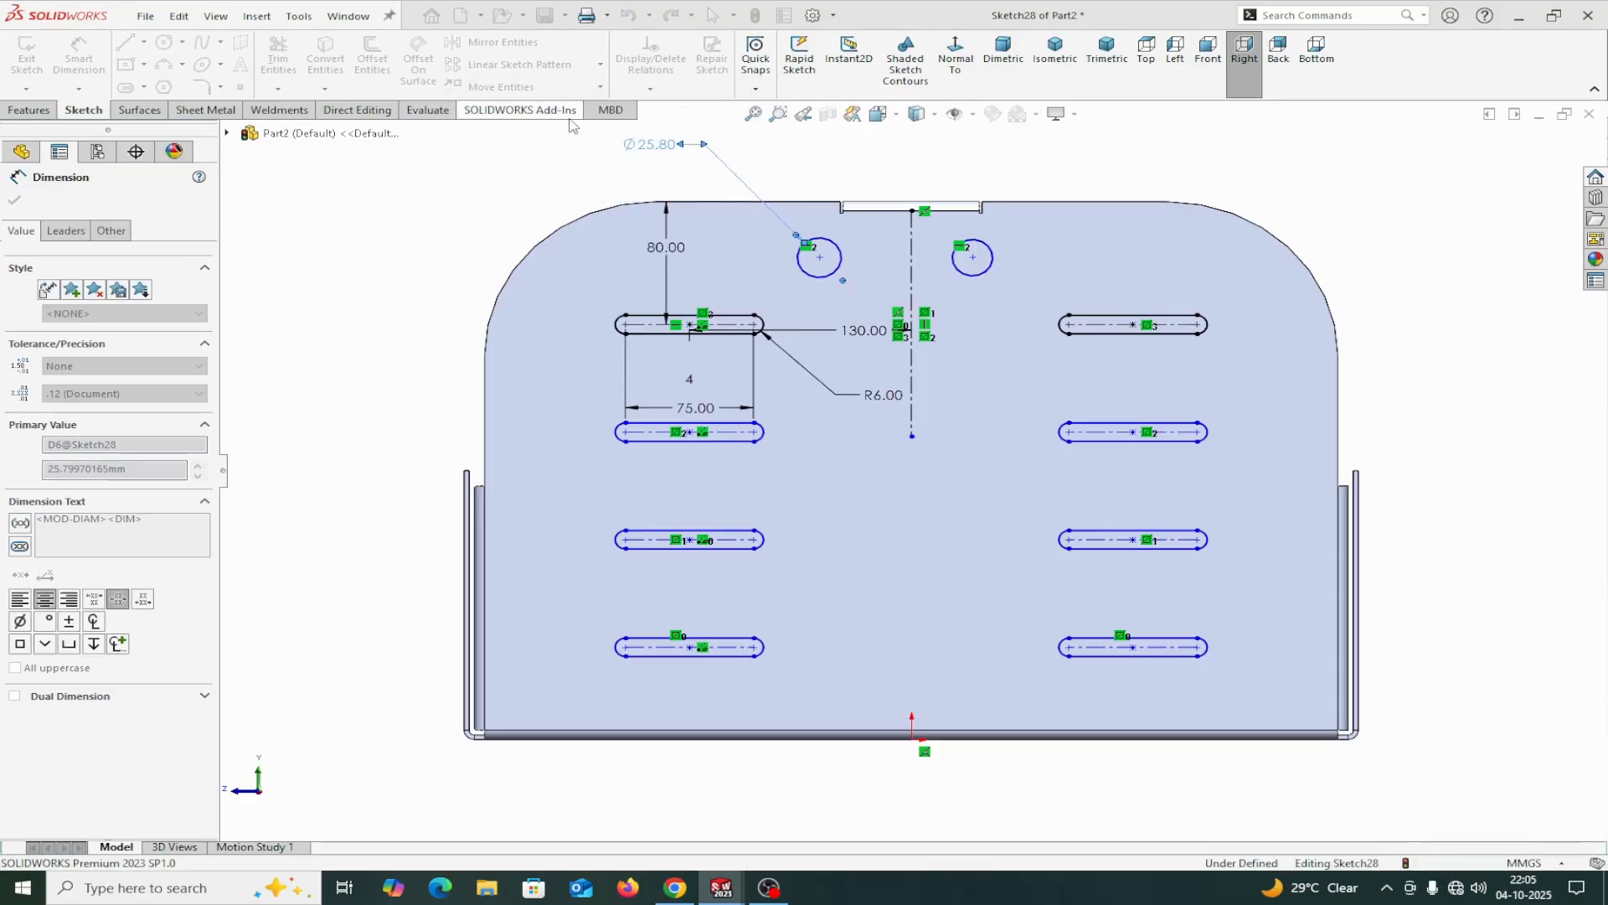
{"action": "scroll", "coordinate": [867, 181], "scroll_direction": "down", "scroll_amount": 3}
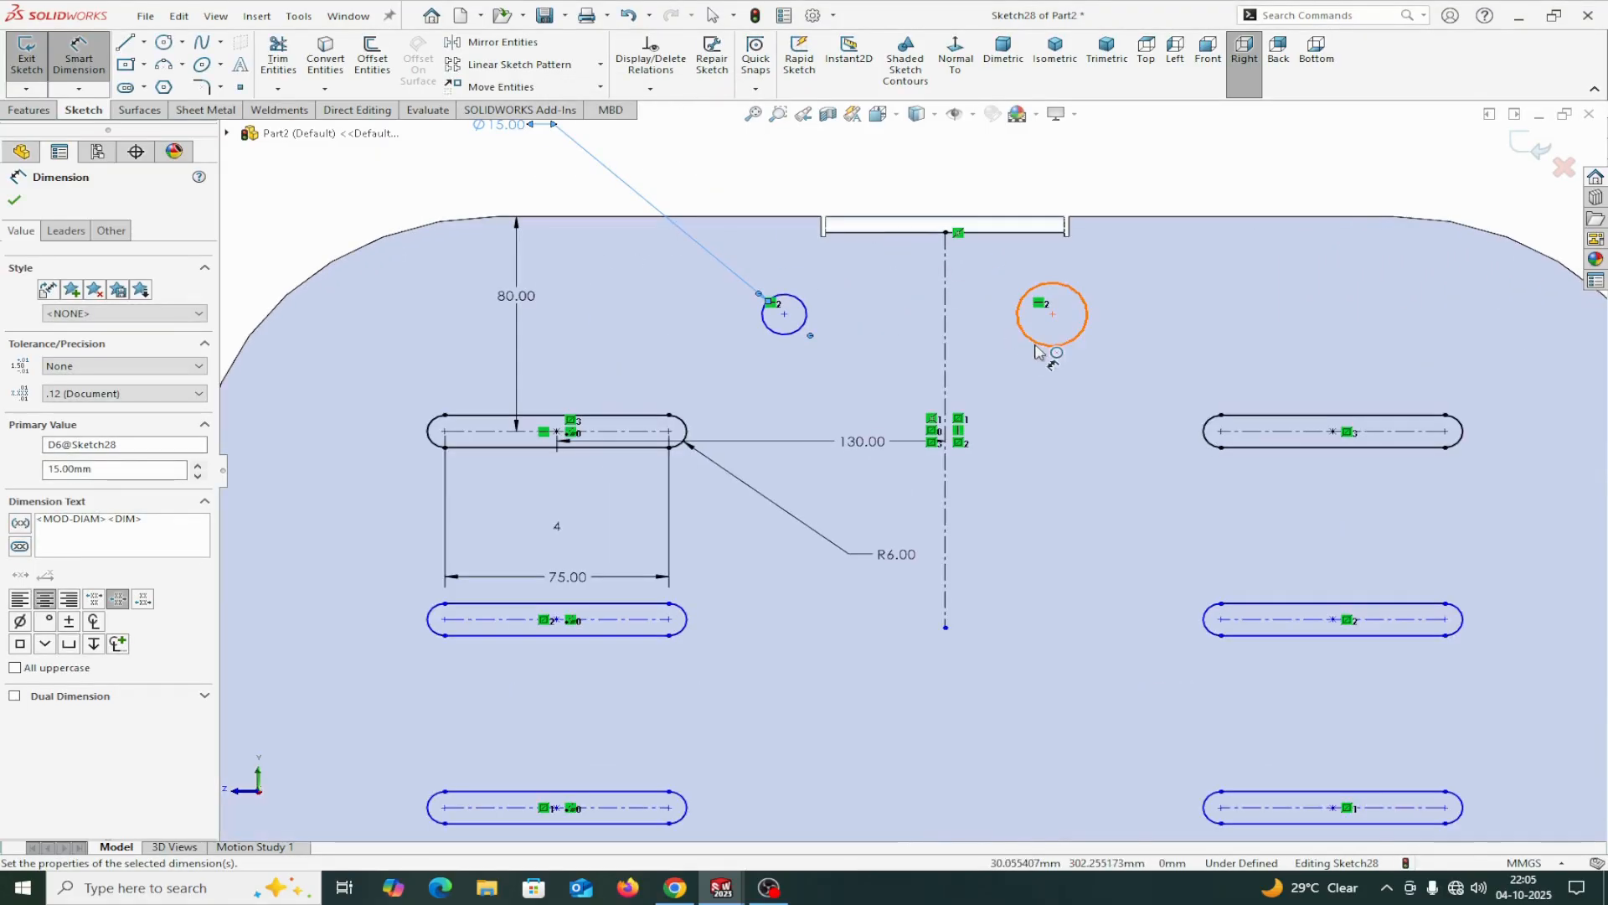
{"action": "left_click", "coordinate": [1038, 350]}
{"action": "left_click", "coordinate": [1080, 403]}
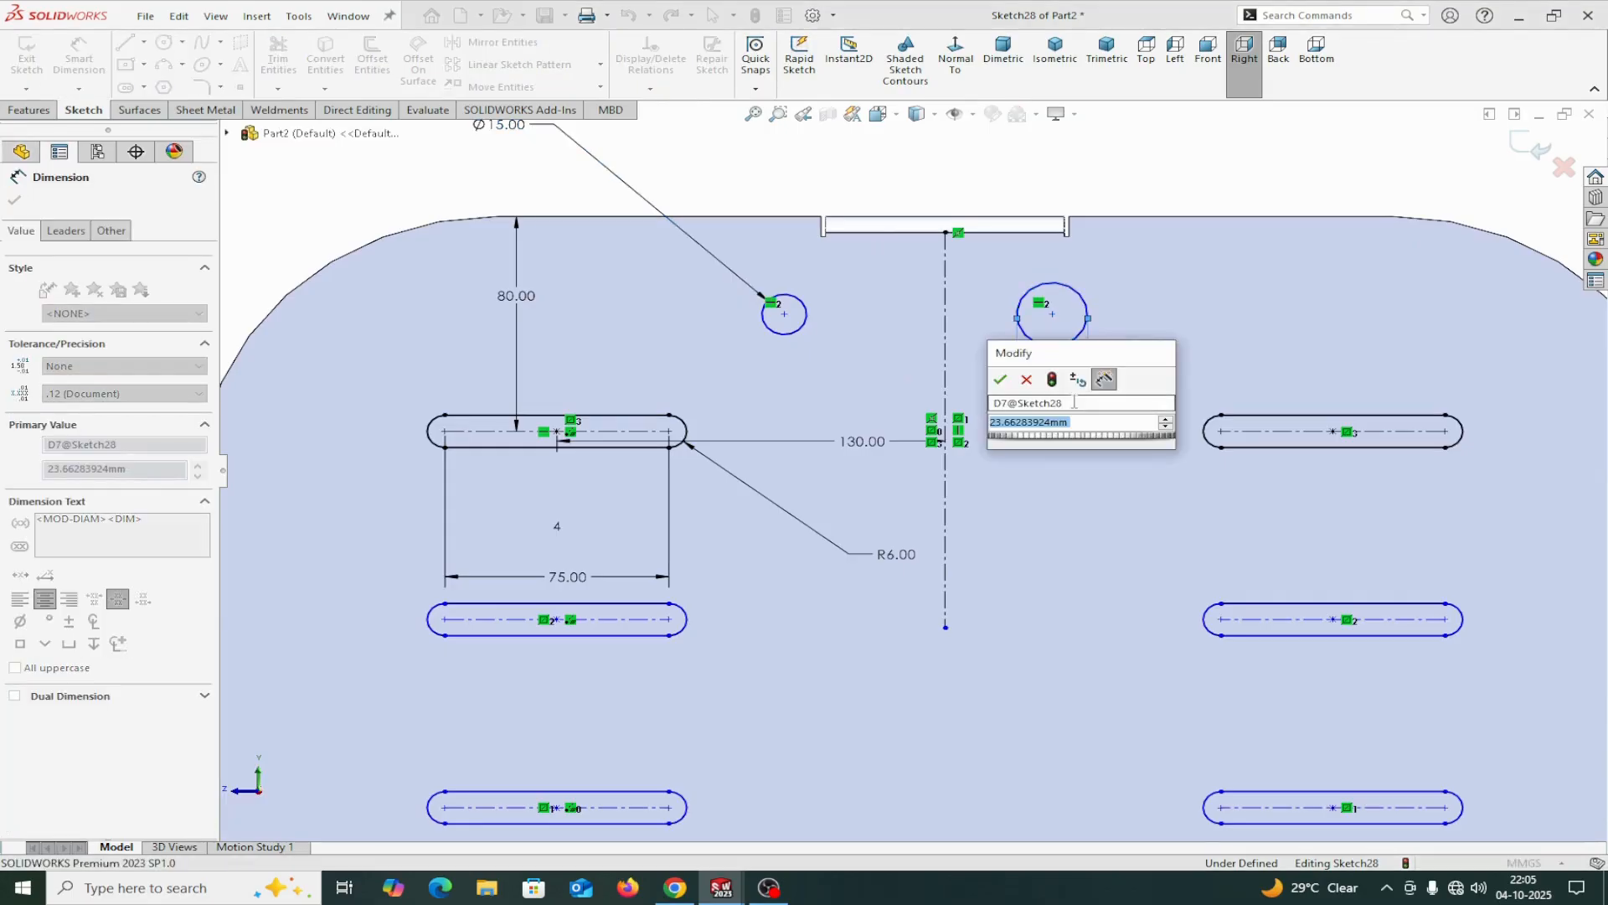
{"action": "type", "text": "15"}
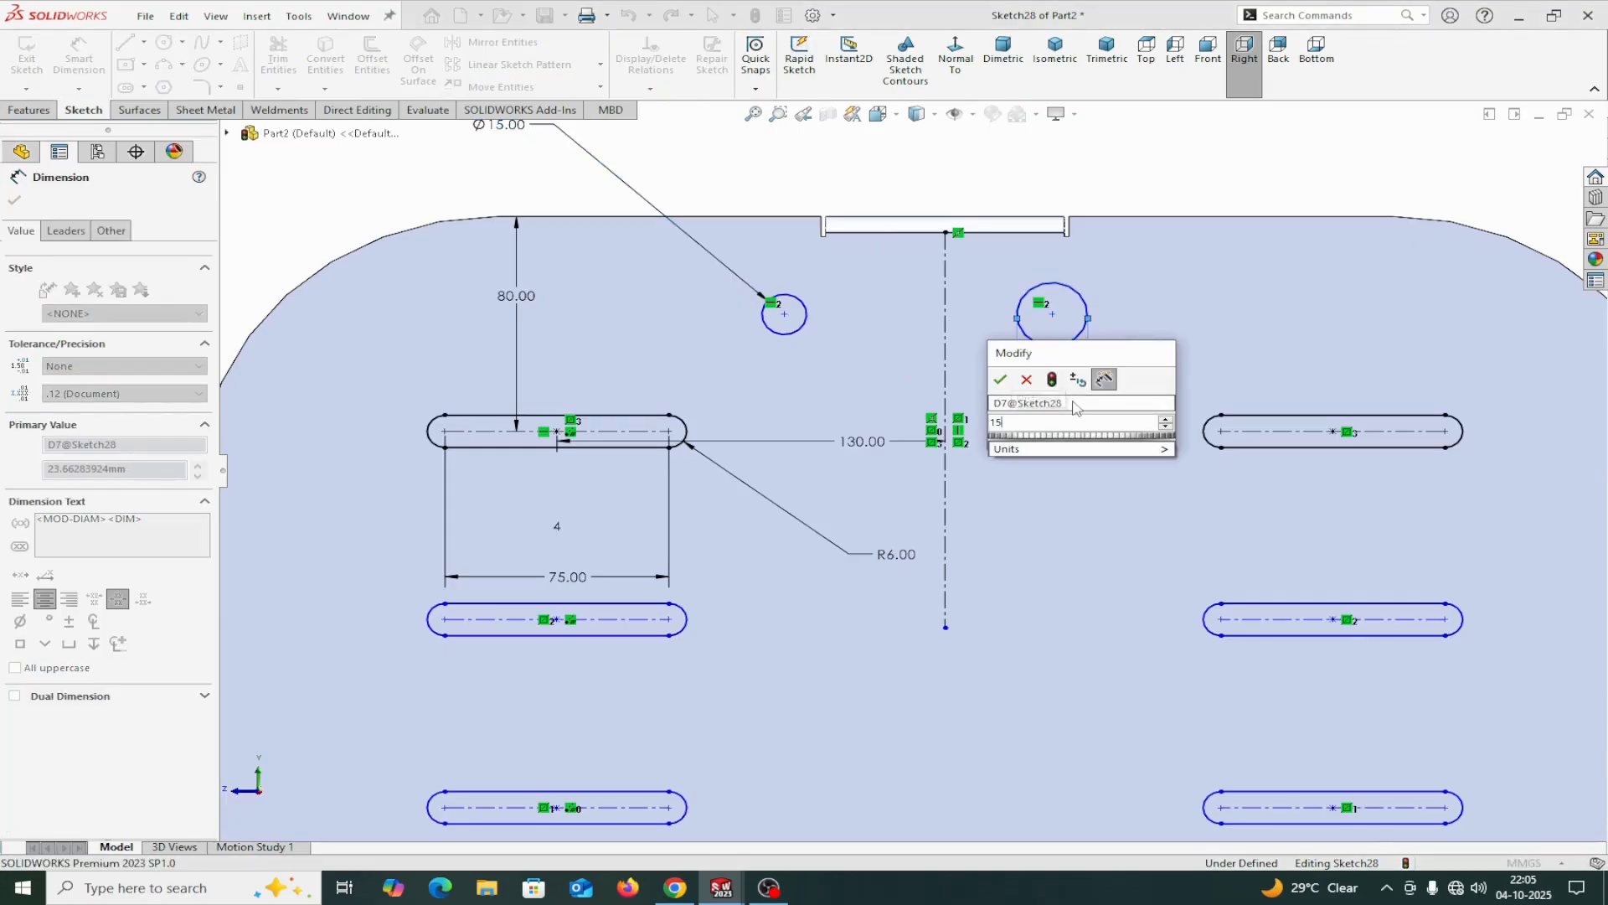
{"action": "left_click", "coordinate": [1003, 381]}
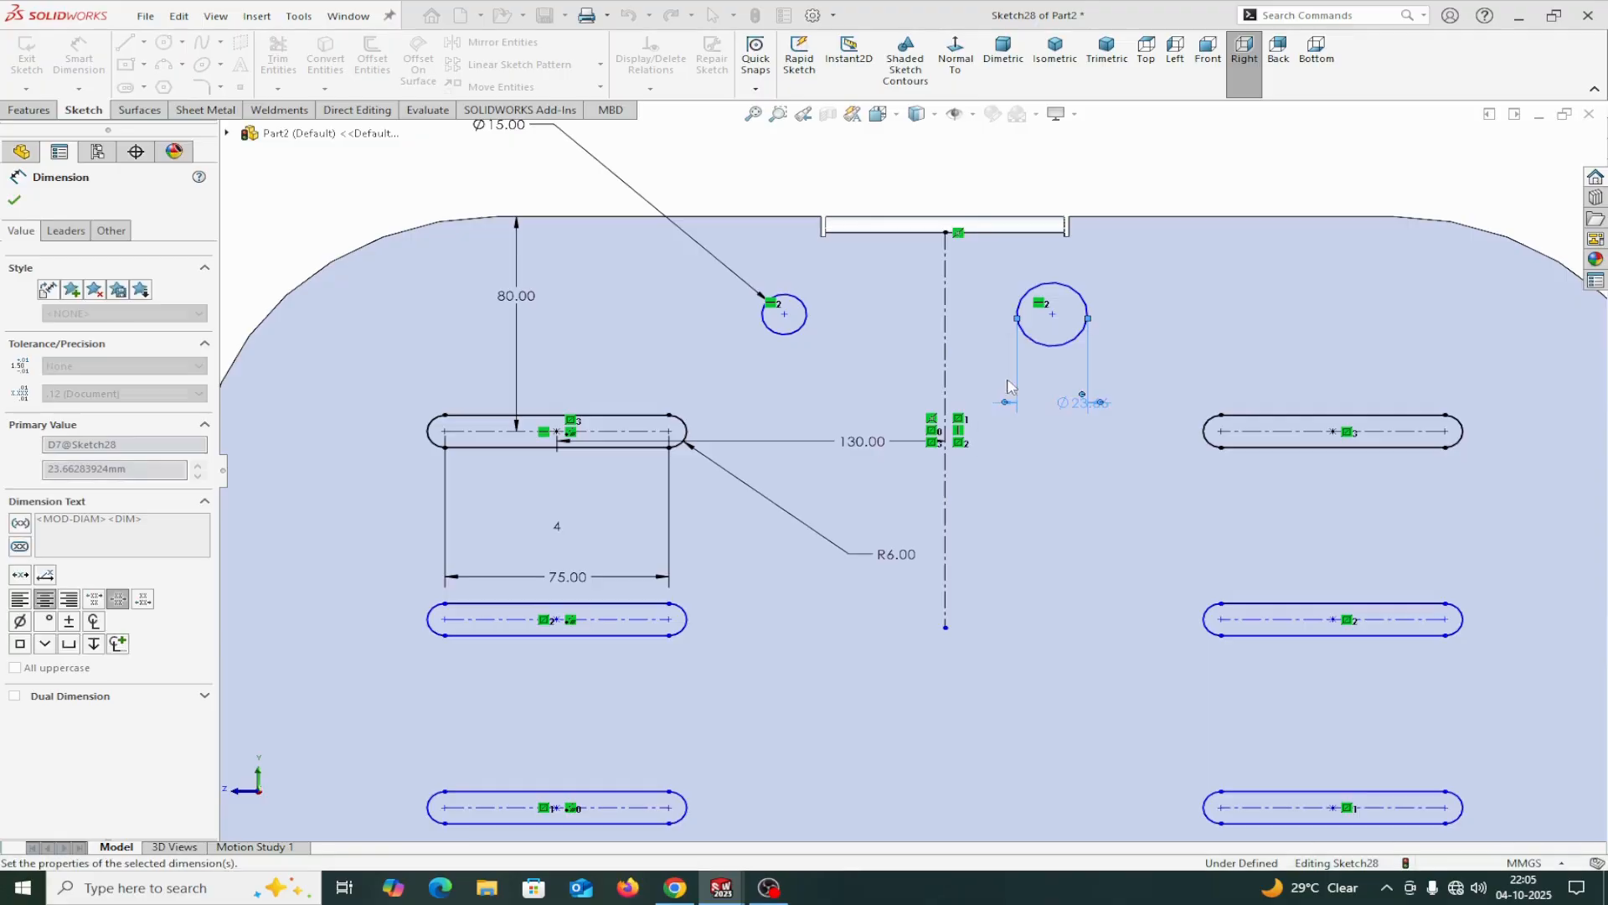
Dimension the circle centres 25 mm below the end flange's upper edge.
{"action": "left_click", "coordinate": [784, 315]}
{"action": "left_click", "coordinate": [791, 217]}
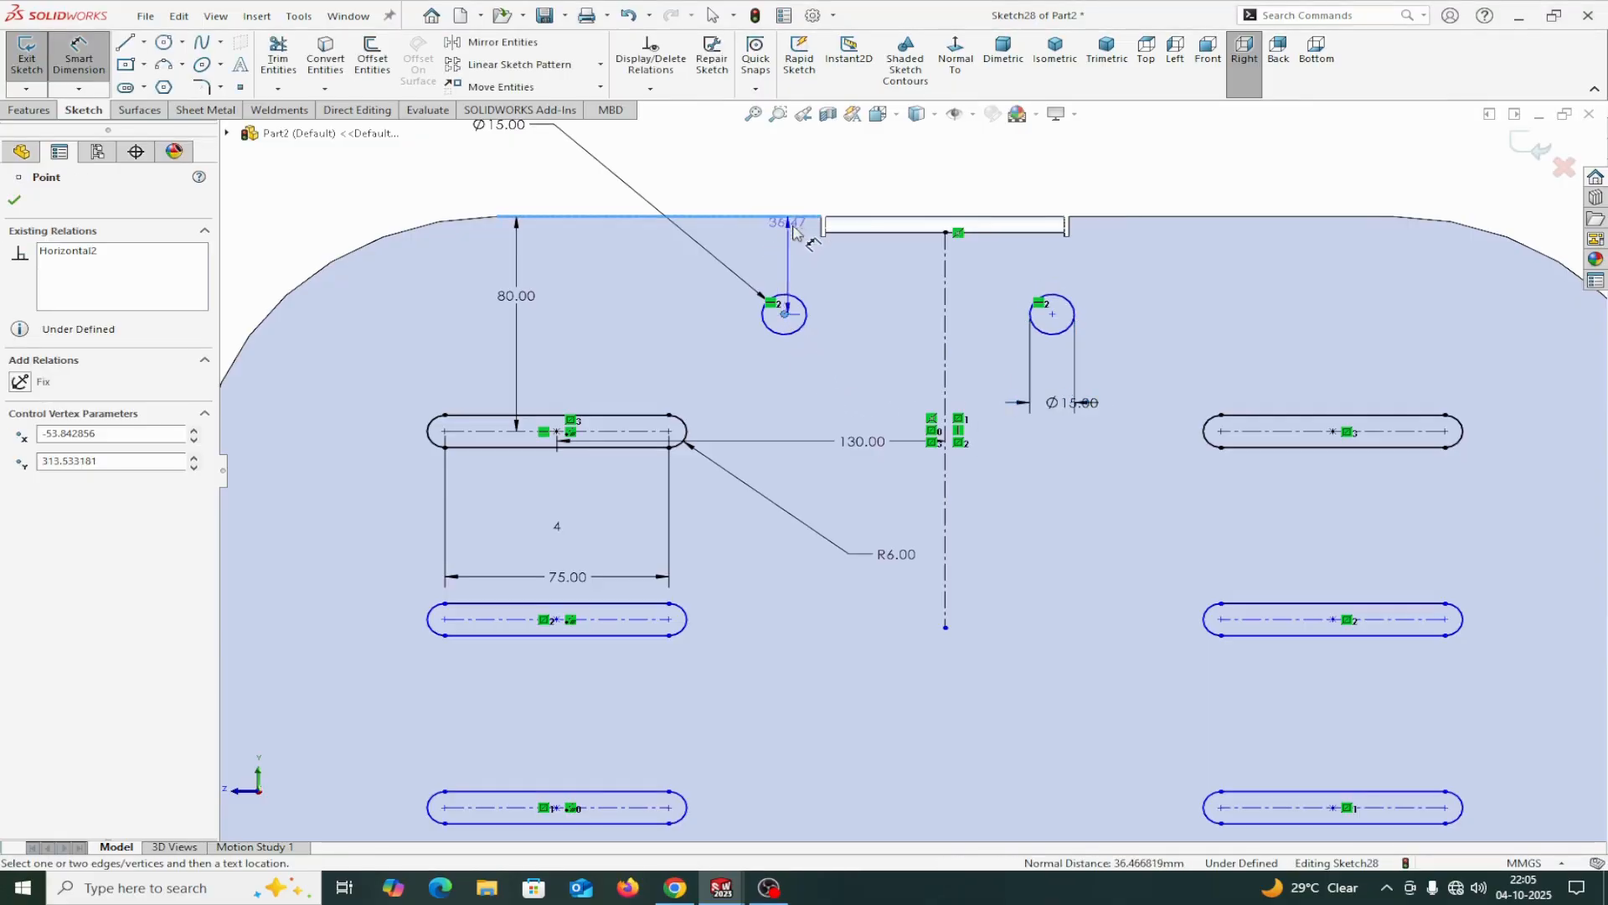
{"action": "left_click", "coordinate": [1240, 252]}
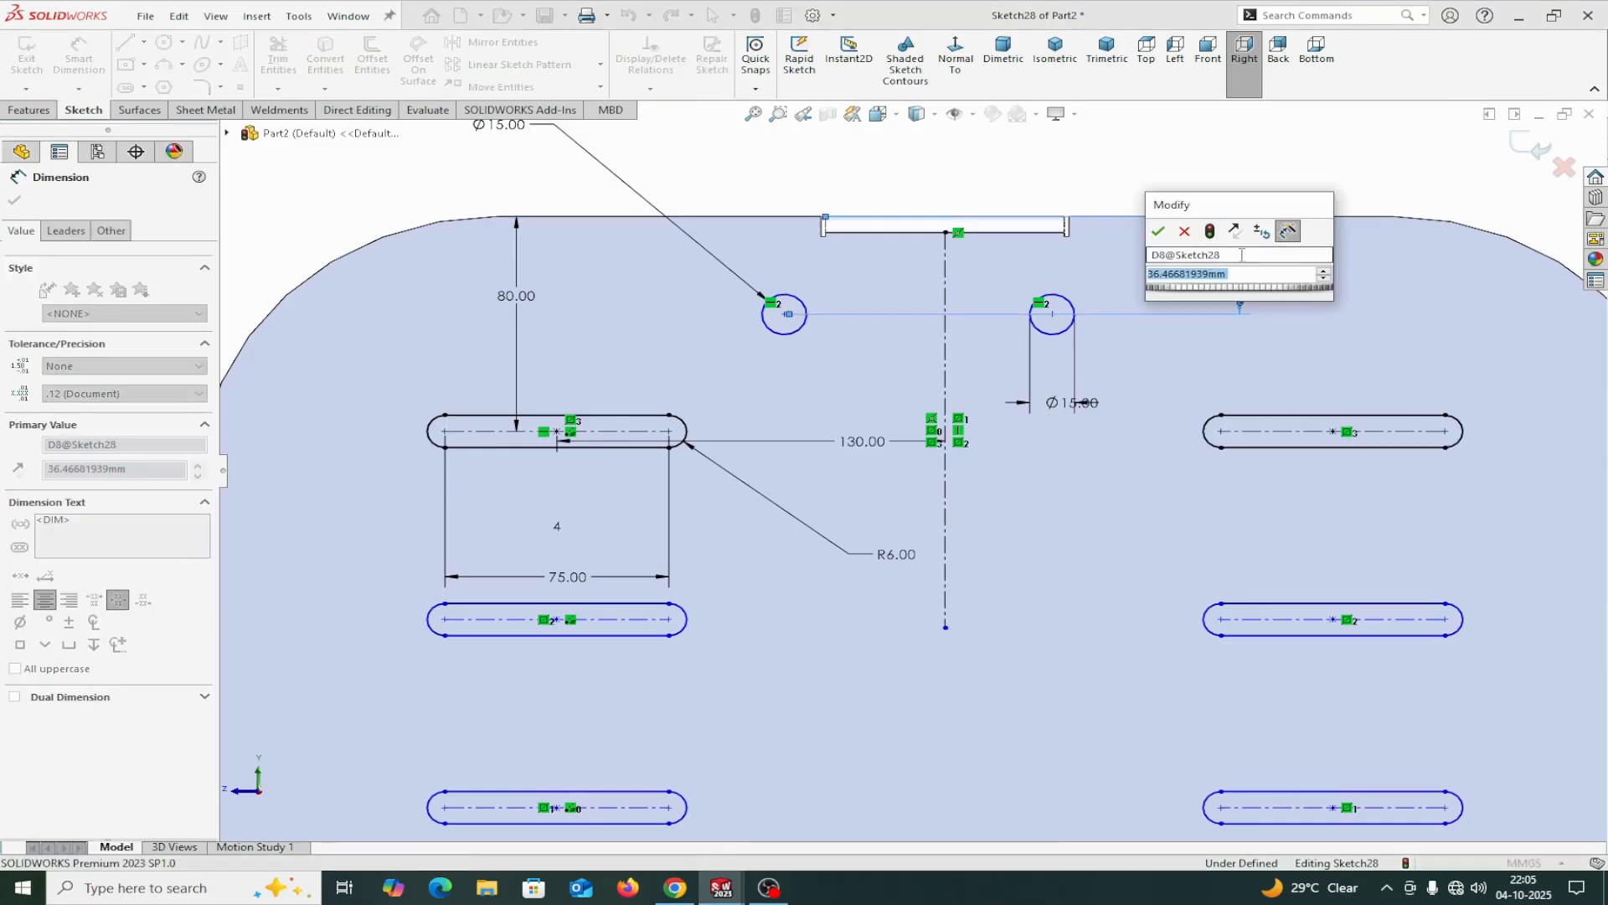
{"action": "type", "text": "25"}
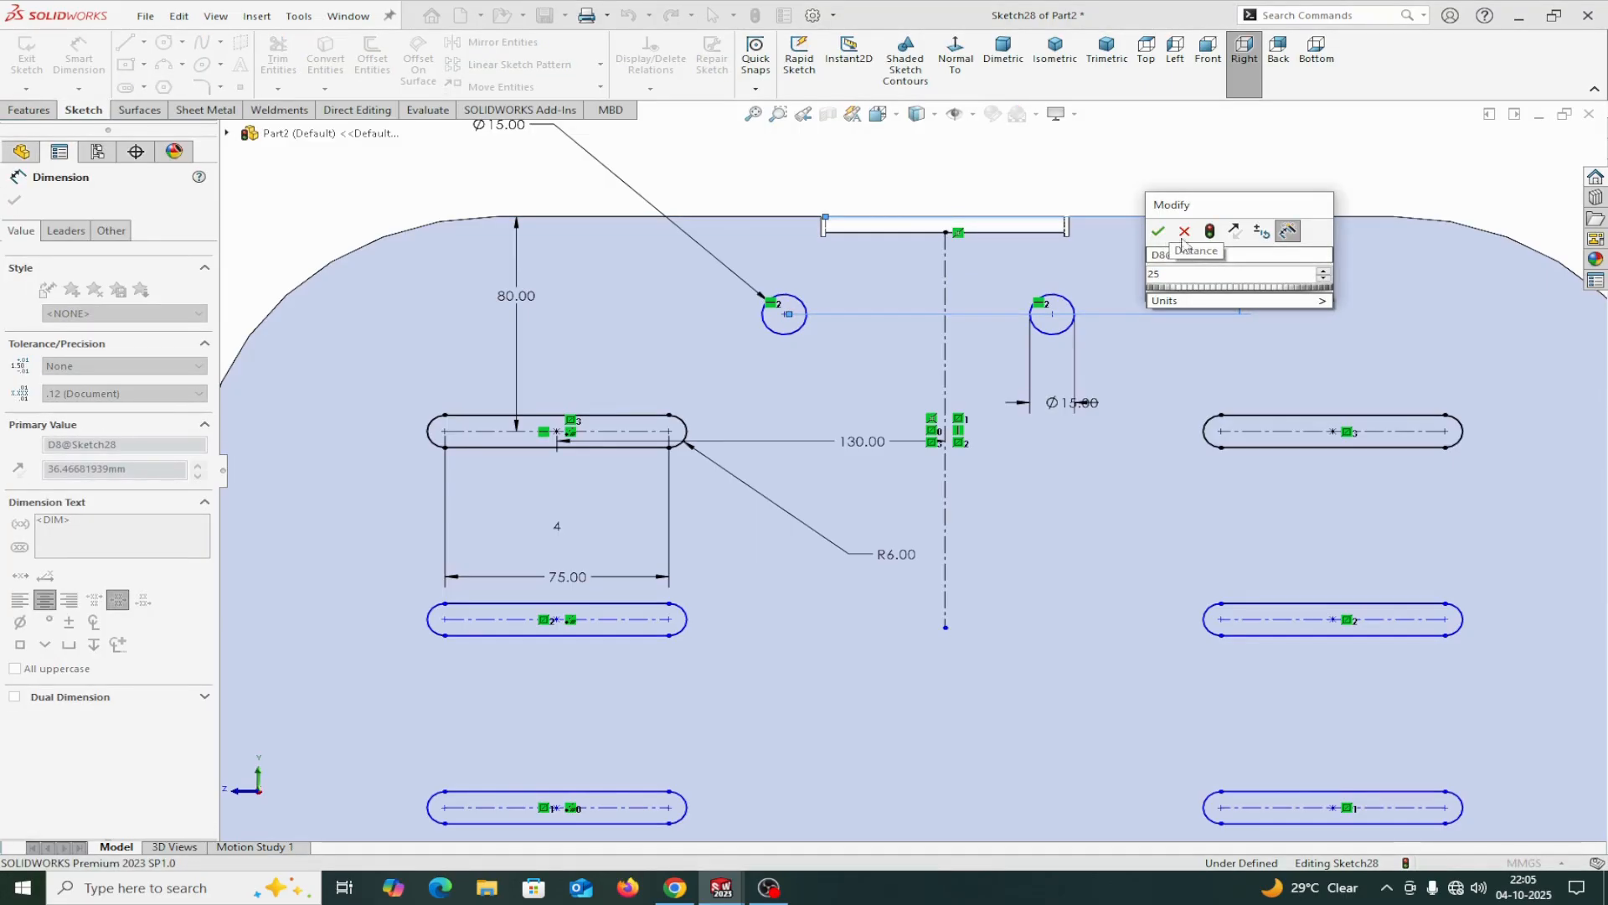
{"action": "left_click", "coordinate": [1161, 233]}
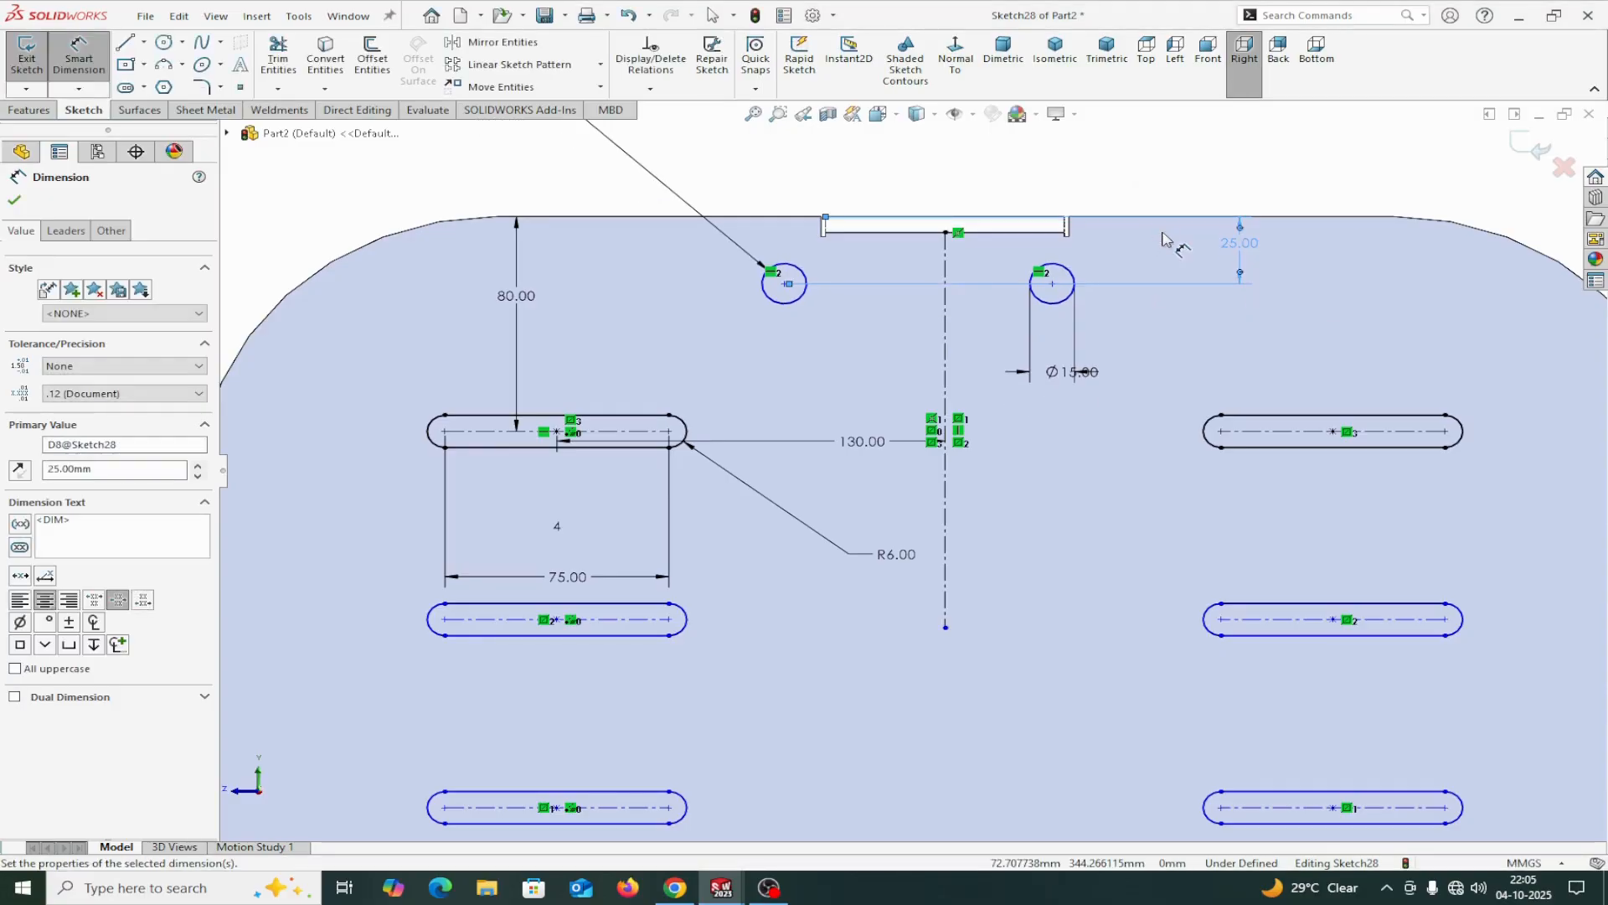
Try to add a Vertical relation between the centerline's lower endpoint and the origin.
{"action": "scroll", "coordinate": [917, 625], "scroll_direction": "up", "scroll_amount": 5}
{"action": "scroll", "coordinate": [1005, 661], "scroll_direction": "down", "scroll_amount": 3}
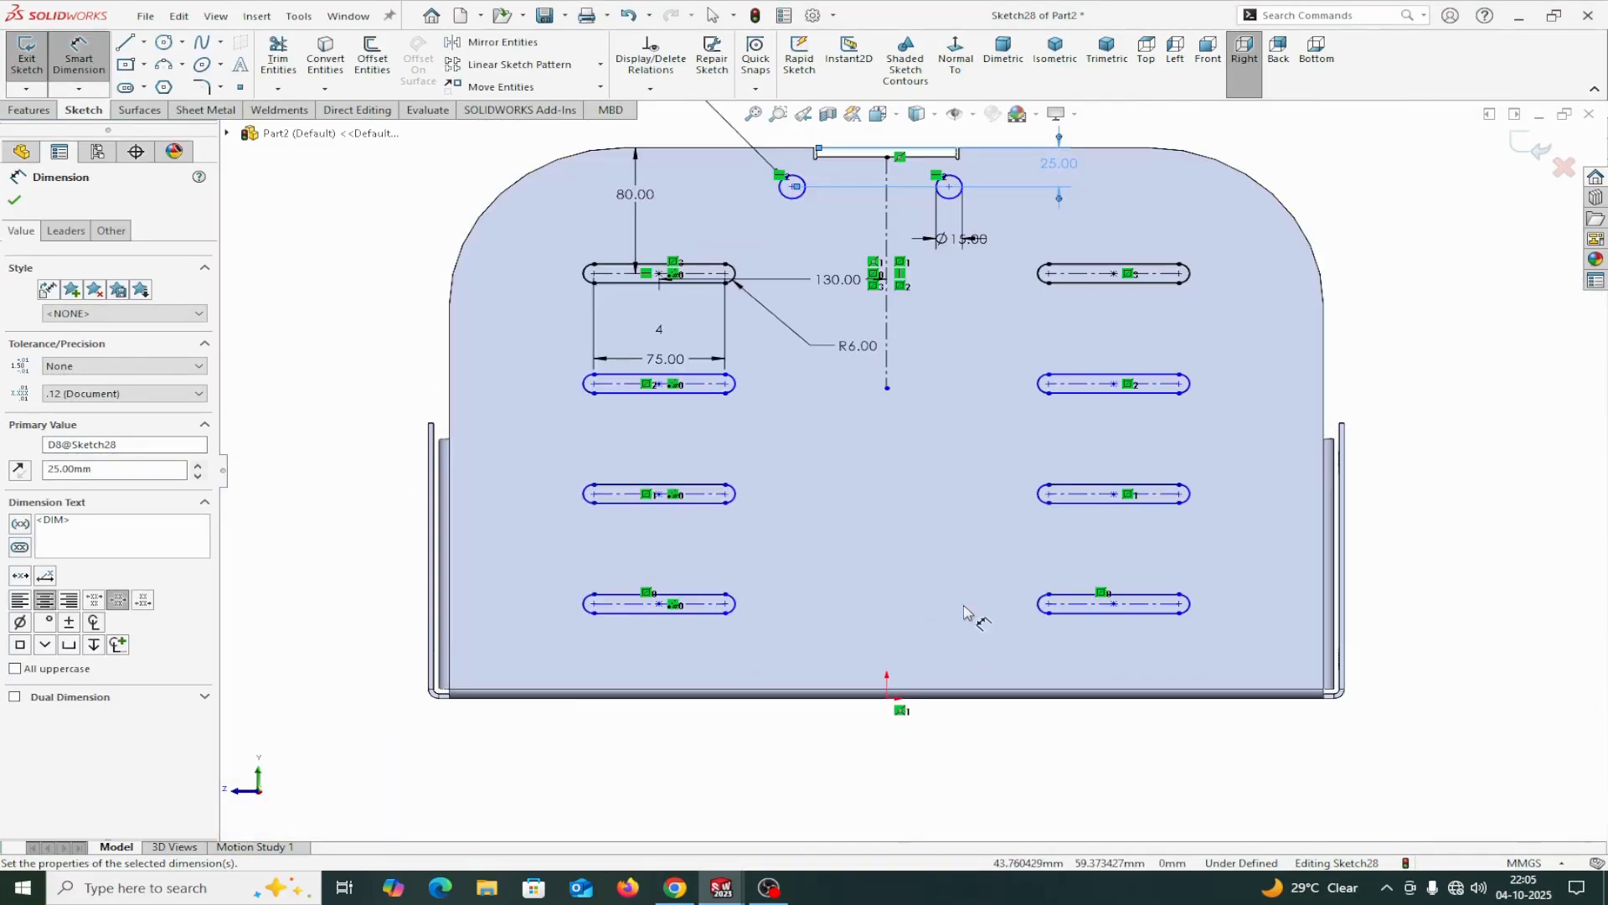
{"action": "left_click", "coordinate": [15, 200]}
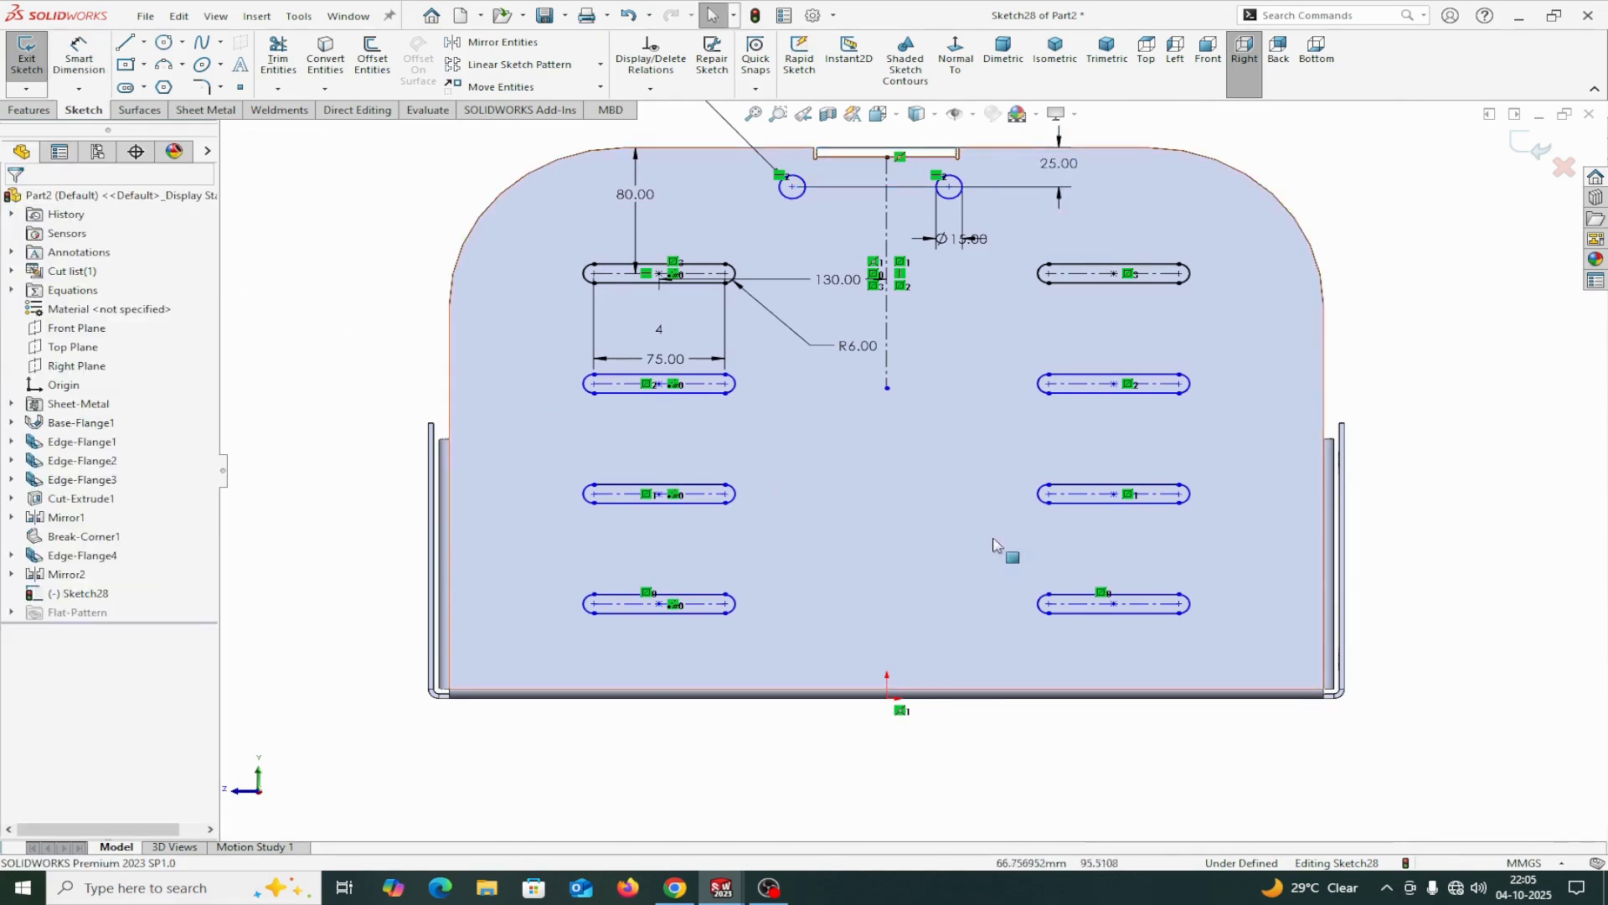
{"action": "left_click", "coordinate": [889, 389]}
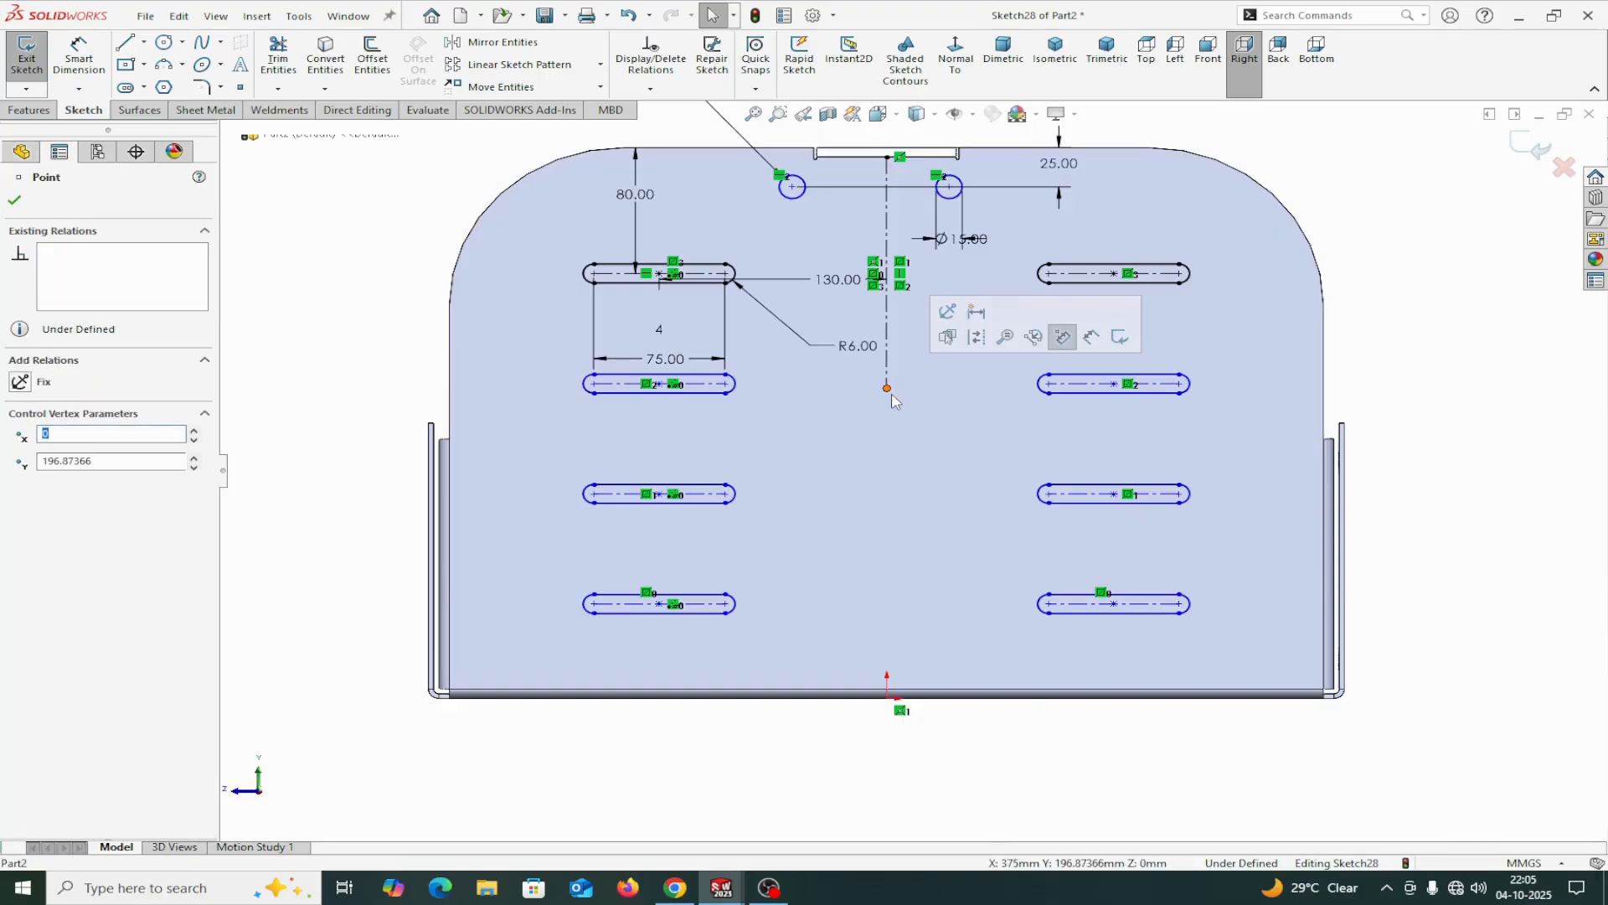
{"action": "left_click", "coordinate": [886, 701], "text": "ctrl"}
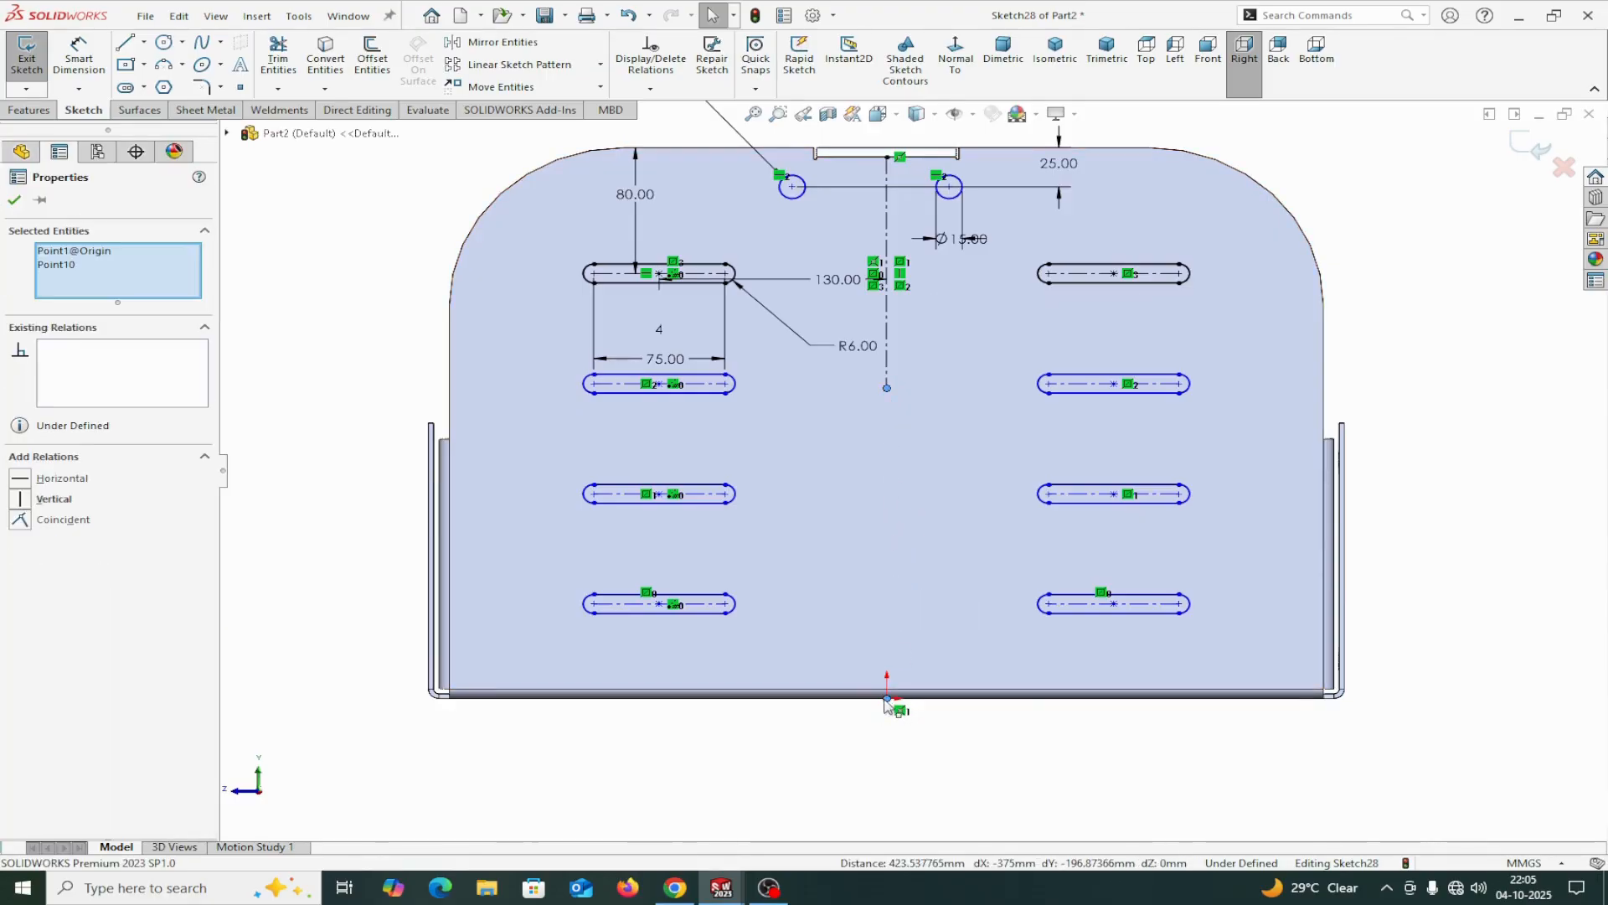
{"action": "left_click", "coordinate": [24, 500]}
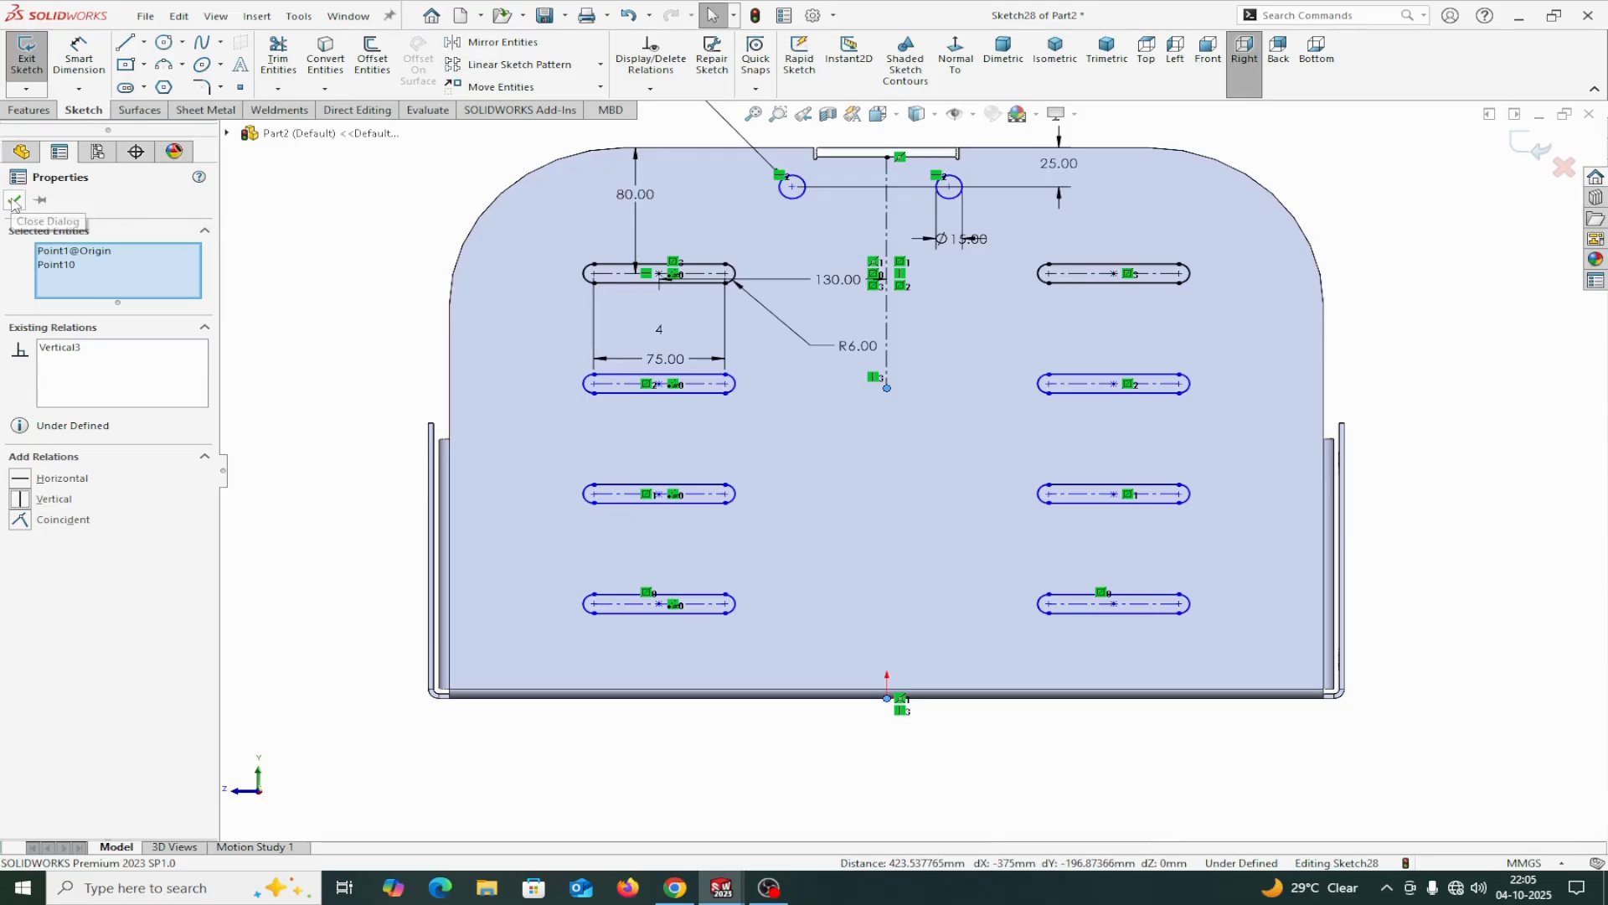
{"action": "left_click", "coordinate": [632, 17]}
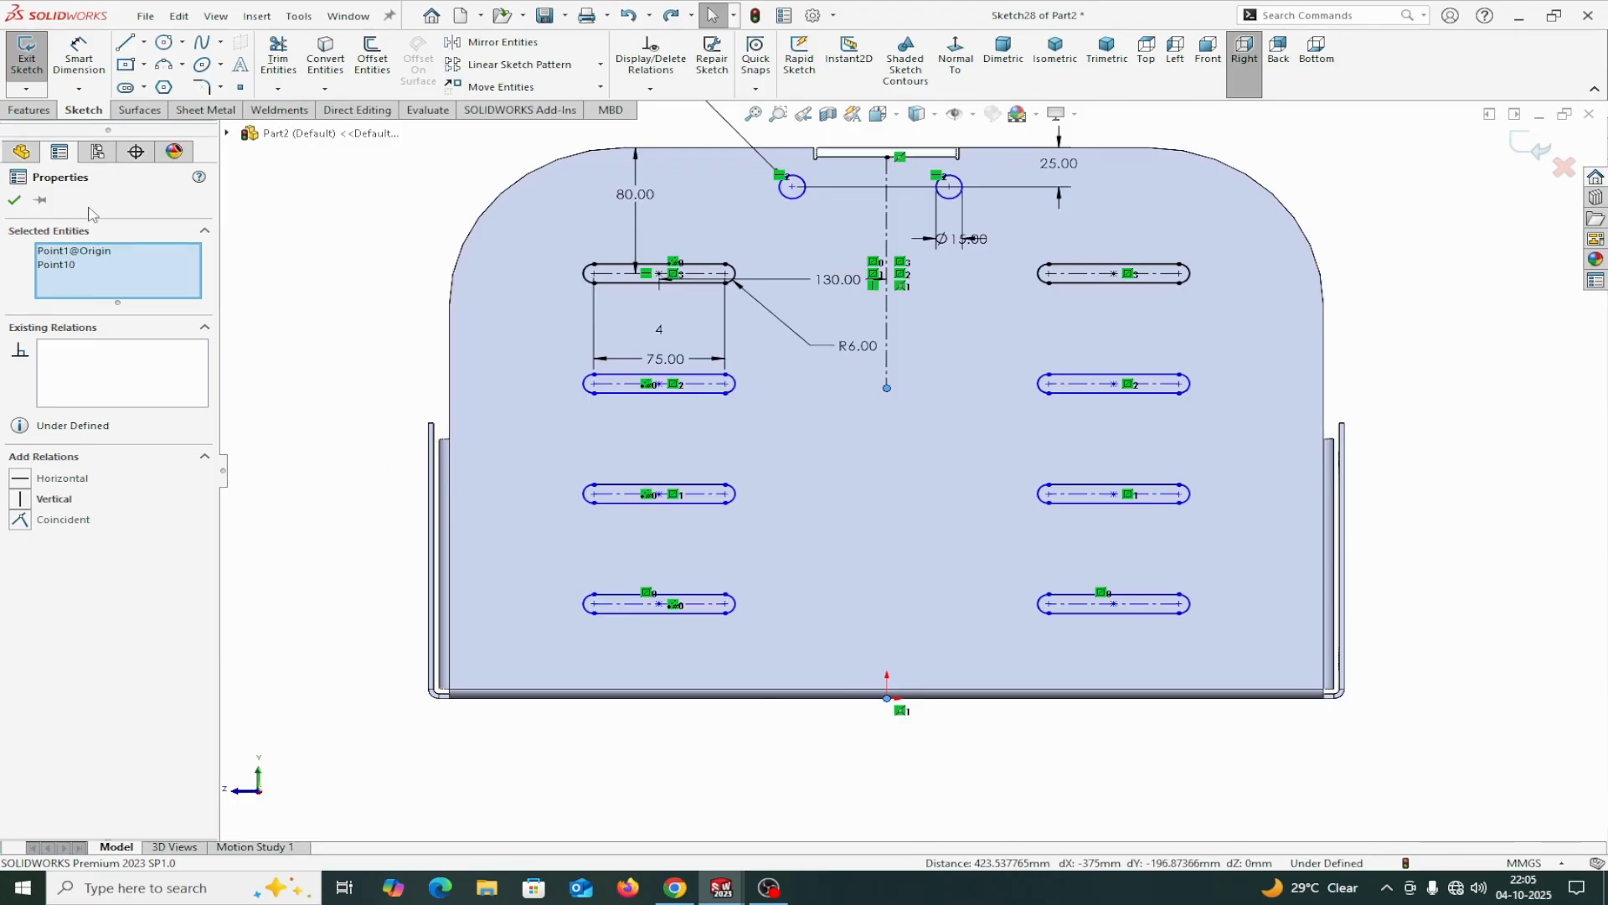
{"action": "left_click", "coordinate": [15, 200]}
Extrude-cut the slots and two holes Through All with Normal cut, so they pass through both end flanges.
{"action": "scroll", "coordinate": [927, 466], "scroll_direction": "up", "scroll_amount": 2}
{"action": "scroll", "coordinate": [927, 467], "scroll_direction": "down", "scroll_amount": 2}
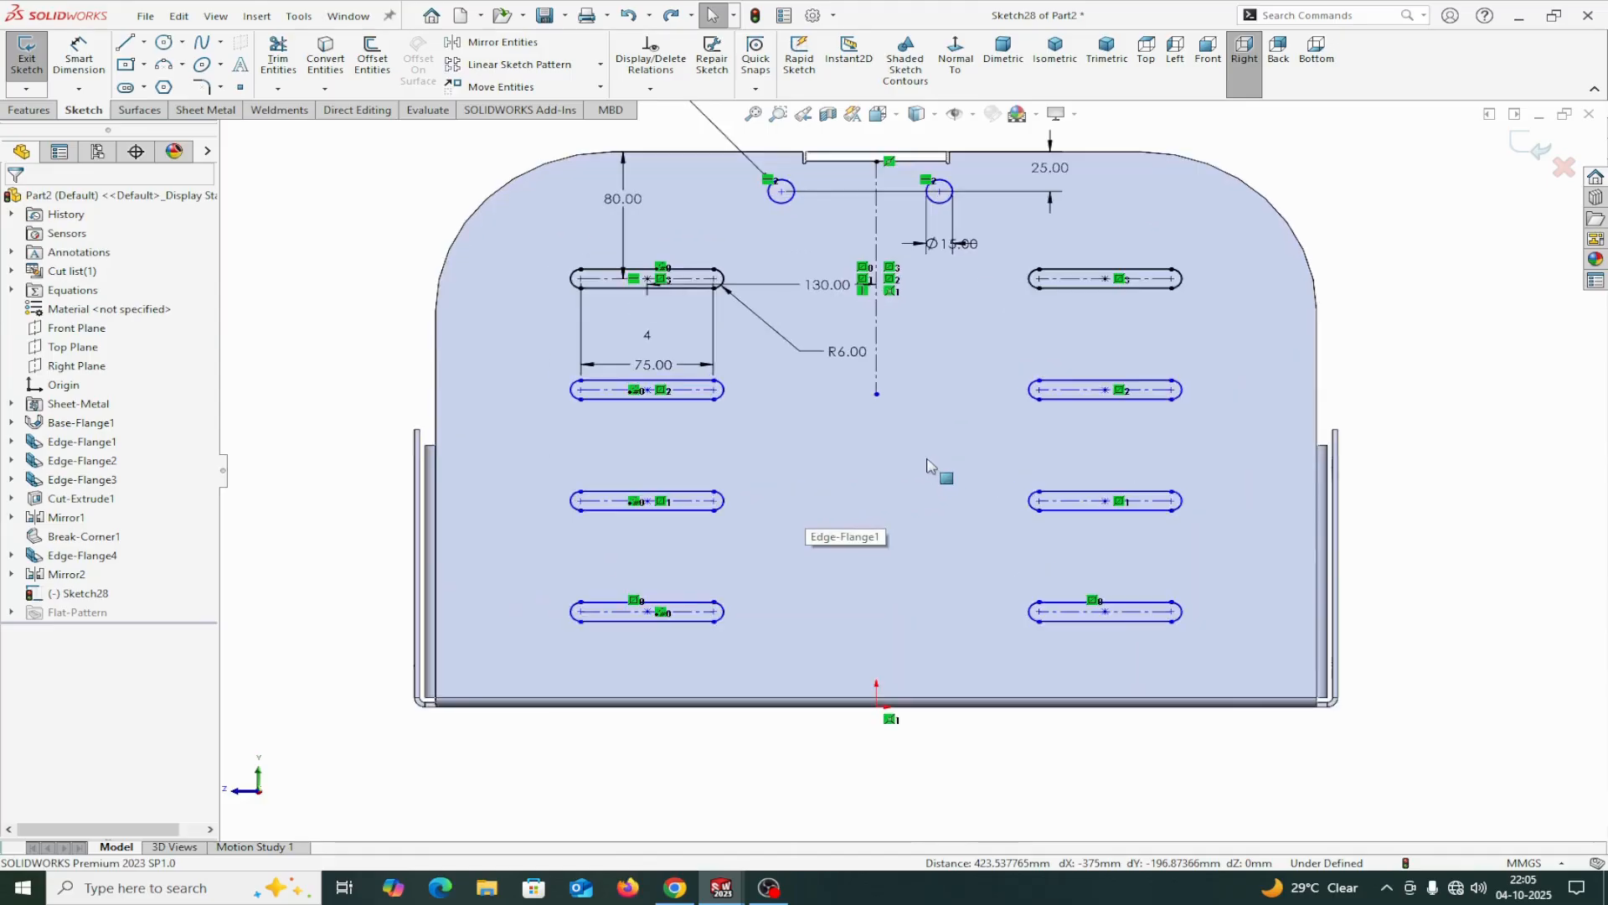
{"action": "scroll", "coordinate": [927, 466], "scroll_direction": "up", "scroll_amount": 2}
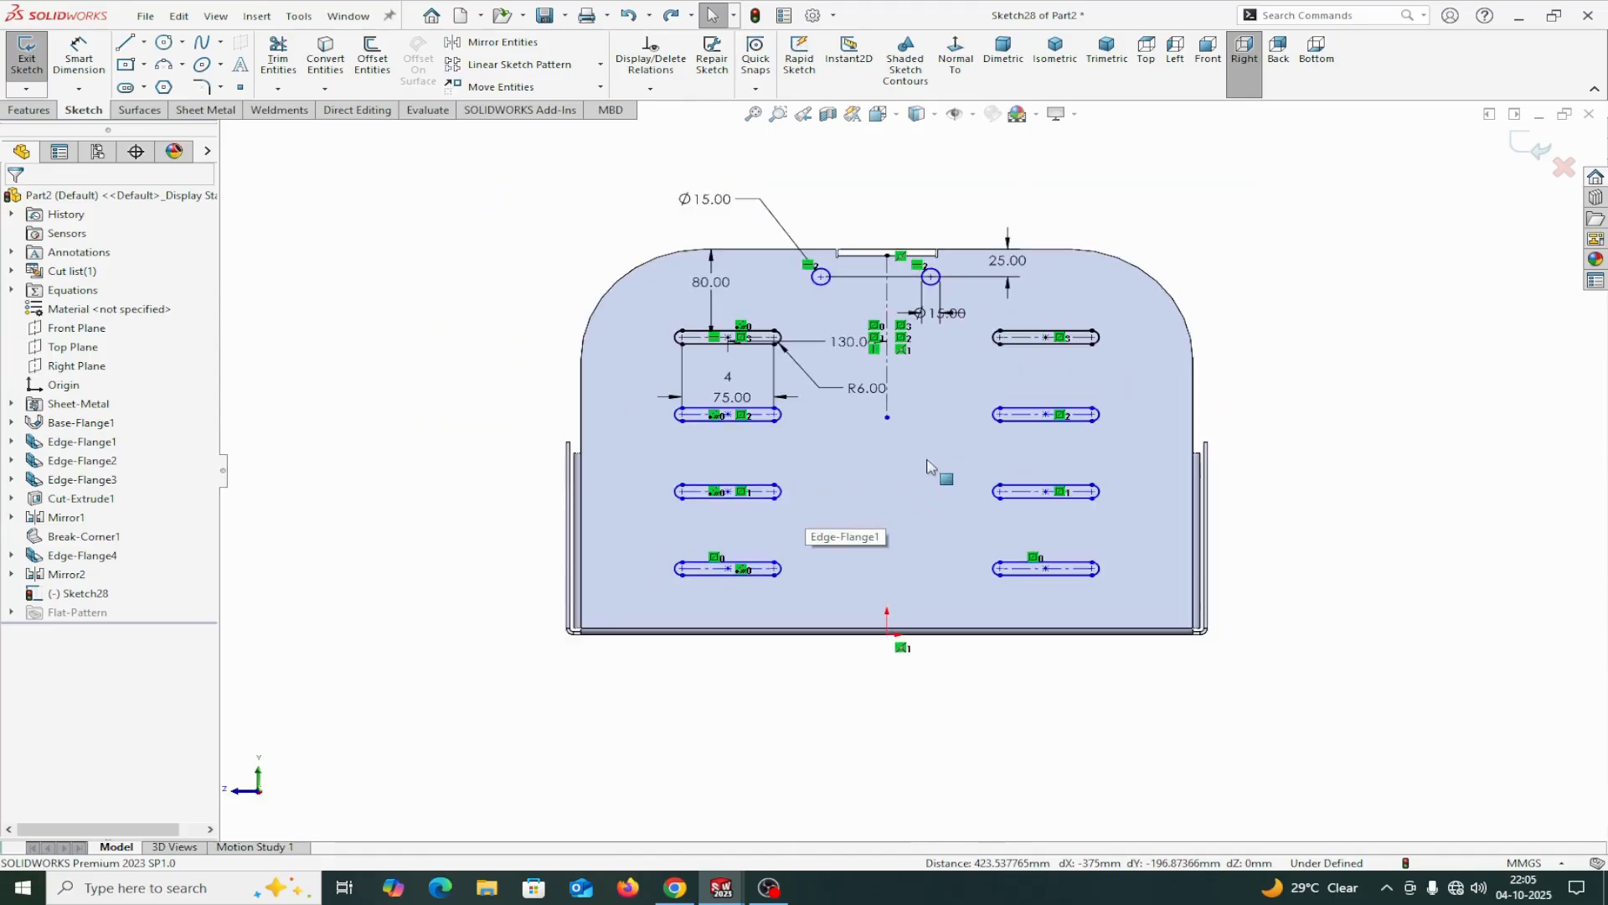
{"action": "left_click", "coordinate": [205, 110]}
{"action": "left_click", "coordinate": [680, 42]}
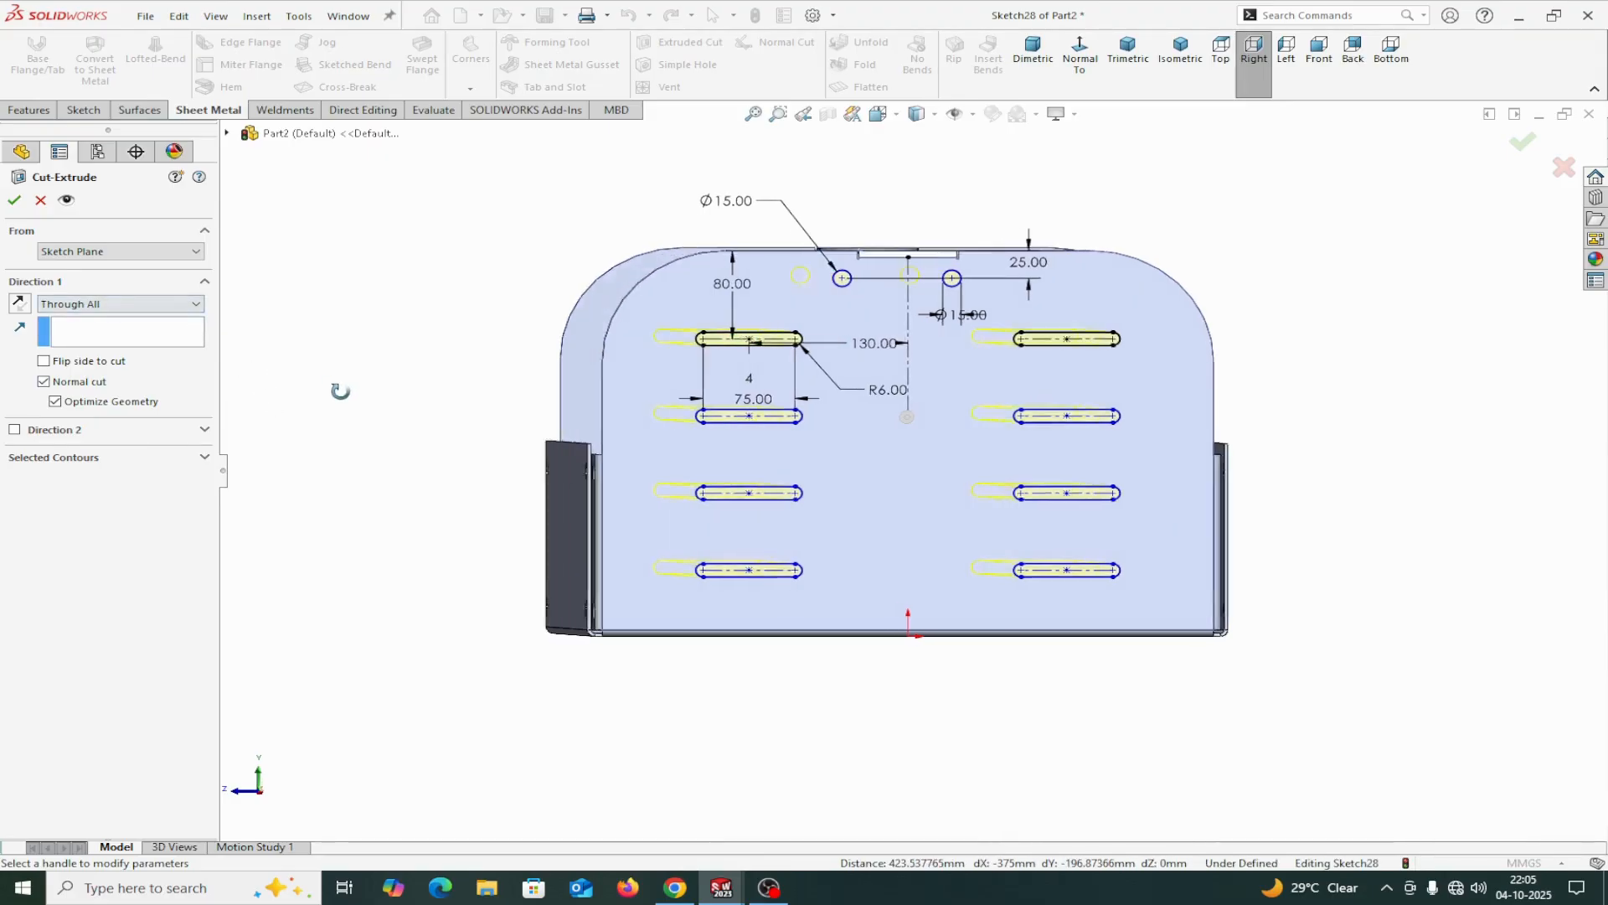
{"action": "left_click", "coordinate": [15, 201]}
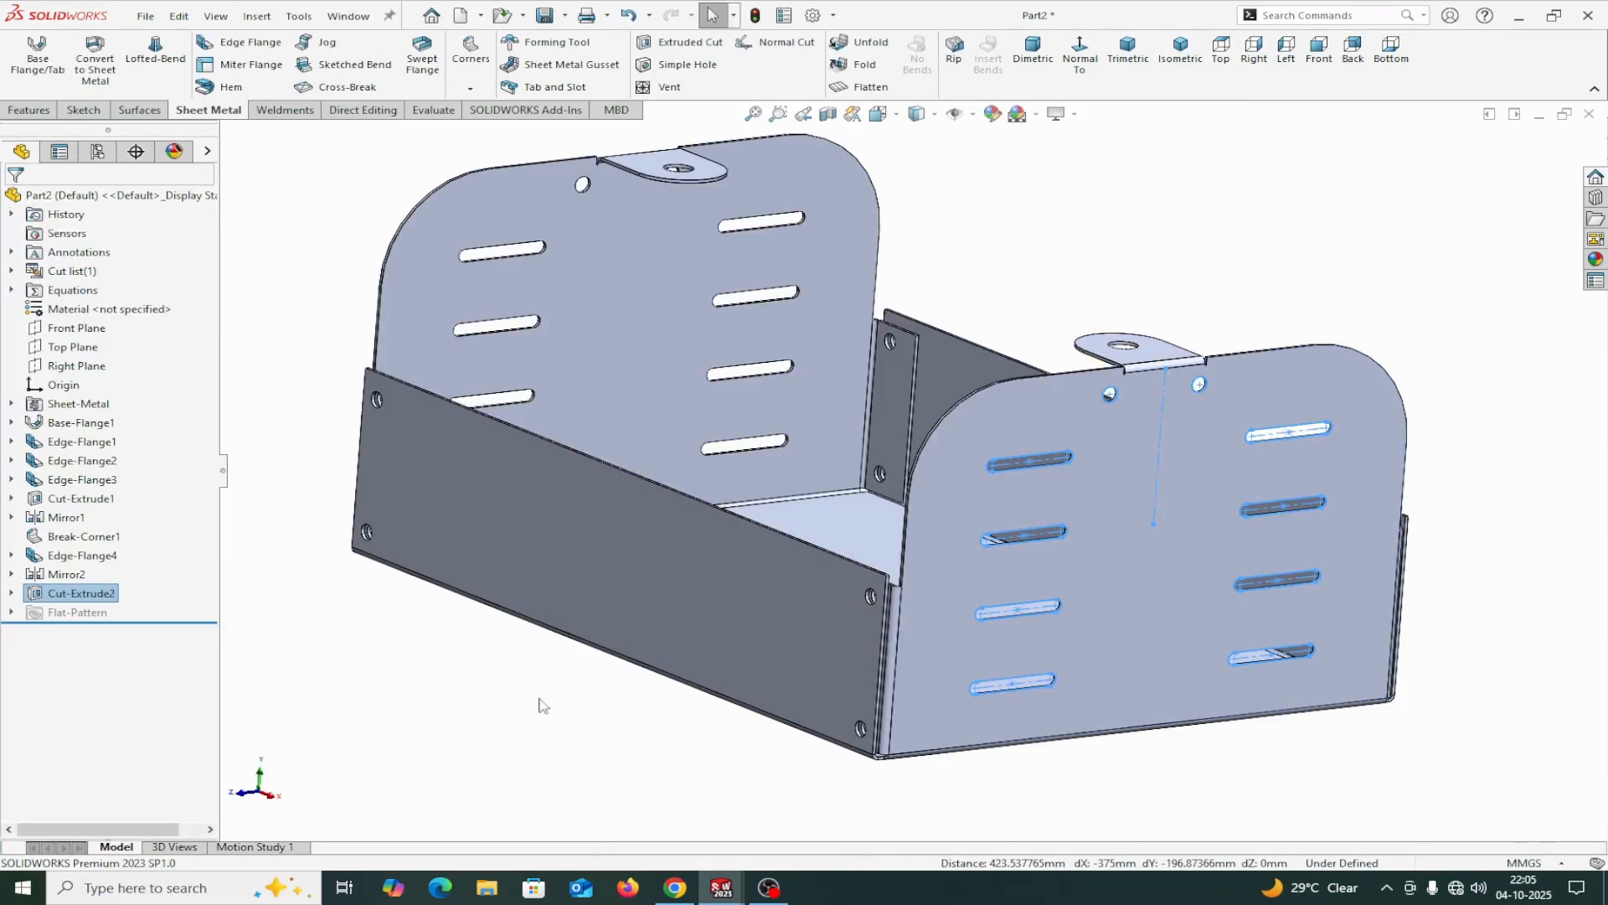
Examine the tray's slotted end flanges, side walls, corners and top tabs from several angles.
{"action": "scroll", "coordinate": [562, 720], "scroll_direction": "up", "scroll_amount": 1}
{"action": "middle_click_drag", "start_coordinate": [562, 719], "coordinate": [548, 656]}
{"action": "scroll", "coordinate": [703, 660], "scroll_direction": "down", "scroll_amount": 3}
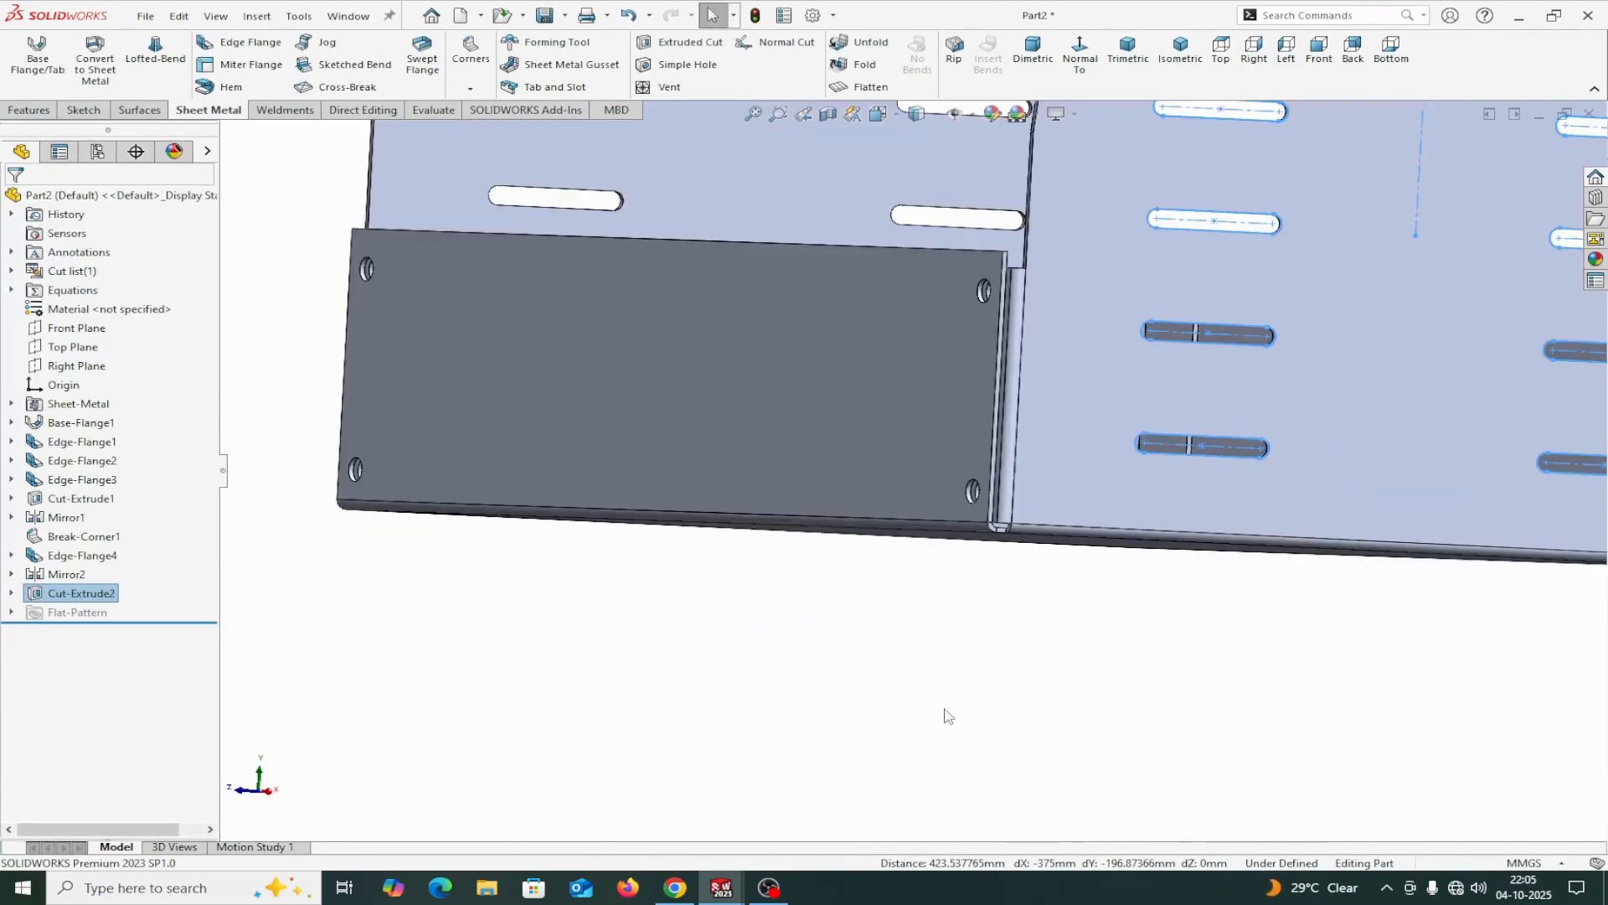
{"action": "scroll", "coordinate": [942, 703], "scroll_direction": "up", "scroll_amount": 3}
{"action": "middle_click_drag", "start_coordinate": [917, 636], "coordinate": [911, 731]}
{"action": "scroll", "coordinate": [1032, 517], "scroll_direction": "down", "scroll_amount": 3}
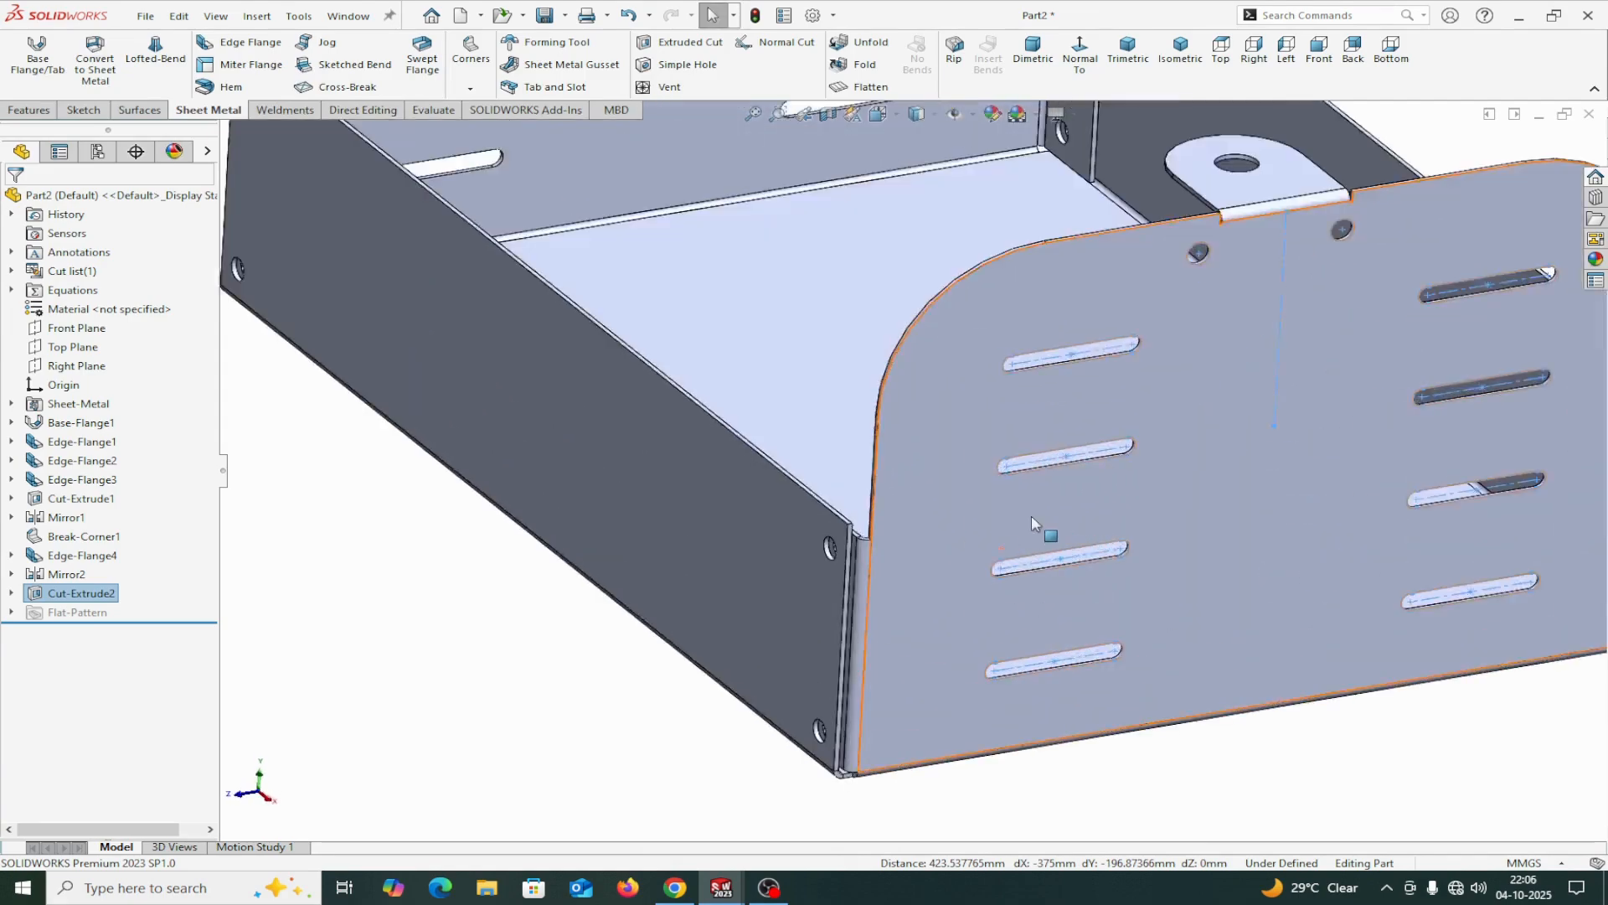
{"action": "scroll", "coordinate": [1031, 517], "scroll_direction": "up", "scroll_amount": 6}
{"action": "middle_click_drag", "start_coordinate": [1228, 374], "coordinate": [1139, 463]}
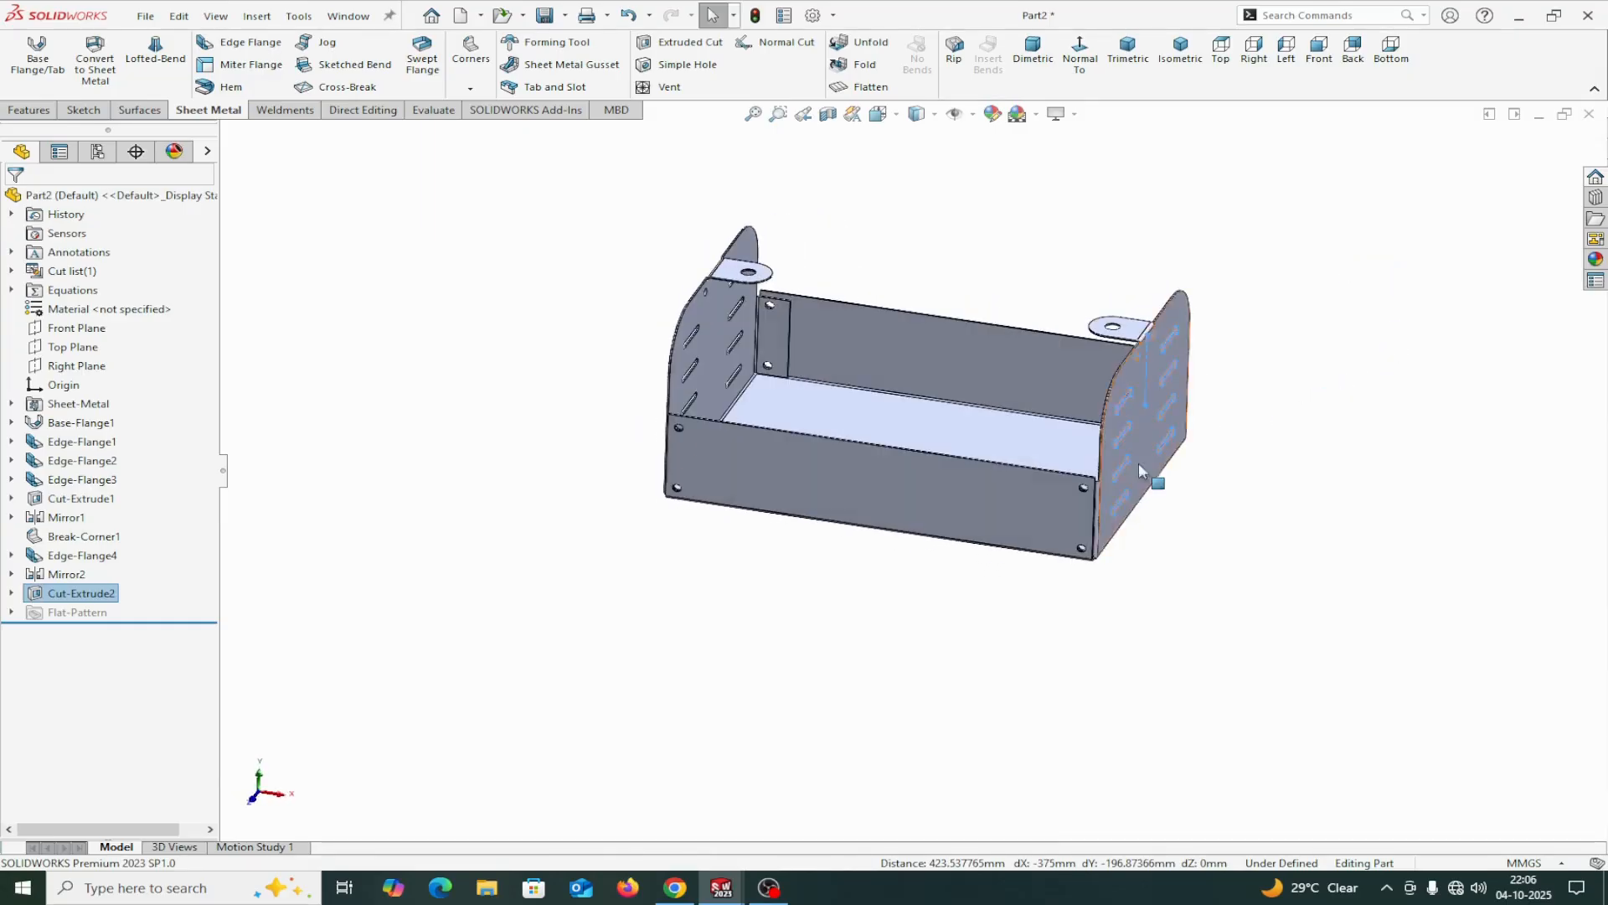
{"action": "scroll", "coordinate": [981, 417], "scroll_direction": "down", "scroll_amount": 2}
{"action": "middle_click_drag", "start_coordinate": [855, 597], "coordinate": [855, 657]}
{"action": "scroll", "coordinate": [831, 426], "scroll_direction": "down", "scroll_amount": 4}
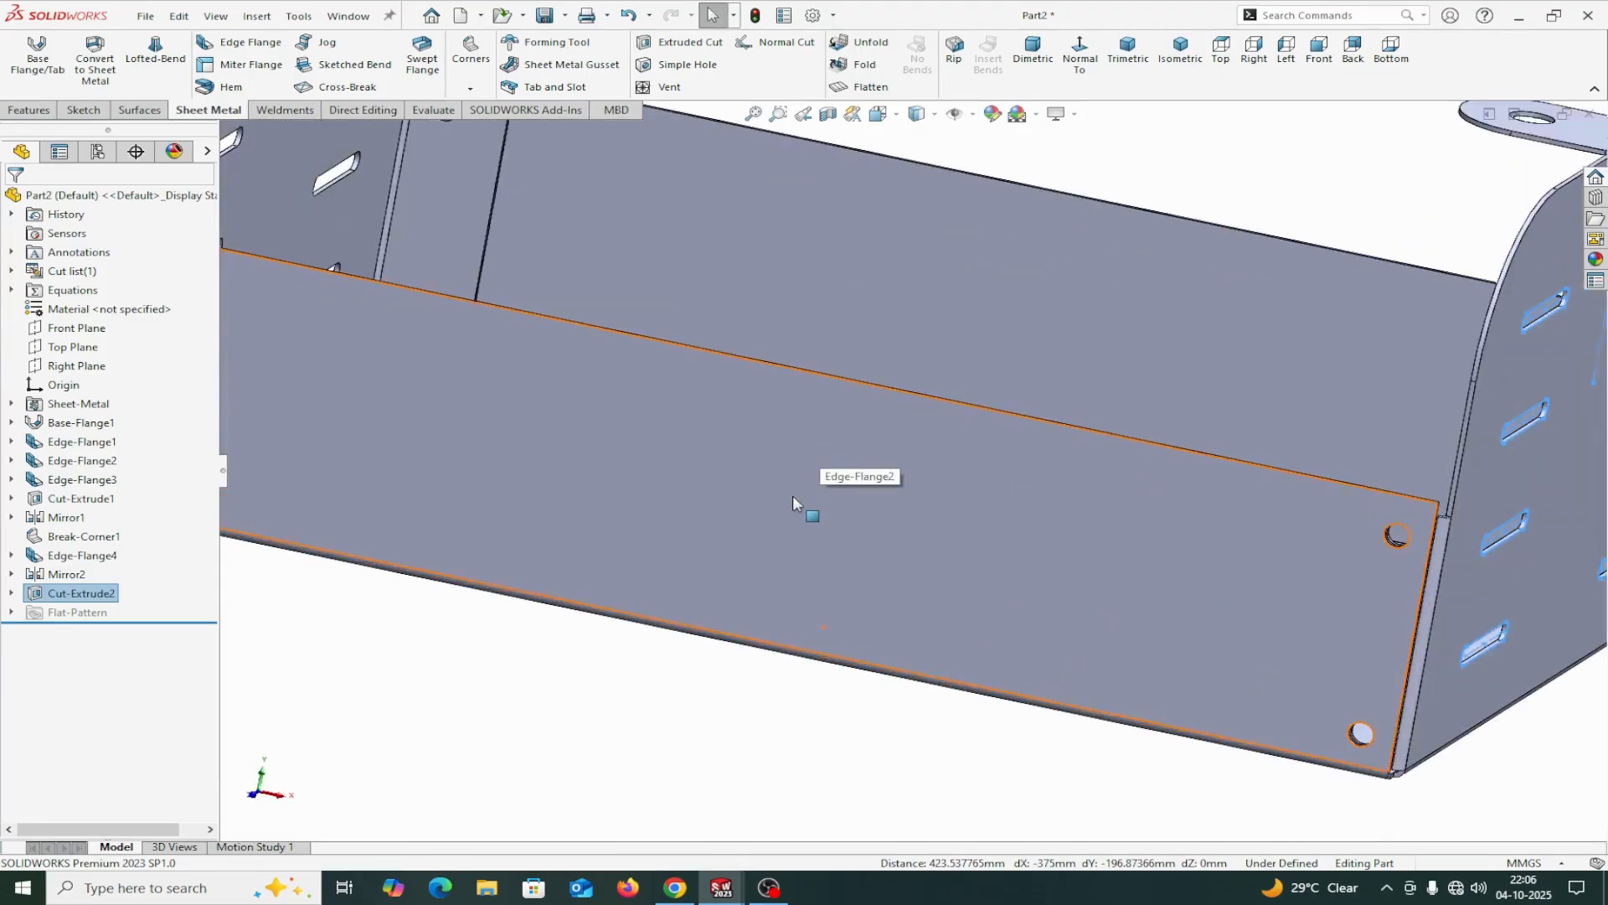
{"action": "scroll", "coordinate": [793, 495], "scroll_direction": "up", "scroll_amount": 3}
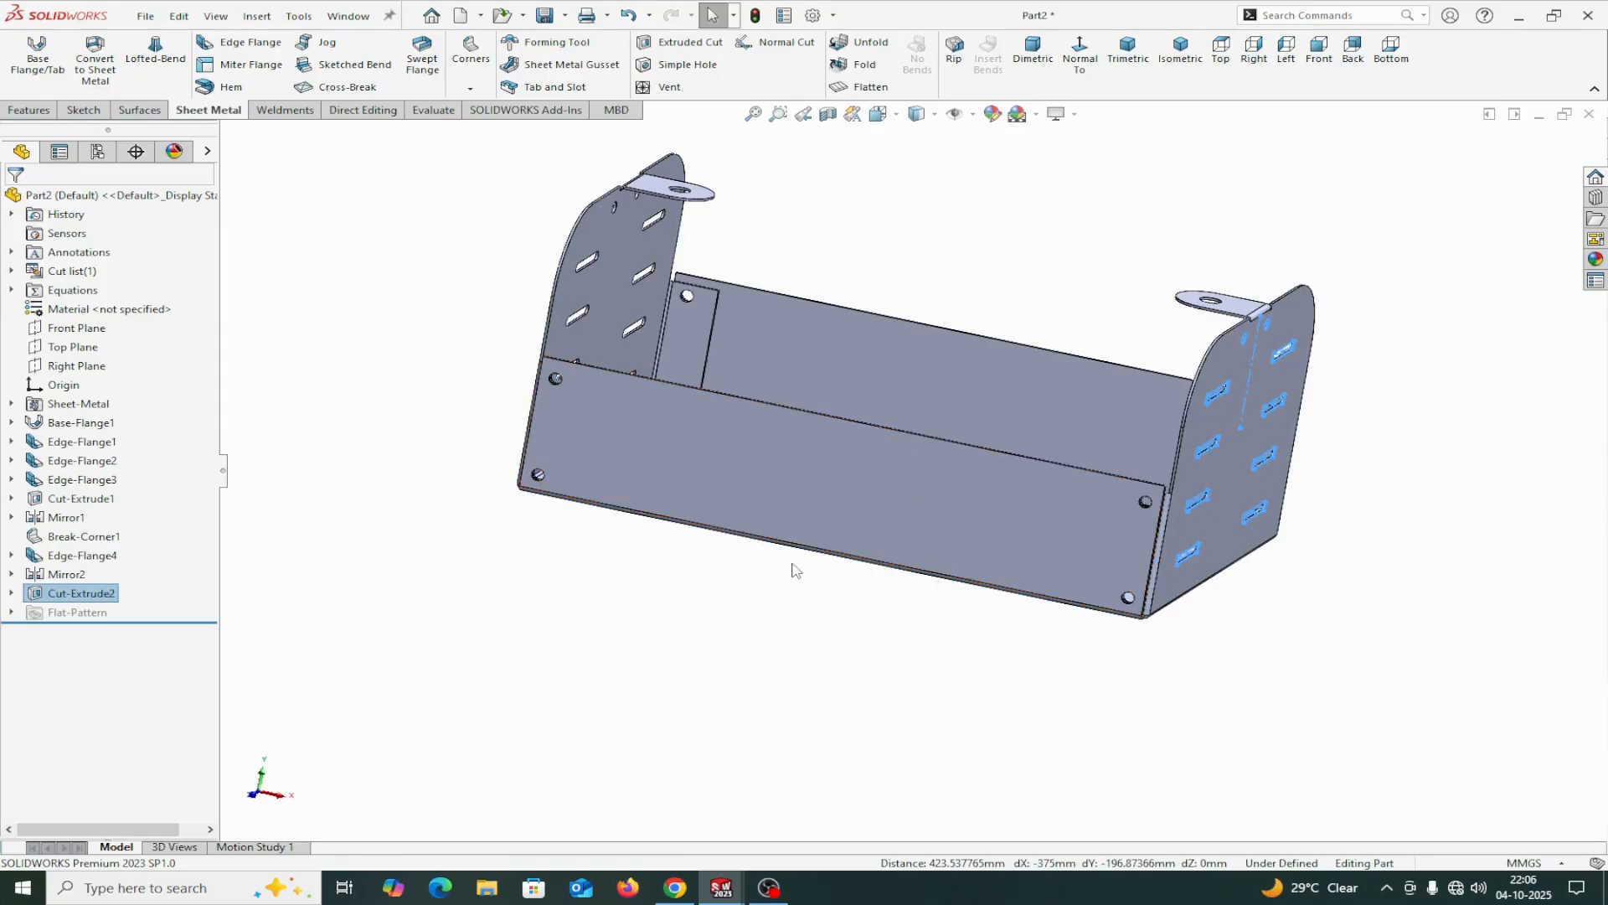
{"action": "middle_click_drag", "start_coordinate": [790, 564], "coordinate": [740, 517]}
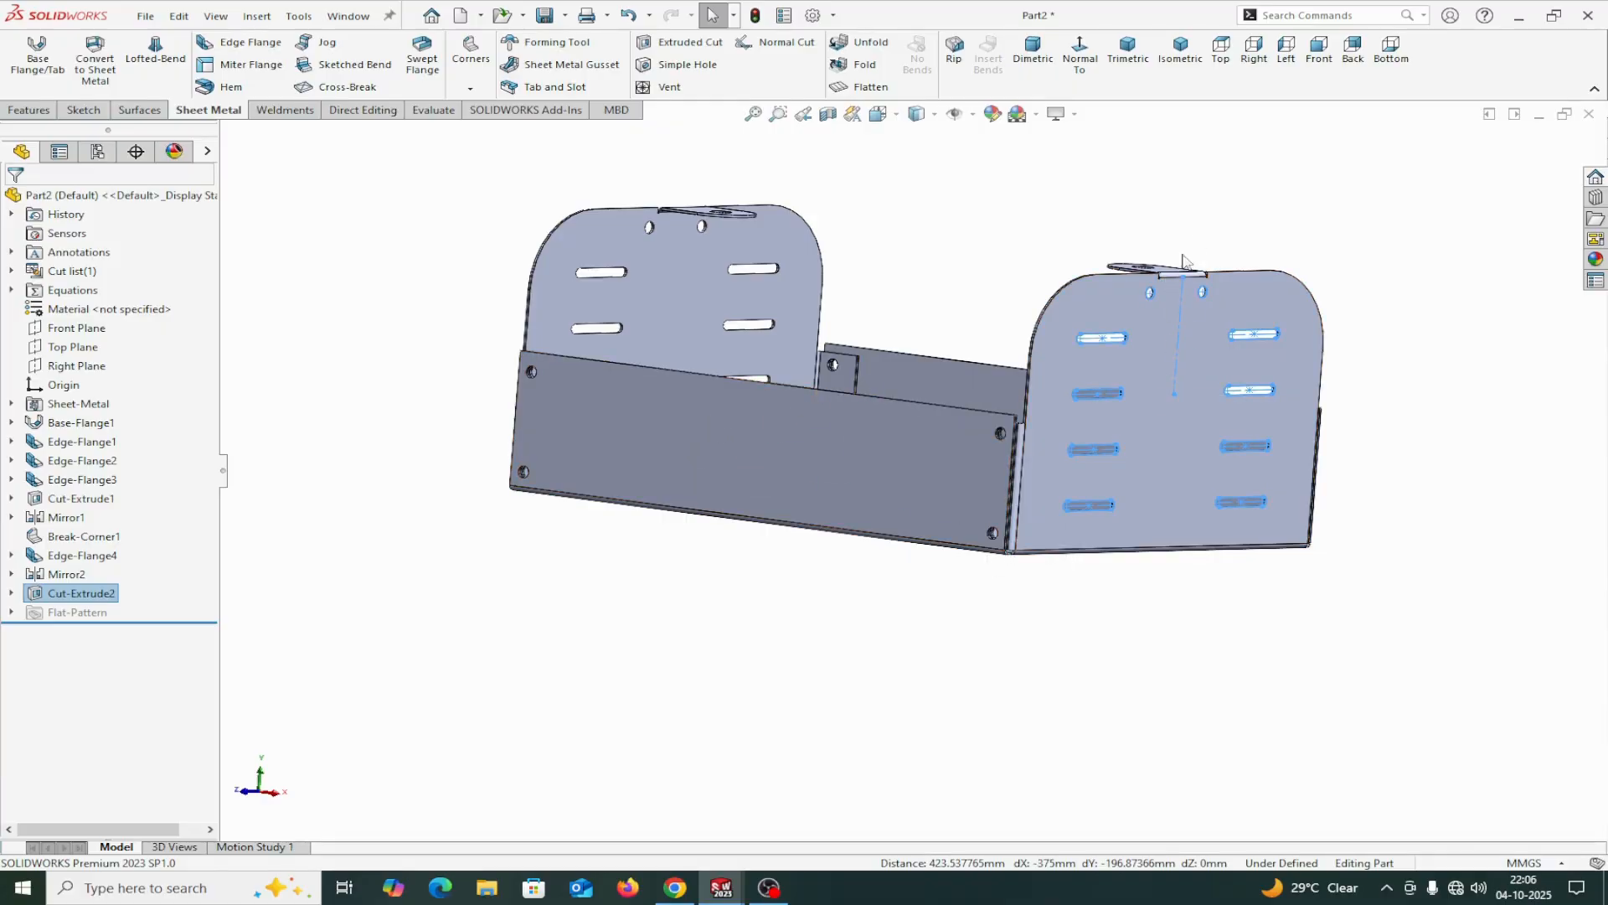
{"action": "middle_click_drag", "start_coordinate": [1183, 260], "coordinate": [951, 420]}
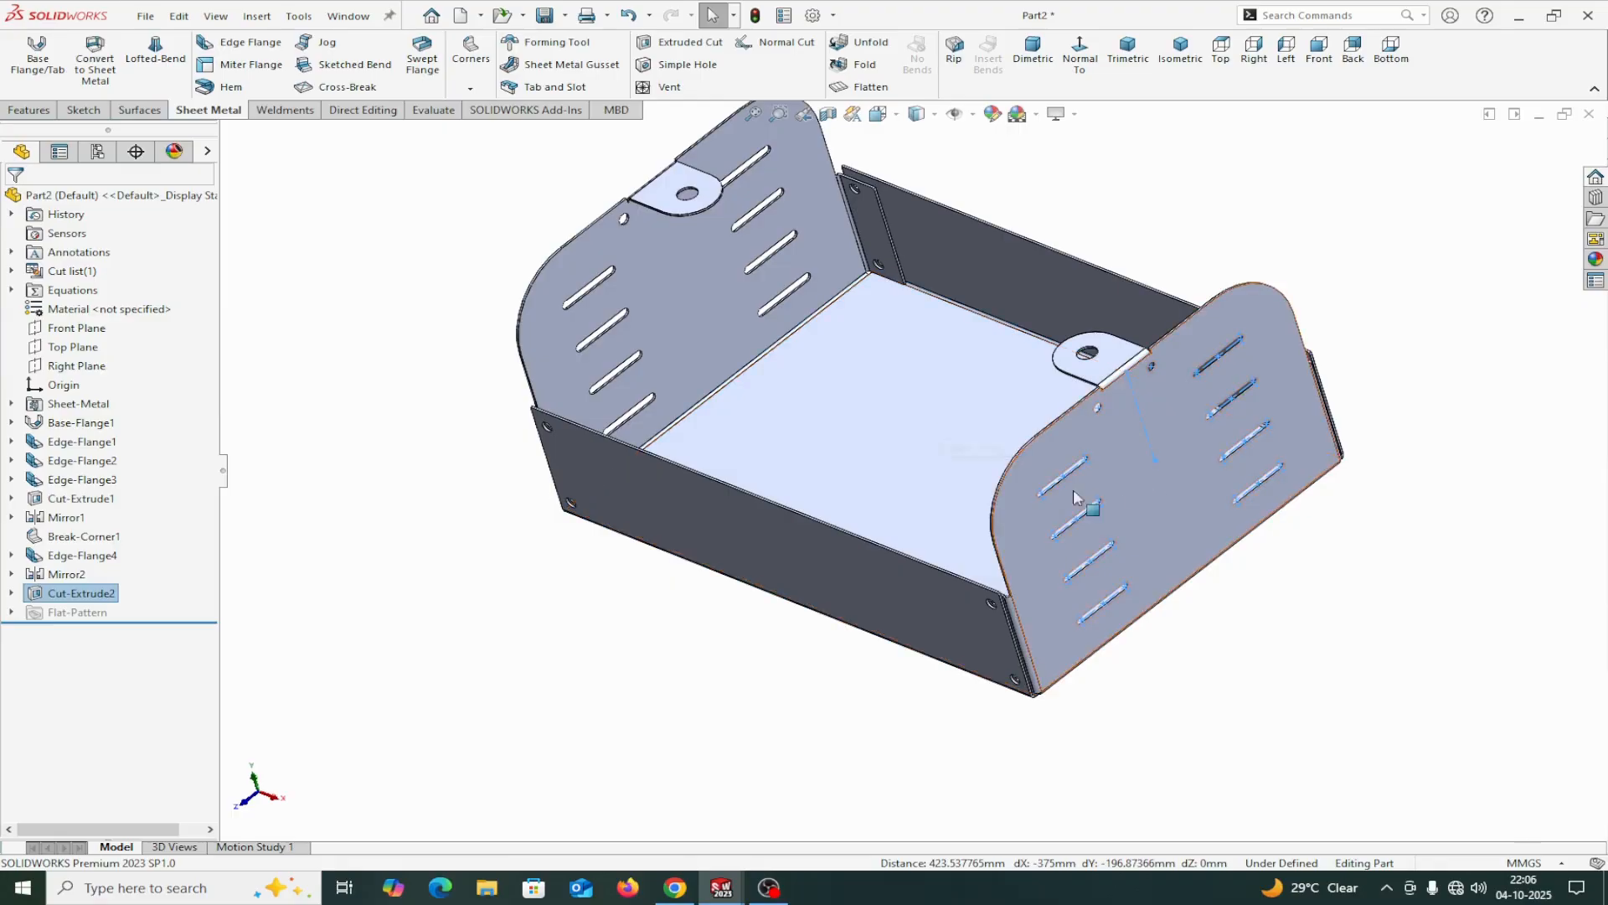
{"action": "key", "text": "ctrl+1"}
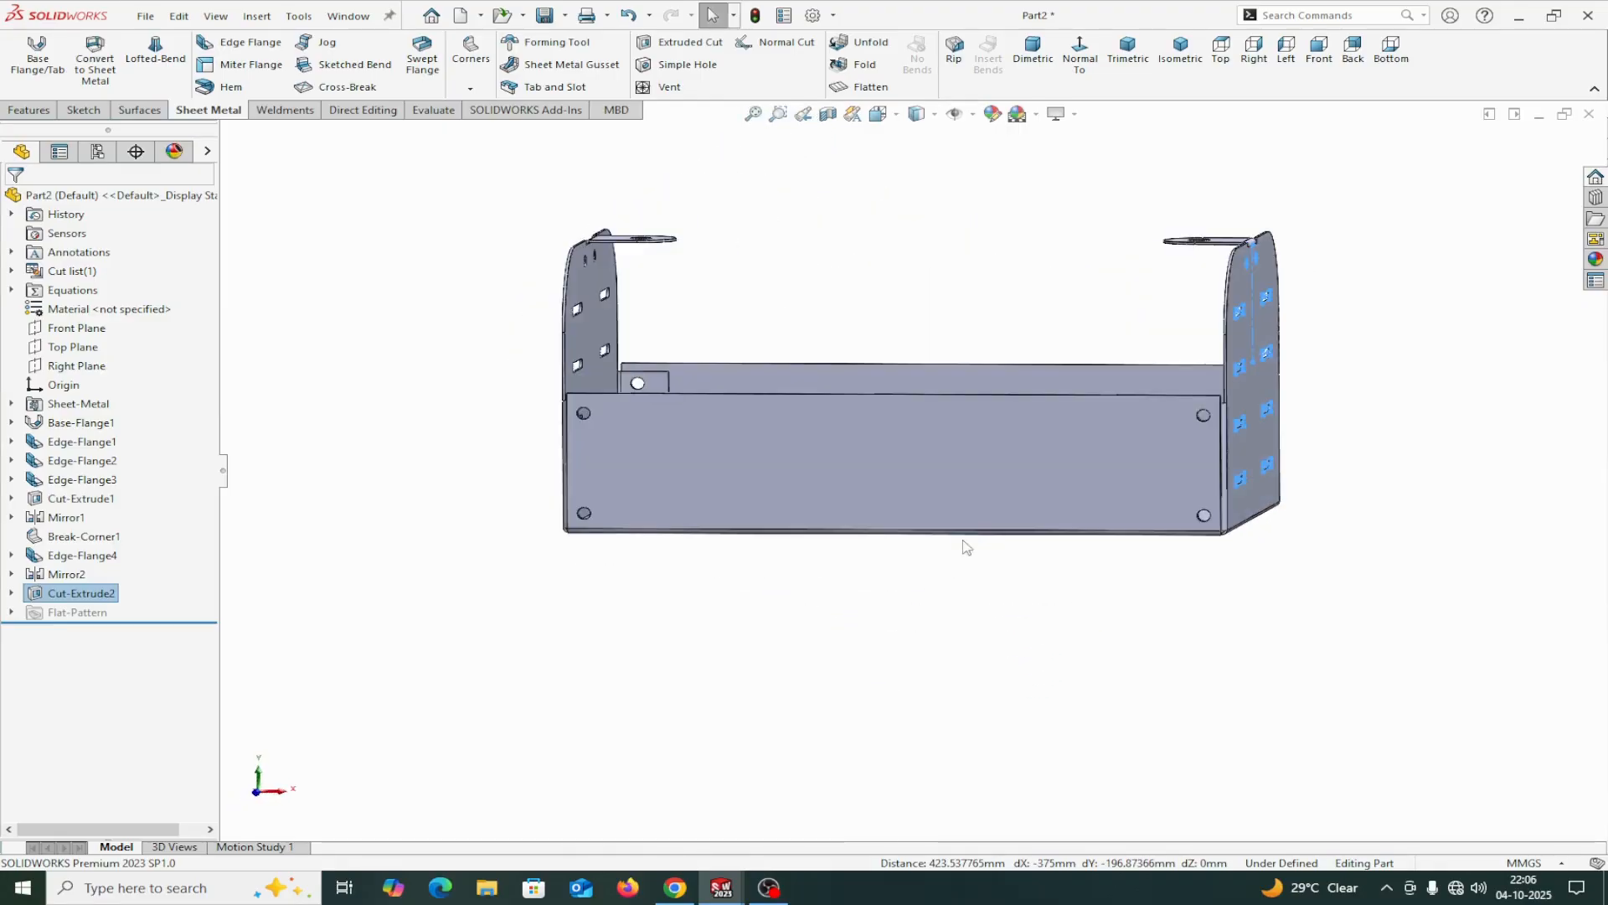
{"action": "scroll", "coordinate": [890, 599], "scroll_direction": "down", "scroll_amount": 4}
{"action": "scroll", "coordinate": [1181, 495], "scroll_direction": "up", "scroll_amount": 5}
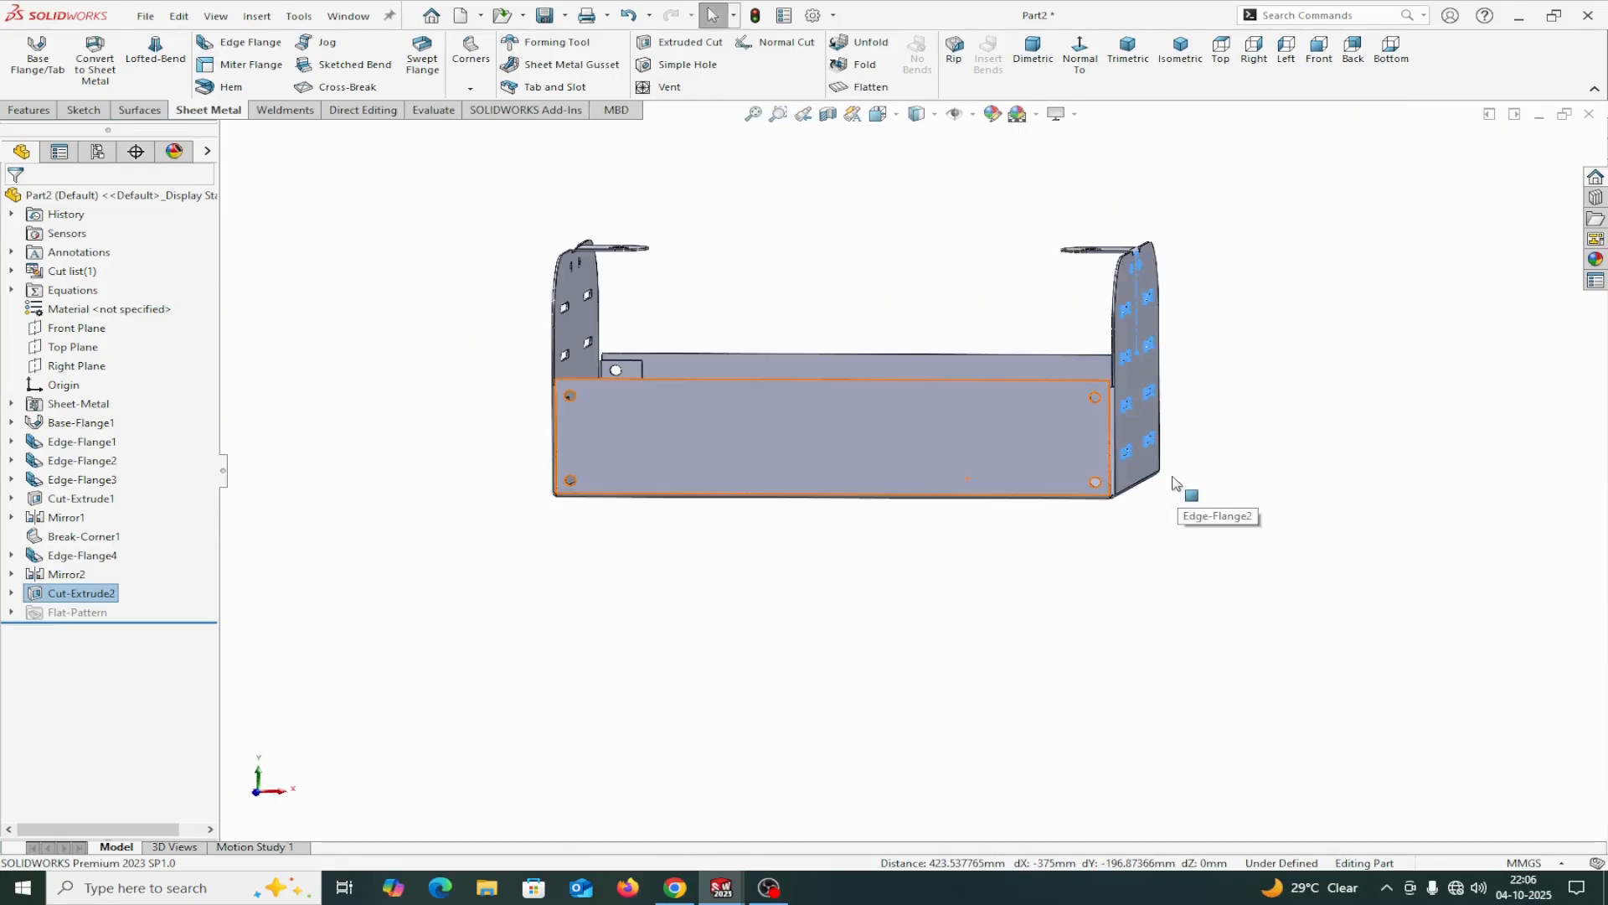
{"action": "middle_click_drag", "start_coordinate": [1210, 488], "coordinate": [1171, 583]}
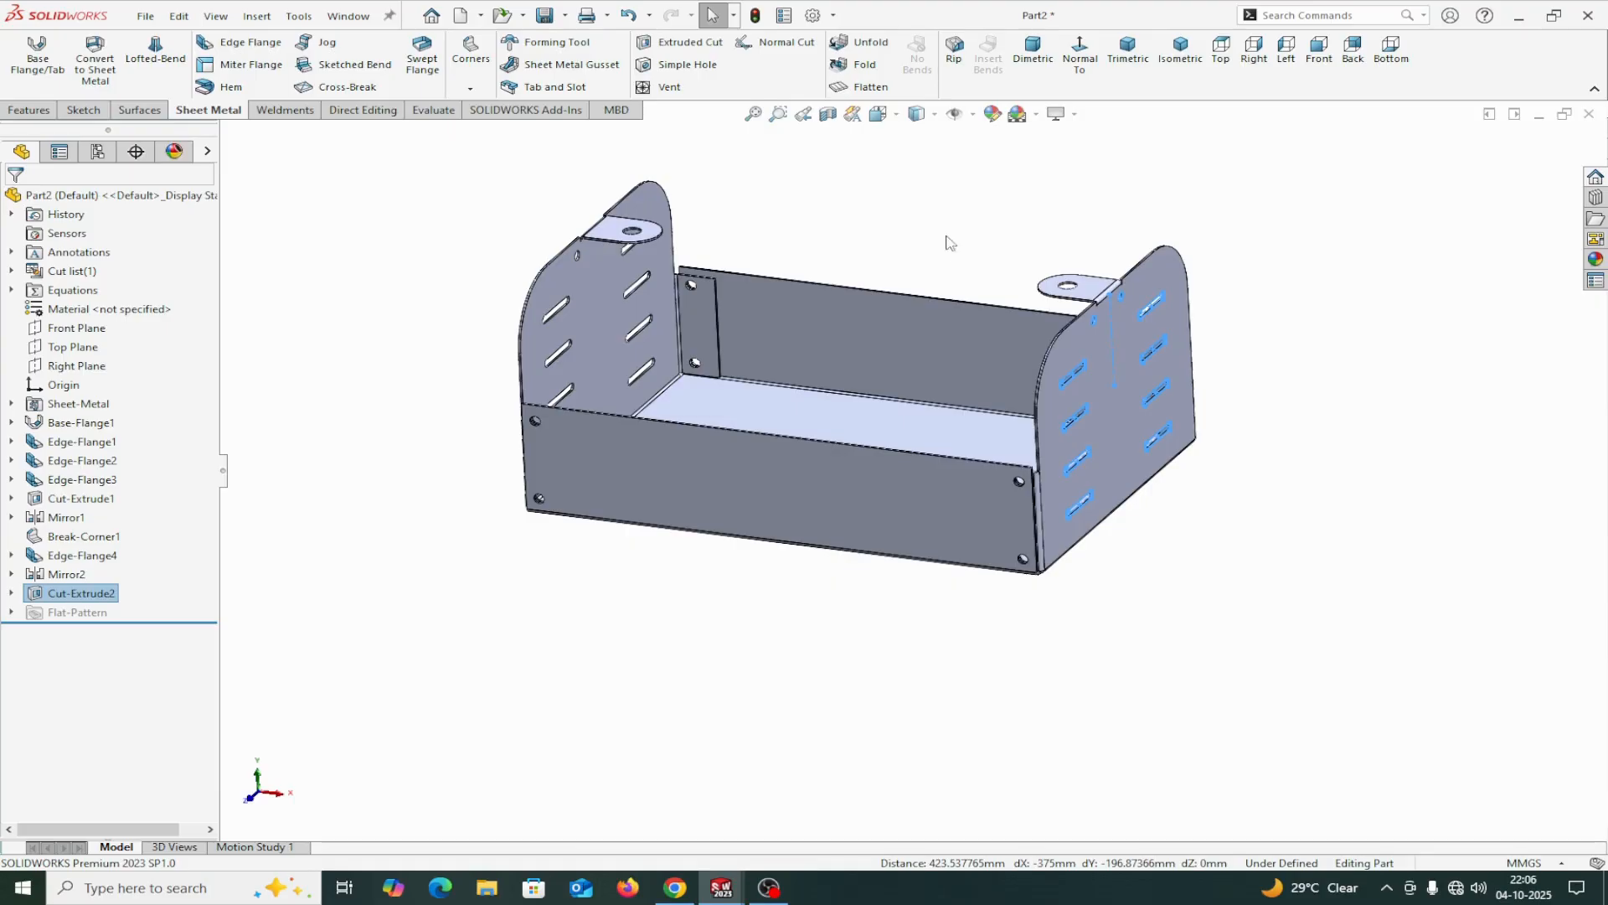
Flatten the sheet metal part and start its DXF export under the file name DRAWING in the ELECTRIC ENCLOSURE folder.
{"action": "left_click", "coordinate": [881, 92]}
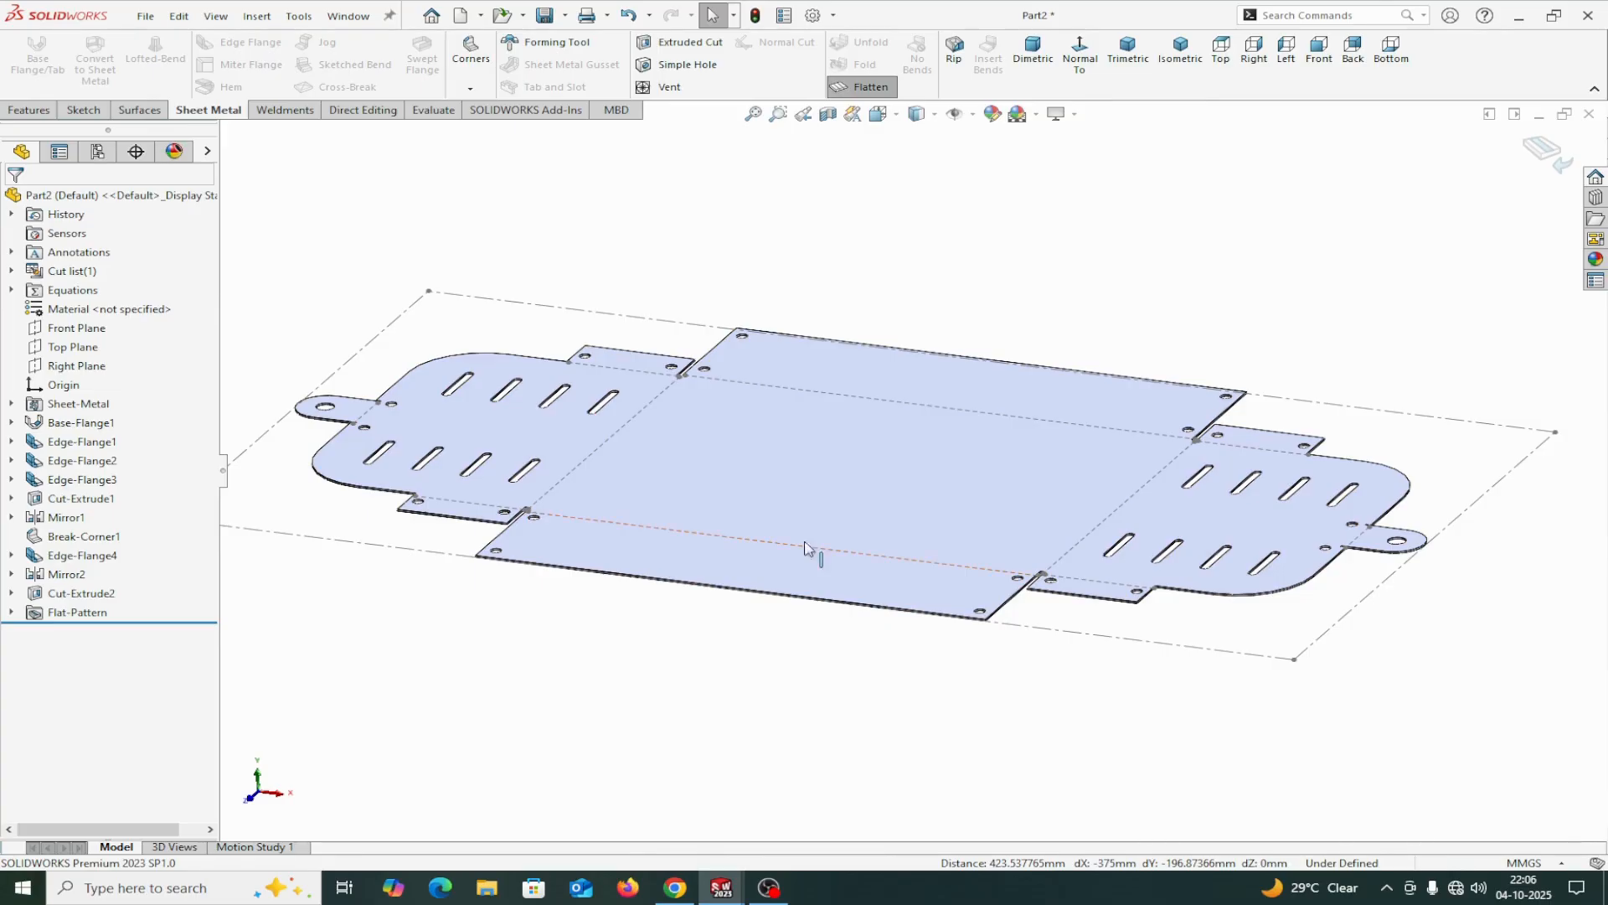
{"action": "right_click", "coordinate": [828, 485]}
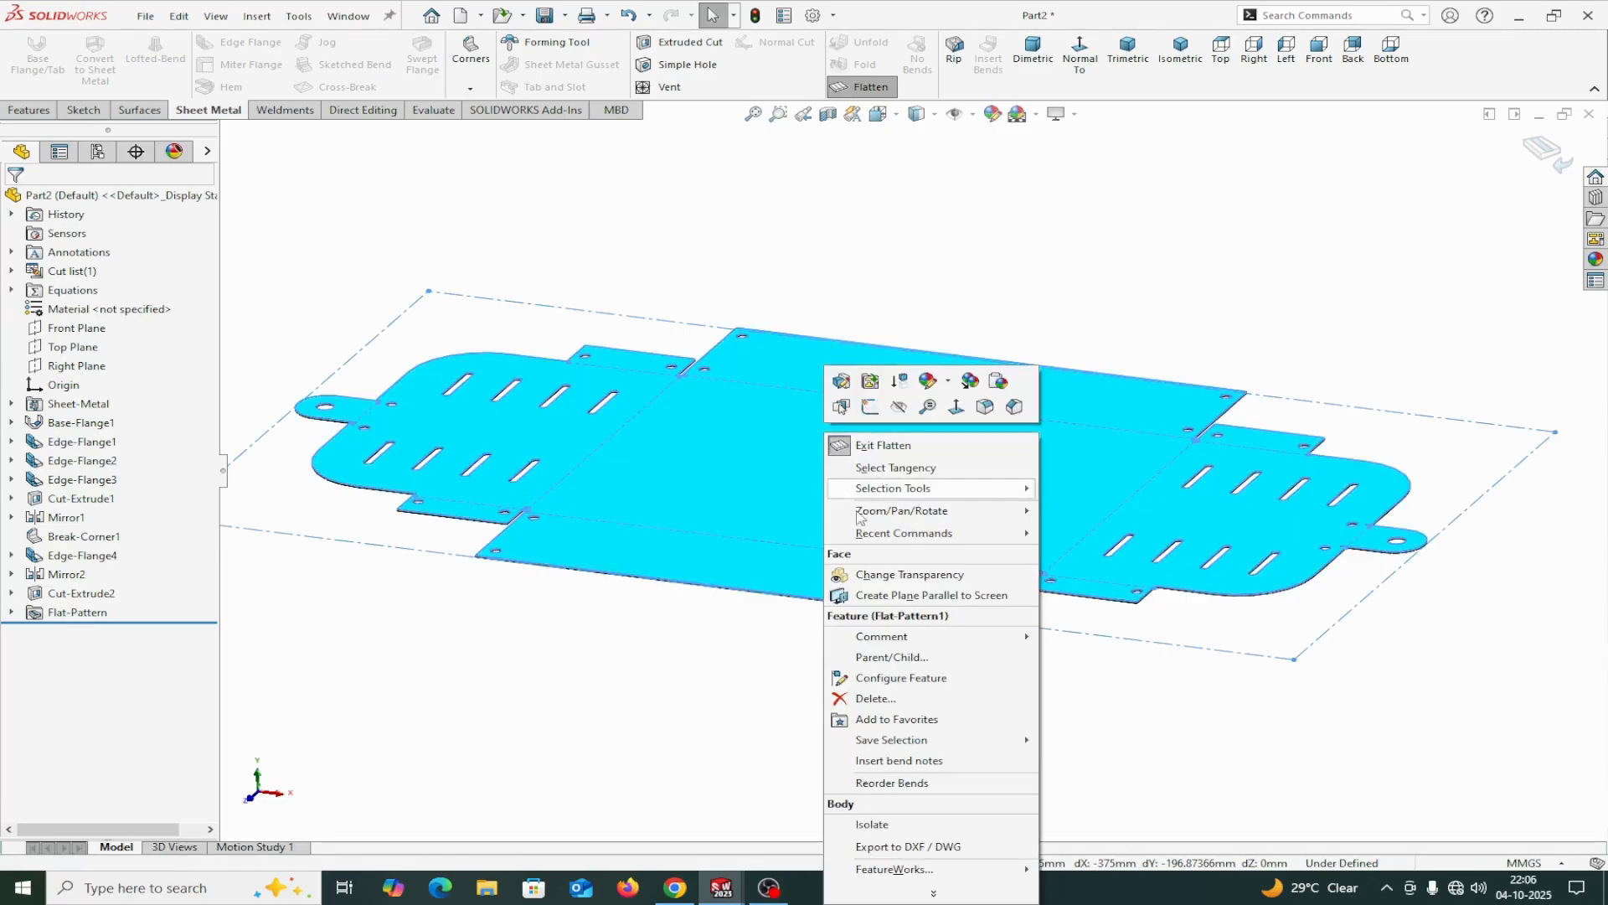
{"action": "left_click", "coordinate": [896, 846]}
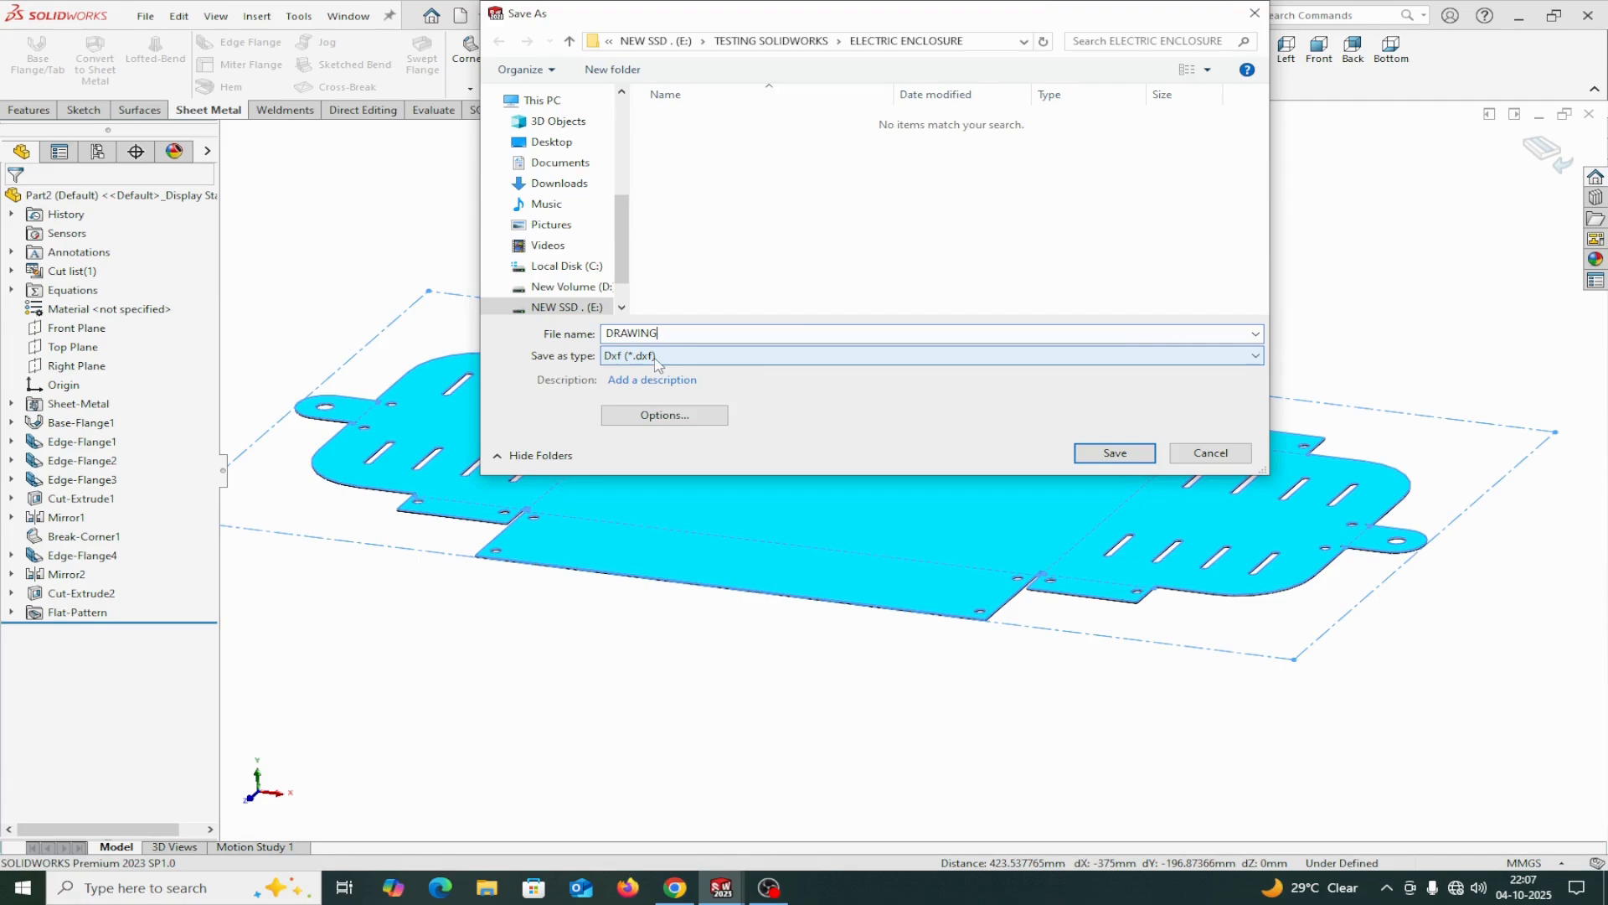
{"action": "left_click", "coordinate": [1113, 454]}
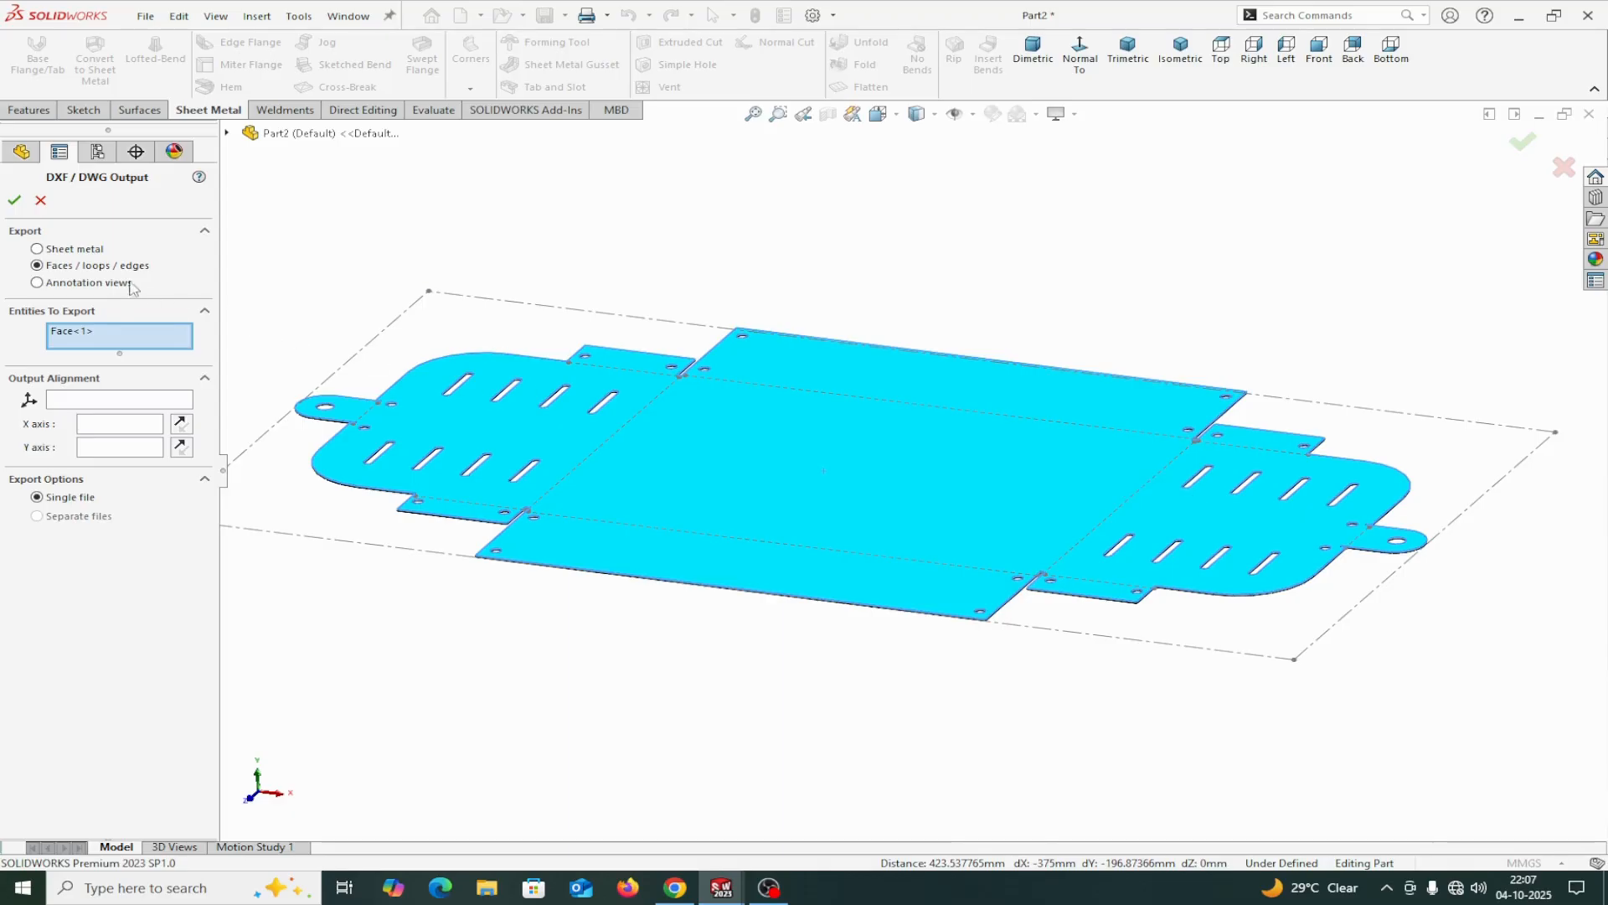
Export as sheet metal with geometry, hidden edges, bend lines and bounding box, save the DXF, and return the part to its folded state.
{"action": "left_click", "coordinate": [37, 248]}
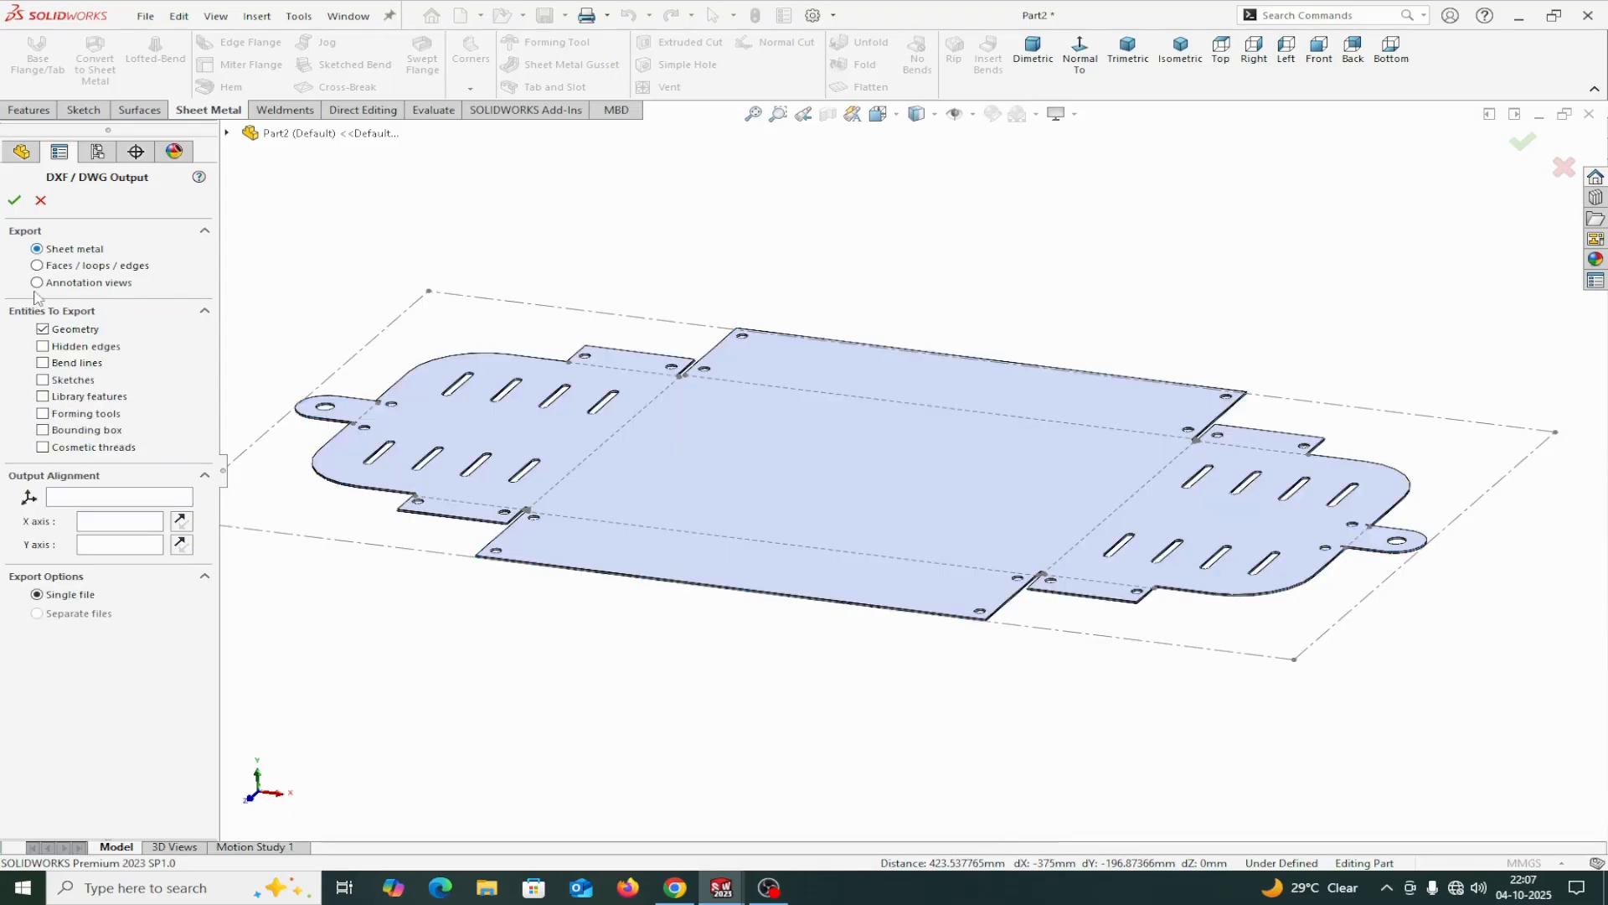
{"action": "left_click", "coordinate": [46, 364]}
{"action": "left_click", "coordinate": [43, 430]}
{"action": "left_click", "coordinate": [20, 201]}
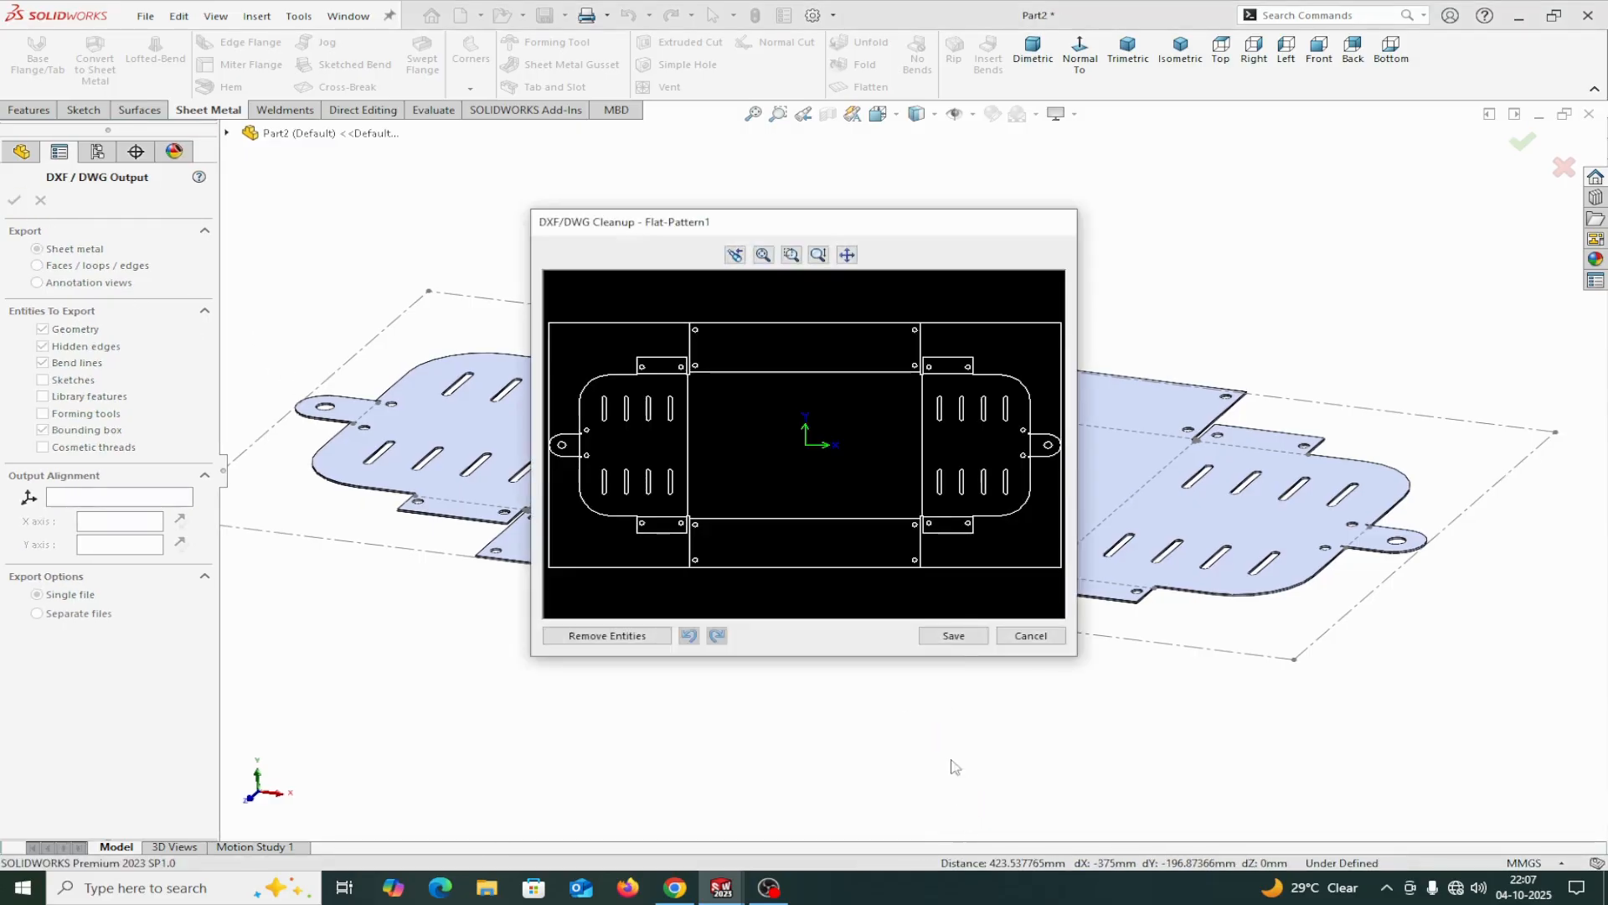
{"action": "left_click", "coordinate": [954, 637]}
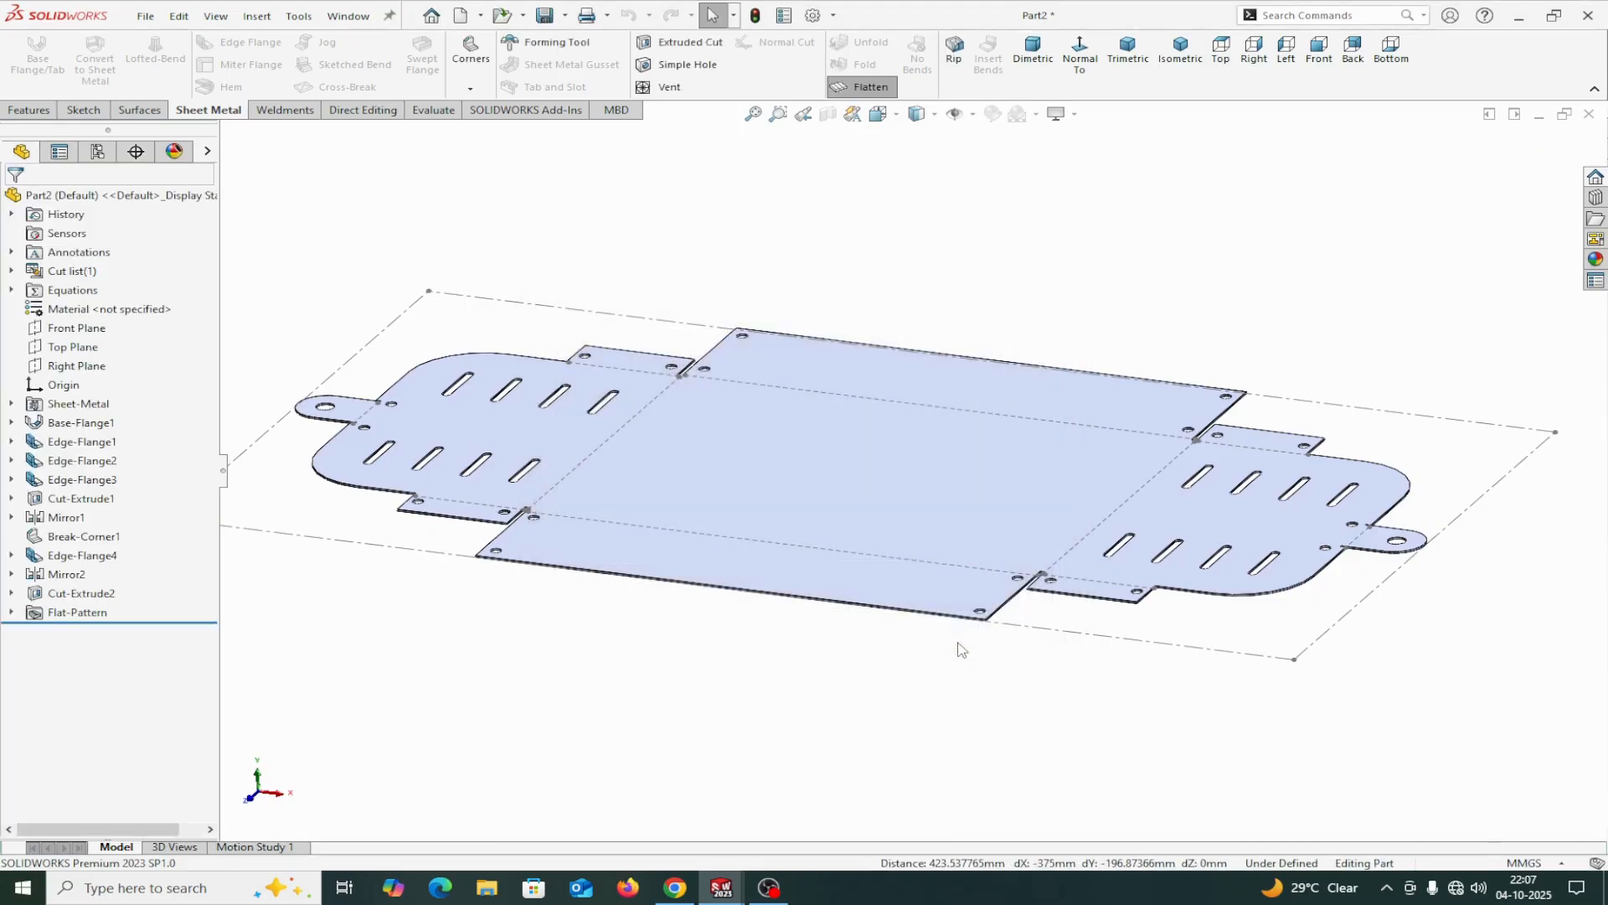
{"action": "left_click", "coordinate": [873, 87]}
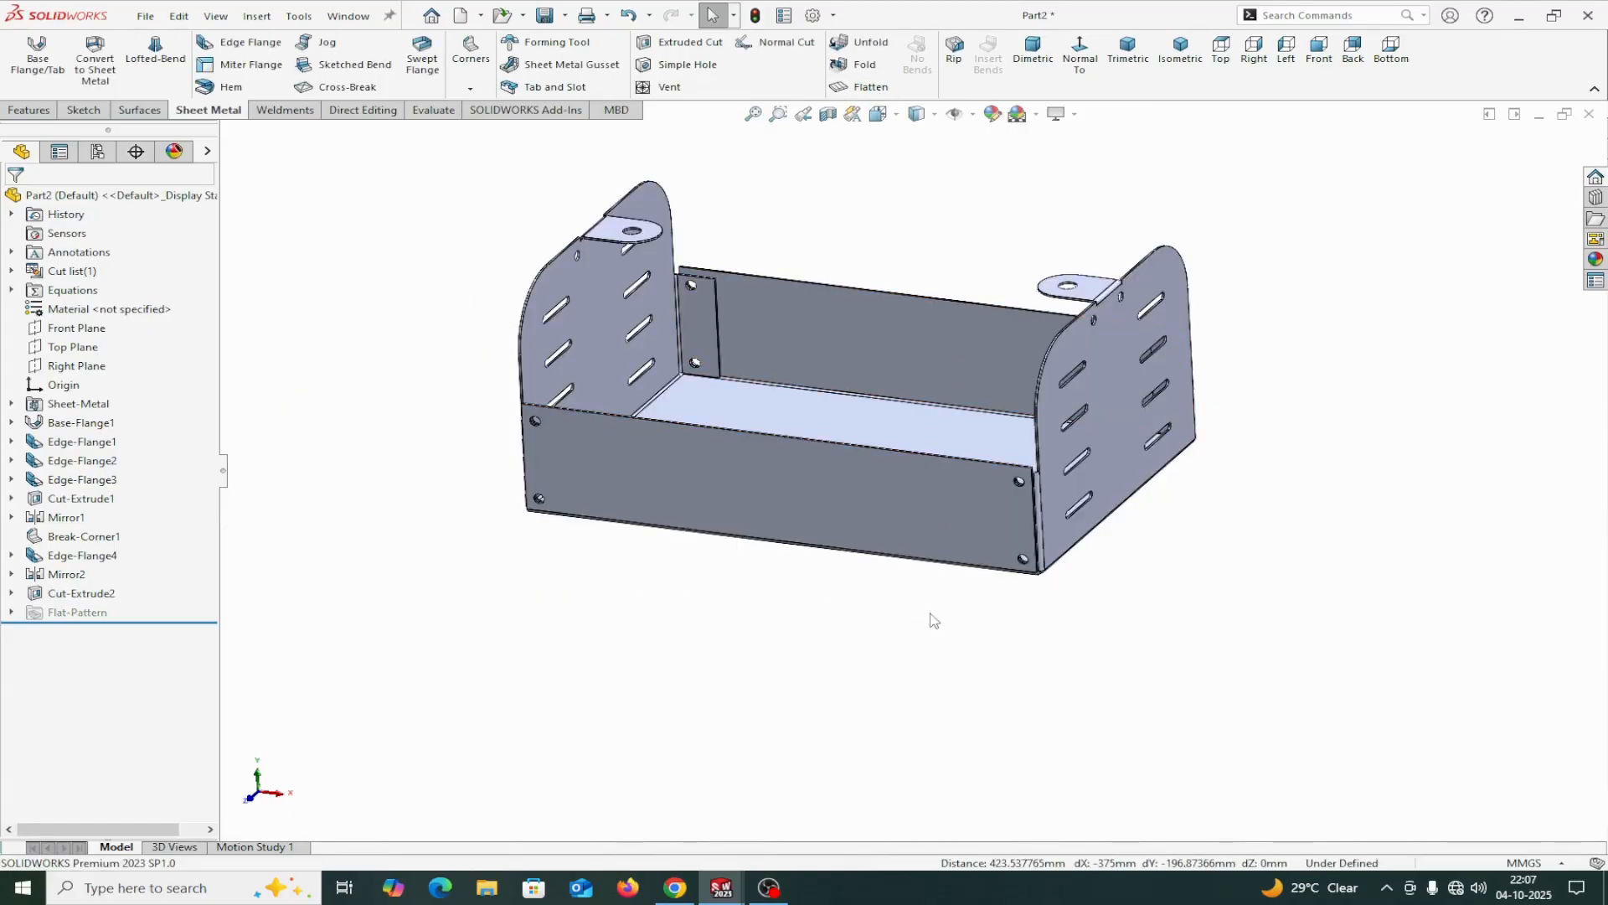